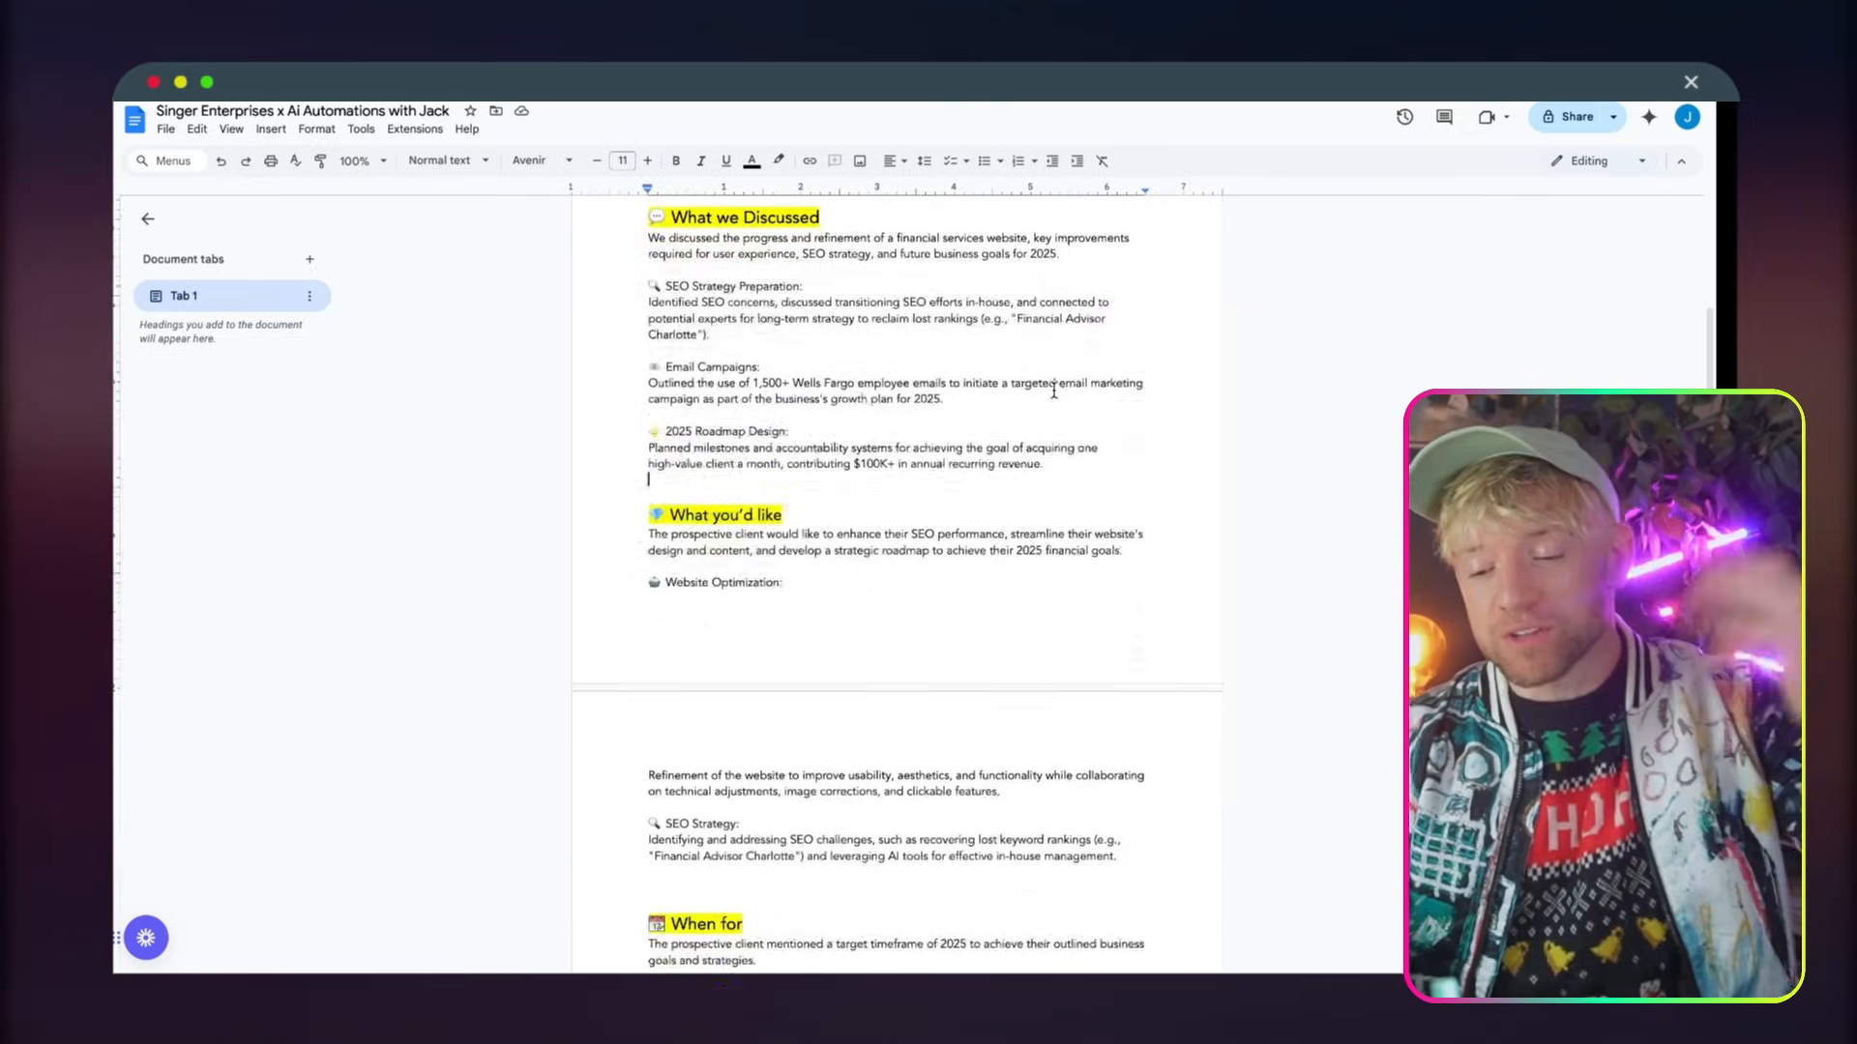
Look over the generated proposal document, then open the Start Here course in the AI Automations by Jack classroom
scroll(1054, 389, "up", 7)
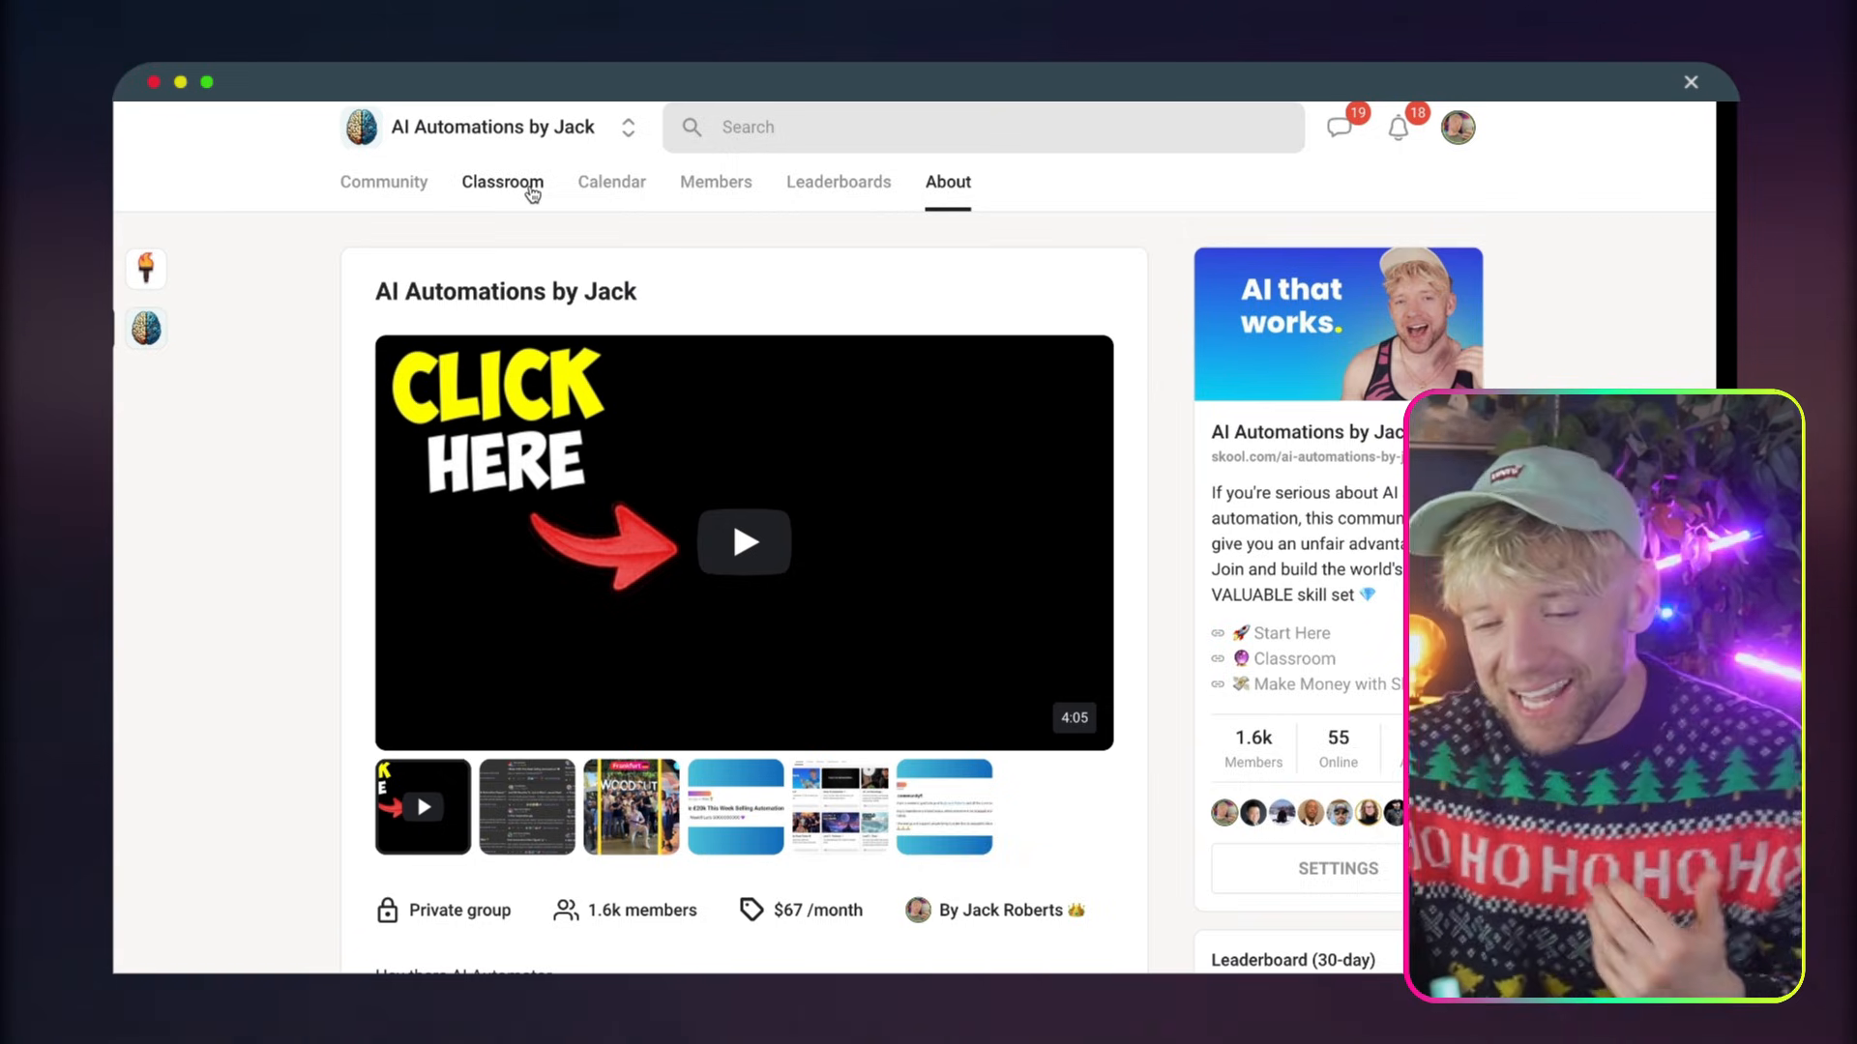
left_click(522, 188)
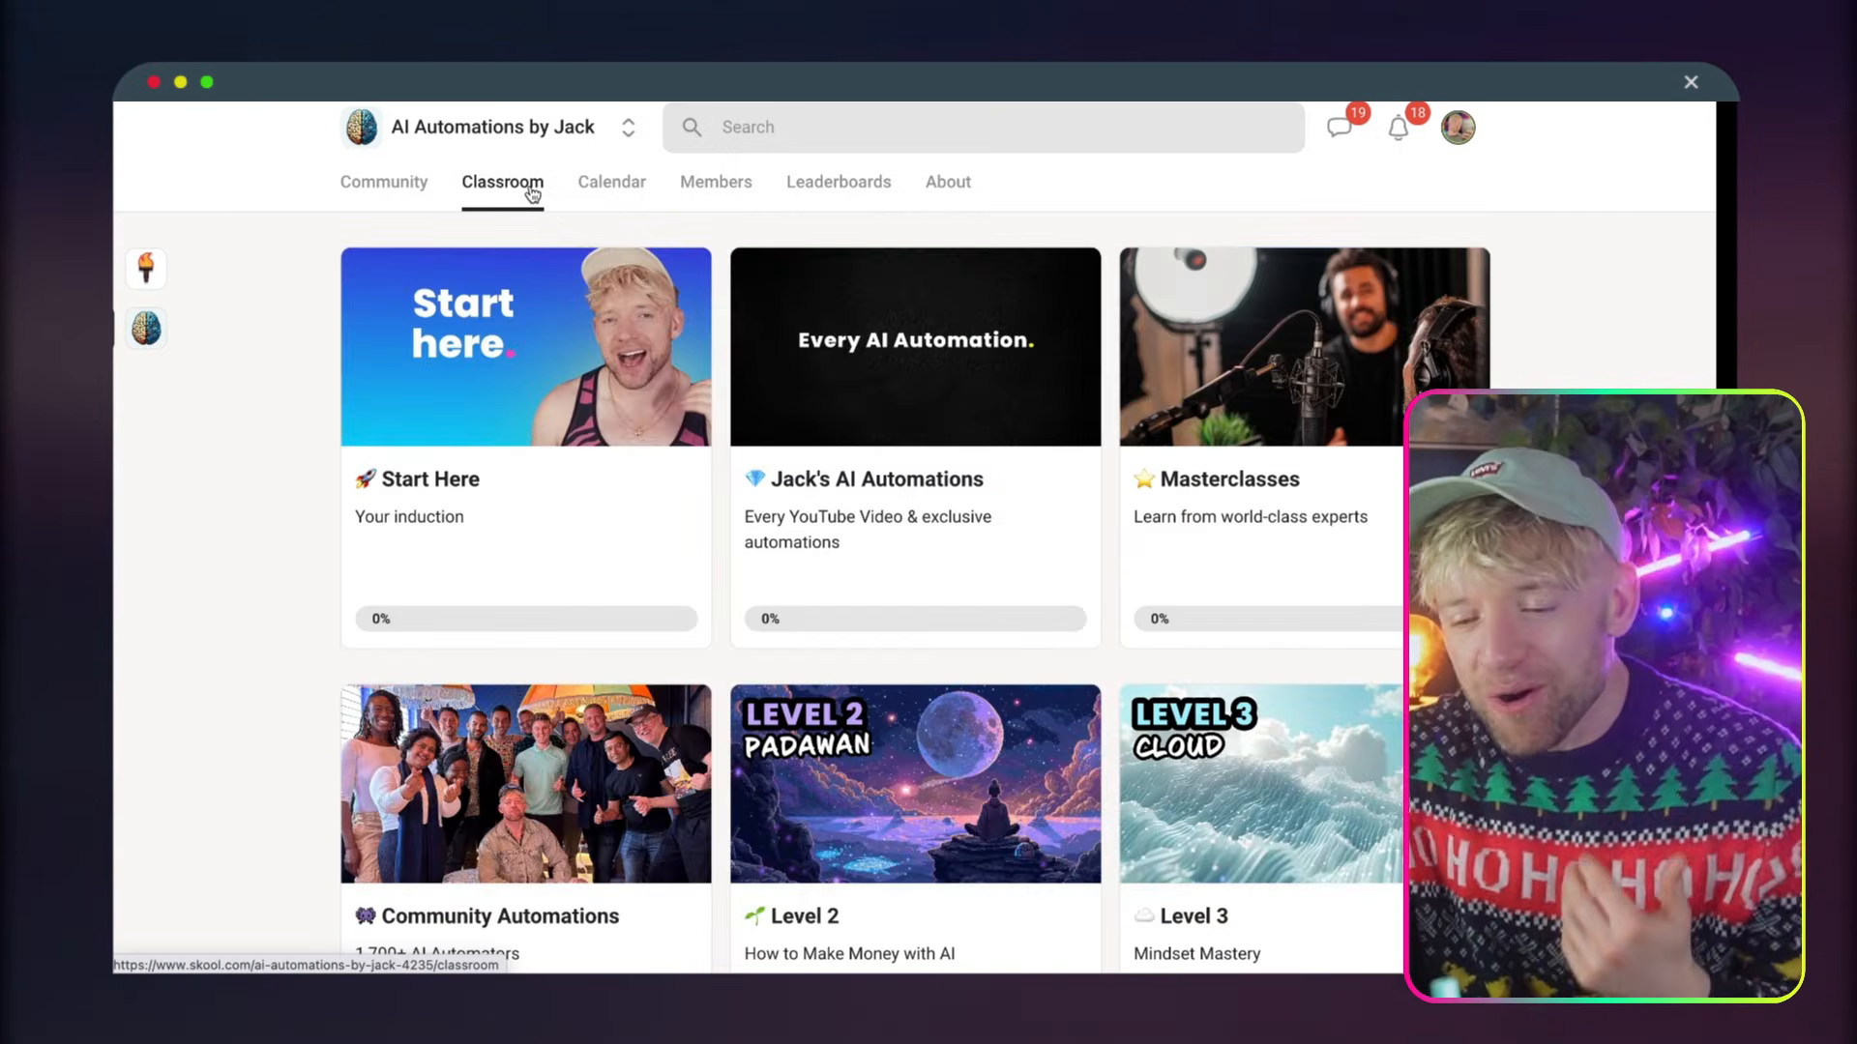
left_click(596, 355)
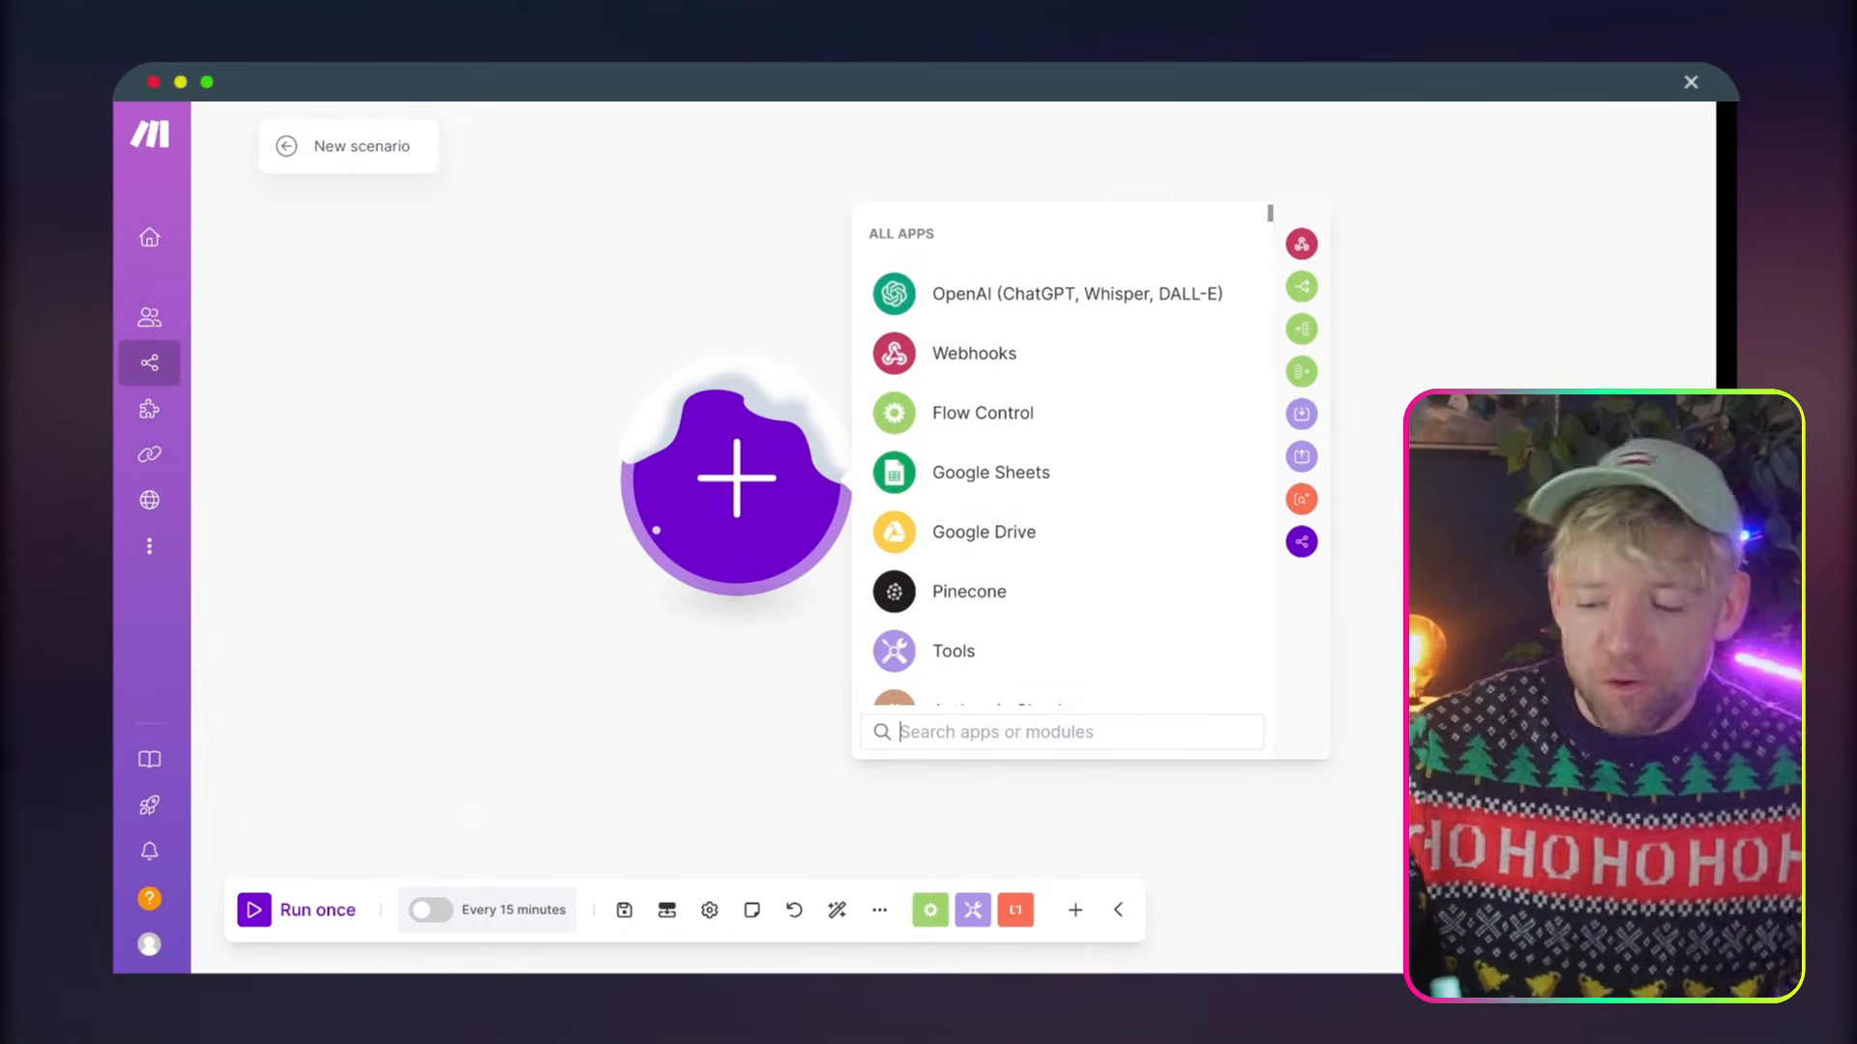
Switch to Make and start importing a blueprint into the new scenario
left_click(879, 910)
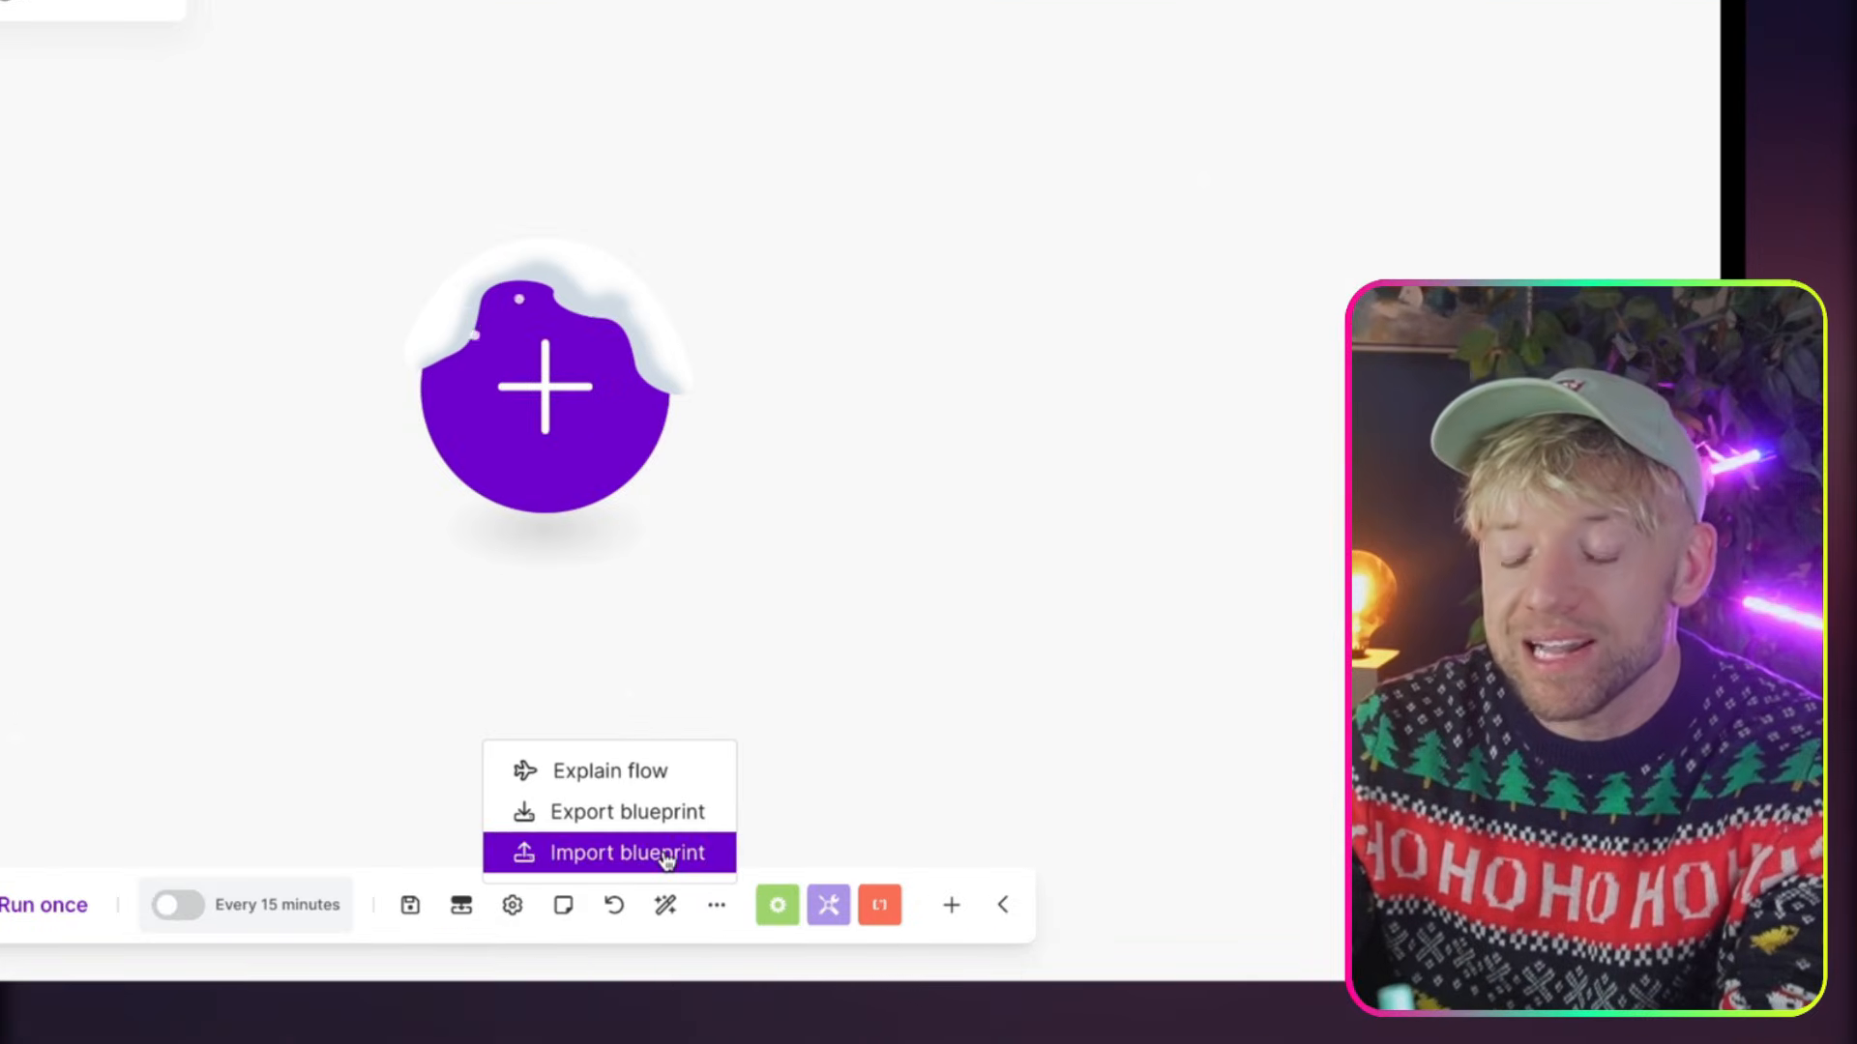
left_click(834, 870)
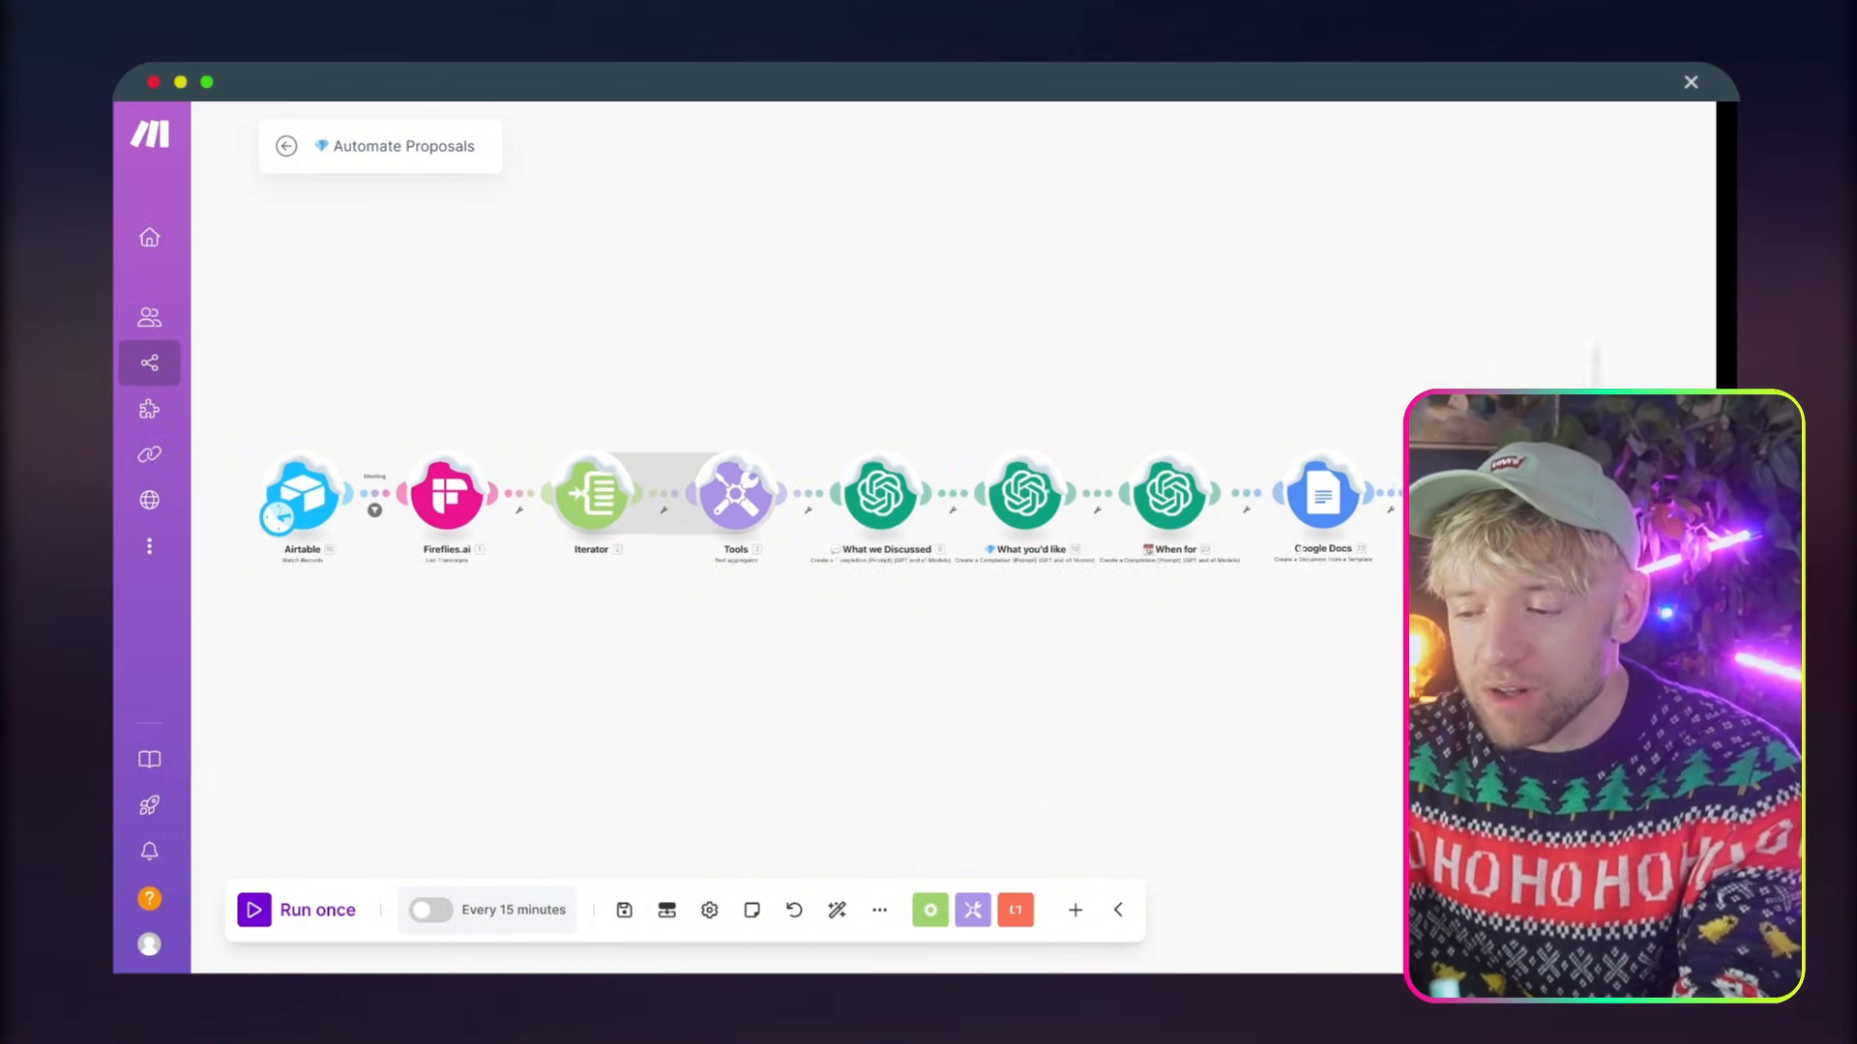
Try to delete all the modules of the Automate Proposals scenario
left_click_drag(1594, 347, 242, 614)
key("Delete")
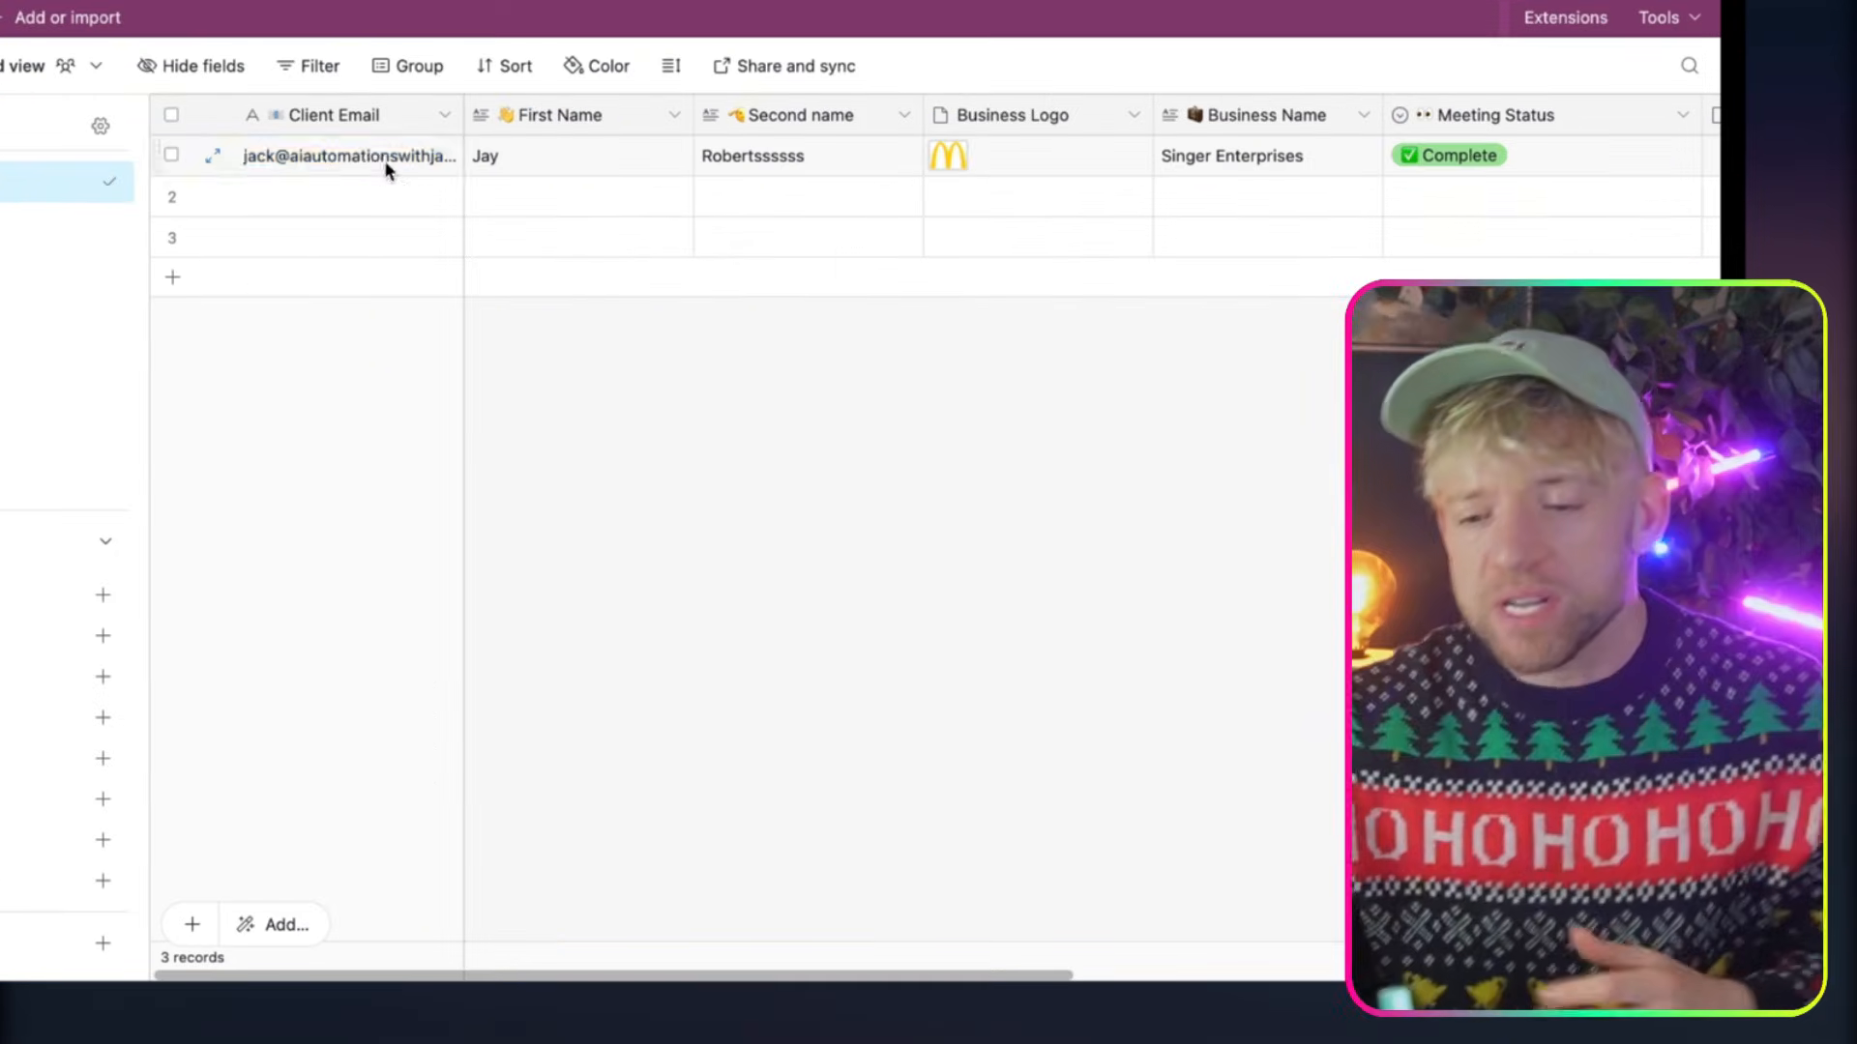
Switch to Airtable and examine the first record's Client Email, First Name, Second name and Business Logo fields in the Proposal Automation base
left_click(605, 296)
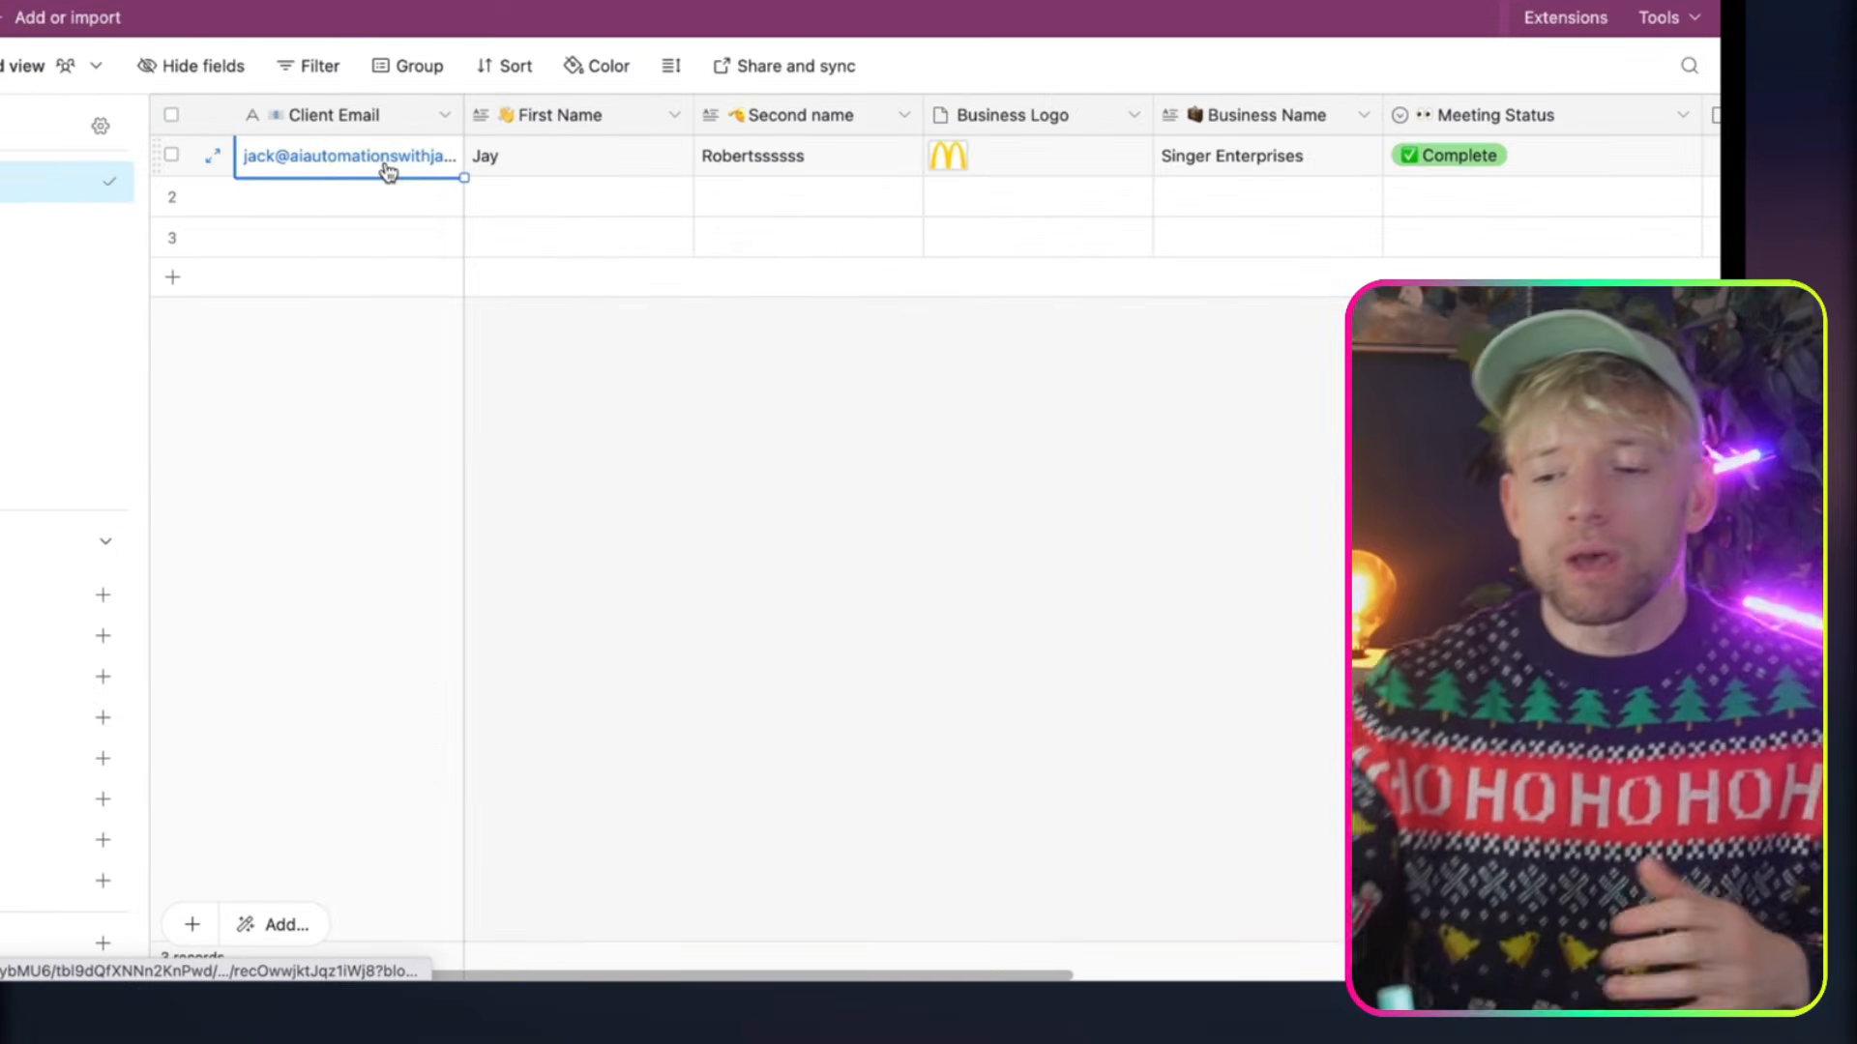
left_click(556, 161)
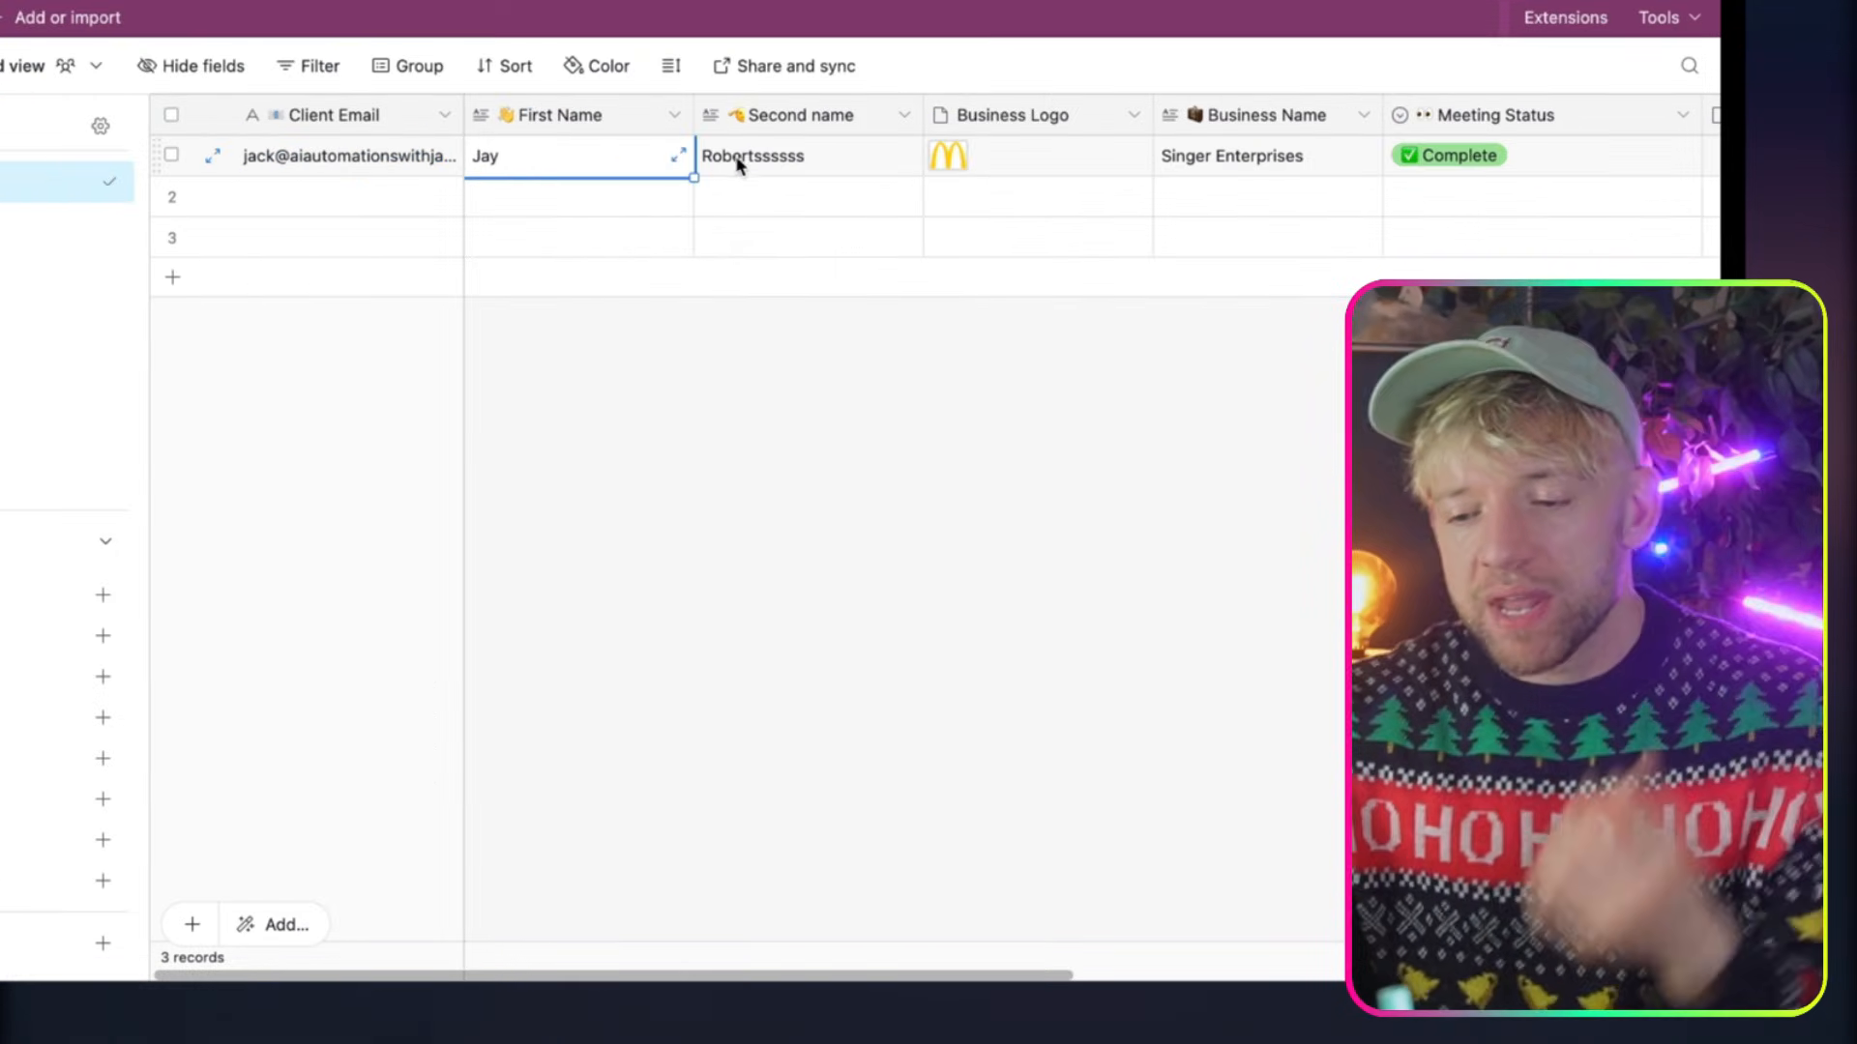
left_click(739, 160)
left_click(1008, 166)
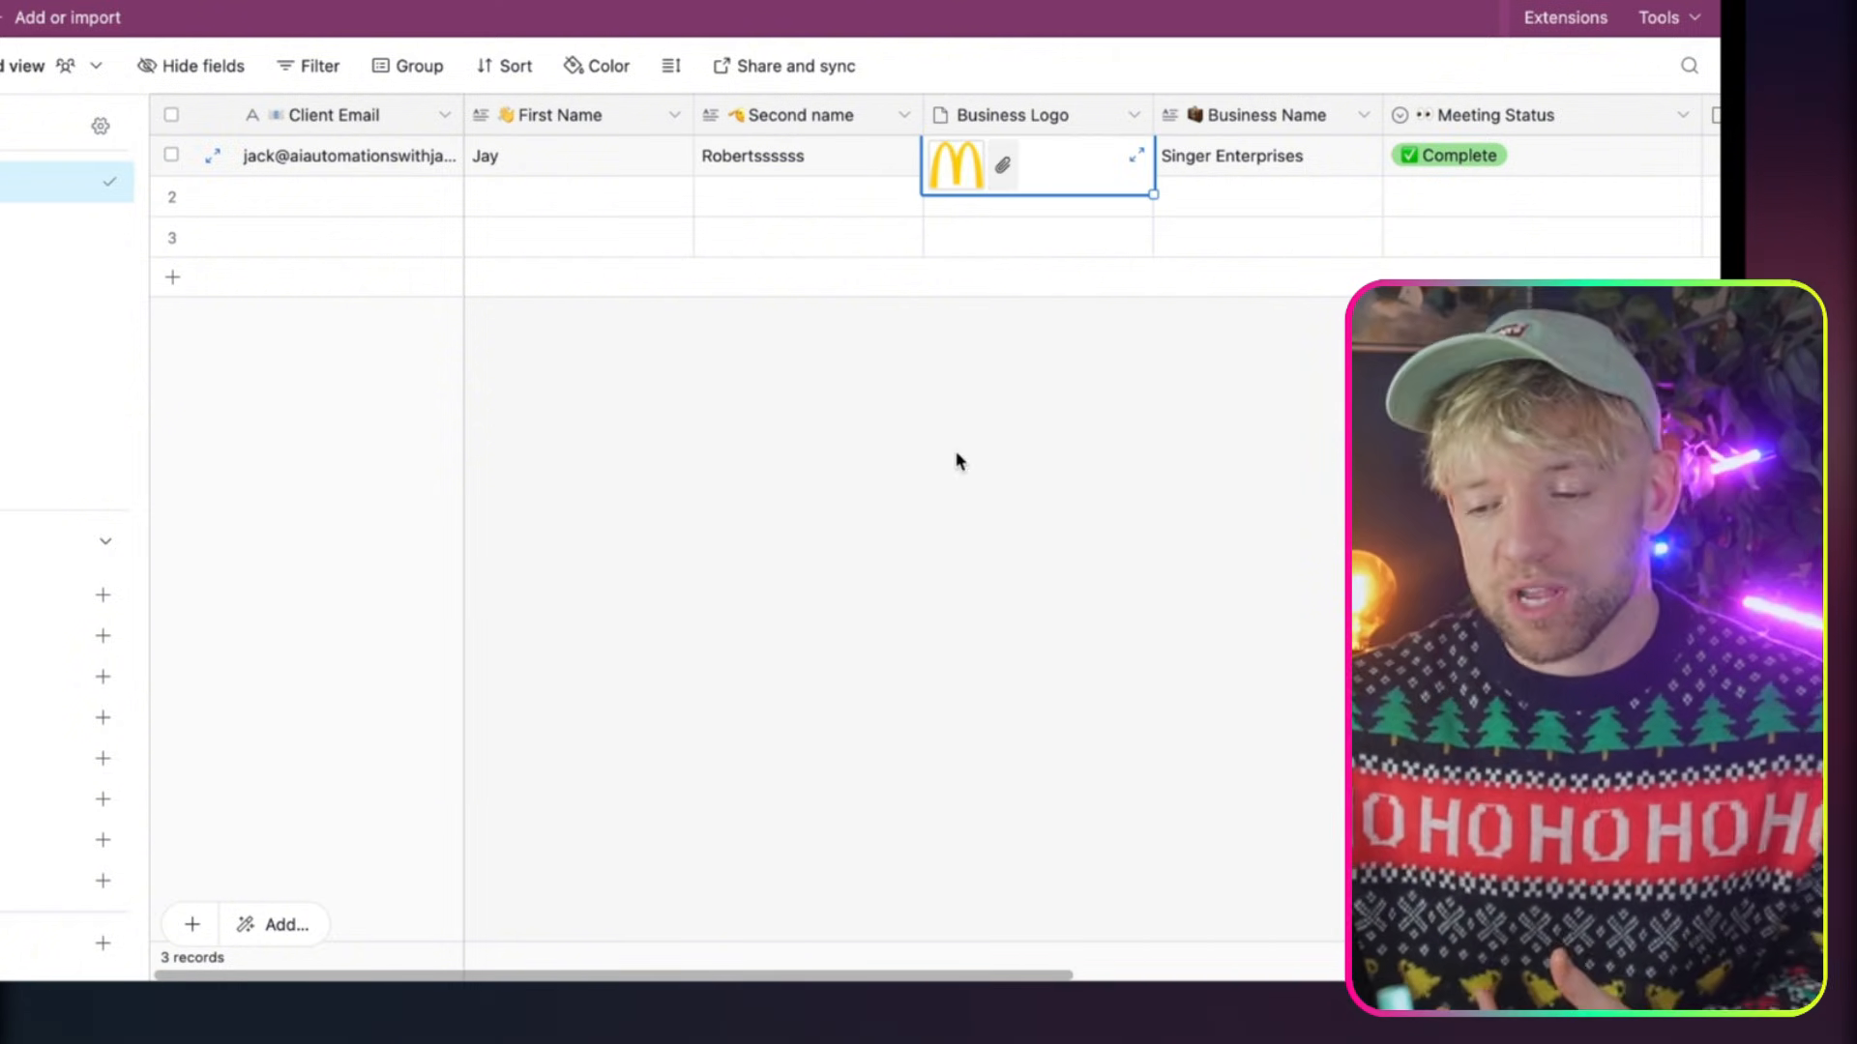
left_click(957, 456)
left_click(664, 196)
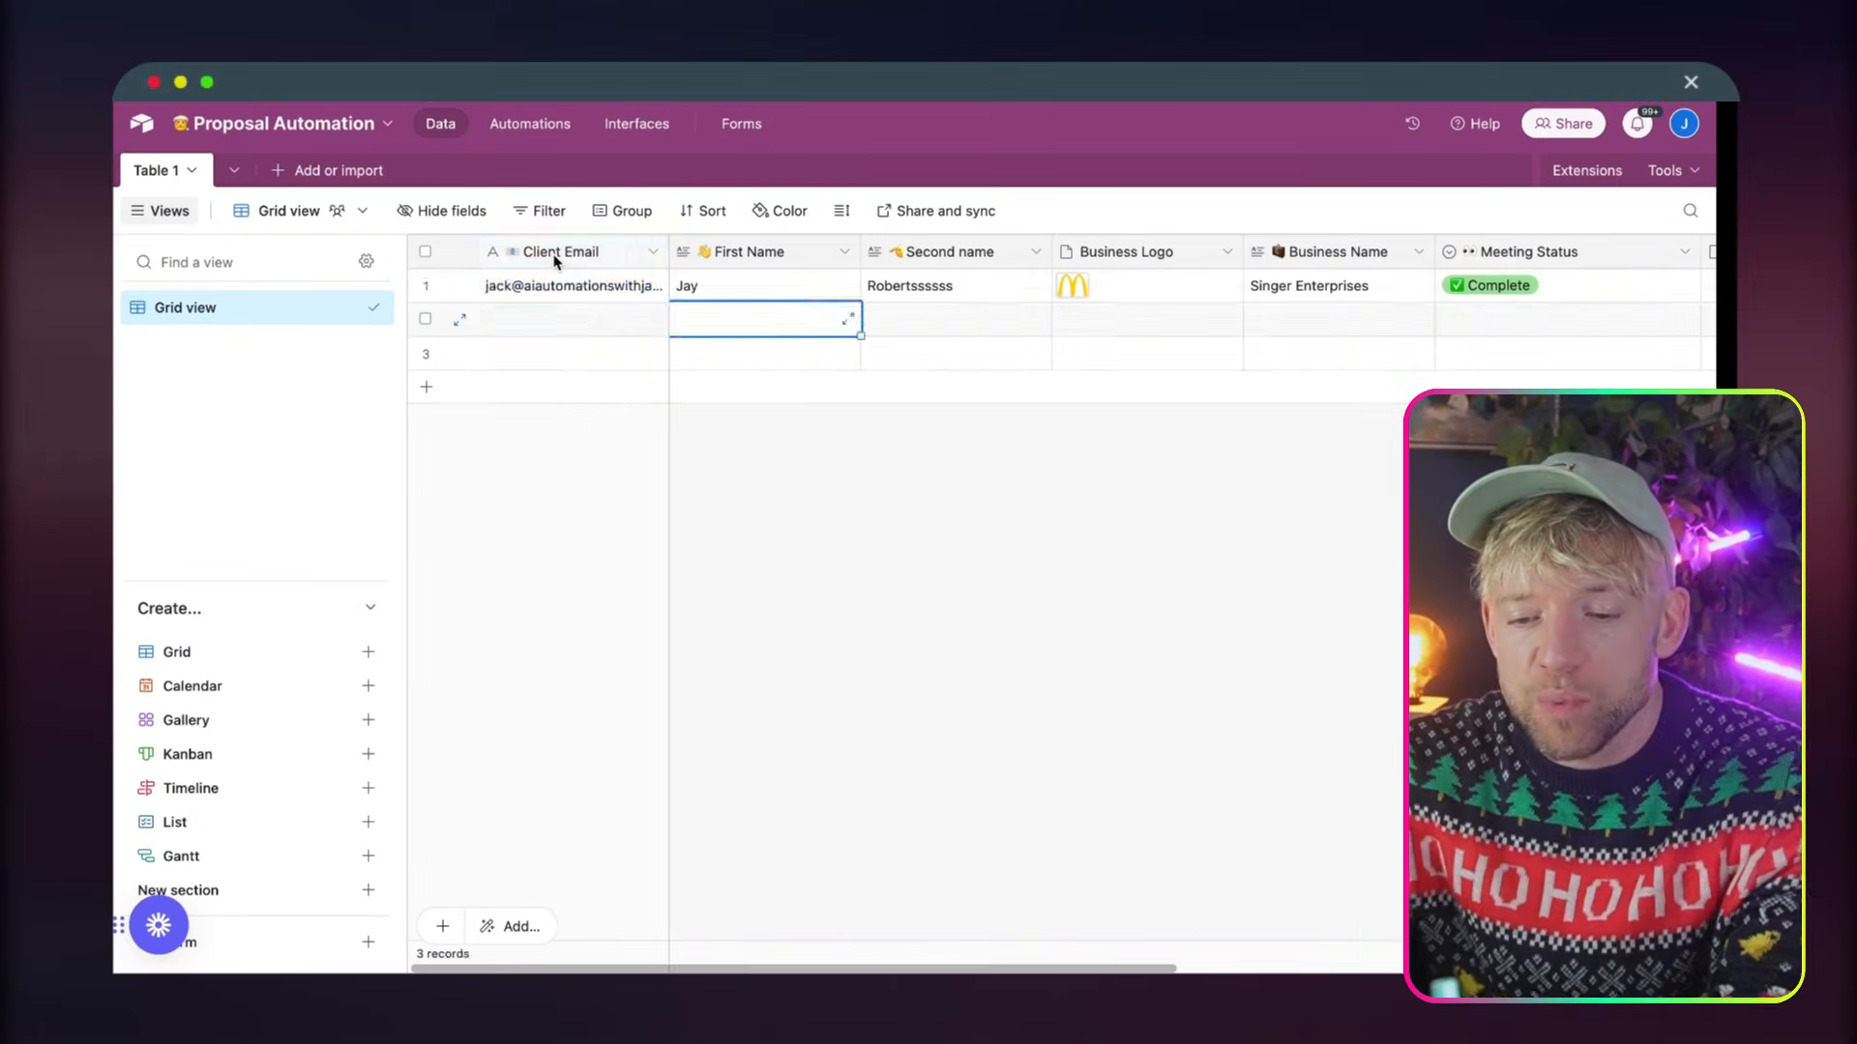
left_click(556, 259)
key("Right")
key("Right")
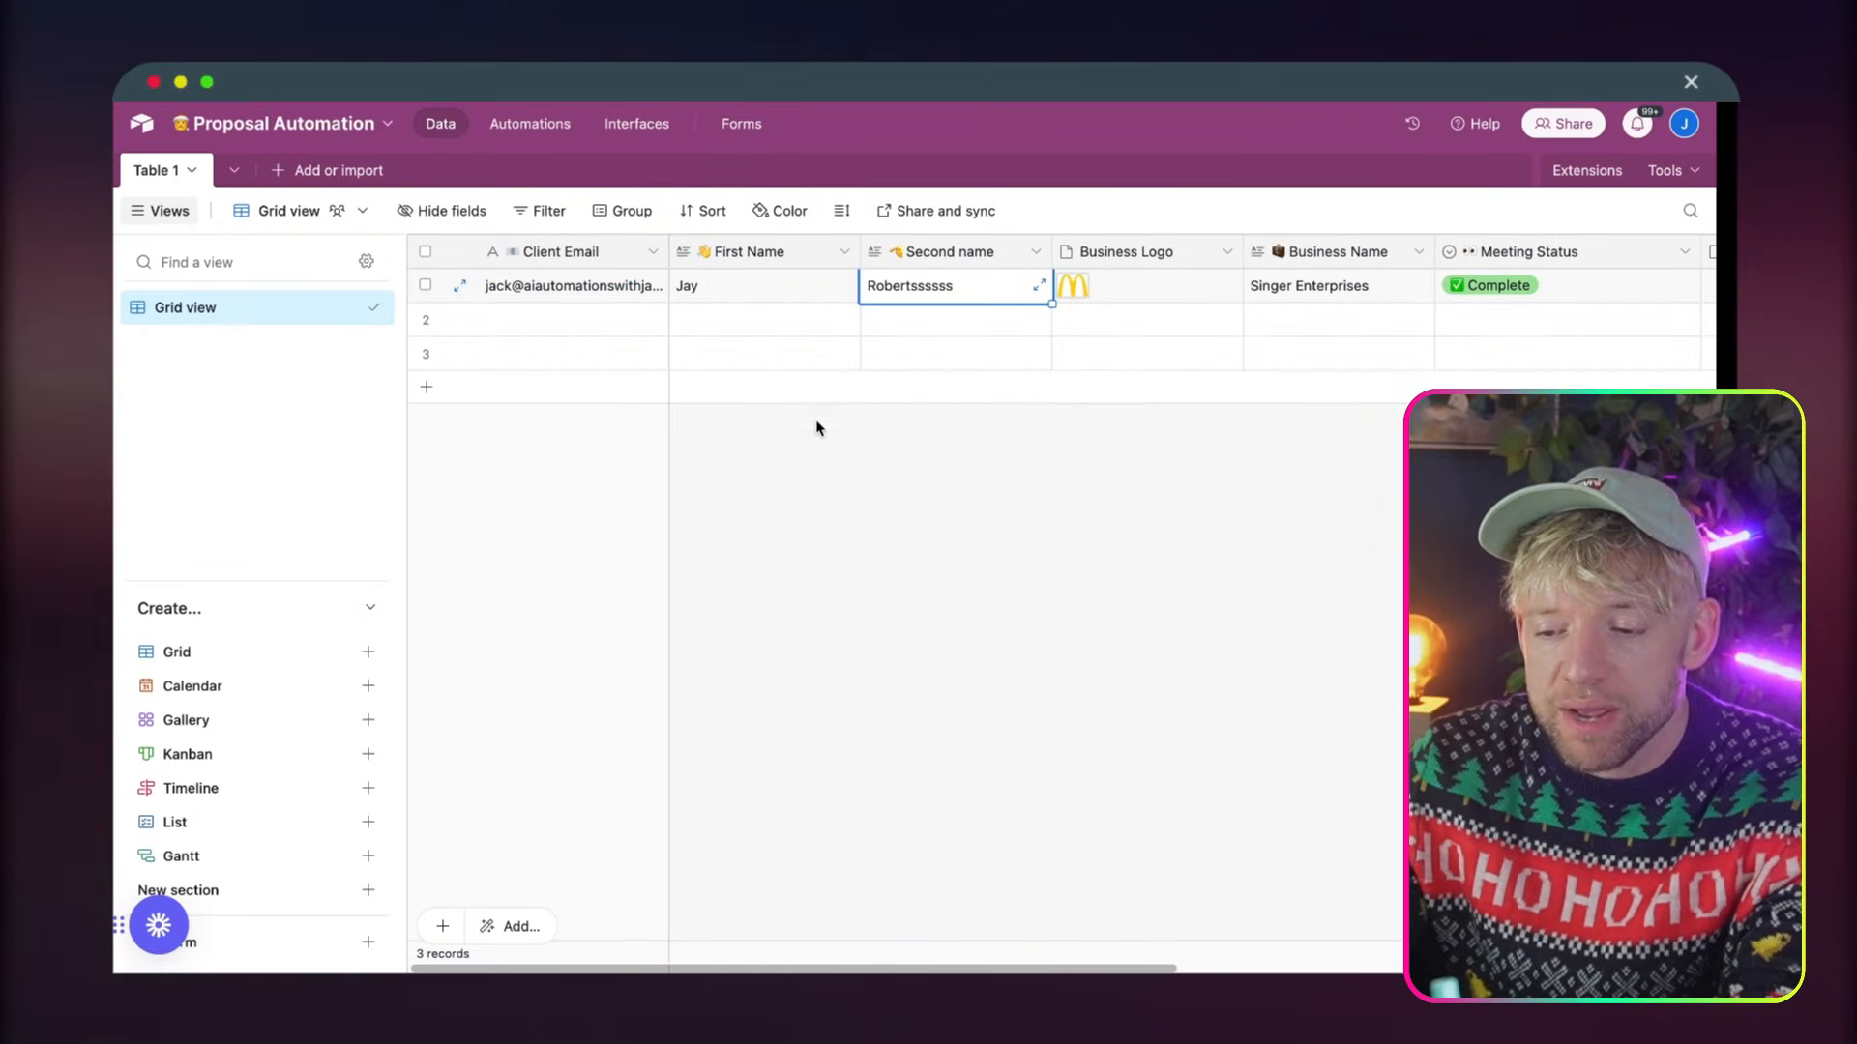
key("Right")
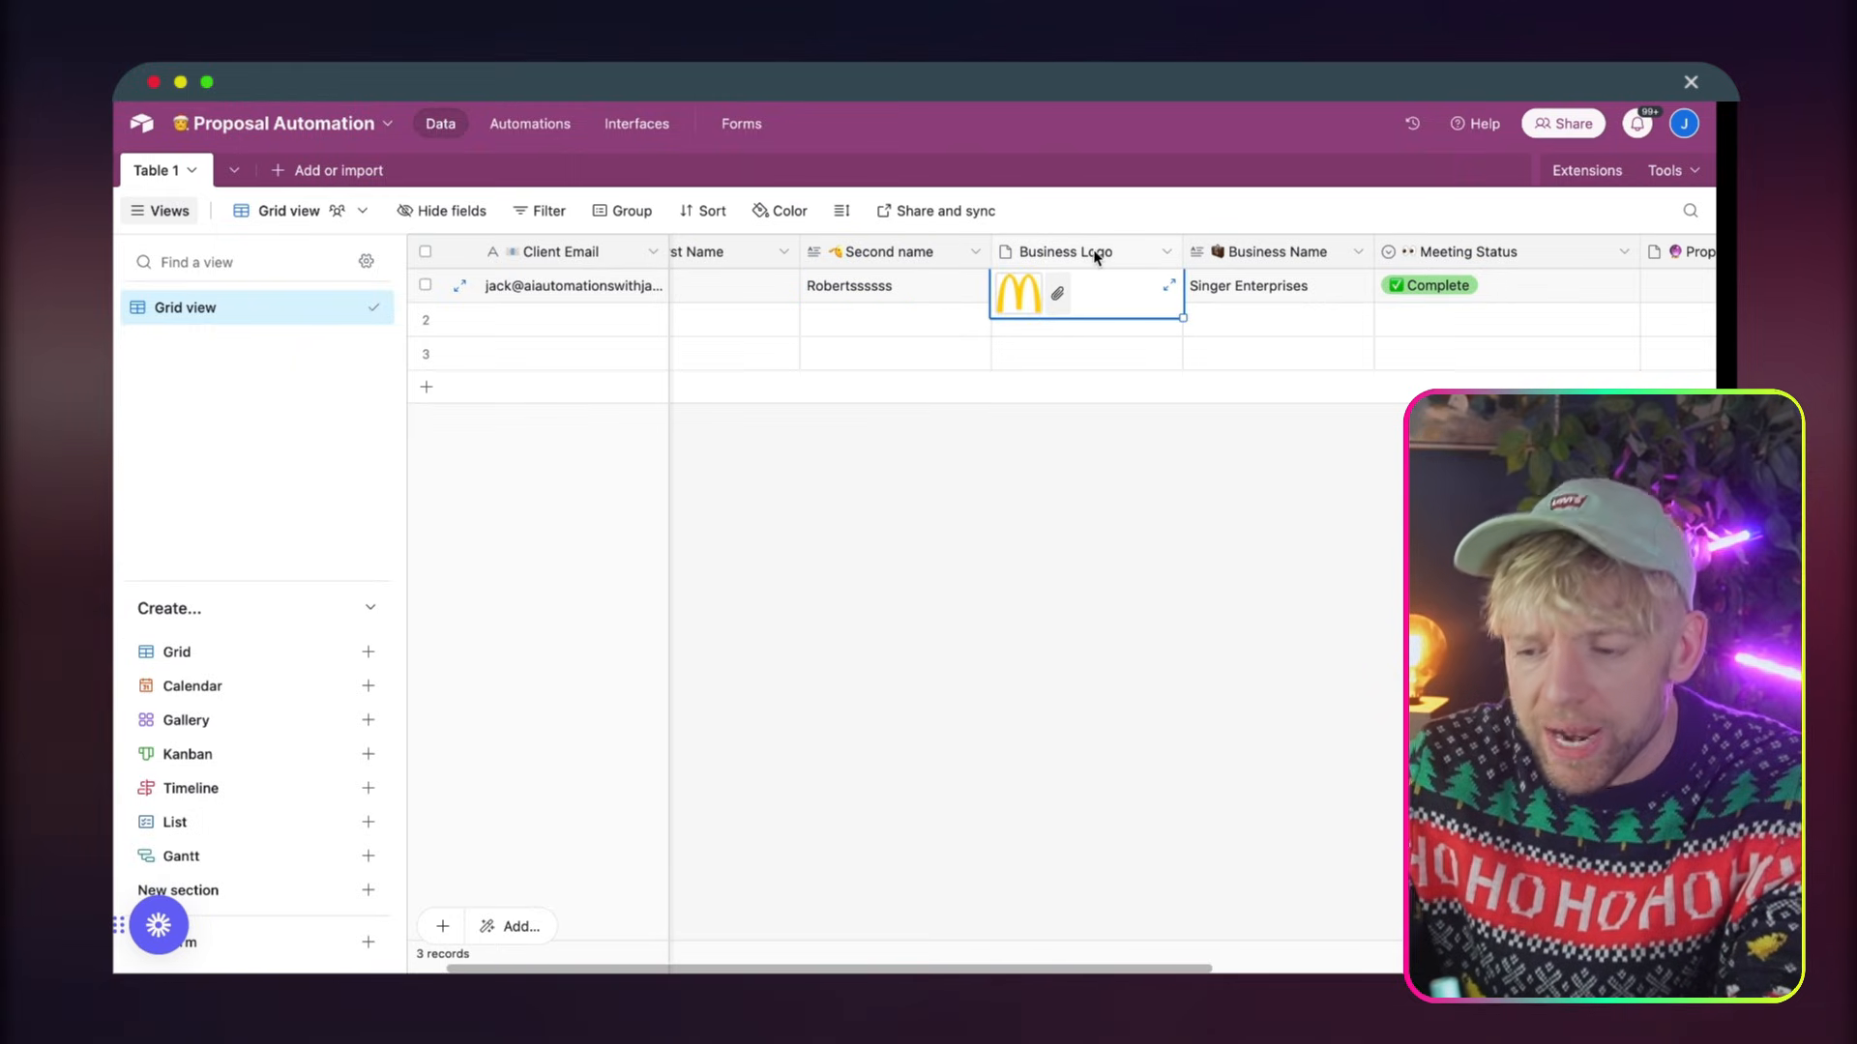
Check the Business Logo field's configuration and save it with the Attachment type
left_click(1095, 256)
right_click(1096, 256)
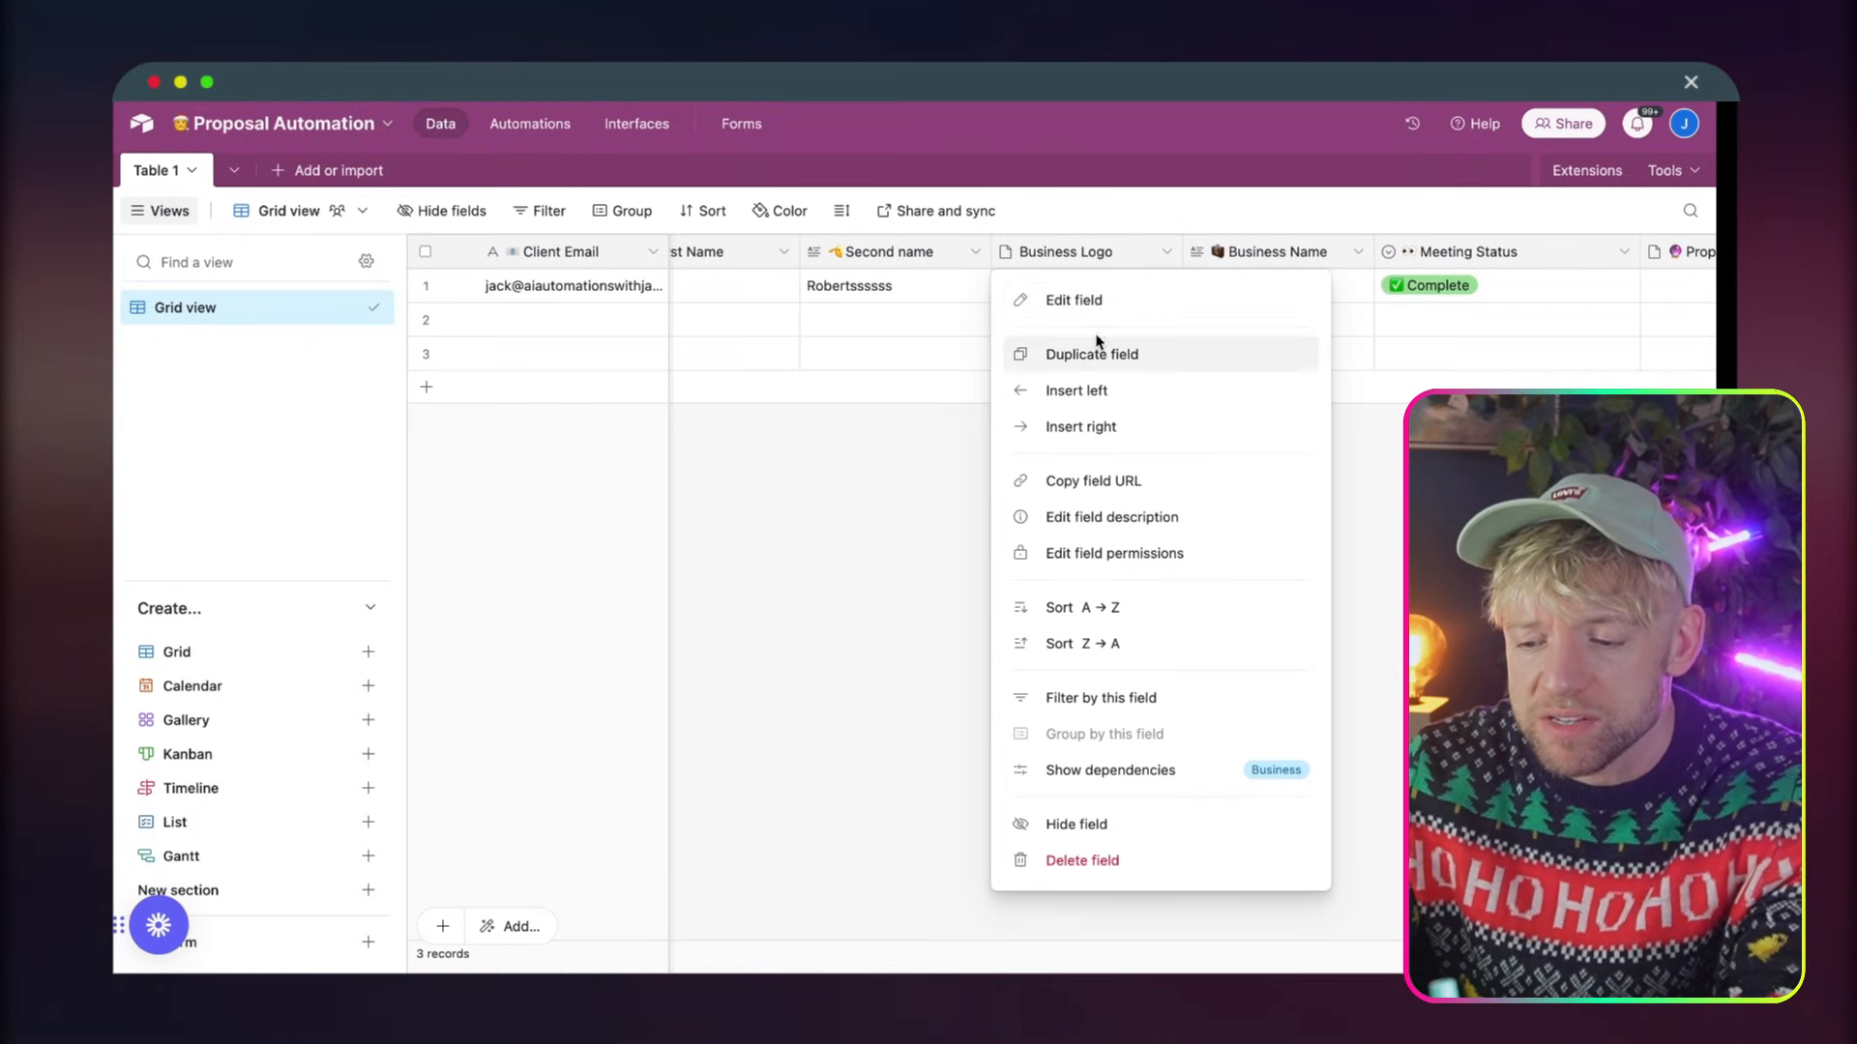
left_click(1099, 304)
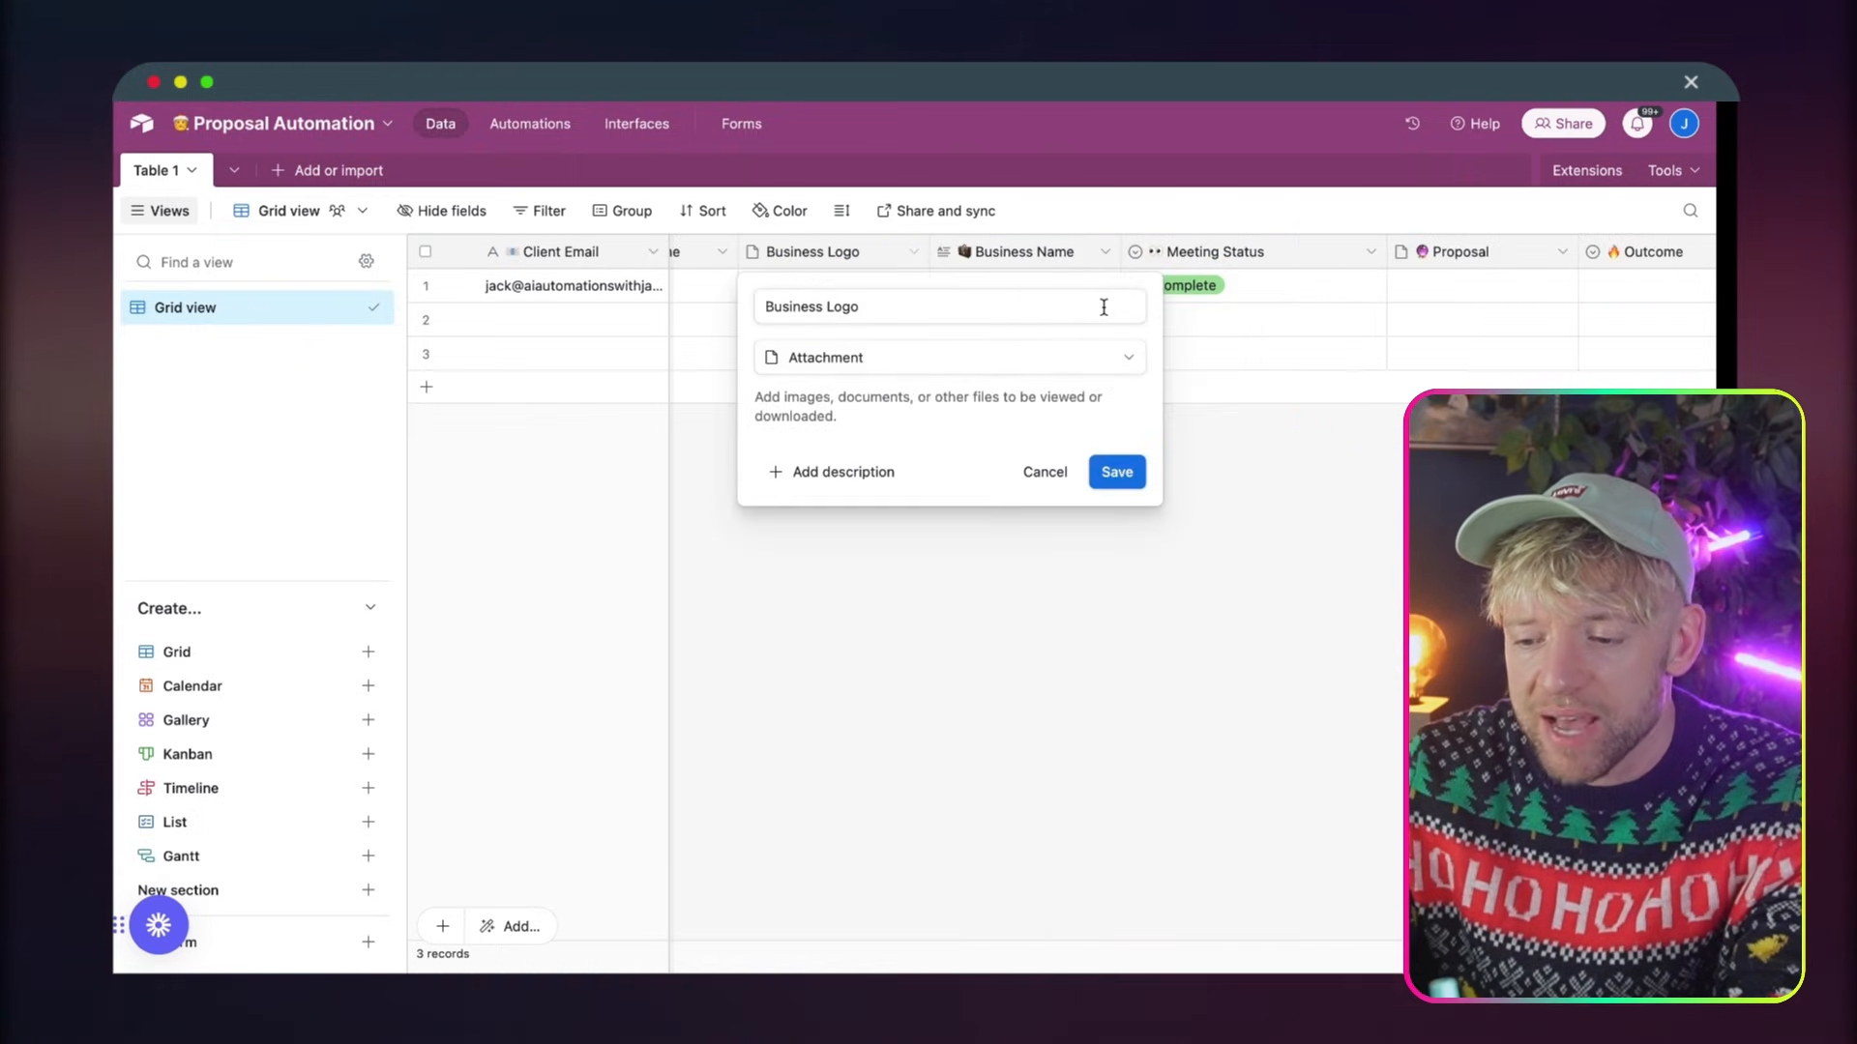
left_click(1275, 483)
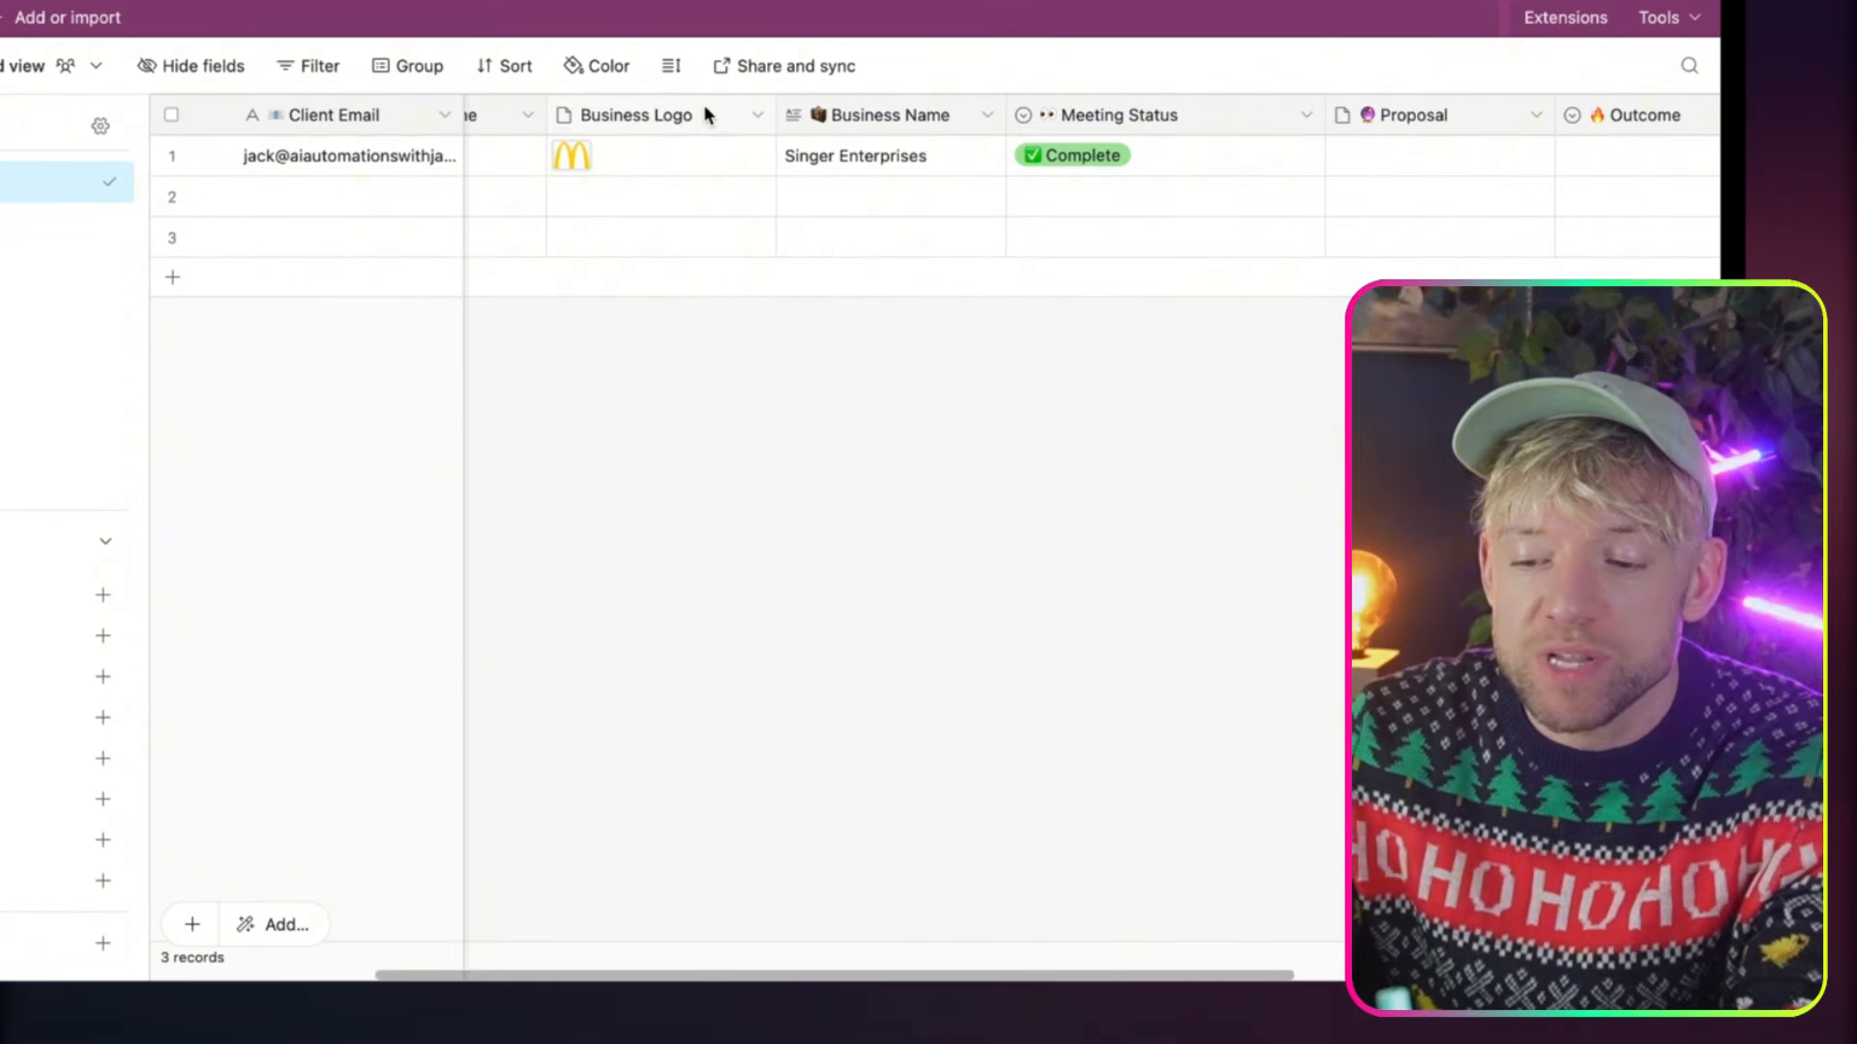
right_click(873, 251)
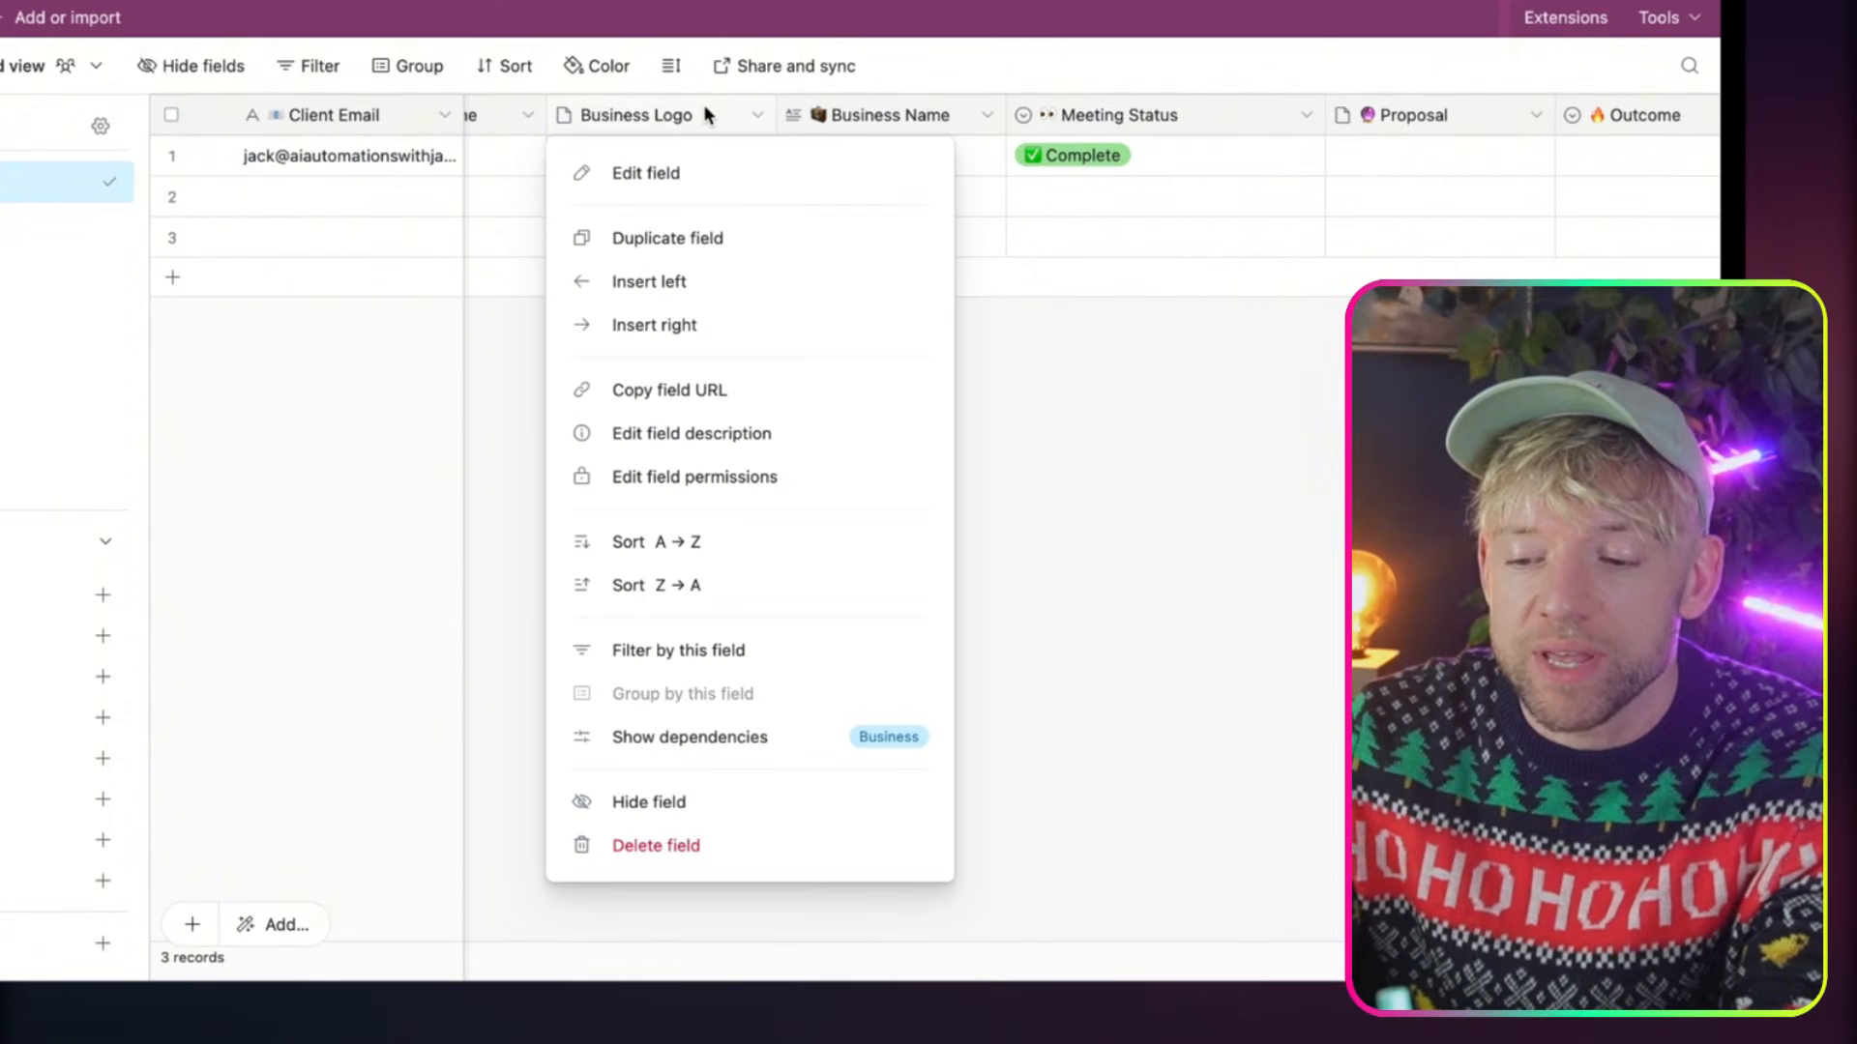
left_click(705, 174)
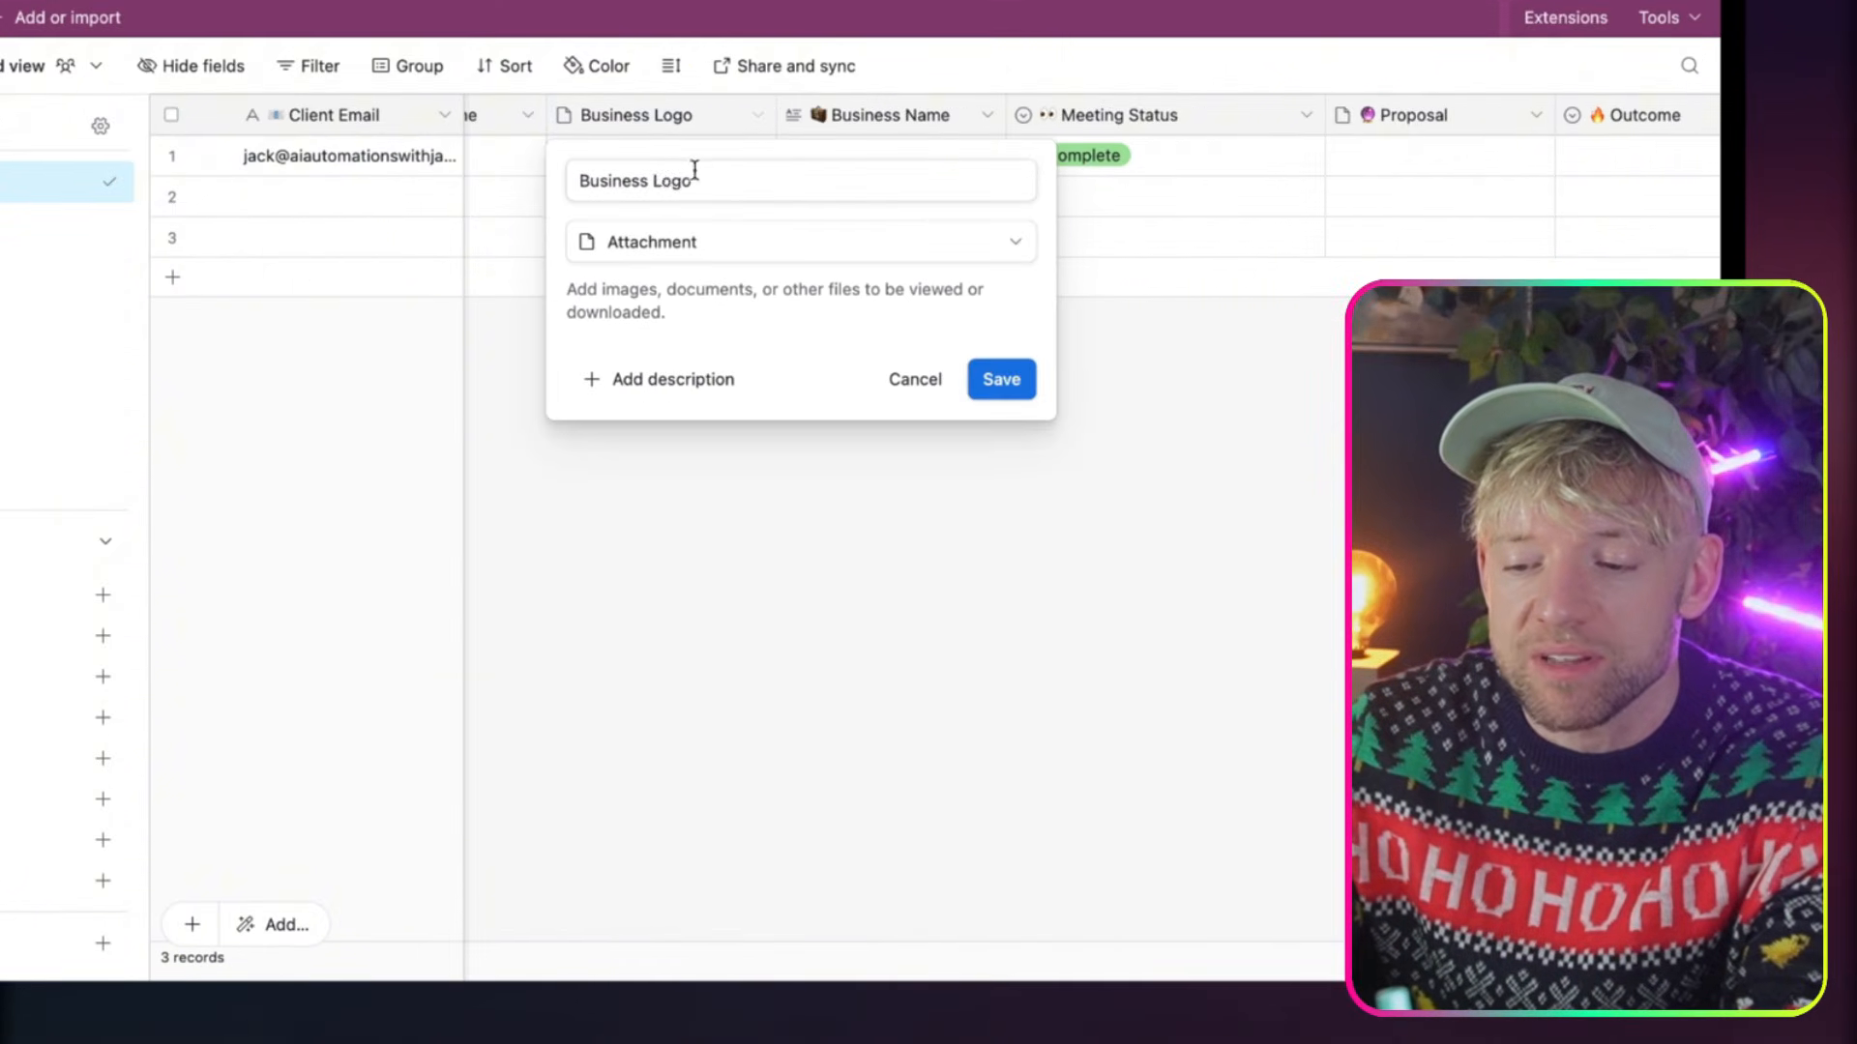
left_click(1001, 379)
Preview the first record's business logo and view the option for attaching a file from a link URL
left_click(624, 167)
left_click(596, 174)
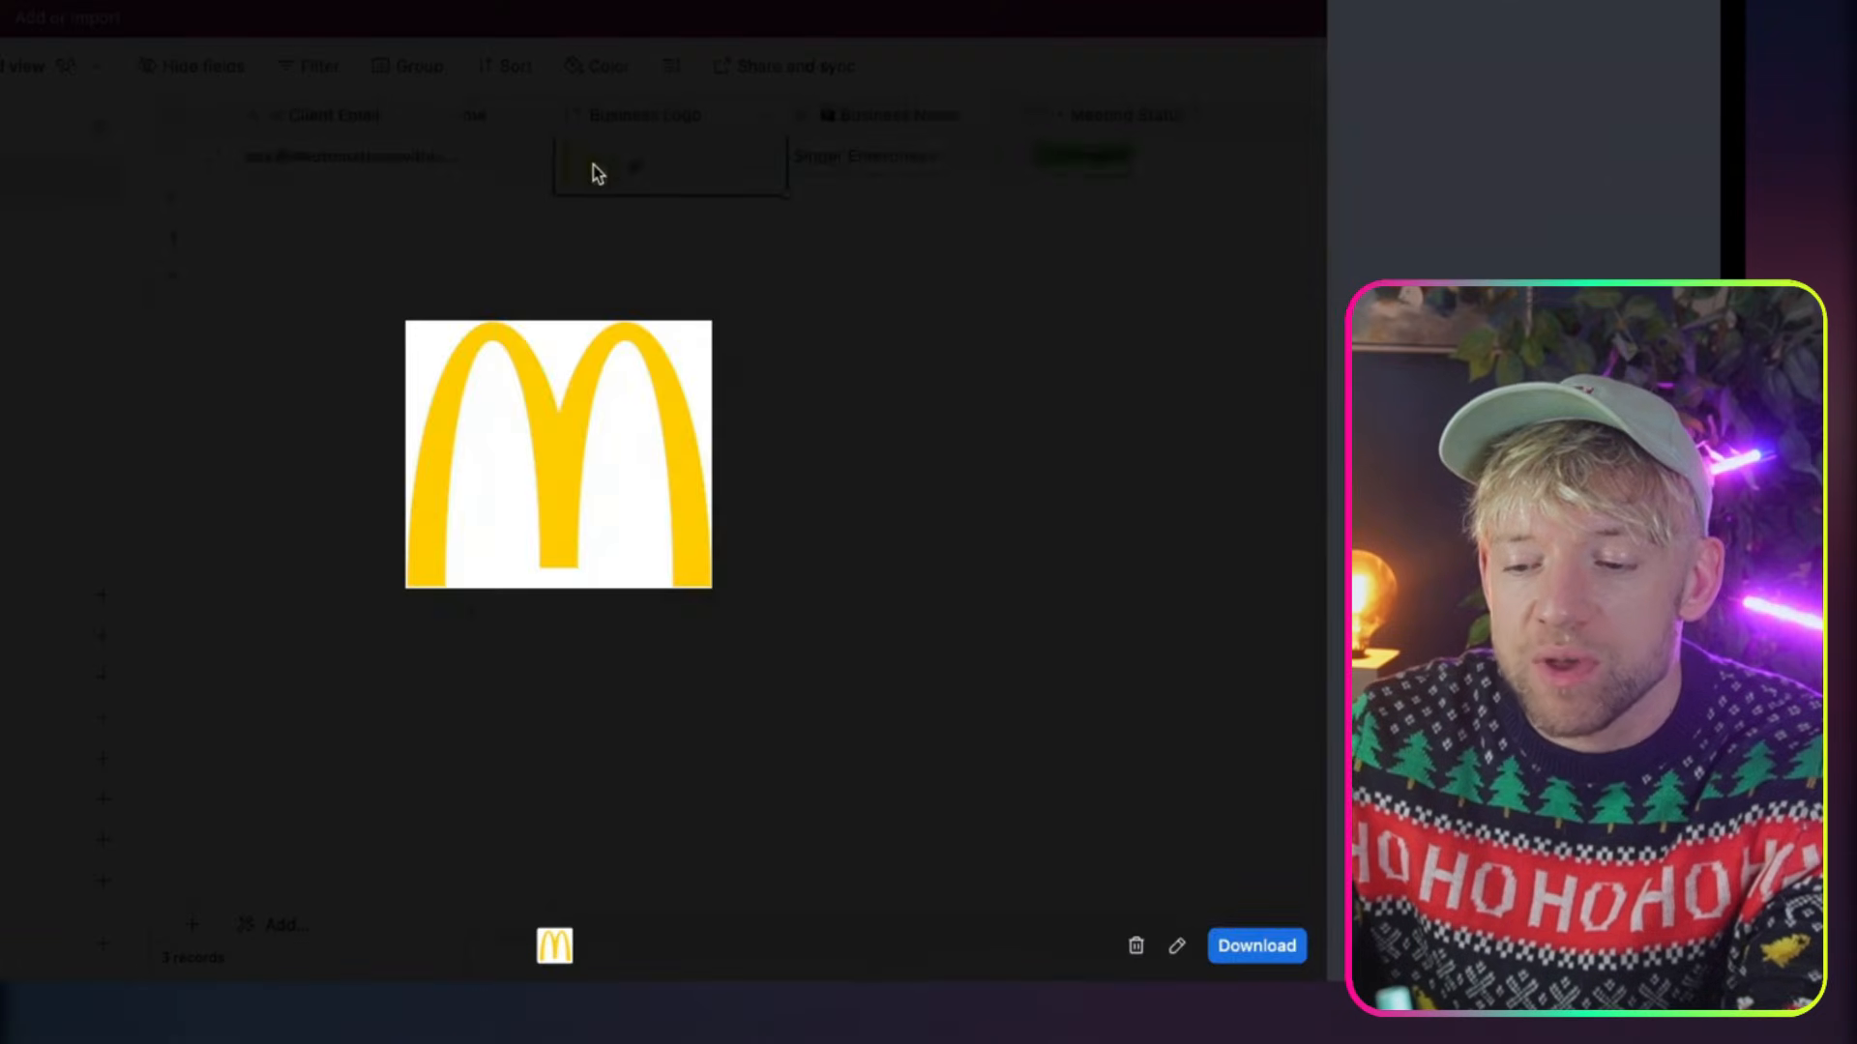
left_click(1053, 201)
left_click(641, 164)
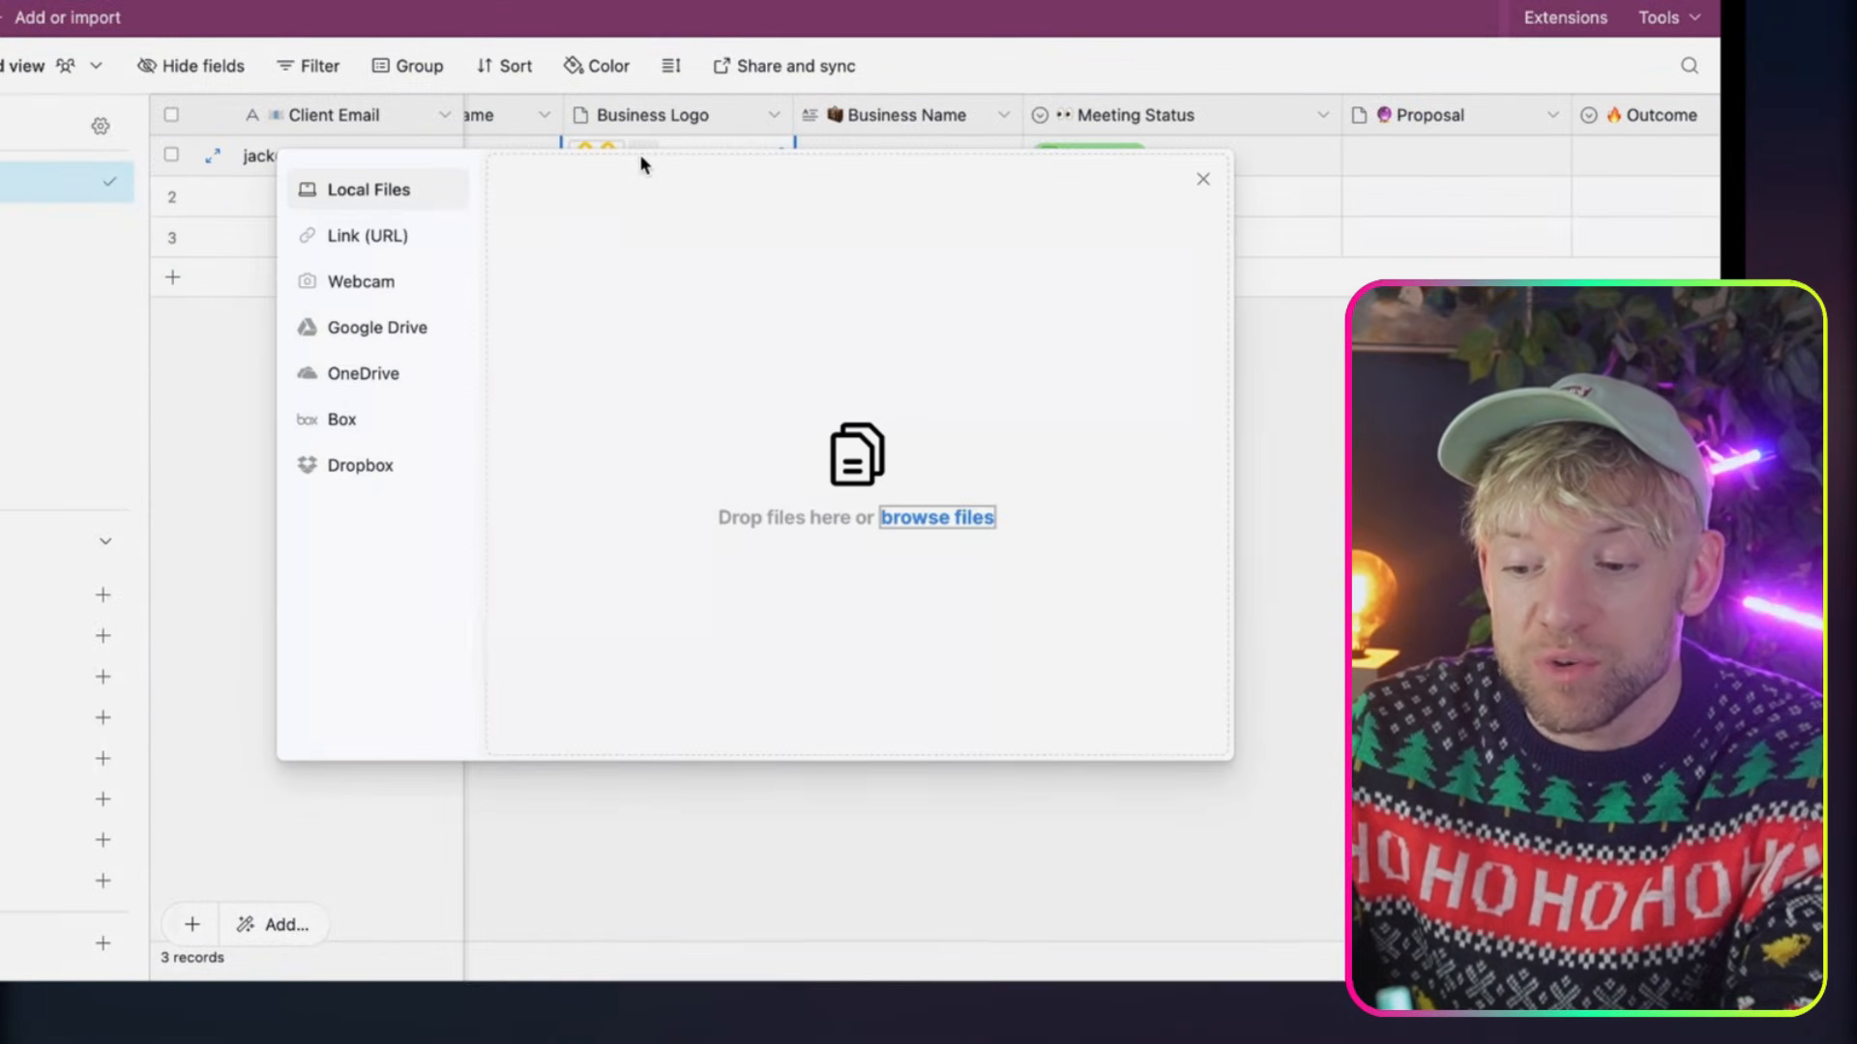
left_click(379, 241)
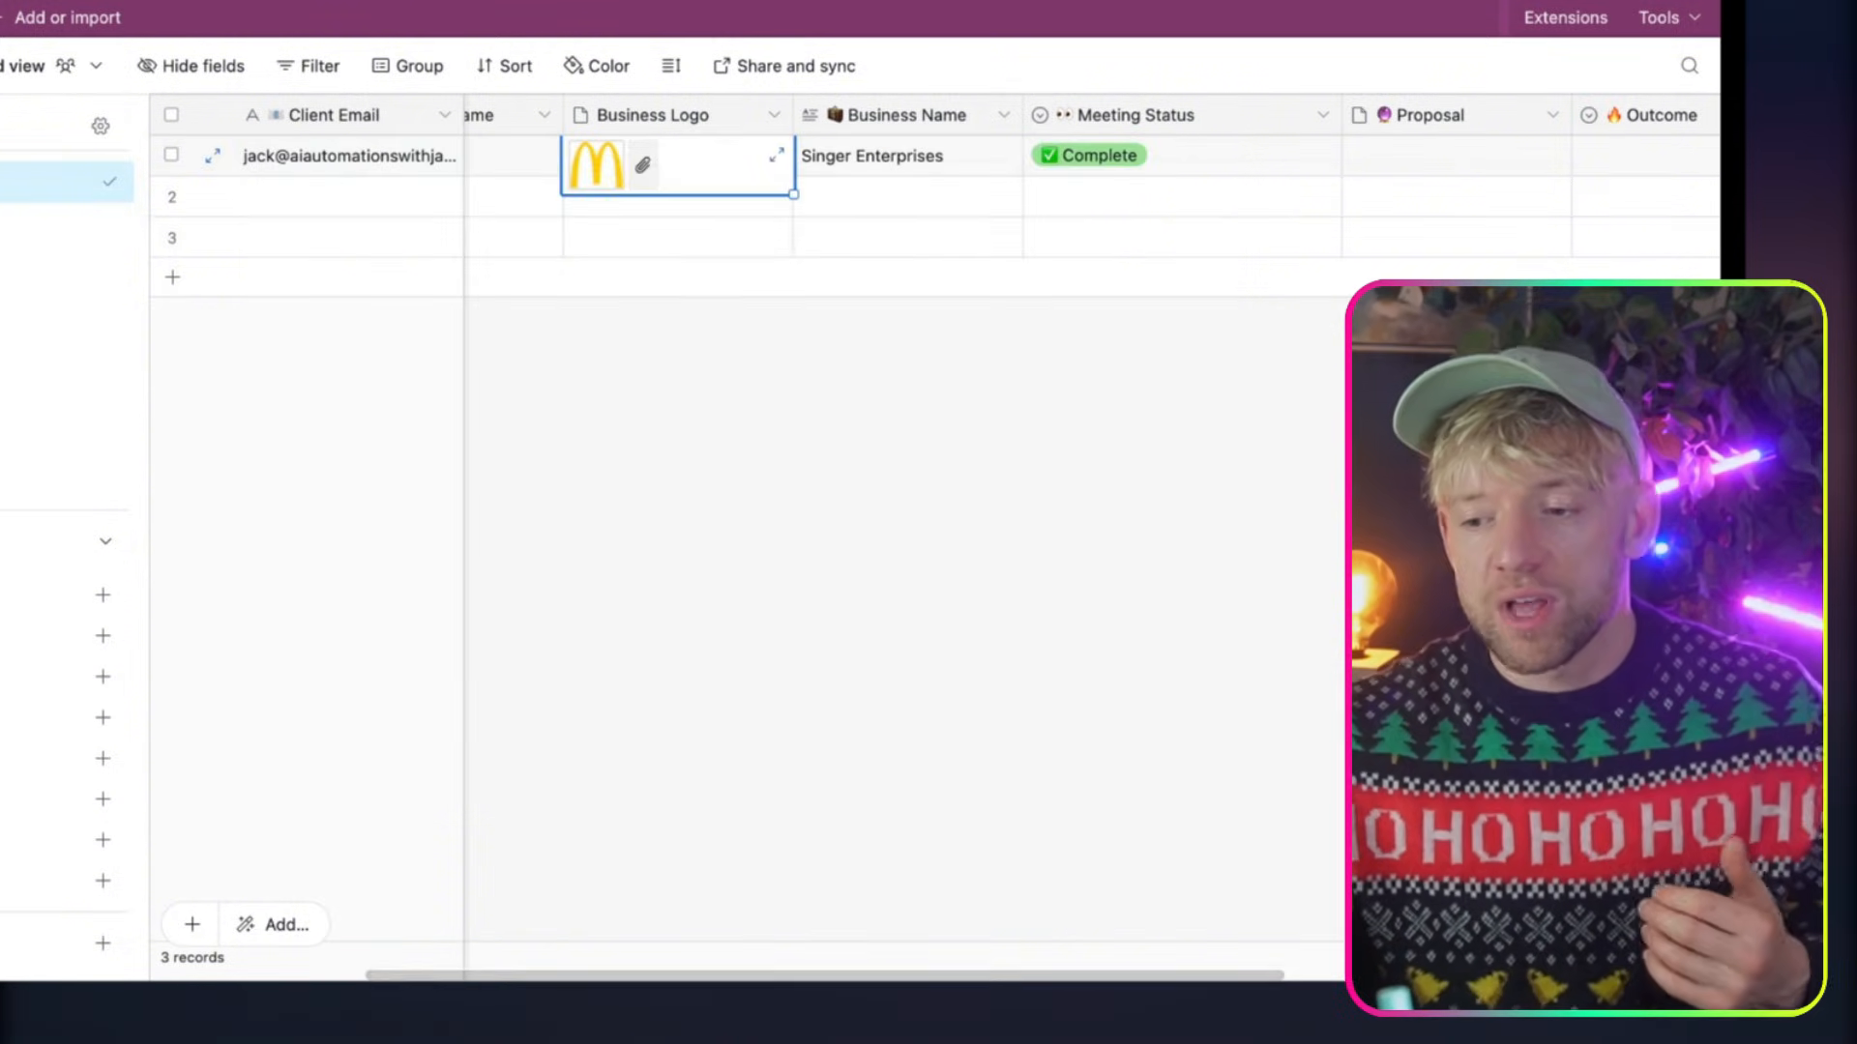
left_click(1242, 437)
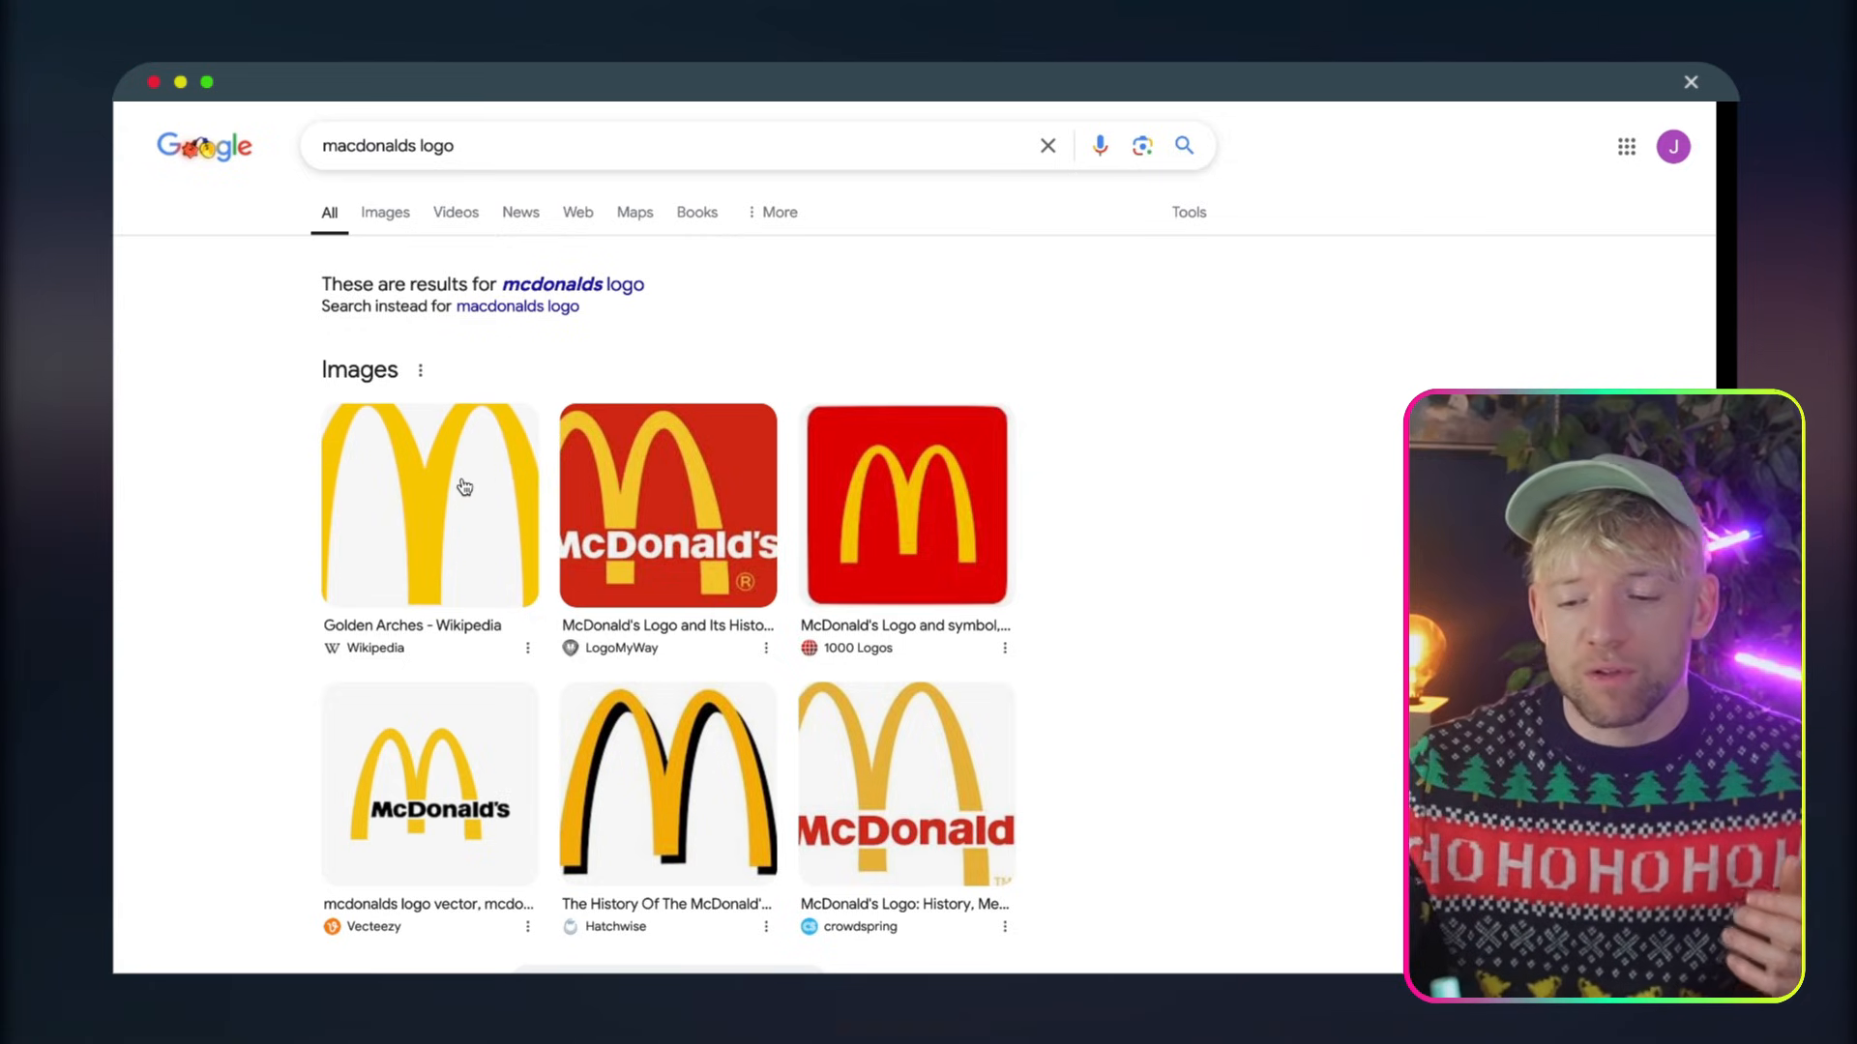
Switch to the Google results, copy the image address of the Wikipedia Golden Arches logo and open that address in the browser
right_click(463, 478)
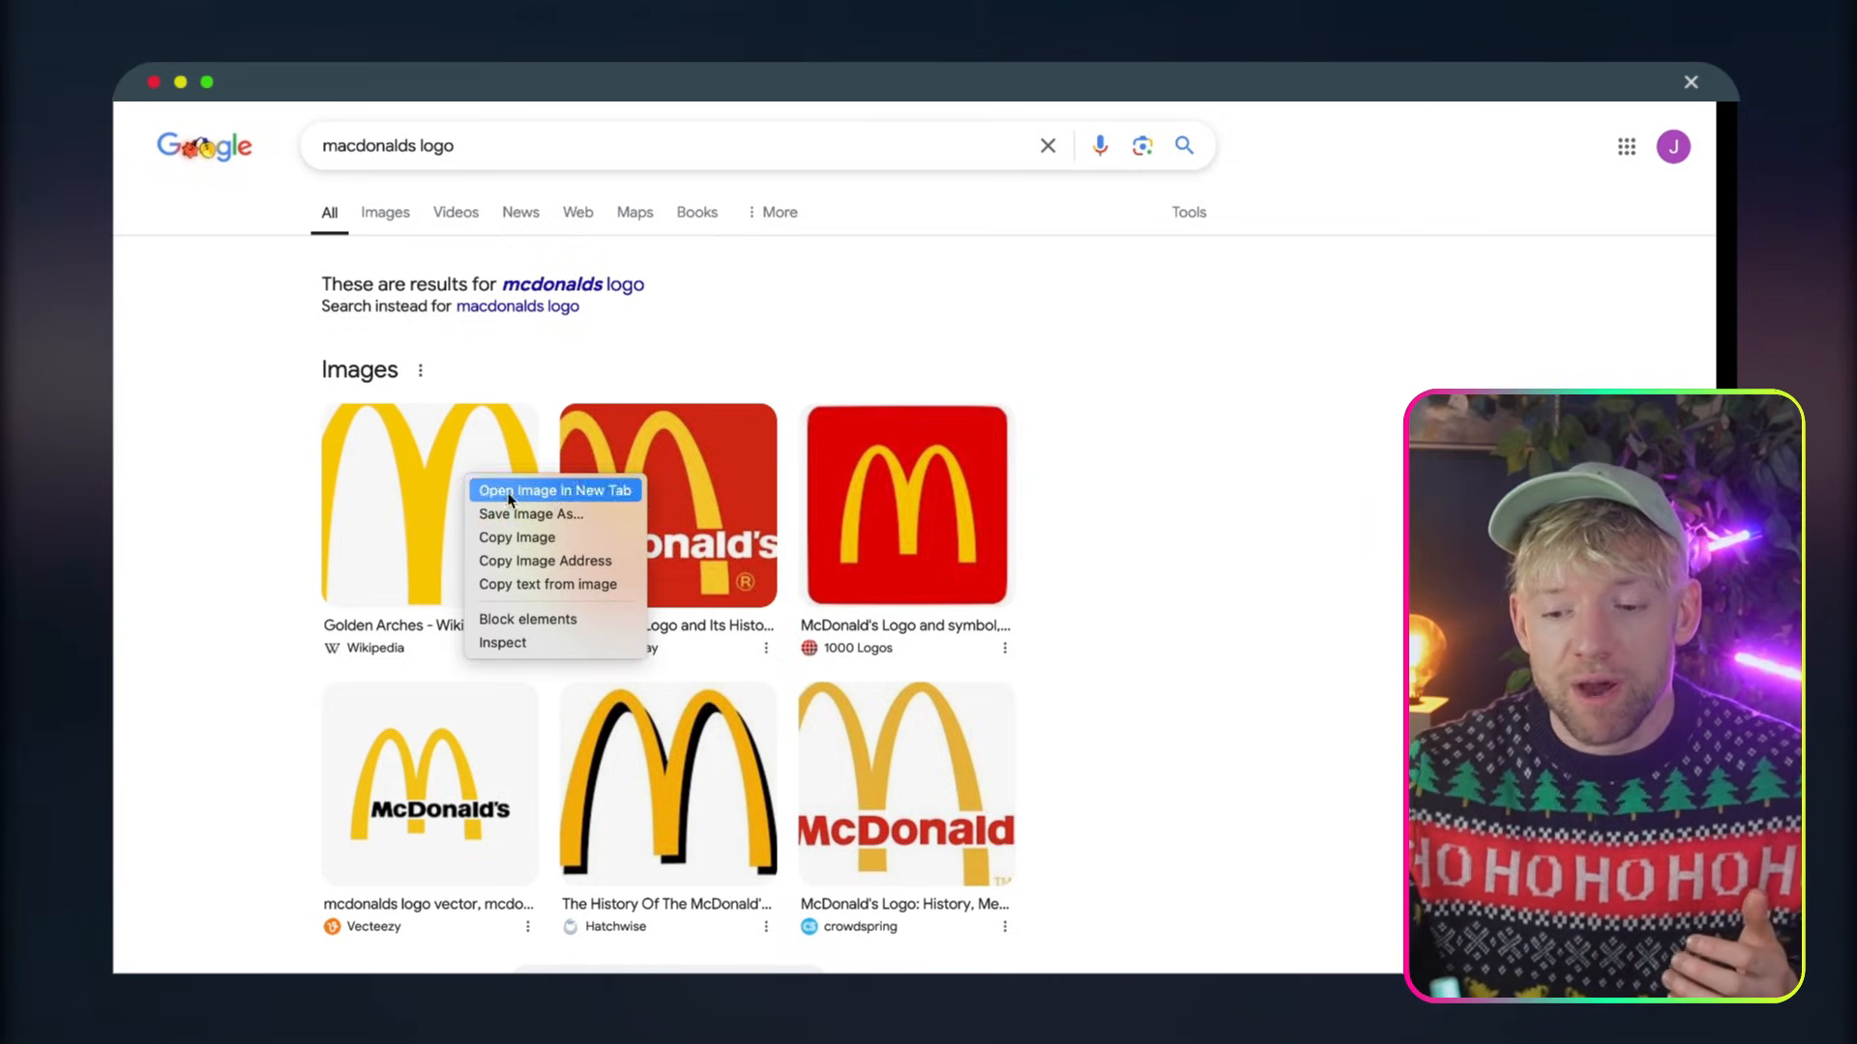
left_click(589, 559)
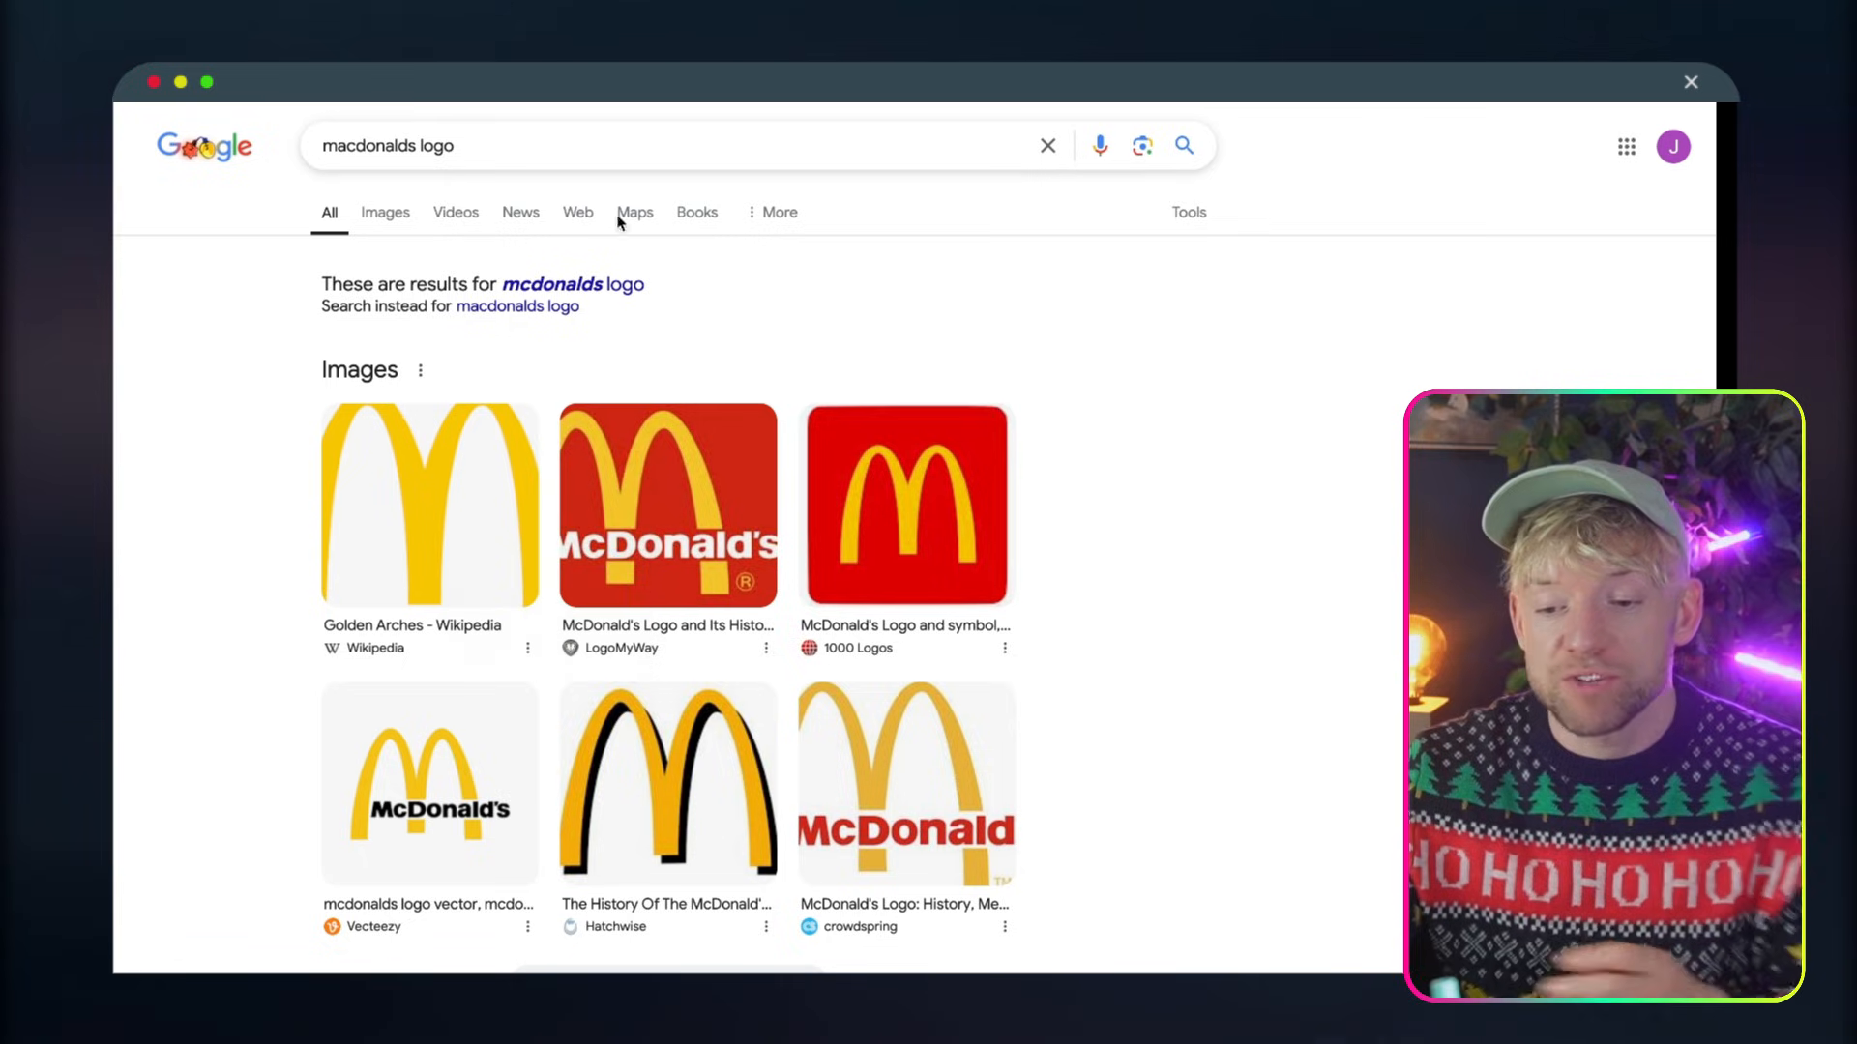
key("ctrl+v")
key("Return")
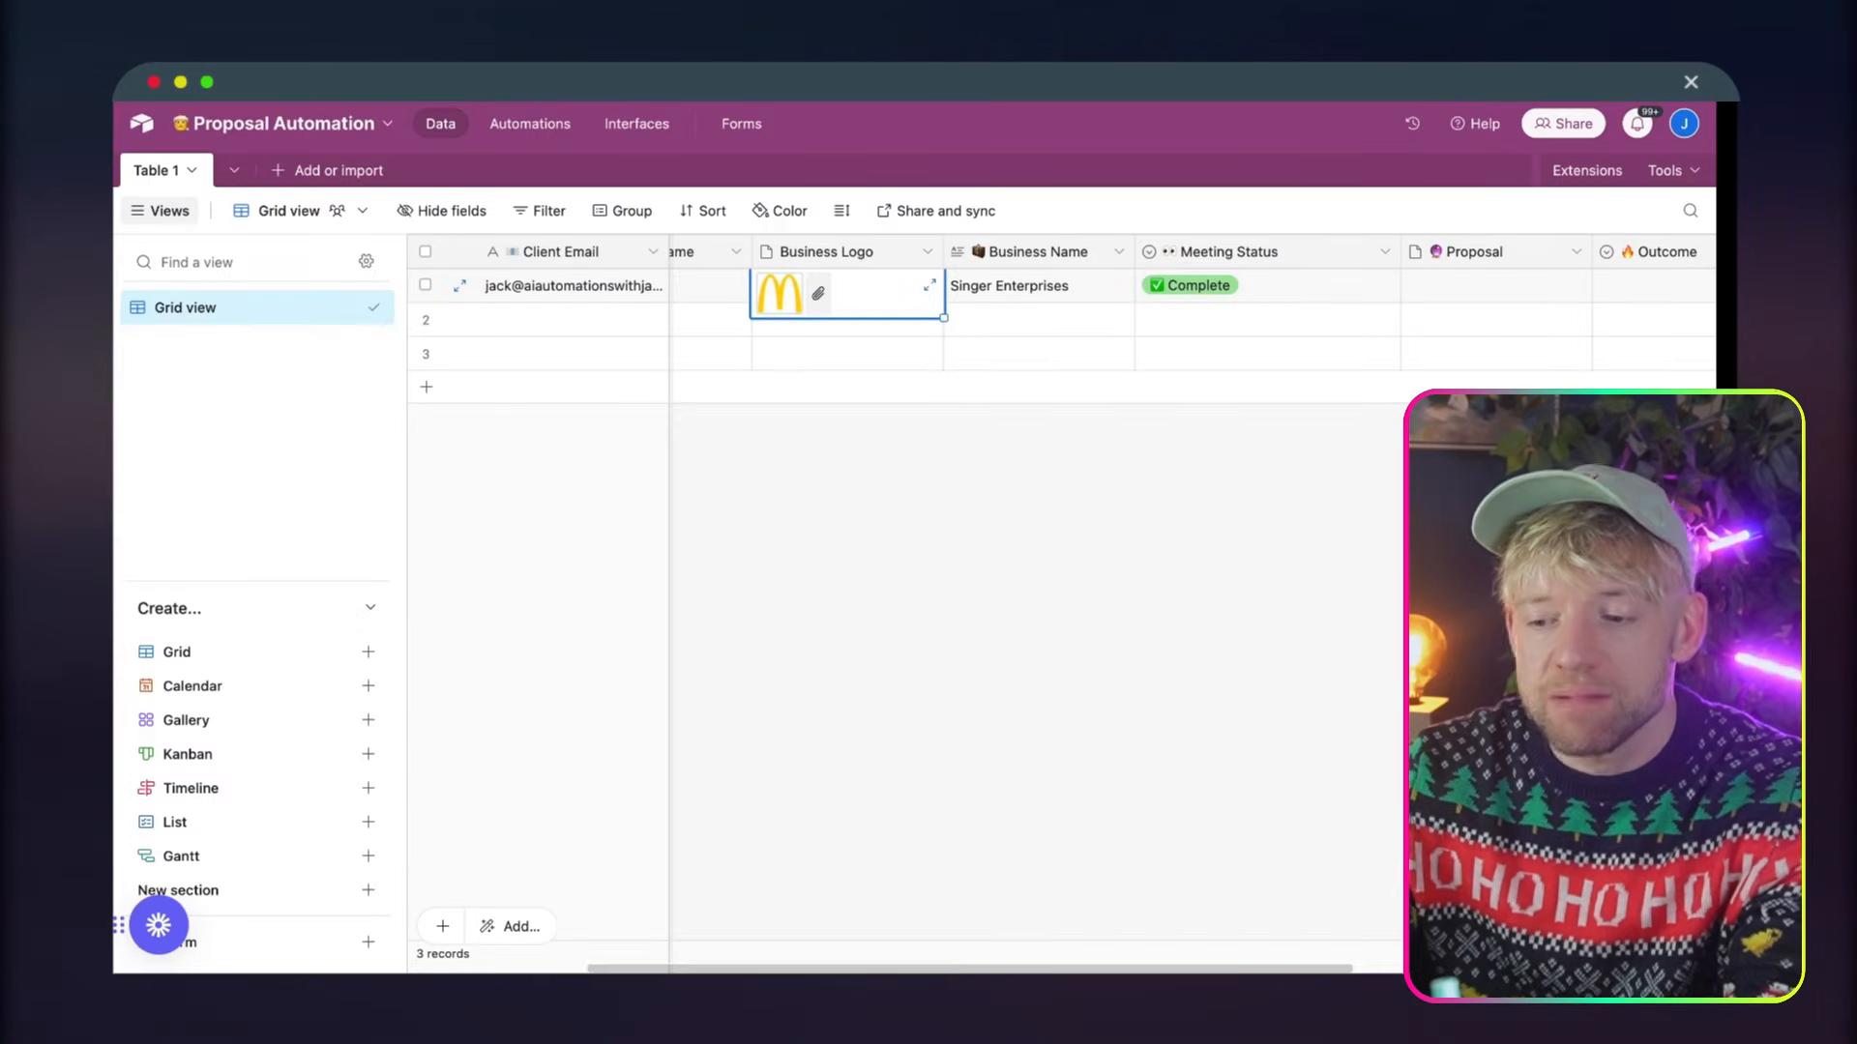
Return to Airtable and examine the first record's Business Name alongside its neighbouring fields
left_click(1006, 358)
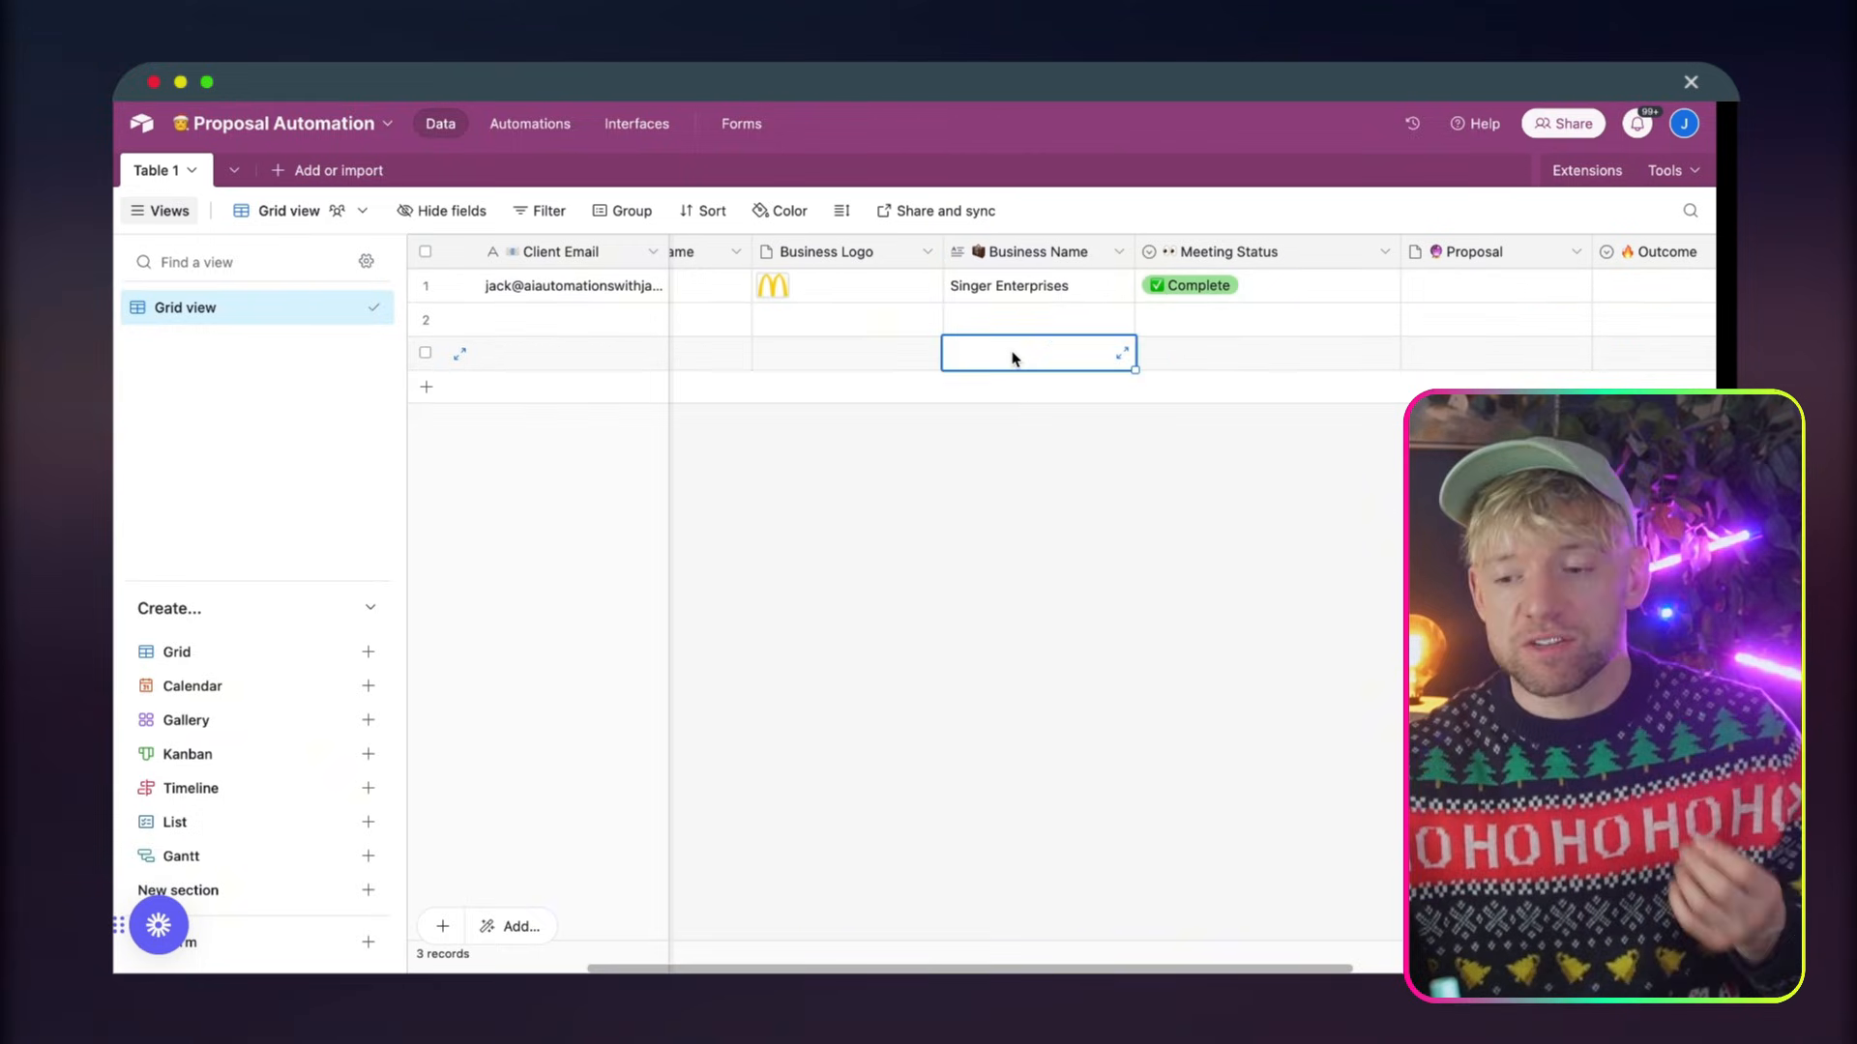
left_click(1029, 294)
scroll(1029, 294, "left", 3)
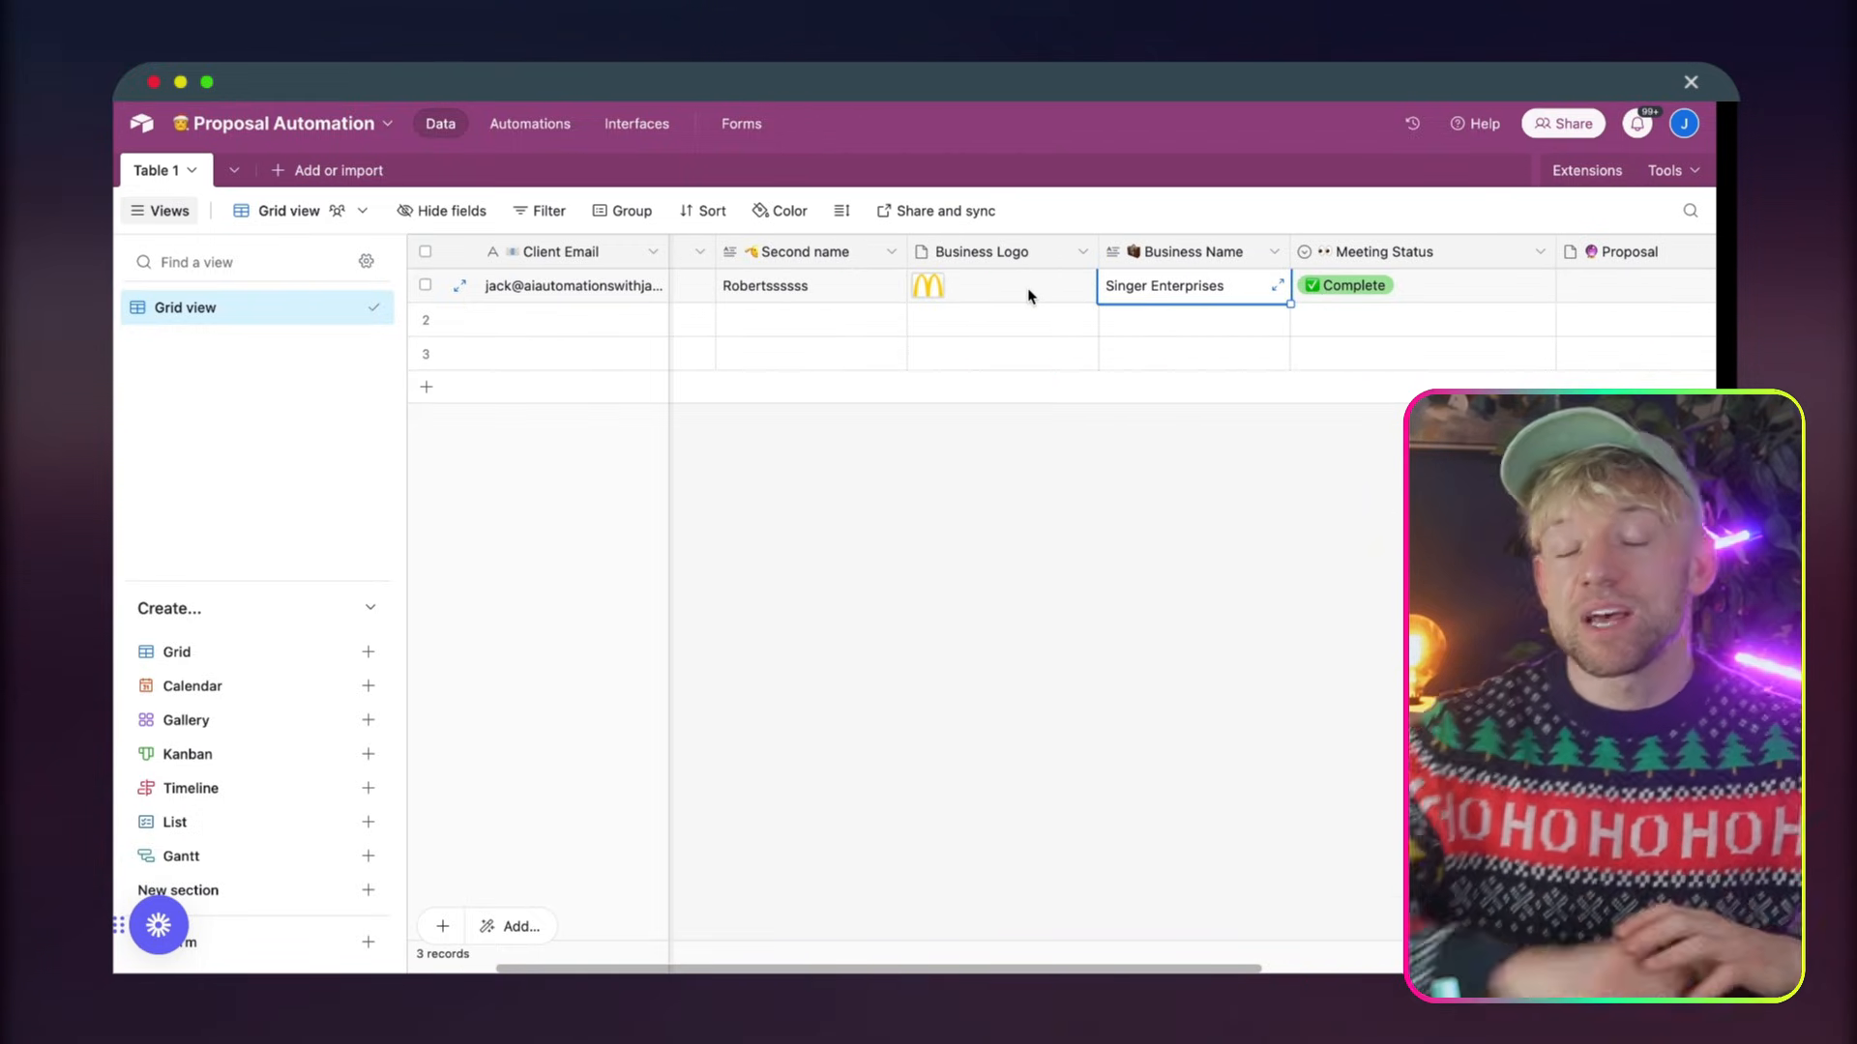
scroll(1029, 294, "right", 5)
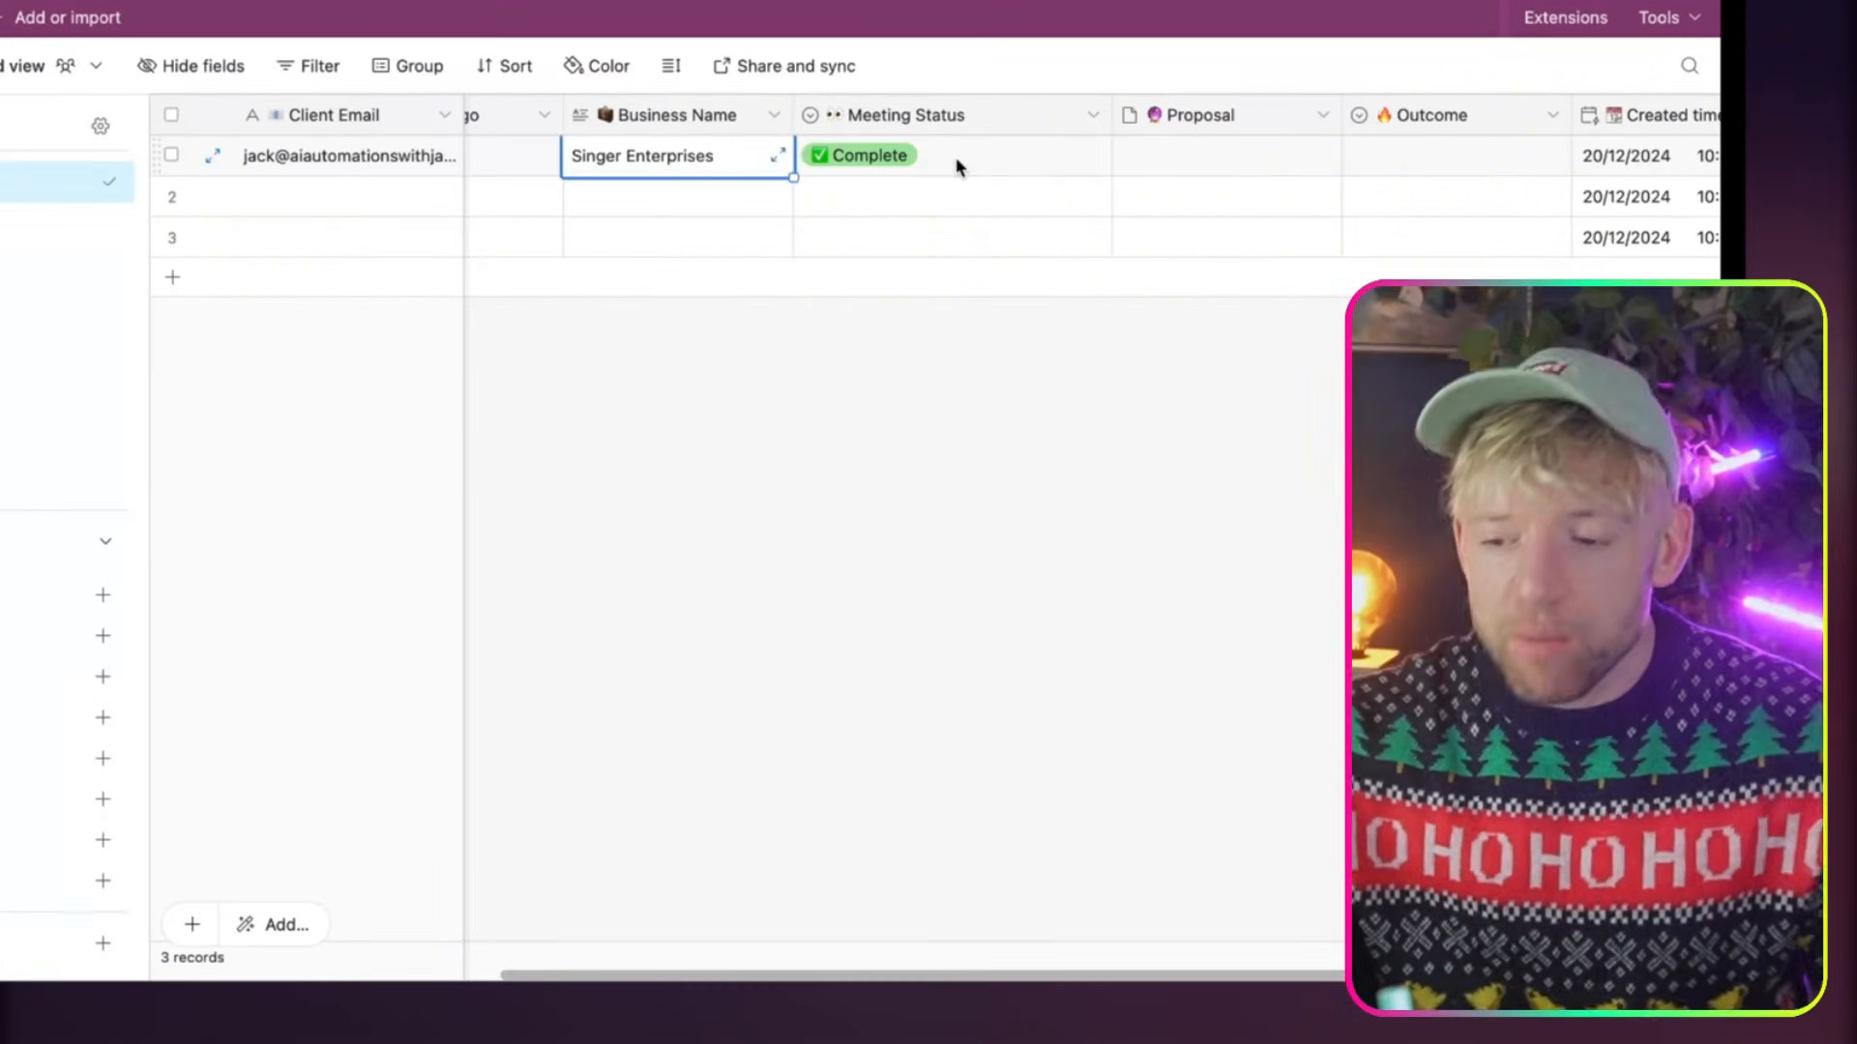
Switch the first record's Meeting Status to Scheduled, to Cancelled, and back to Complete
left_click(958, 166)
scroll(958, 166, "right", 2)
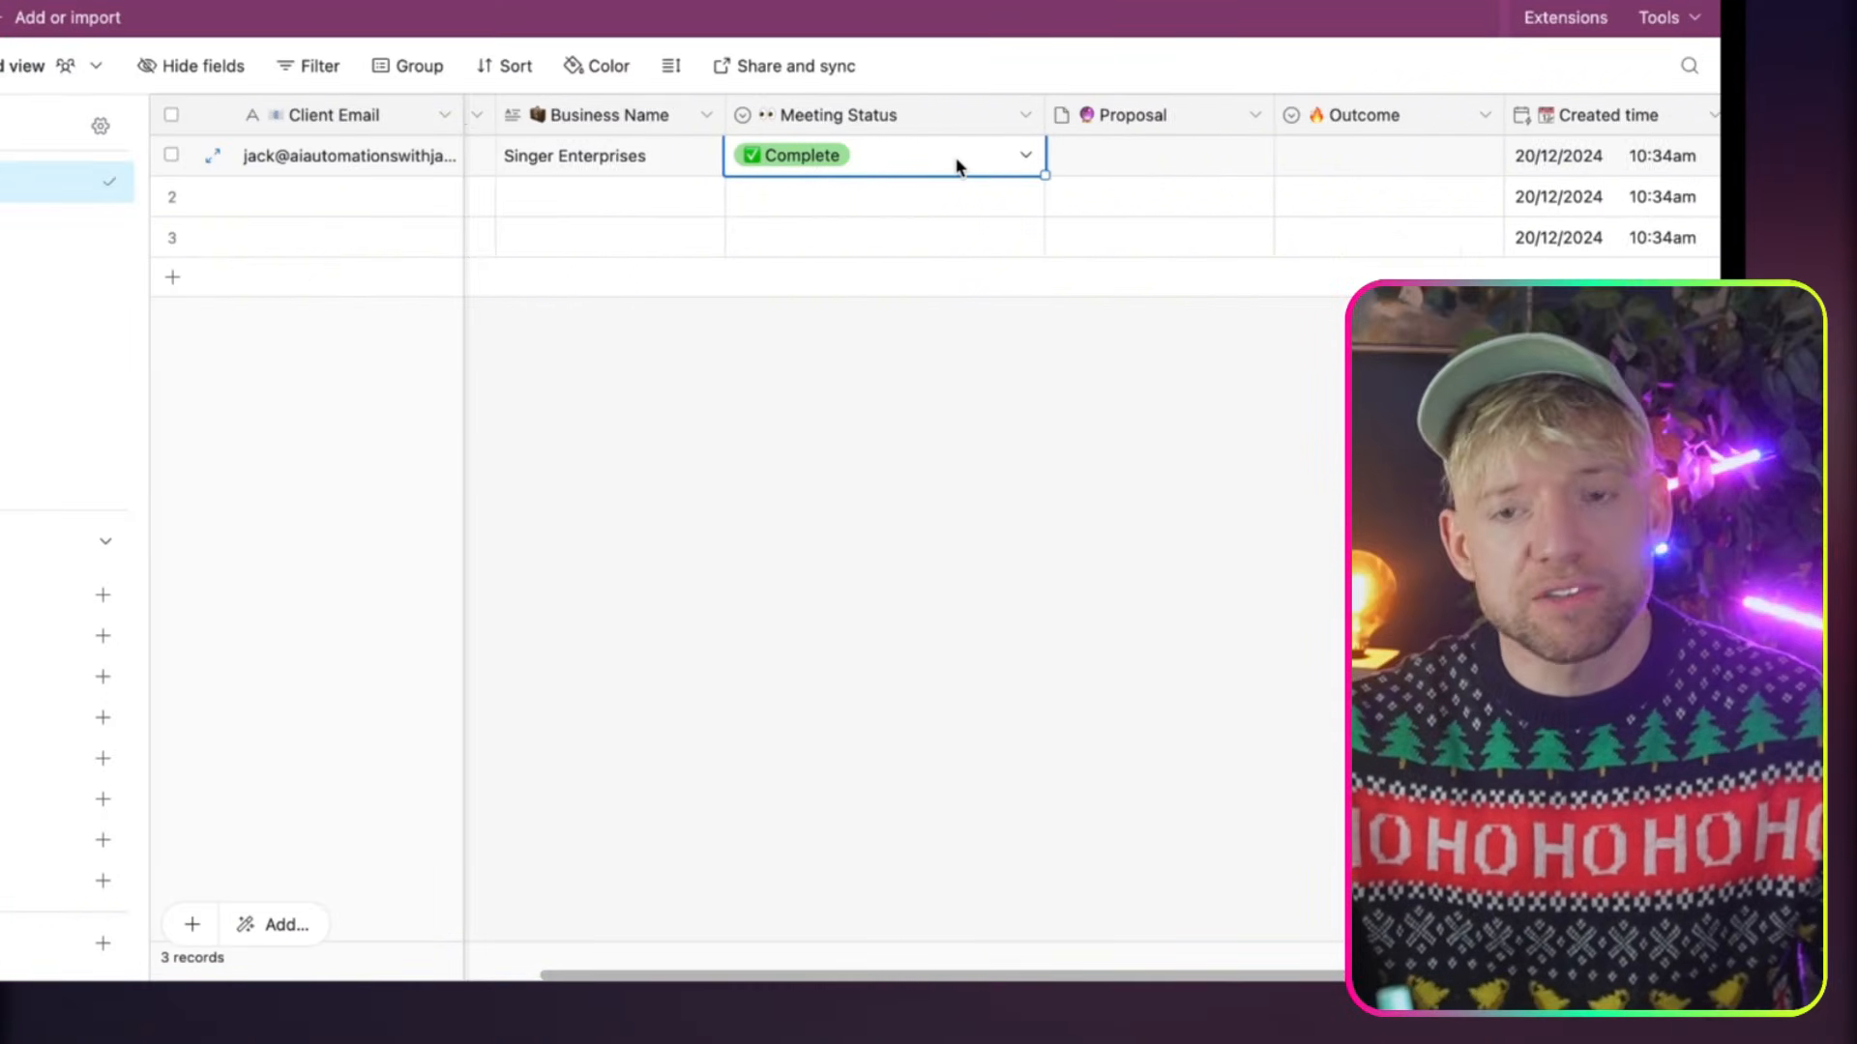
left_click(903, 162)
left_click(786, 331)
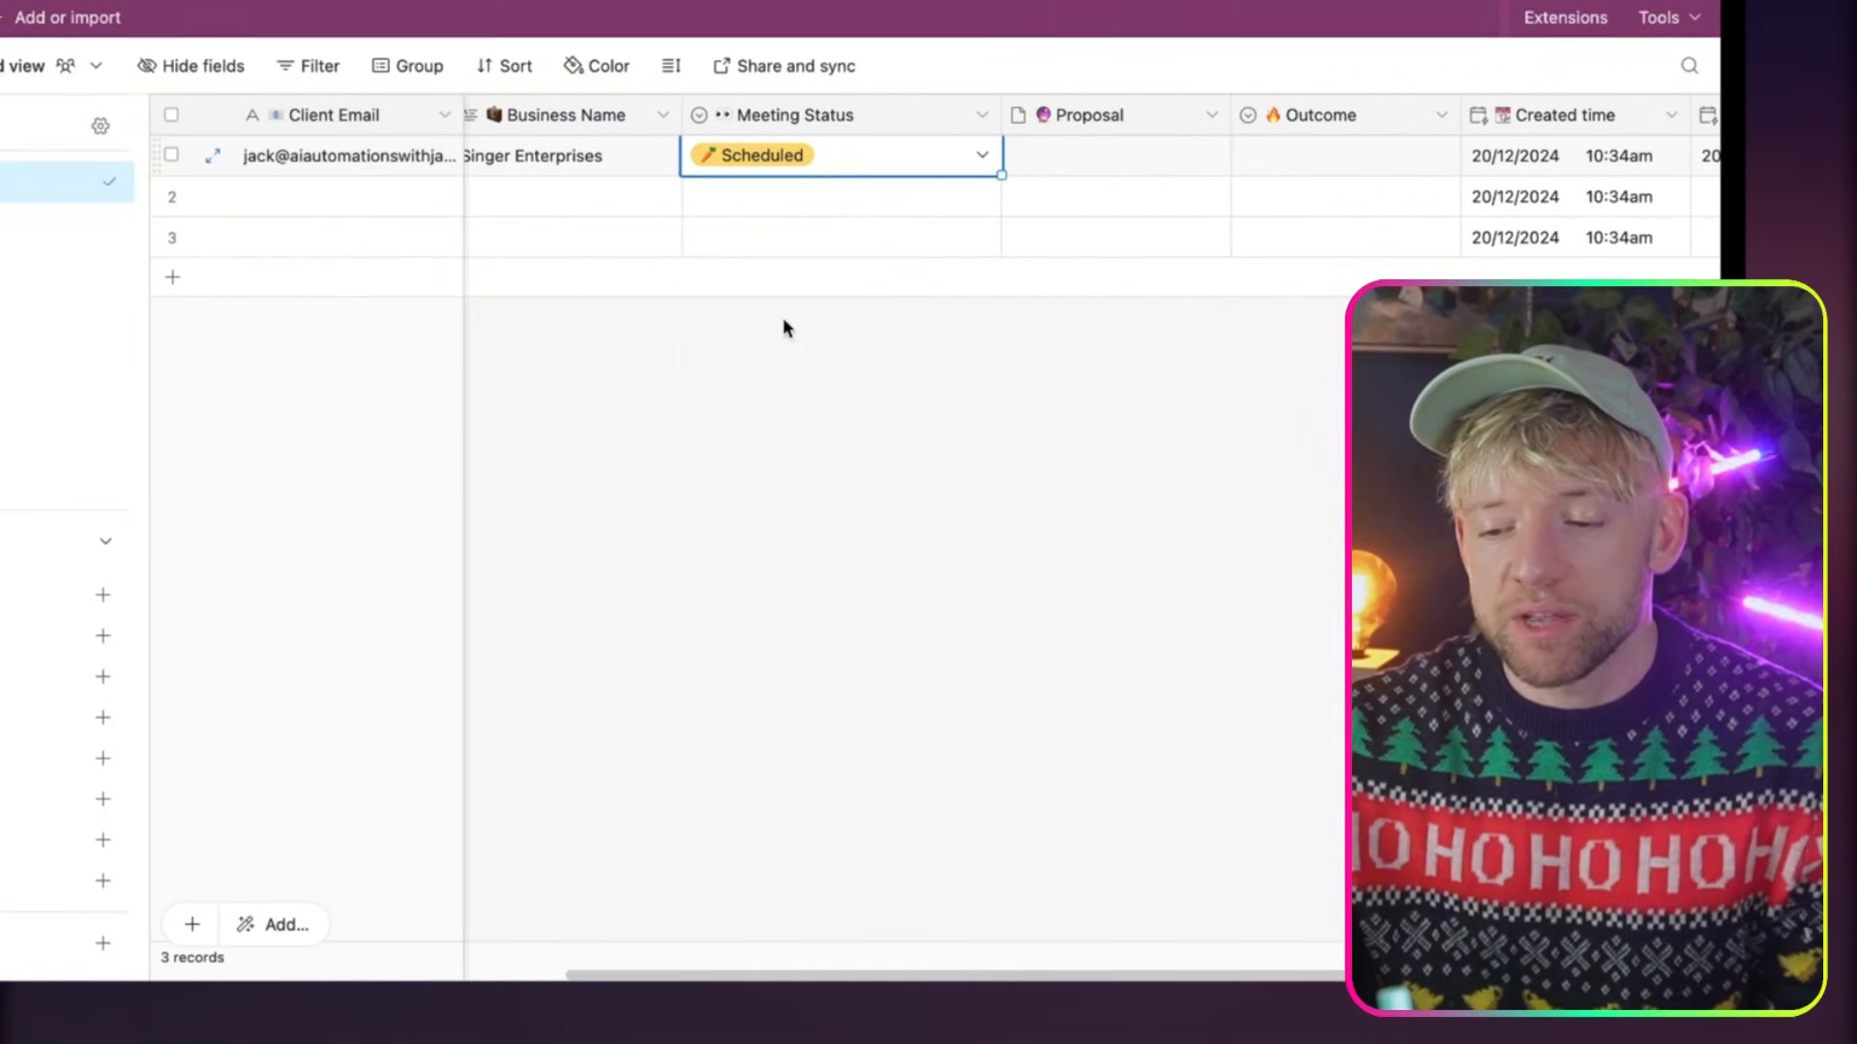
left_click(827, 162)
left_click(789, 382)
left_click(825, 170)
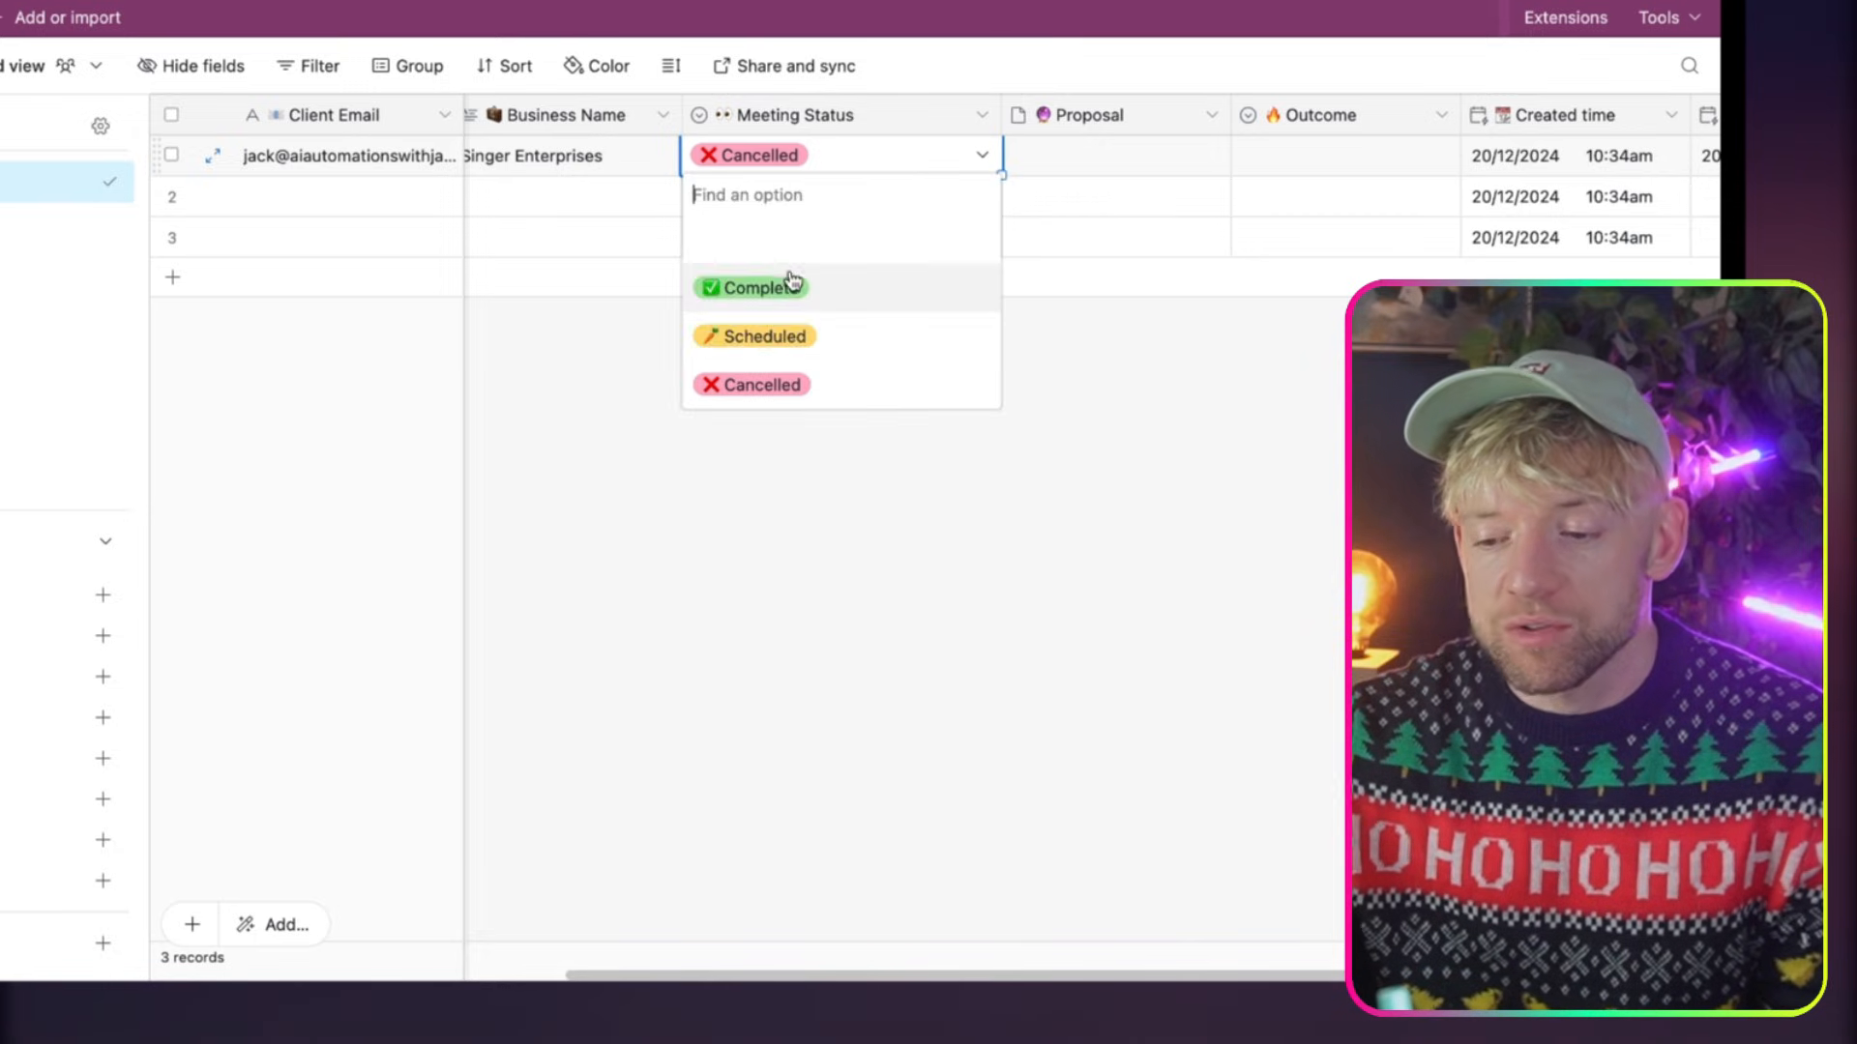
left_click(793, 280)
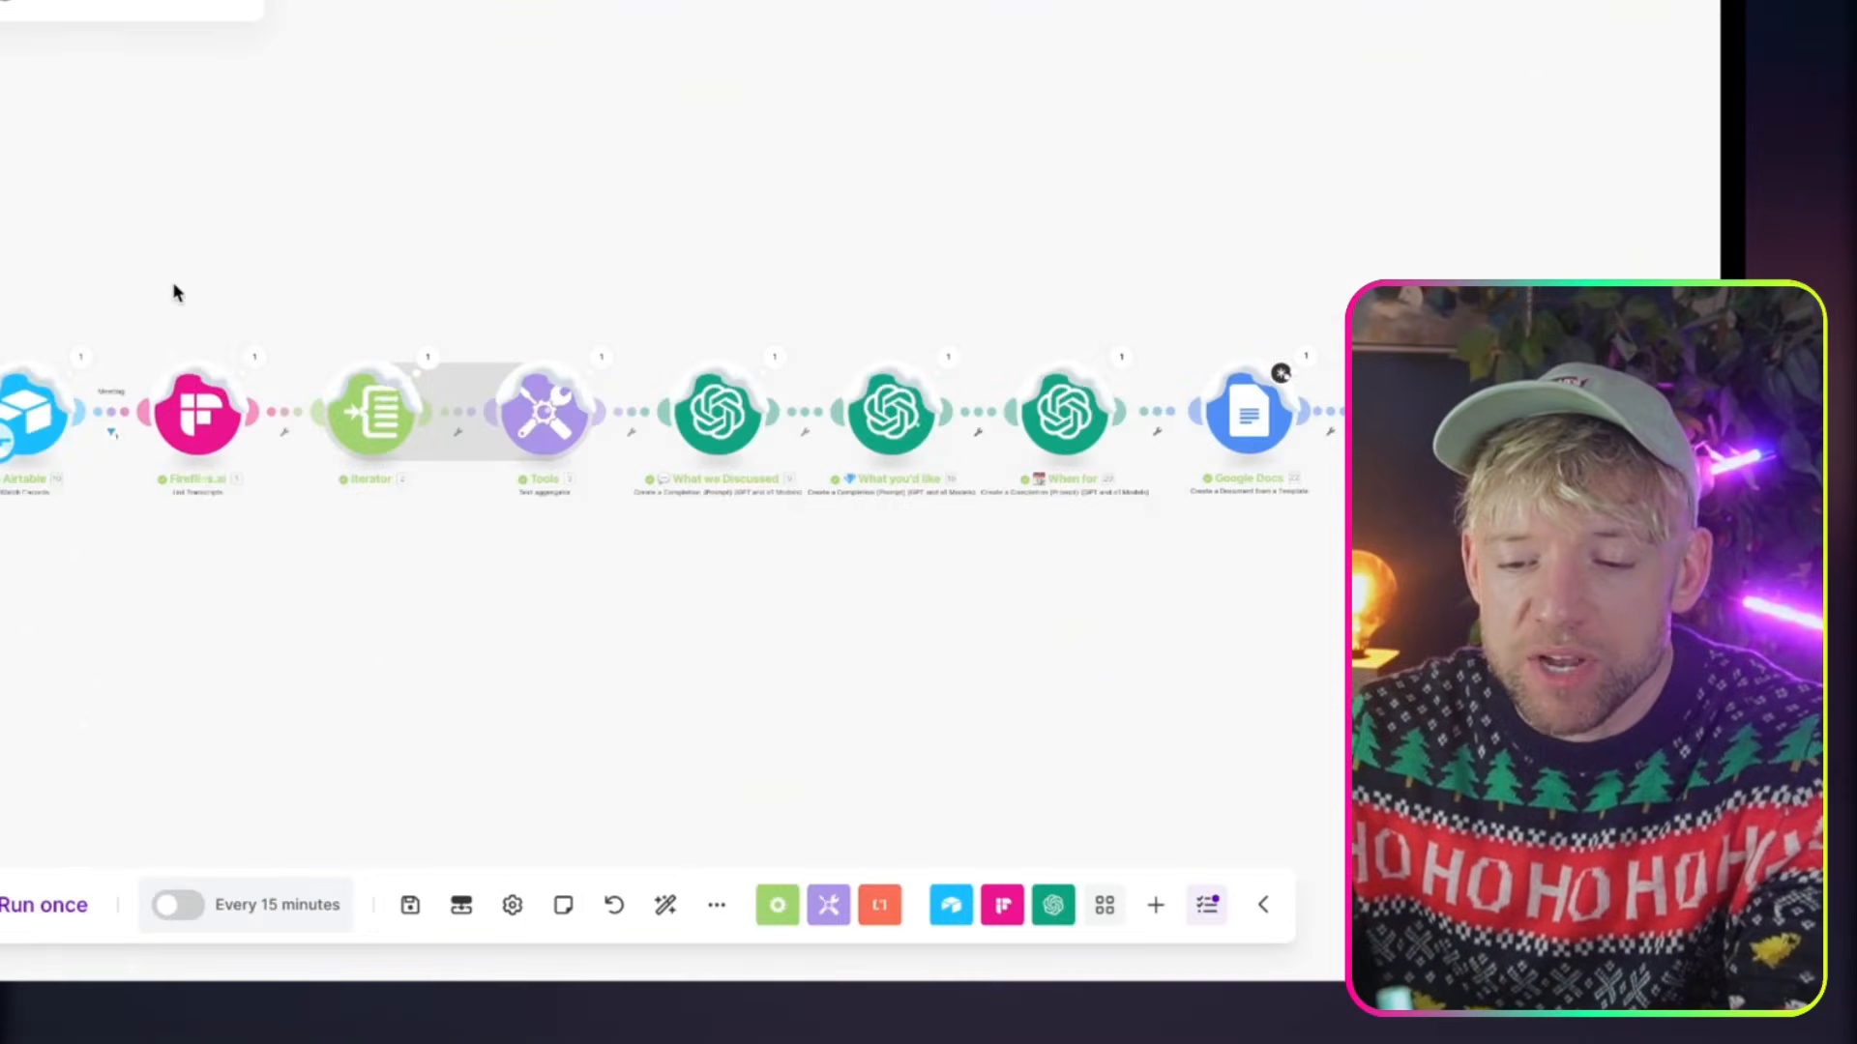
Switch to Make, examine the Fireflies.ai List Transcripts settings, and check the Airtable Client Email used for its Participant Email
scroll(174, 285, "up", 5)
left_click_drag(174, 287, 586, 96)
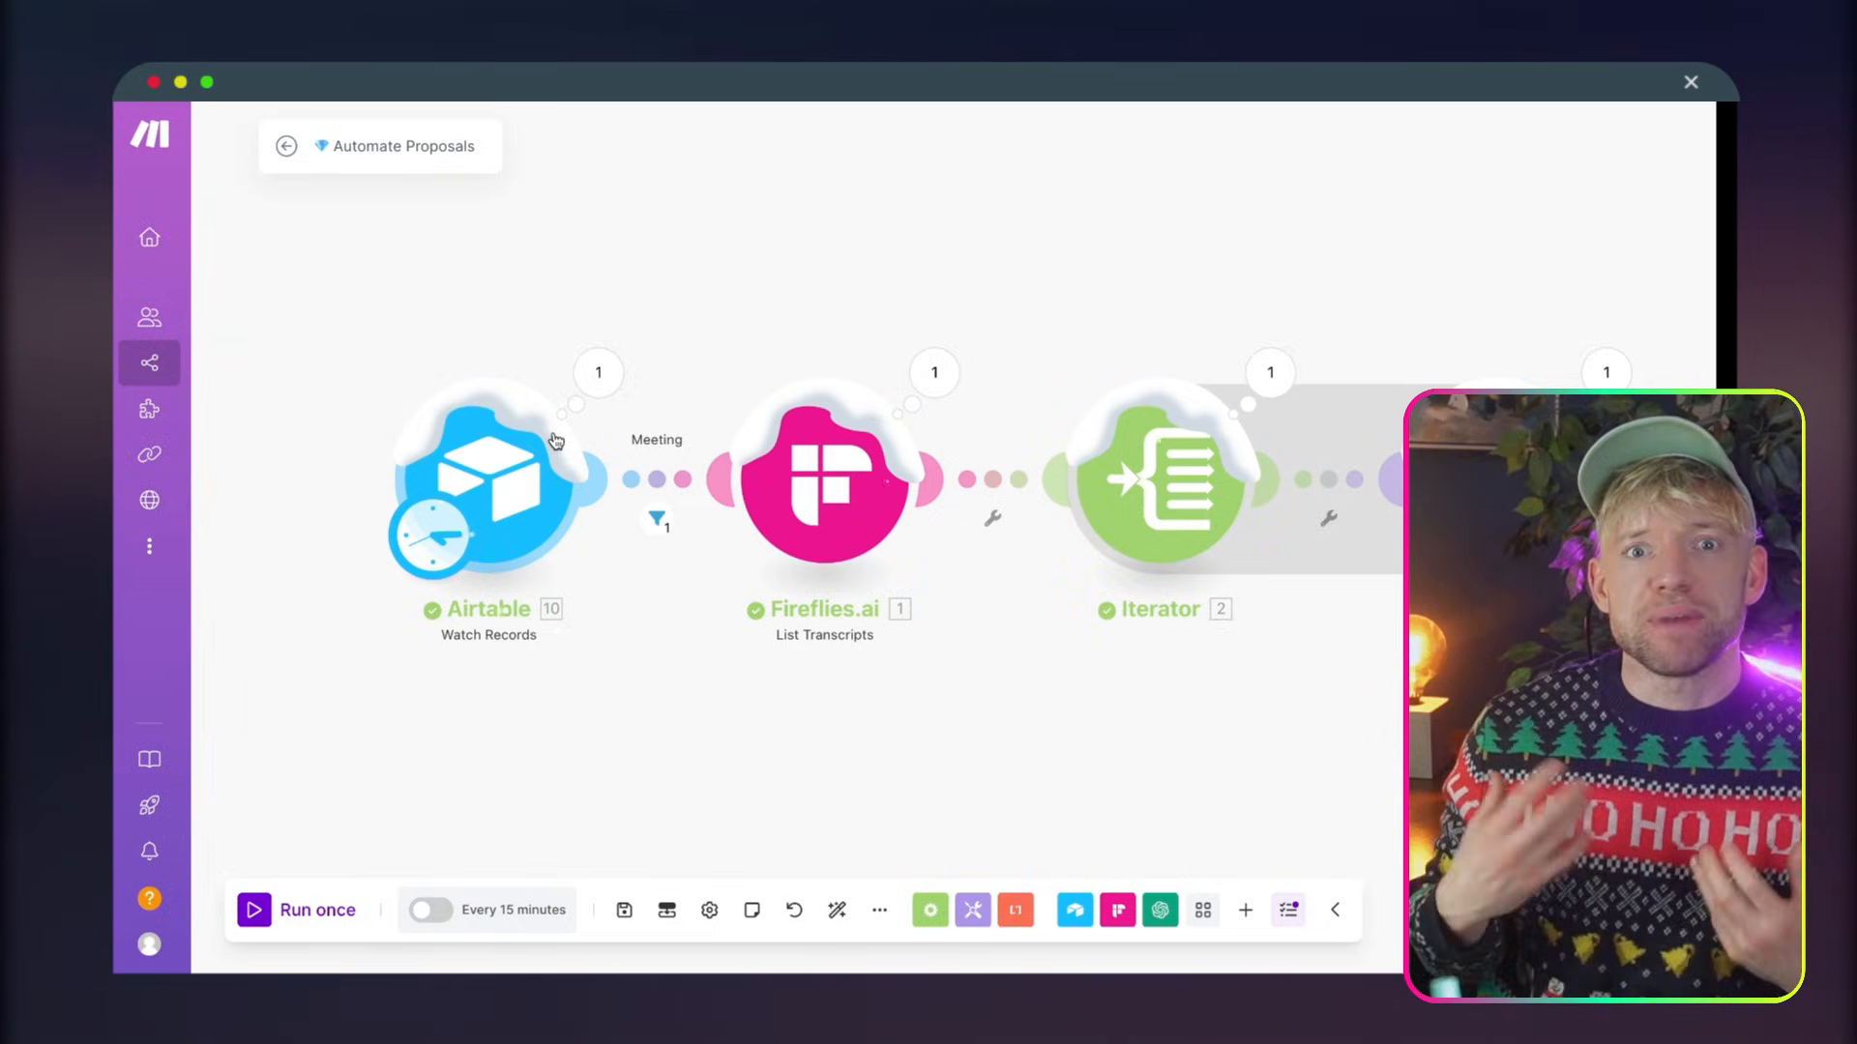
scroll(556, 441, "right", 5)
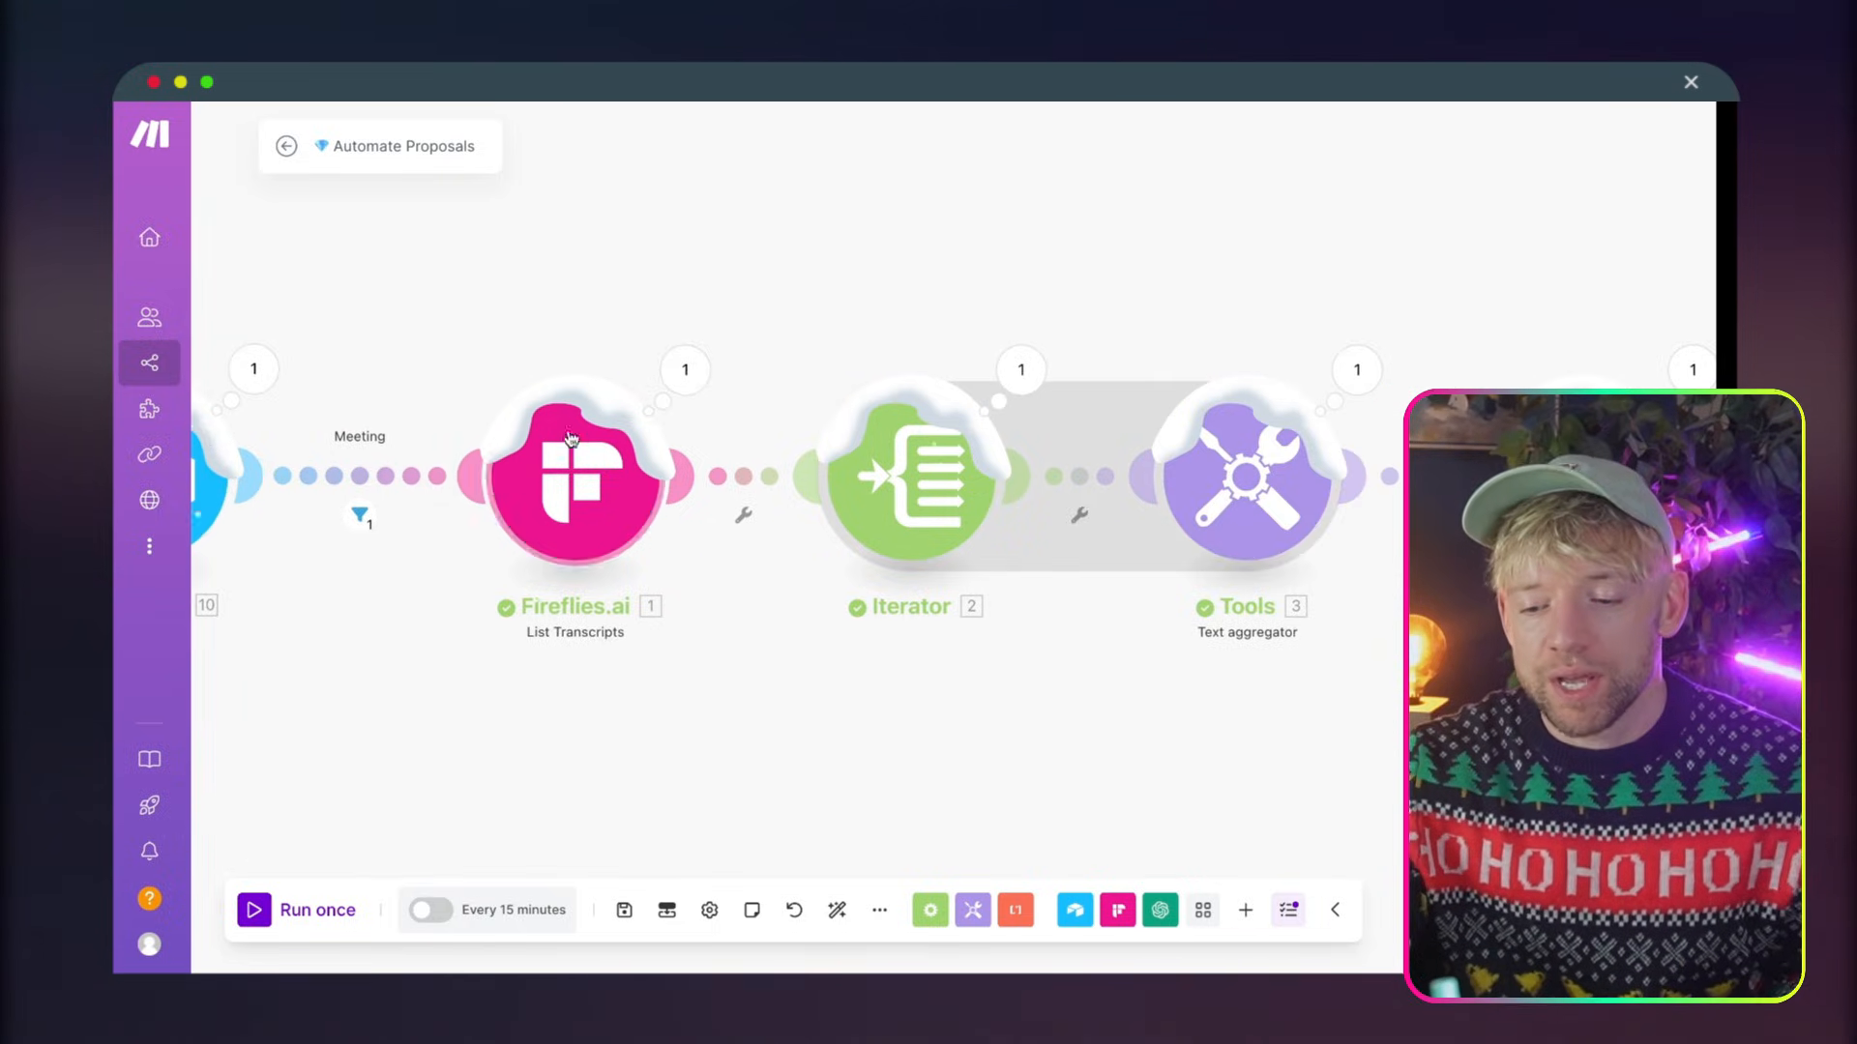
left_click(556, 418)
scroll(674, 279, "down", 5)
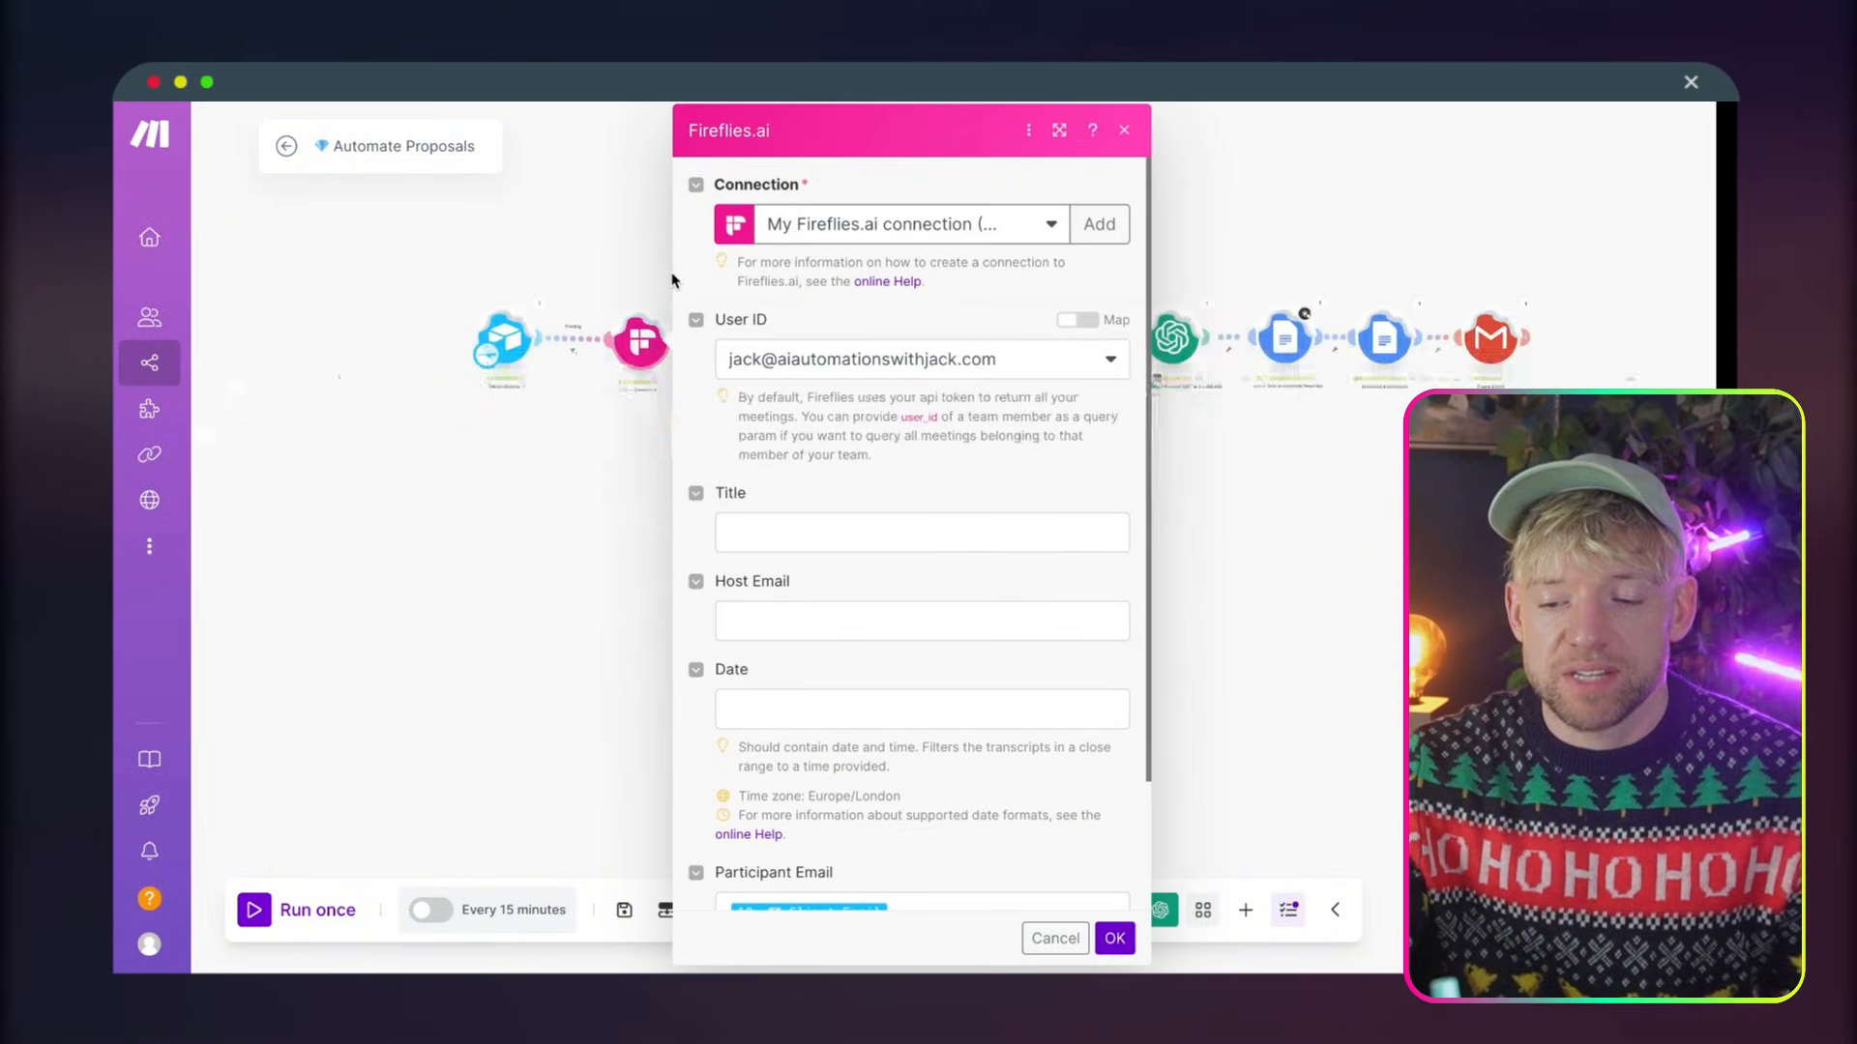
scroll(867, 504, "down", 2)
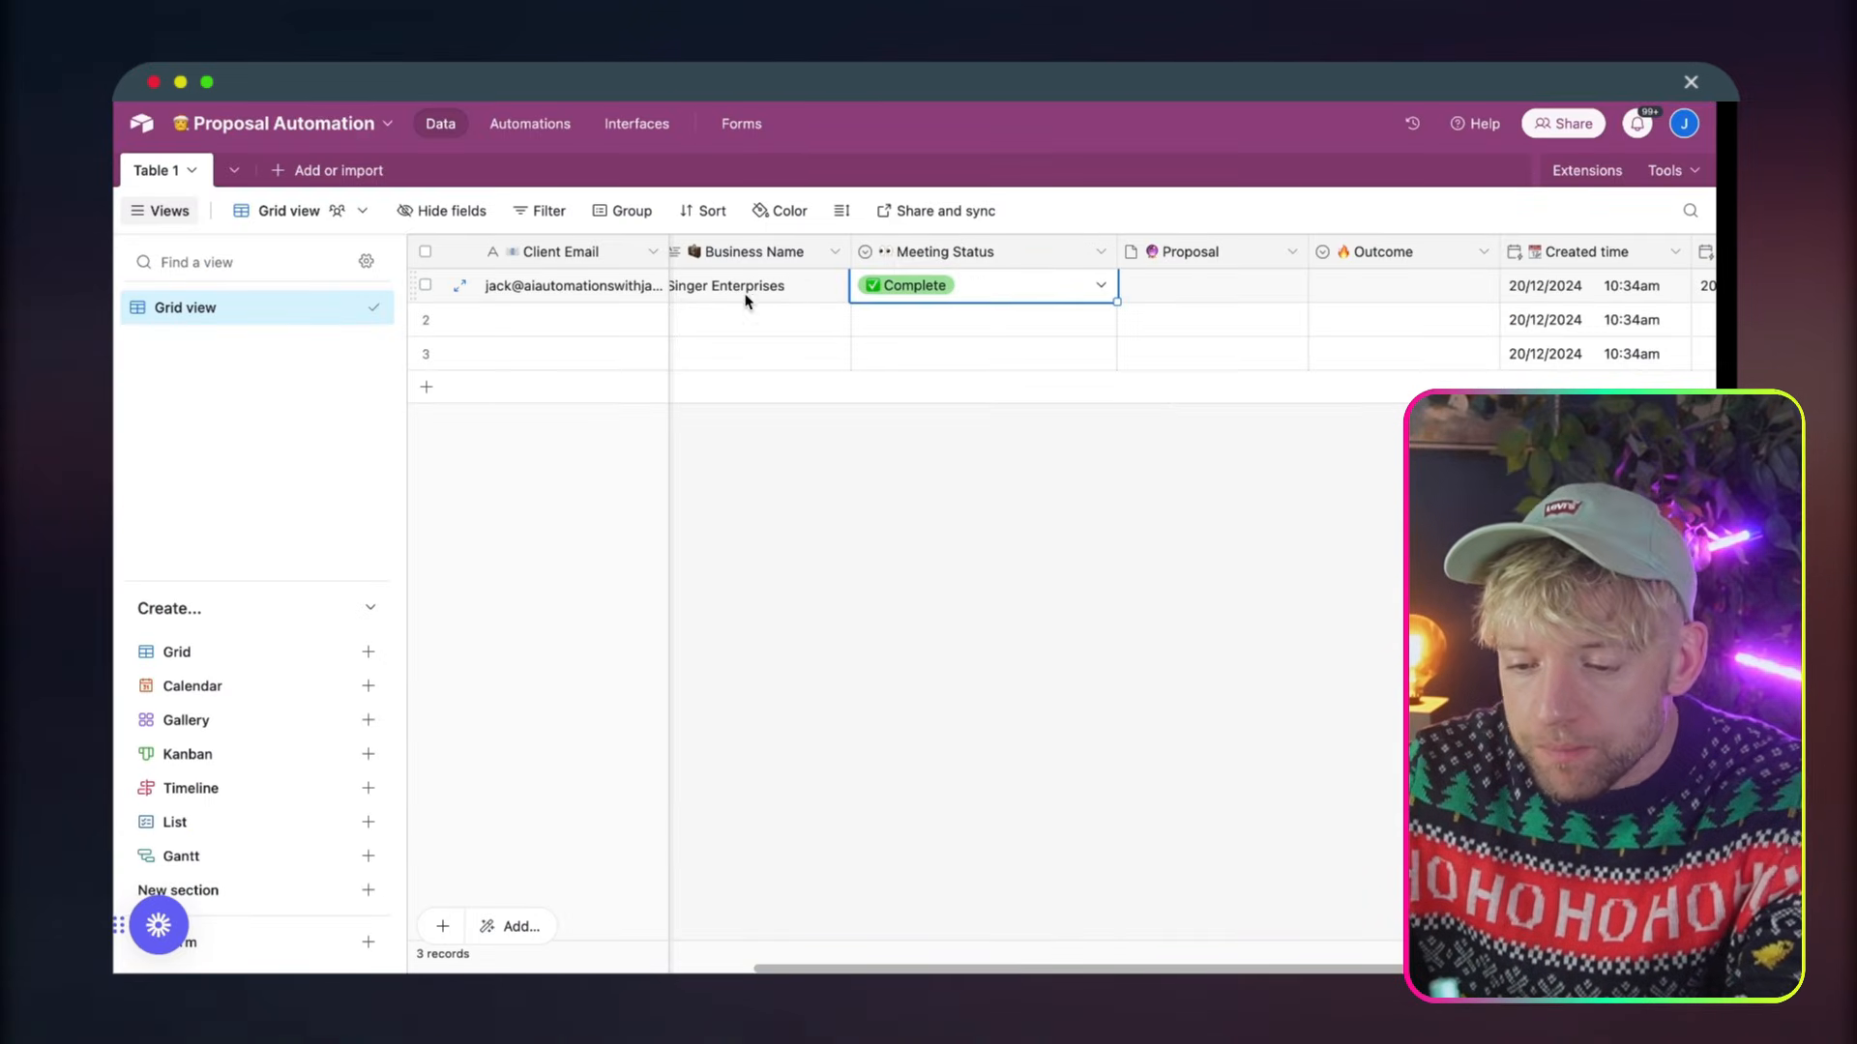
left_click(600, 290)
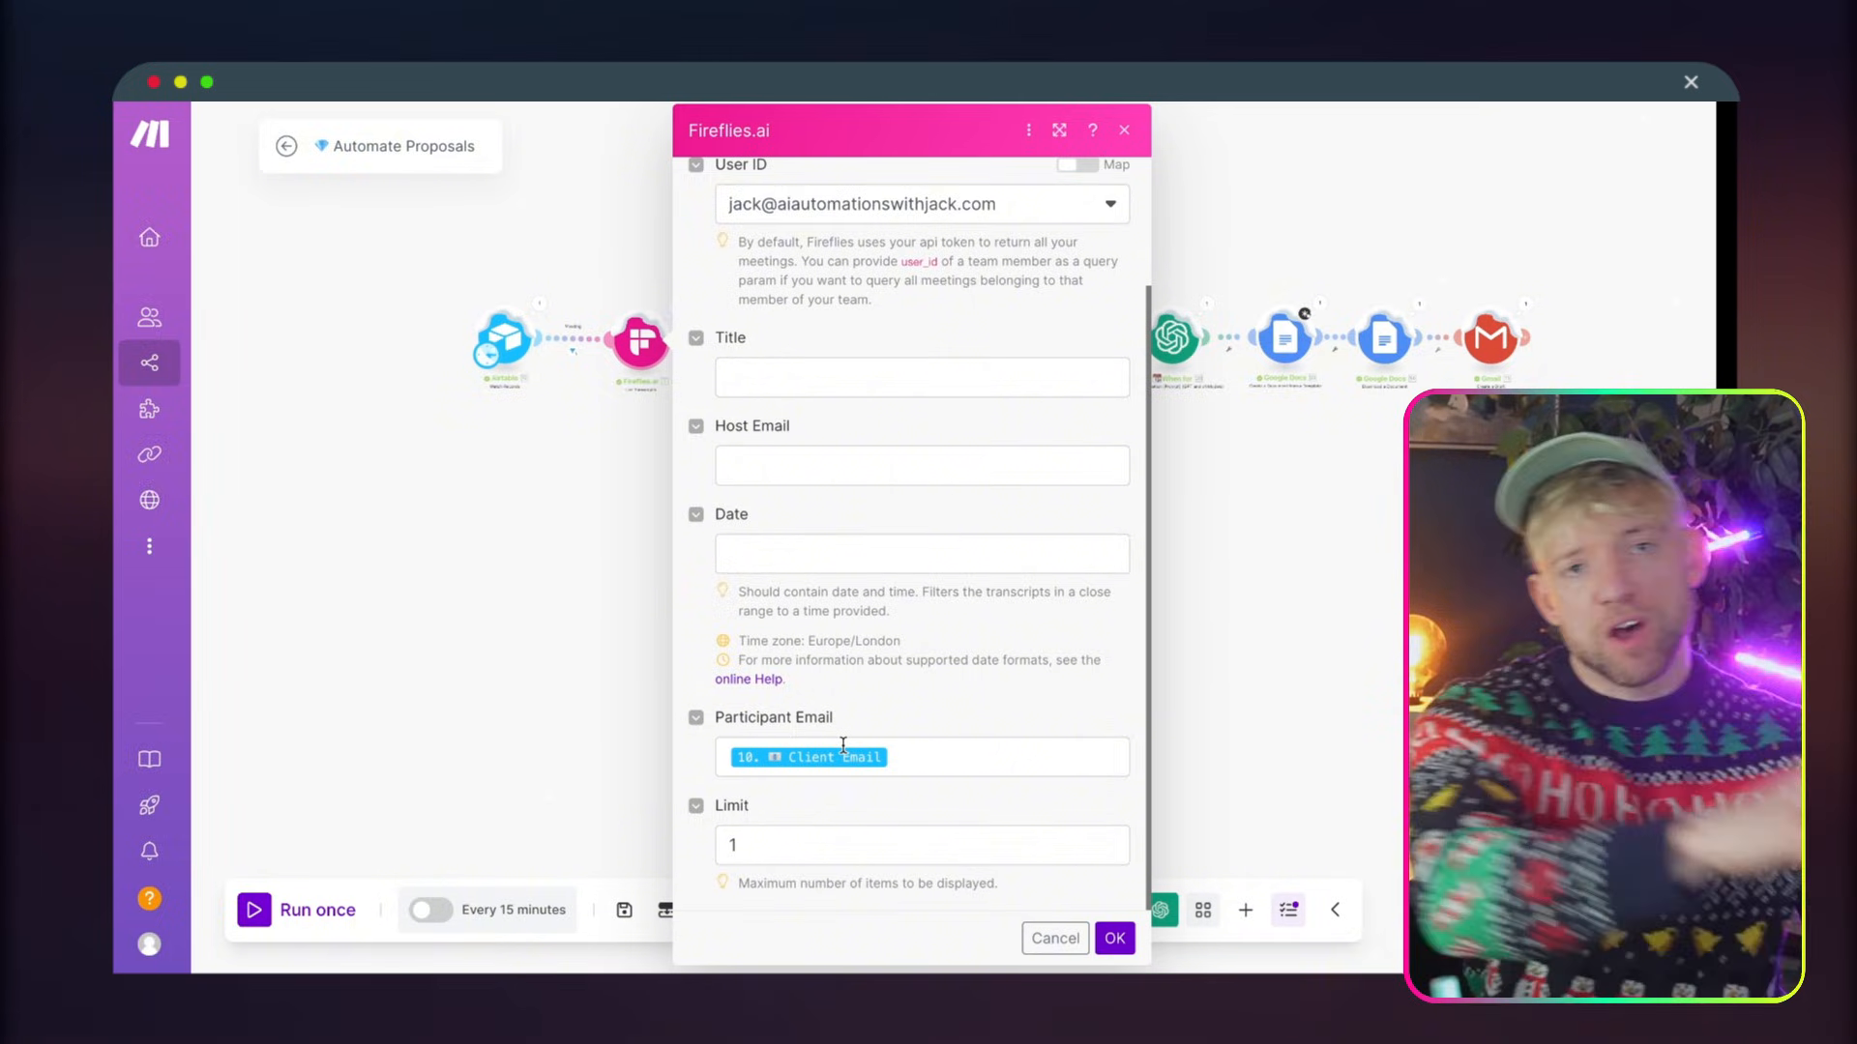
Confirm the Fireflies.ai settings and examine the output bundle of the List Transcripts module's last run
left_click(1114, 938)
scroll(774, 454, "up", 5)
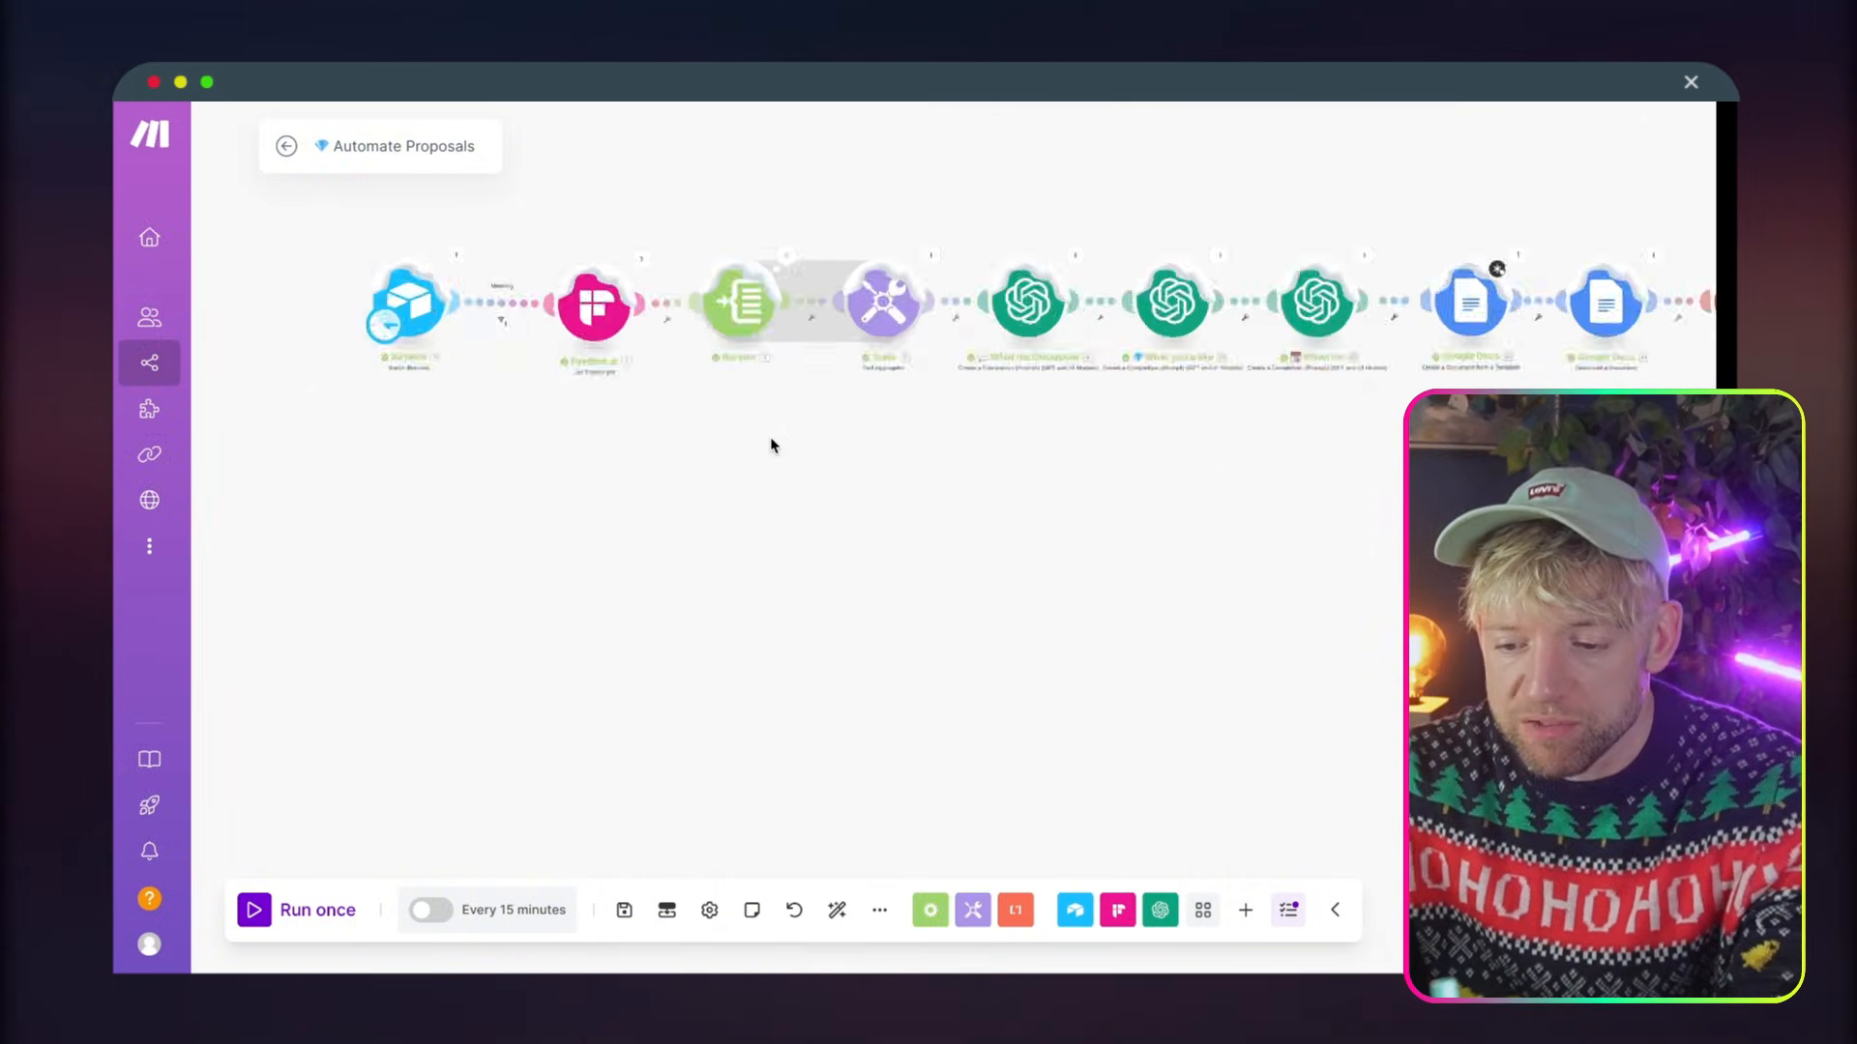
left_click_drag(745, 527, 711, 630)
left_click_drag(668, 380, 661, 375)
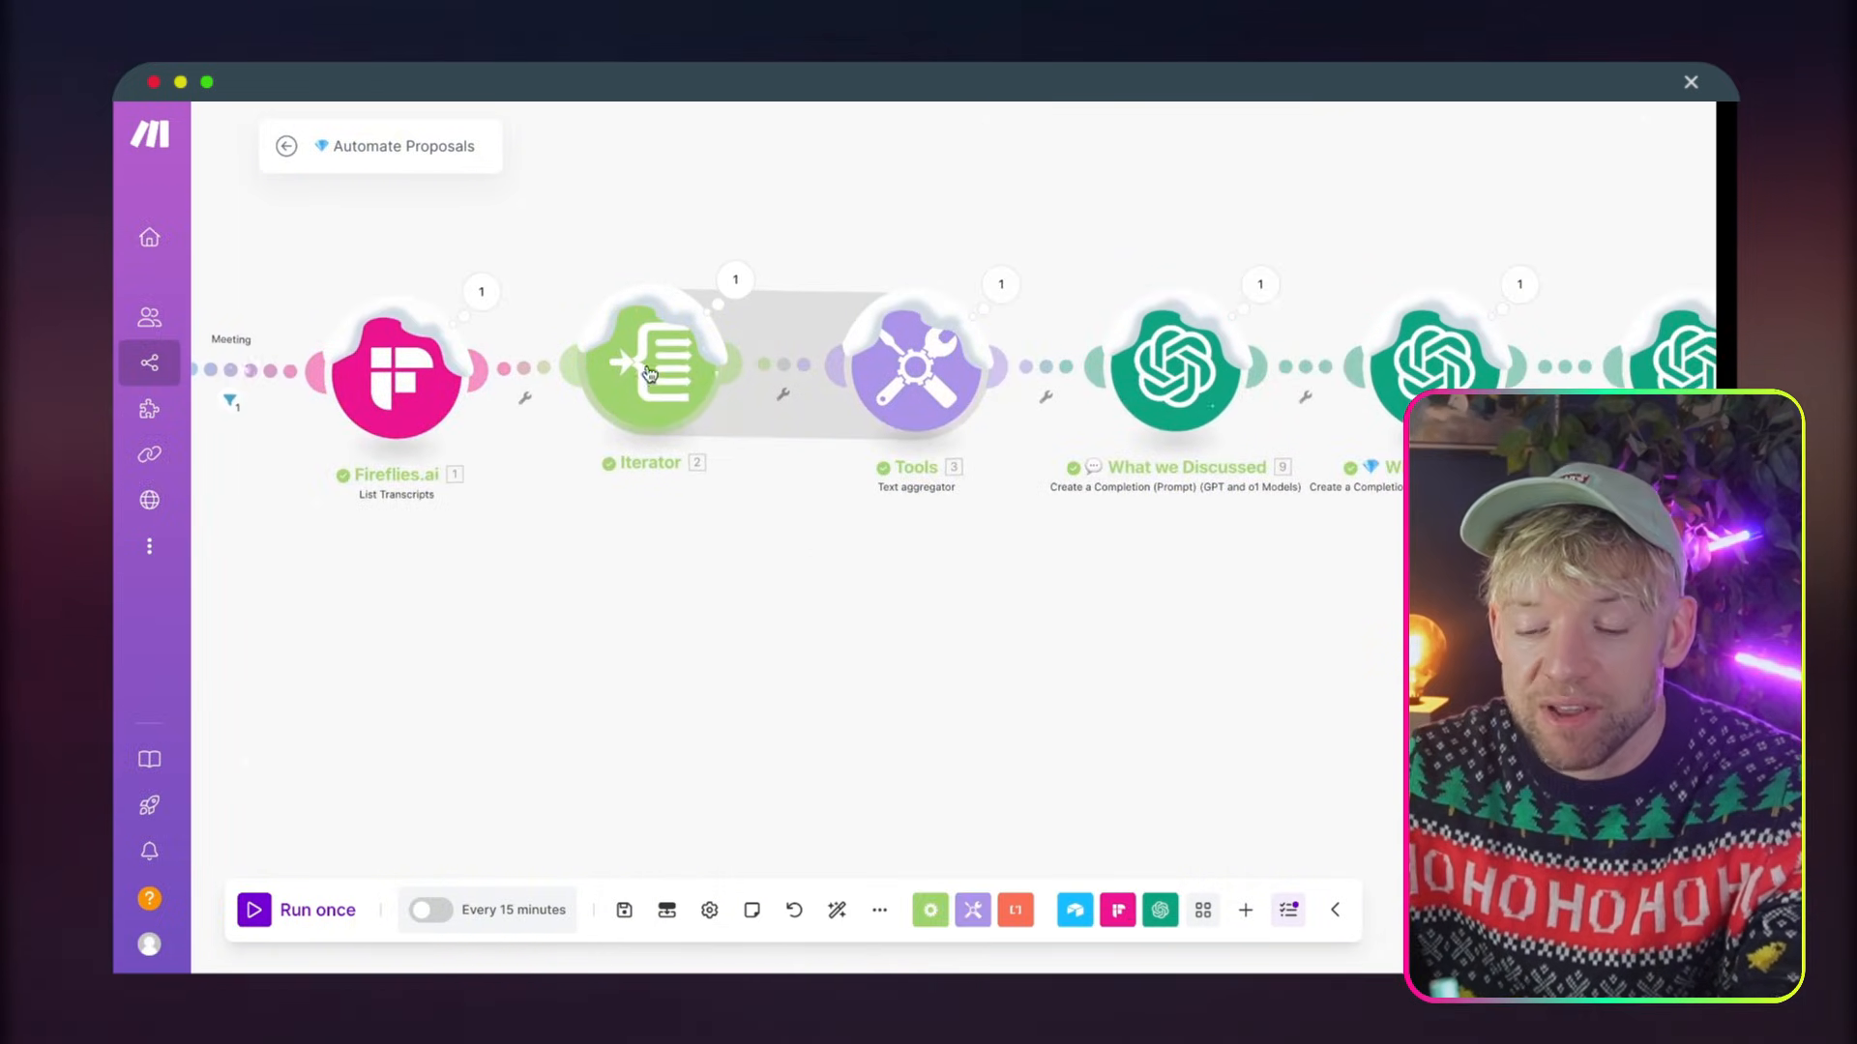
left_click(478, 308)
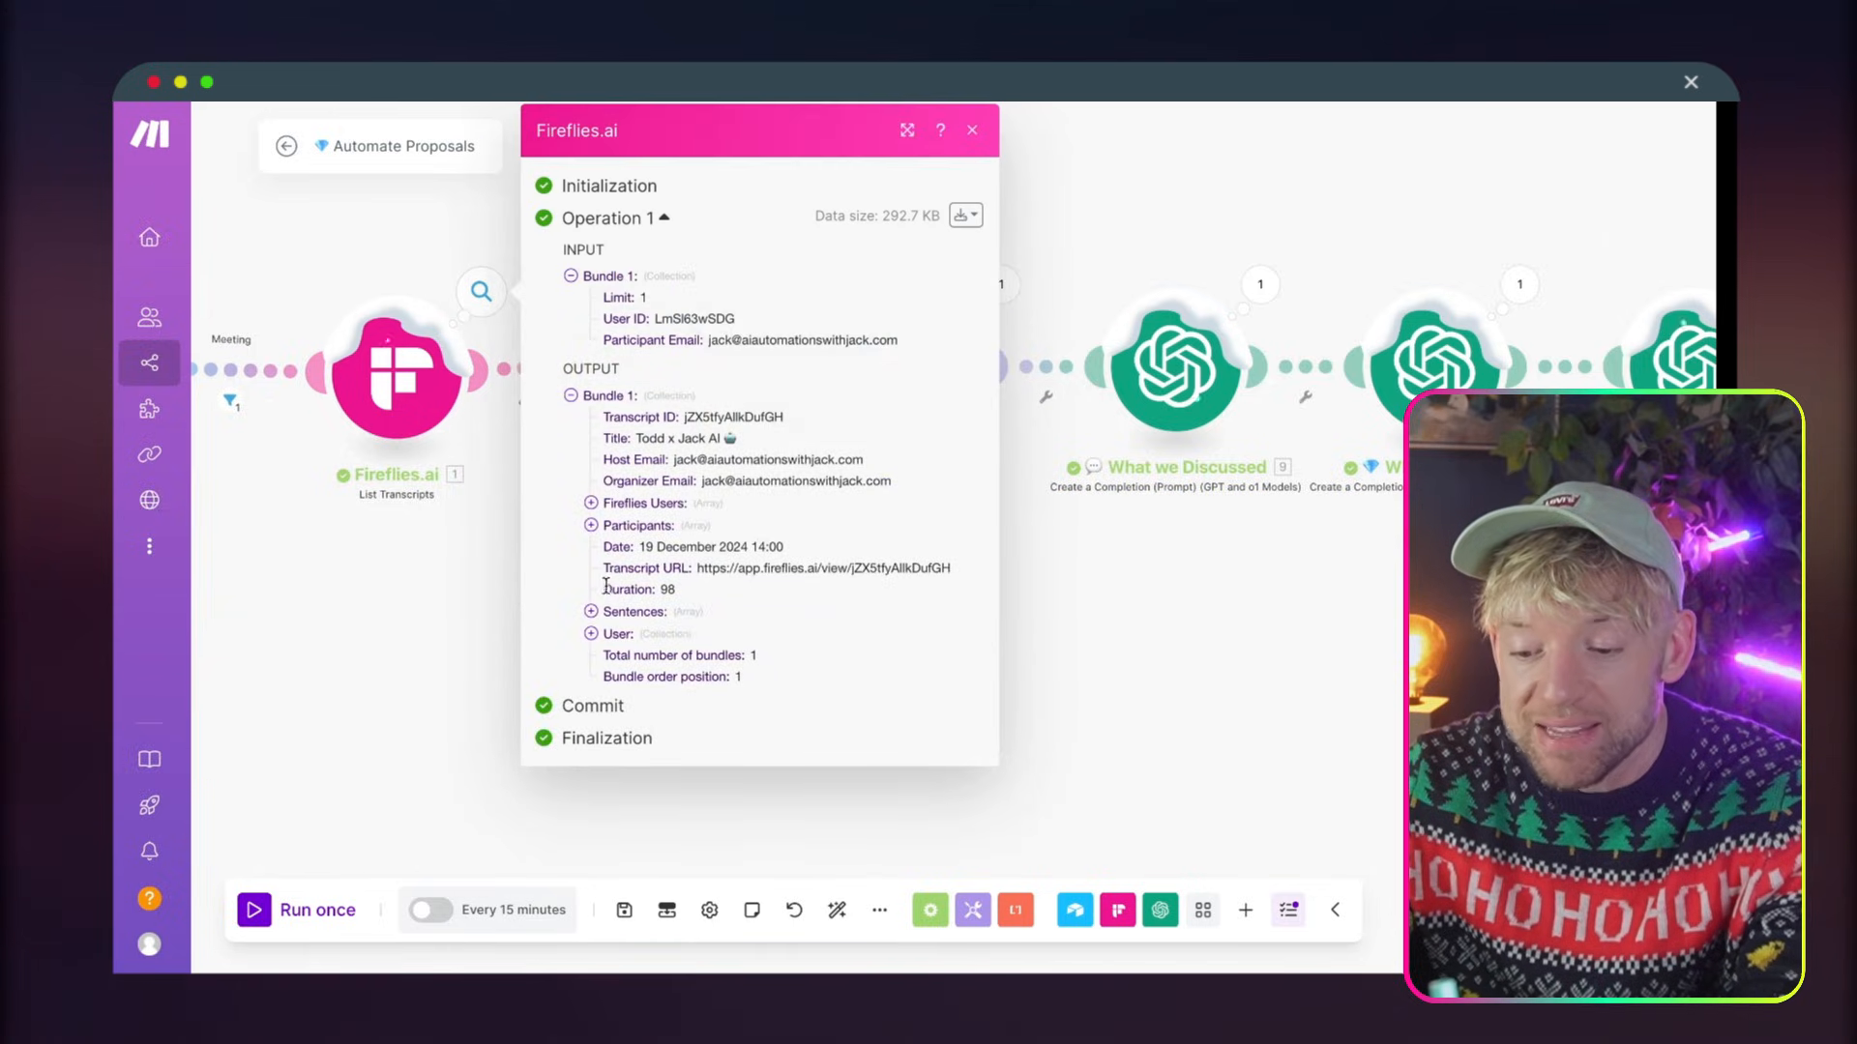
left_click(1151, 706)
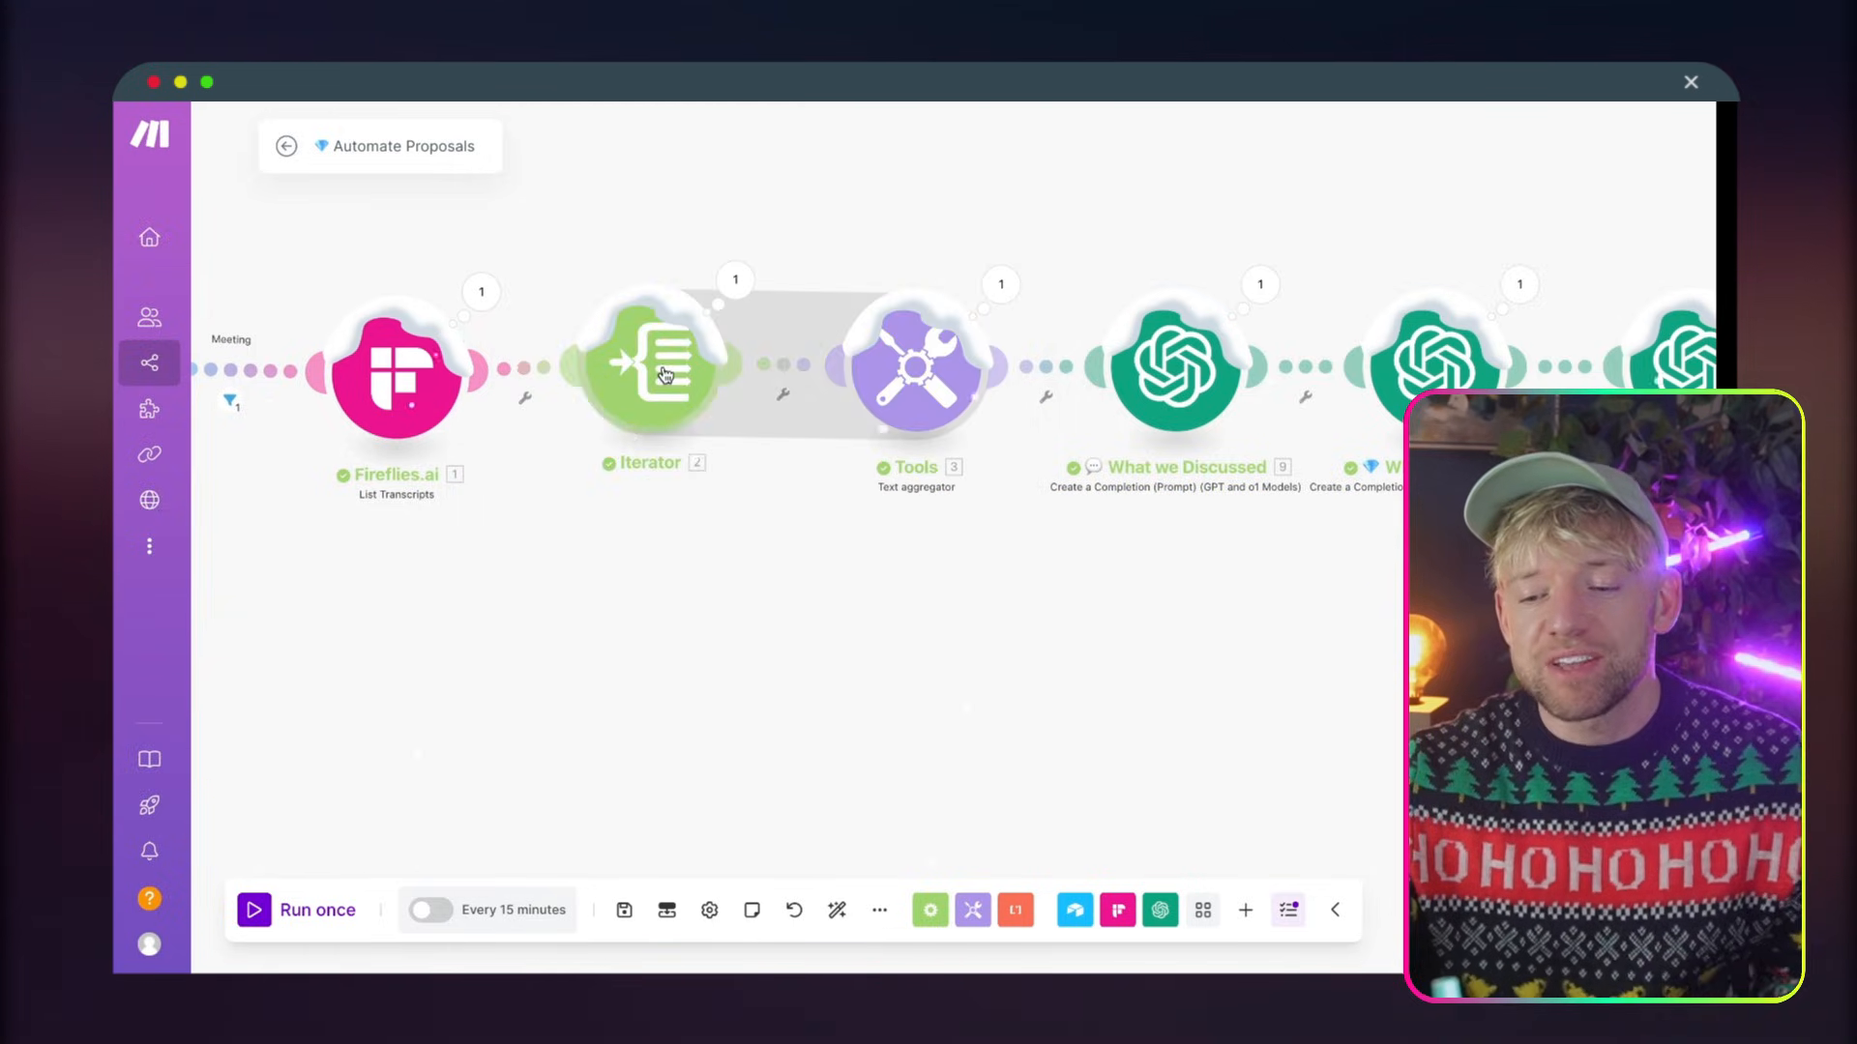
Raise the Iterator and Text aggregator modules, and stagger What we Discussed, What you'd like and When for from low to high
left_click_drag(651, 373, 651, 237)
left_click_drag(911, 372, 906, 257)
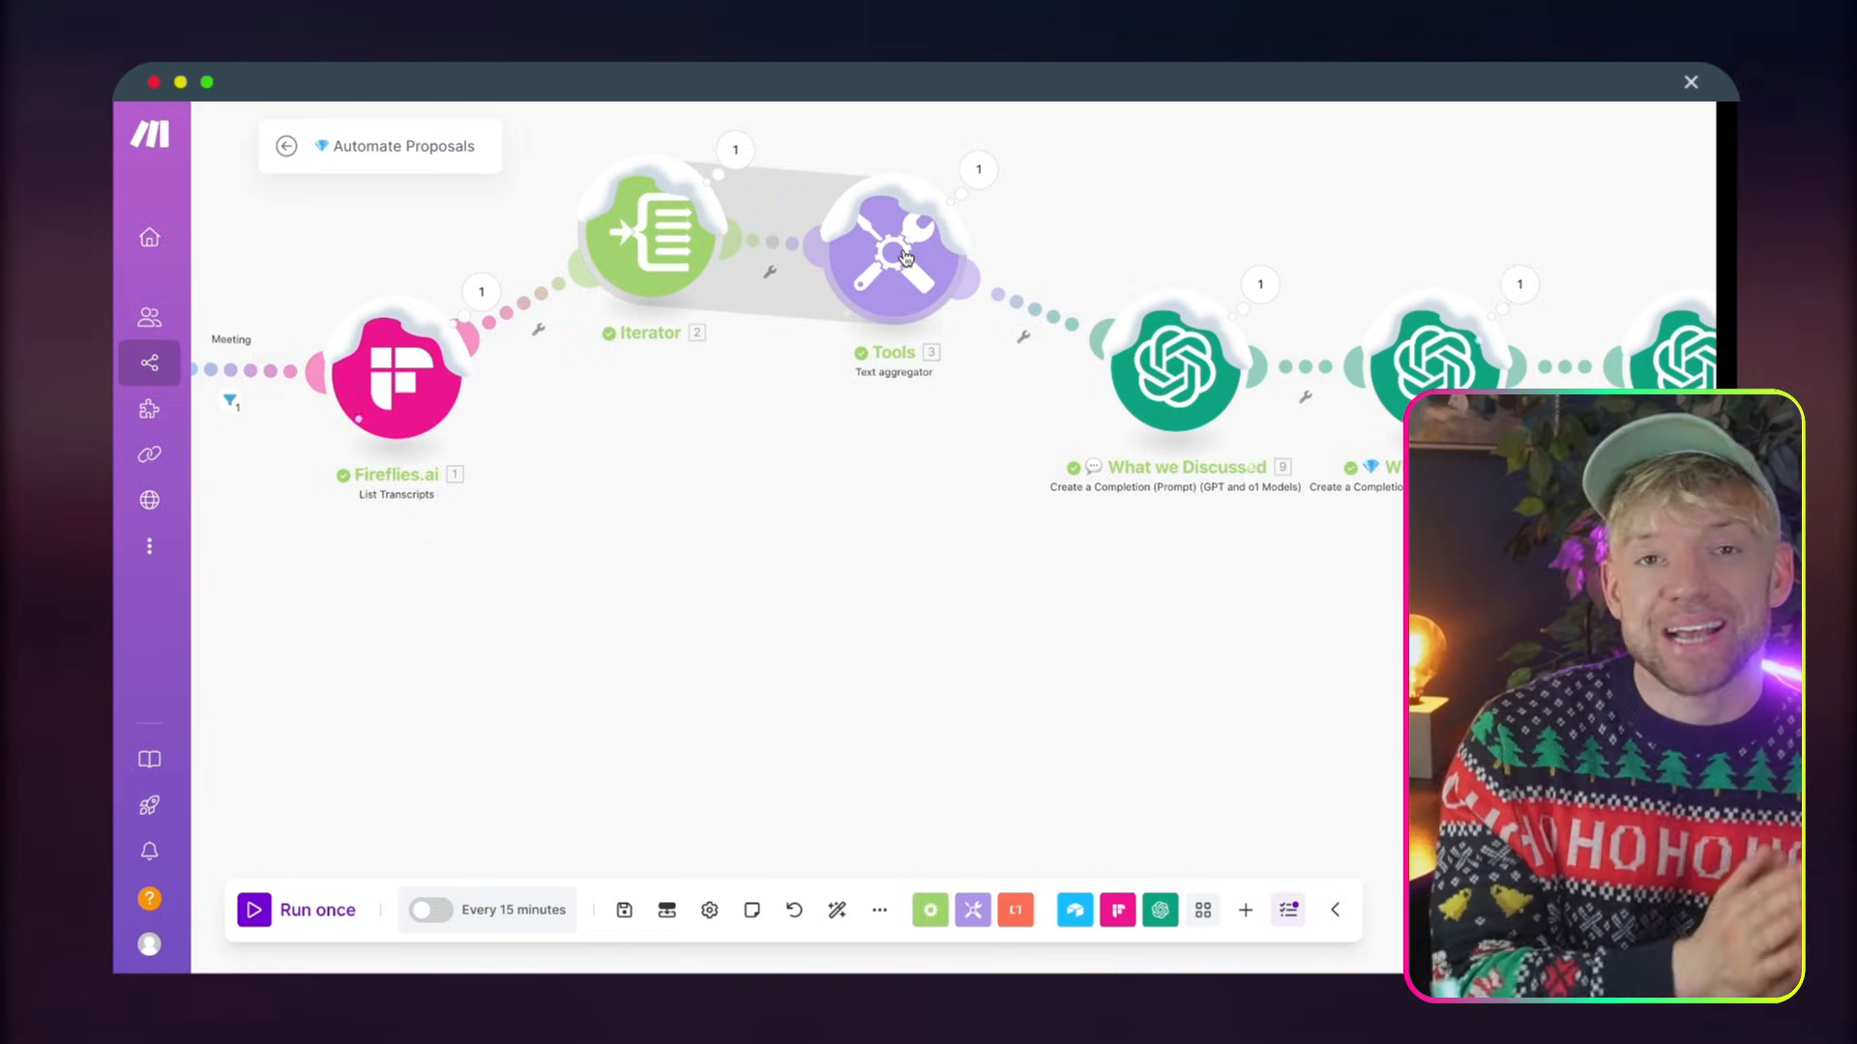
left_click_drag(1264, 614, 697, 590)
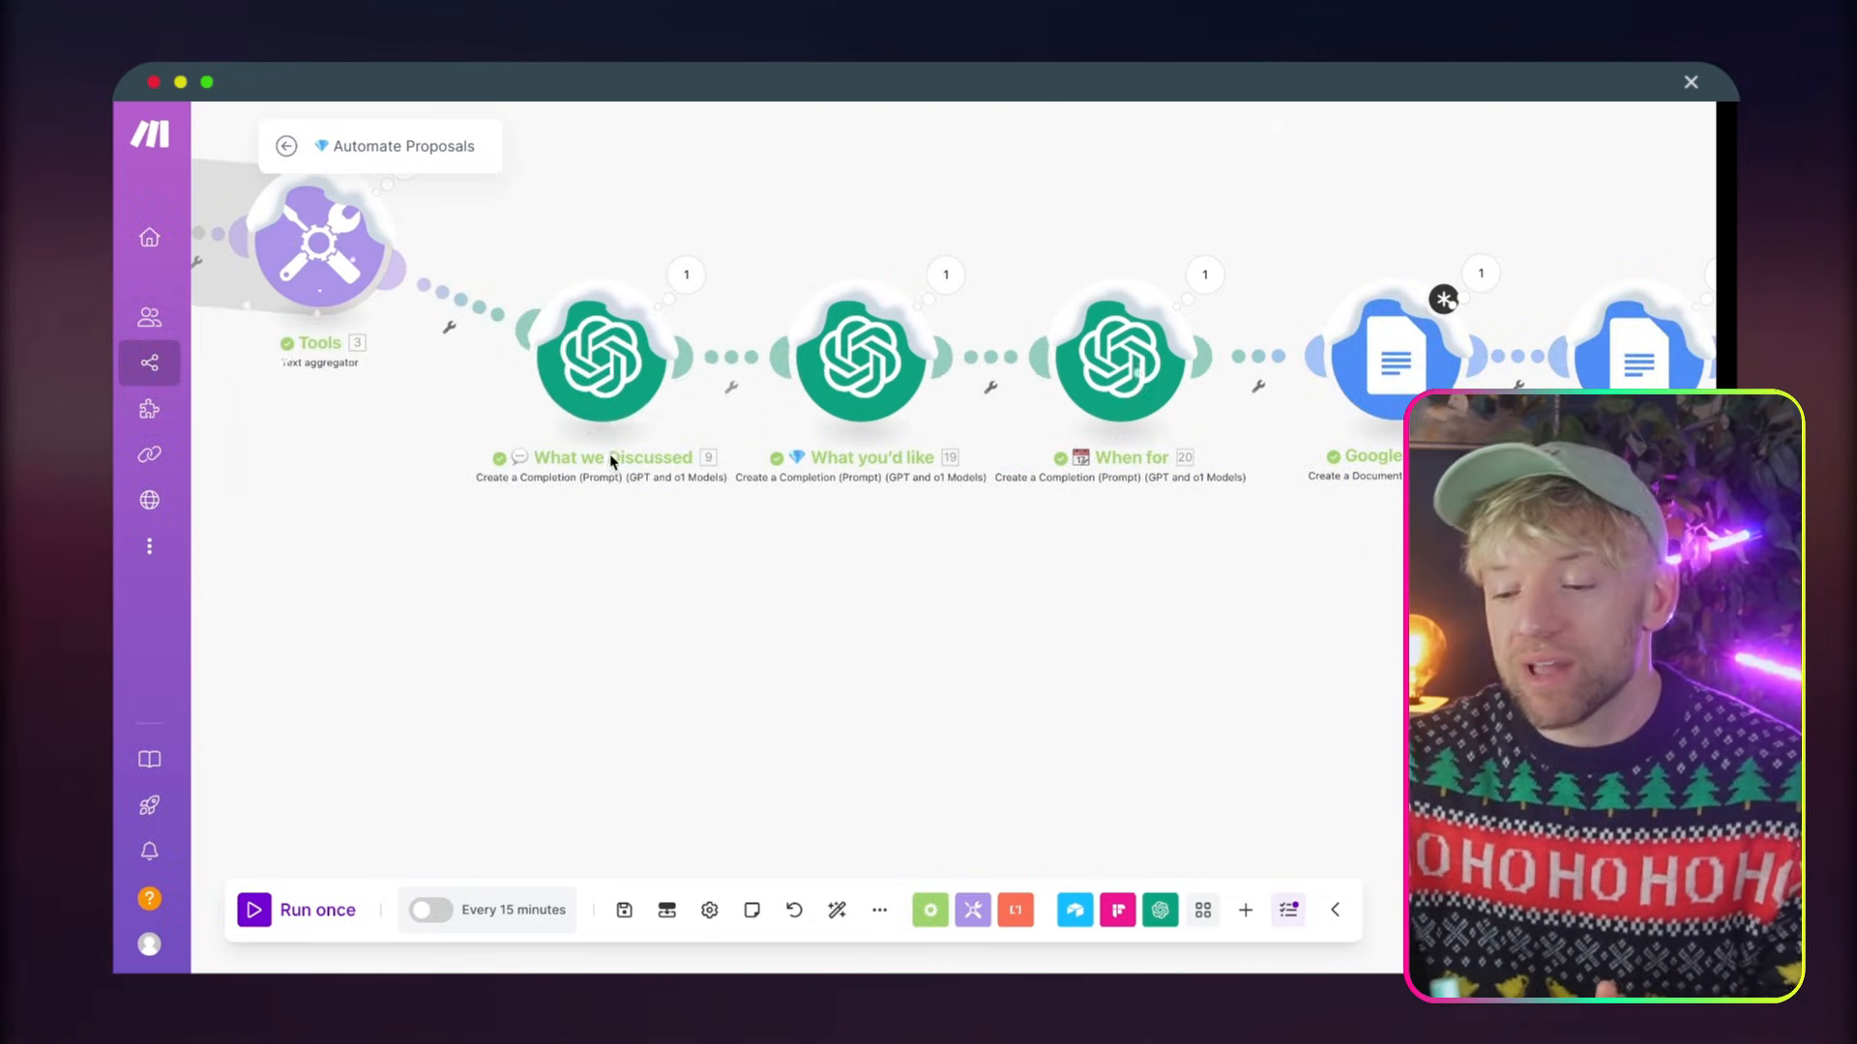
left_click_drag(585, 398, 533, 521)
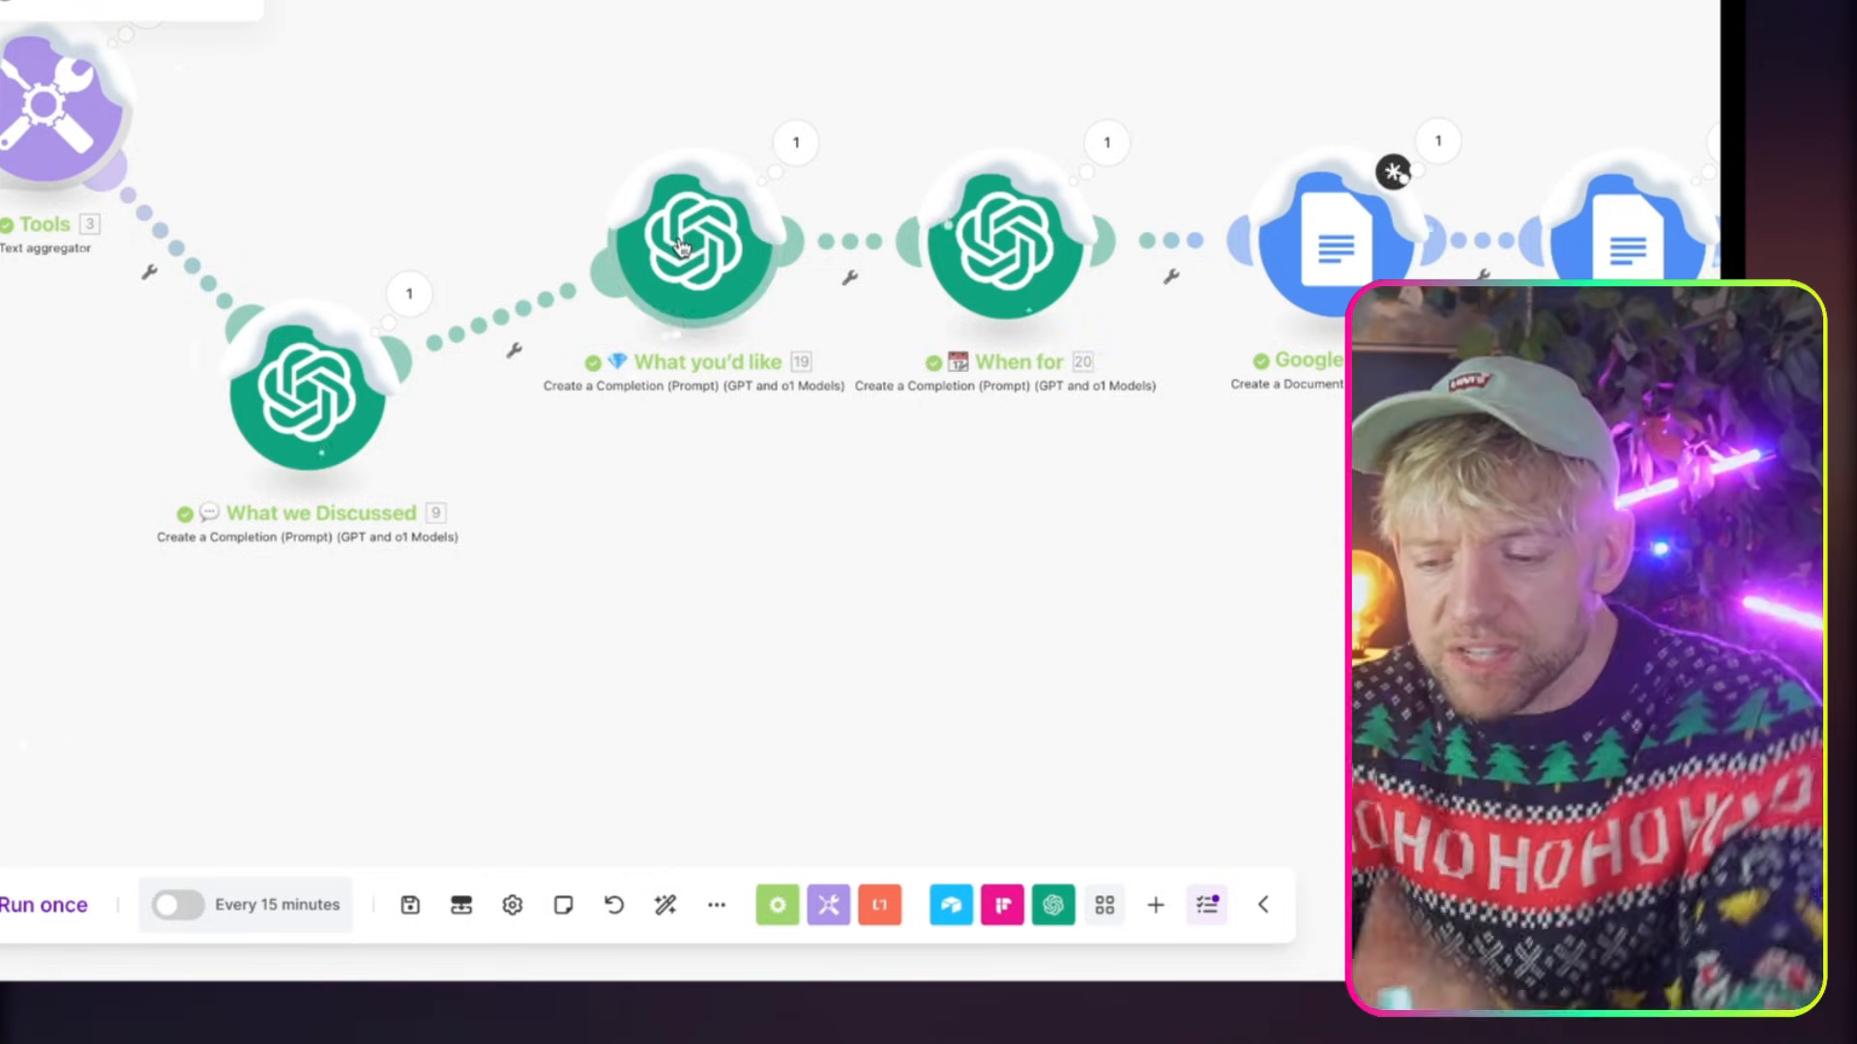
left_click_drag(681, 246, 672, 391)
left_click_drag(841, 481, 814, 382)
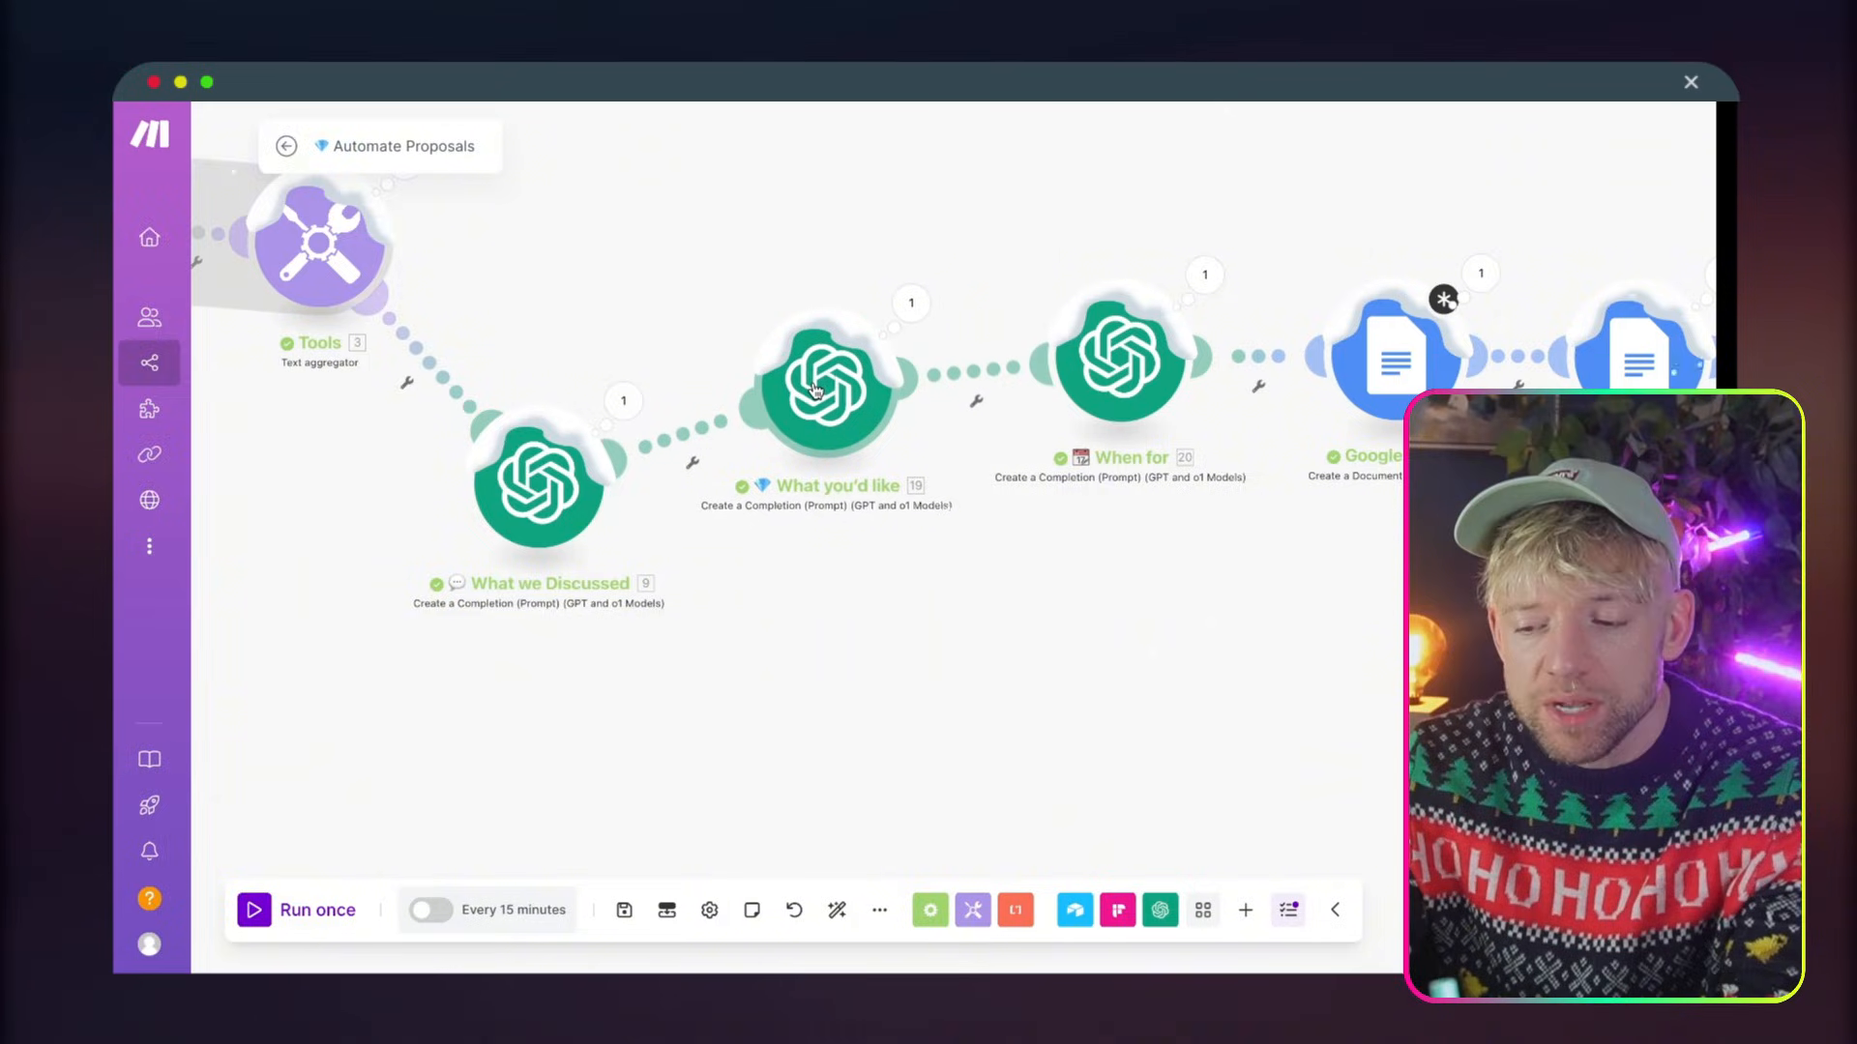
left_click_drag(1102, 366, 1106, 317)
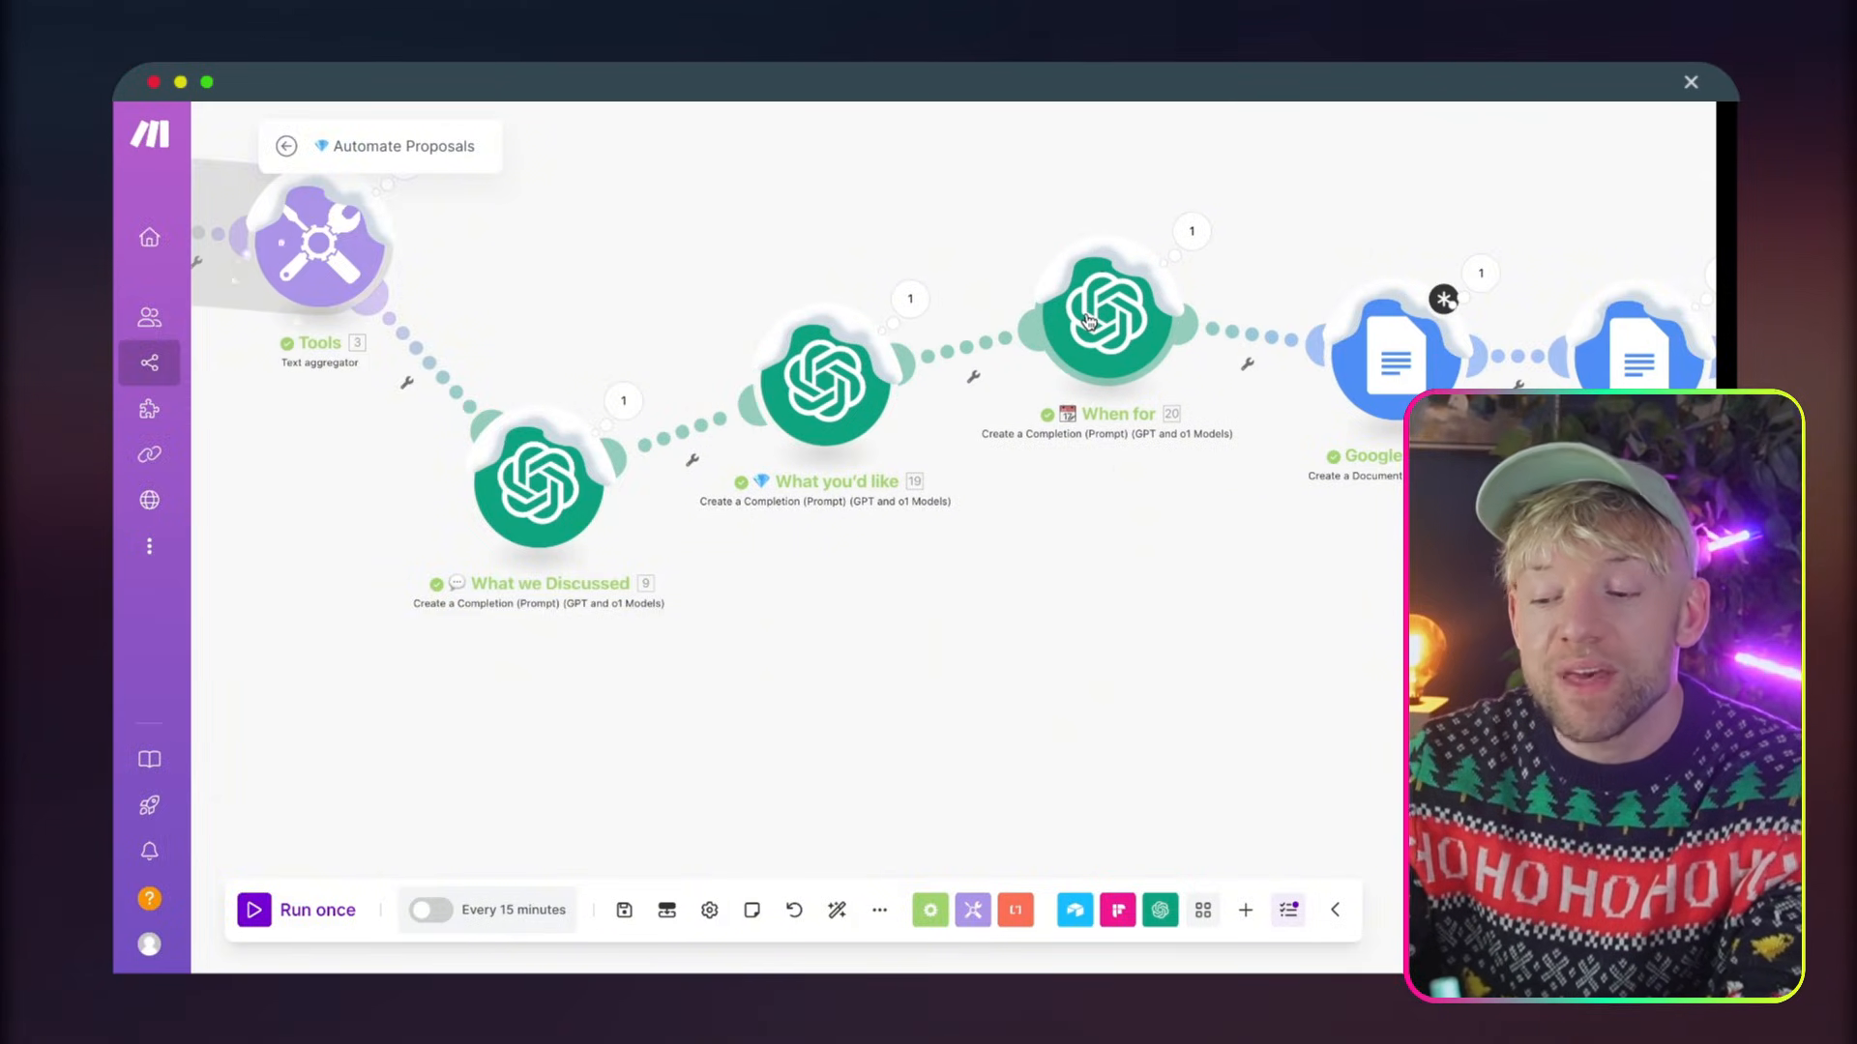
Move the Google Docs Create a Document from a Template module below its neighbours
left_click_drag(1183, 578, 871, 564)
left_click_drag(976, 545, 943, 542)
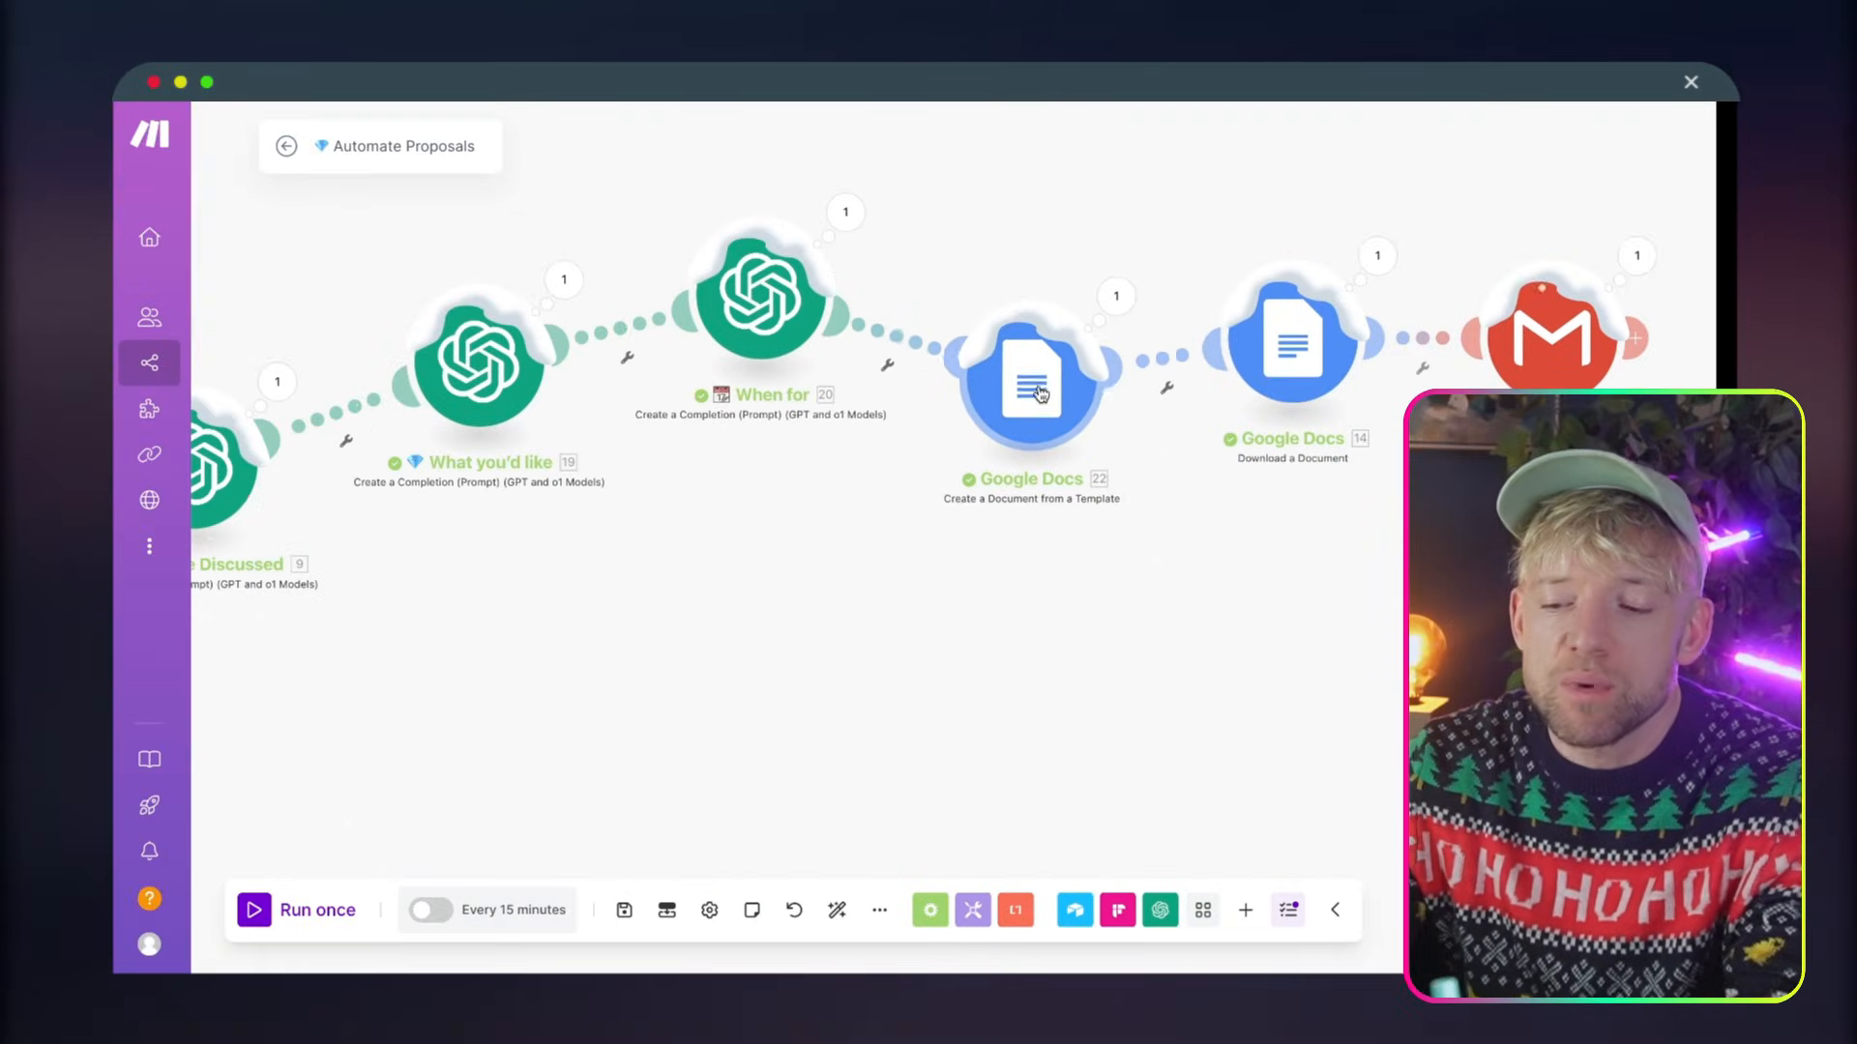
left_click_drag(1040, 392, 1026, 468)
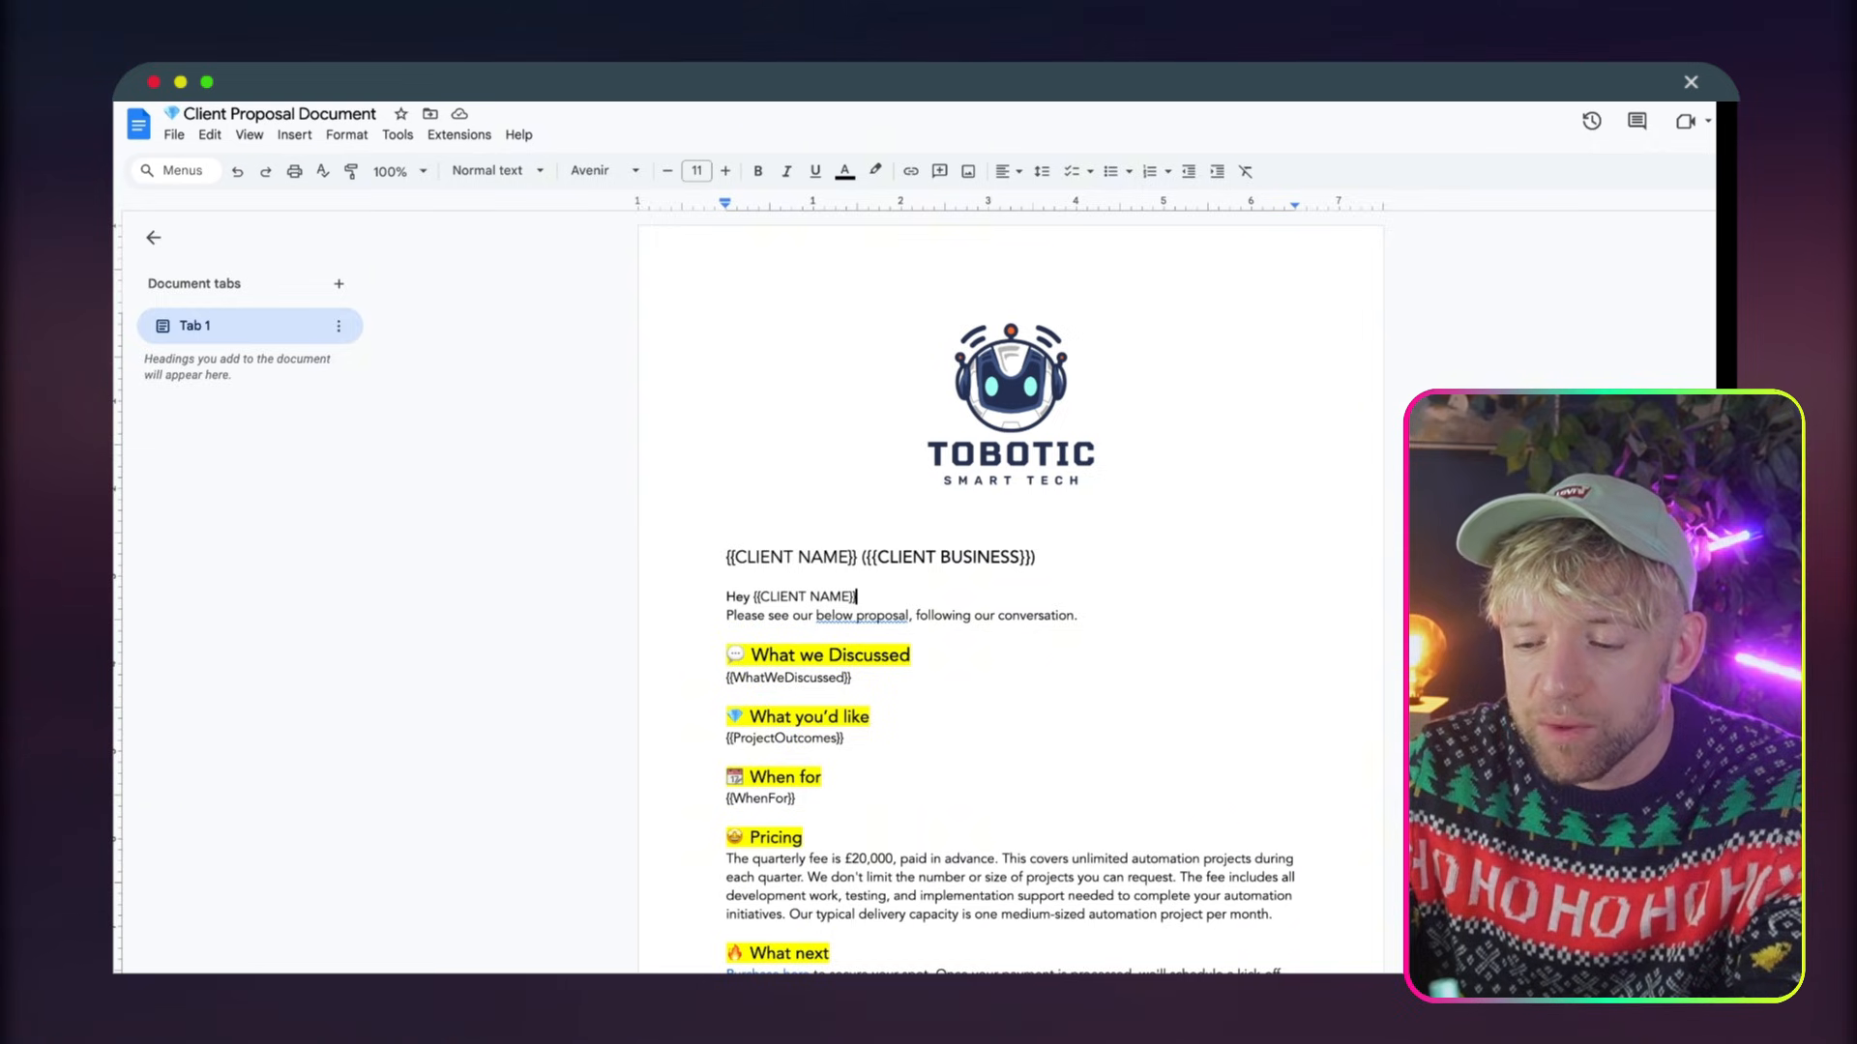
Switch to Google Docs and examine the generated Singer Enterprises proposal and the Client Proposal Document template's placeholders, including {{WhatWeDiscussed}}
scroll(986, 484, "down", 1)
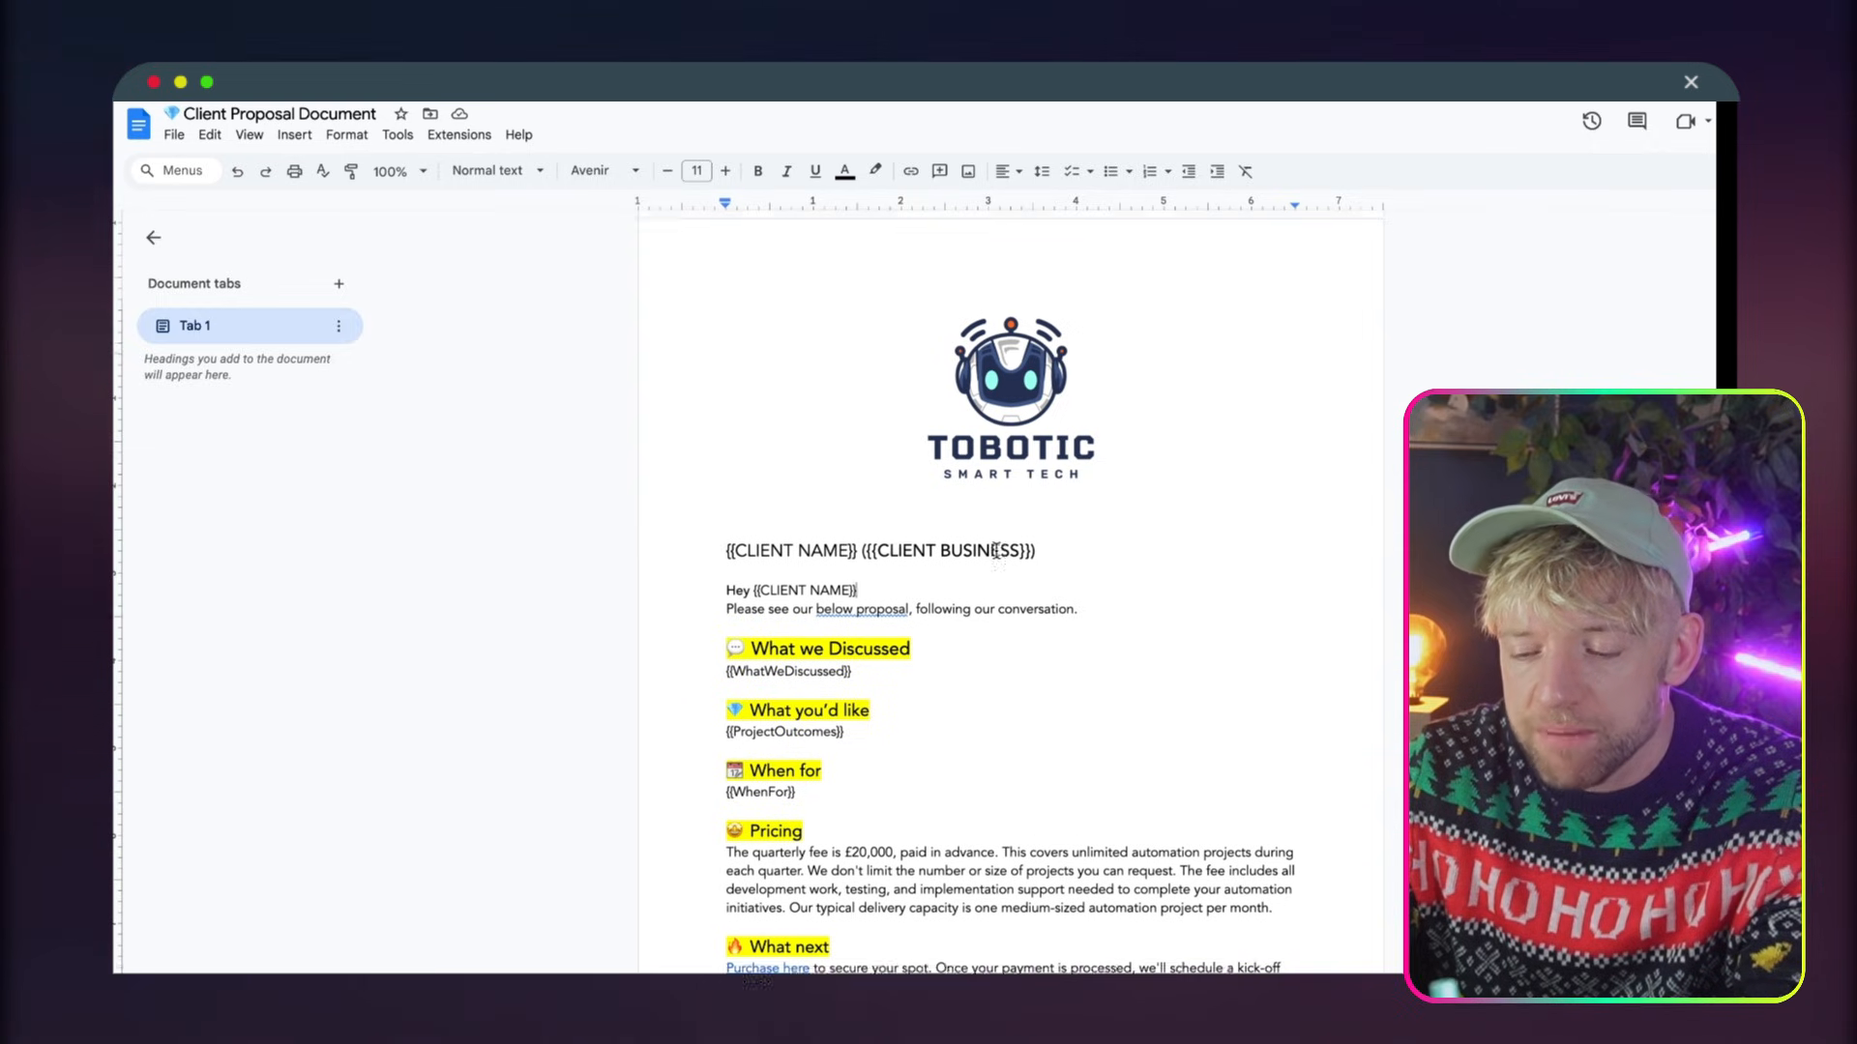
scroll(998, 648, "down", 2)
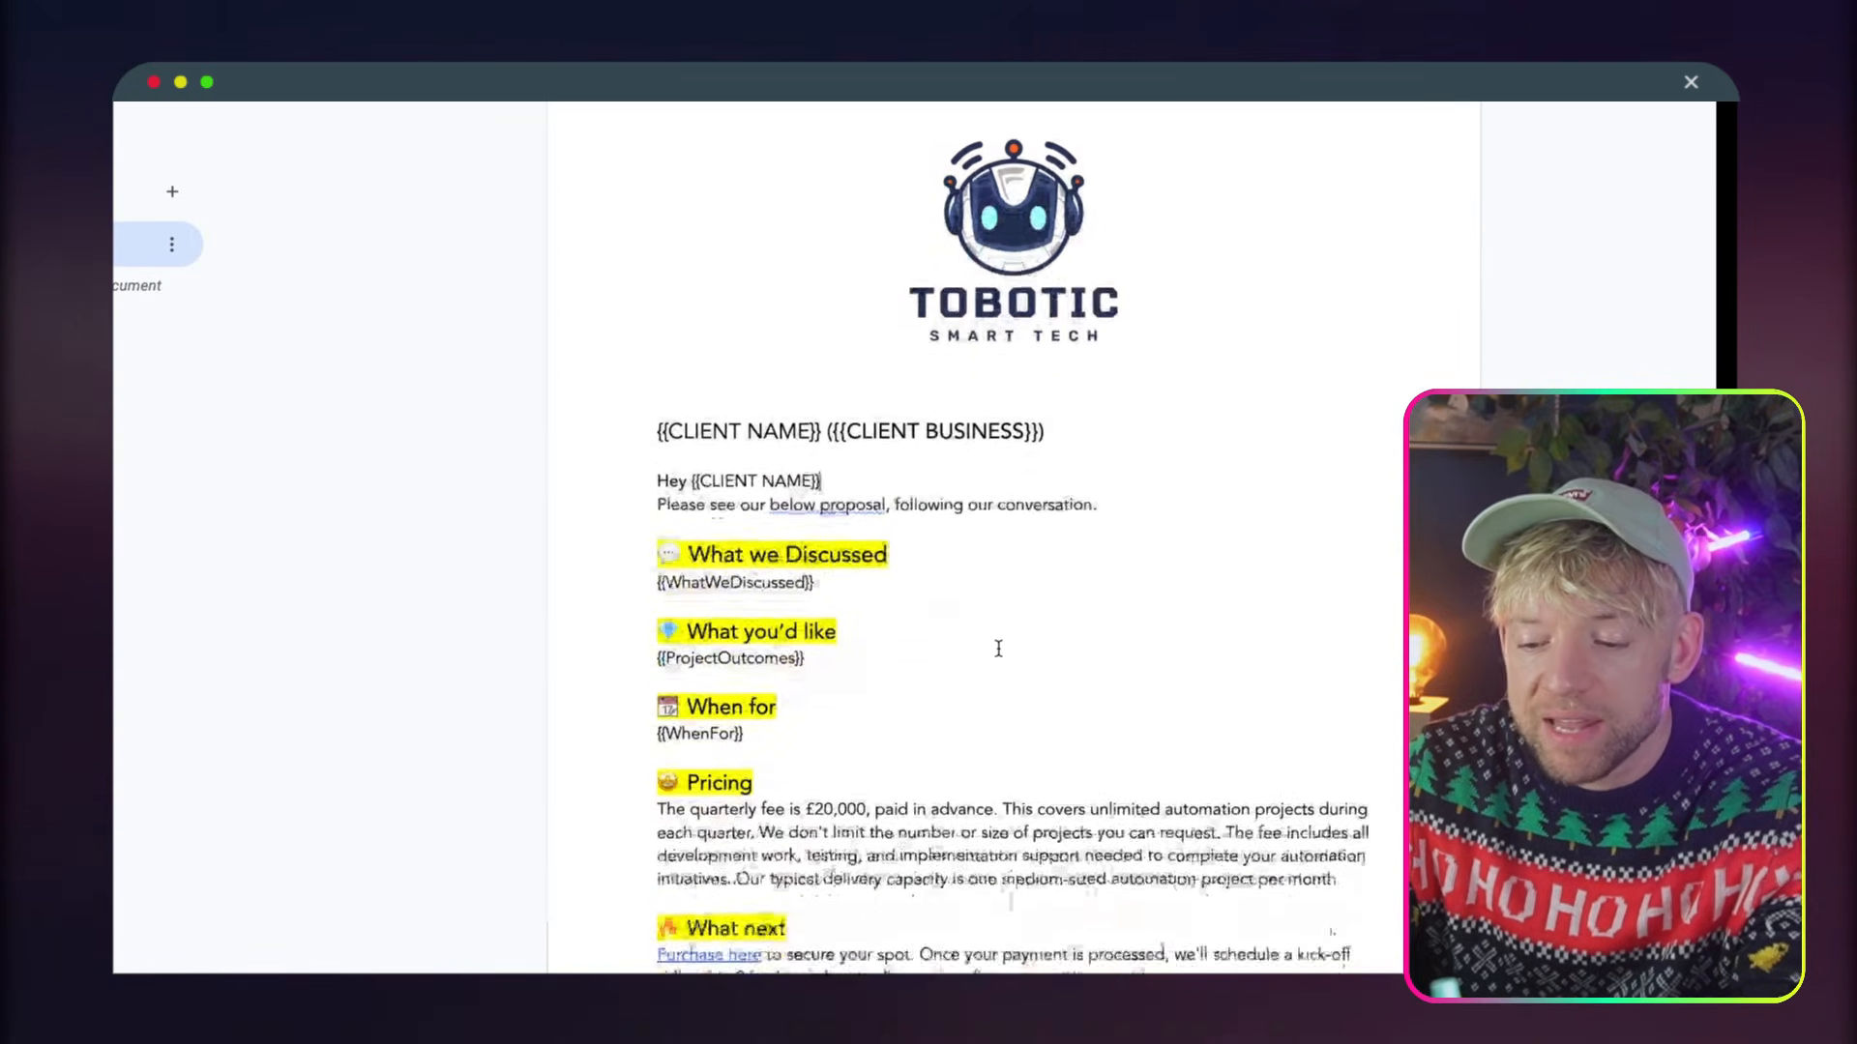
left_click_drag(901, 521, 622, 515)
left_click(710, 527)
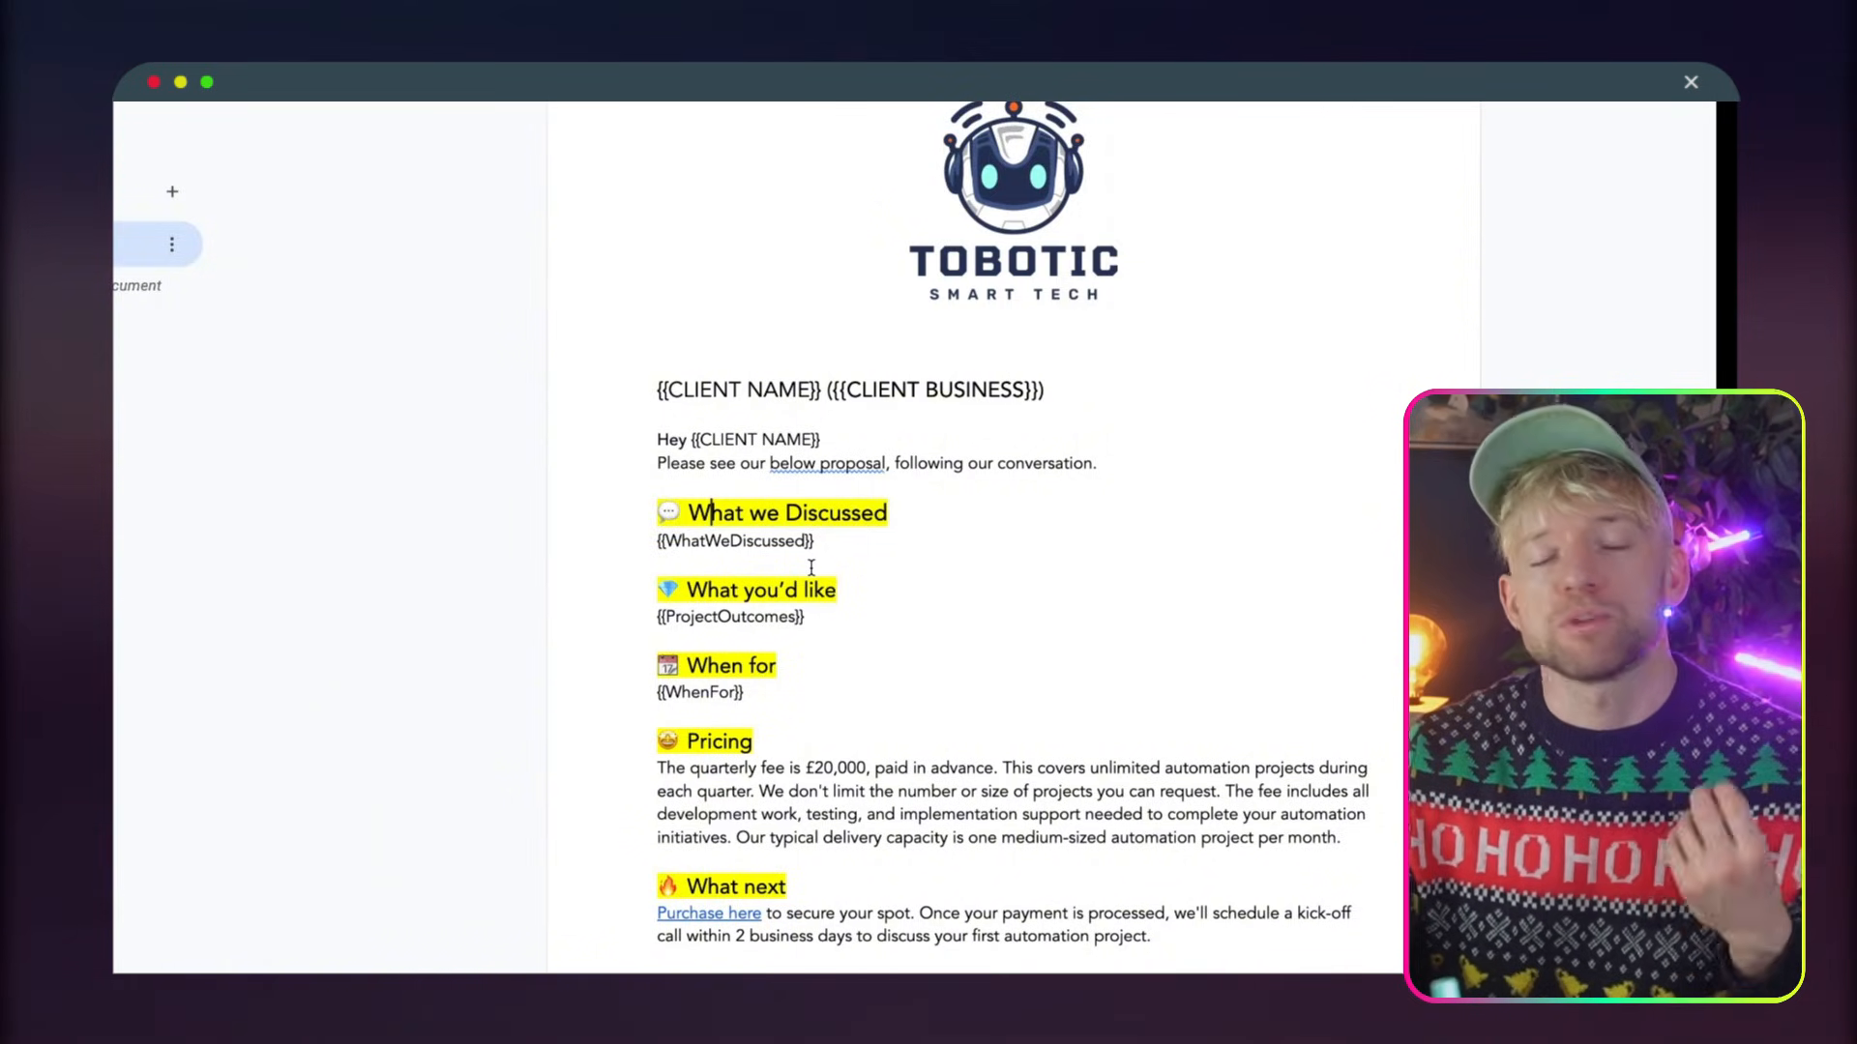
scroll(868, 606, "down", 2)
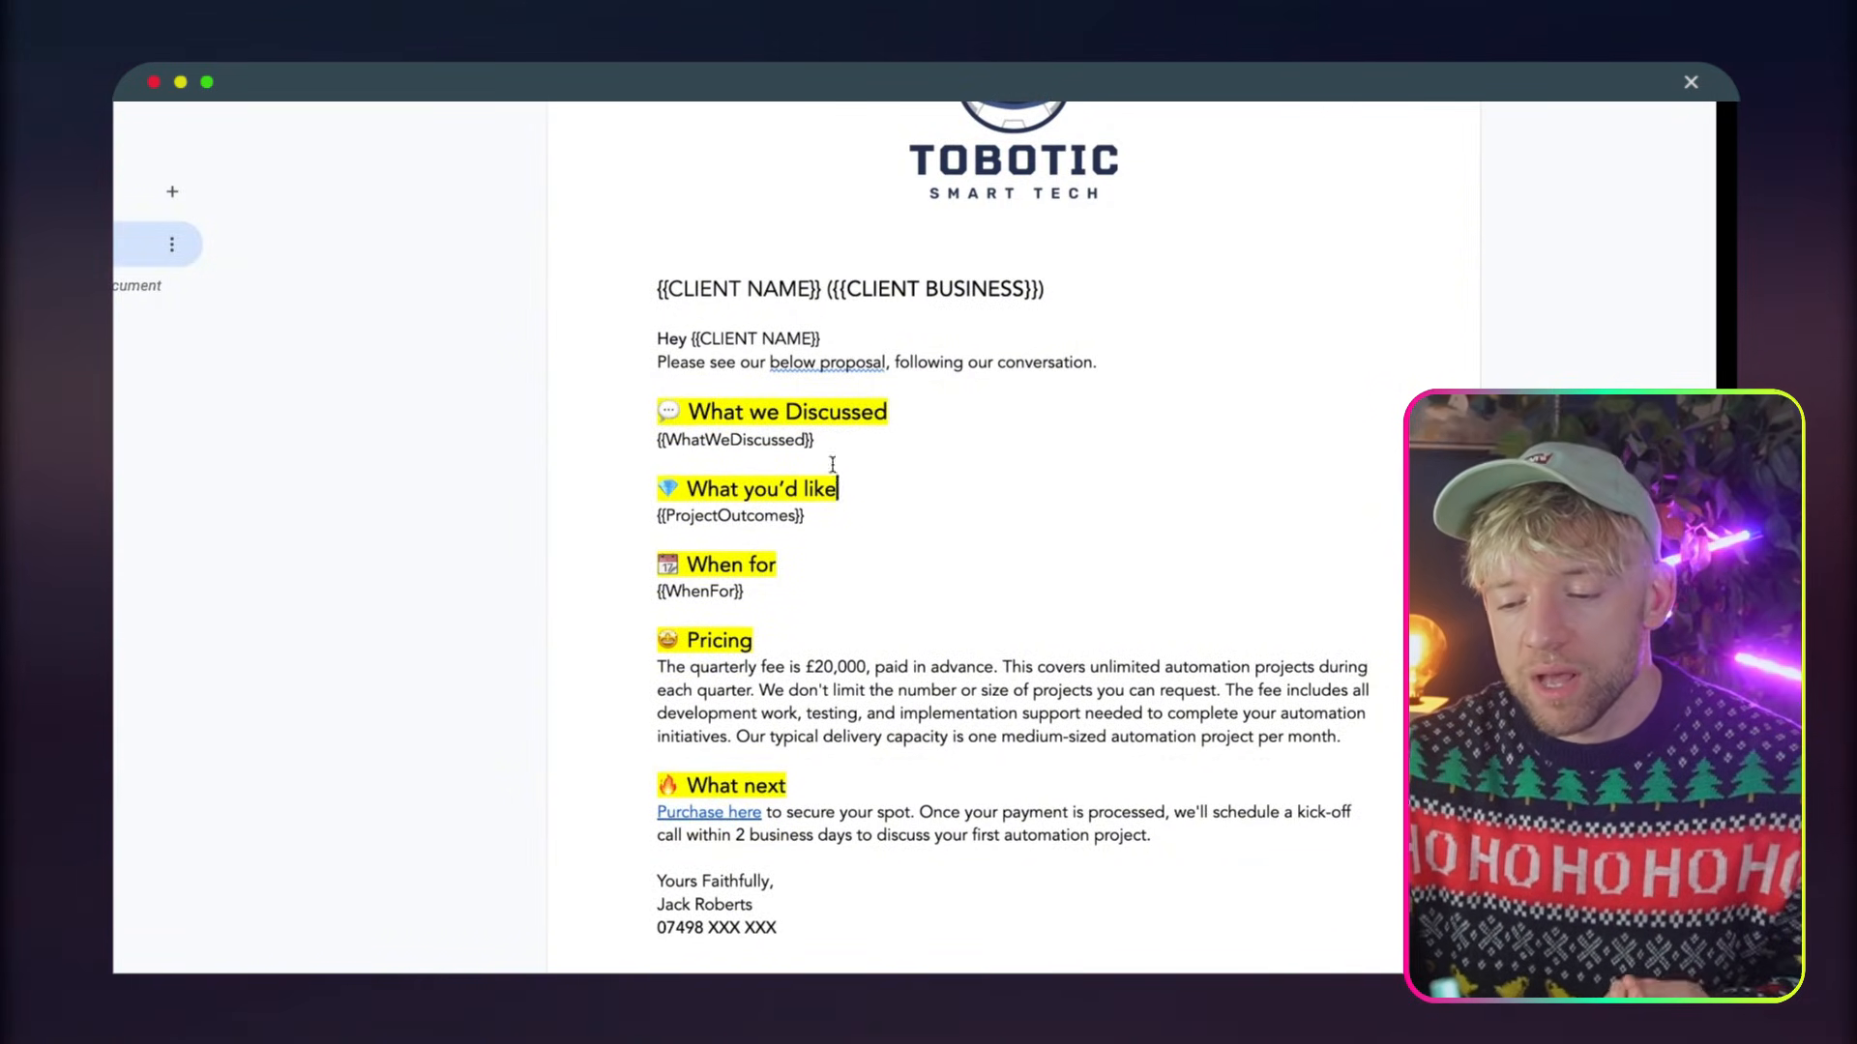
left_click_drag(833, 439, 649, 440)
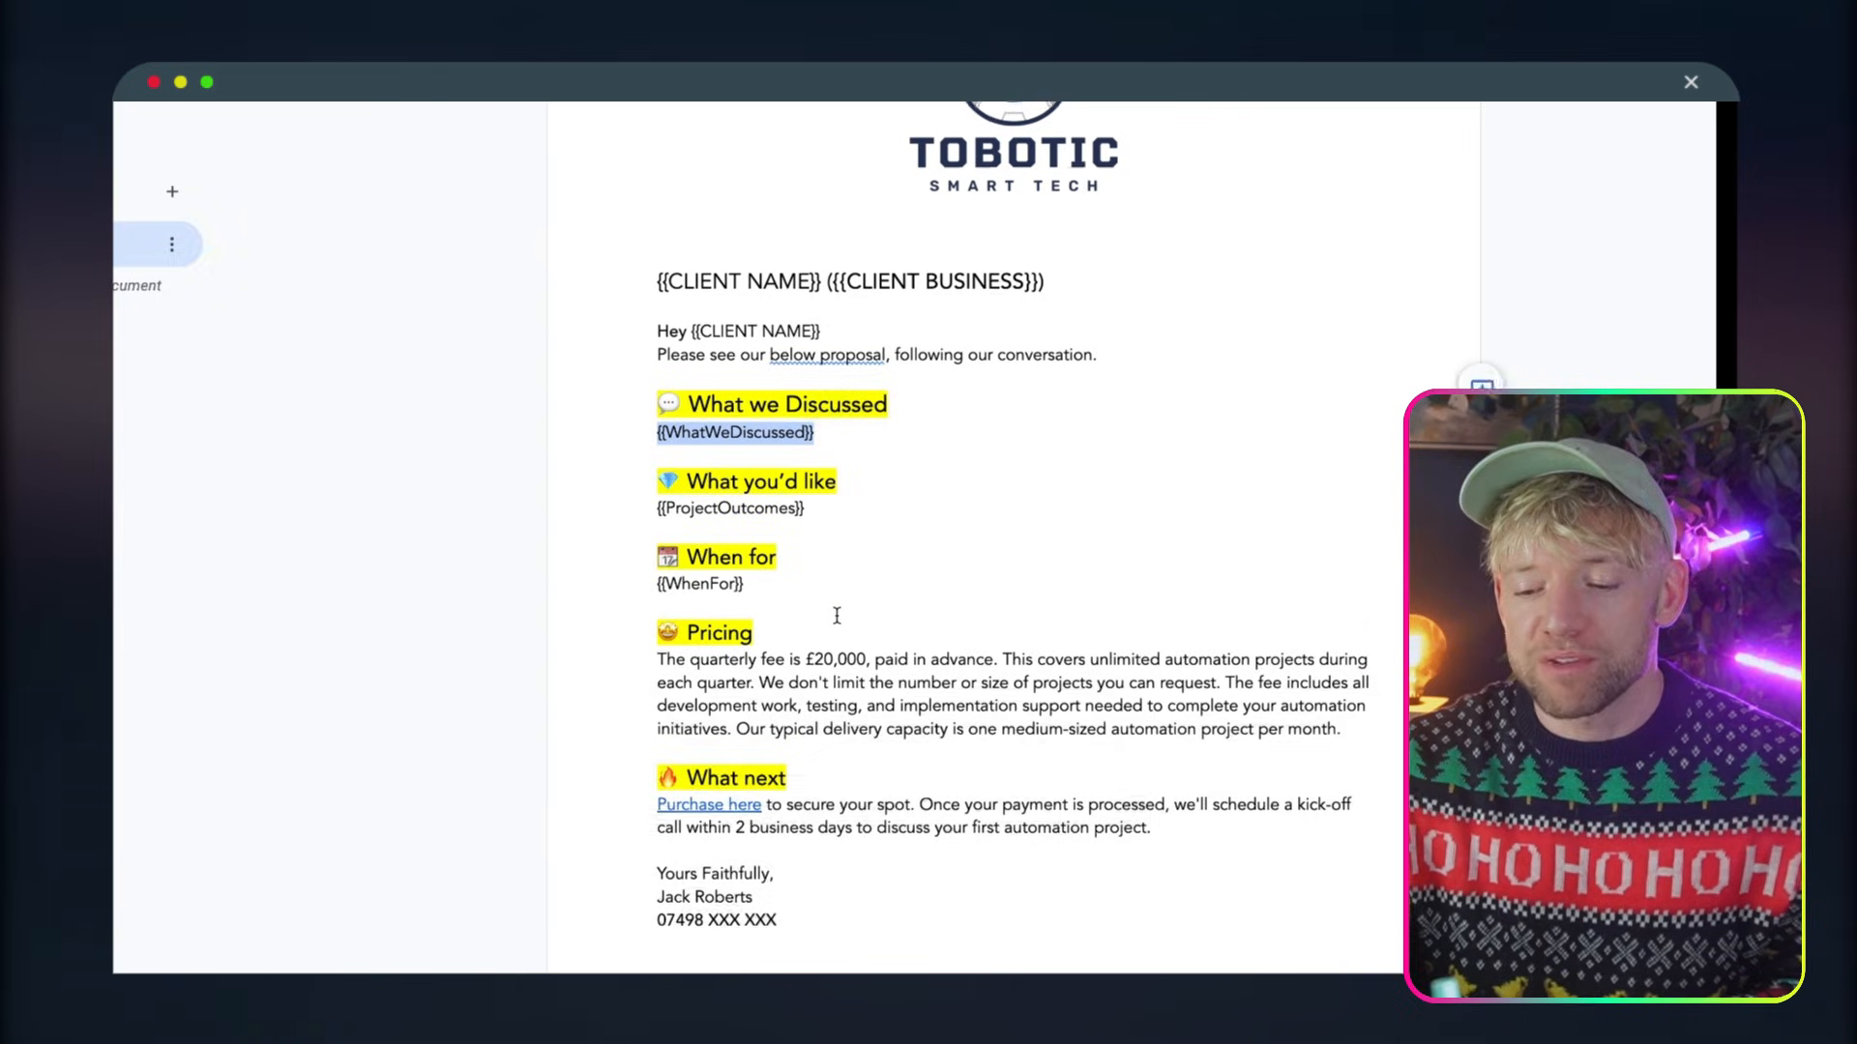
Review the template's Pricing and What next sections and open the Stripe link behind Purchase here
scroll(836, 615, "down", 5)
scroll(834, 614, "down", 8)
scroll(832, 613, "up", 8)
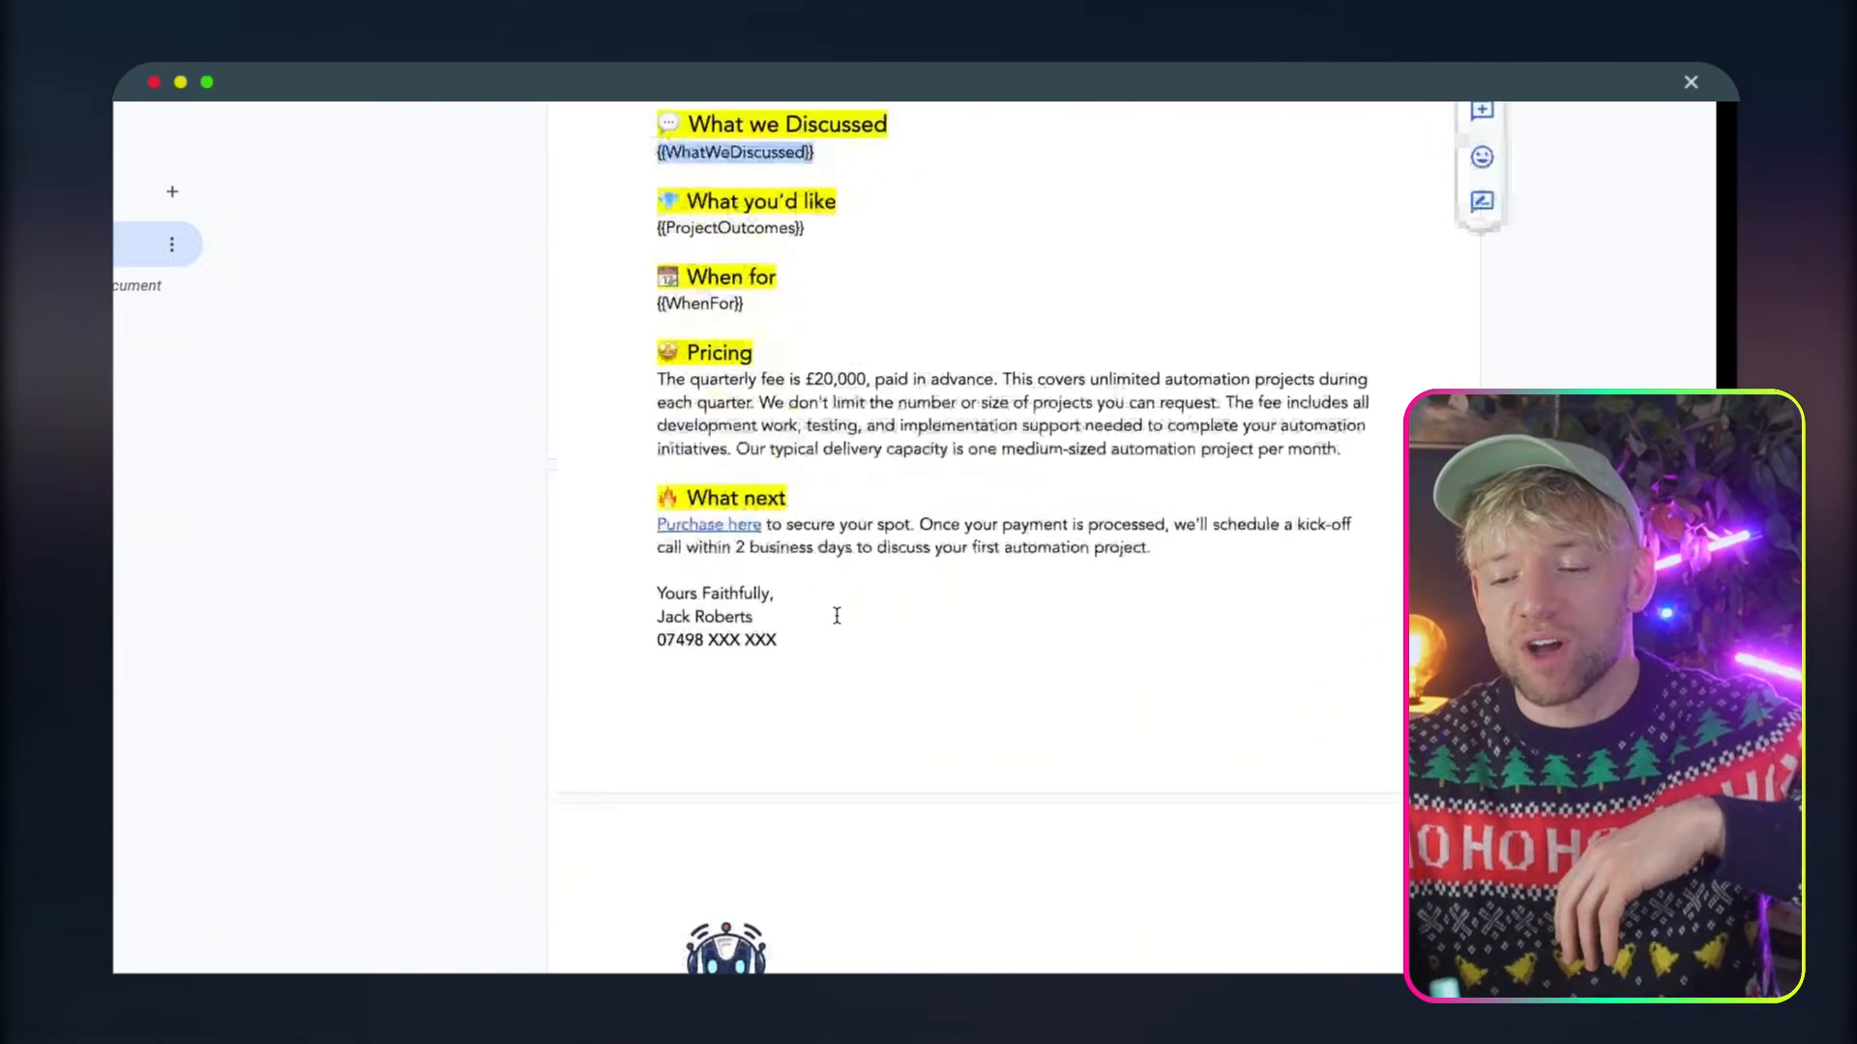
left_click_drag(929, 424, 739, 381)
left_click(725, 521)
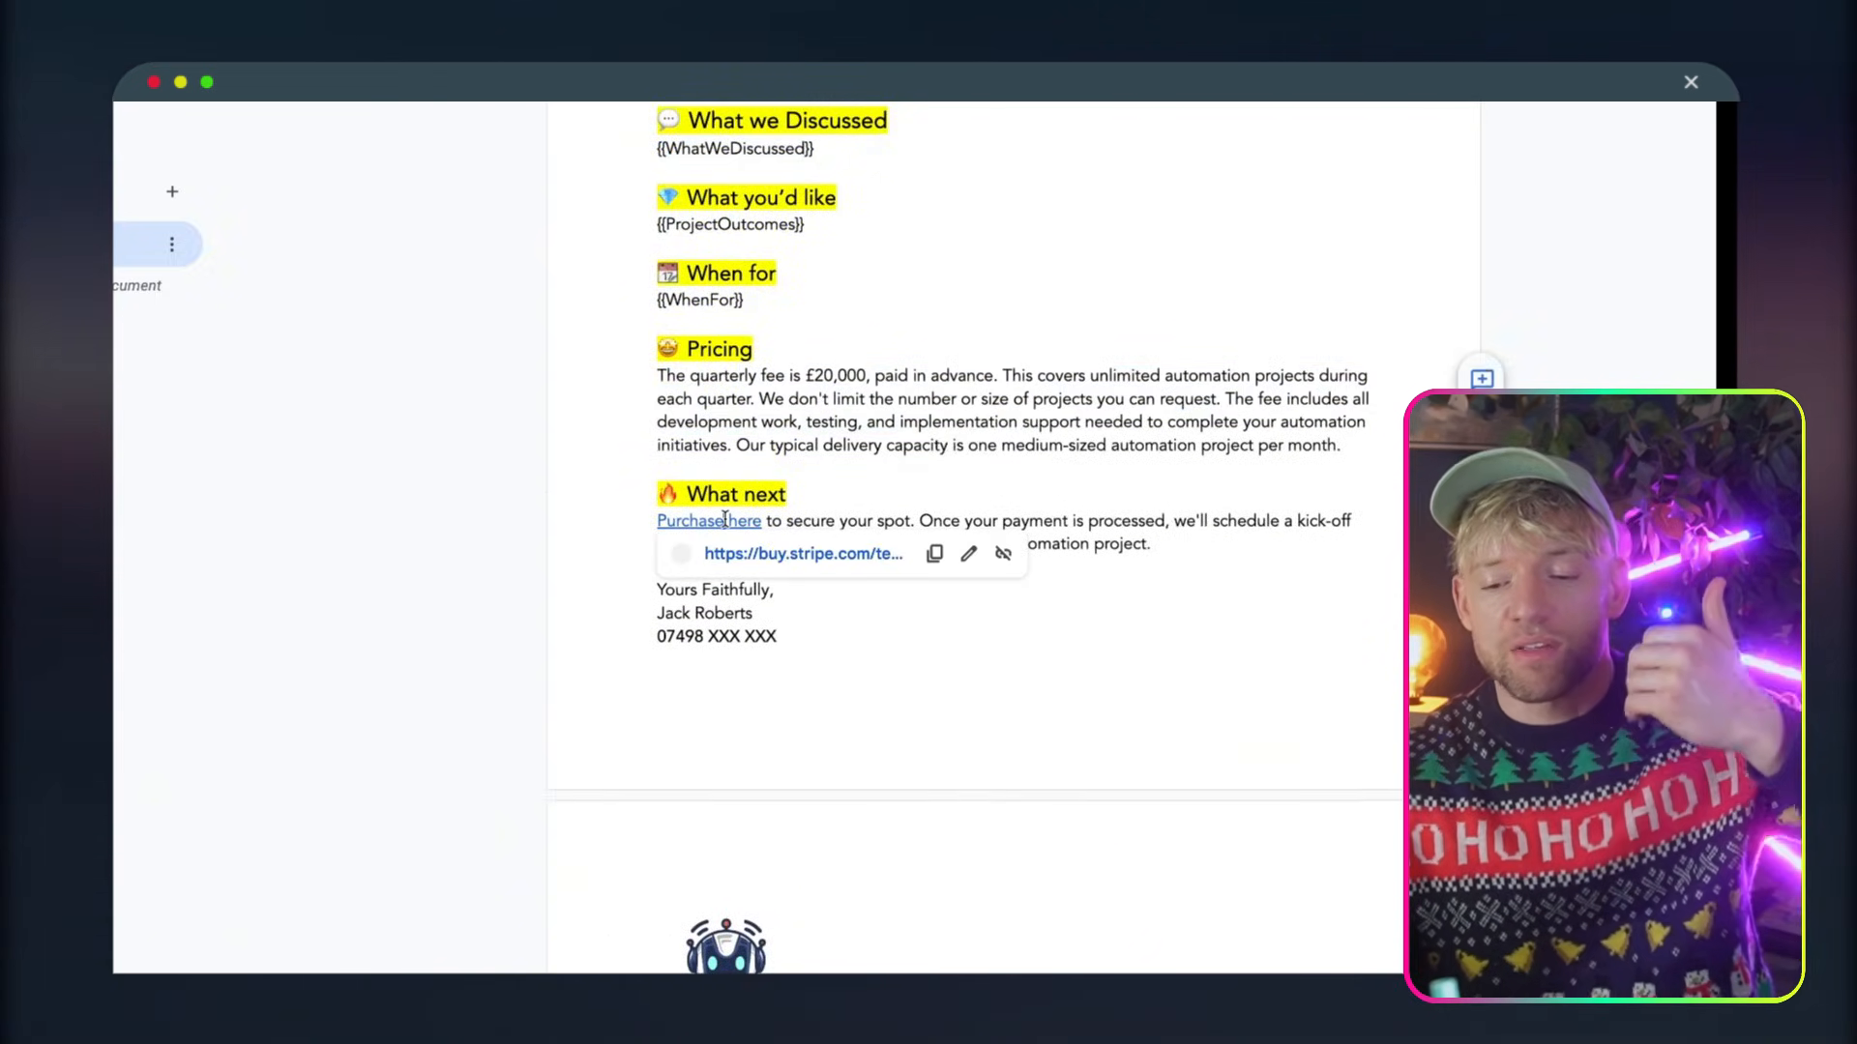
left_click(763, 557)
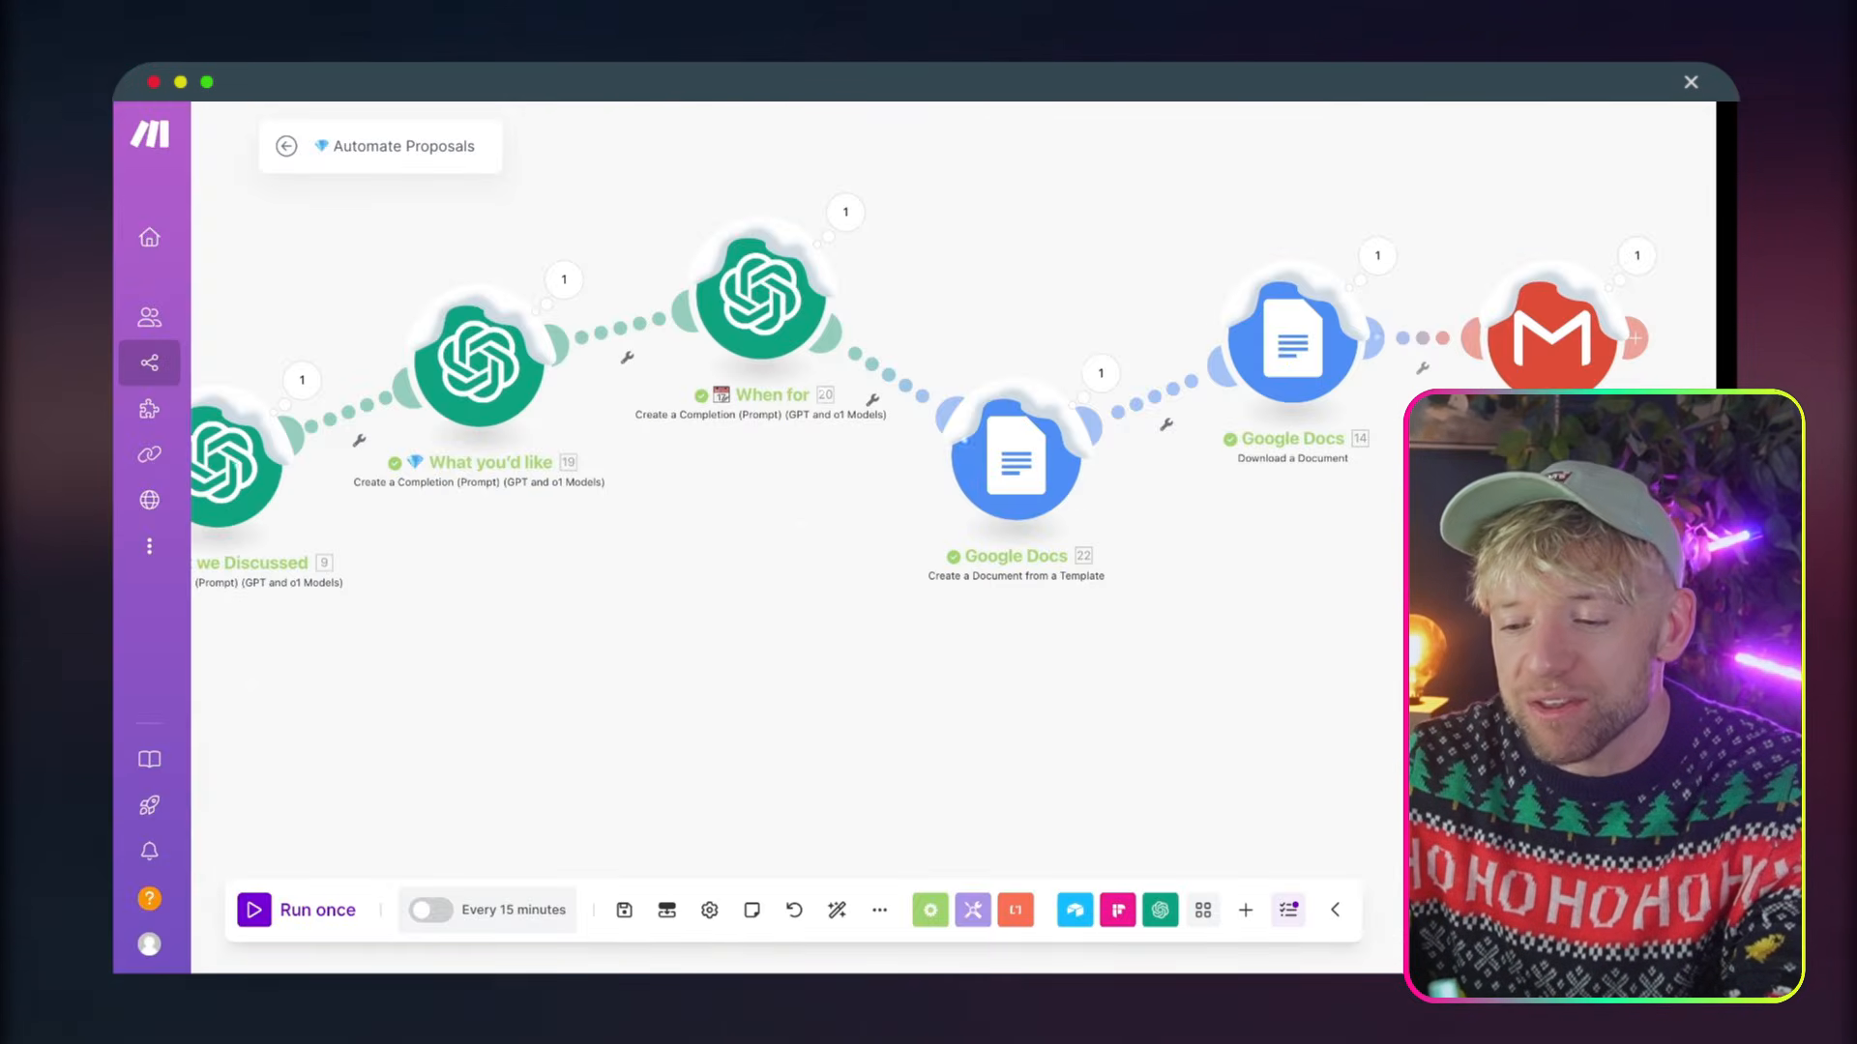
Return to Make, nudge the Google Docs Download a Document module, and auto-align the whole scenario
scroll(677, 435, "right", 5)
left_click_drag(837, 347, 815, 313)
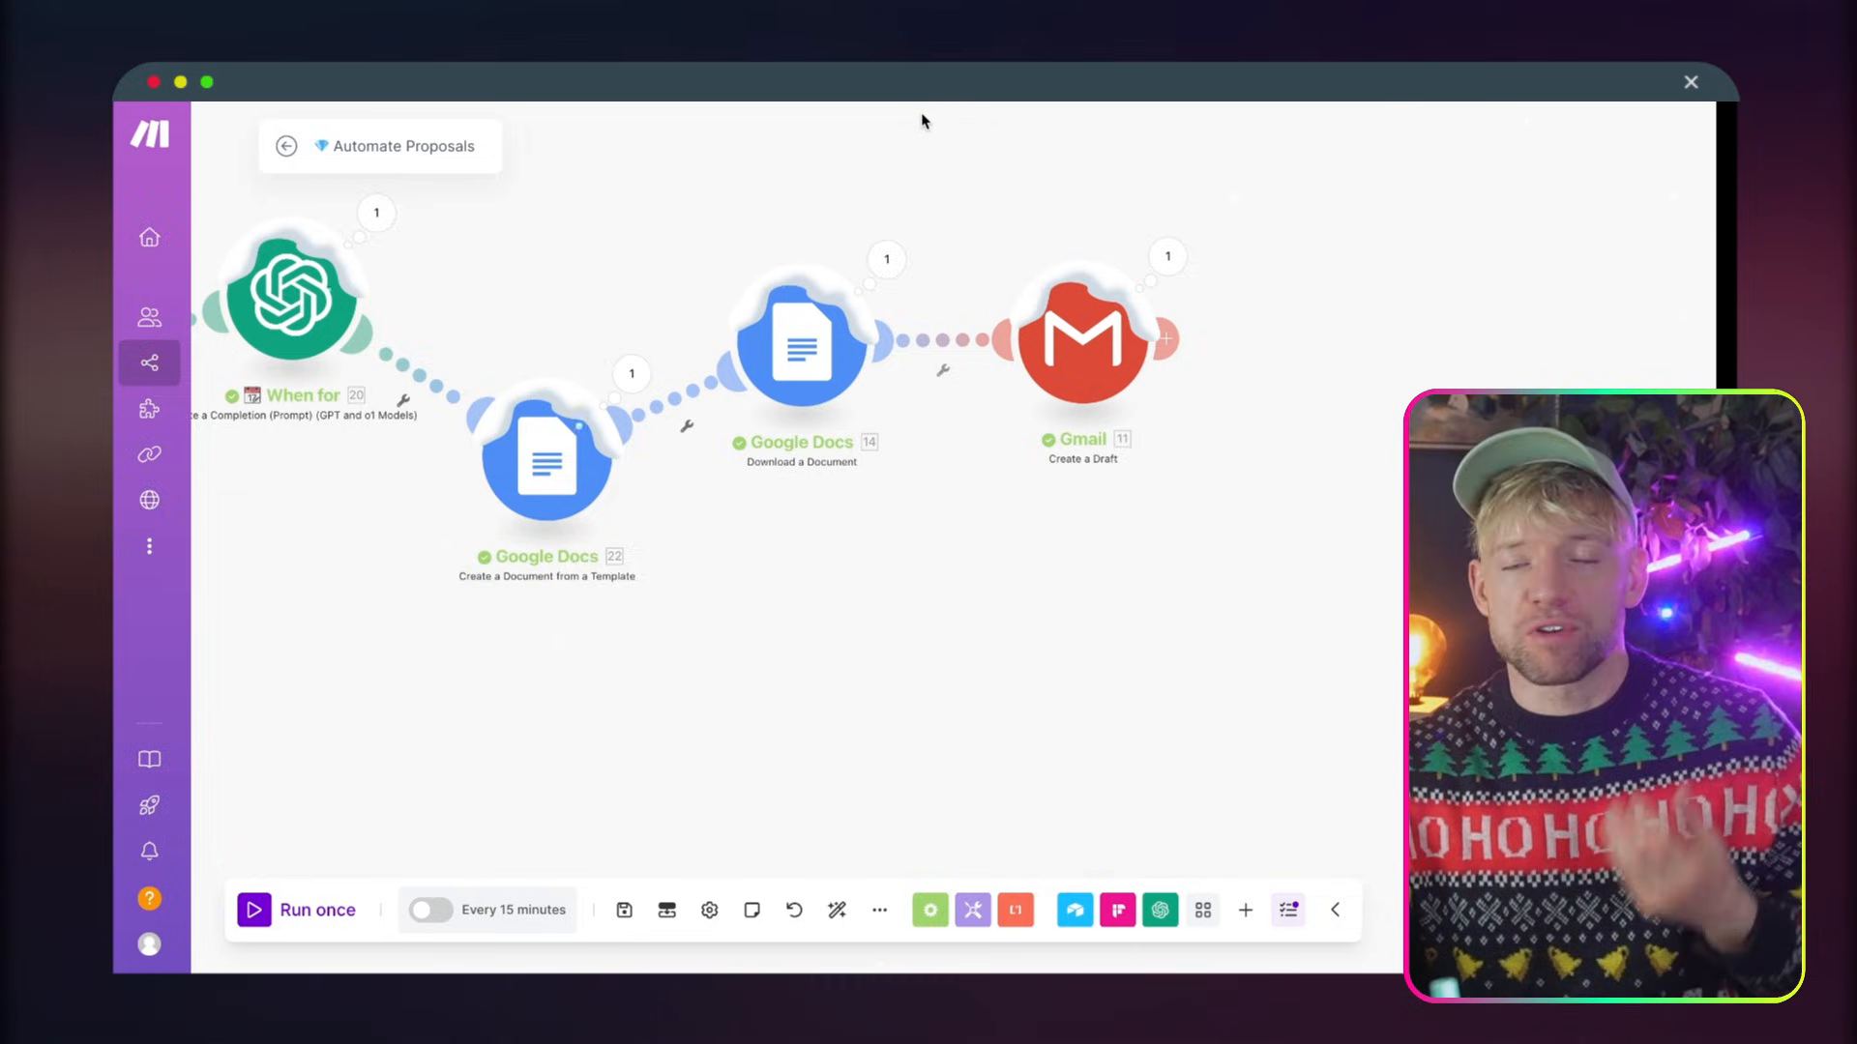
scroll(919, 118, "down", 5)
left_click_drag(803, 160, 1015, 343)
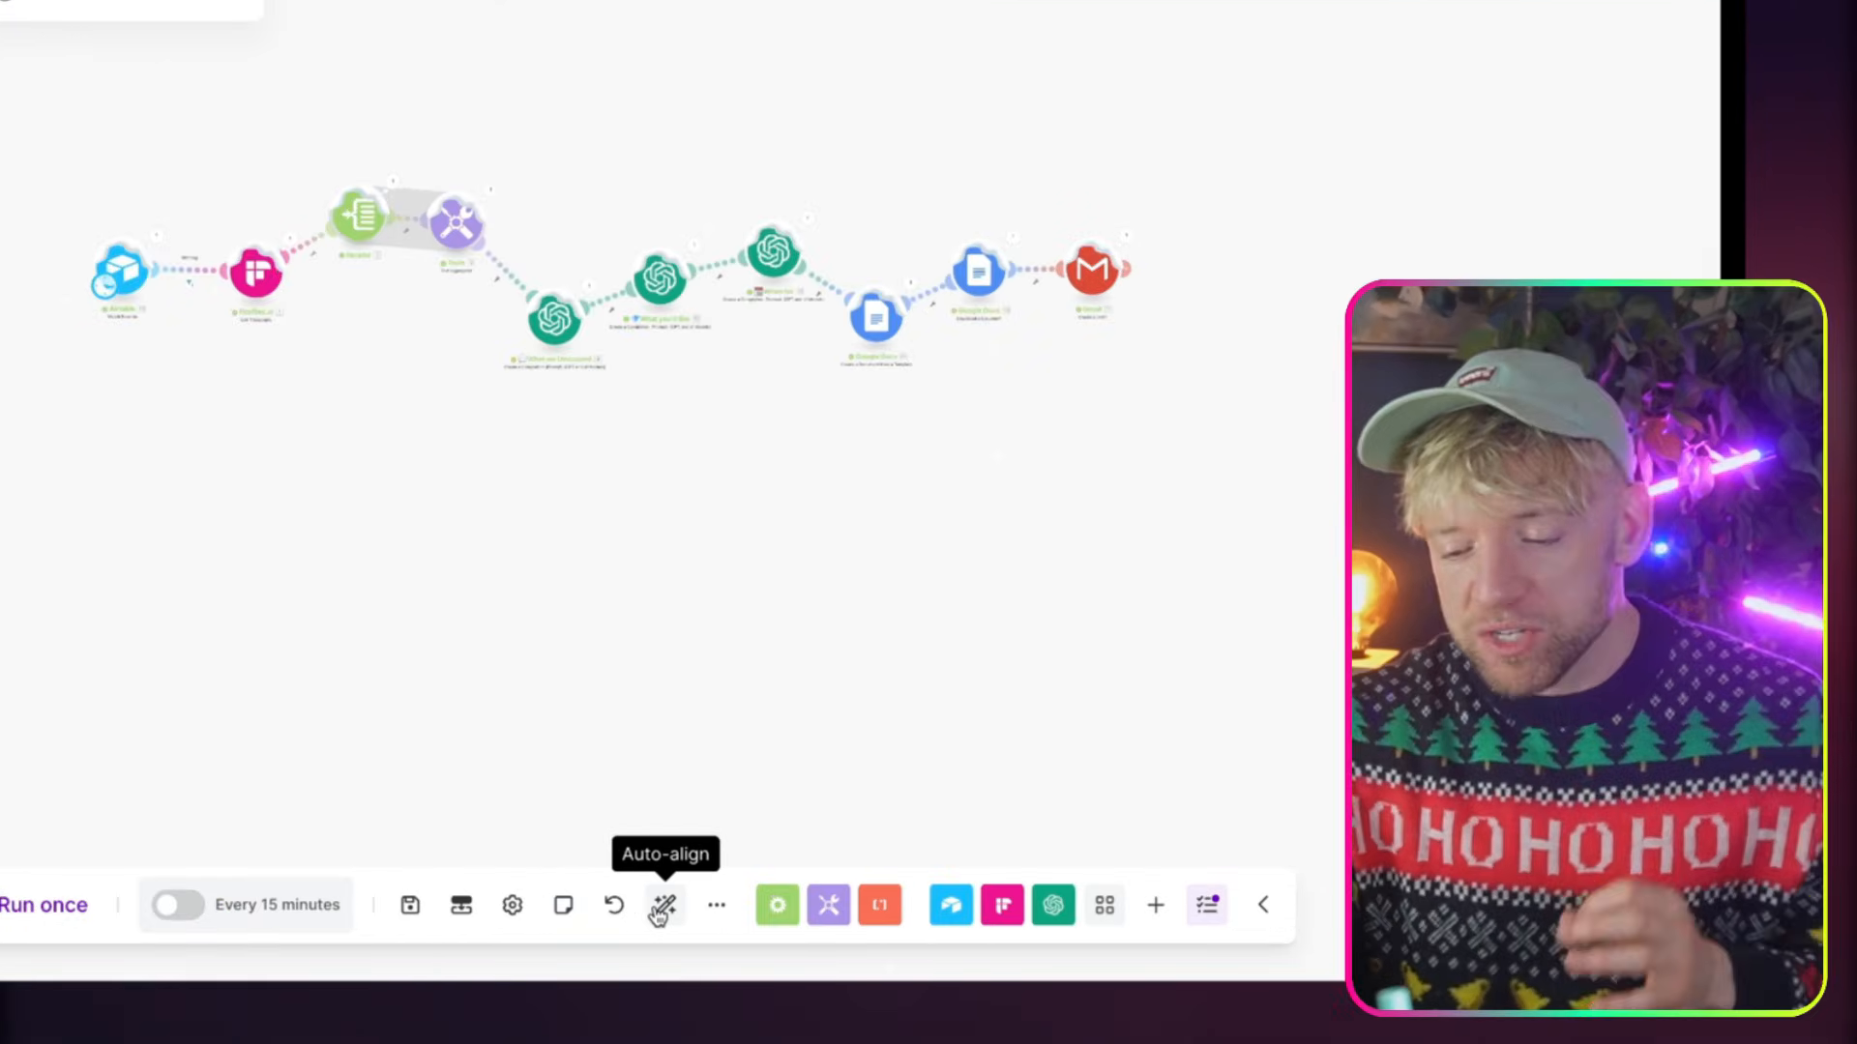
left_click(836, 910)
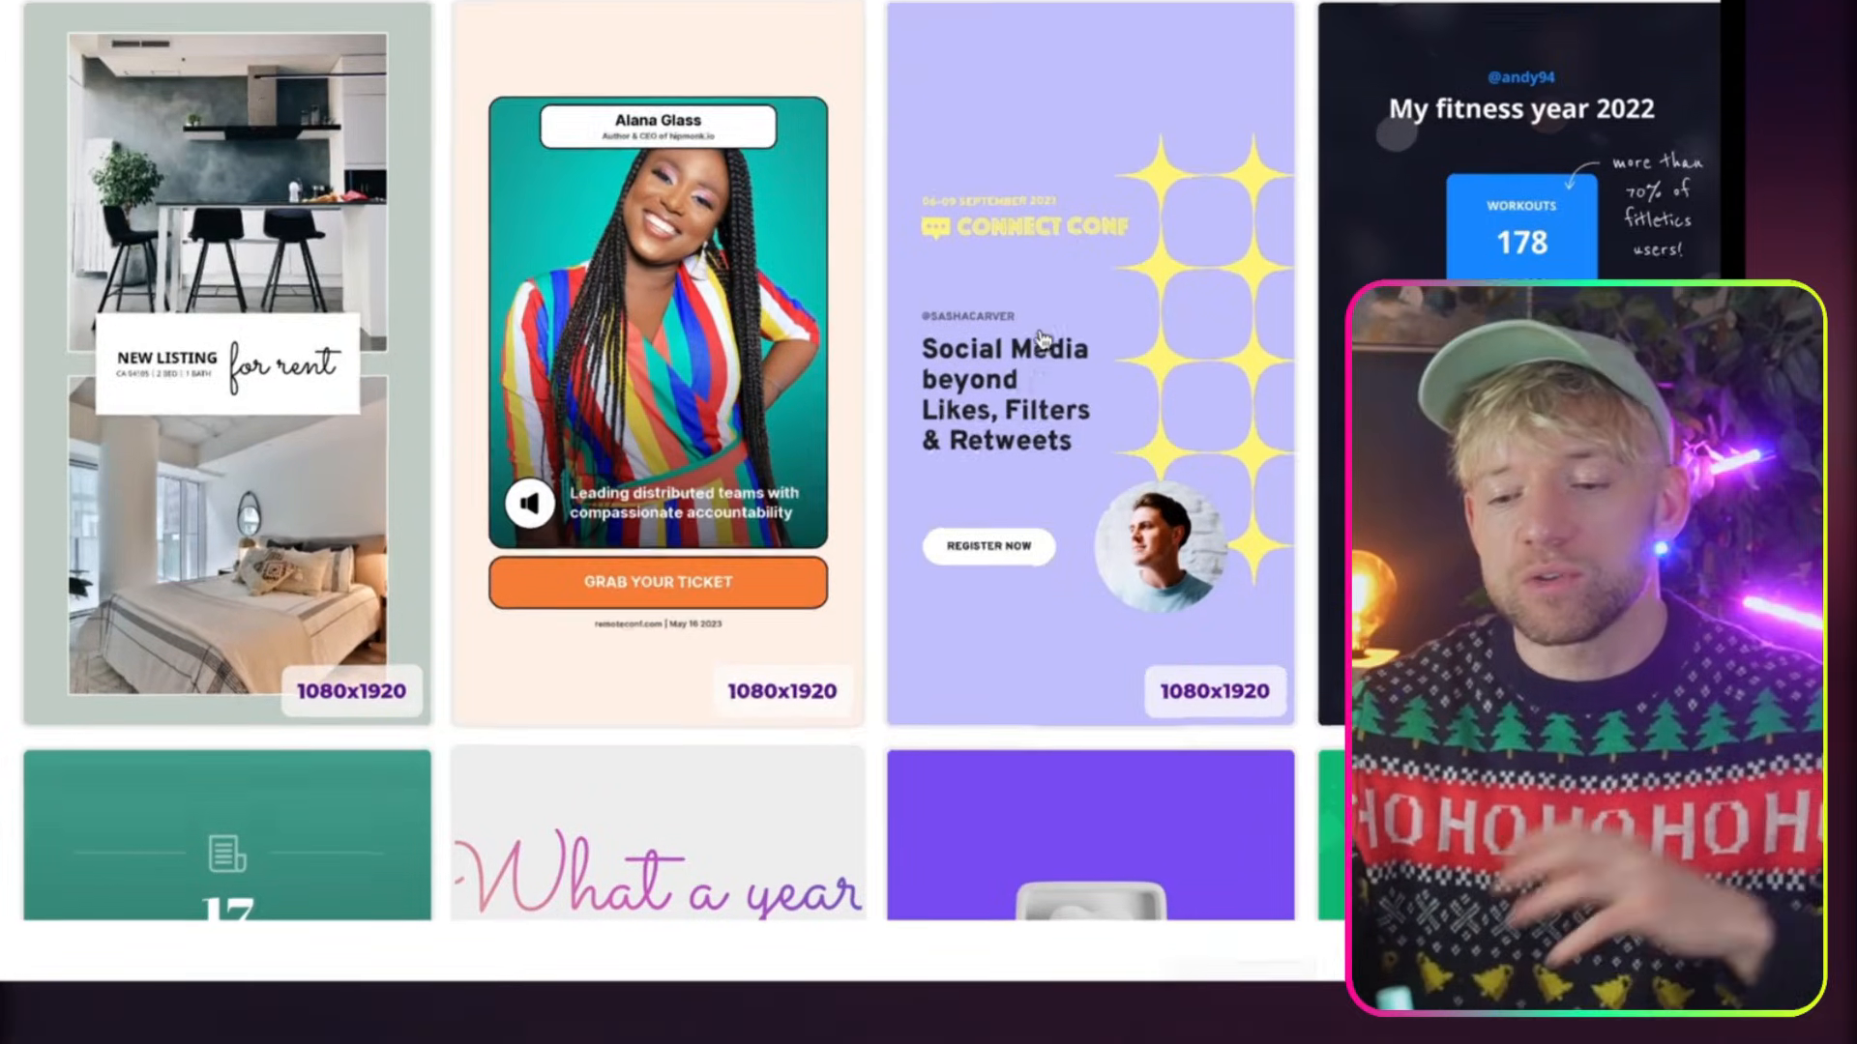
Look over the image template gallery, return to Airtable, and open the Airtable home page in a duplicated browser tab
scroll(1043, 339, "up", 1)
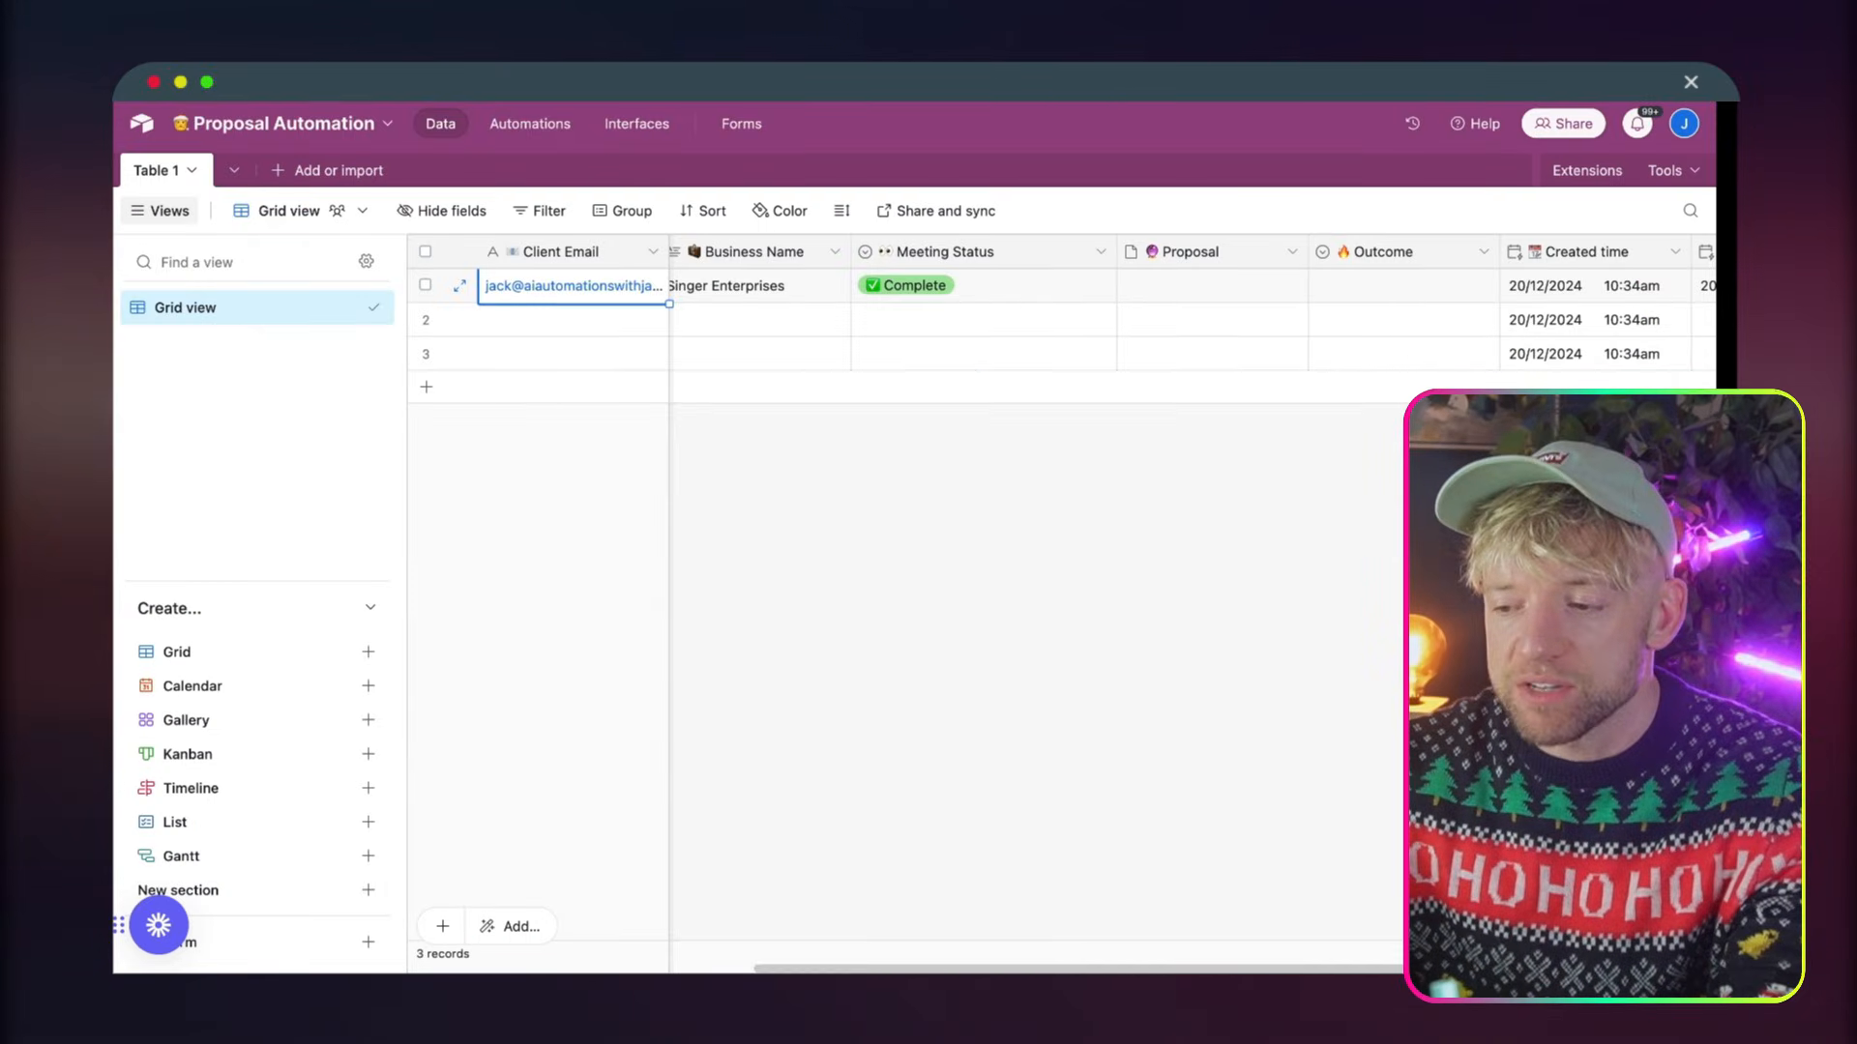
right_click(1032, 46)
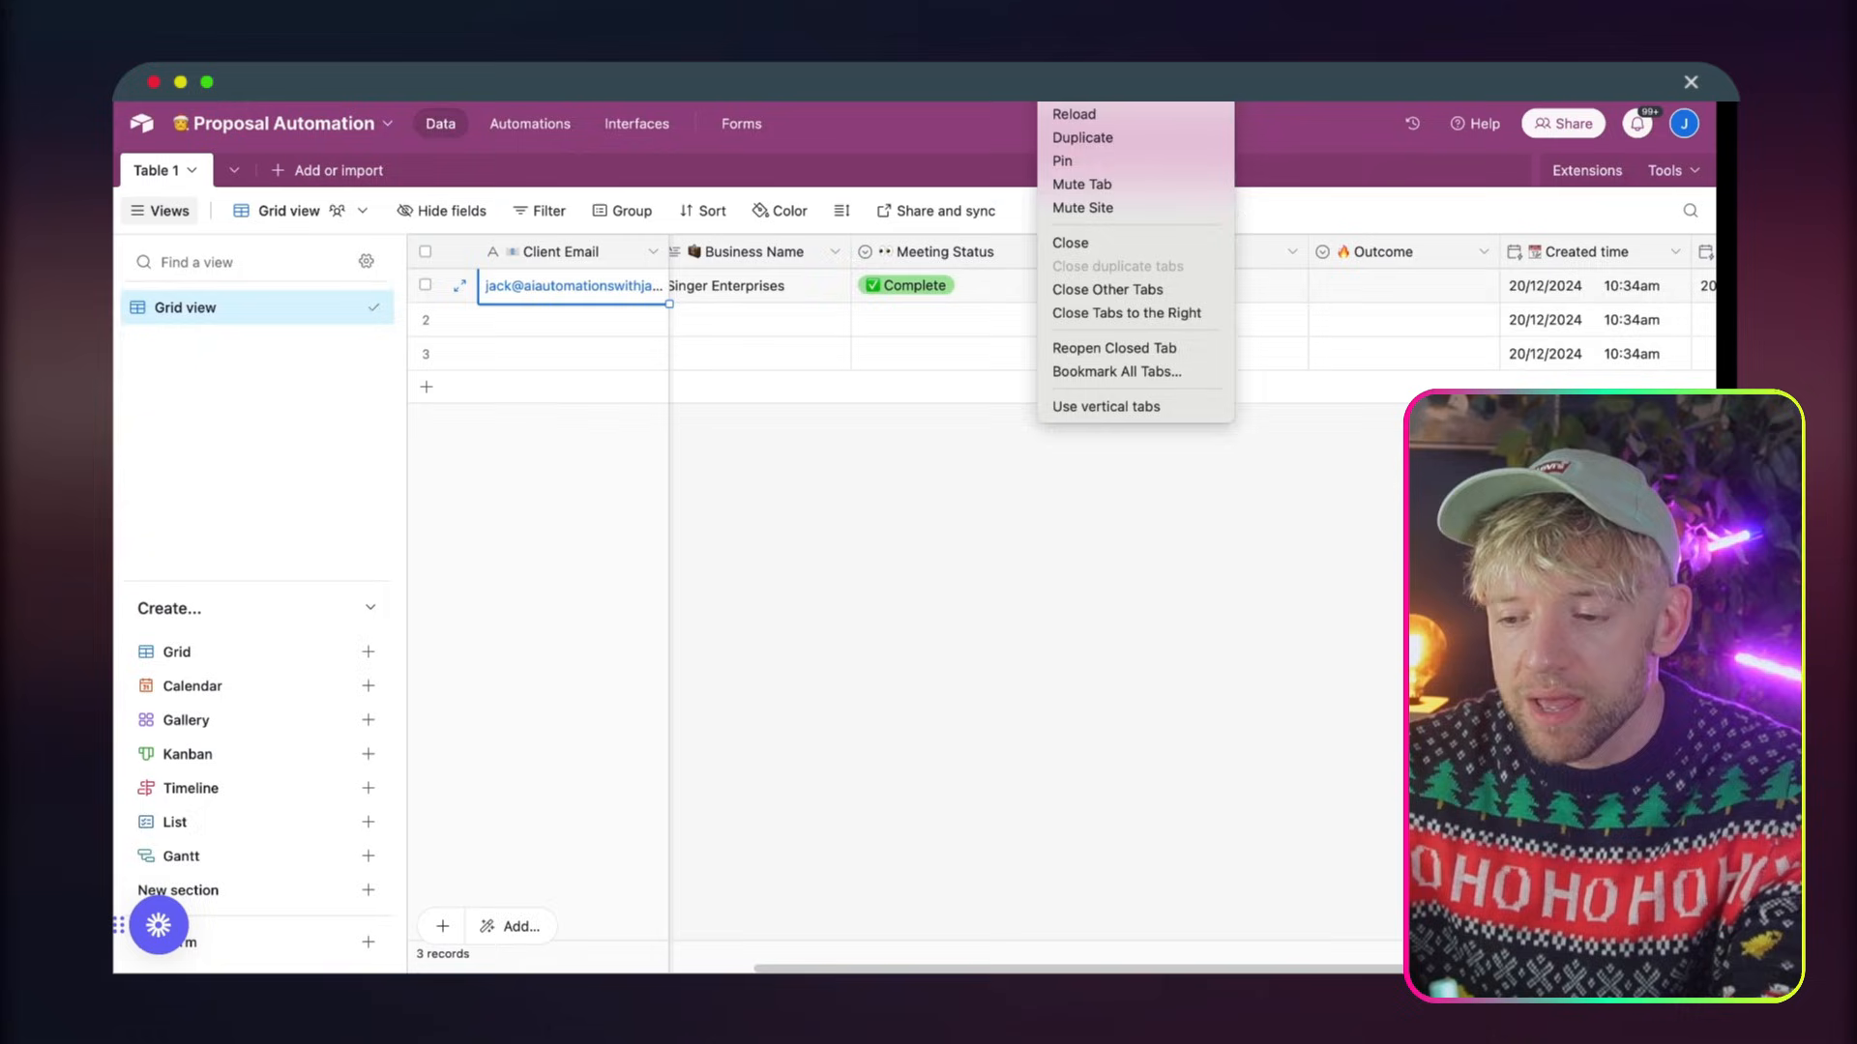
left_click(1072, 139)
type("air")
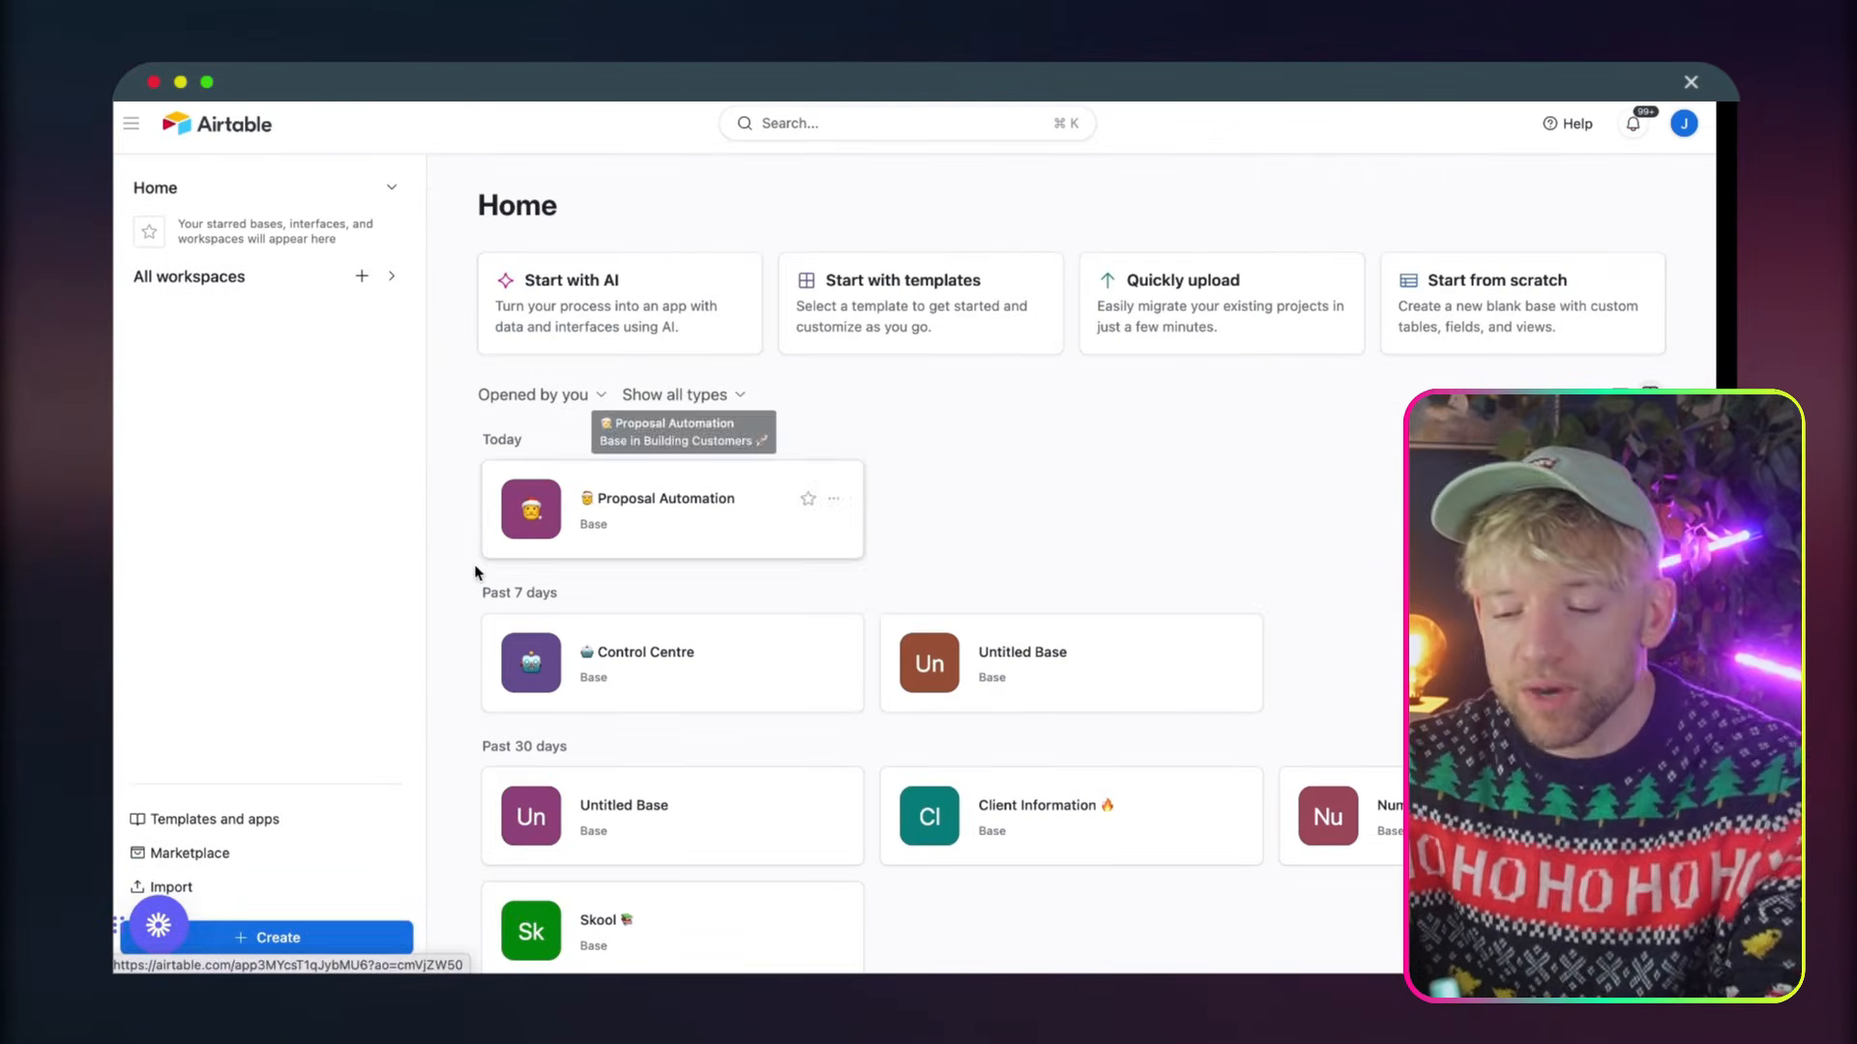
Create a new Airtable base from scratch and give it a name beginning with B2G S
left_click(329, 938)
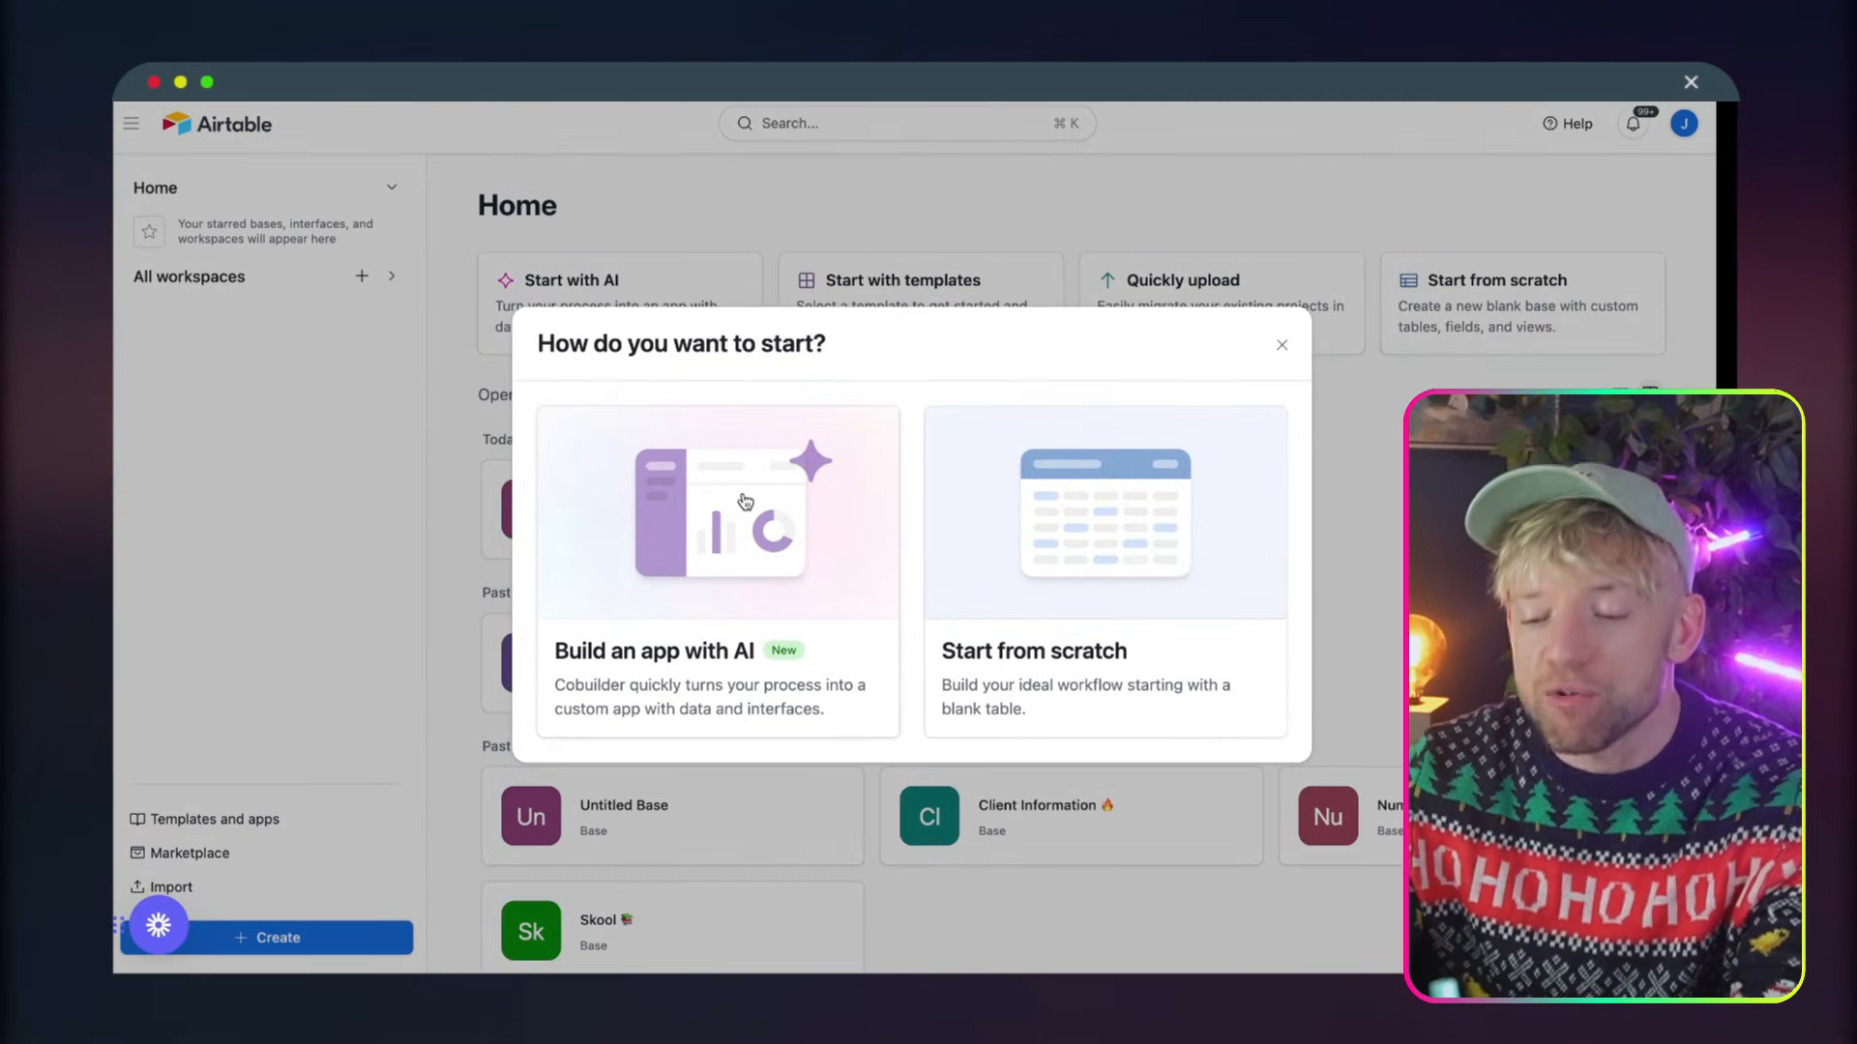
left_click(1041, 511)
left_click(211, 124)
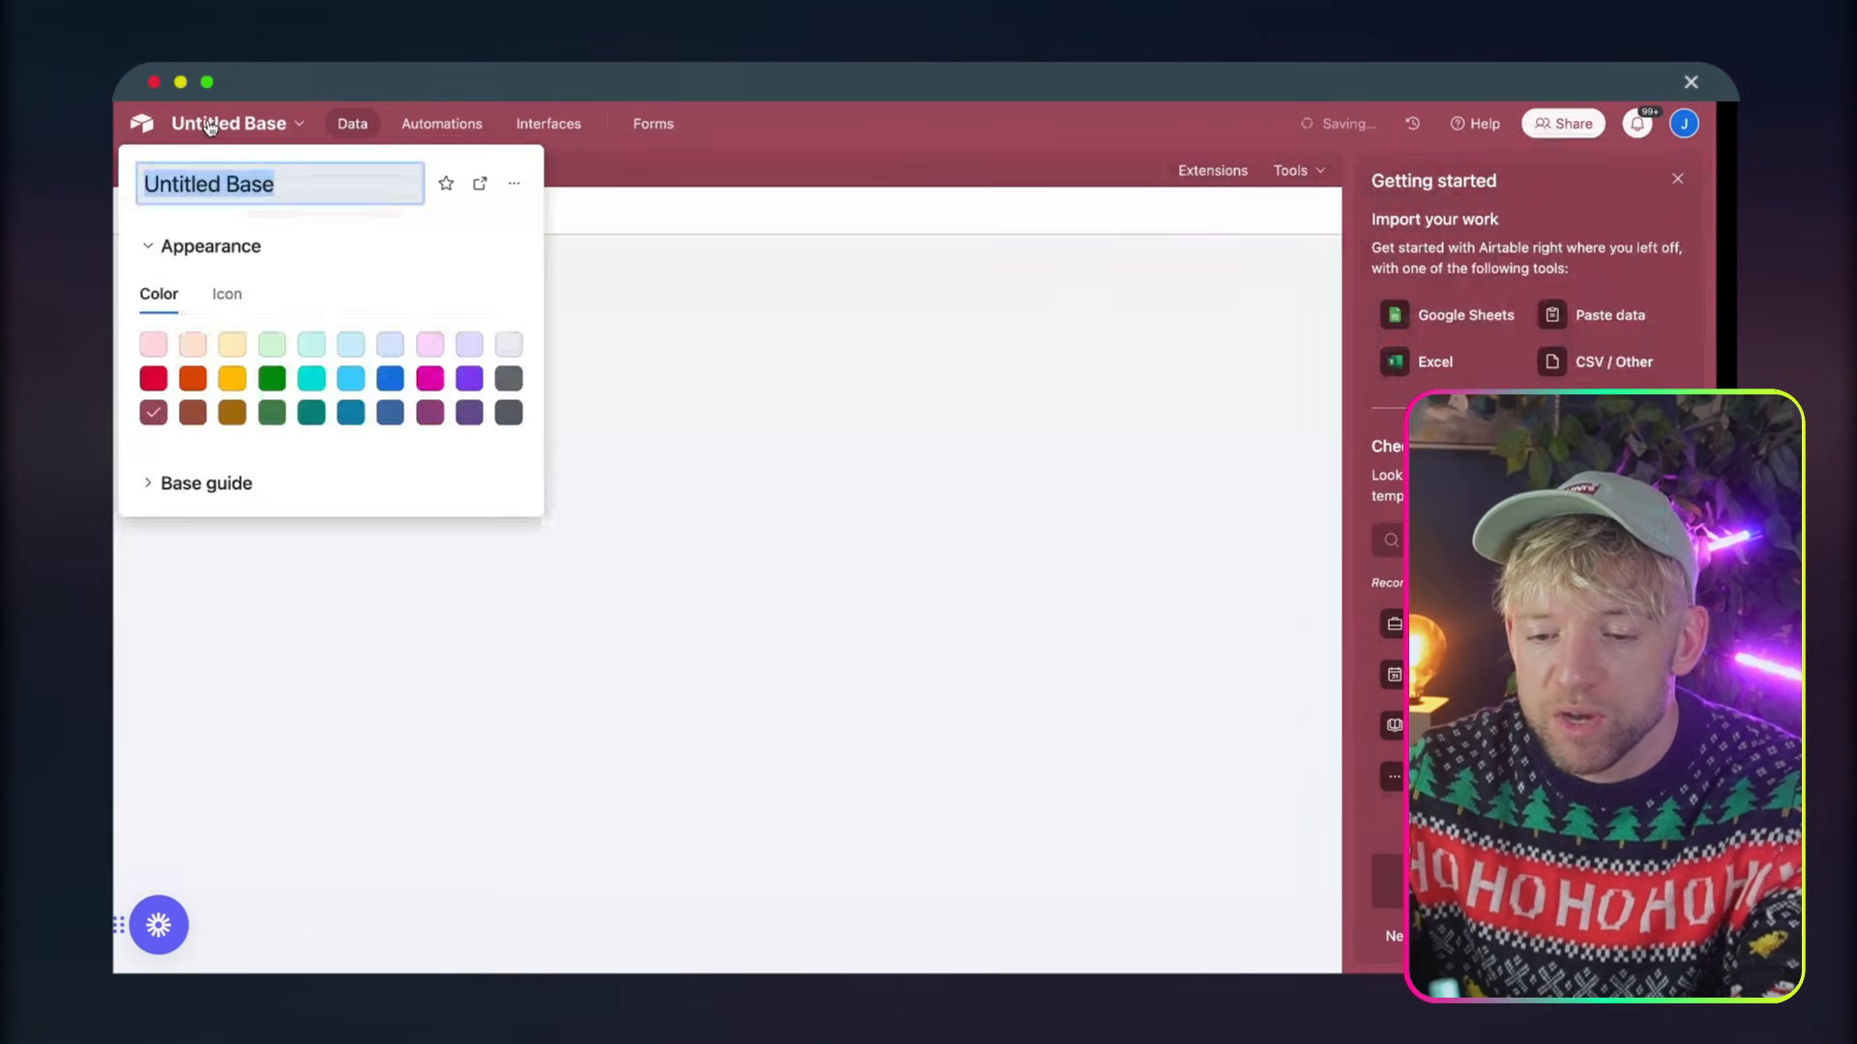
type("B2G Santa")
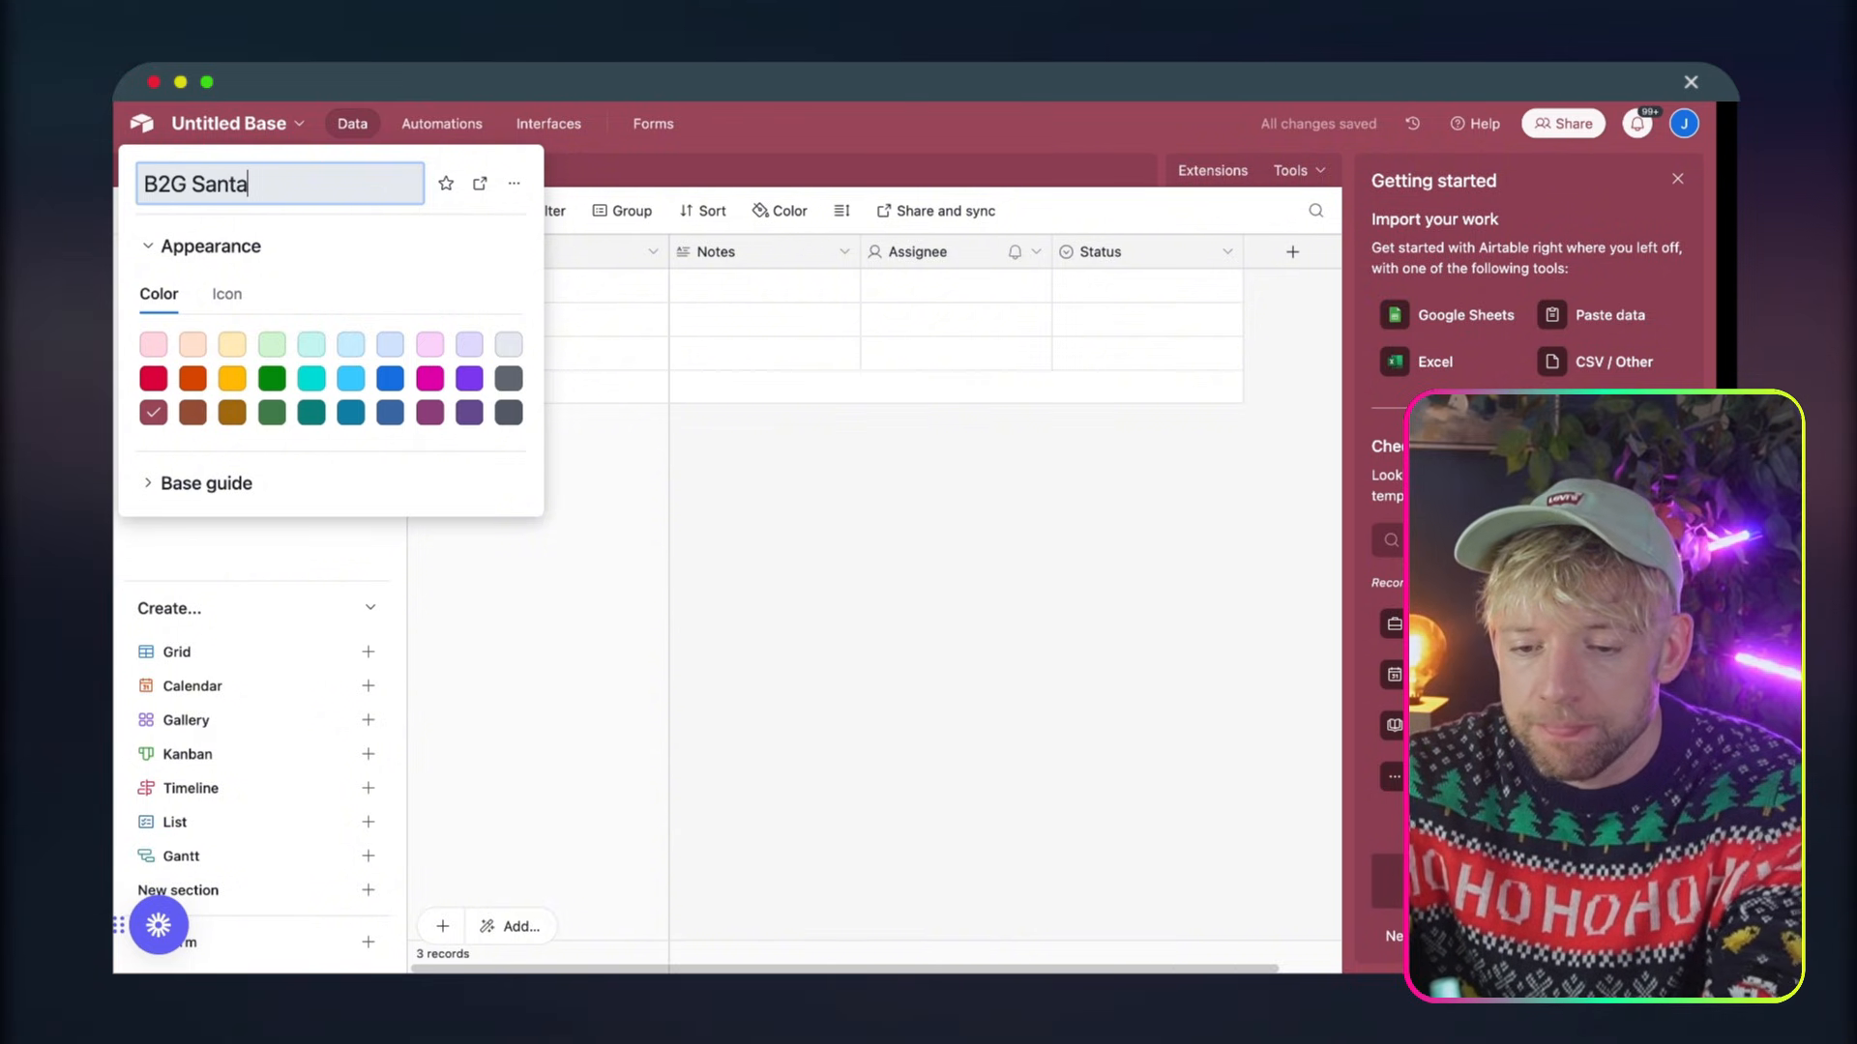
key("Return")
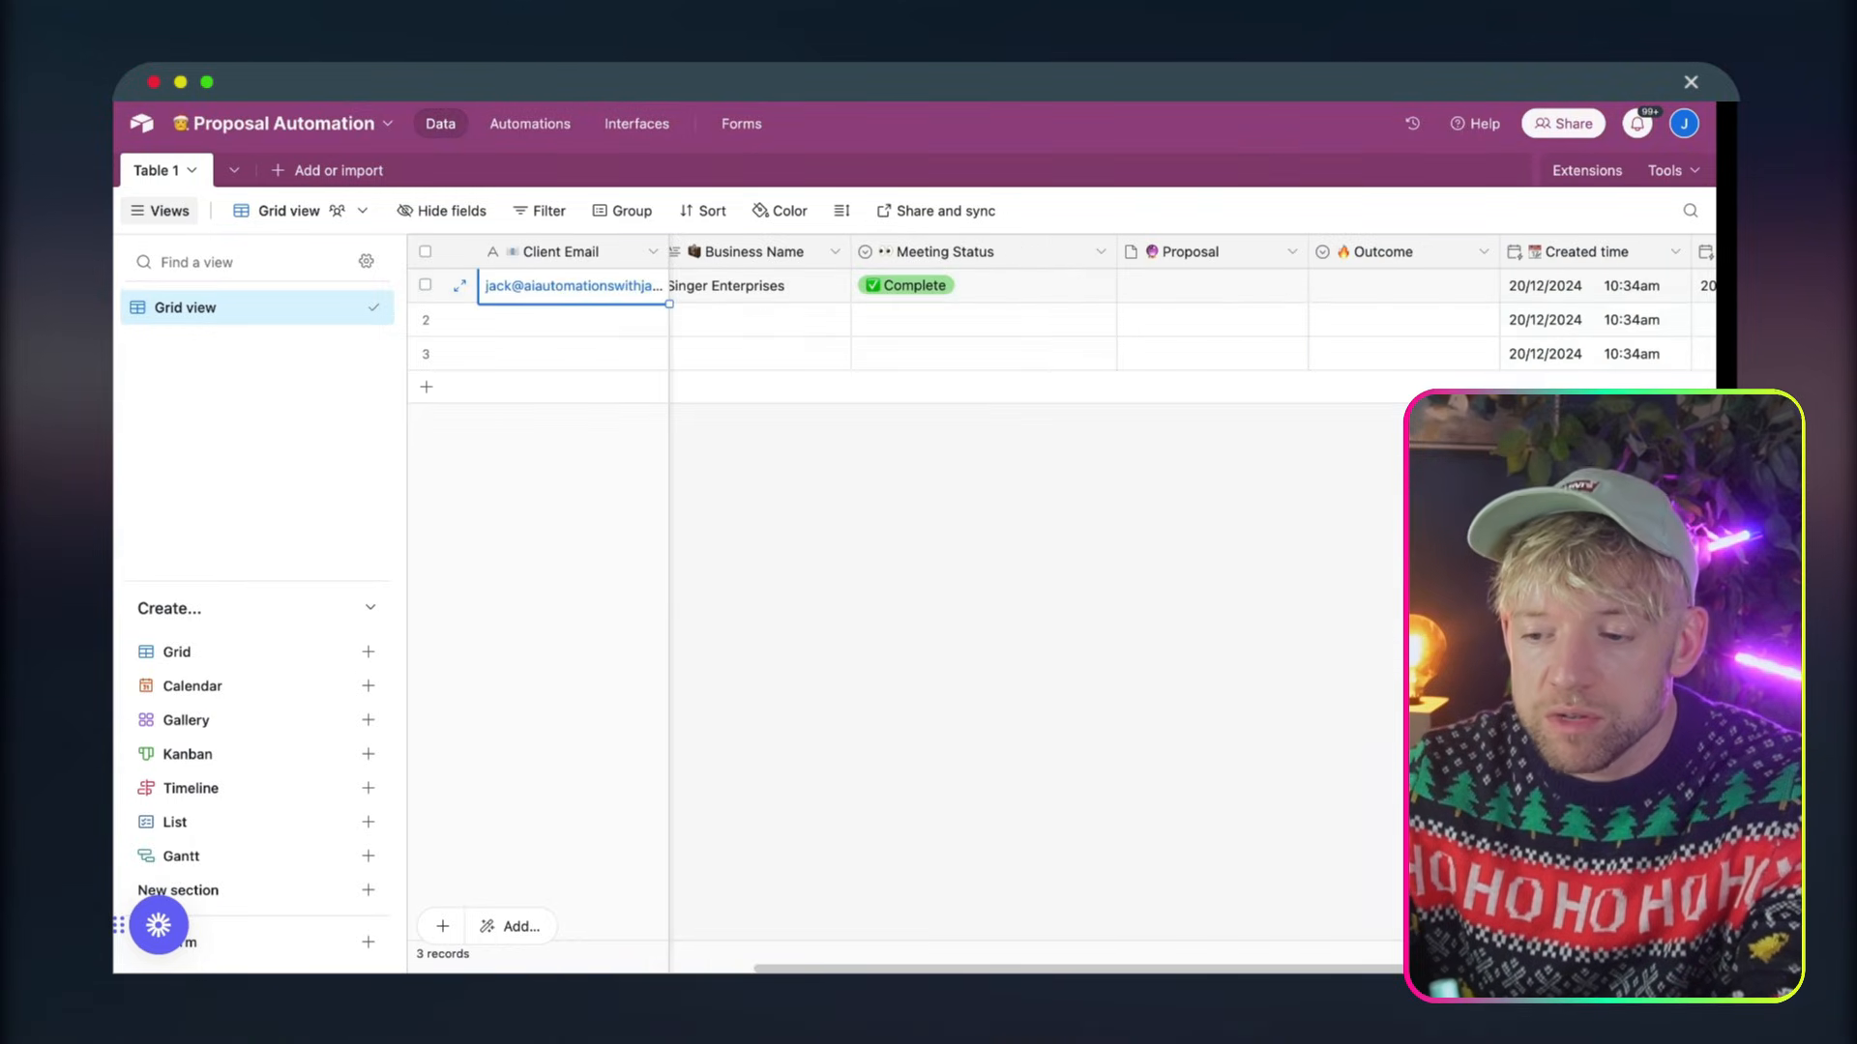
Return to the Proposal Automation base and check the Client Email field's name and type settings without changing them
left_click(561, 254)
double_click(561, 254)
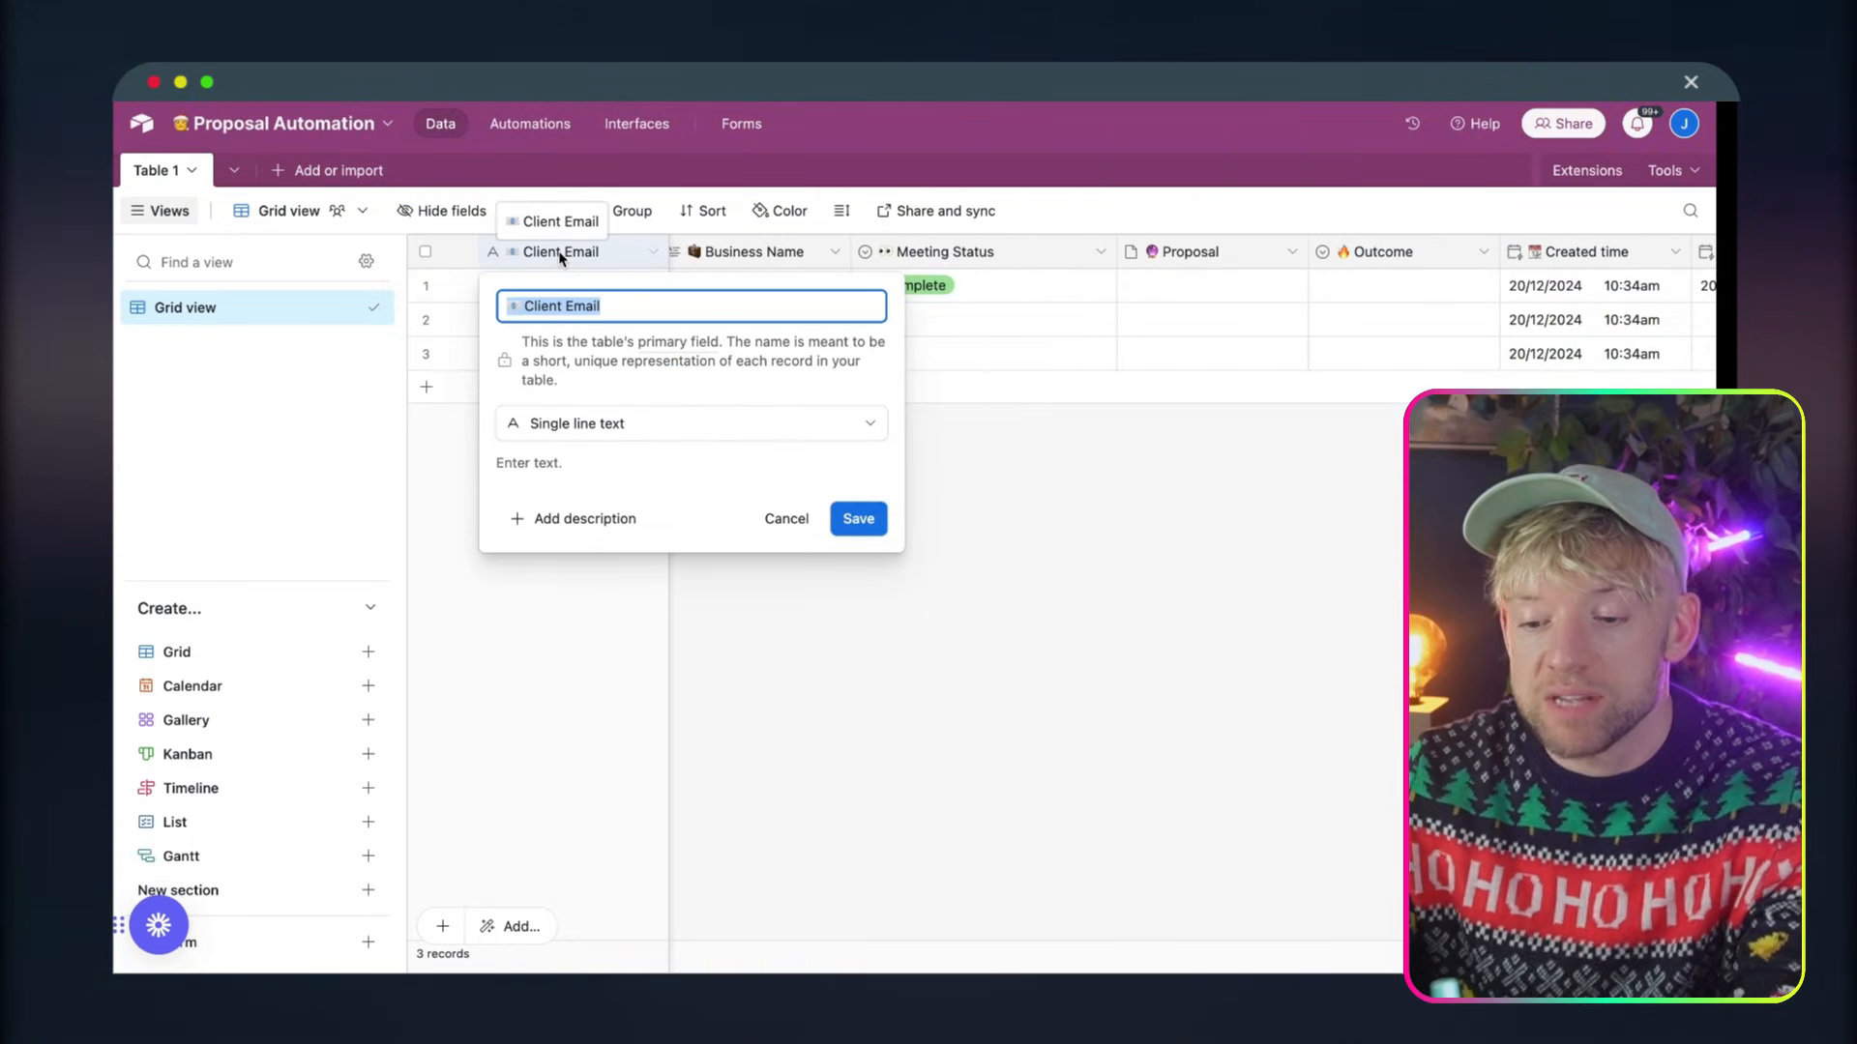
left_click(984, 518)
scroll(755, 271, "left", 10)
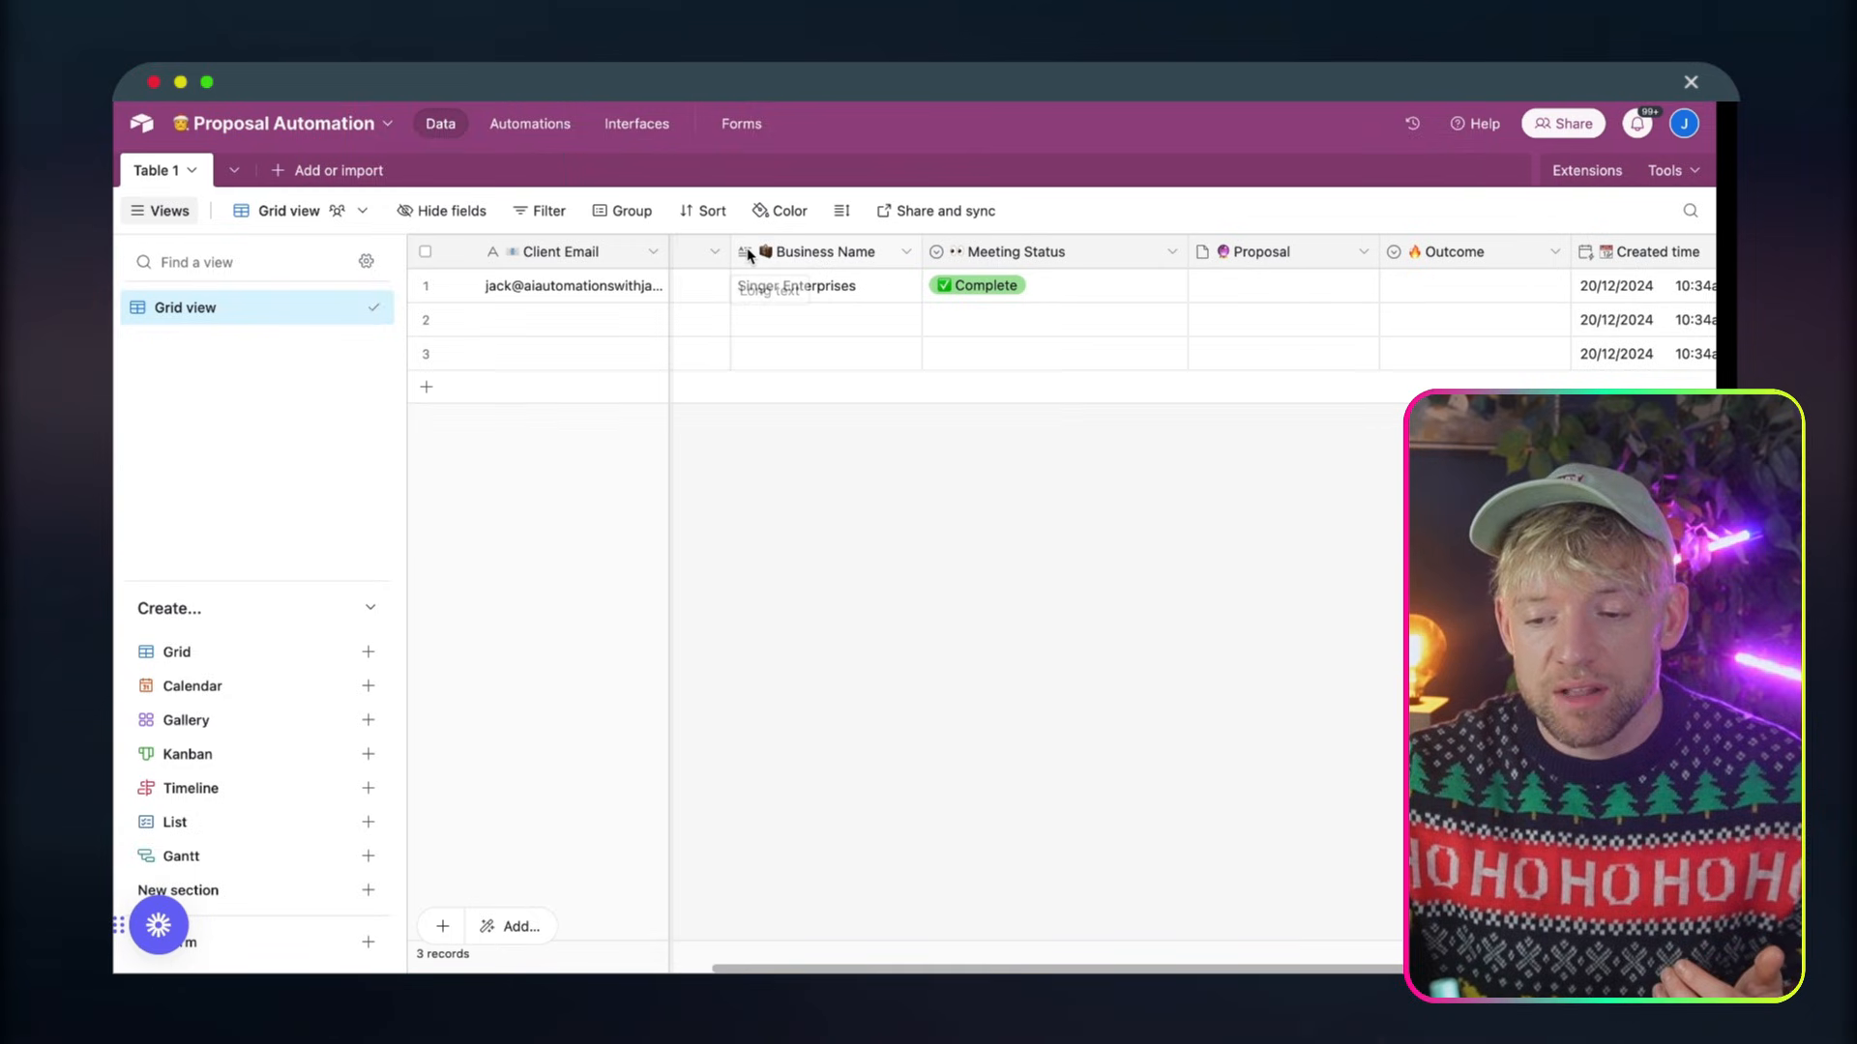
Insert a field named vbnm,fsd directly after the First Name field
left_click(776, 258)
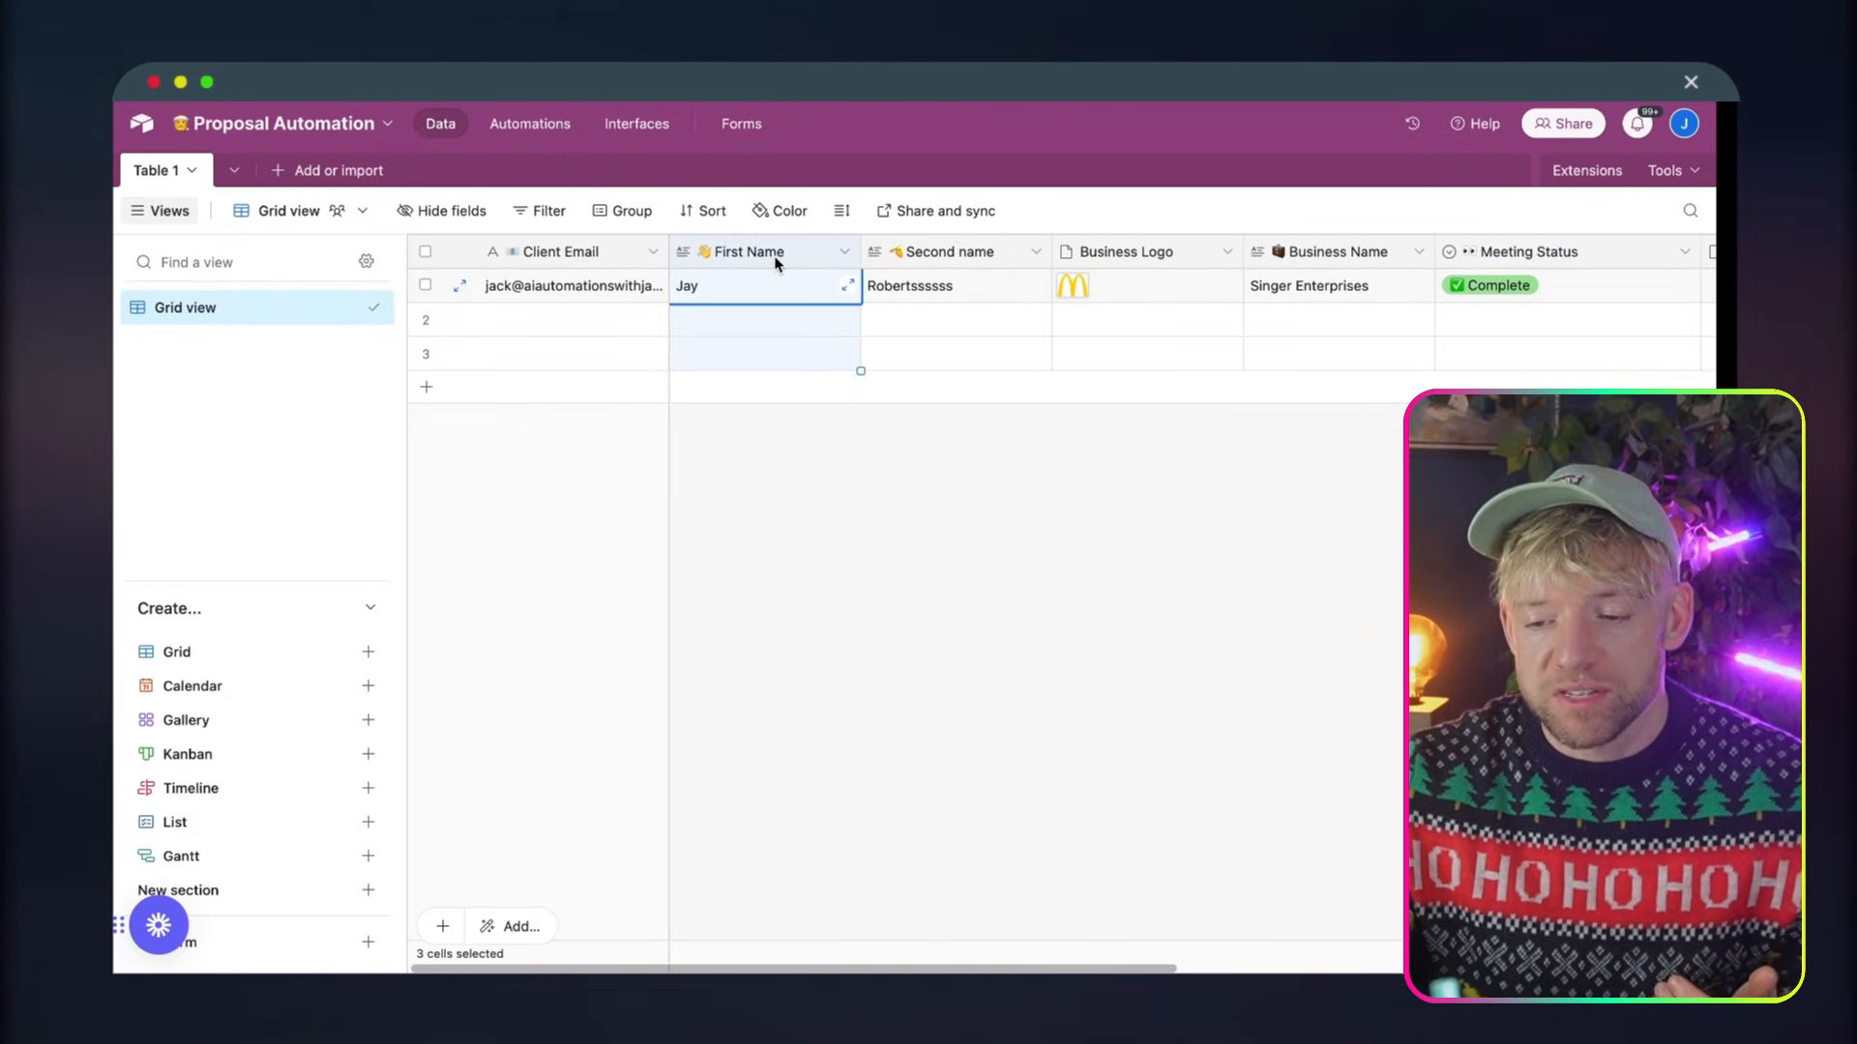
right_click(777, 257)
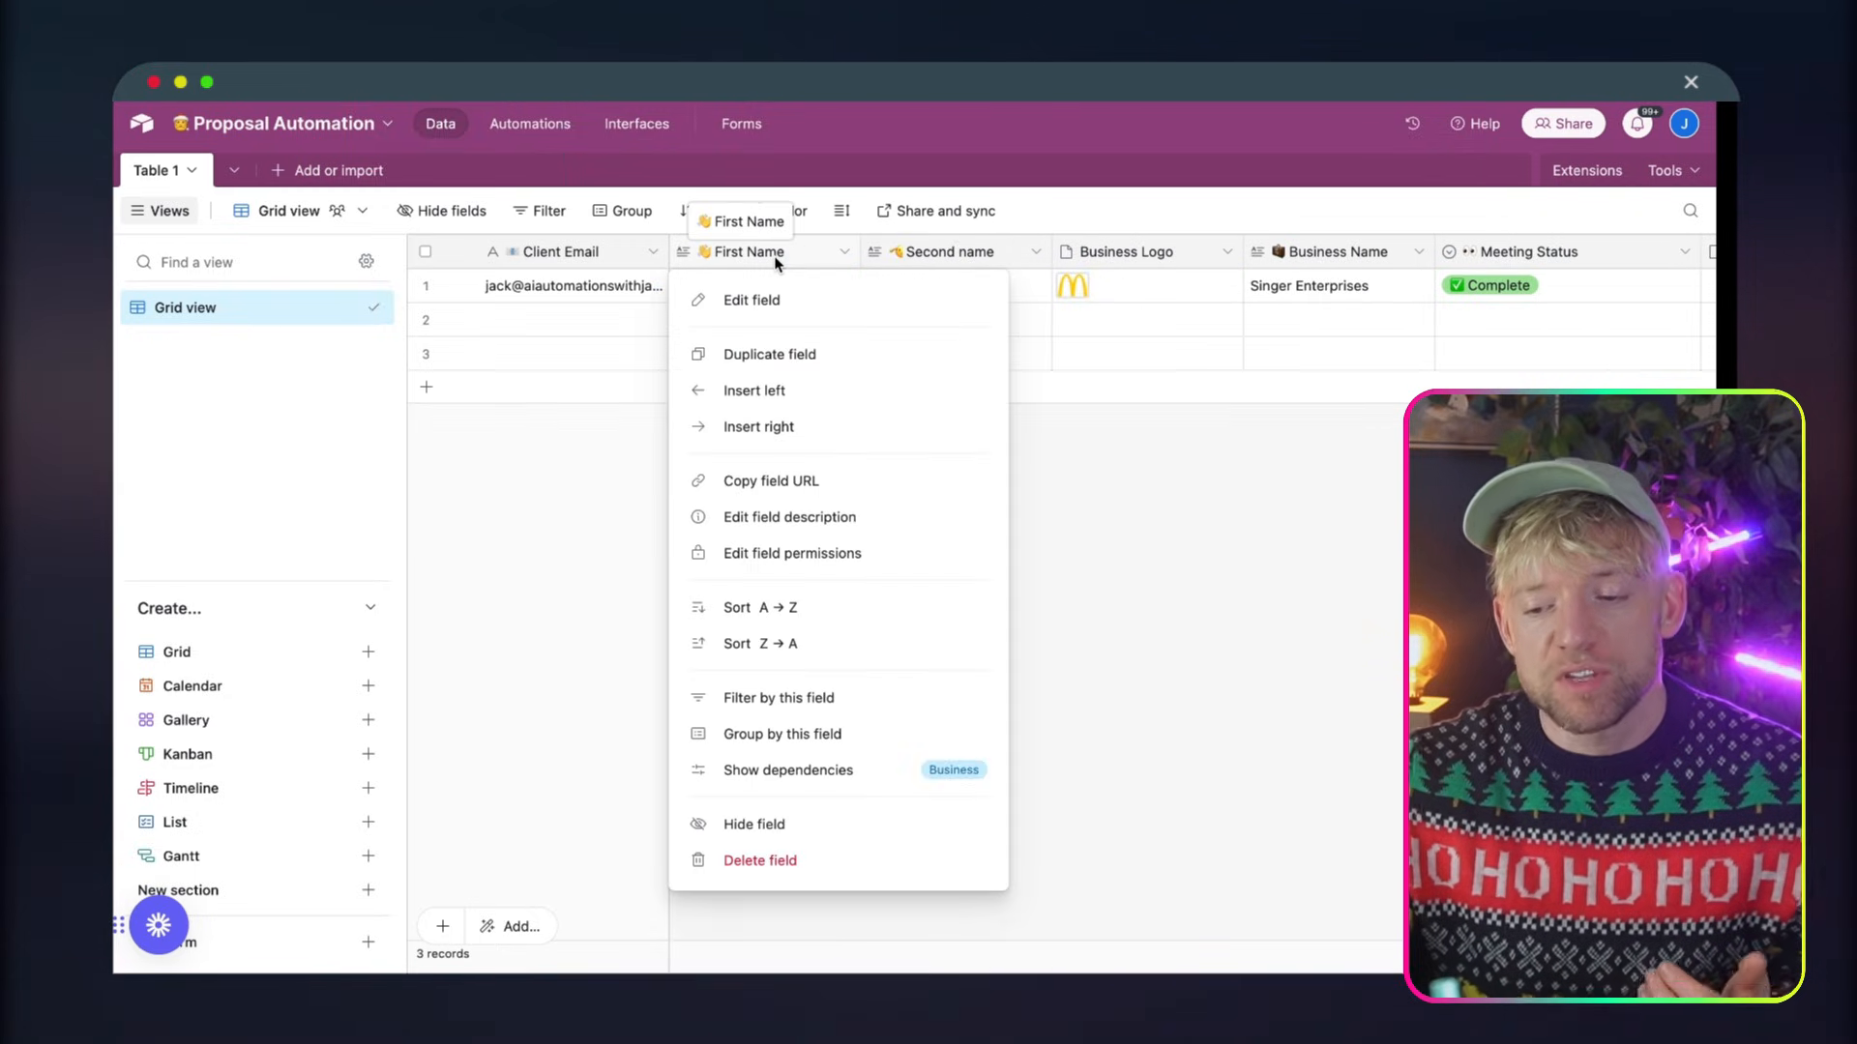
left_click(802, 427)
type("vbnm,fsd")
key("Return")
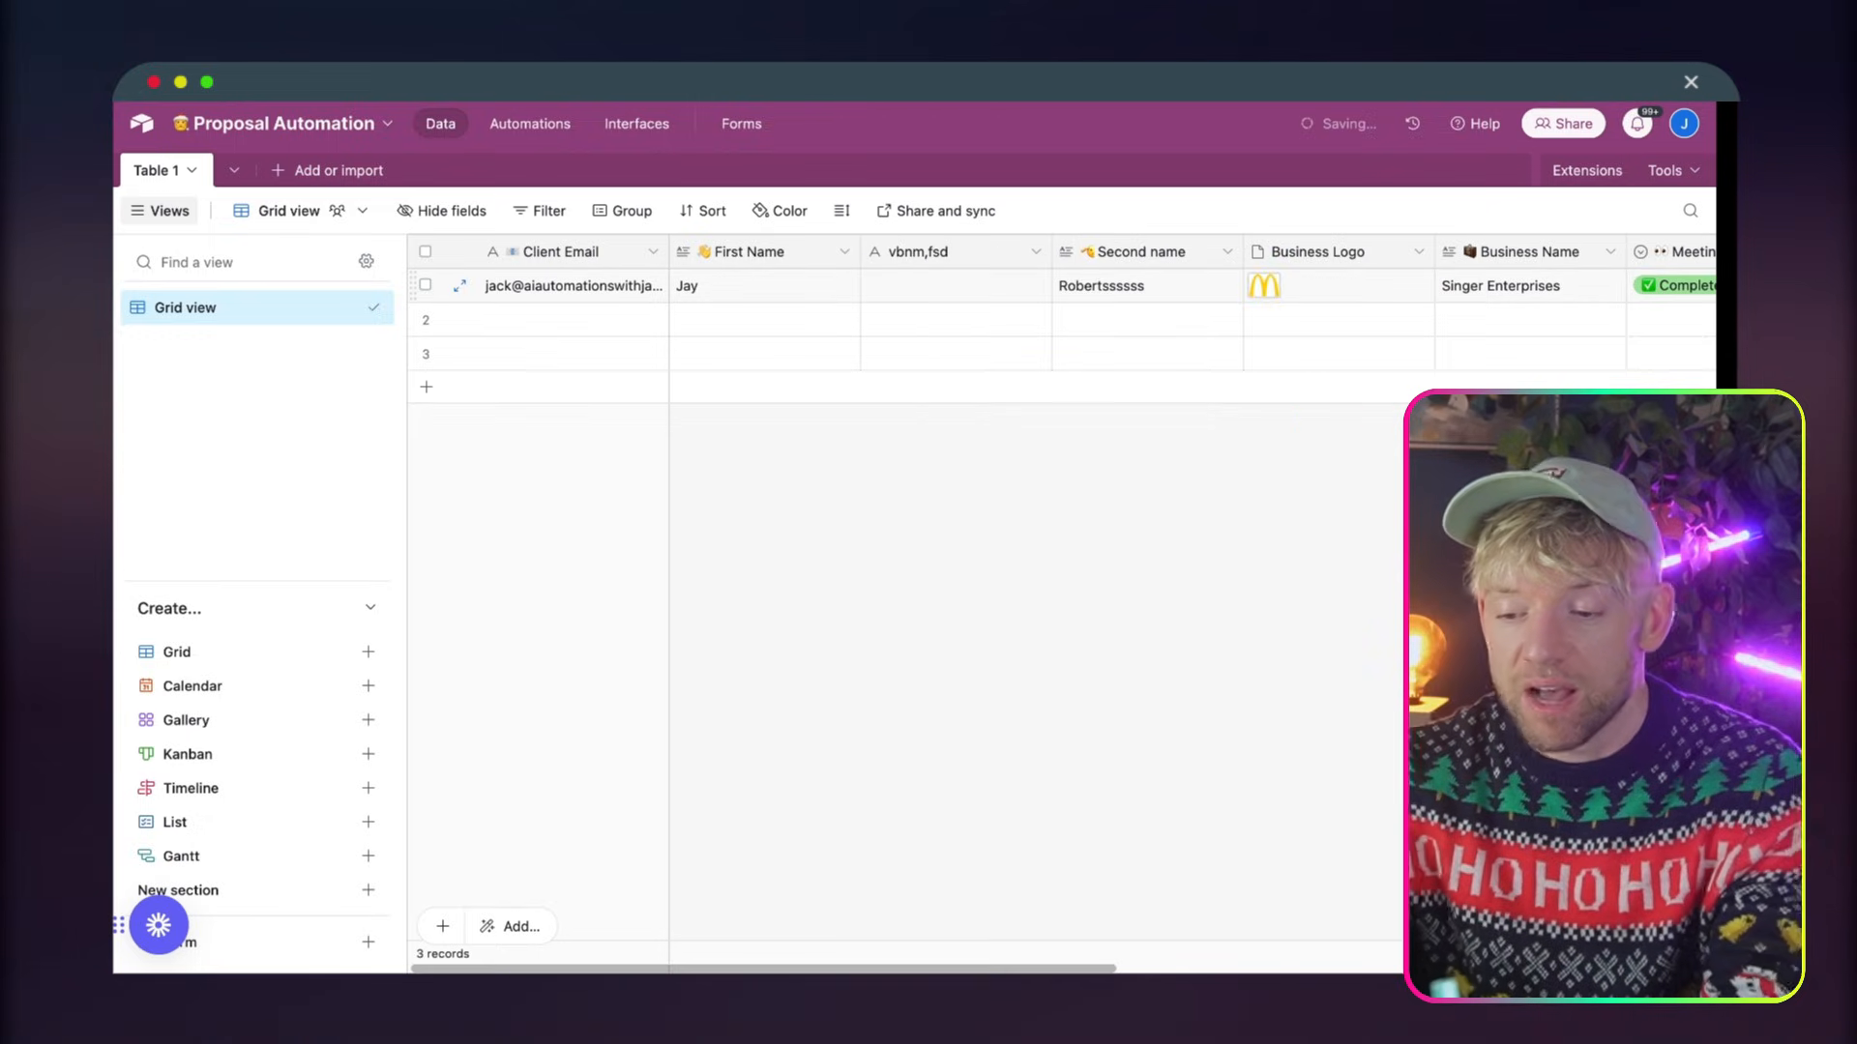
Delete the vbnm,fsd field from the Proposal Automation table
right_click(944, 250)
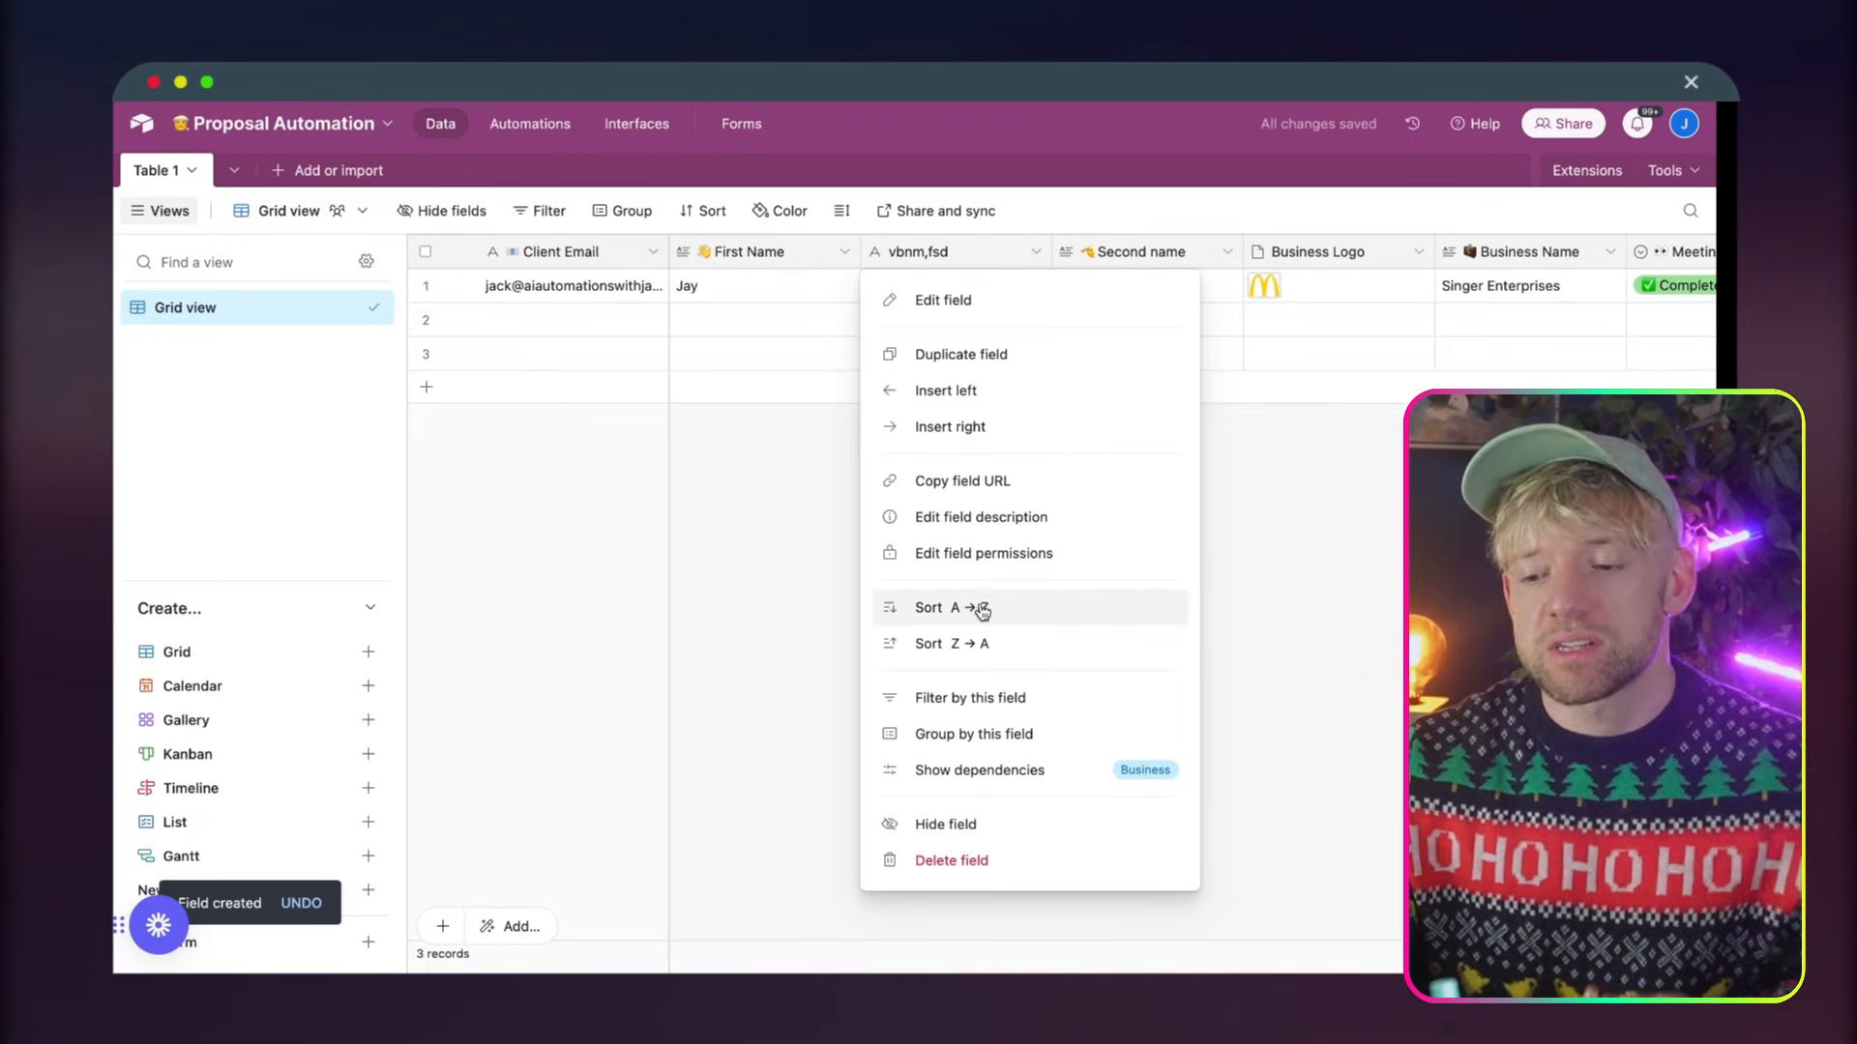
left_click(996, 861)
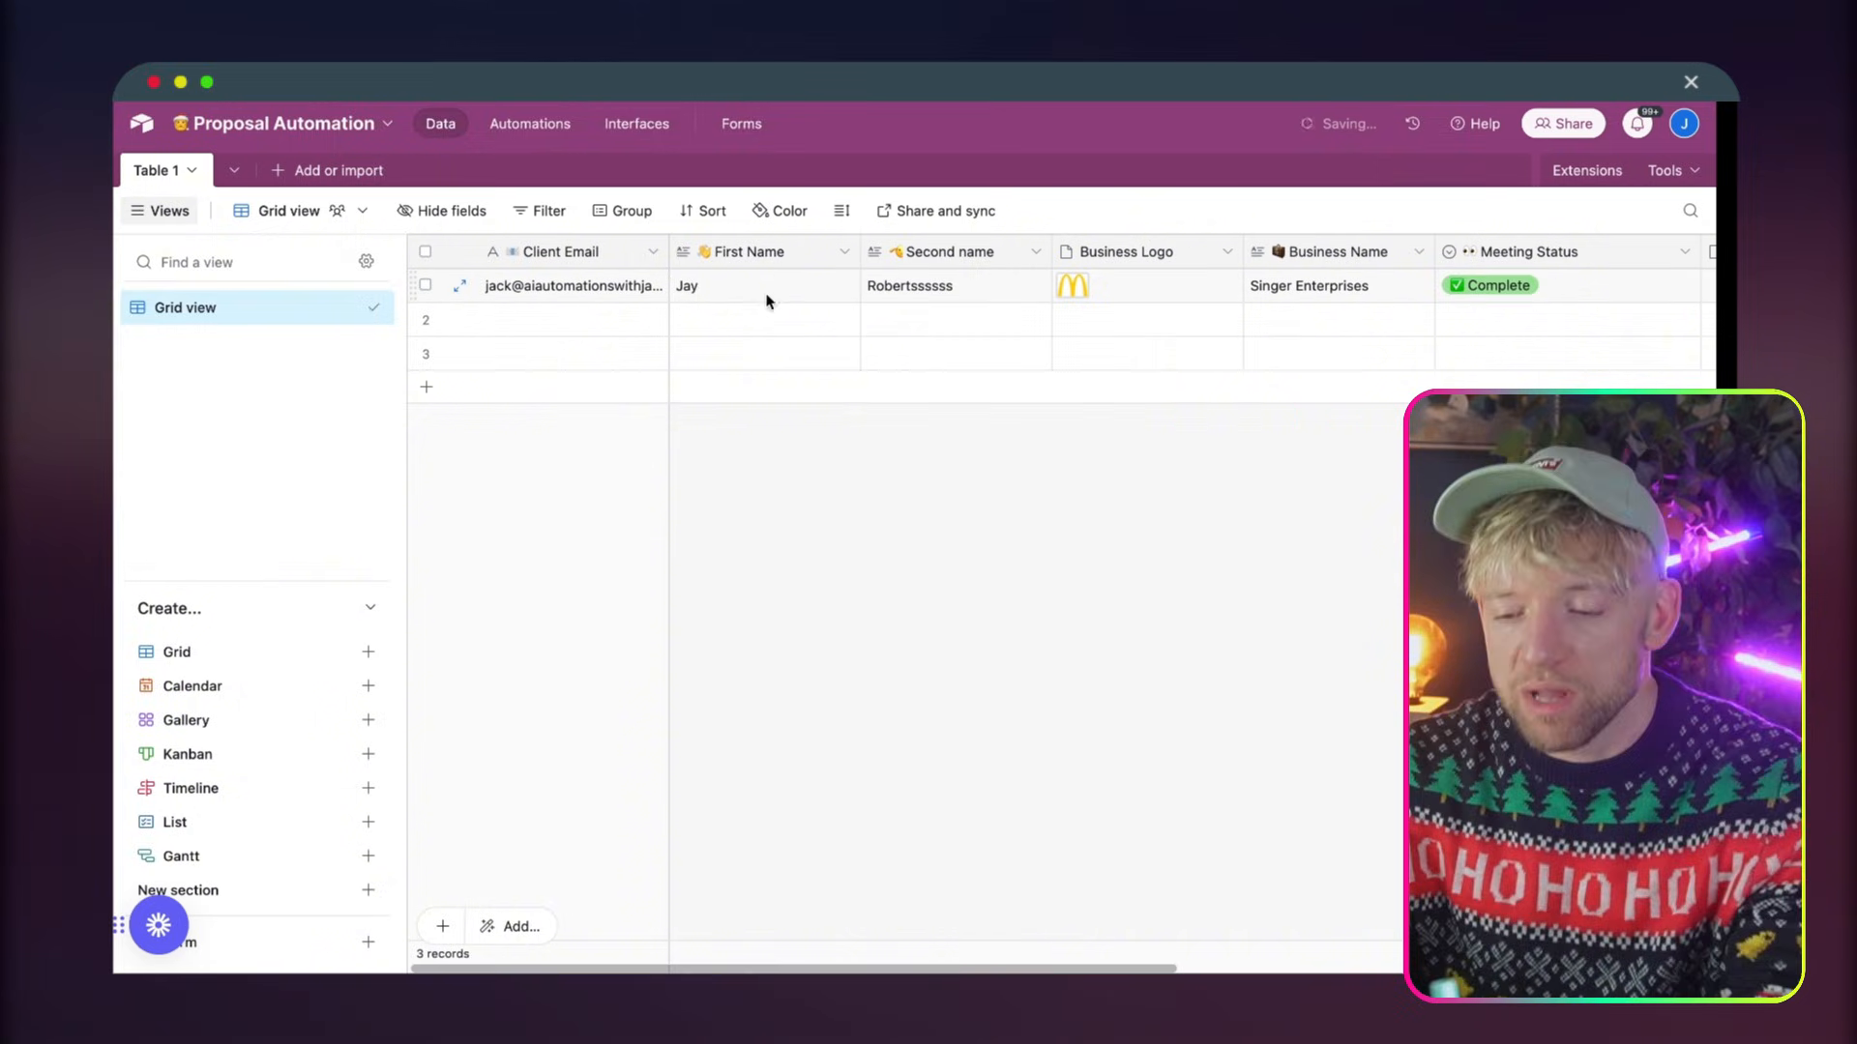
Go through the name and business fields and check the Meeting Status field's type and select options without changing them
left_click(758, 251)
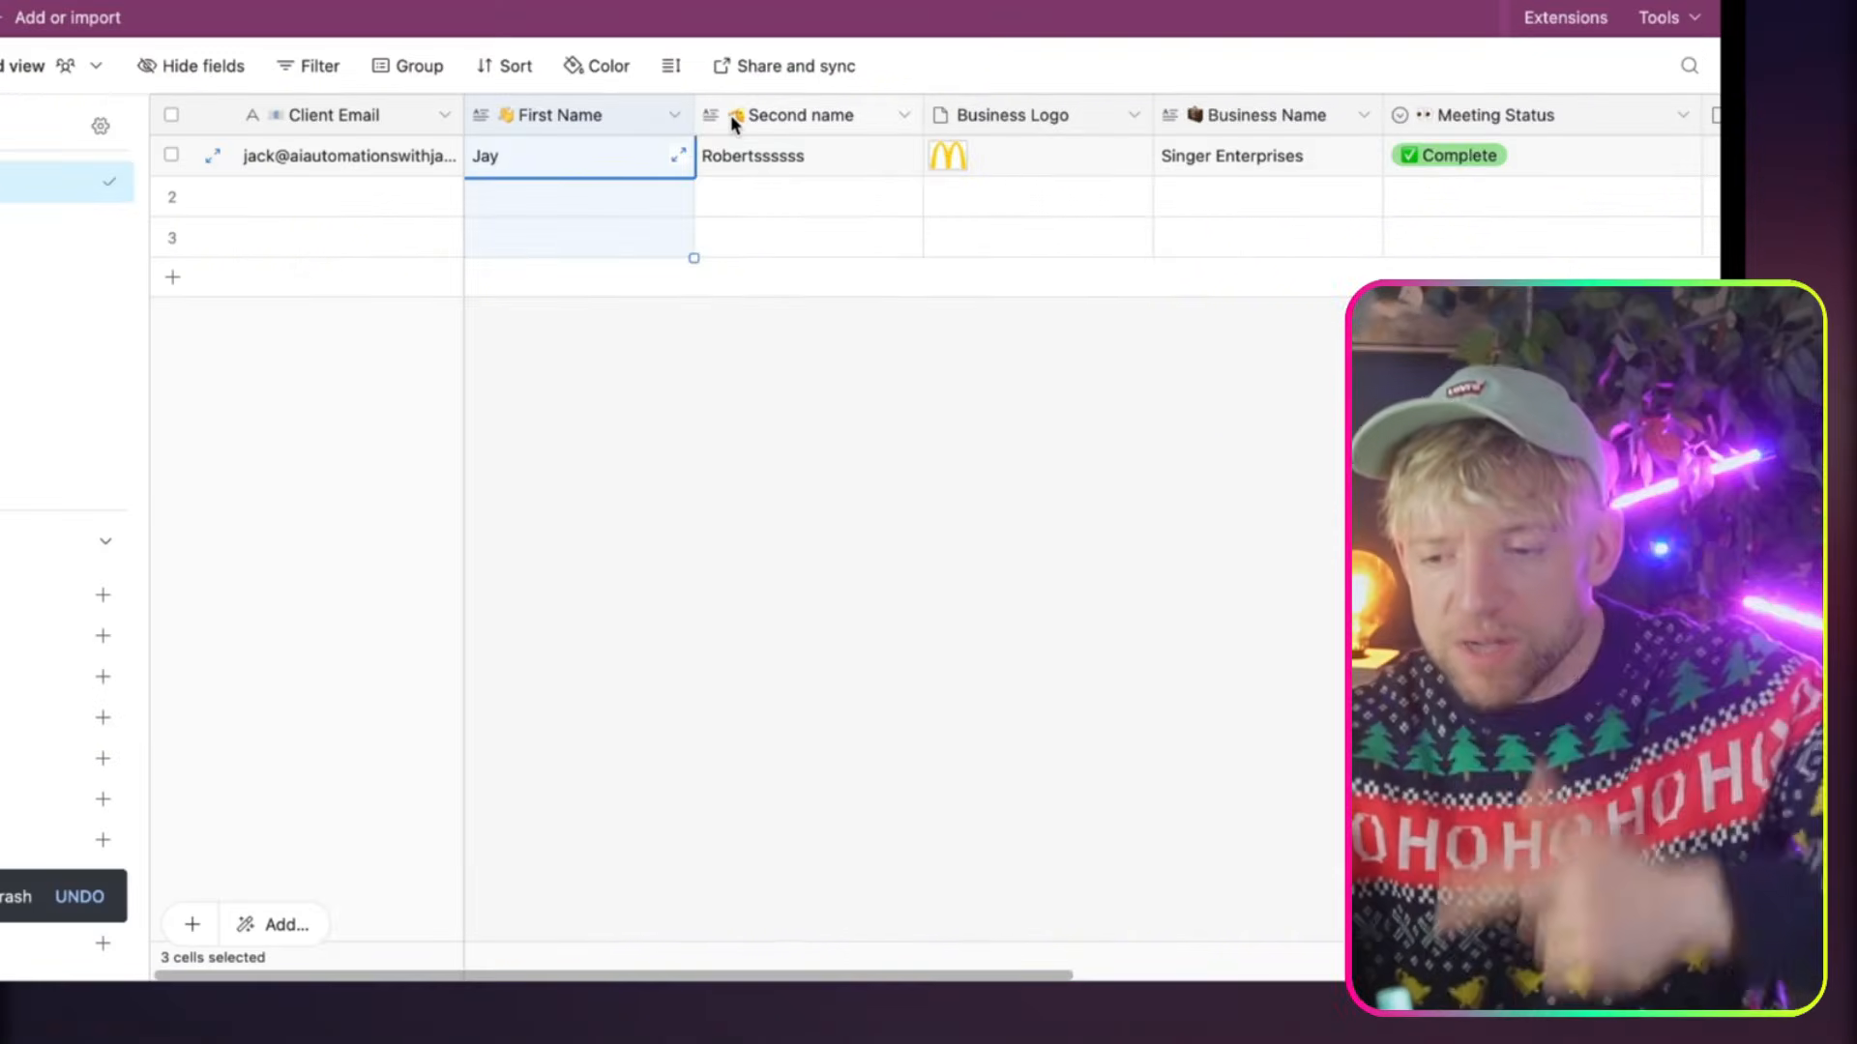
left_click(729, 114)
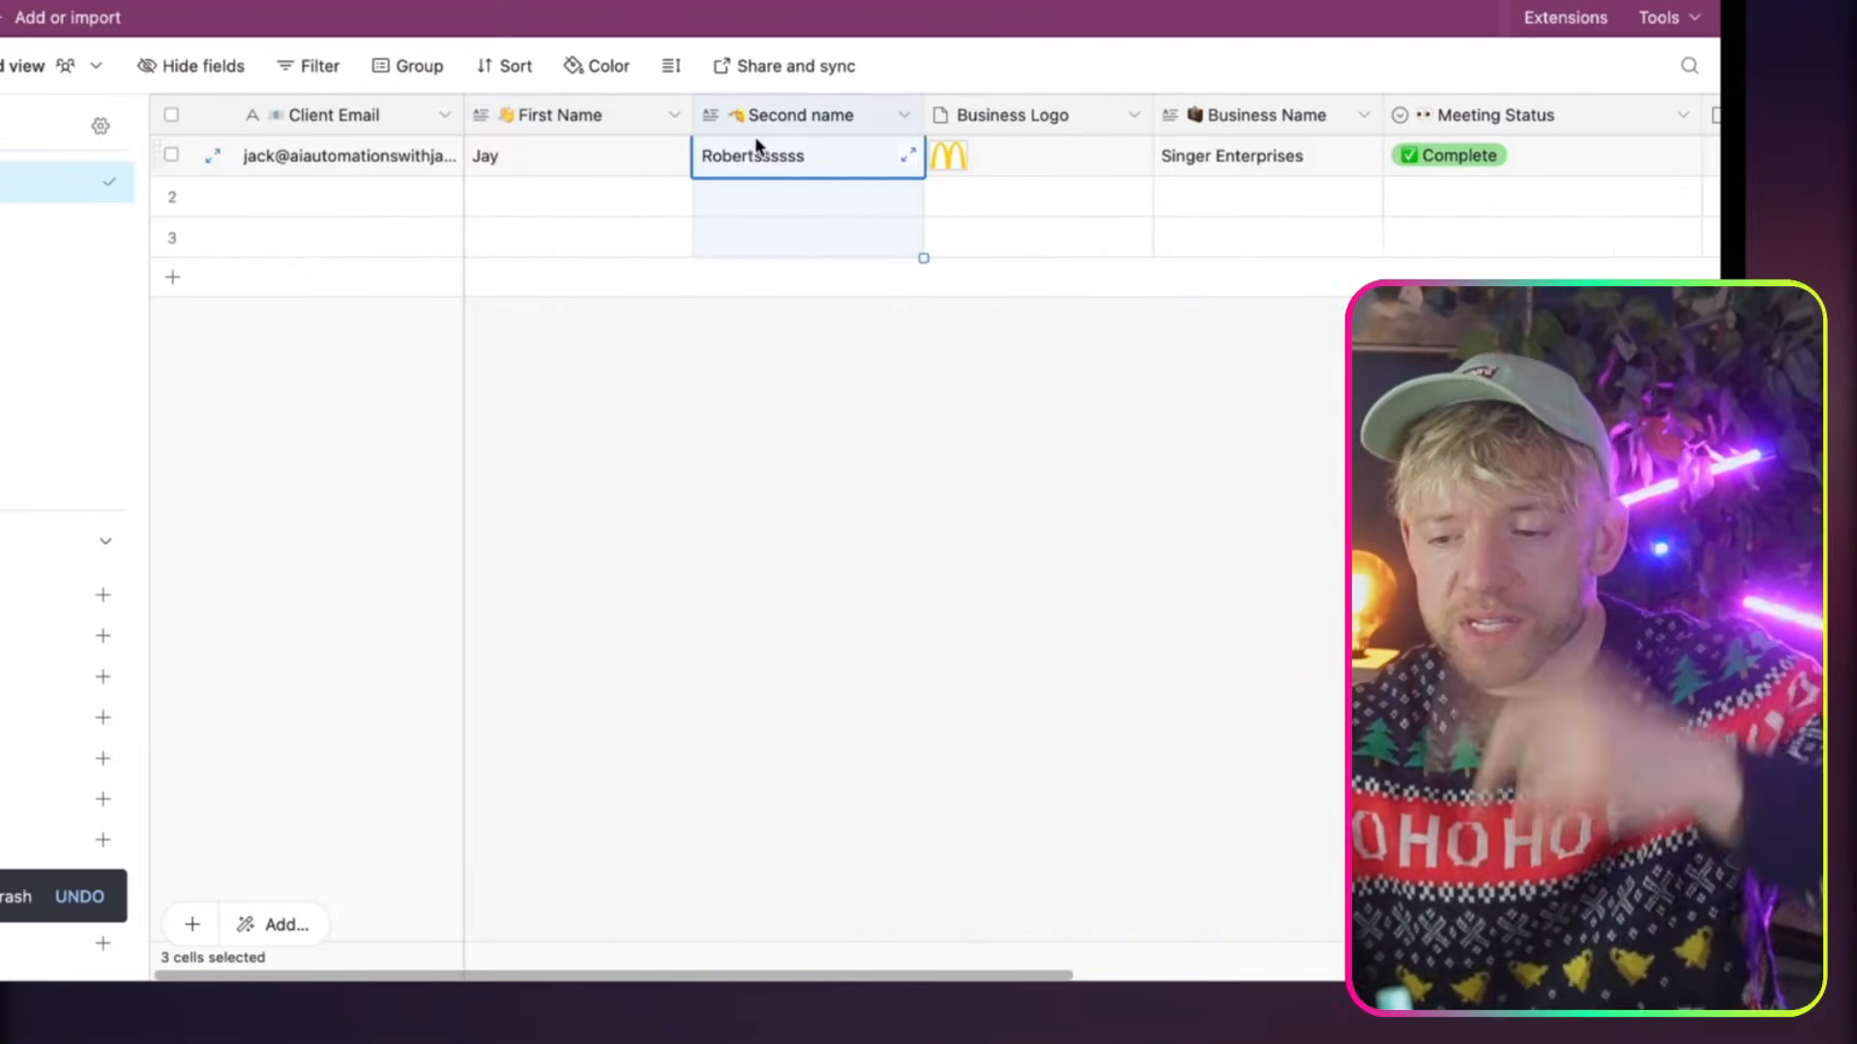
scroll(755, 136, "right", 5)
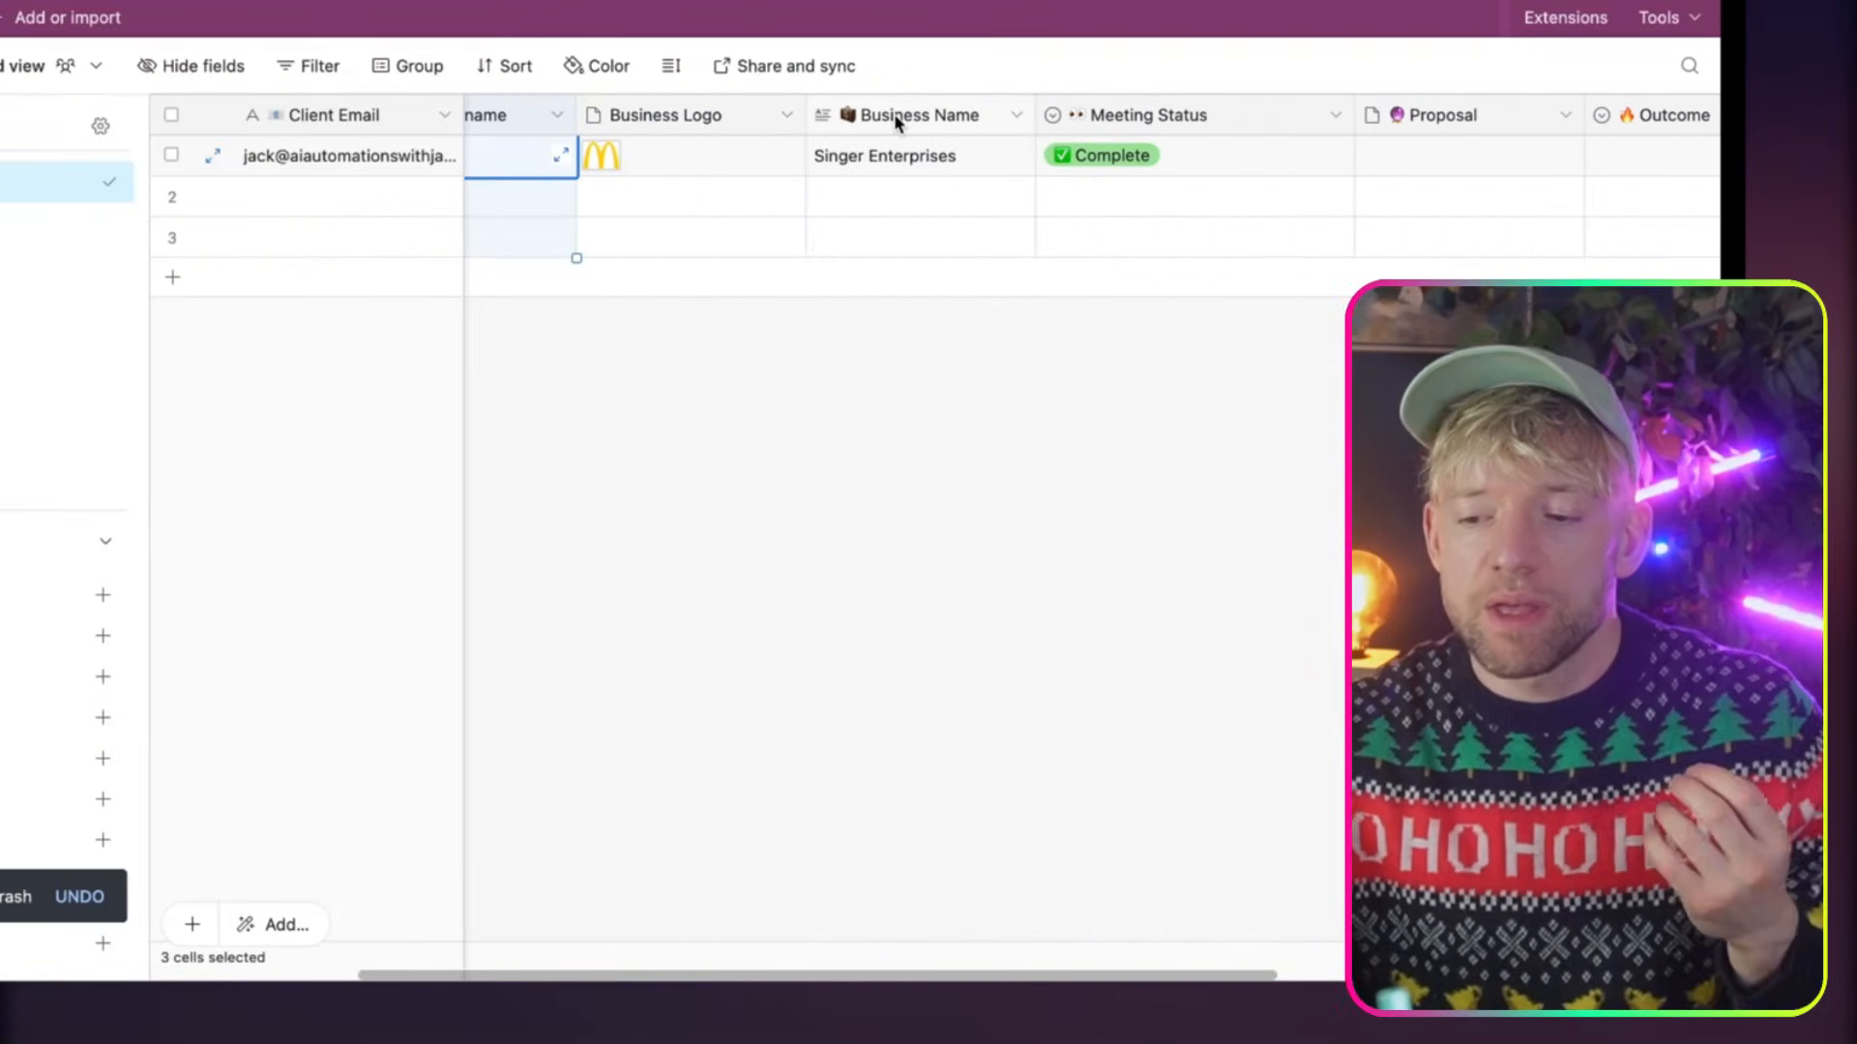
scroll(893, 113, "right", 5)
left_click(880, 118)
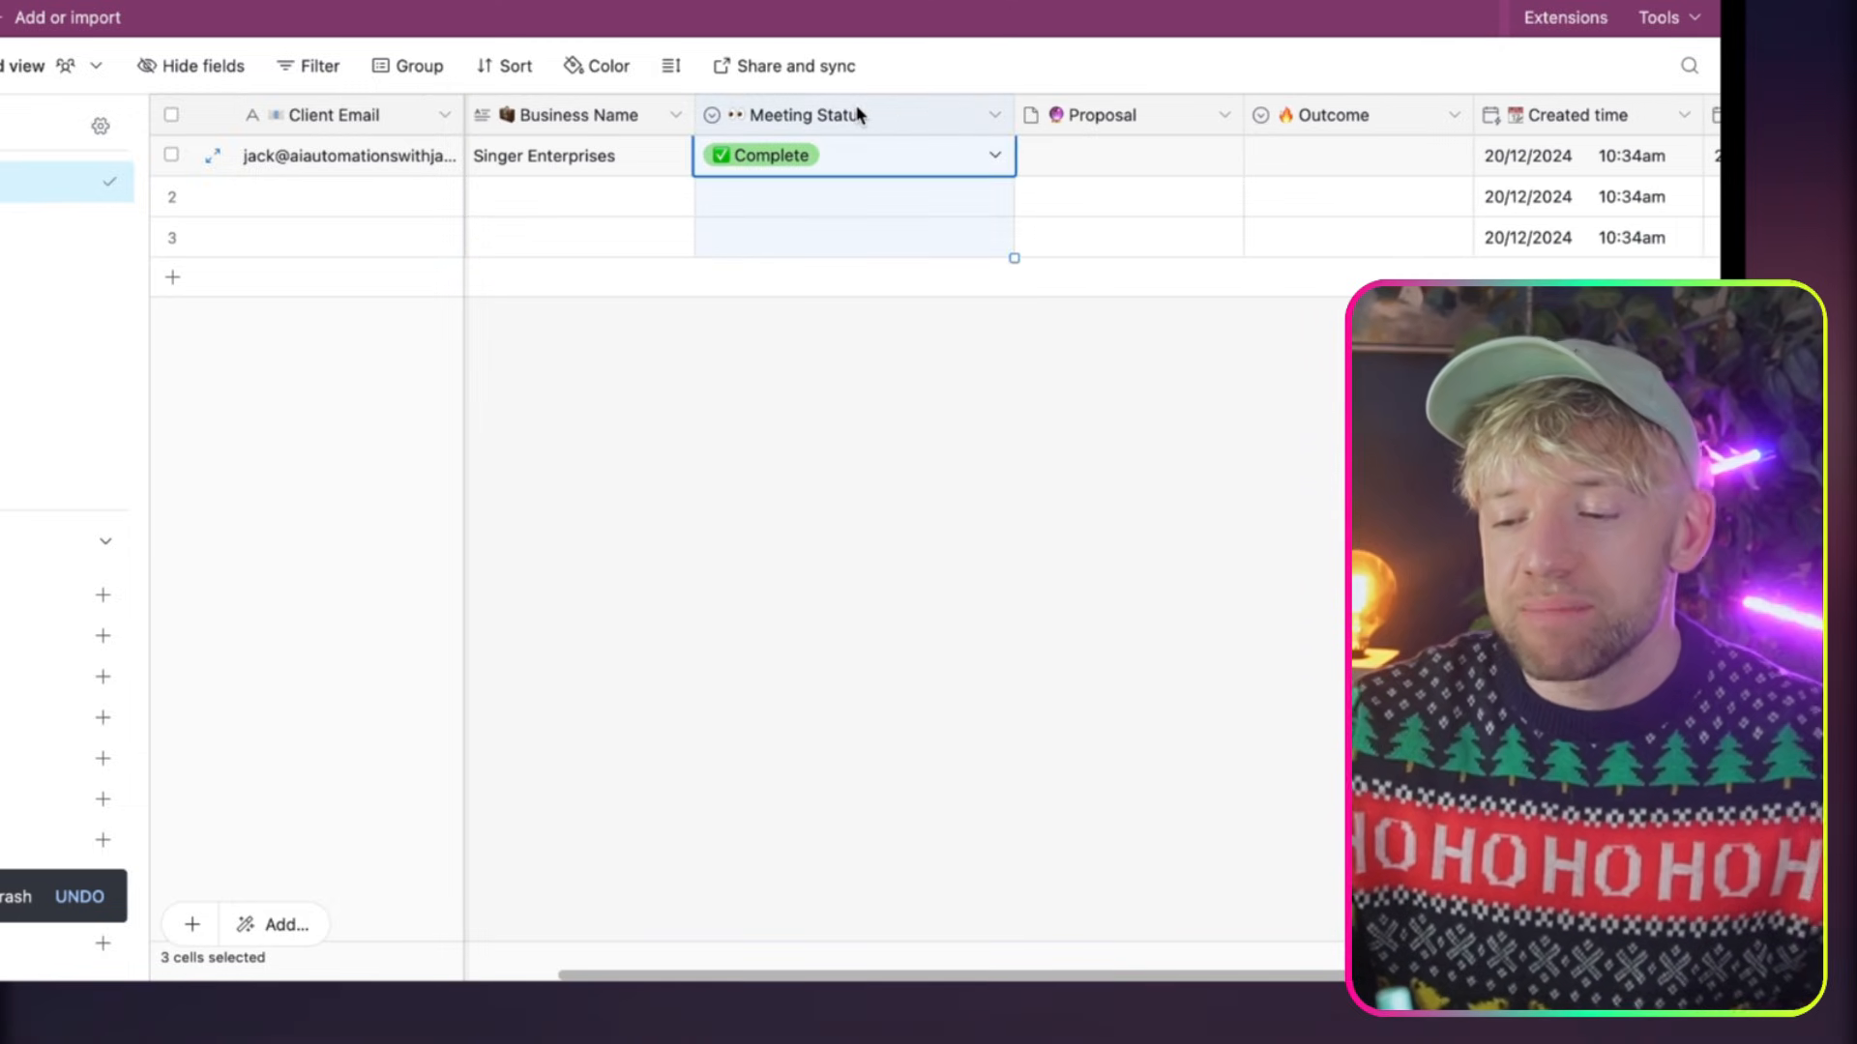
right_click(880, 118)
double_click(900, 120)
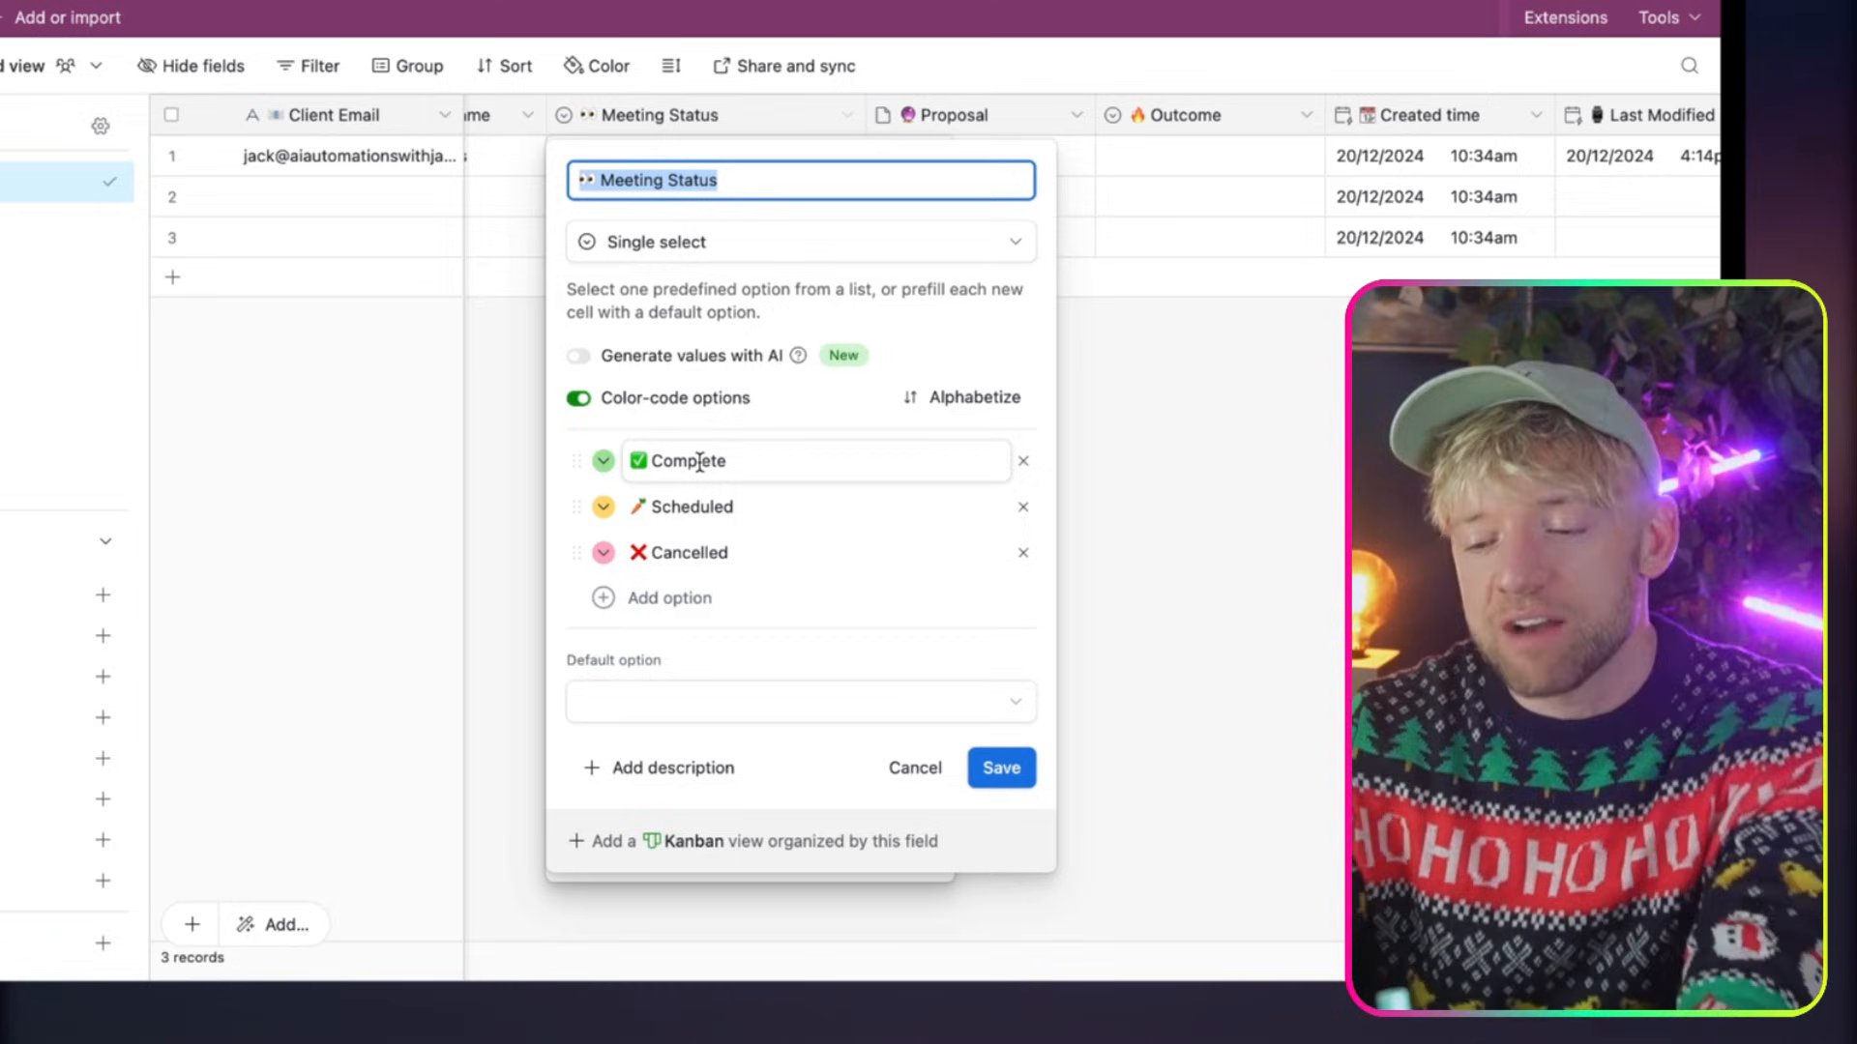
left_click(1114, 505)
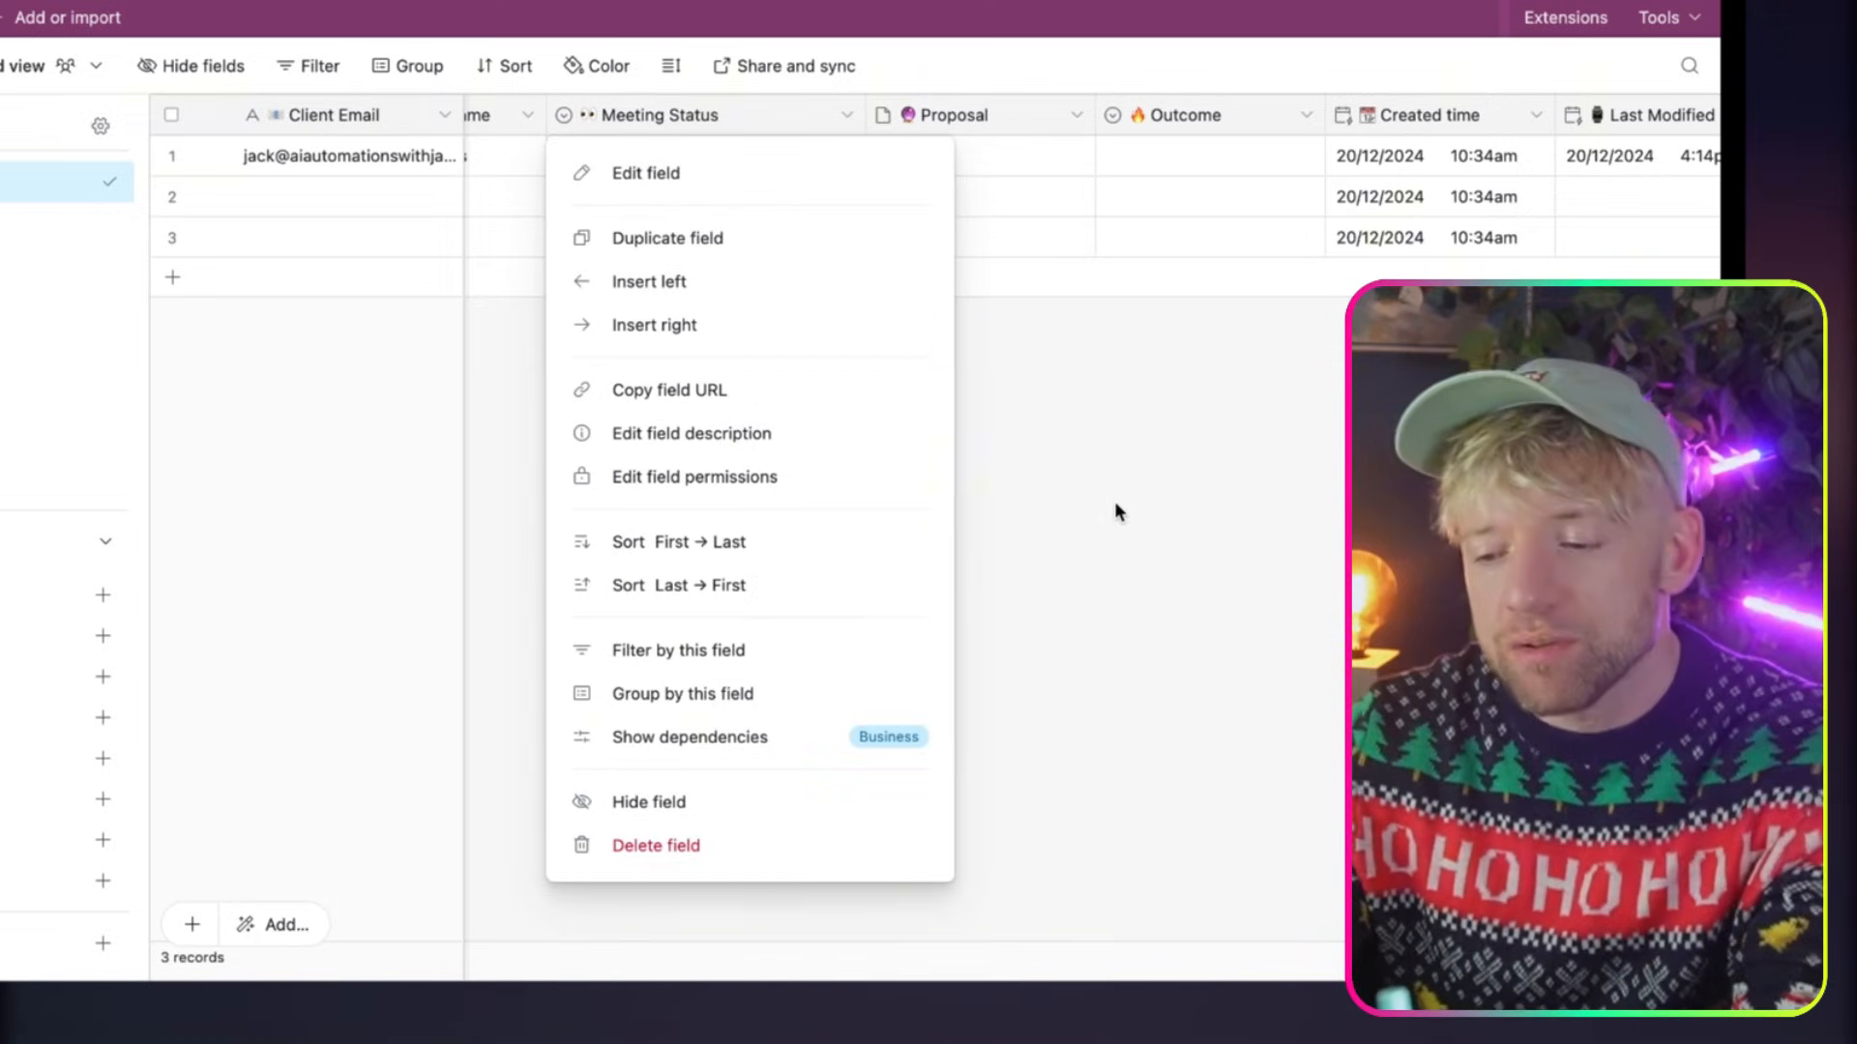
left_click(1064, 461)
Look over the business, Meeting Status and Proposal columns and view the Outcome choices for the first record without picking one
scroll(669, 205, "left", 3)
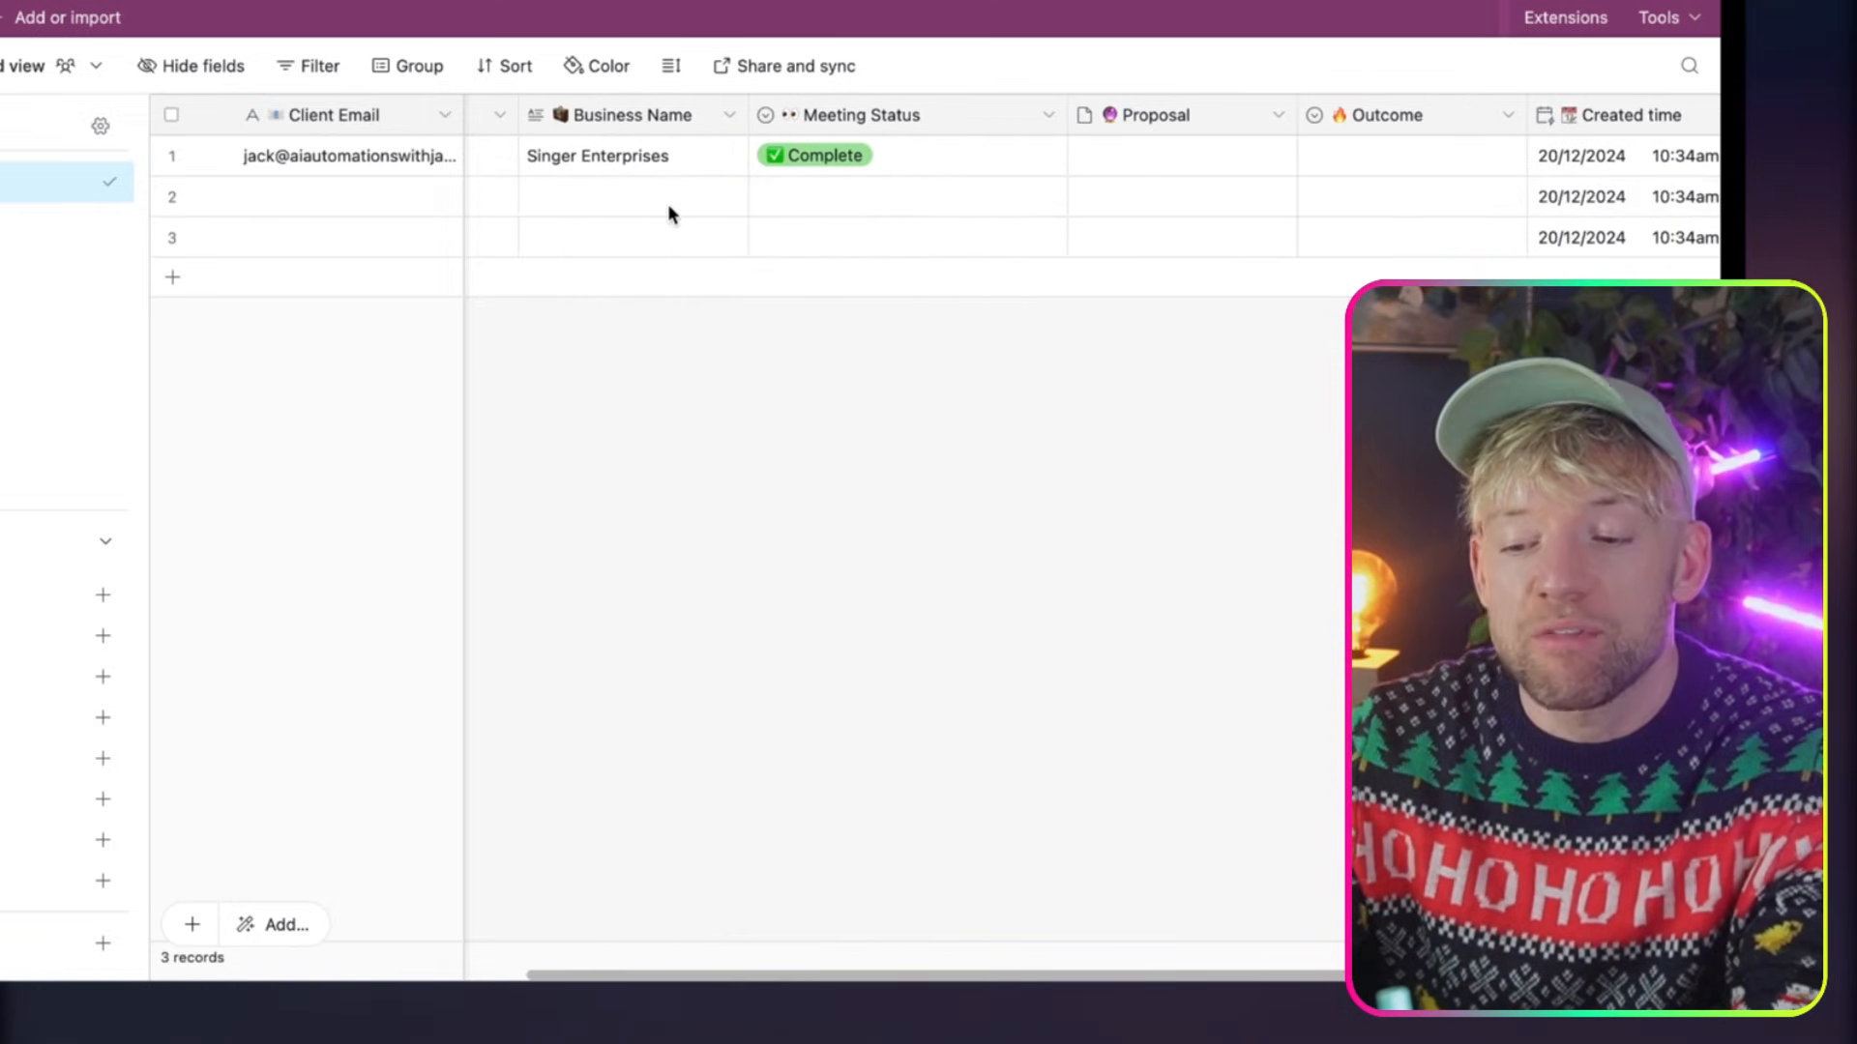
scroll(669, 205, "left", 10)
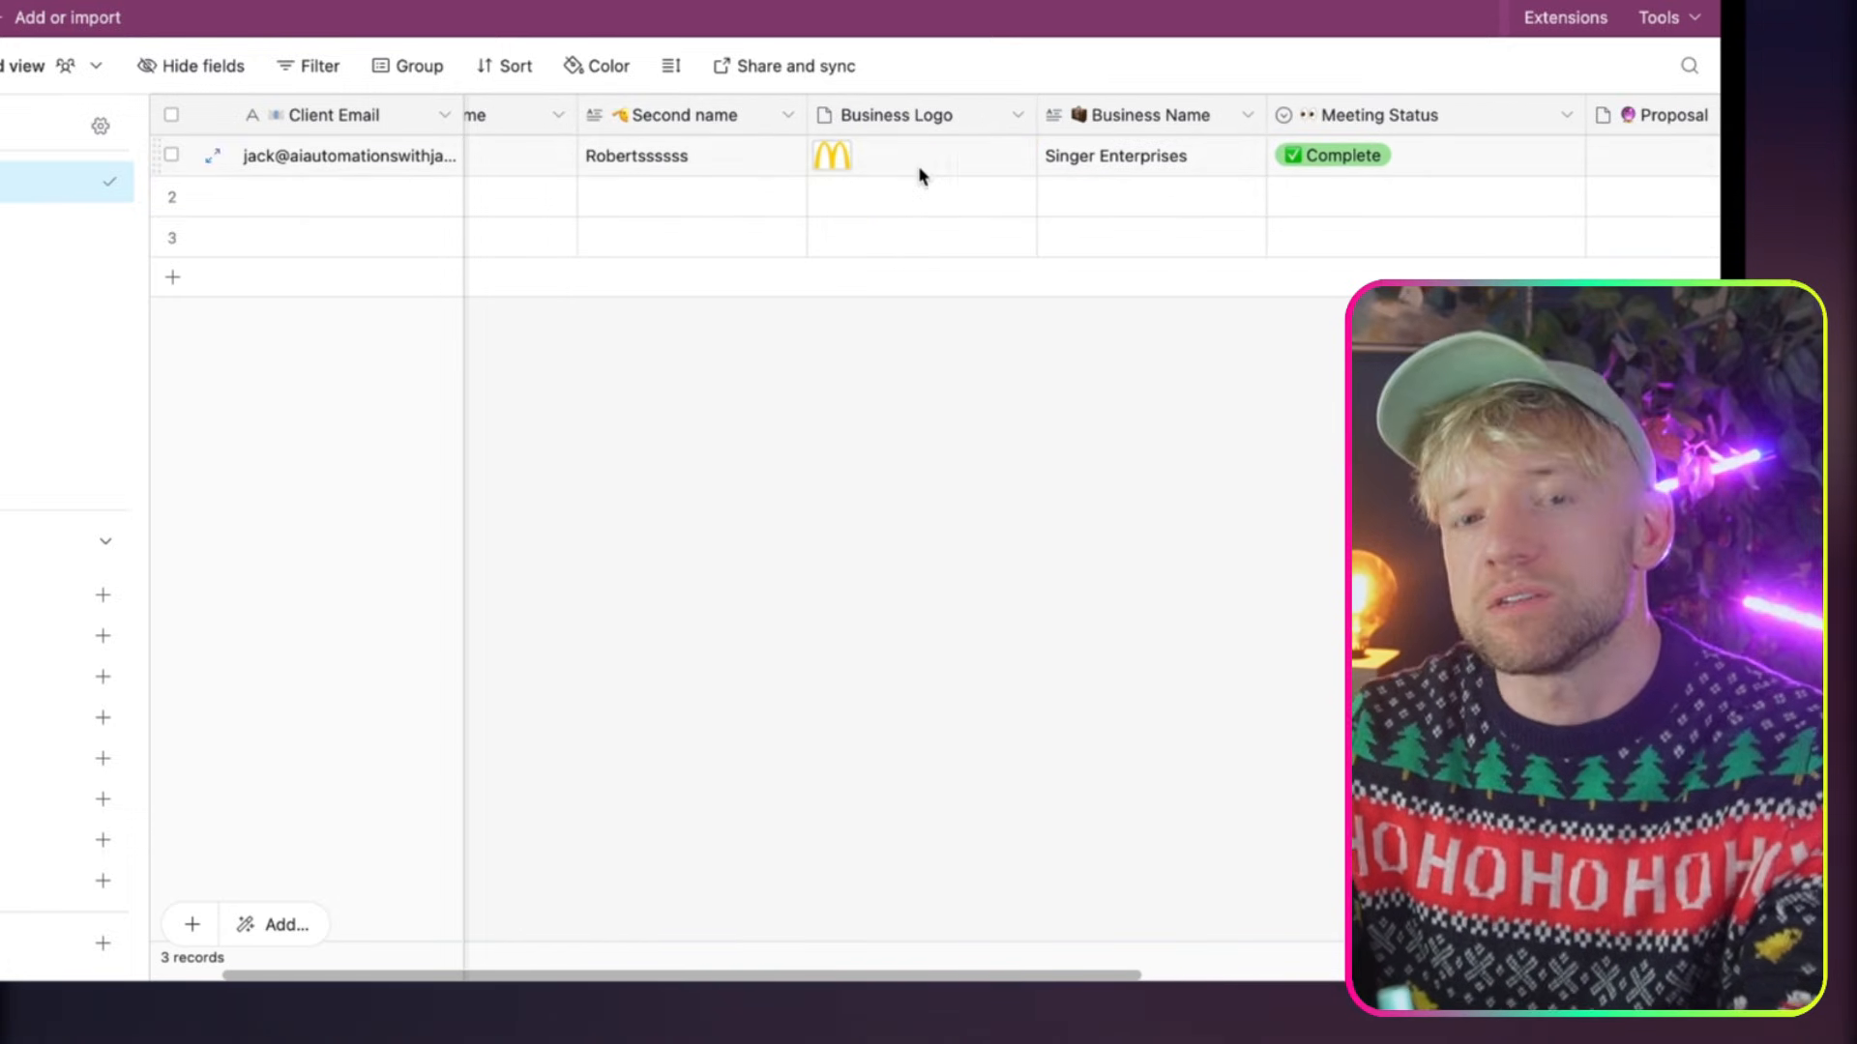
scroll(919, 169, "right", 4)
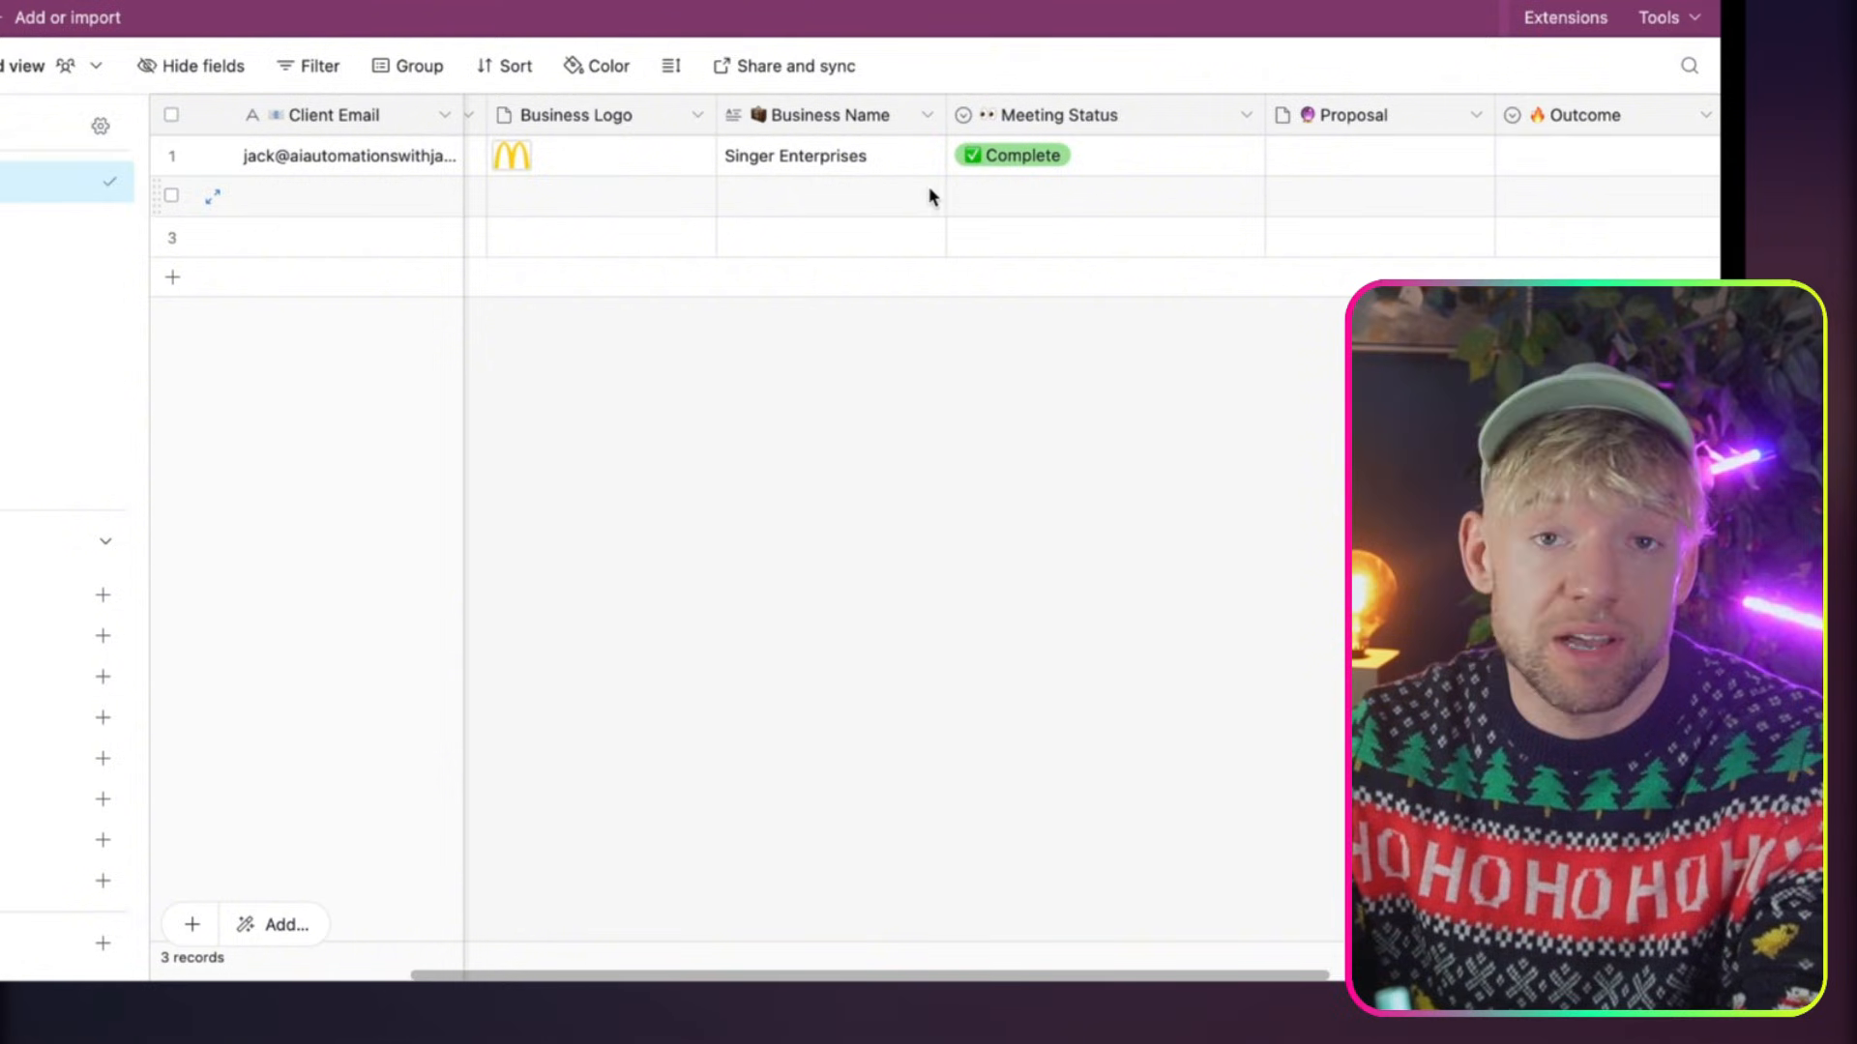
scroll(924, 193, "right", 5)
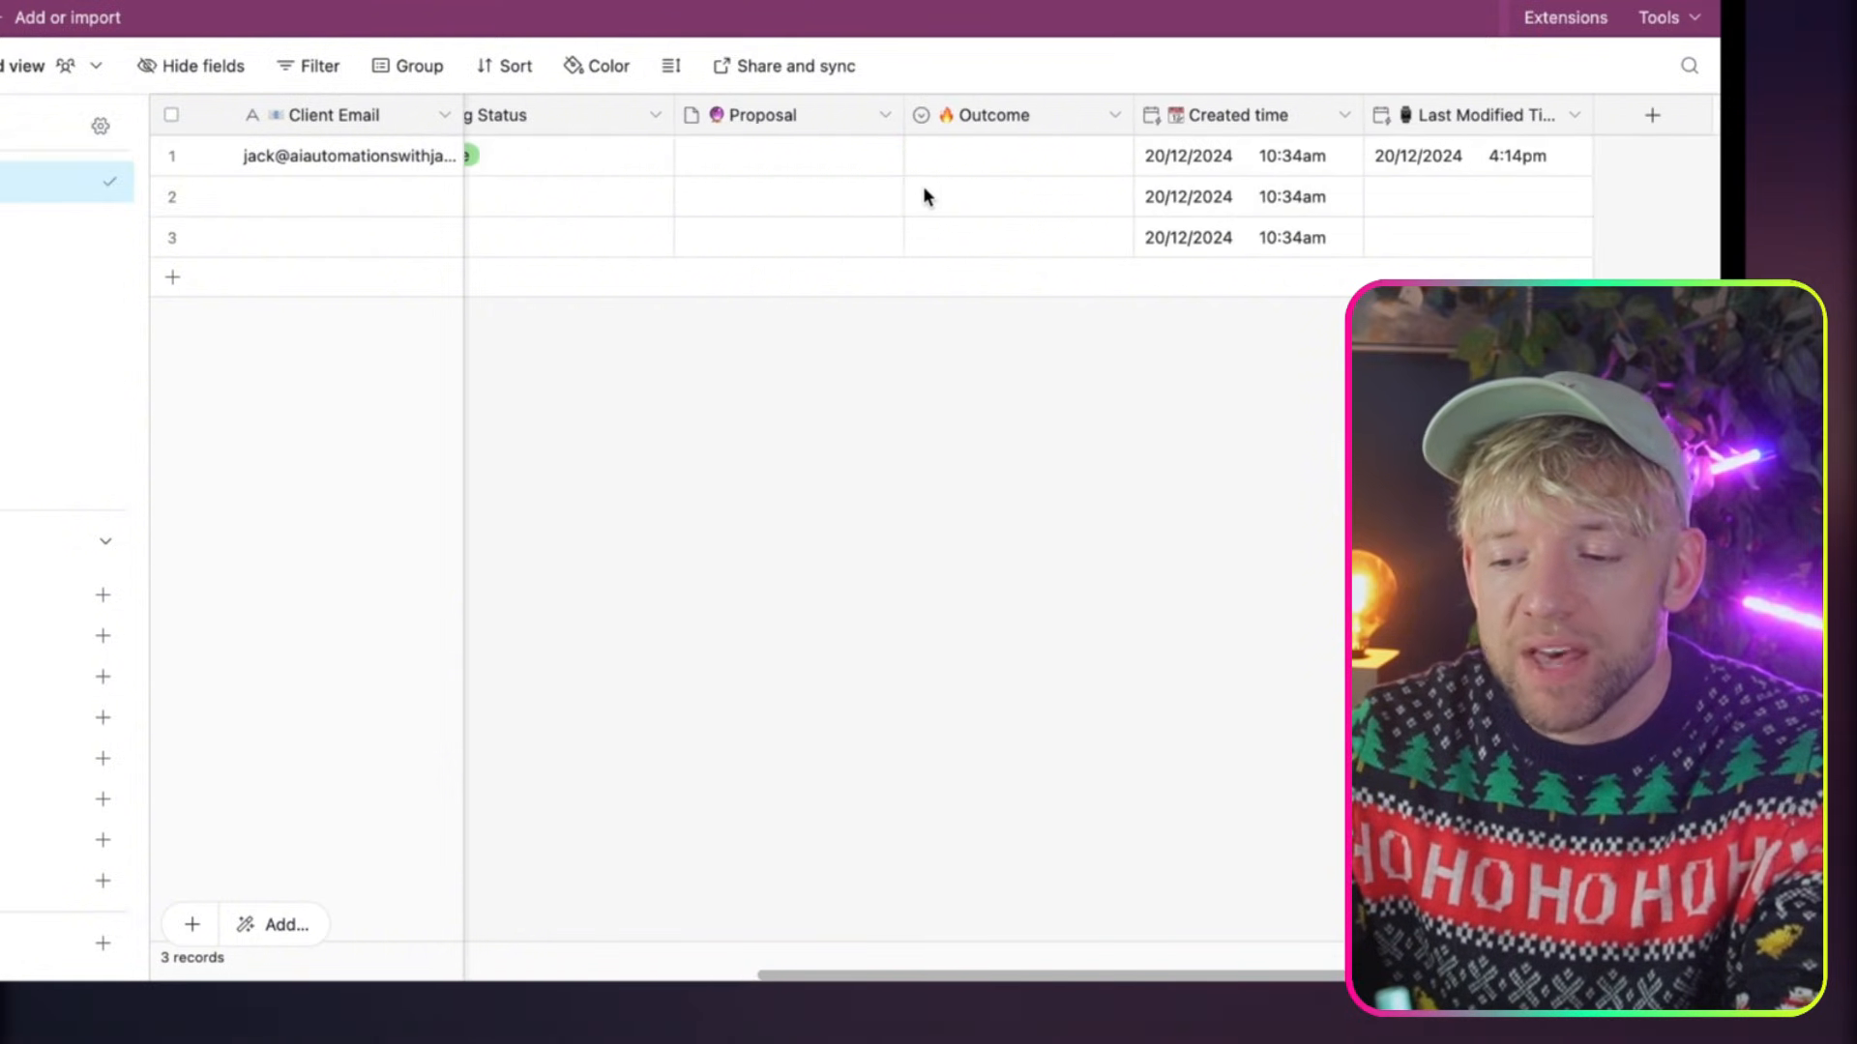
left_click(771, 114)
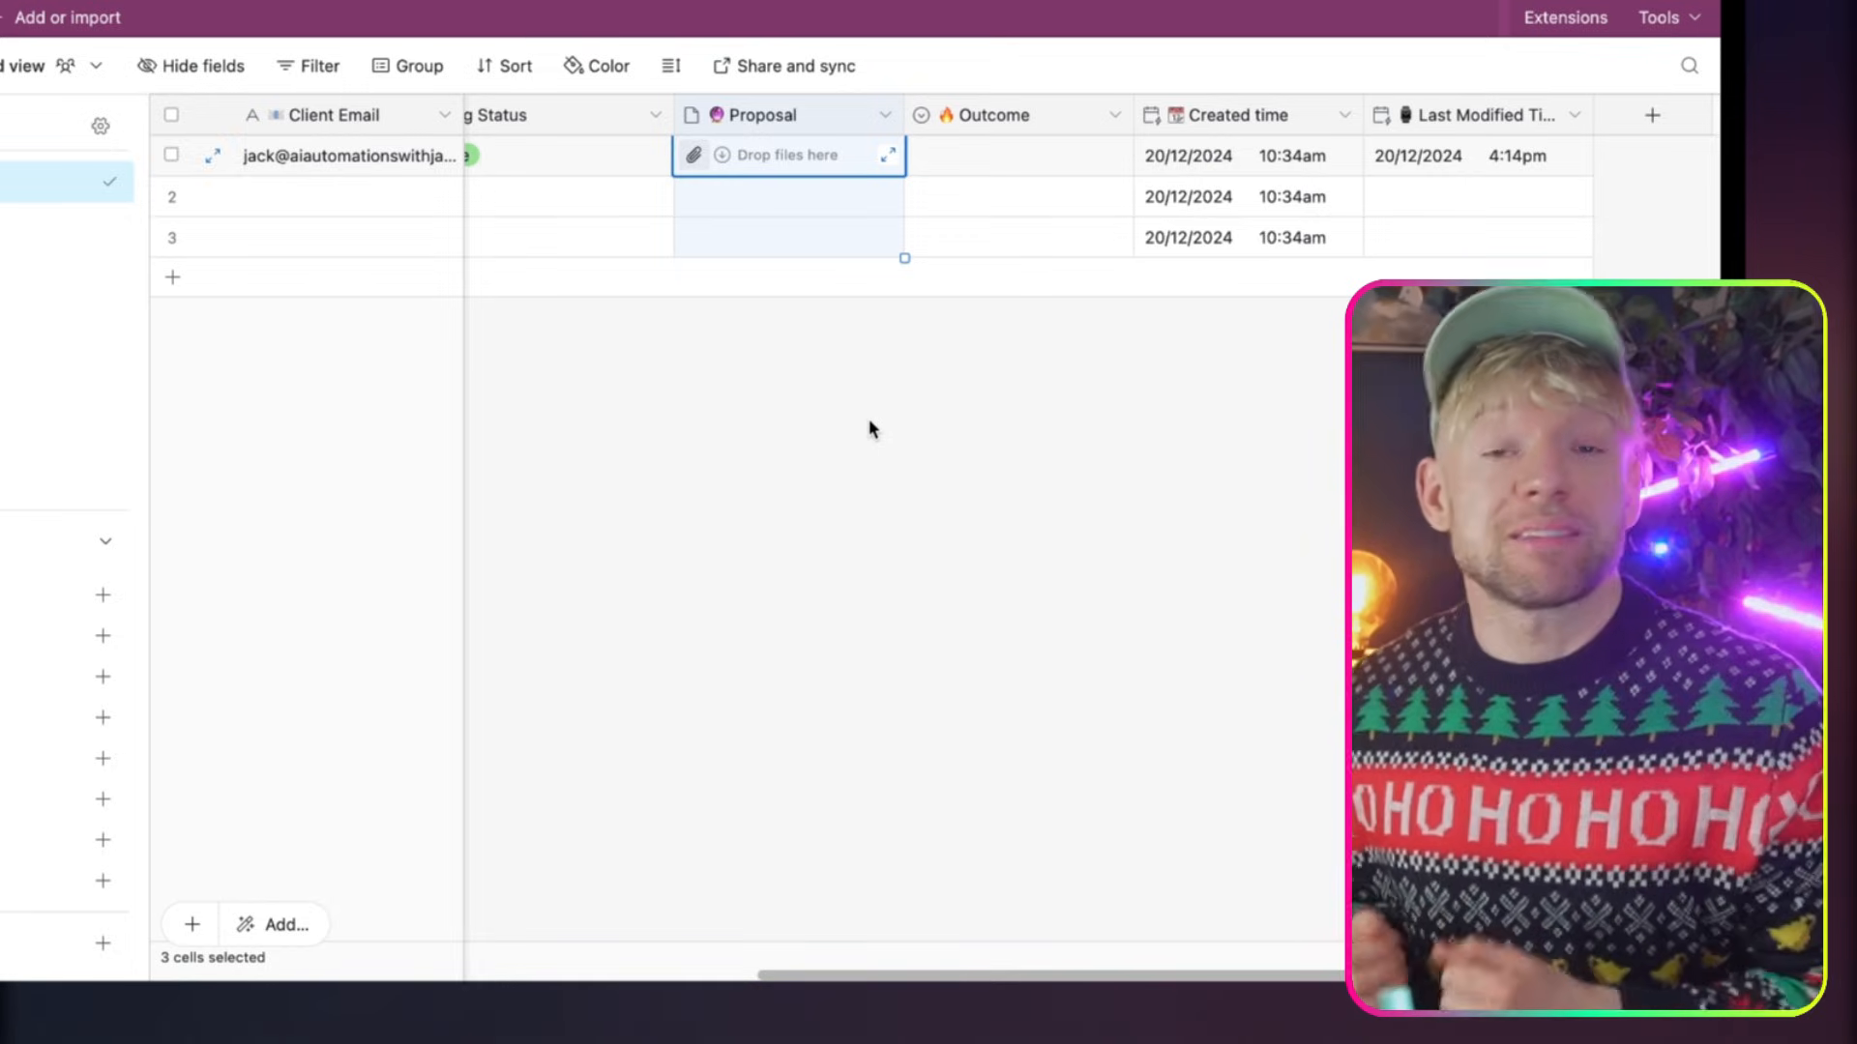
left_click(1023, 431)
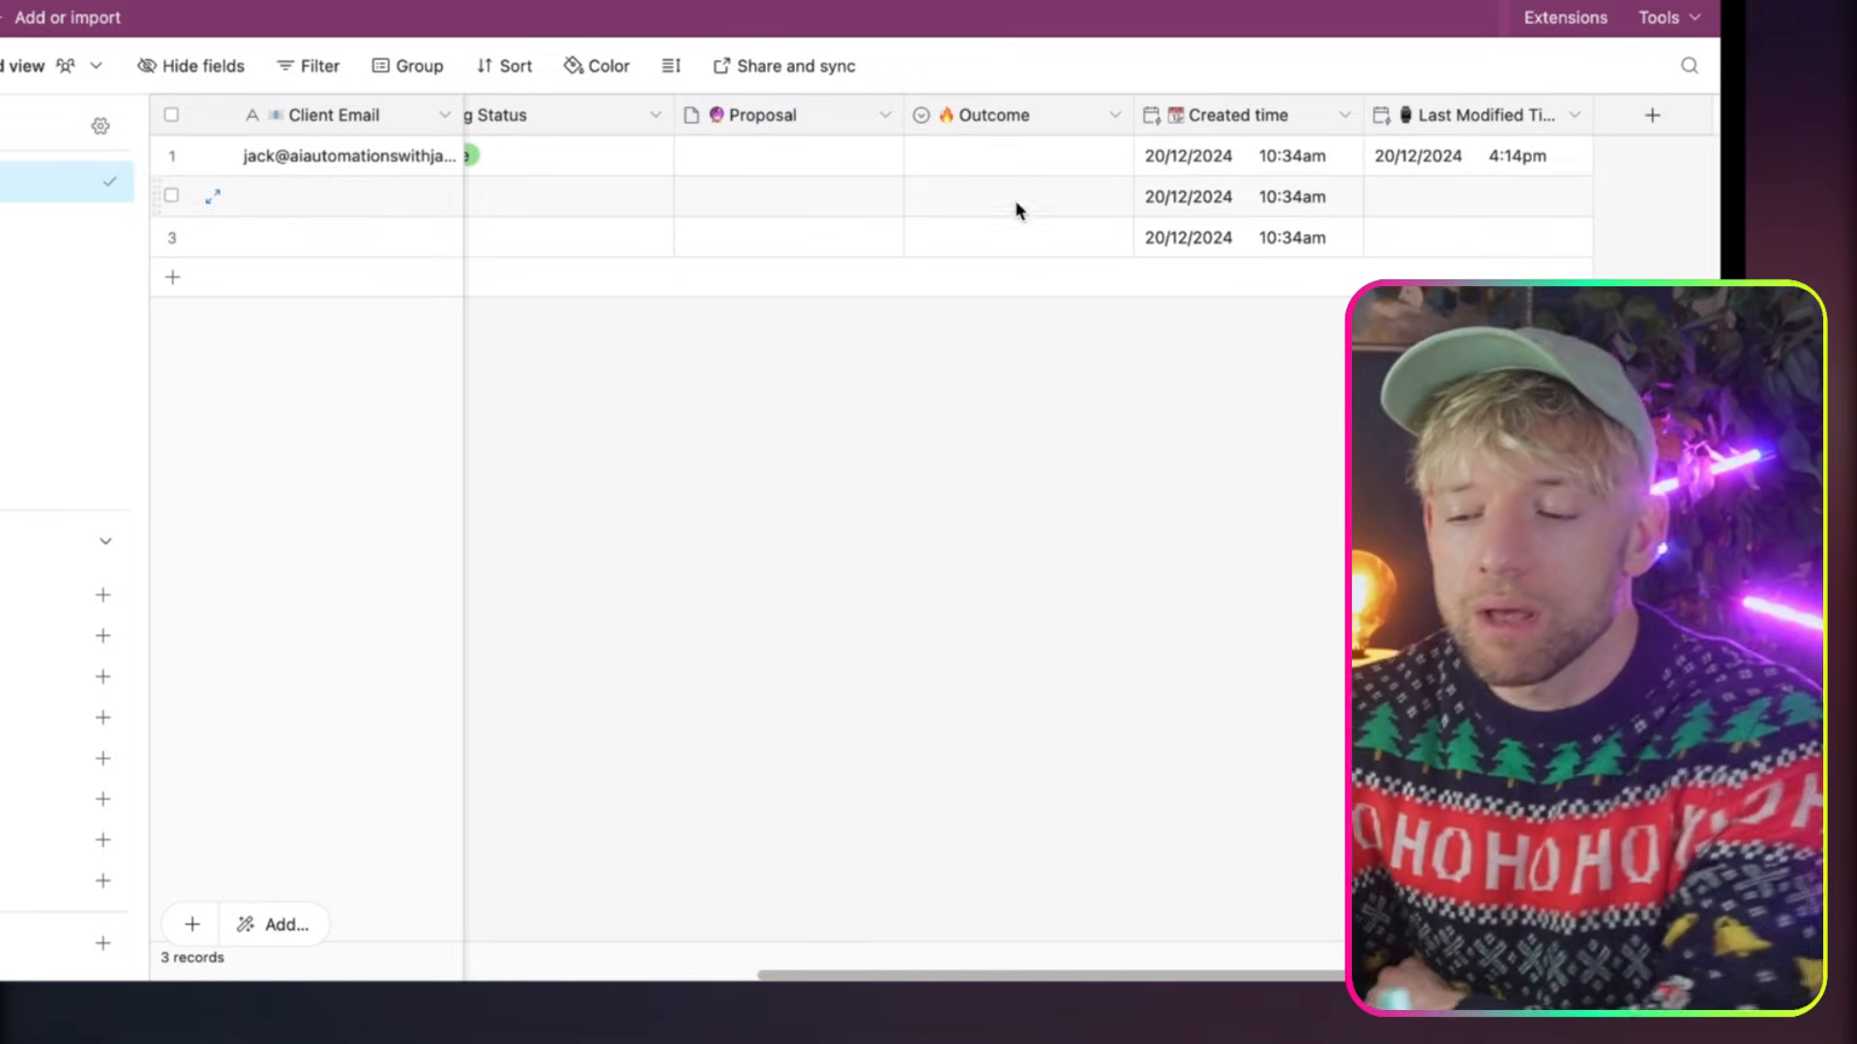
left_click(1007, 158)
left_click(1007, 158)
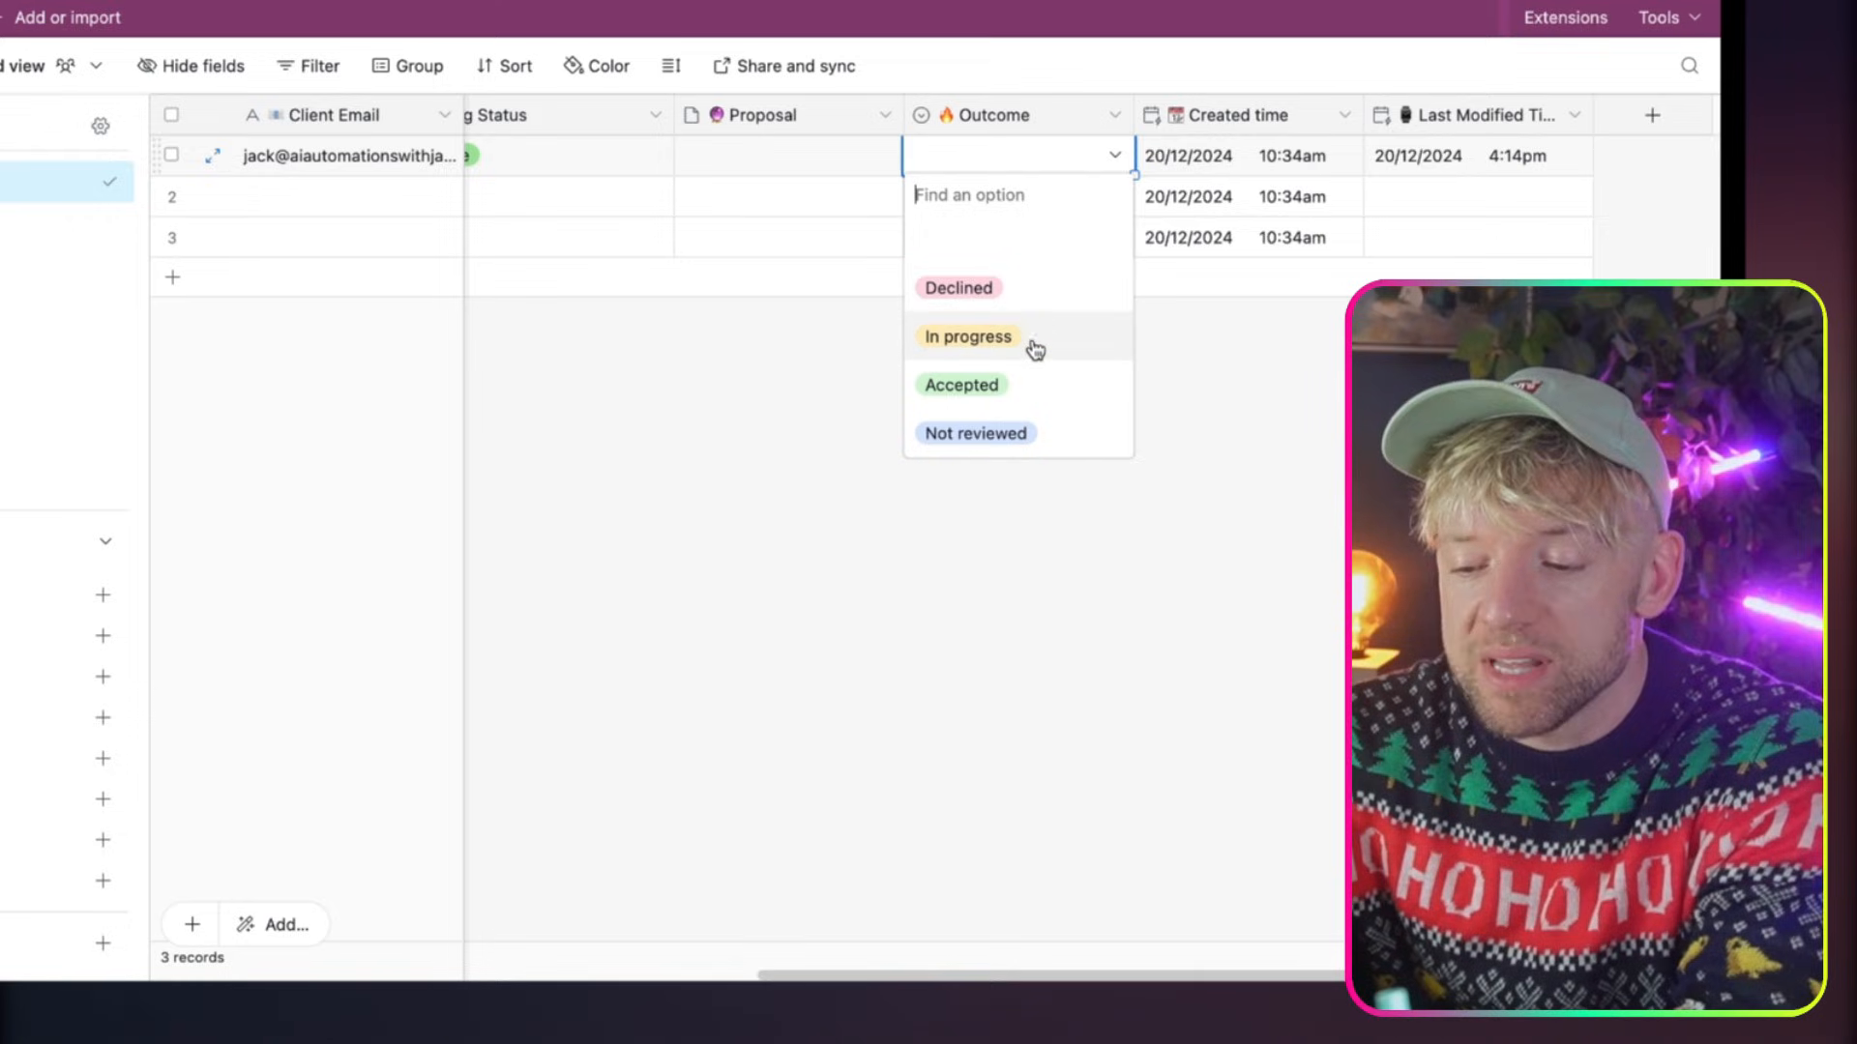
left_click(1199, 437)
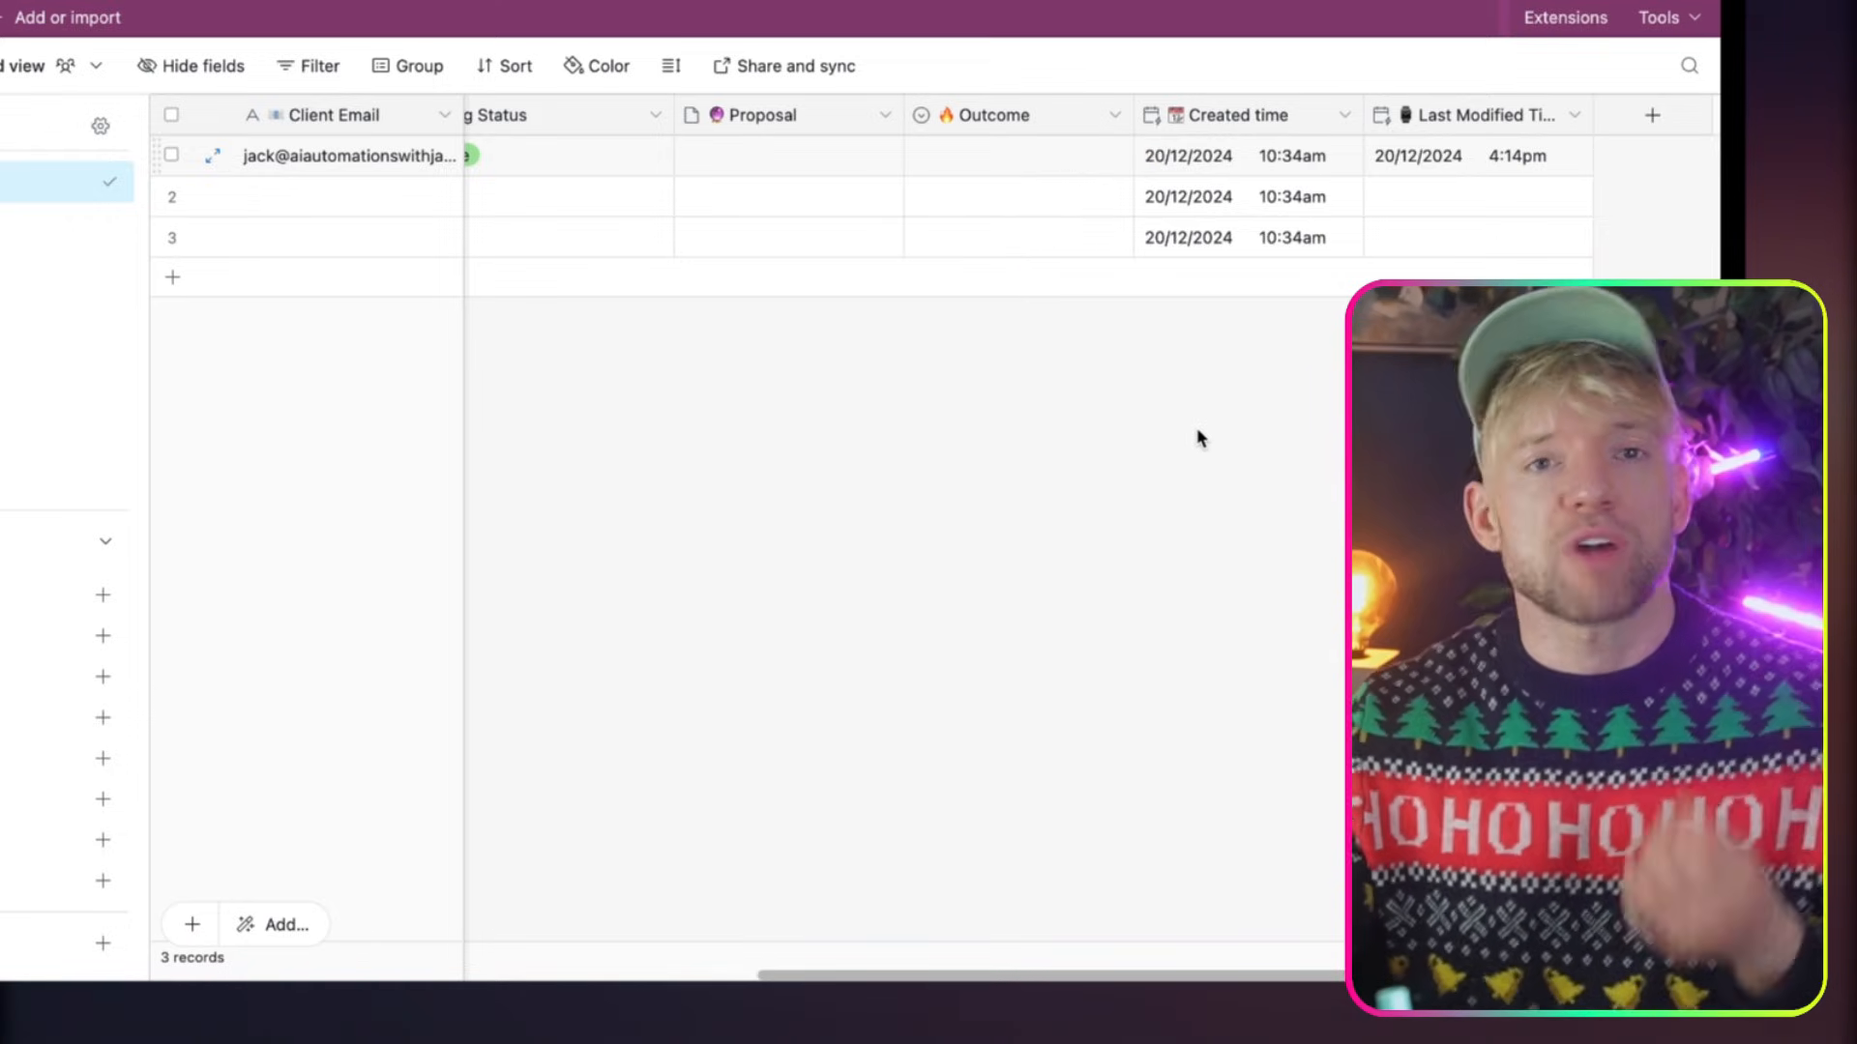
Check the field settings of Created time and Last Modified Time without changing them
scroll(1197, 437, "right", 2)
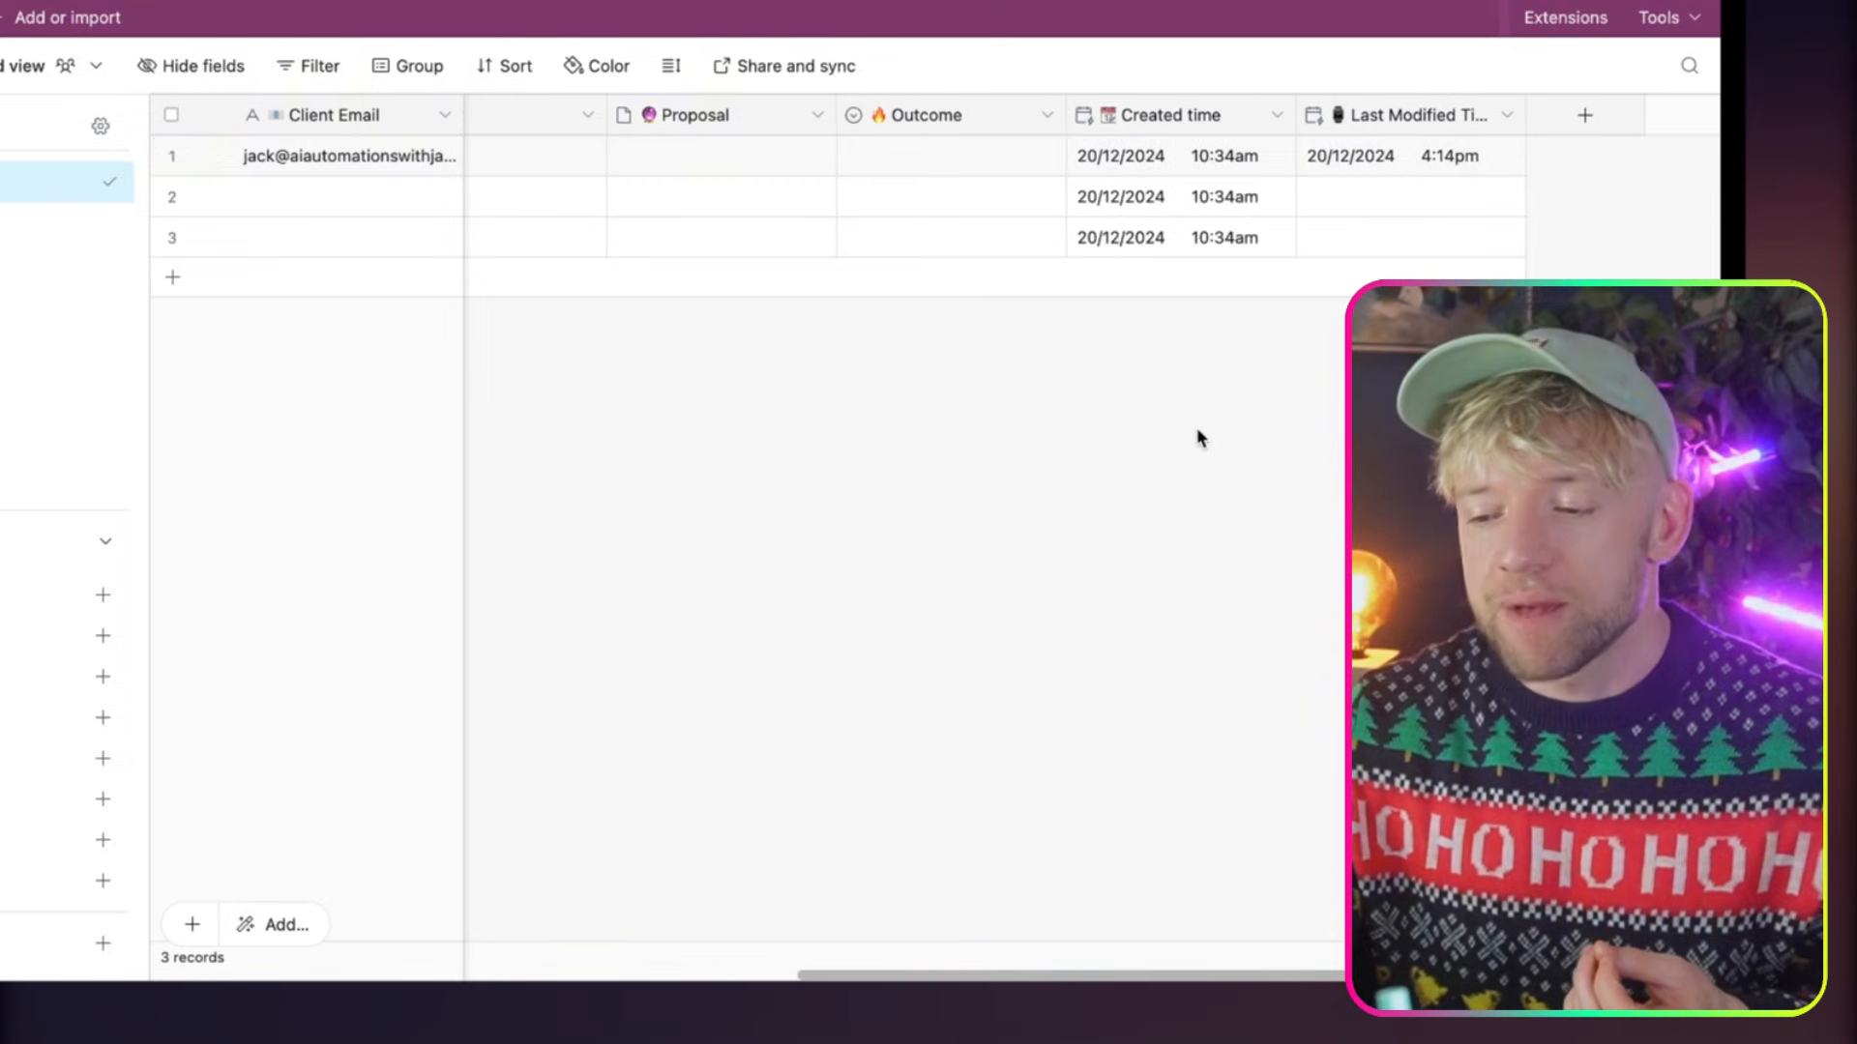
right_click(1172, 106)
left_click(1173, 172)
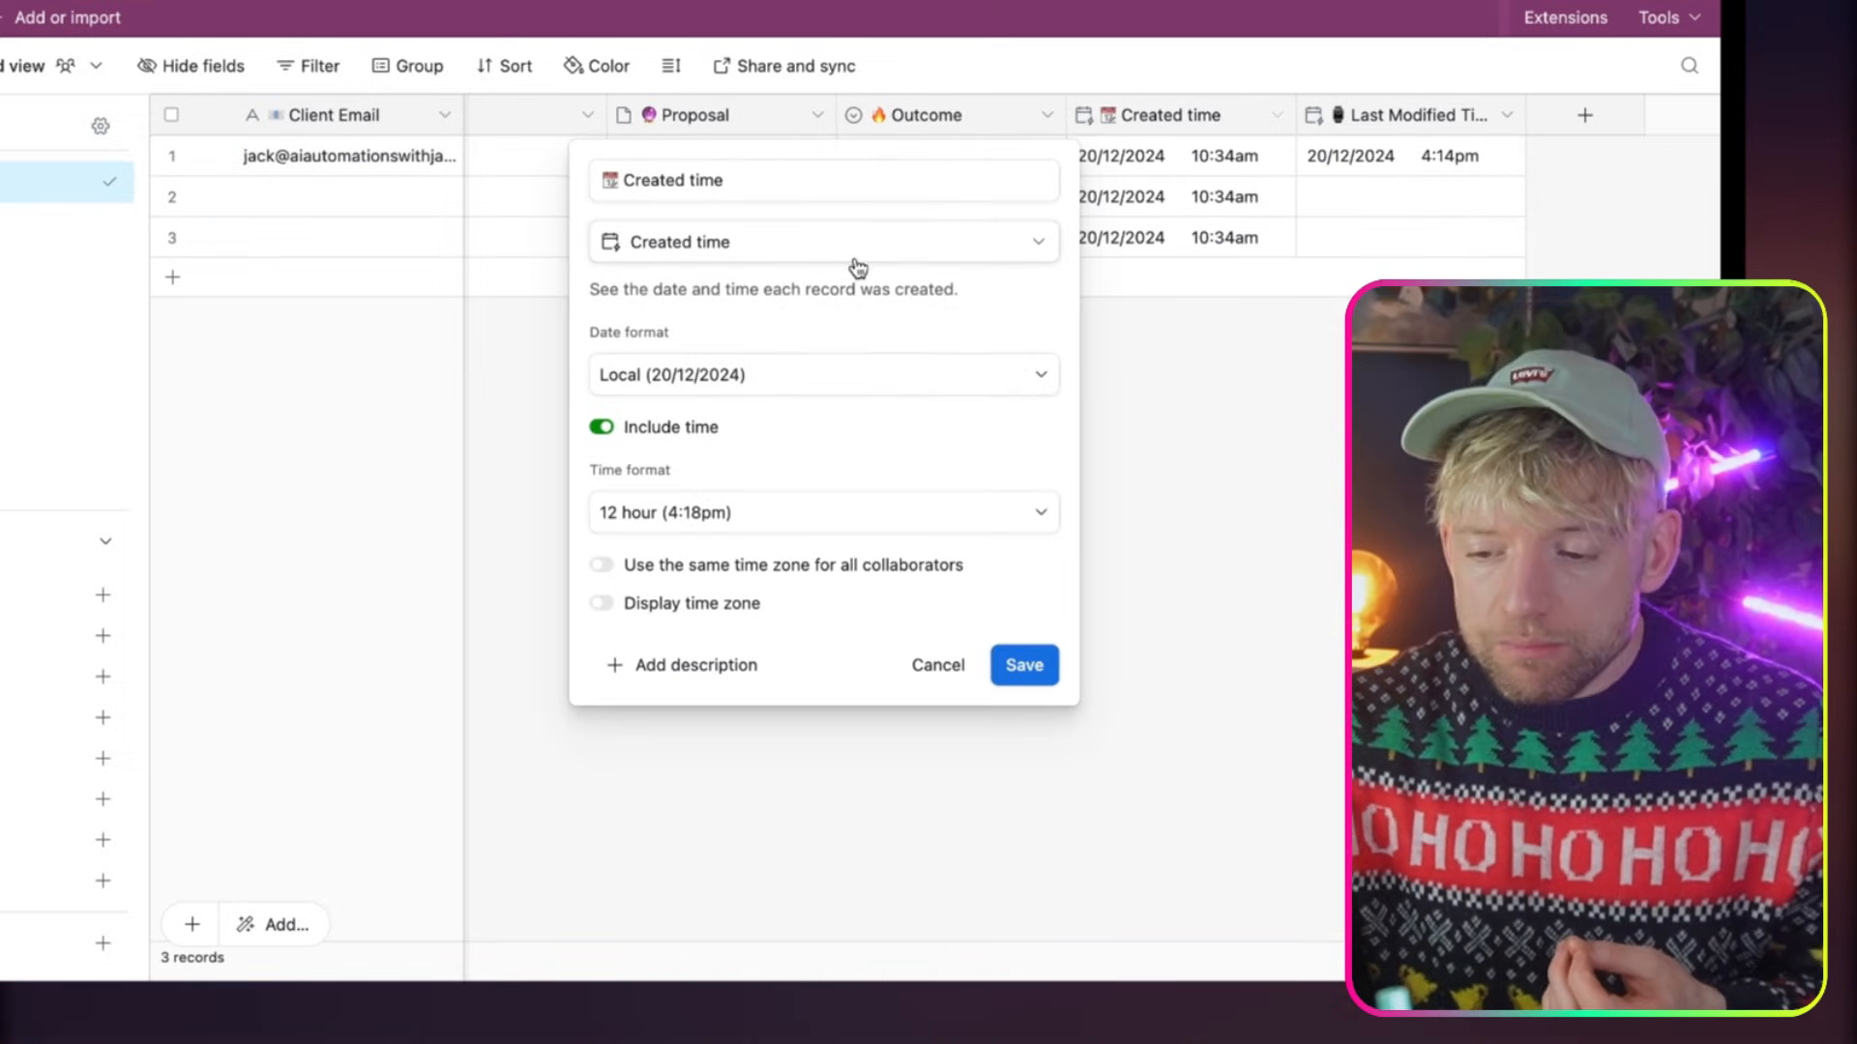
left_click(1225, 403)
right_click(1385, 99)
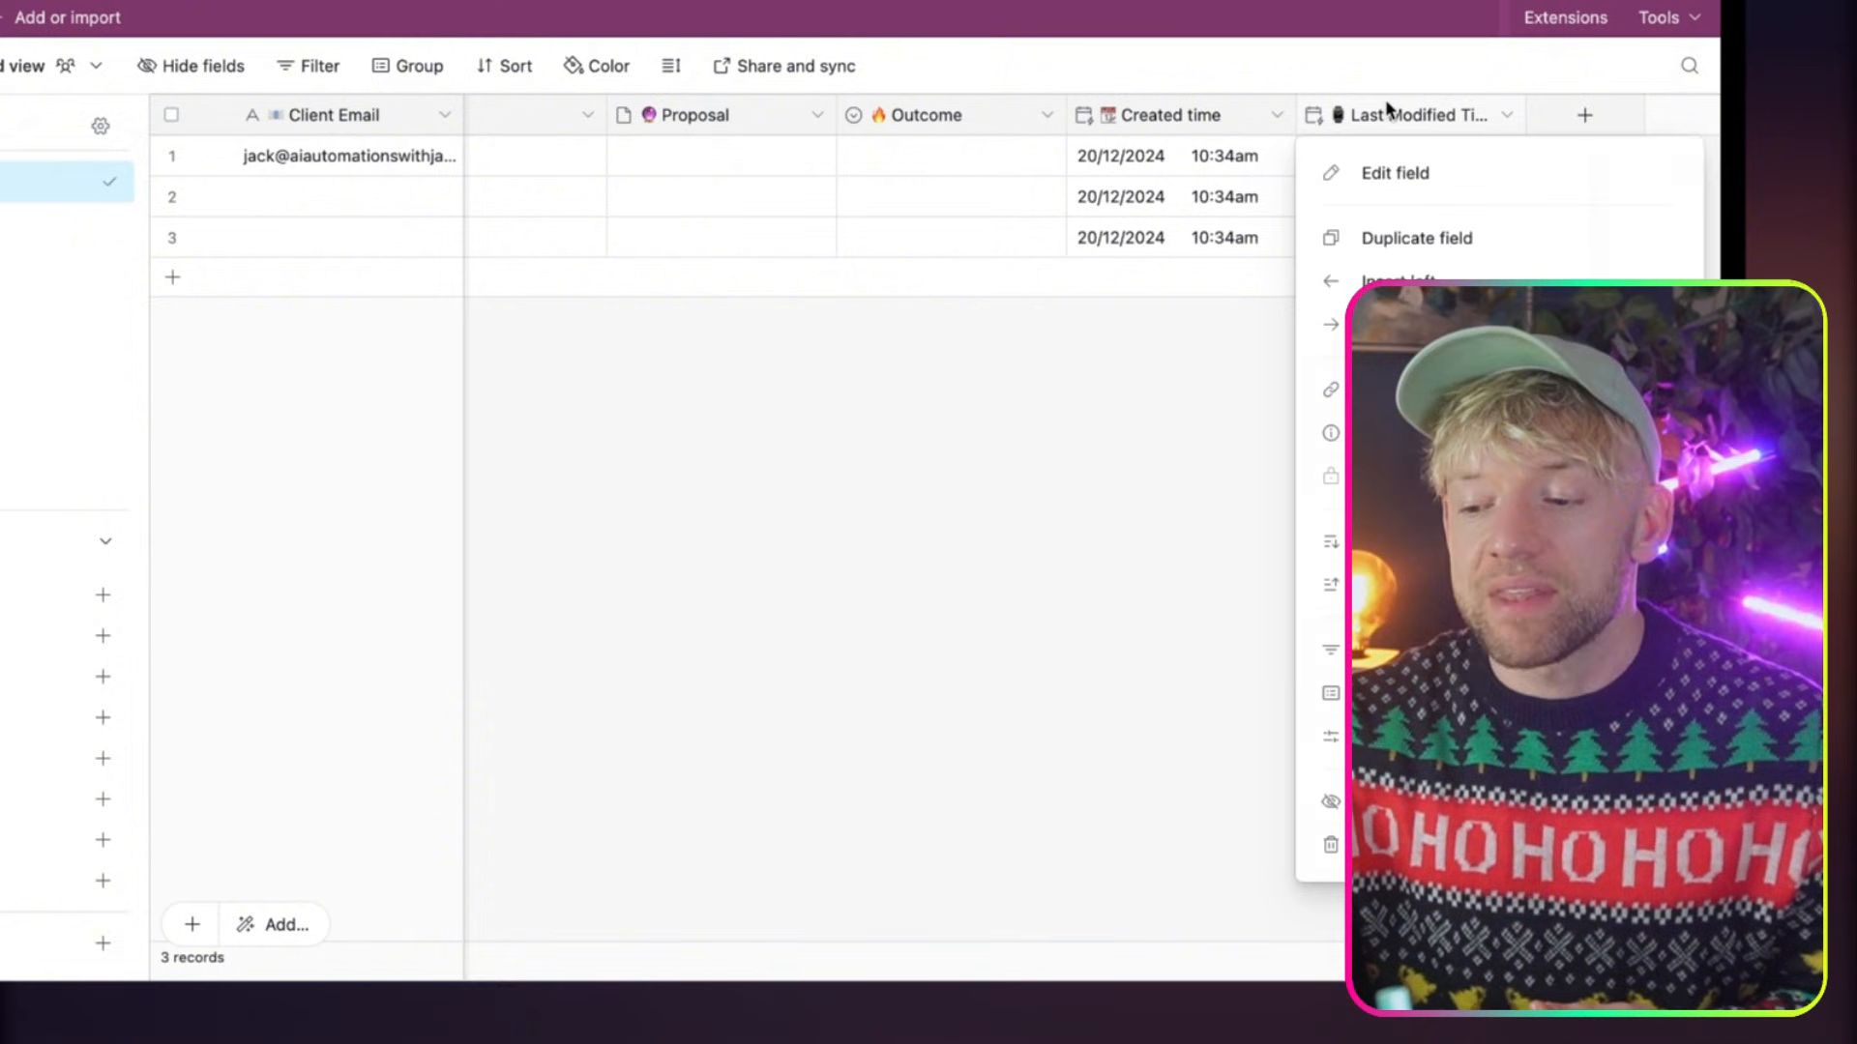
left_click(1389, 164)
left_click(1204, 356)
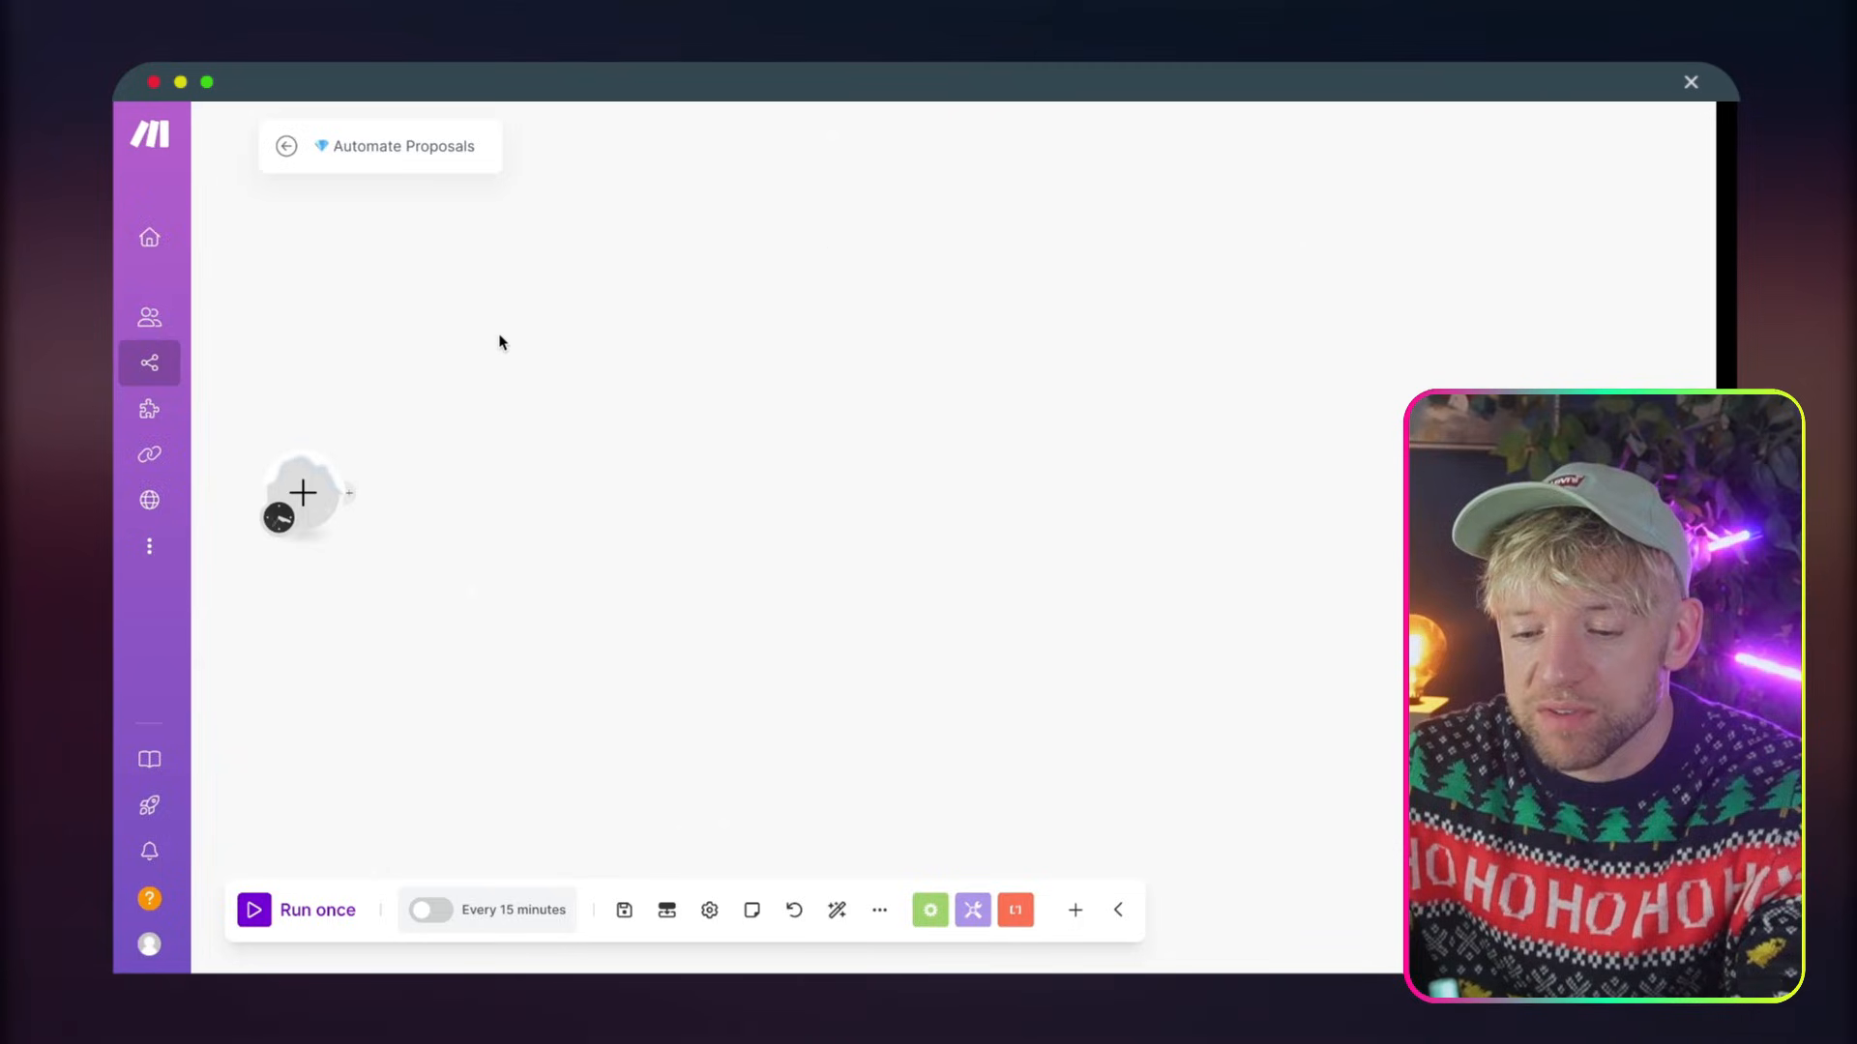
In the Make scenario, append (B2G) to the name so it reads Automate Proposals (B2G)
double_click(447, 146)
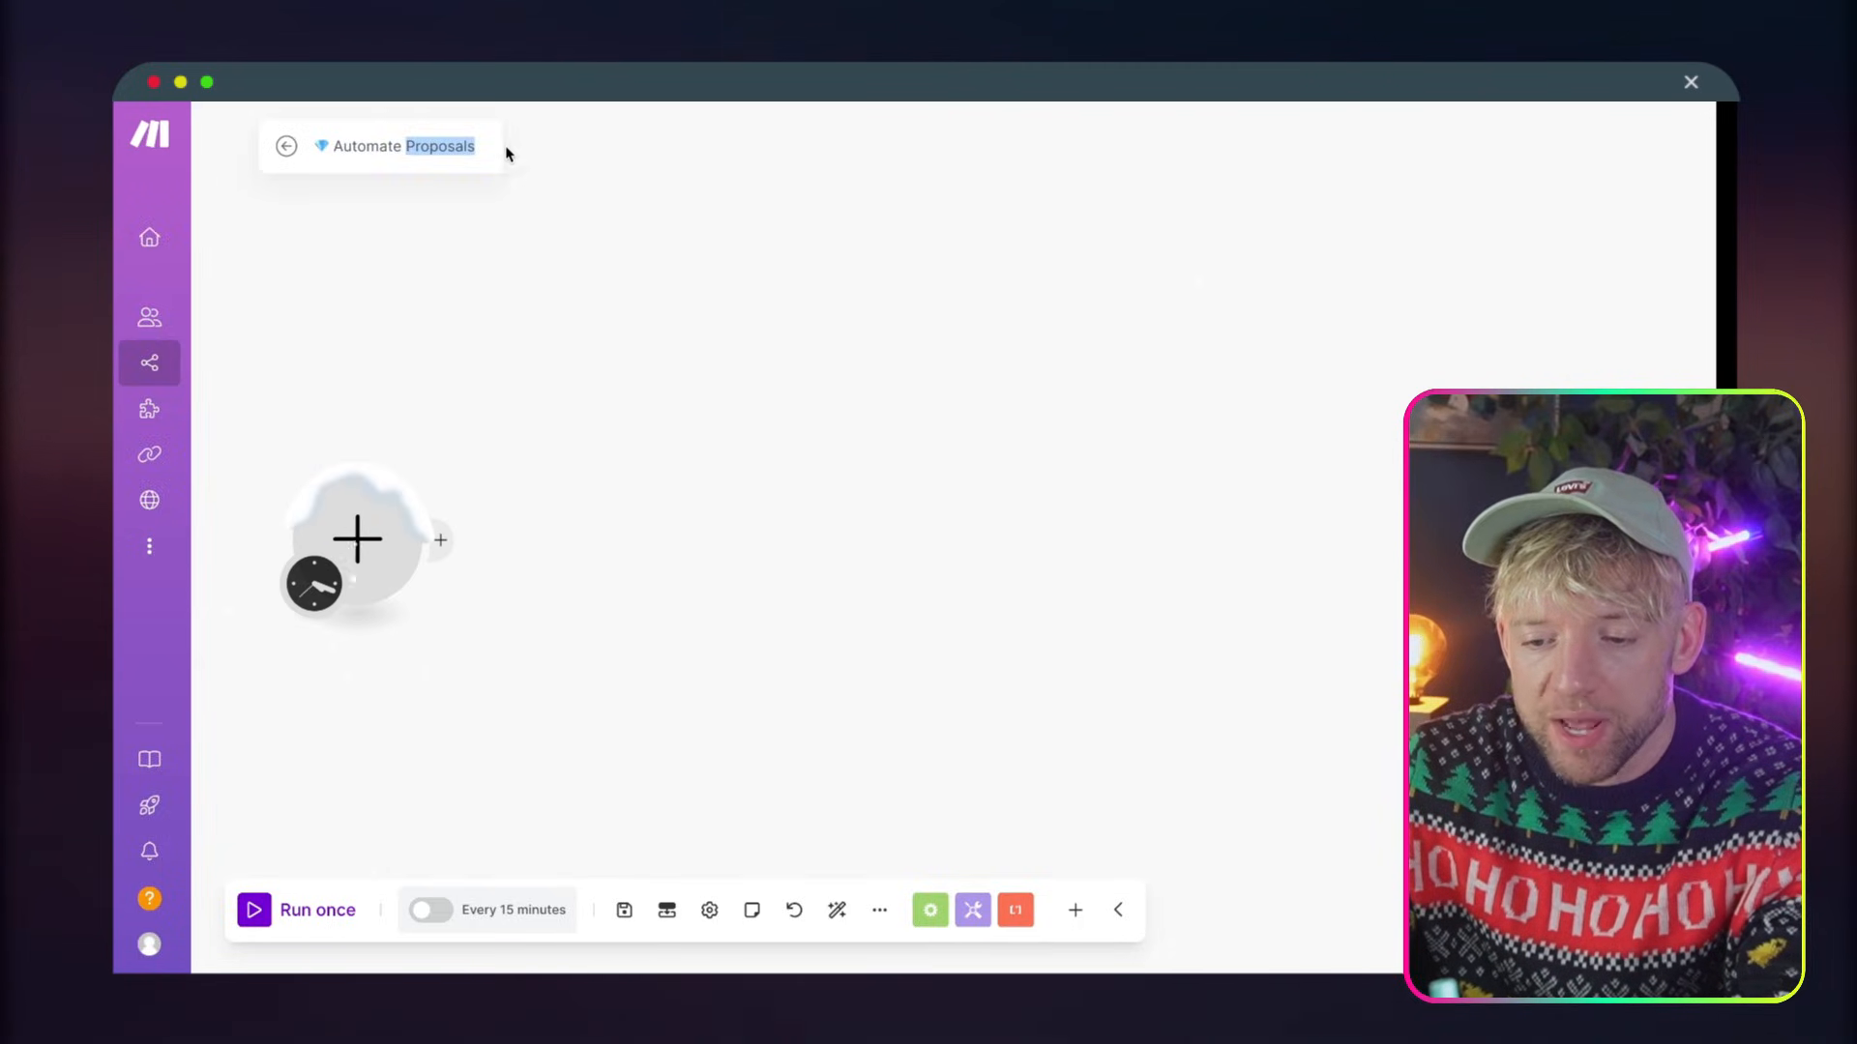
key("Right")
type("(B2G)")
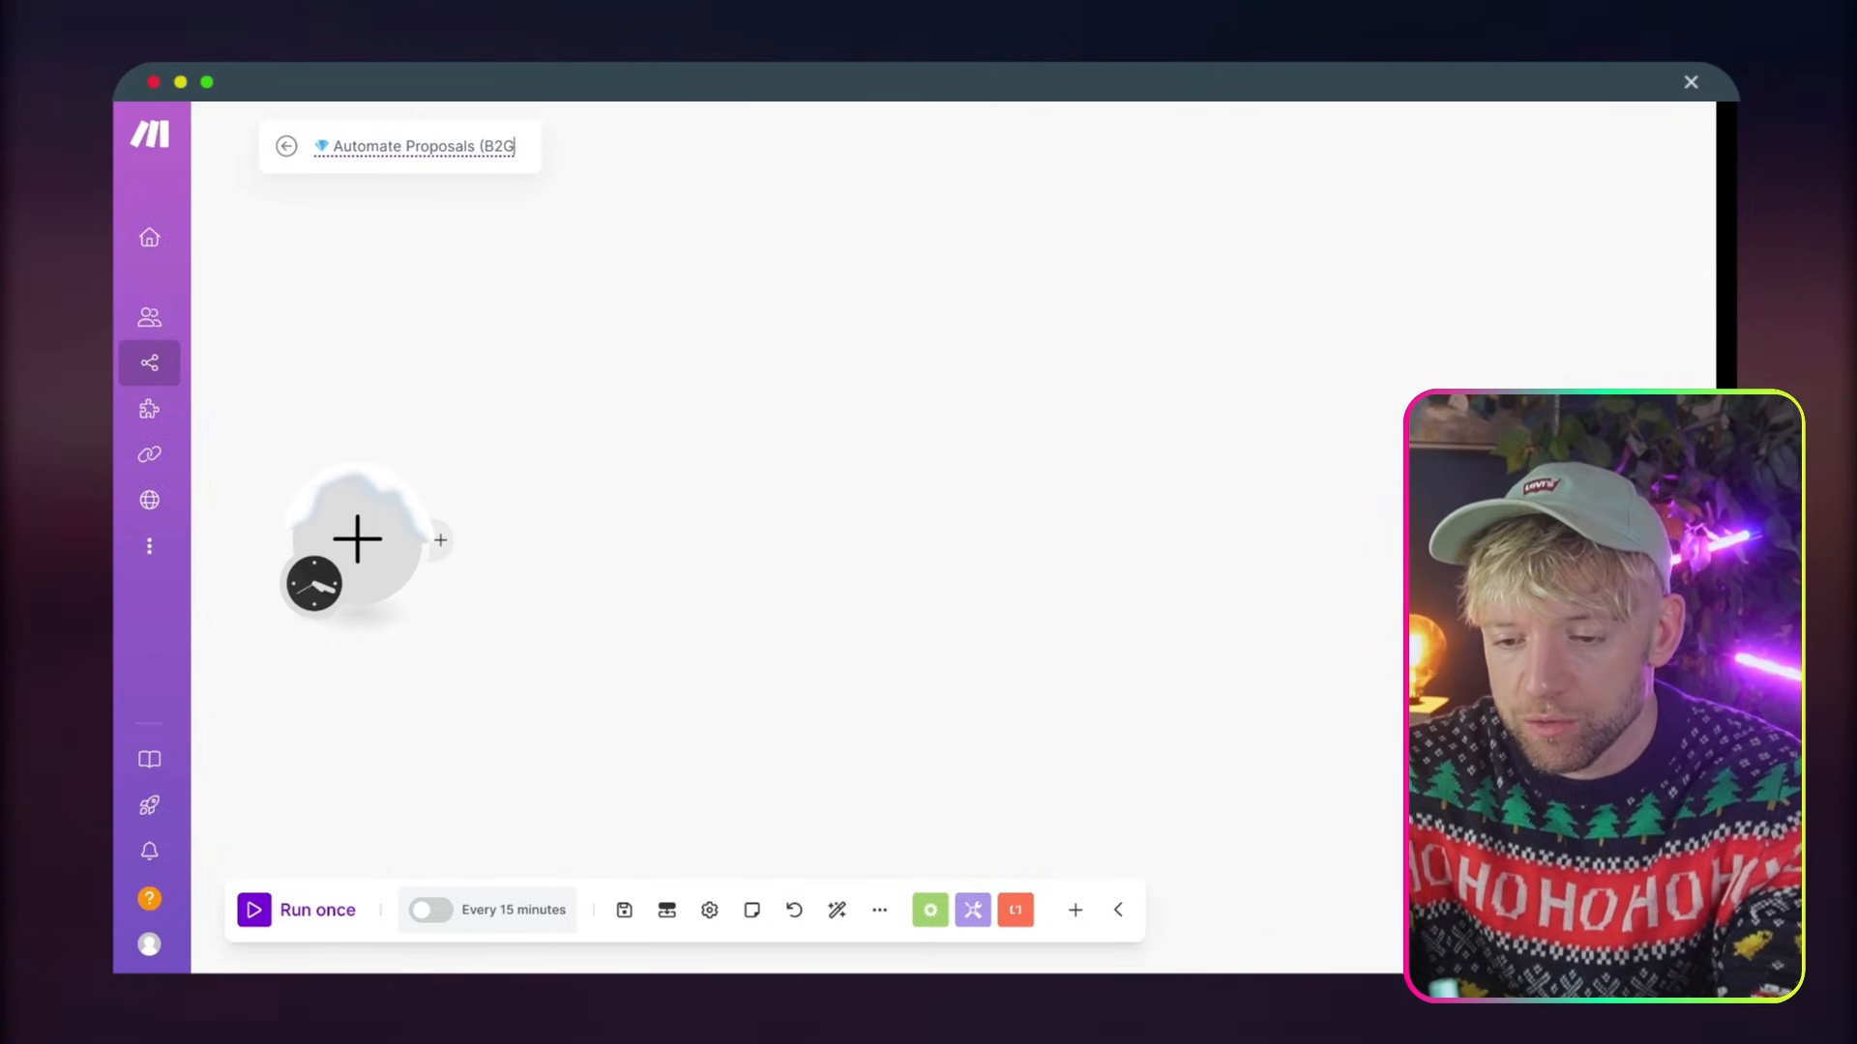
key("Return")
Reposition the empty starting module and make it an Airtable Watch Records trigger
left_click_drag(337, 550, 436, 379)
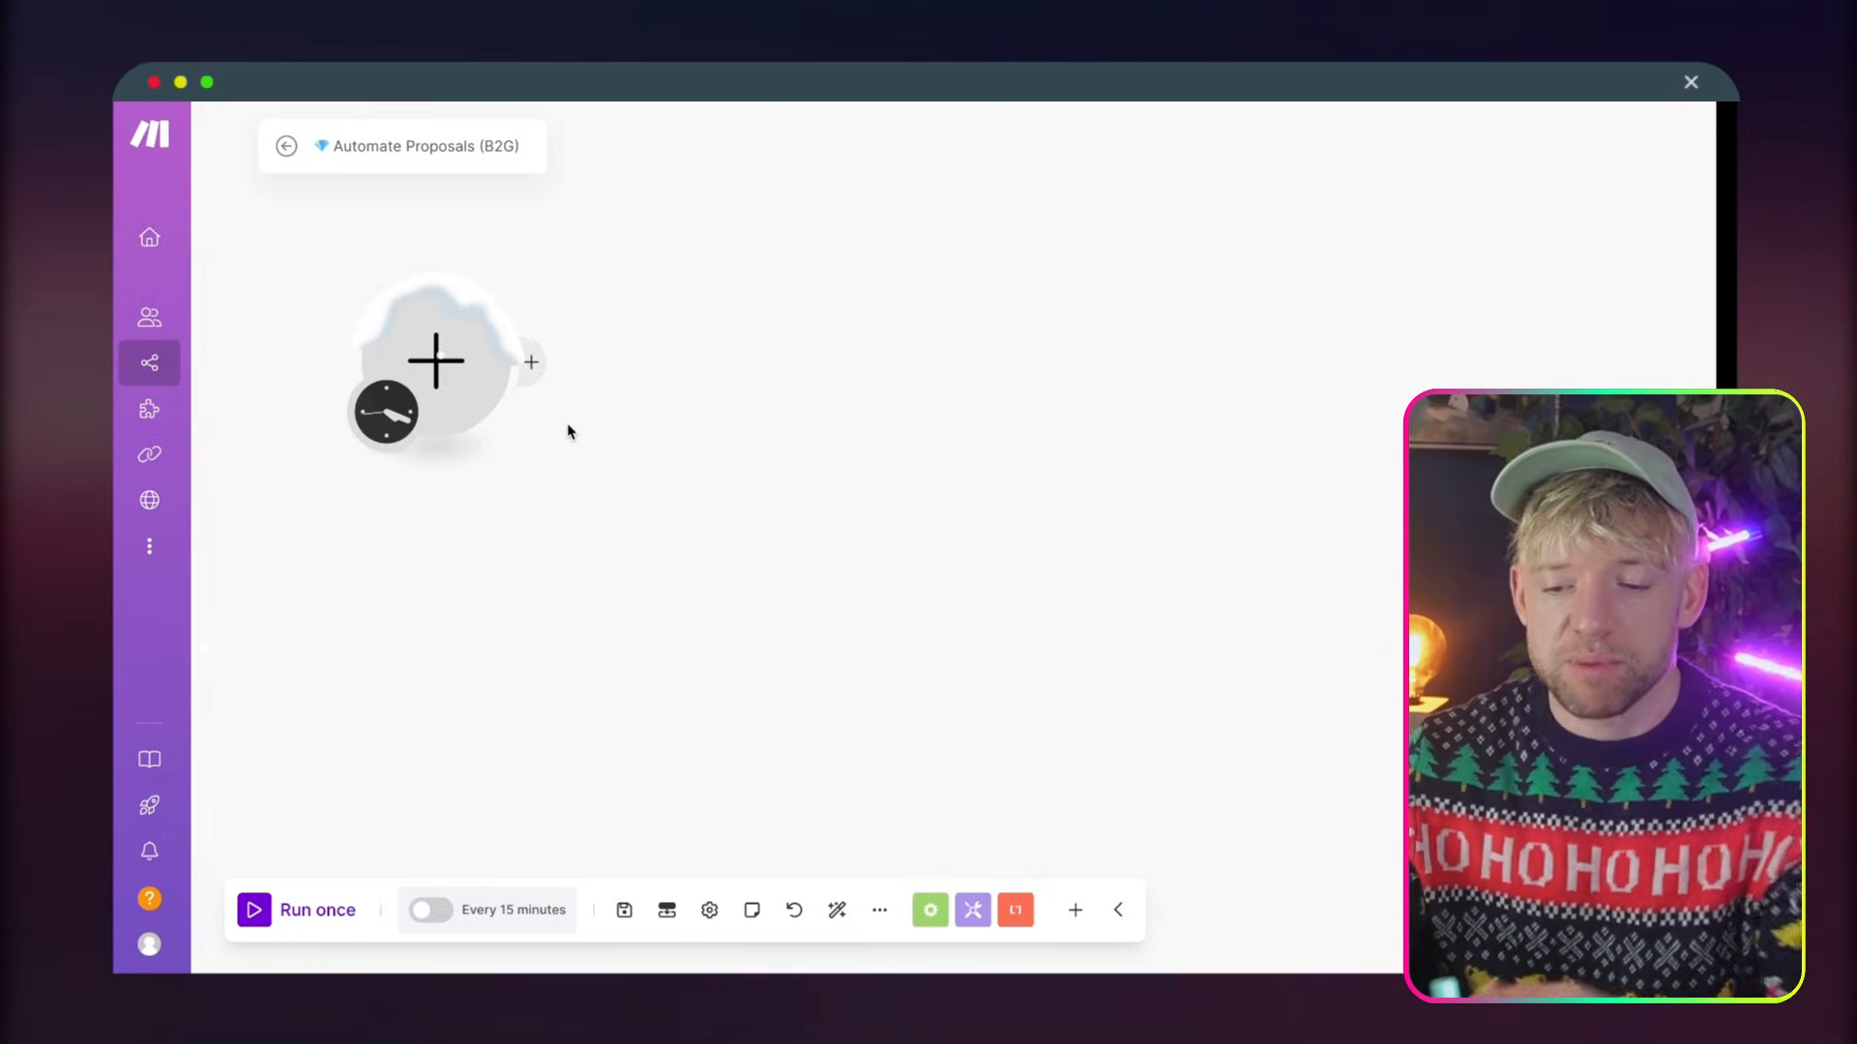
left_click(474, 411)
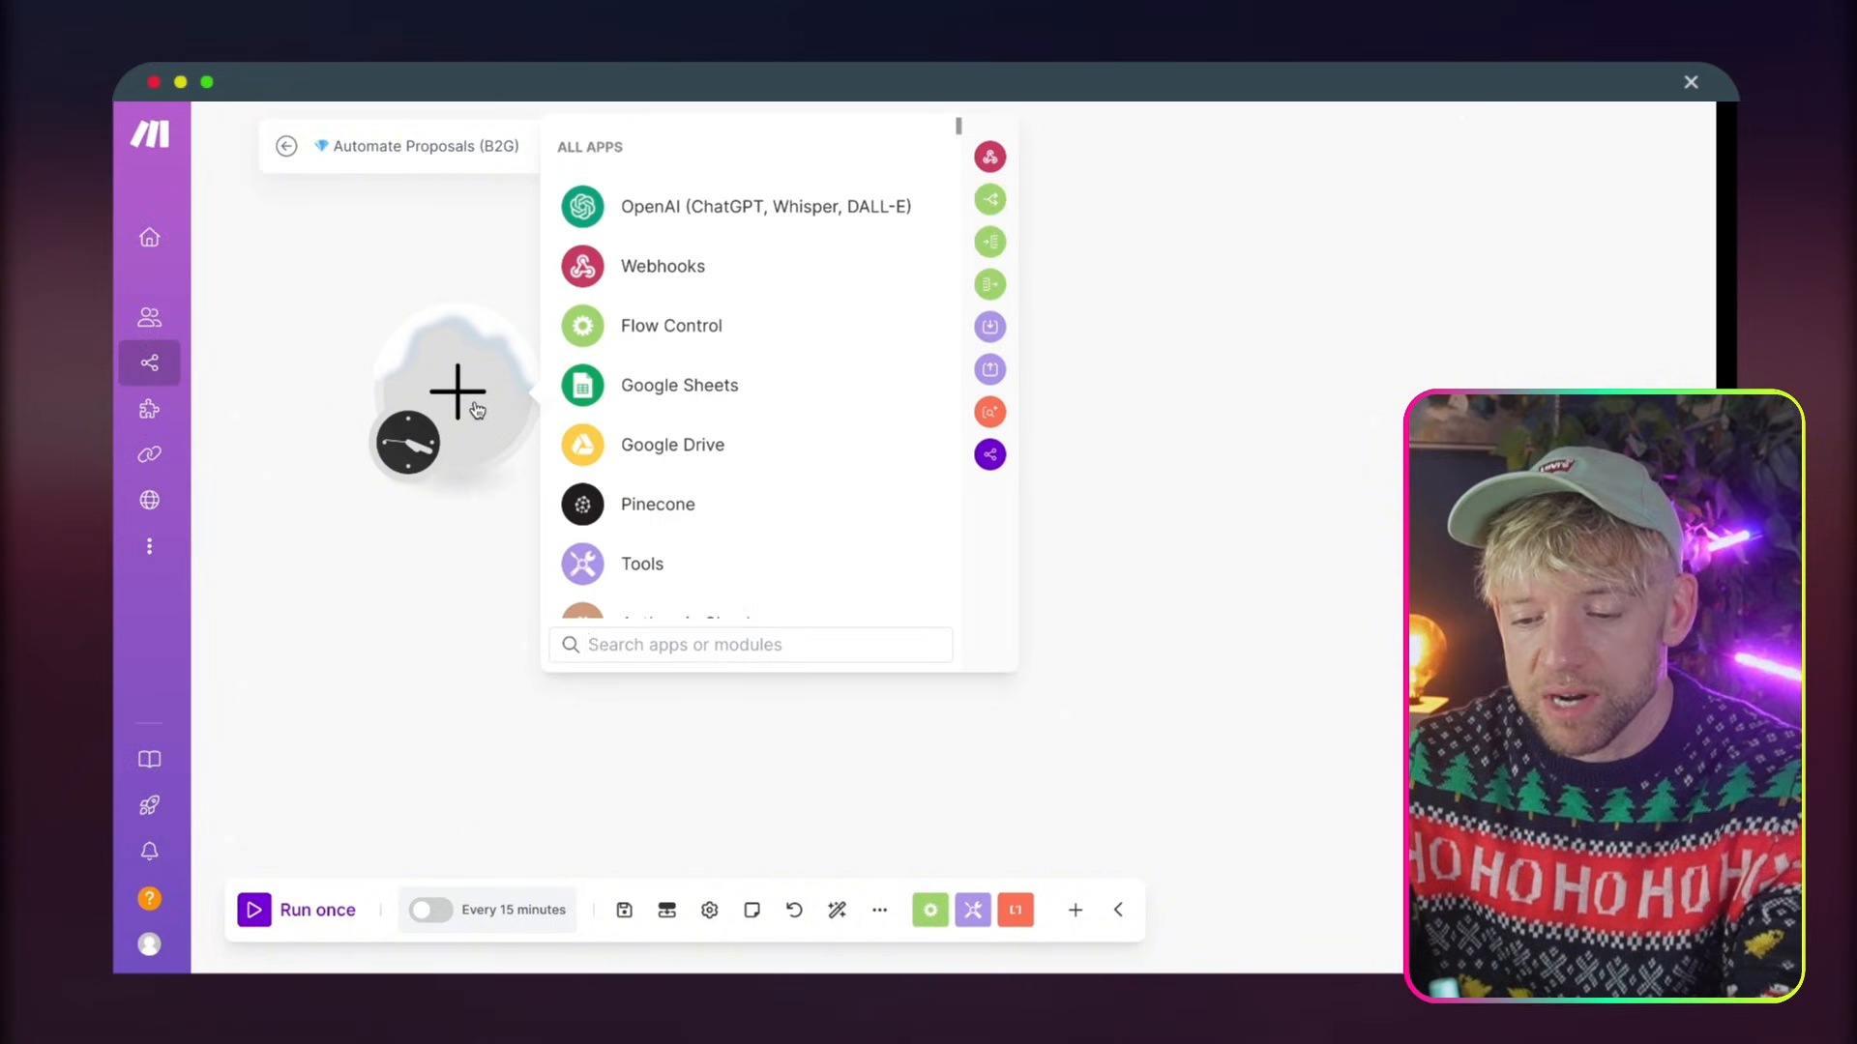
type("airt")
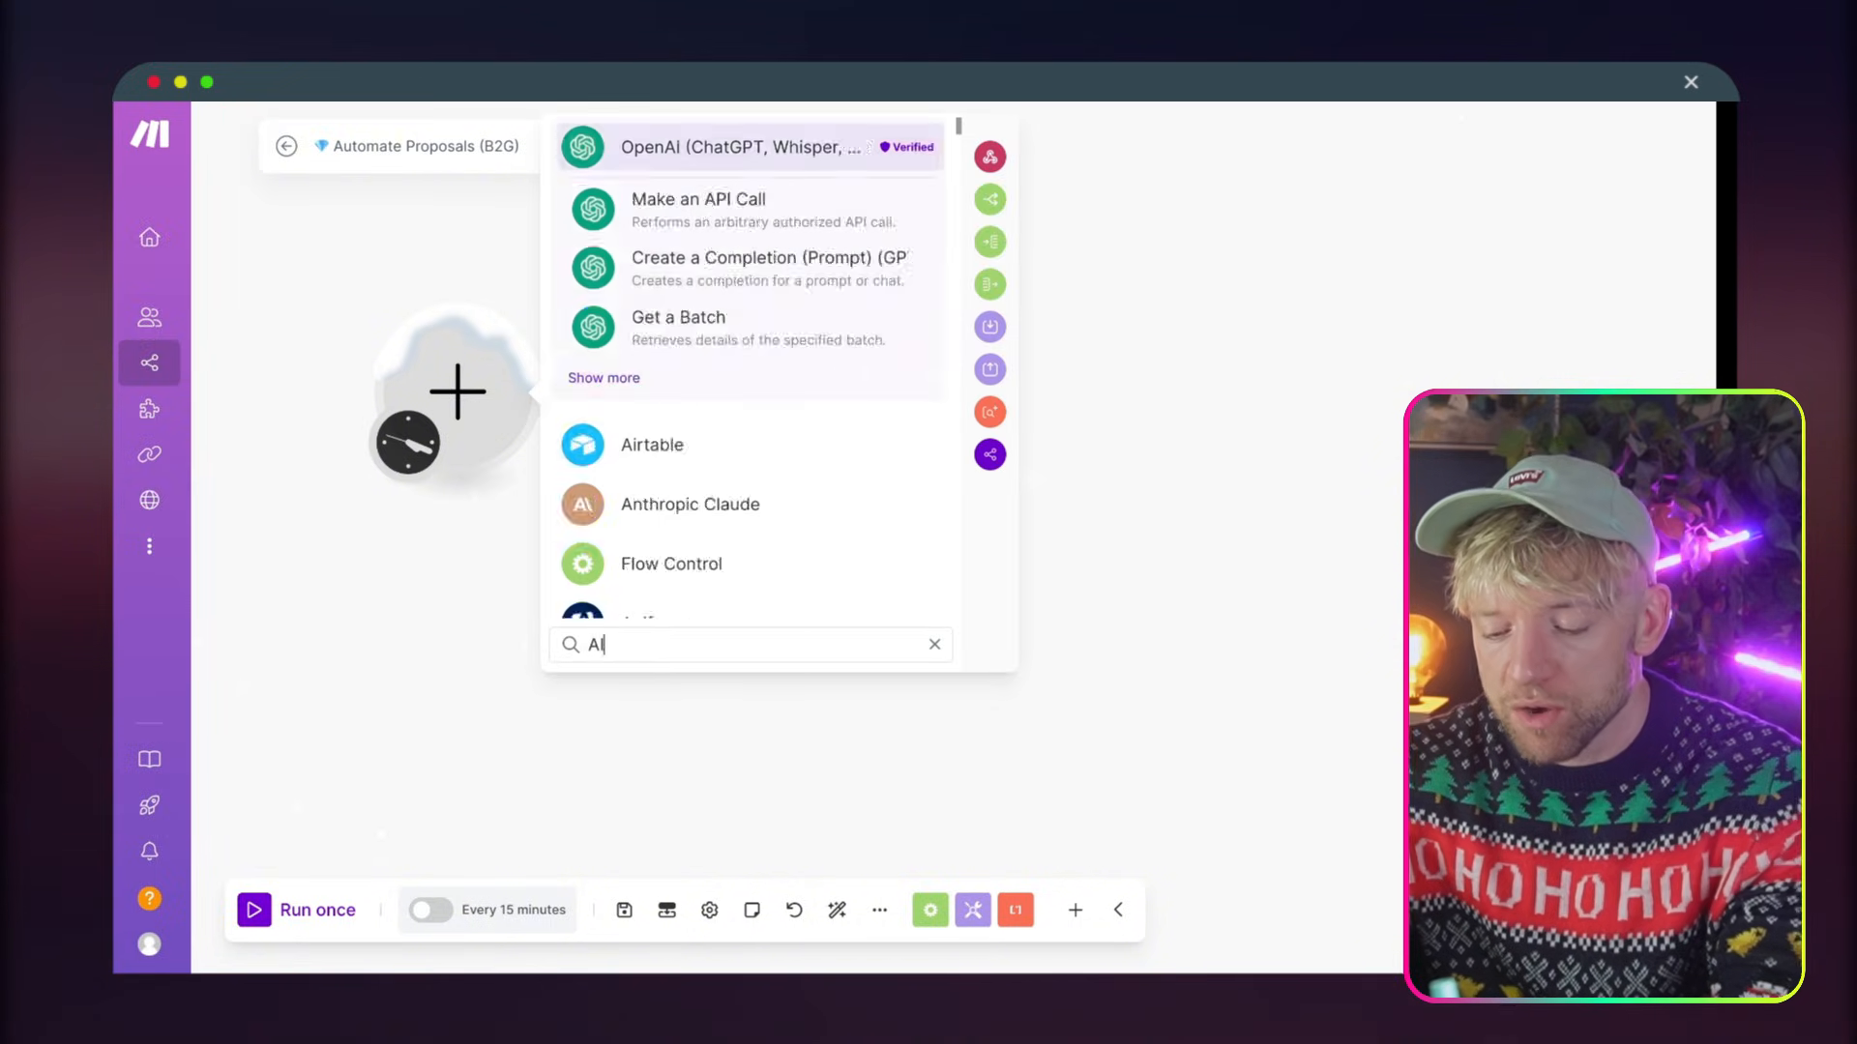
left_click(735, 199)
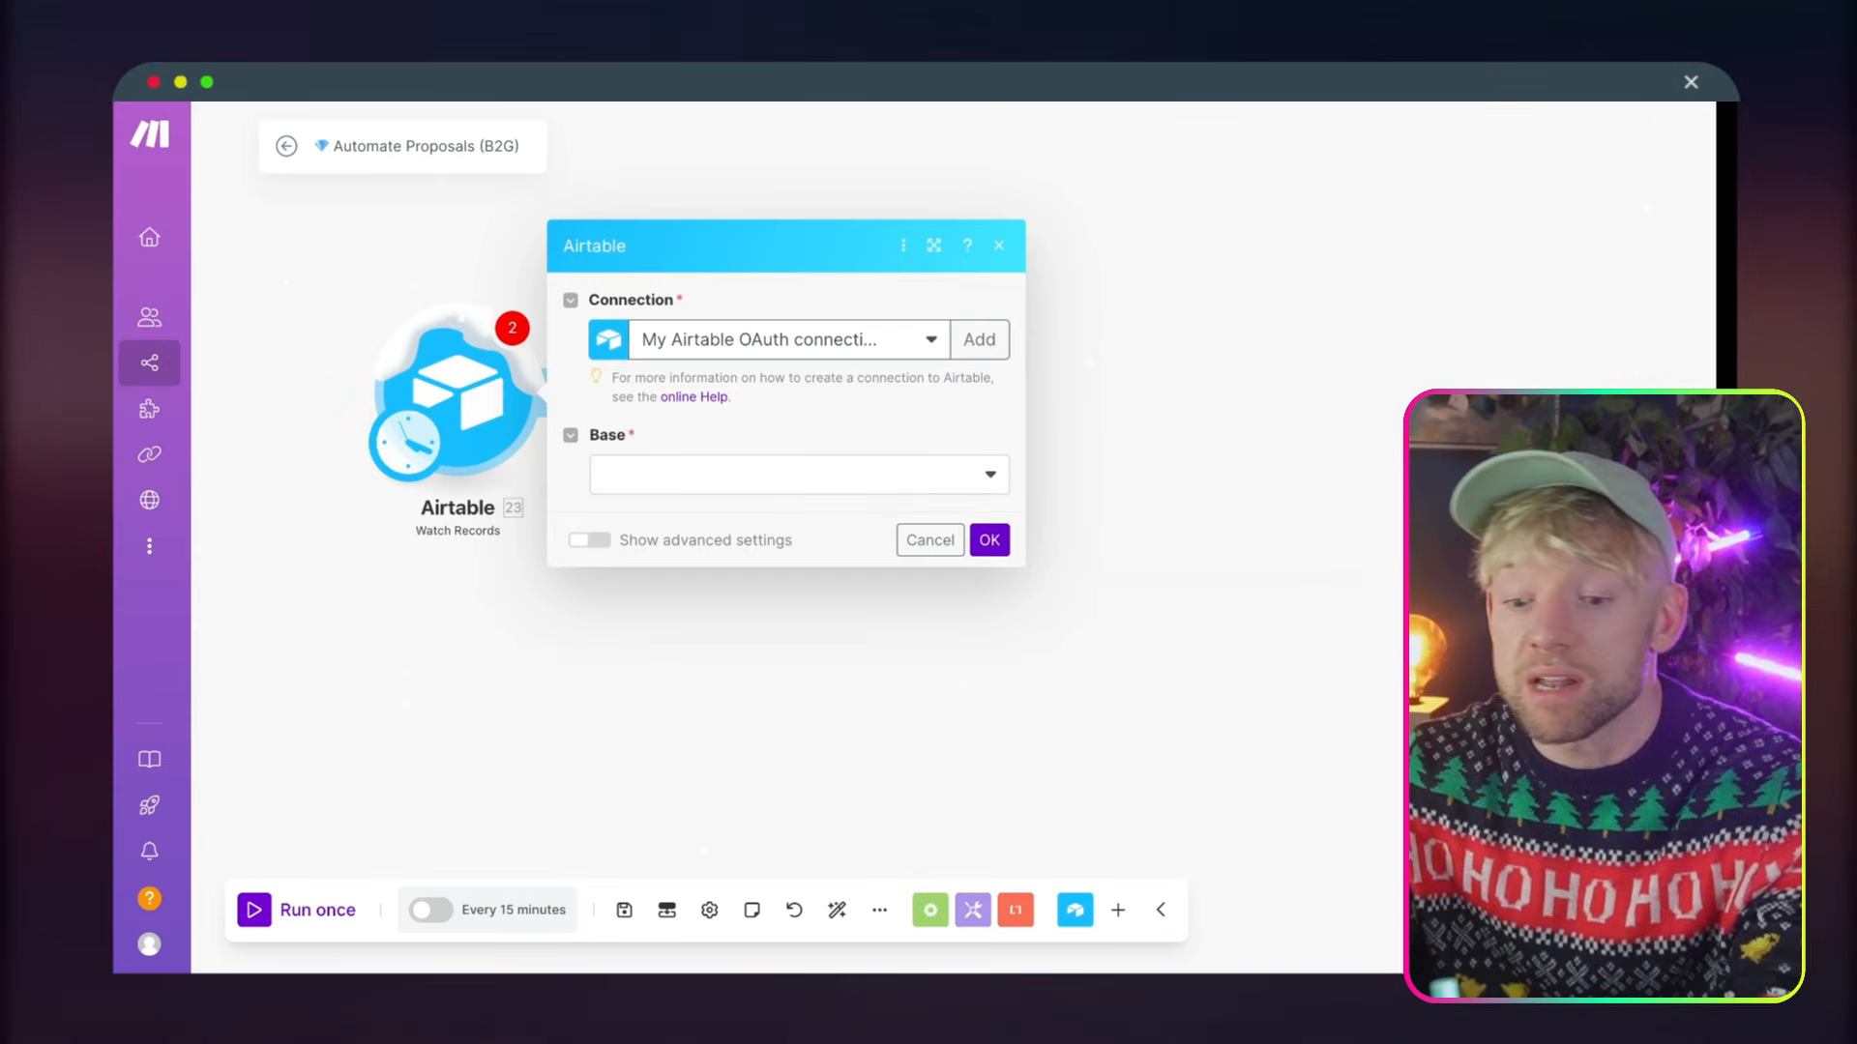
Point the Airtable trigger at the Proposal Automation base and its Table 1
left_click(613, 472)
type("PROPOS")
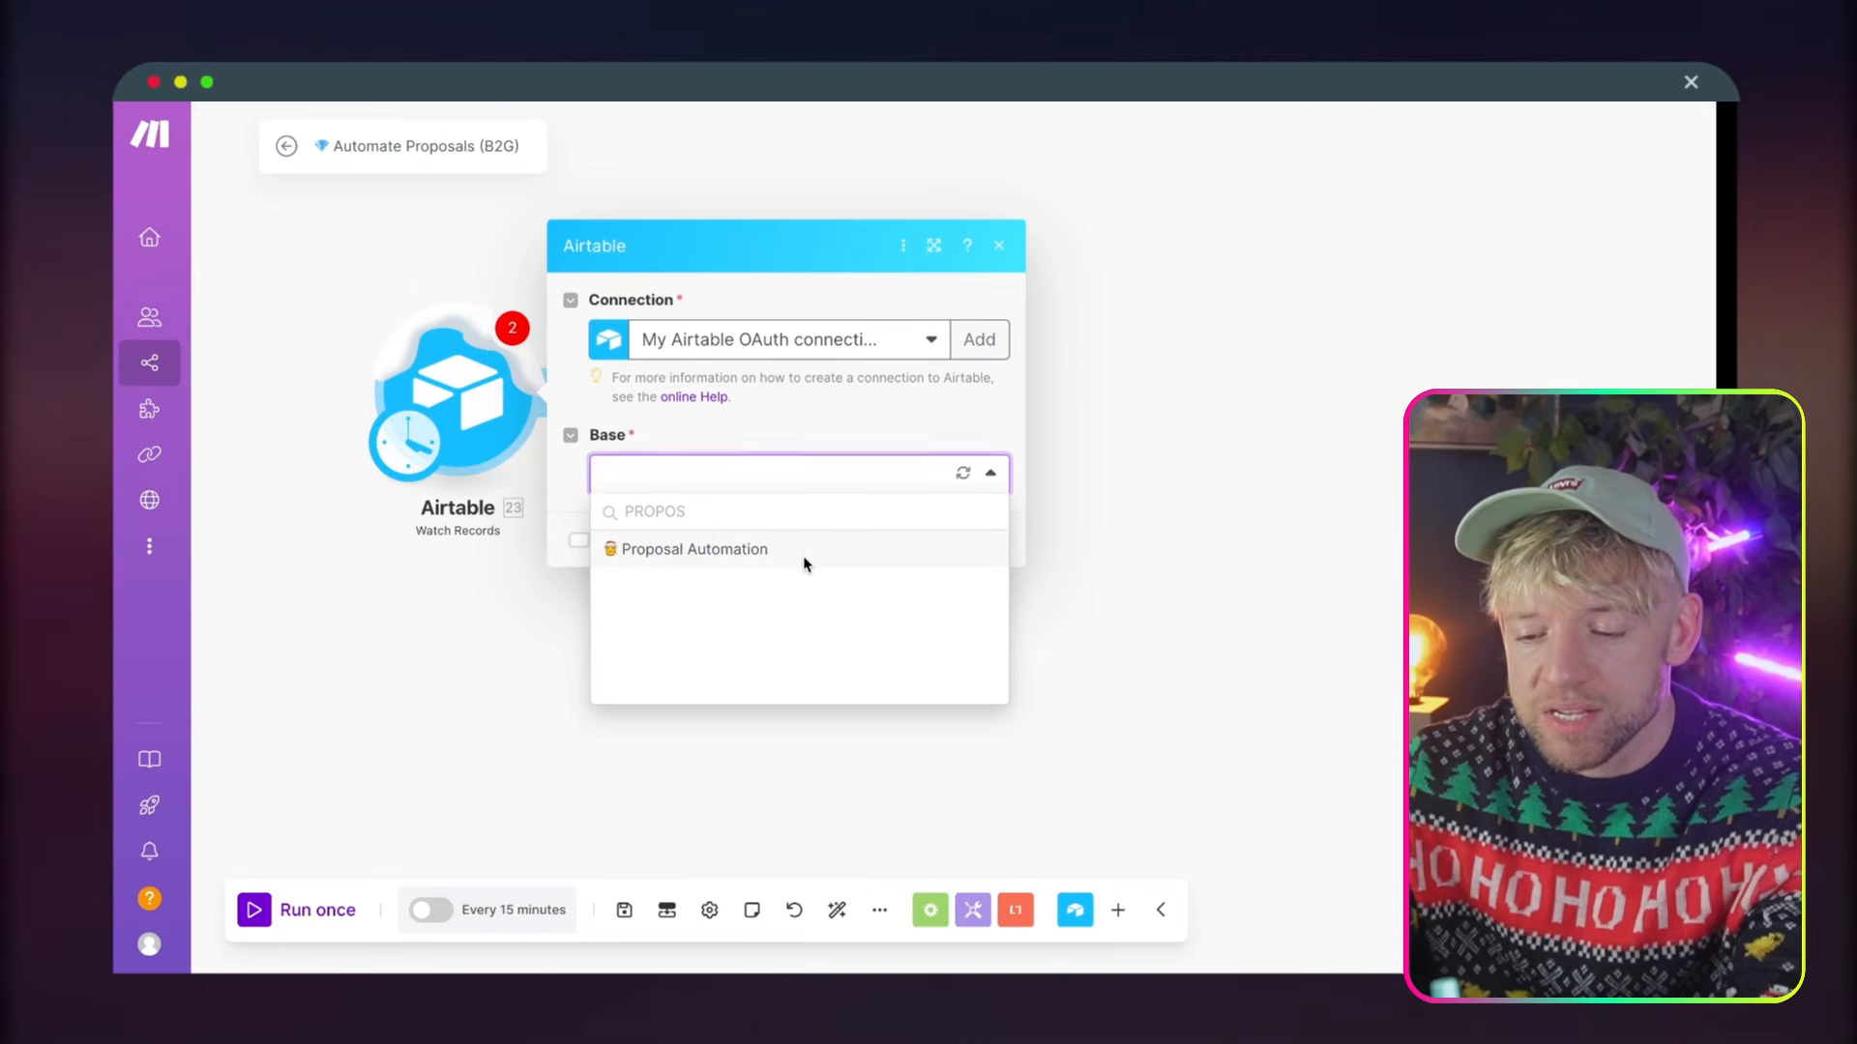
left_click(804, 559)
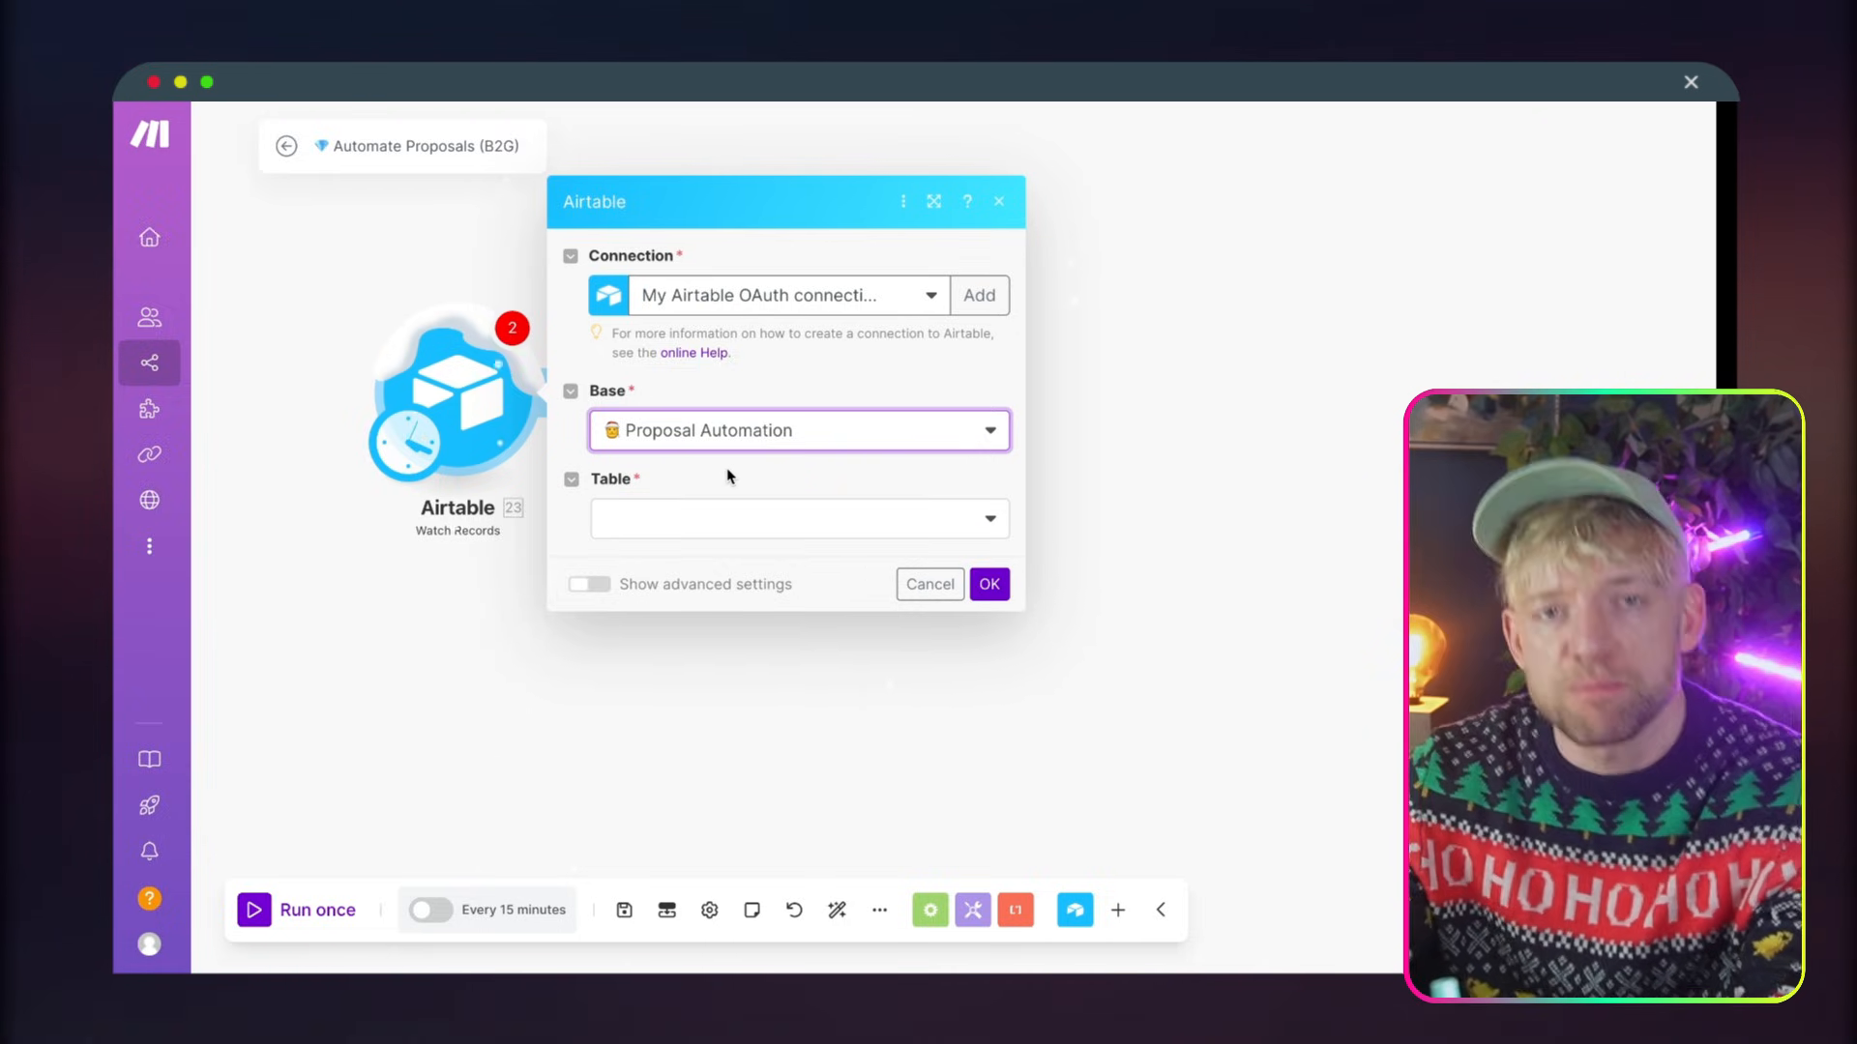
left_click(733, 516)
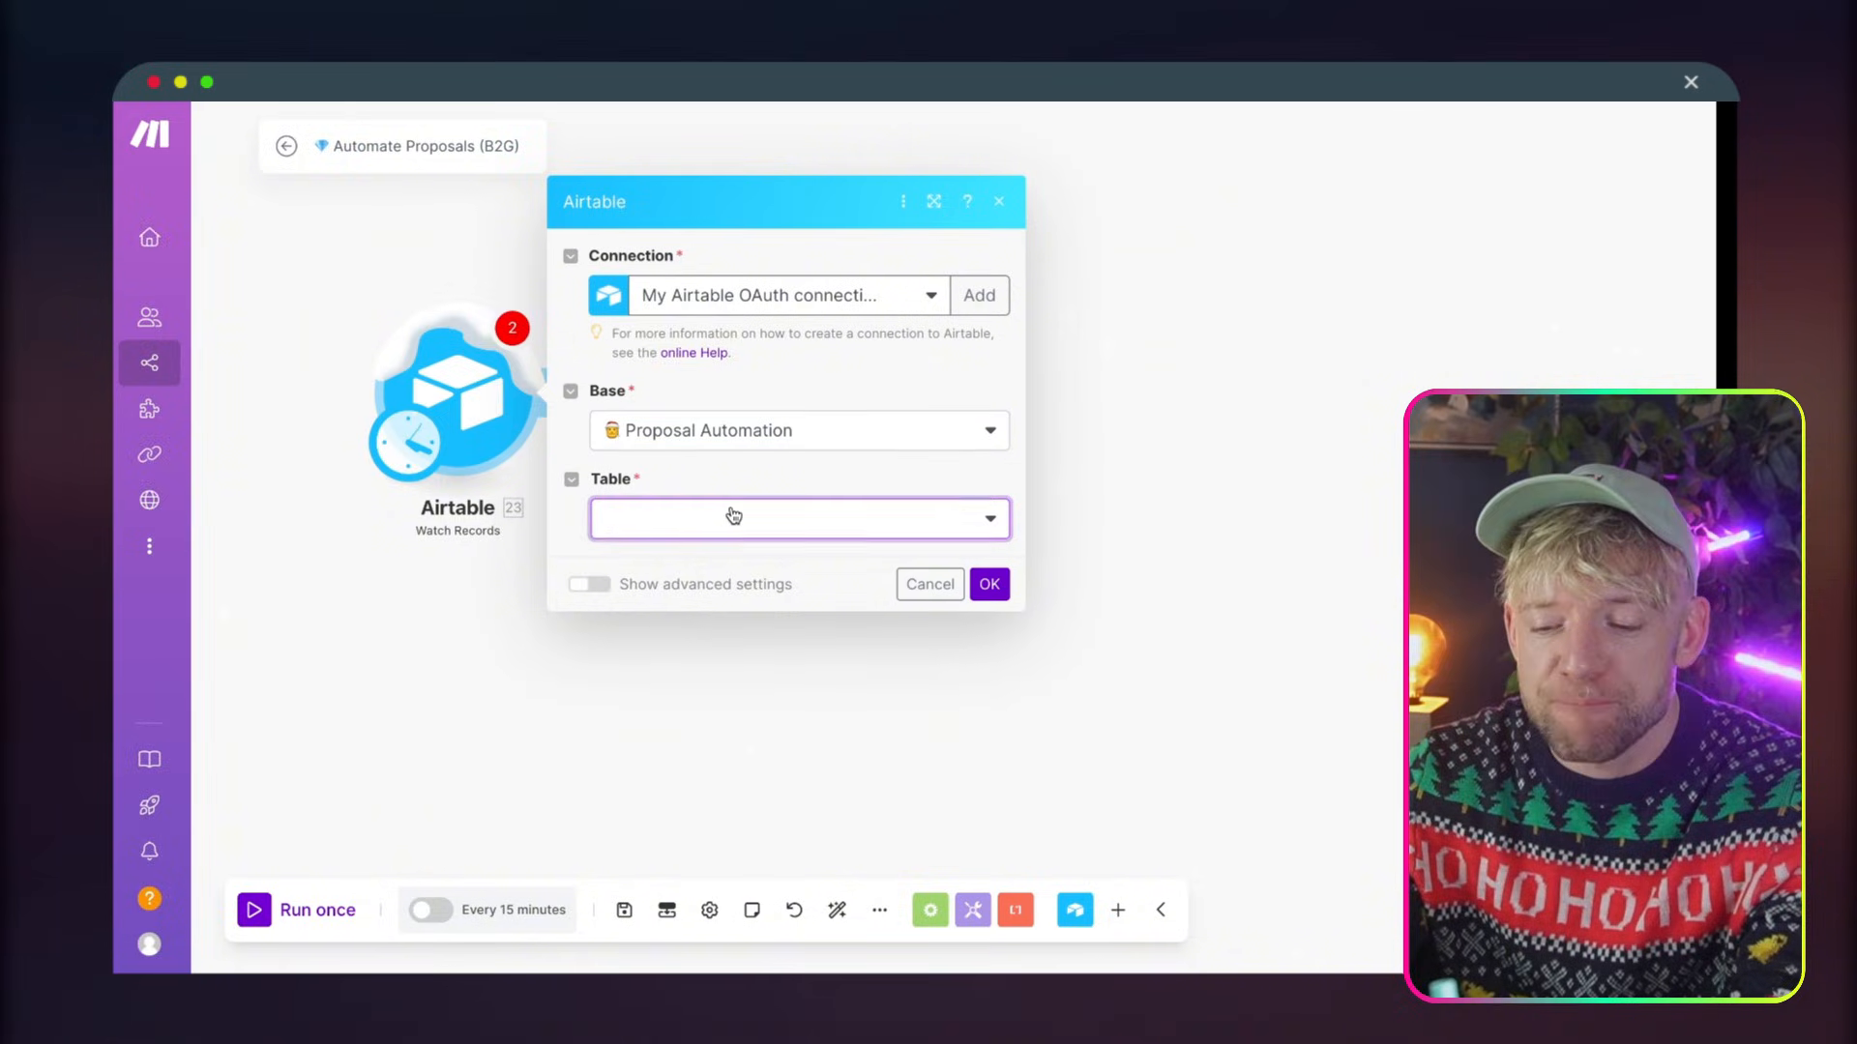
left_click(716, 556)
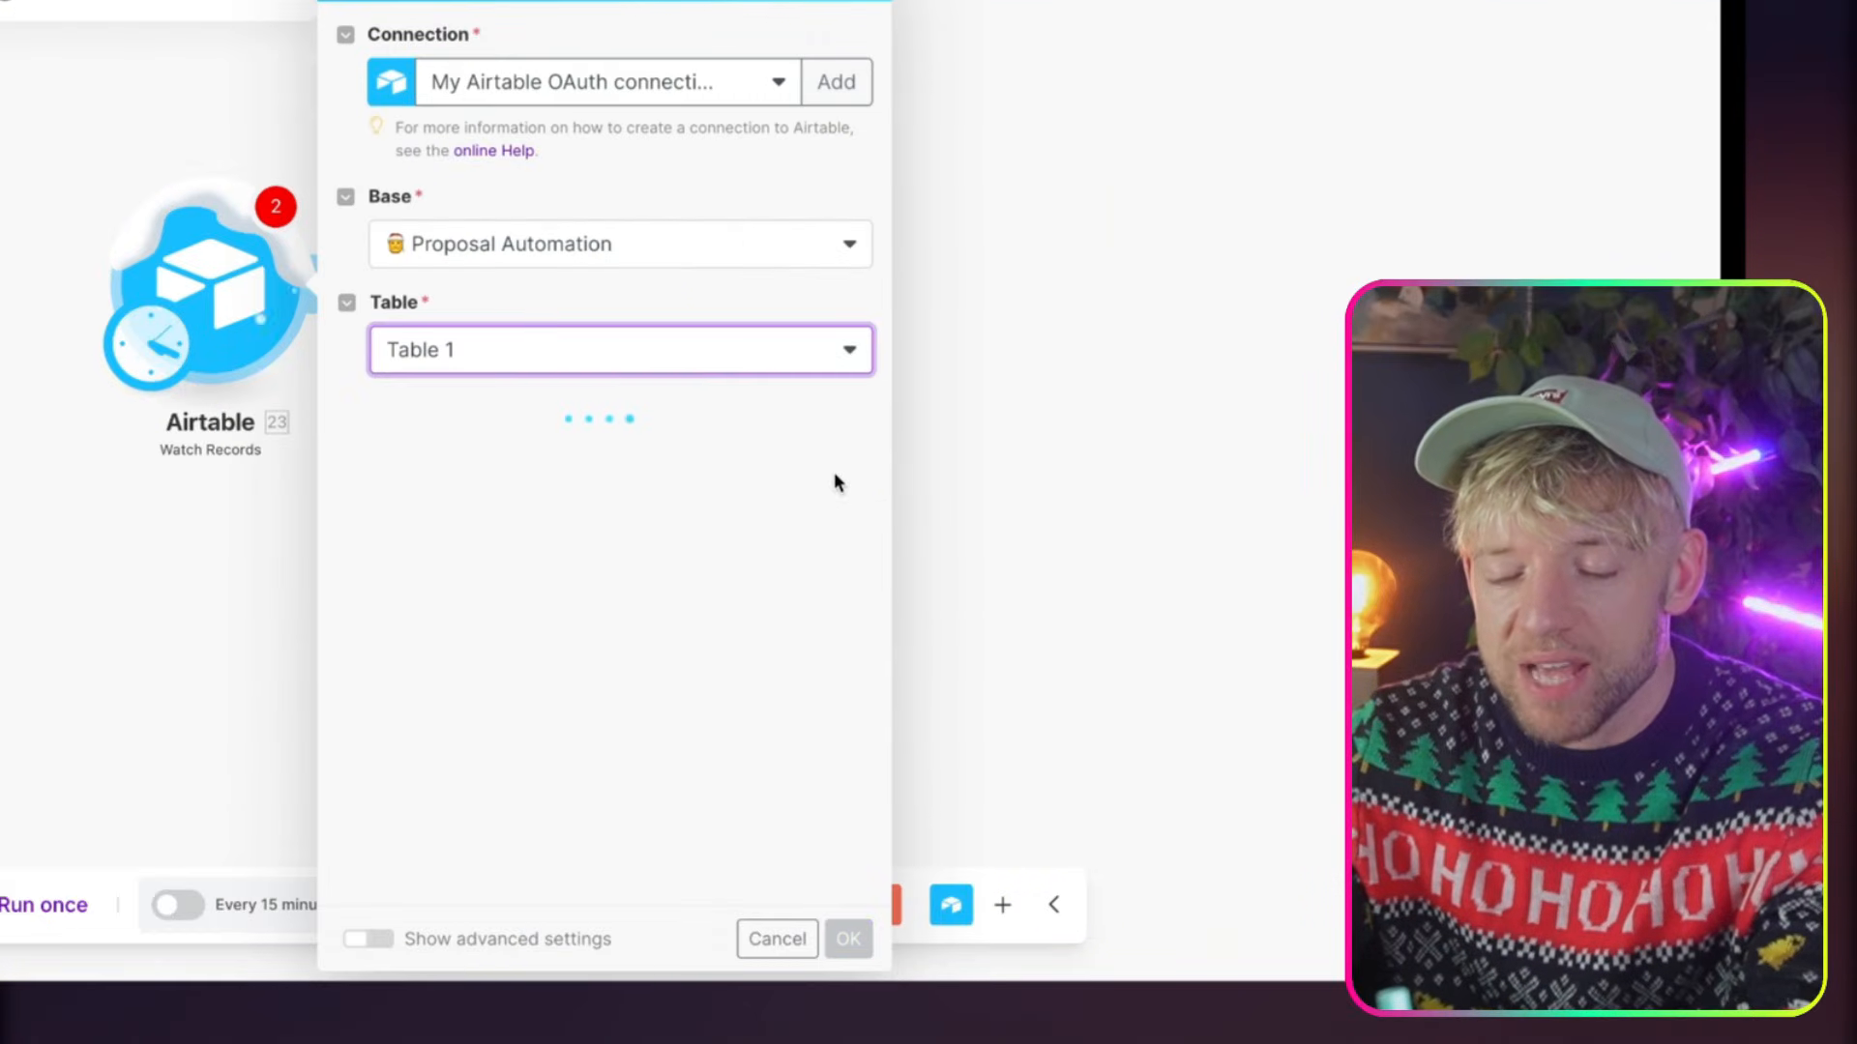
Choose Last Modified Time as the Airtable module's trigger field
scroll(587, 508, "down", 1)
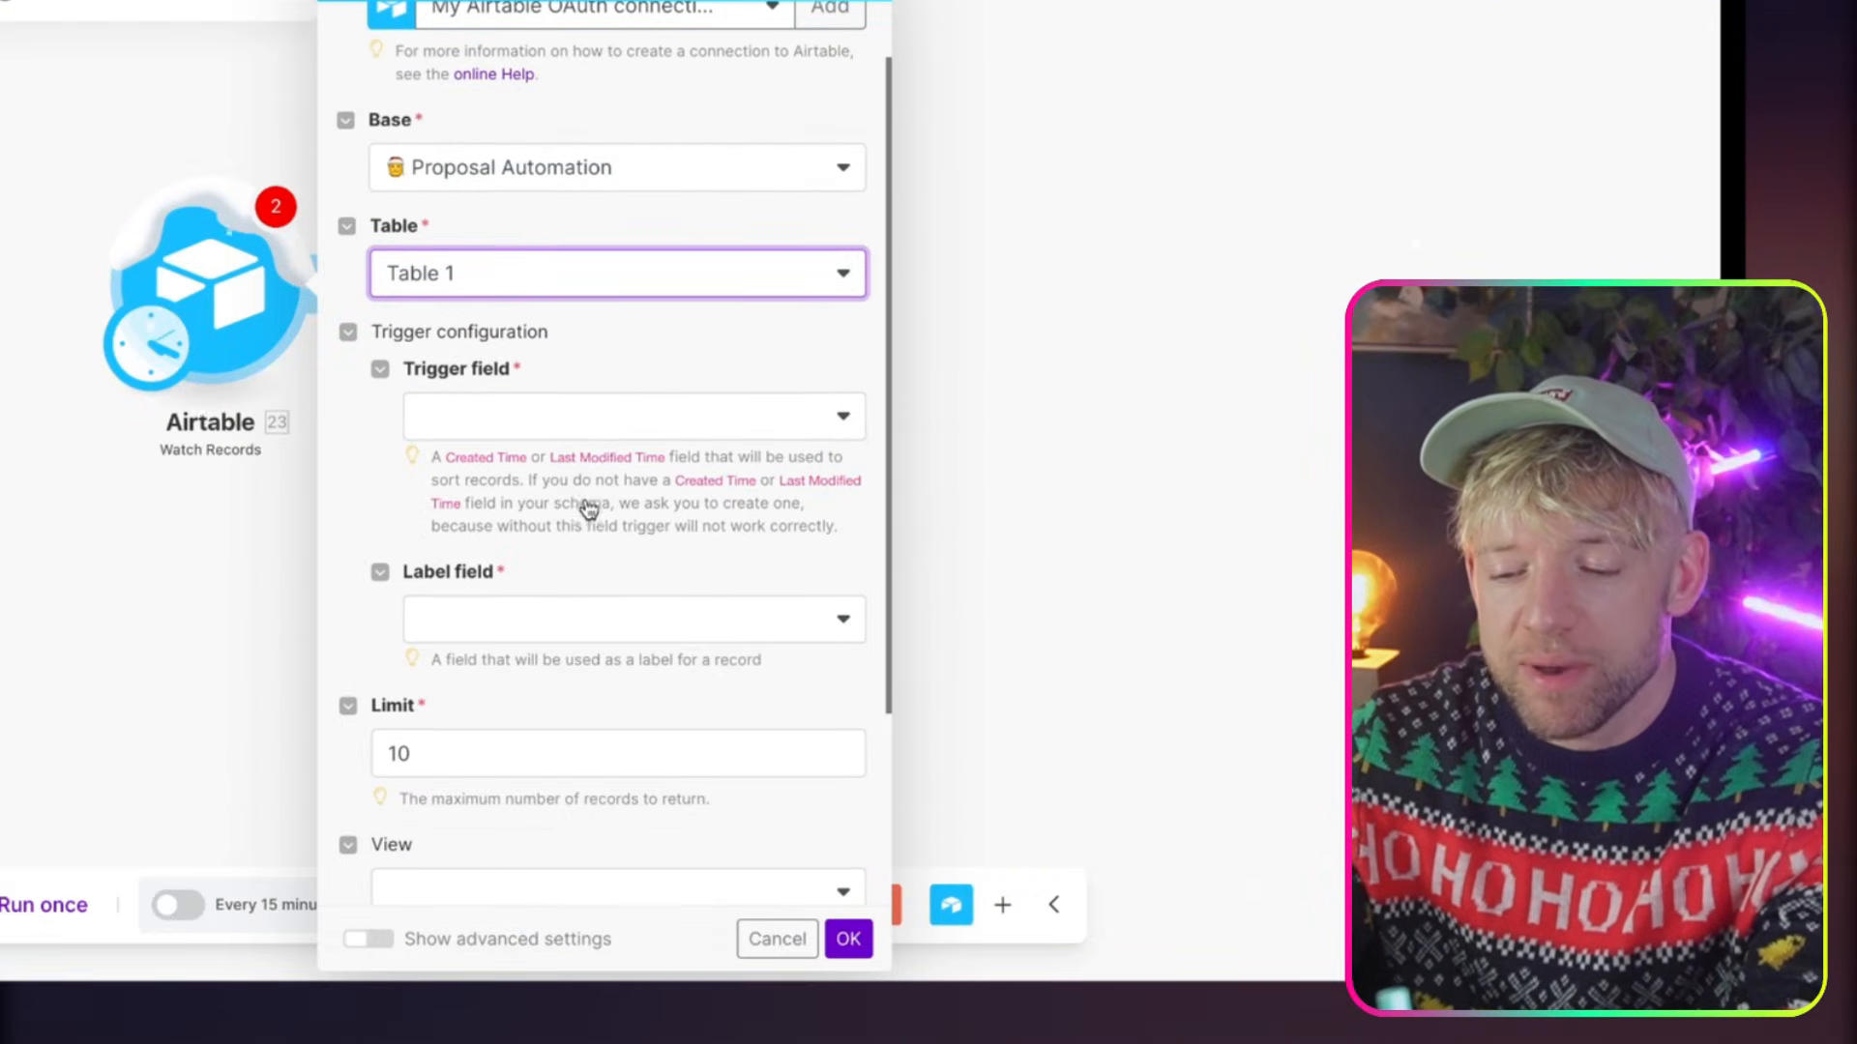
left_click(594, 427)
left_click(569, 502)
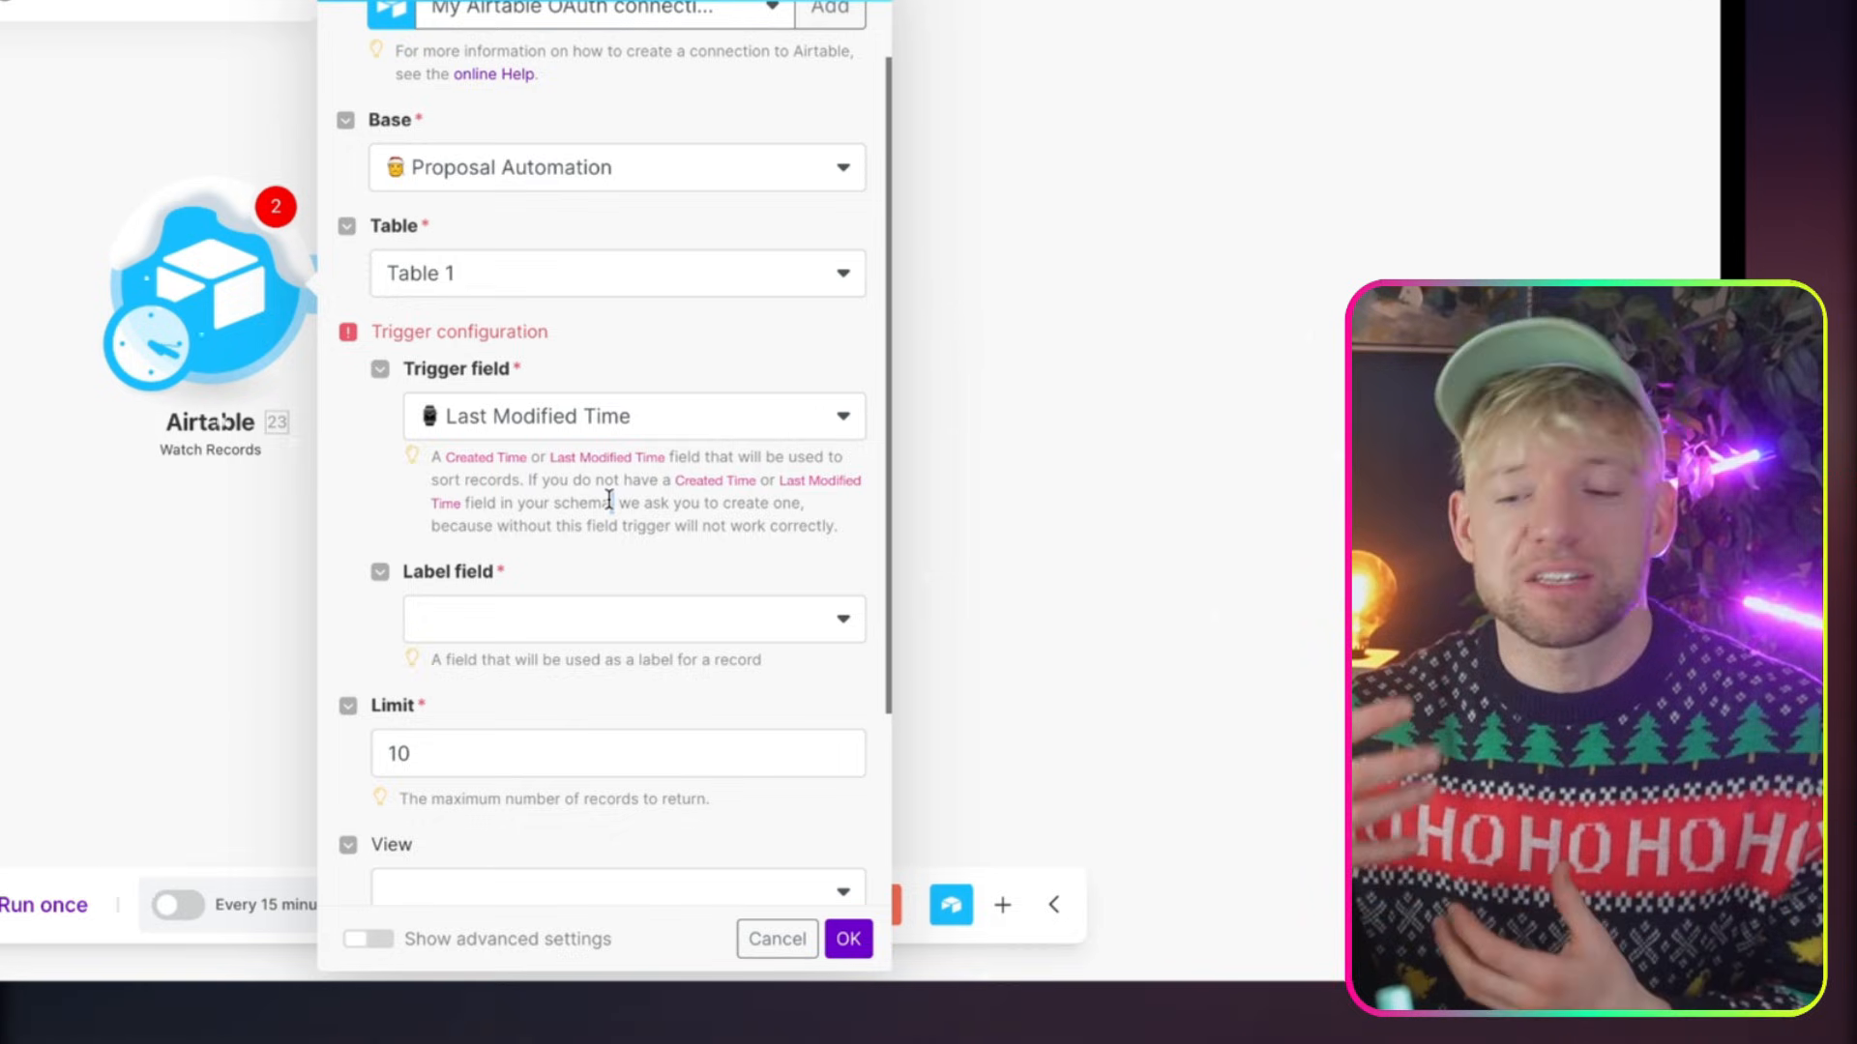
Set the Airtable trigger's label field to Client Email, save it, and process records from now on
scroll(610, 500, "down", 1)
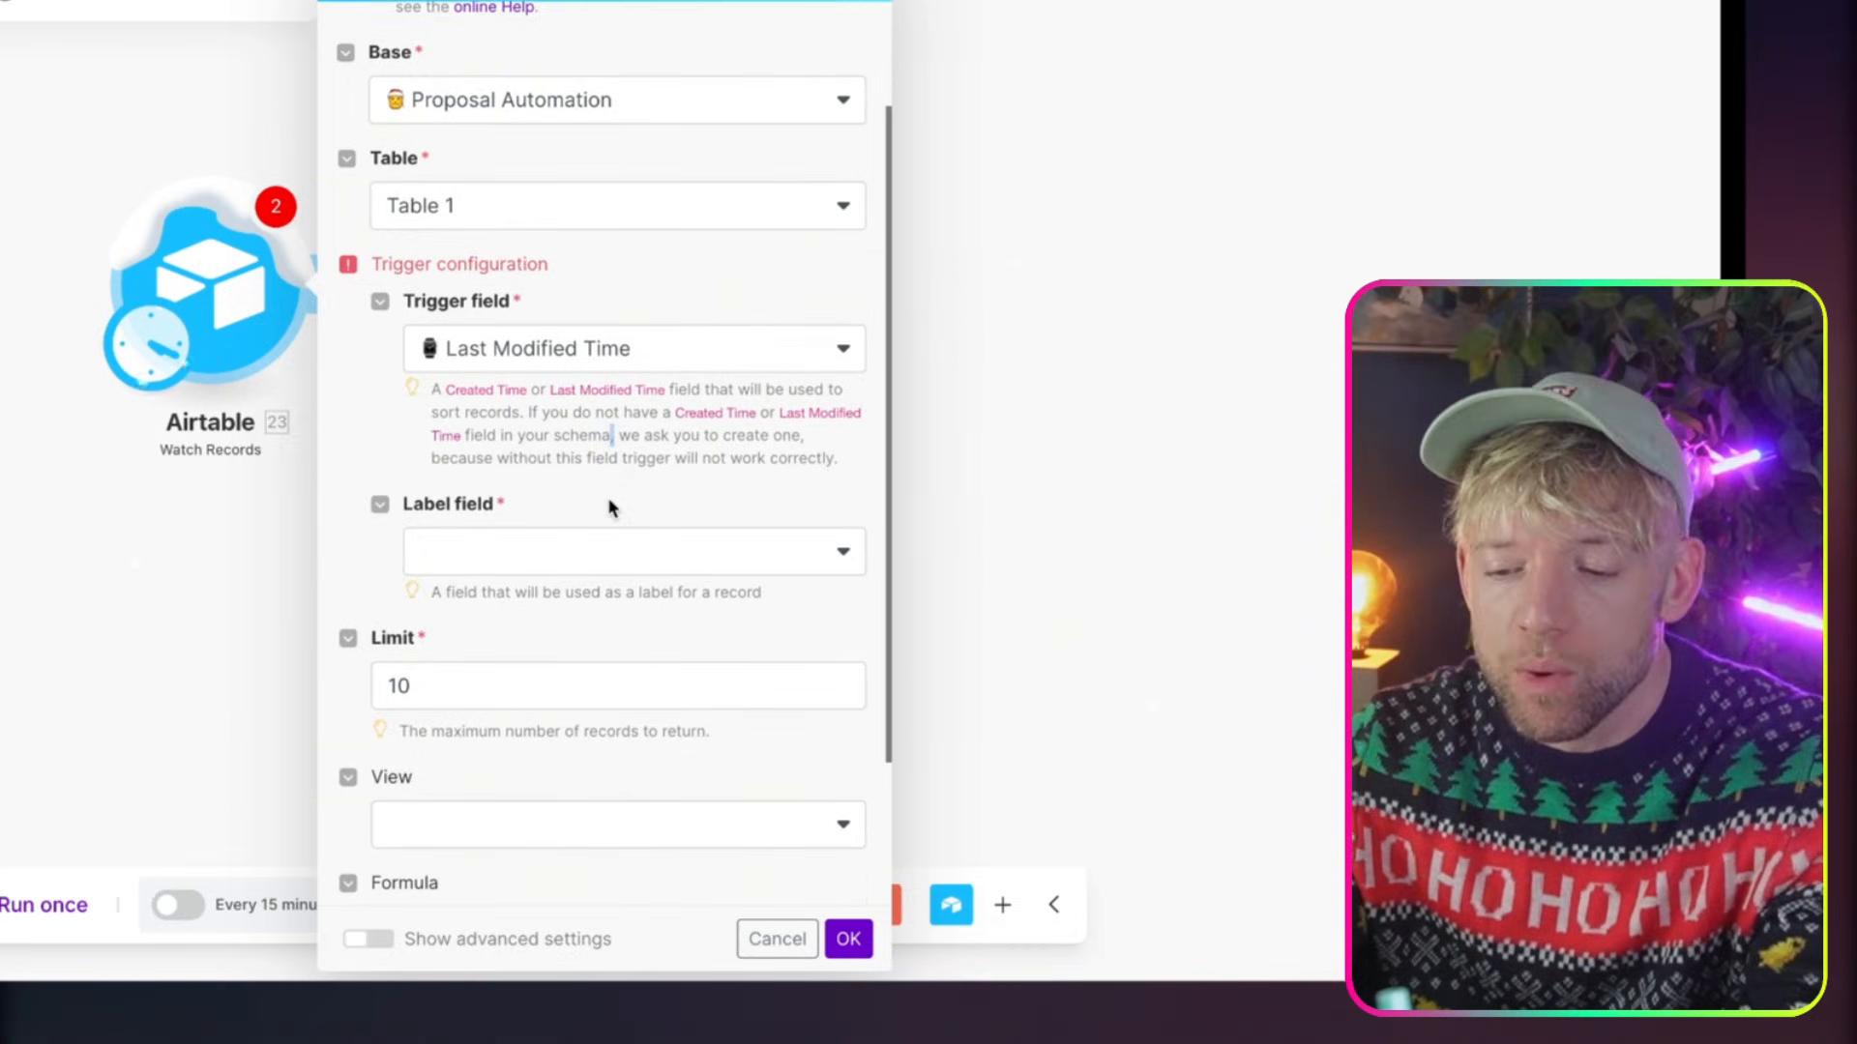
scroll(612, 503, "down", 3)
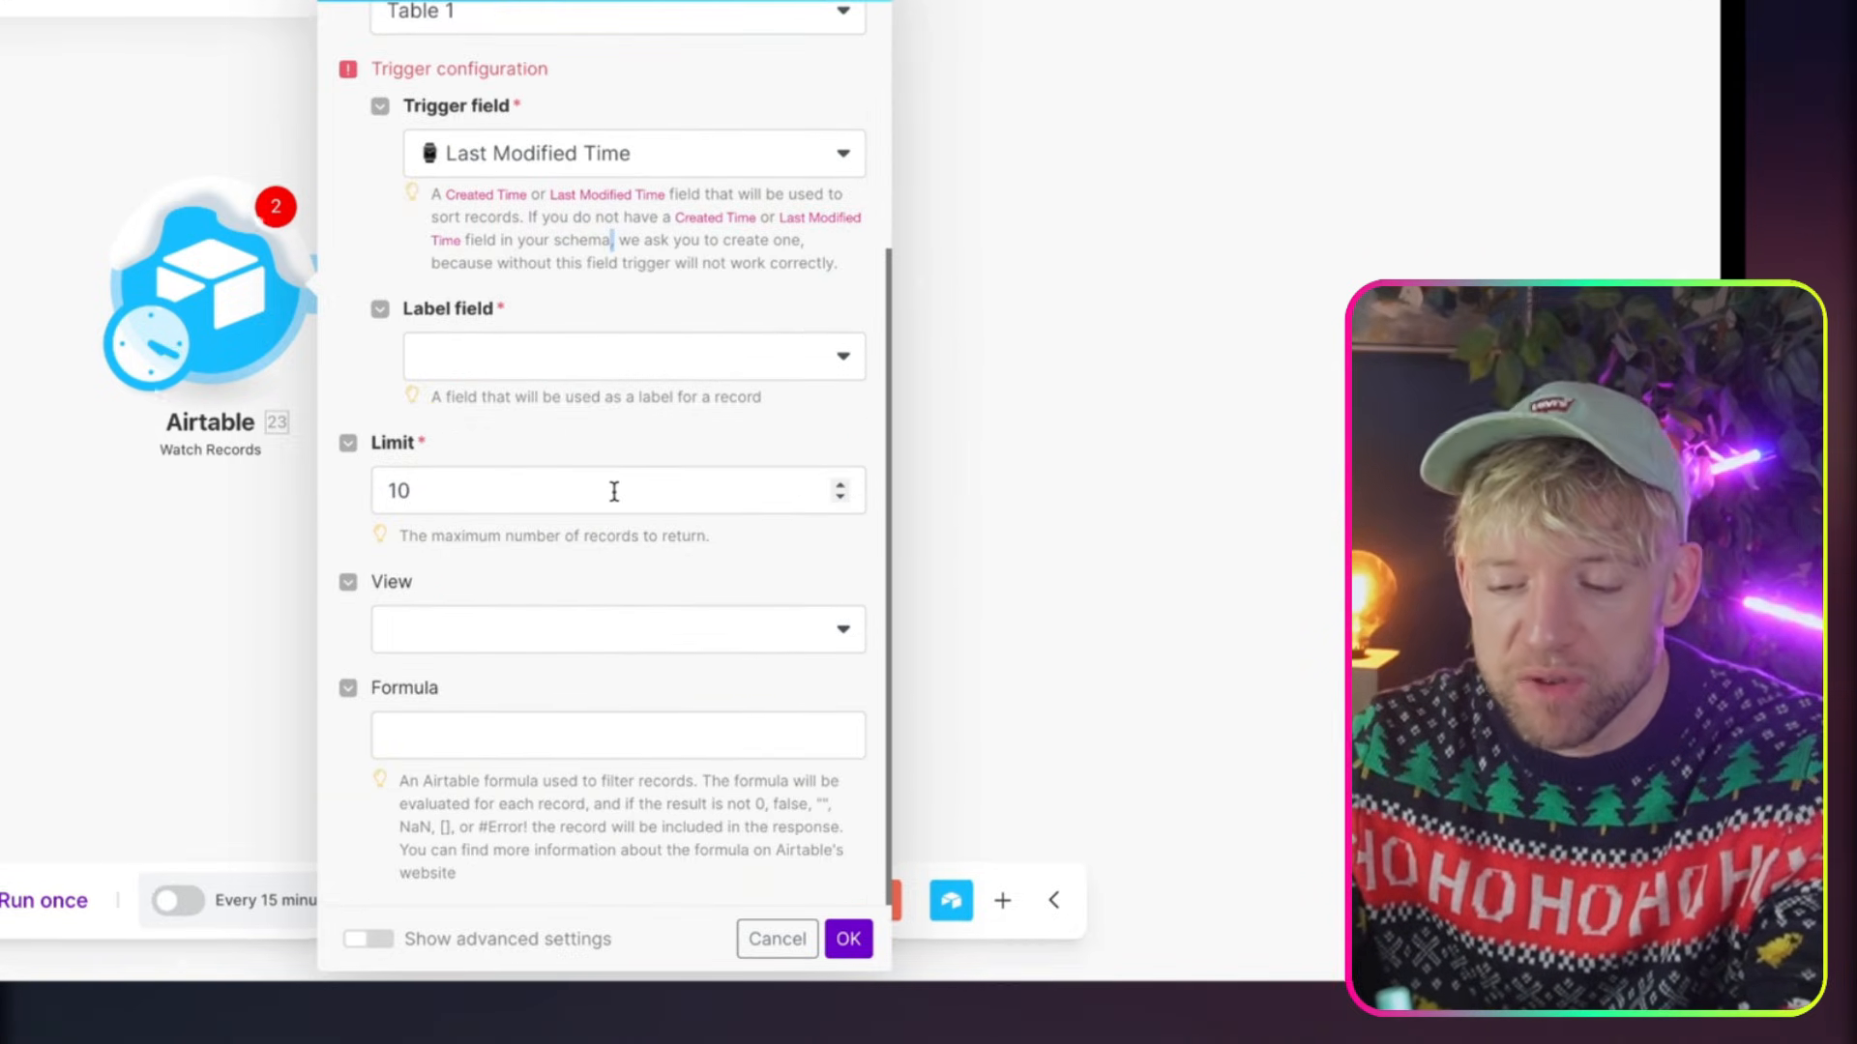
left_click(837, 937)
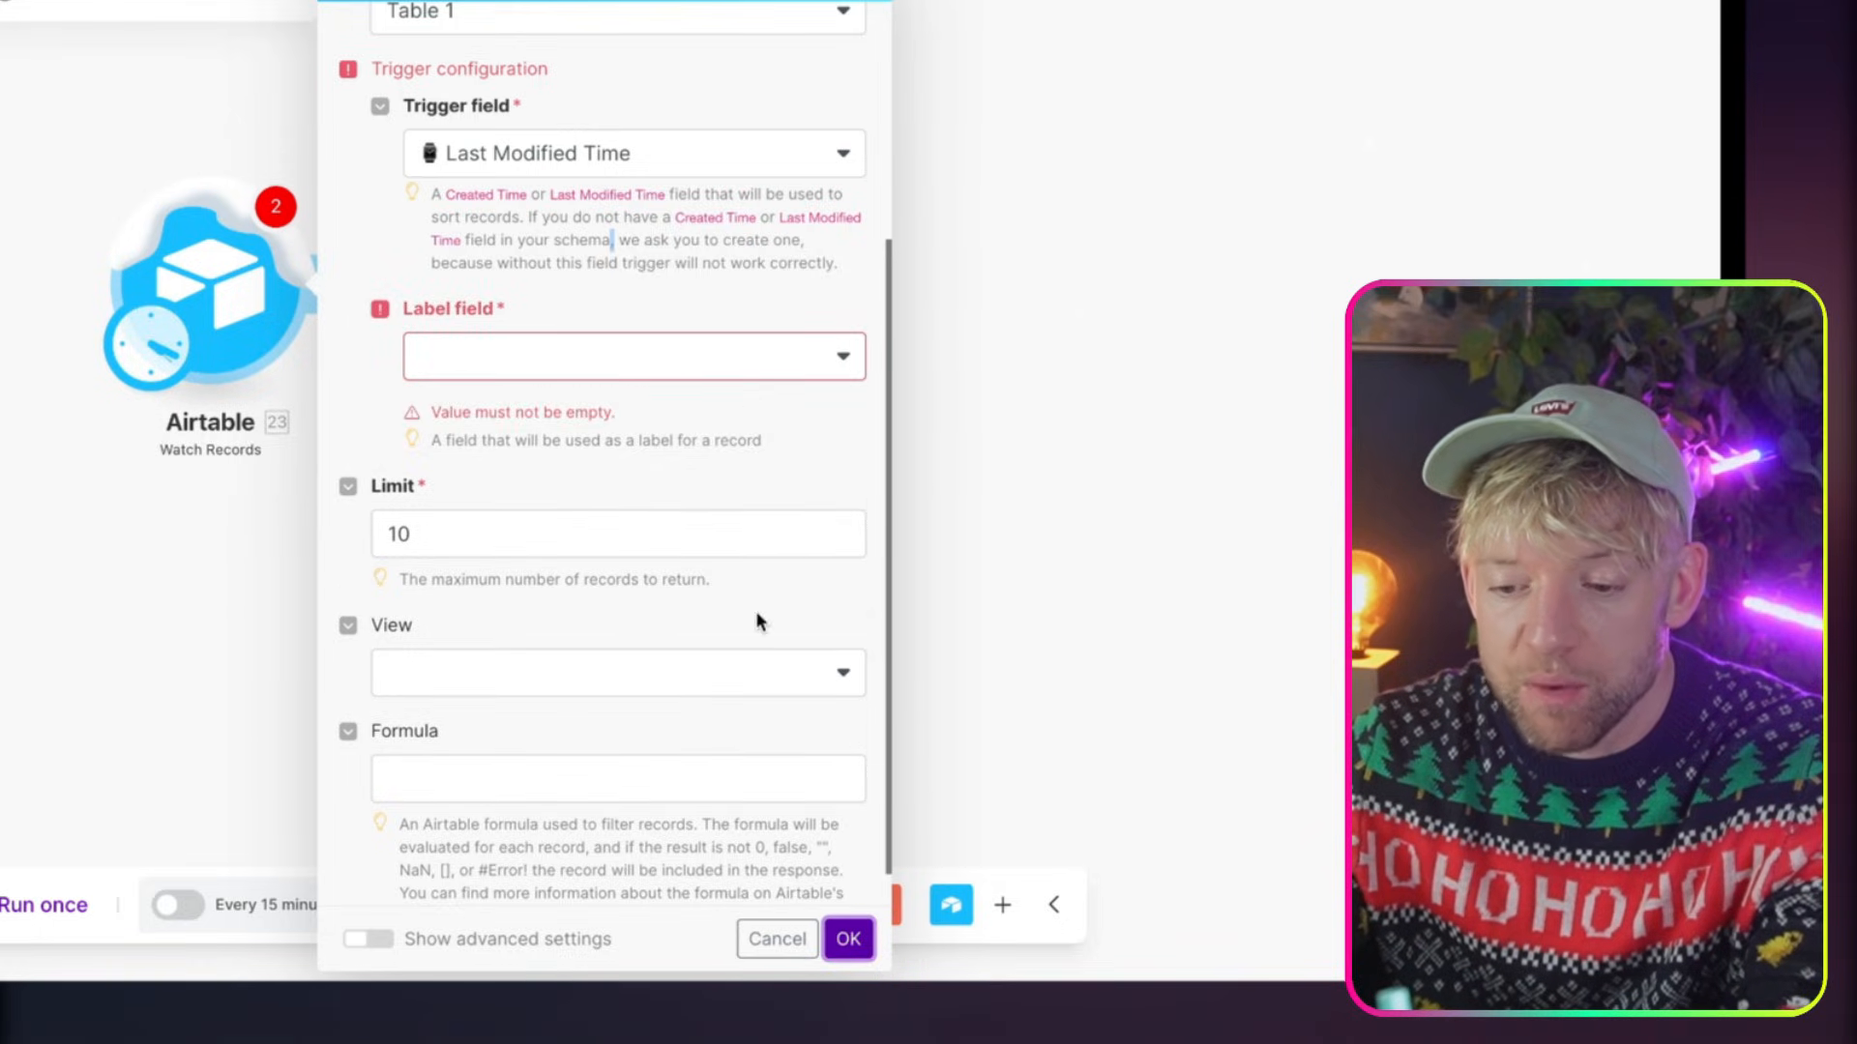
left_click(692, 377)
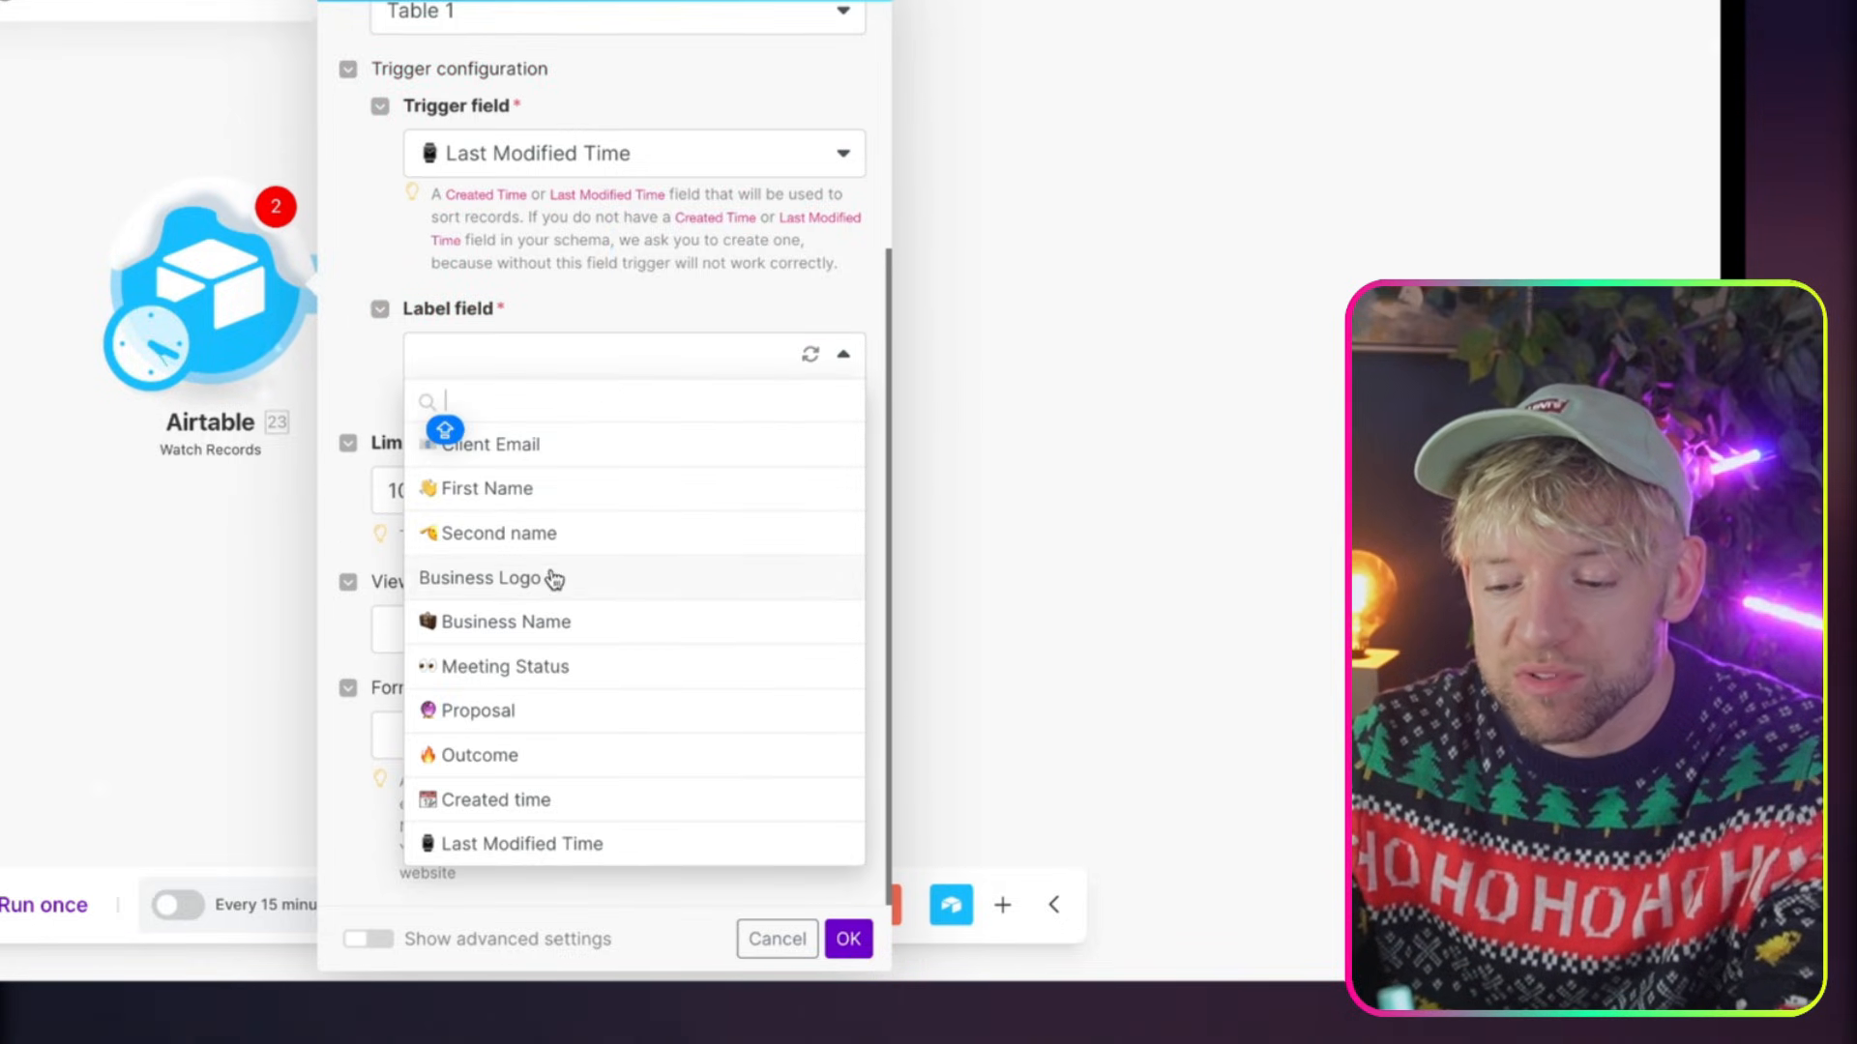
left_click(574, 450)
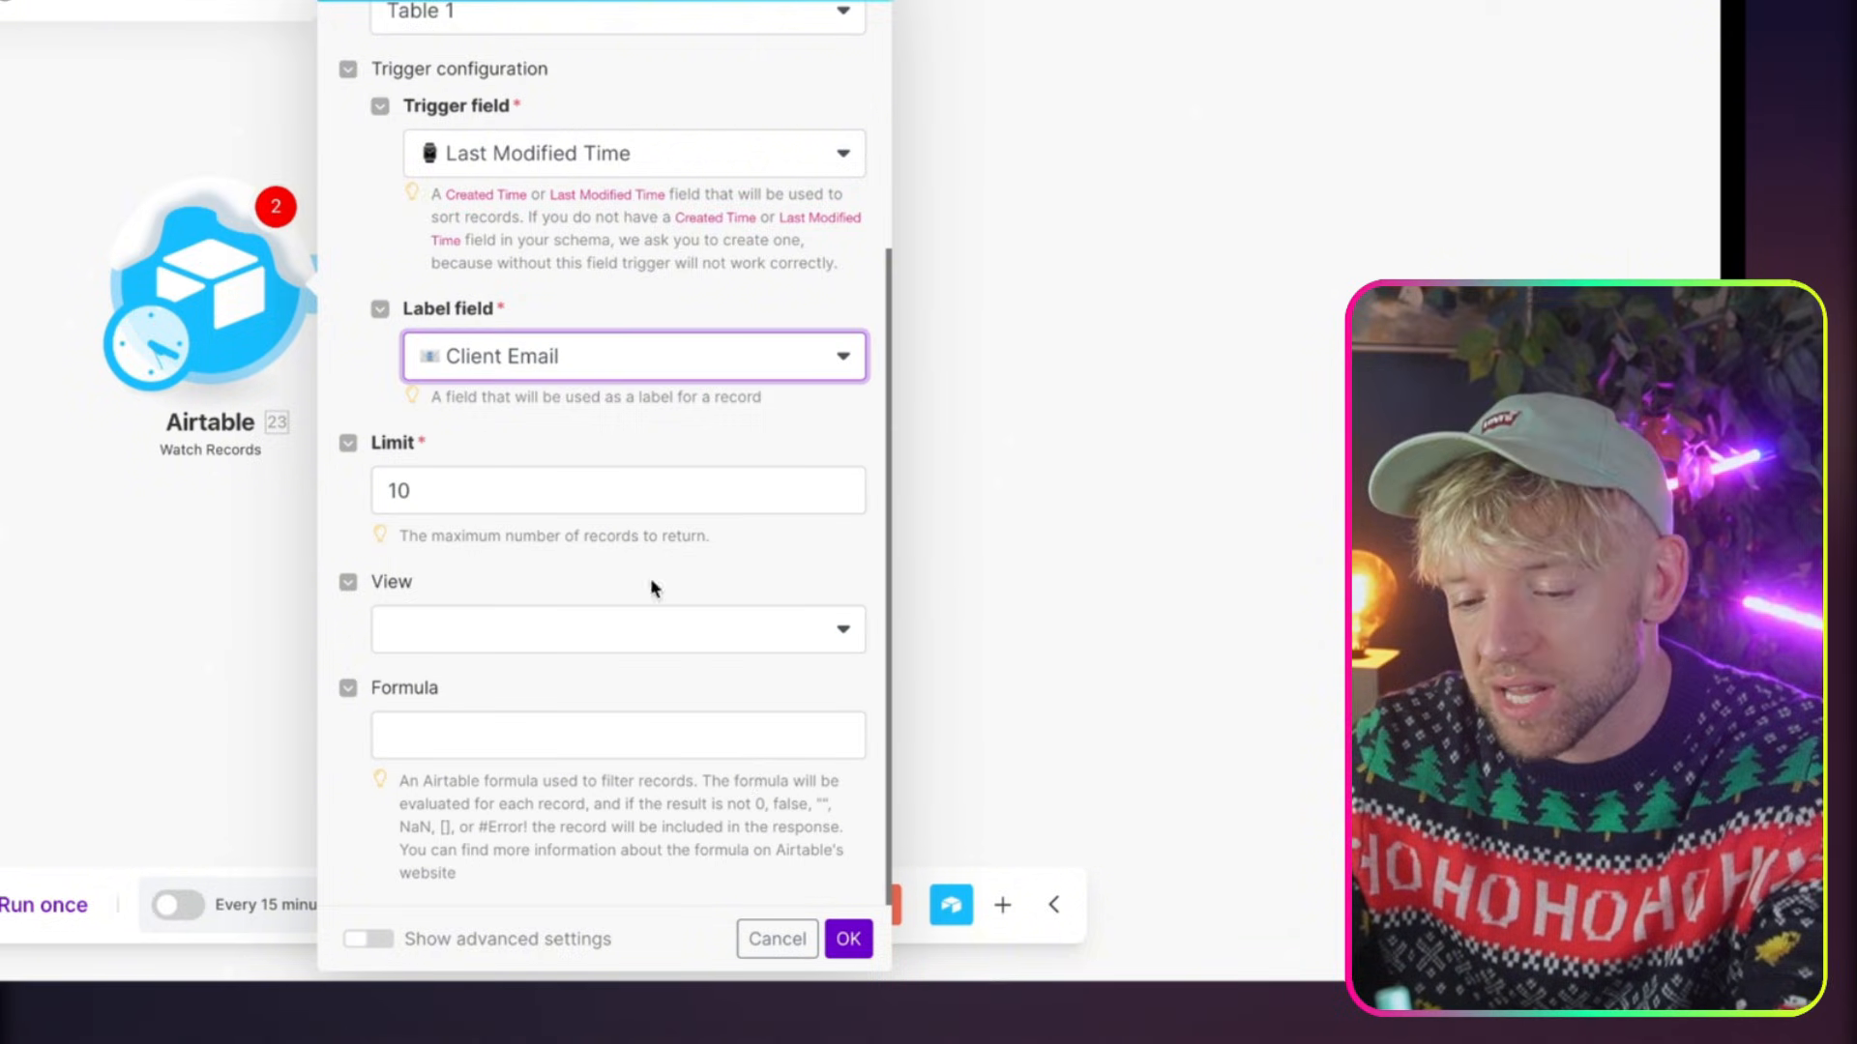
left_click(845, 938)
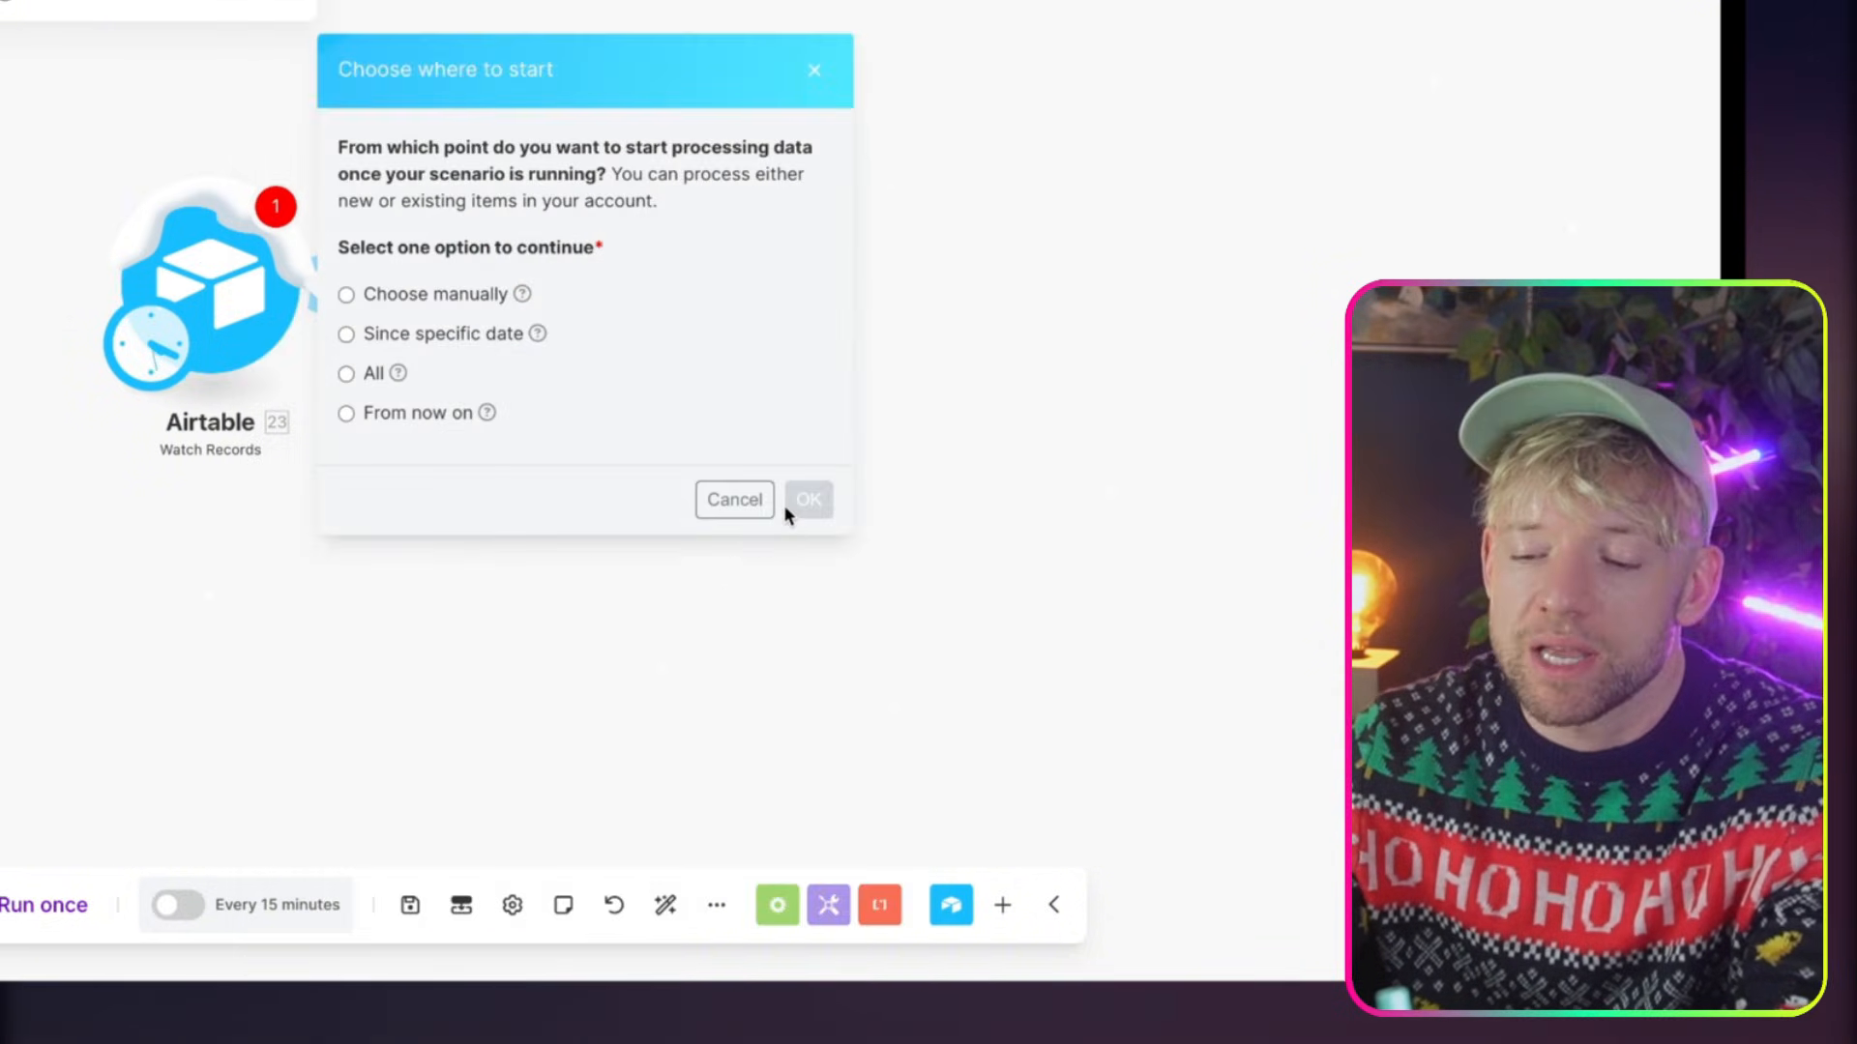
left_click(410, 414)
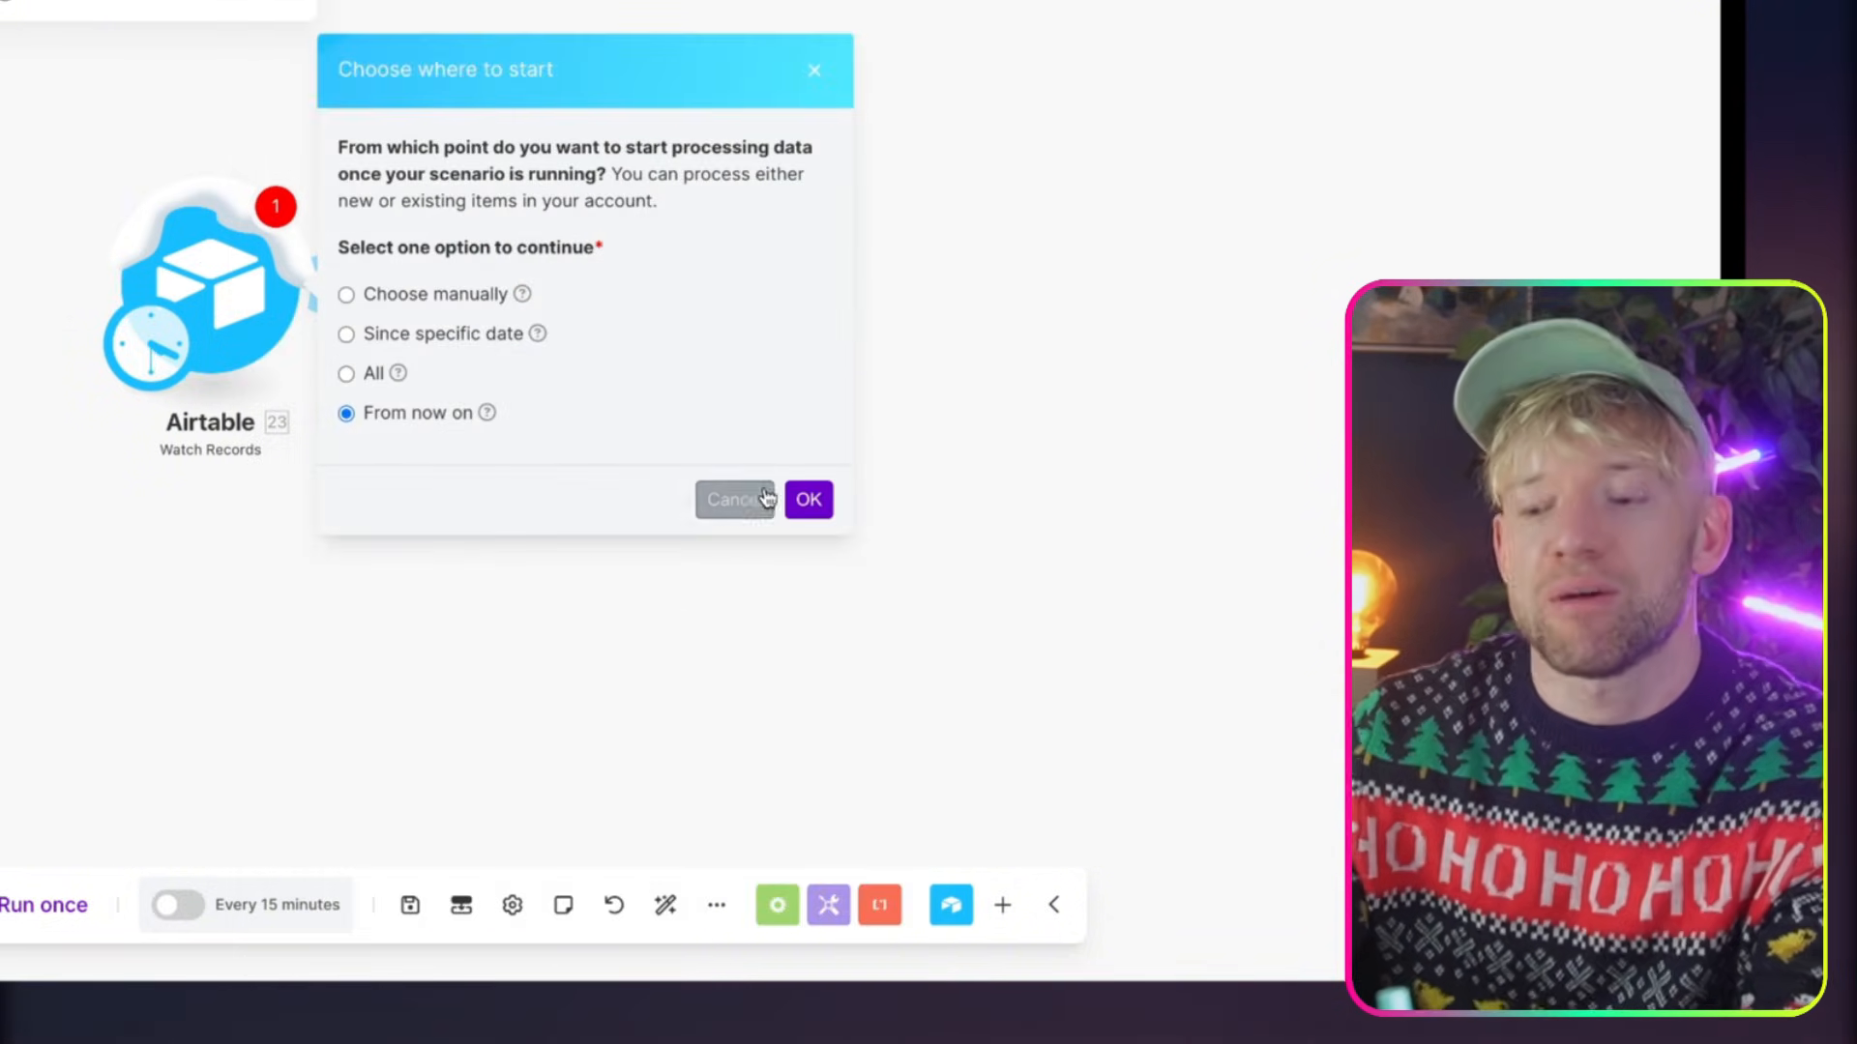
left_click(802, 501)
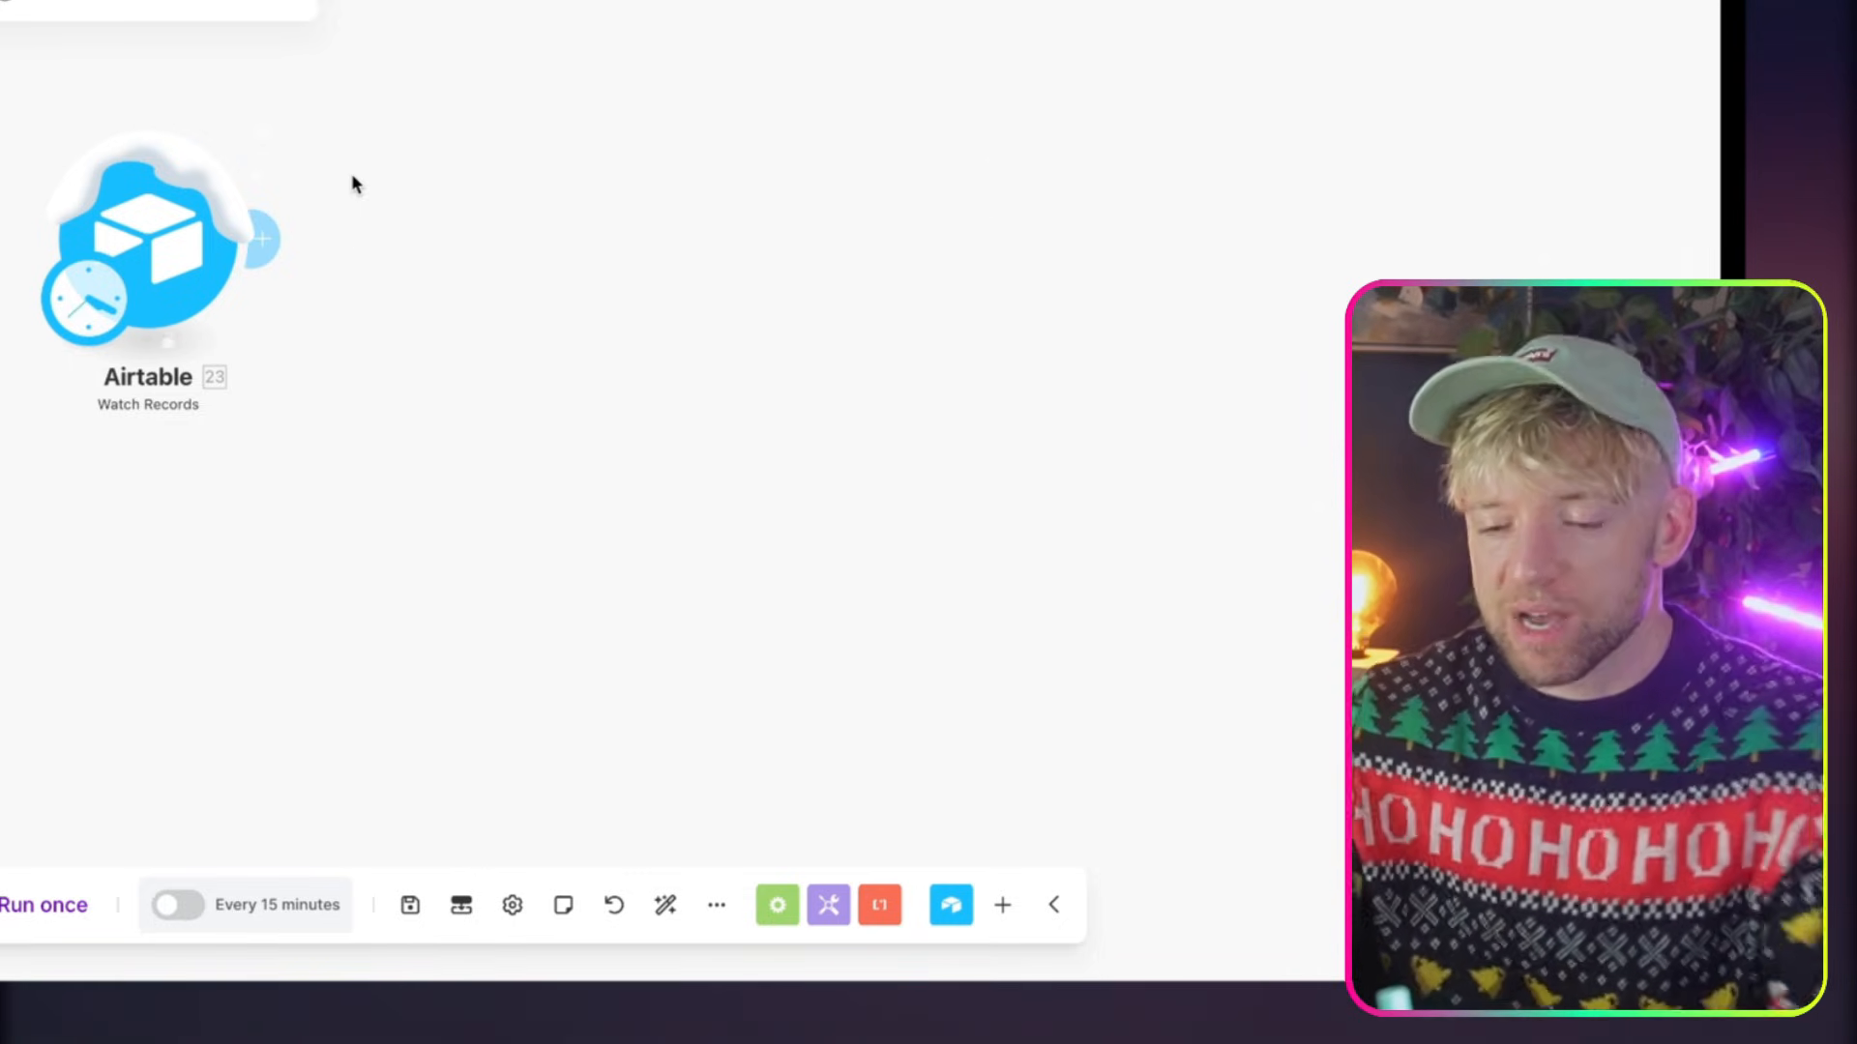
Add a Fireflies.ai List Transcripts module after the Airtable trigger
left_click(259, 308)
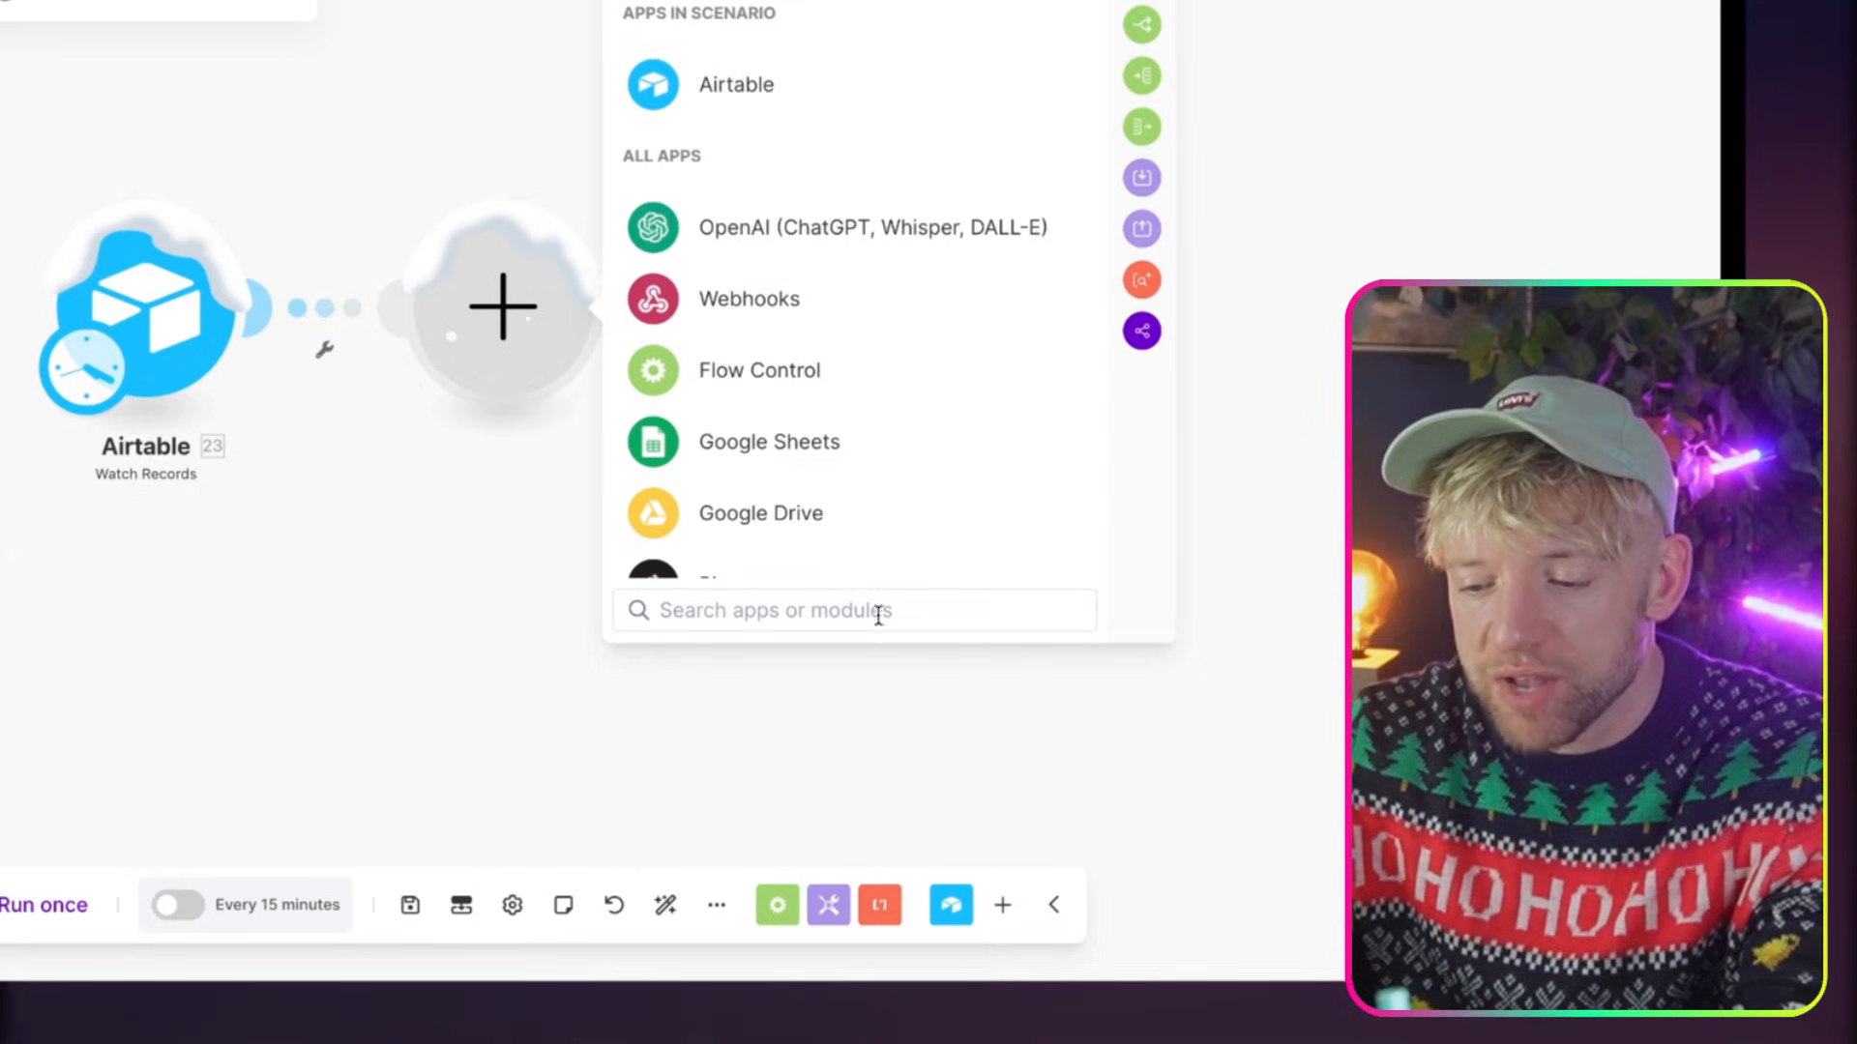
type("FIREF")
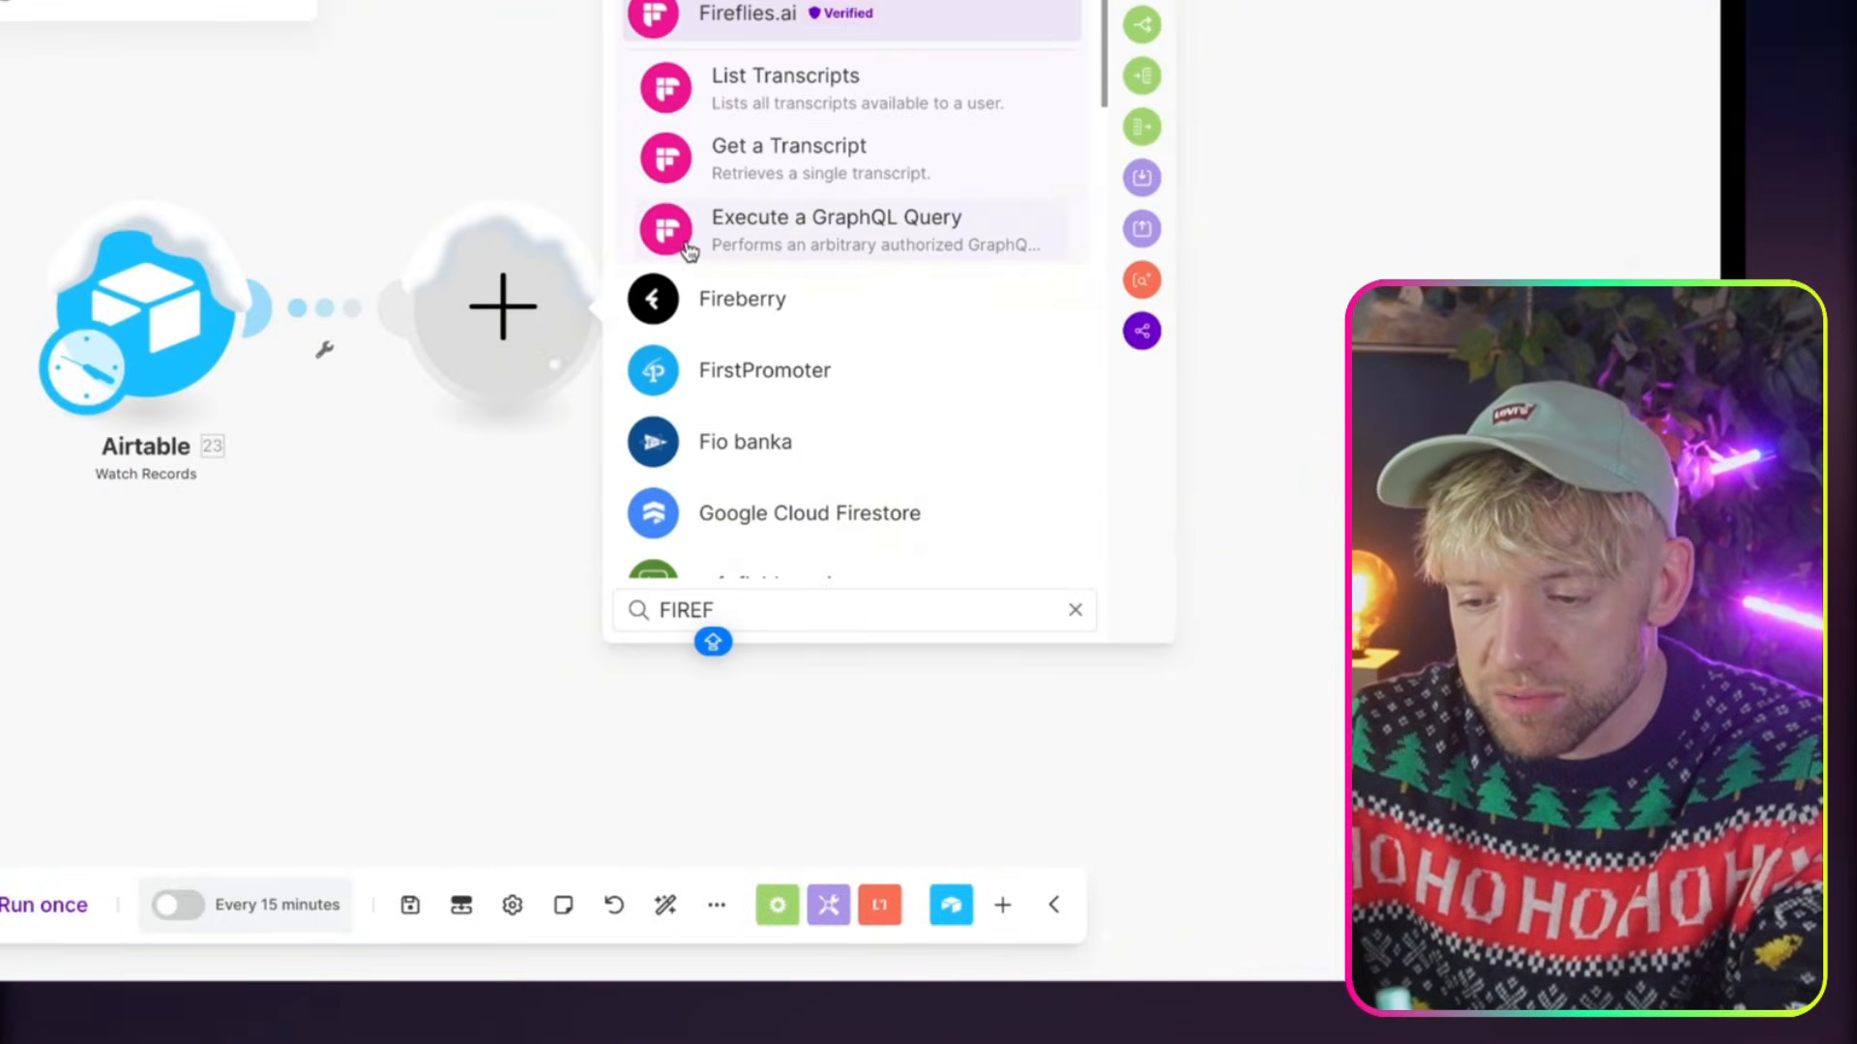
left_click(808, 85)
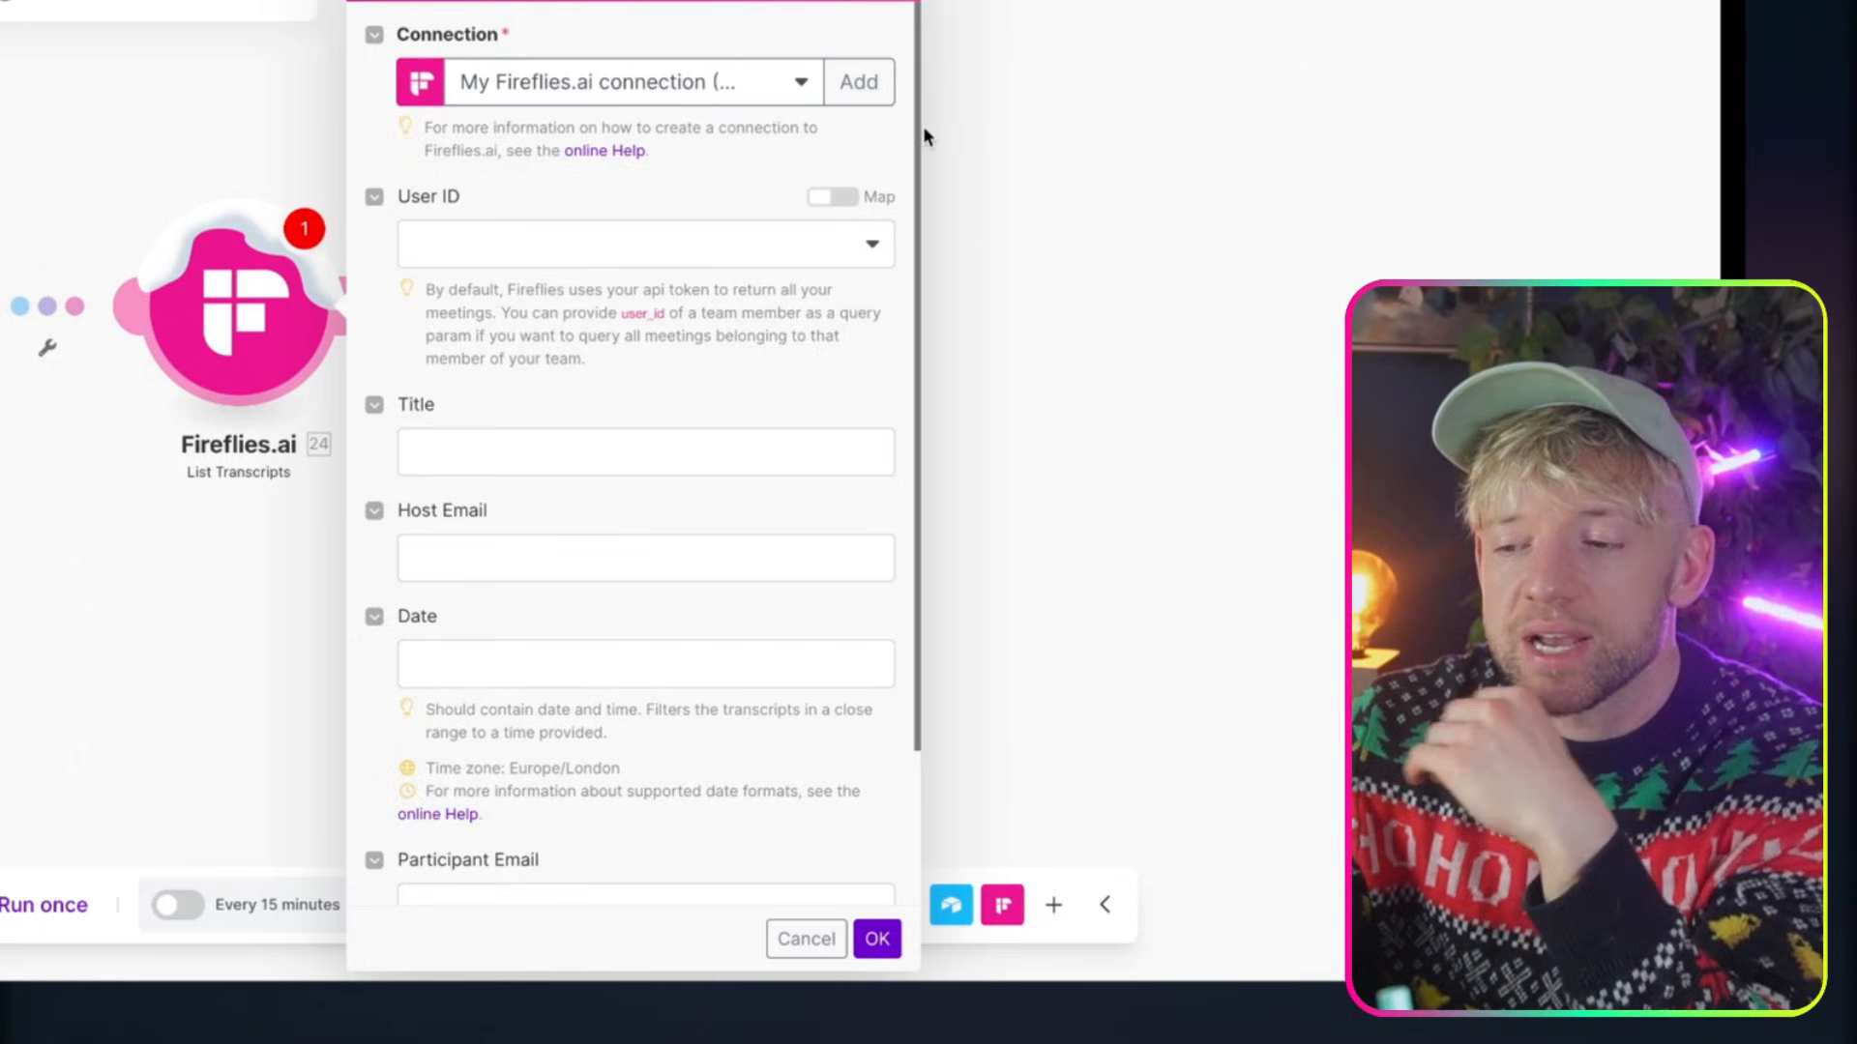
scroll(658, 448, "down", 1)
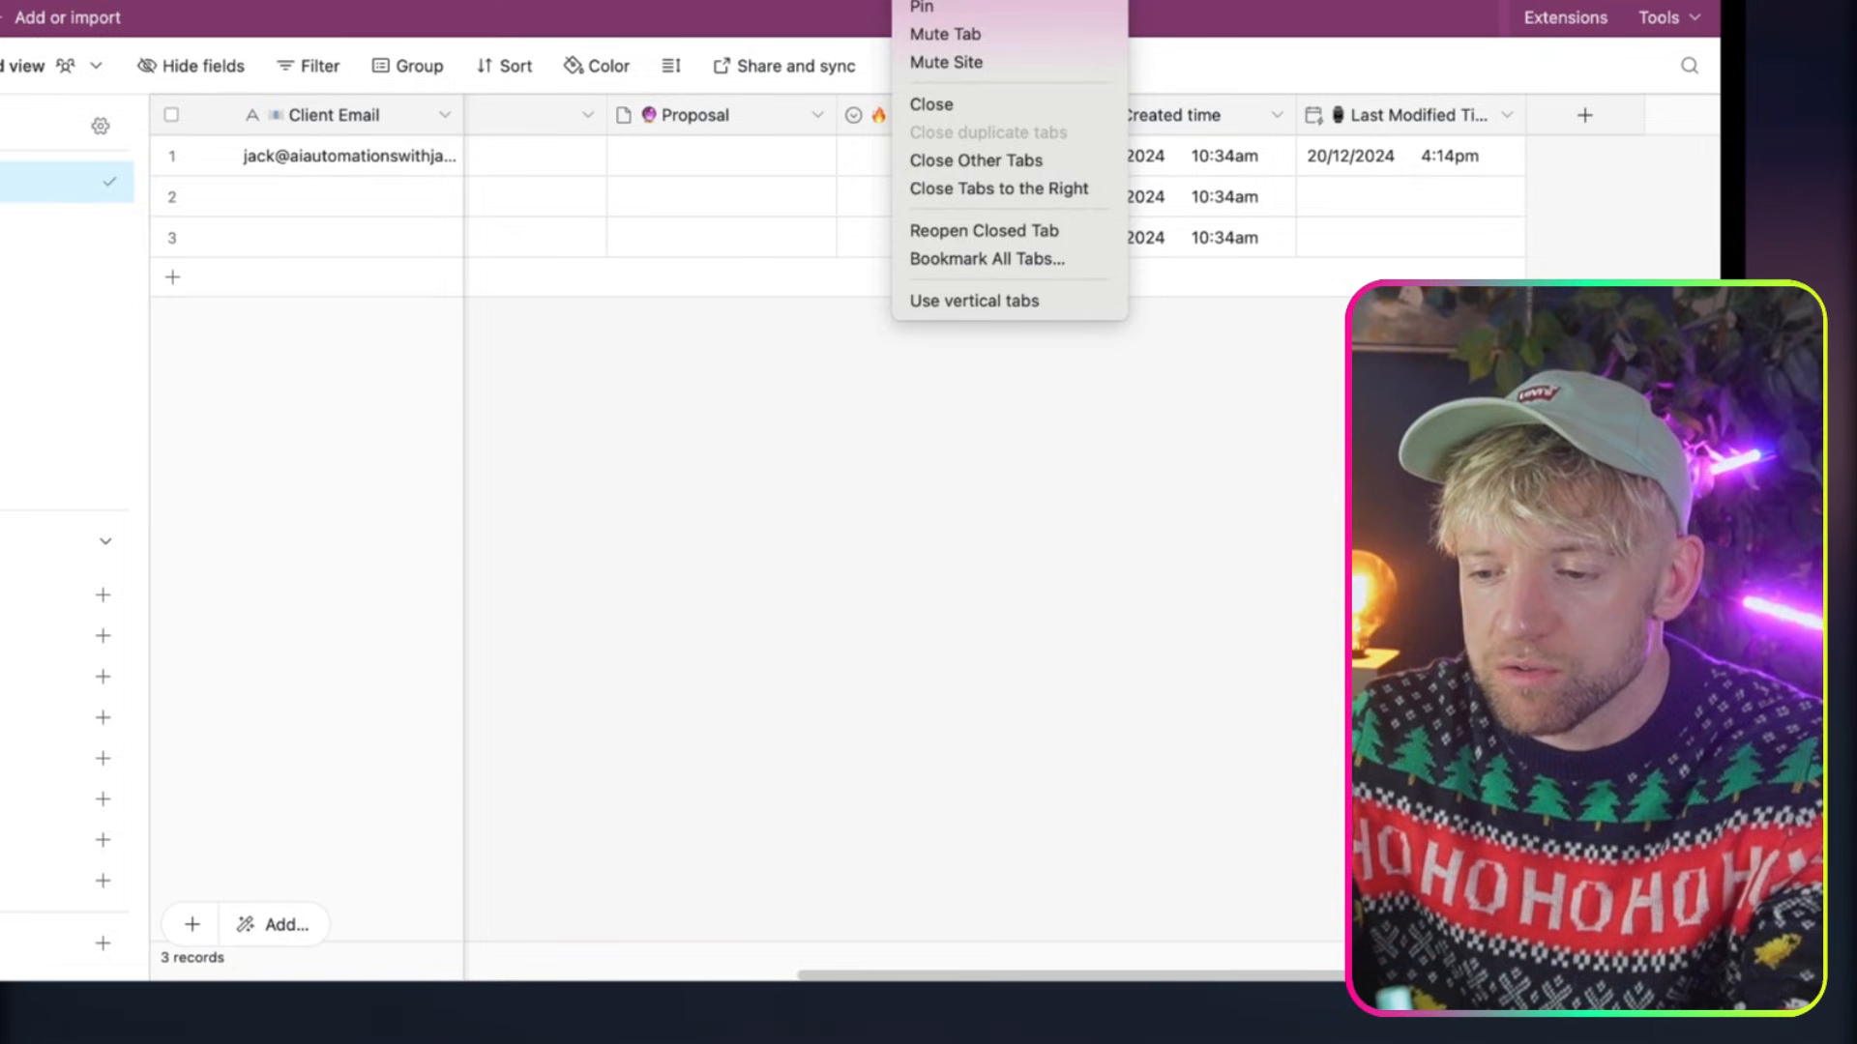
Switch to Fireflies, search its integrations for the Fireflies API, and open that integration's settings to find the API key
key("Escape")
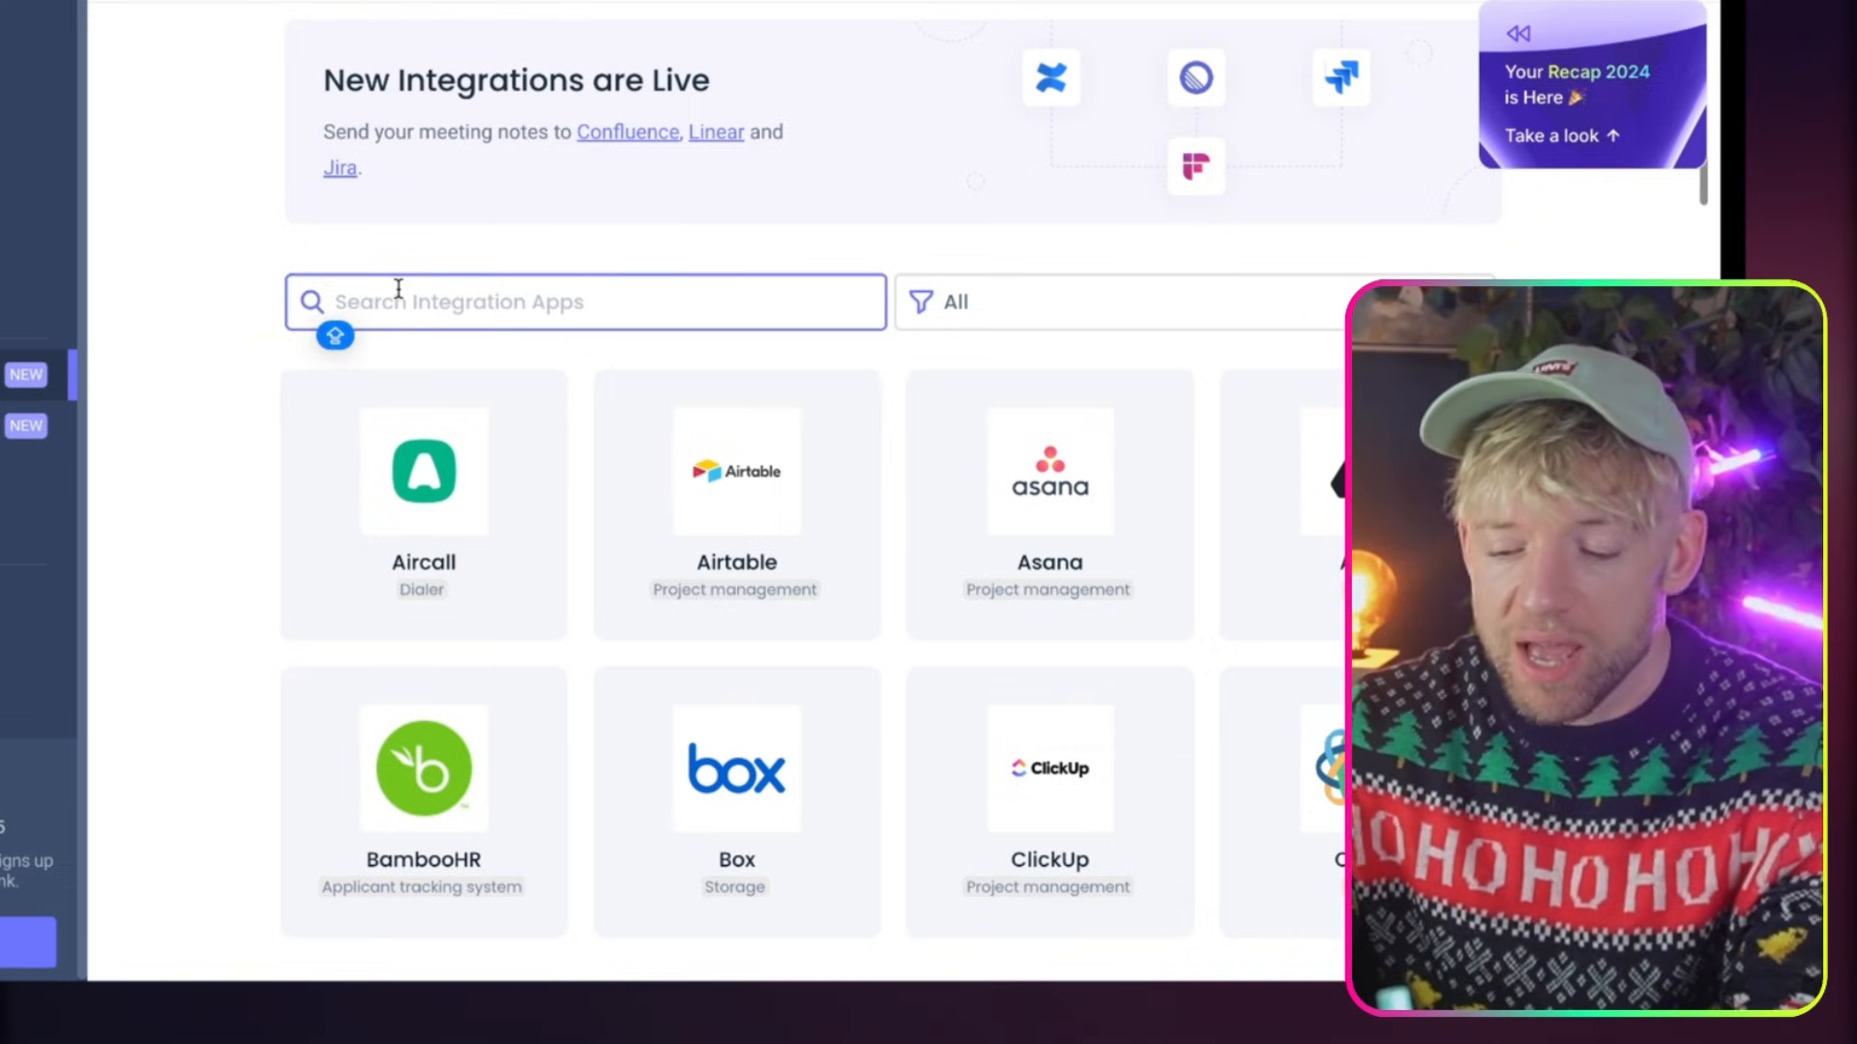
type("API")
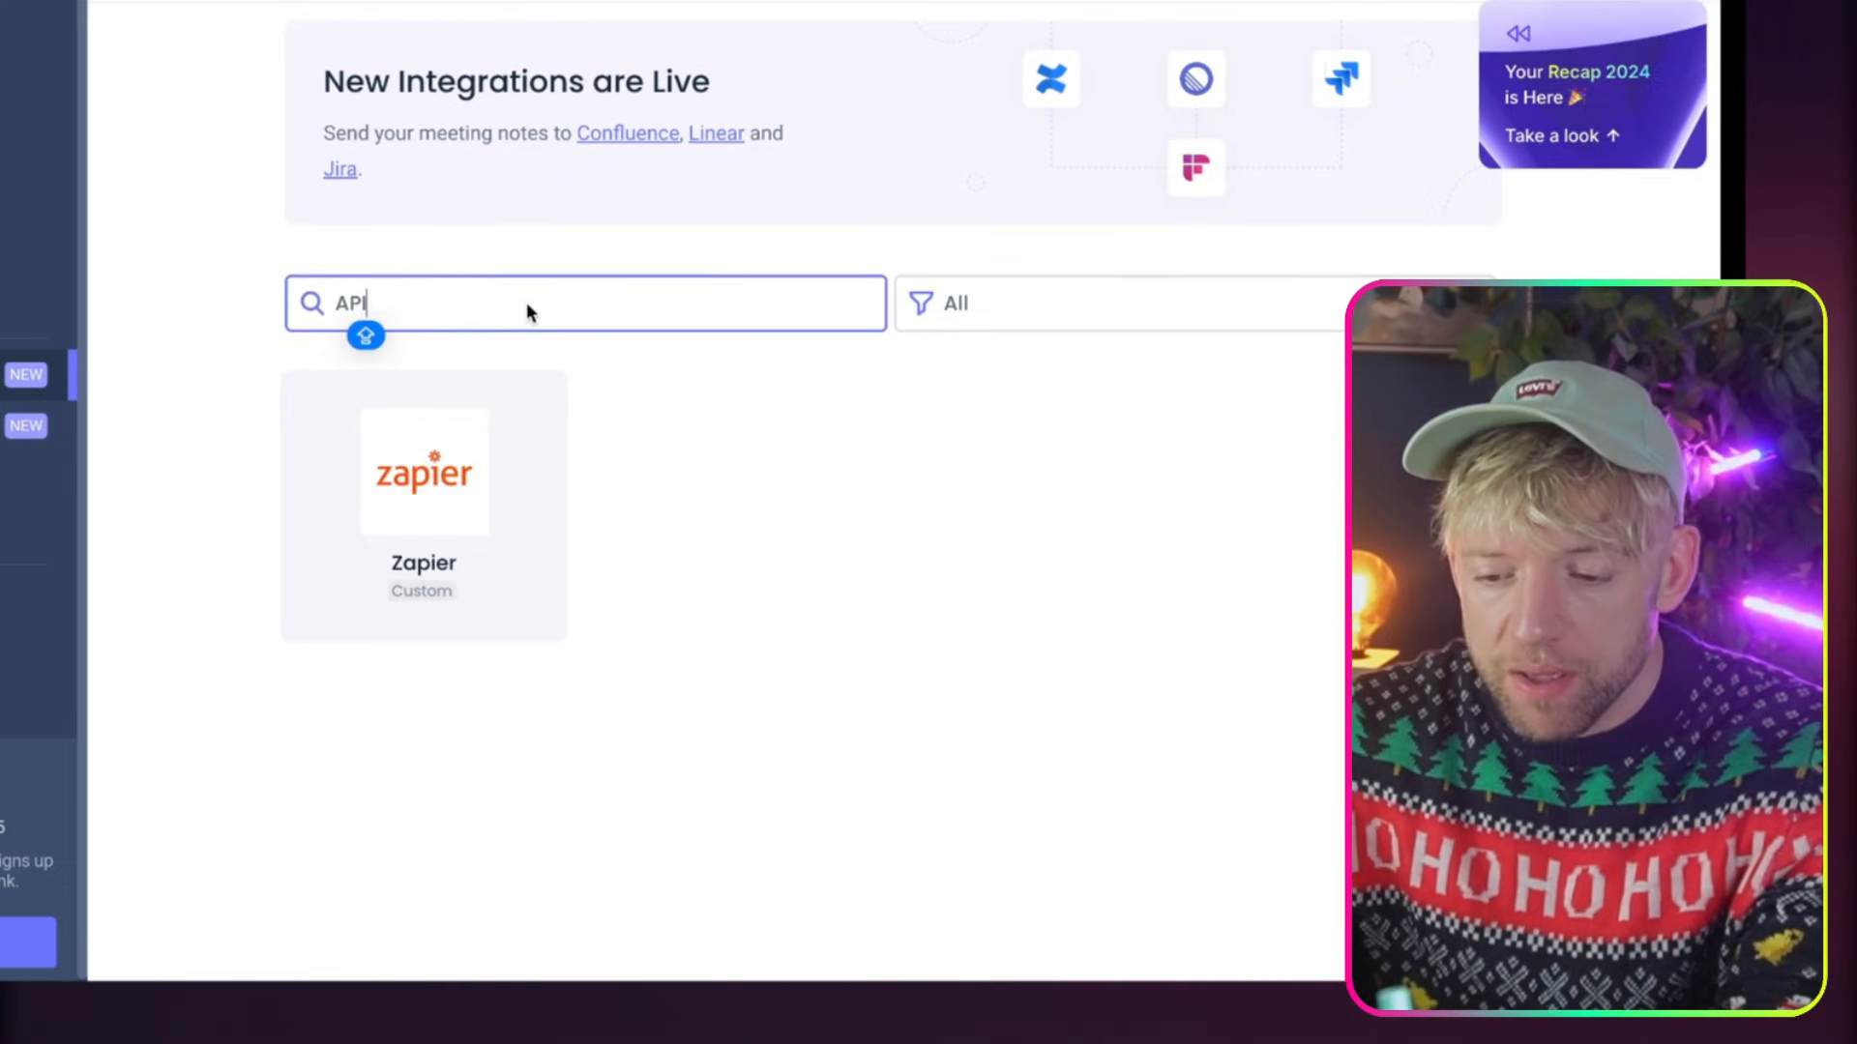
key("BackSpace")
key("BackSpace")
key("BackSpace")
type("O")
key("BackSpace")
type("FOR")
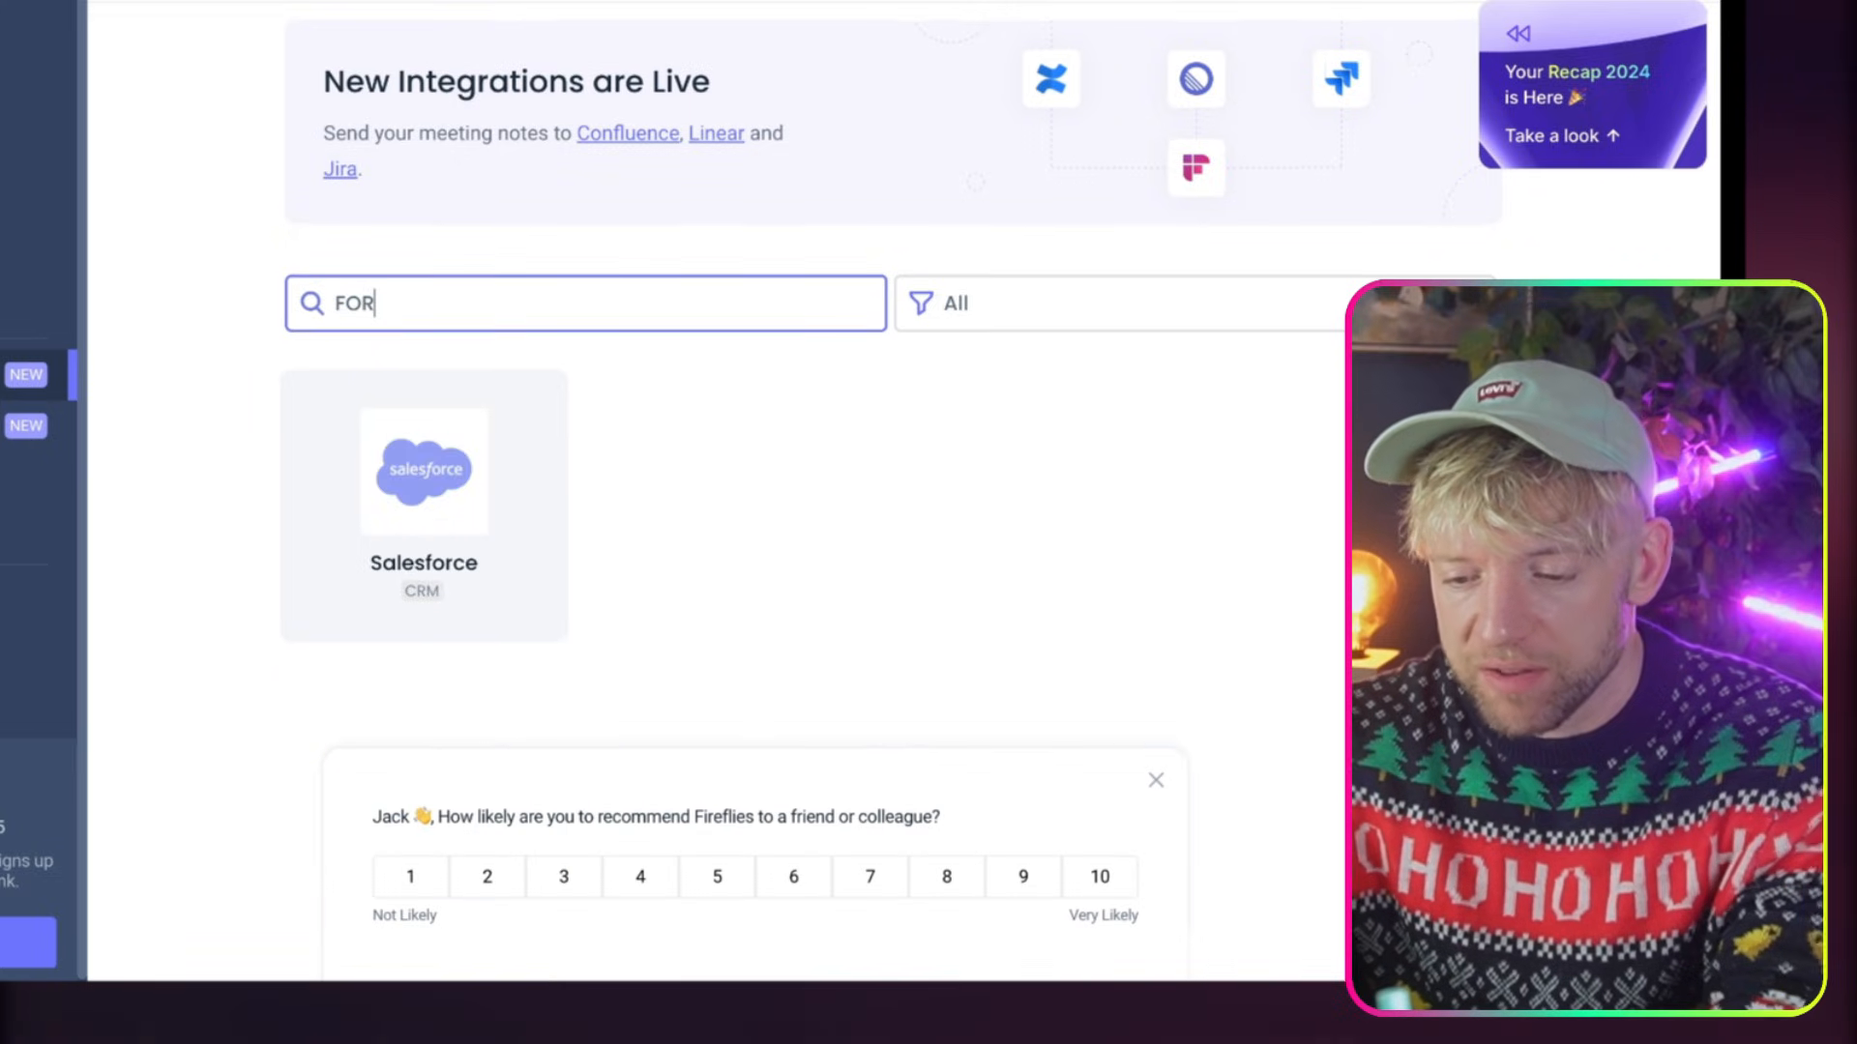
key("BackSpace")
type("IRE")
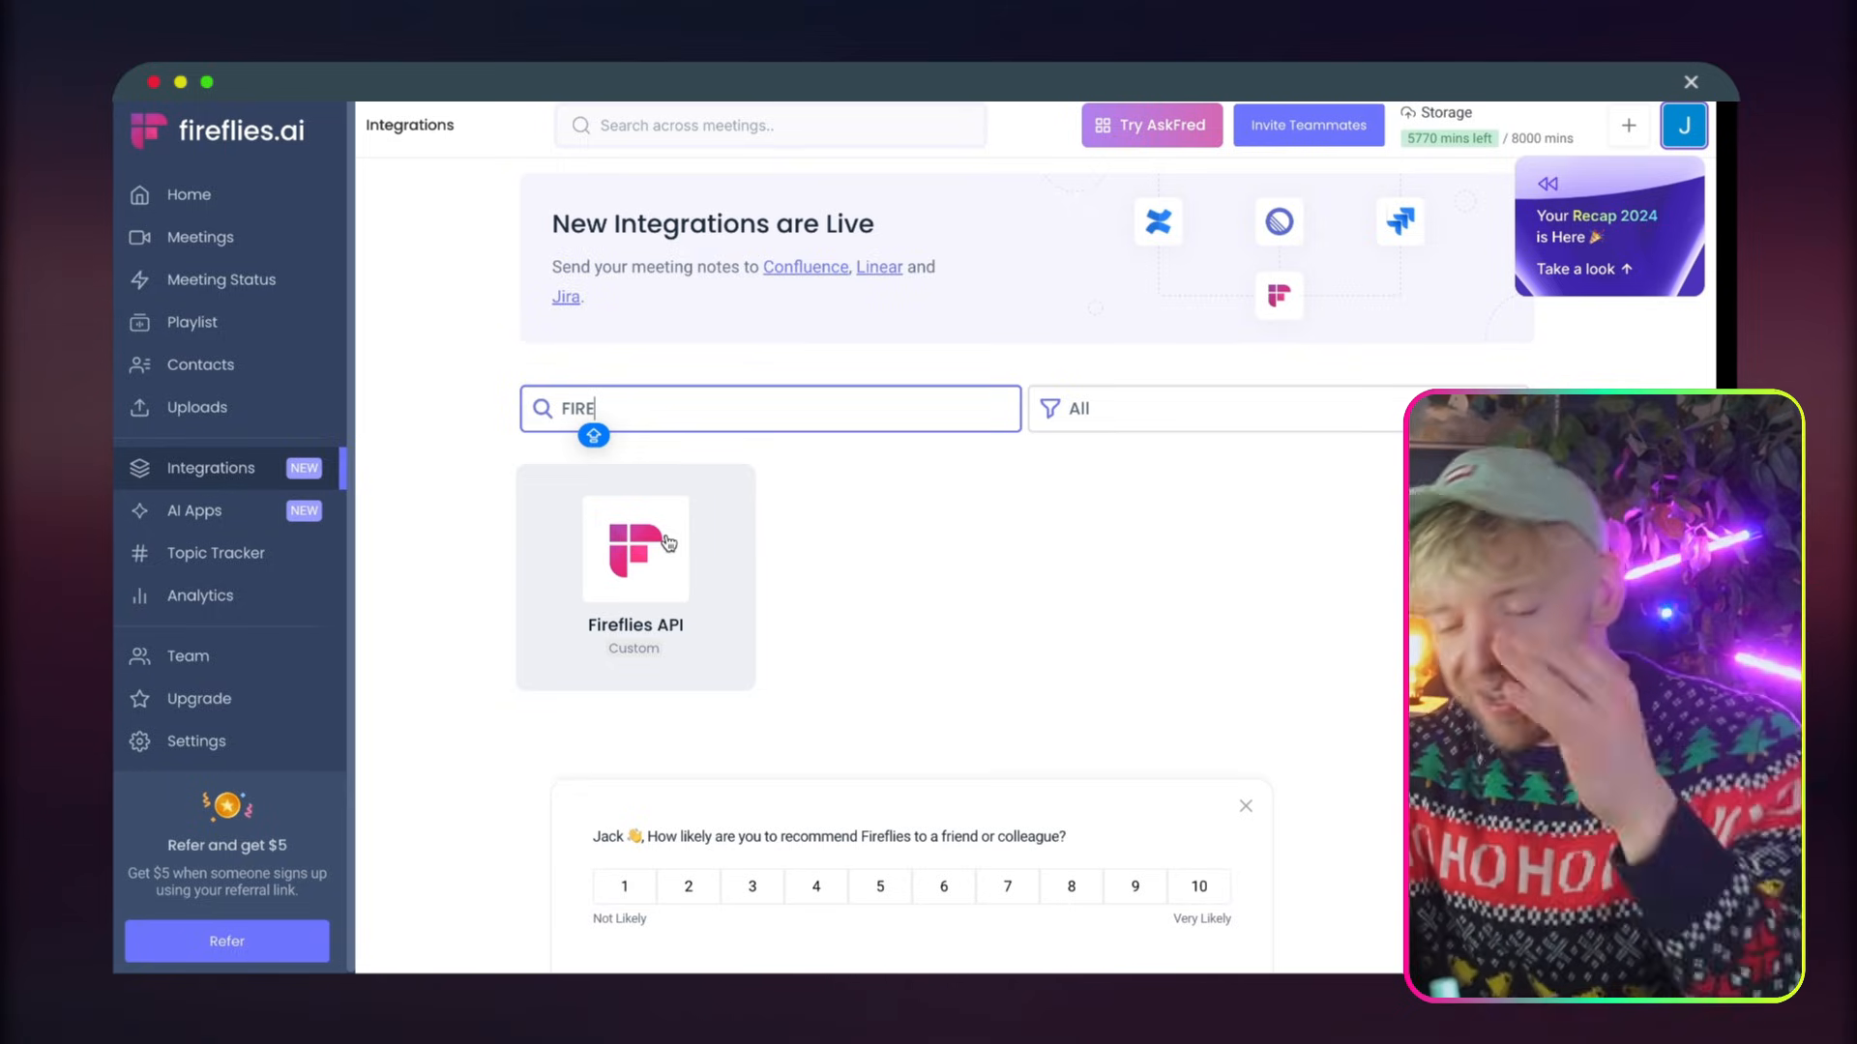
left_click(668, 541)
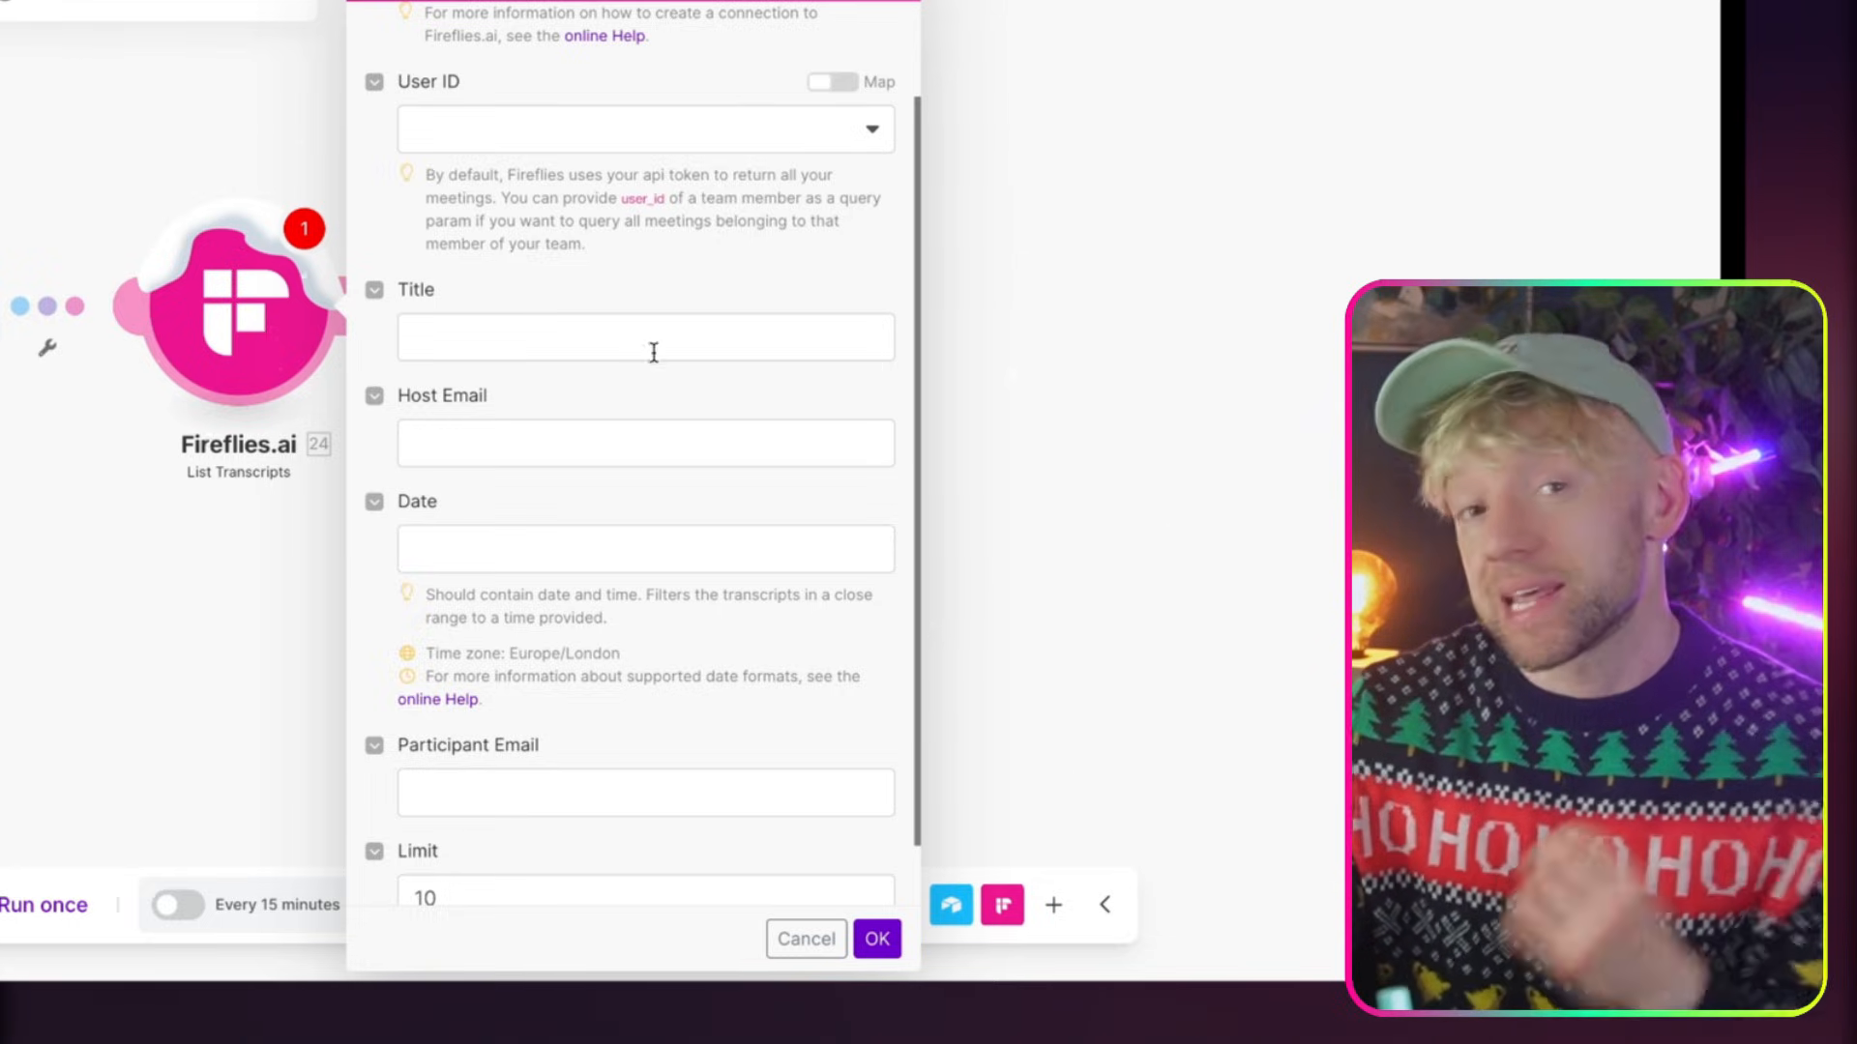
Back in Make, close the Fireflies.ai module settings and run only the Airtable Watch Records module
scroll(655, 362, "up", 2)
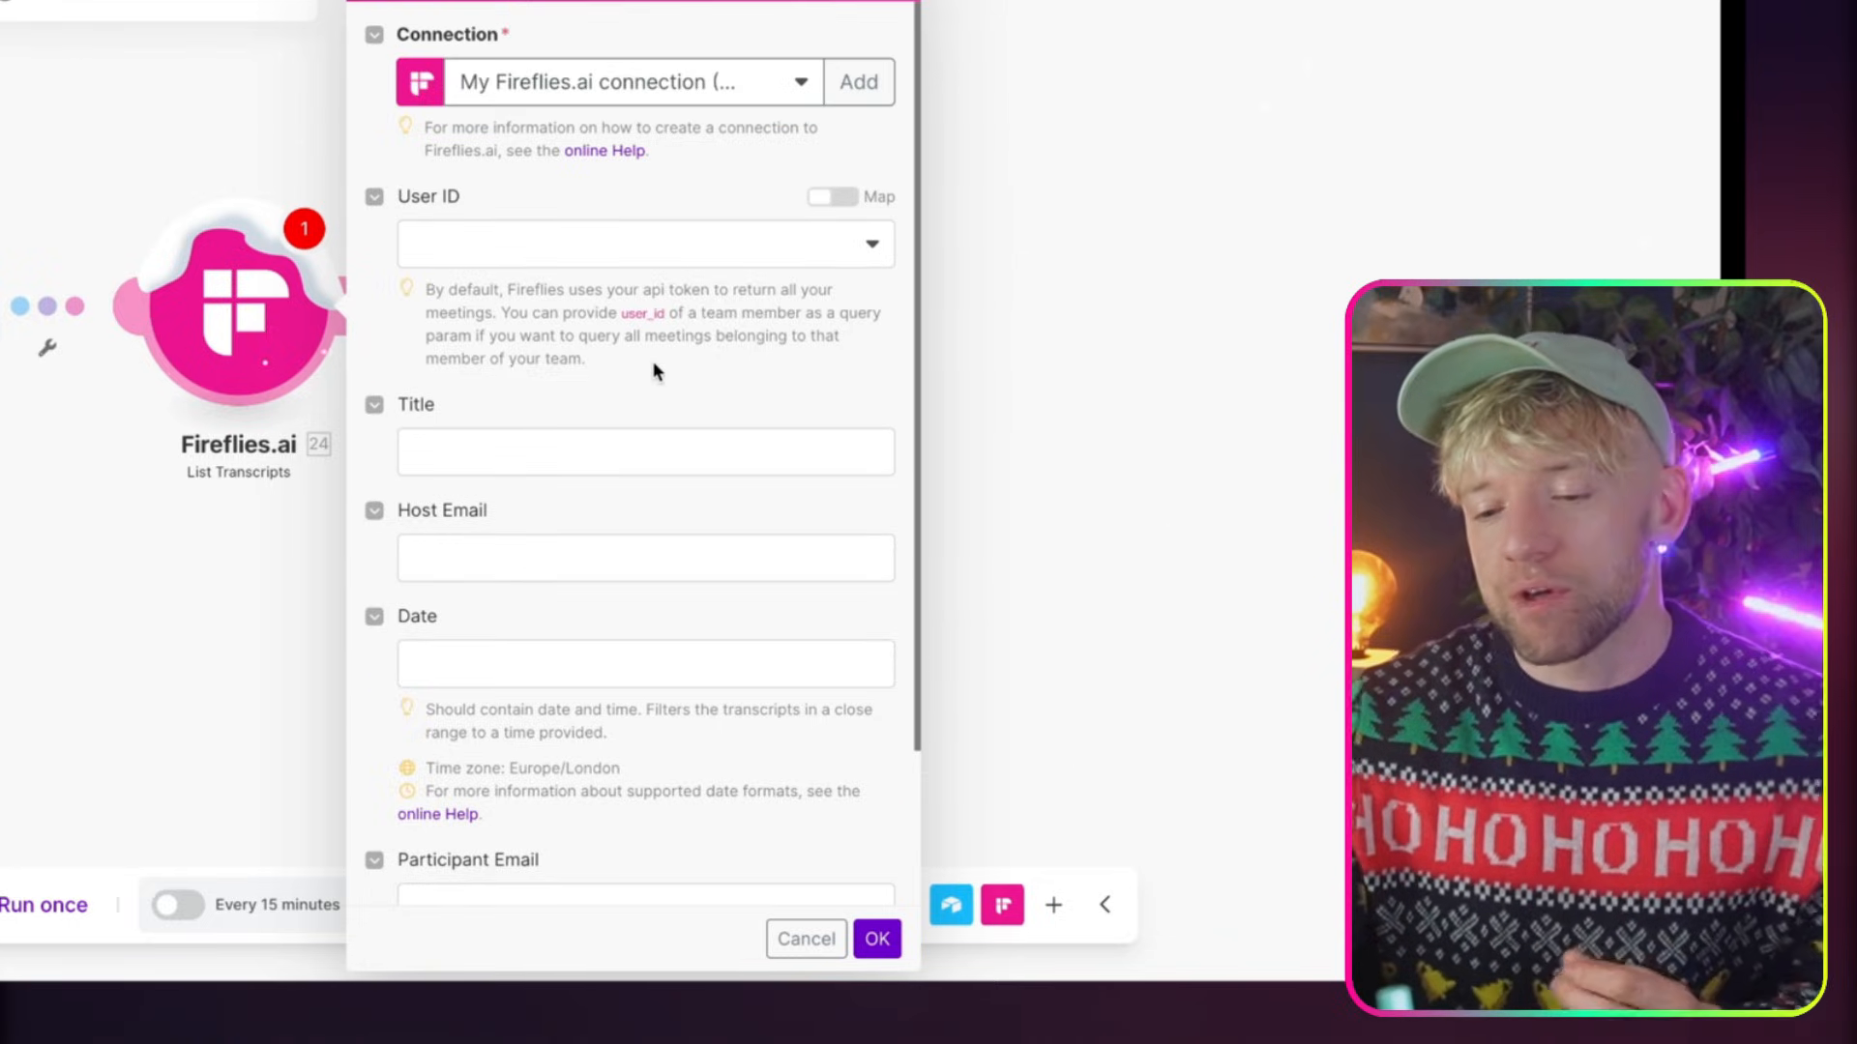
scroll(680, 455, "down", 3)
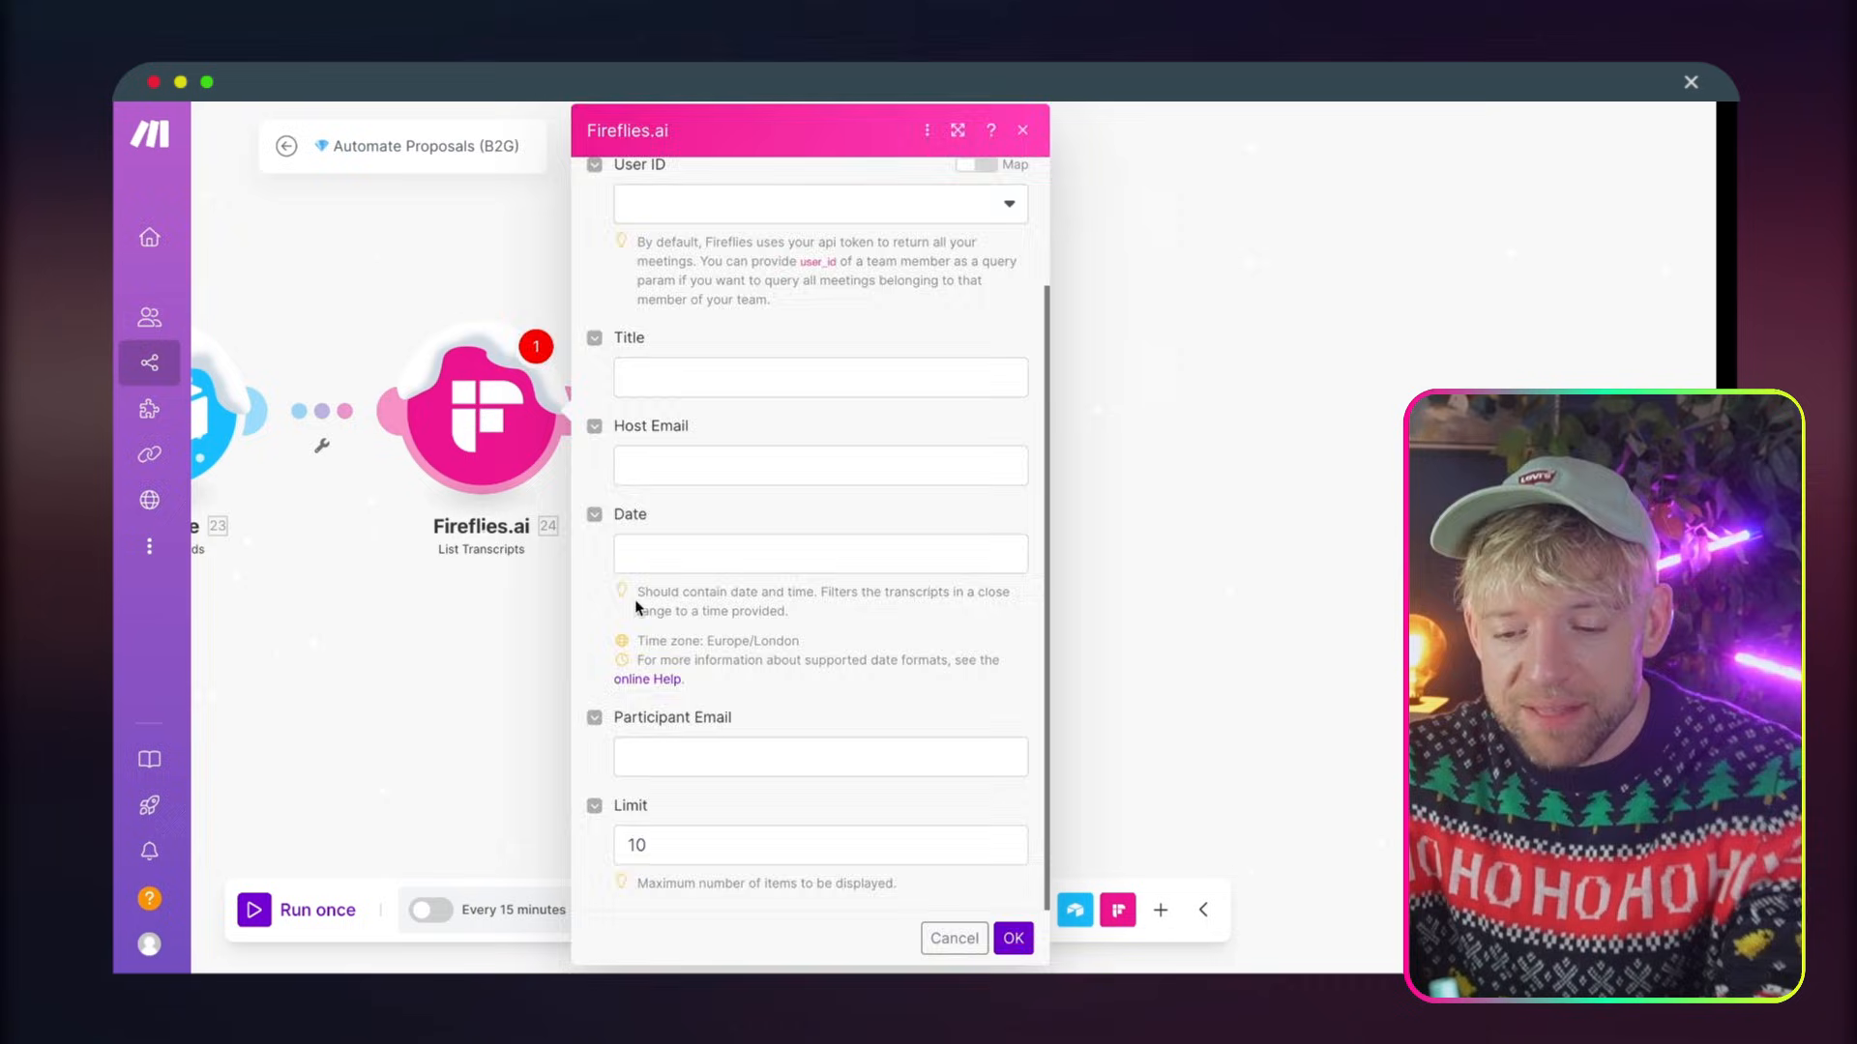
left_click(473, 609)
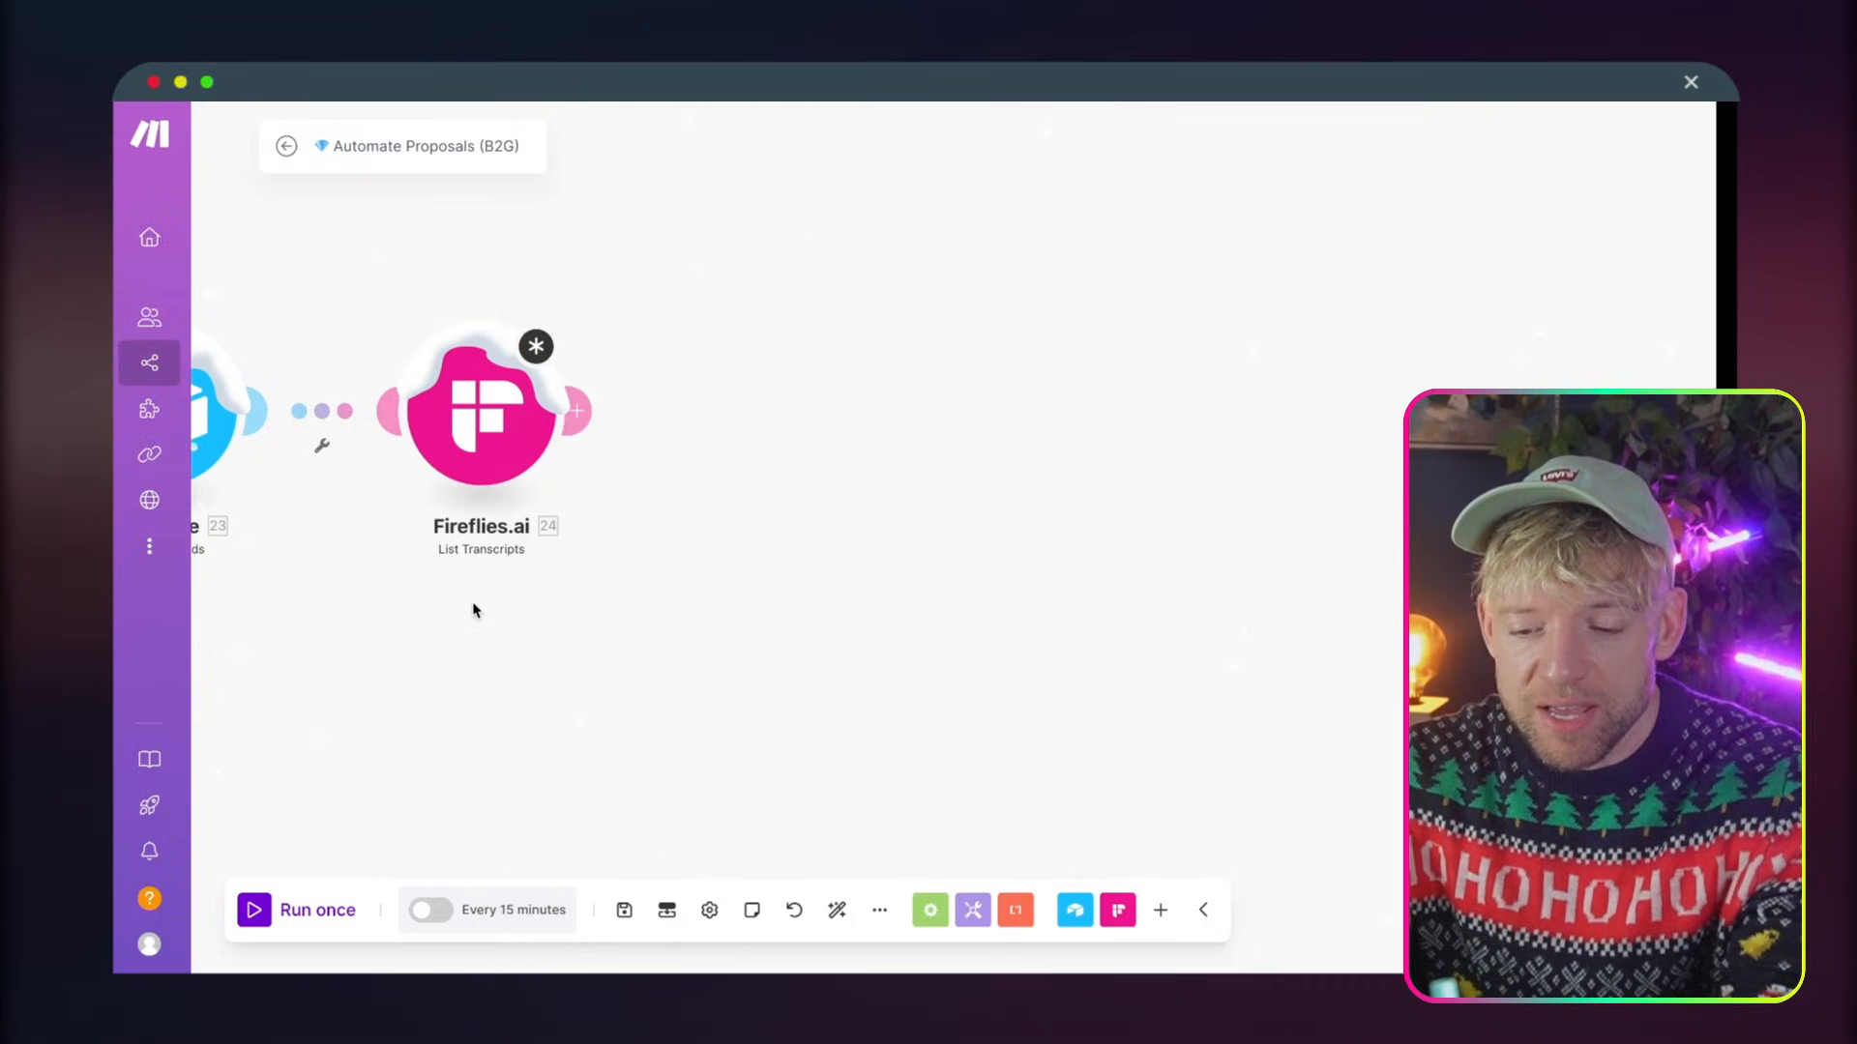
left_click(534, 453)
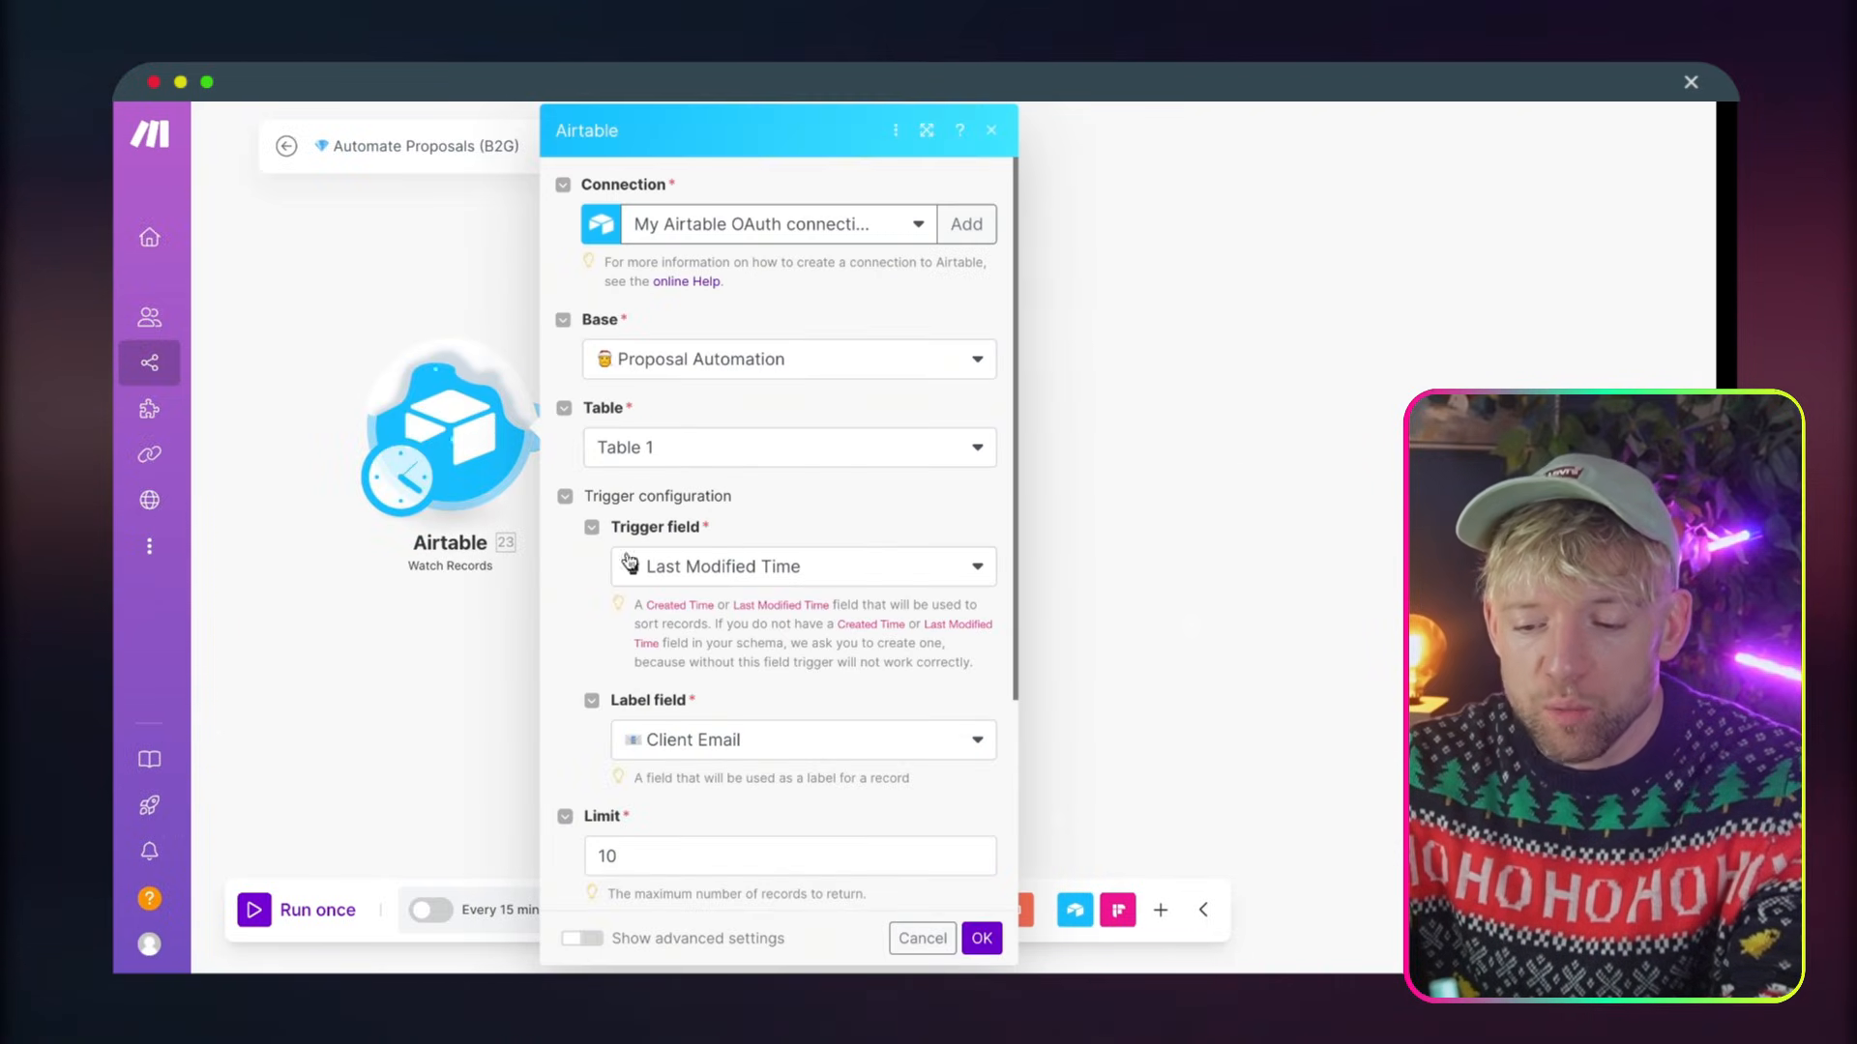
left_click(483, 645)
right_click(474, 435)
left_click(522, 490)
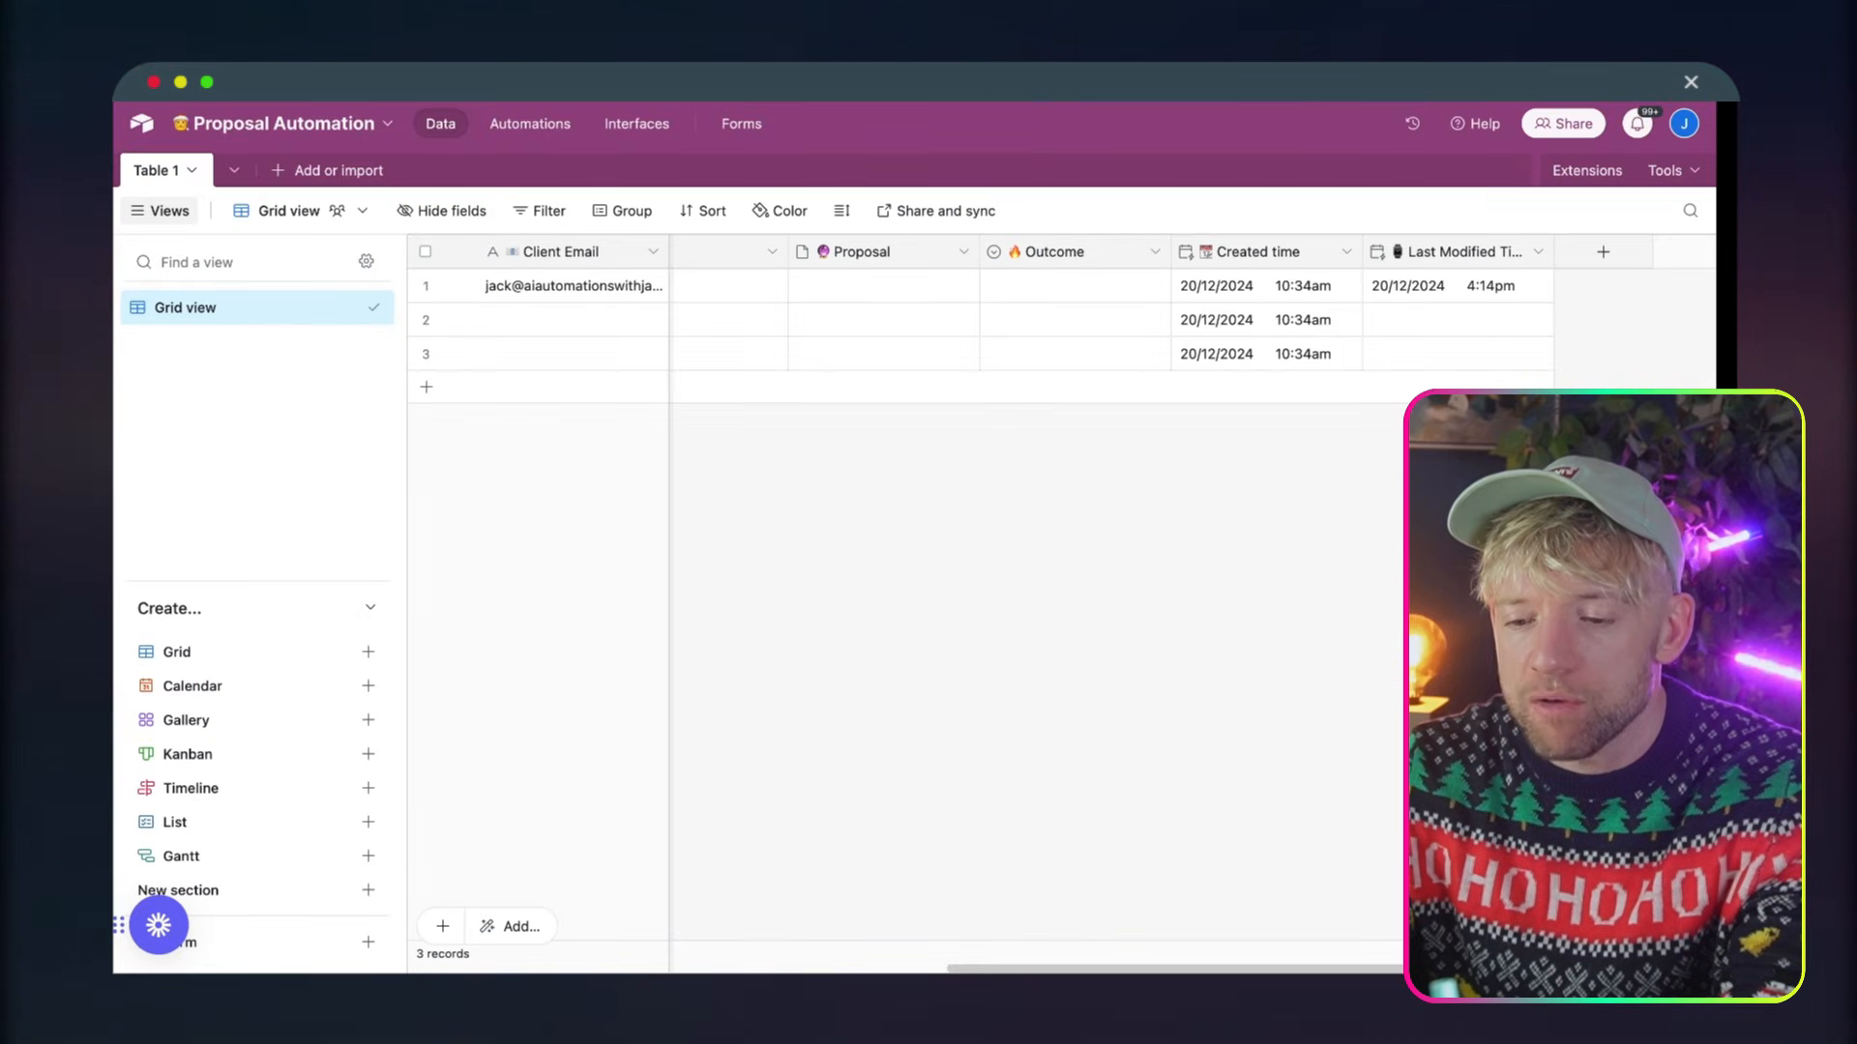
Switch to the Airtable base and change the First Name value of the first record in Table 1
scroll(735, 310, "left", 10)
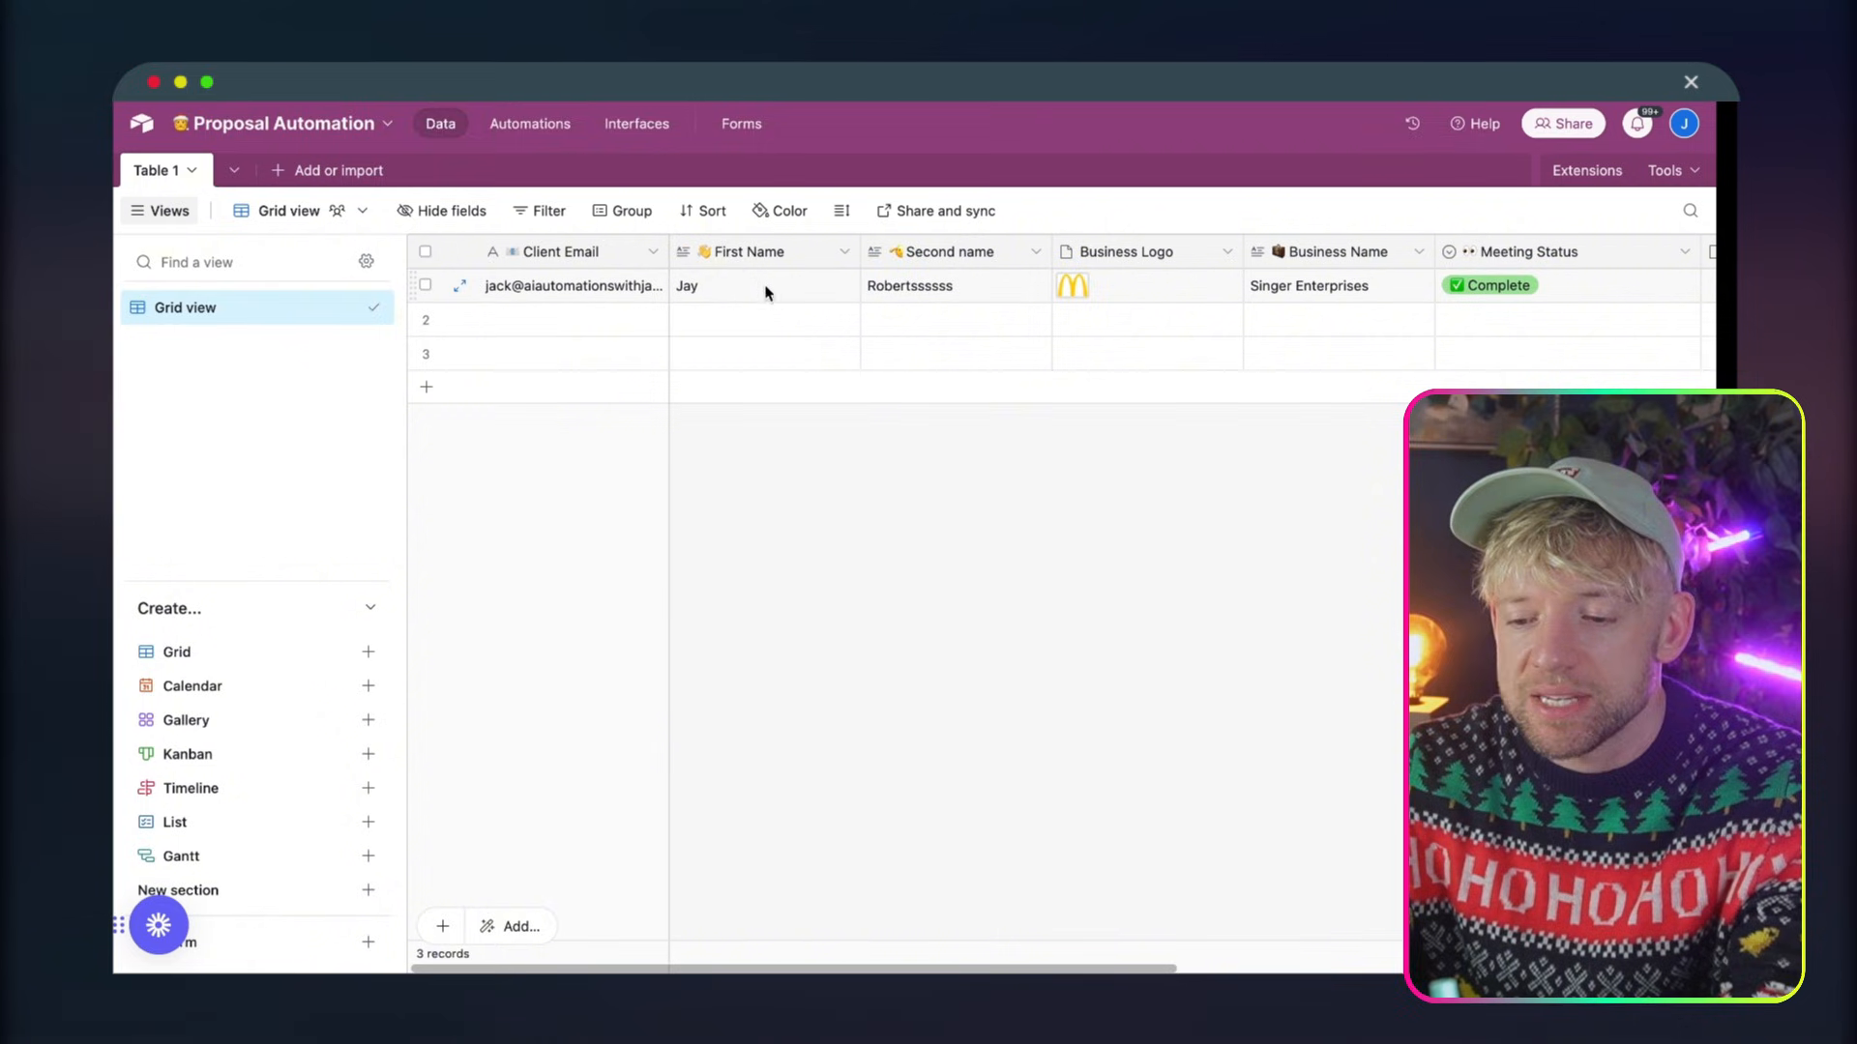
left_click(766, 292)
left_click(756, 280)
type("d")
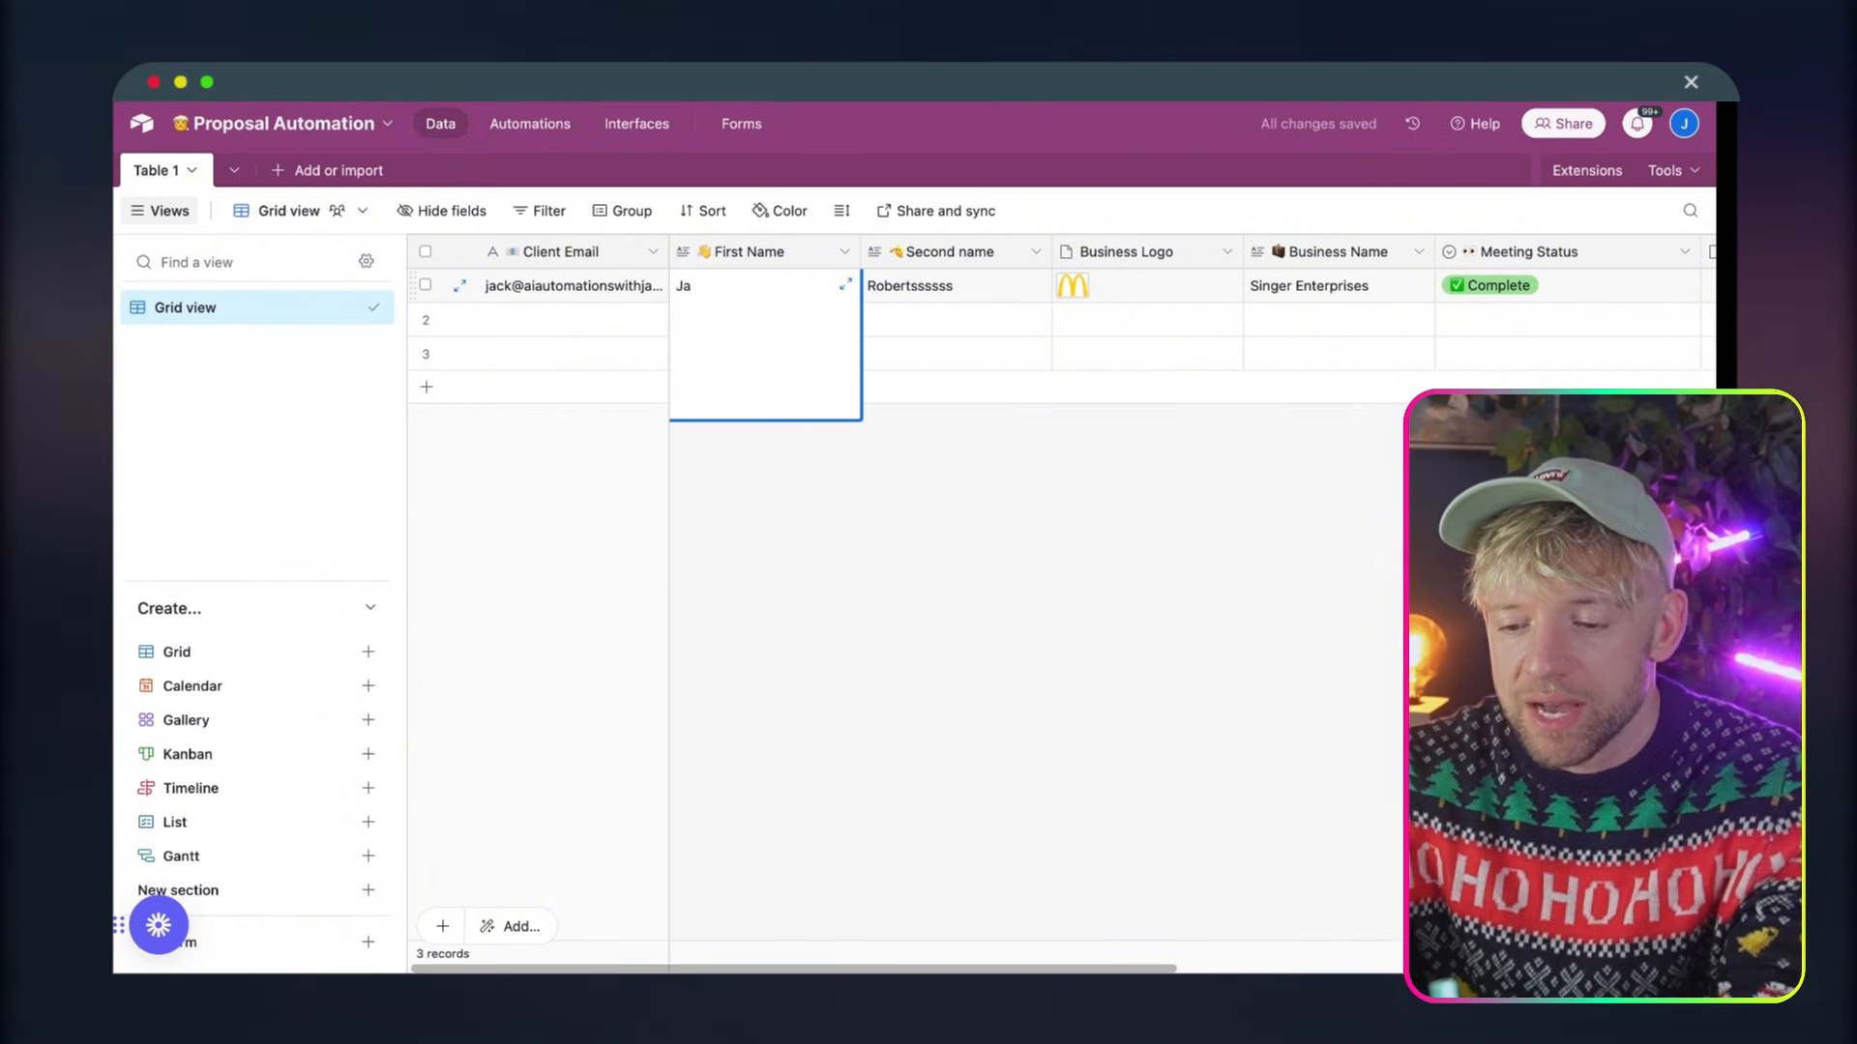
left_click(812, 481)
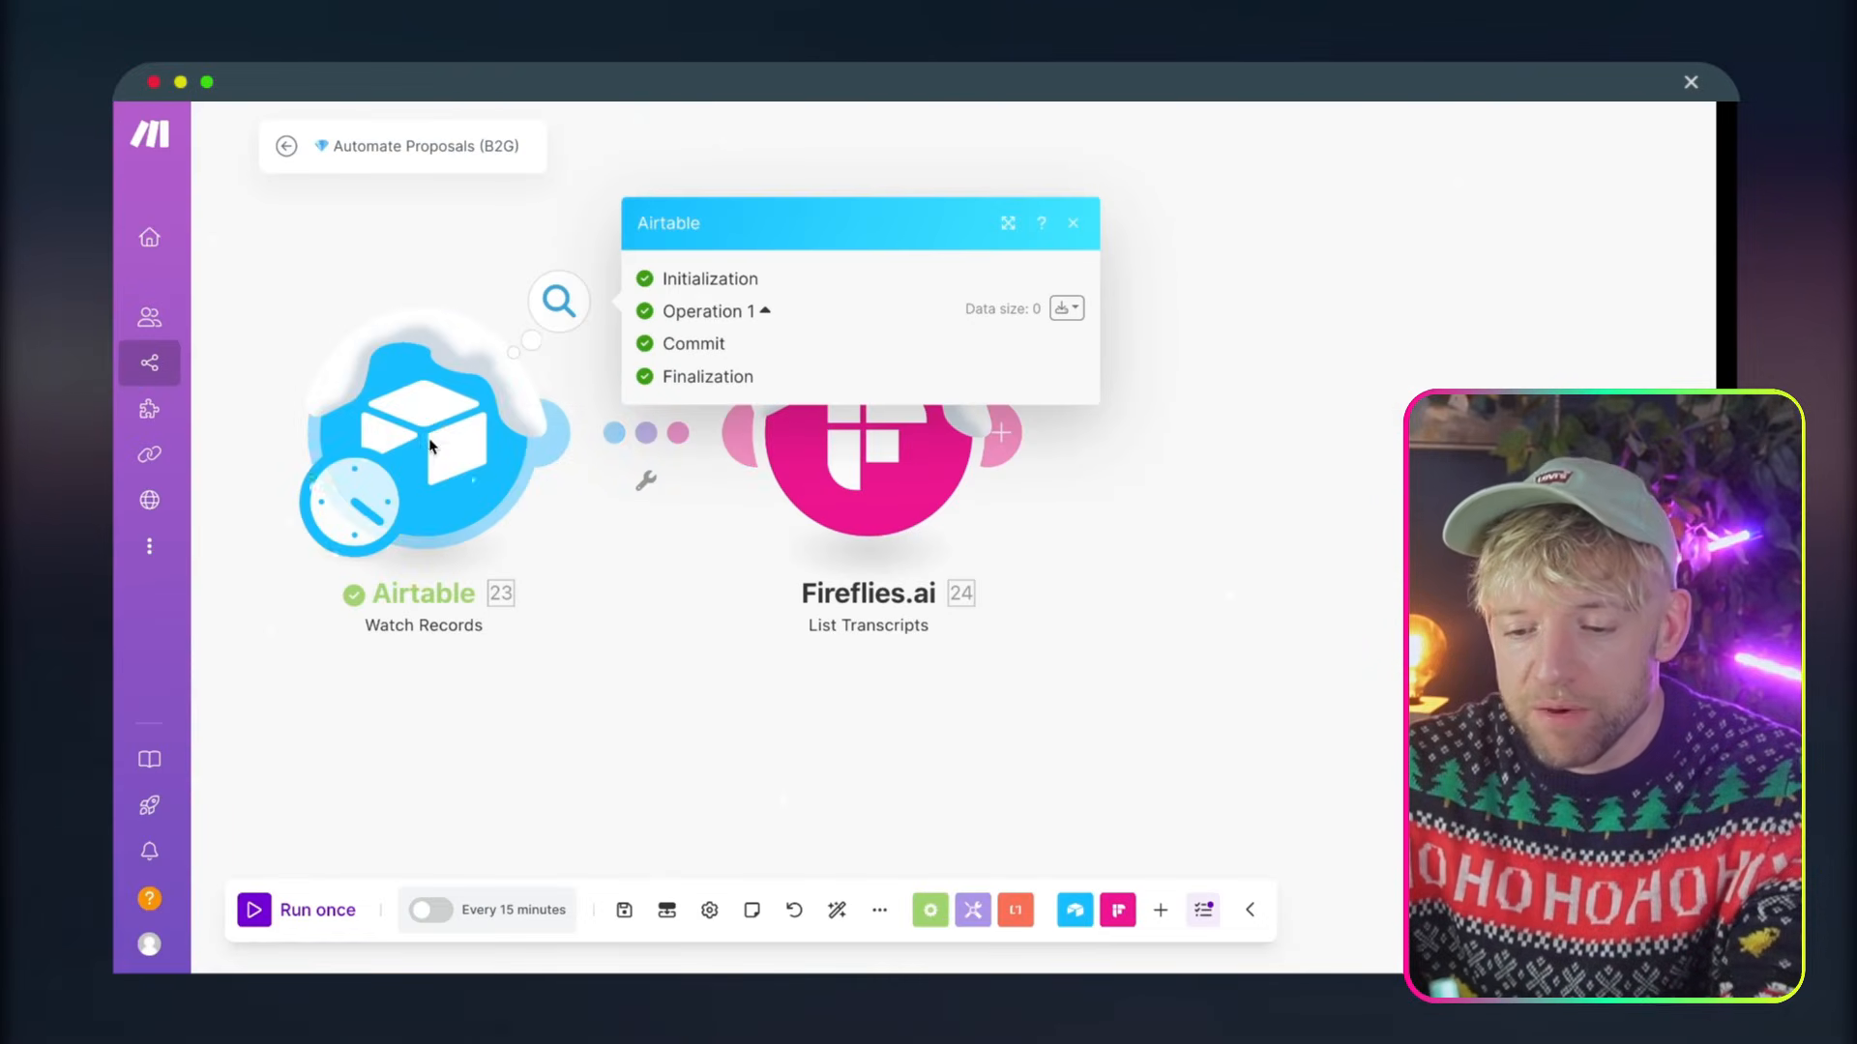
Return to Make, rerun only the Airtable module, and move the Fireflies.ai module further away from it
right_click(433, 441)
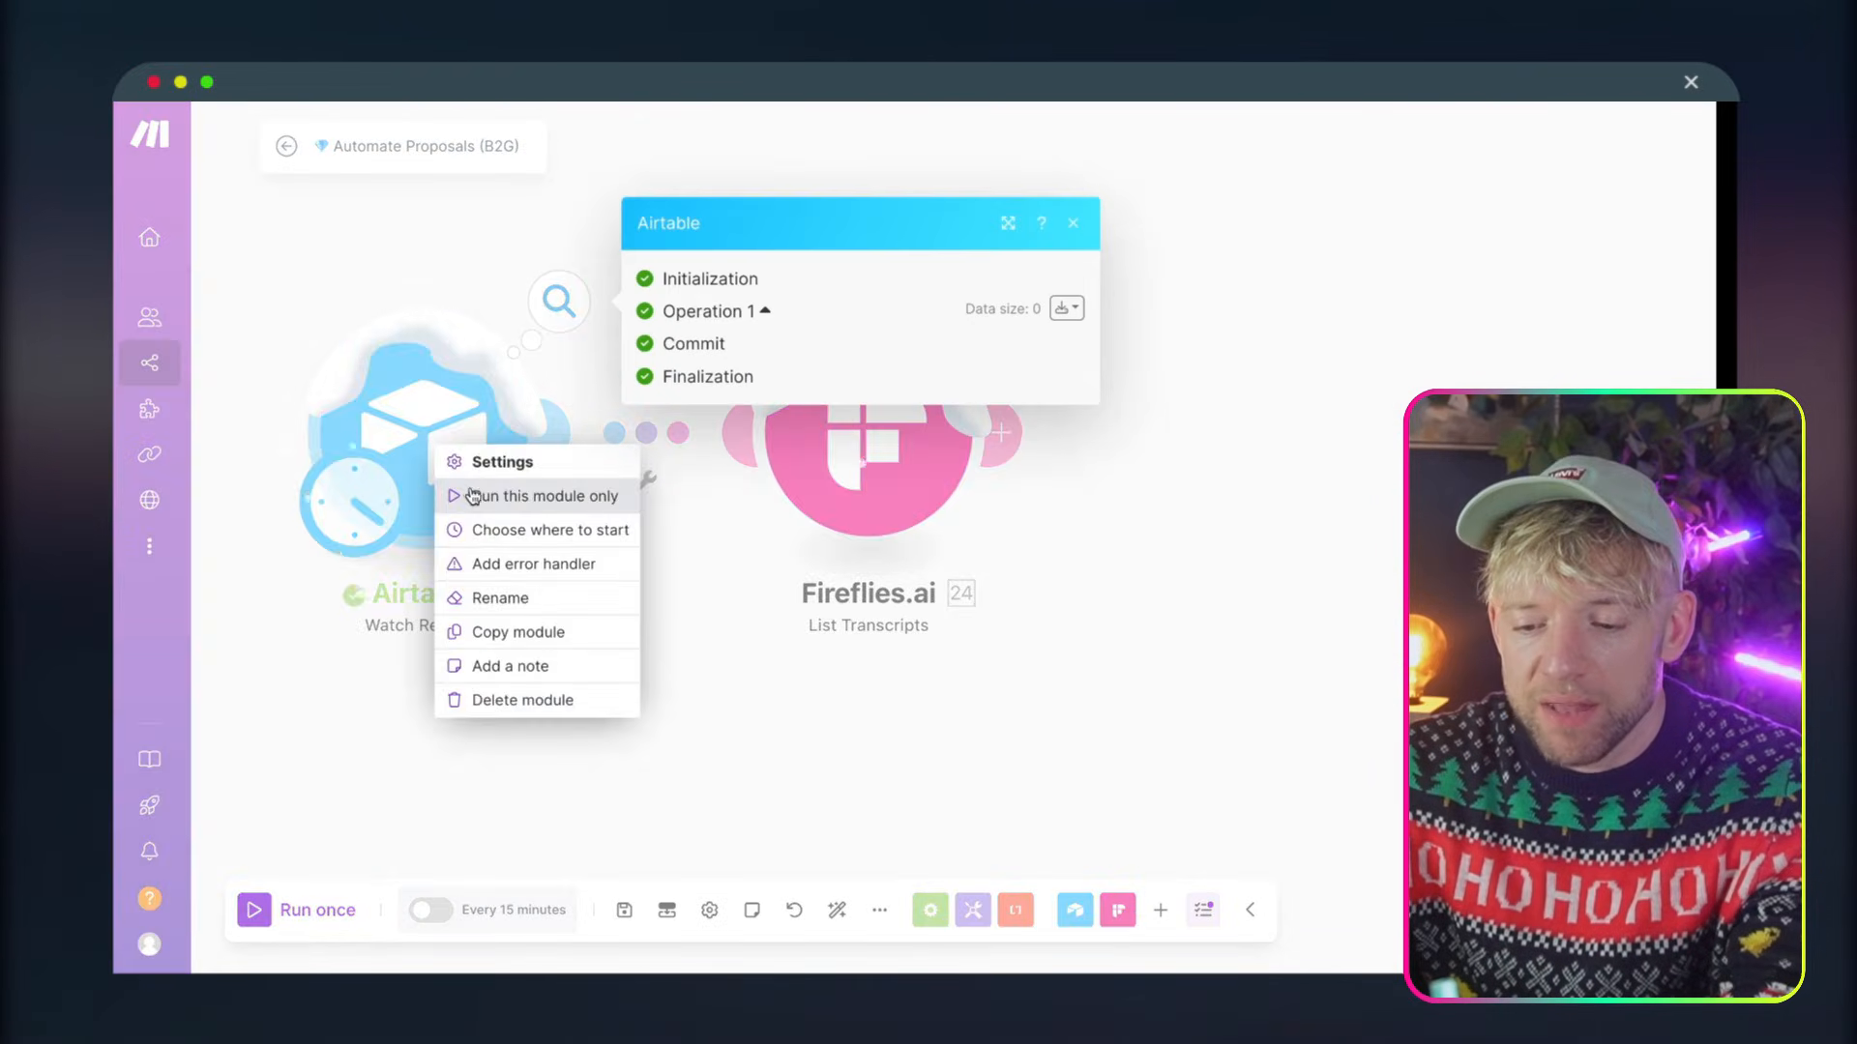
left_click(527, 489)
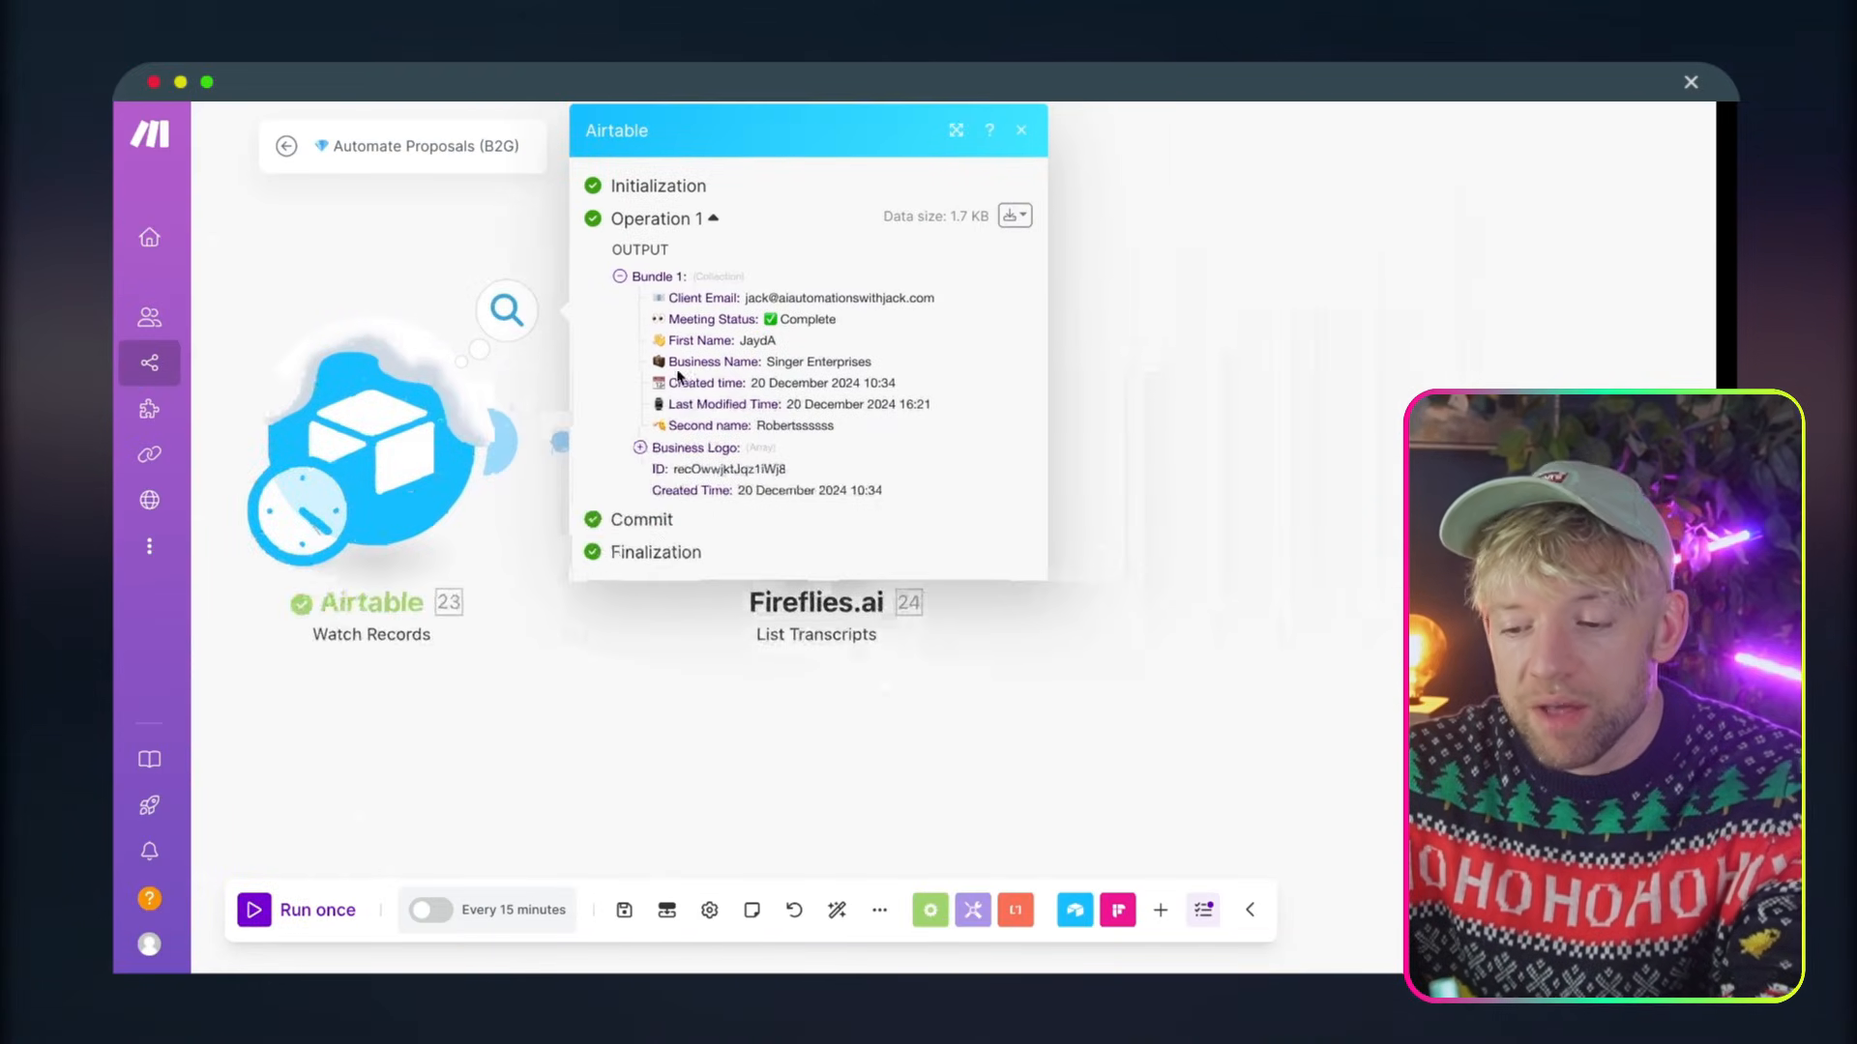
left_click_drag(679, 294, 1049, 460)
left_click(1098, 387)
Map Airtable's Client Email to the Participant Email field of the Fireflies.ai List Transcripts module
left_click(1049, 459)
left_click_drag(1402, 459, 1292, 447)
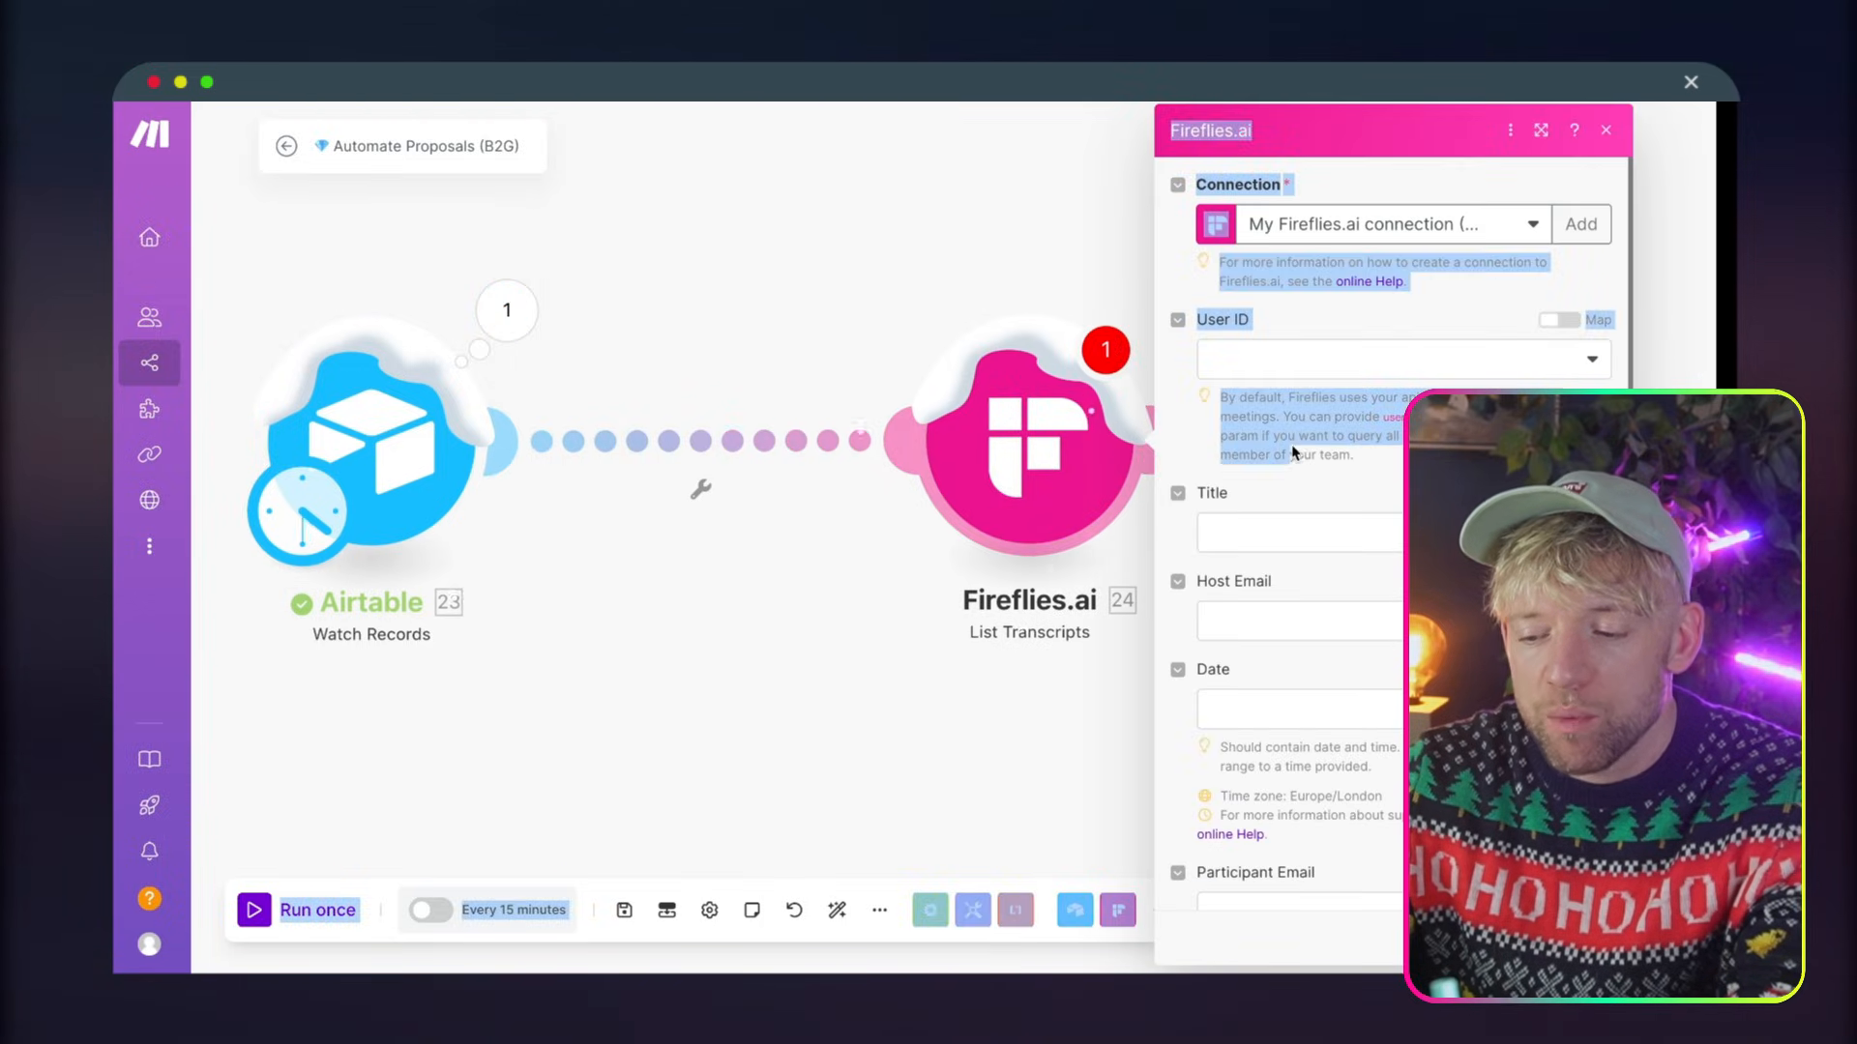
scroll(1161, 755, "down", 3)
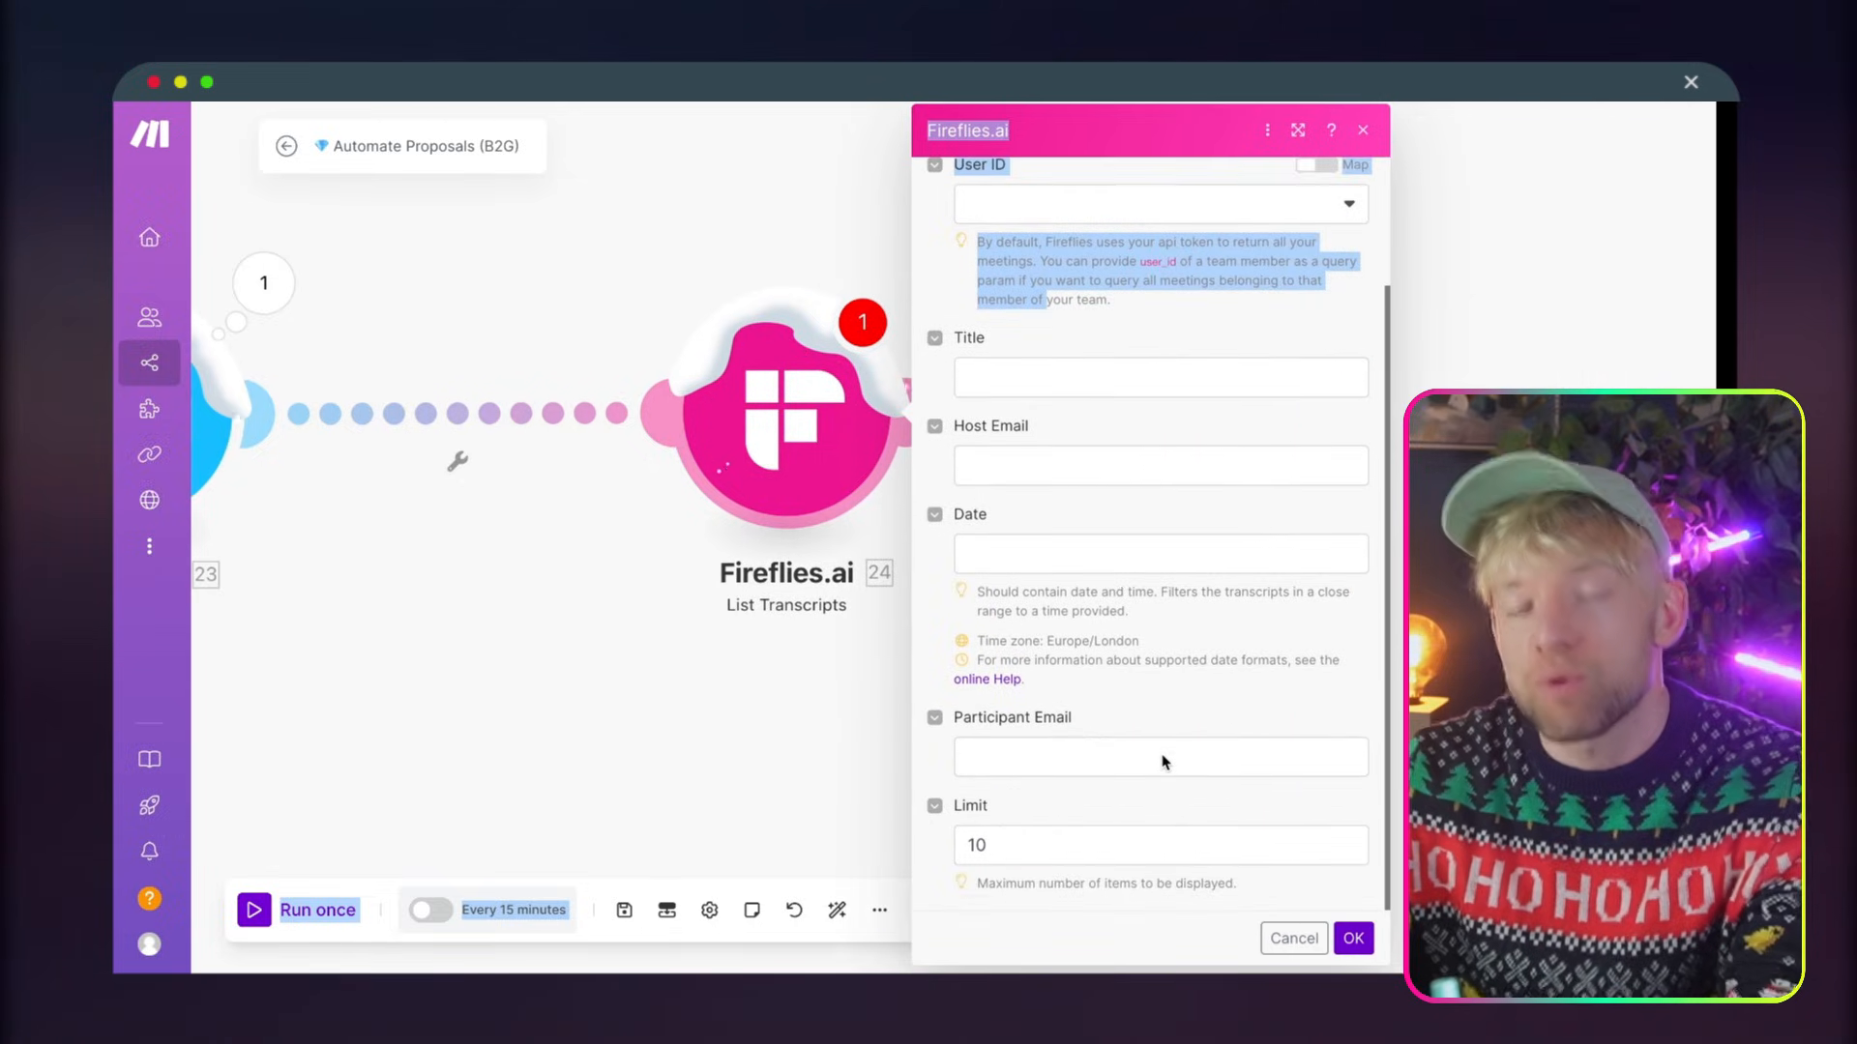
left_click(1162, 754)
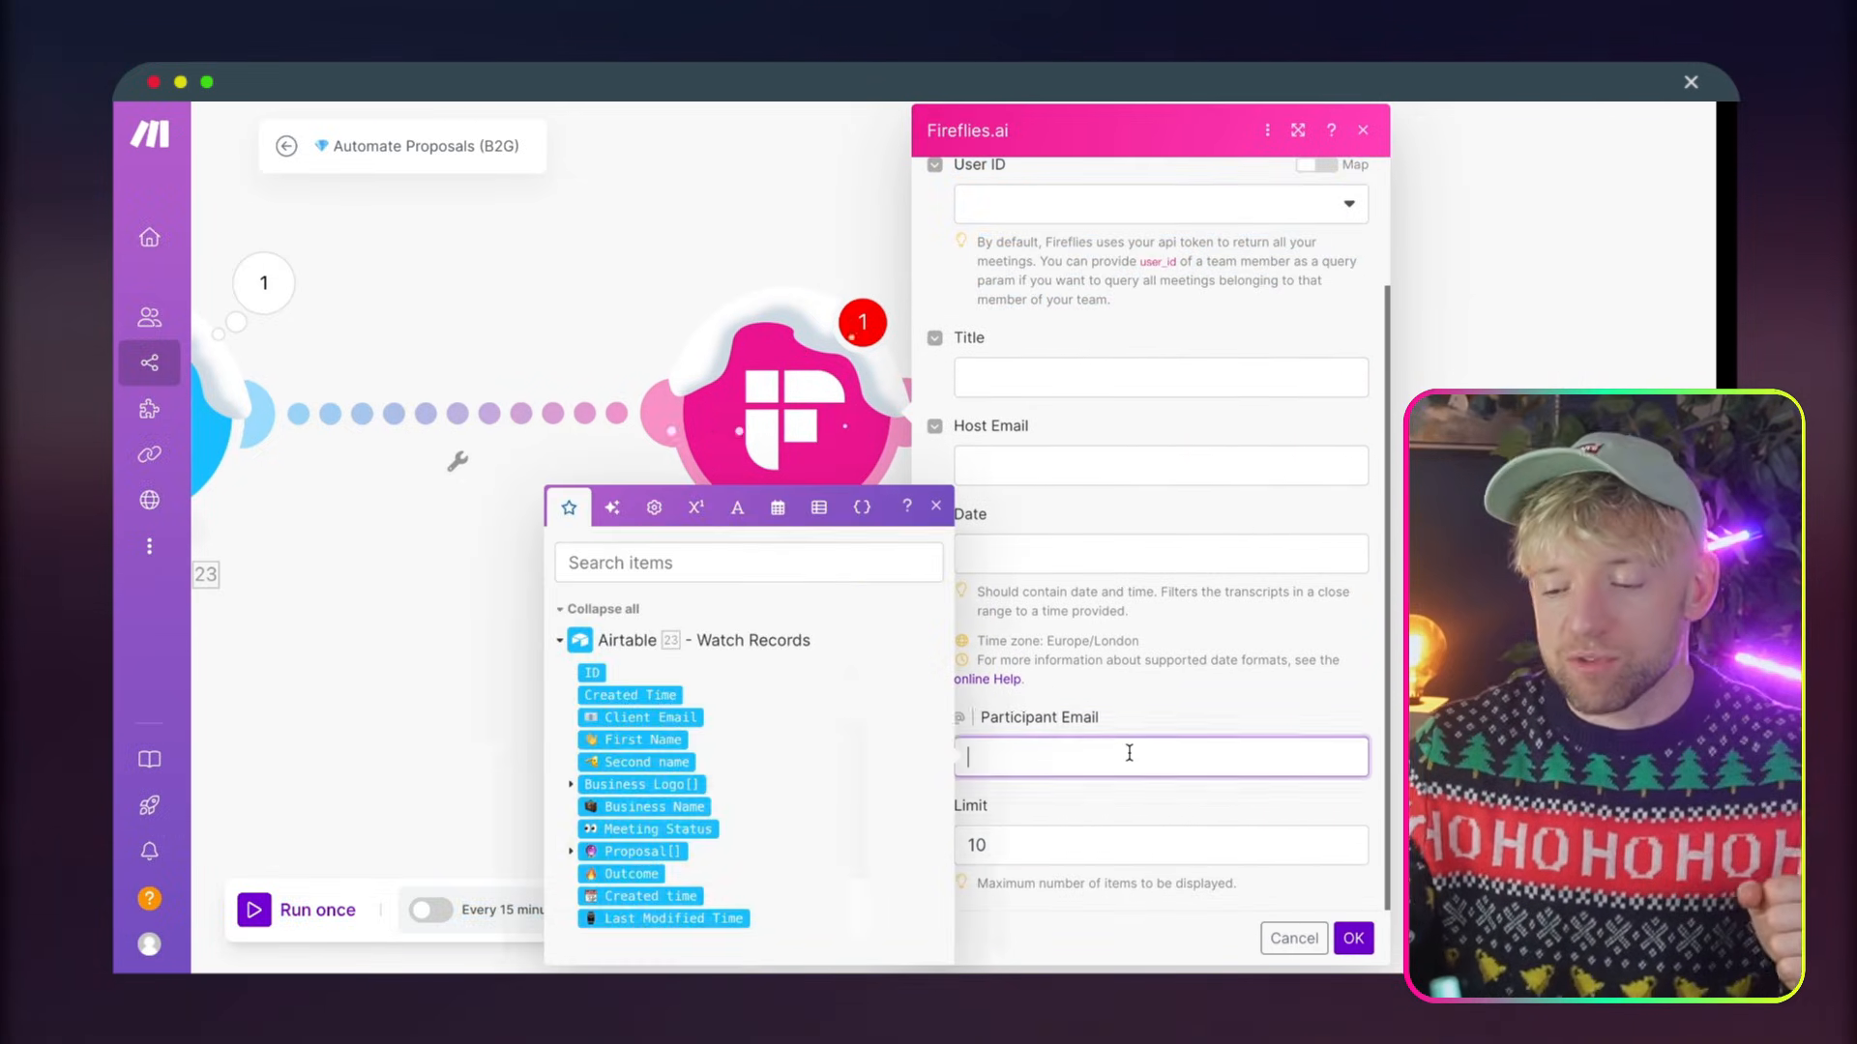
left_click(648, 717)
left_click(1207, 713)
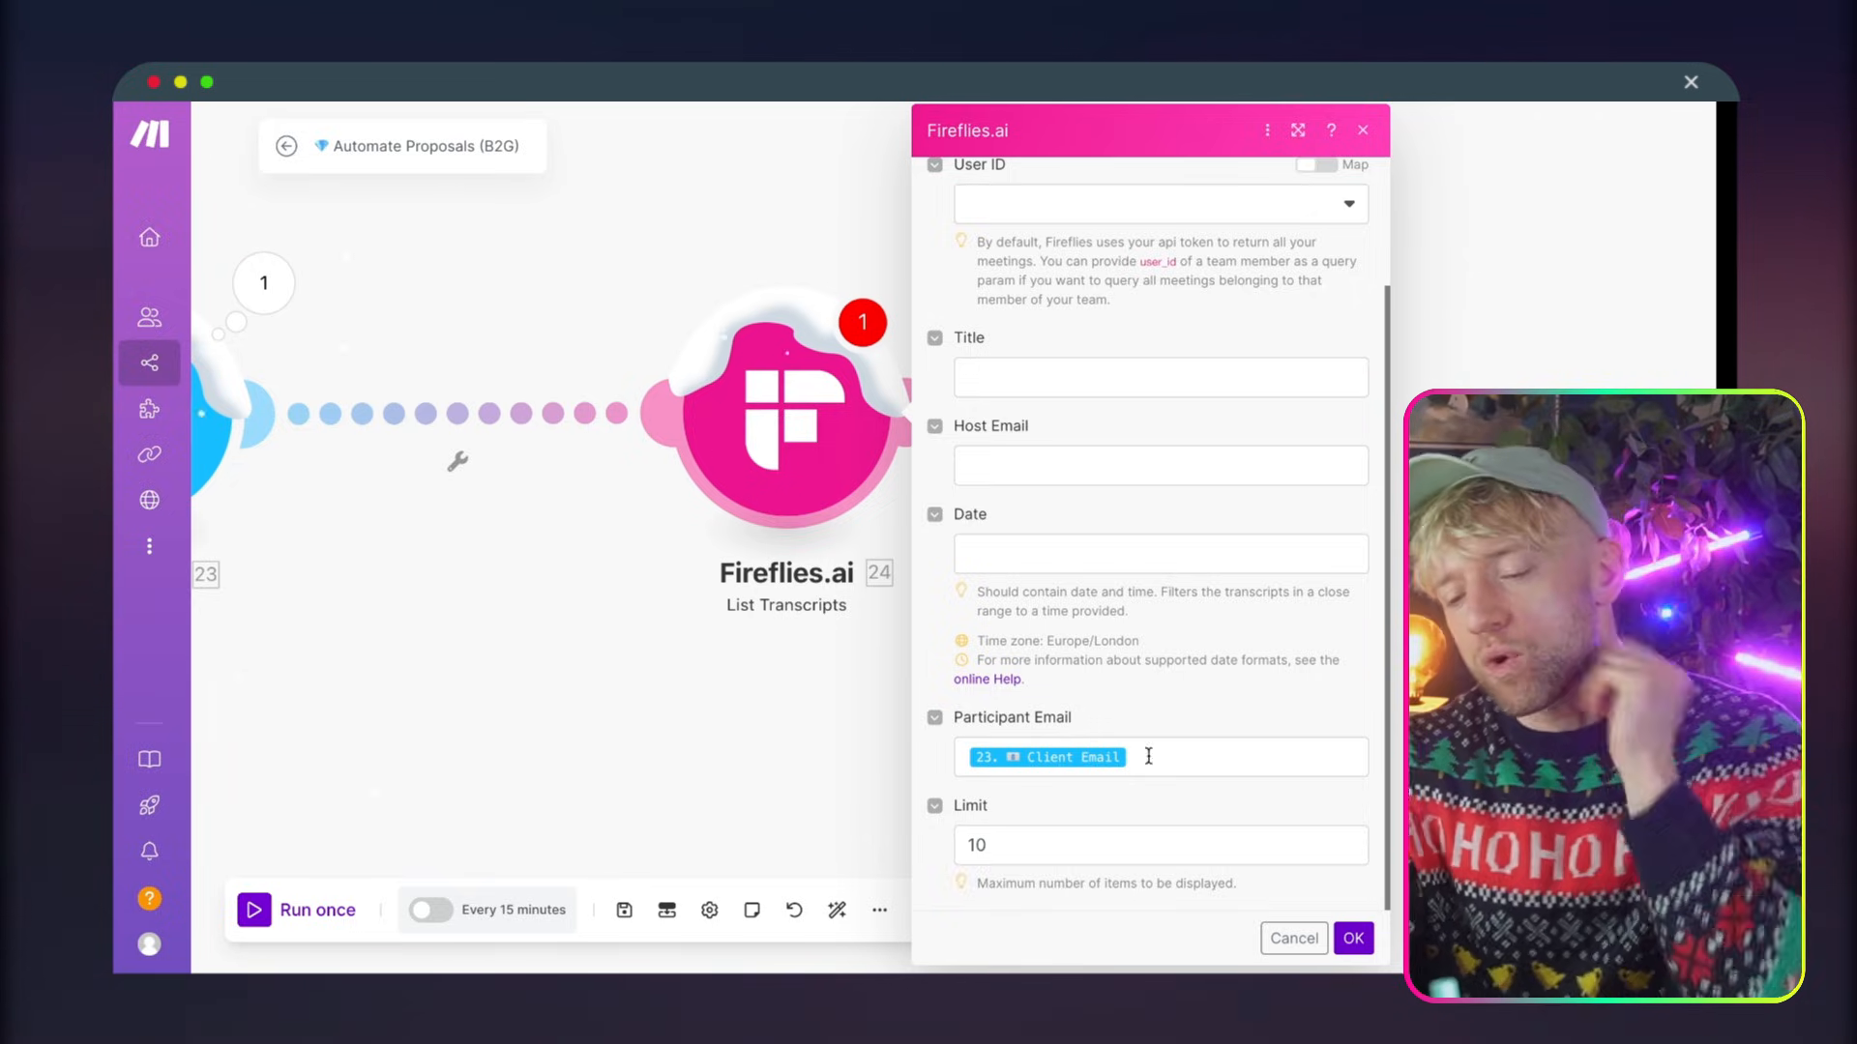
Limit the Fireflies.ai module to 1 transcript and save its settings
left_click(1041, 837)
key("BackSpace")
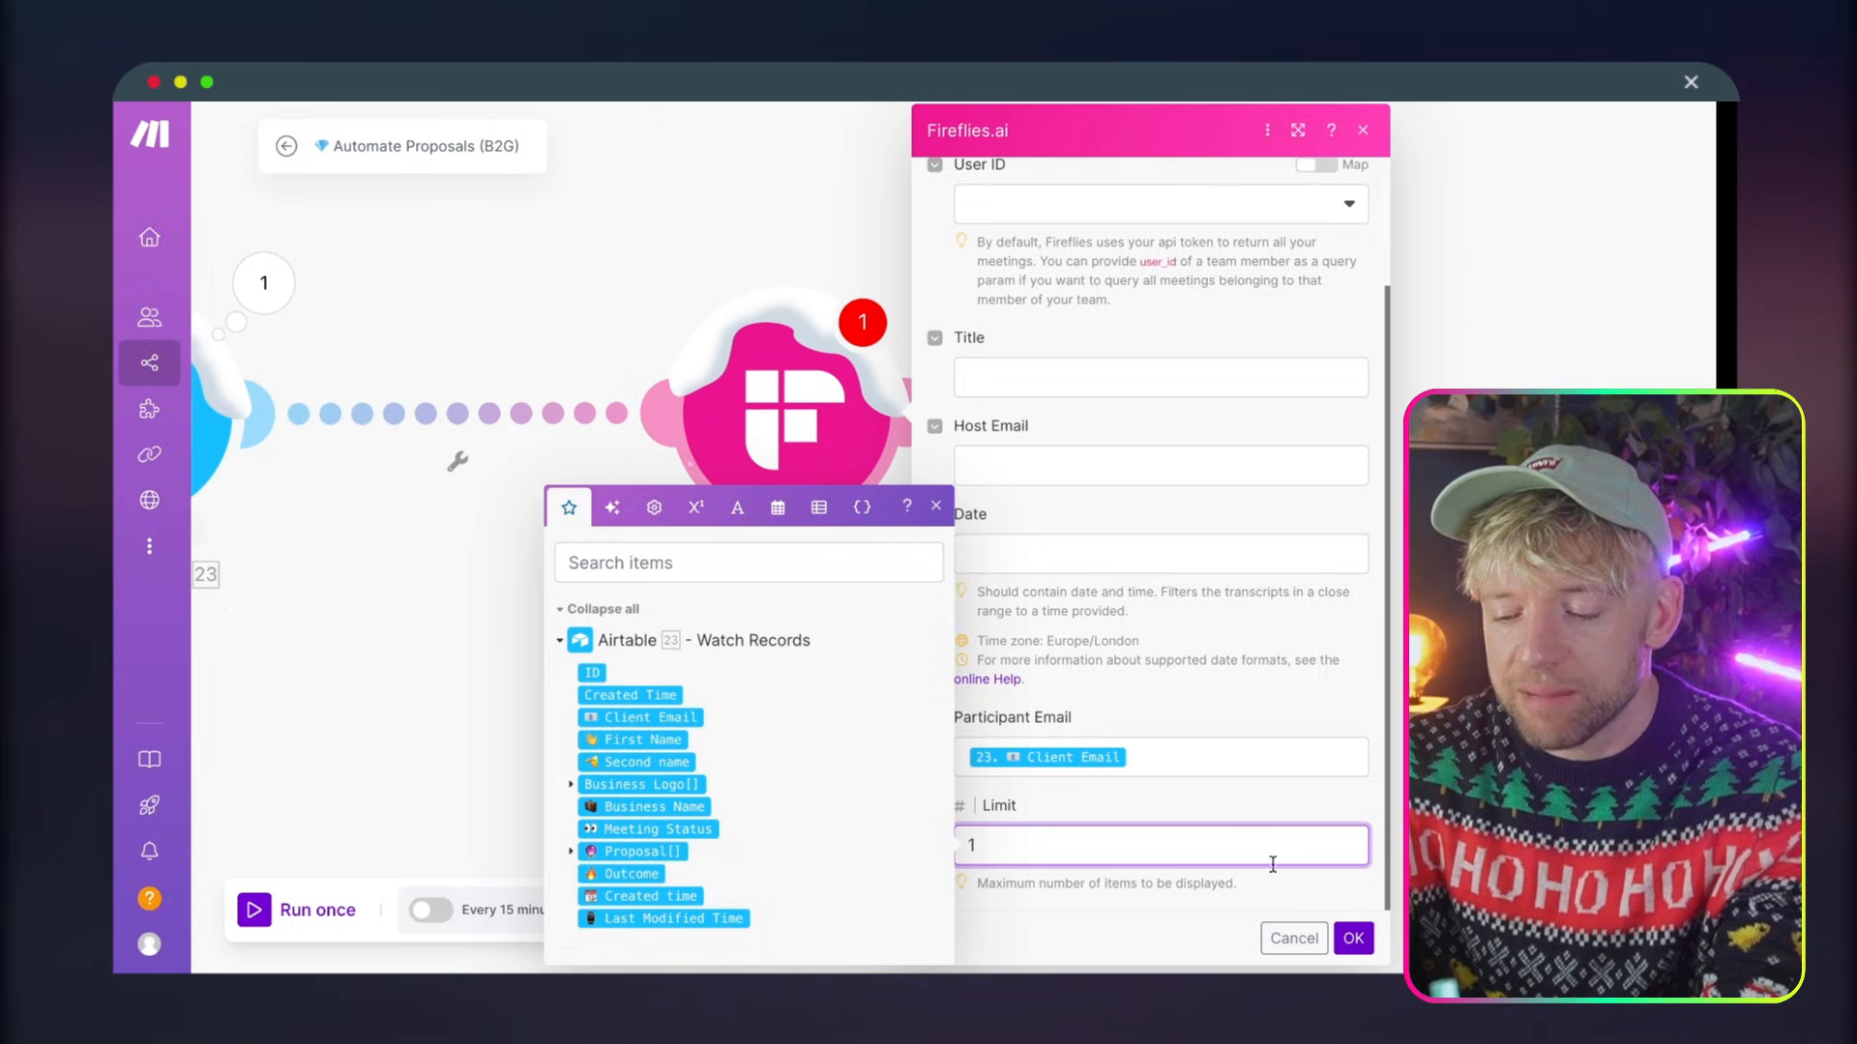
left_click(1353, 938)
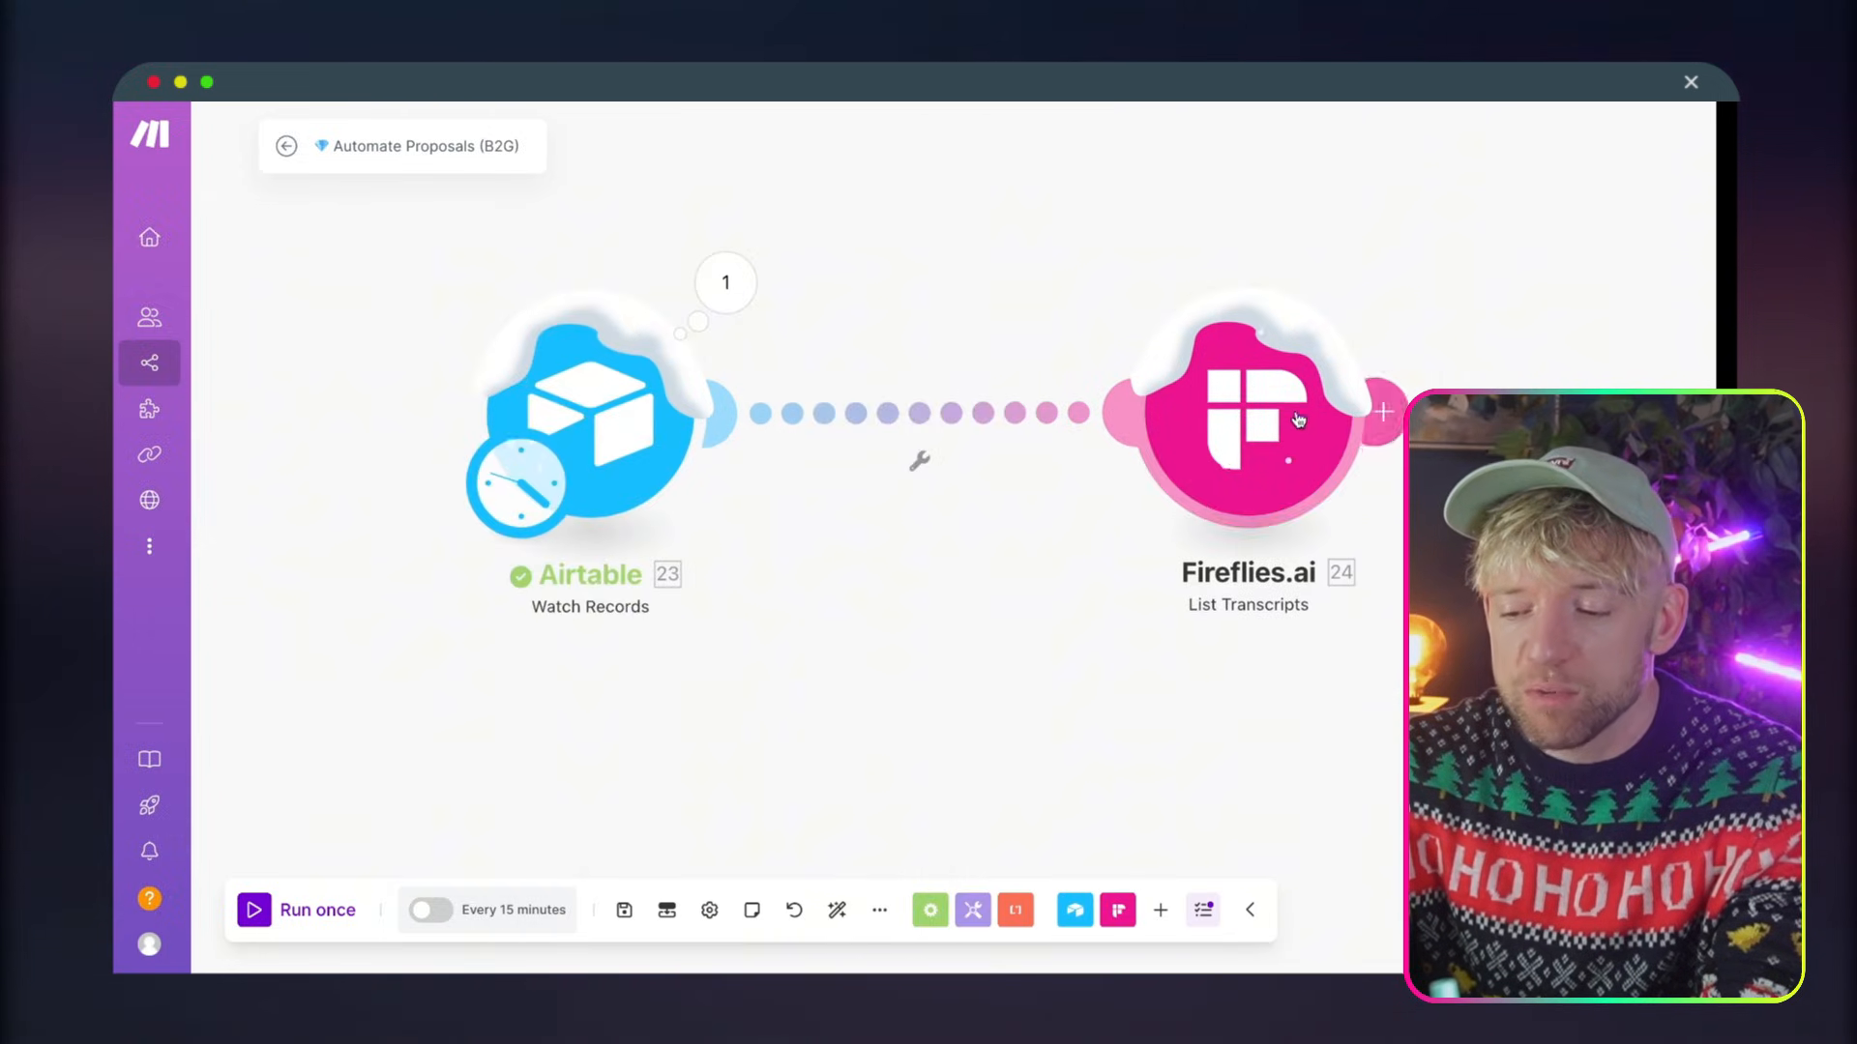
Add a filter labelled "Approved 👍" between the Airtable and Fireflies.ai modules, with Airtable's Meeting Status as the condition field
left_click(887, 416)
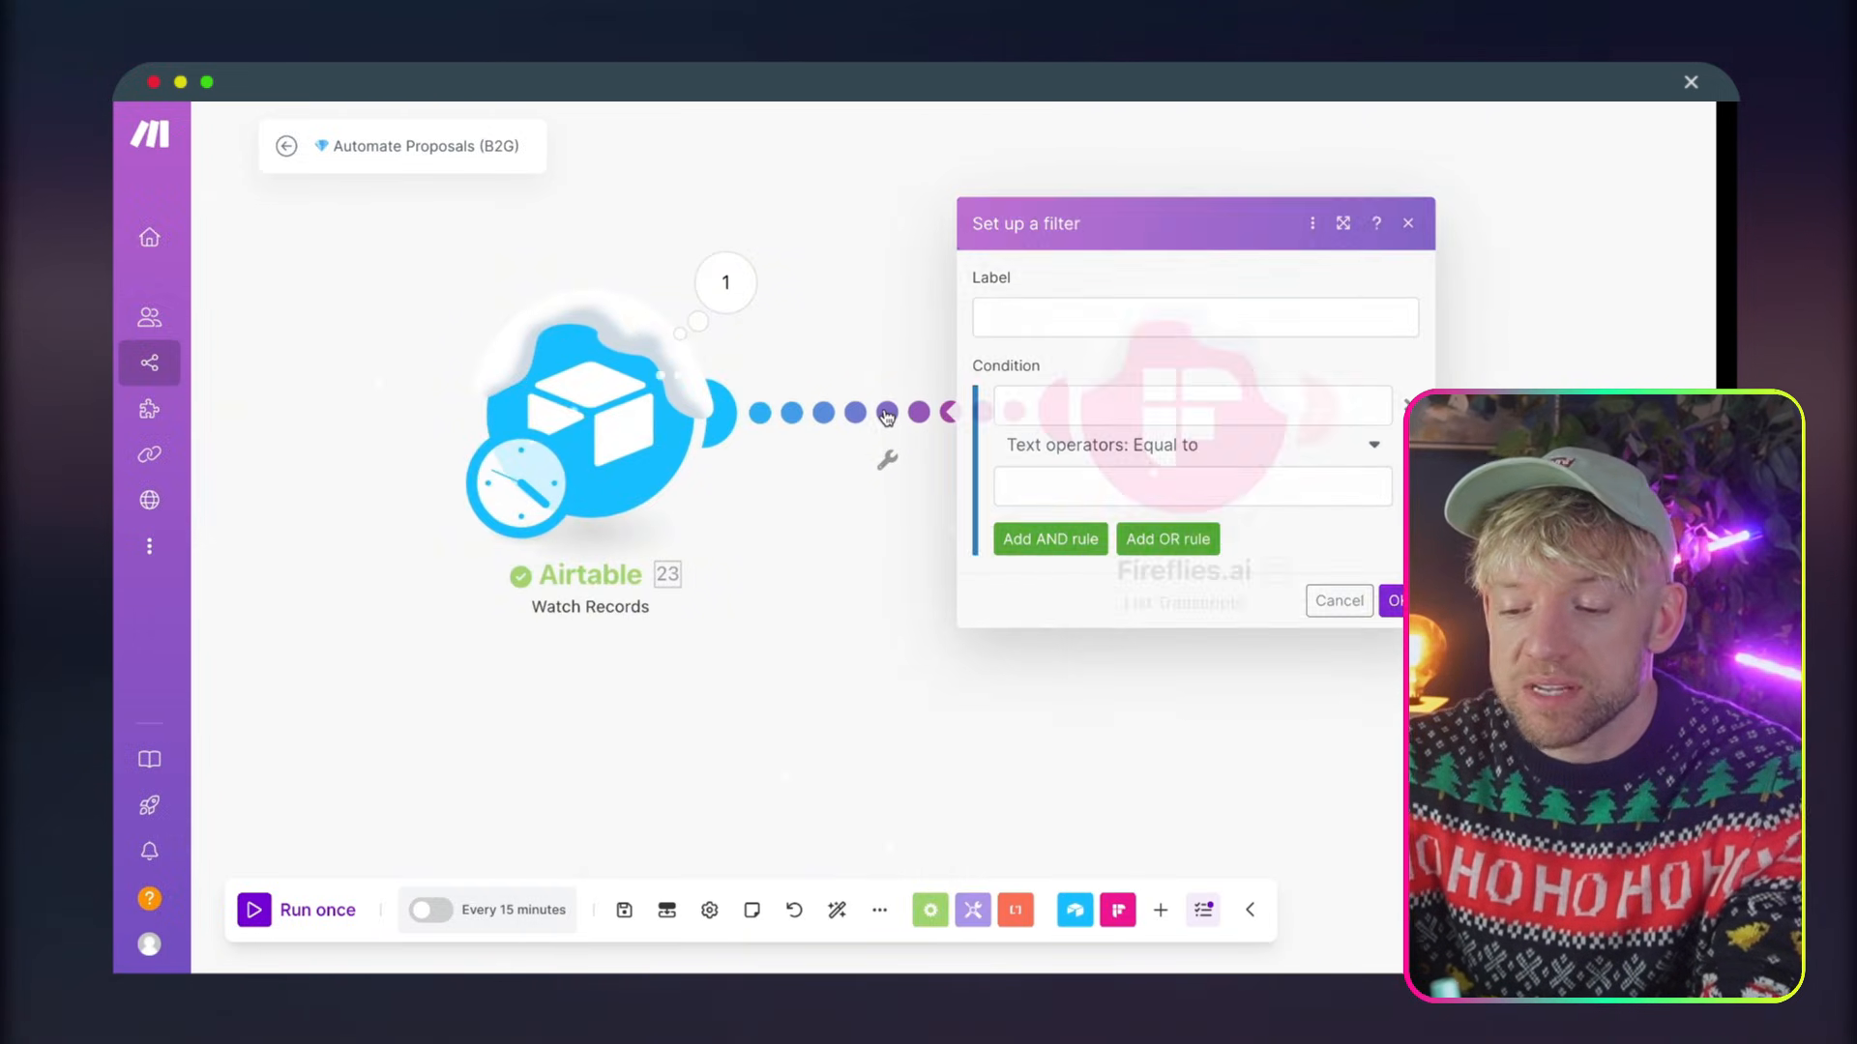
left_click(1007, 324)
left_click(1150, 406)
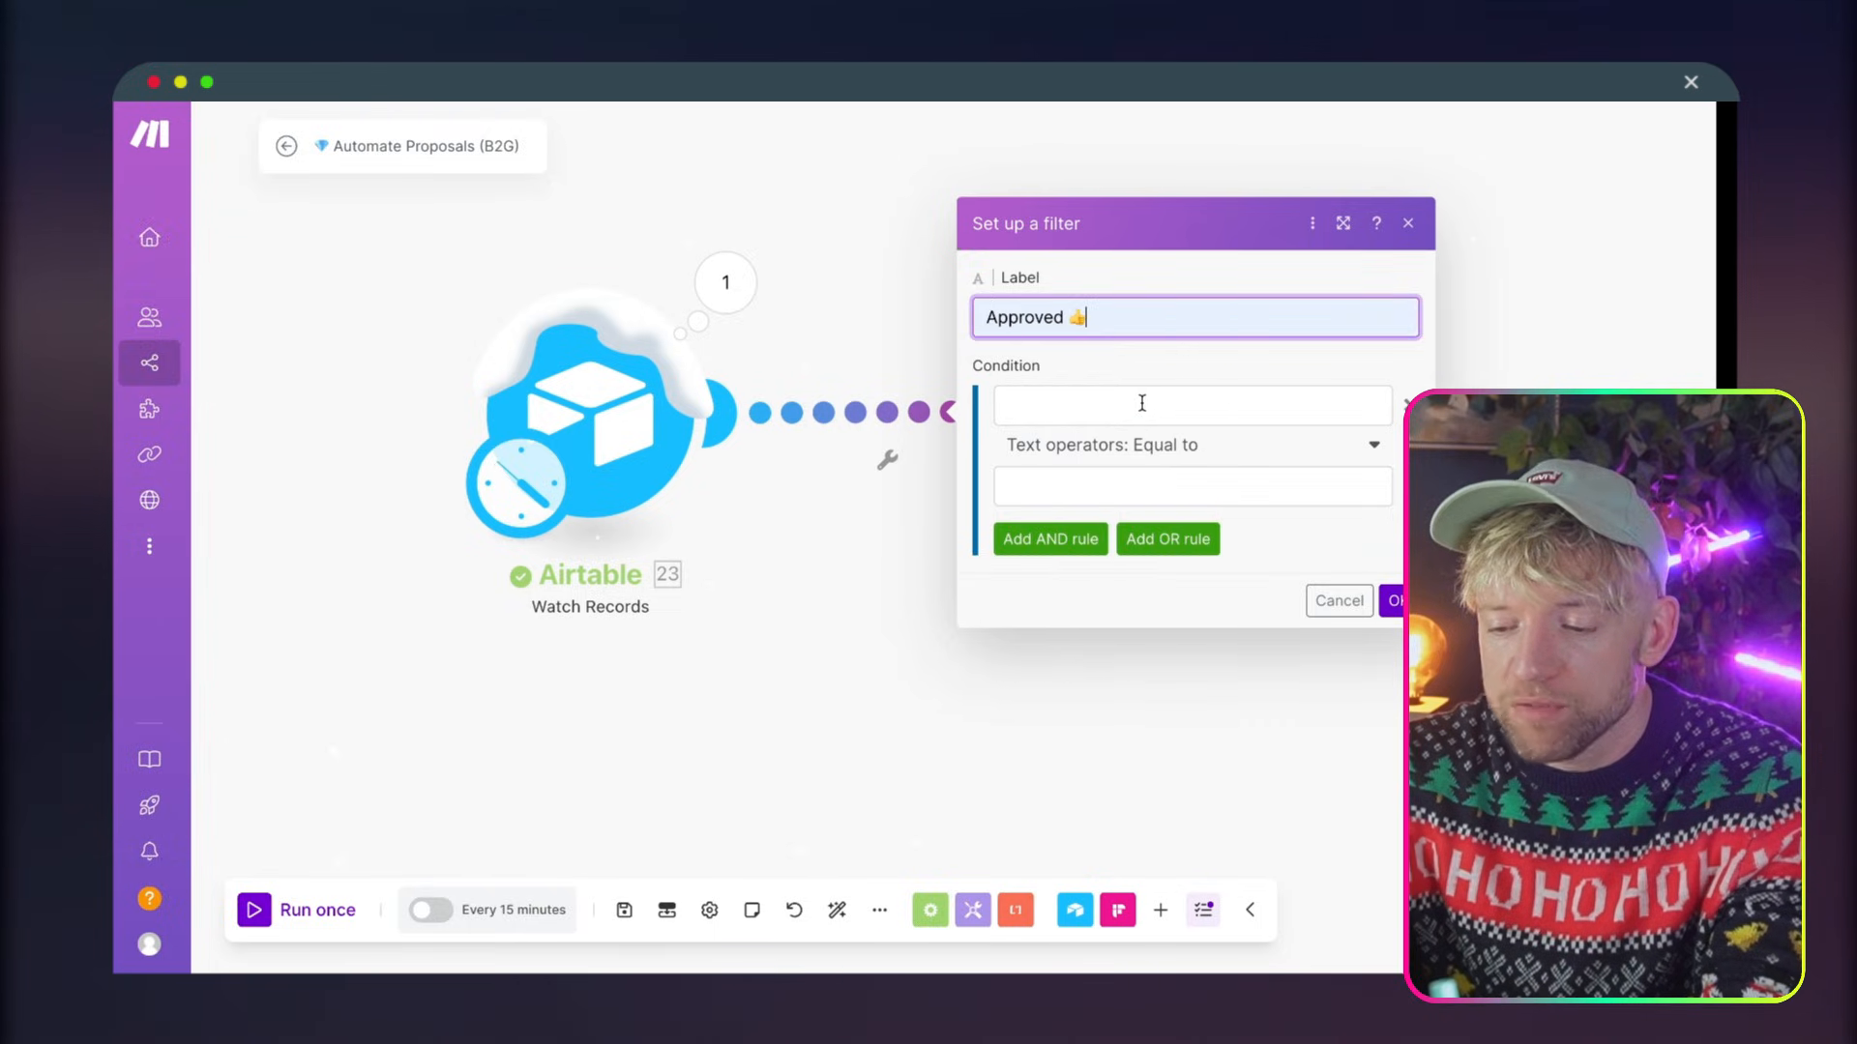
left_click(1148, 405)
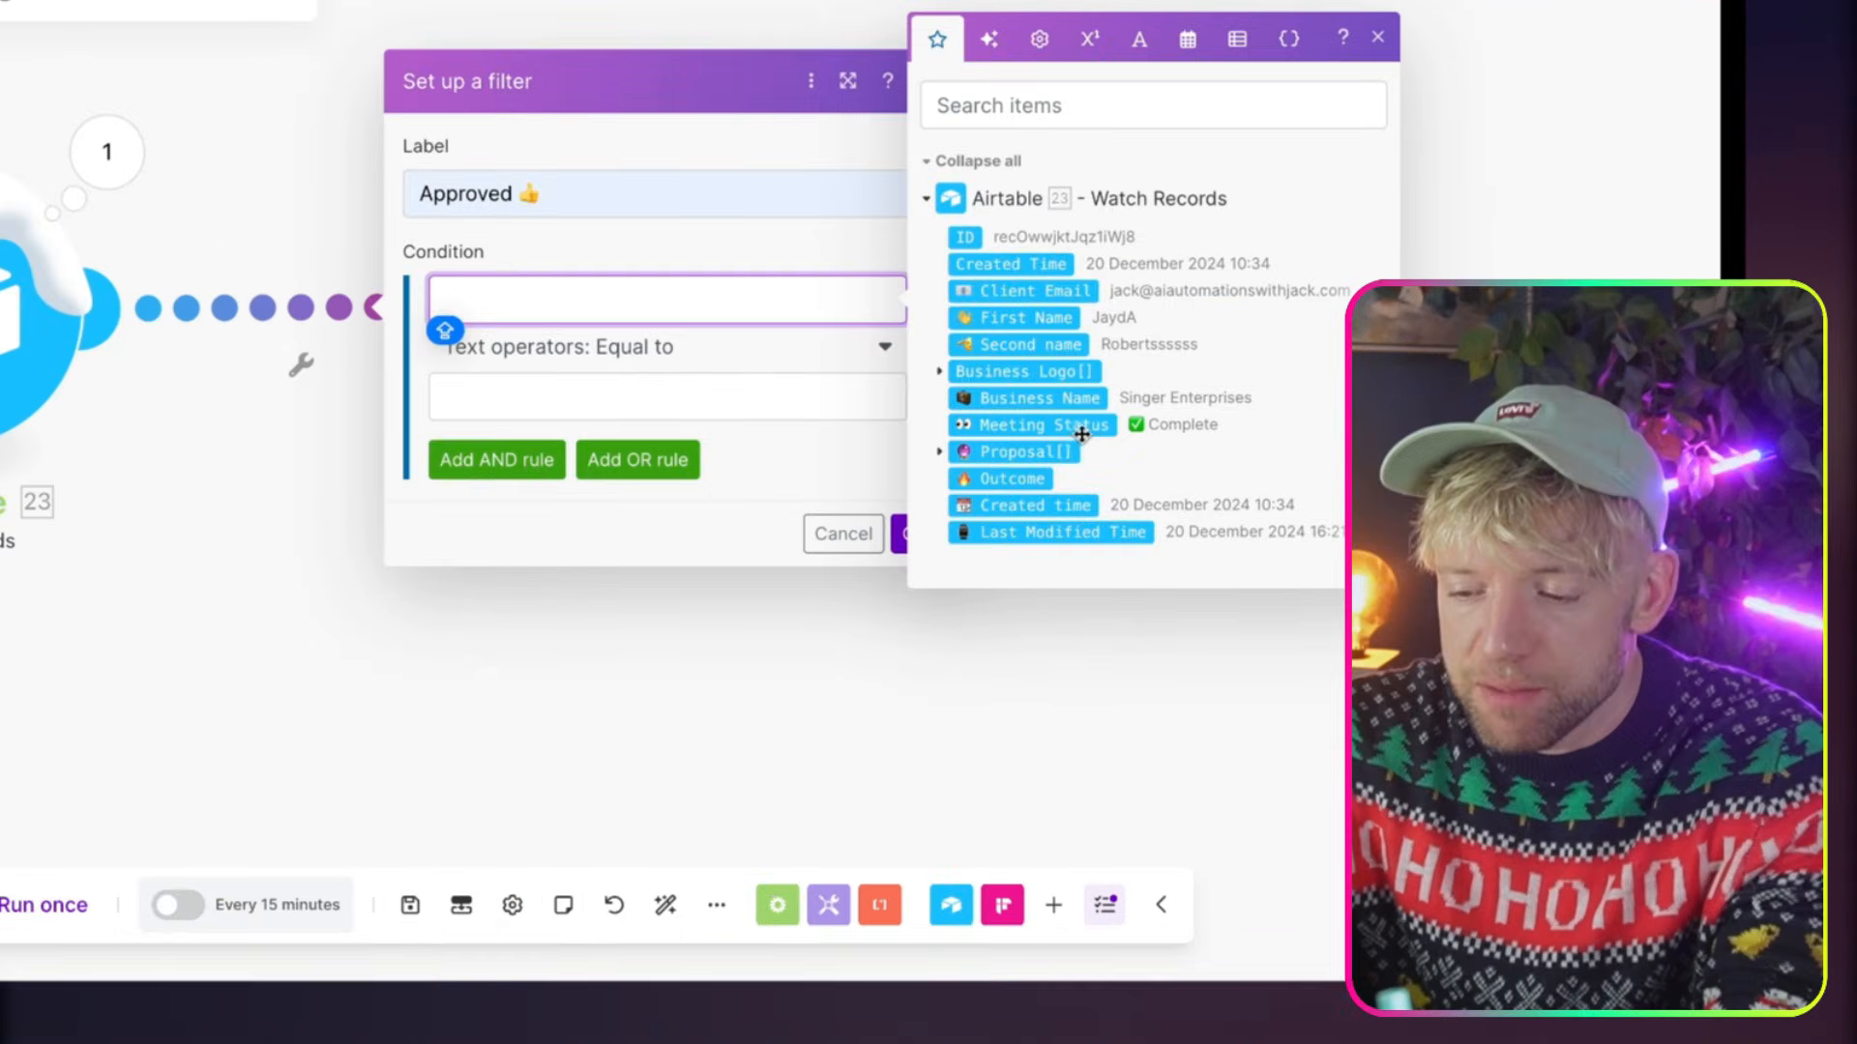
left_click_drag(1111, 522, 752, 445)
Require Meeting Status to contain "complete", case insensitive, and save the filter
left_click(564, 346)
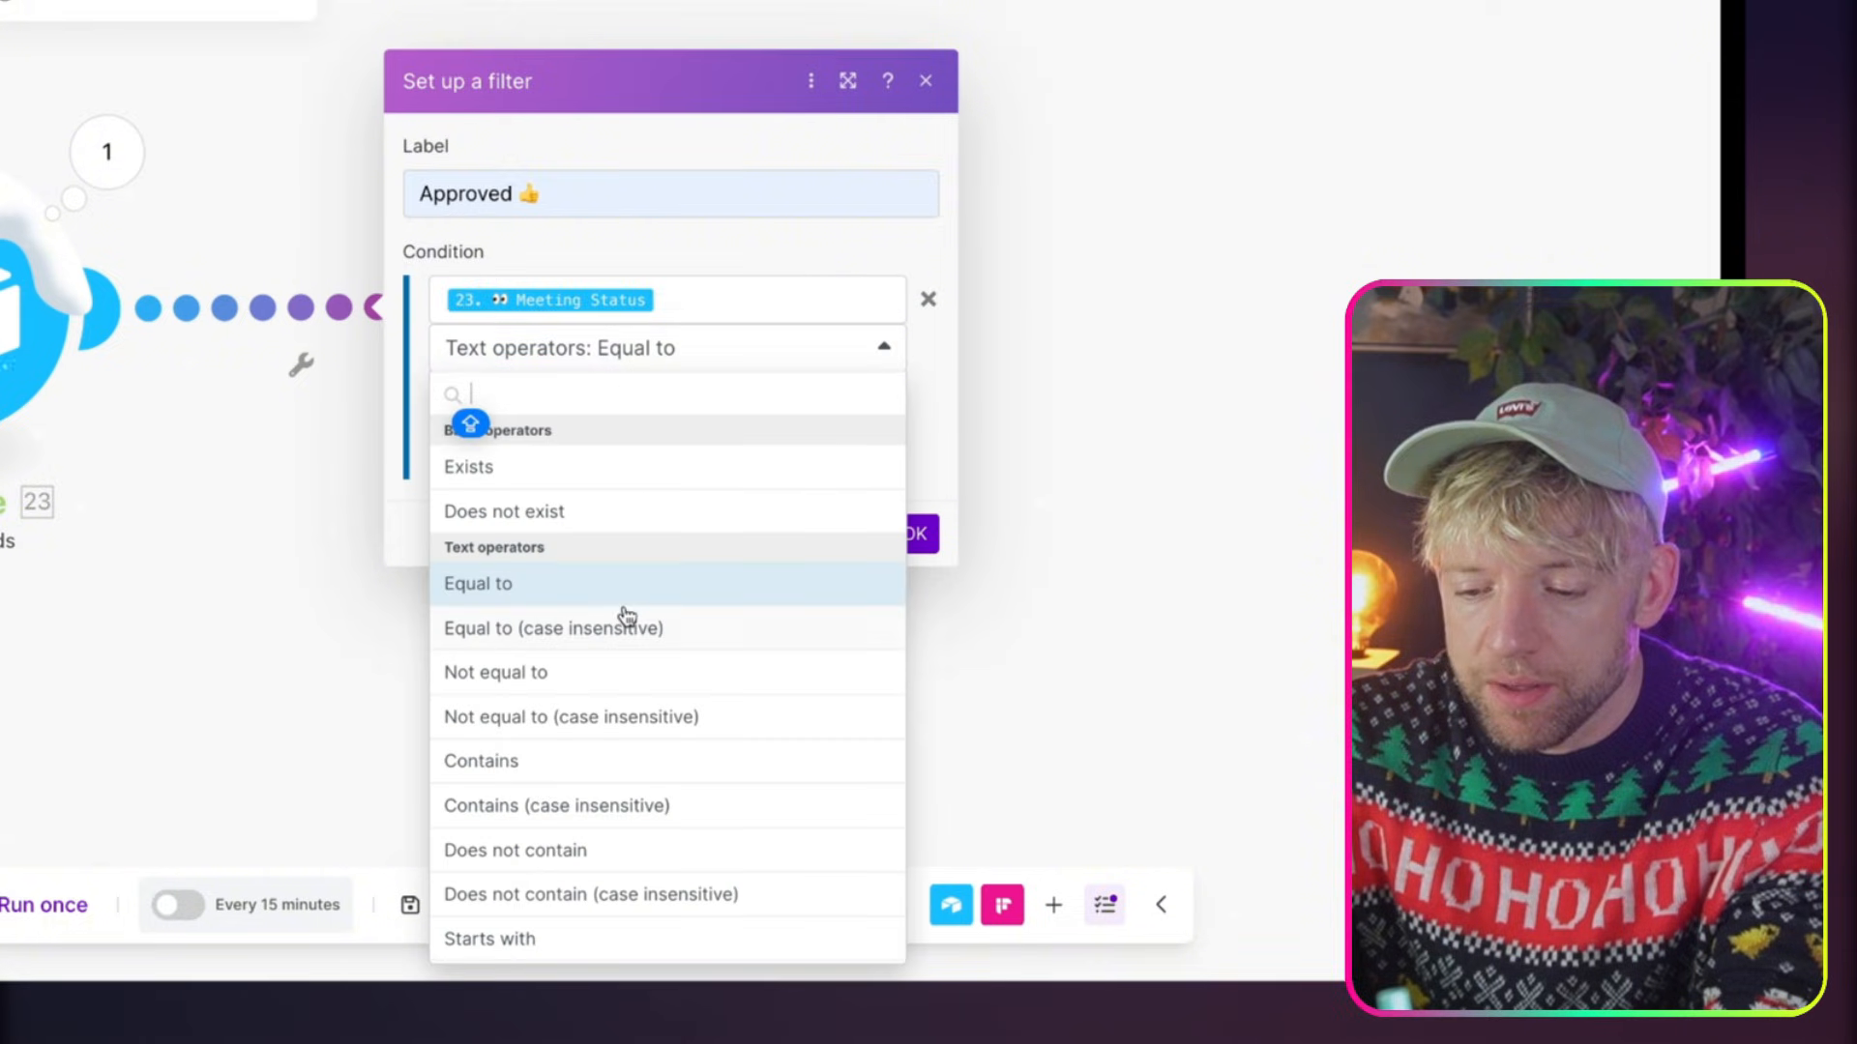
type("CONTA")
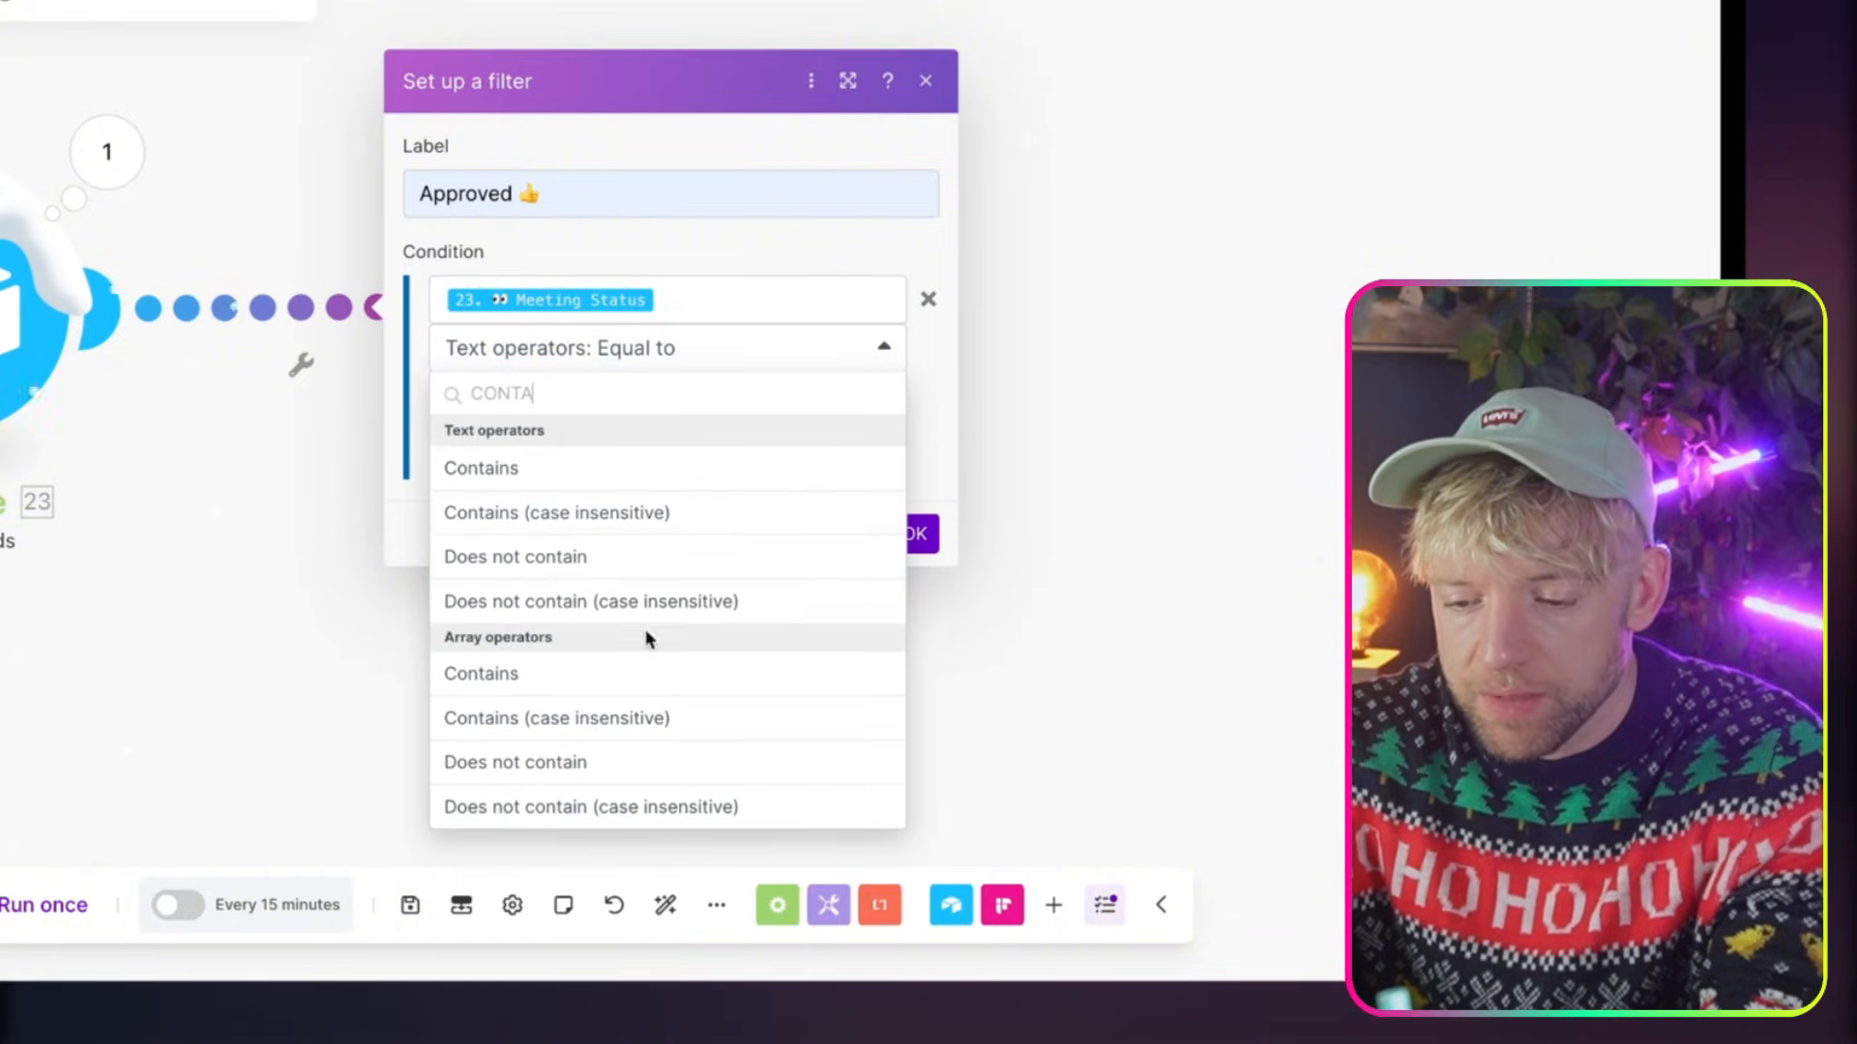
left_click(628, 512)
left_click(603, 401)
type("complete")
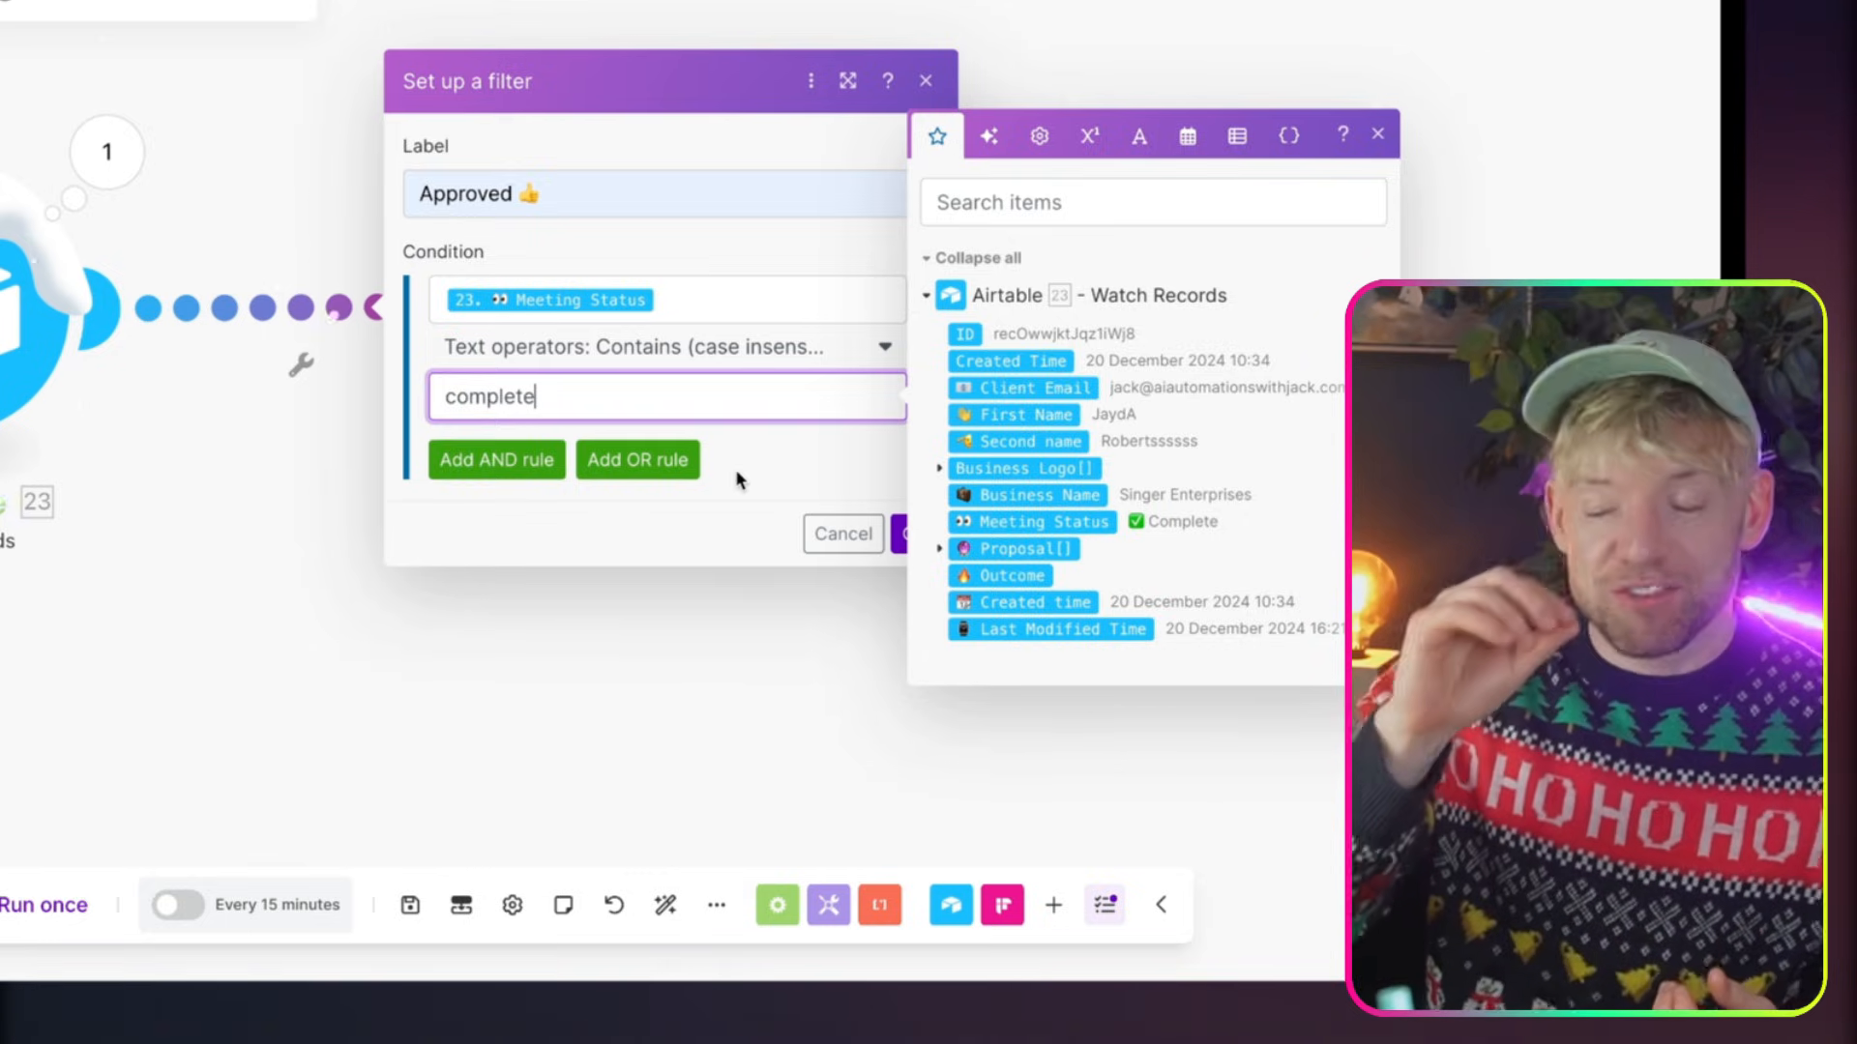
left_click(913, 533)
Reopen the Approved filter and add an AND rule requiring that Airtable's Proposal[] does not exist
left_click(338, 329)
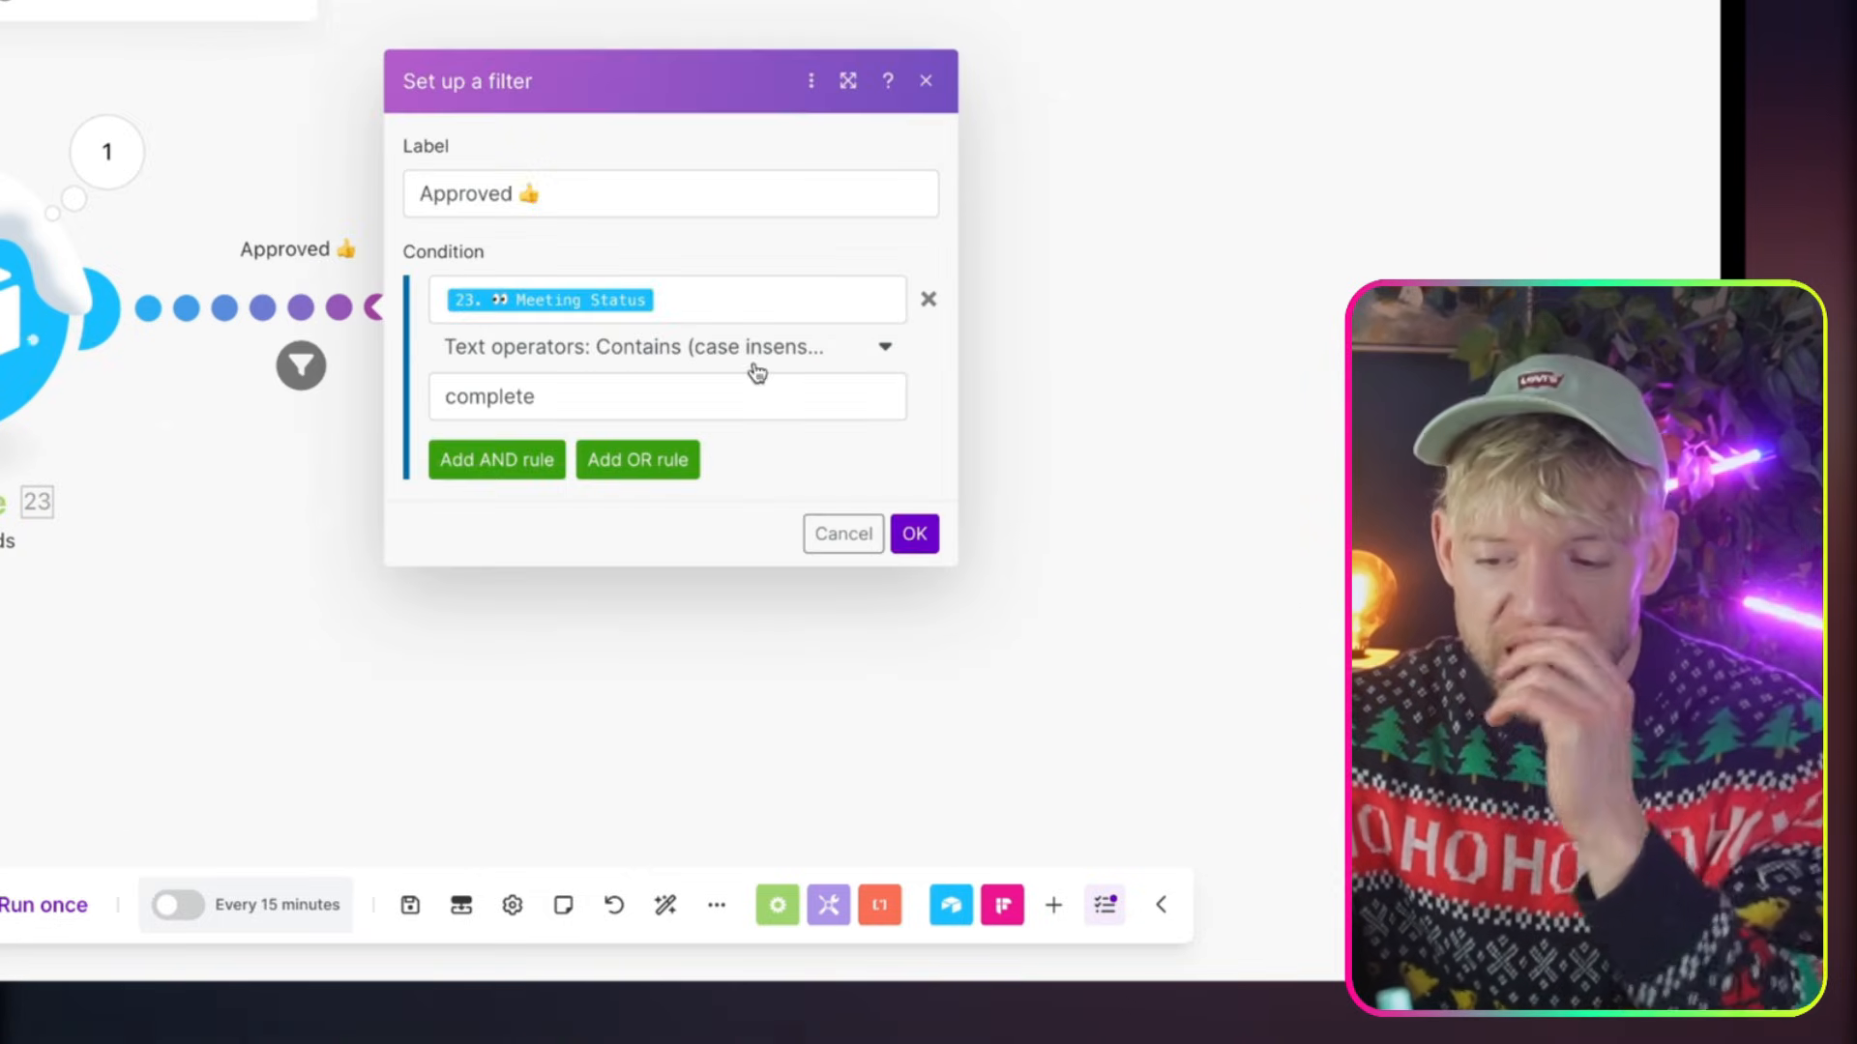
left_click(518, 459)
left_click(639, 386)
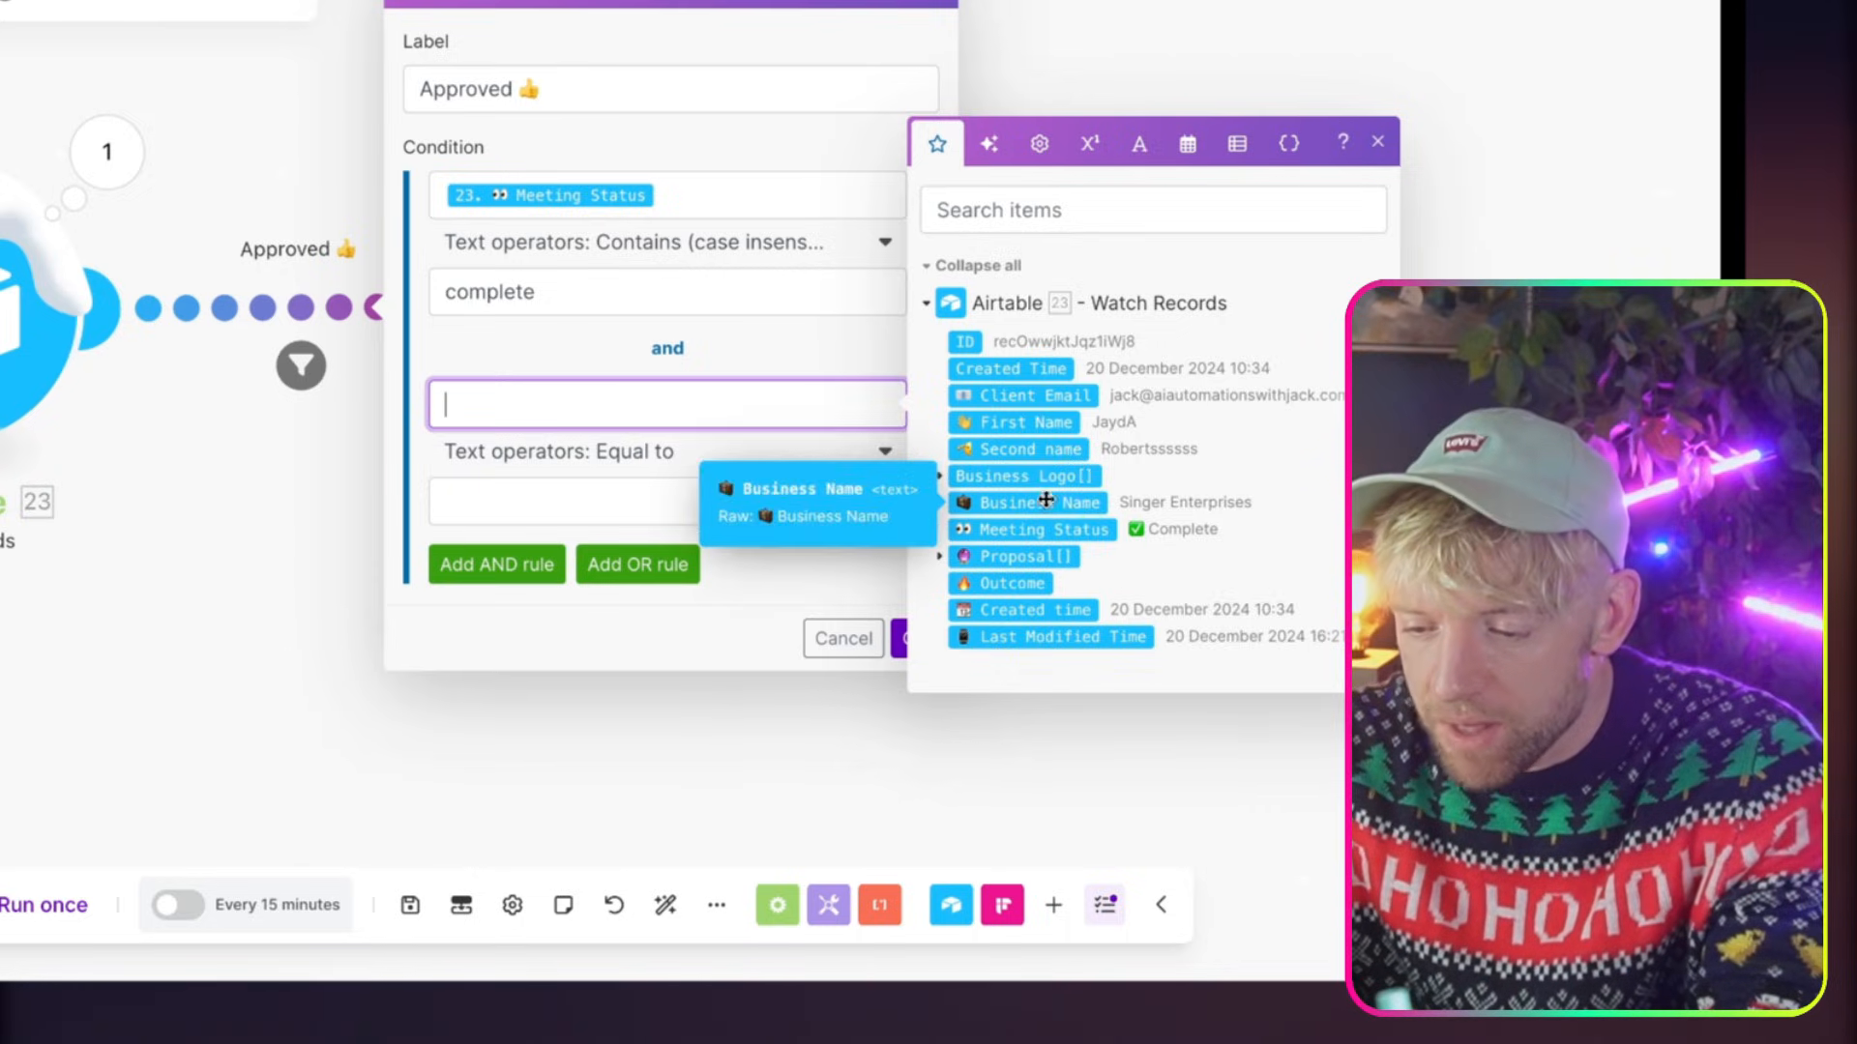
left_click(1029, 558)
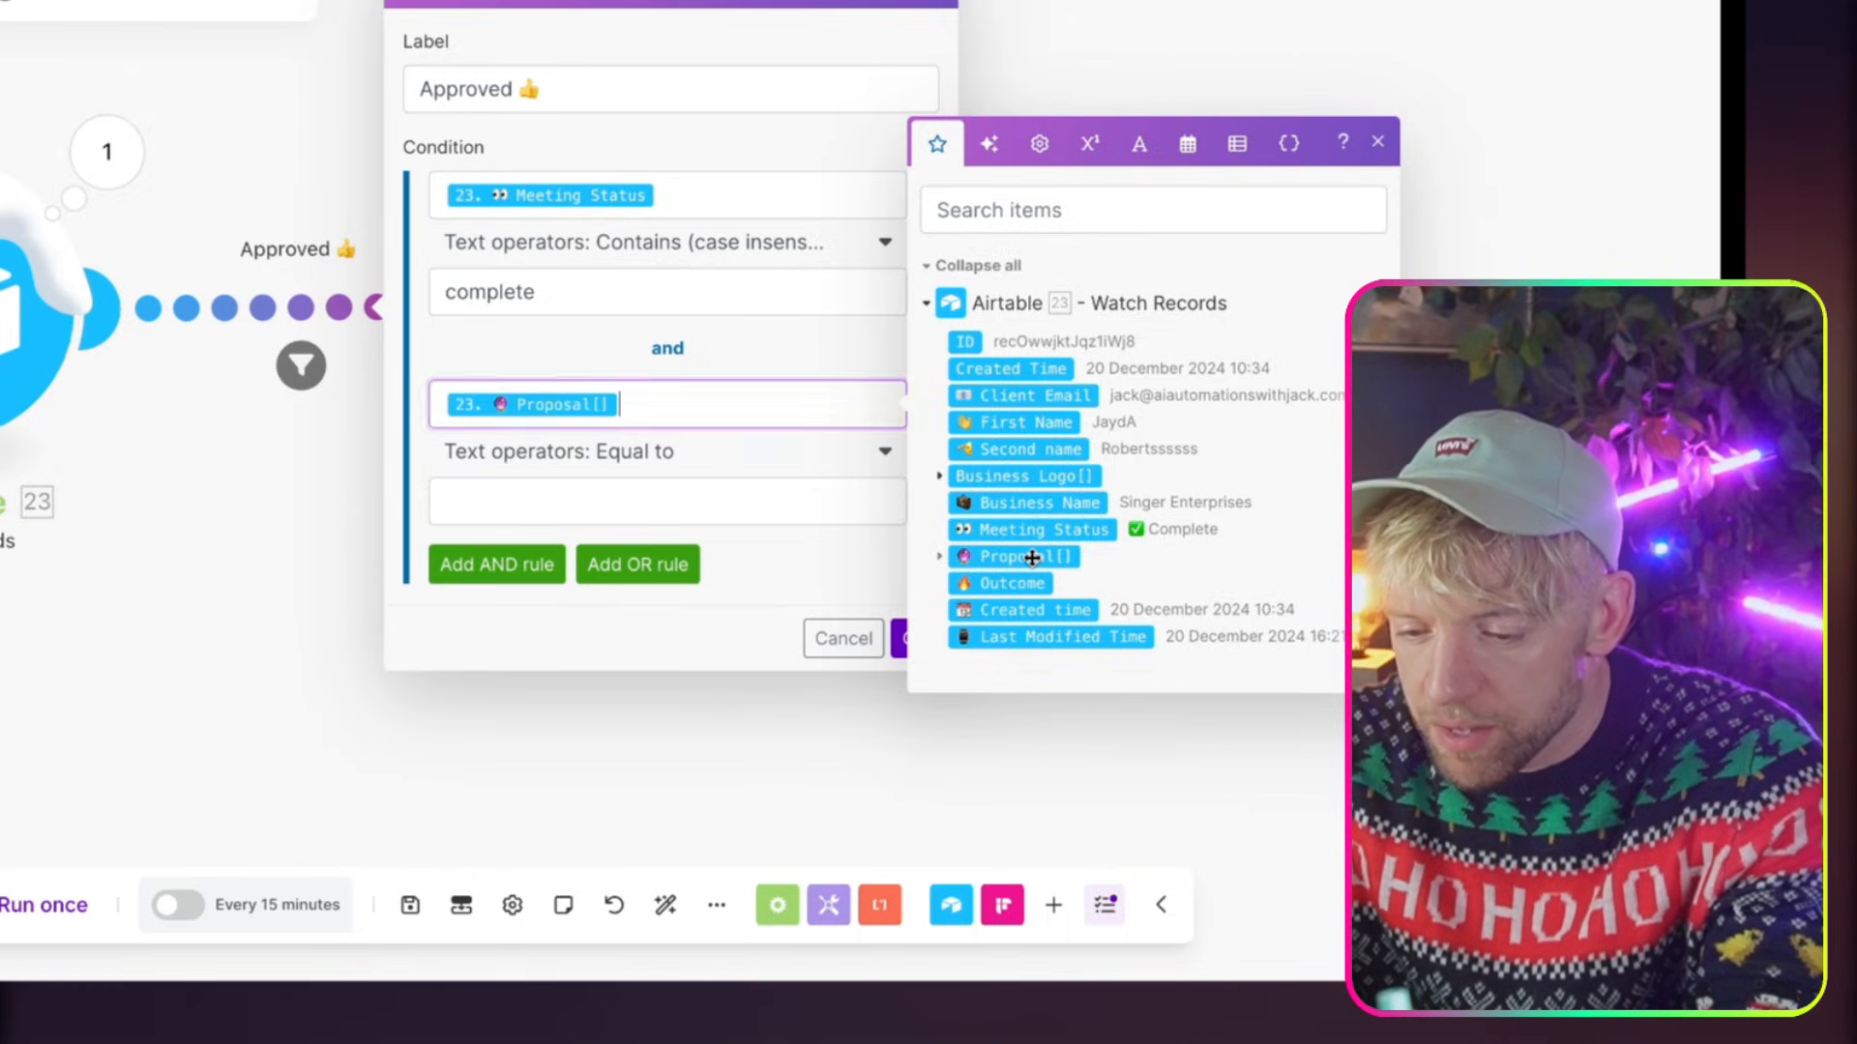
left_click(658, 462)
left_click(576, 616)
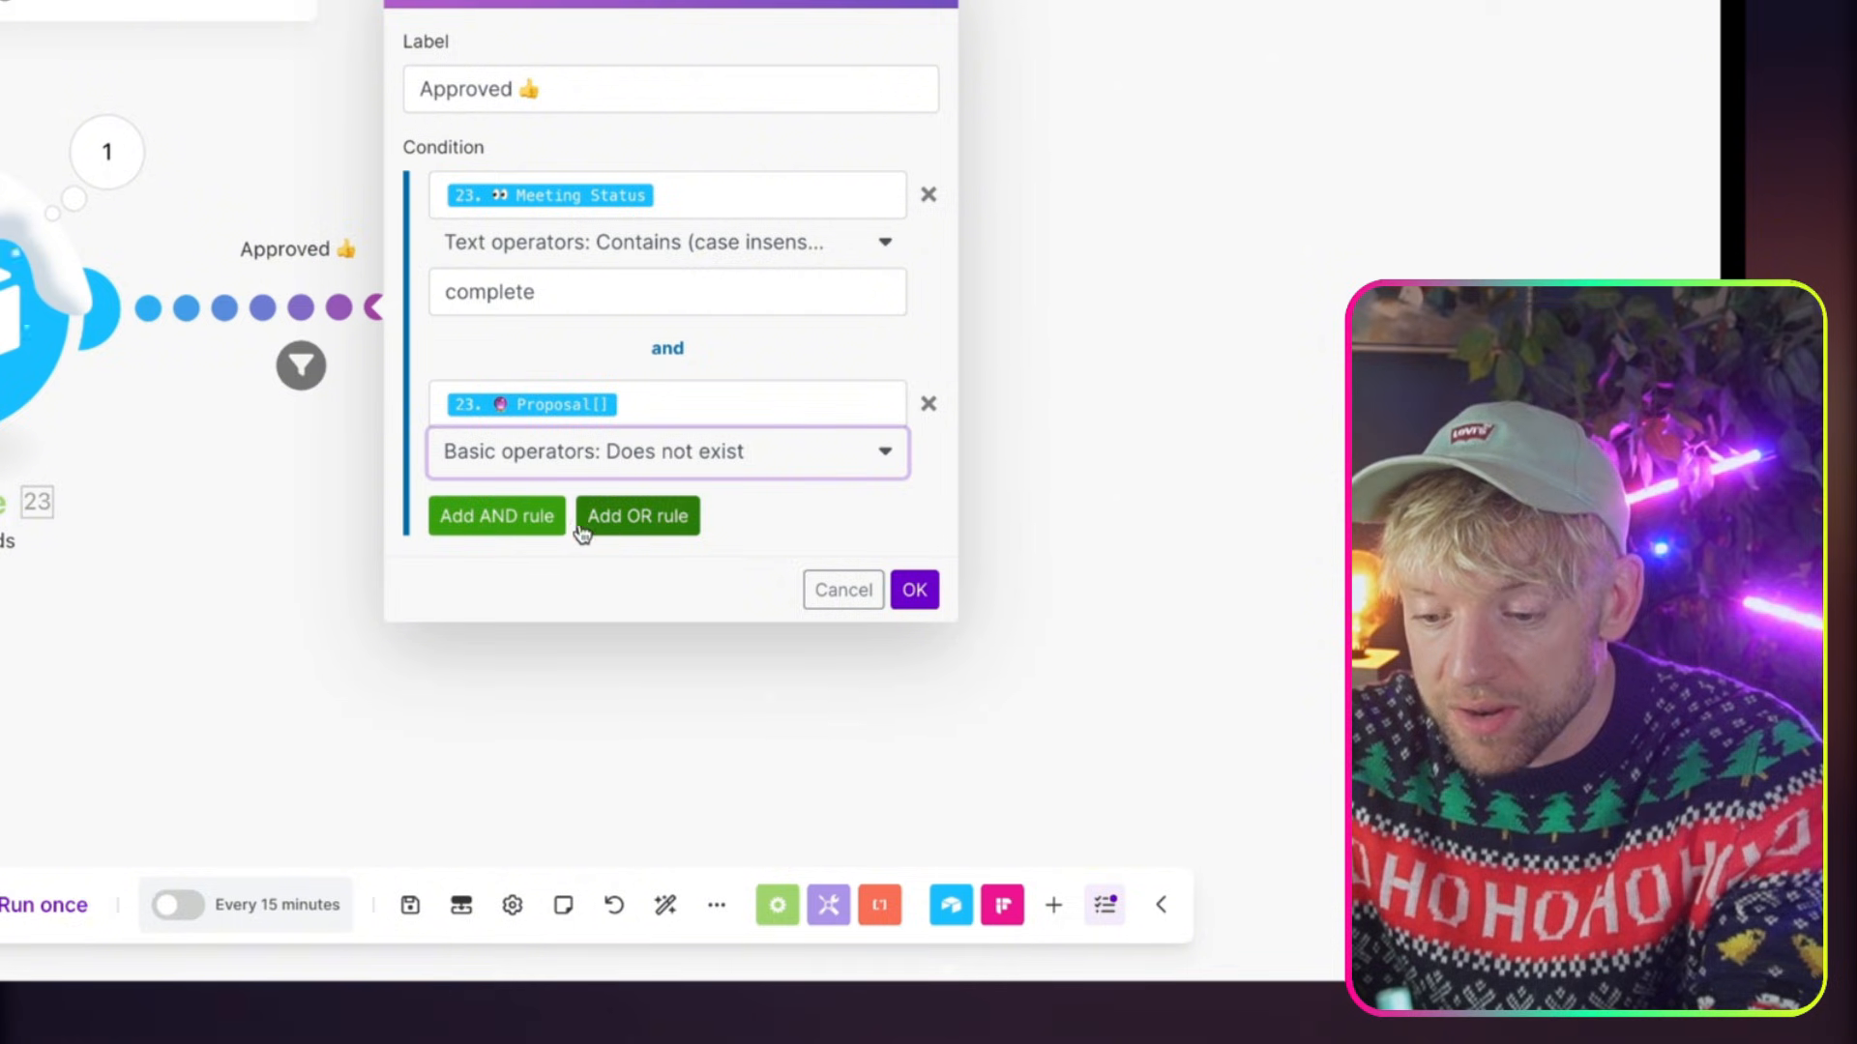
Add another AND rule requiring that Airtable's Outcome does not exist, and save the filter
left_click(534, 519)
left_click(655, 551)
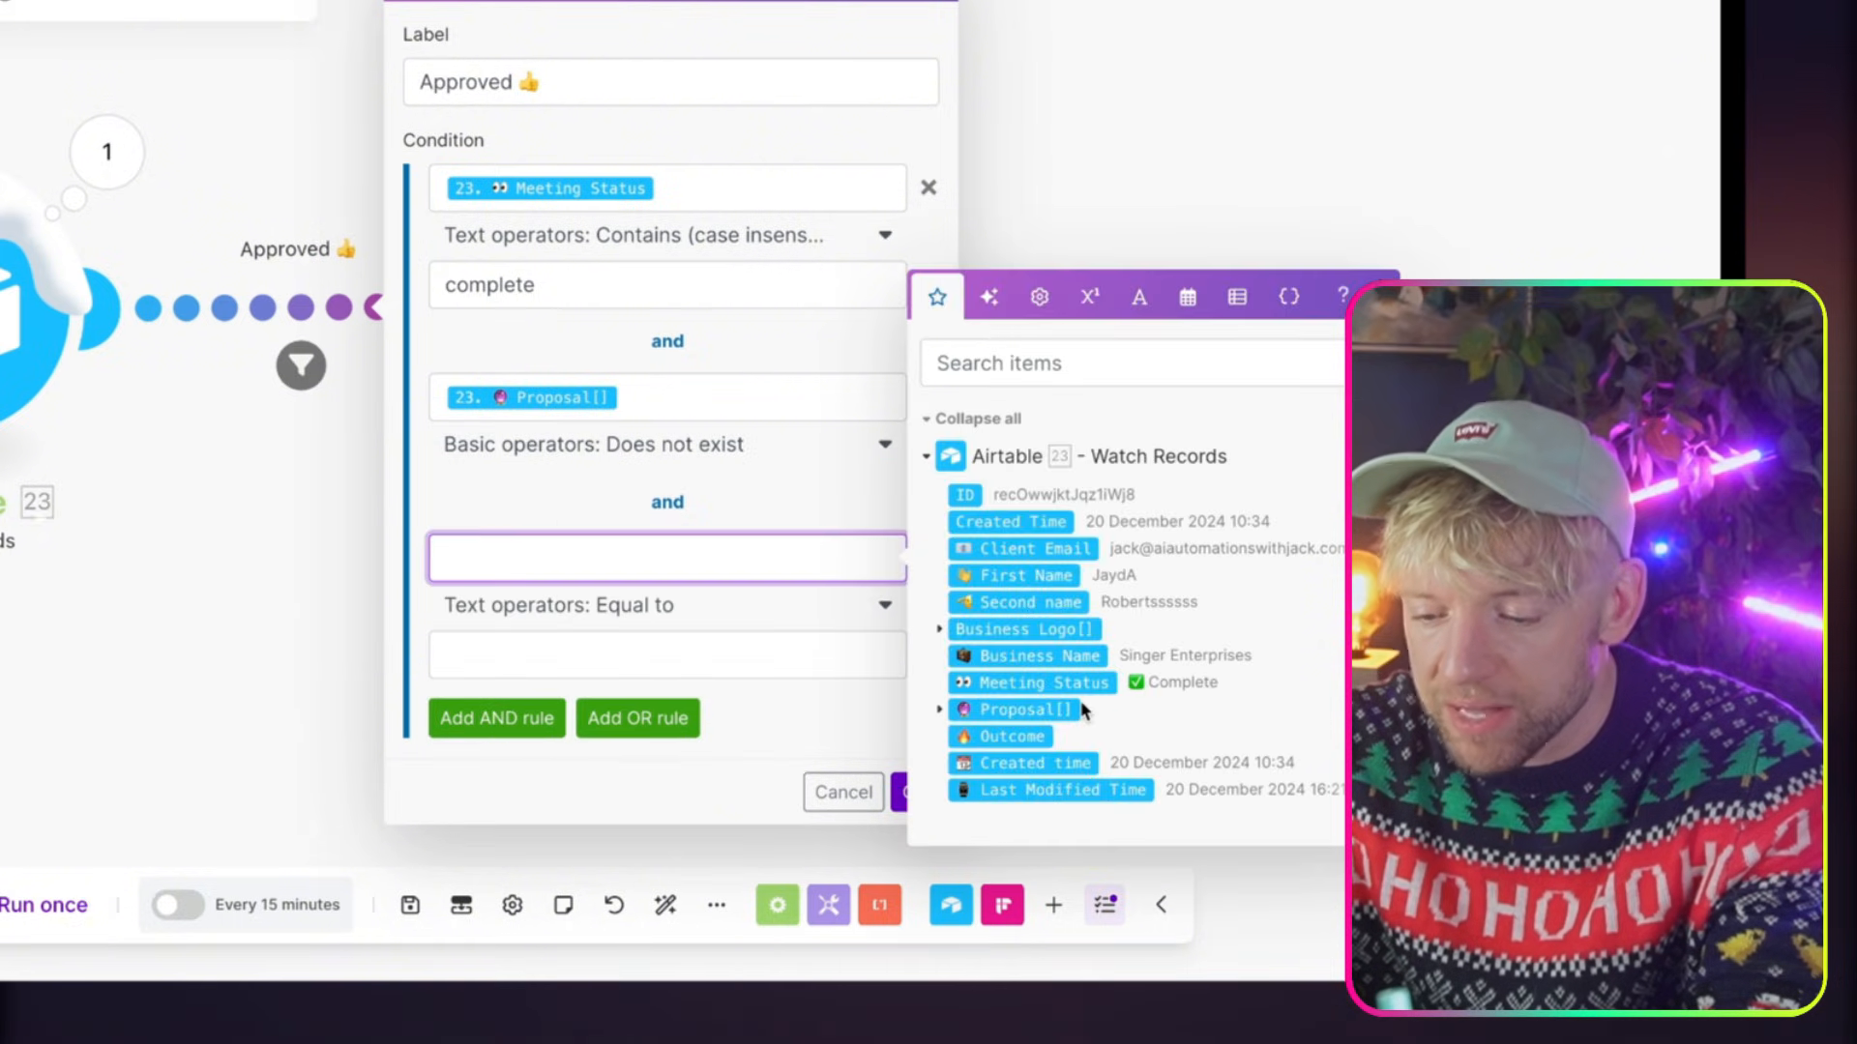
left_click(1042, 736)
left_click(654, 610)
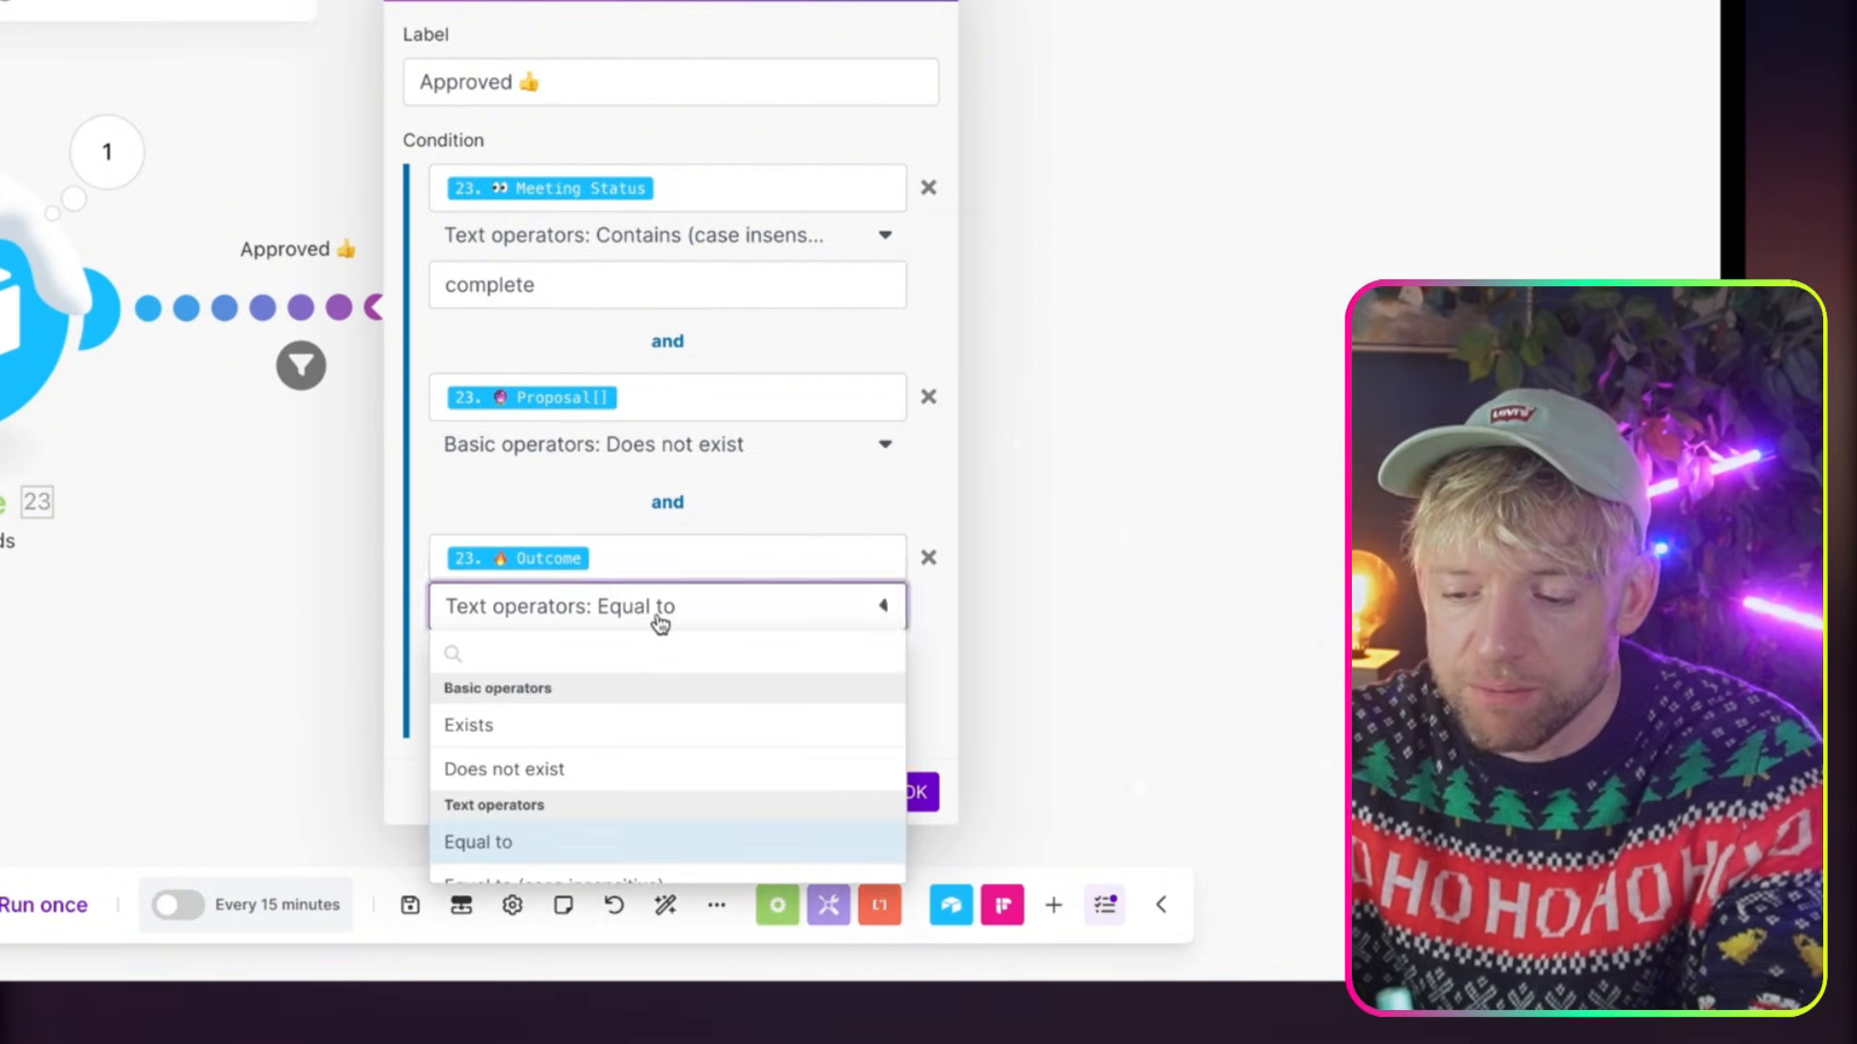
left_click(553, 769)
left_click(852, 677)
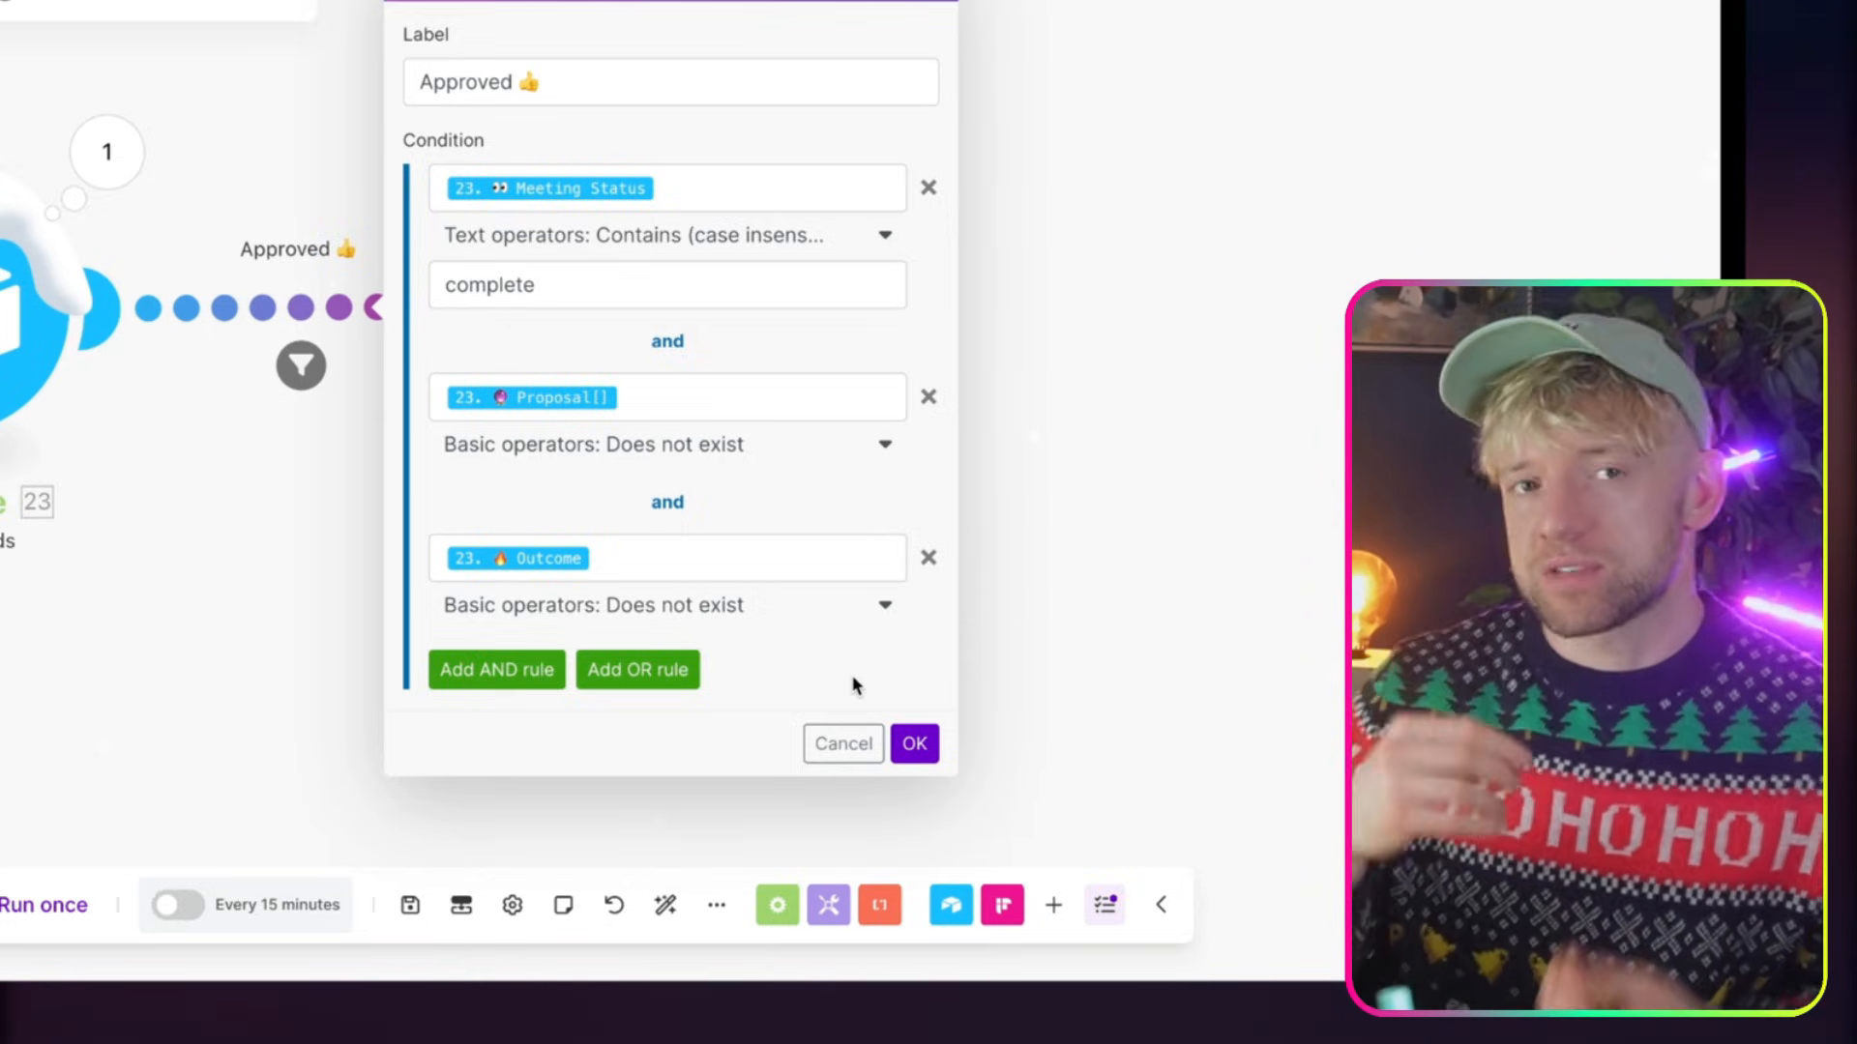
left_click(912, 746)
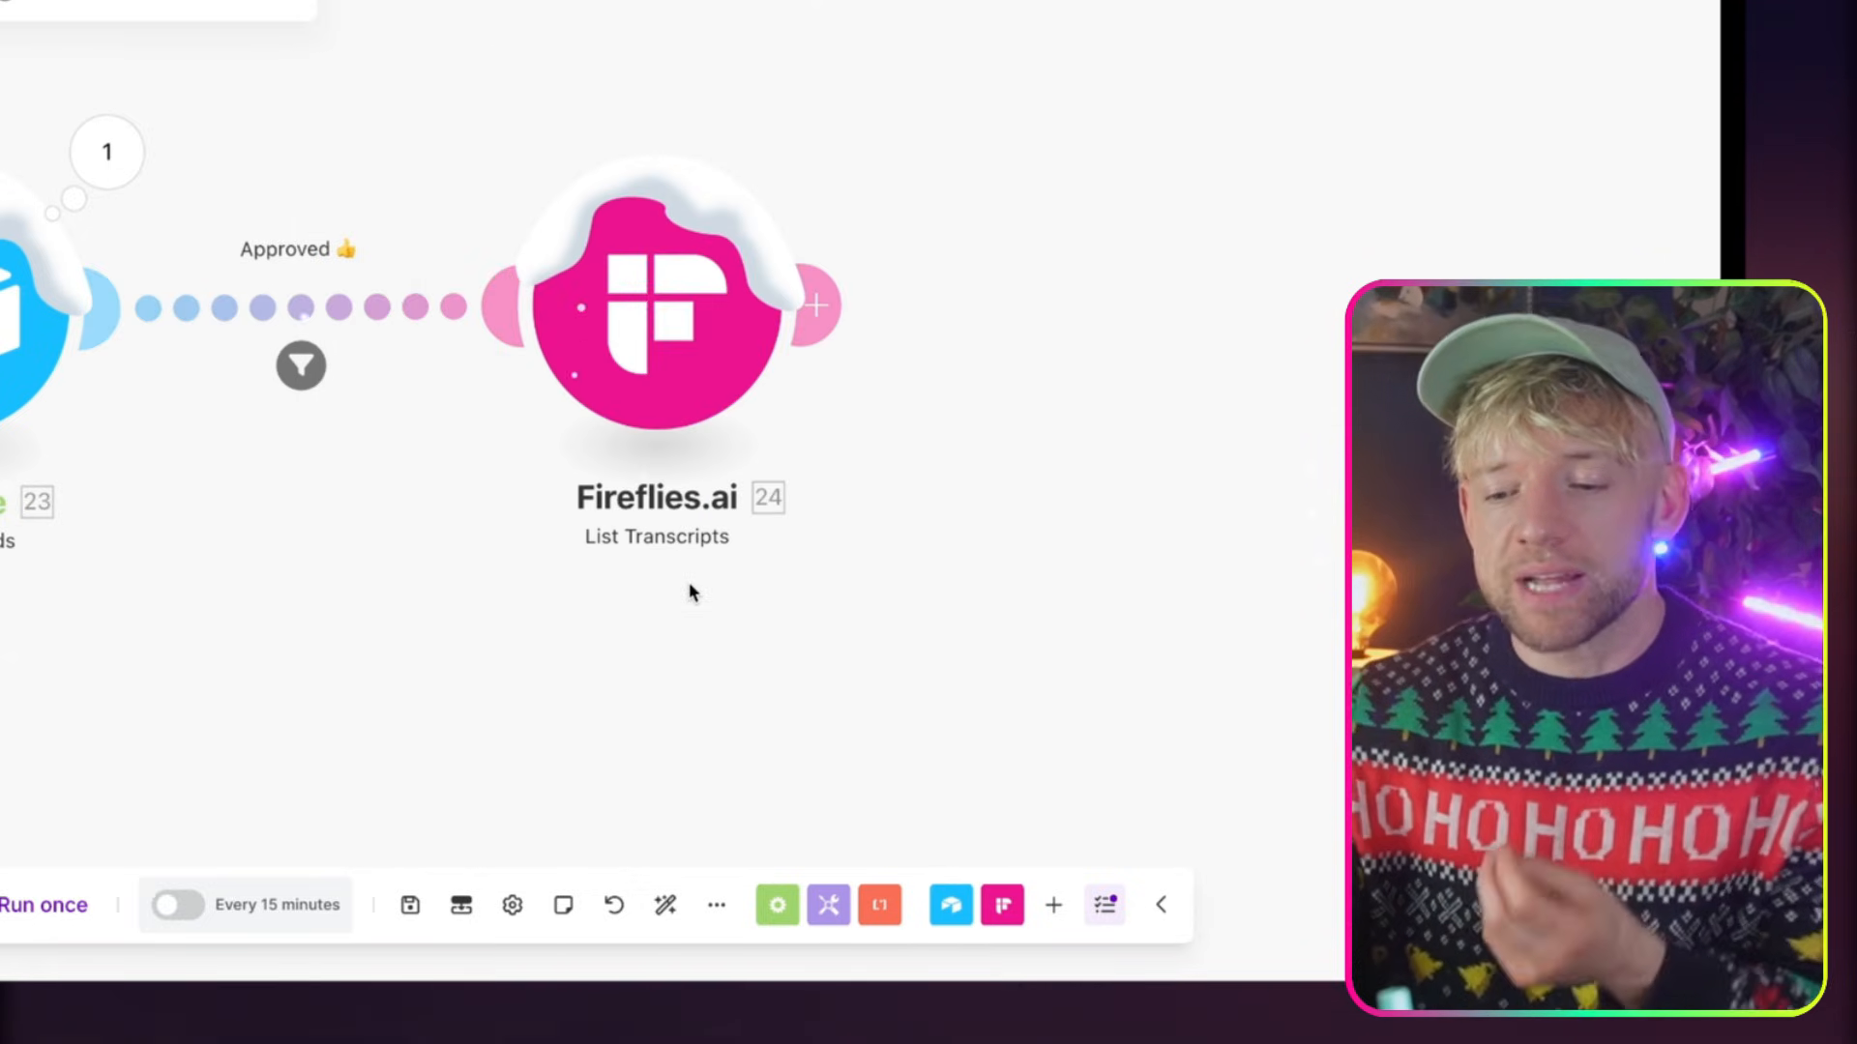
Switch to the Airtable base and edit the First Name value of Table 1's first record
left_click_drag(500, 636, 682, 636)
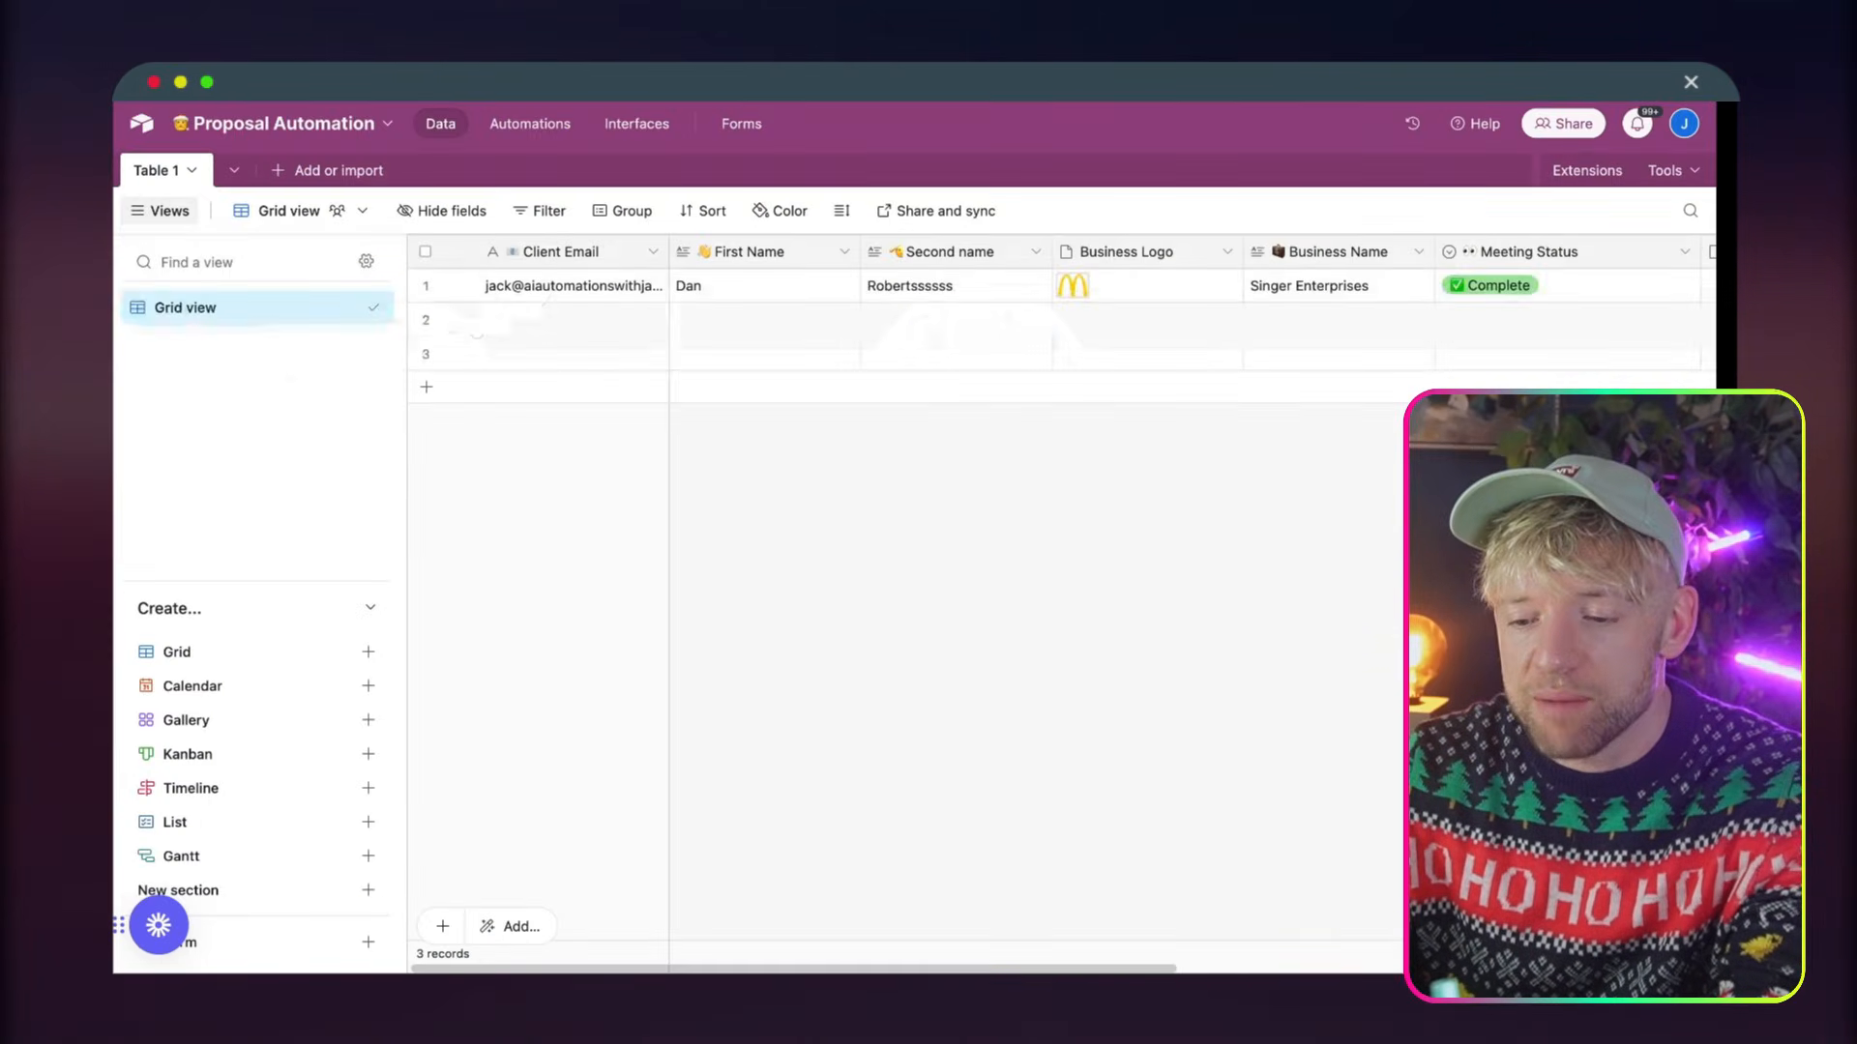
left_click(715, 279)
double_click(715, 278)
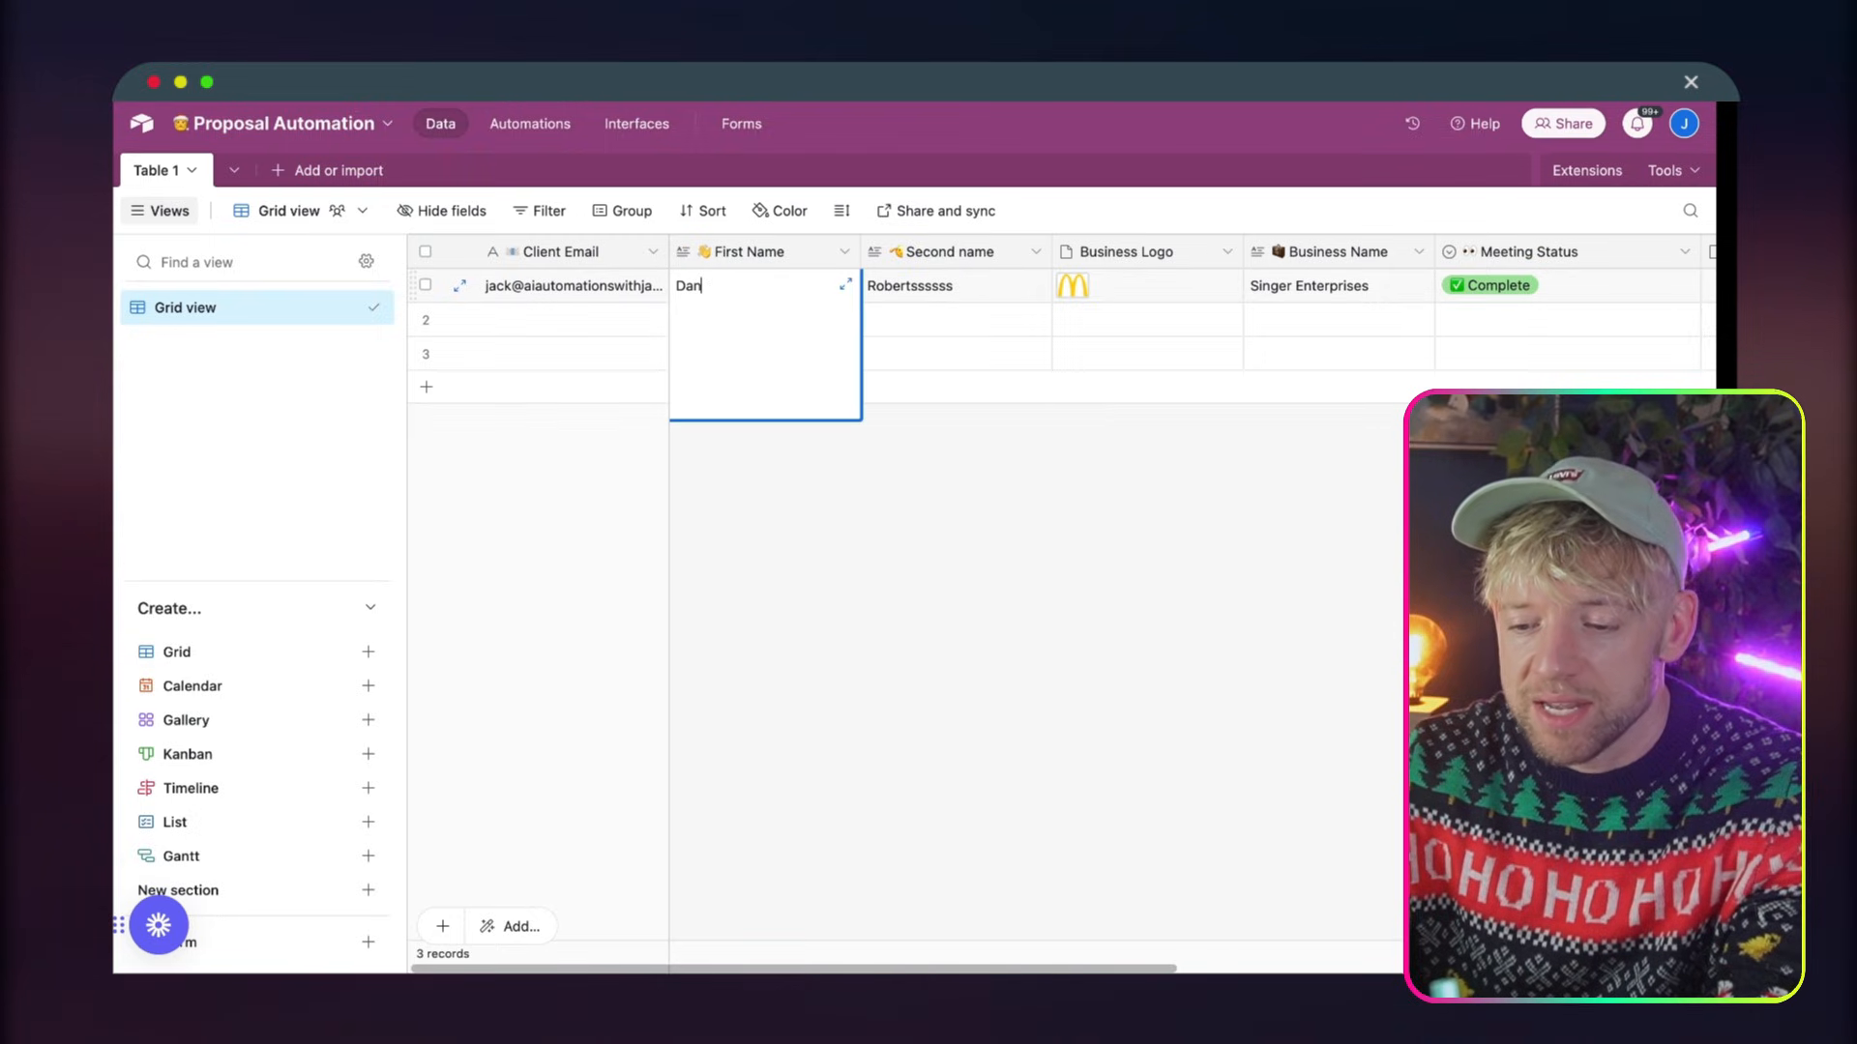
type("d")
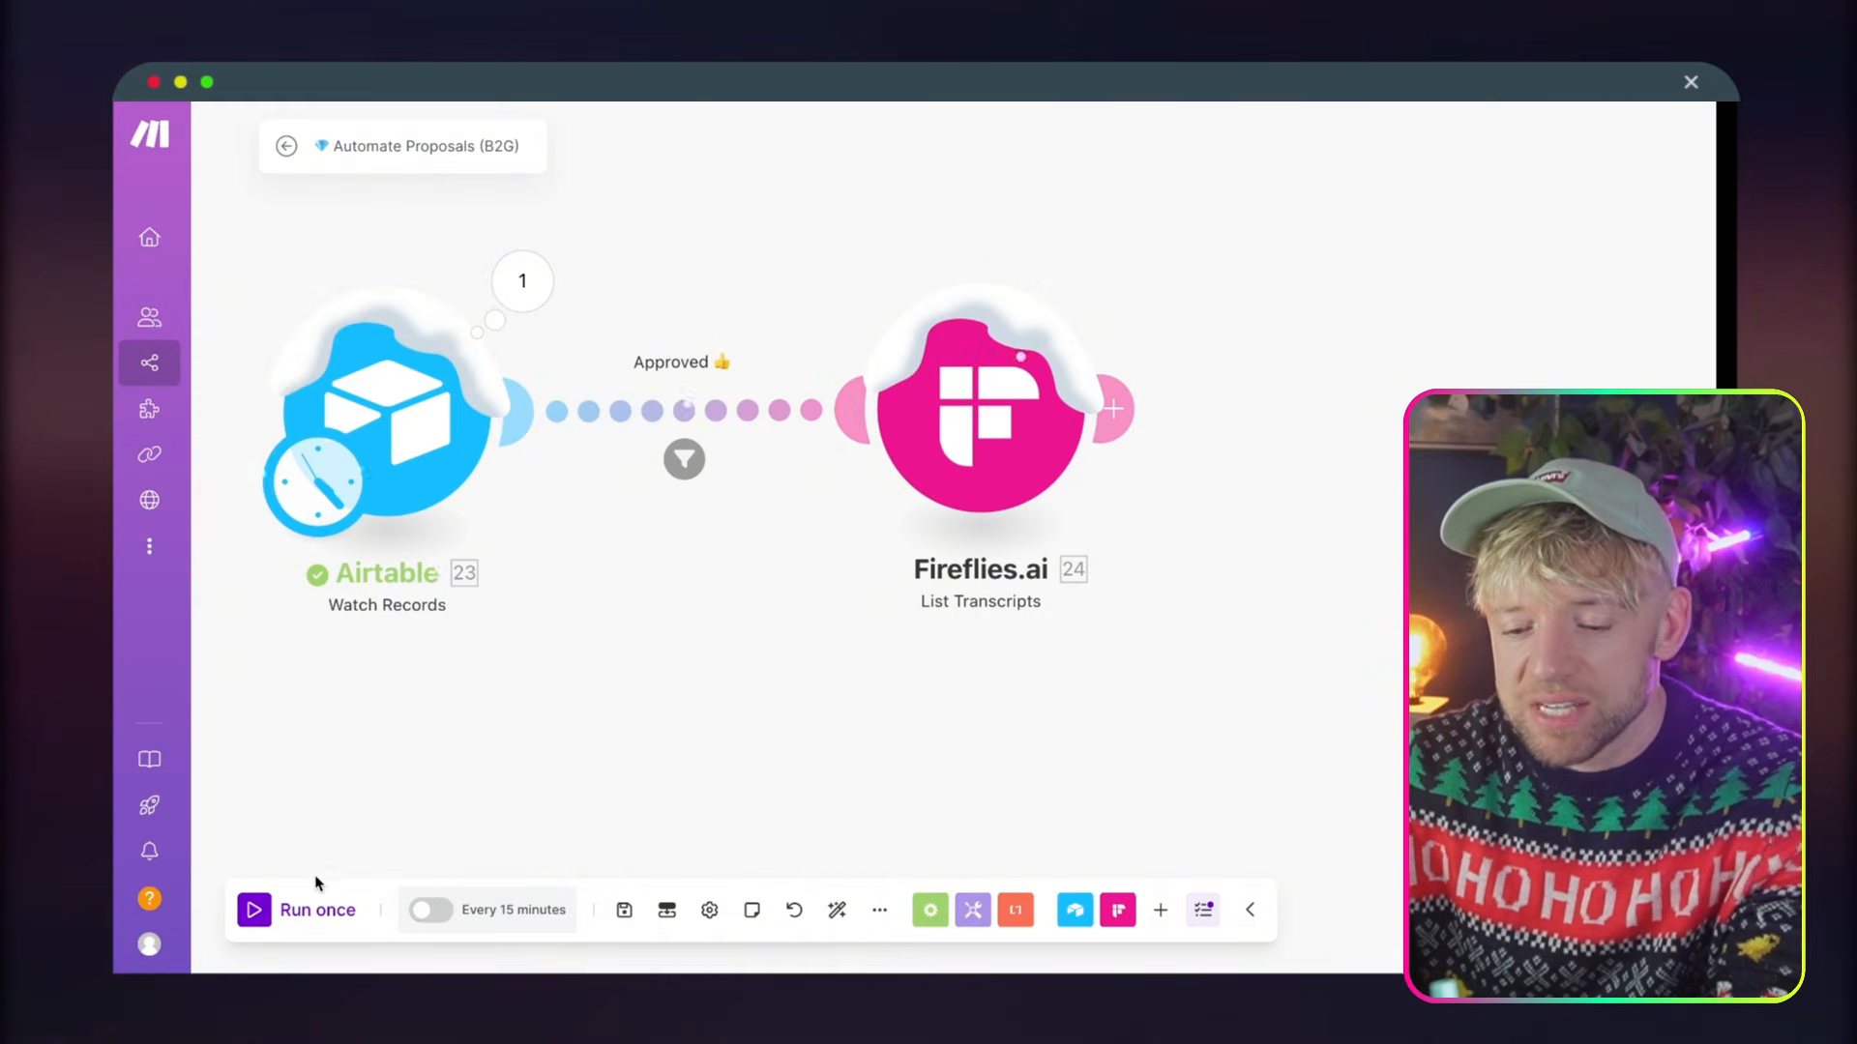
Return to Make, run the scenario once, and inspect how the record was evaluated by the Approved filter
left_click(263, 912)
left_click_drag(907, 787, 661, 676)
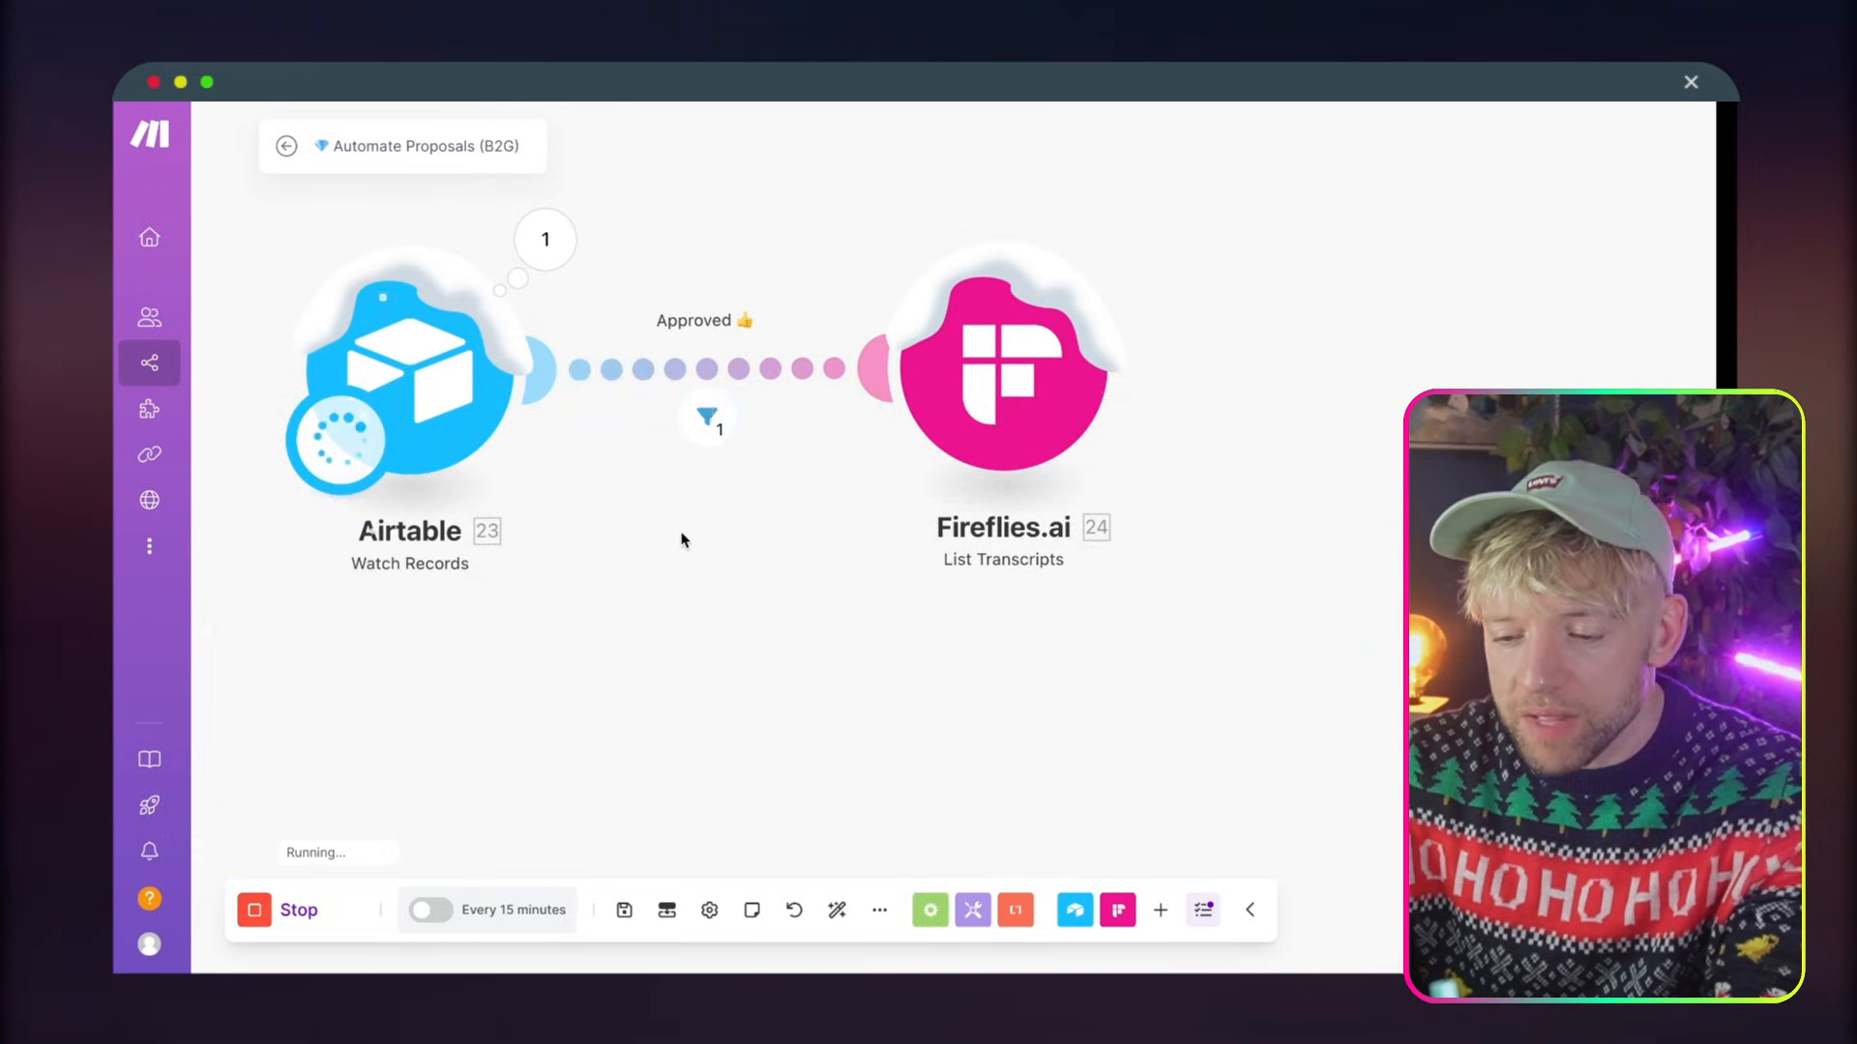
left_click(707, 418)
mouse_move(965, 424)
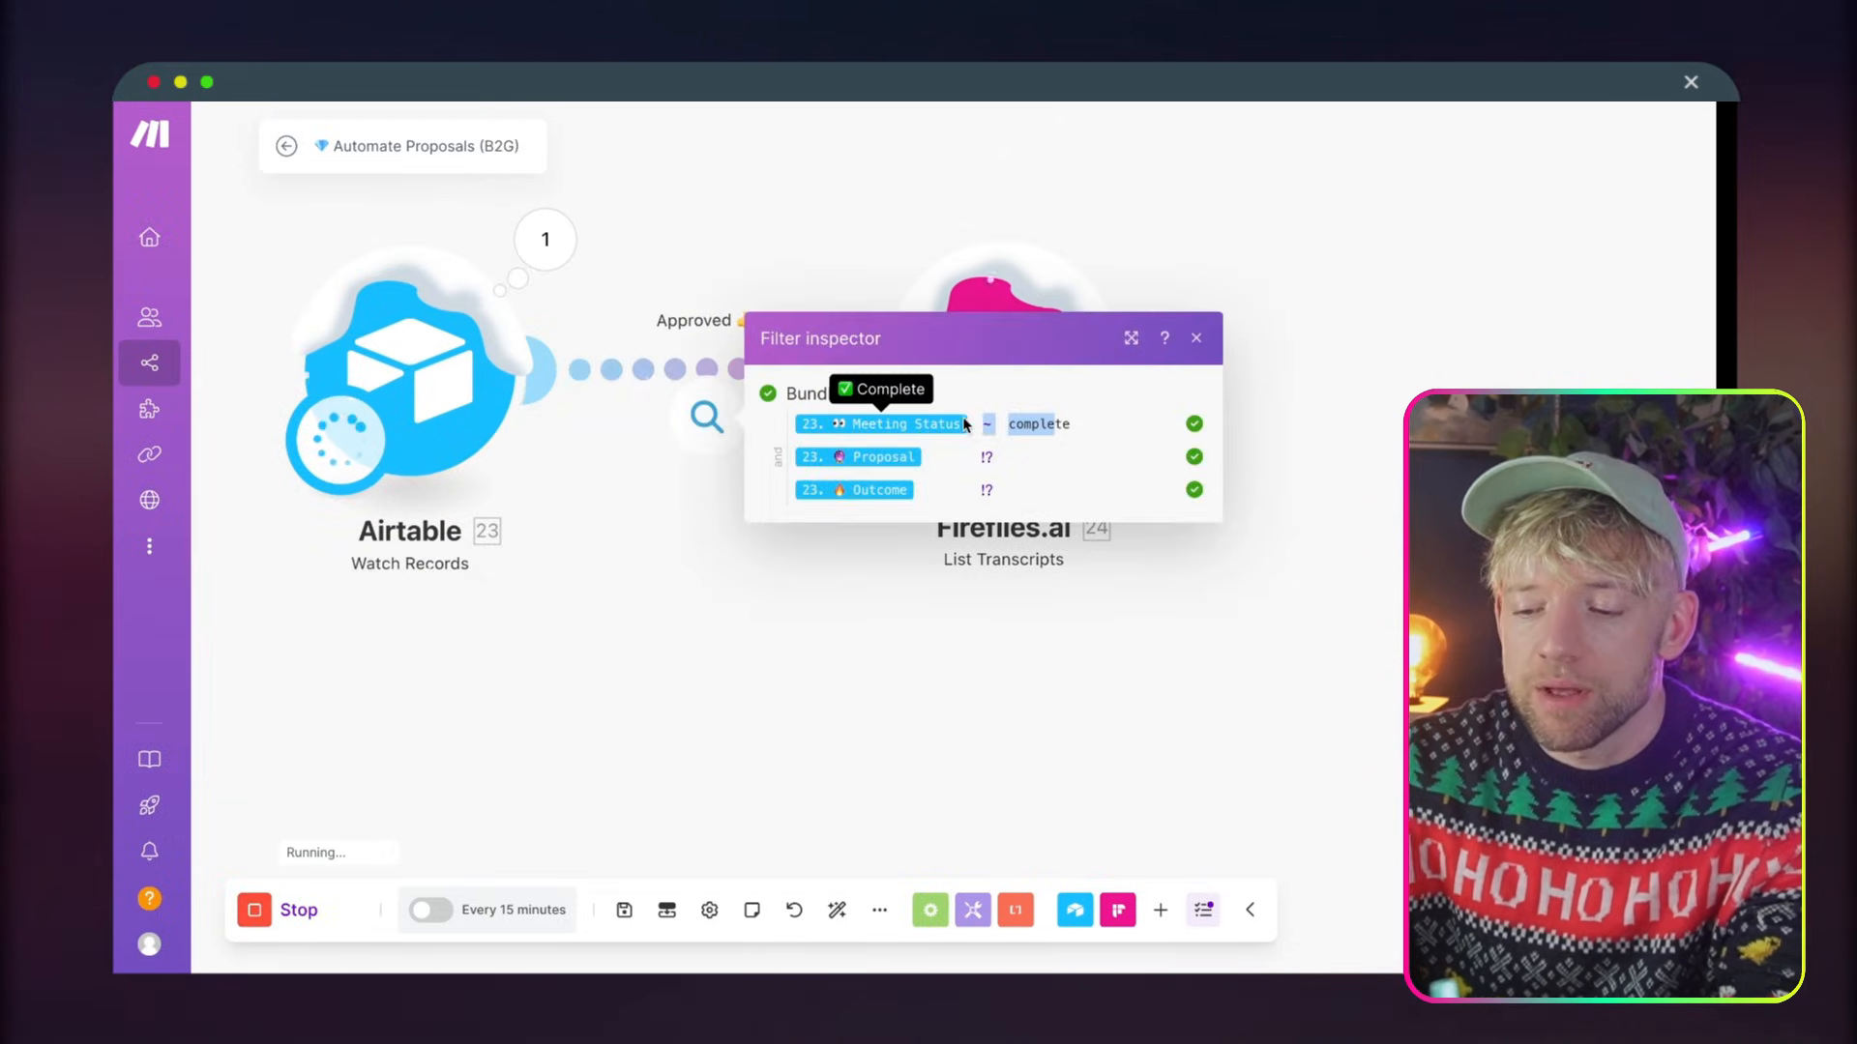
left_click(944, 722)
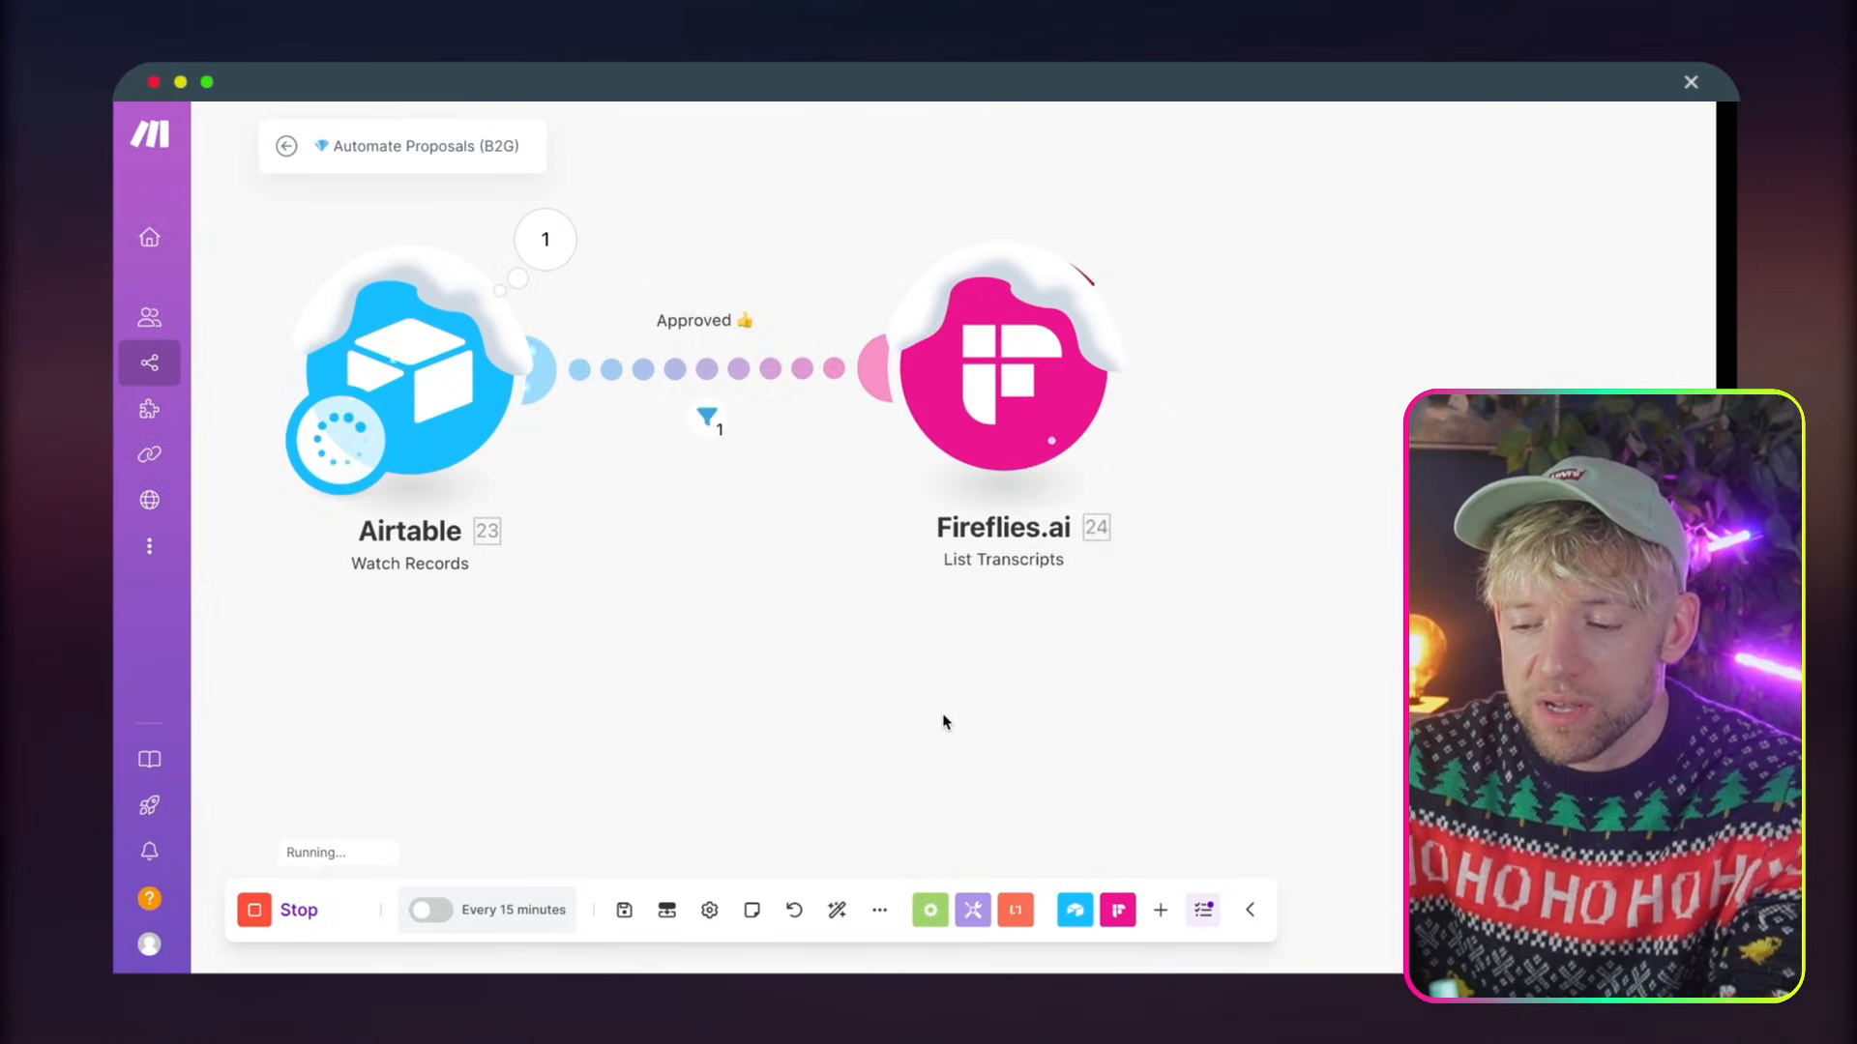
left_click_drag(944, 721, 865, 764)
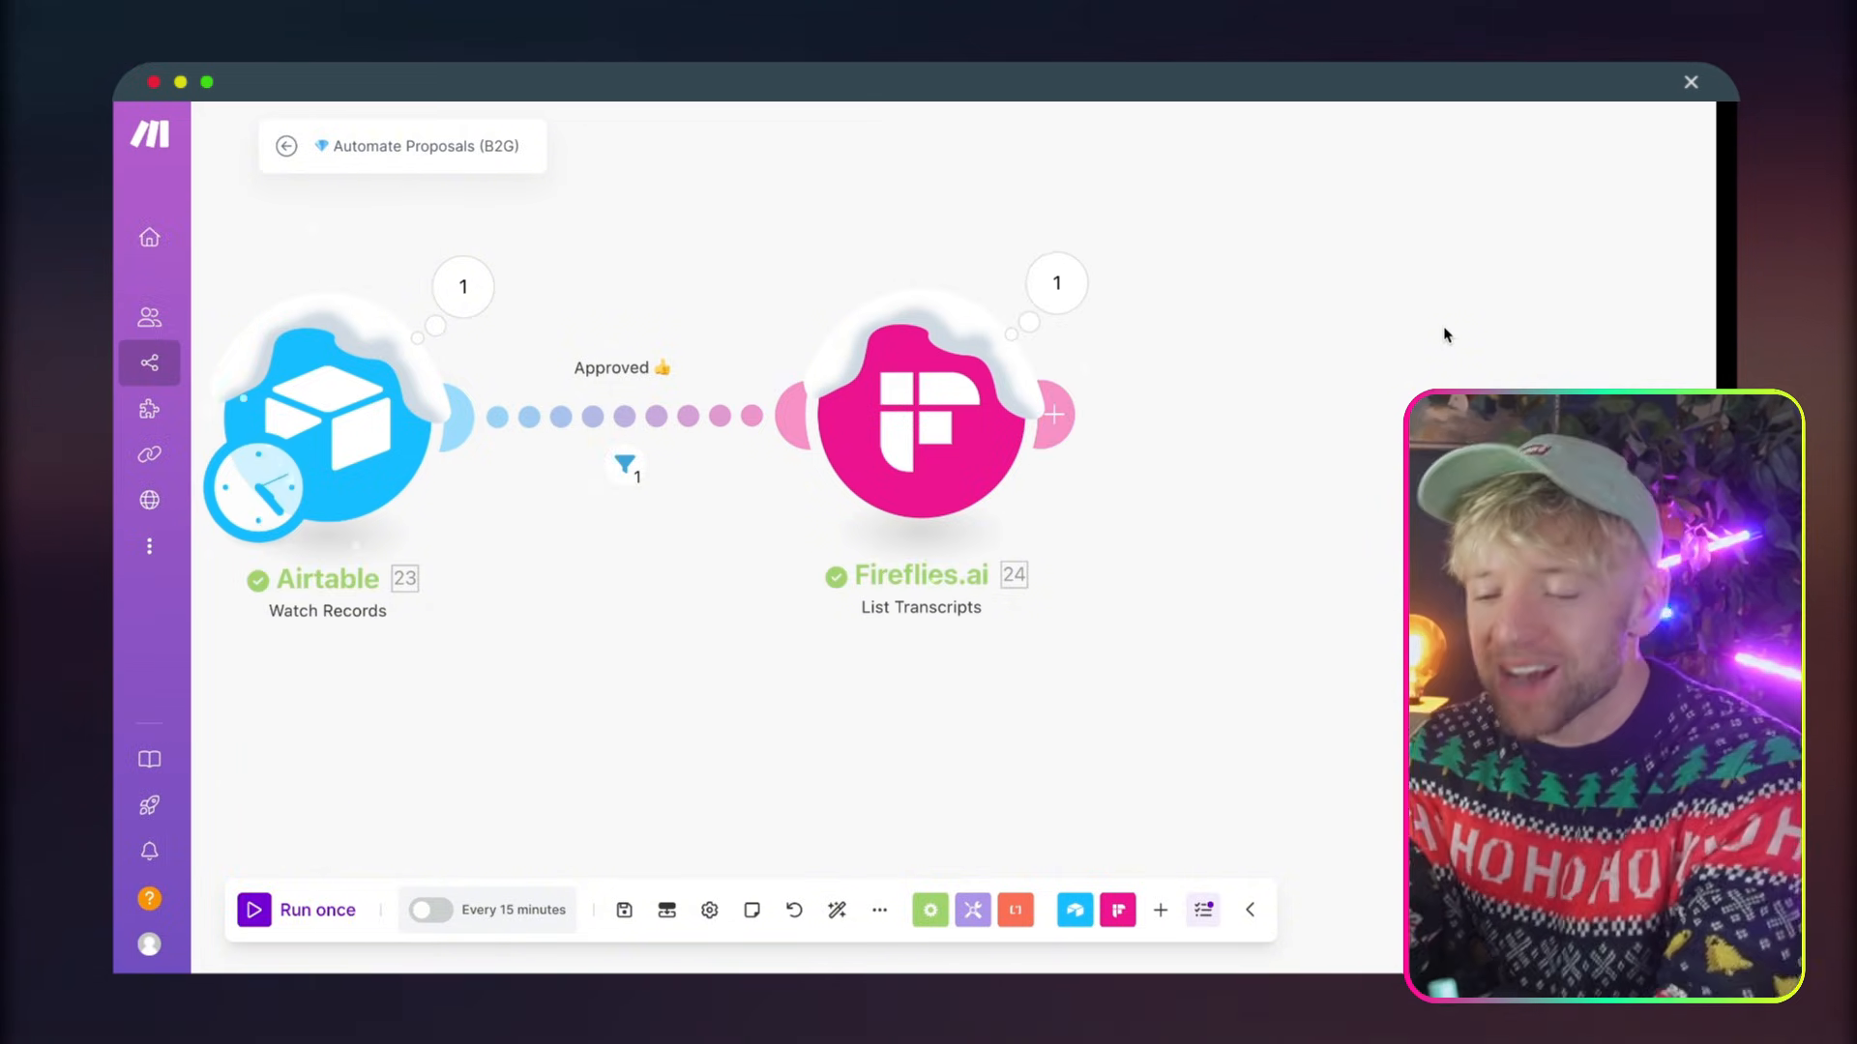
Open the Fireflies.ai module's output bundle, check its host email, and expand sentences 3 and 4 of the Sentences array
left_click_drag(1446, 335, 1213, 356)
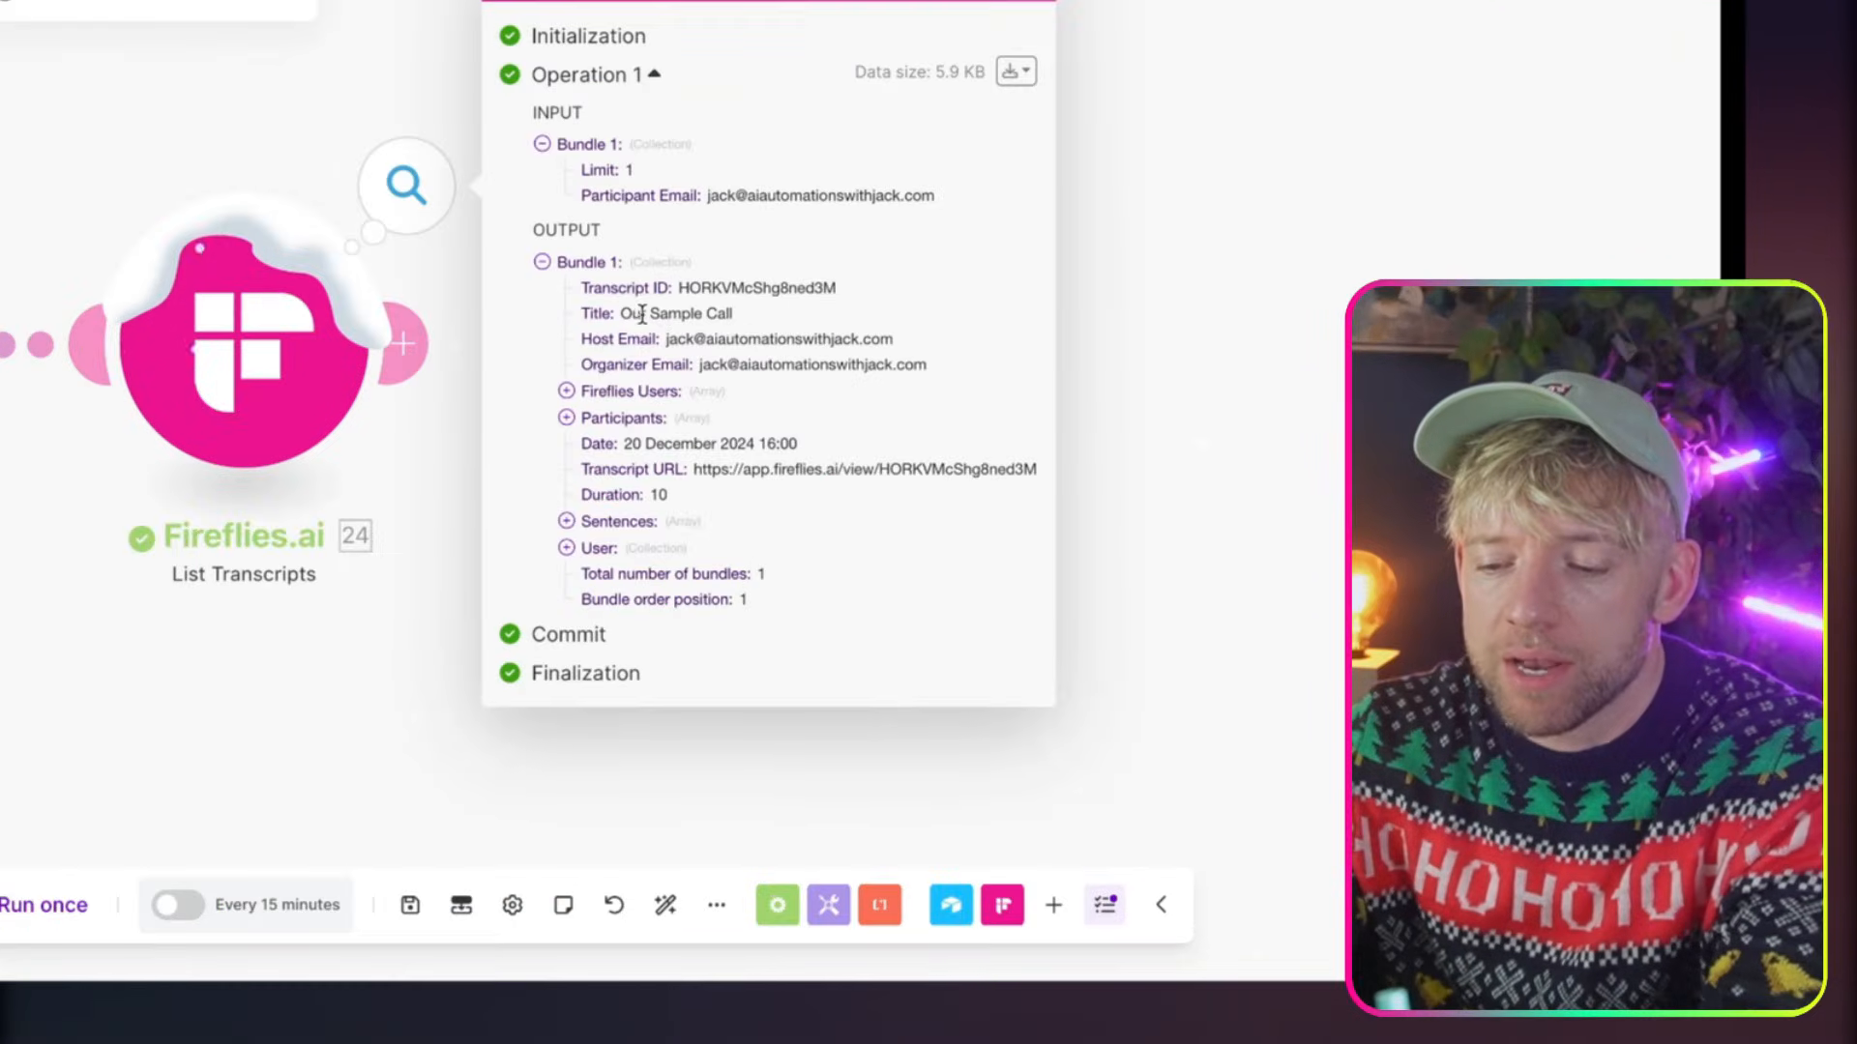
triple_click(699, 340)
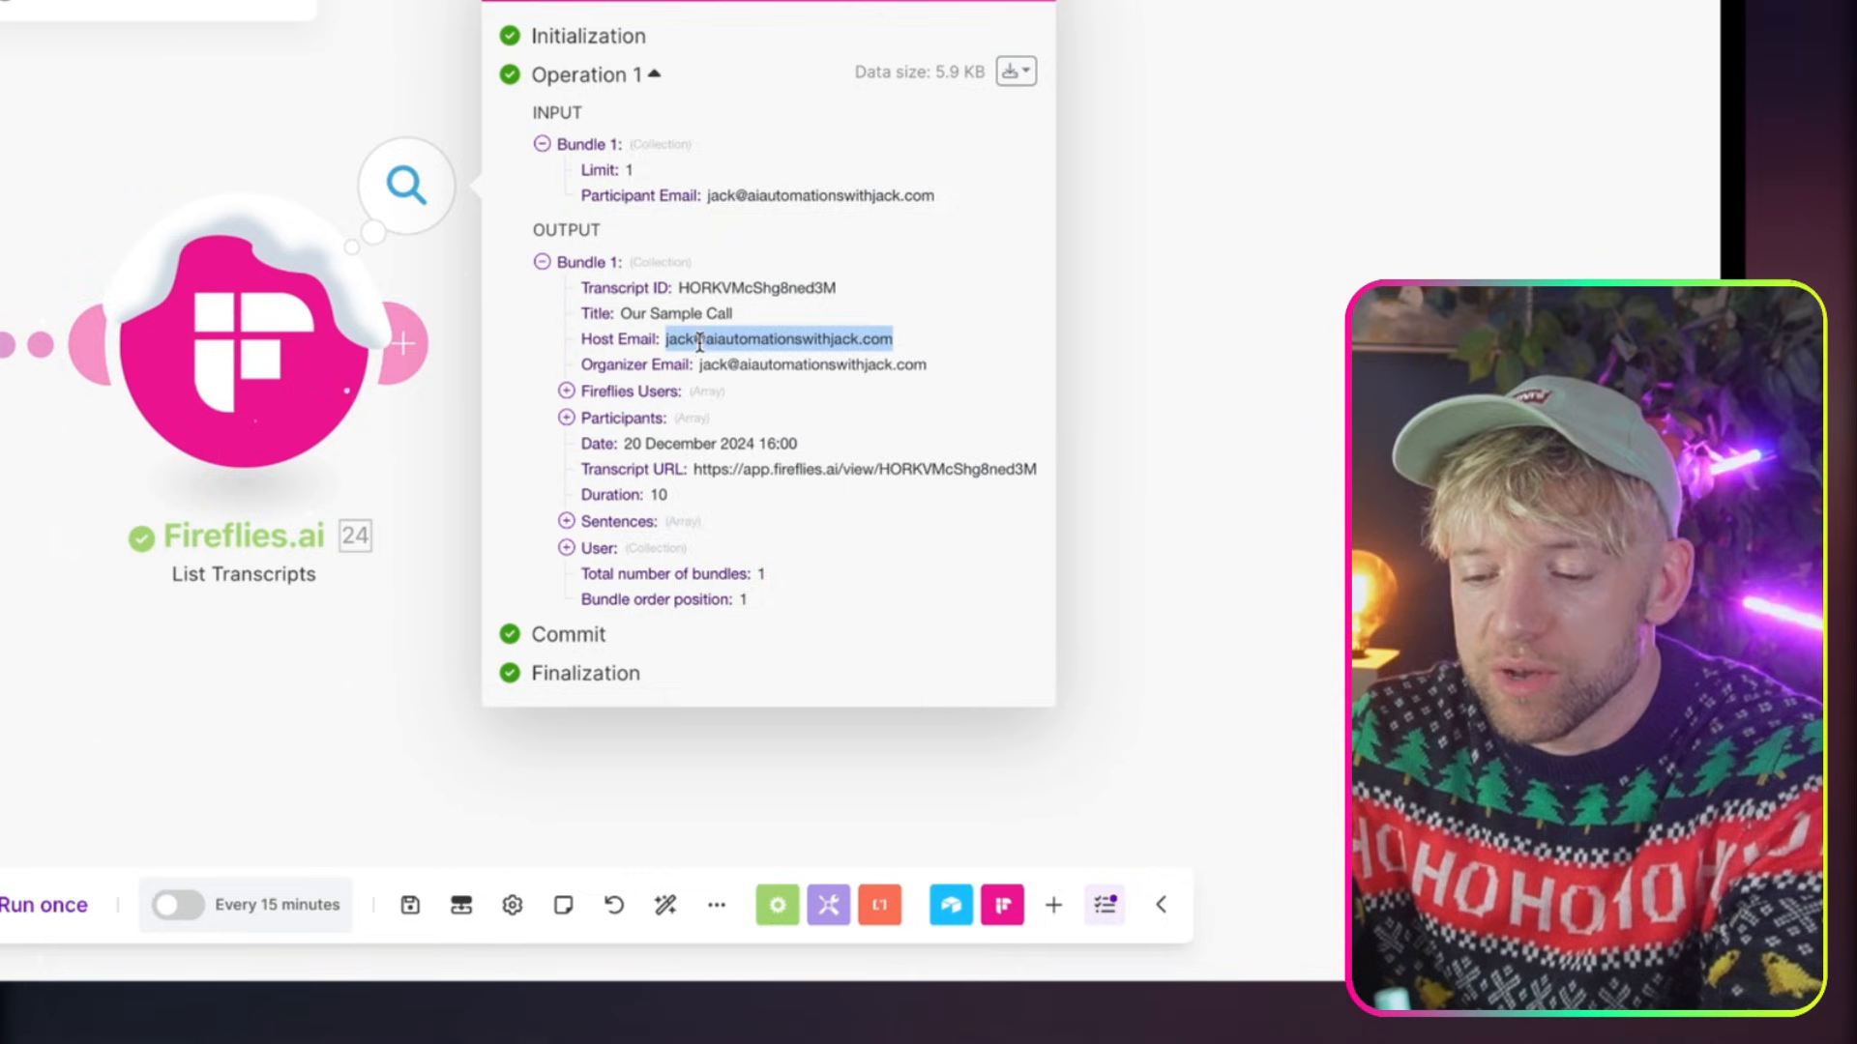
left_click(567, 521)
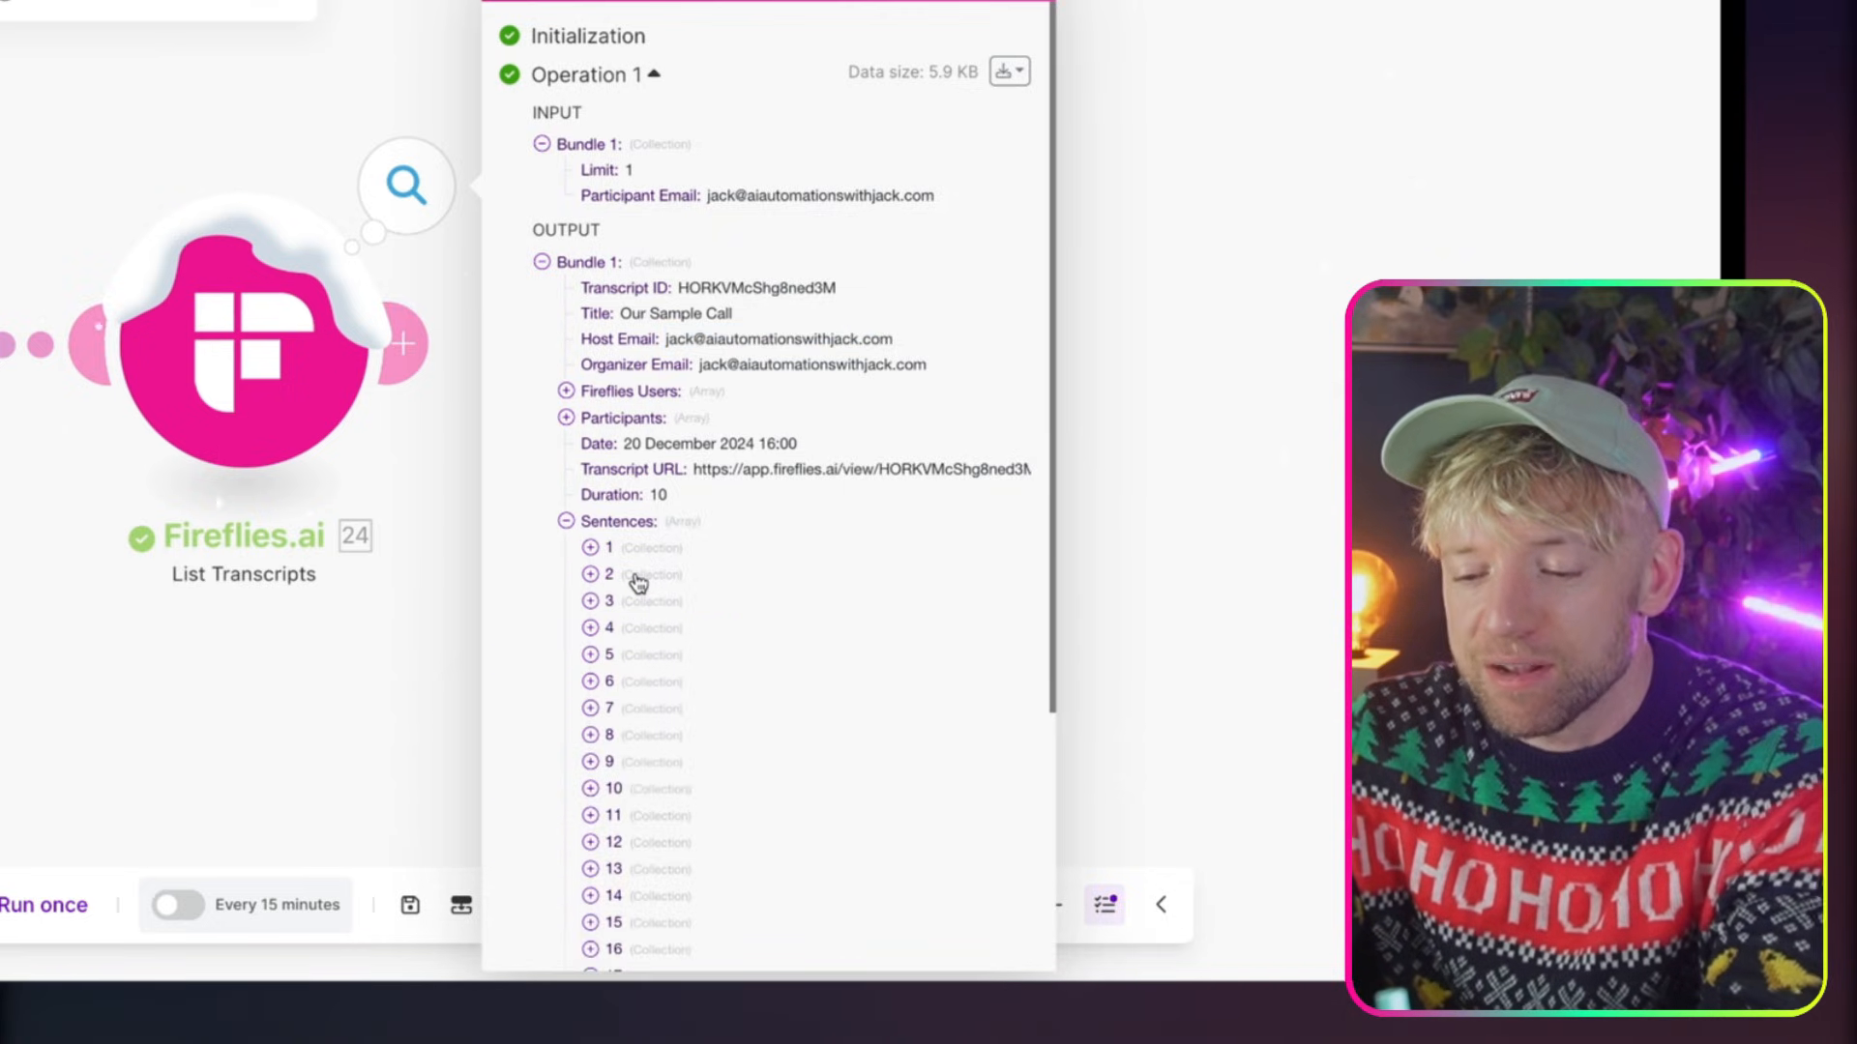
scroll(638, 582, "down", 4)
scroll(639, 582, "up", 3)
left_click(591, 473)
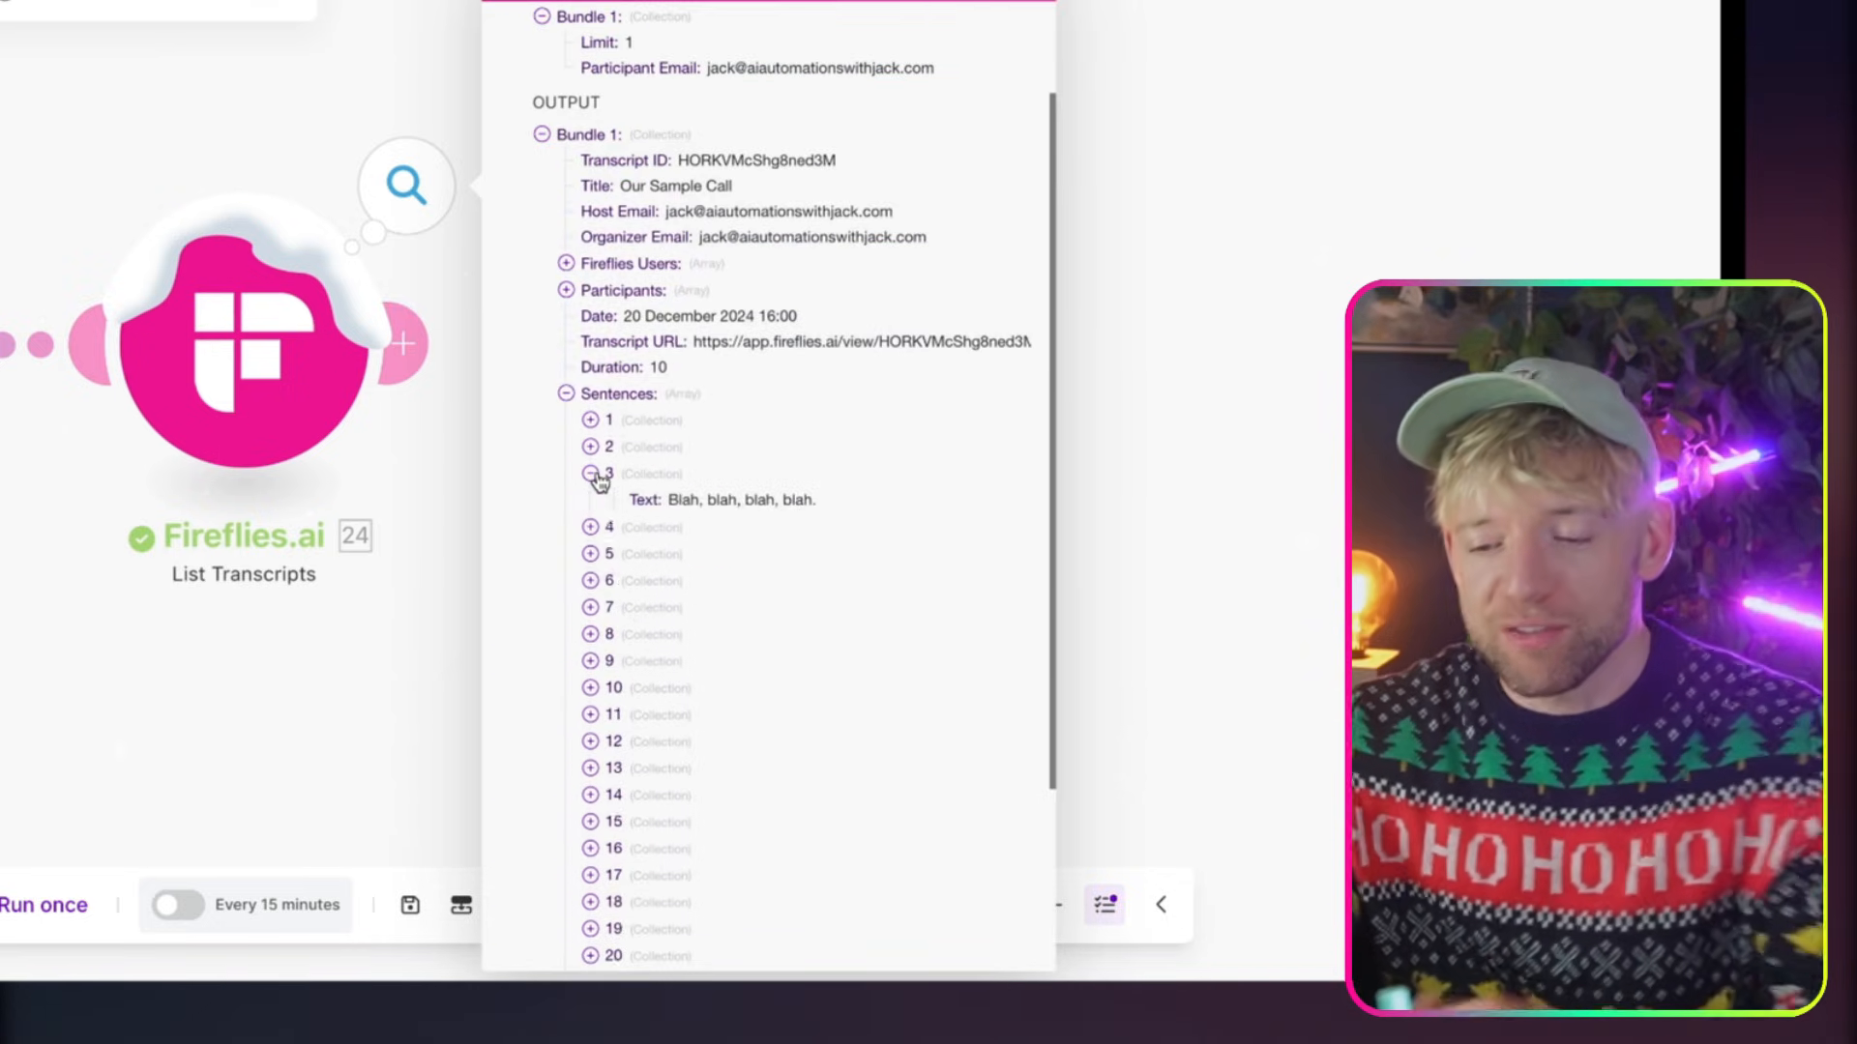
left_click(590, 678)
Expand sentences 5, 6 and 7 of the Fireflies.ai transcript and examine their text
scroll(619, 682, "down", 6)
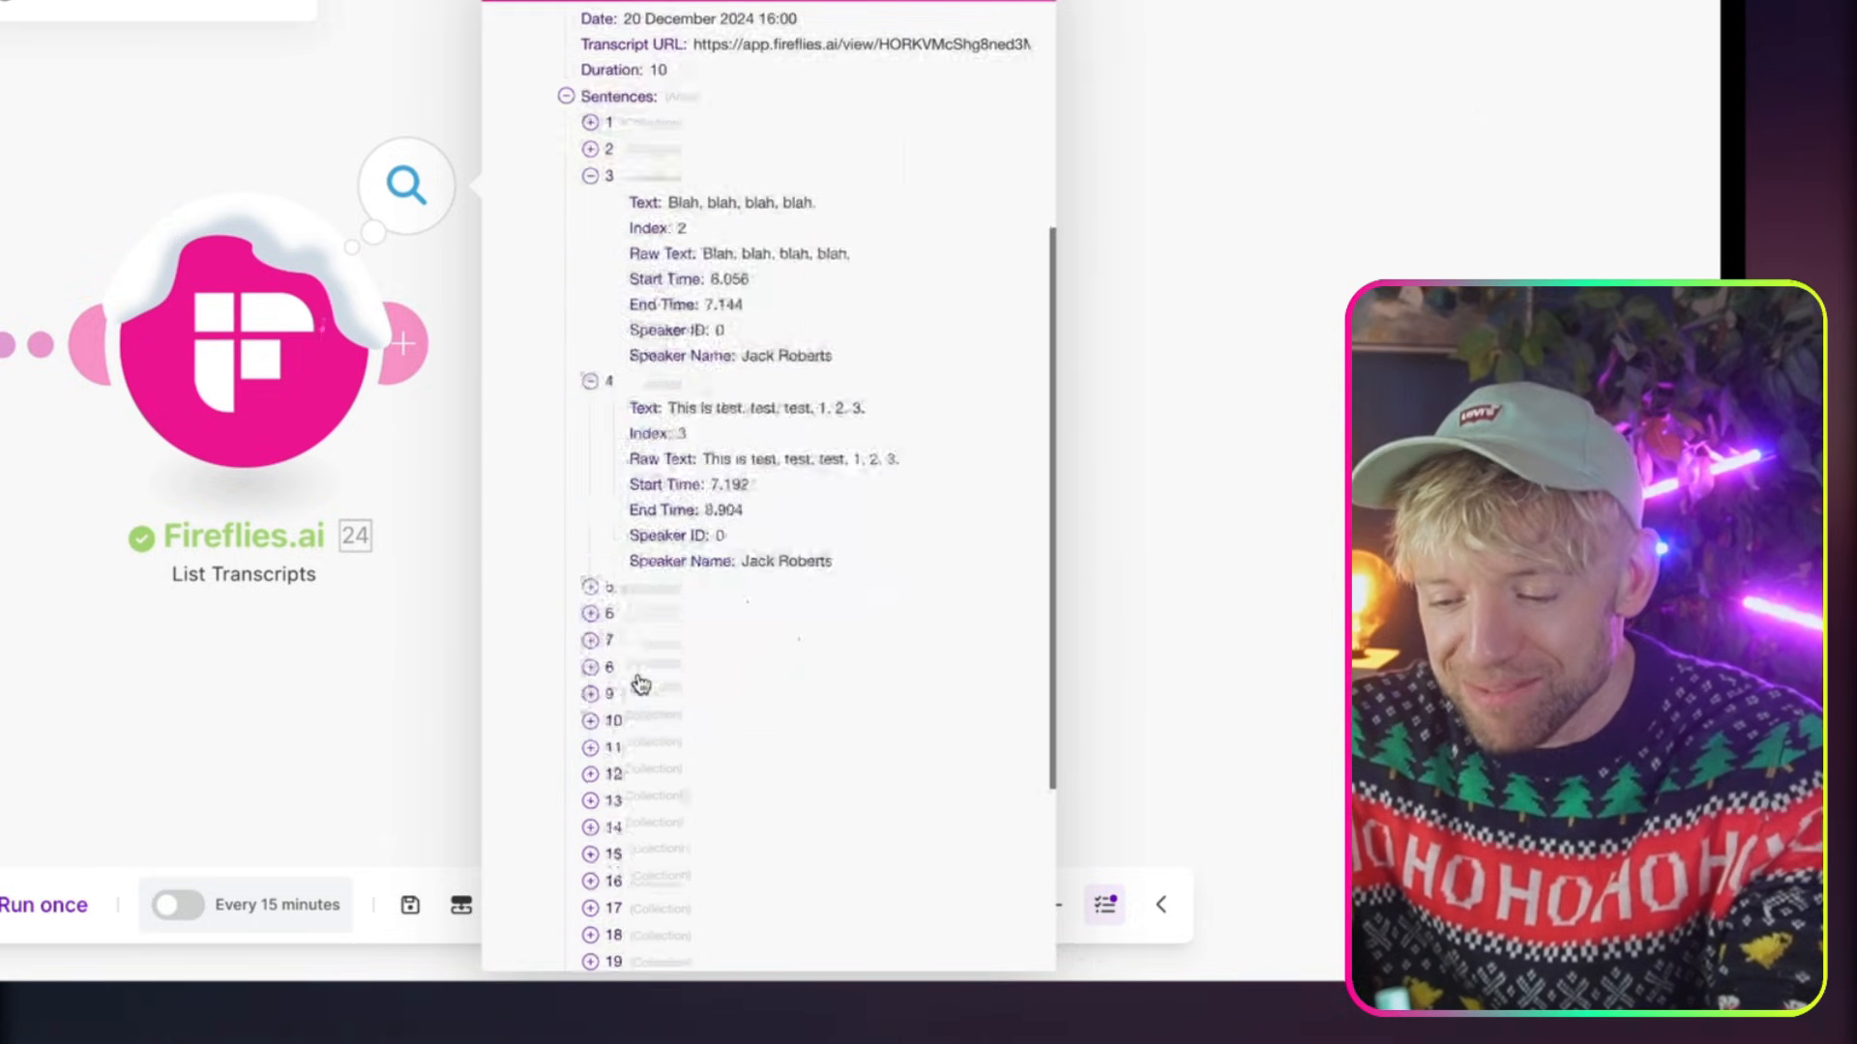
left_click(590, 360)
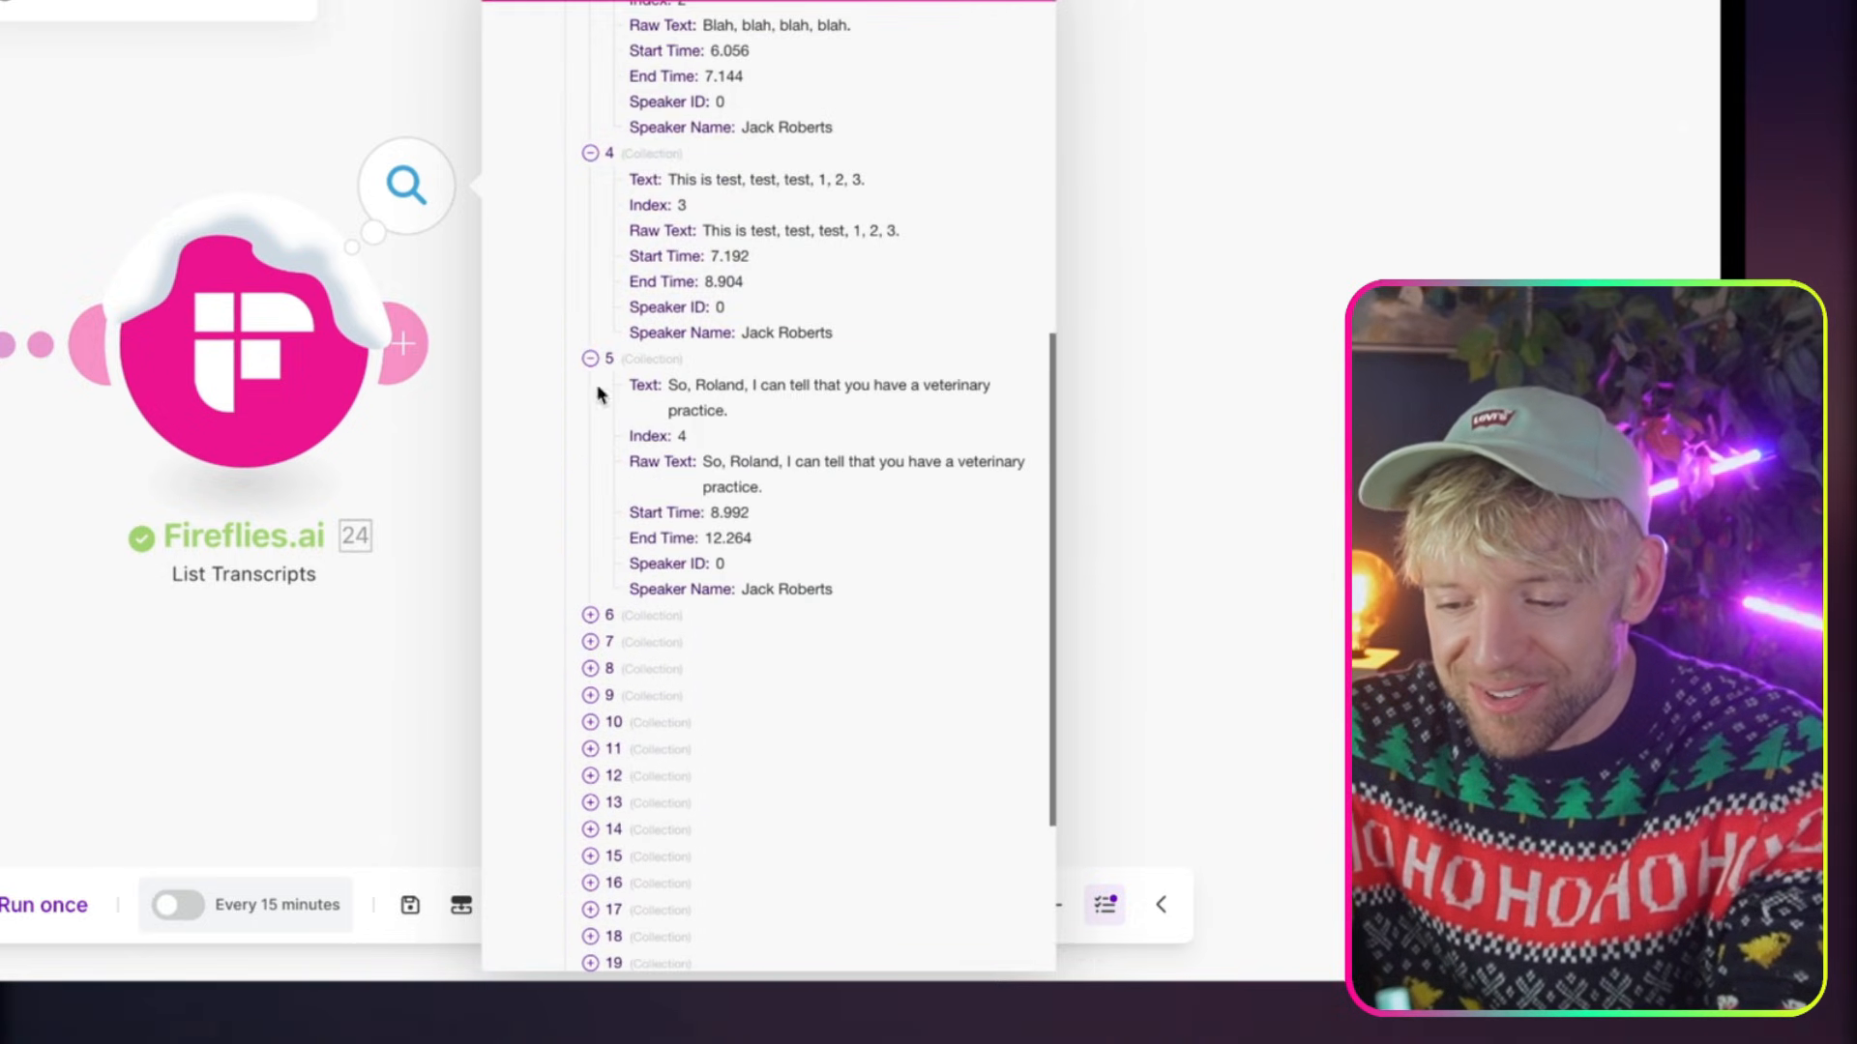
left_click_drag(779, 415, 669, 384)
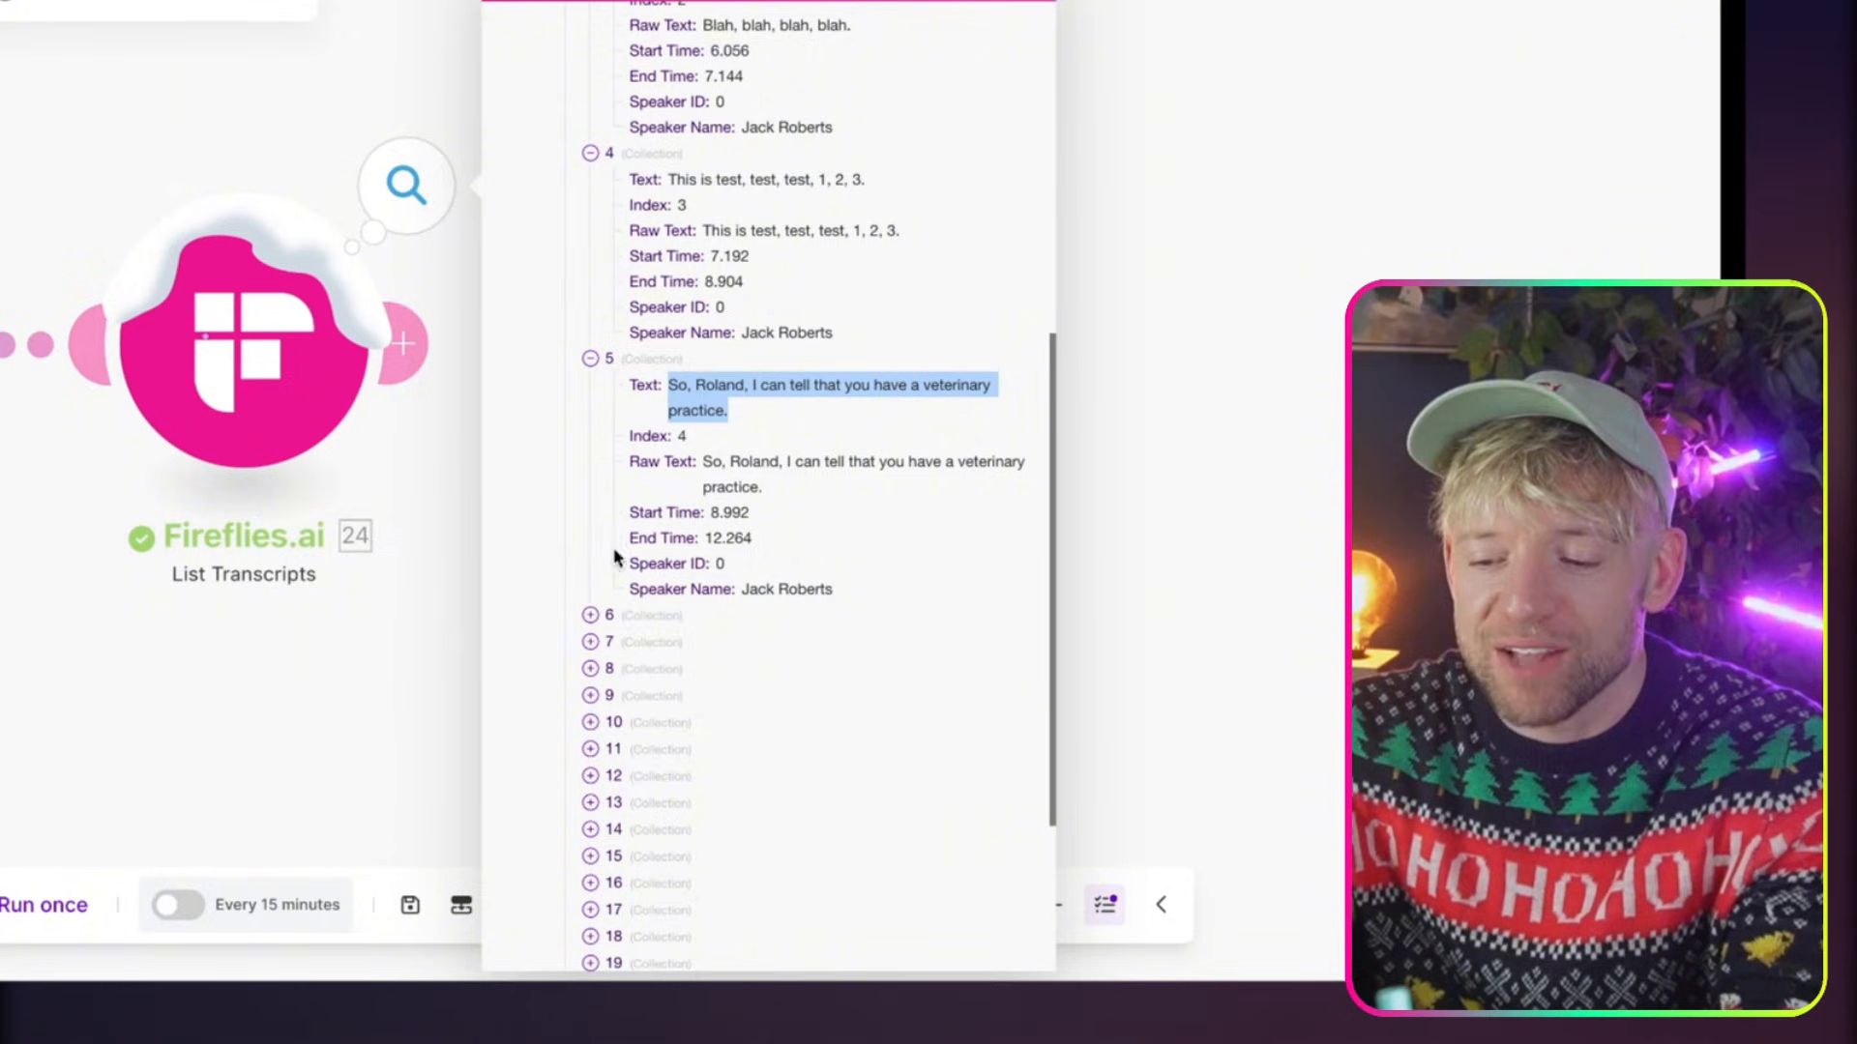
left_click(590, 615)
scroll(725, 623, "down", 2)
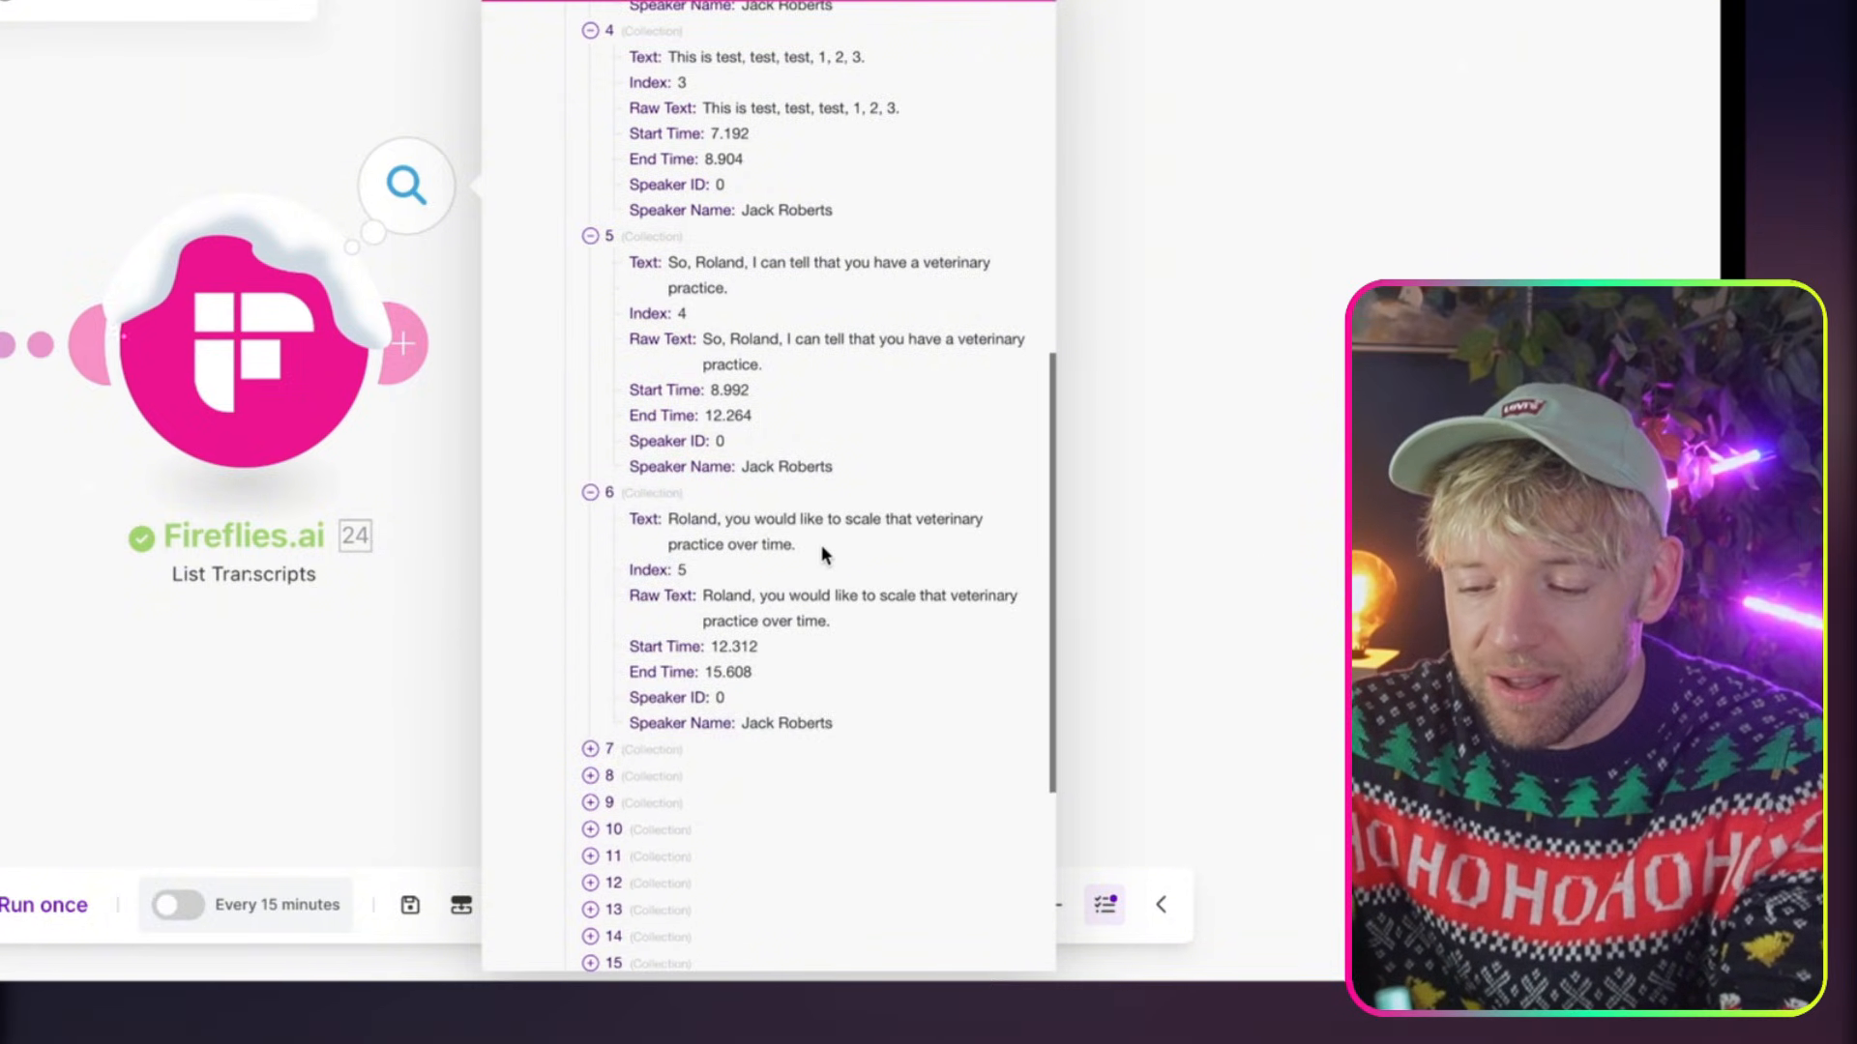
left_click_drag(821, 548, 687, 518)
scroll(679, 690, "down", 3)
left_click(590, 519)
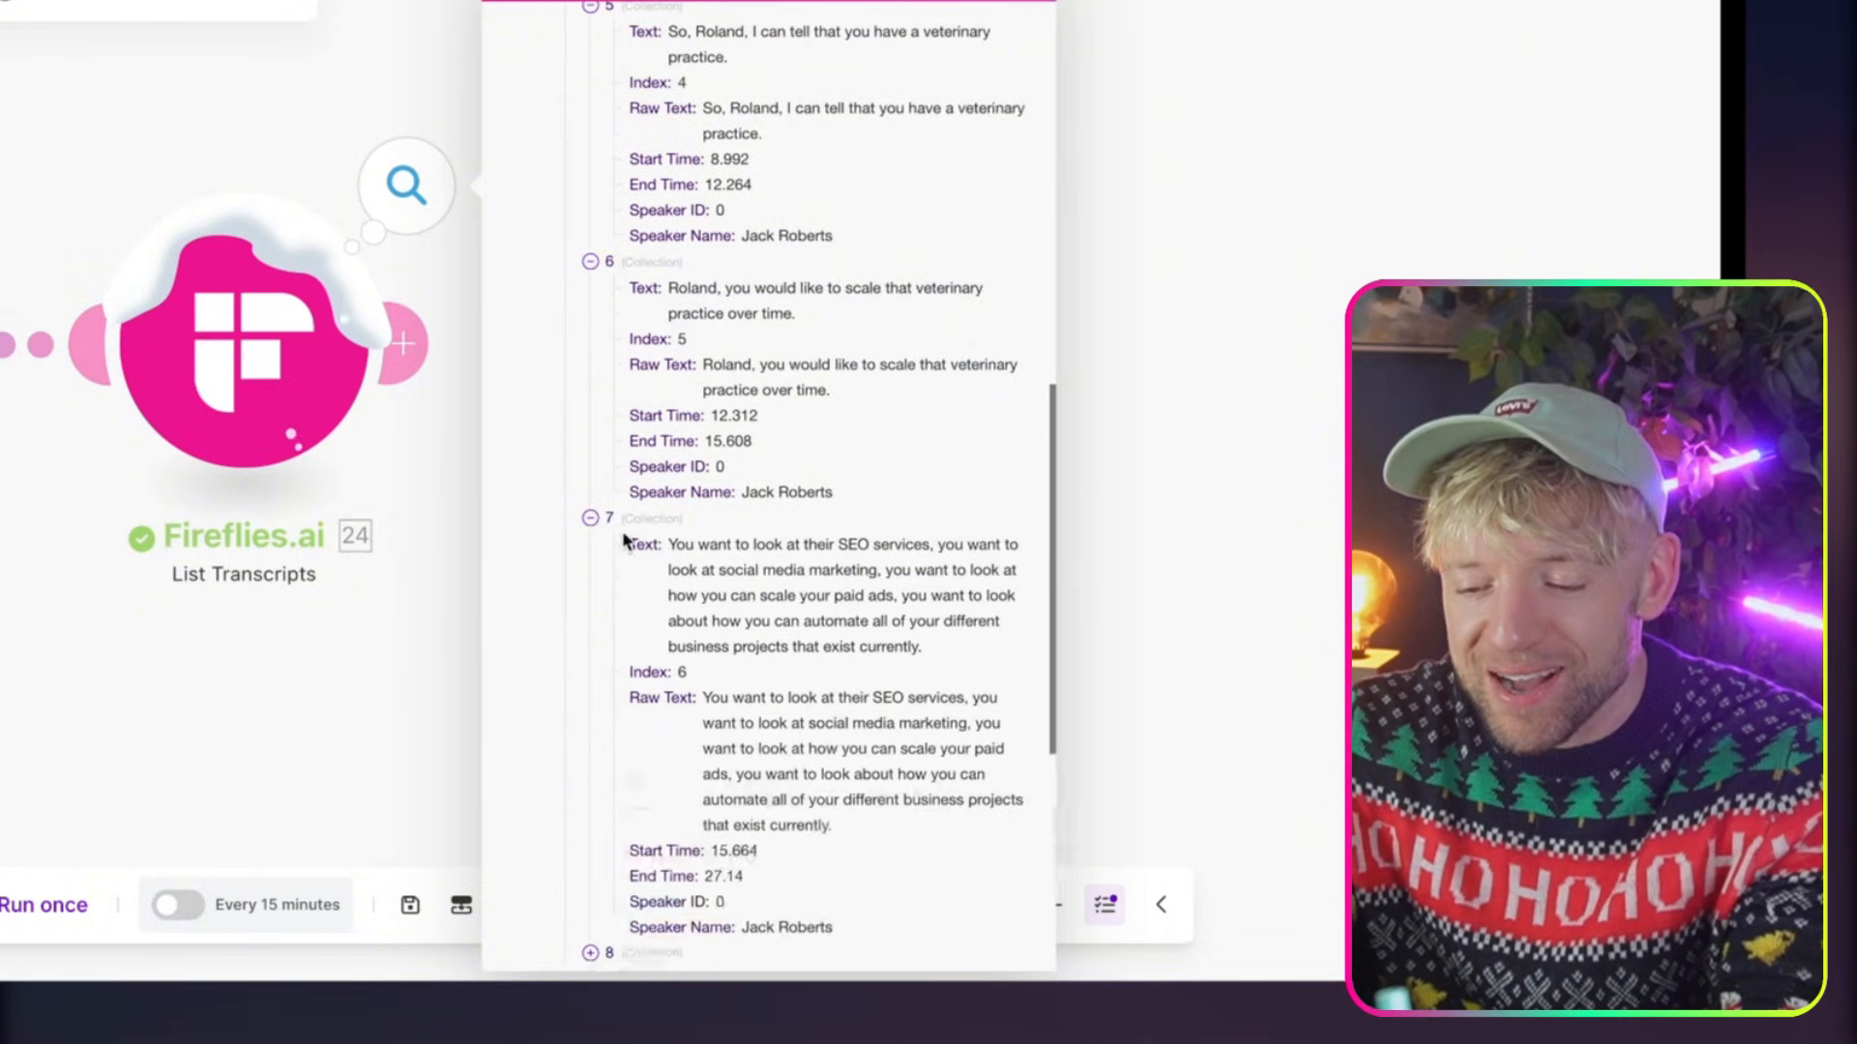
left_click_drag(818, 595, 763, 569)
left_click(763, 569)
Collapse the Sentences array, close the Fireflies.ai output, and reopen it for another look at the bundle
scroll(766, 578, "up", 5)
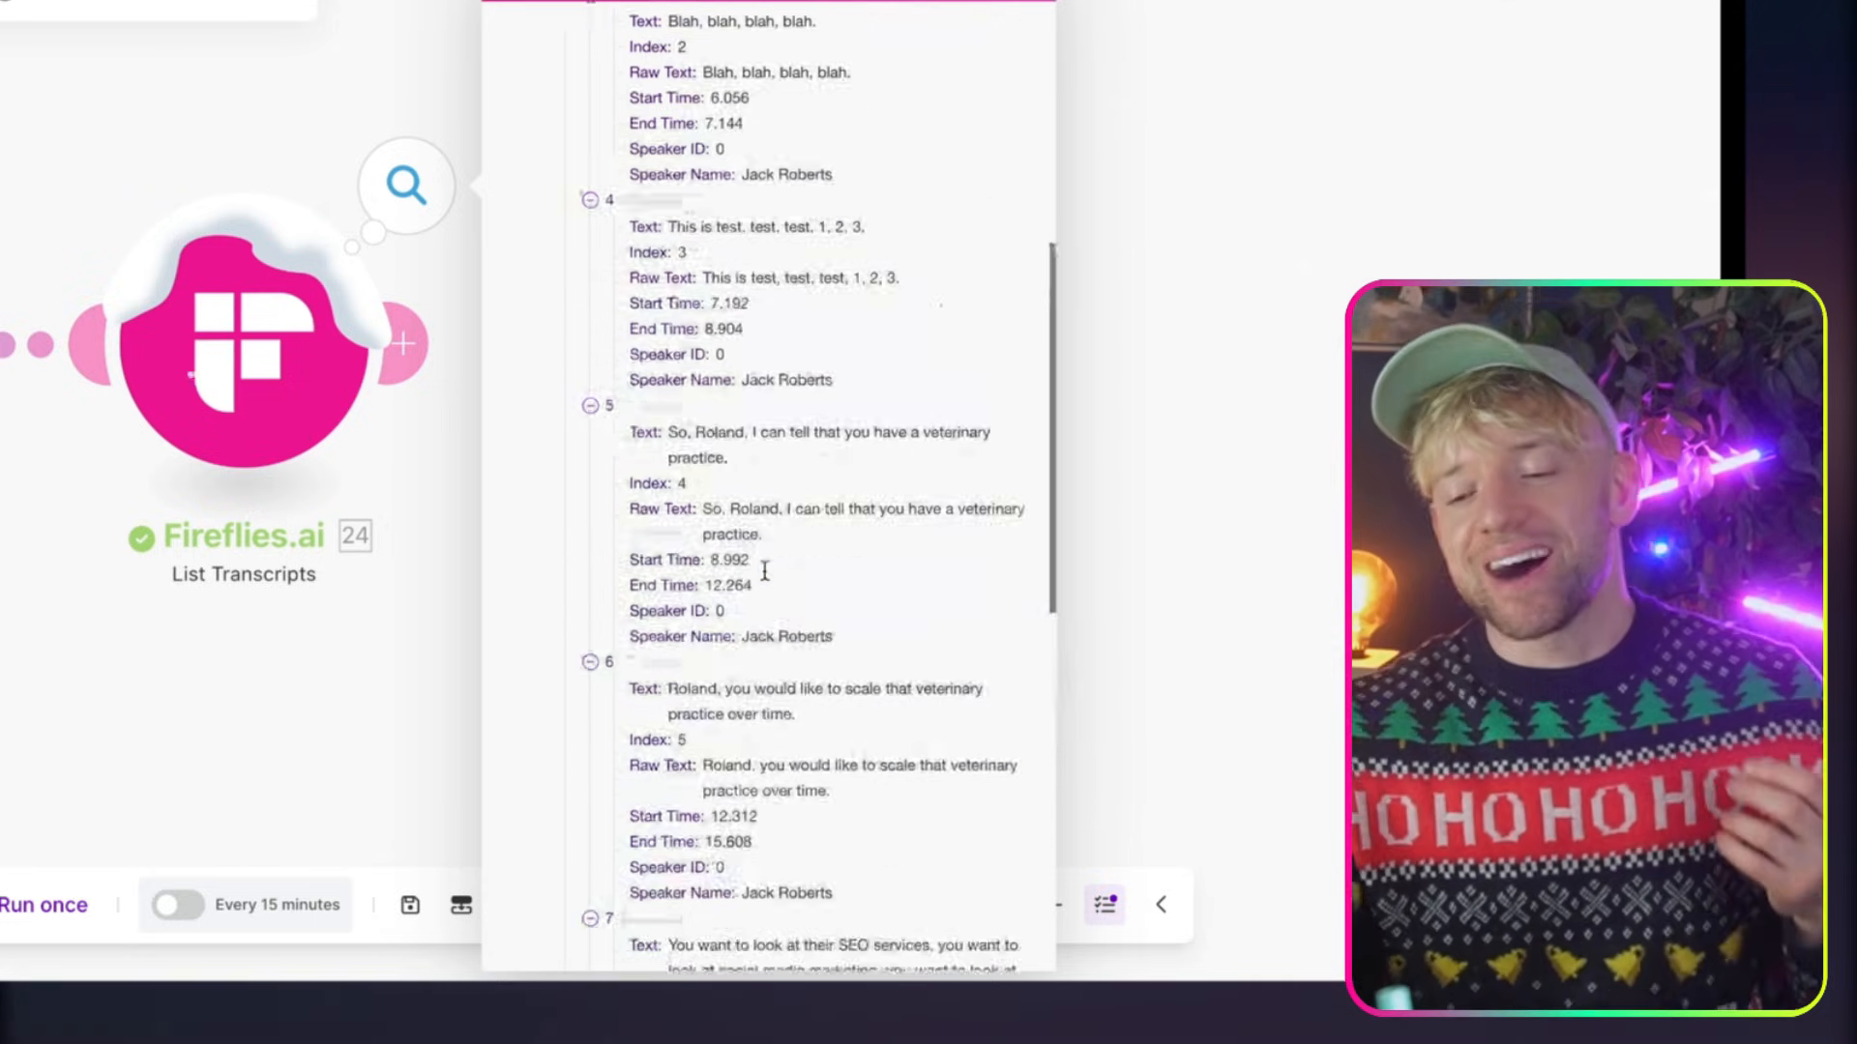
scroll(764, 581, "up", 8)
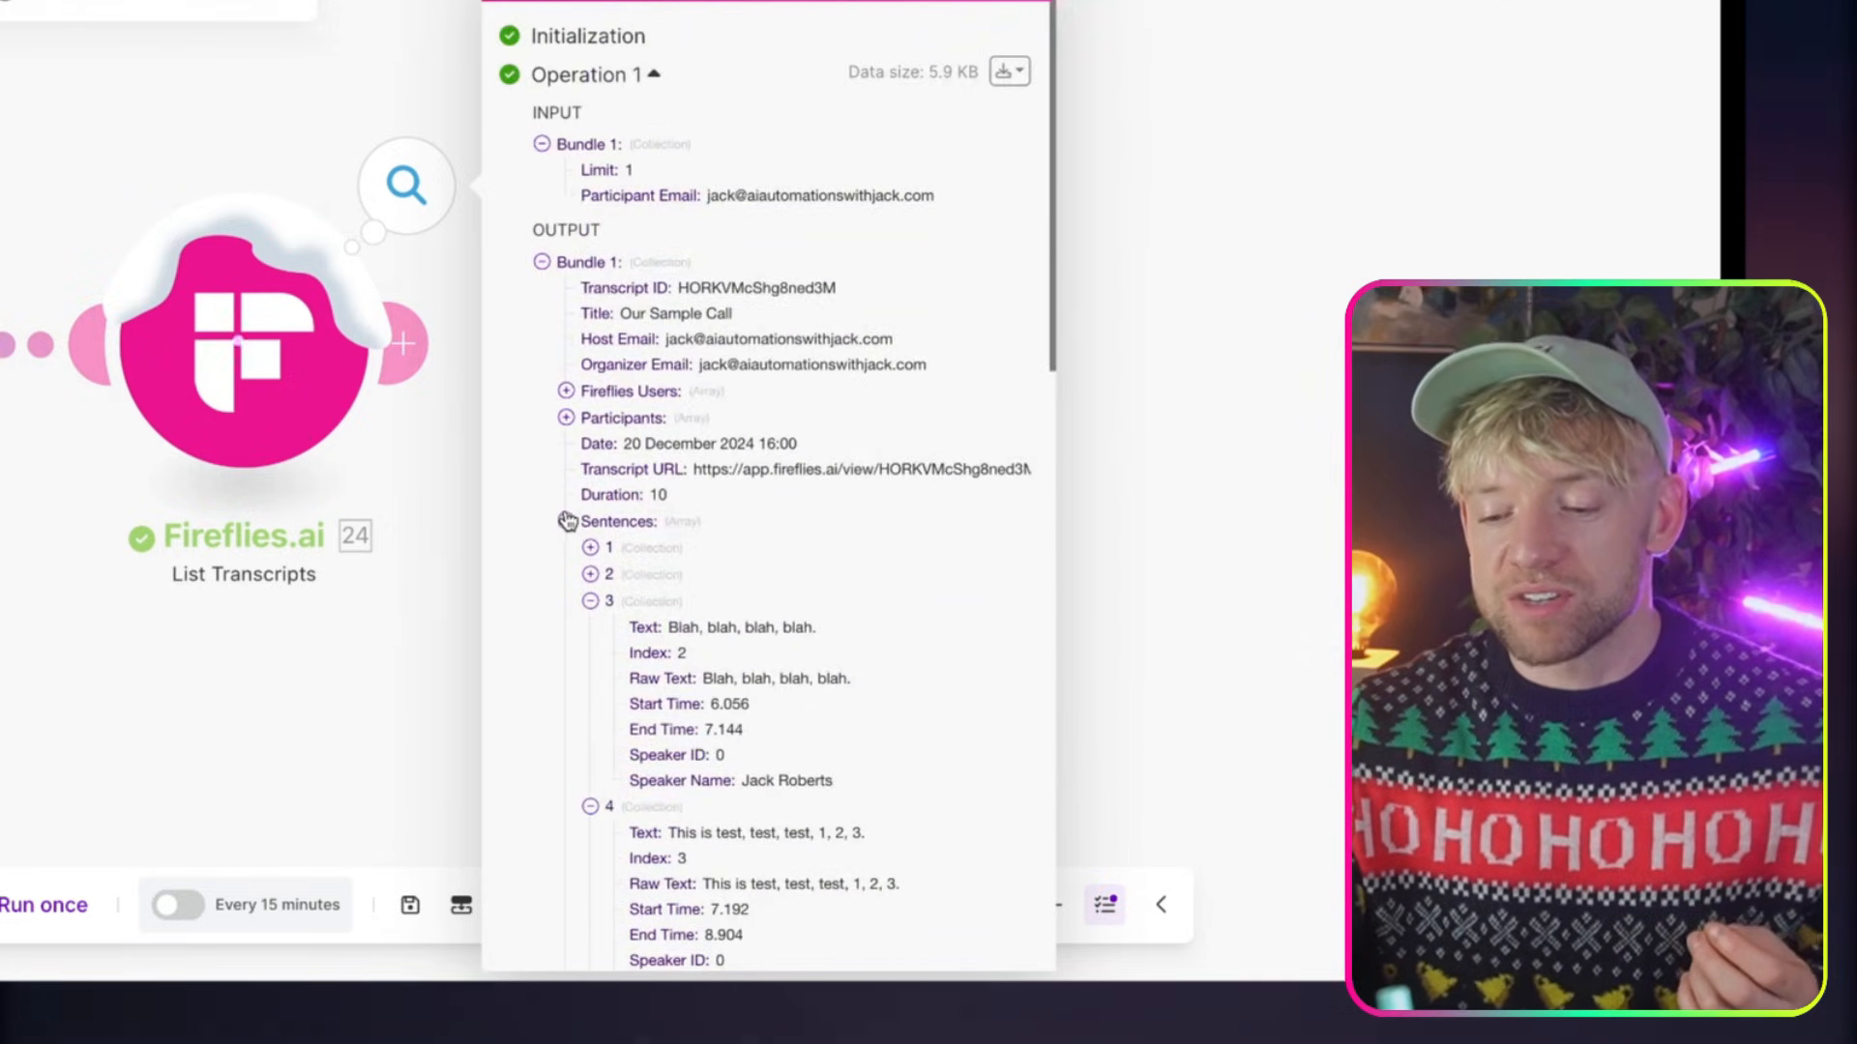
left_click(566, 522)
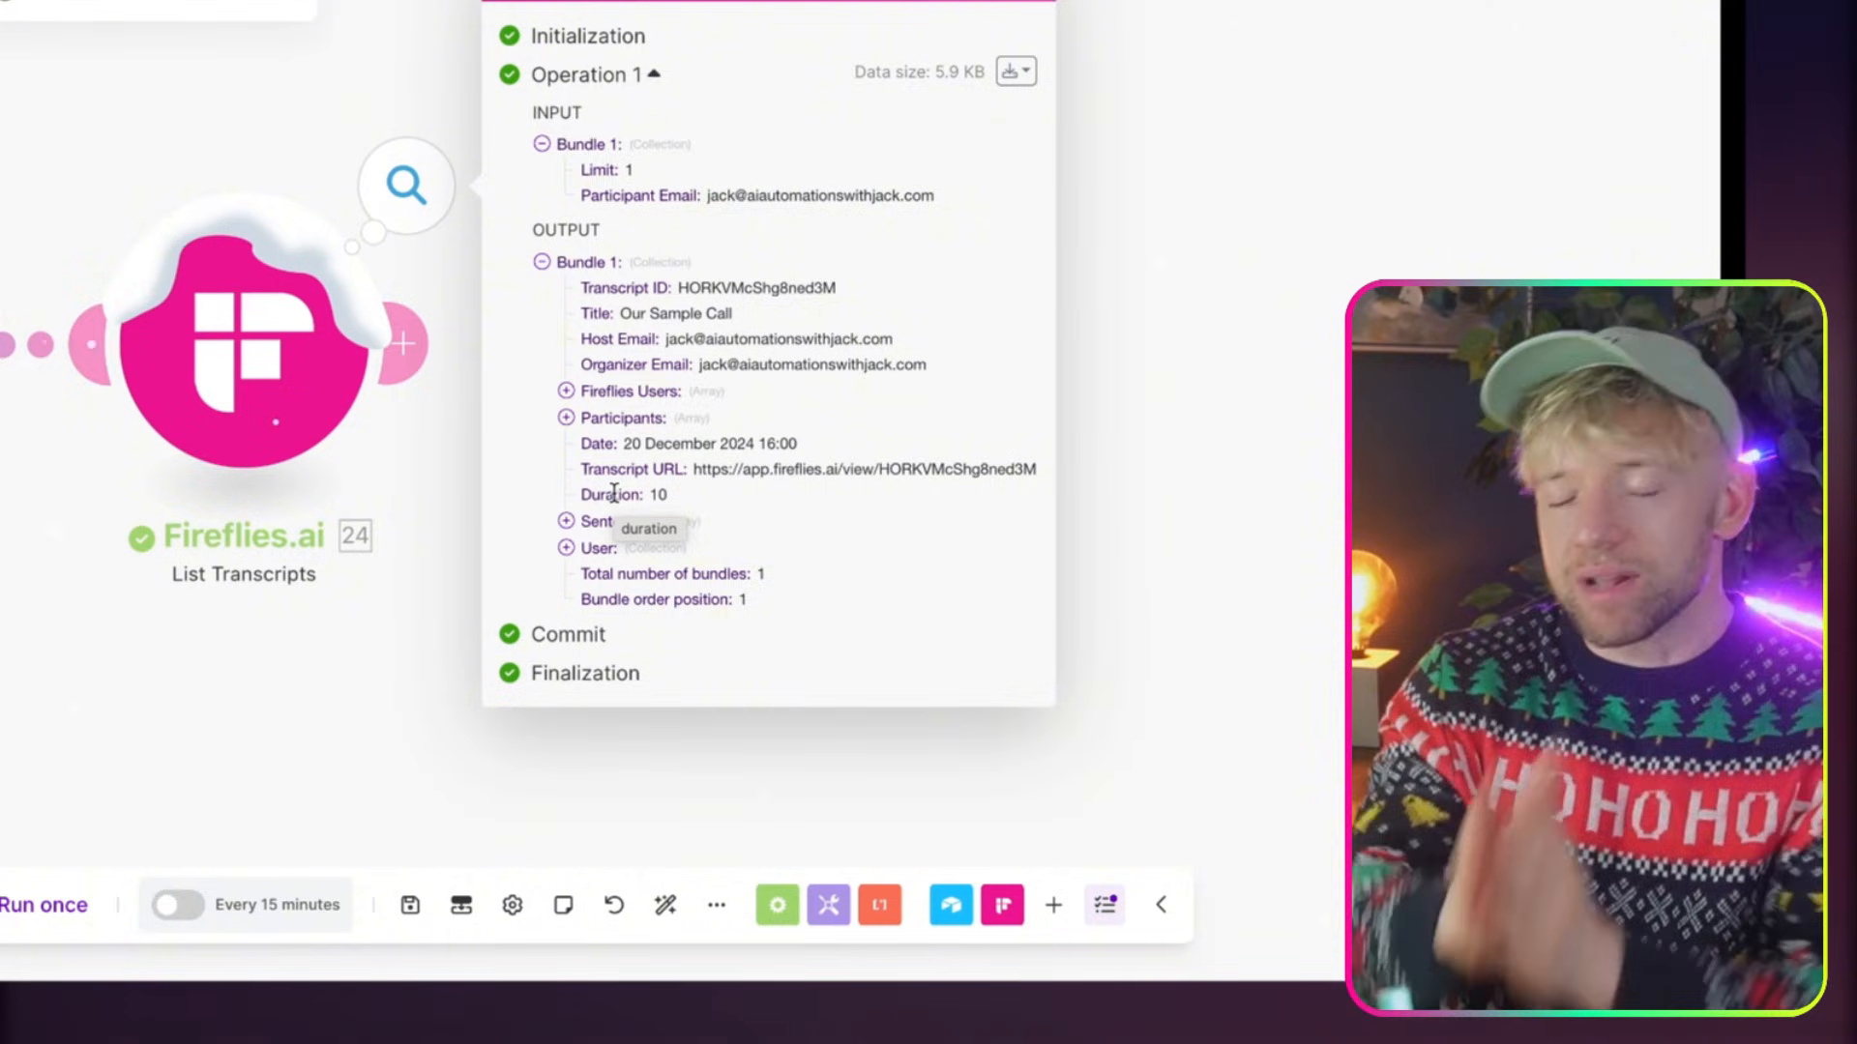
left_click(1264, 364)
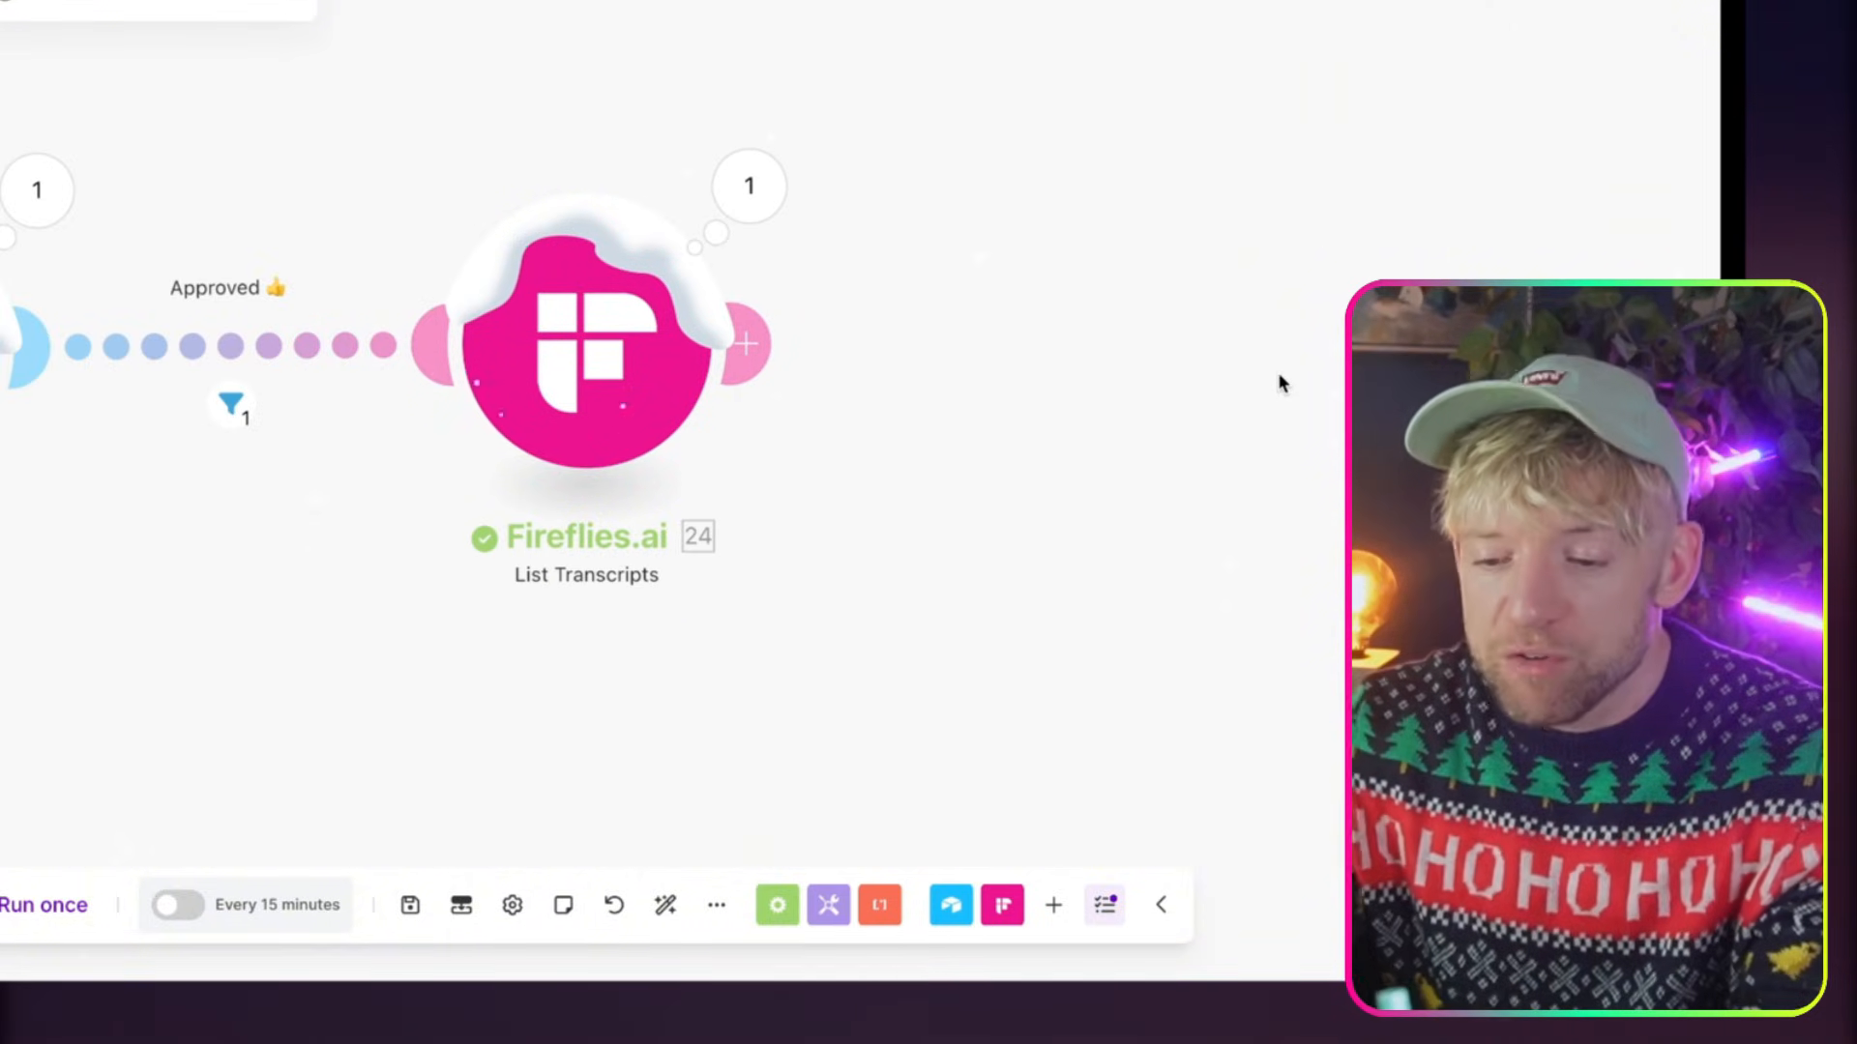
left_click(724, 184)
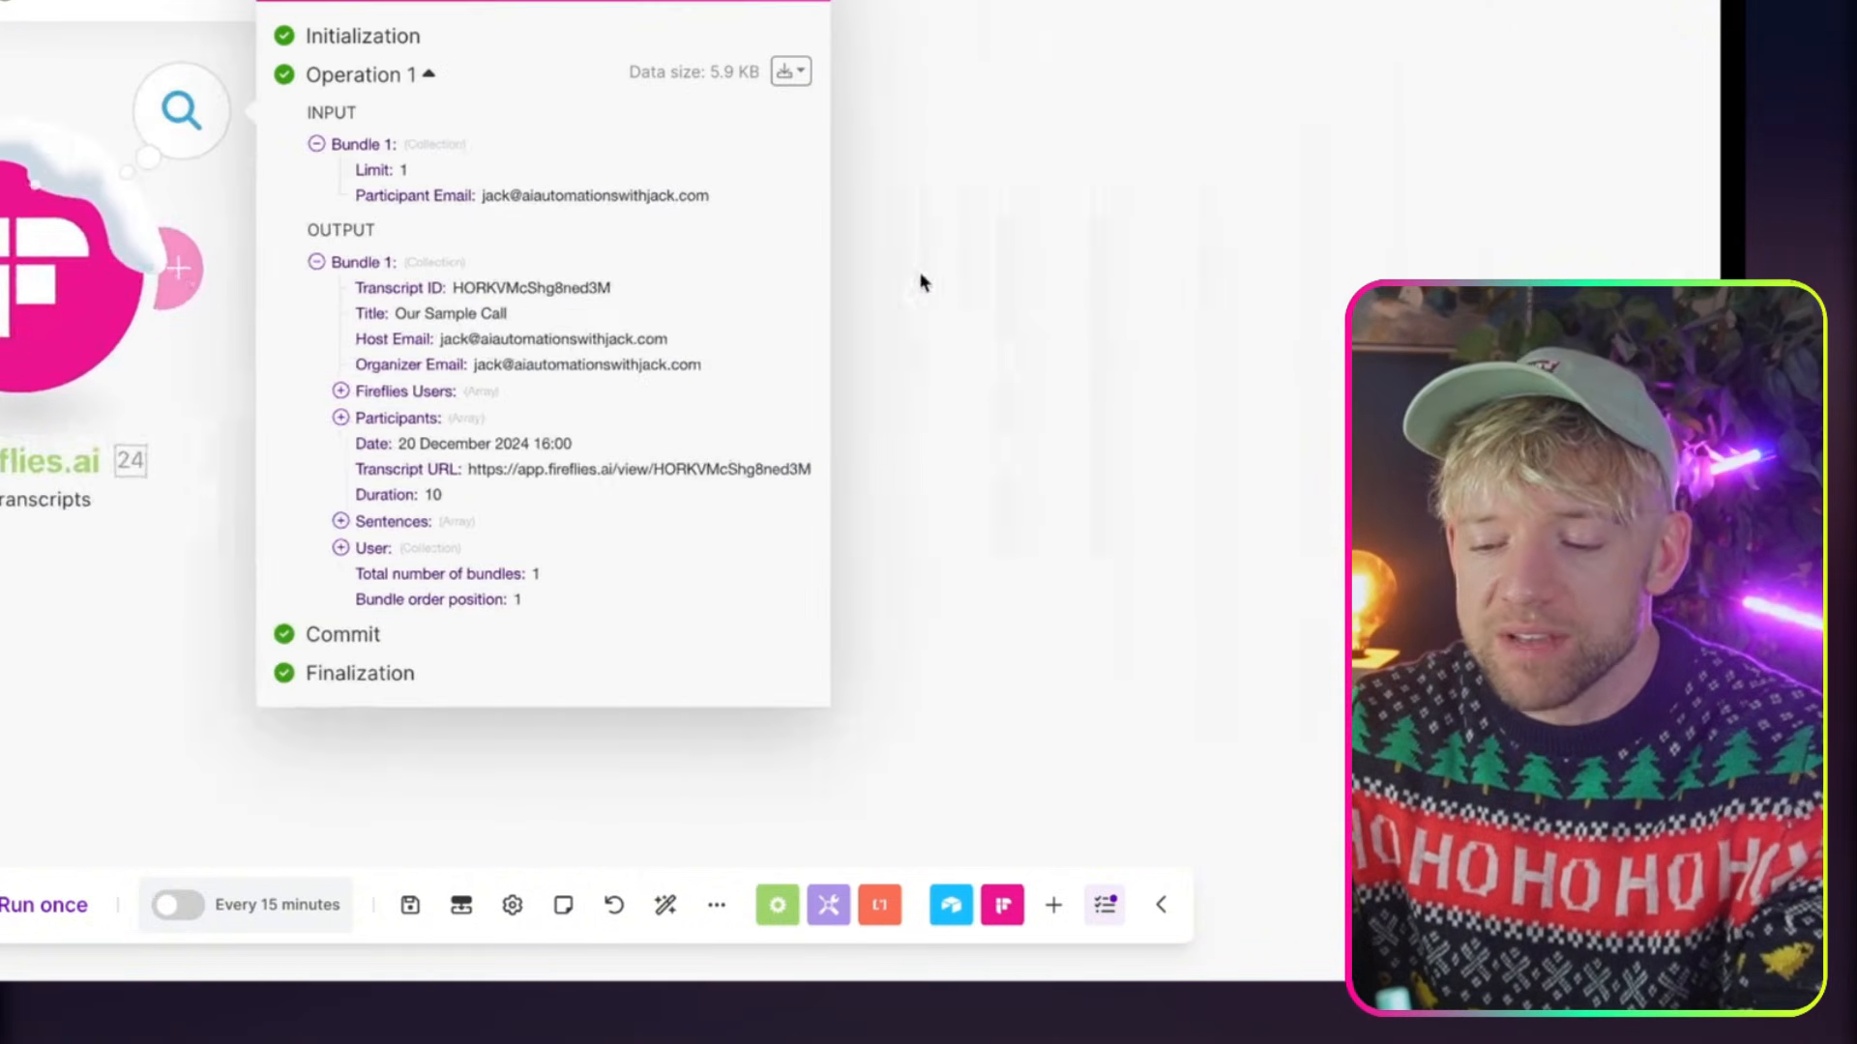
Expand the Sentences array in the Fireflies.ai output again and look over its list of sentence collections
left_click(341, 521)
scroll(452, 561, "down", 5)
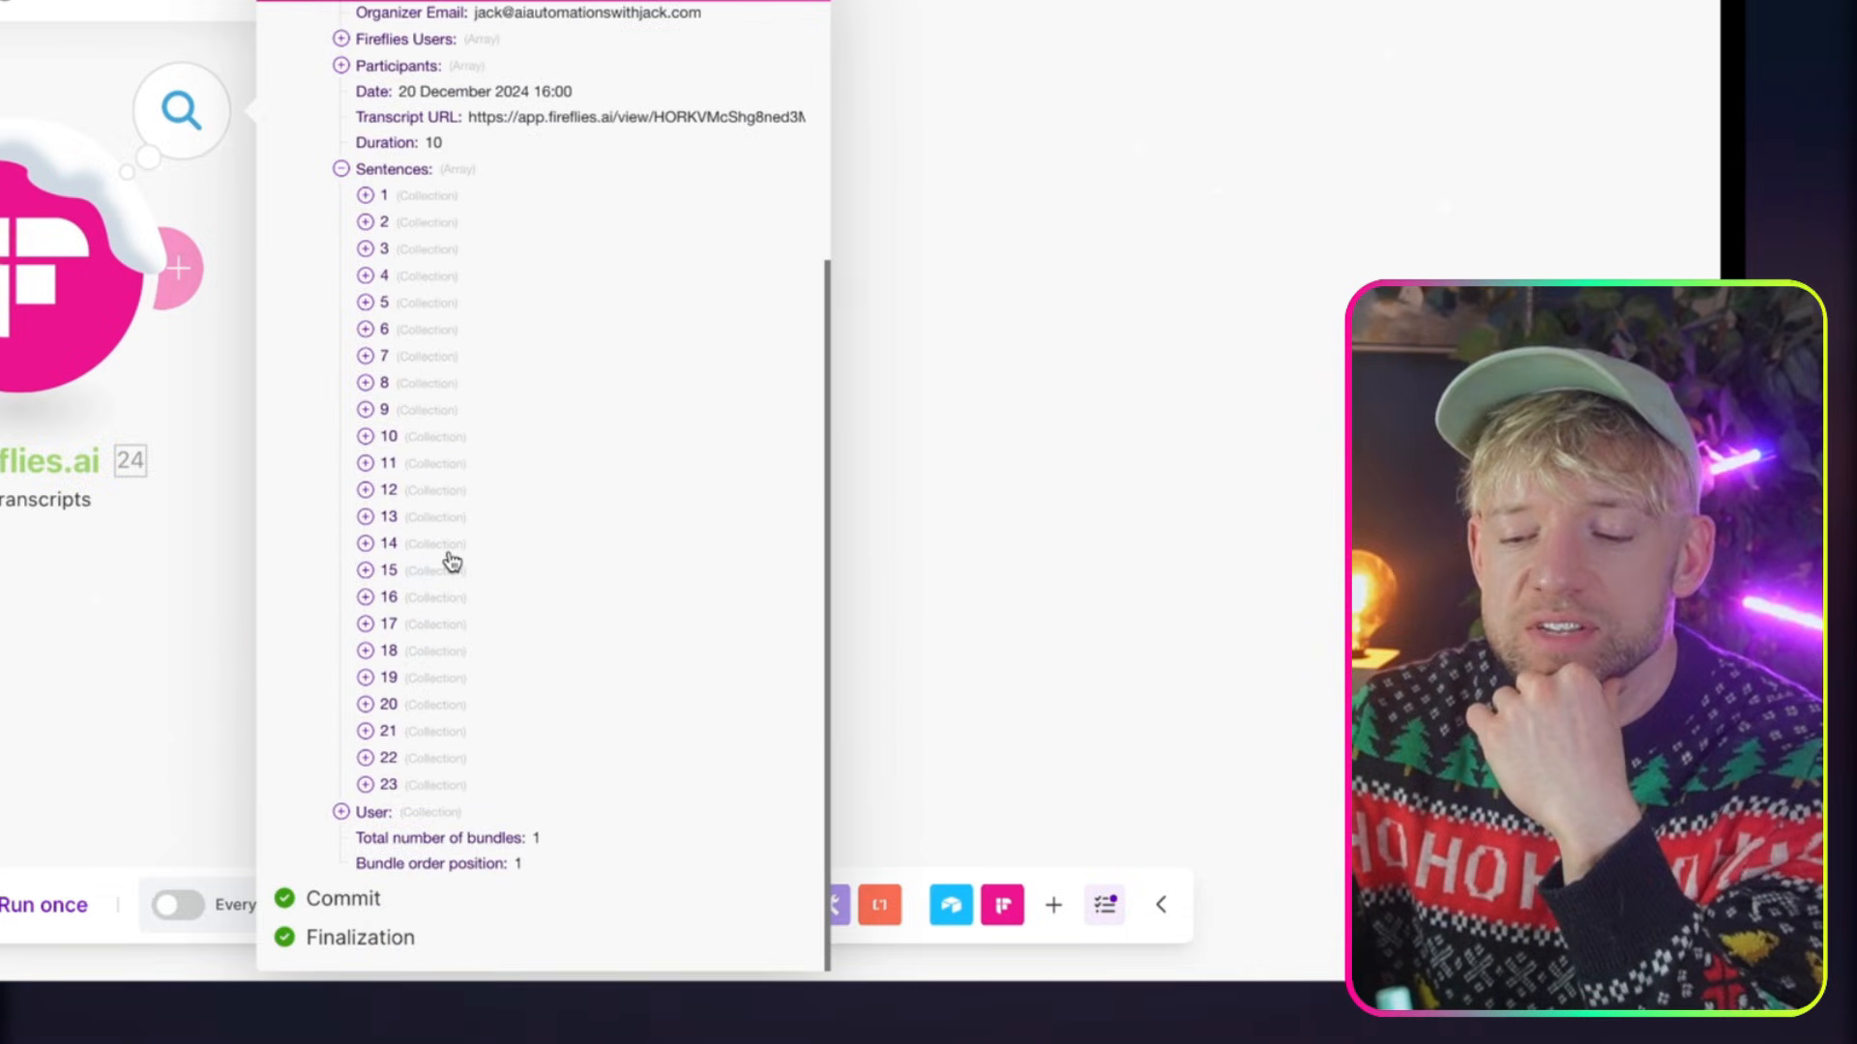
scroll(452, 560, "up", 2)
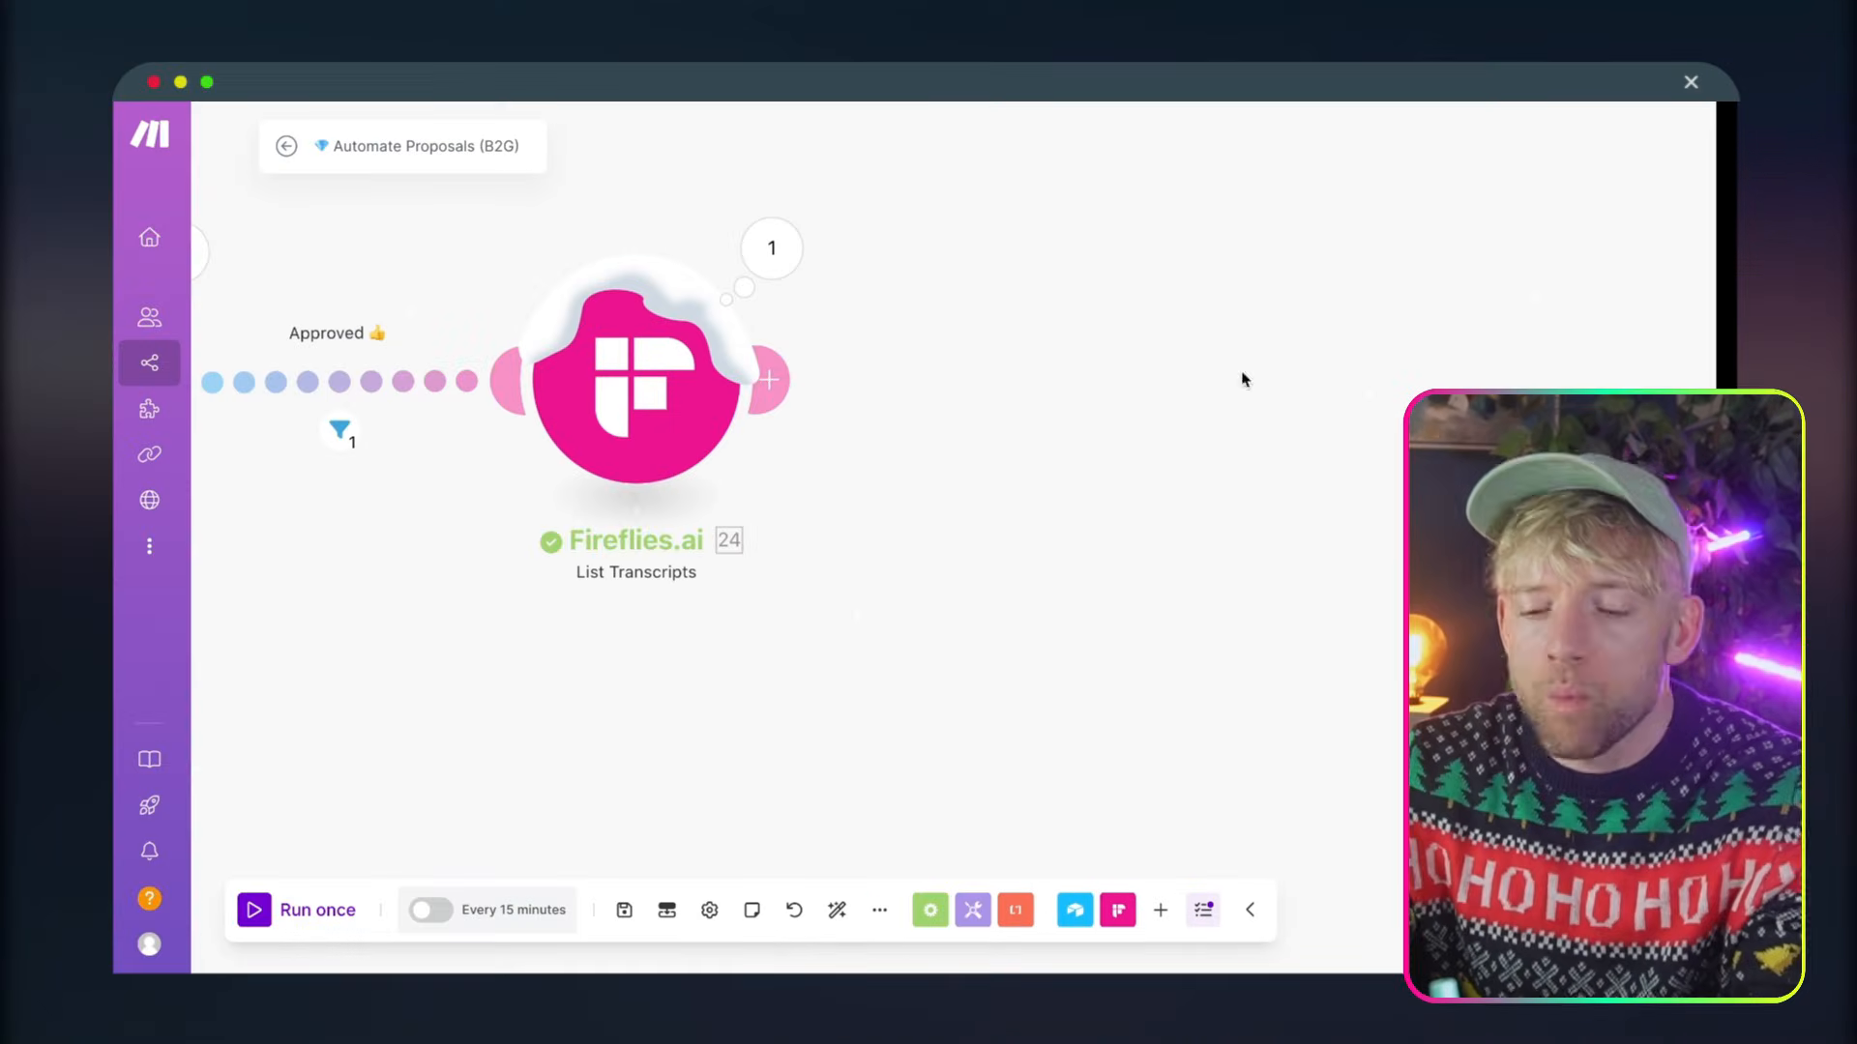
Add an Iterator after the Fireflies.ai module and map its array to the List Transcripts Sentences[] array
left_click(769, 379)
left_click_drag(1066, 721, 746, 725)
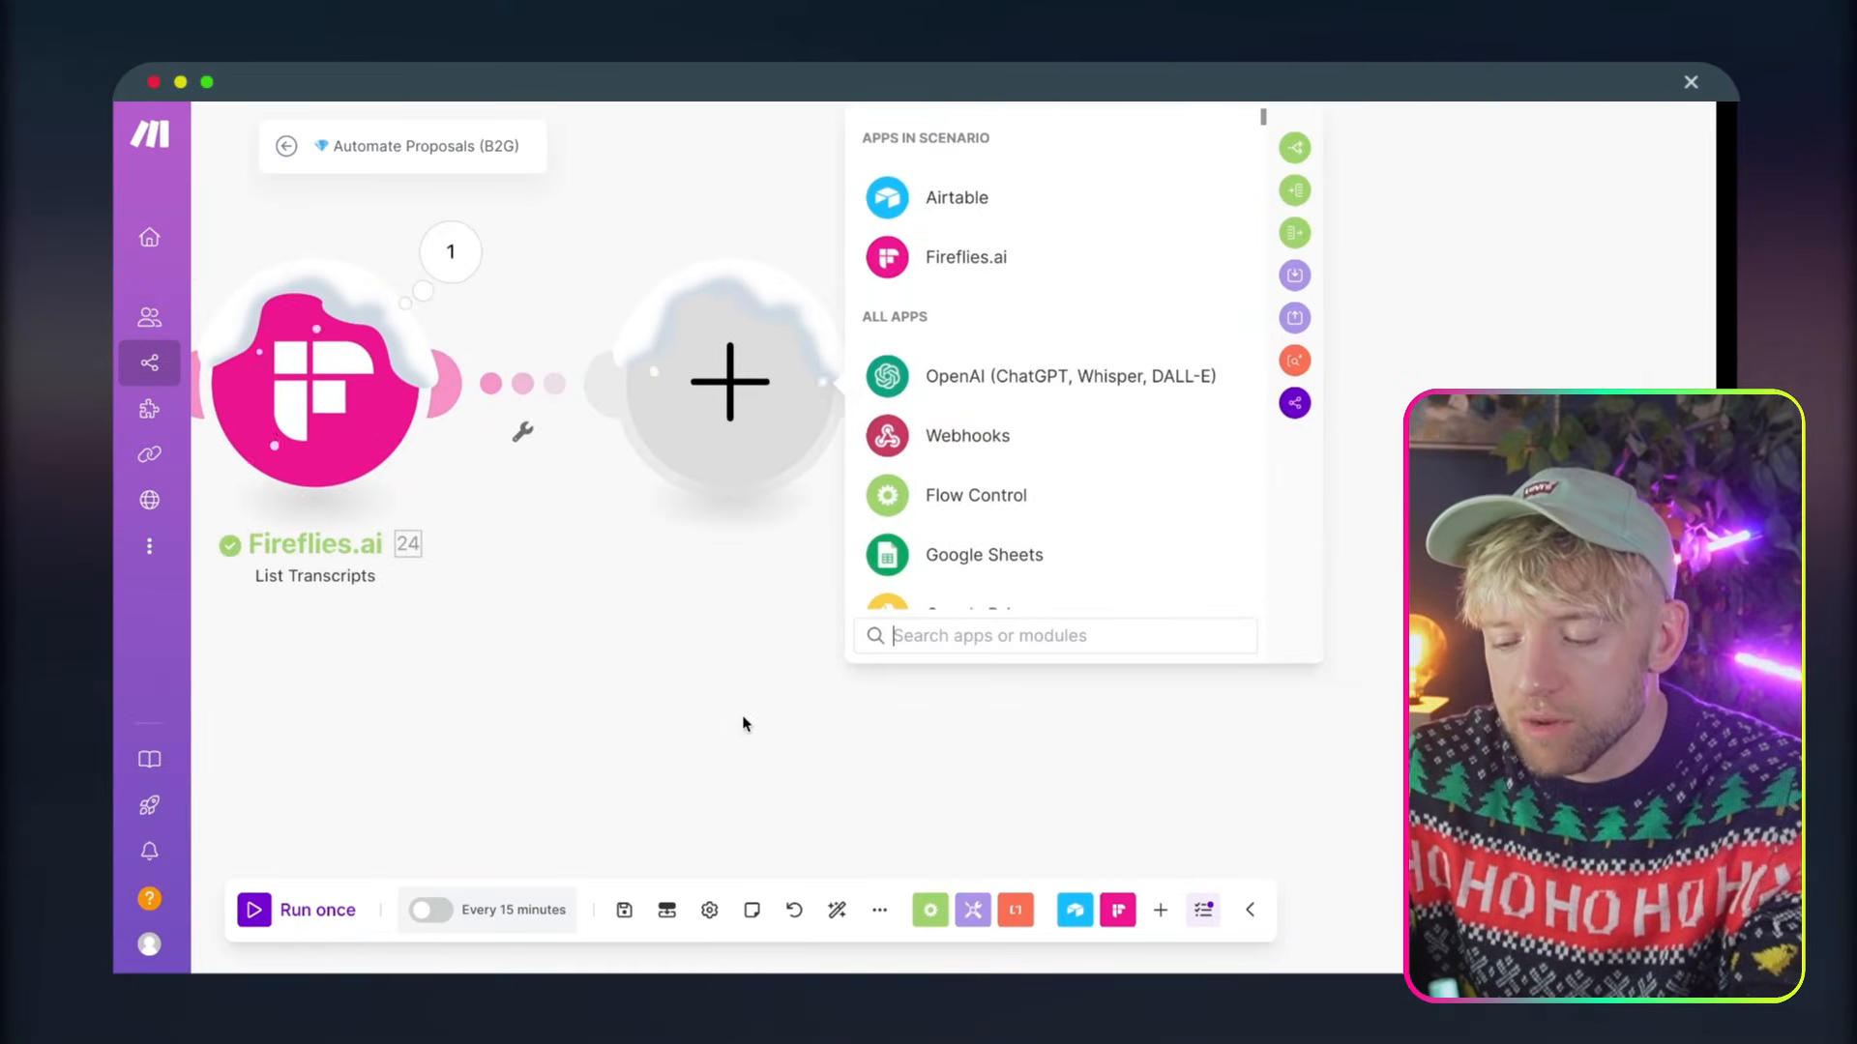
type("iter")
left_click(964, 200)
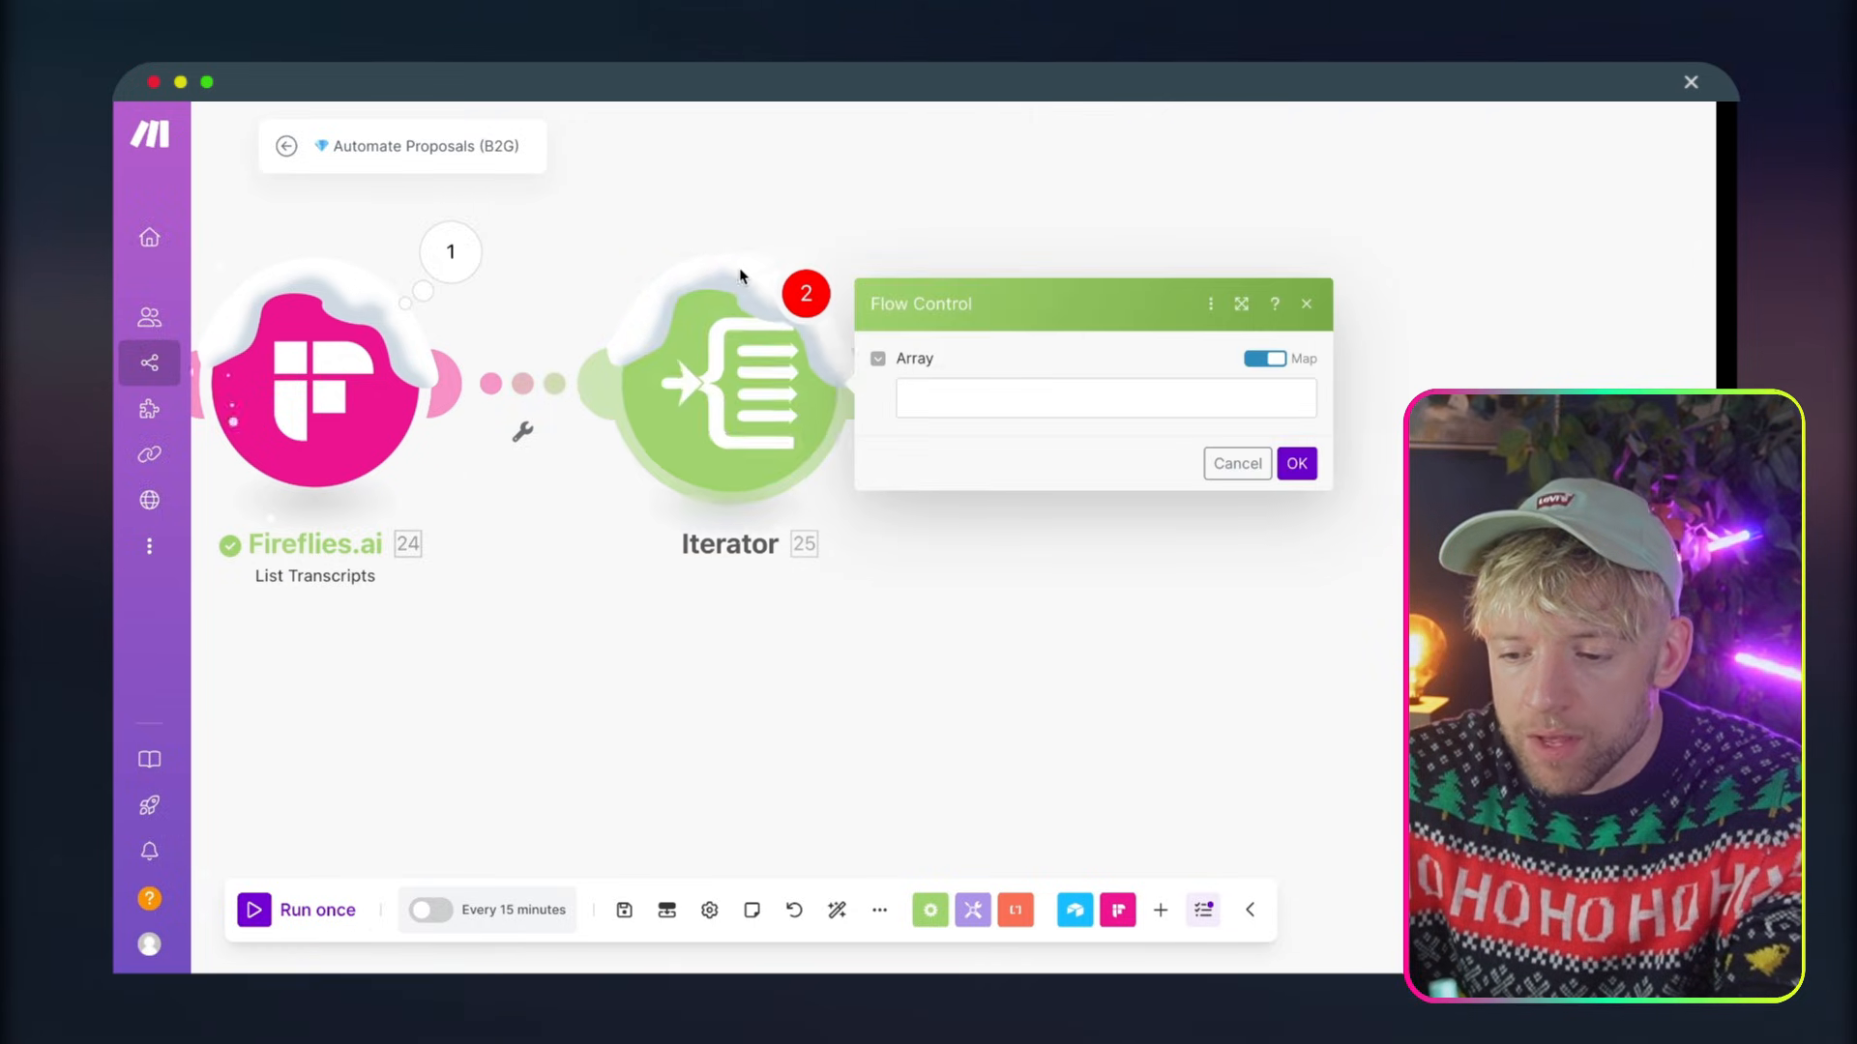
left_click(1213, 394)
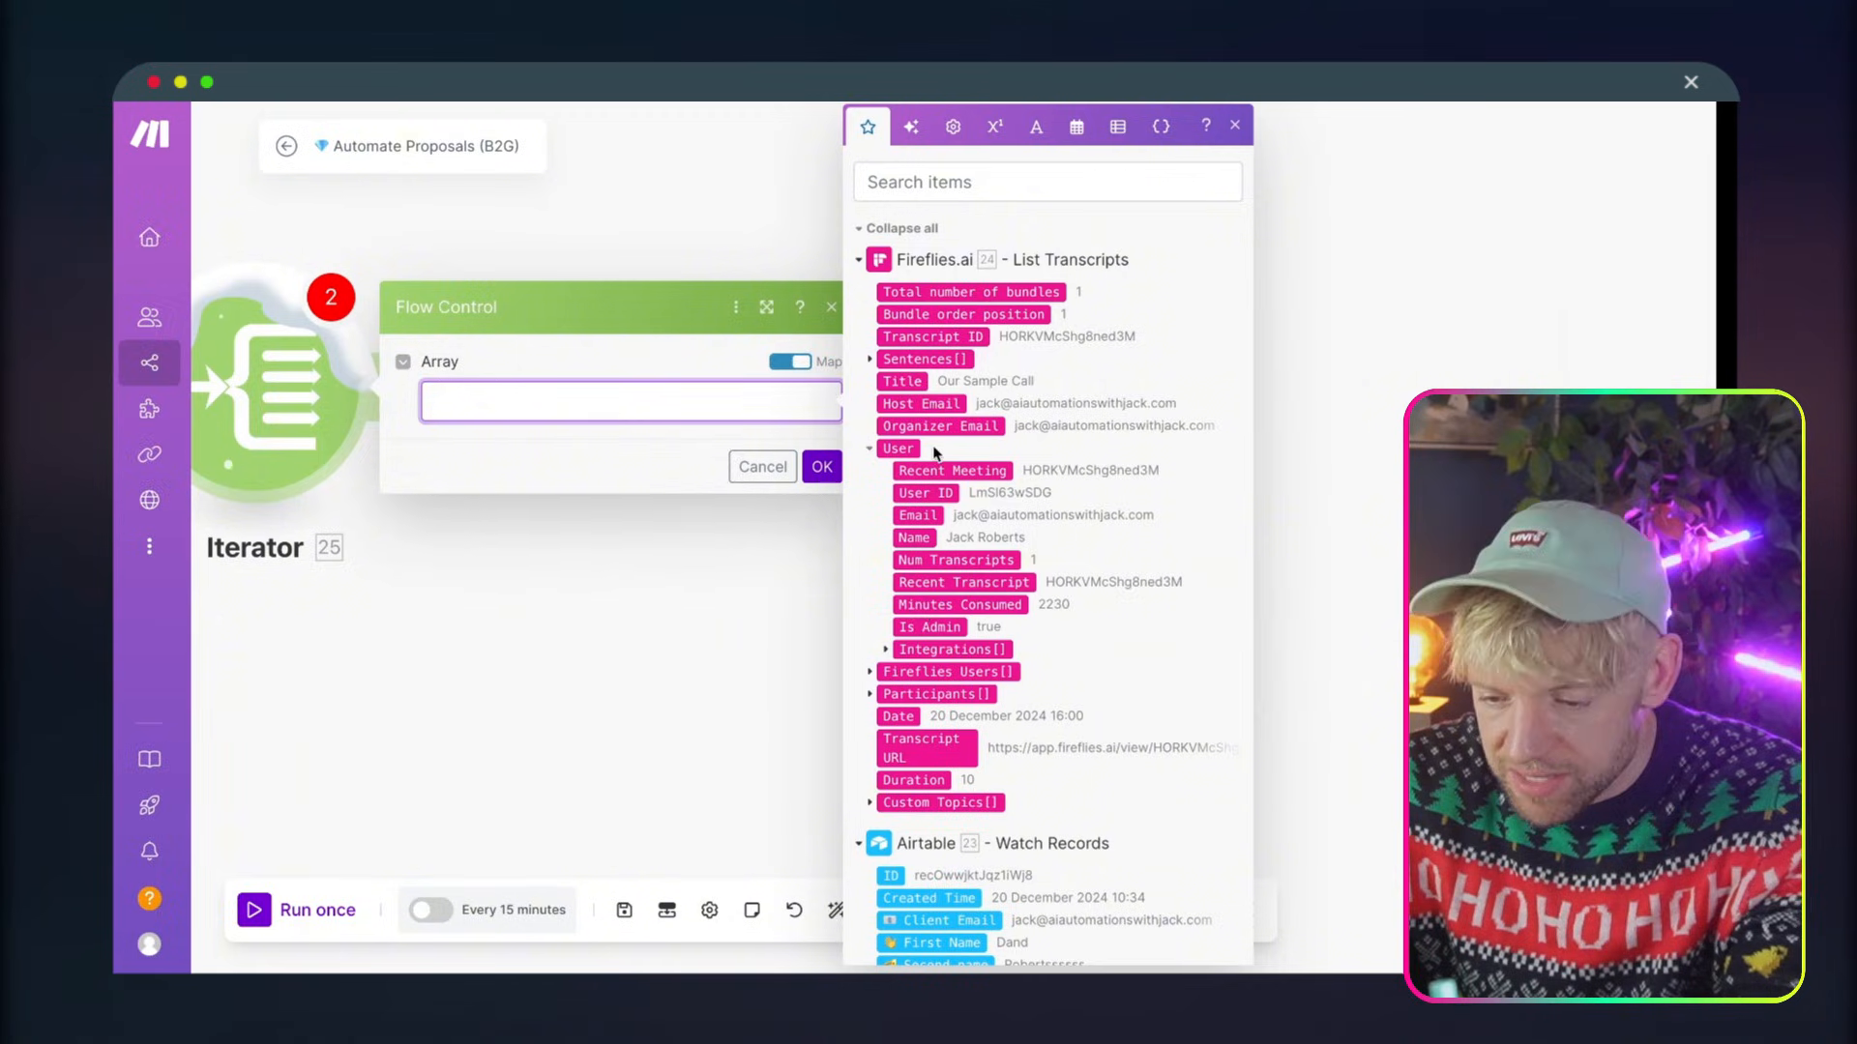
left_click(914, 359)
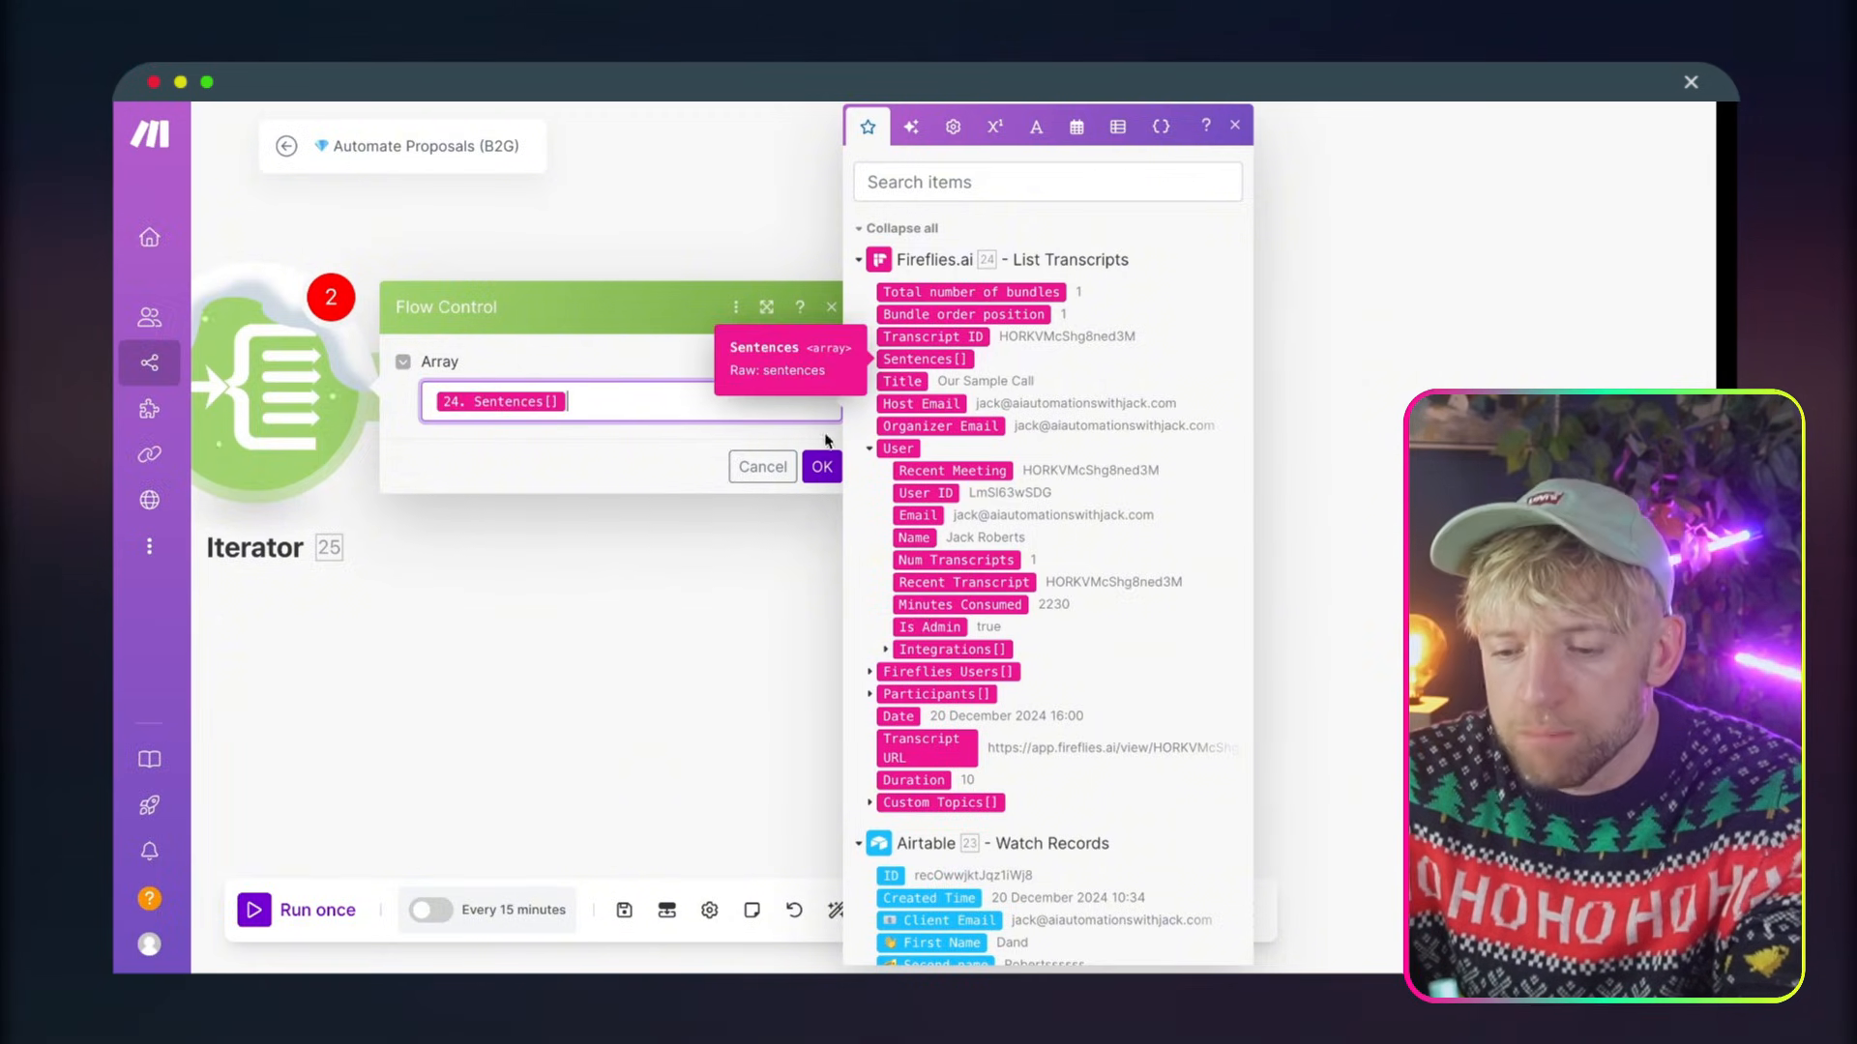
left_click(822, 466)
Add a Tools Text aggregator after the Iterator and set its source module to Iterator [25]
left_click_drag(683, 601, 945, 602)
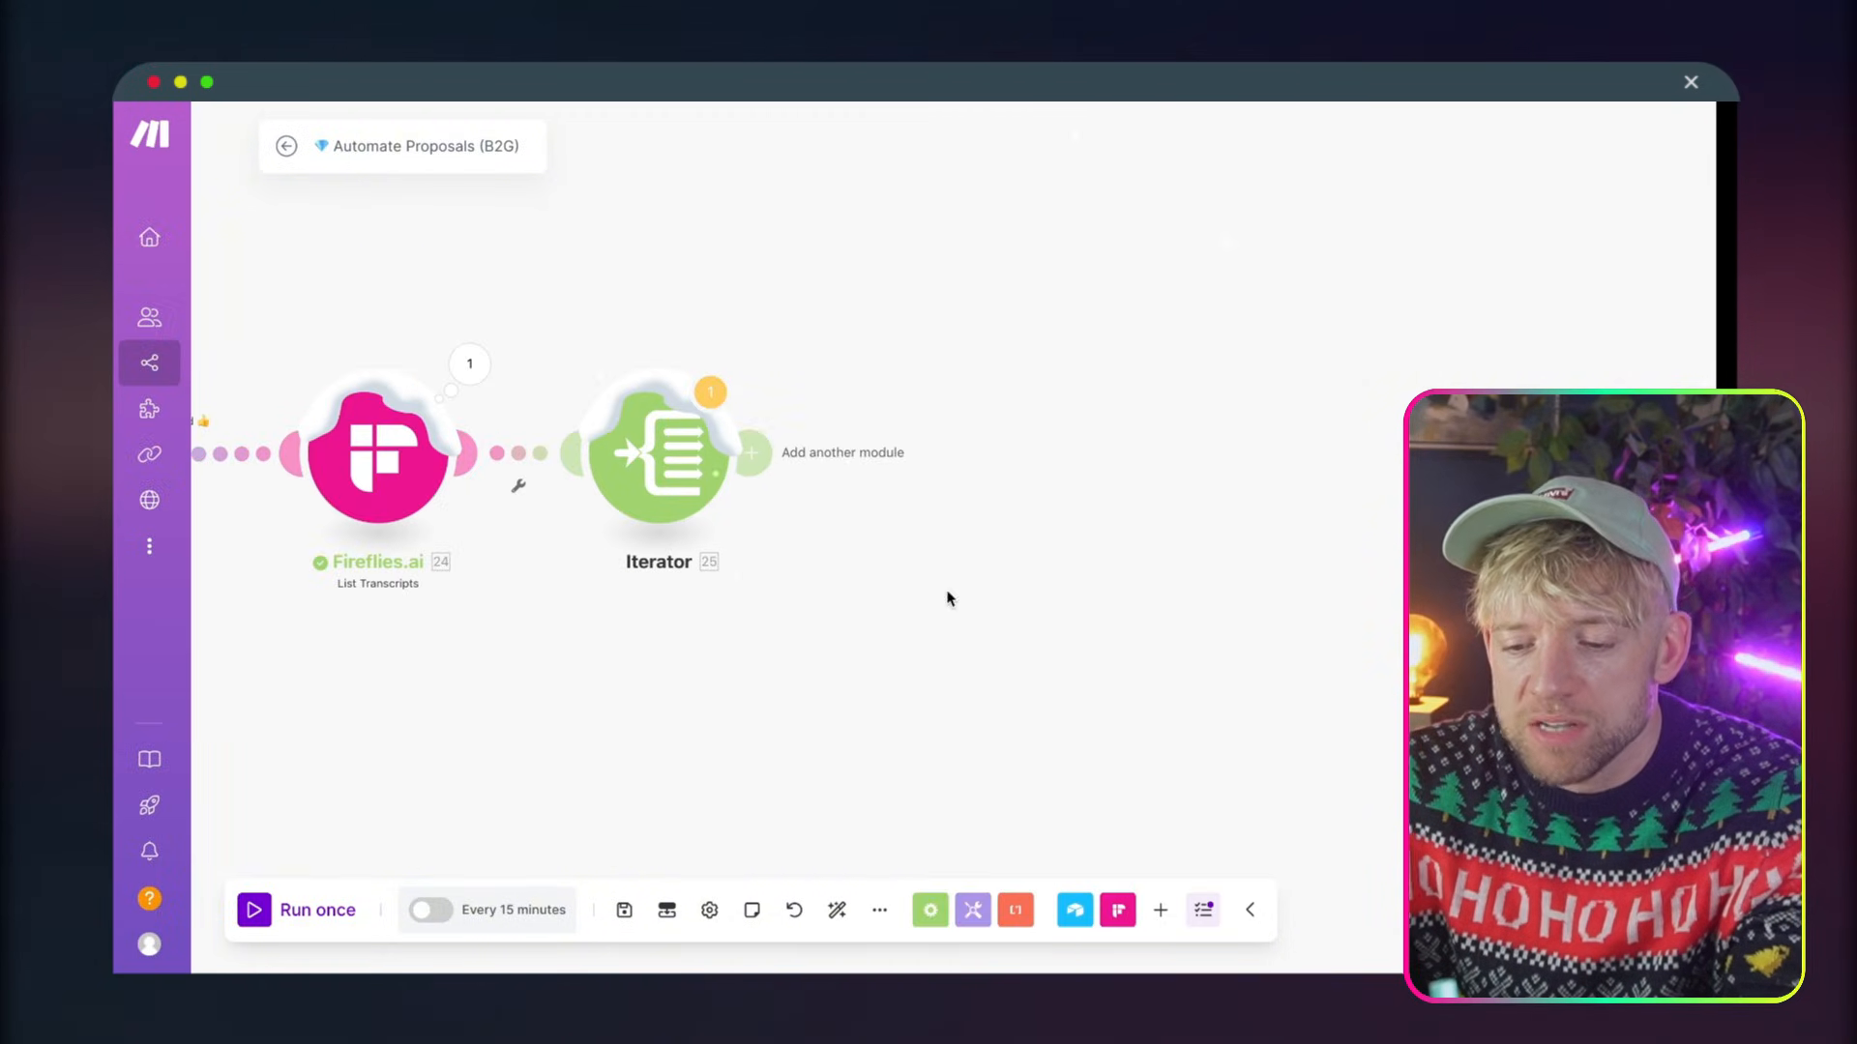
left_click(759, 439)
type("text agg")
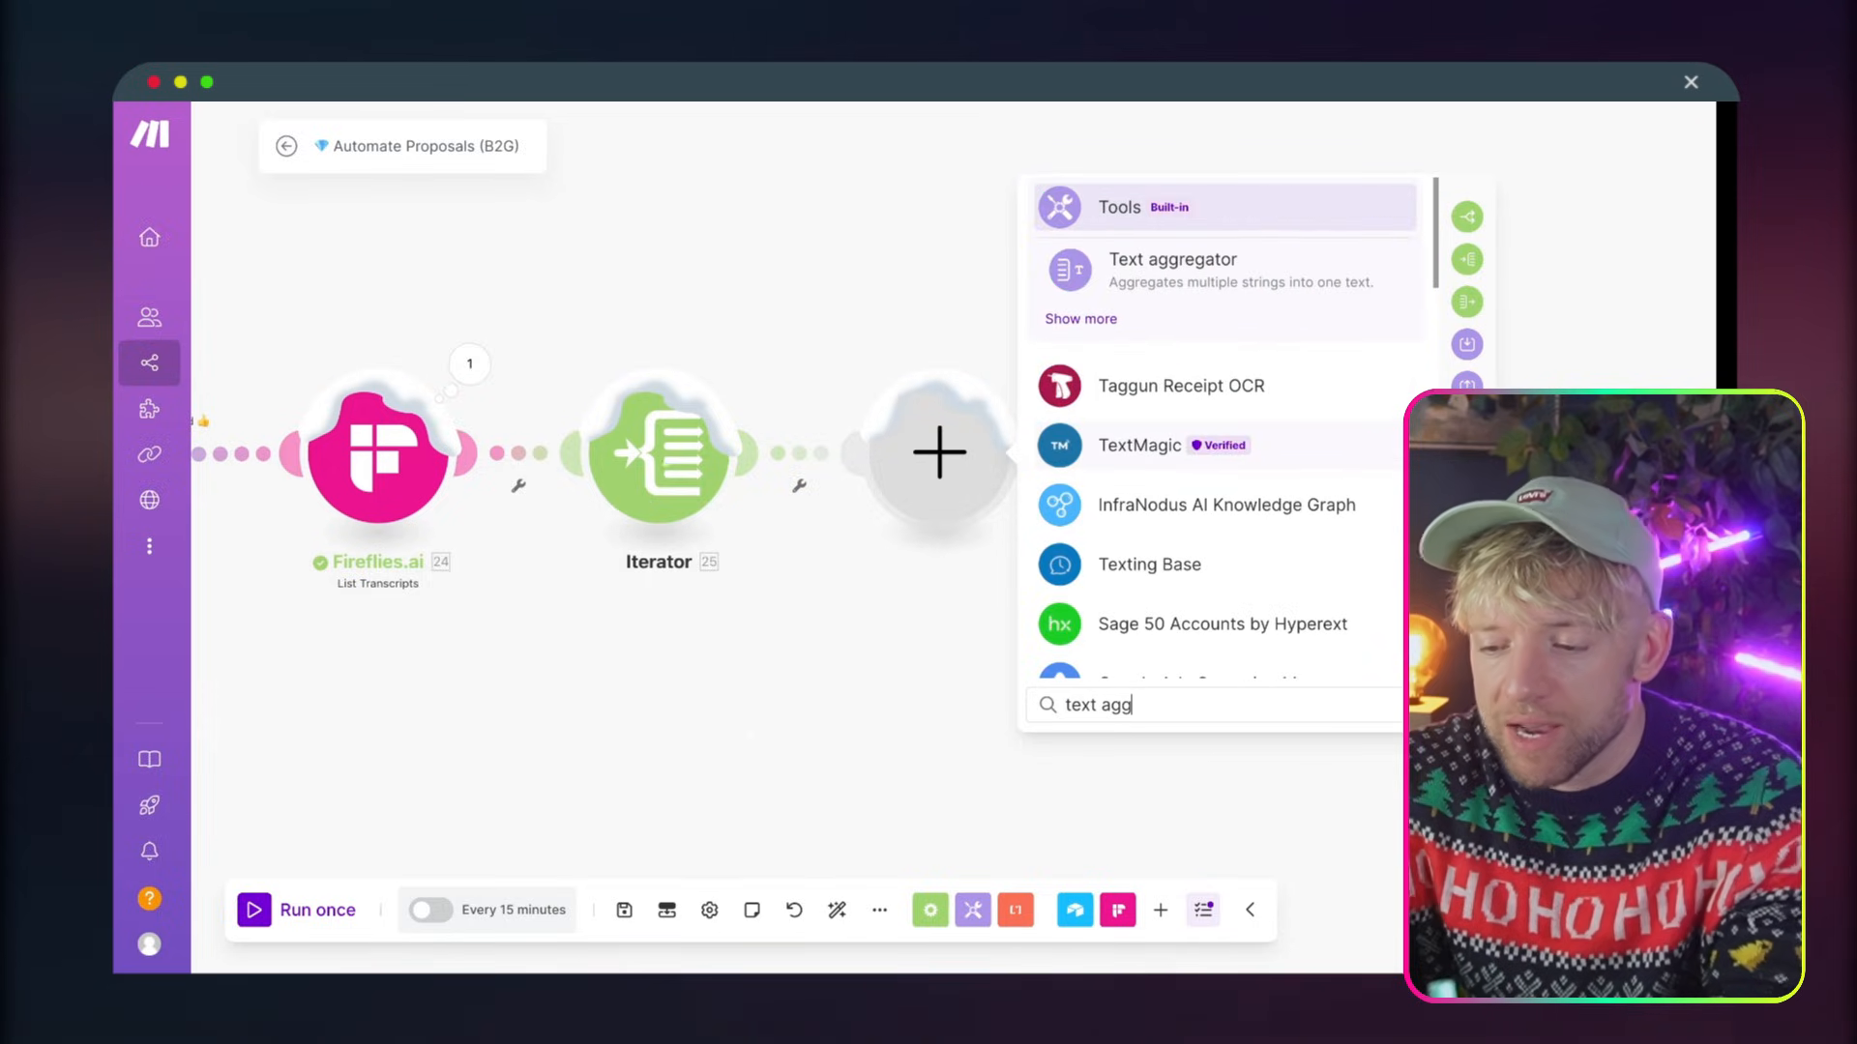
left_click(1267, 259)
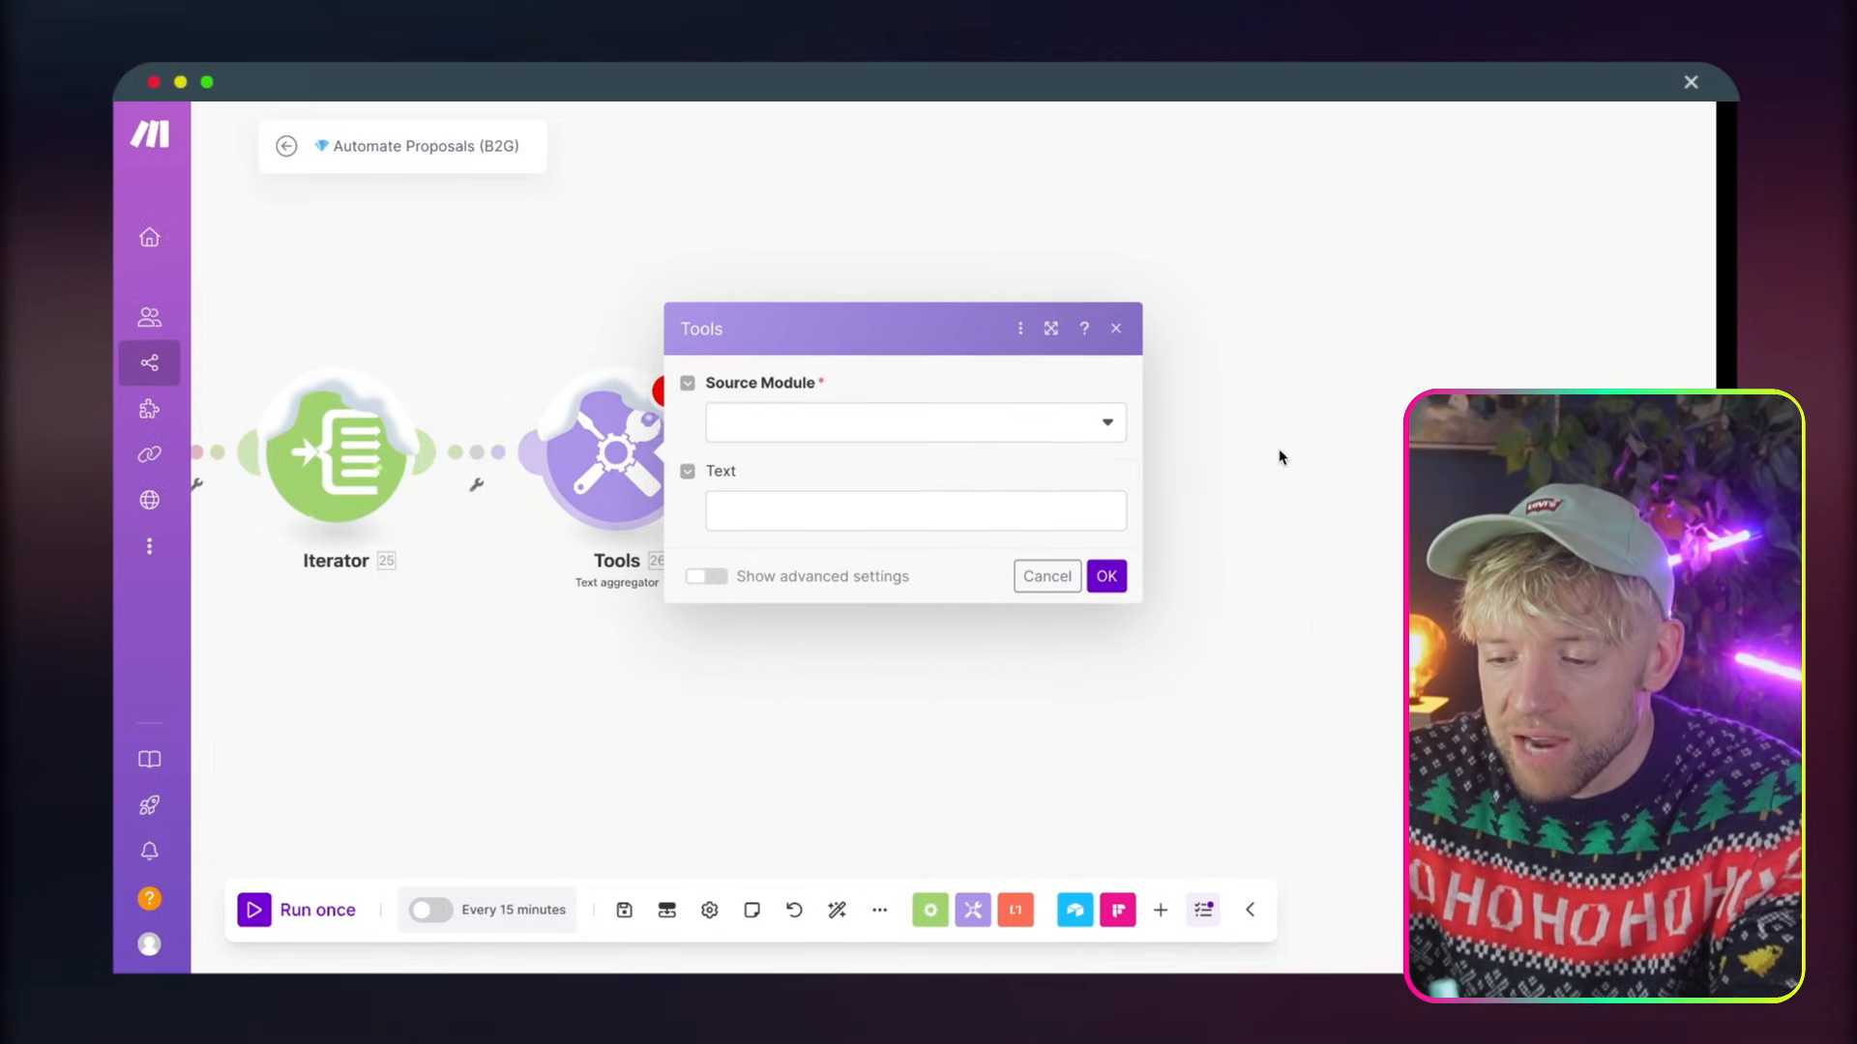
left_click(1041, 426)
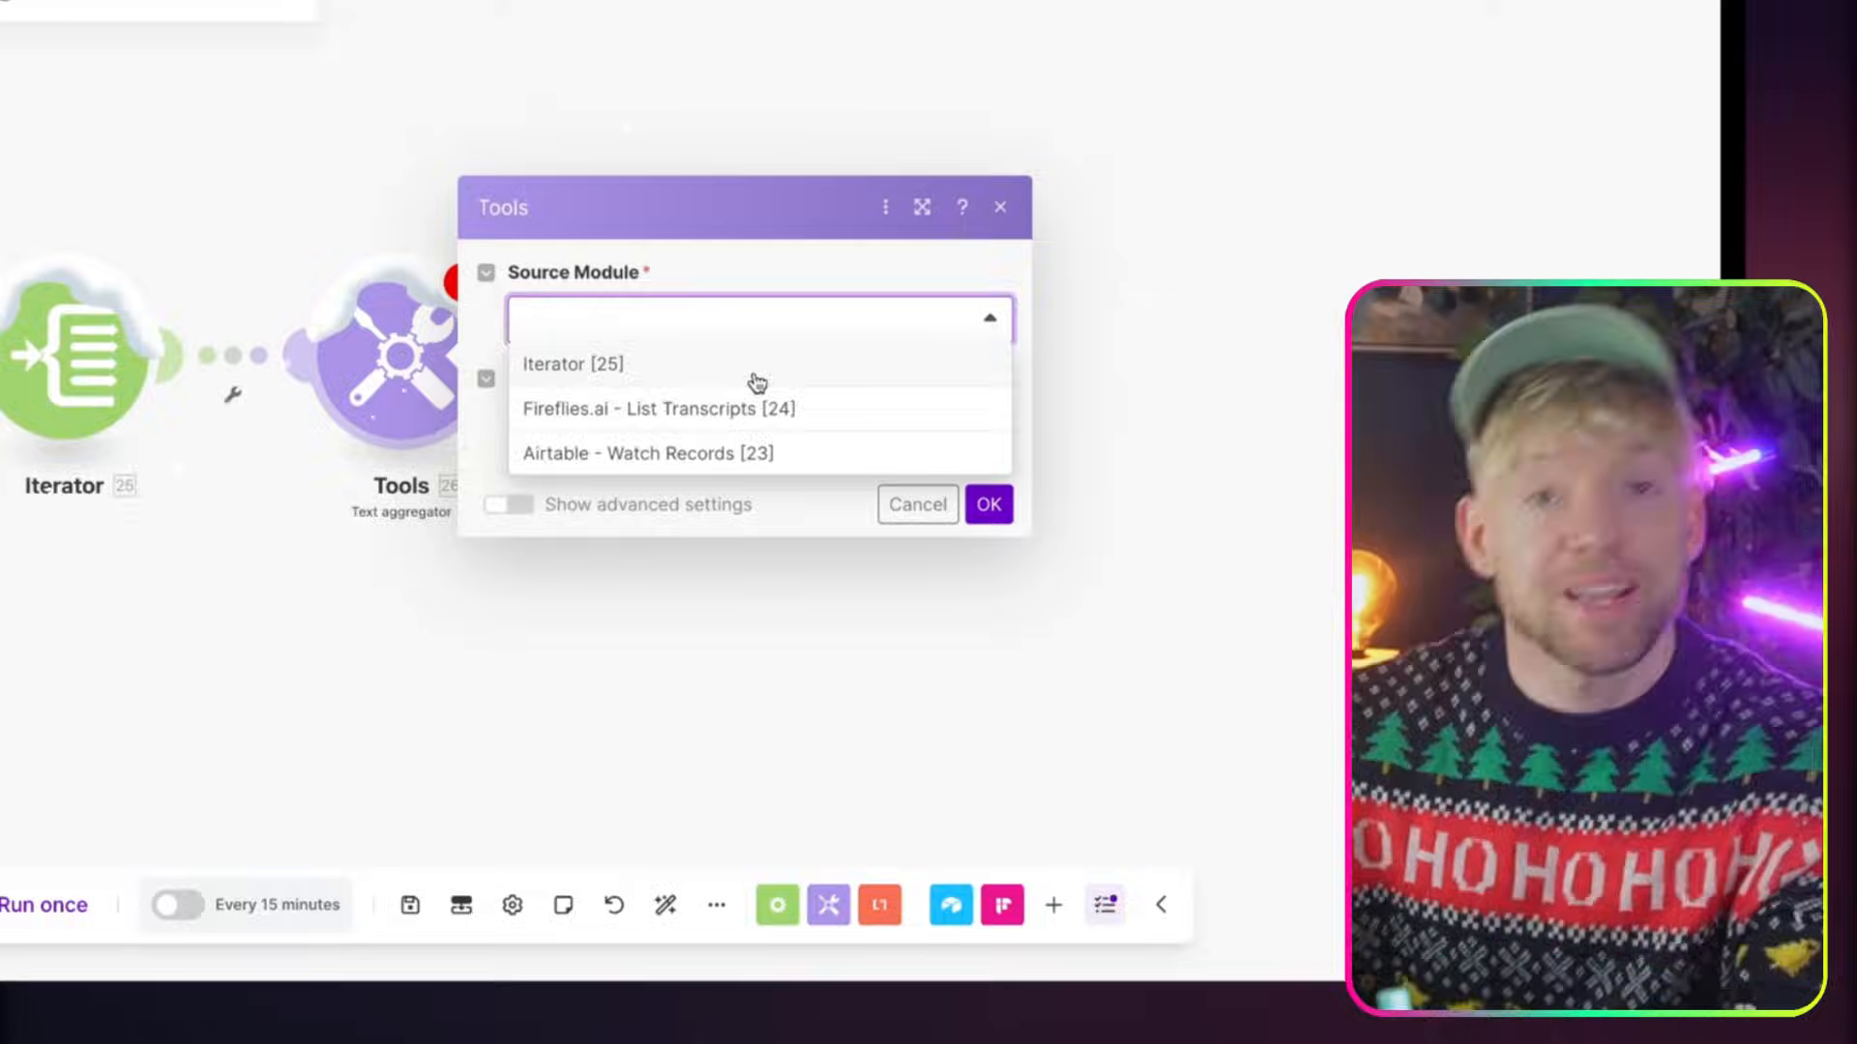
left_click(755, 376)
Paste the "Speaker: / Text:" template into the aggregator's text and map Speaker to the Iterator's Speaker Name
left_click(680, 422)
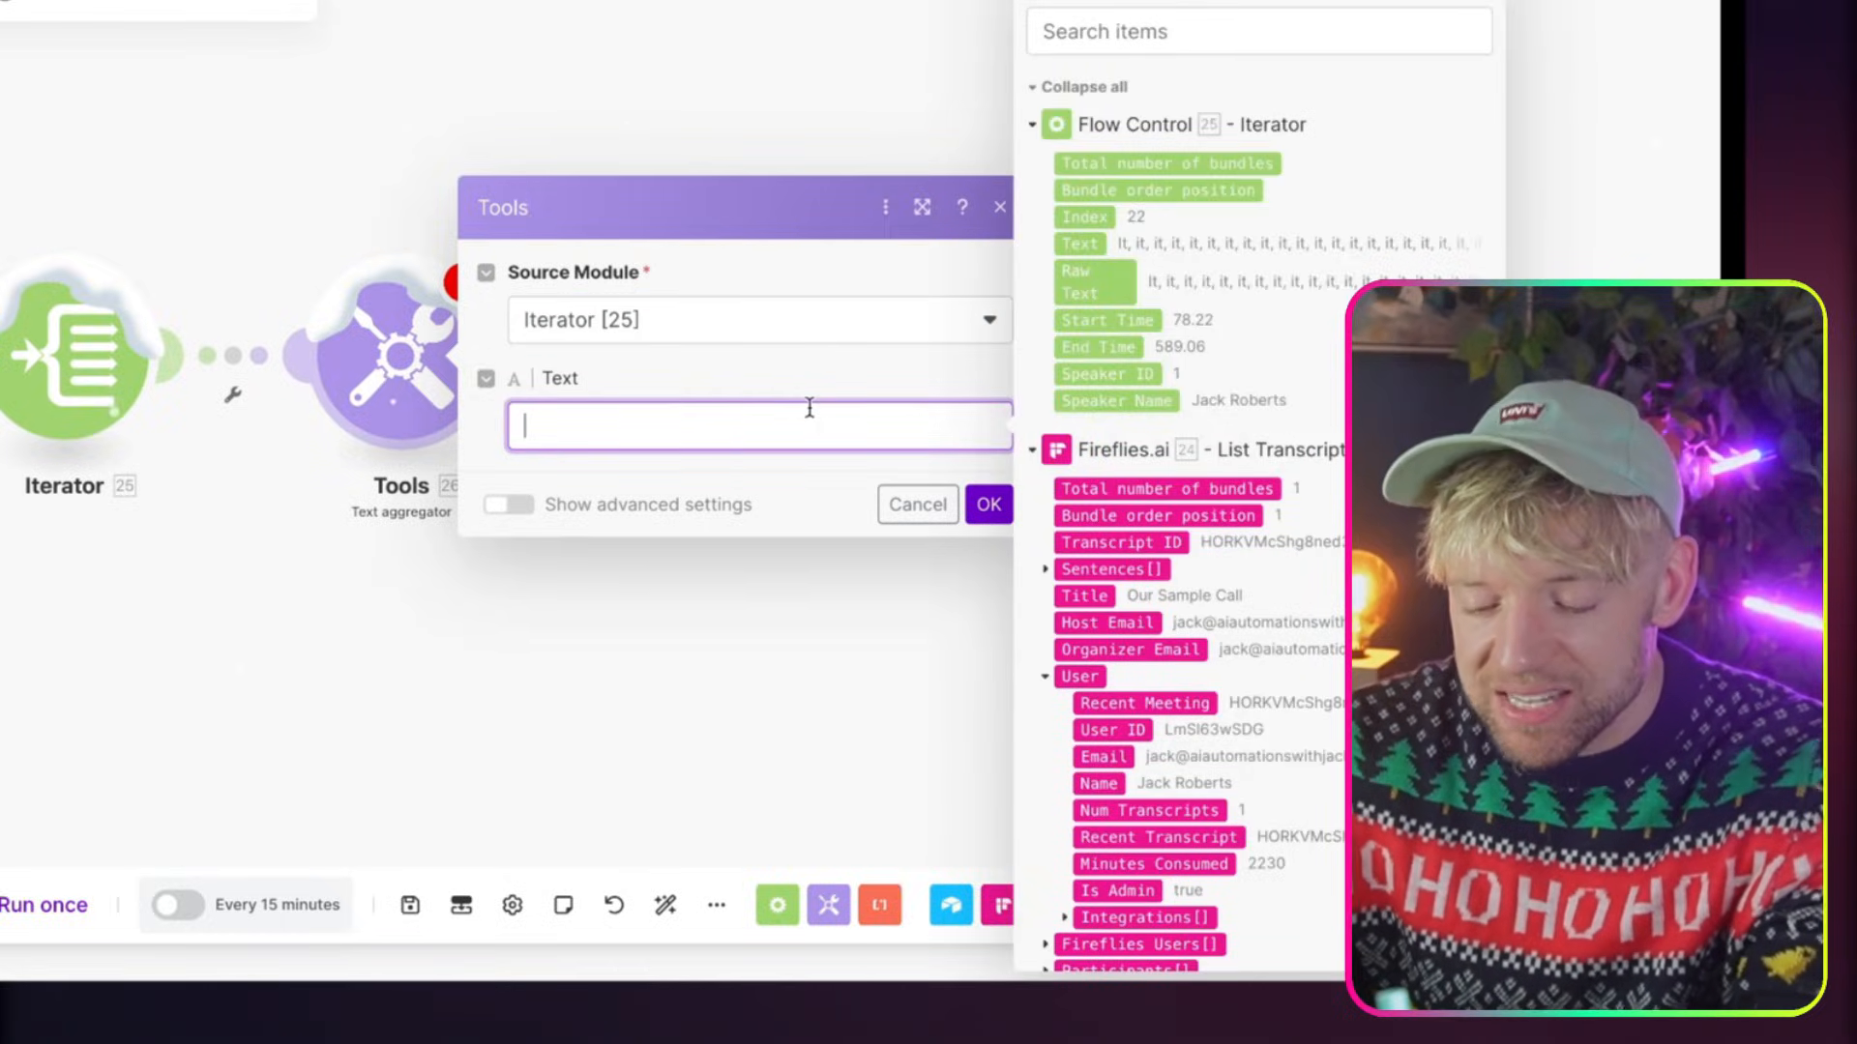
type("Speaker: 1.speaker_name Text: 2.raw_text")
left_click(773, 423)
key("BackSpace")
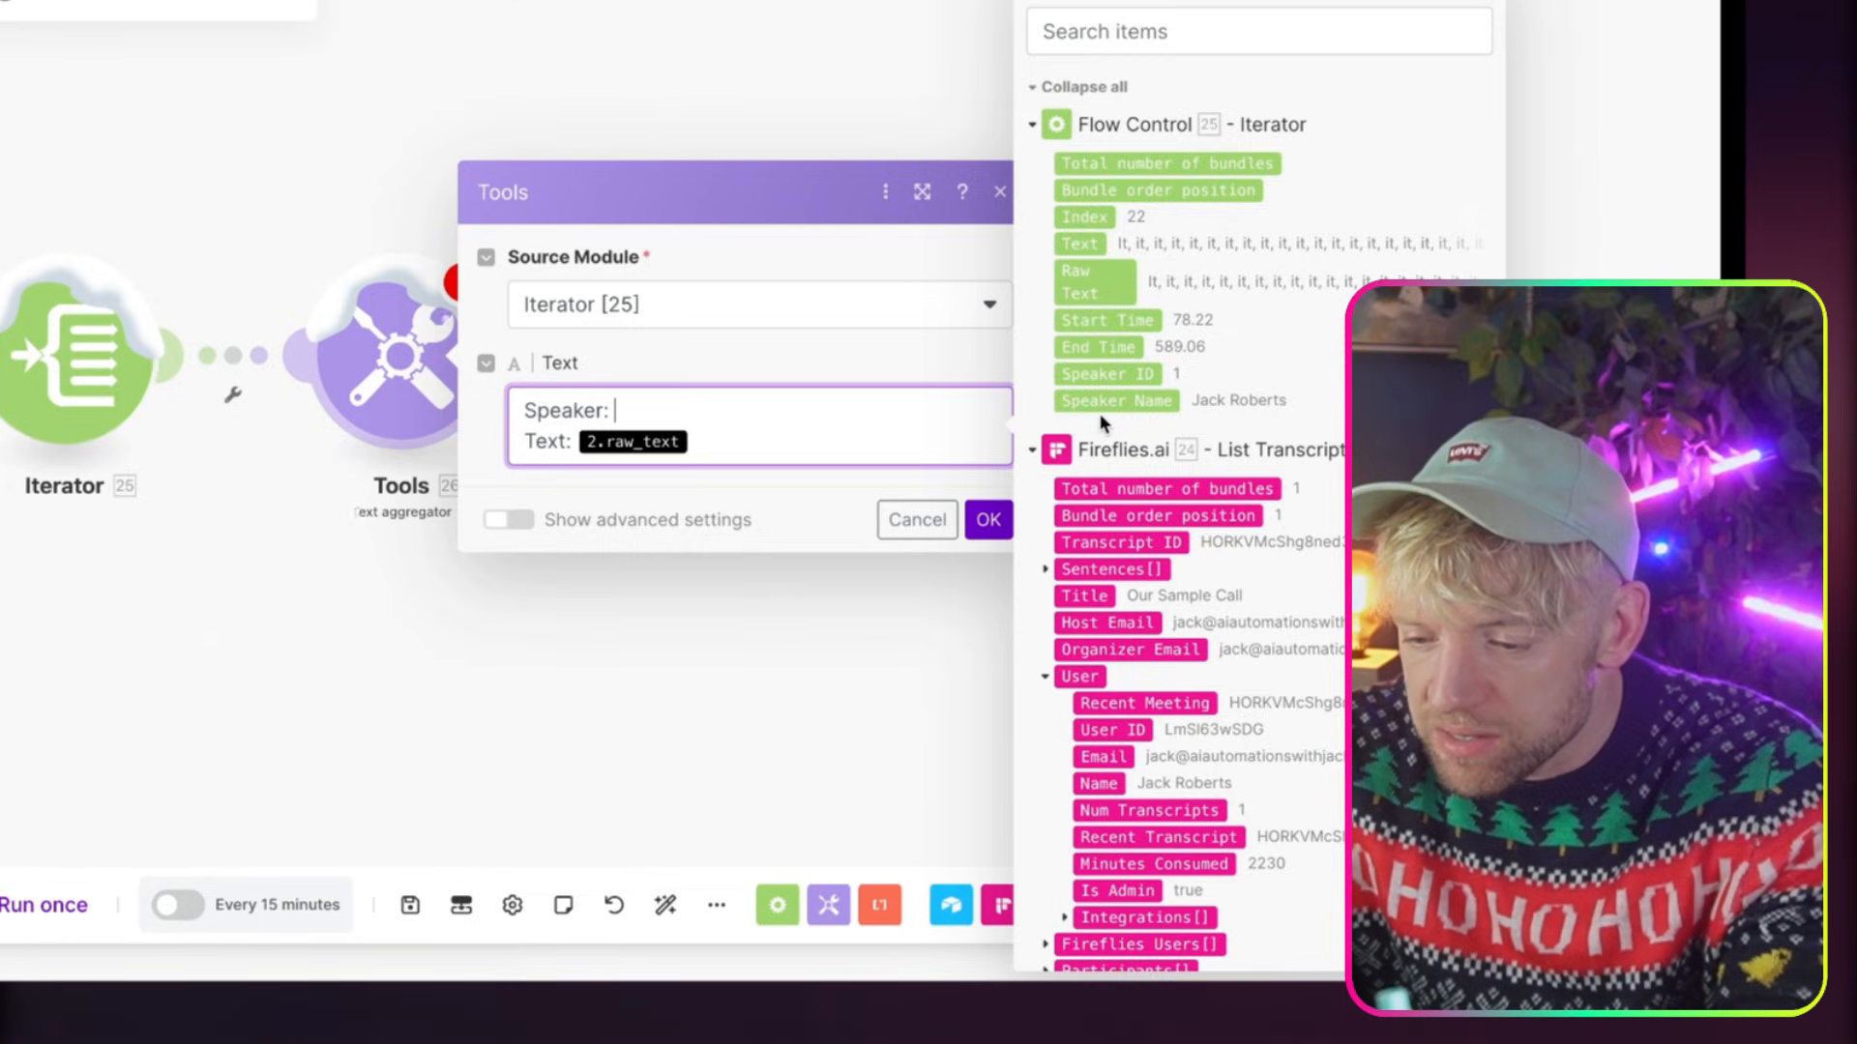
scroll(1101, 419, "down", 6)
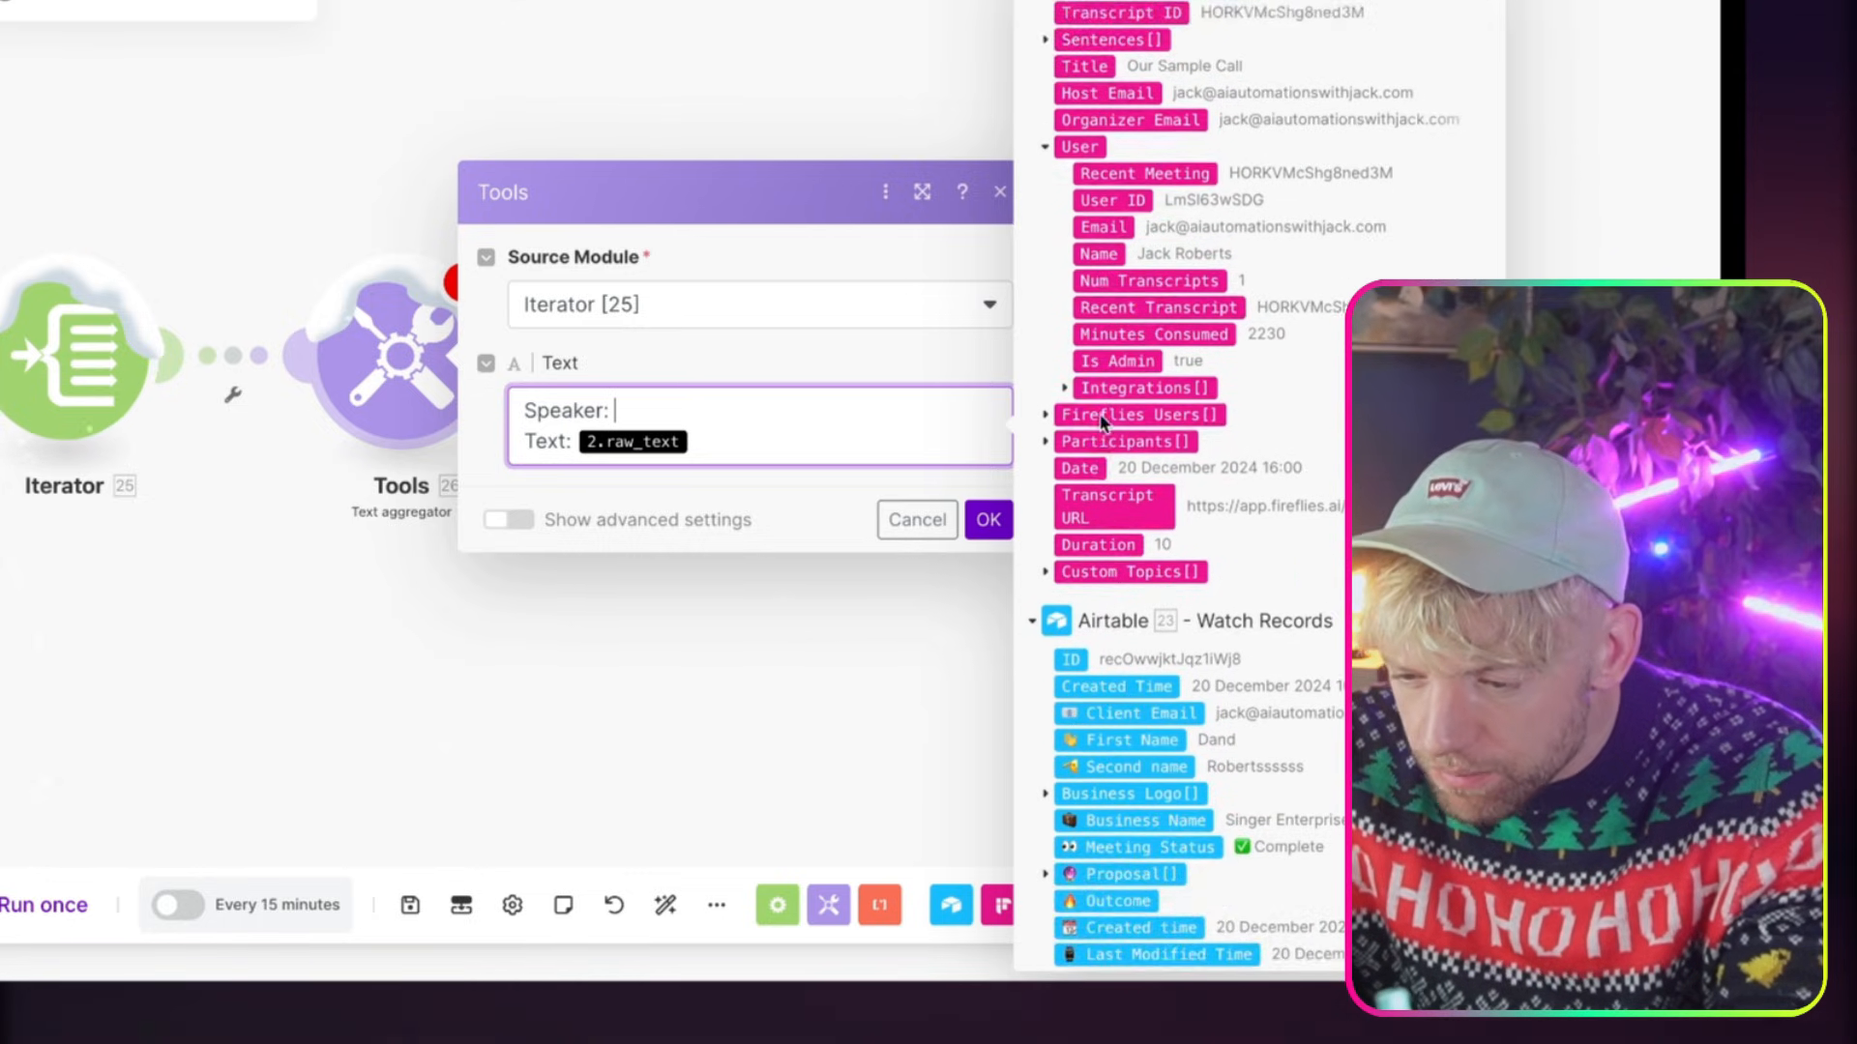
scroll(1102, 419, "up", 3)
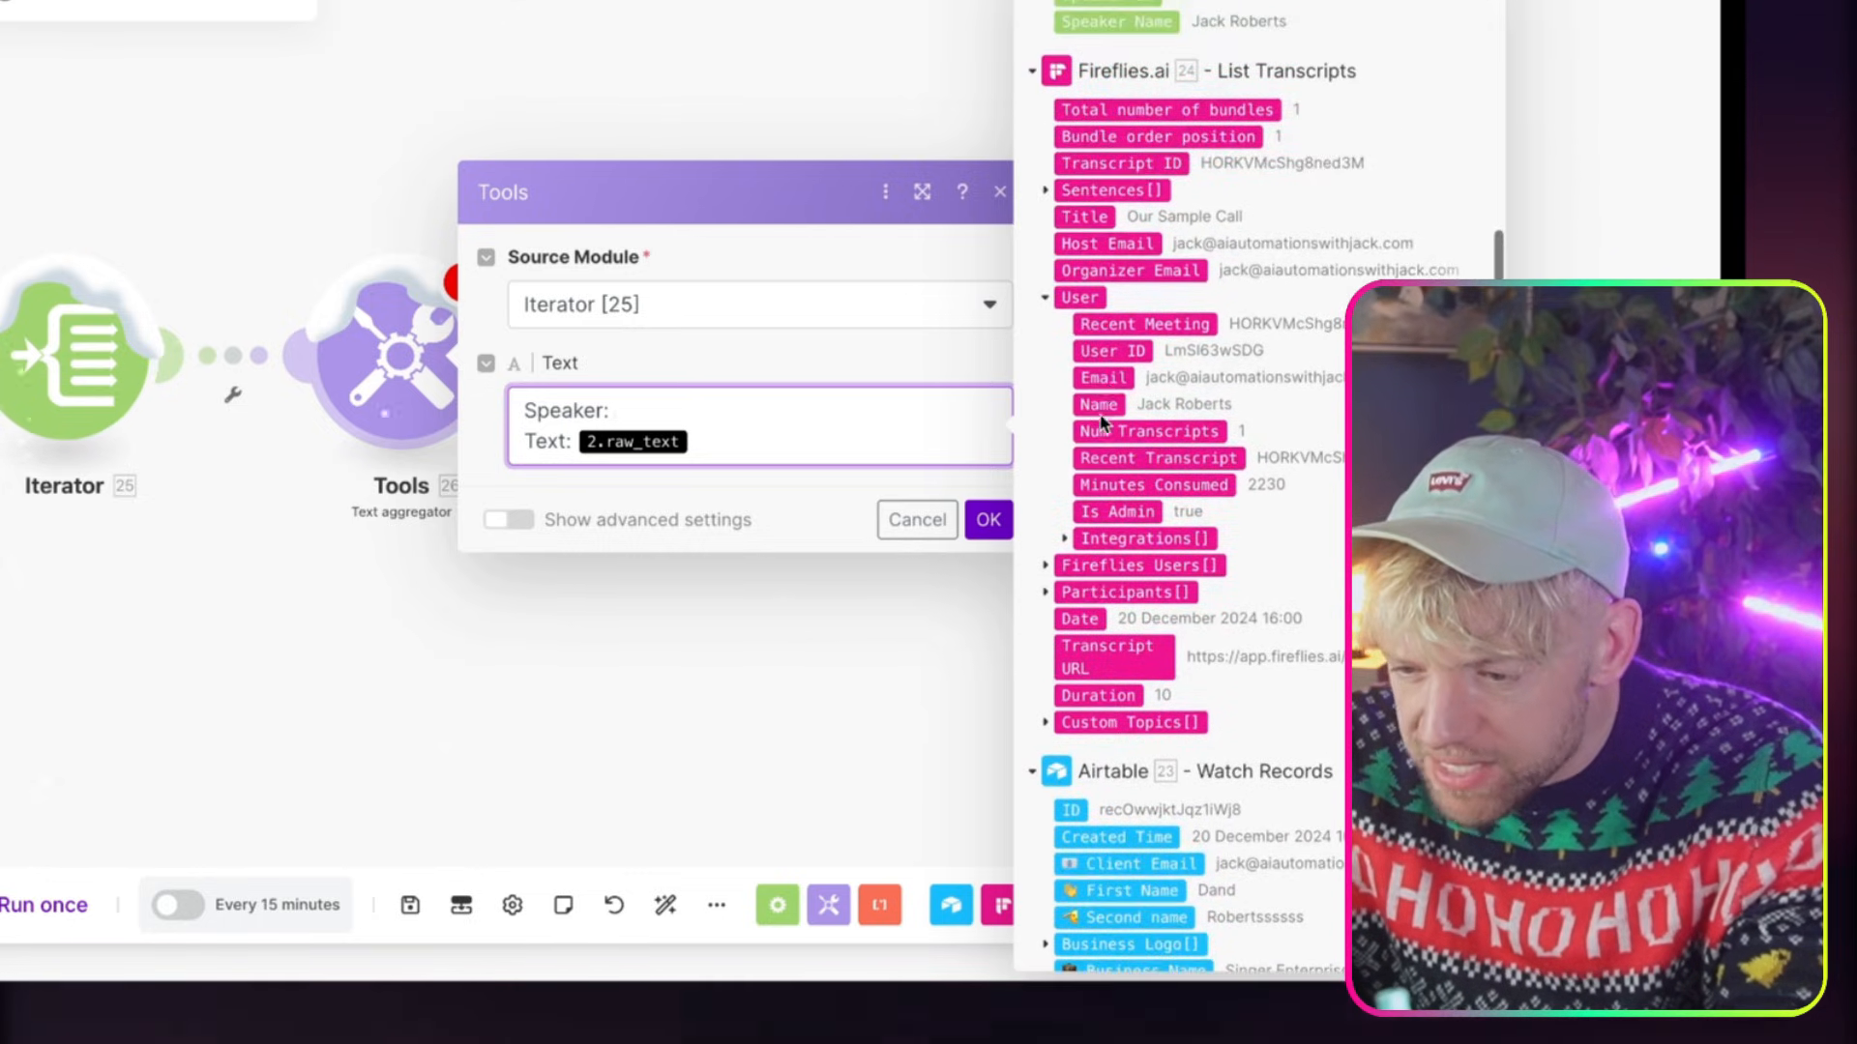
left_click(1047, 193)
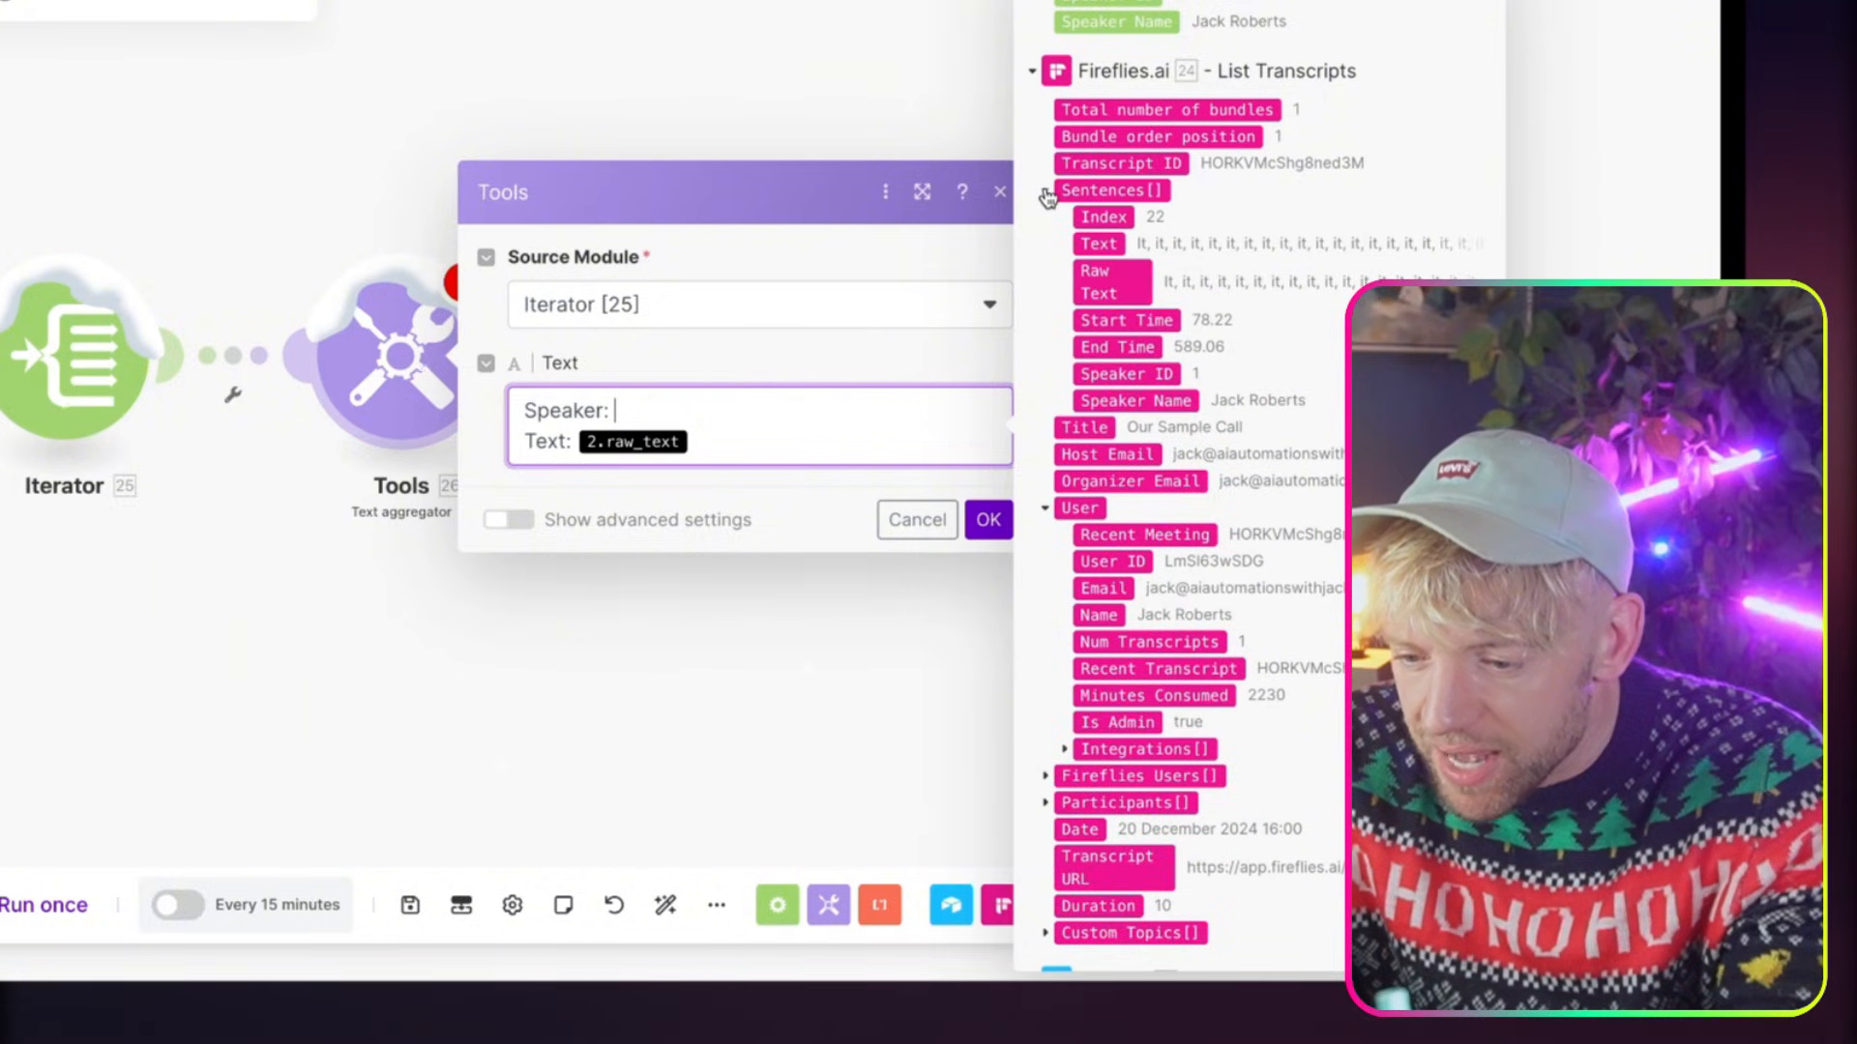
scroll(1122, 411, "up", 5)
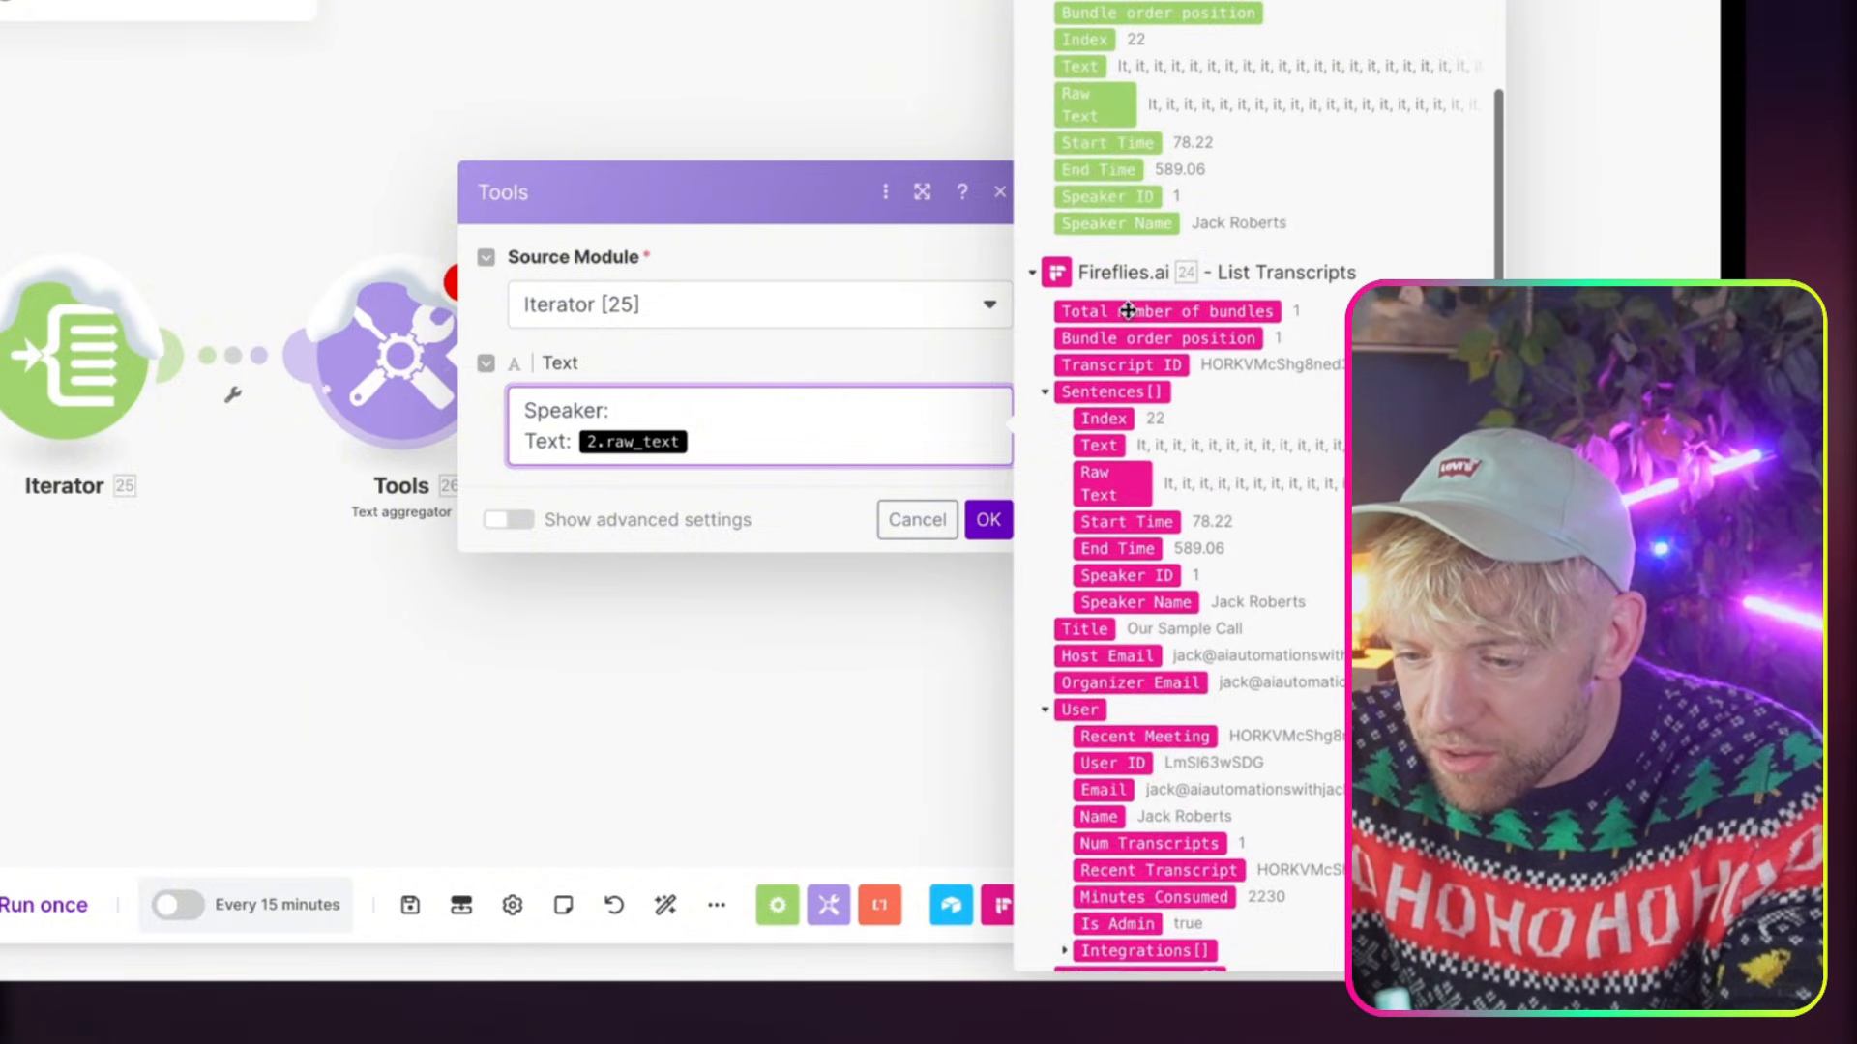
left_click(1117, 400)
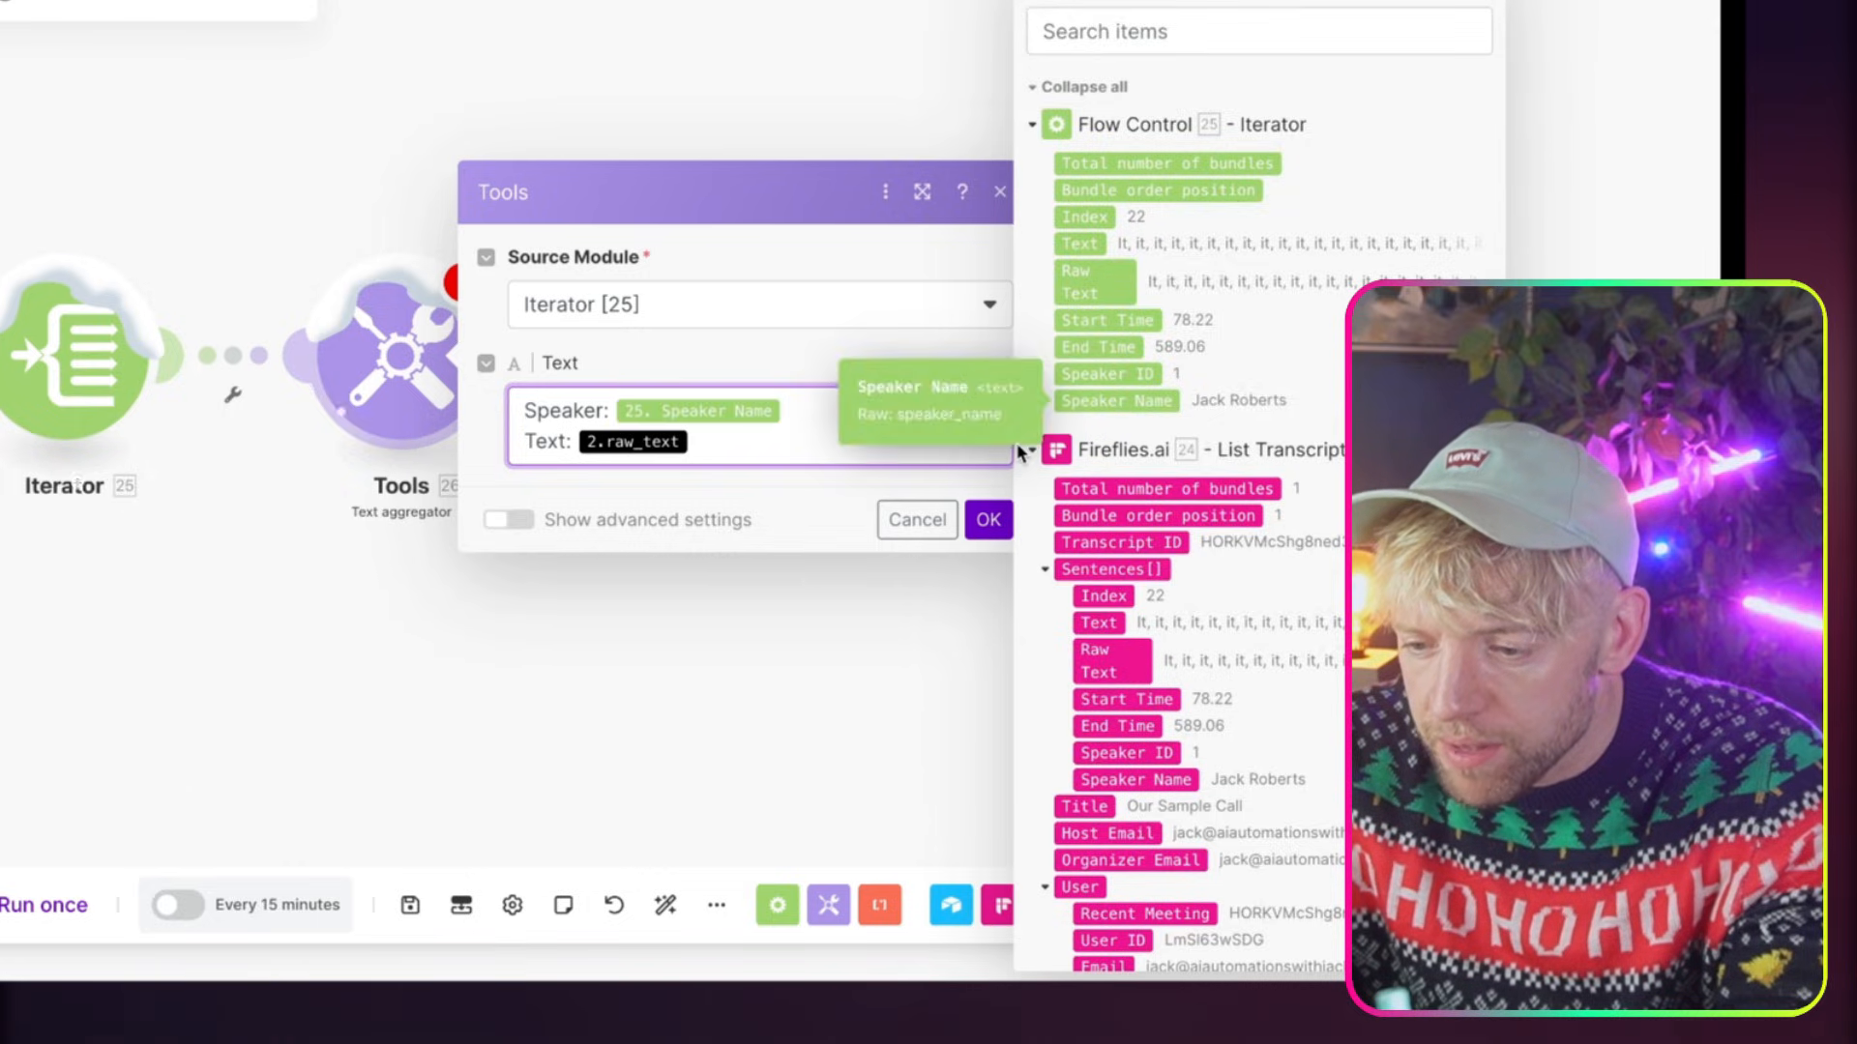
Replace the 2.raw_text placeholder after "Text:" with the Iterator's Text value and save the Text aggregator
key("BackSpace")
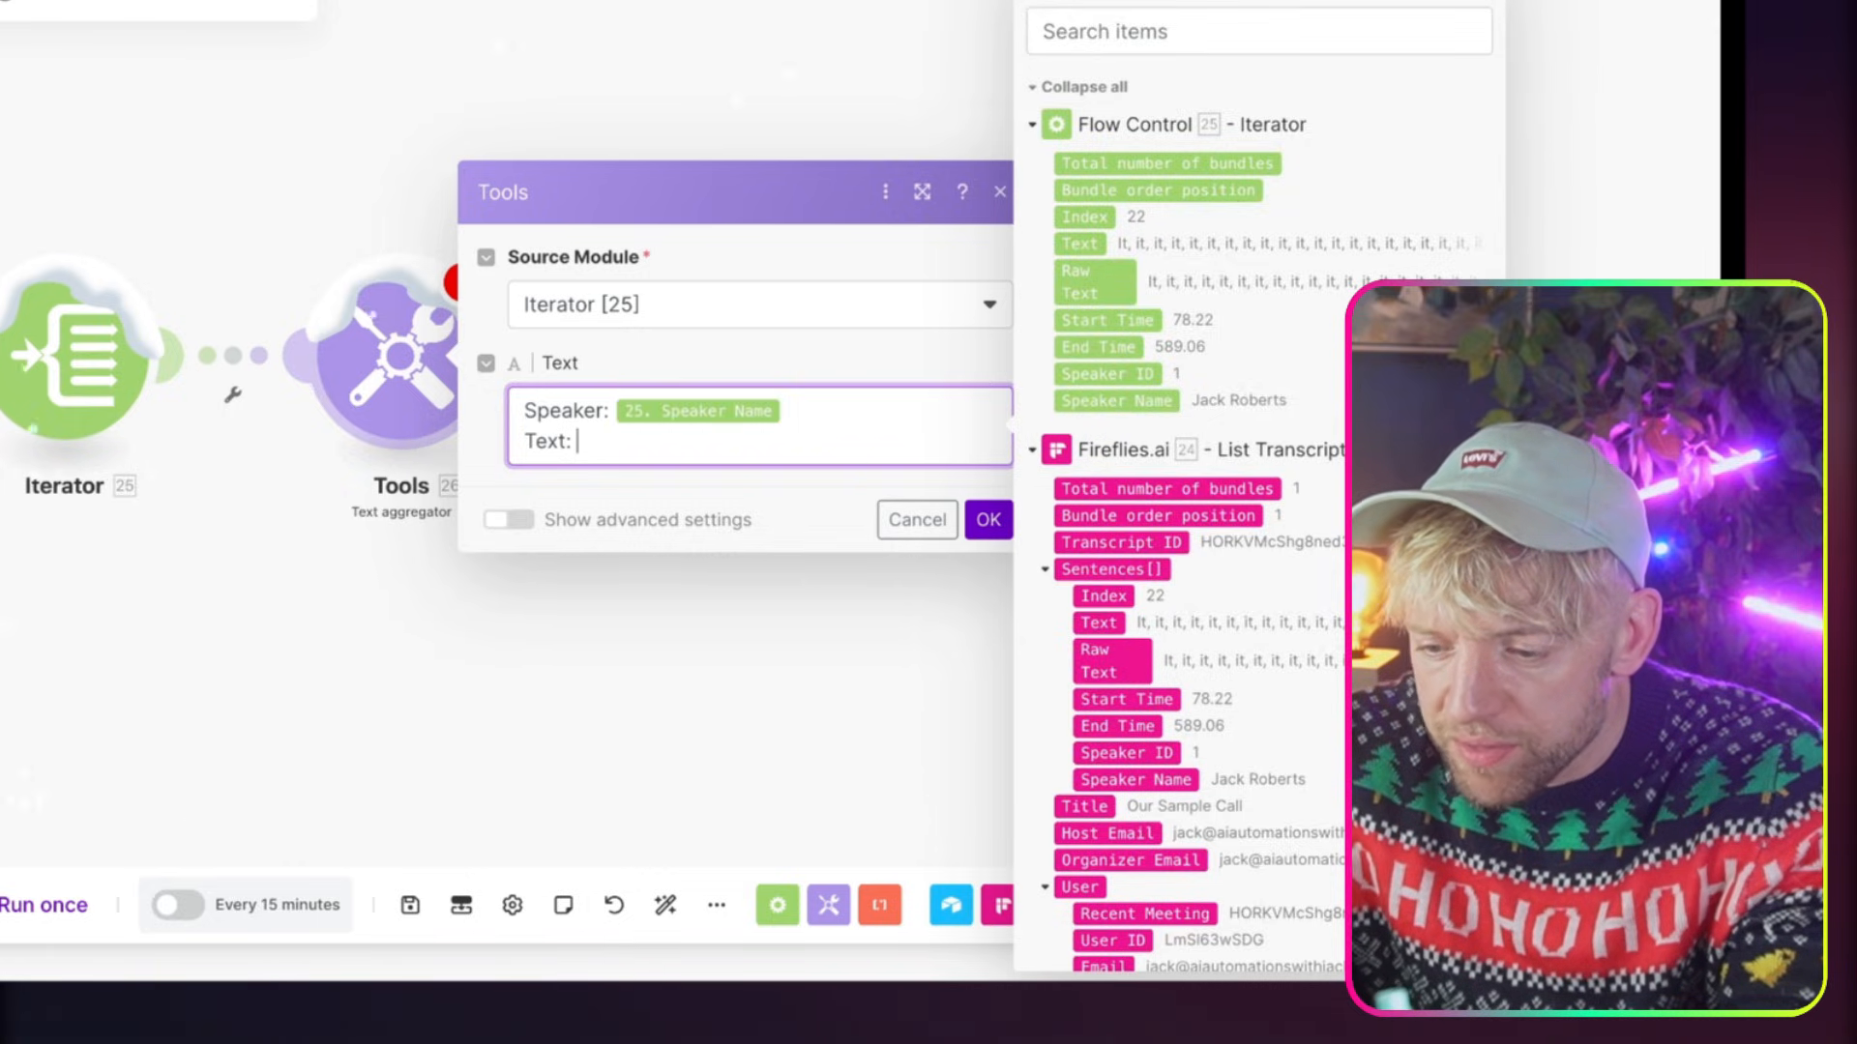
left_click_drag(1094, 242, 600, 441)
left_click(987, 522)
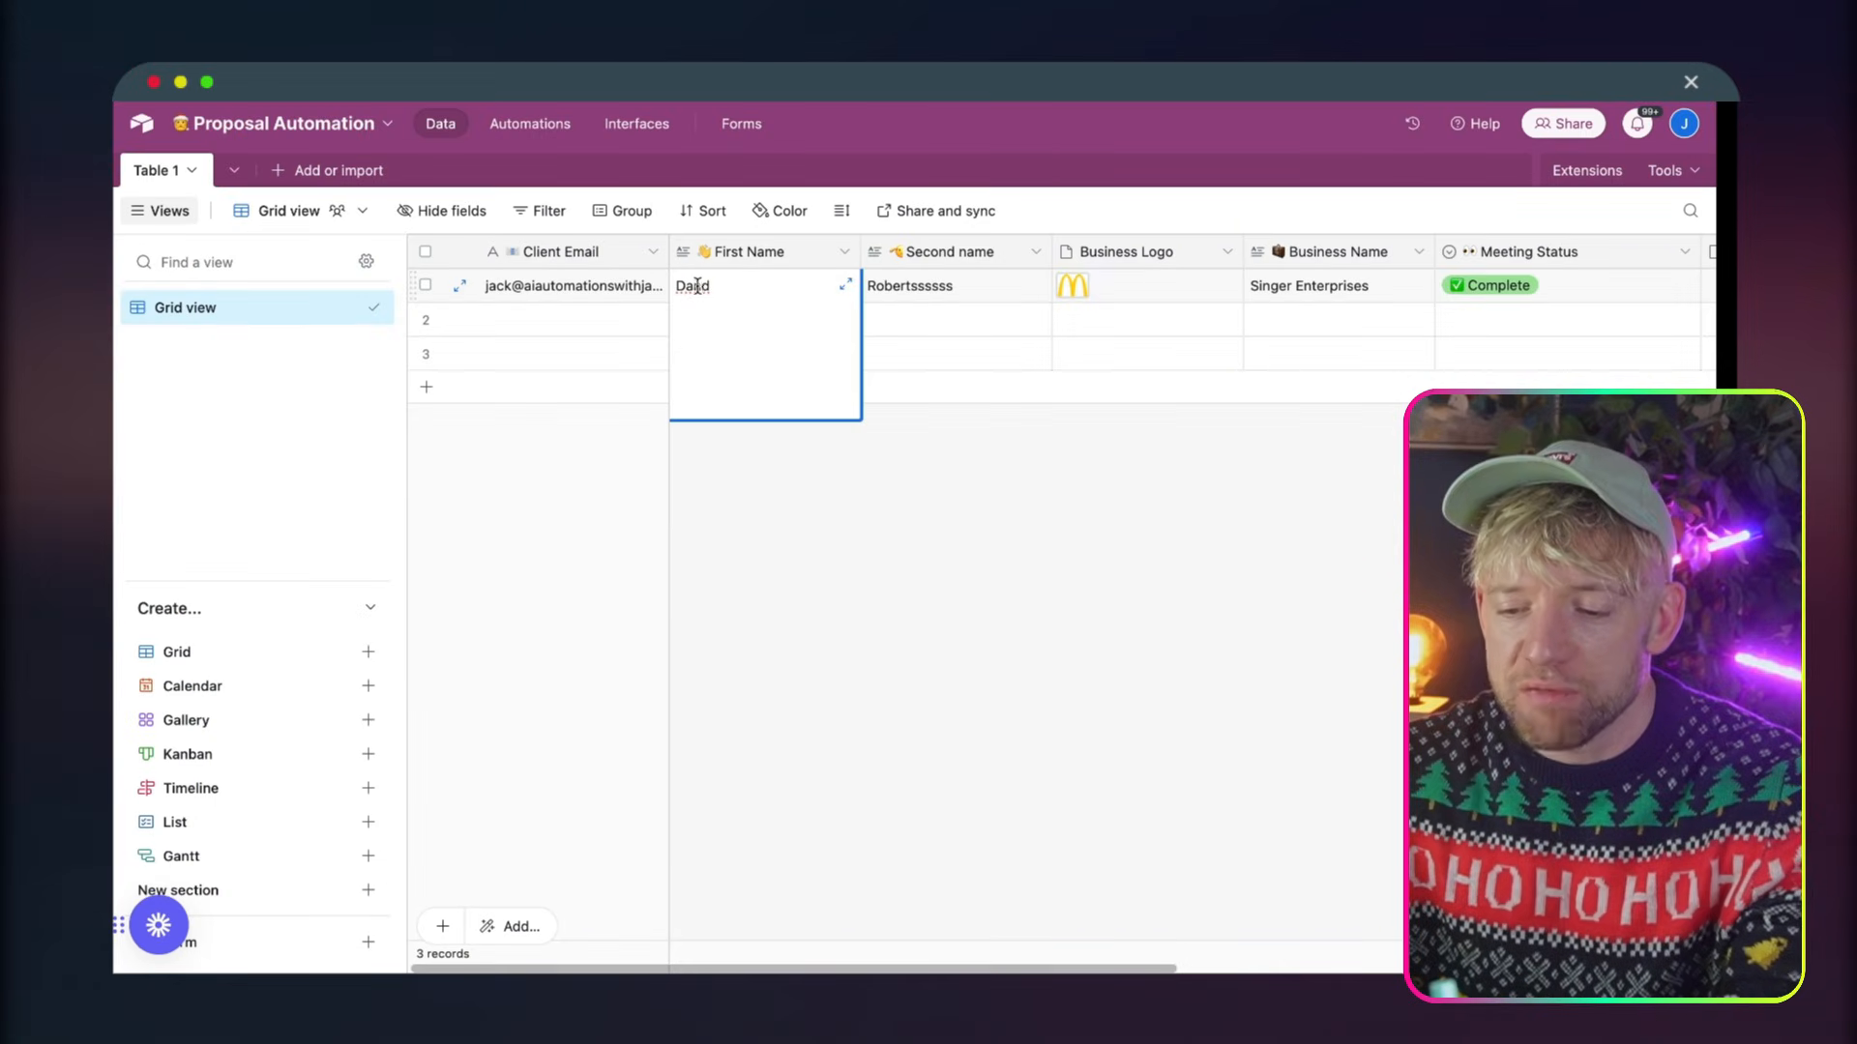
Change the first record's First Name in Airtable, and run the scenario once in Make
double_click(701, 285)
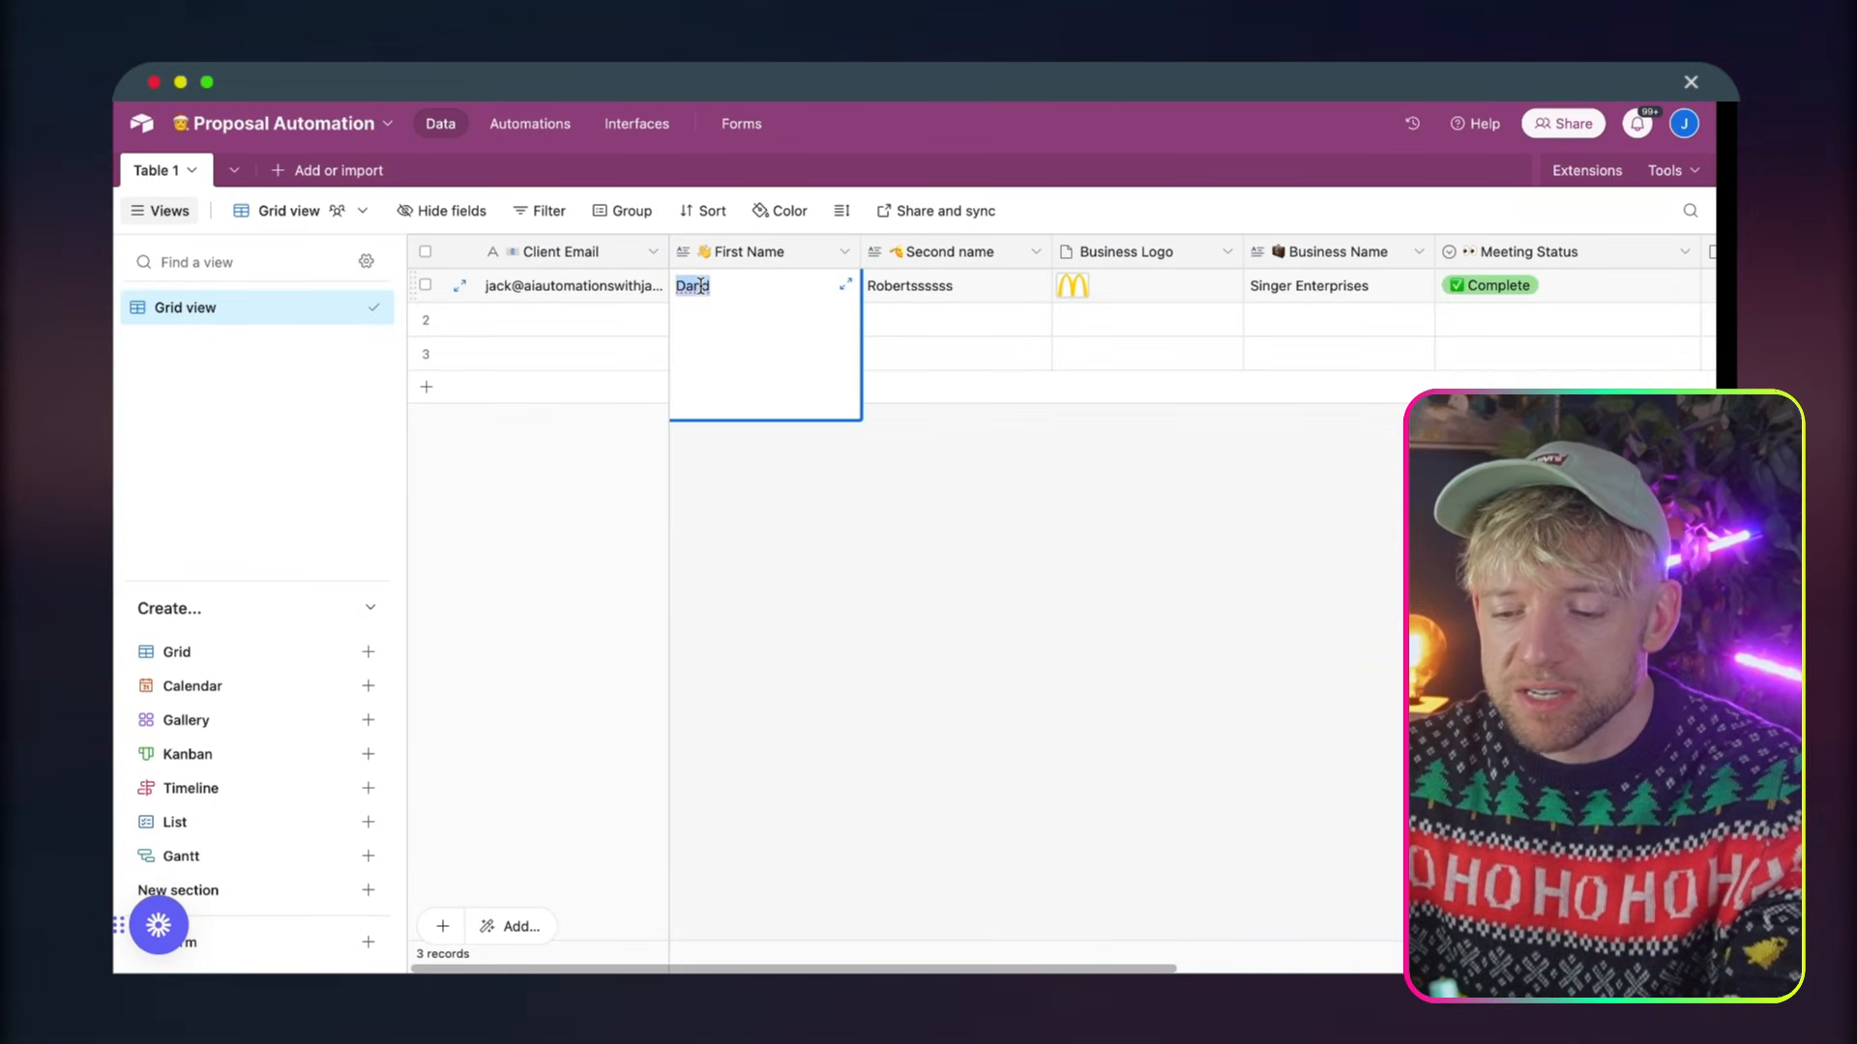
type("Cr")
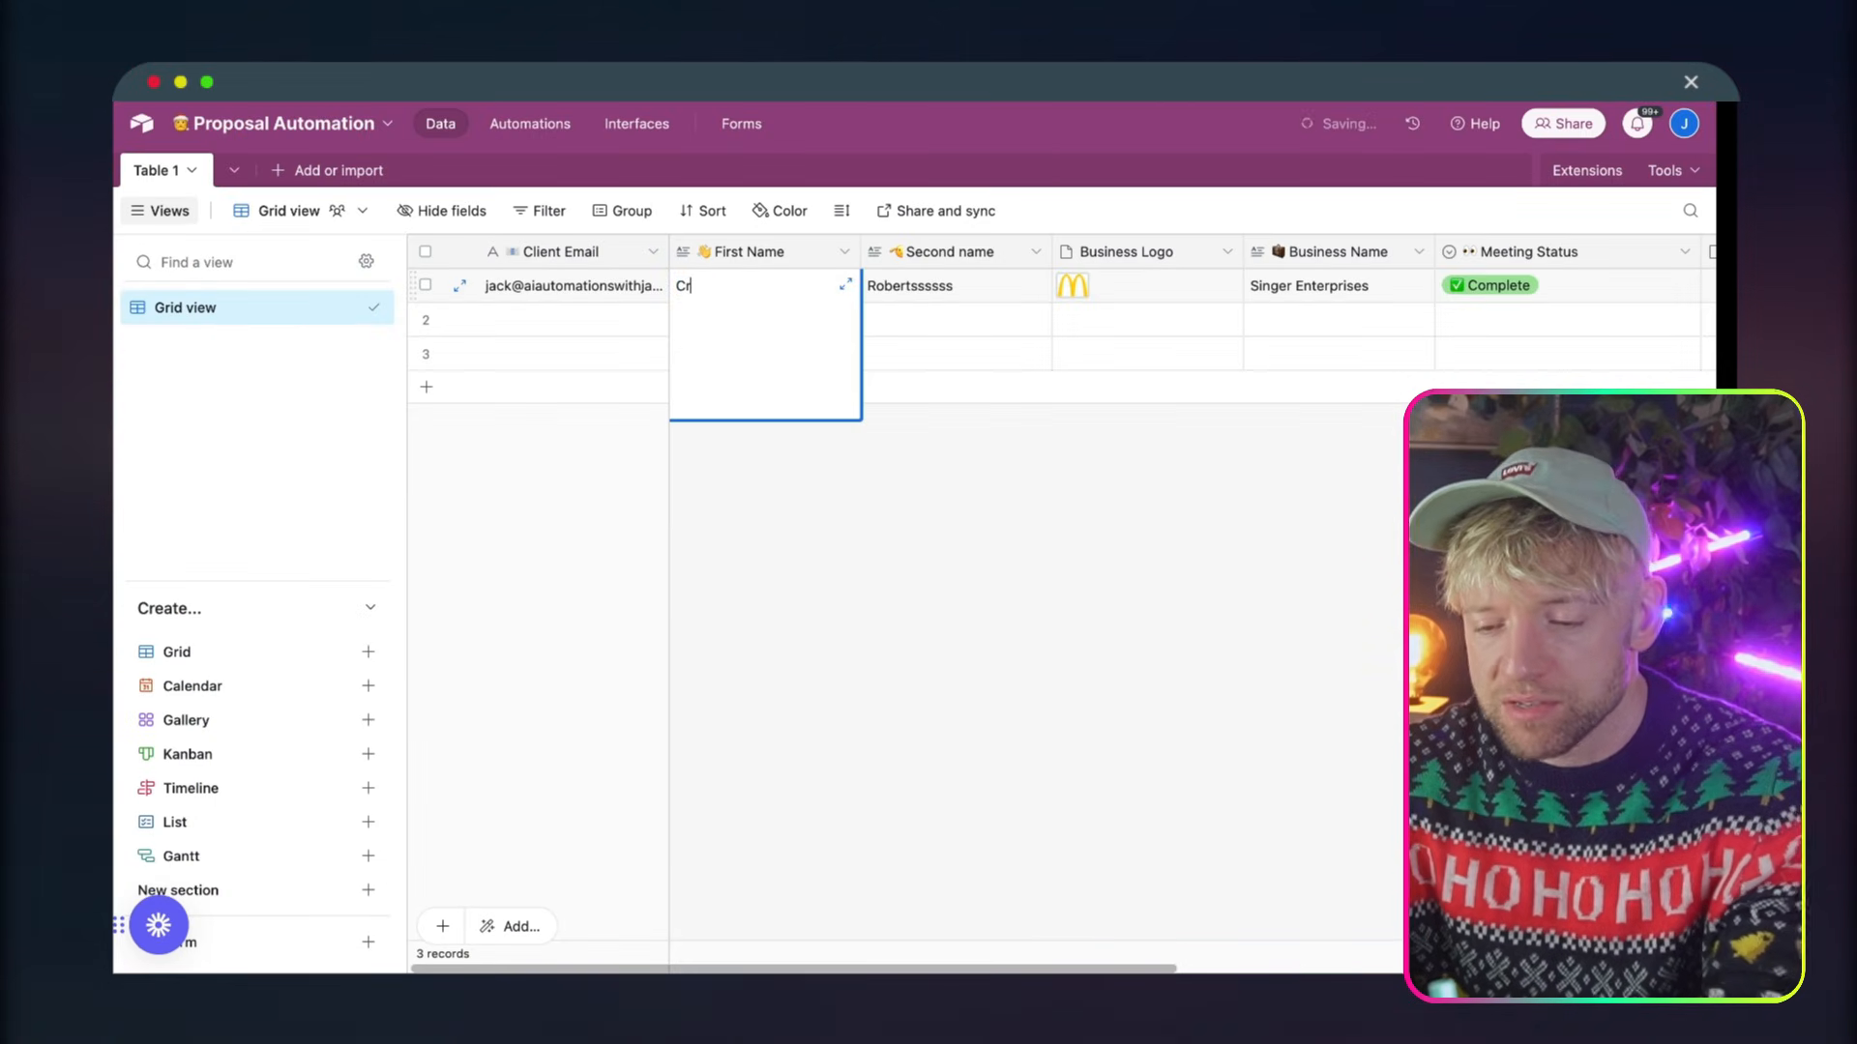
type("hris")
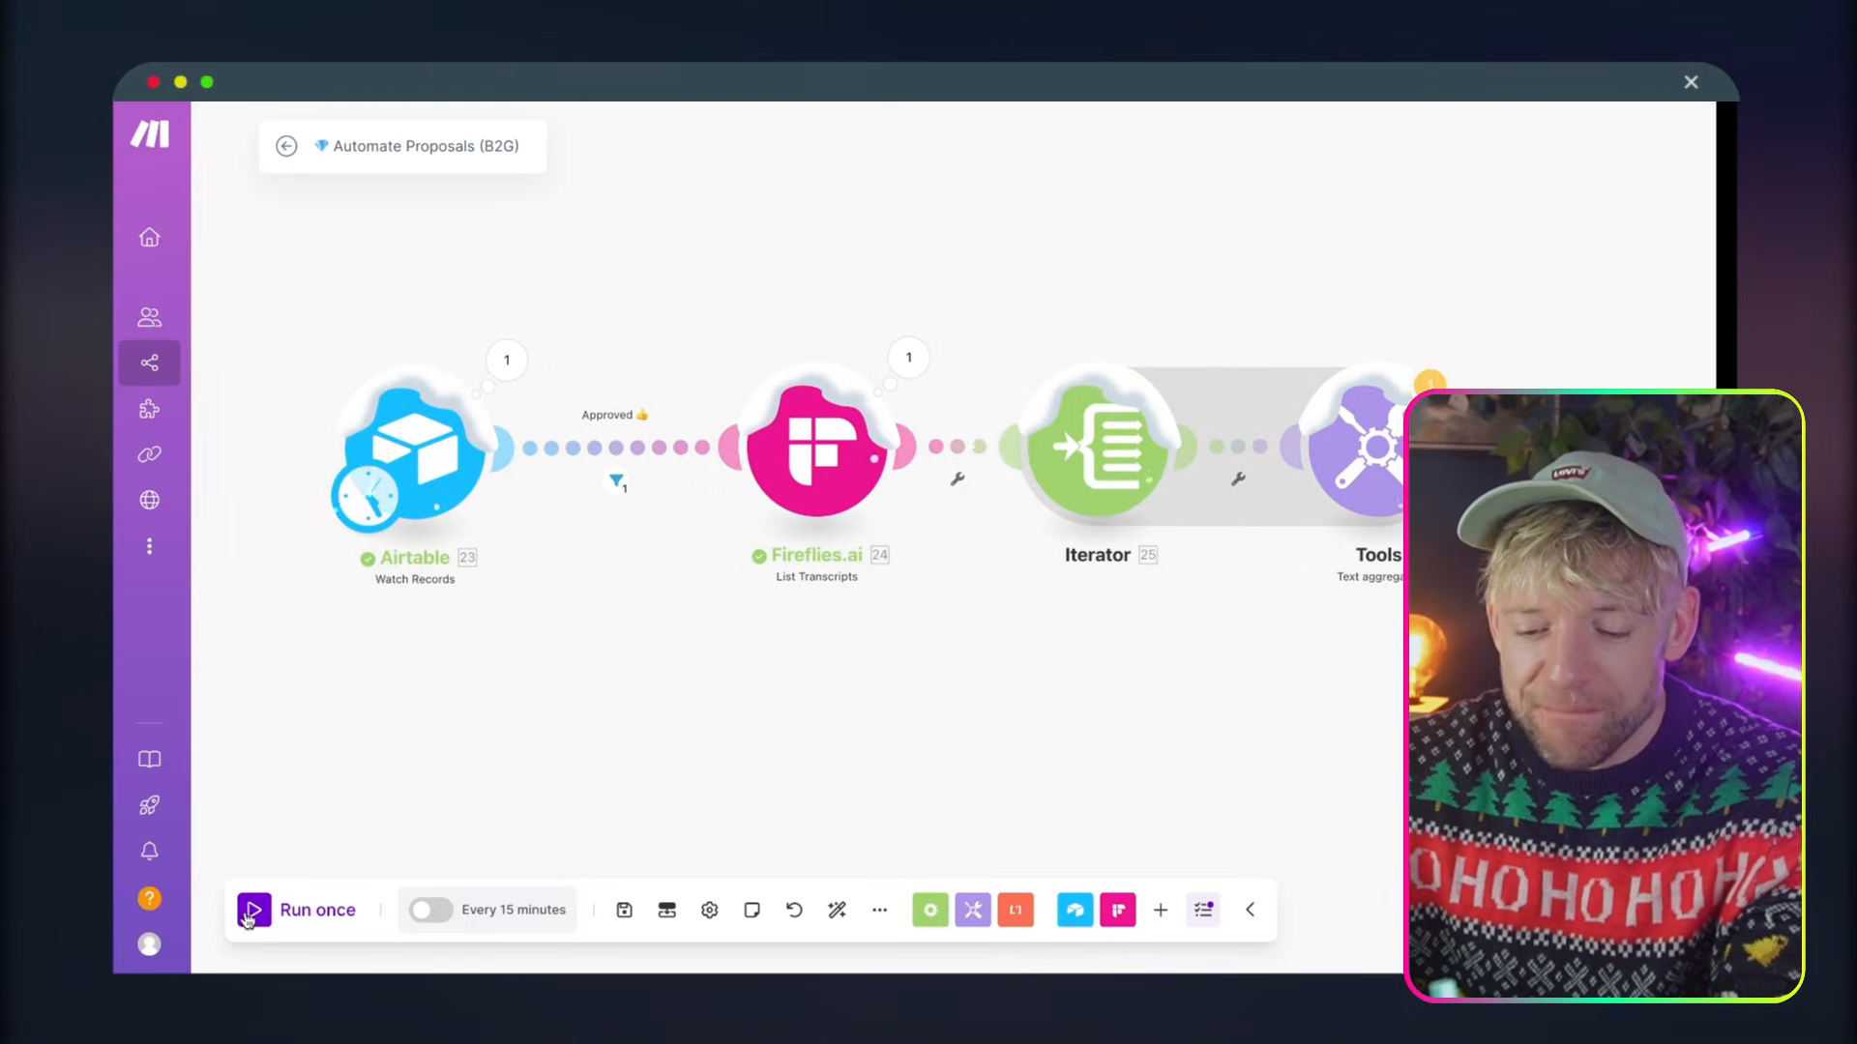
left_click(251, 912)
left_click(1026, 624)
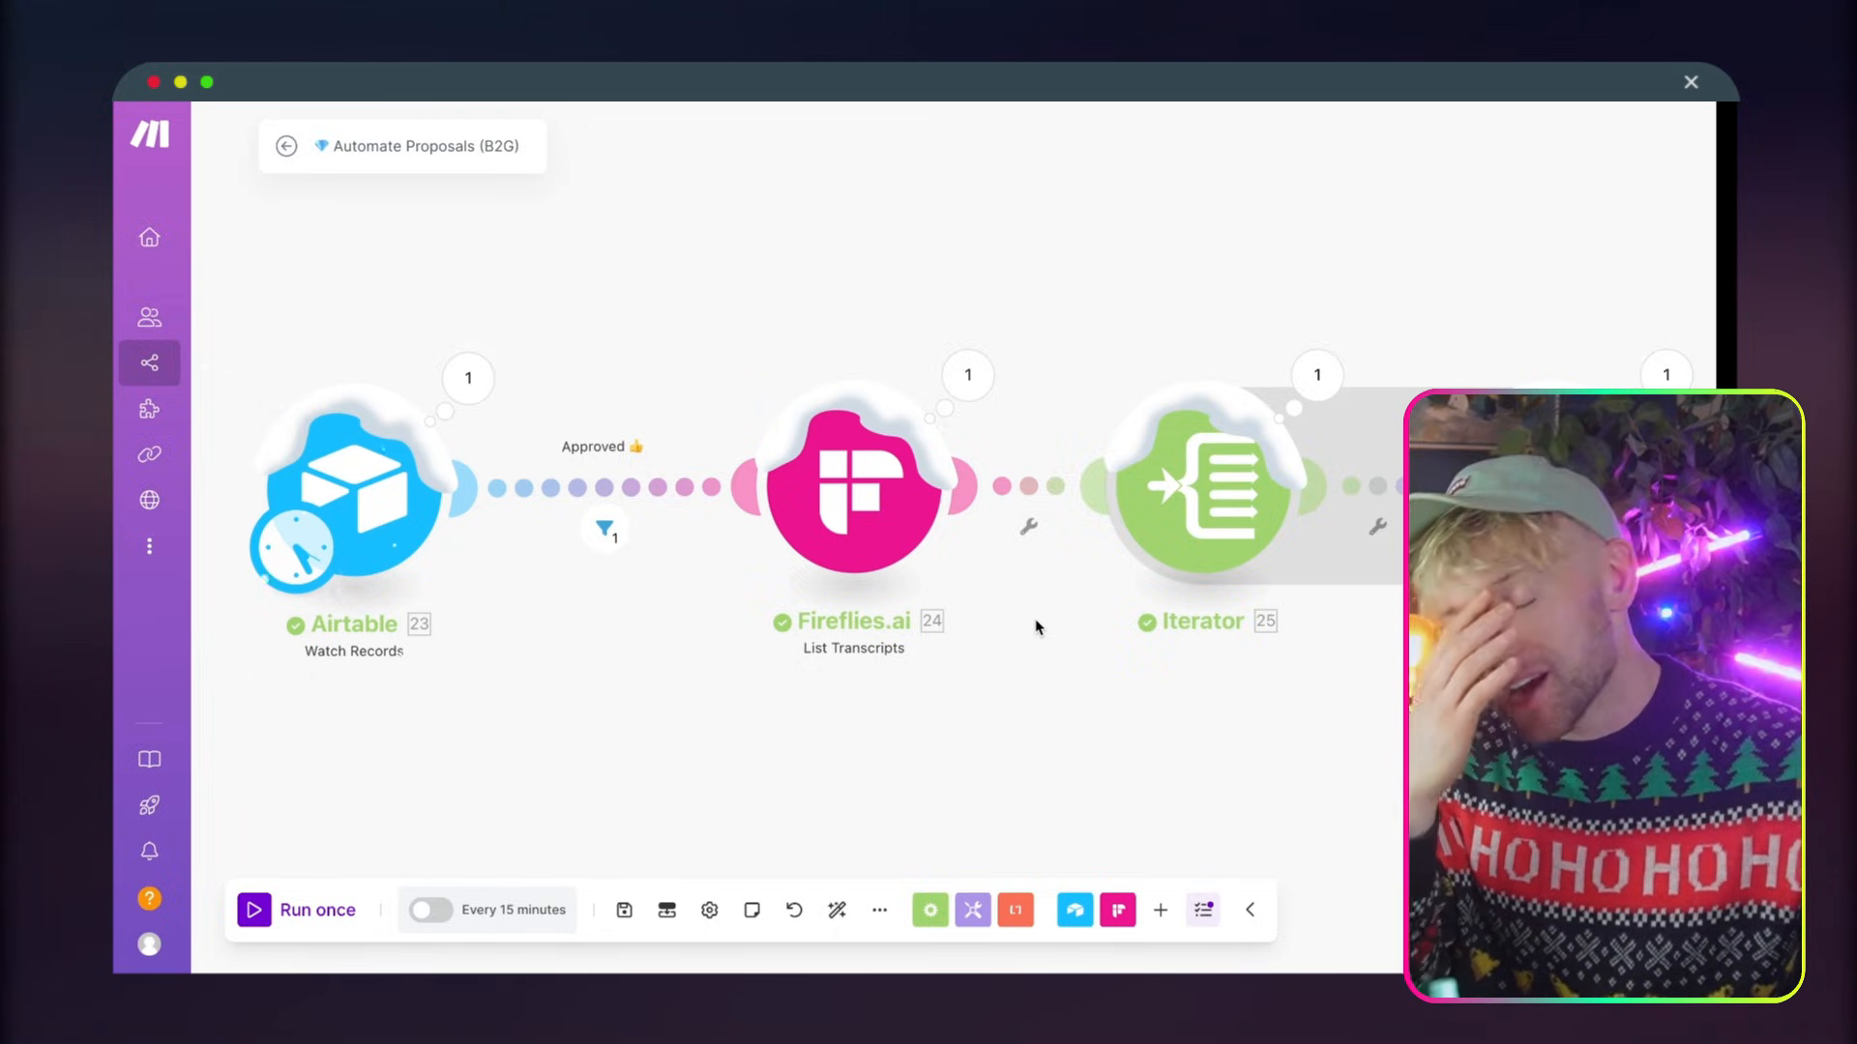
Open the Text aggregator's run output, expand the text of output bundle 1, and review the combined transcript
left_click_drag(1284, 716, 677, 736)
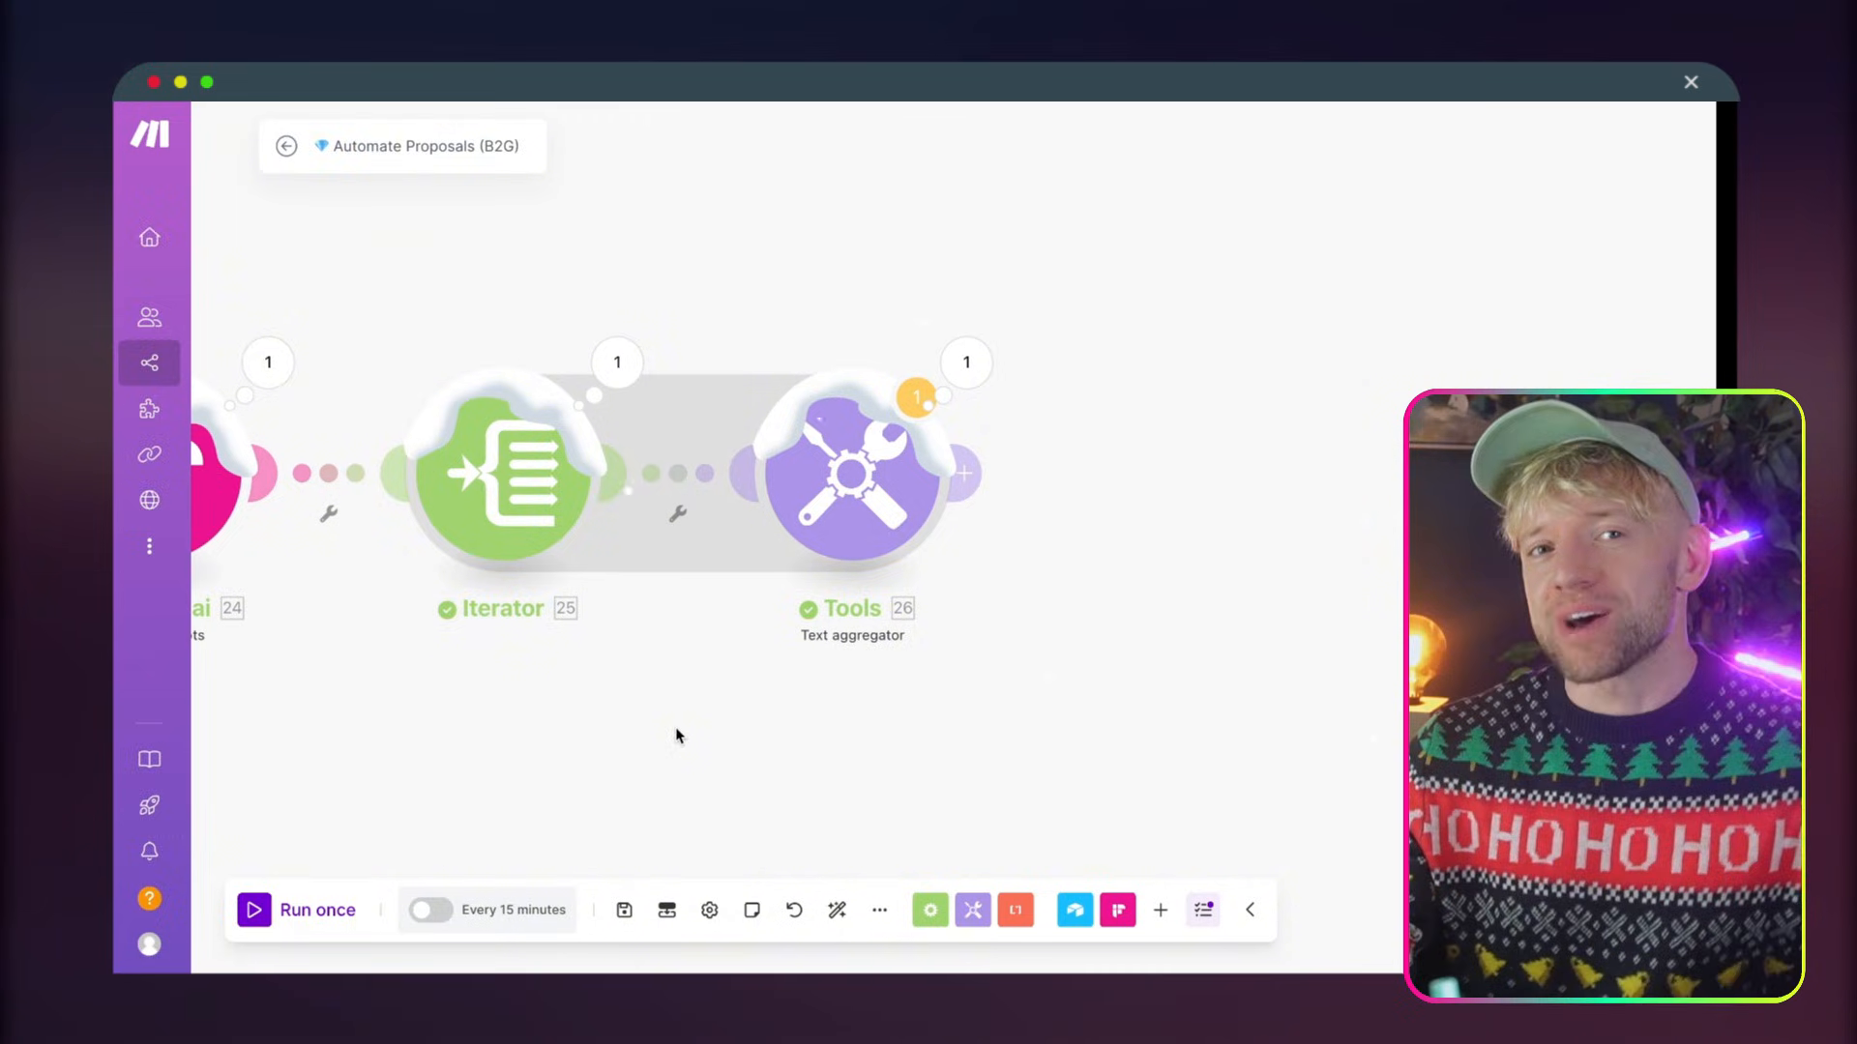
left_click(966, 363)
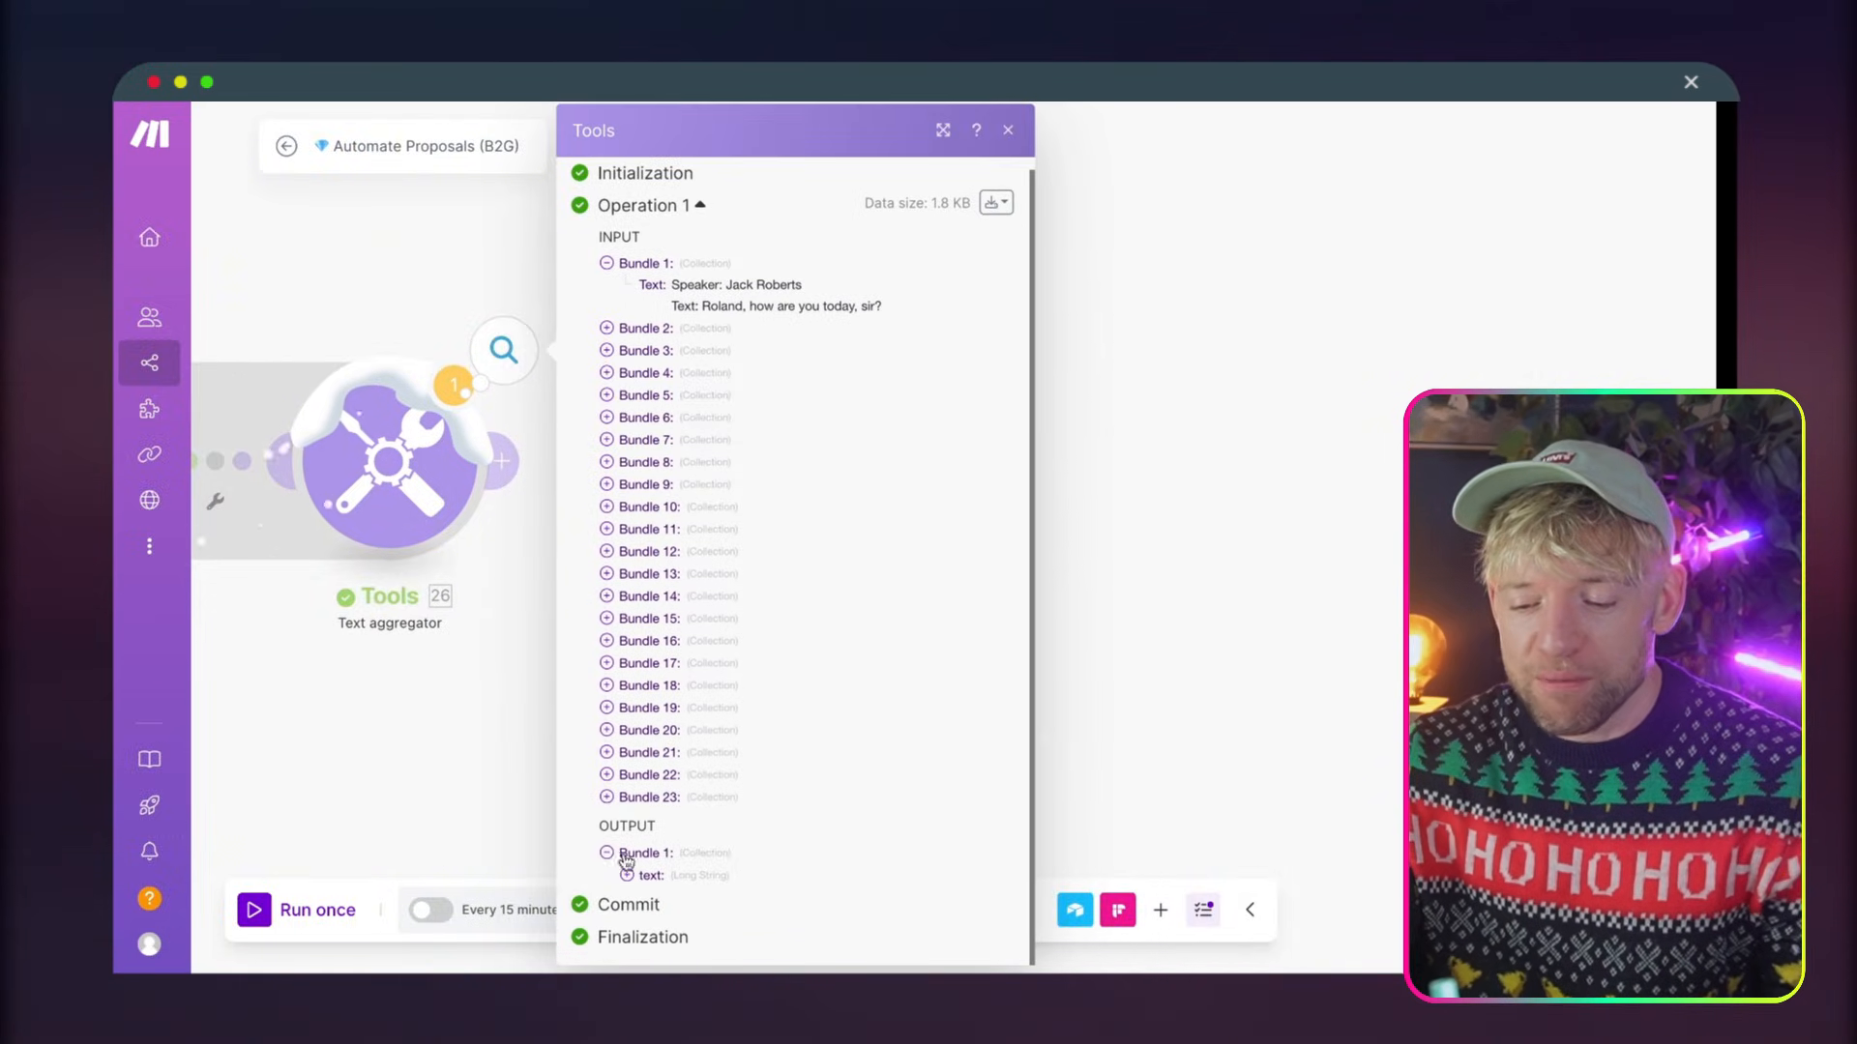
left_click(627, 875)
scroll(751, 876, "down", 10)
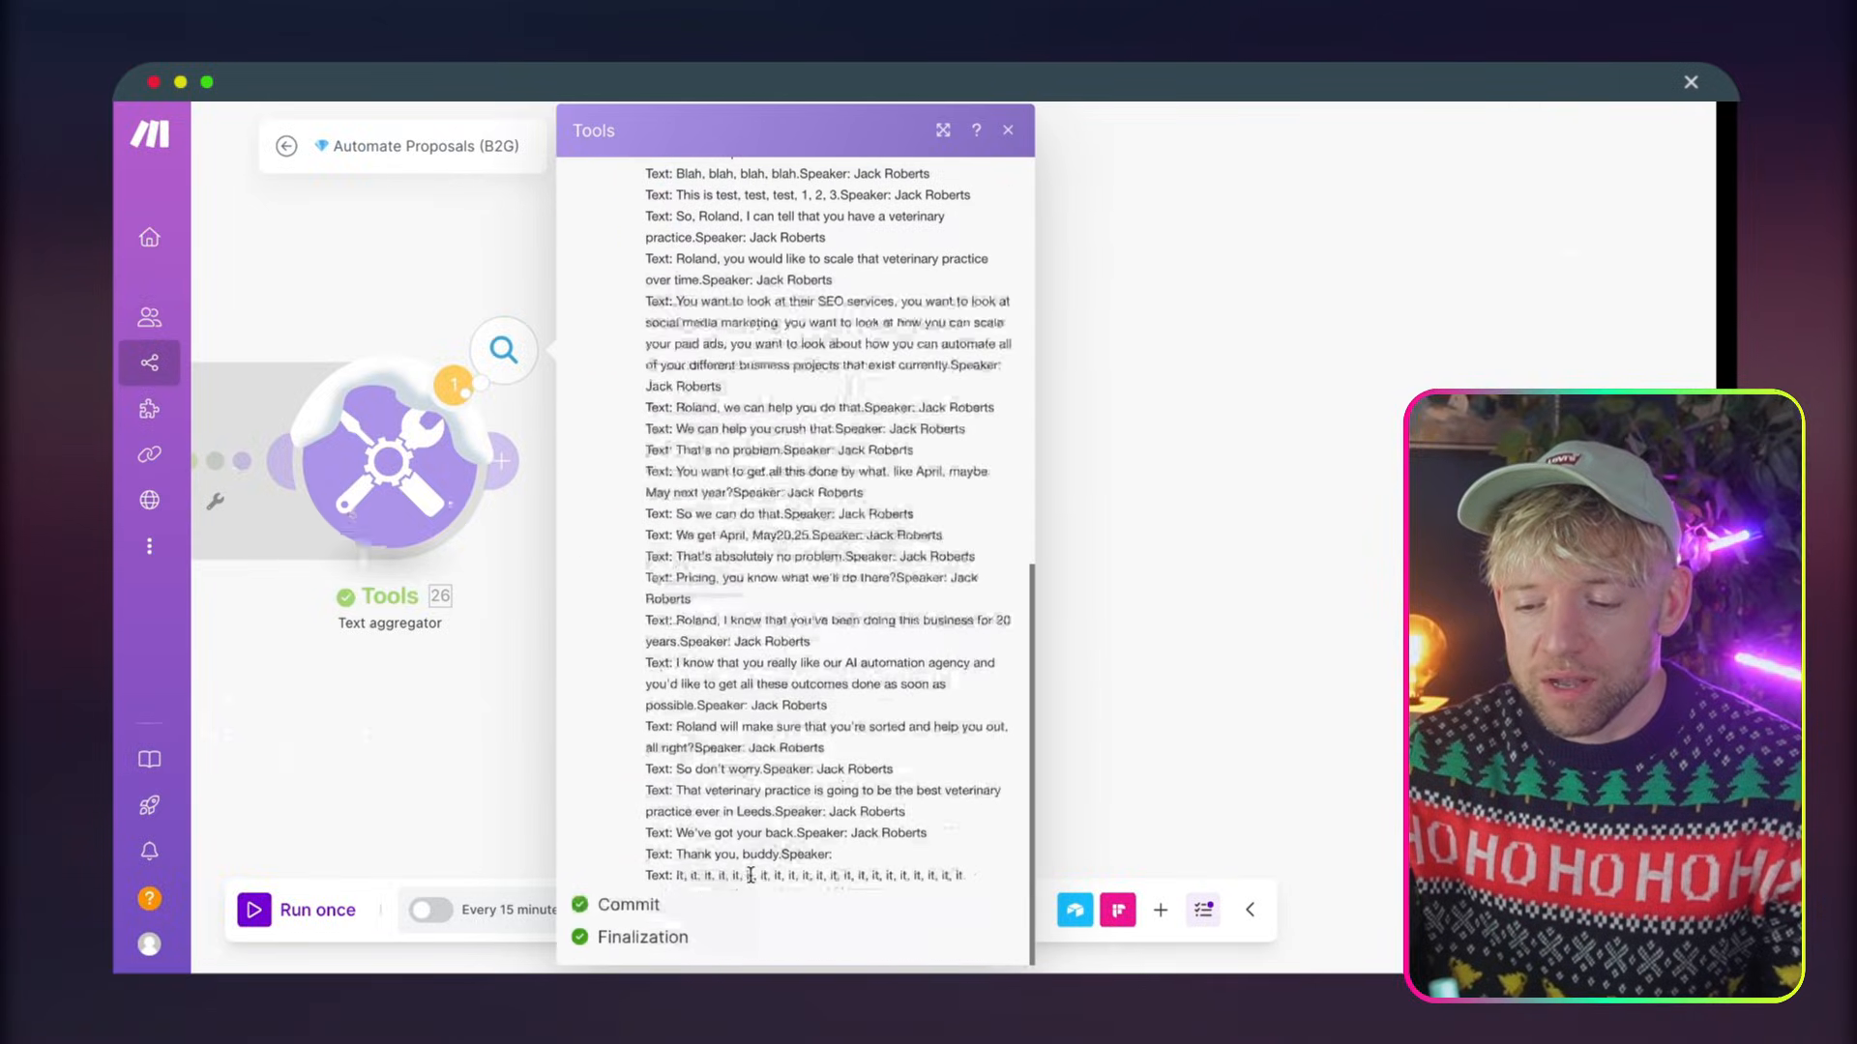
left_click_drag(728, 397, 763, 779)
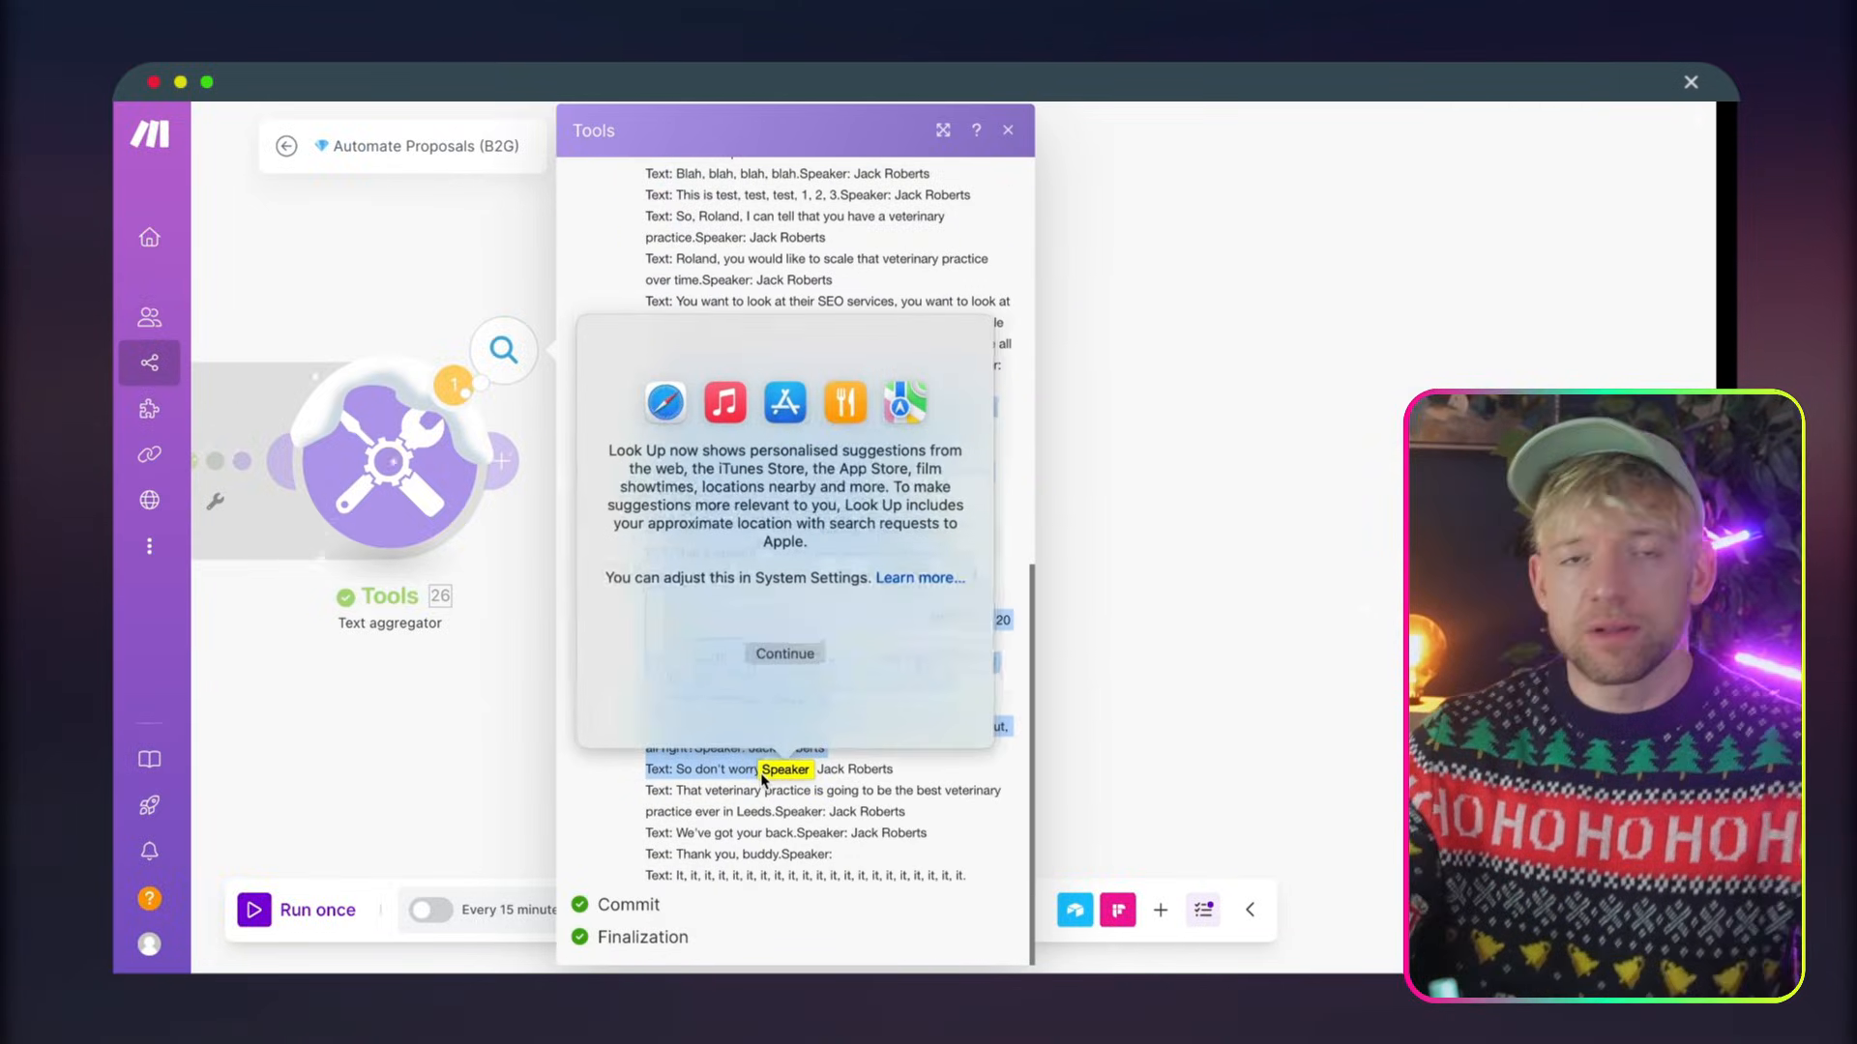
left_click(1323, 497)
Switch to the finished Automate Proposals scenario and look over its OpenAI, Google Docs and Gmail modules
left_click_drag(1086, 518, 1461, 517)
scroll(1441, 513, "down", 3)
left_click_drag(1319, 505, 1470, 502)
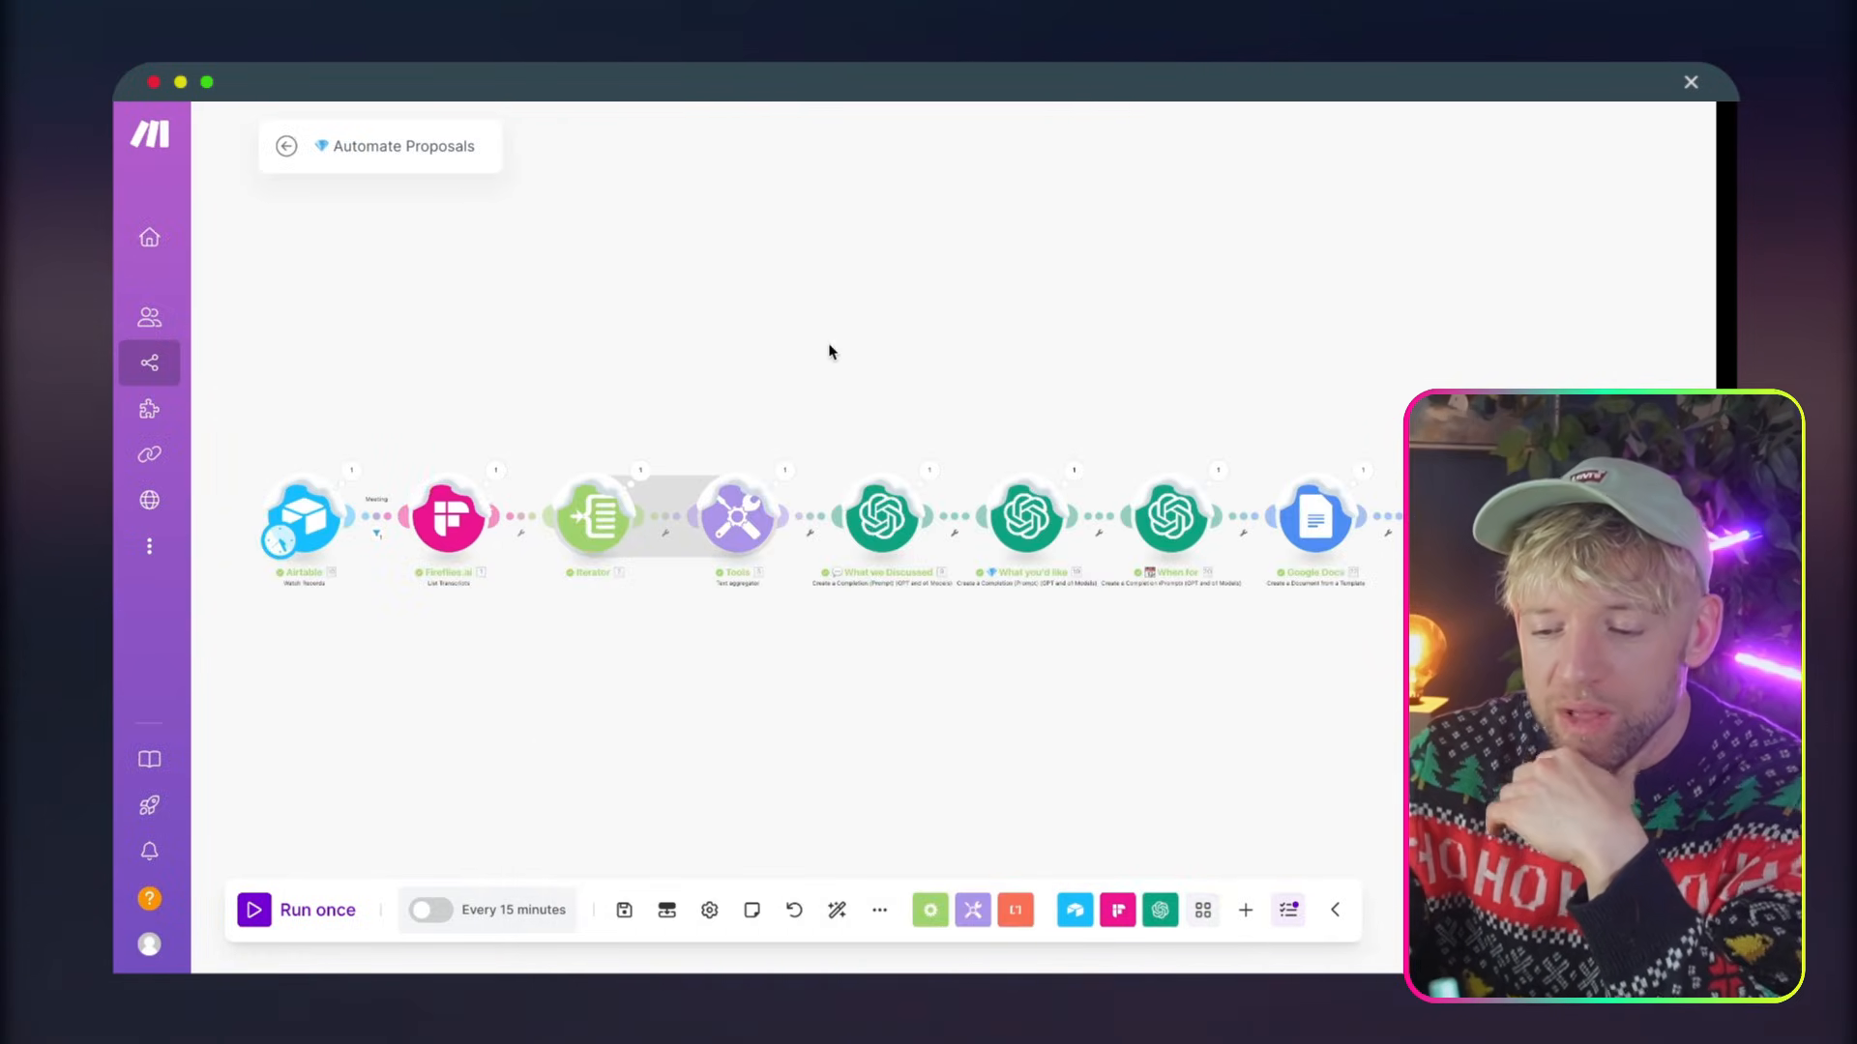
left_click_drag(828, 352, 559, 269)
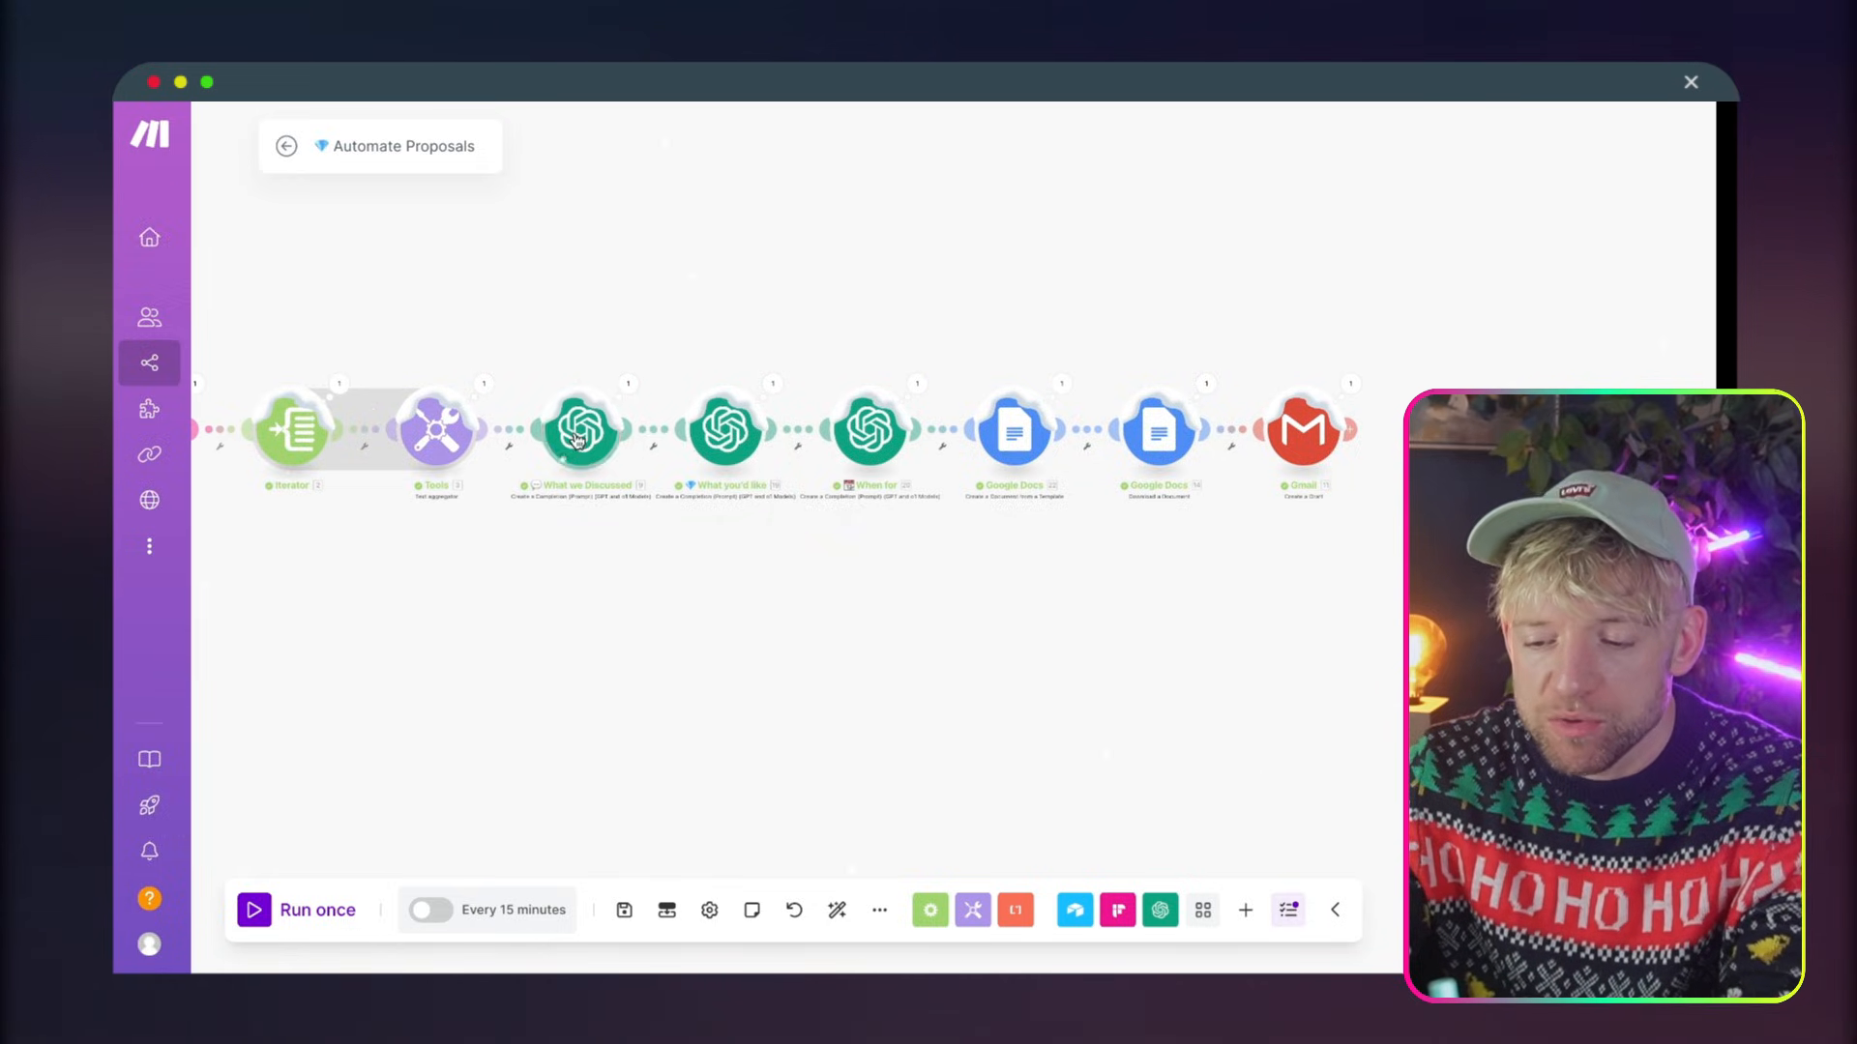
scroll(712, 481, "up", 5)
scroll(713, 481, "down", 4)
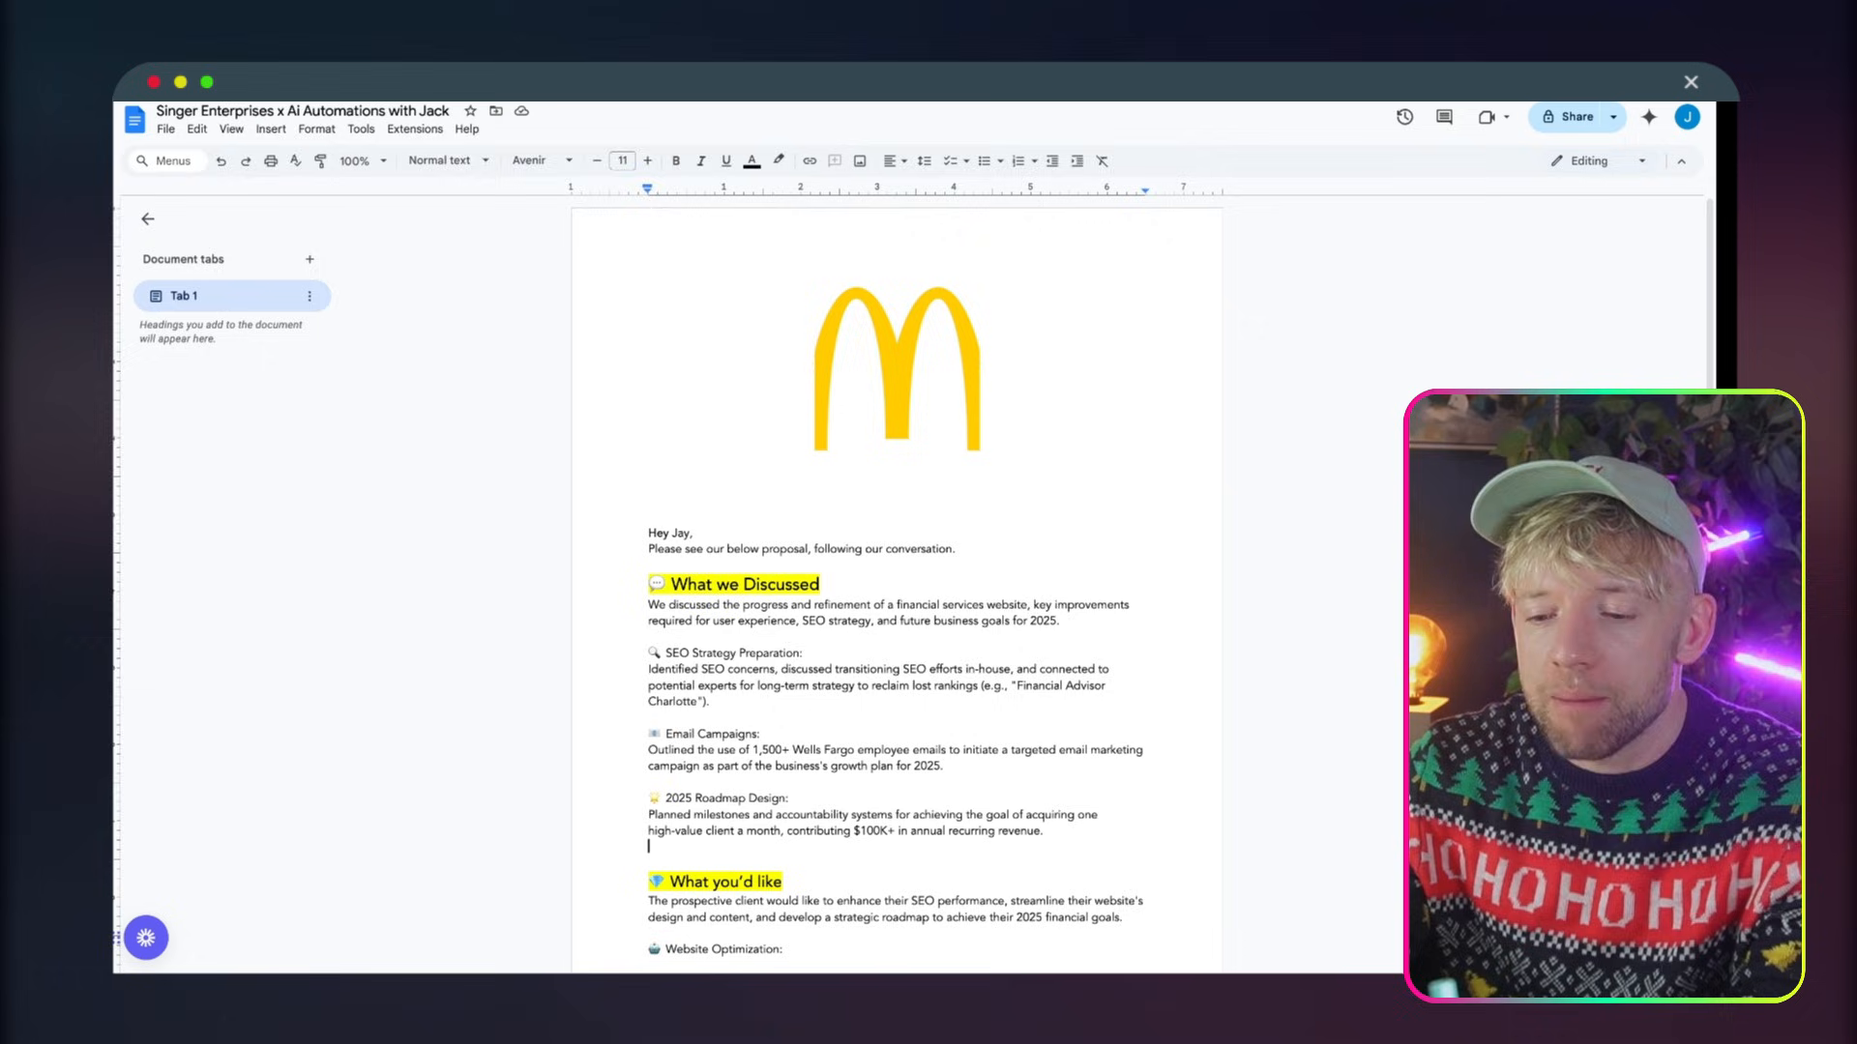
In Google Docs, compare the logo in the generated Singer Enterprises proposal with the one in the Client Proposal Document template
left_click(932, 378)
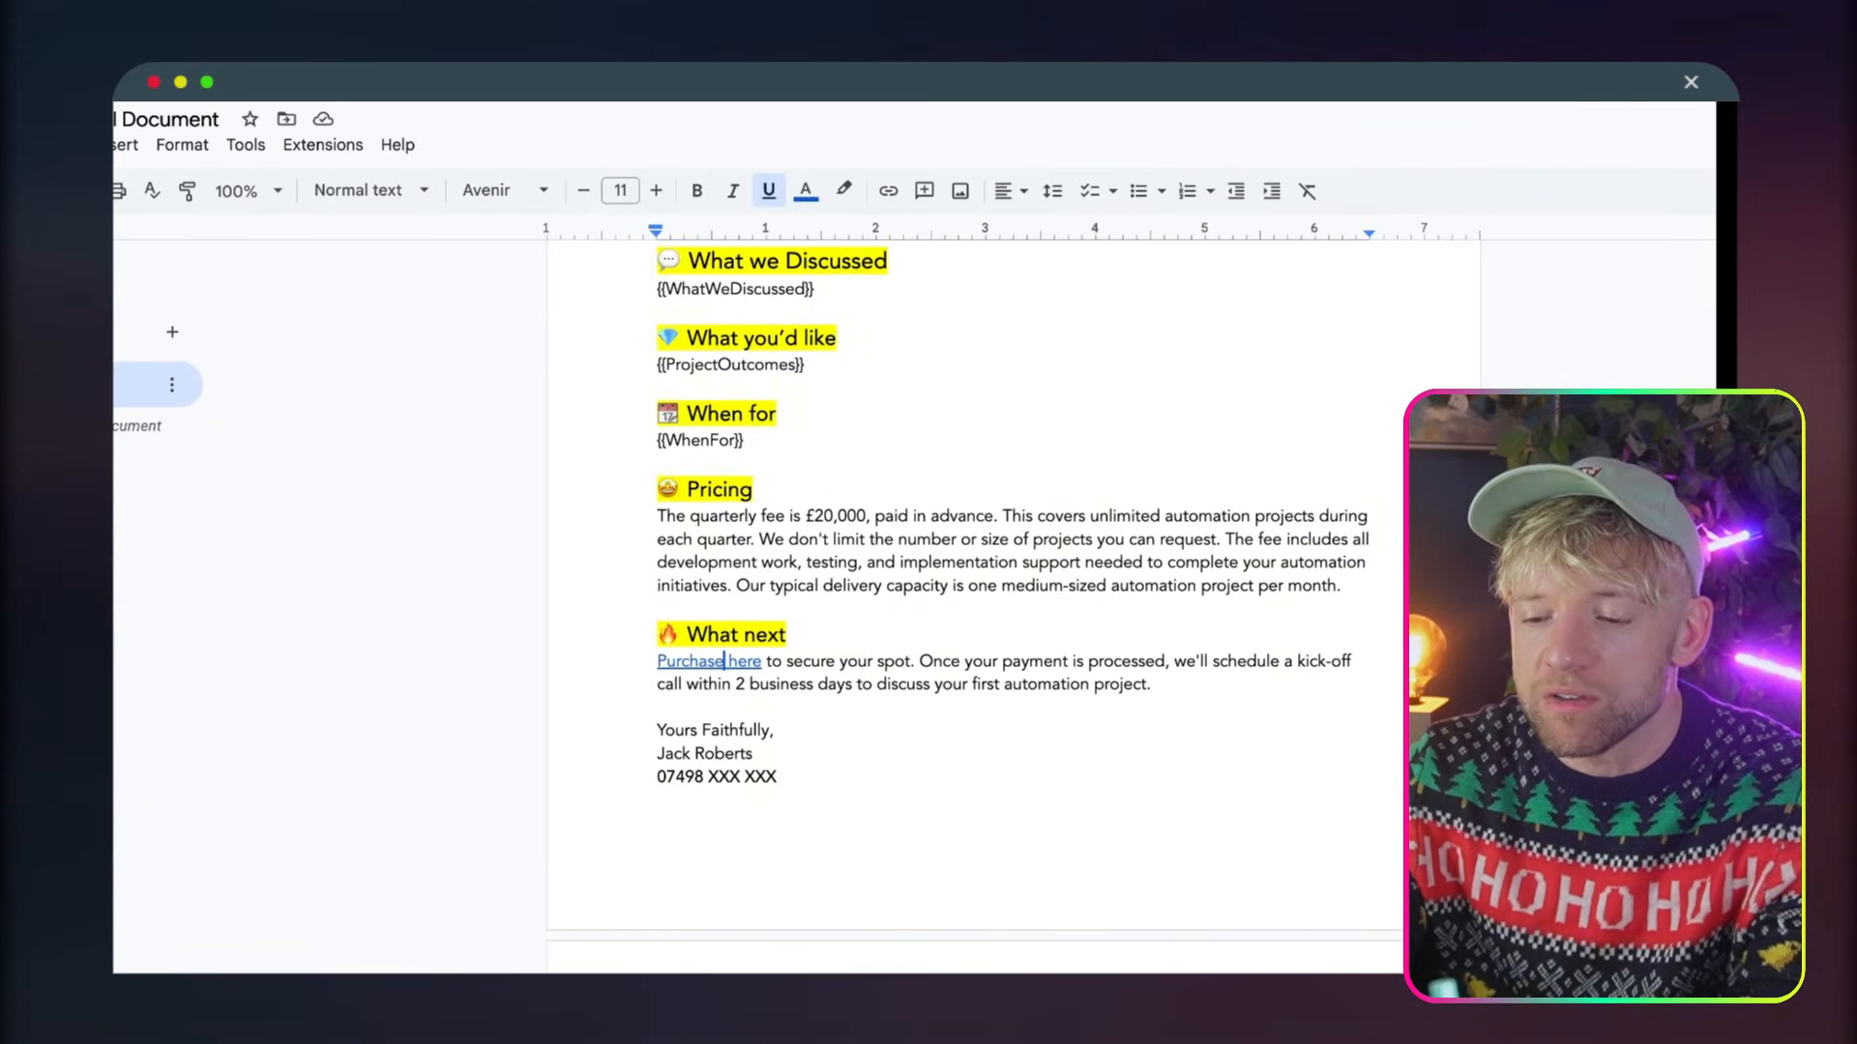
scroll(843, 527, "up", 5)
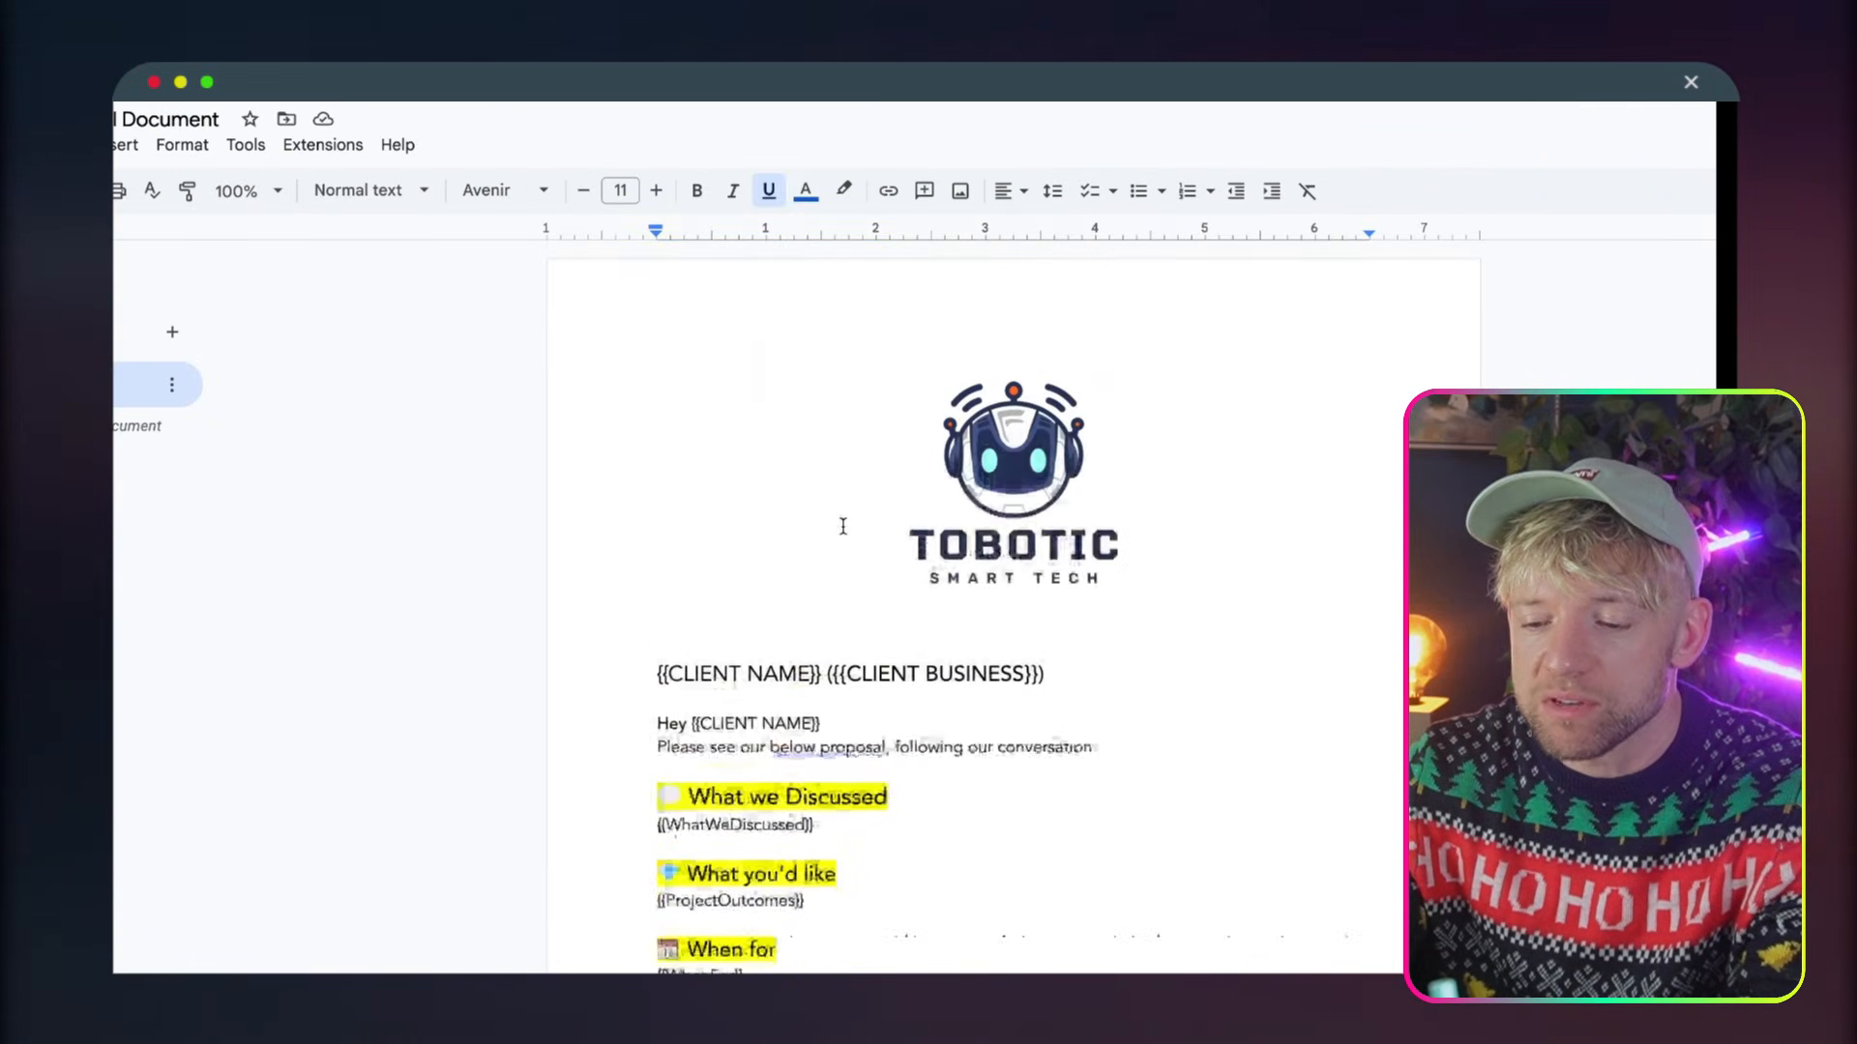
left_click(904, 389)
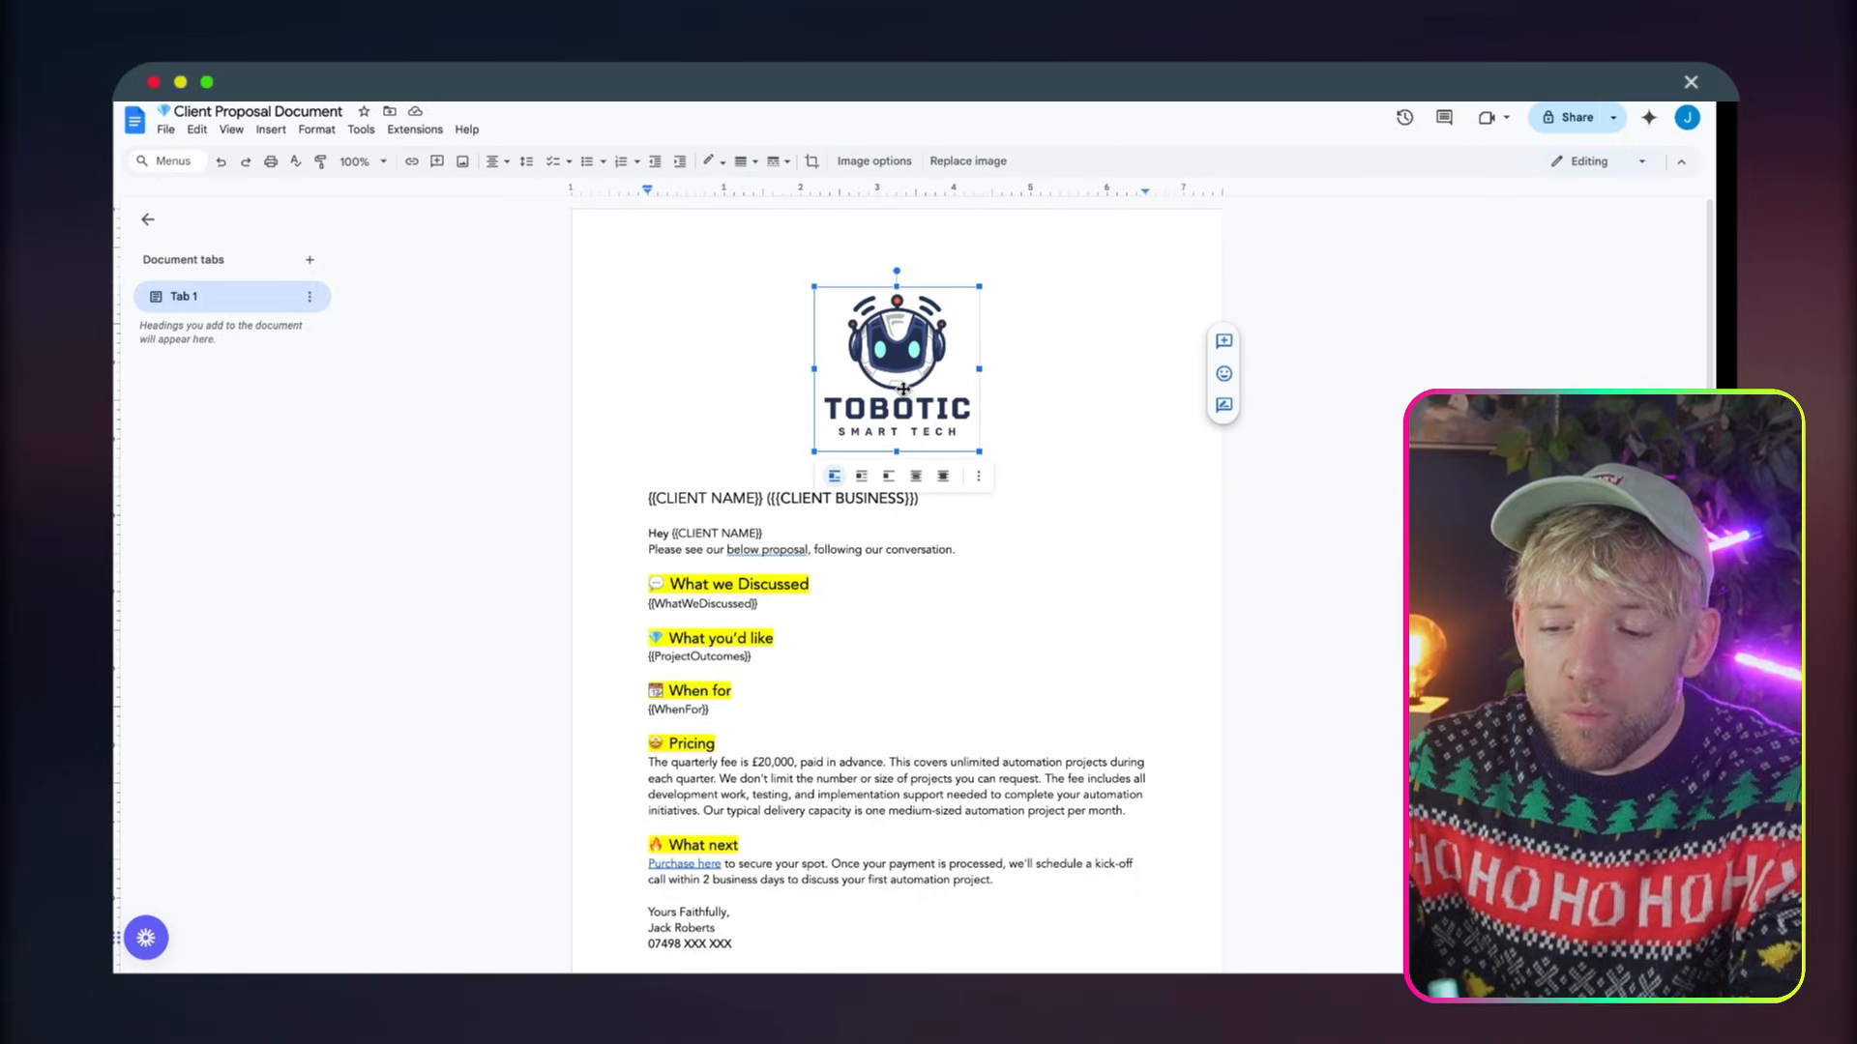
Try inserting a table below the logo in the Client Proposal Document template, and undo it
left_click(1042, 388)
left_click(994, 468)
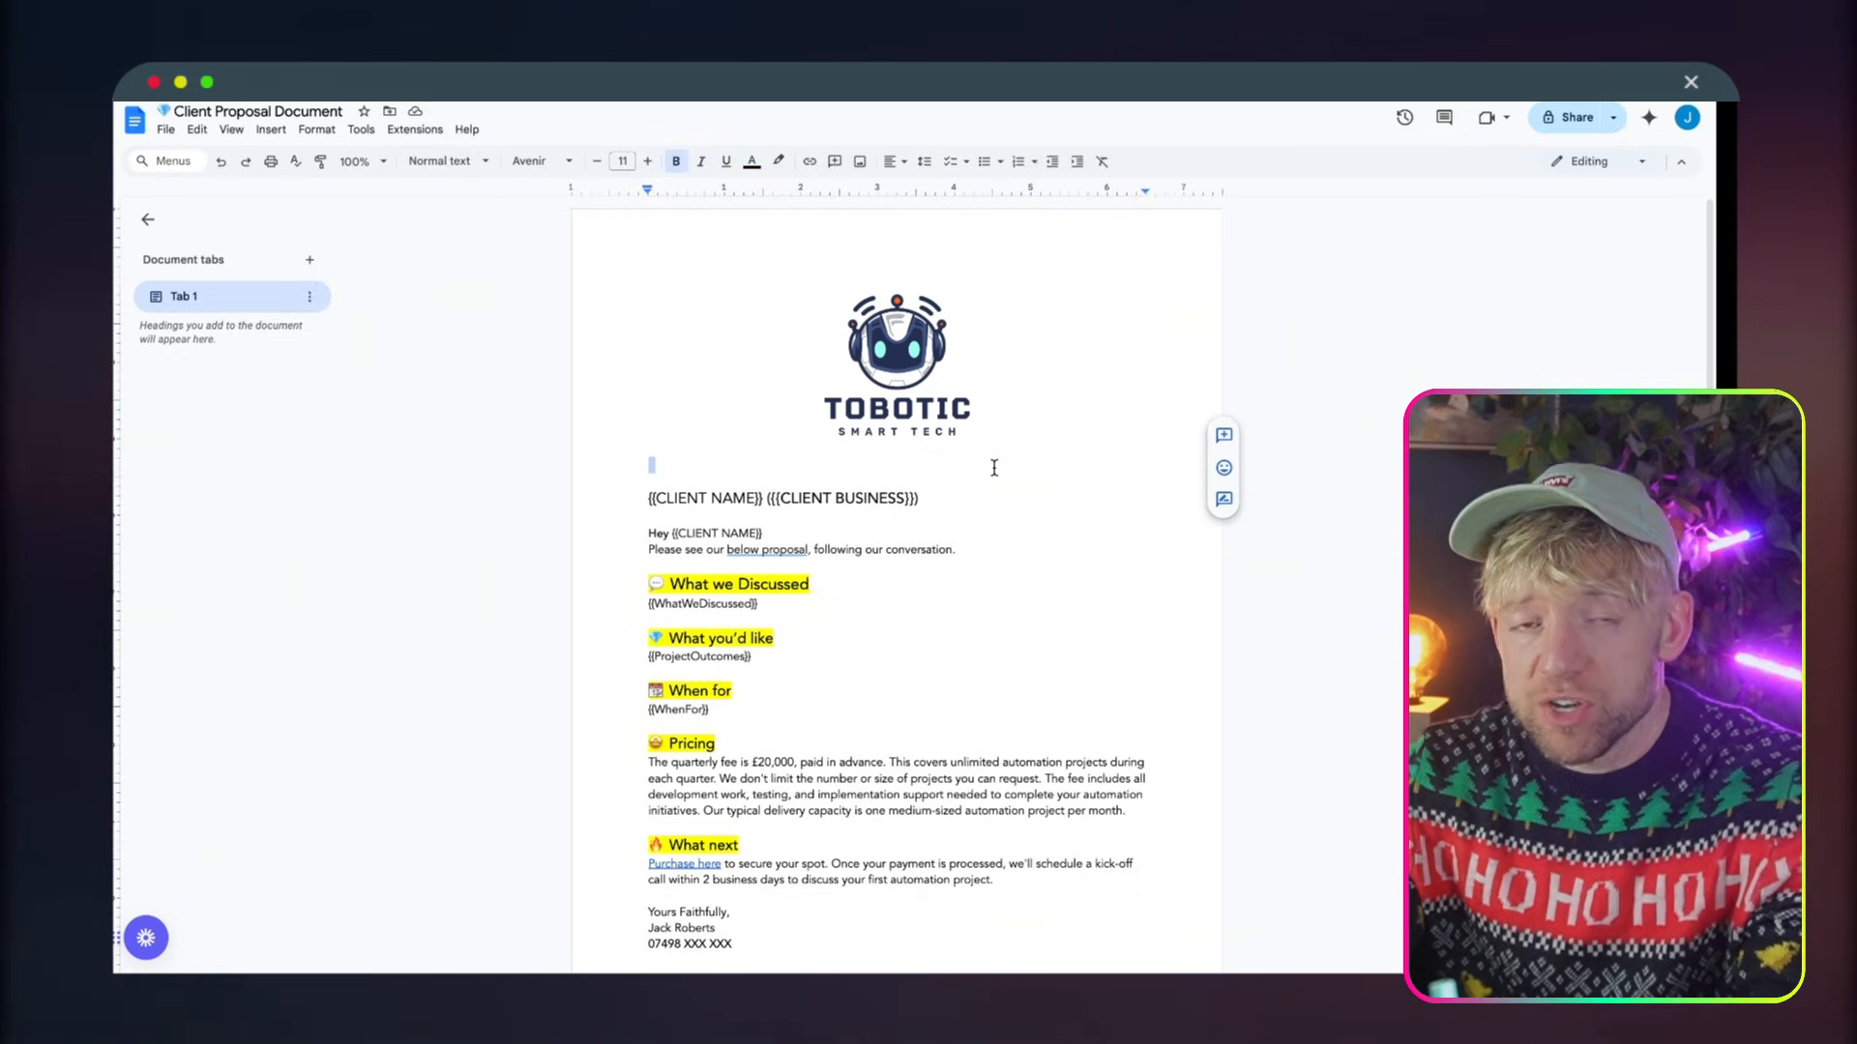
left_click(271, 128)
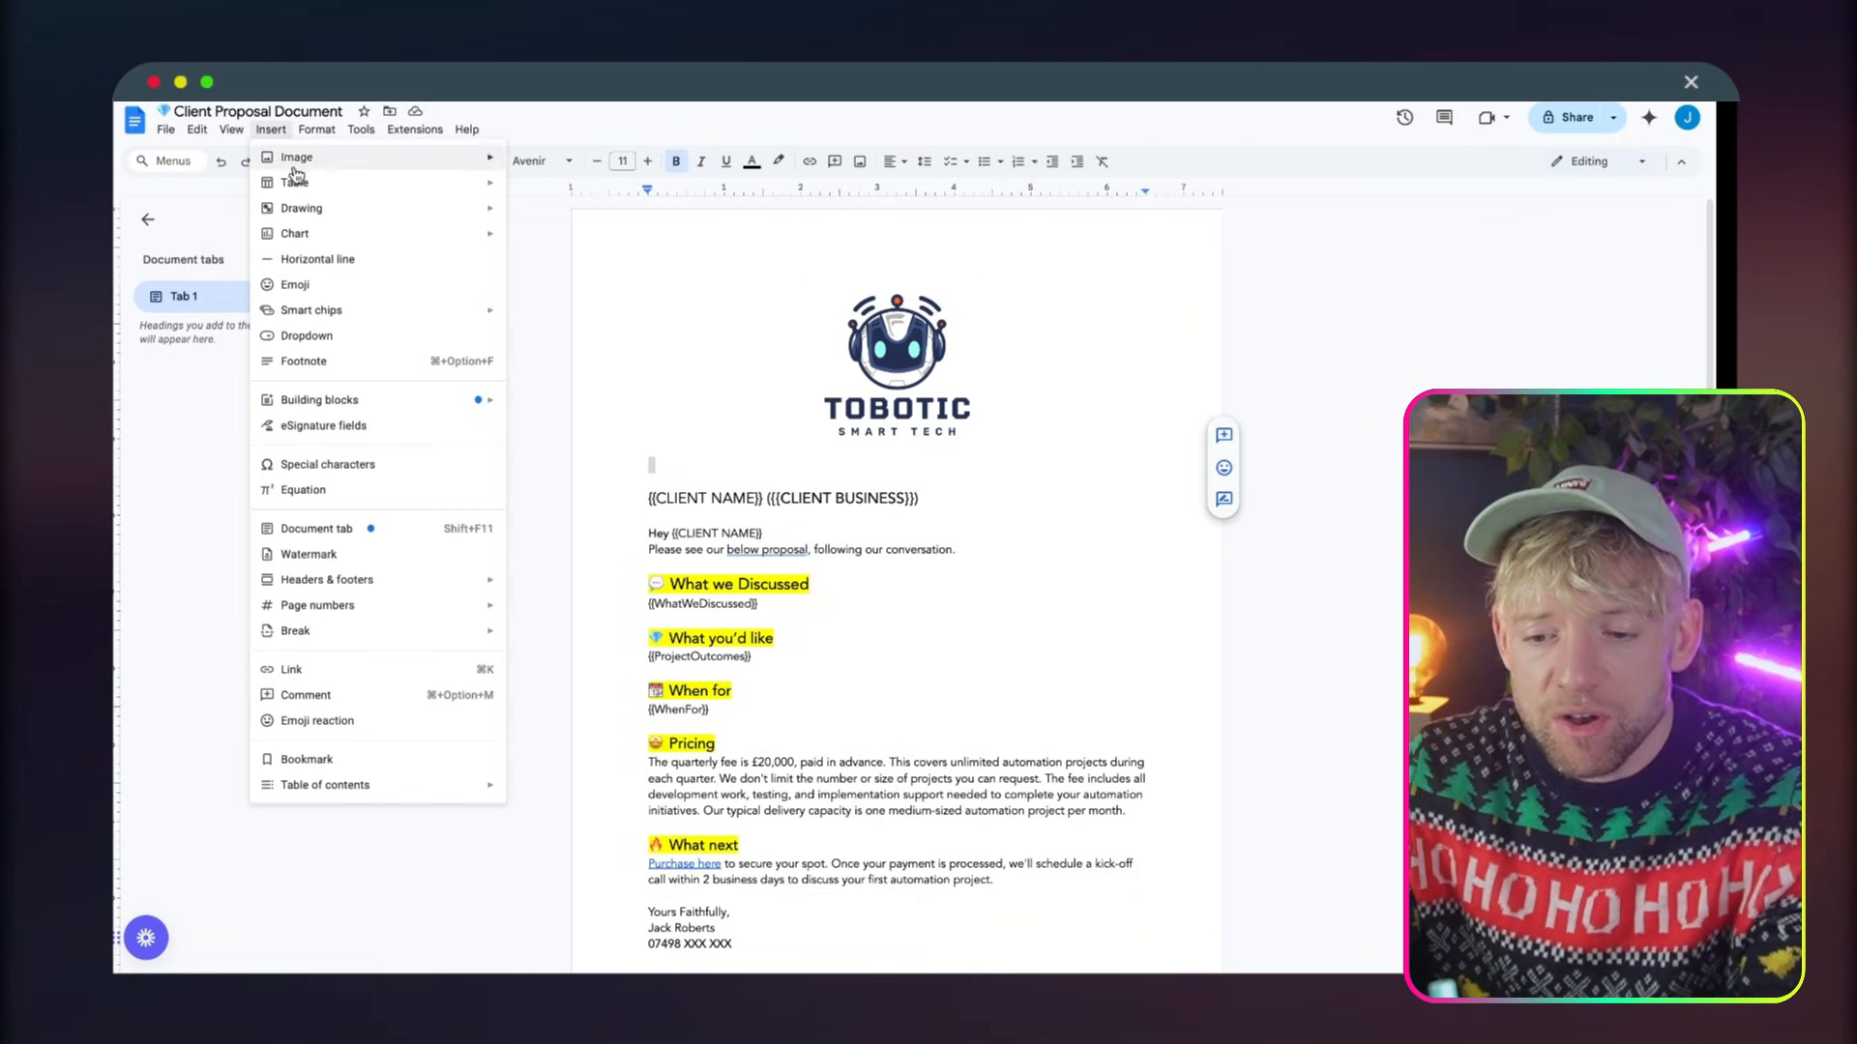
mouse_move(464, 184)
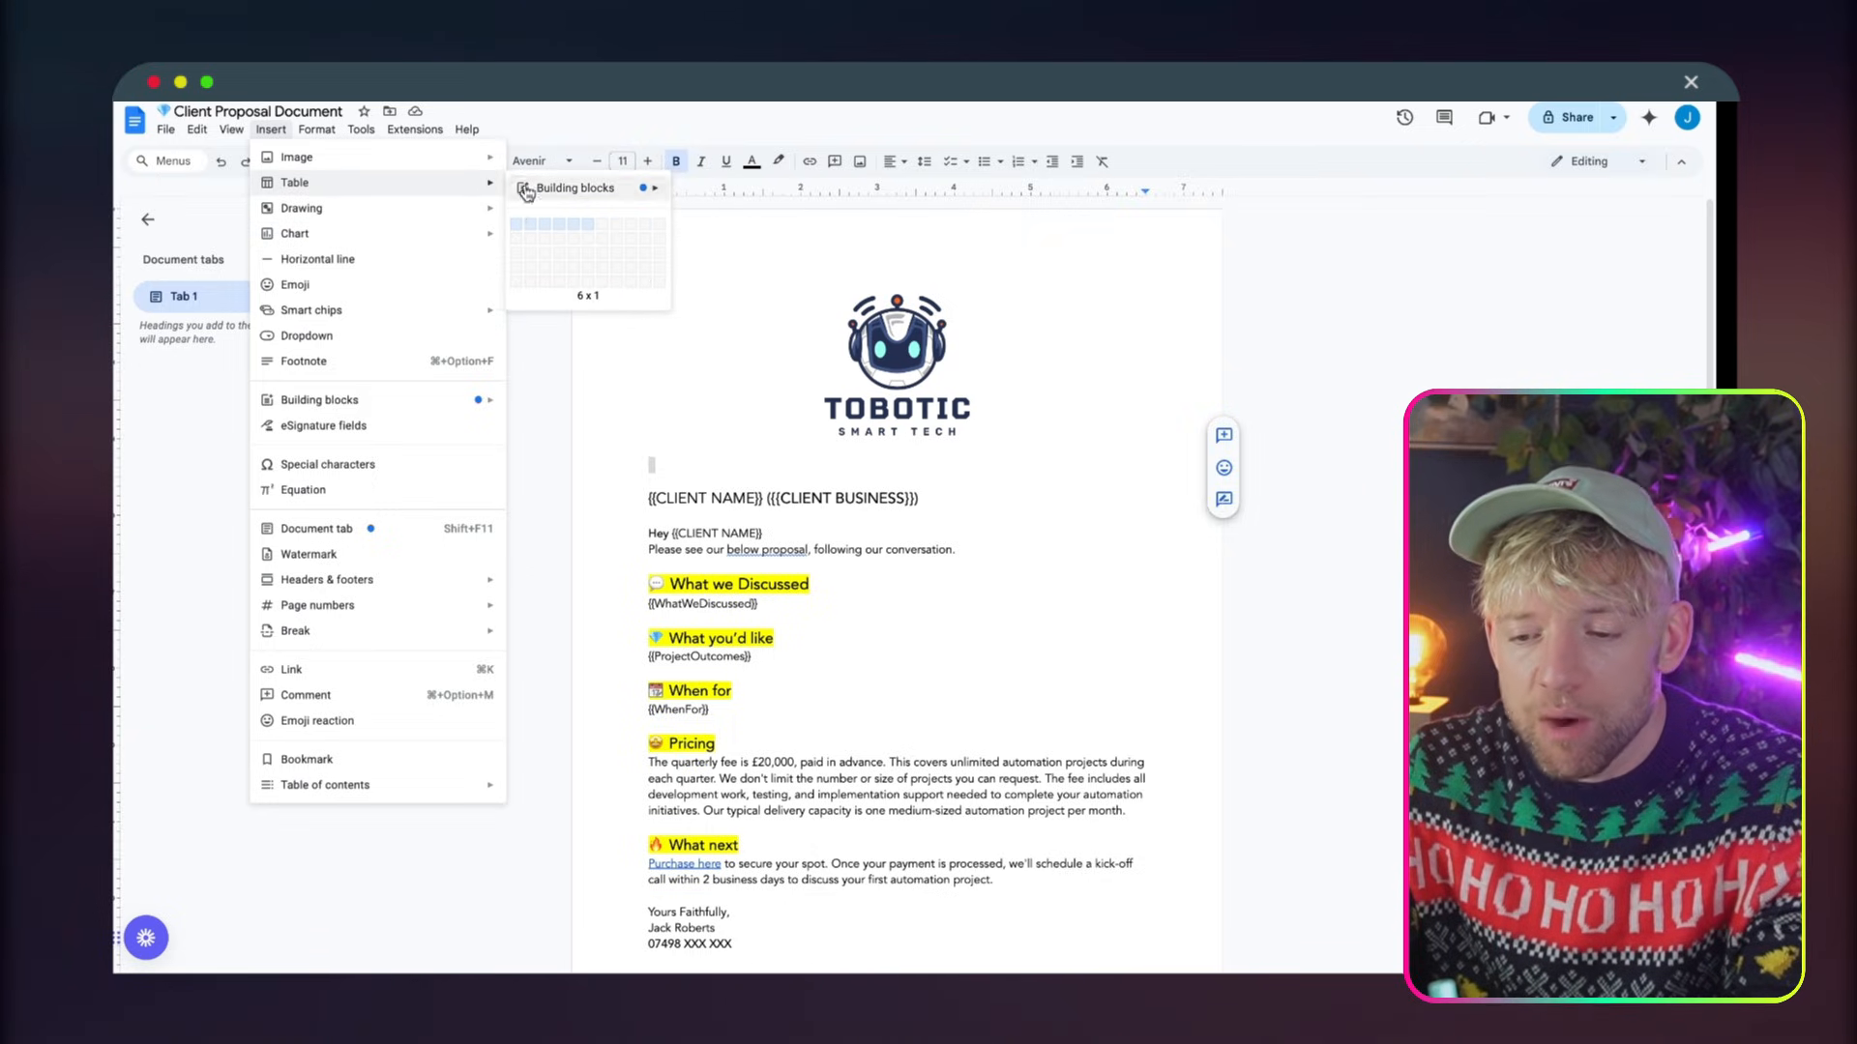
left_click(640, 366)
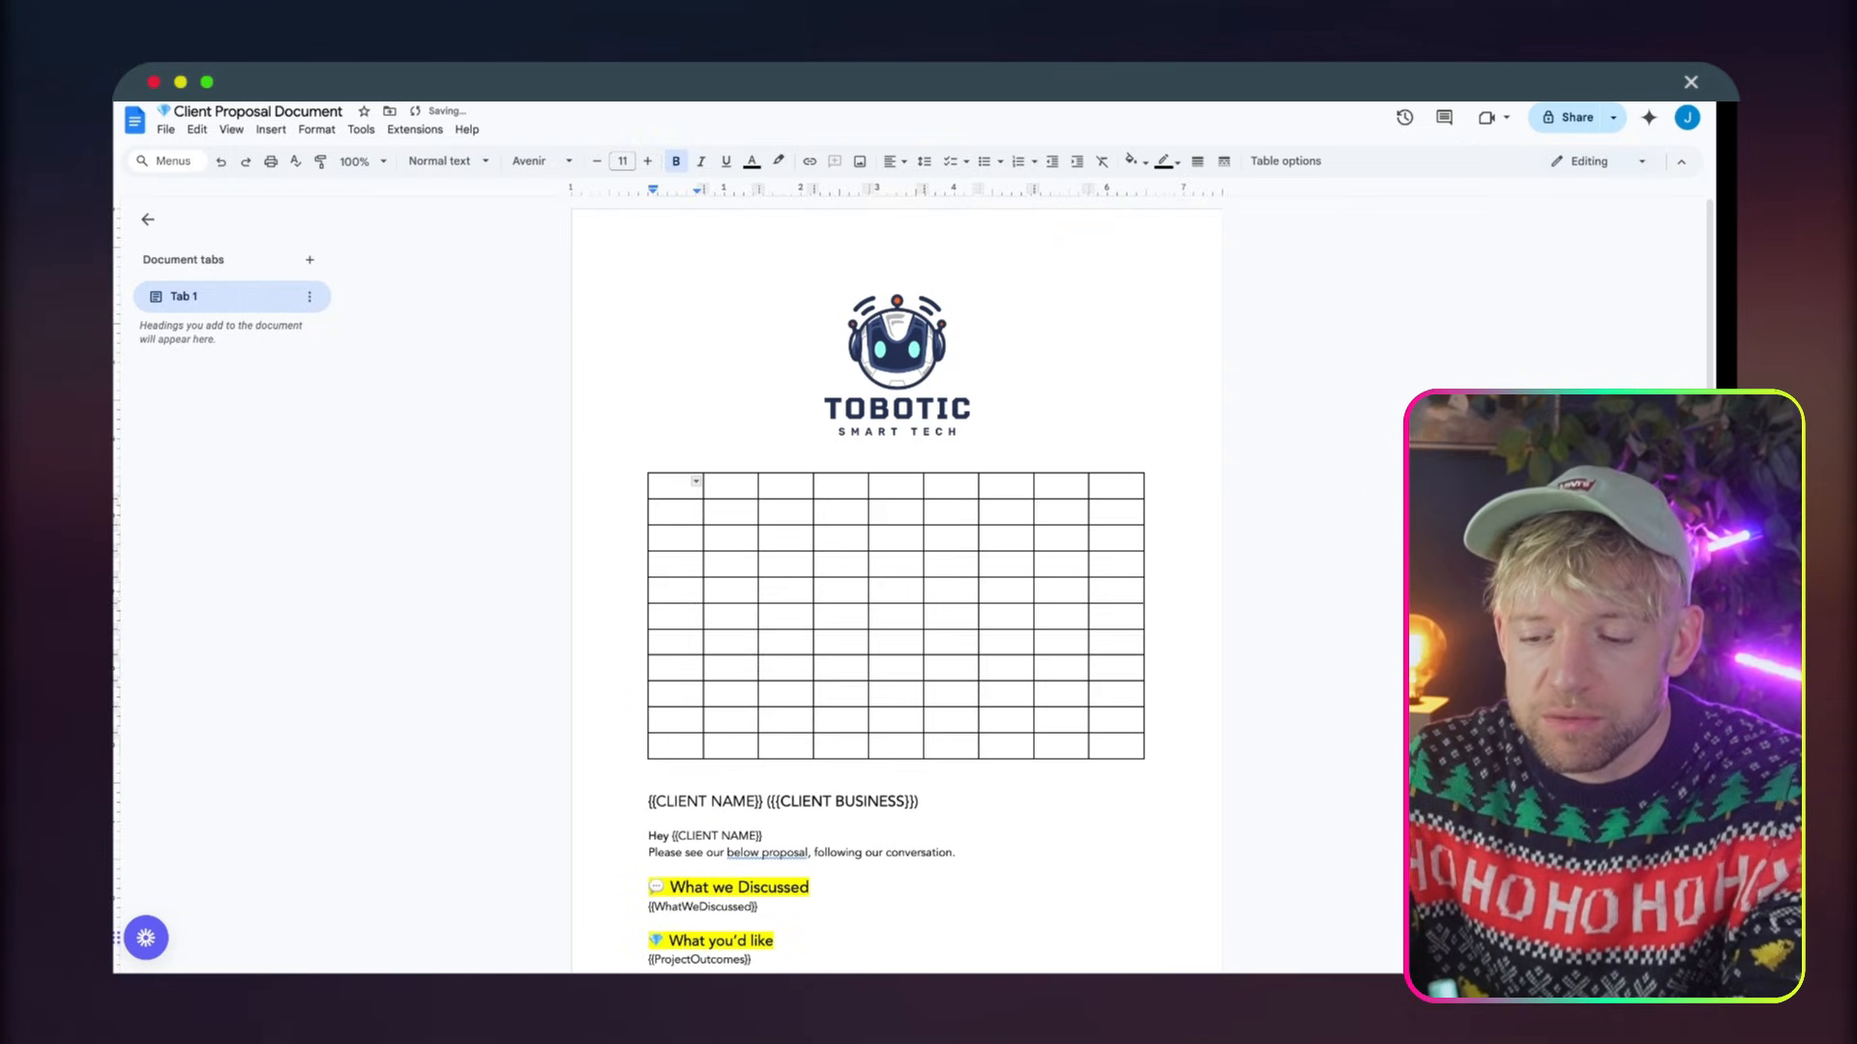
key("ctrl+z")
Look over the template's logo, client name and business placeholders, and section headings
left_click(892, 393)
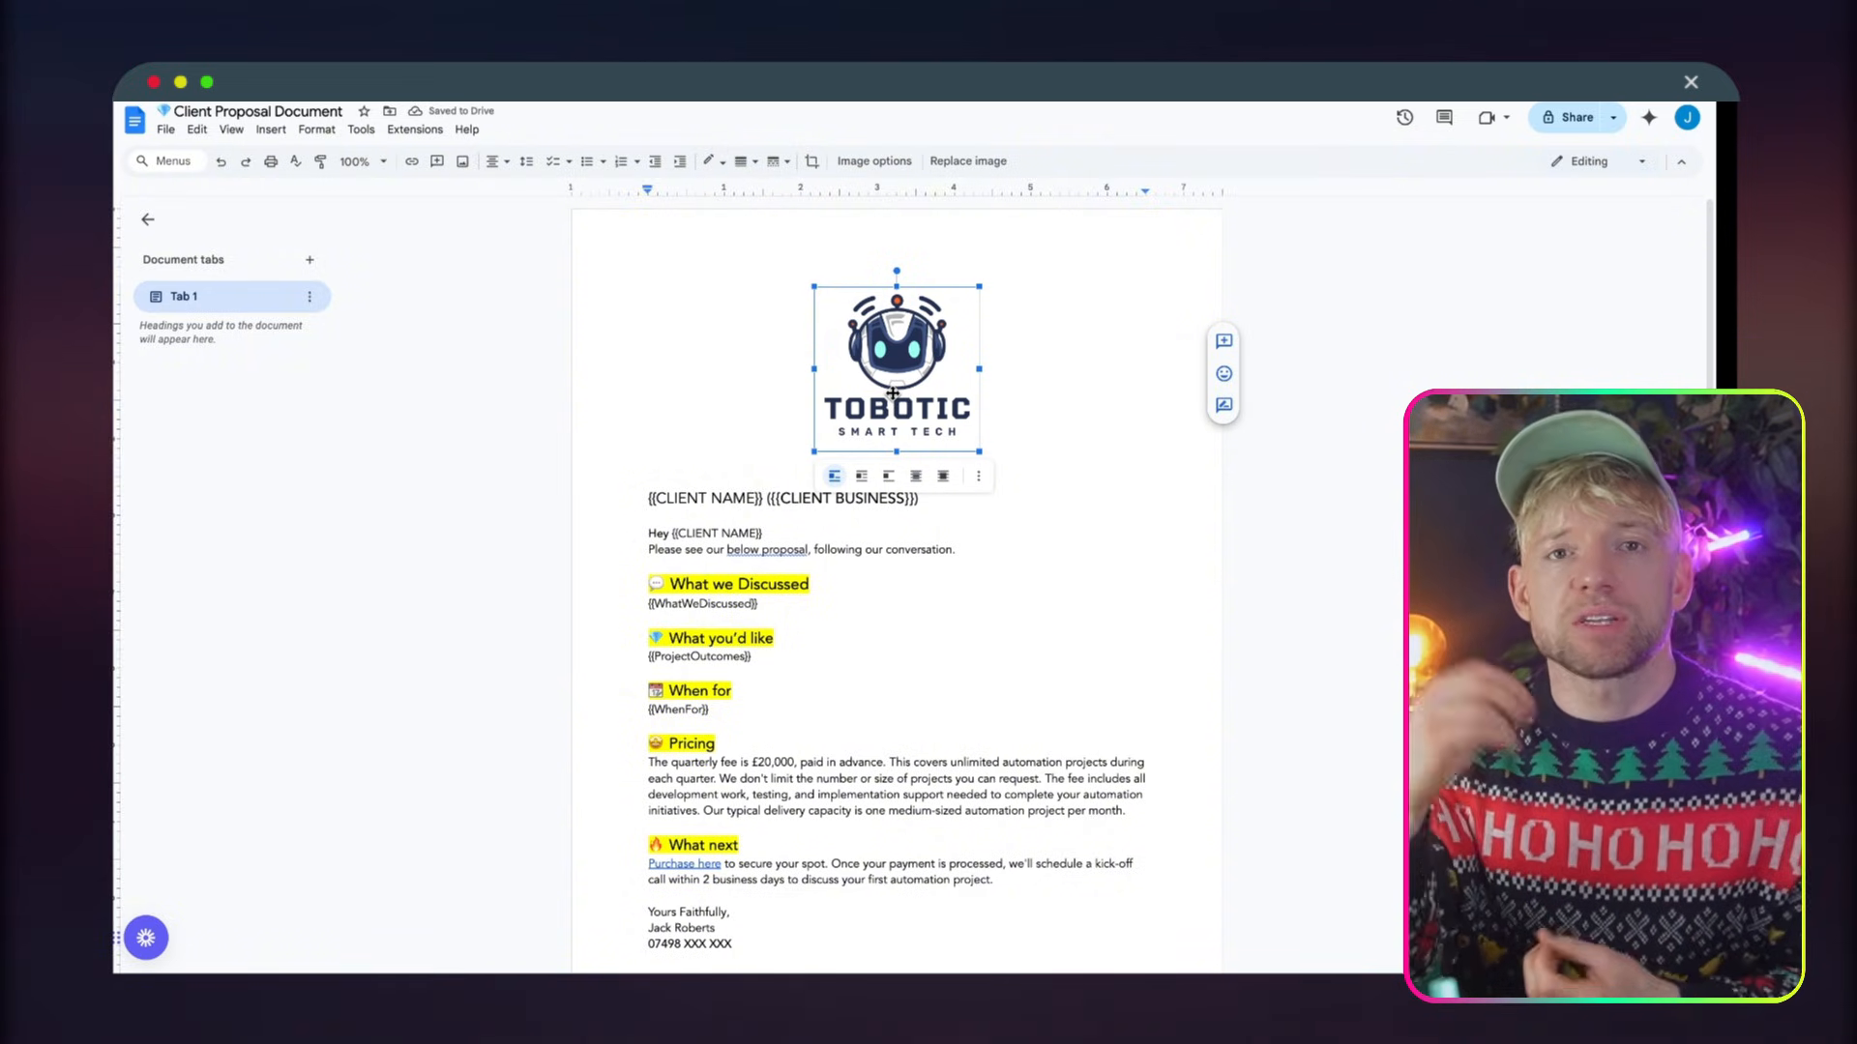
left_click(939, 581)
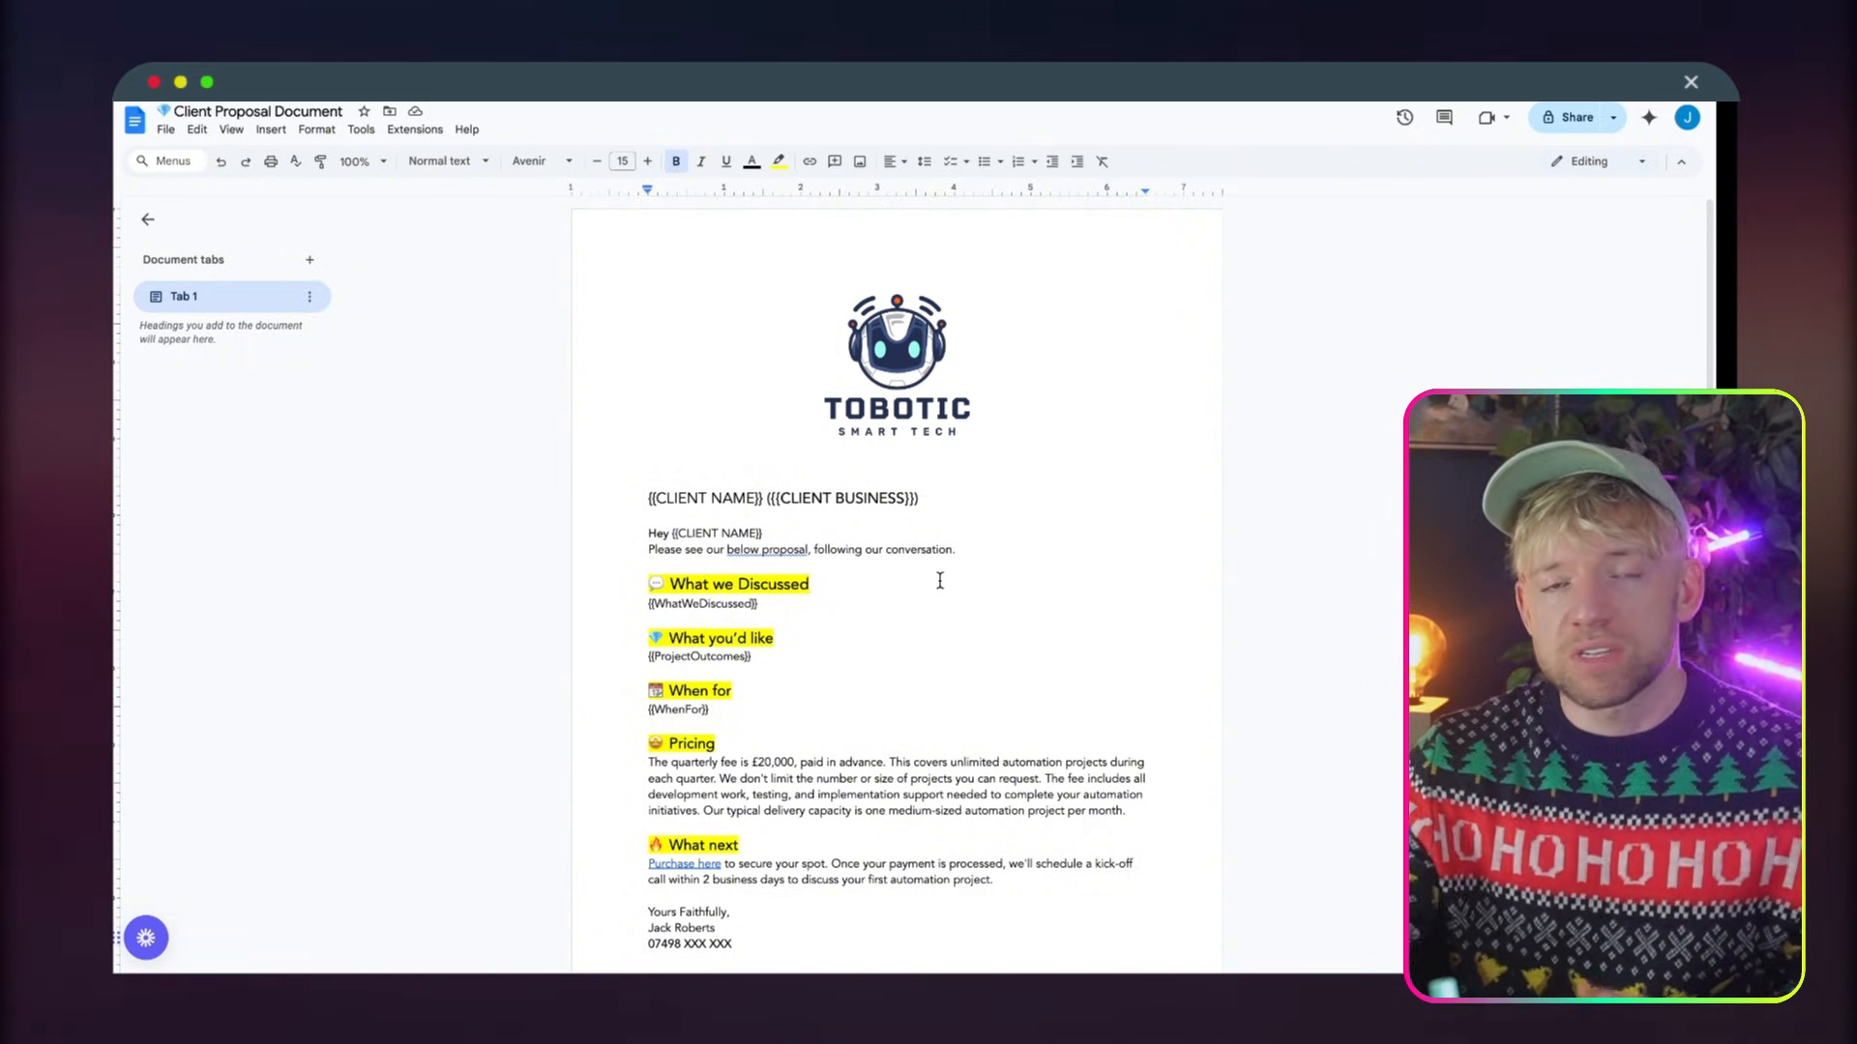
left_click(916, 415)
left_click(897, 598)
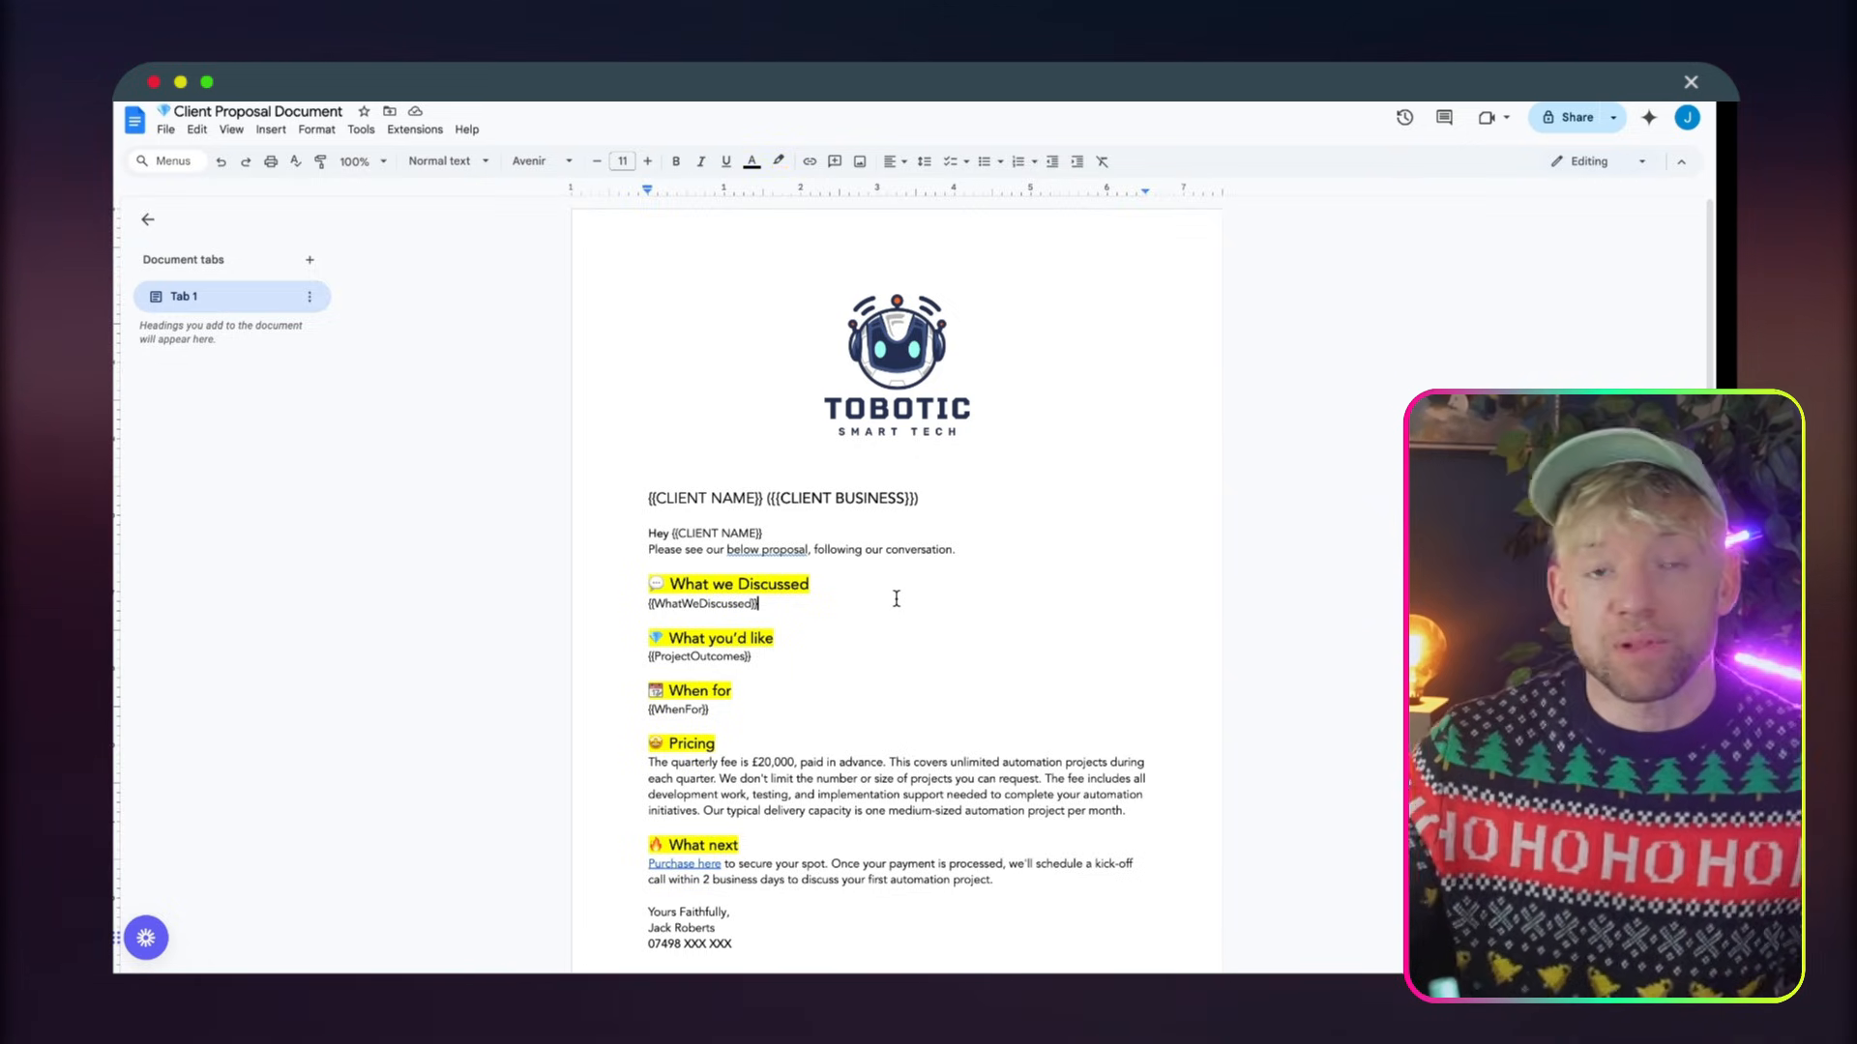
scroll(897, 598, "down", 1)
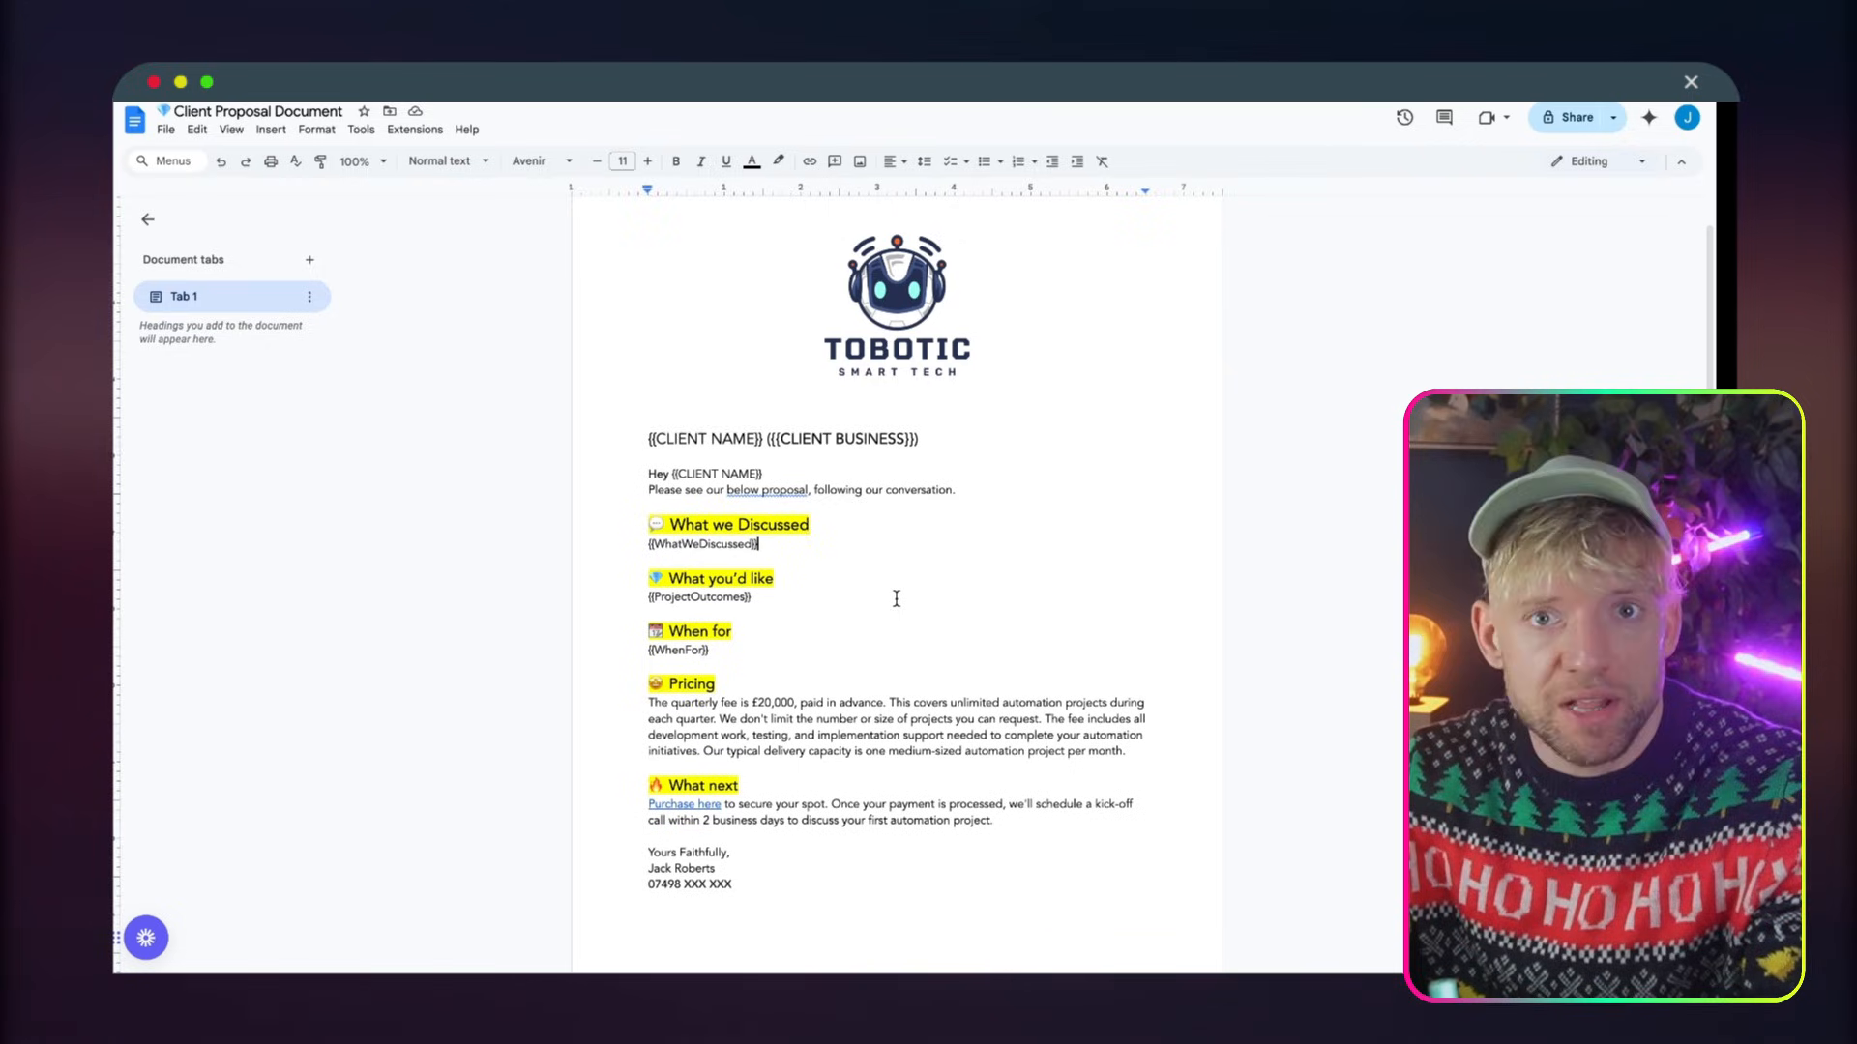
double_click(801, 544)
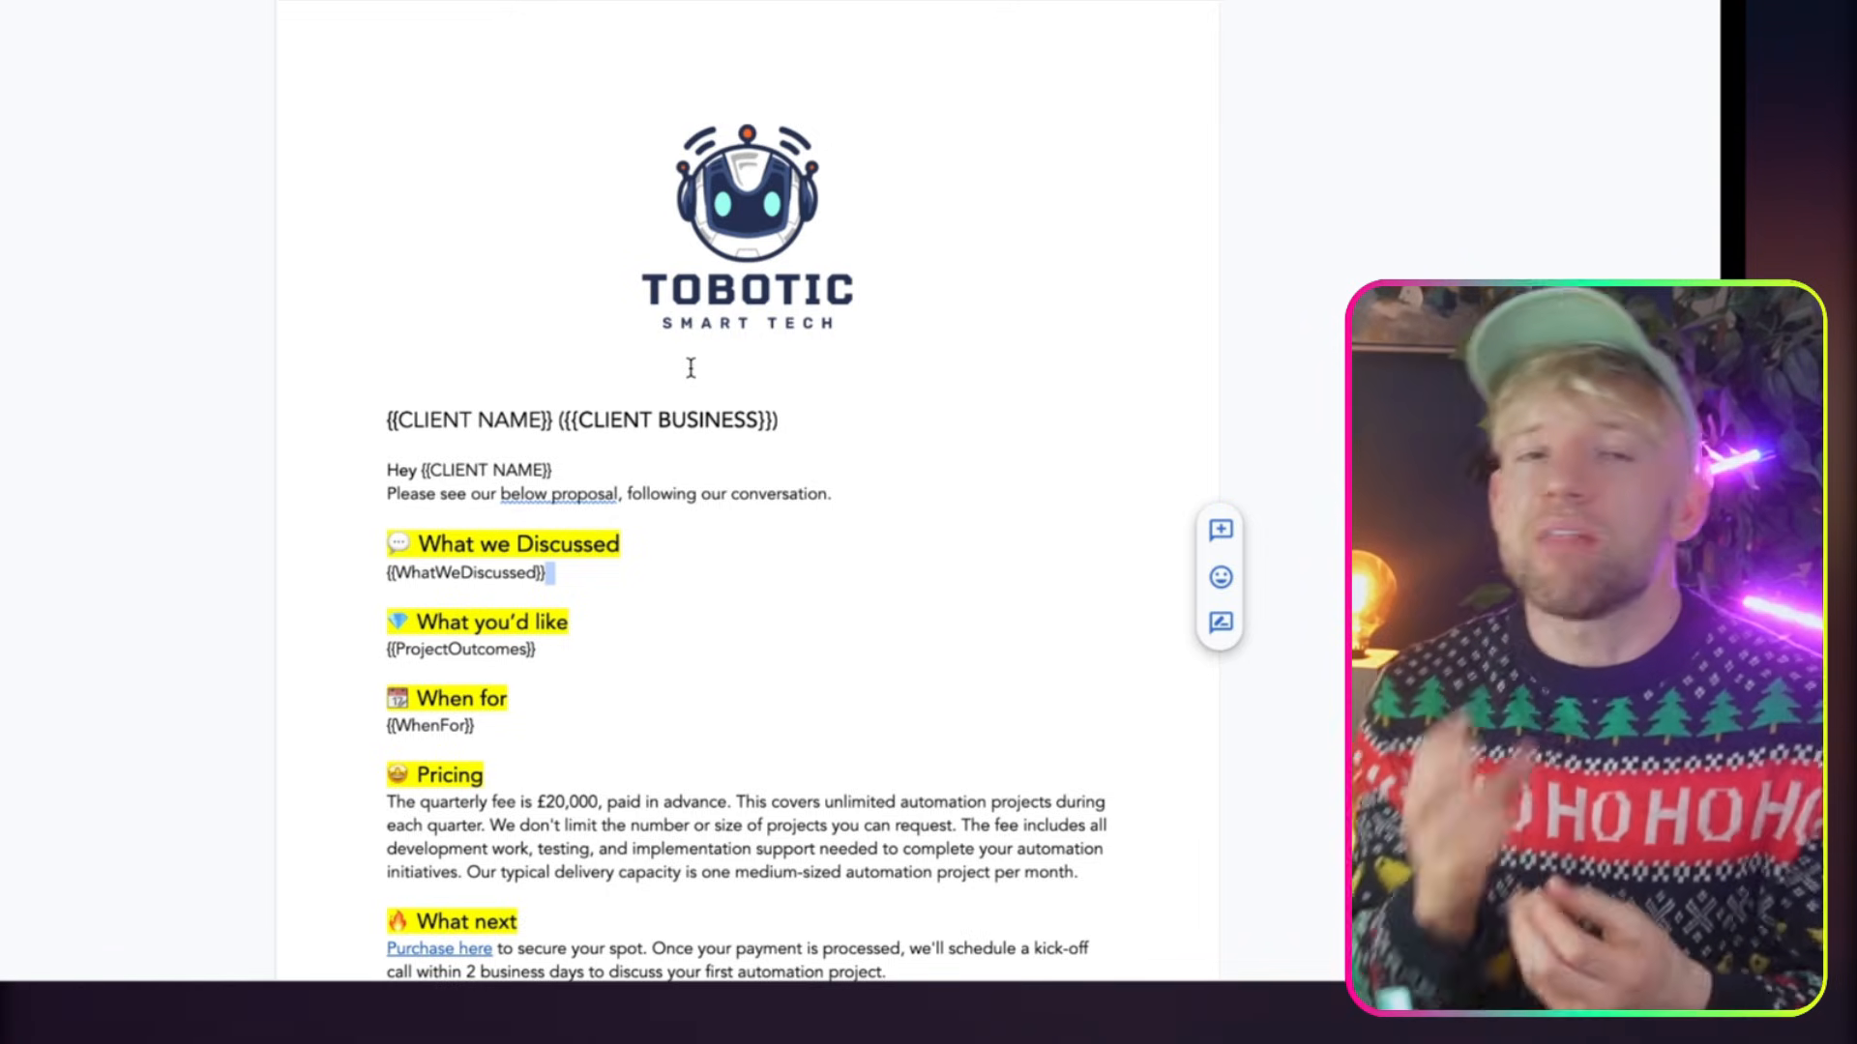
left_click(801, 174)
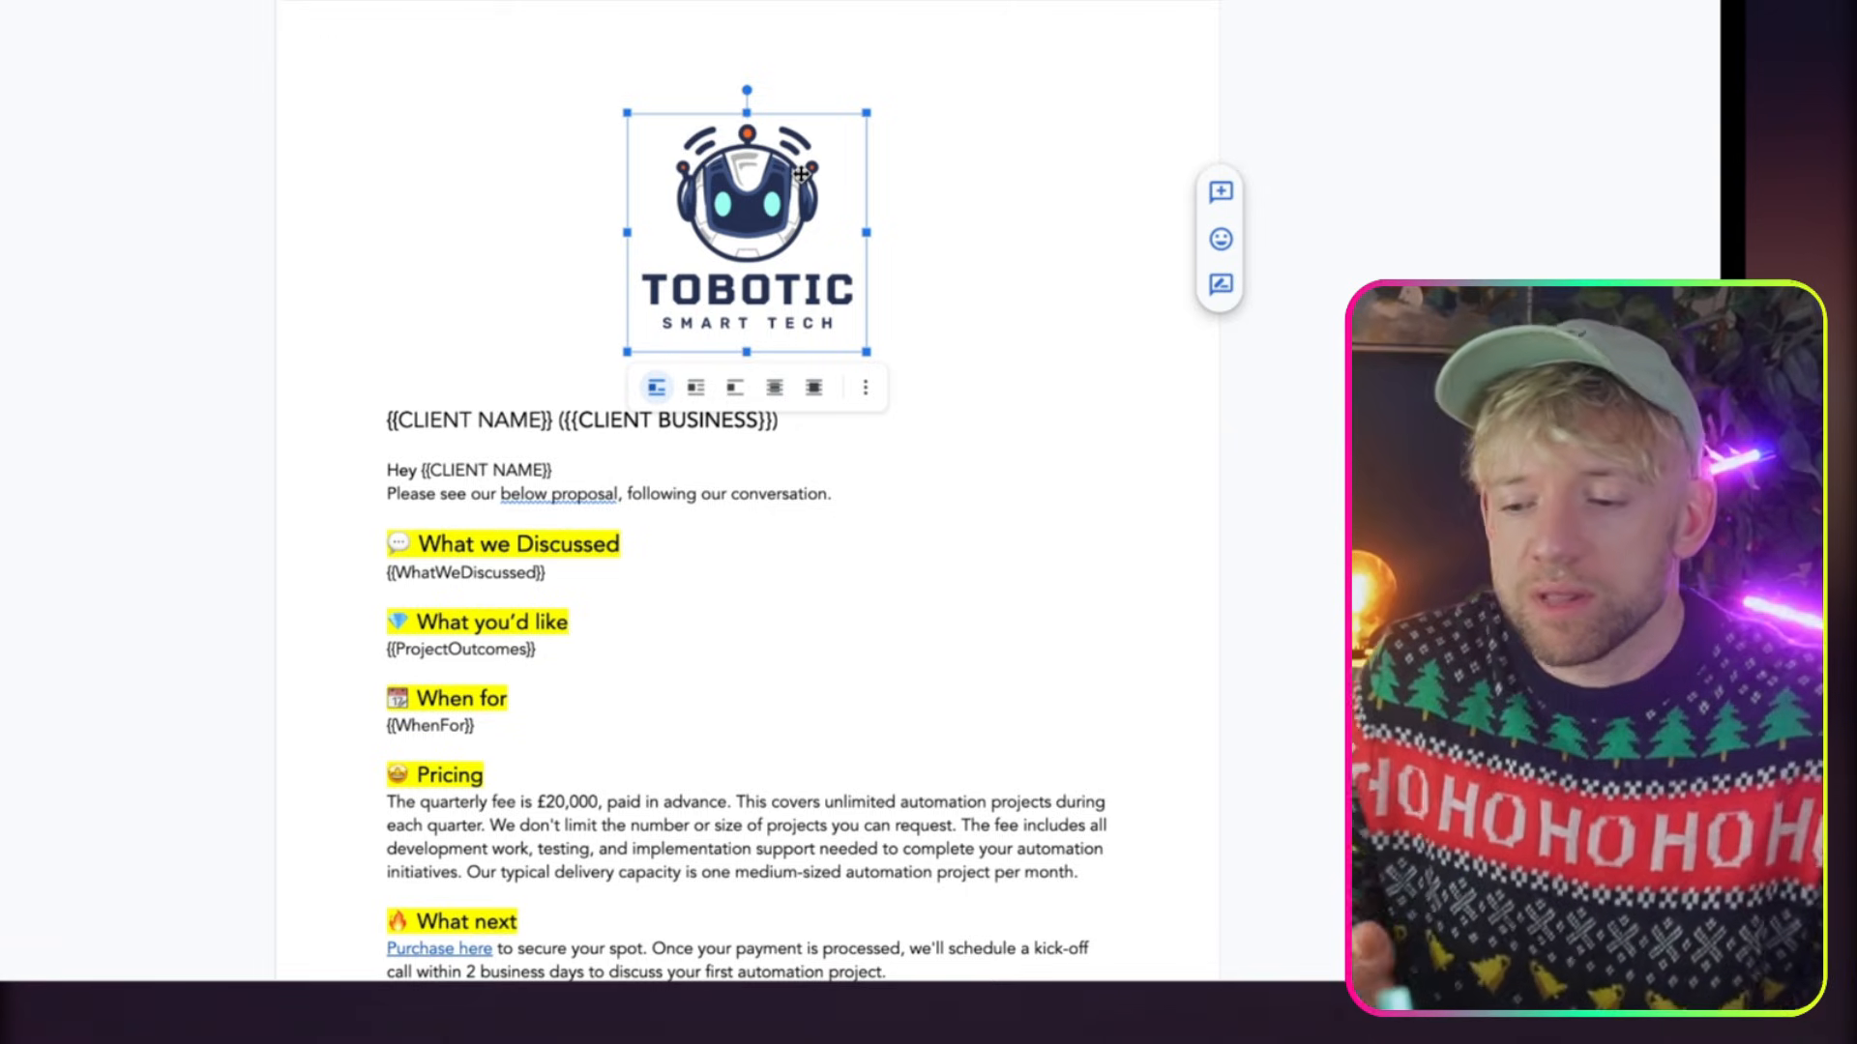
left_click(786, 492)
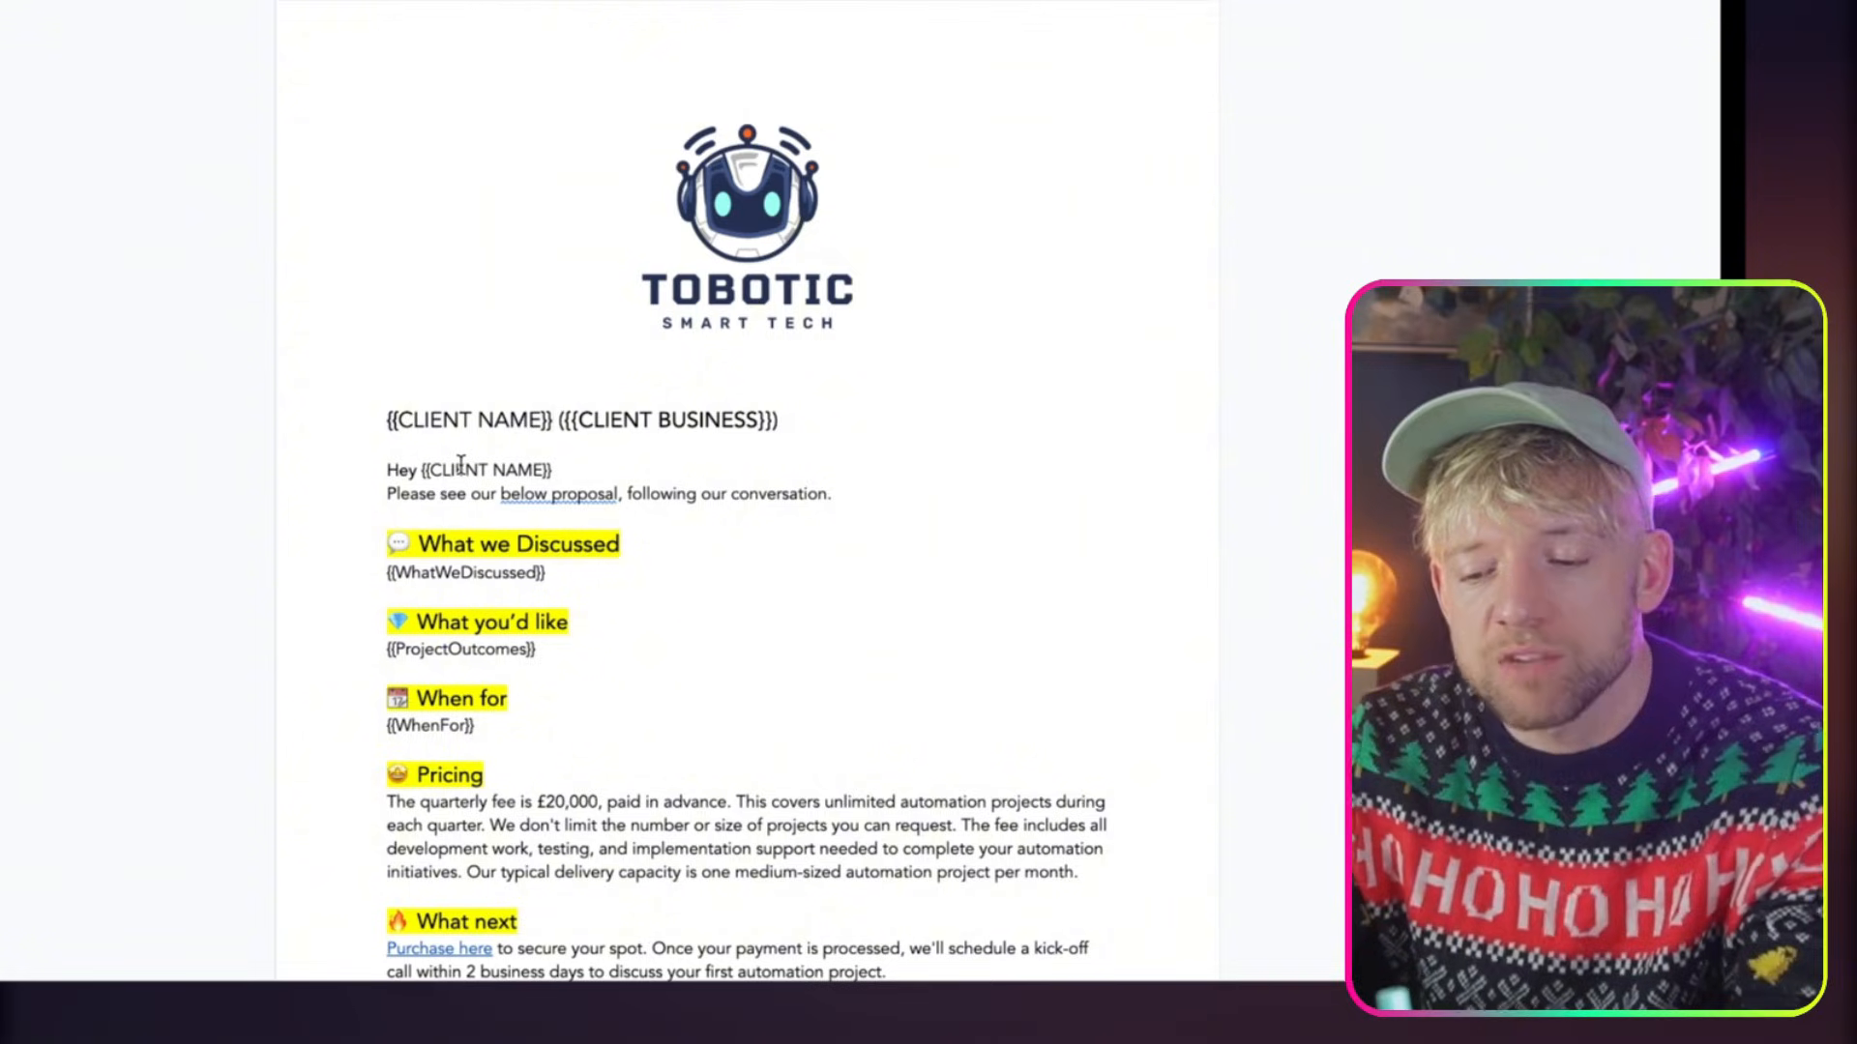
scroll(575, 451, "down", 1)
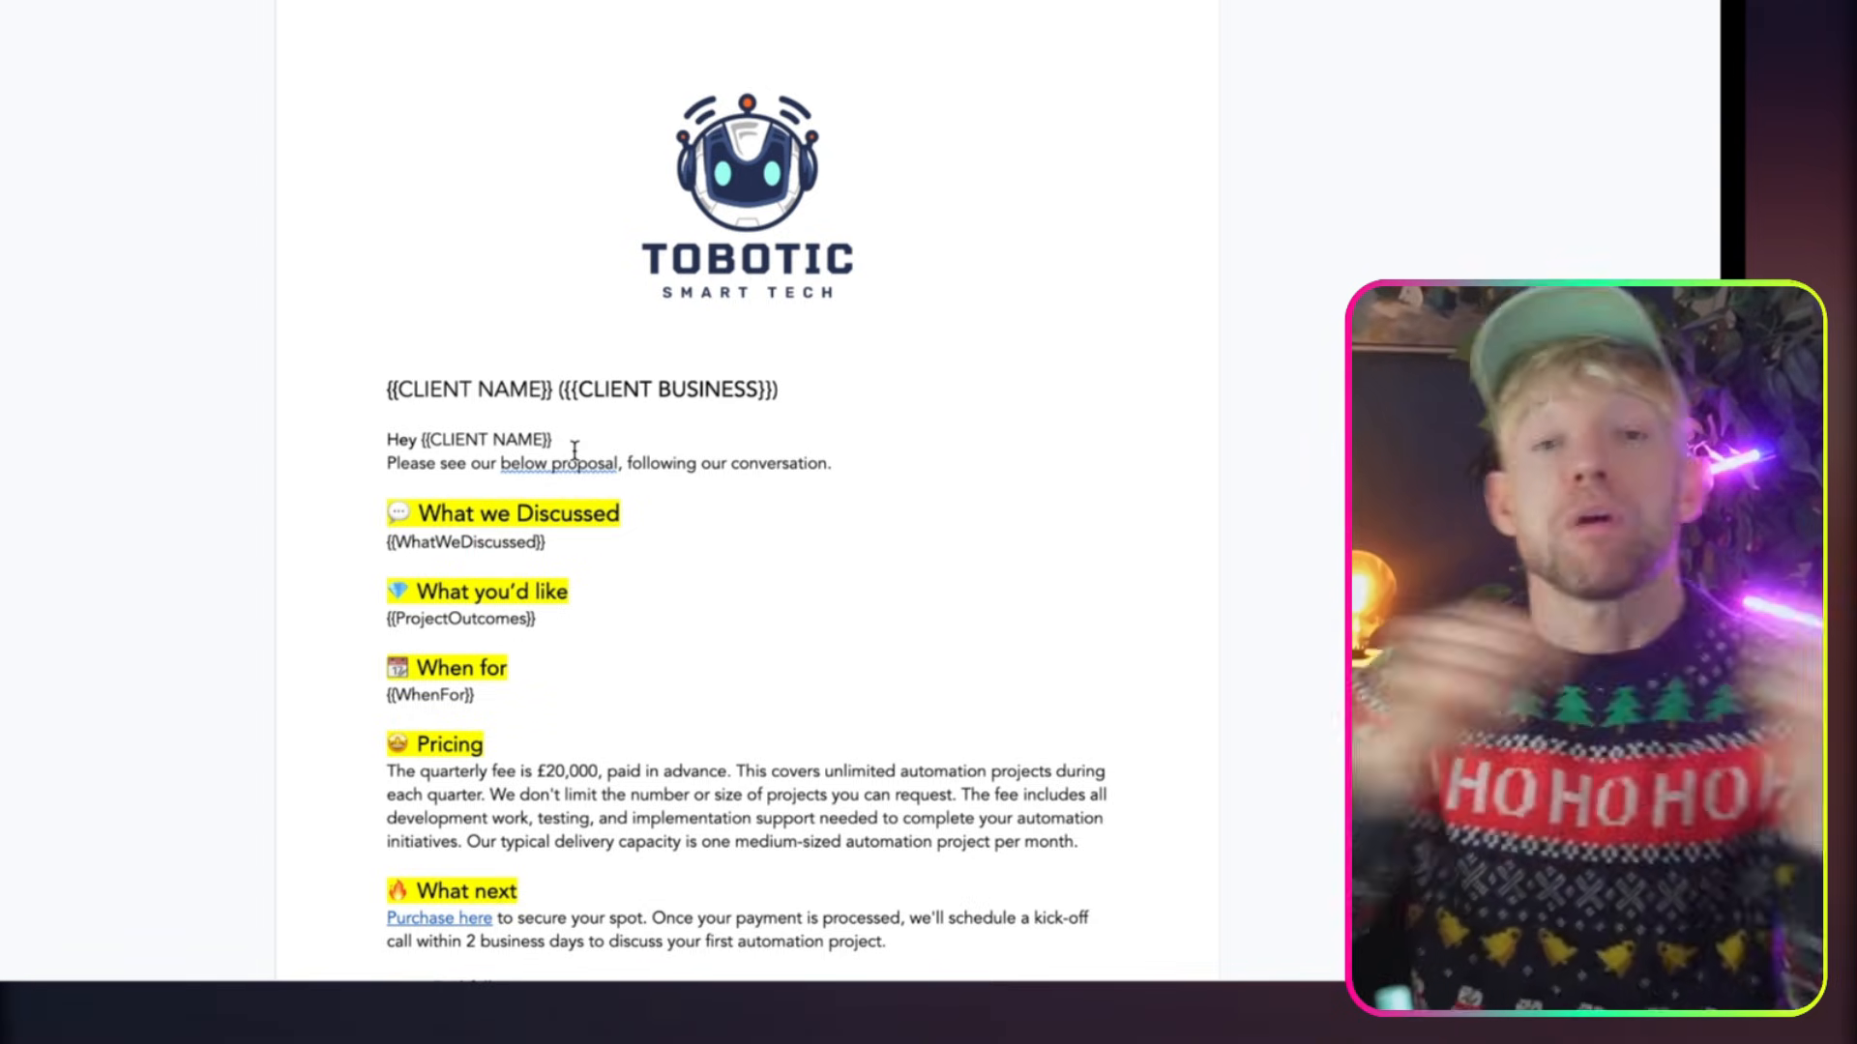
scroll(575, 449, "down", 2)
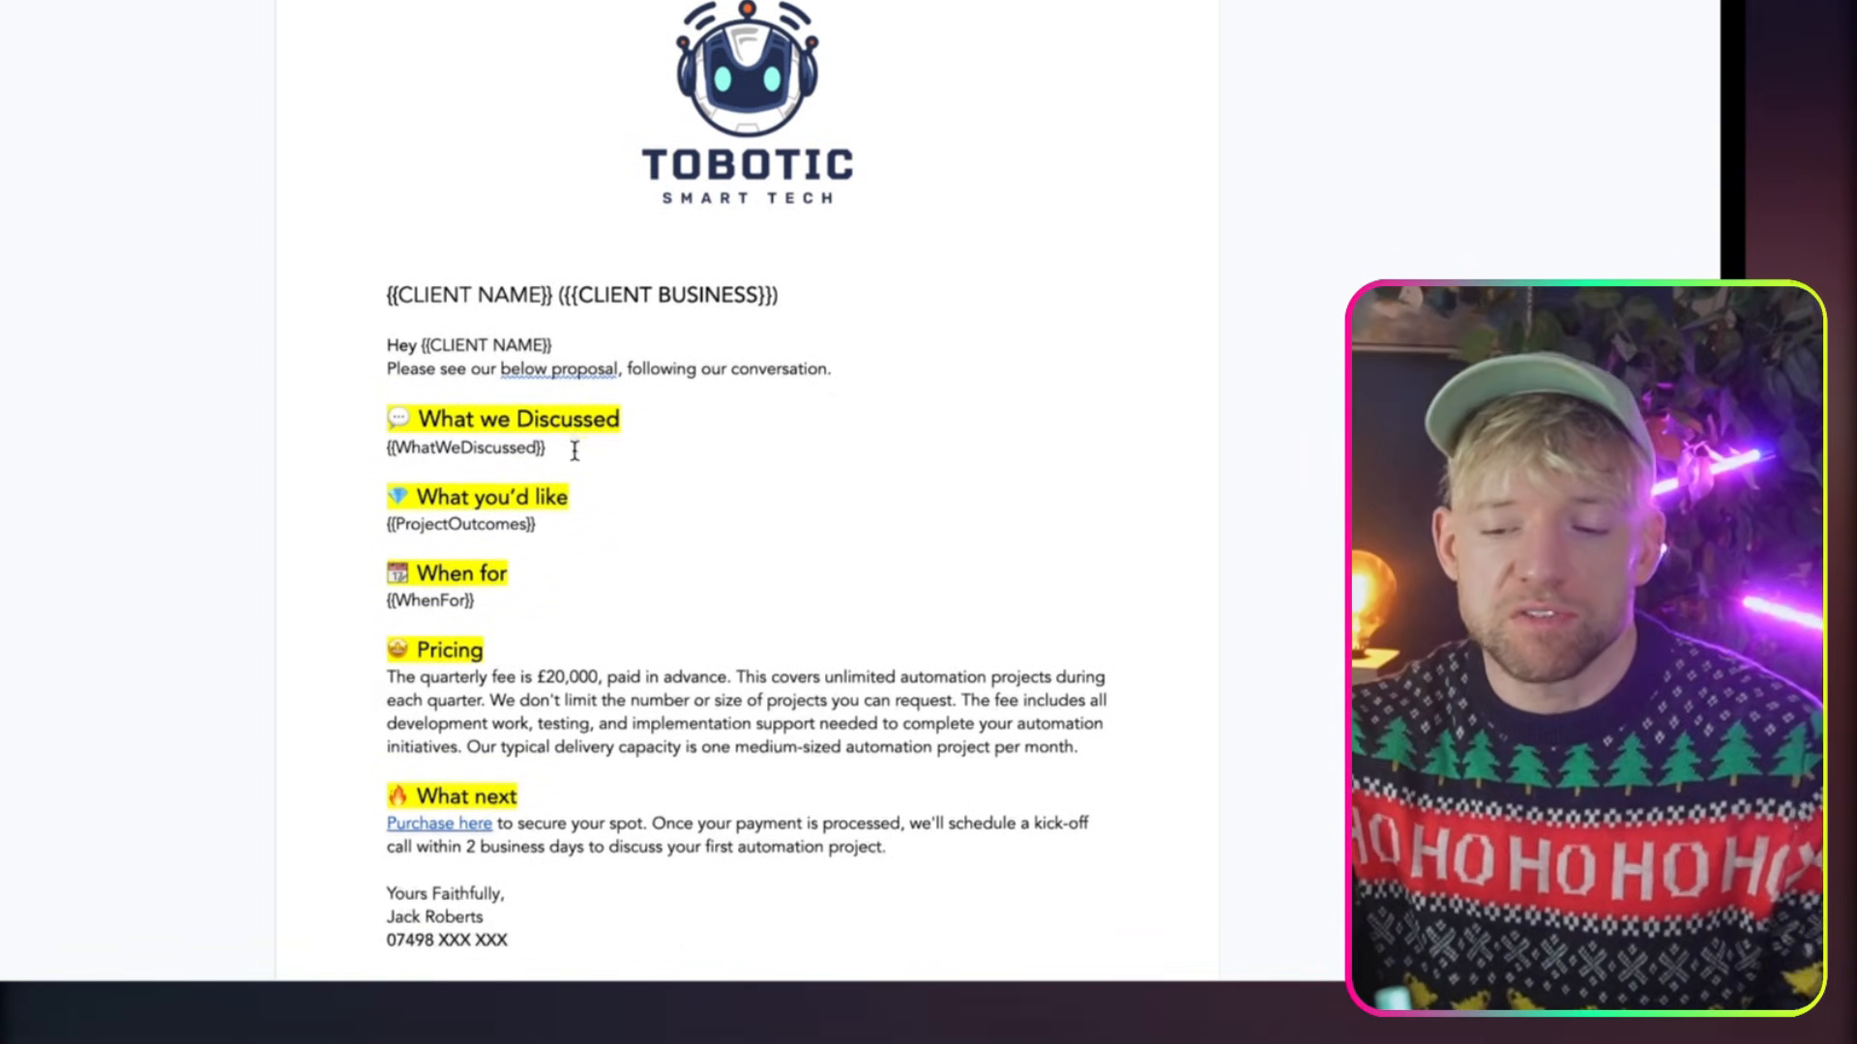
scroll(608, 299, "down", 1)
scroll(611, 306, "up", 3)
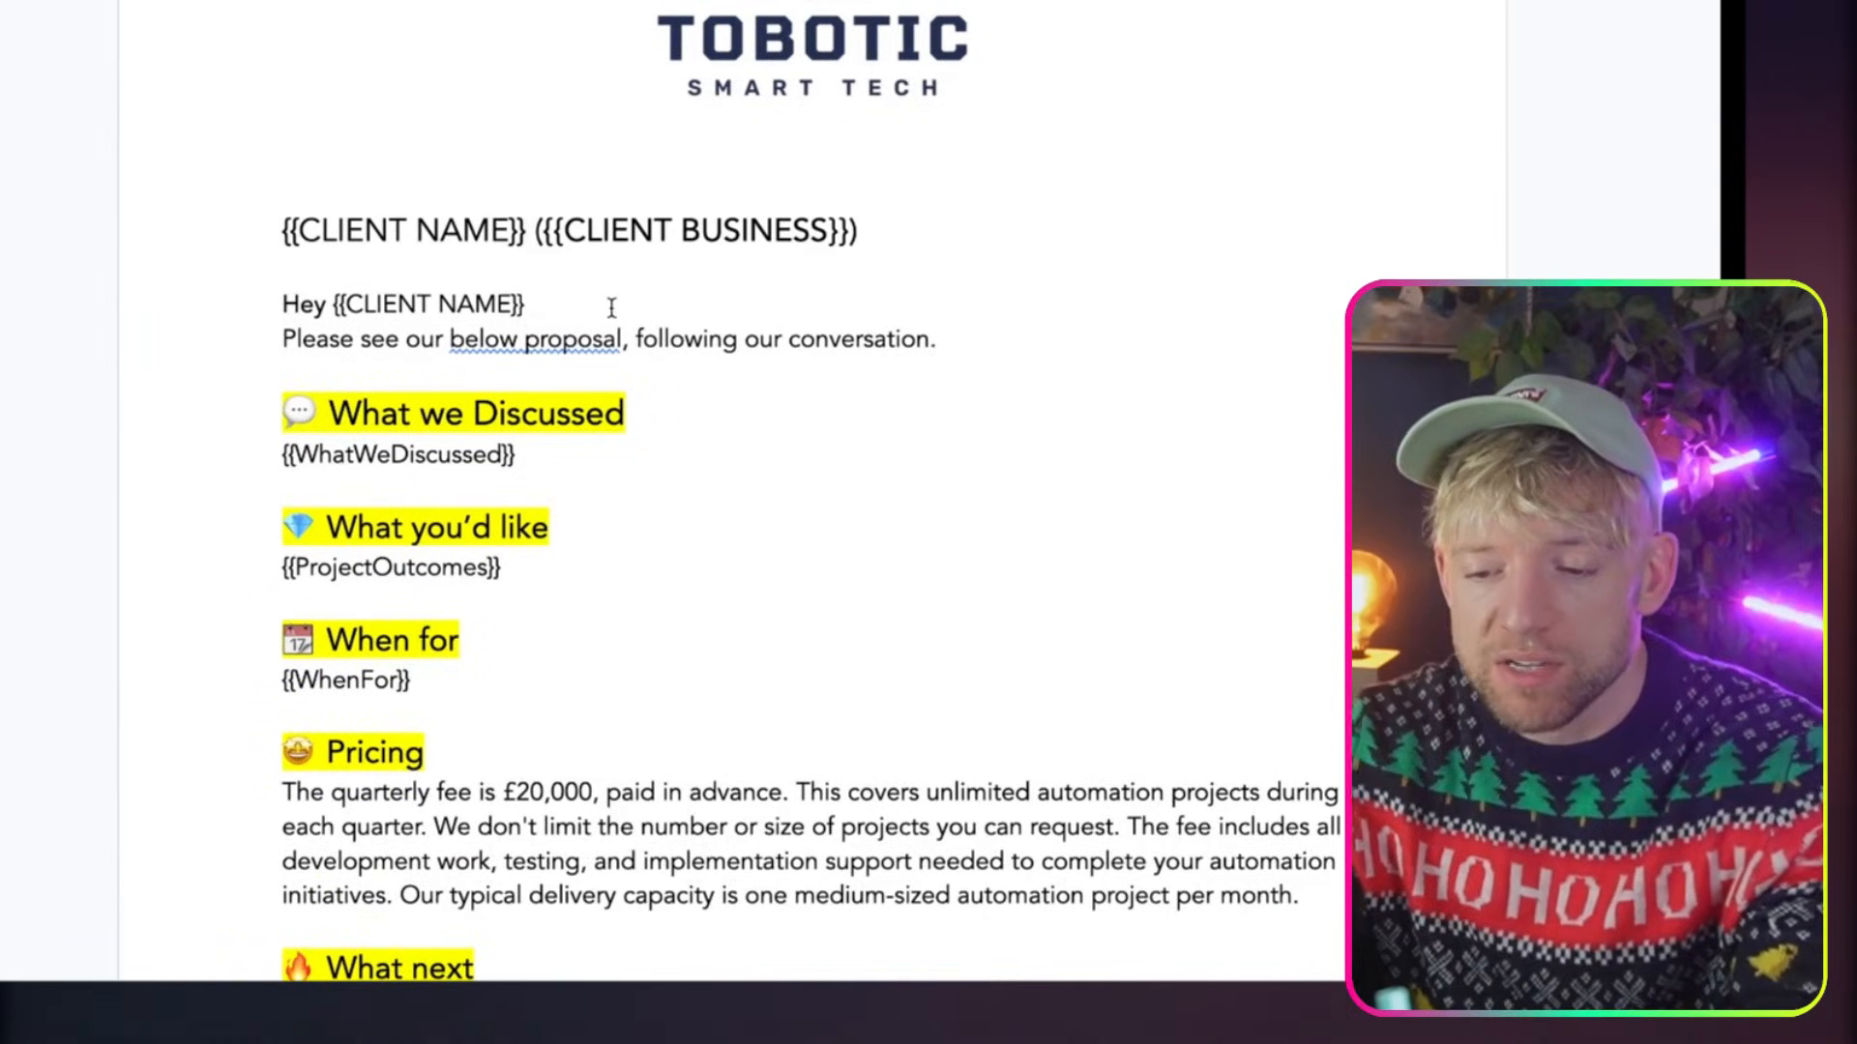
Try adding a sample {{alfnekjne placeholder after {{CLIENT NAME}} in the greeting line, and delete it
left_click(577, 308)
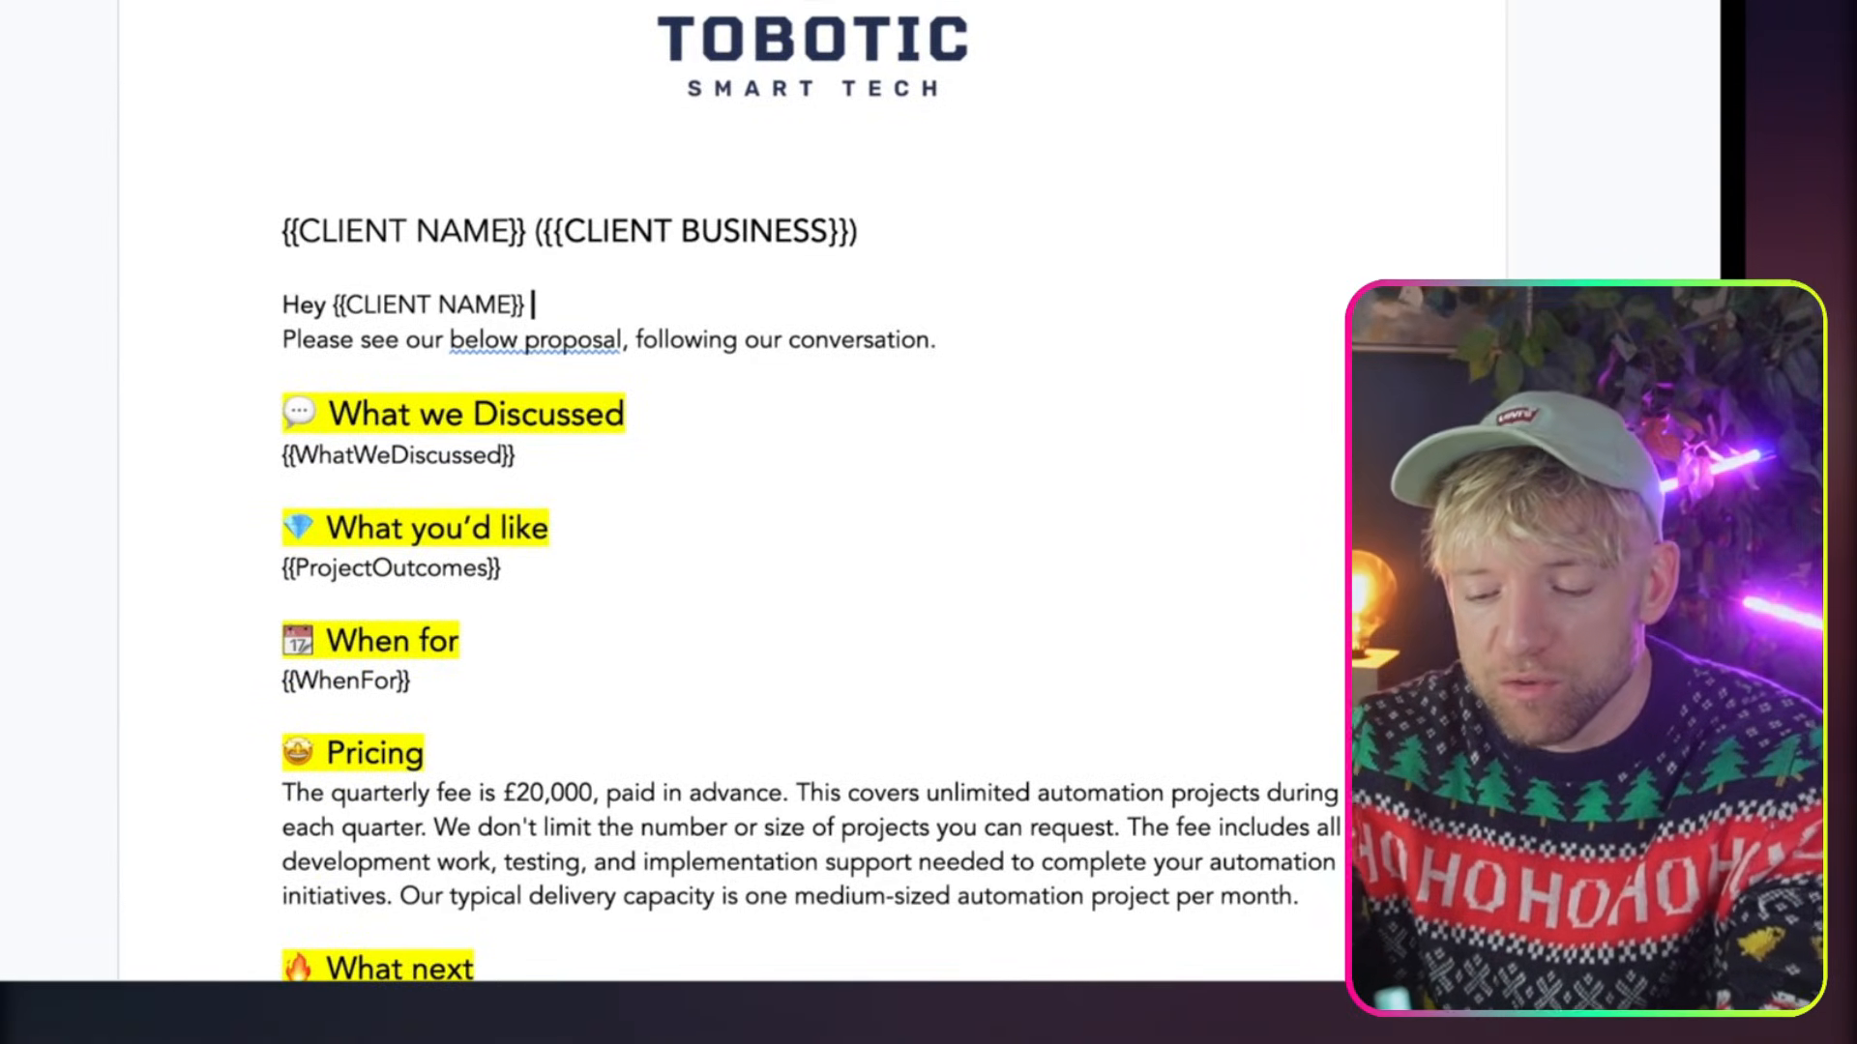
type("{{alfnekjne}}")
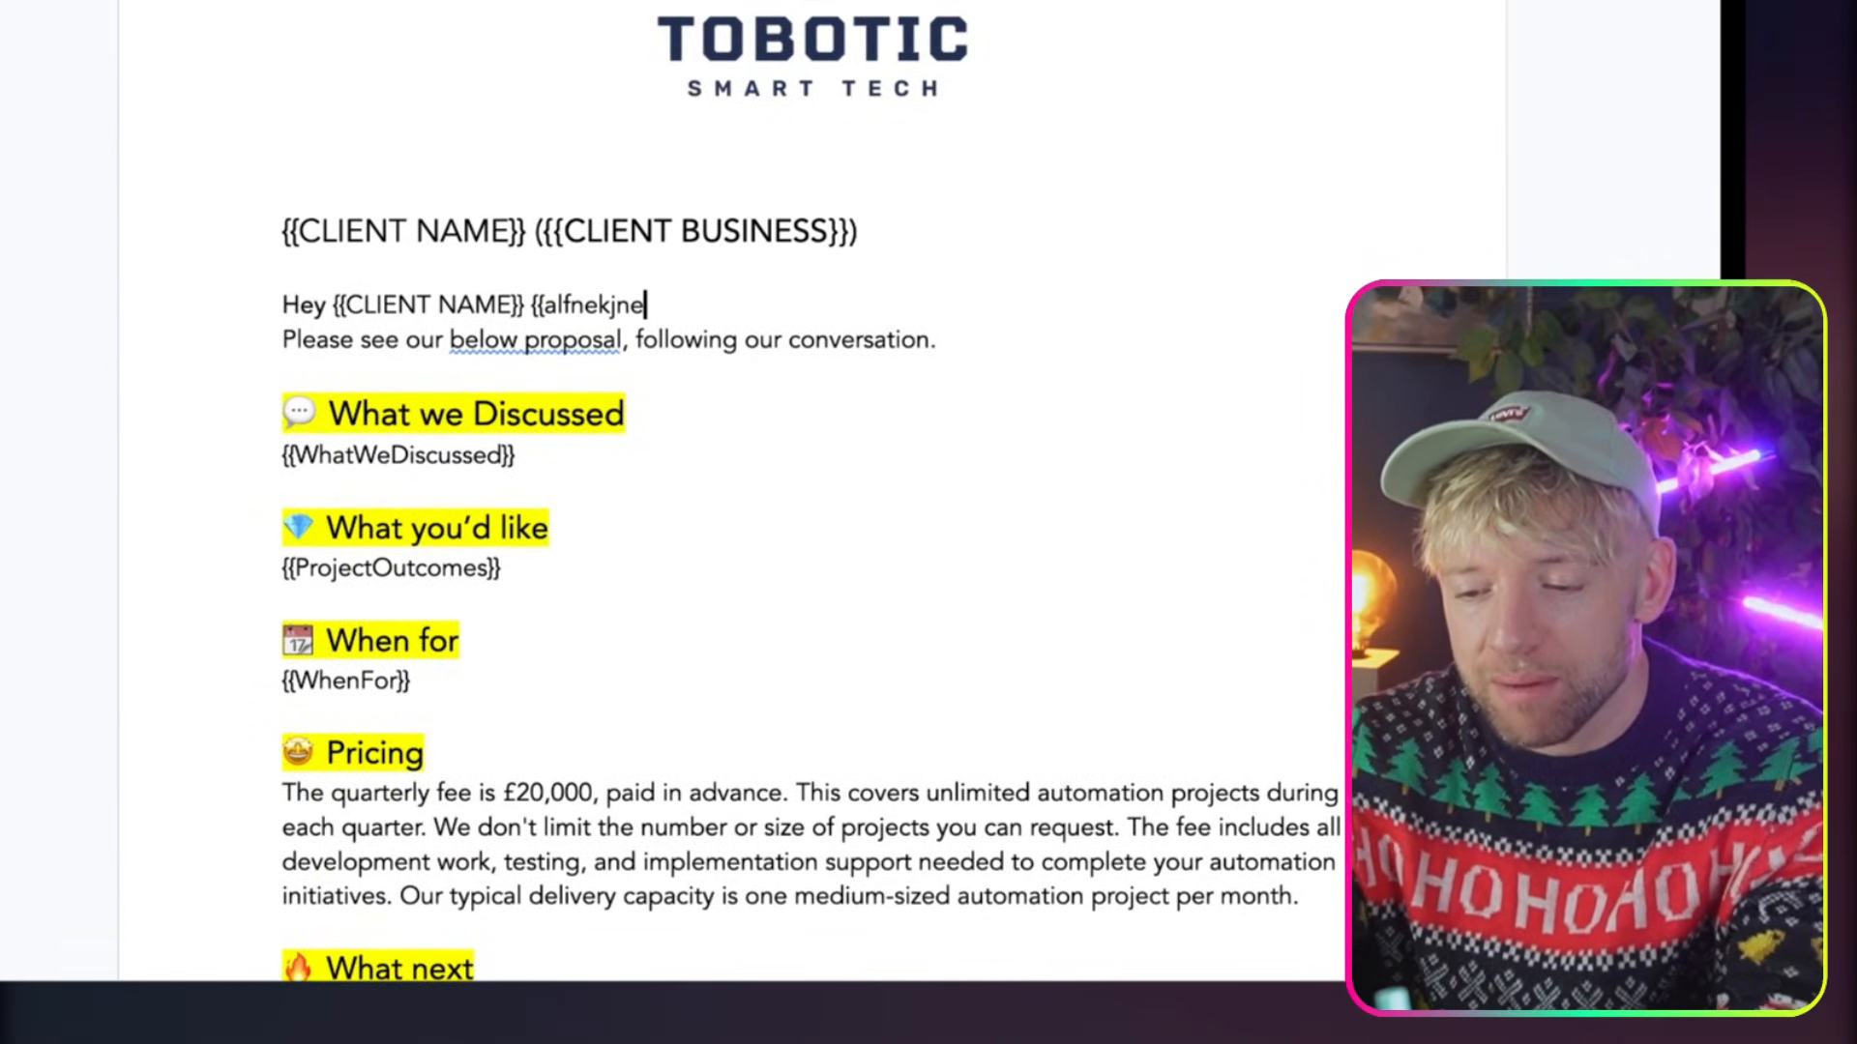
key("BackSpace")
key("BackSpace")
key("BackSpace")
key("BackSpace")
key("BackSpace")
key("BackSpace")
key("BackSpace")
key("BackSpace")
key("BackSpace")
key("BackSpace")
key("BackSpace")
key("BackSpace")
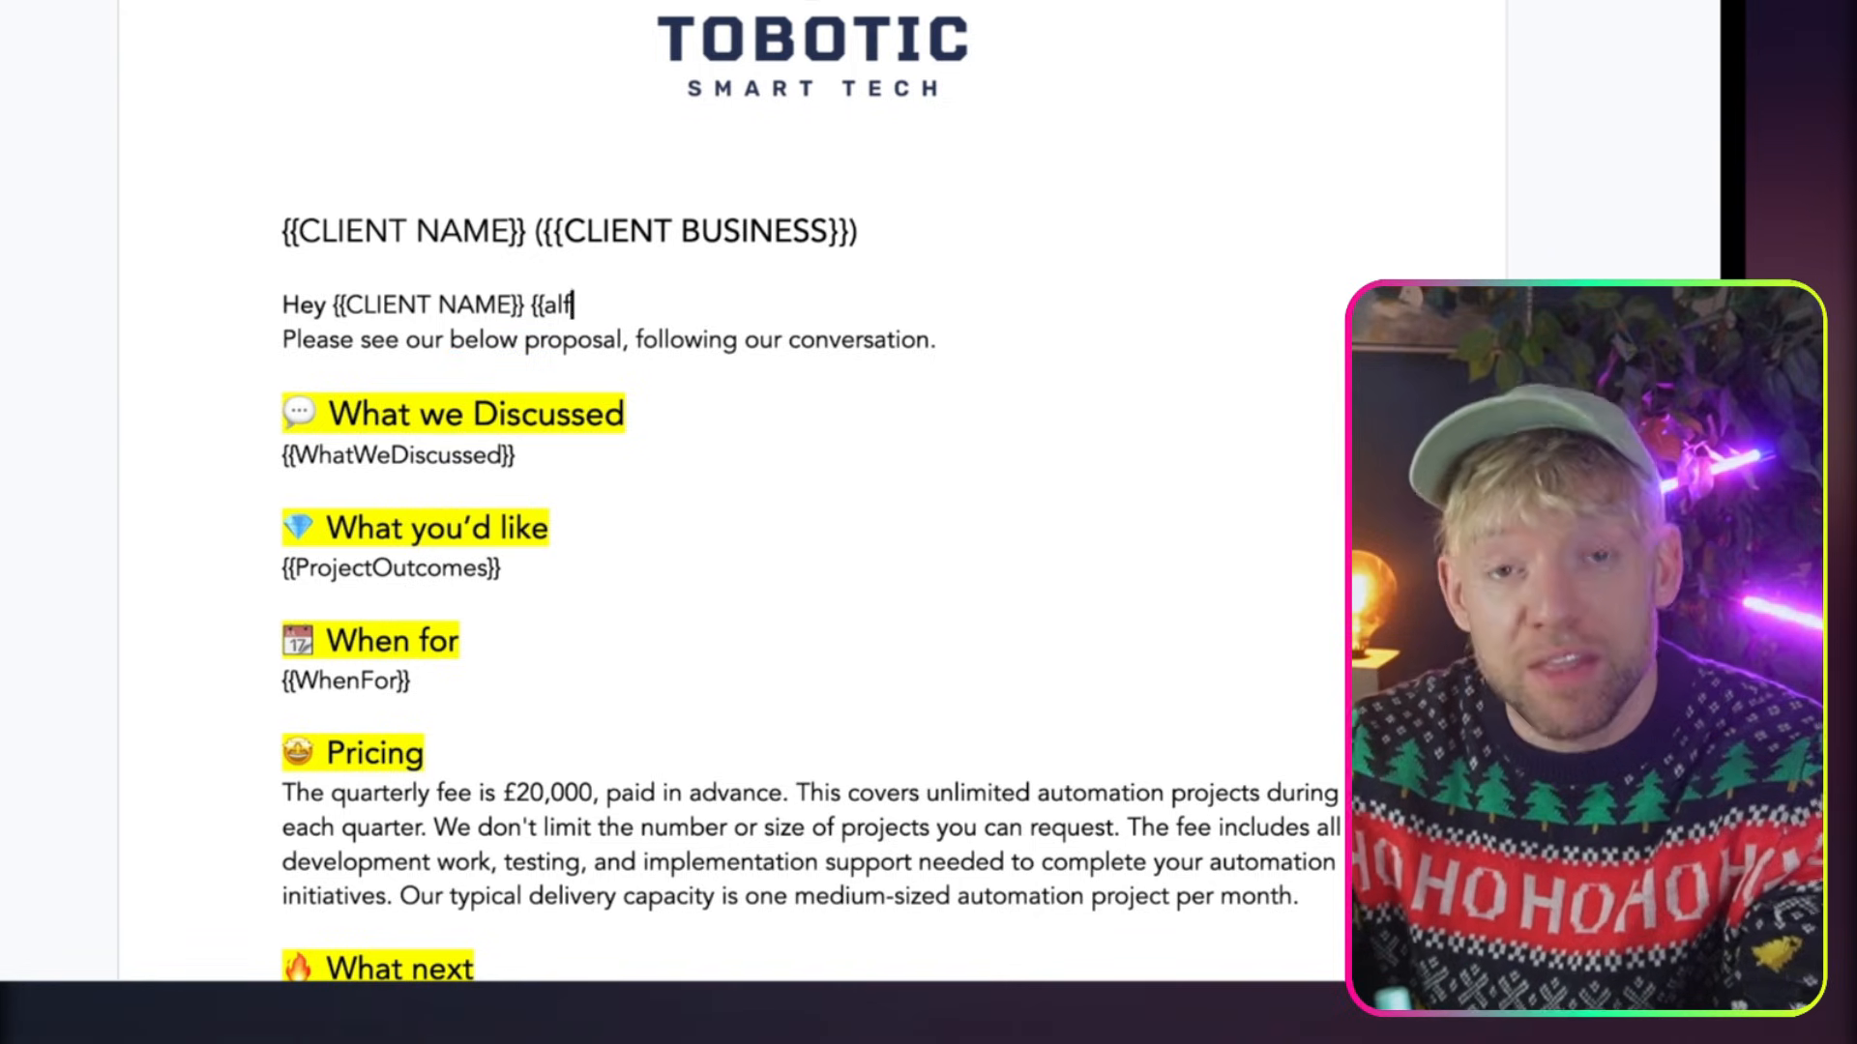
key("BackSpace")
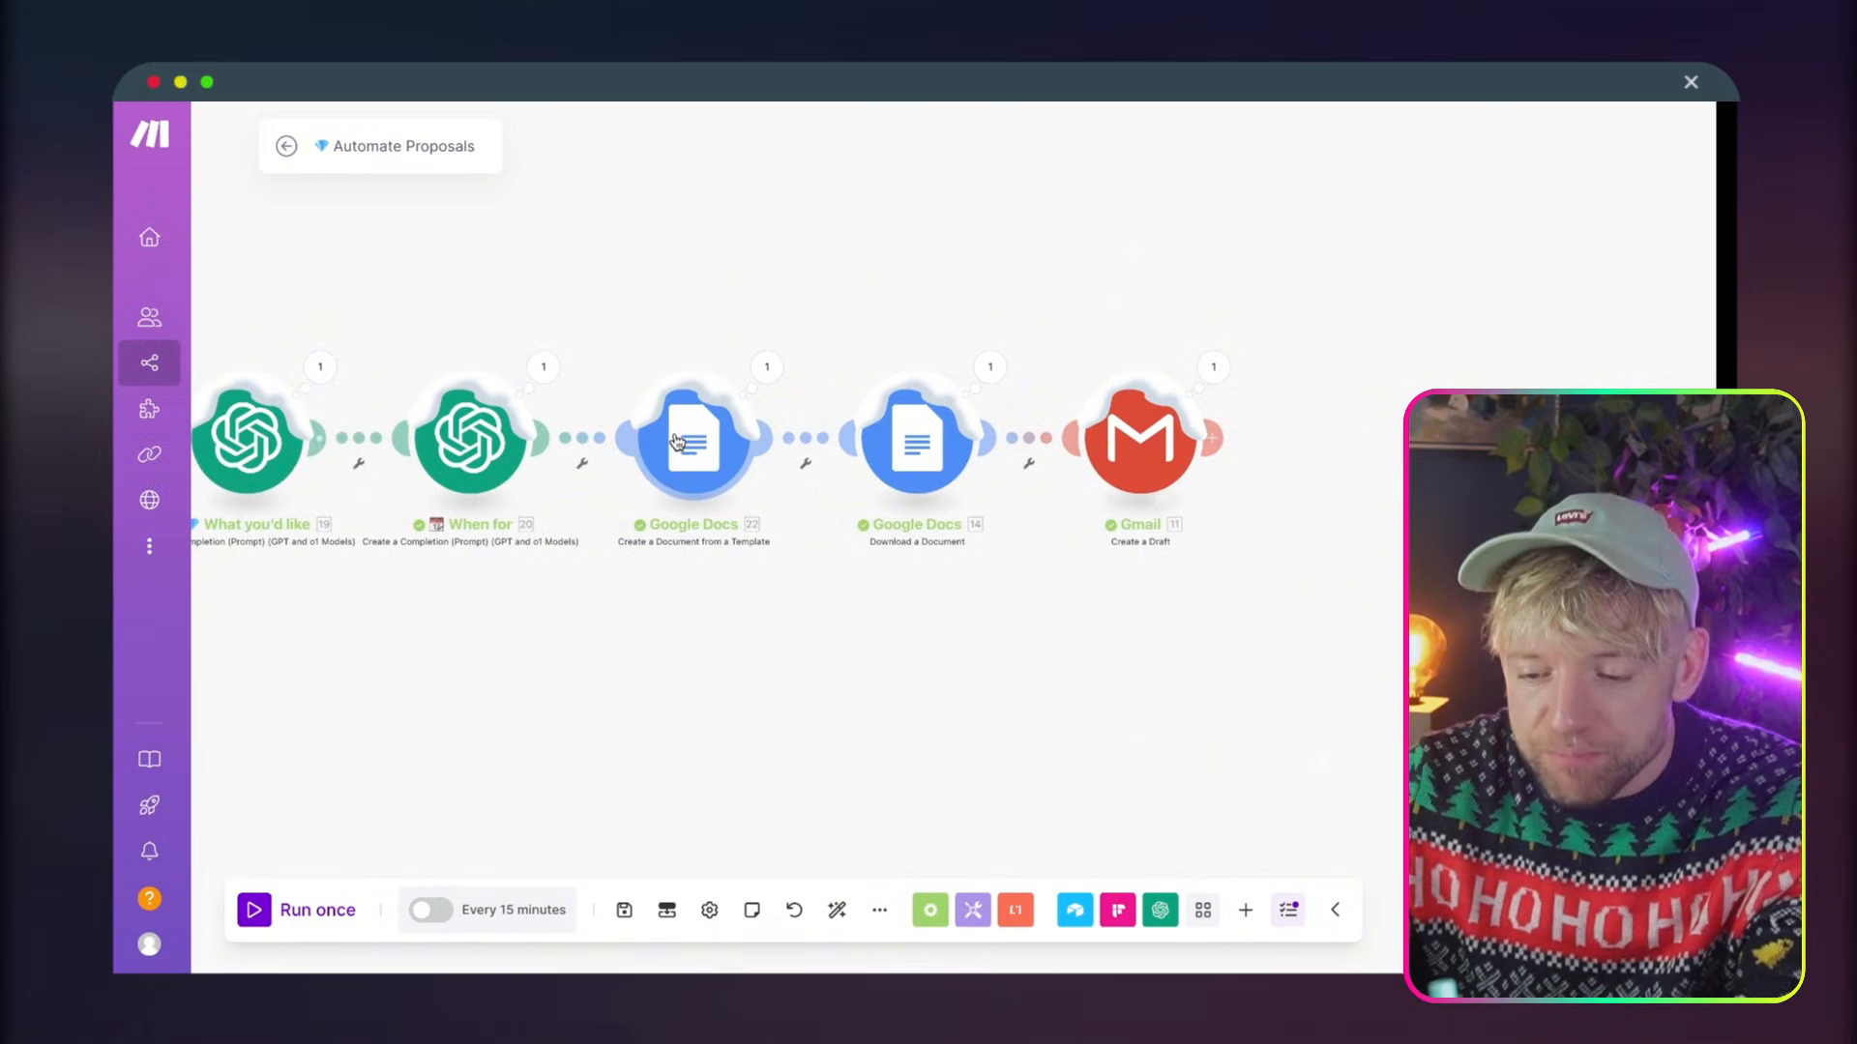
Switch to Make's Automate Proposals scenario and review the values mapped in the Create a Document from a Template module
left_click(677, 441)
scroll(973, 657, "down", 3)
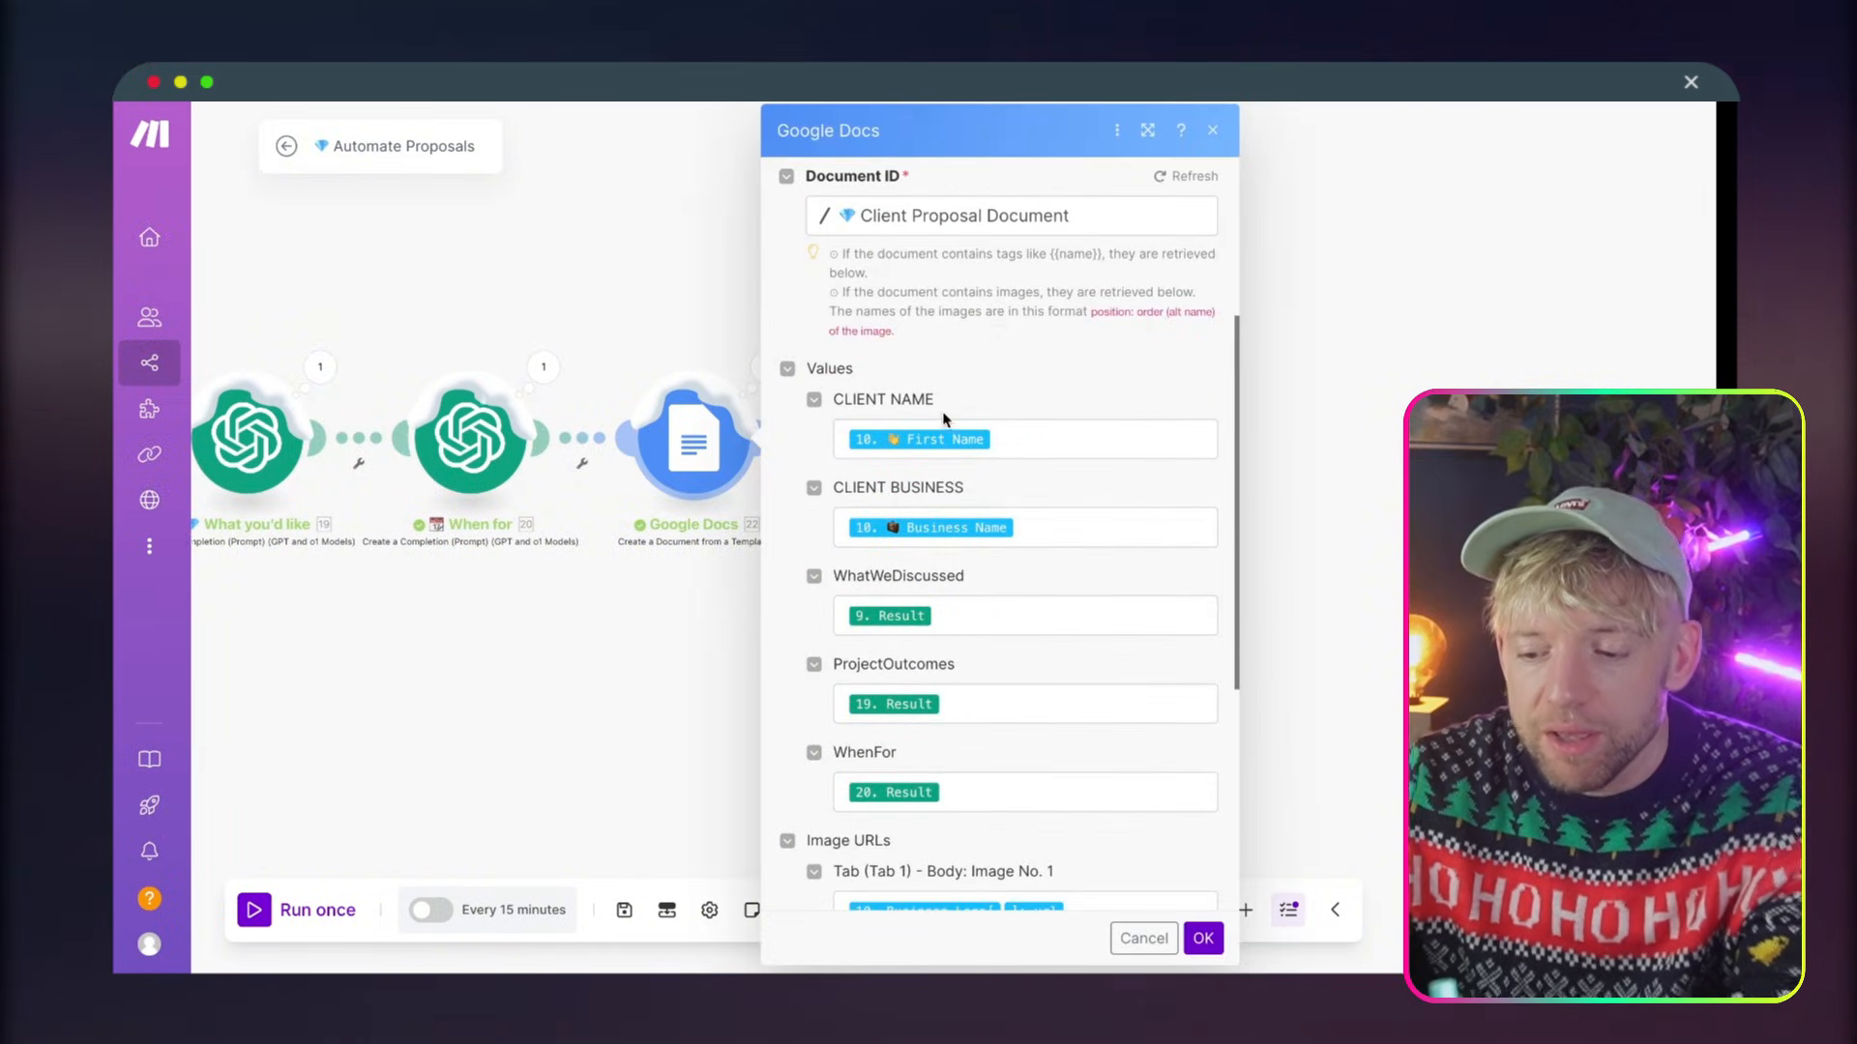
left_click_drag(938, 580, 932, 591)
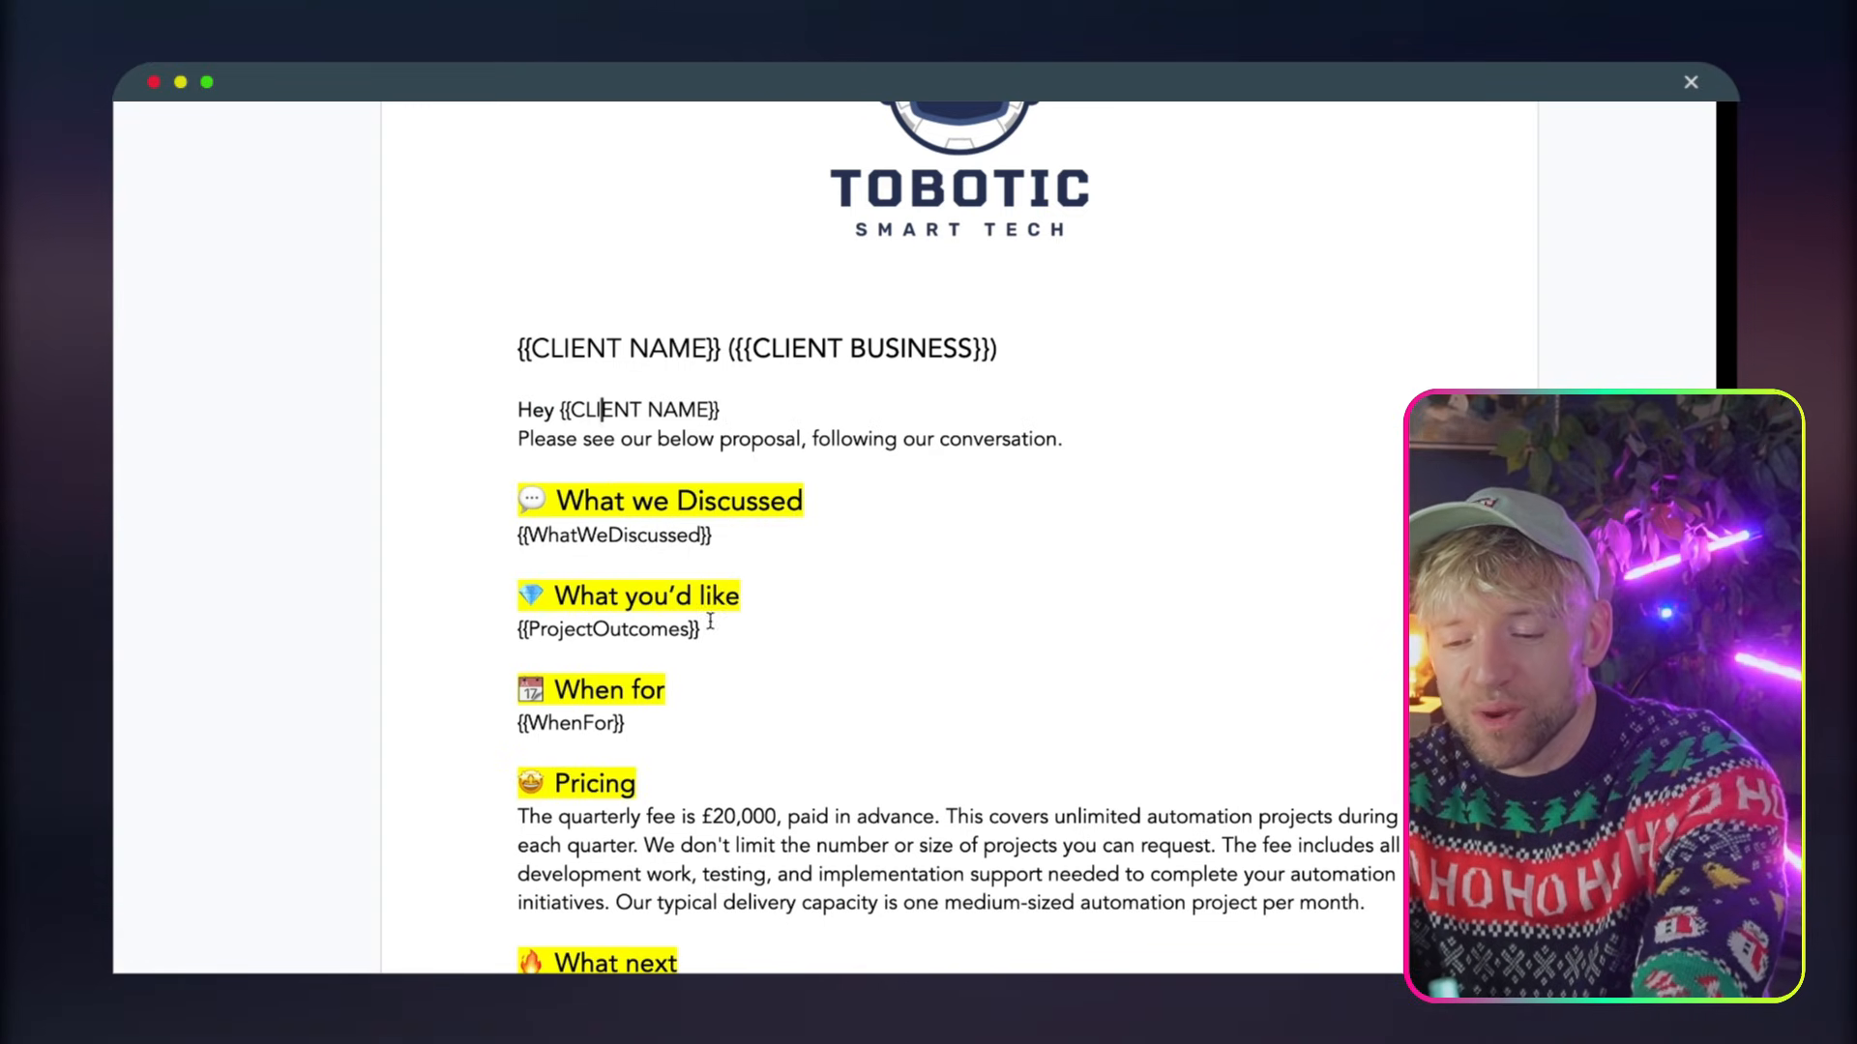
Back in the Google Docs template, examine the ProjectOutcomes and WhenFor placeholders and the fixed Pricing paragraph
left_click_drag(710, 628, 520, 631)
left_click(653, 630)
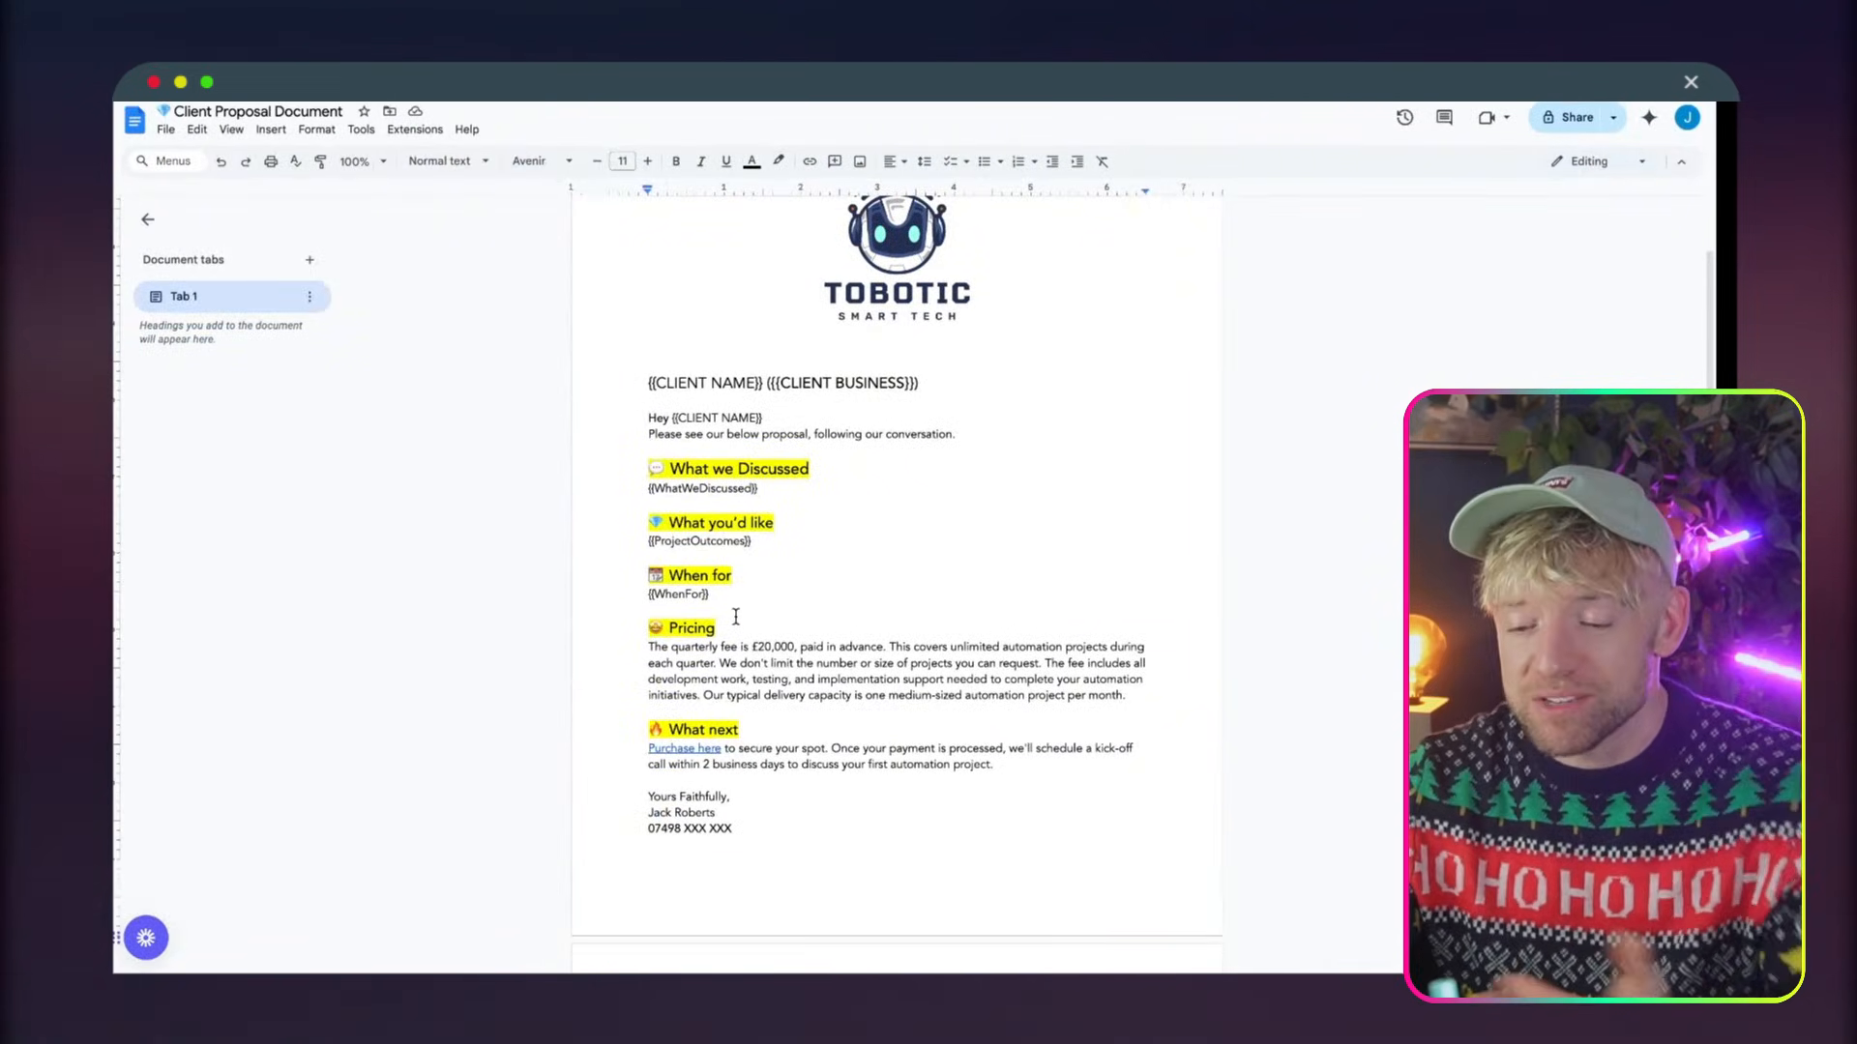
left_click(734, 574)
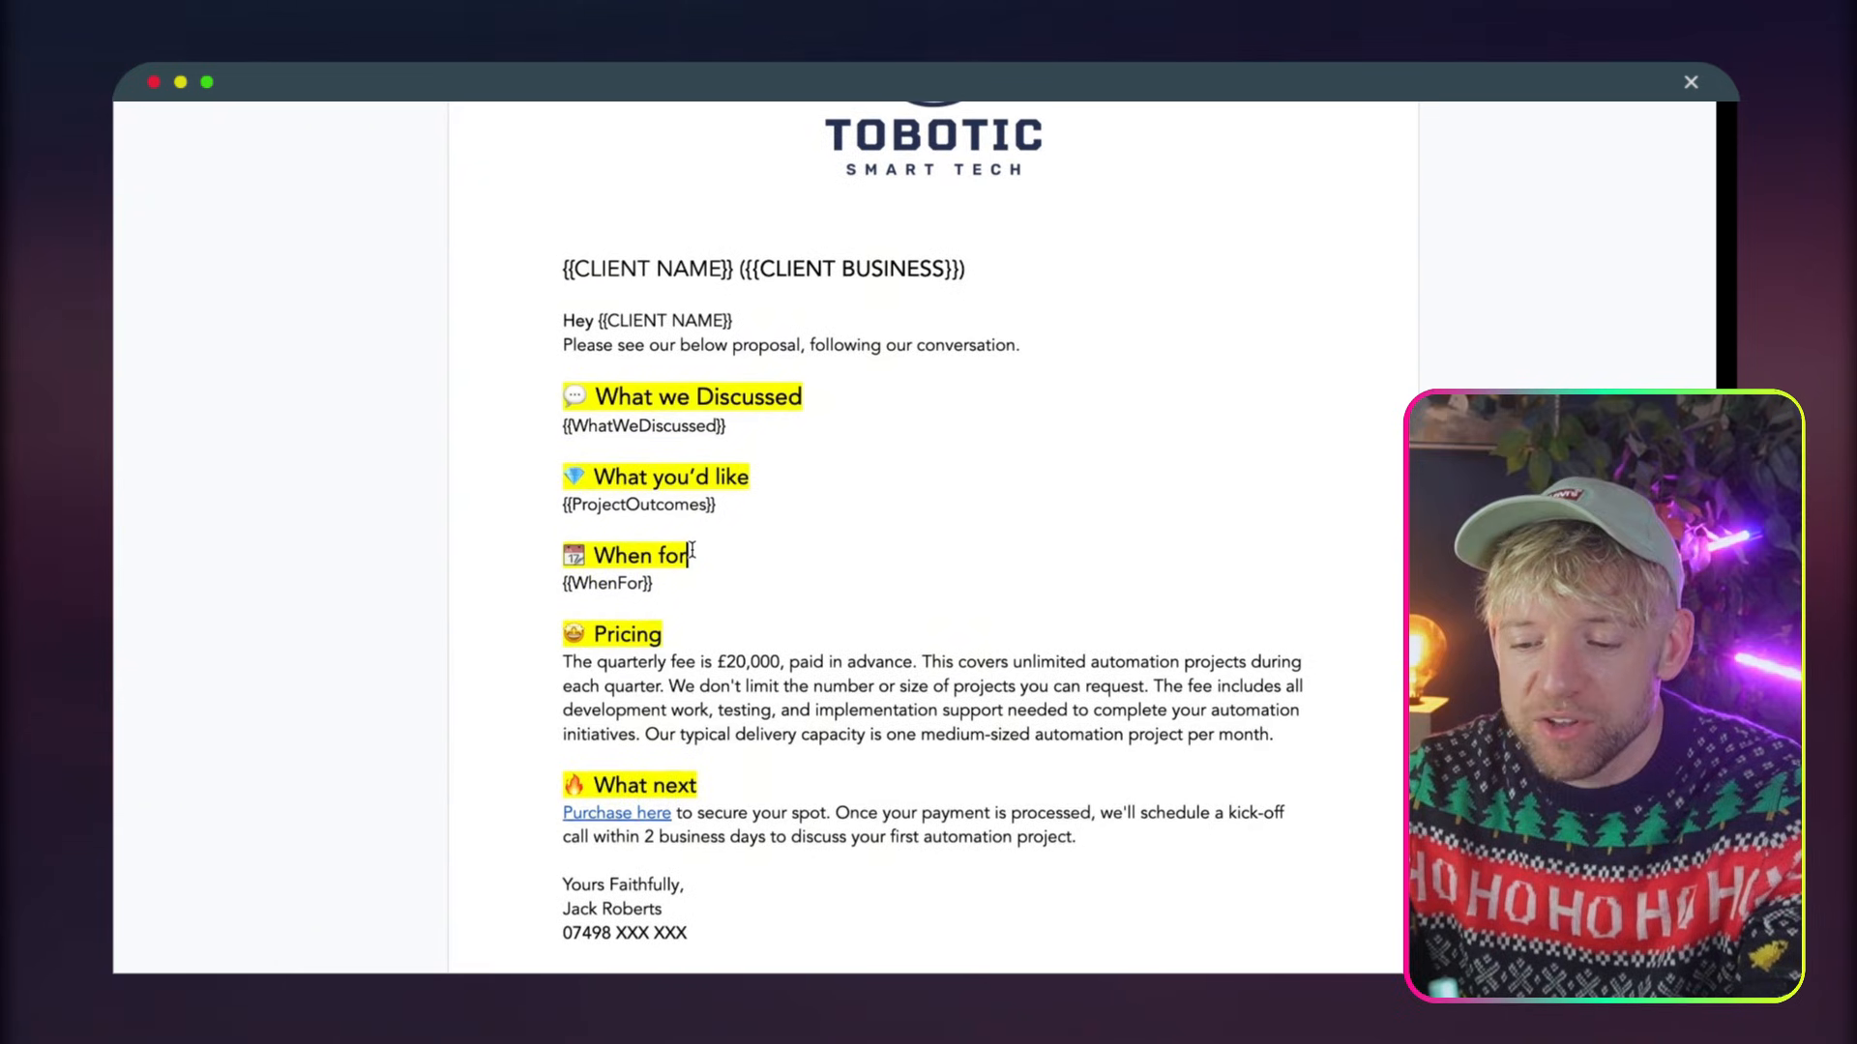
left_click_drag(692, 552, 594, 555)
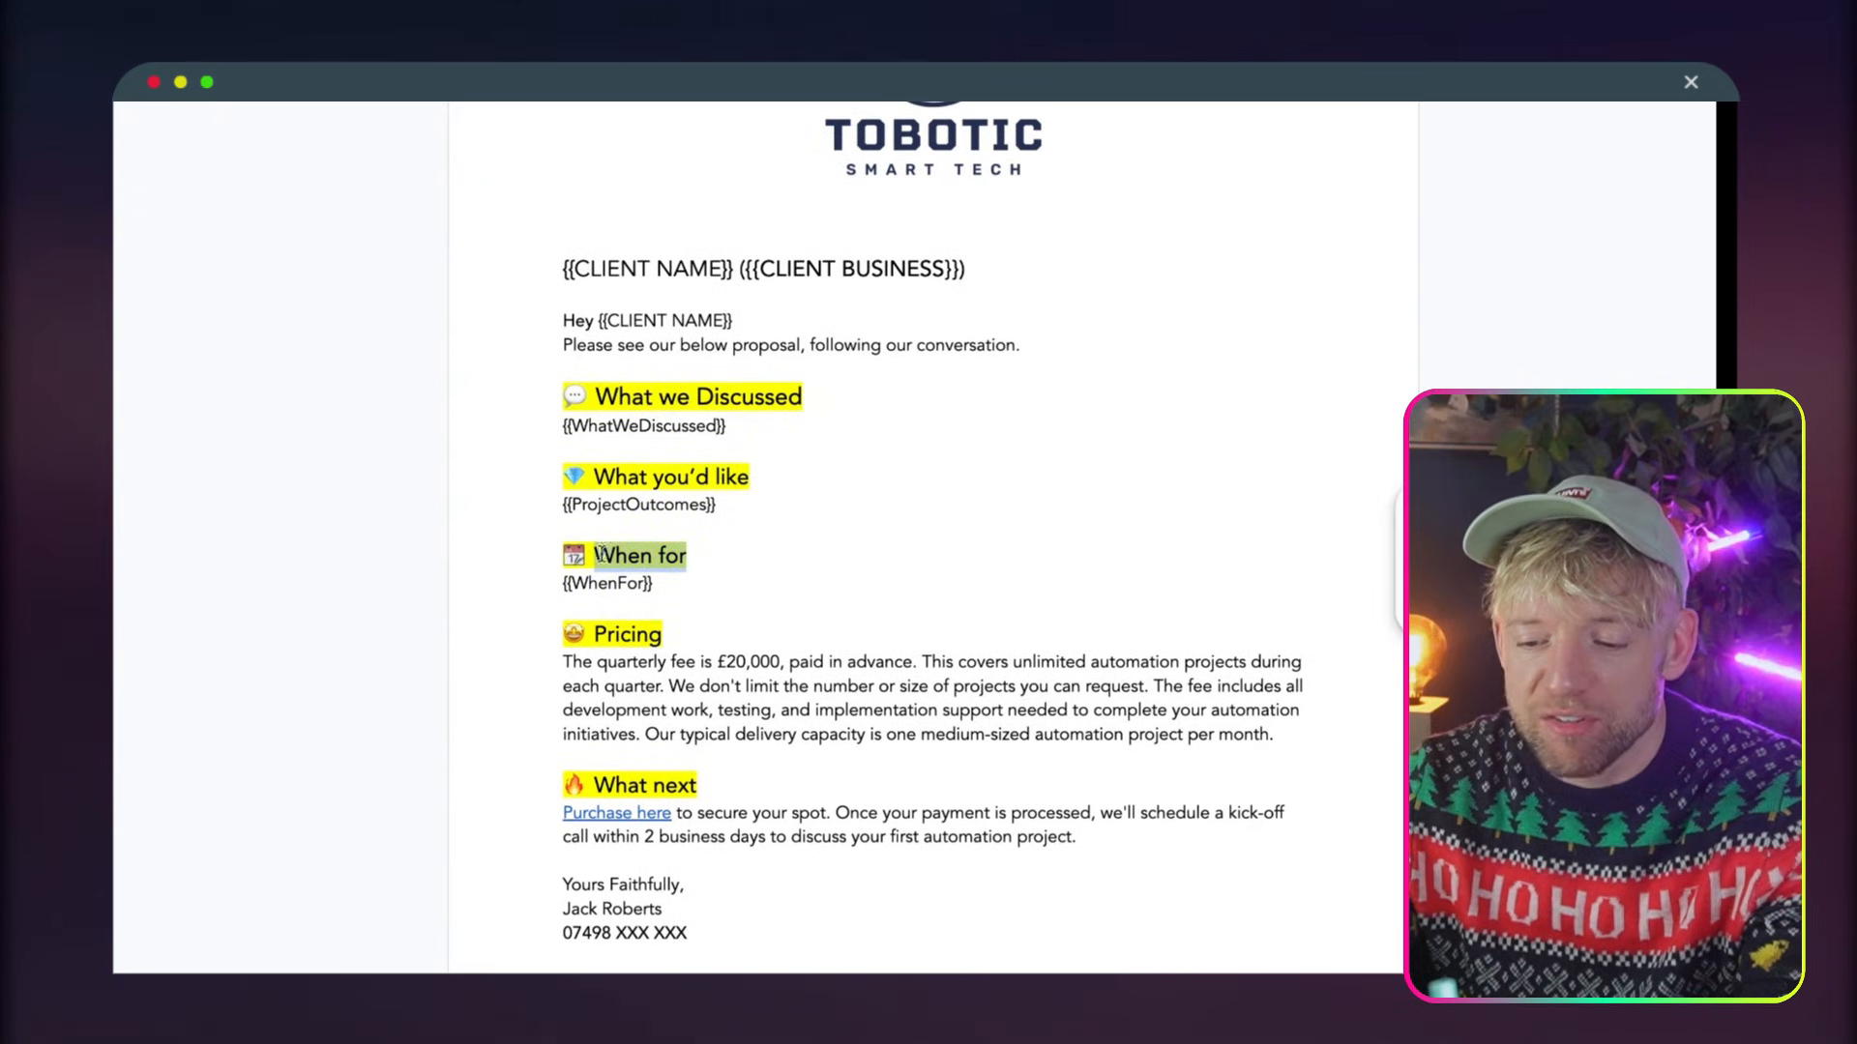
left_click(639, 582)
scroll(638, 580, "down", 2)
triple_click(694, 616)
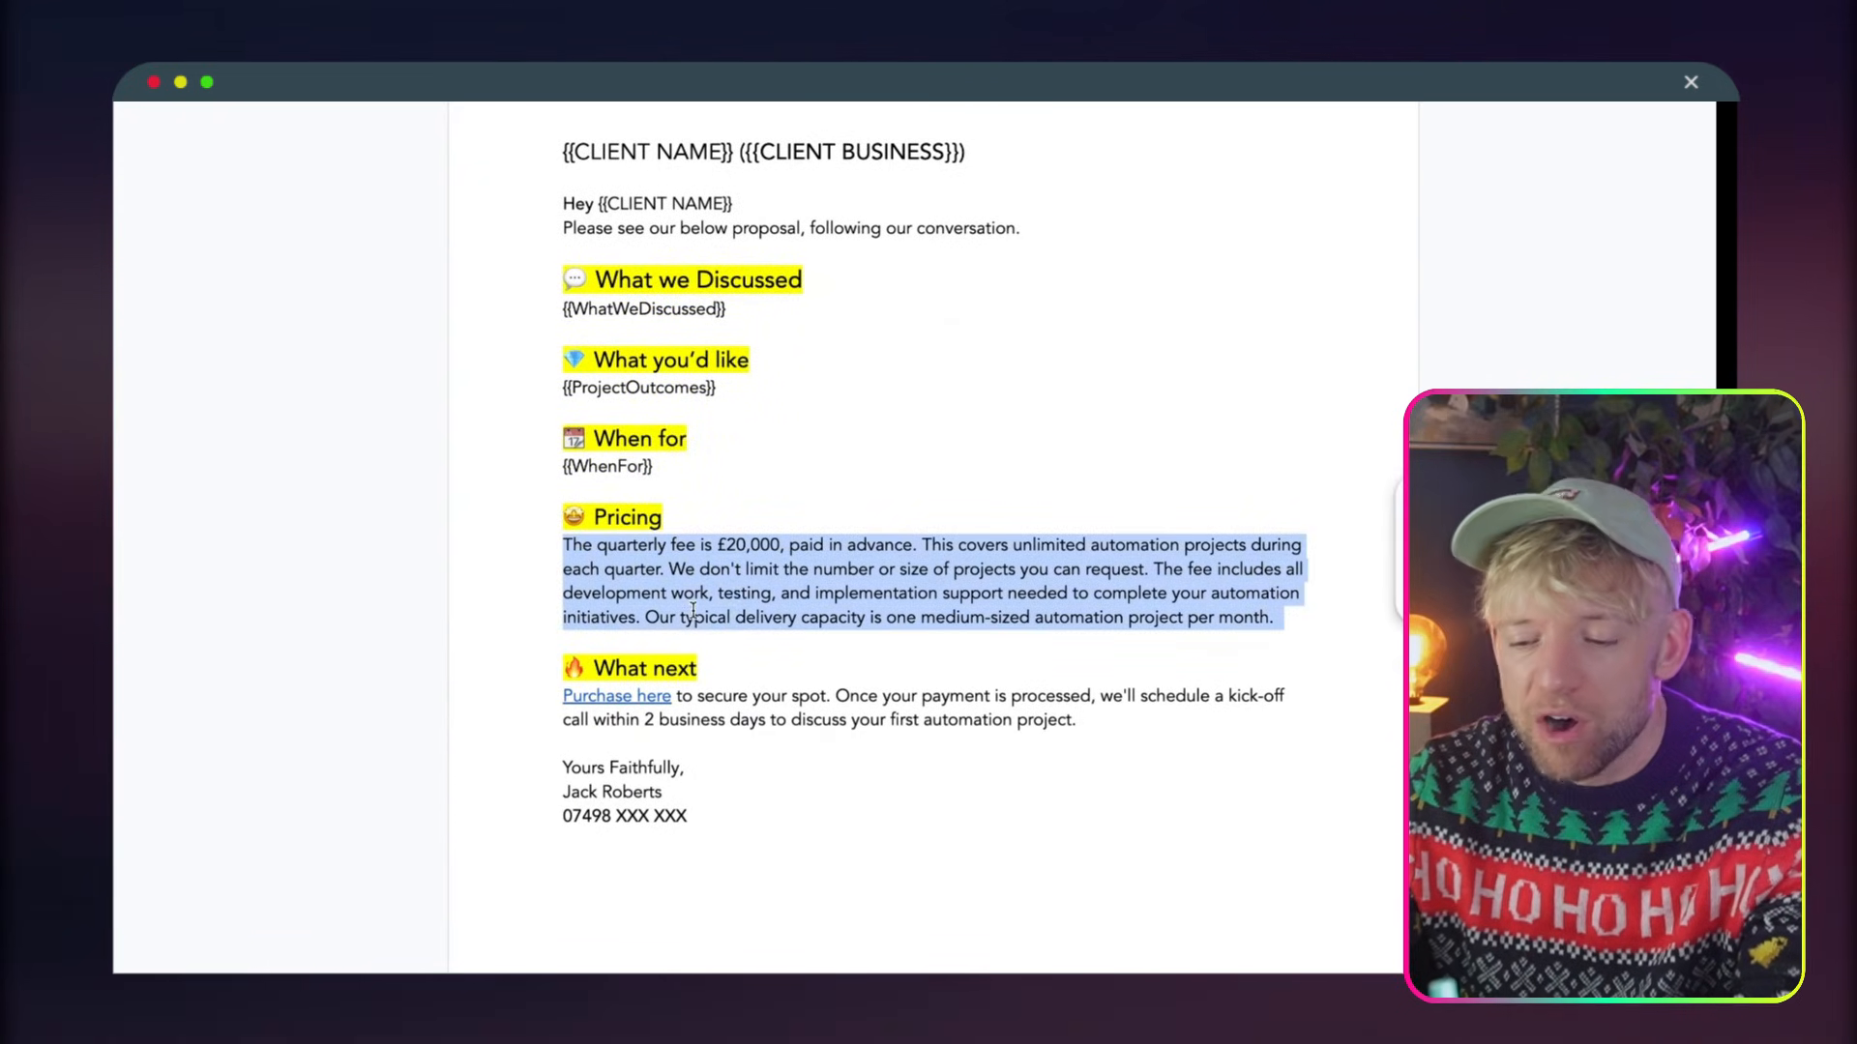
left_click(739, 595)
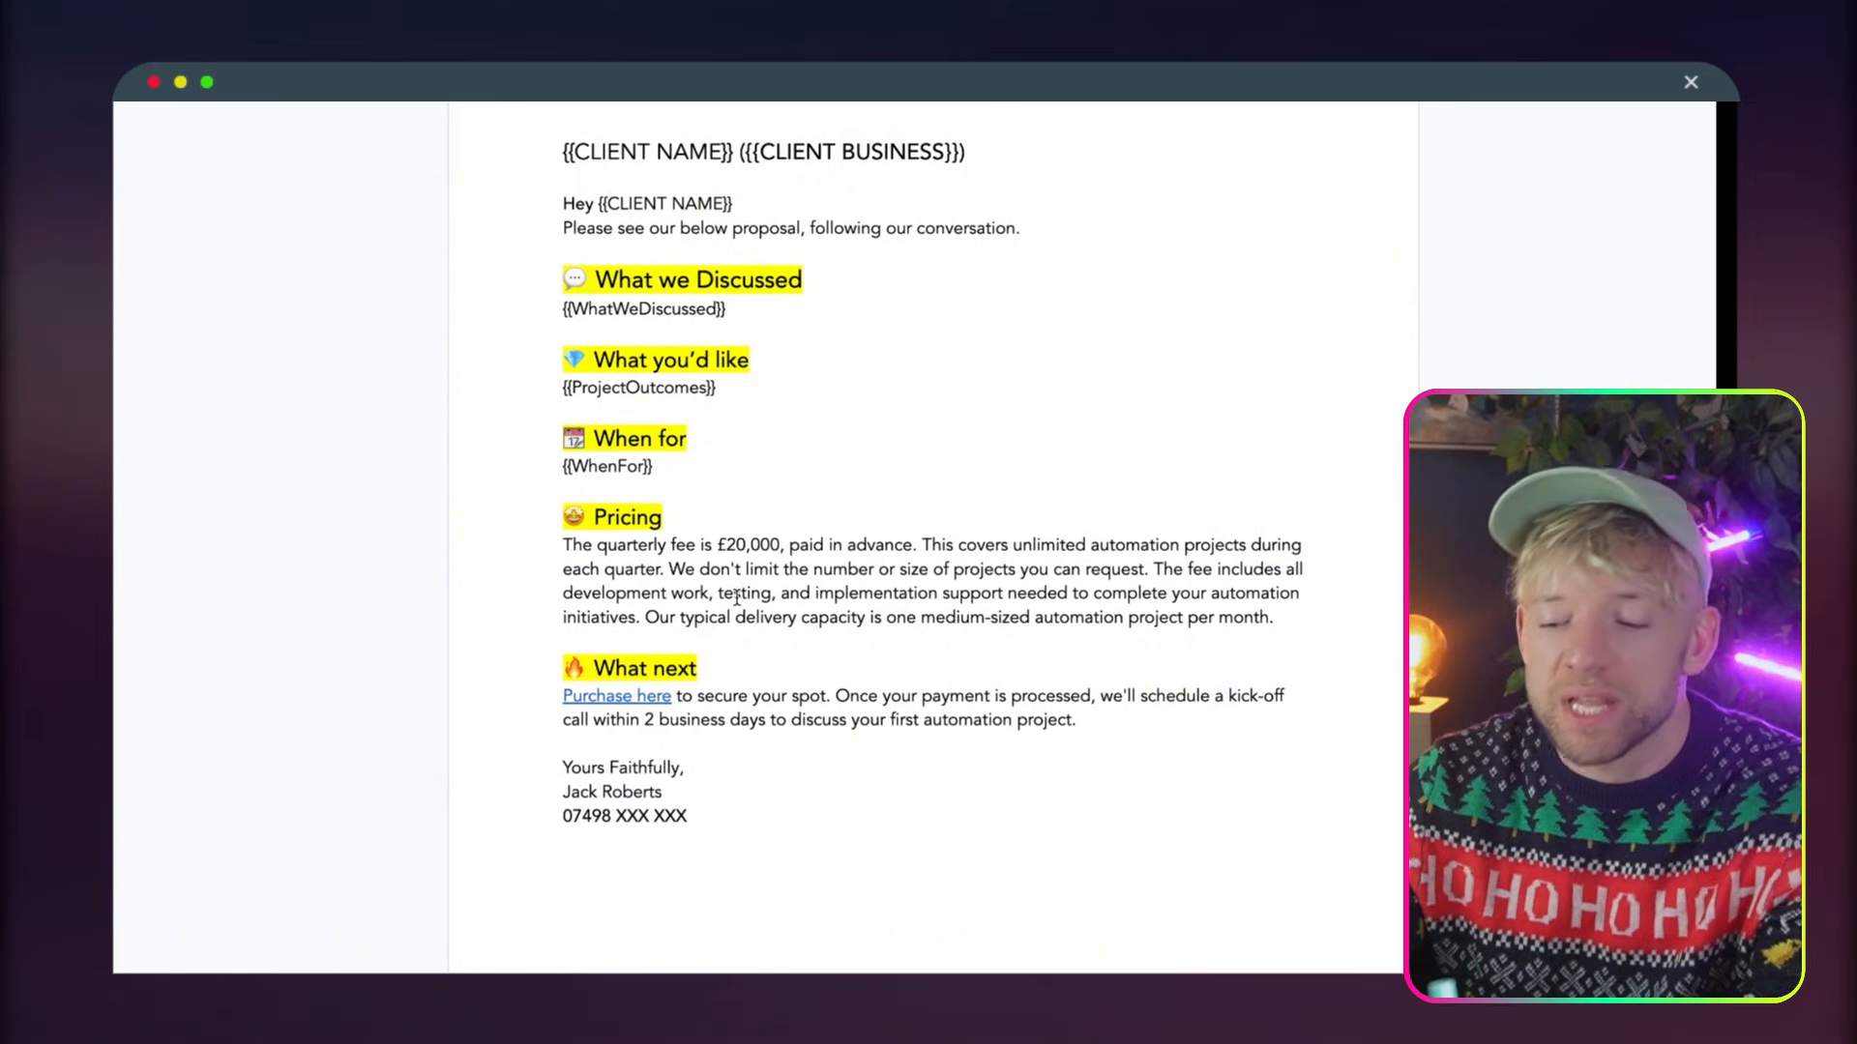
Check the Purchase here link under What next and the small logo on the template's second page
scroll(740, 595, "down", 1)
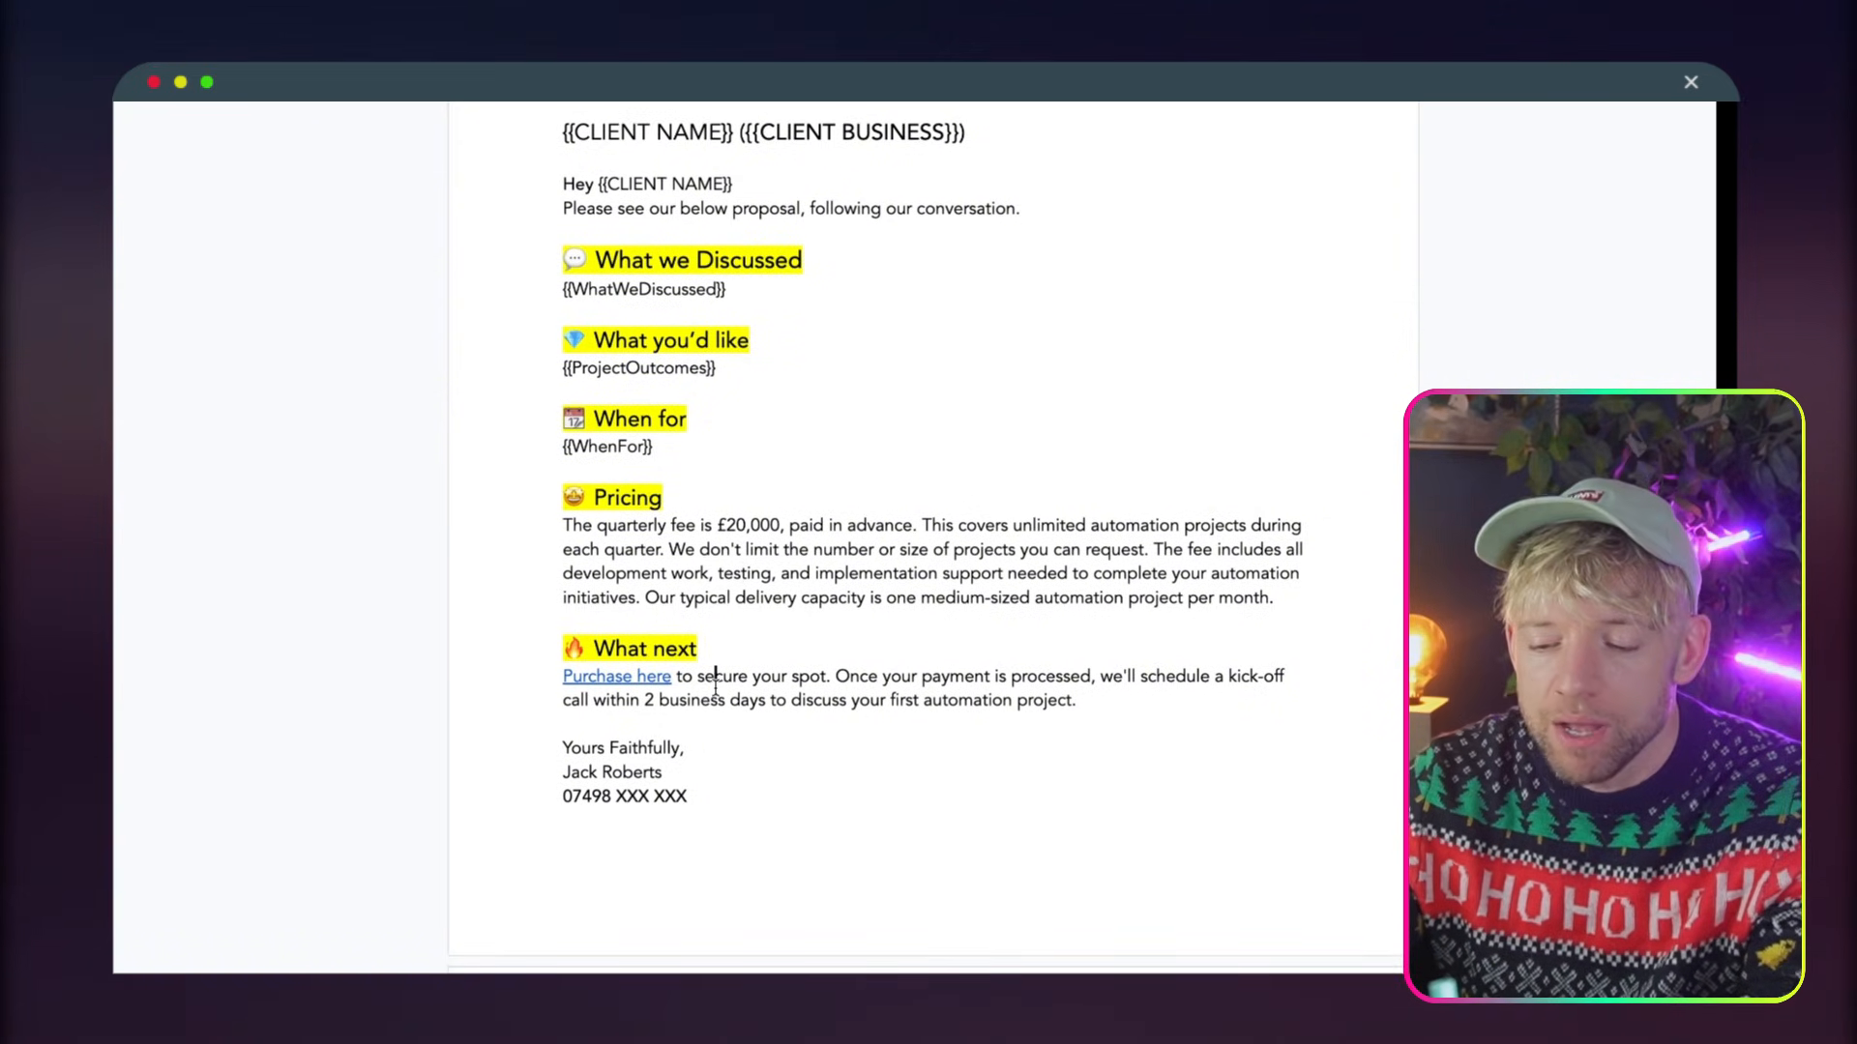
left_click(634, 676)
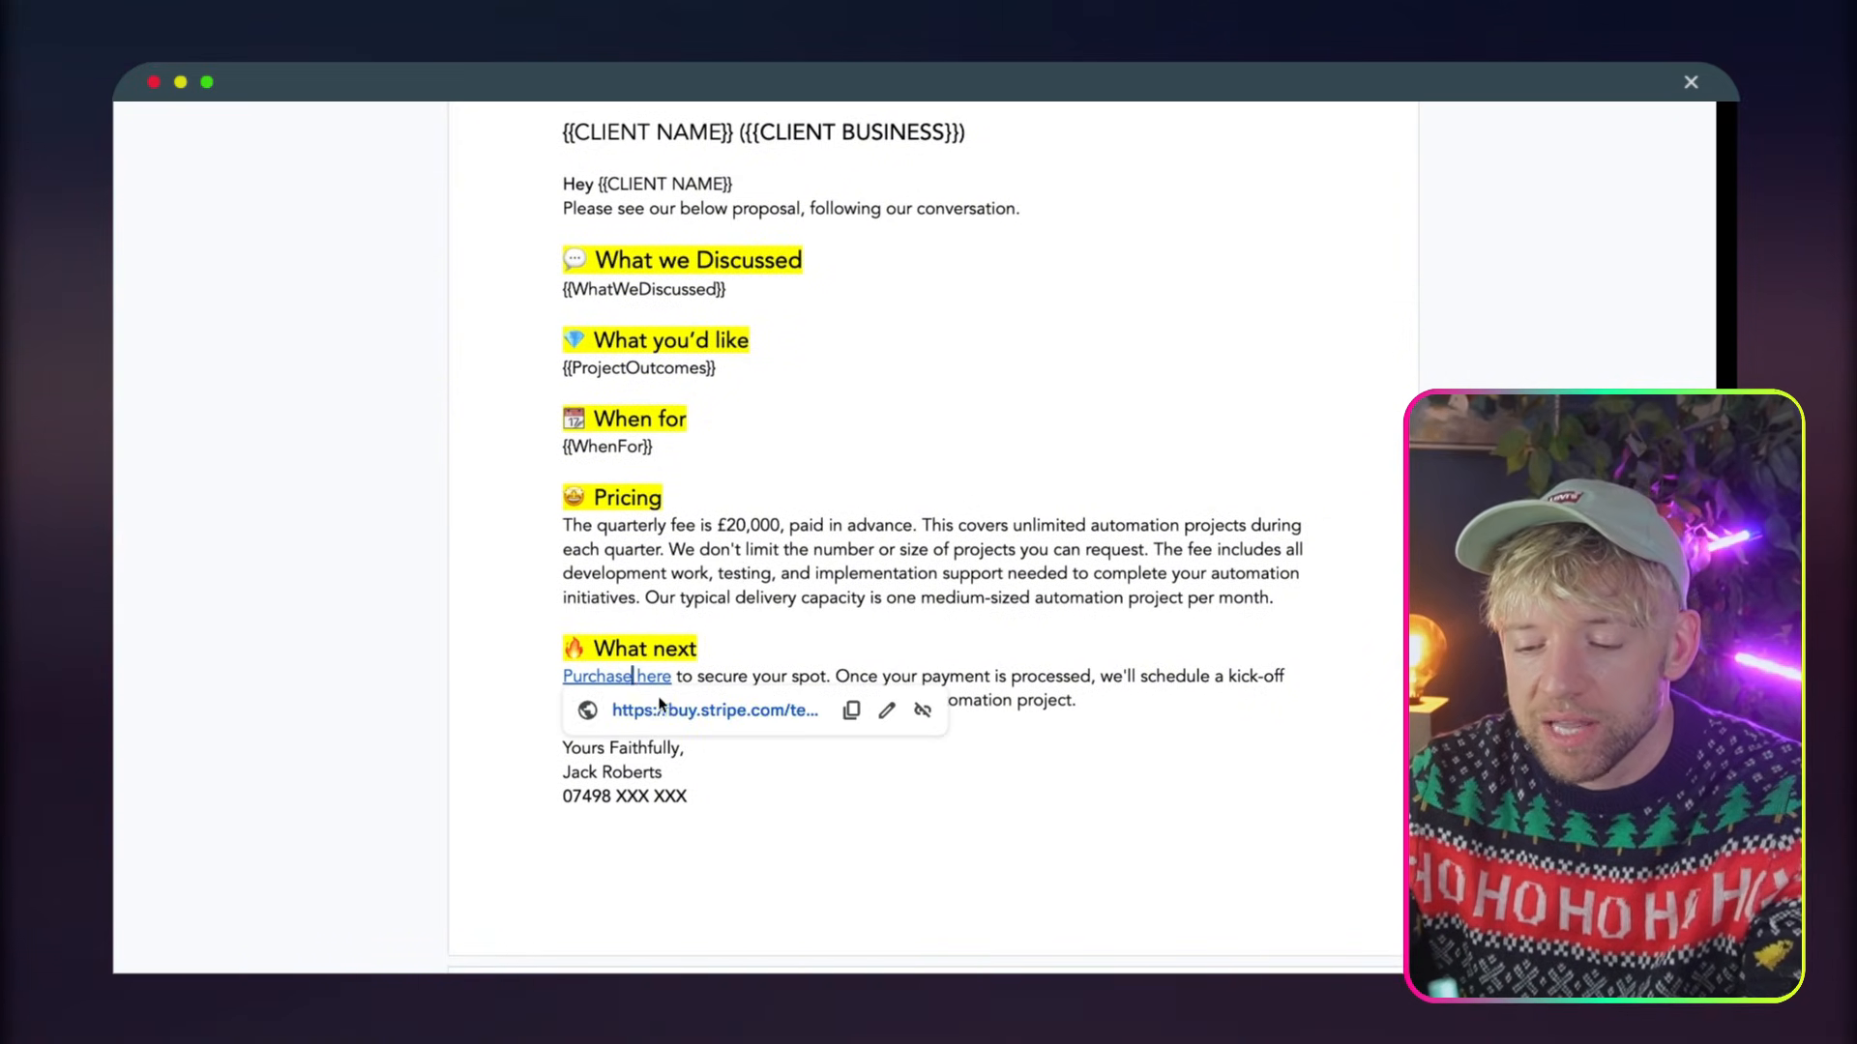
scroll(677, 735, "down", 5)
left_click(663, 742)
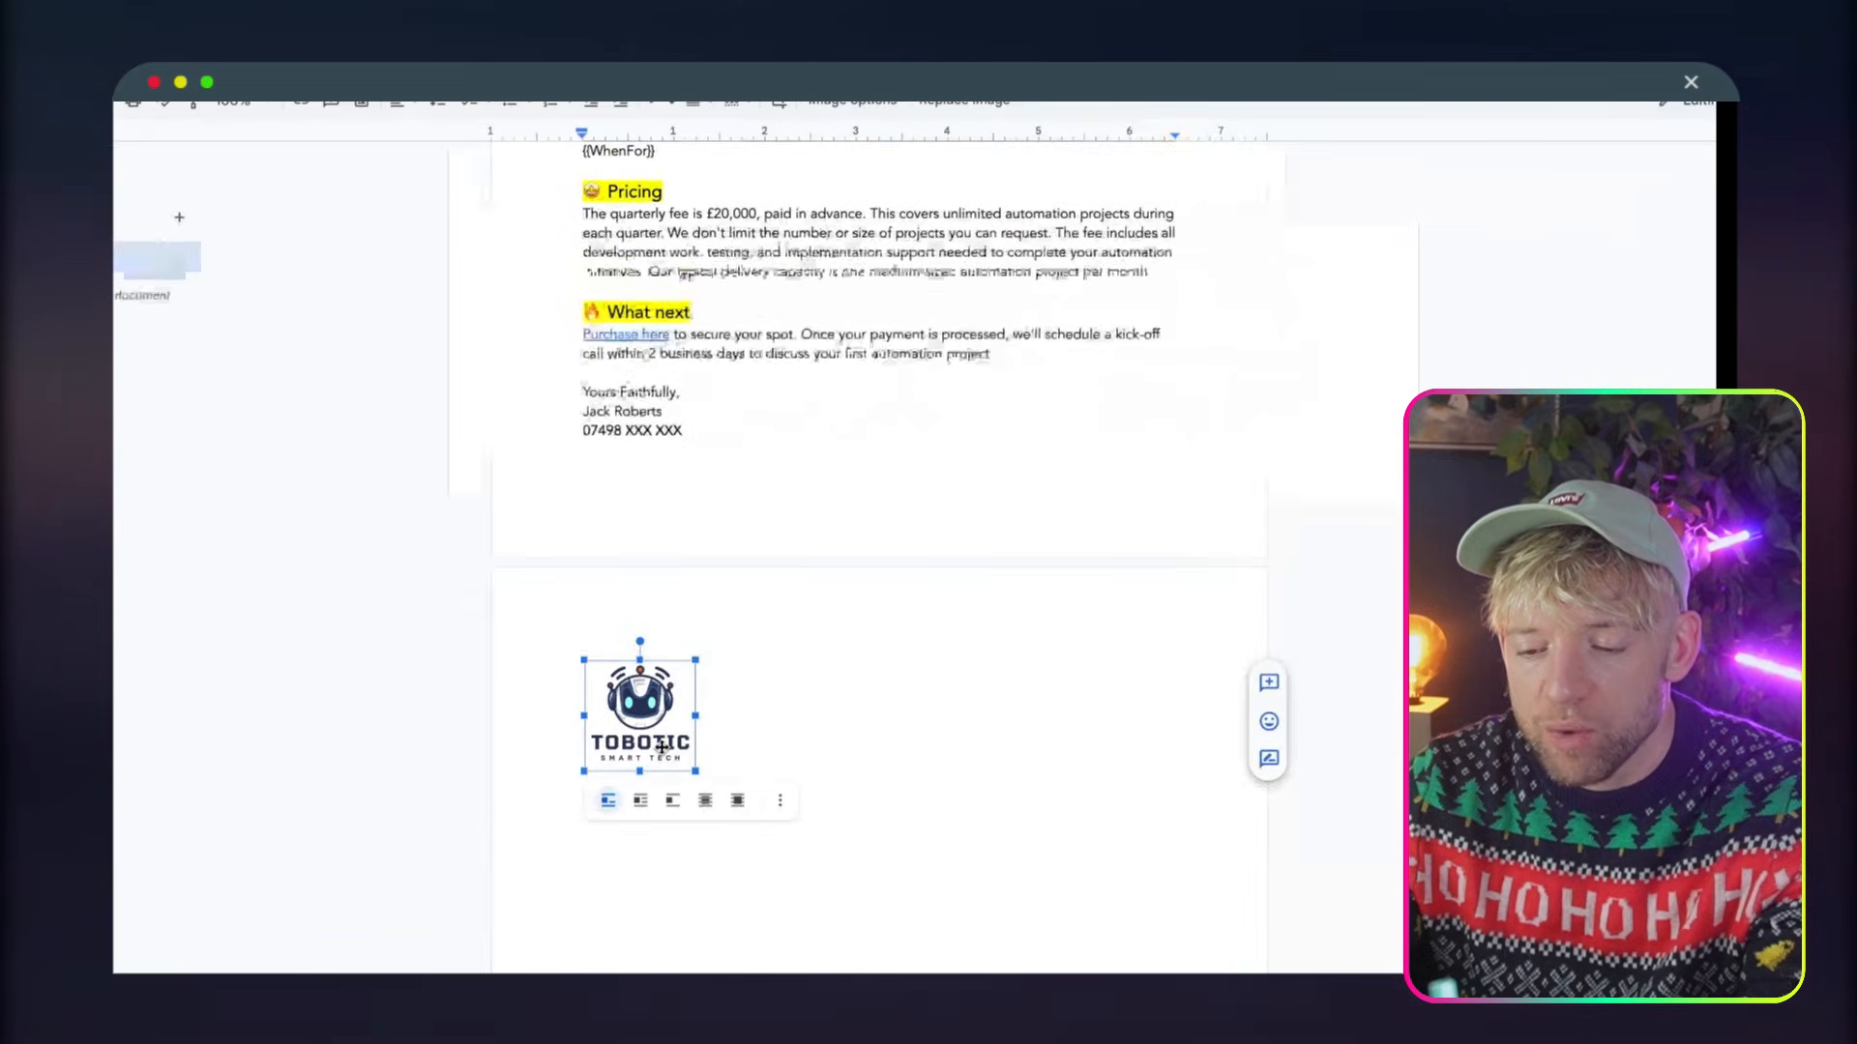
Return to the template's first page and check the document's title
scroll(740, 575, "up", 8)
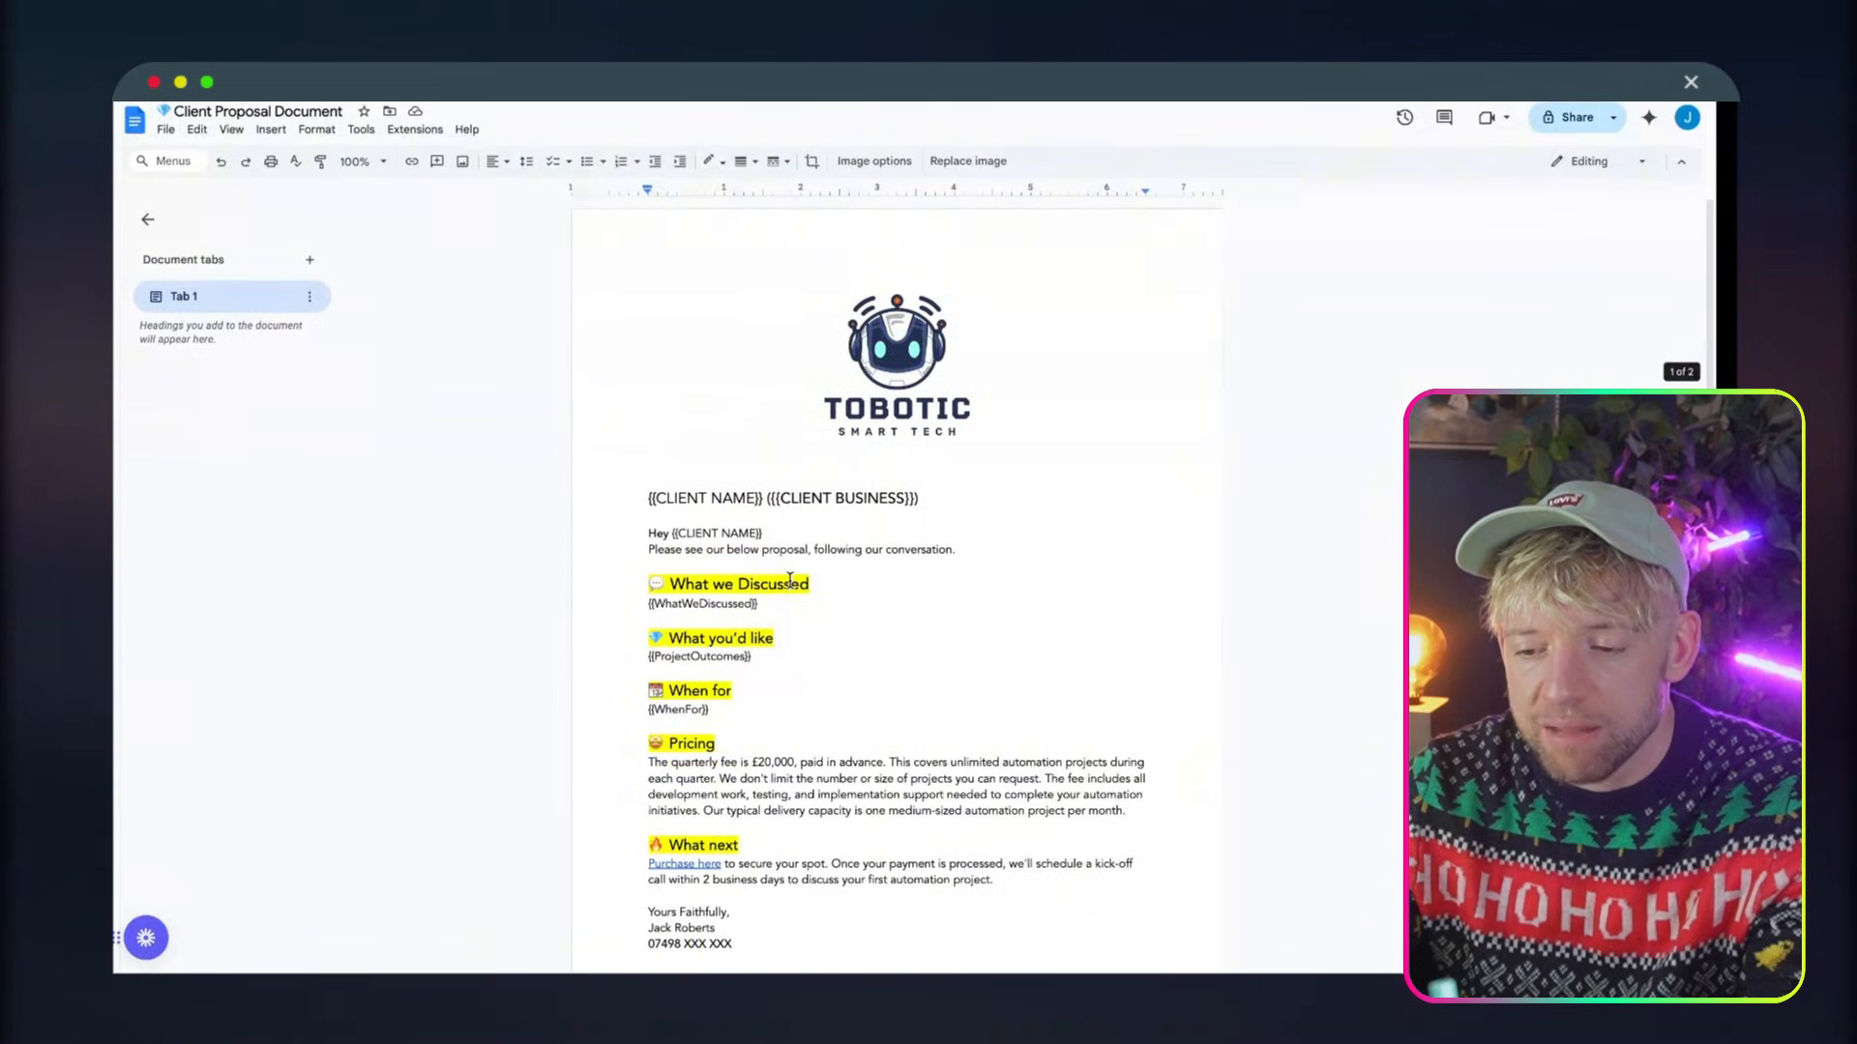
left_click(789, 580)
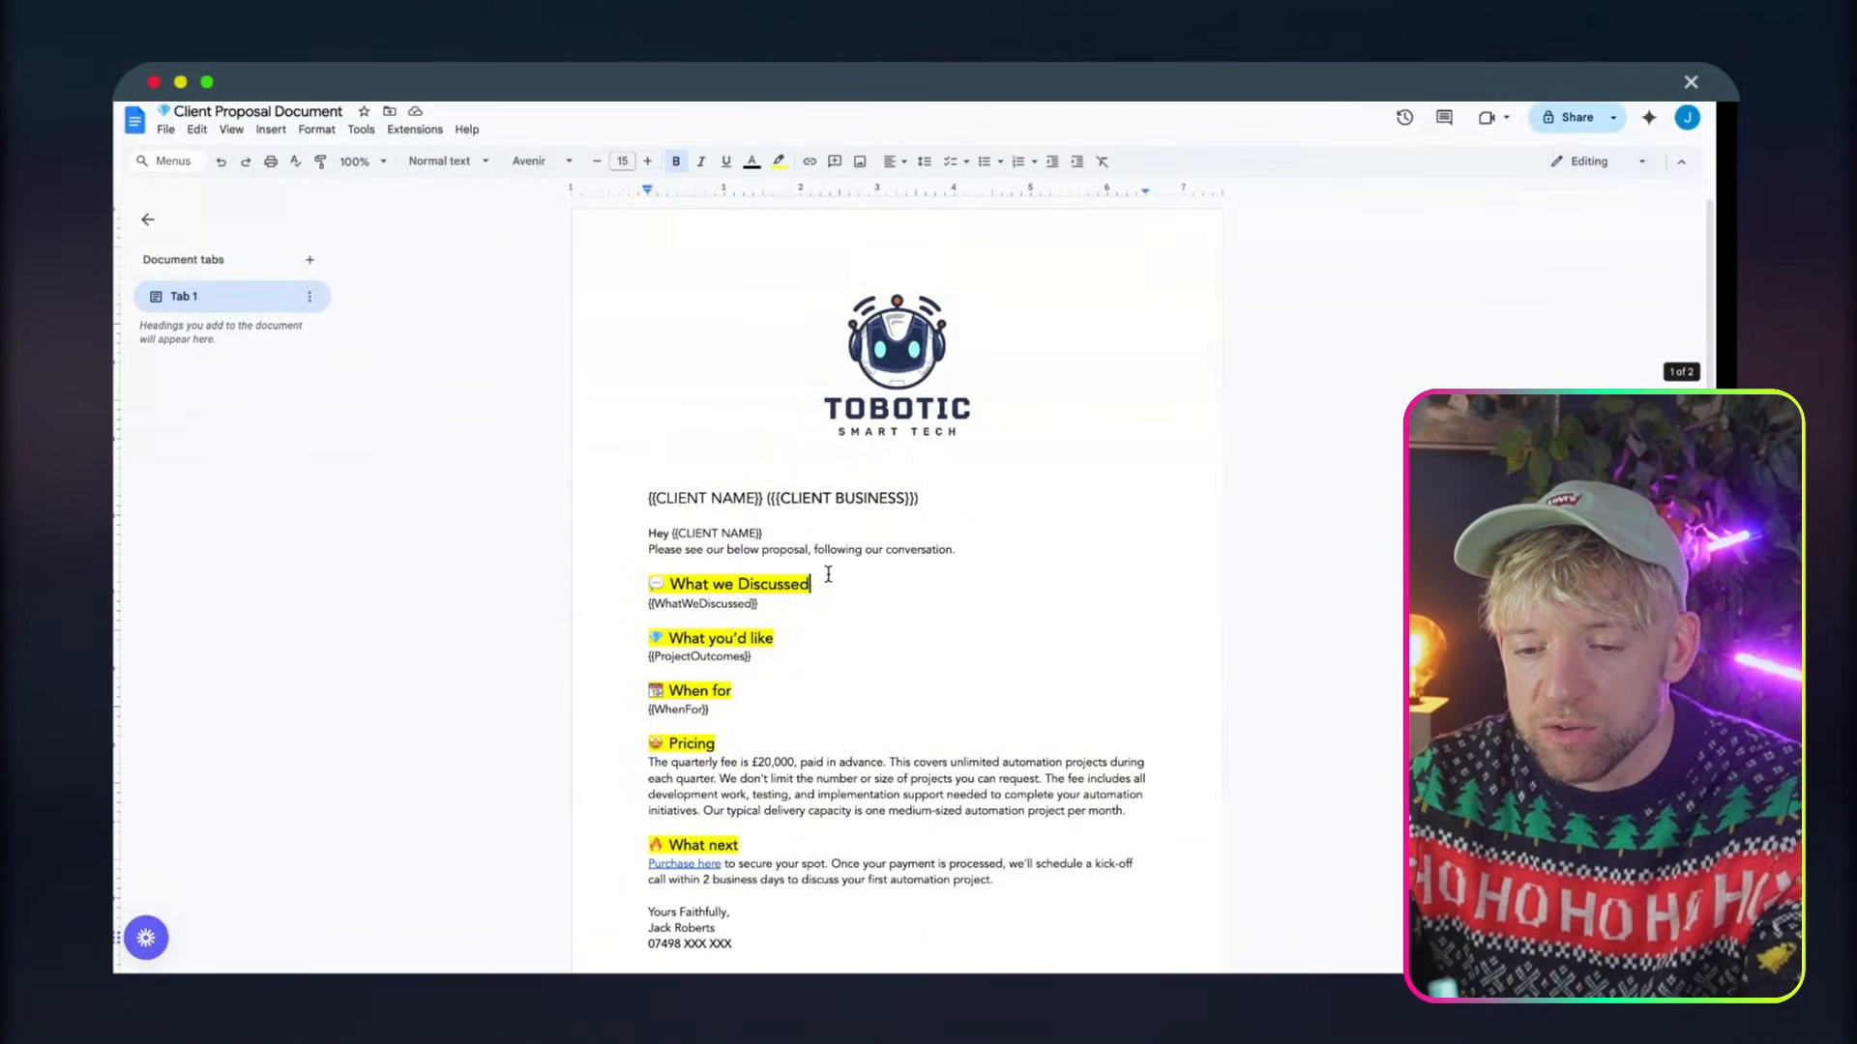
left_click(311, 110)
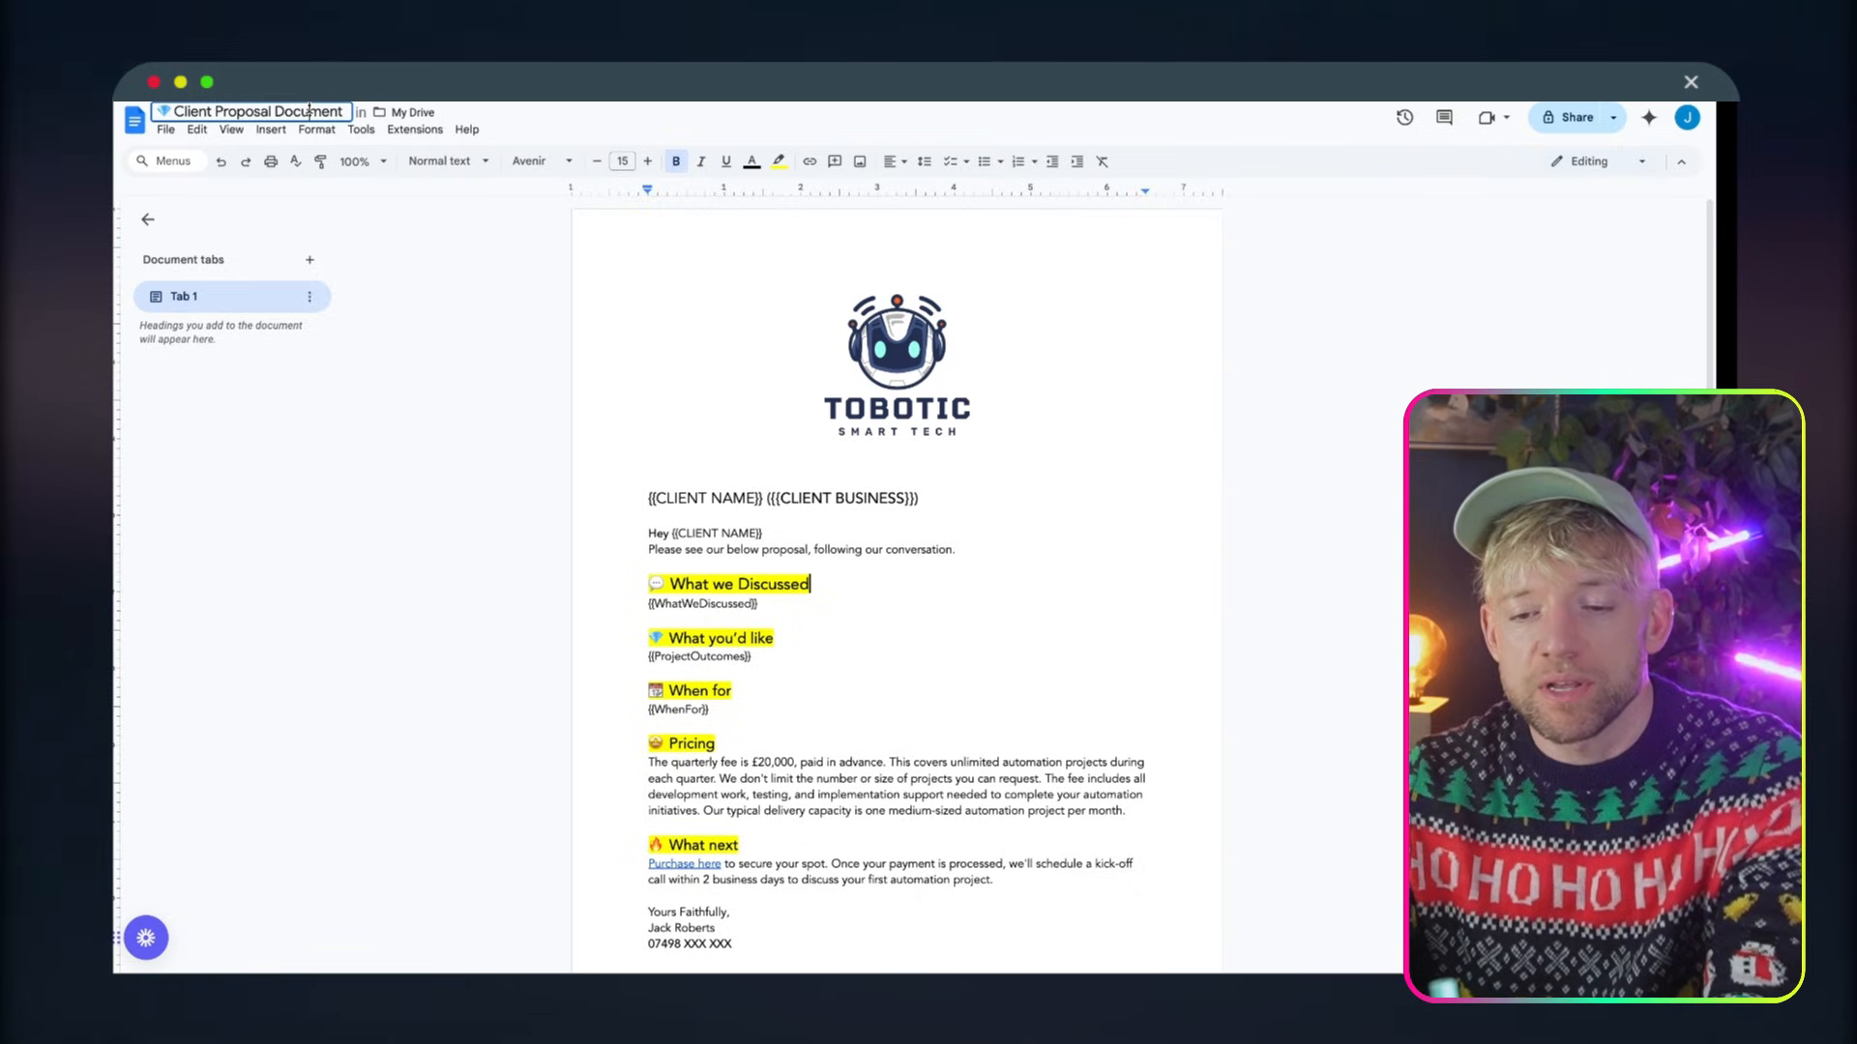
left_click(645, 354)
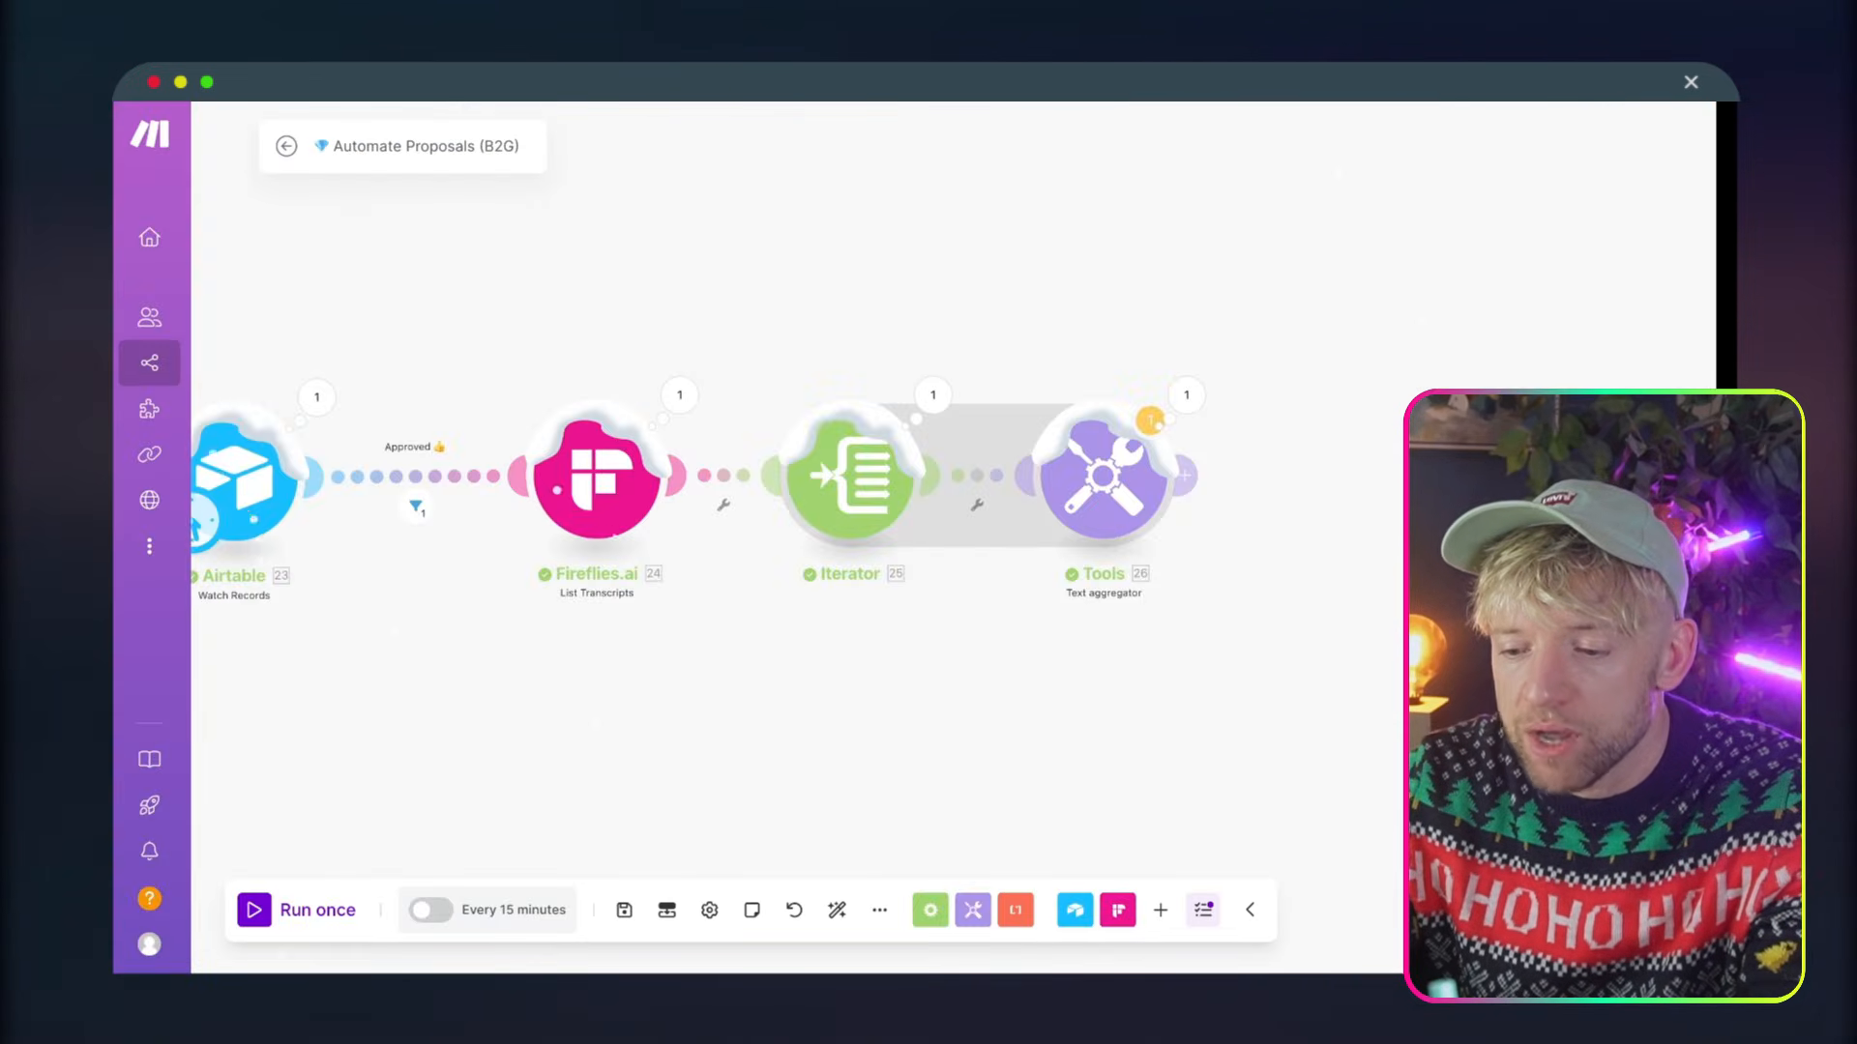
In Make's Automate Proposals (B2G) scenario, add an OpenAI Create a Completion (Prompt) module after the Text aggregator
scroll(763, 220, "right", 10)
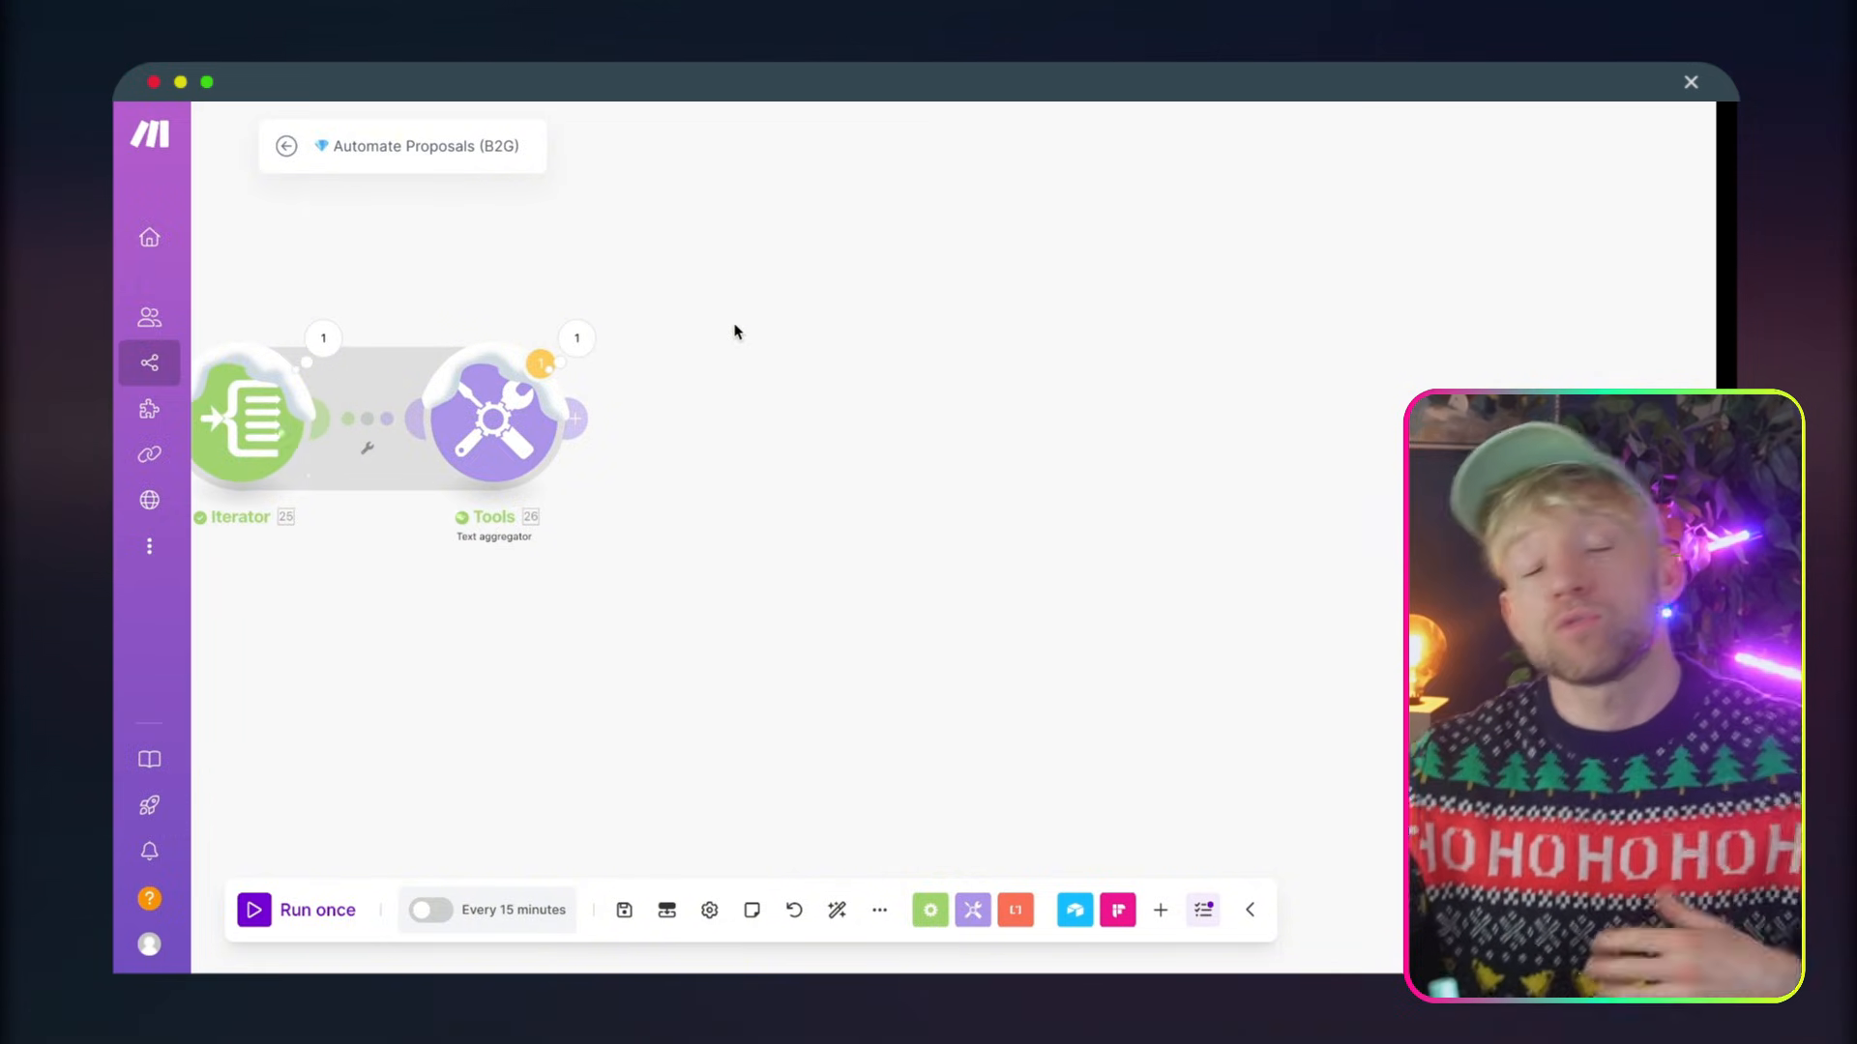
left_click(576, 420)
type("c")
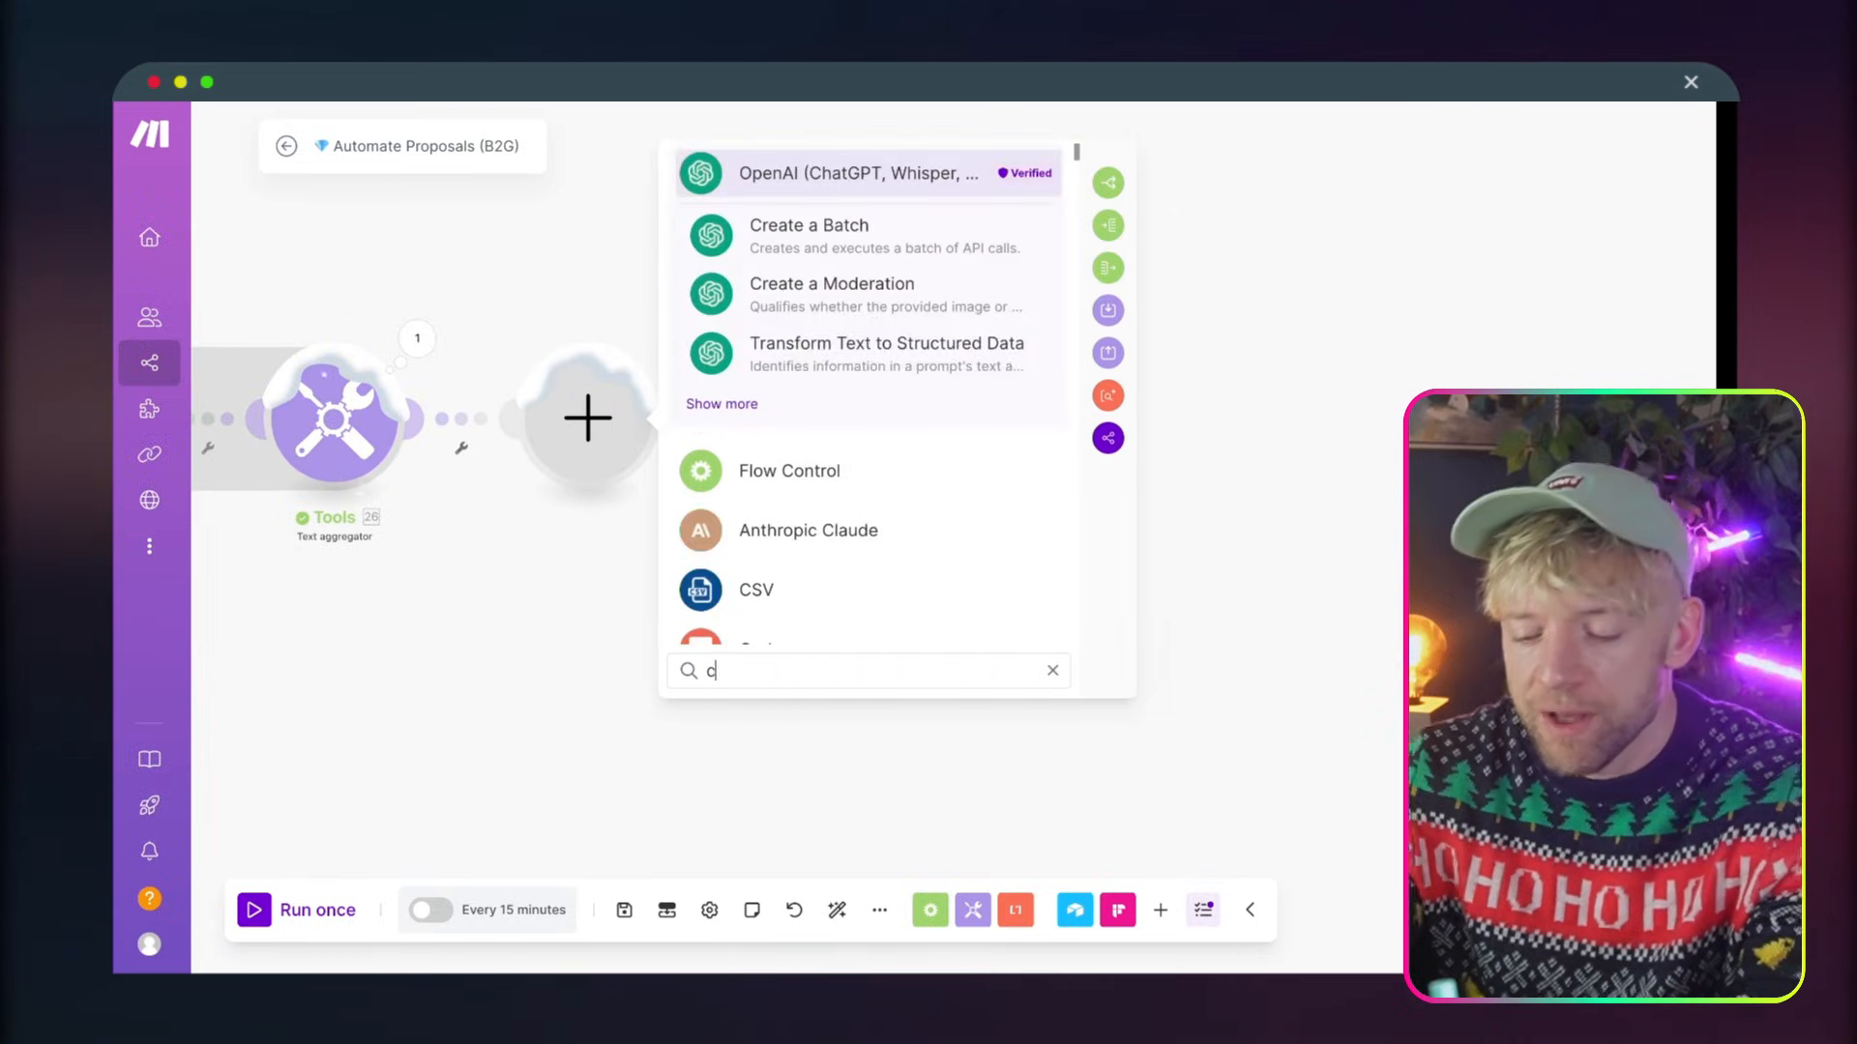
type("hat")
left_click(899, 470)
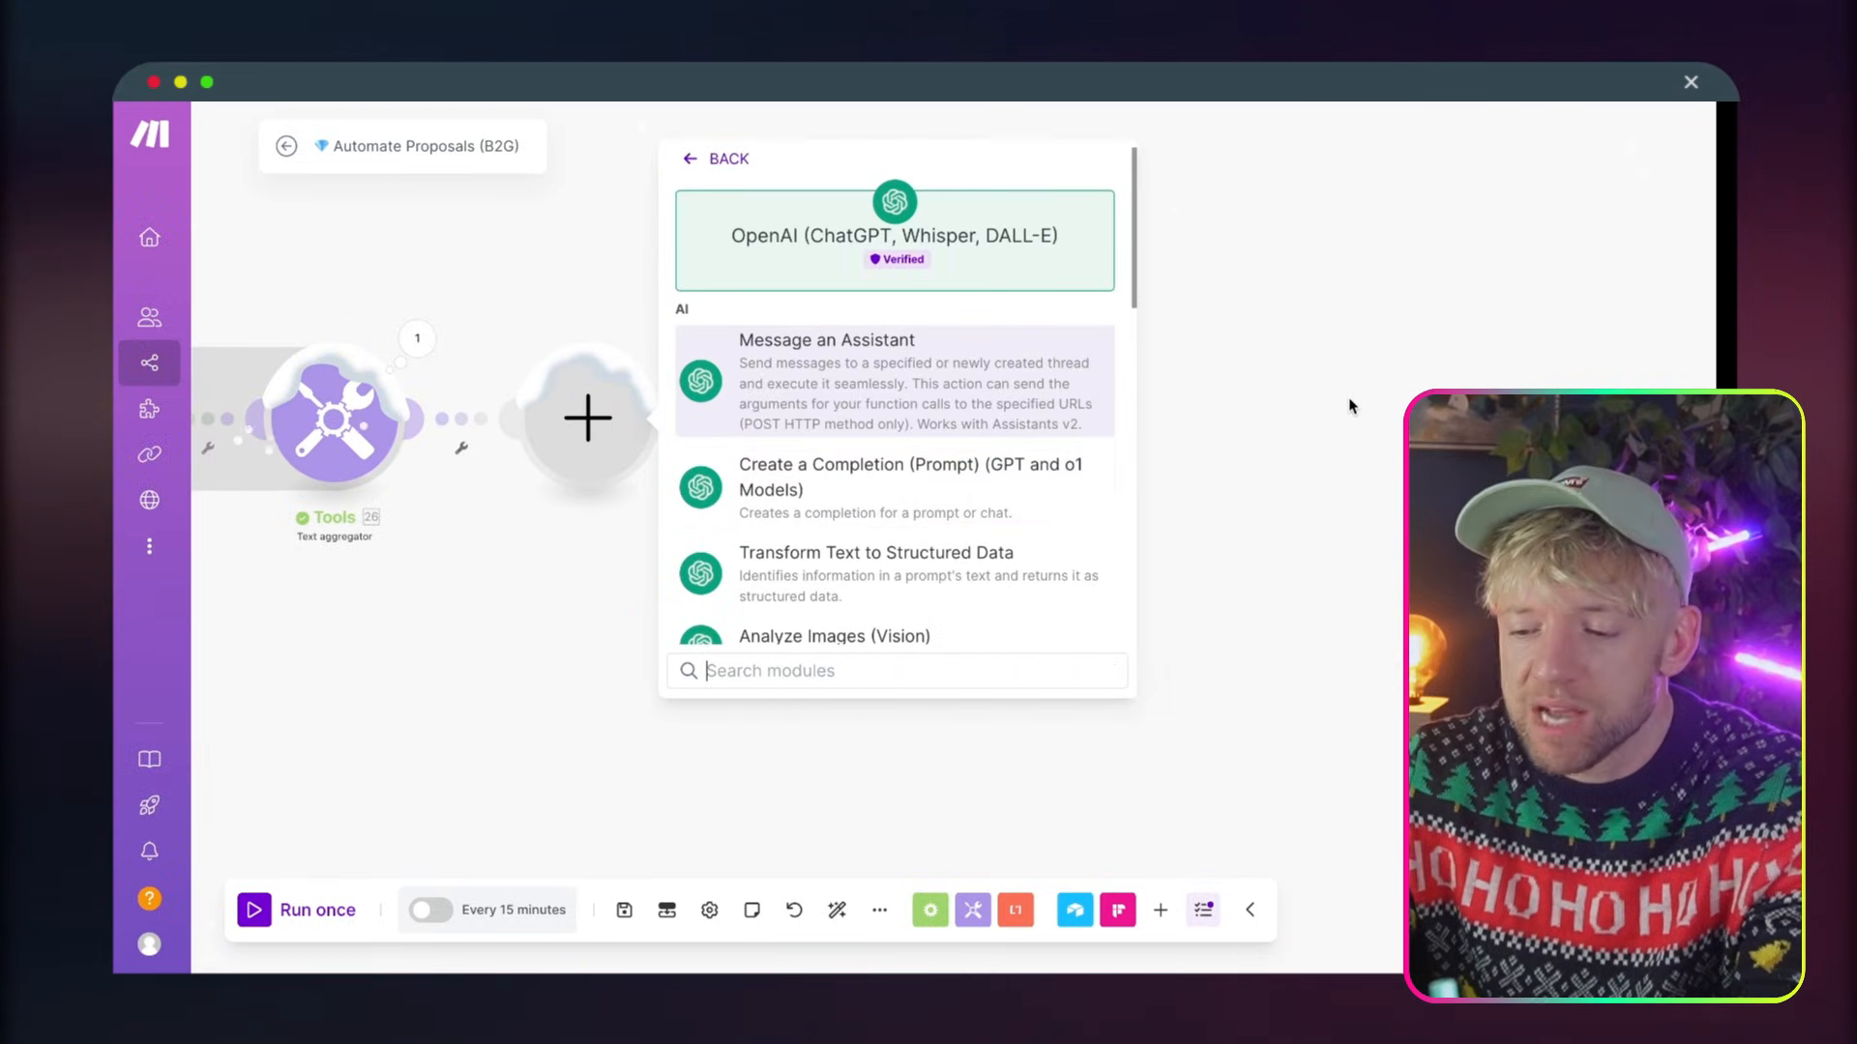
scroll(614, 493, "down", 1)
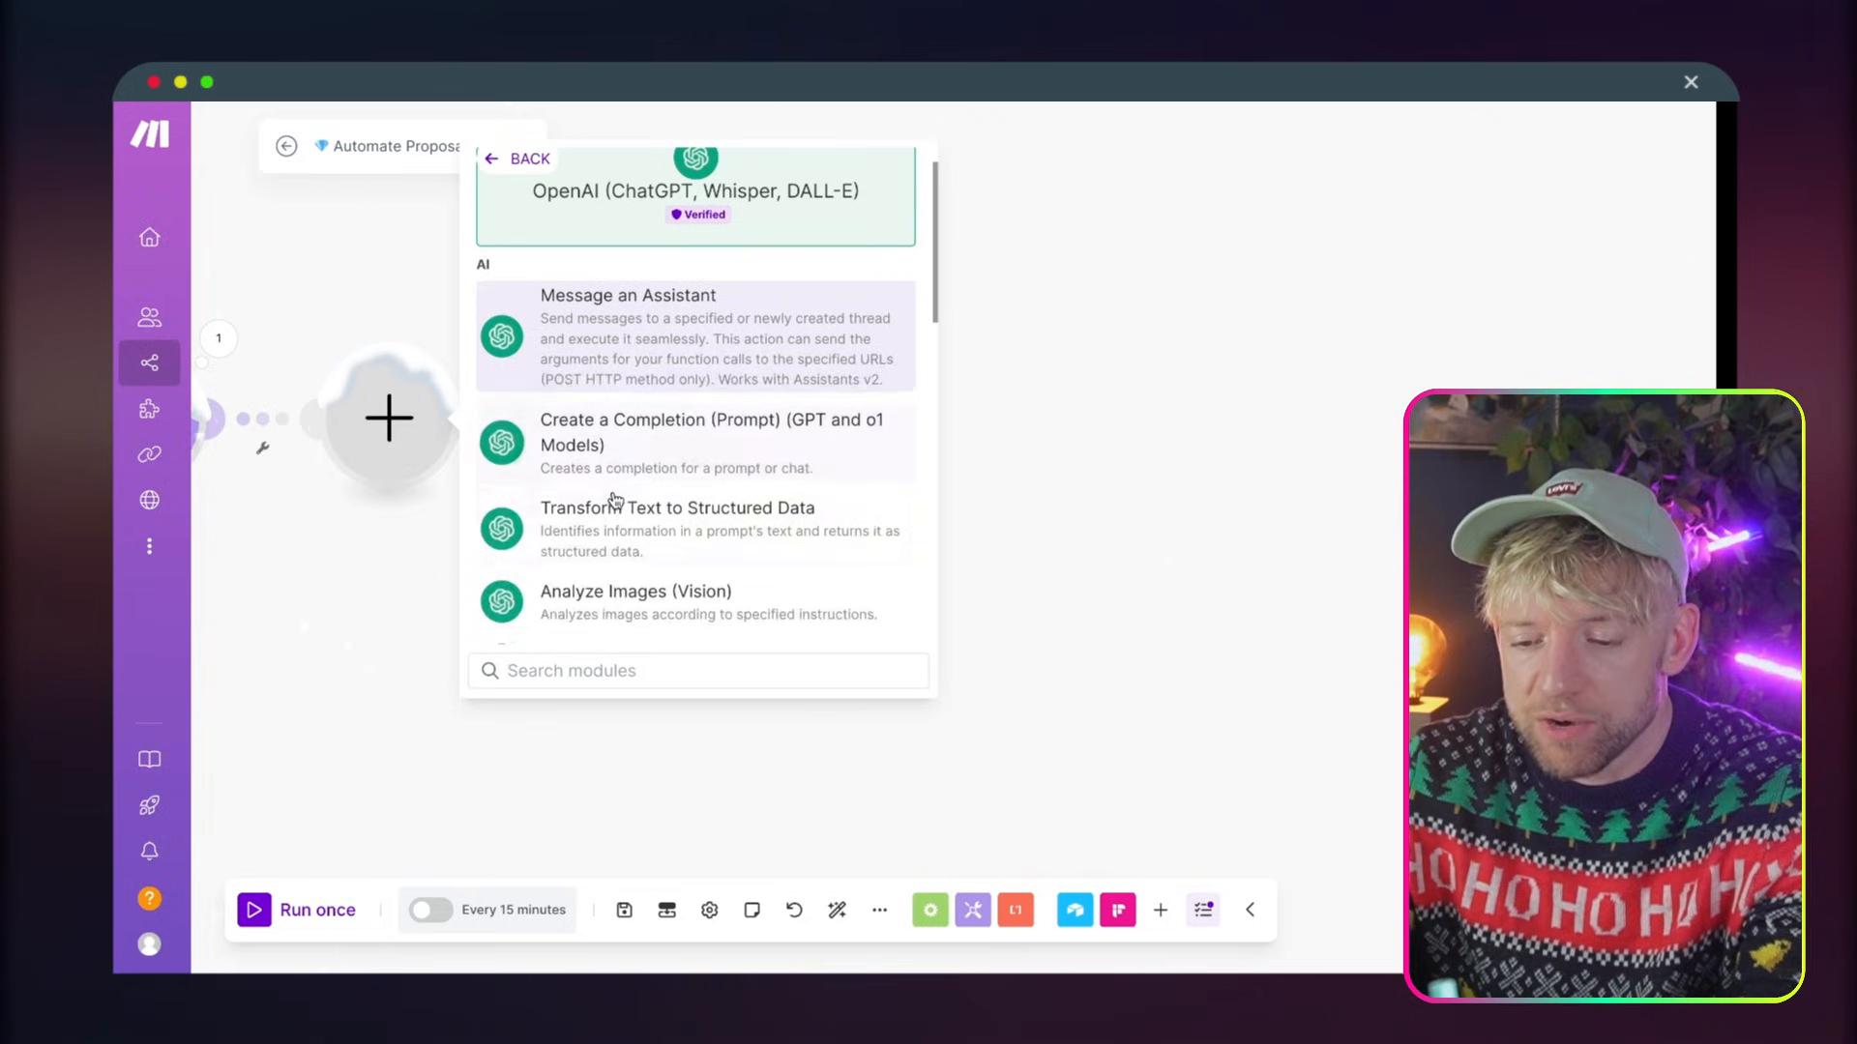
type("c")
key("BackSpace")
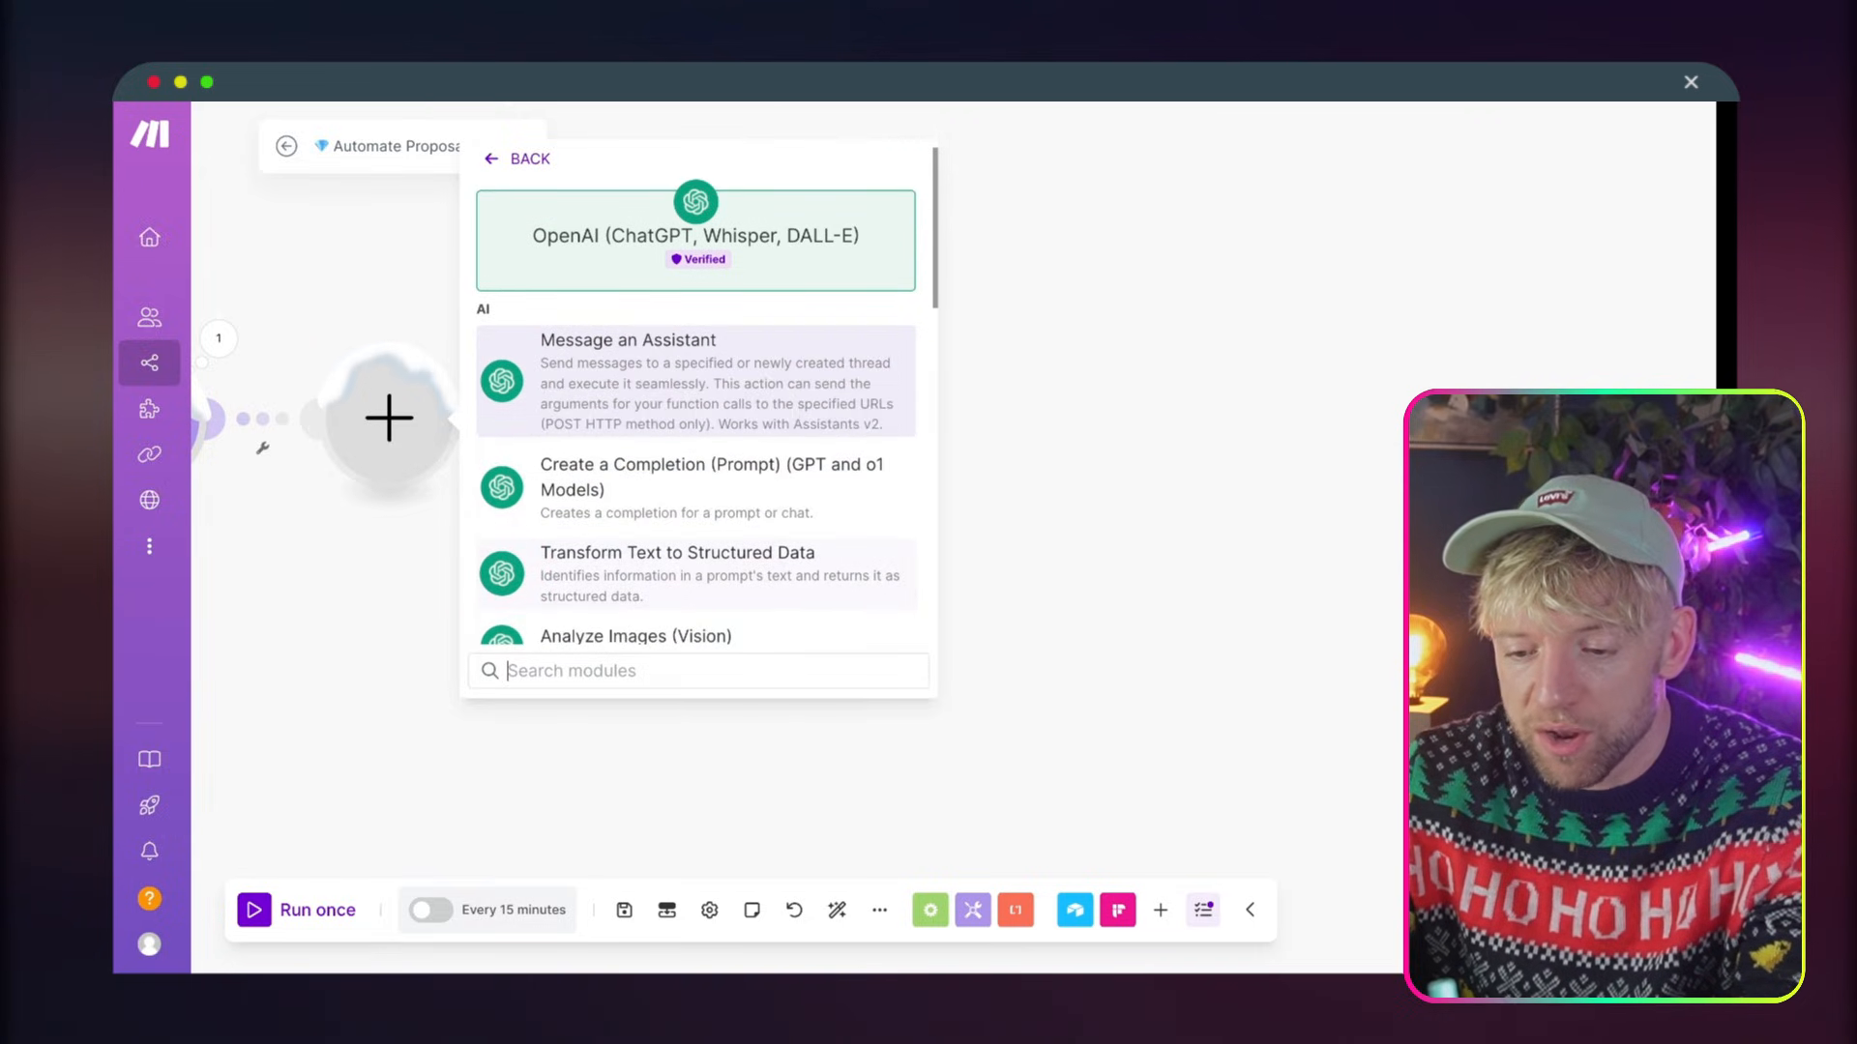
type("comp")
left_click(729, 378)
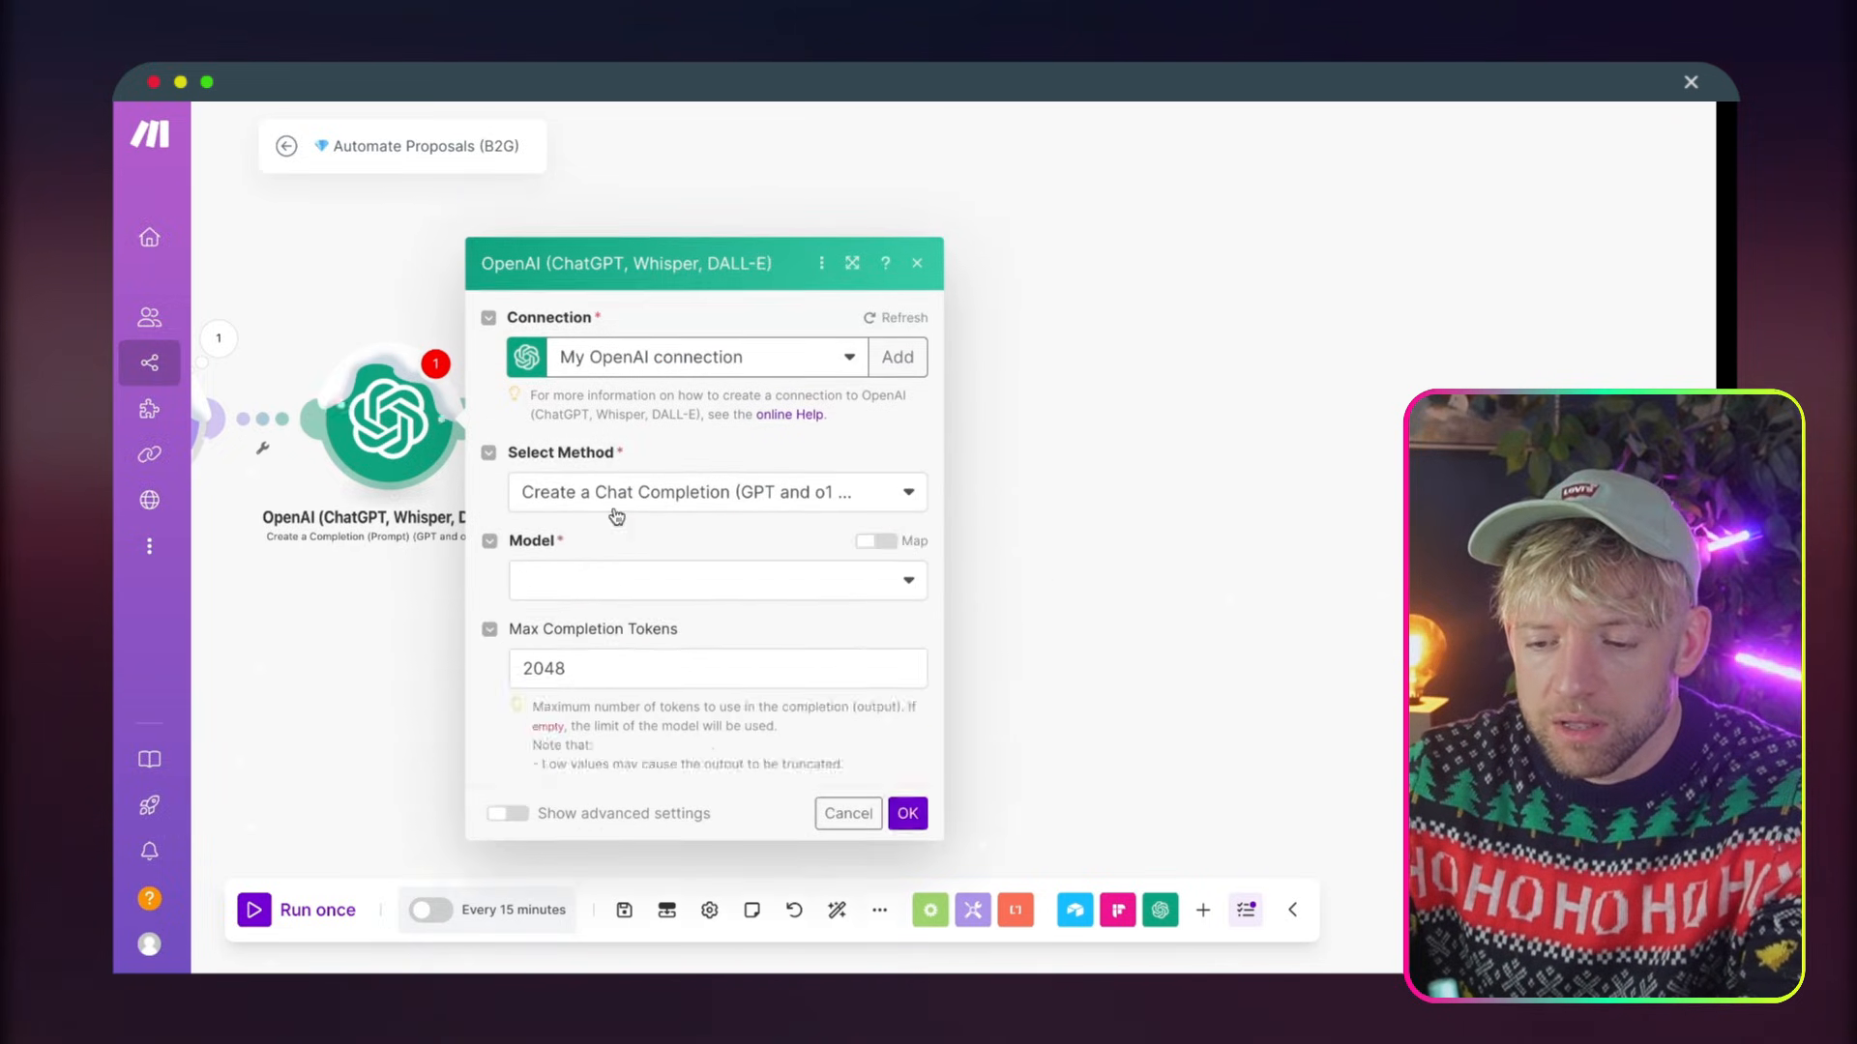
Set the completion module's model to gpt-4o and add a first message with the User role
left_click(614, 446)
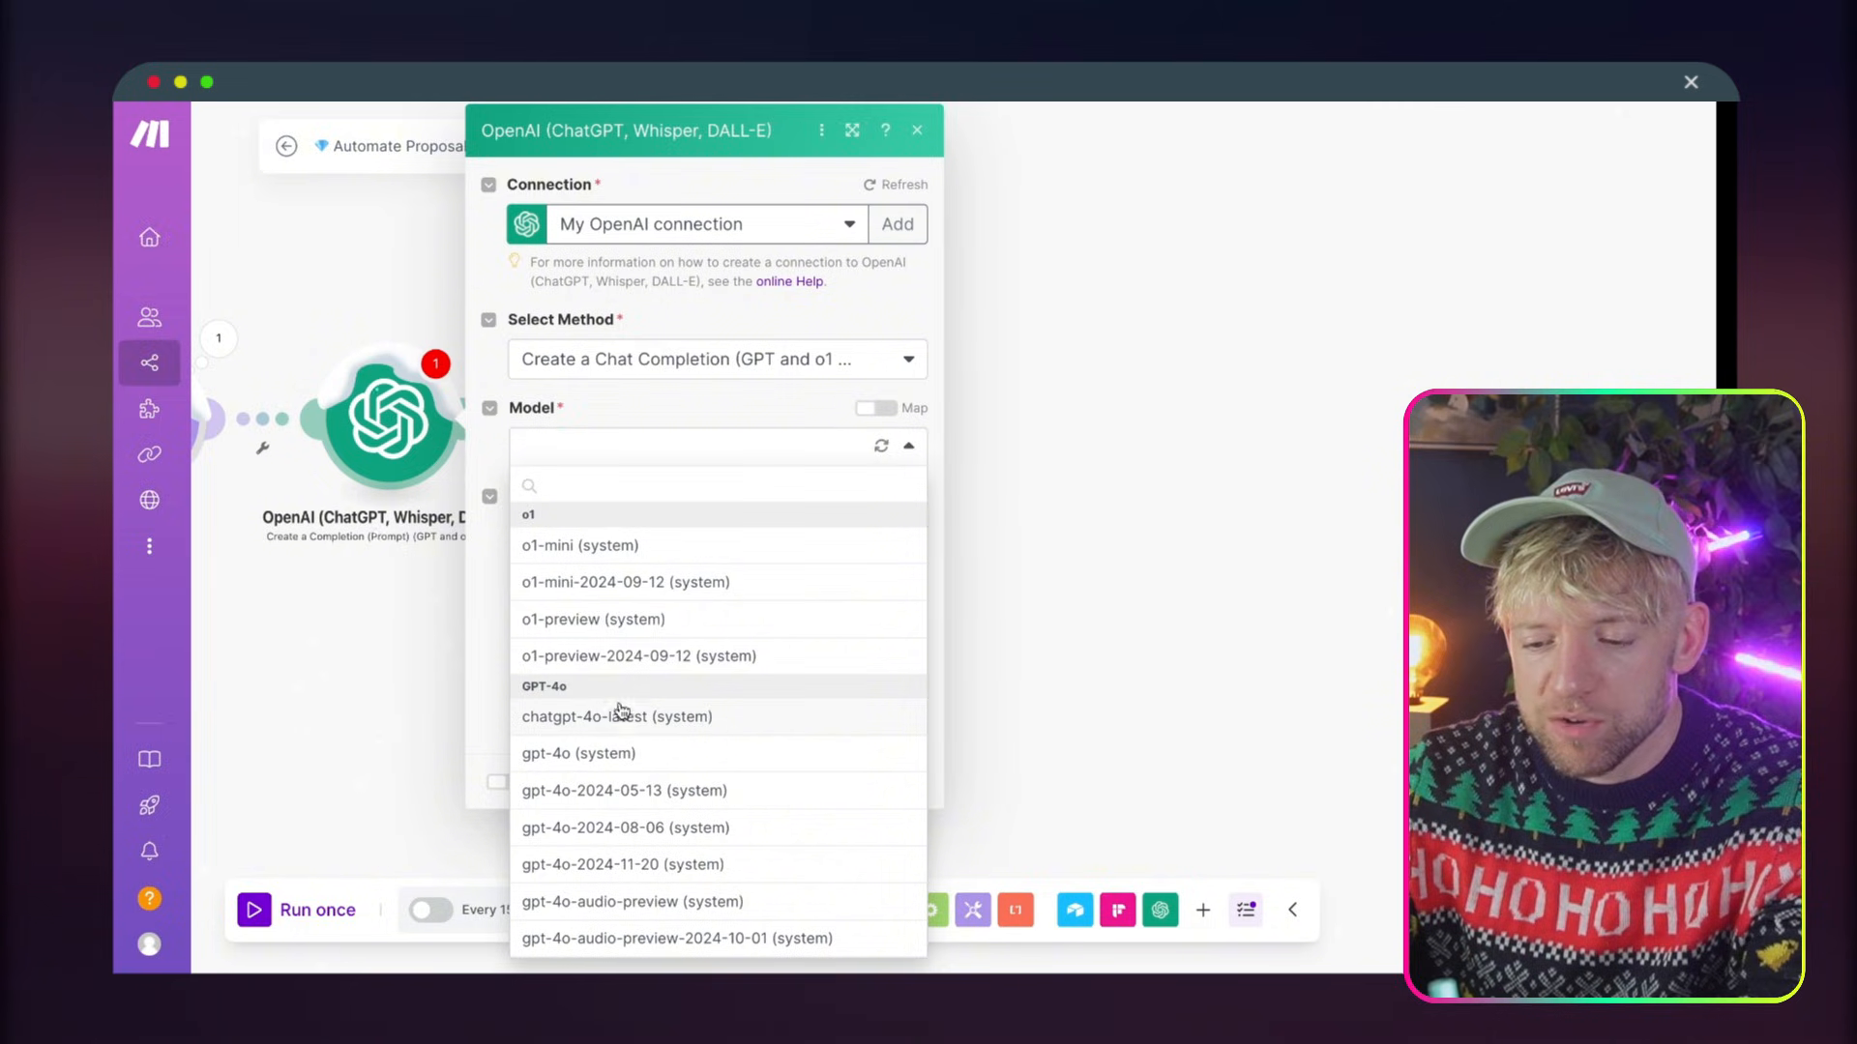
left_click(655, 763)
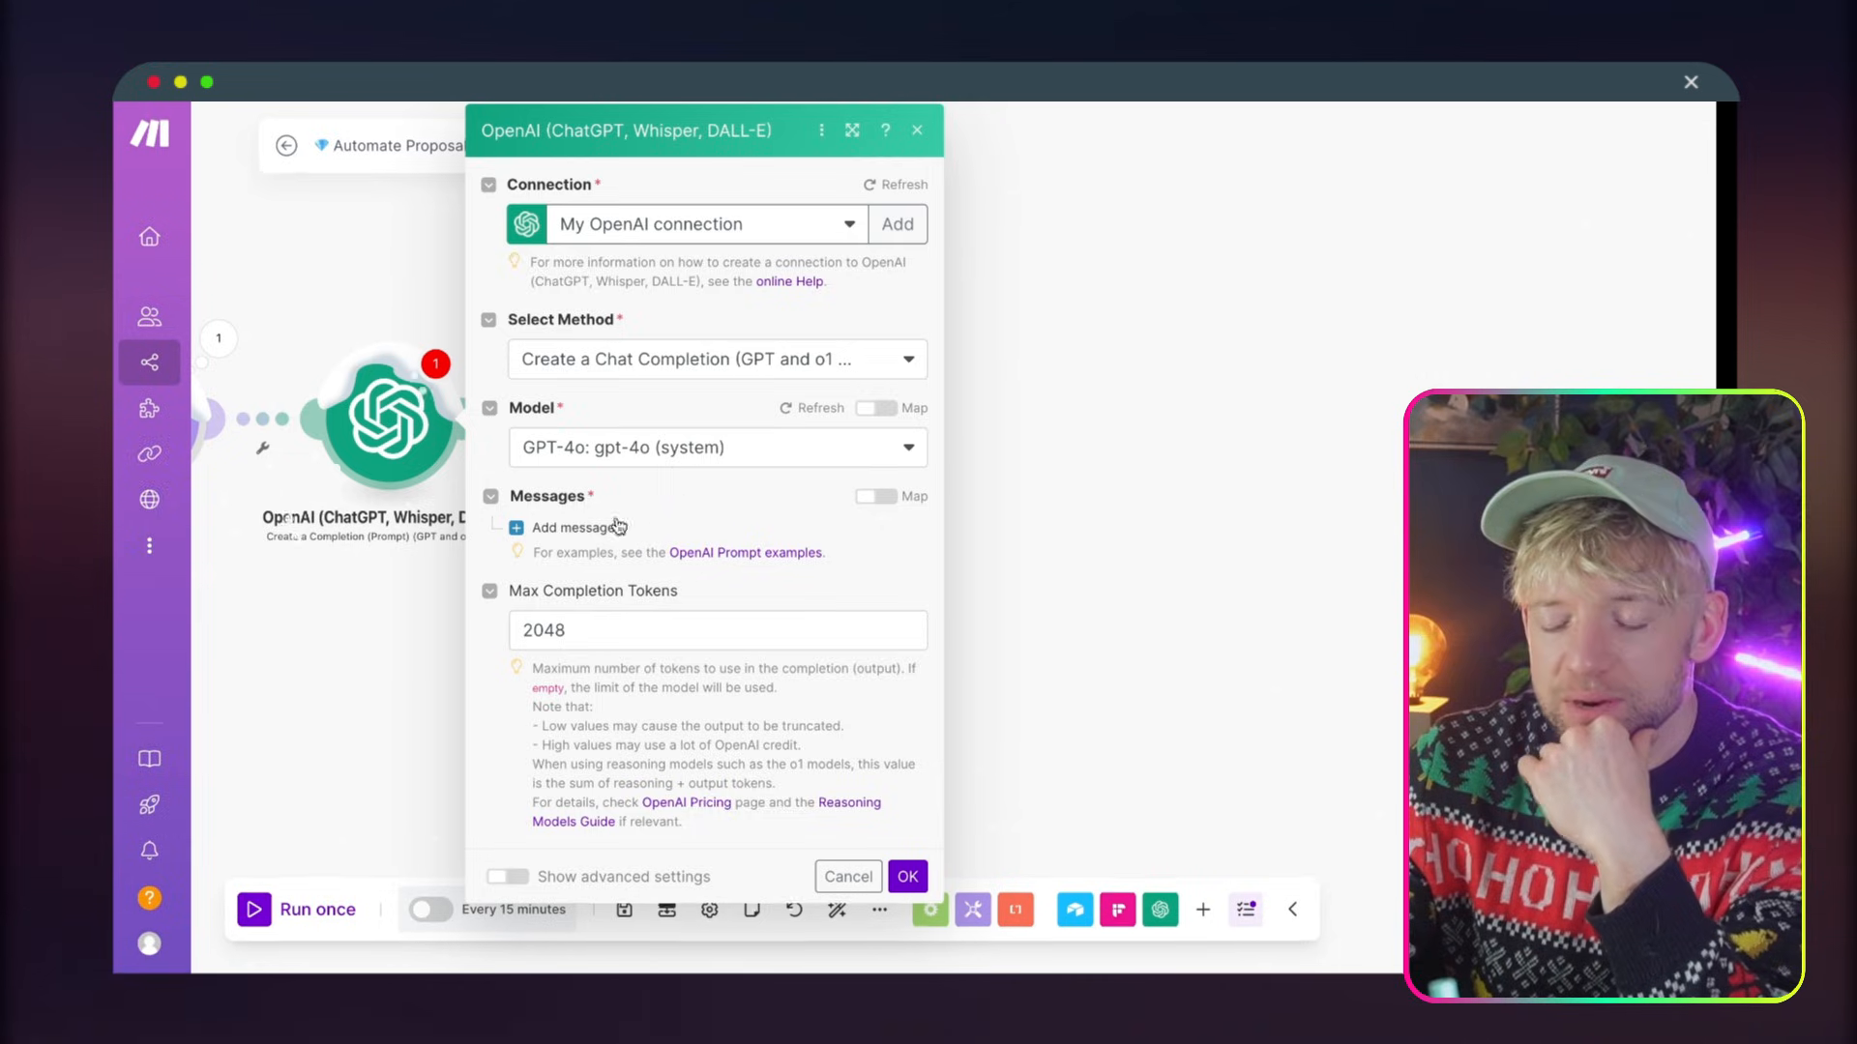
left_click(616, 527)
scroll(696, 532, "down", 1)
left_click(686, 520)
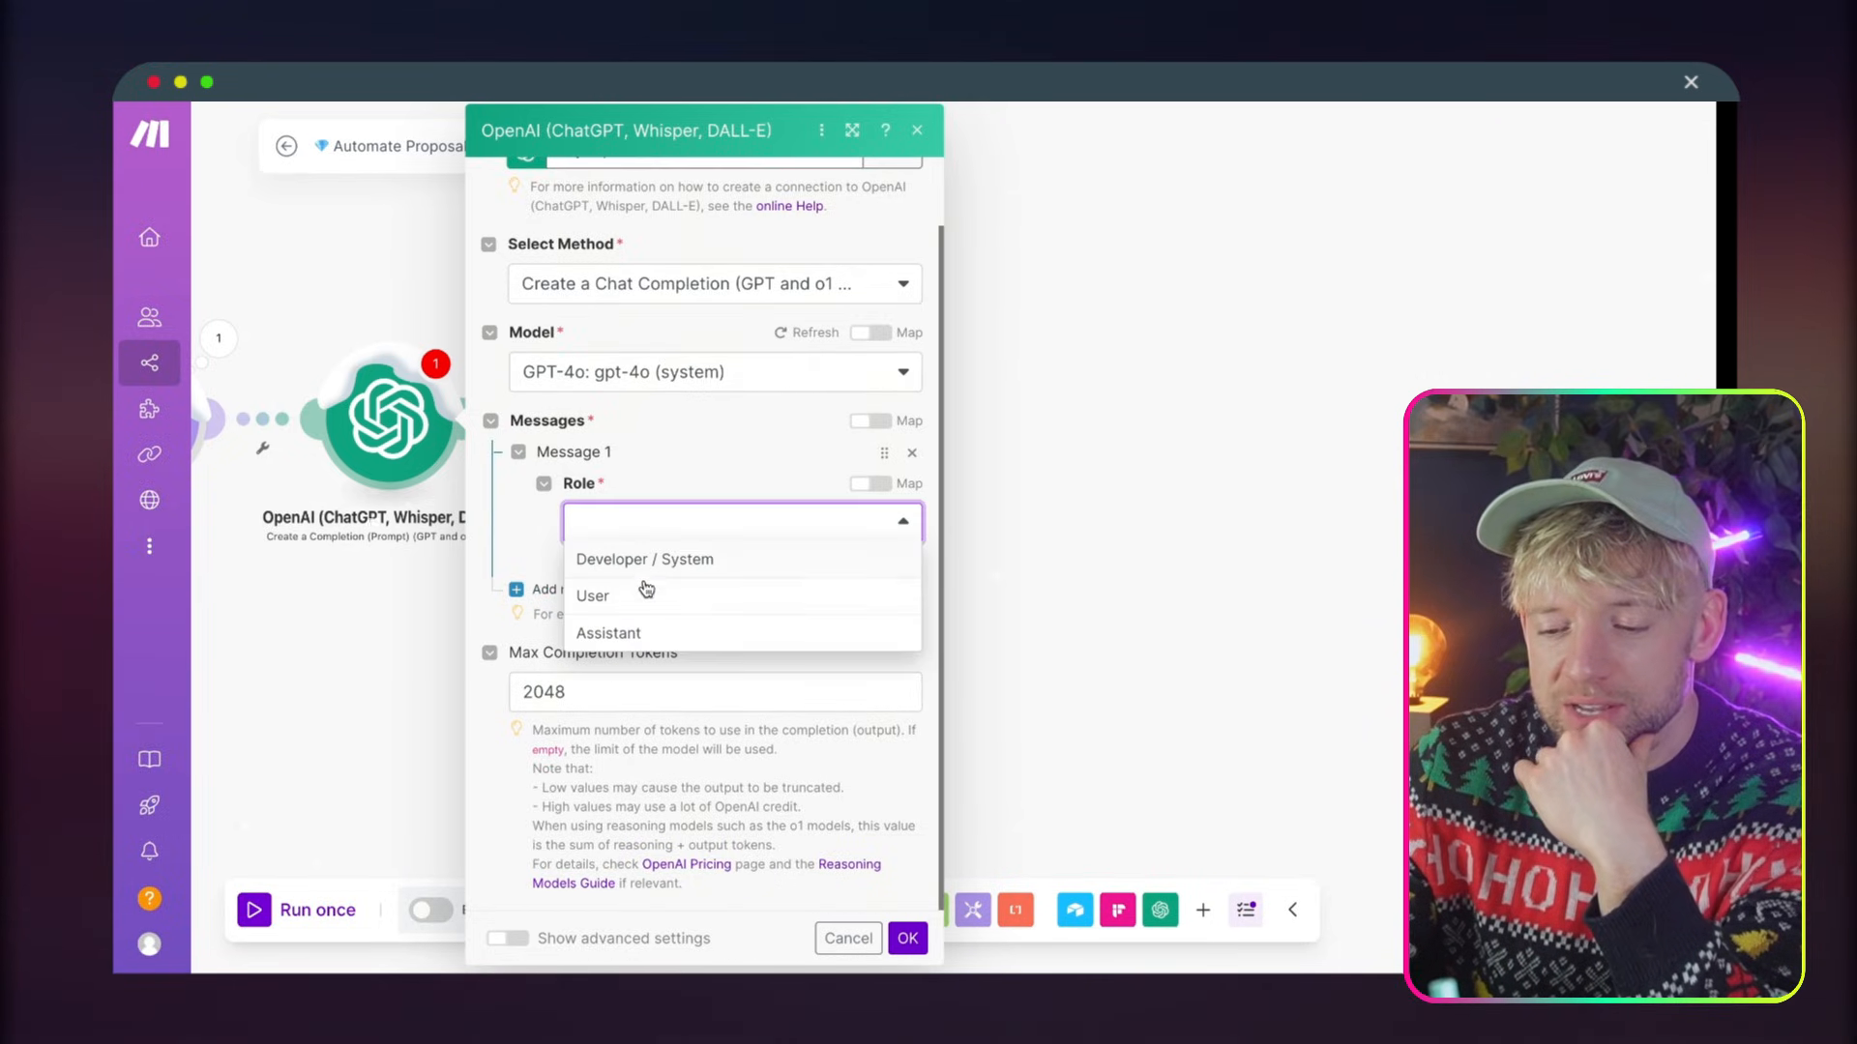
left_click(643, 595)
scroll(685, 490, "down", 1)
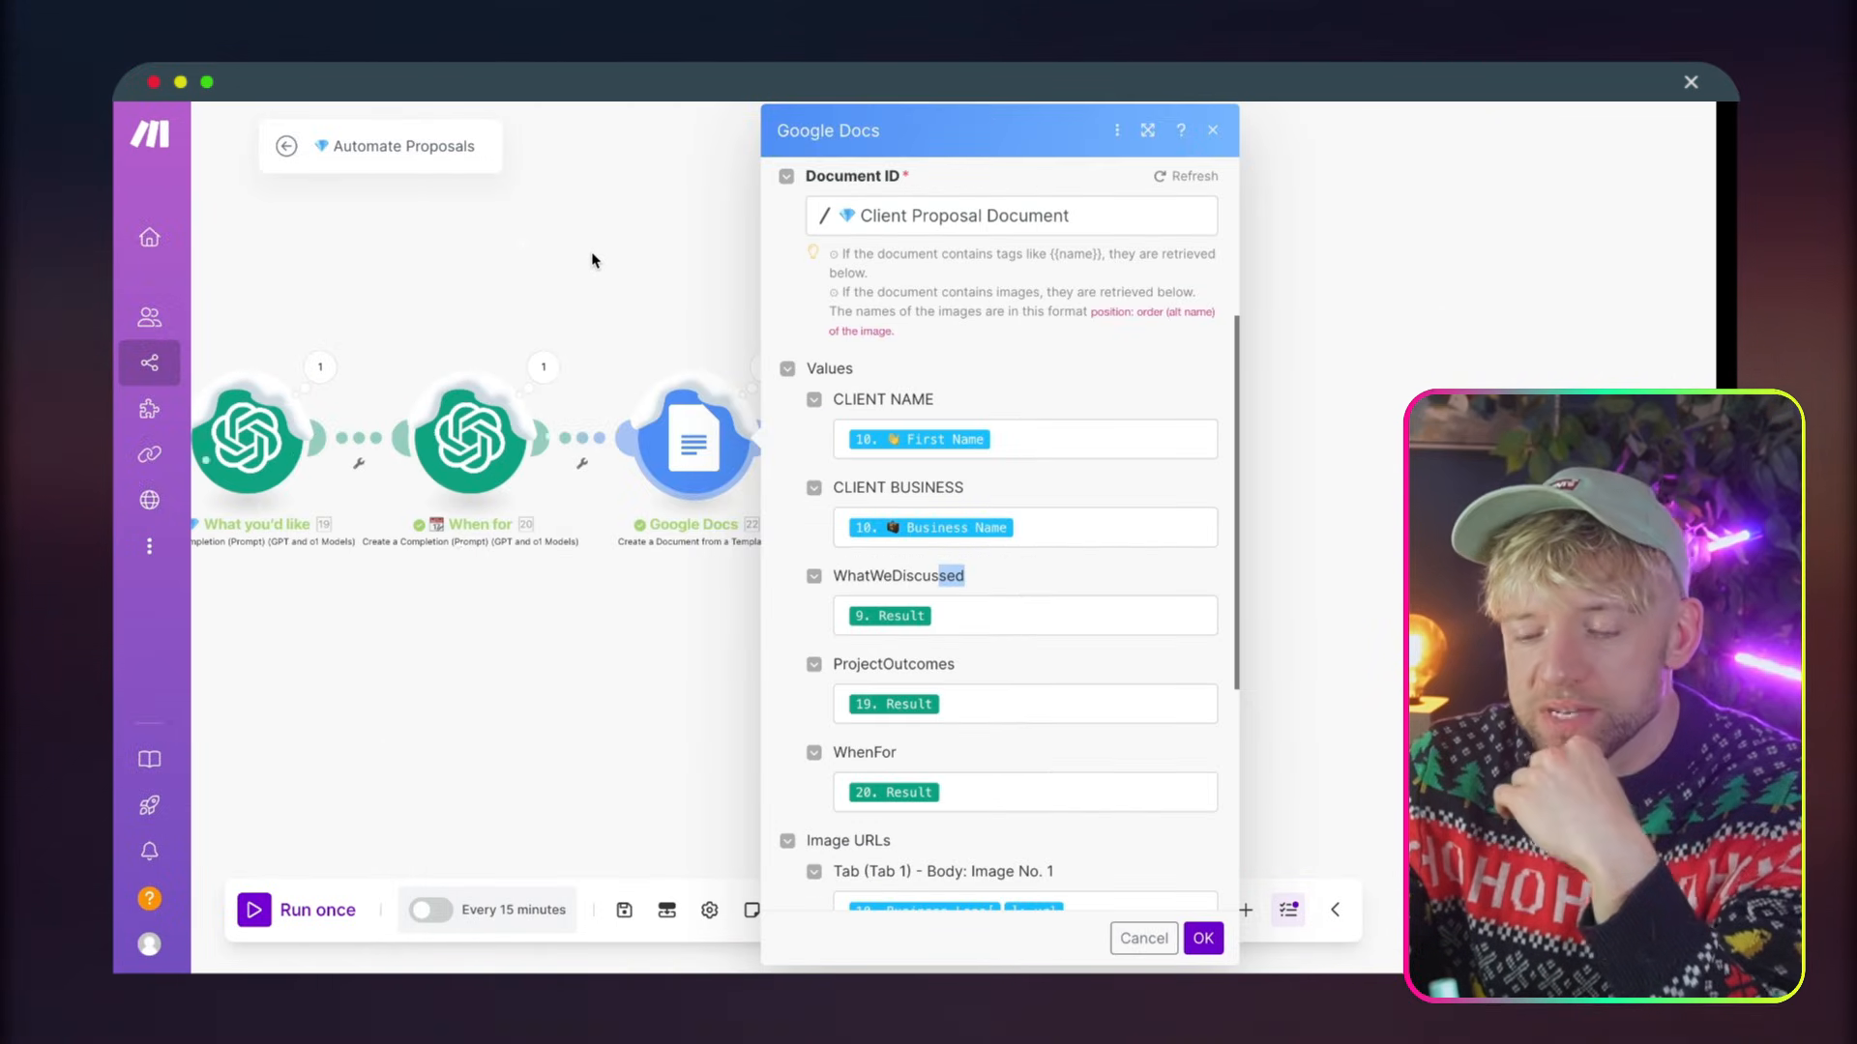
In the finished Automate Proposals scenario, leave the Google Docs module settings and open the What we Discussed OpenAI module for reference
left_click(592, 256)
left_click_drag(592, 257, 891, 236)
left_click_drag(600, 317, 827, 318)
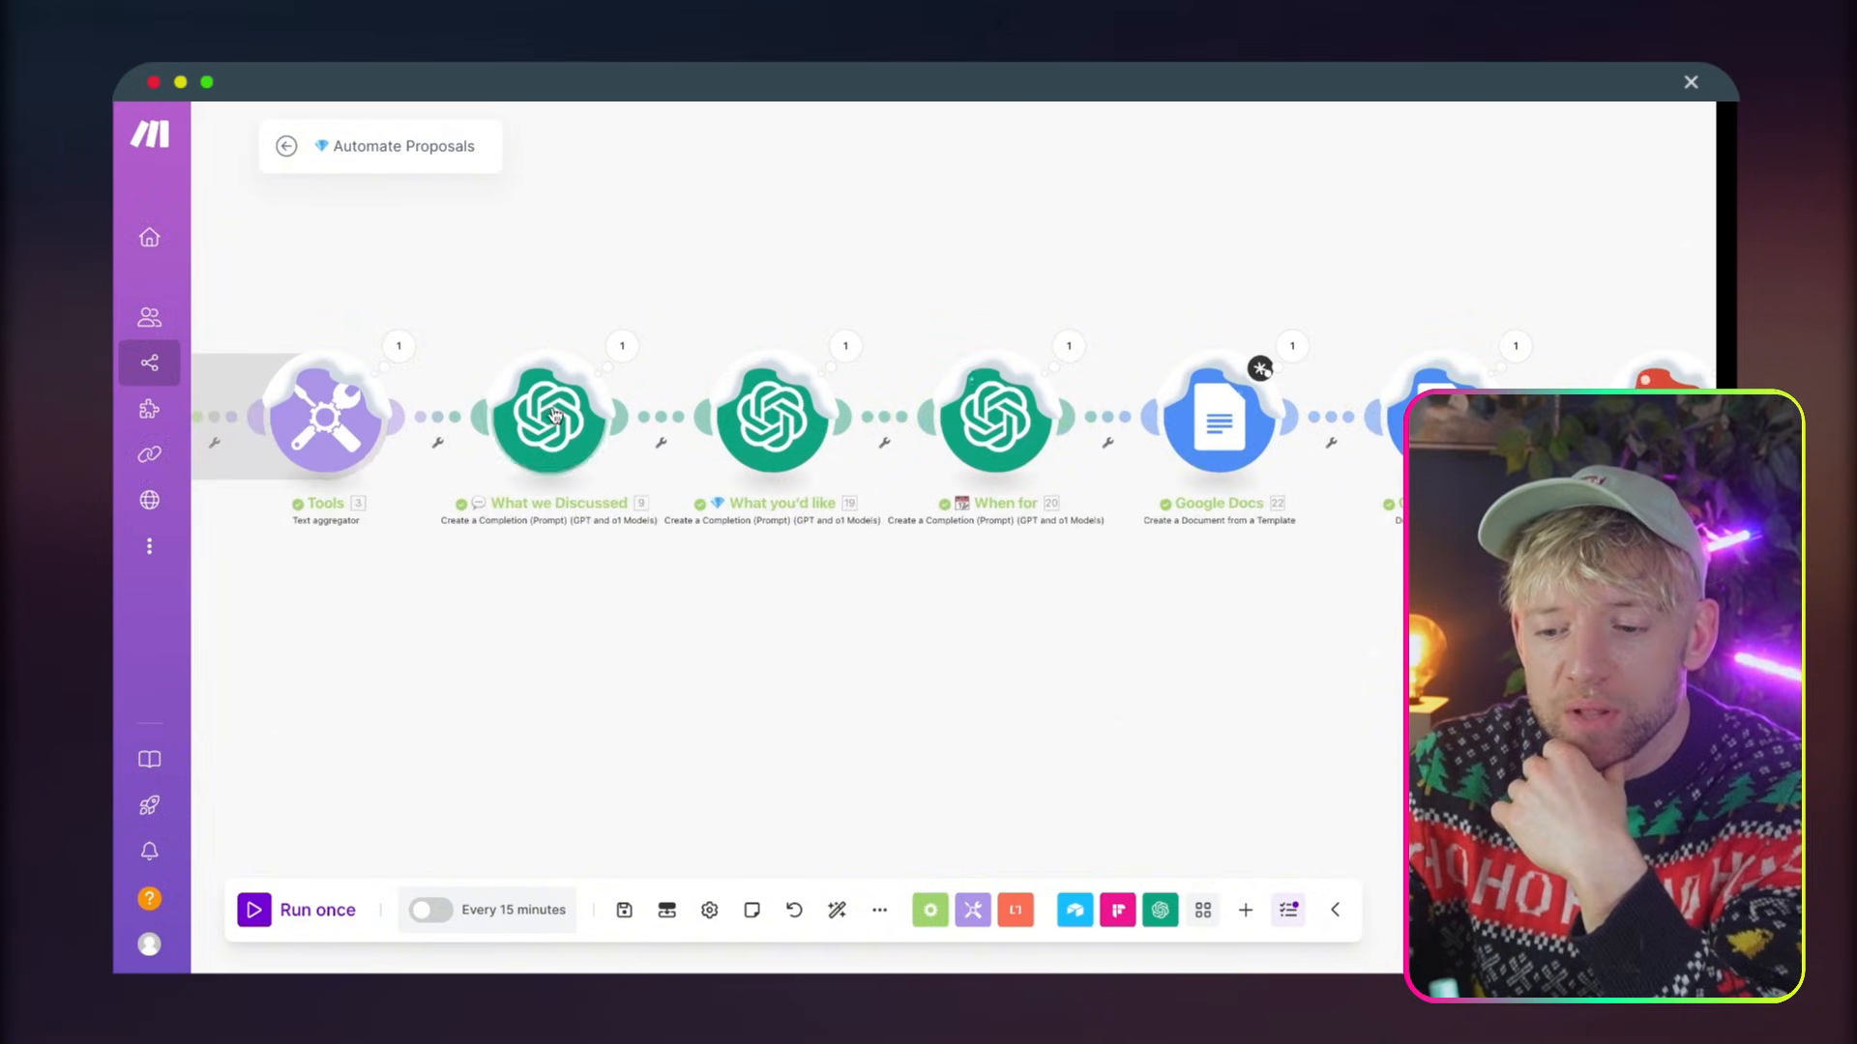
left_click(555, 416)
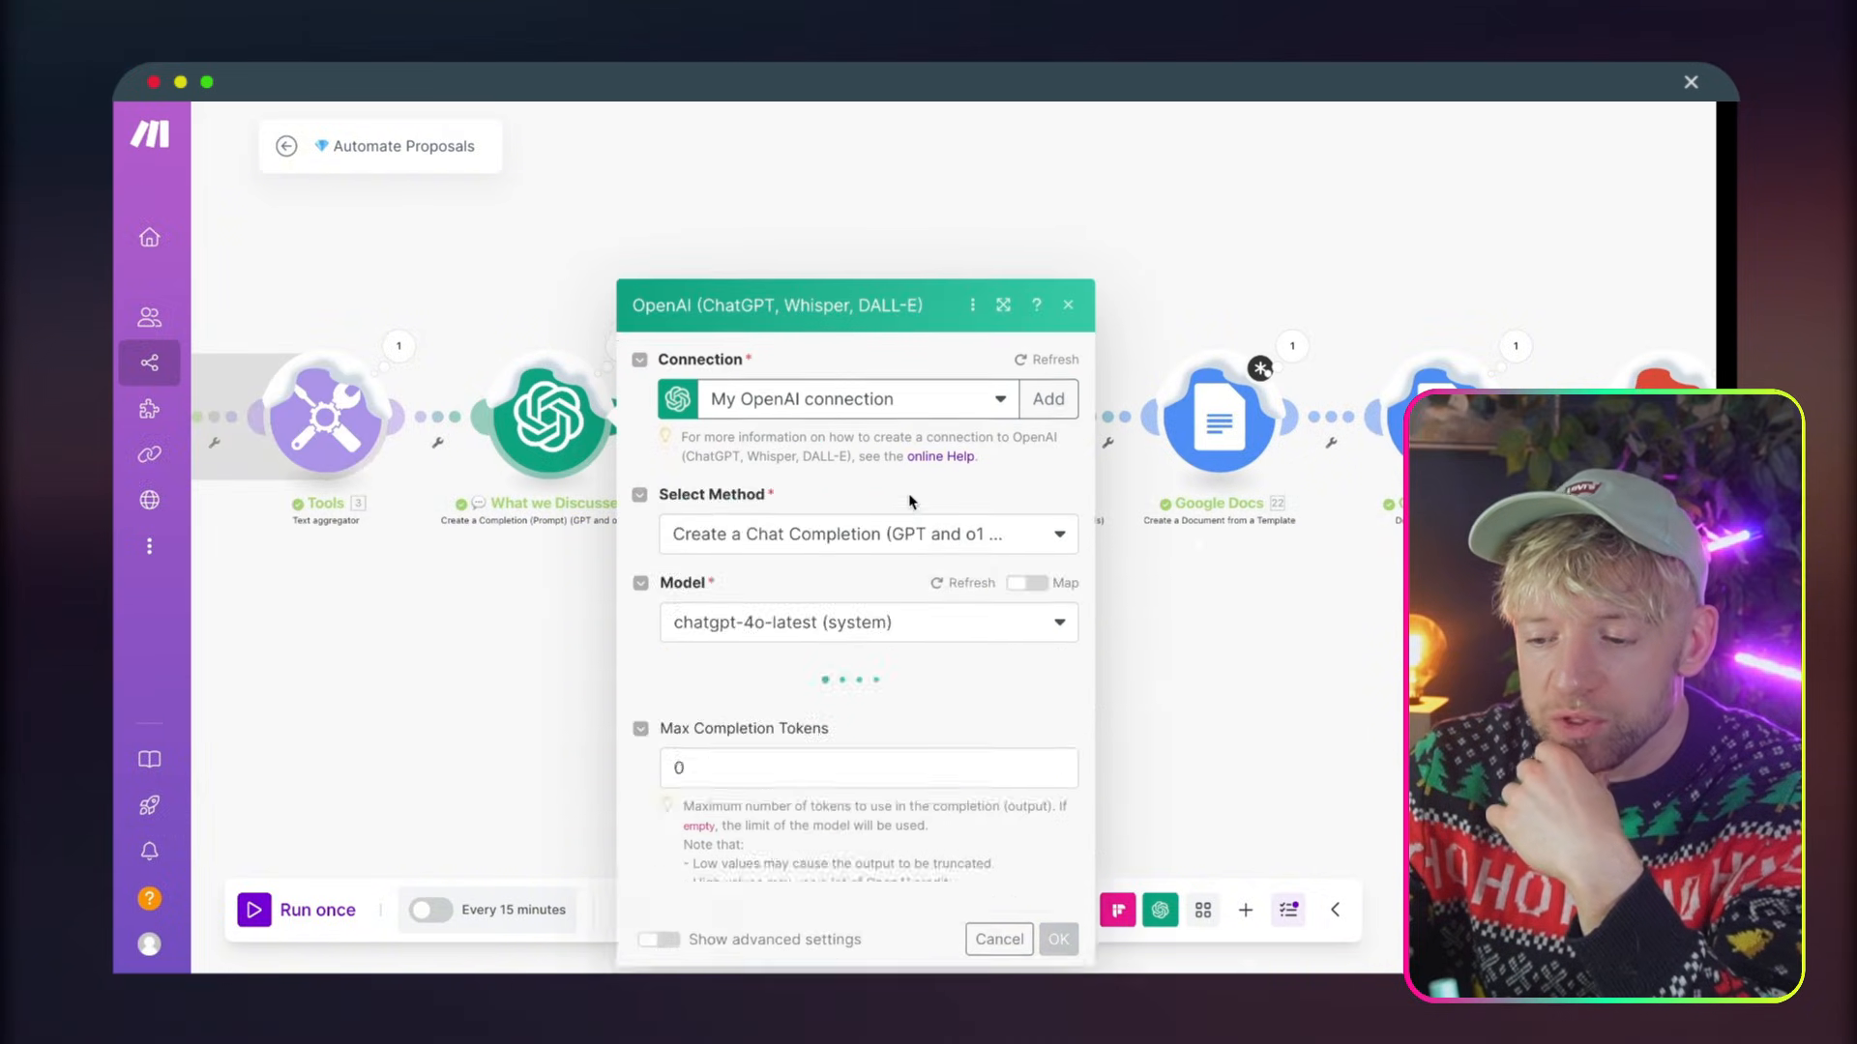
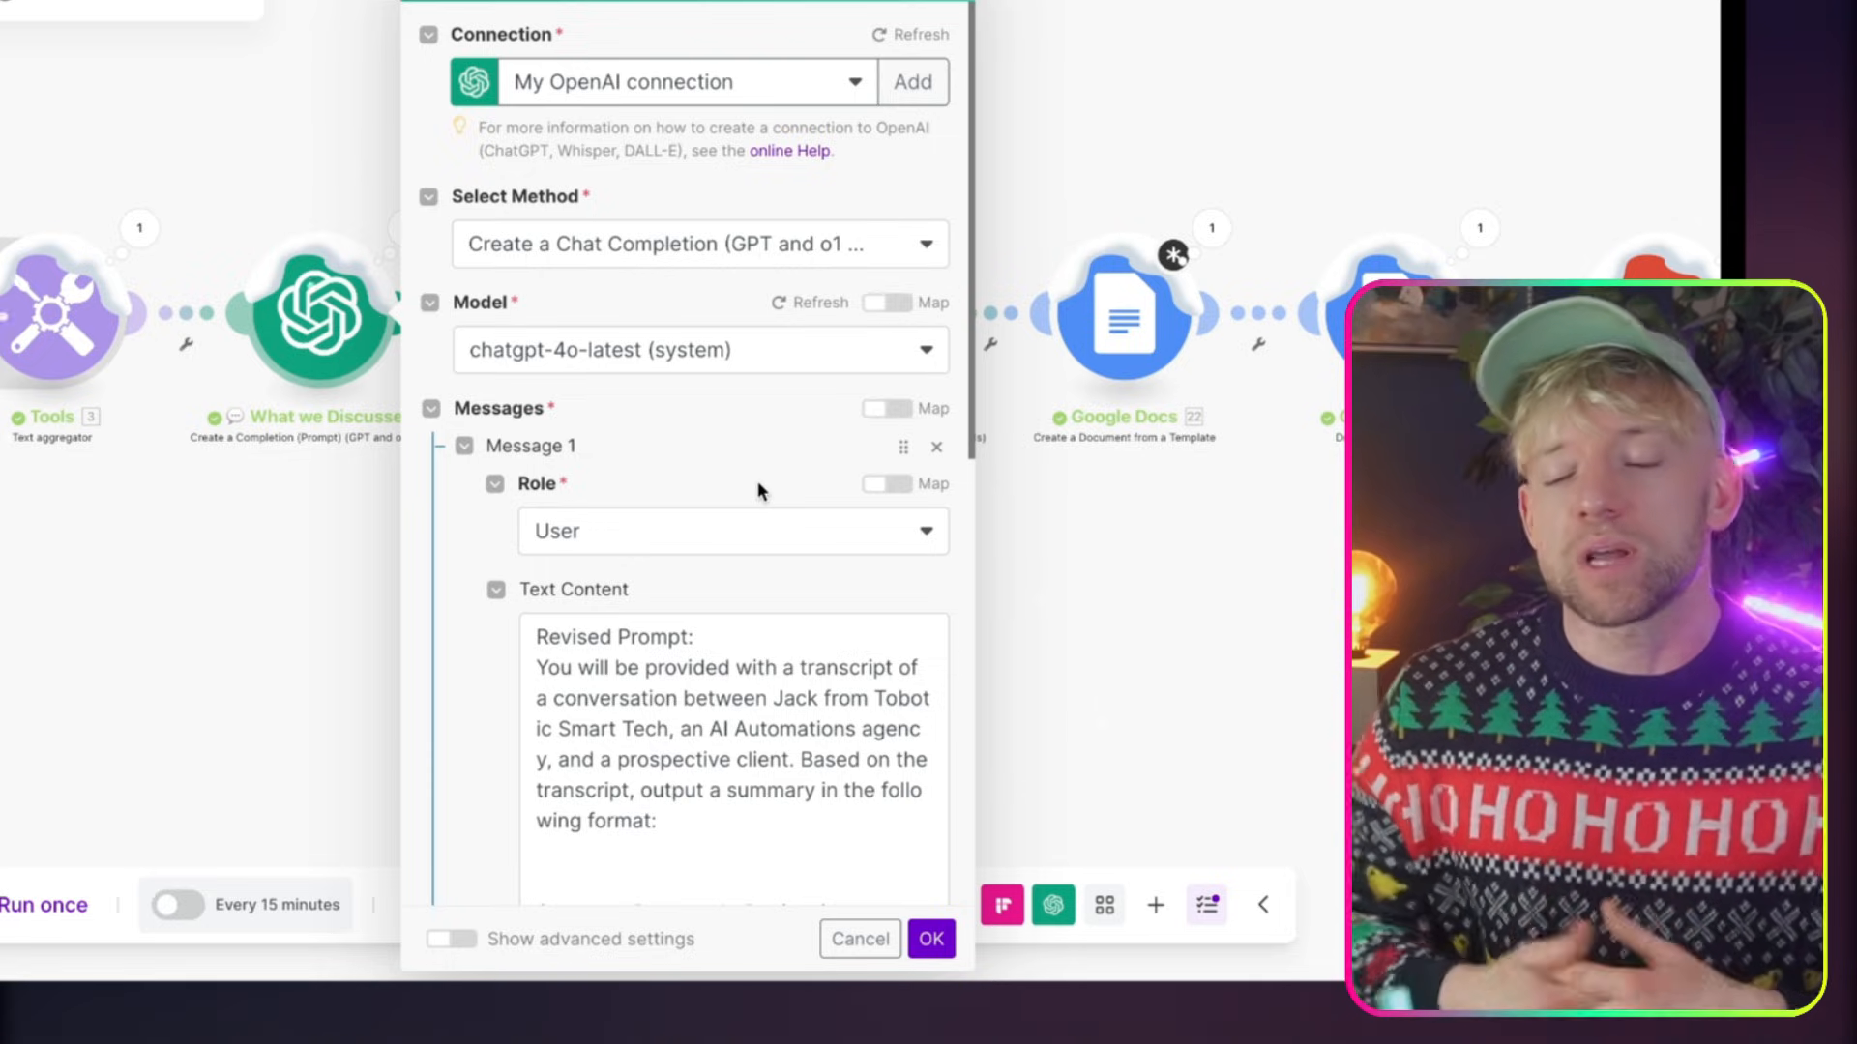
Remove the "Revised Prompt:" line from the start of the What we Discussed module's message text
scroll(757, 488, "down", 1)
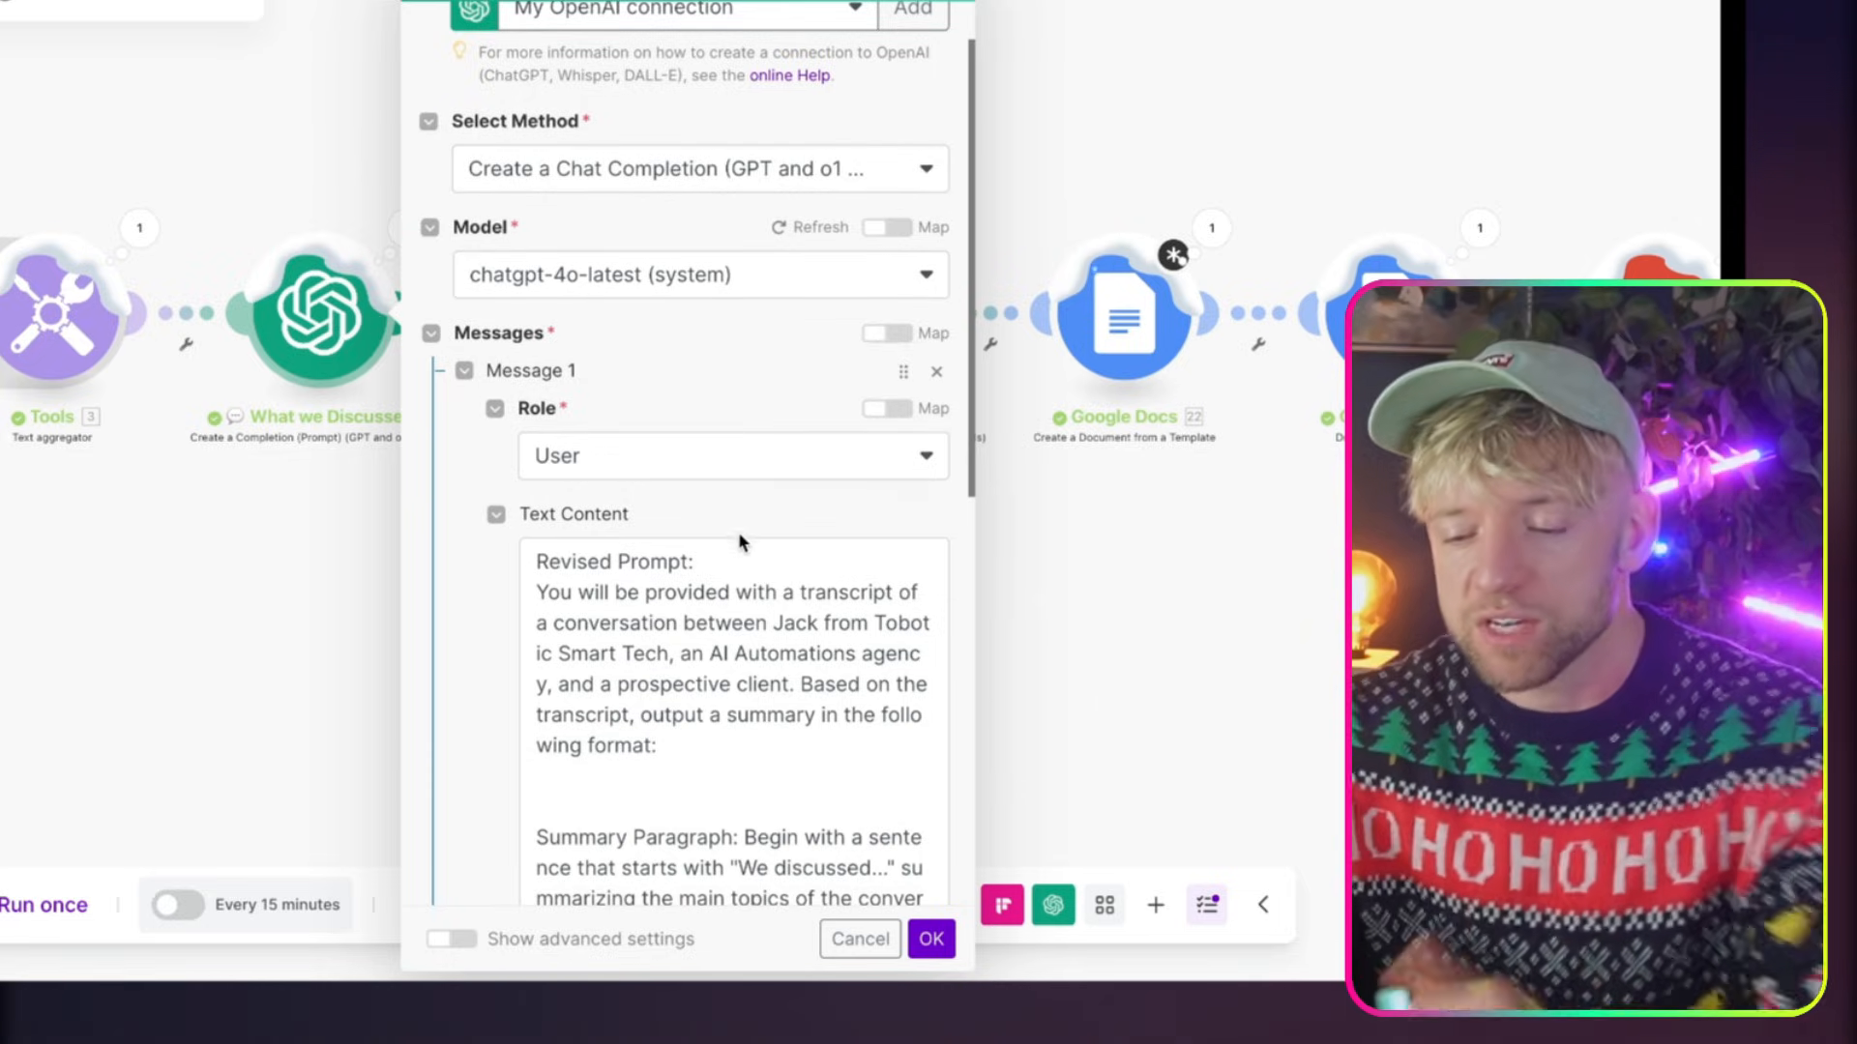
triple_click(742, 559)
key("BackSpace")
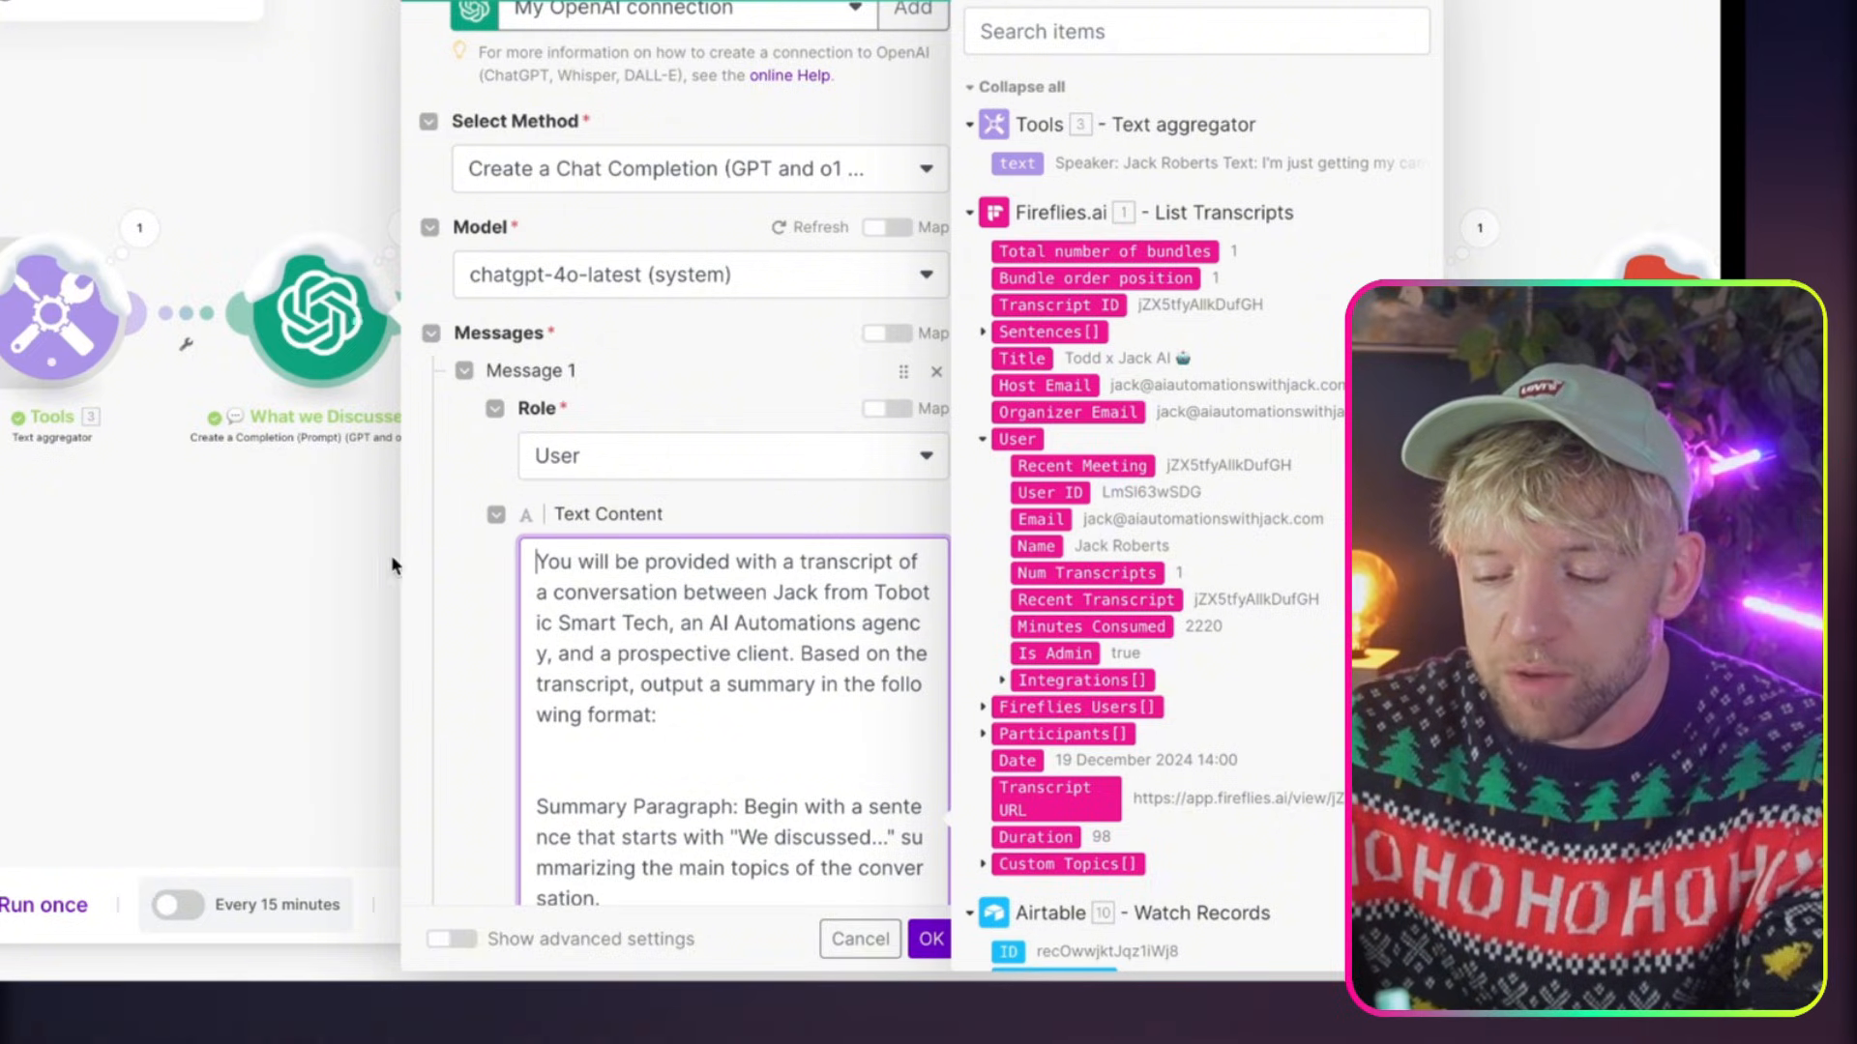
Read through the What we Discussed prompt, including its summary format, highlights, example output, instructions and mapped transcript
scroll(734, 601, "down", 3)
scroll(721, 721, "up", 3)
left_click(816, 490)
scroll(815, 491, "down", 4)
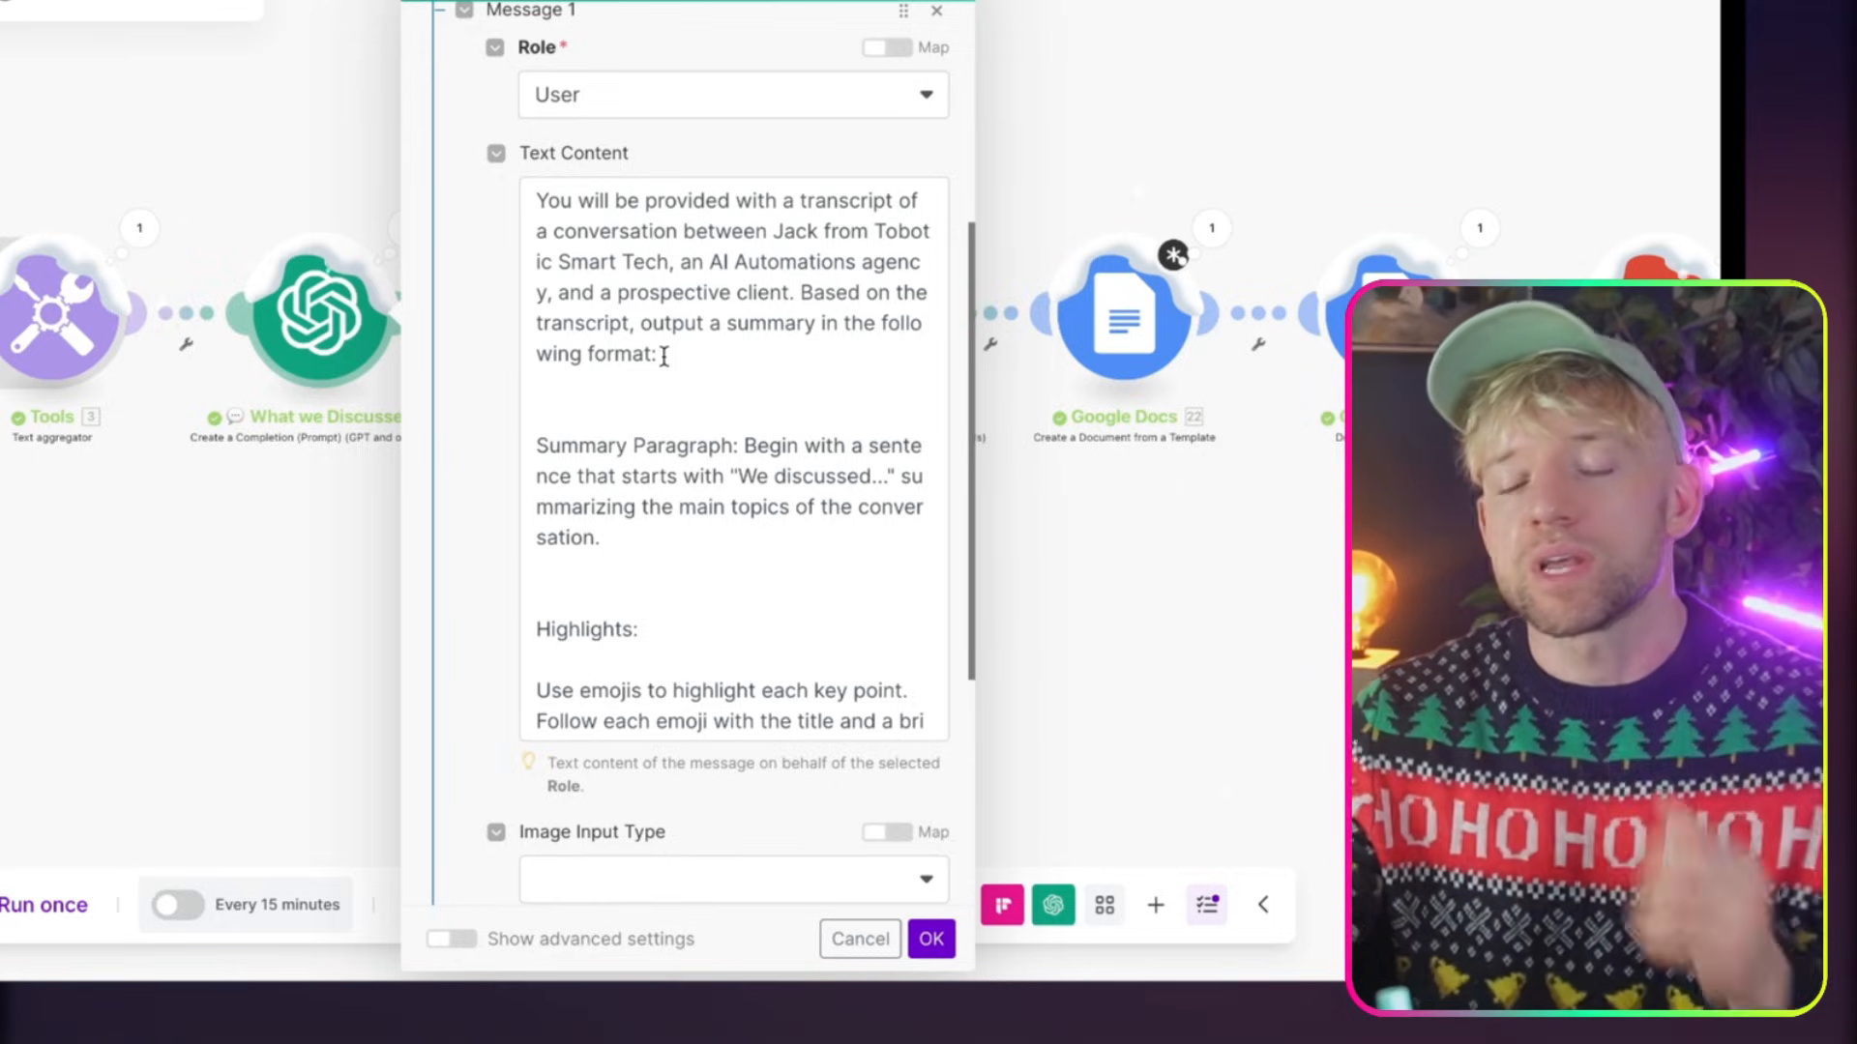
scroll(672, 488, "down", 2)
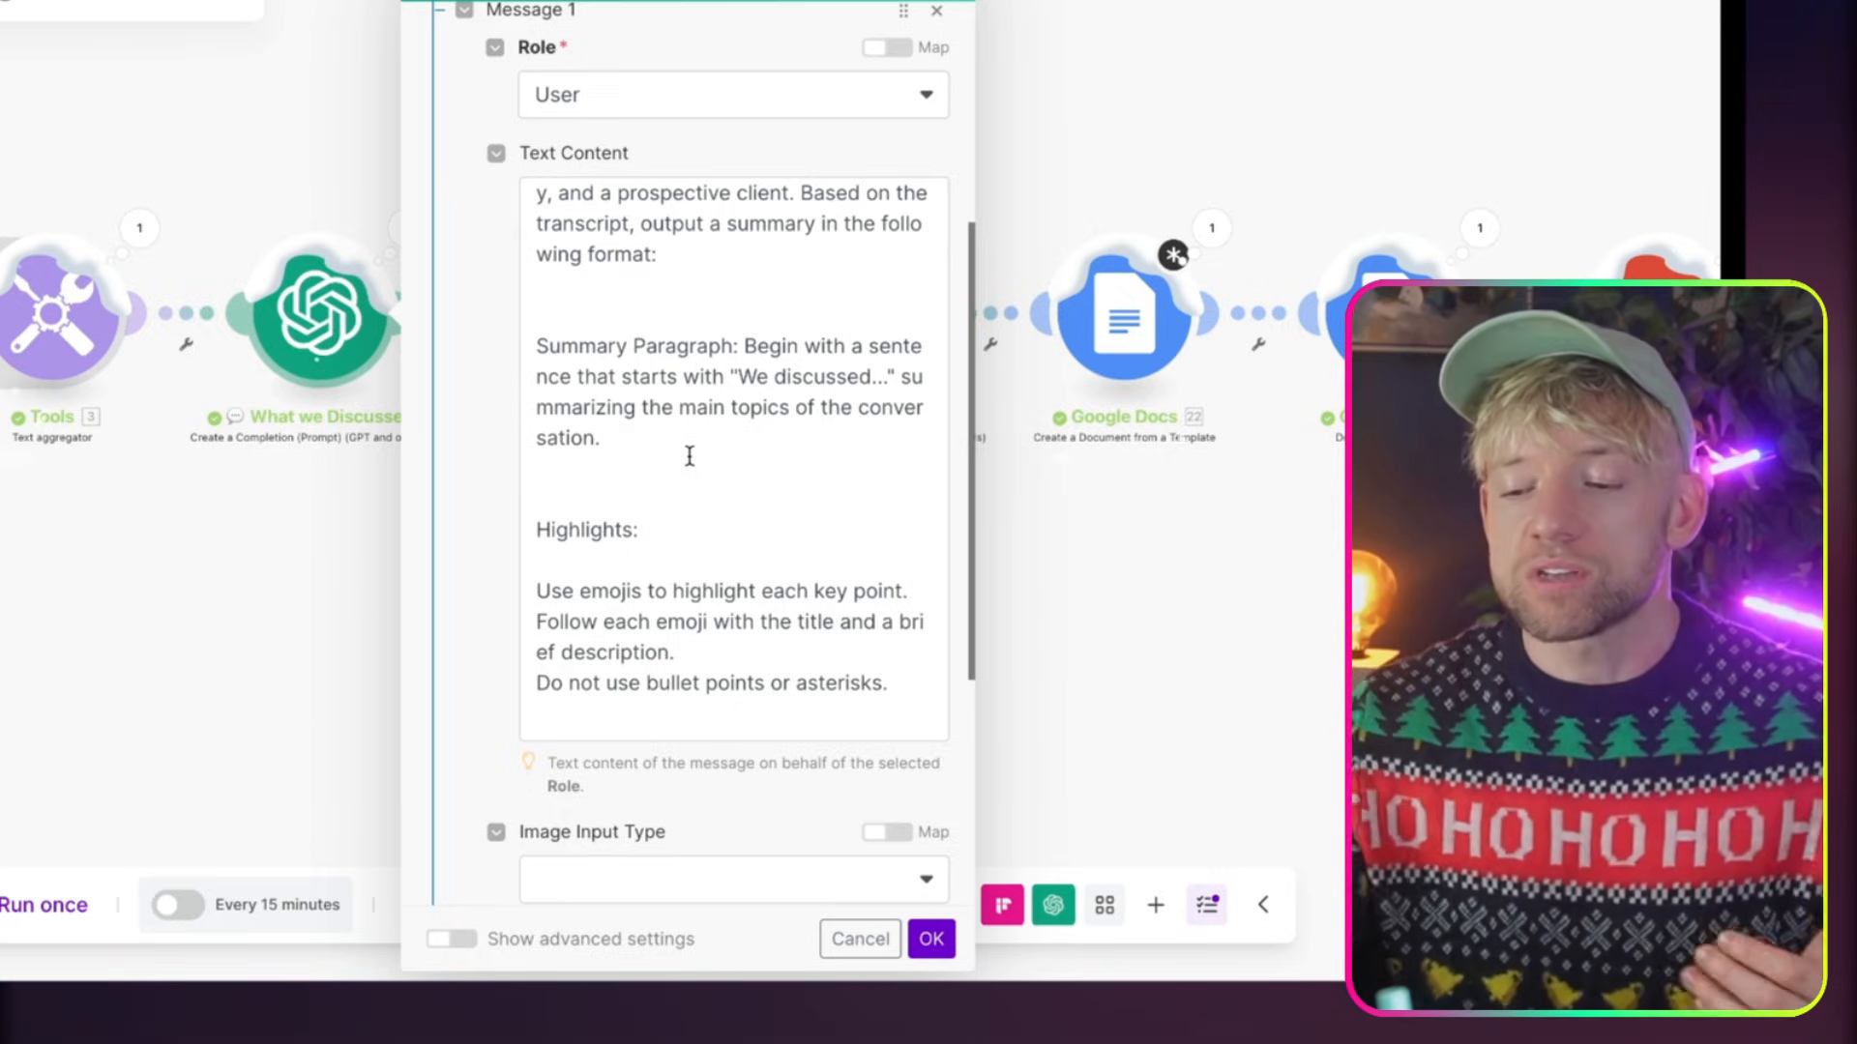
scroll(689, 457, "down", 5)
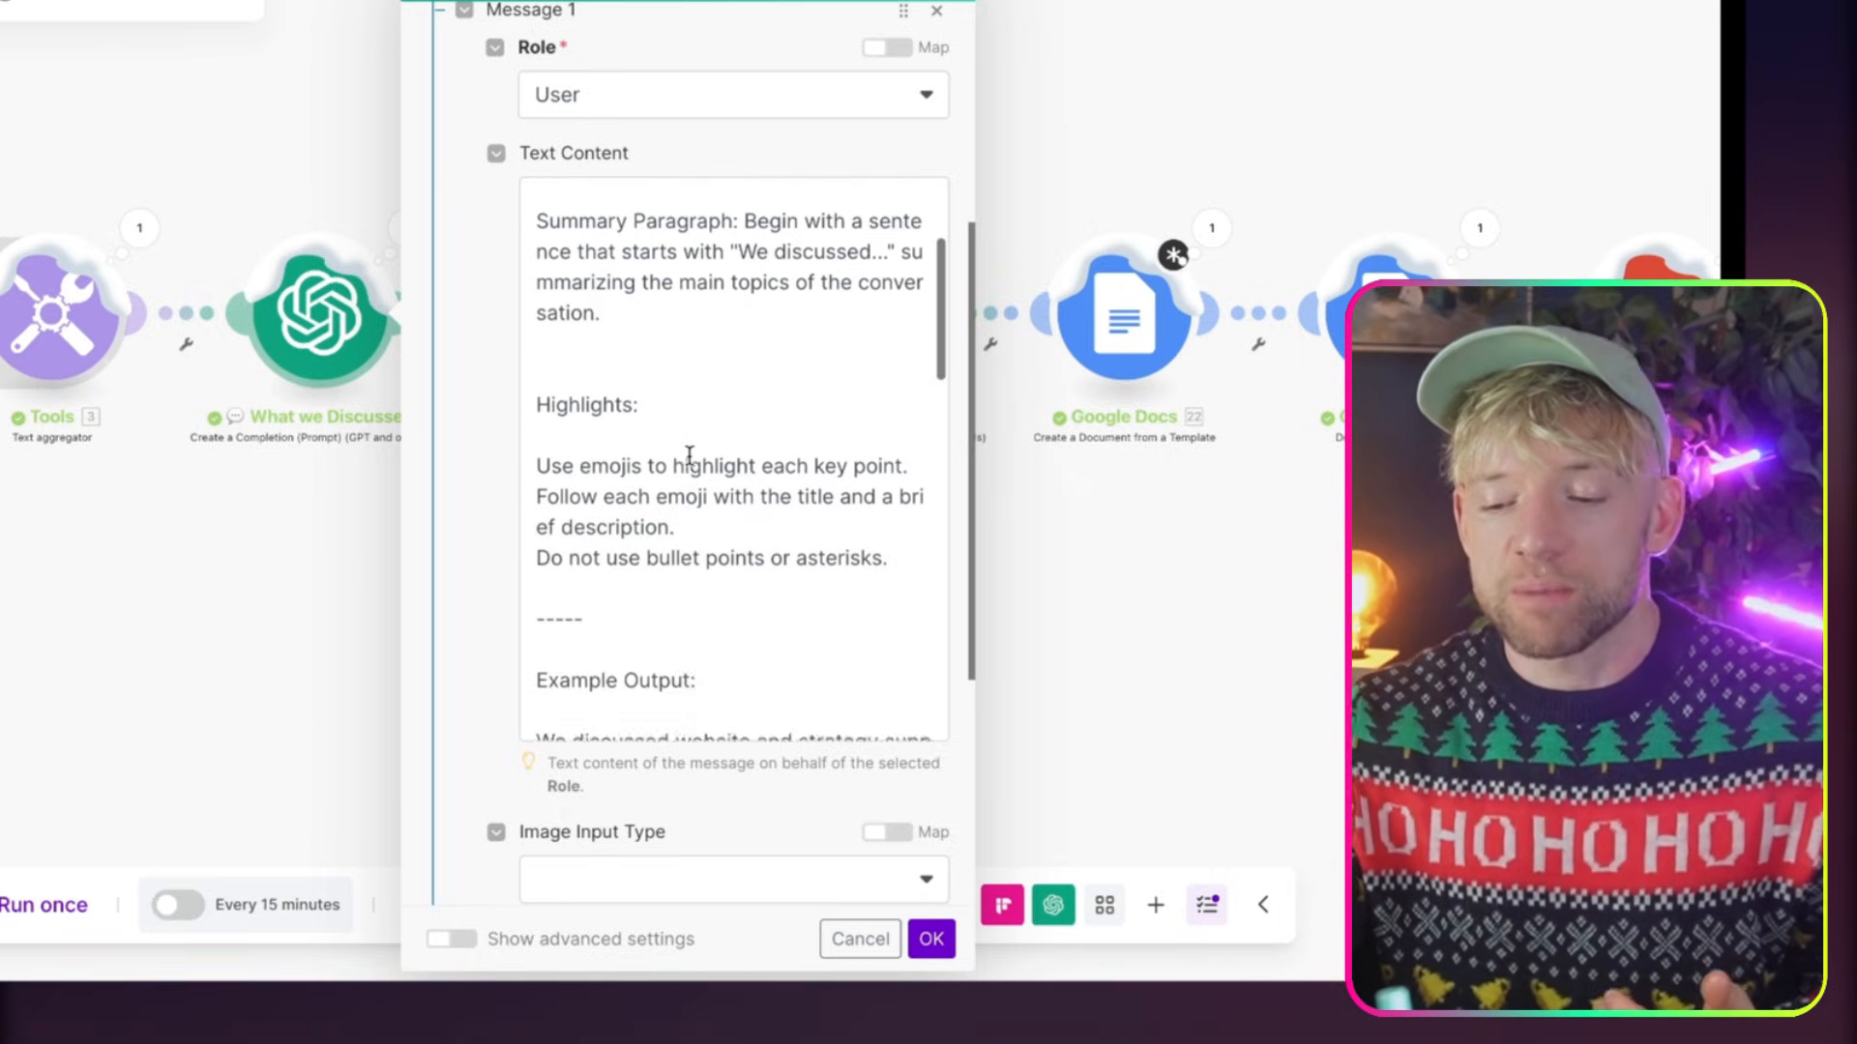
left_click(690, 457)
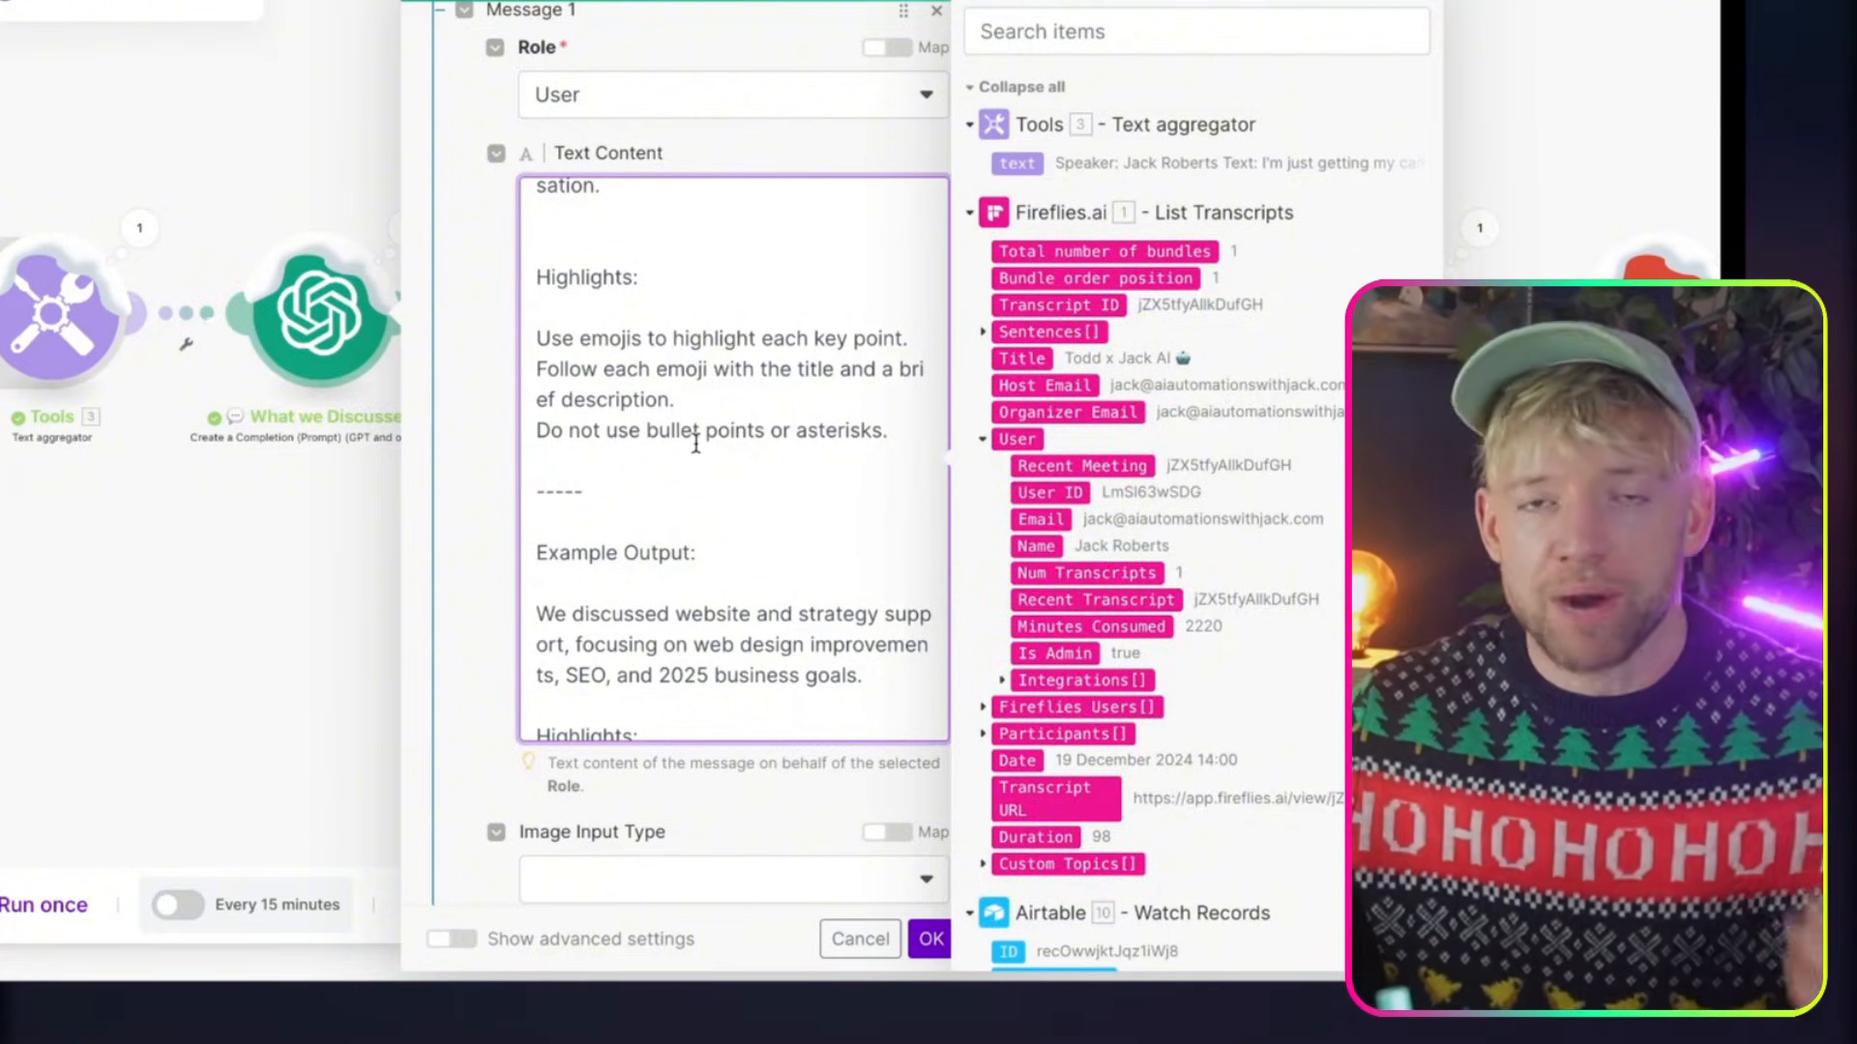
scroll(696, 444, "down", 3)
scroll(695, 443, "down", 3)
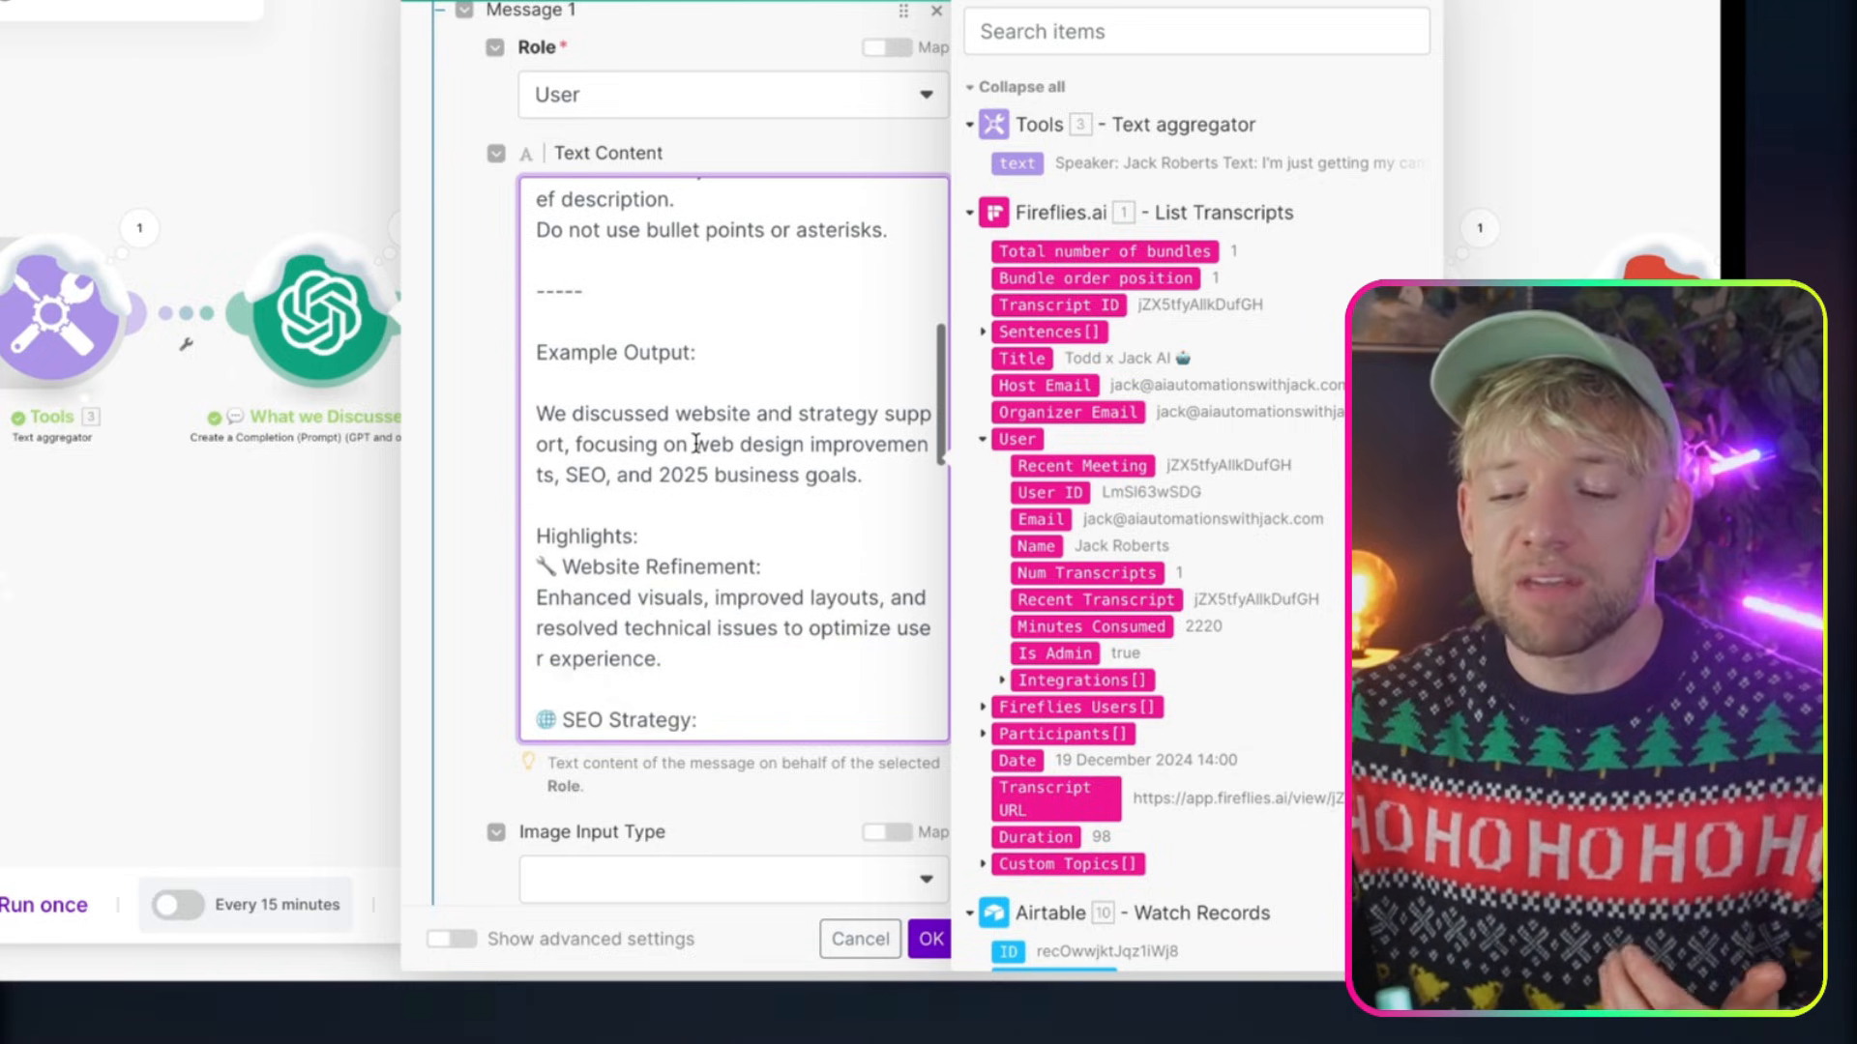
left_click_drag(555, 372, 794, 444)
scroll(794, 444, "down", 2)
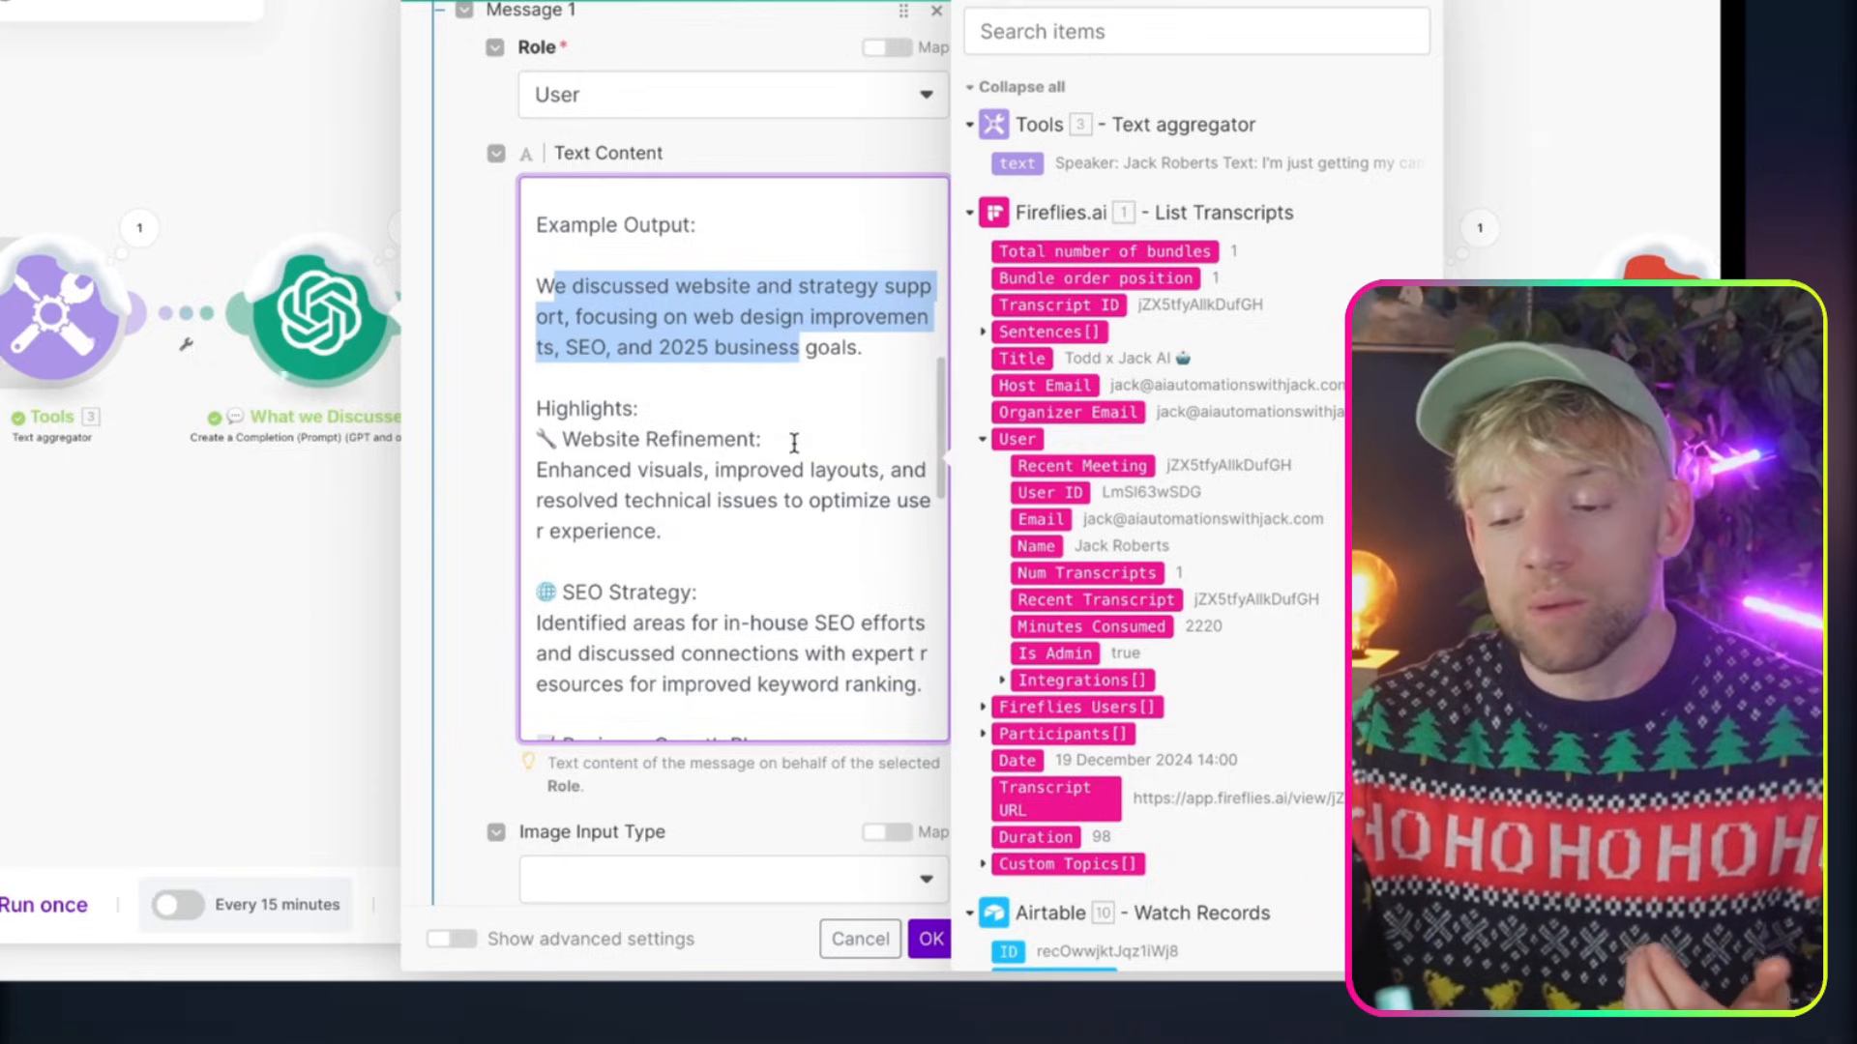
right_click(793, 441)
left_click(725, 437)
scroll(720, 438, "down", 8)
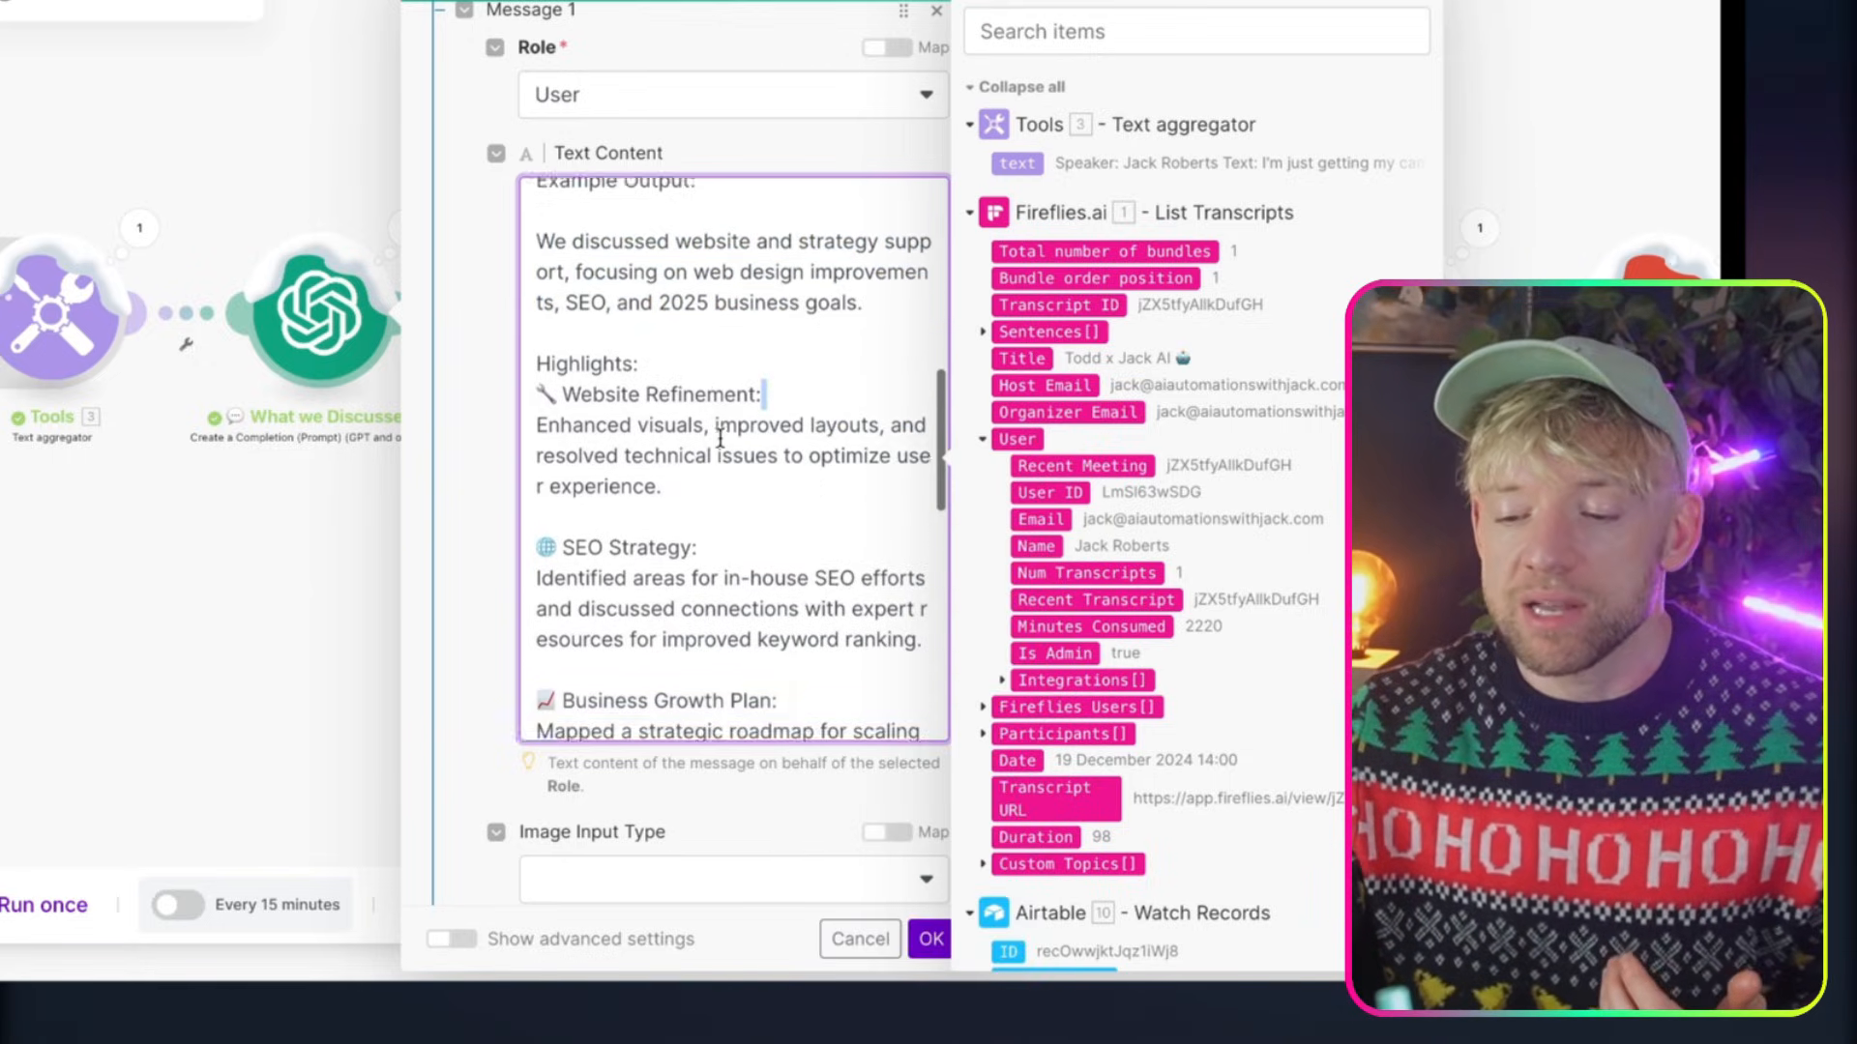
scroll(720, 438, "down", 3)
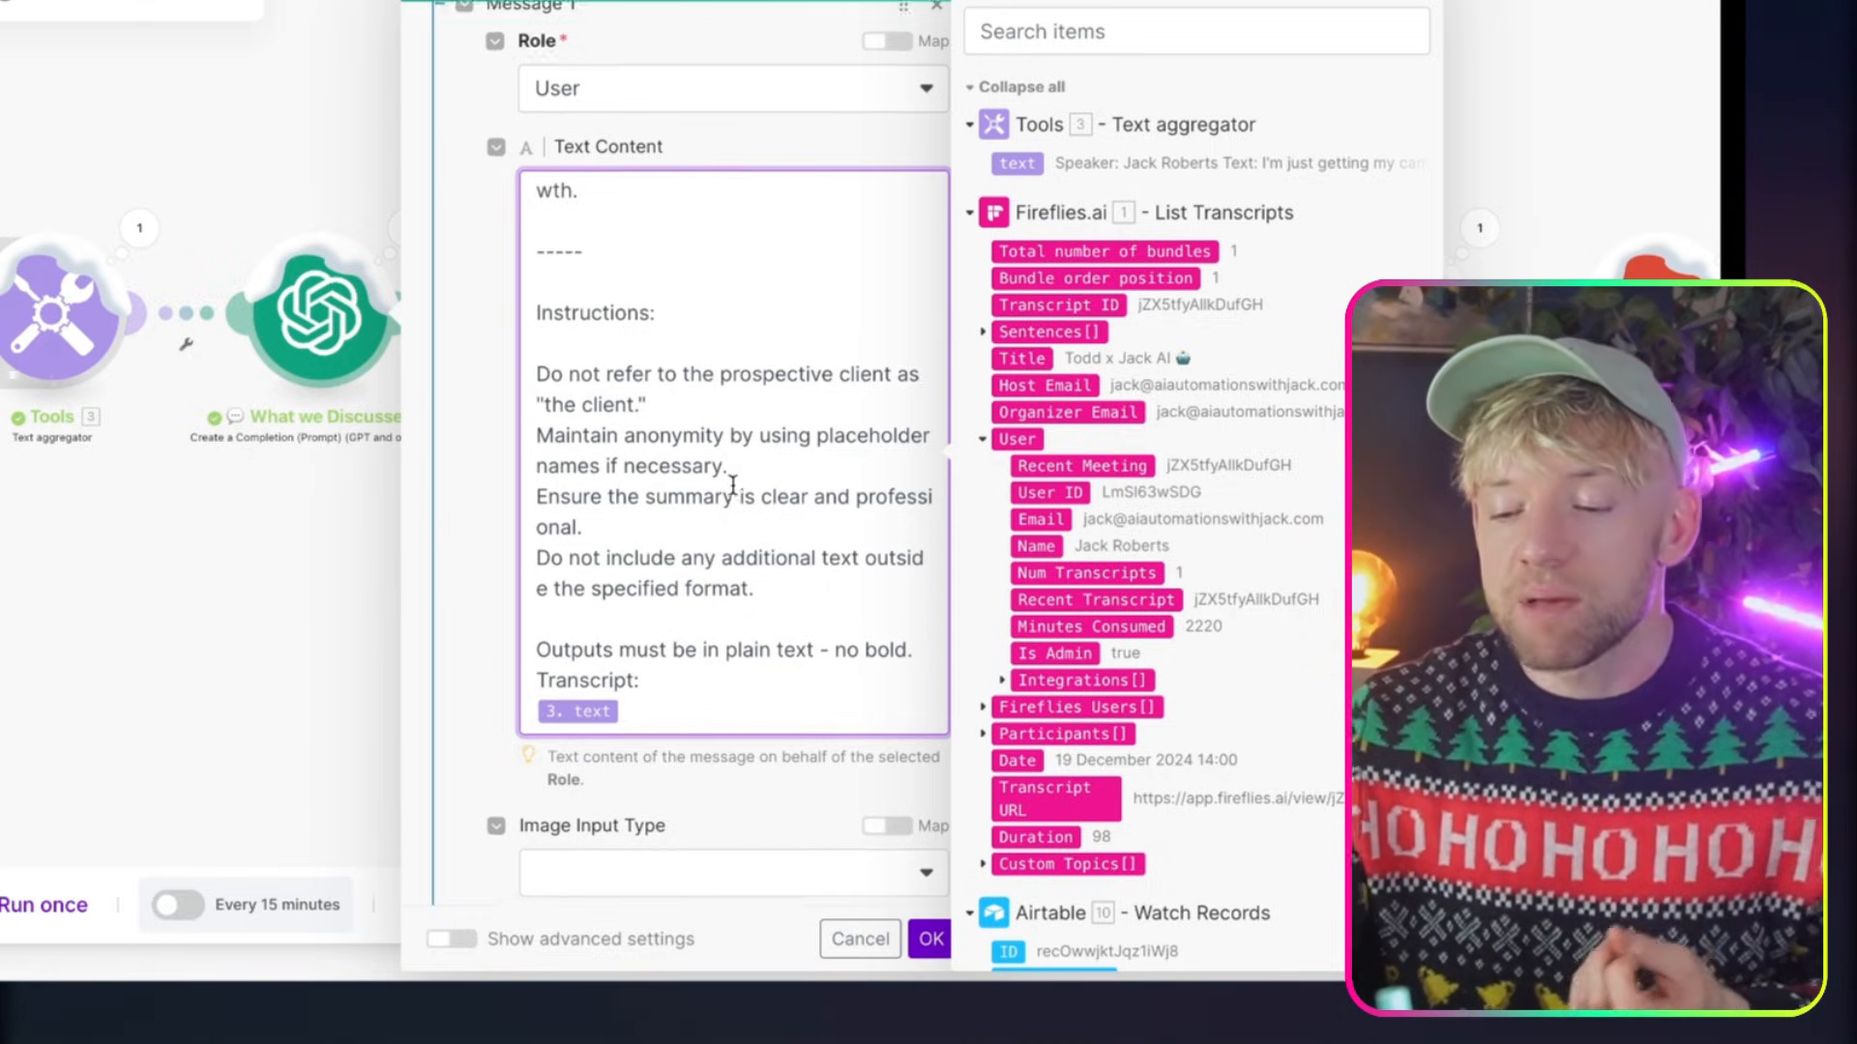
scroll(733, 474, "down", 2)
Copy the whole What we Discussed prompt into Message 1's Text Content of the new OpenAI module in Automate Proposals (B2G)
key("ctrl+a")
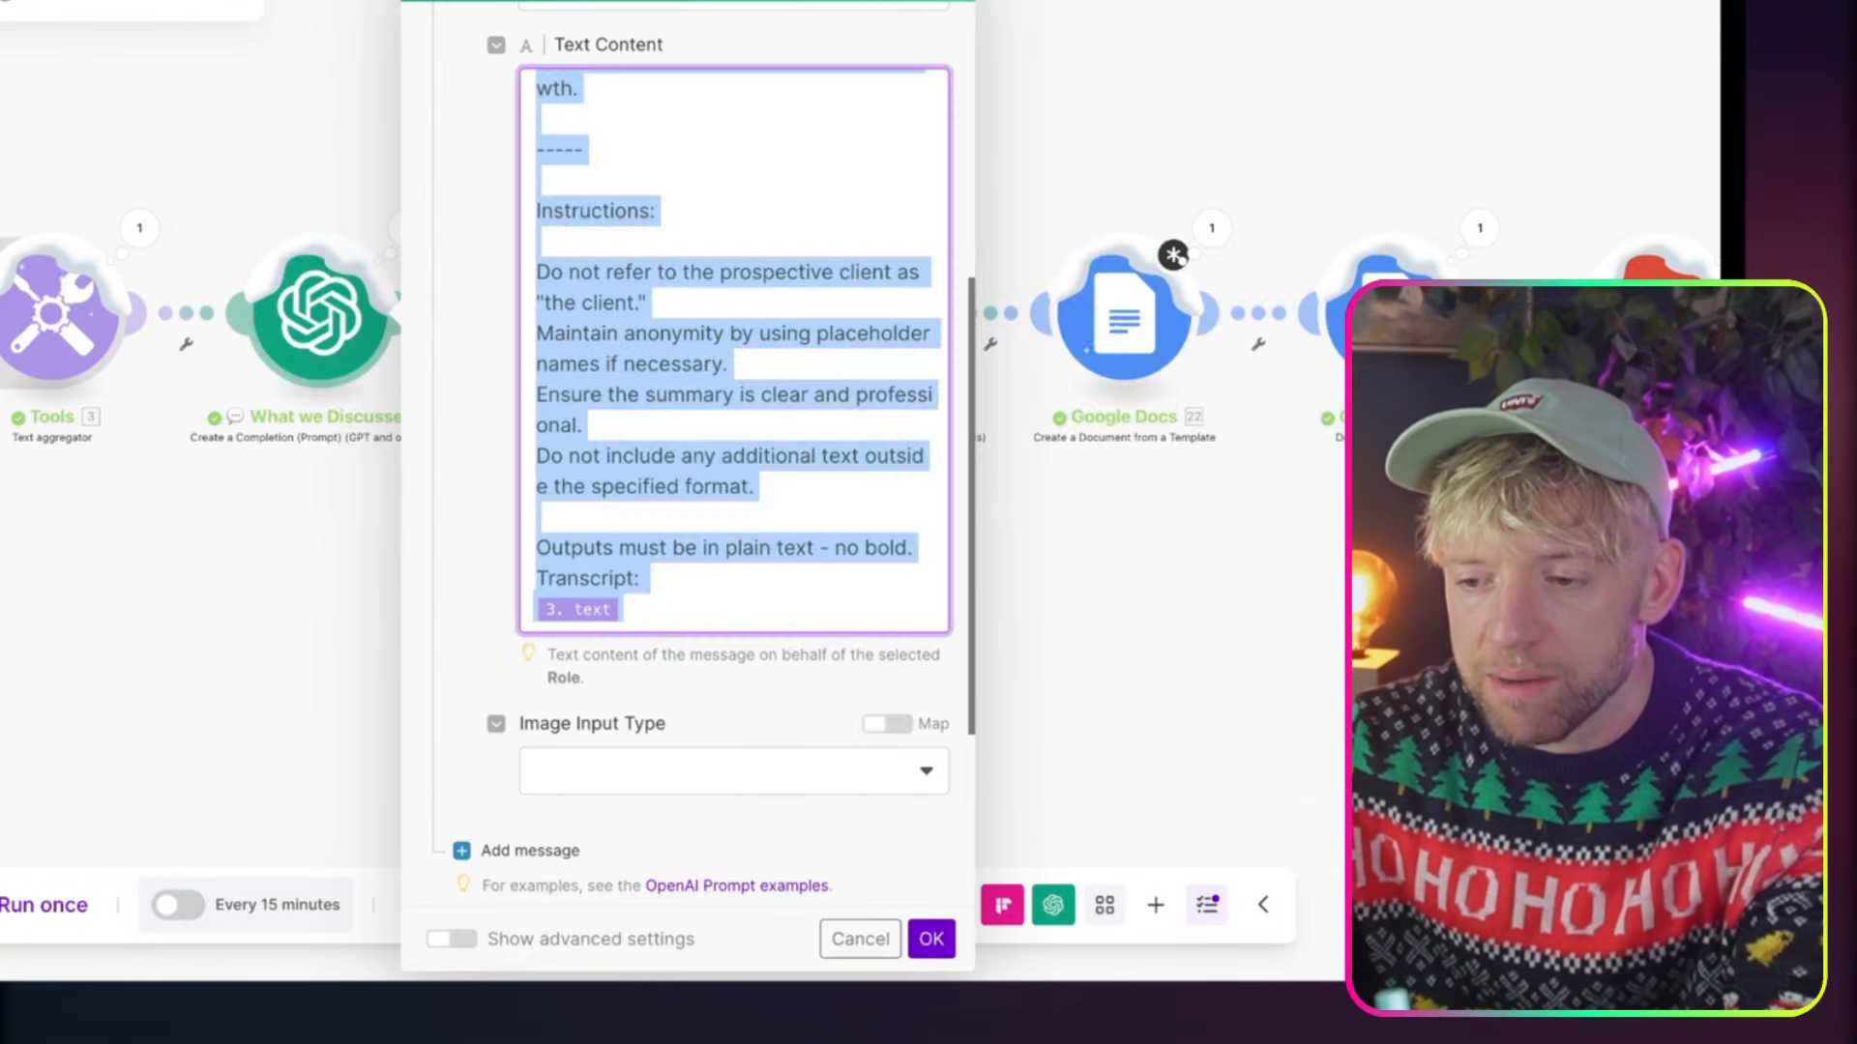
key("BackSpace")
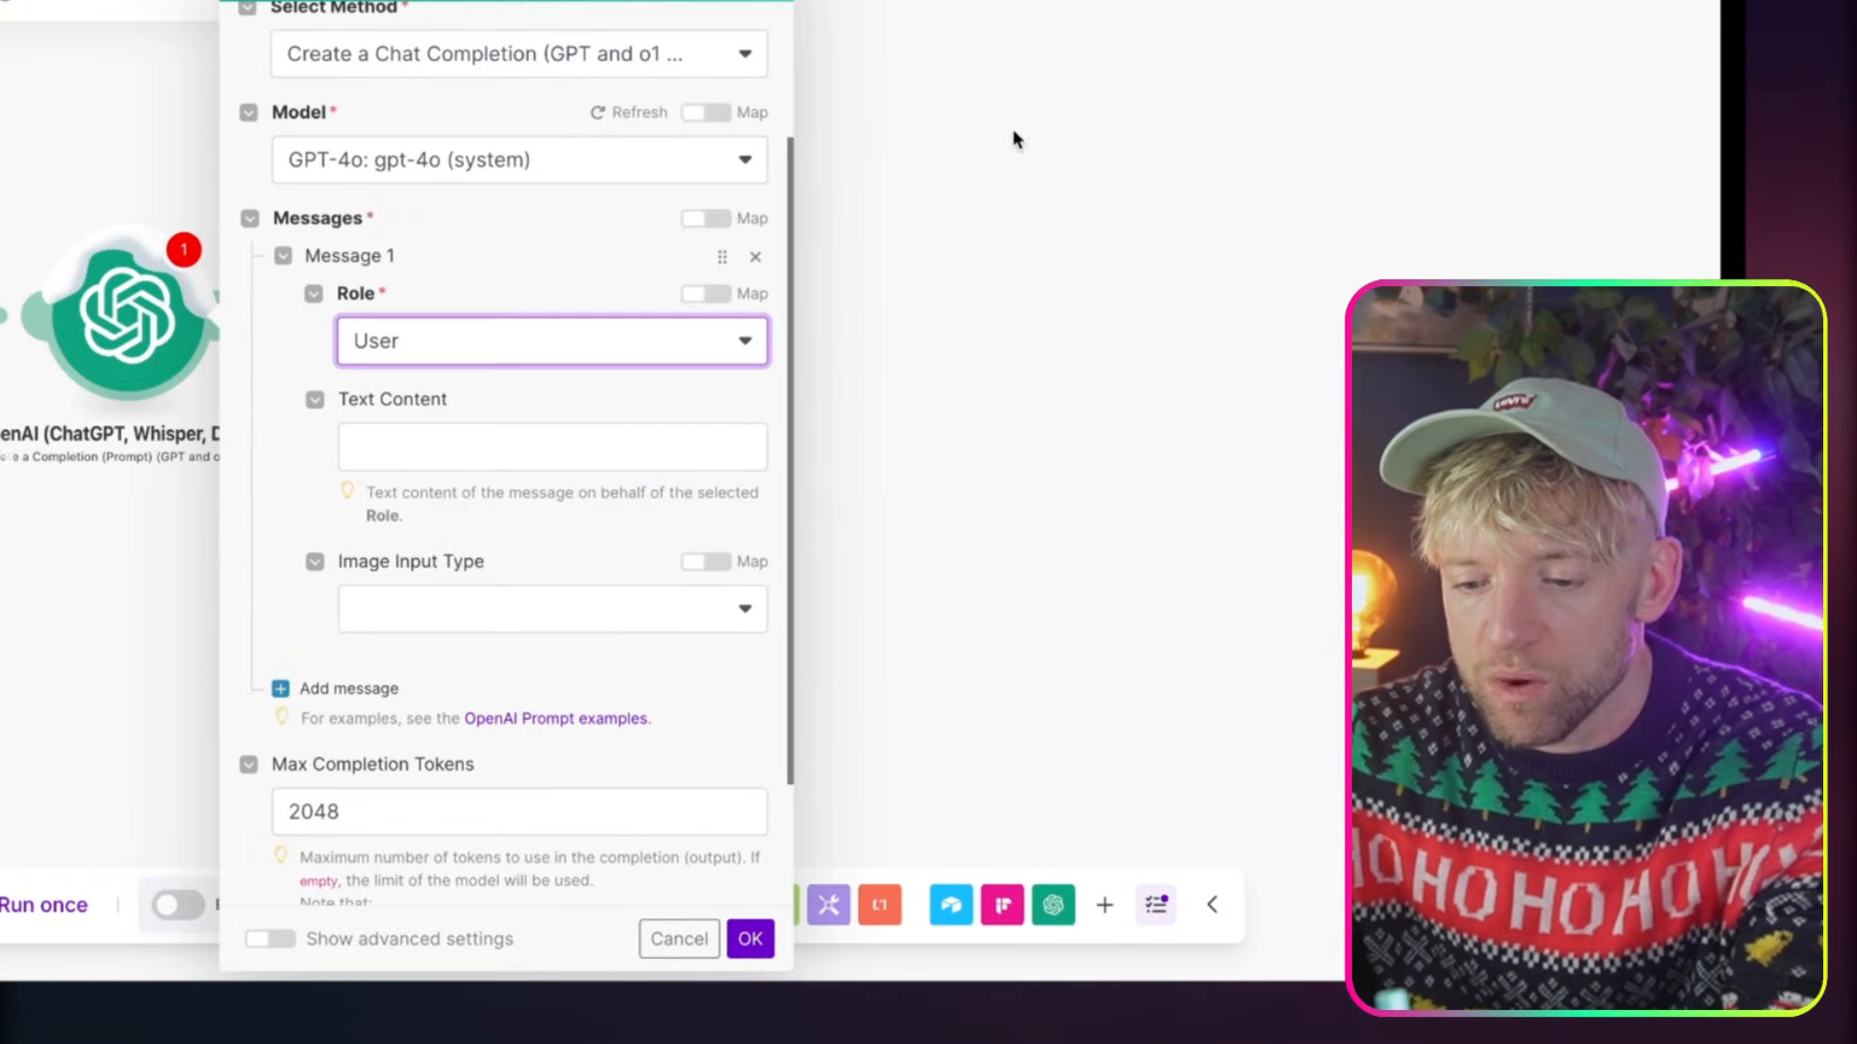
left_click(468, 445)
key("ctrl+v")
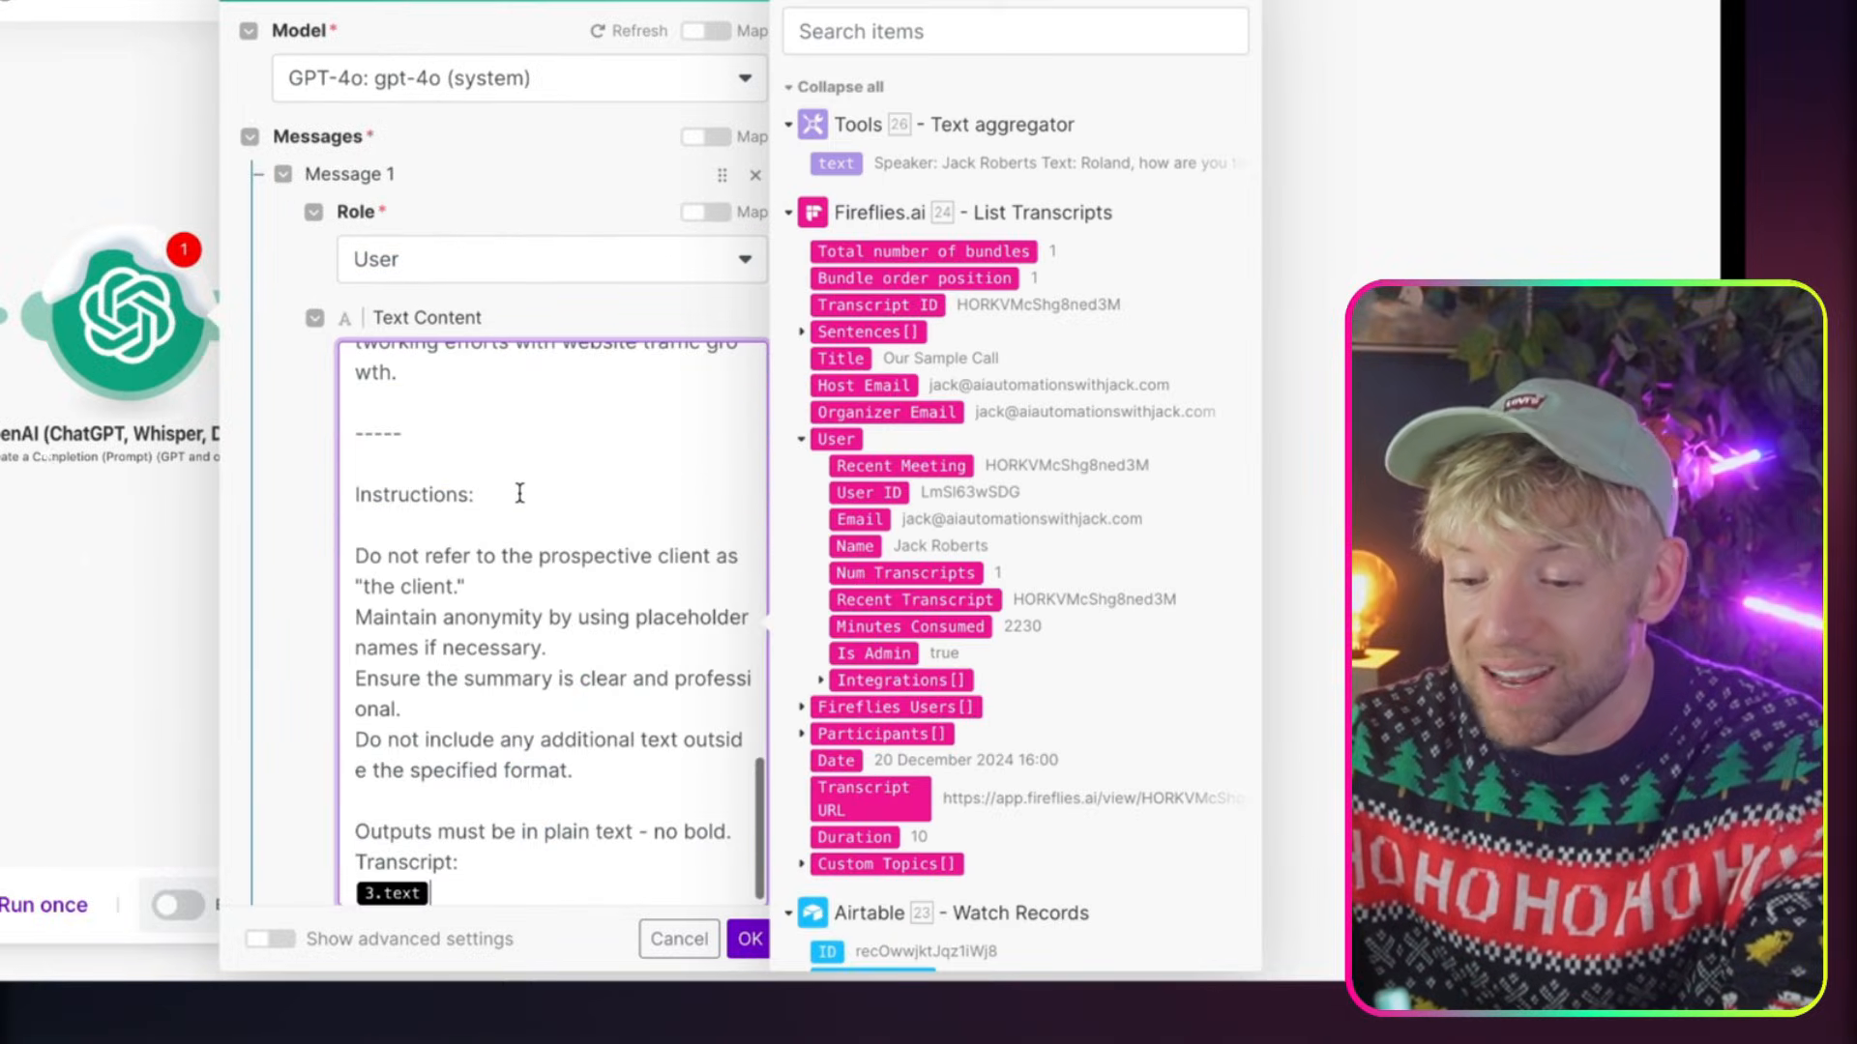
Replace the 3.text reference under Transcript in the pasted prompt with the Text aggregator's text output
scroll(520, 493, "up", 3)
scroll(519, 493, "down", 8)
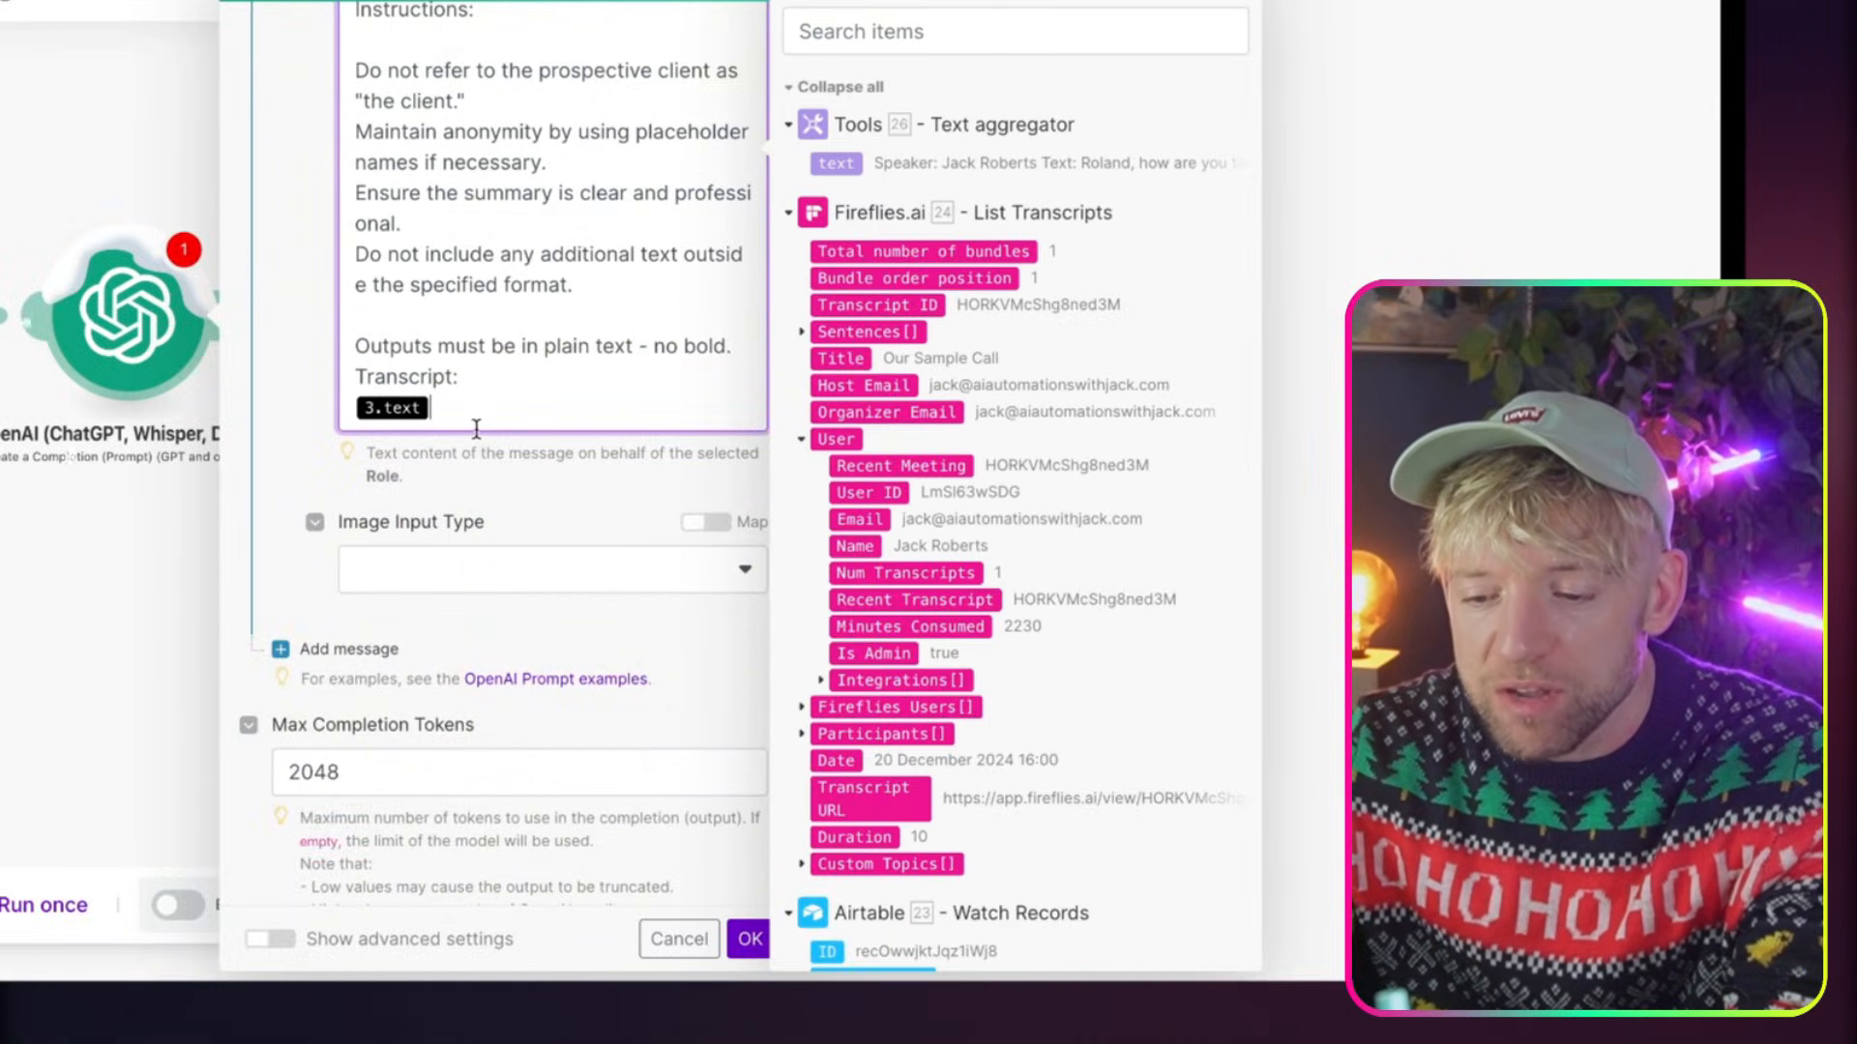
key("BackSpace")
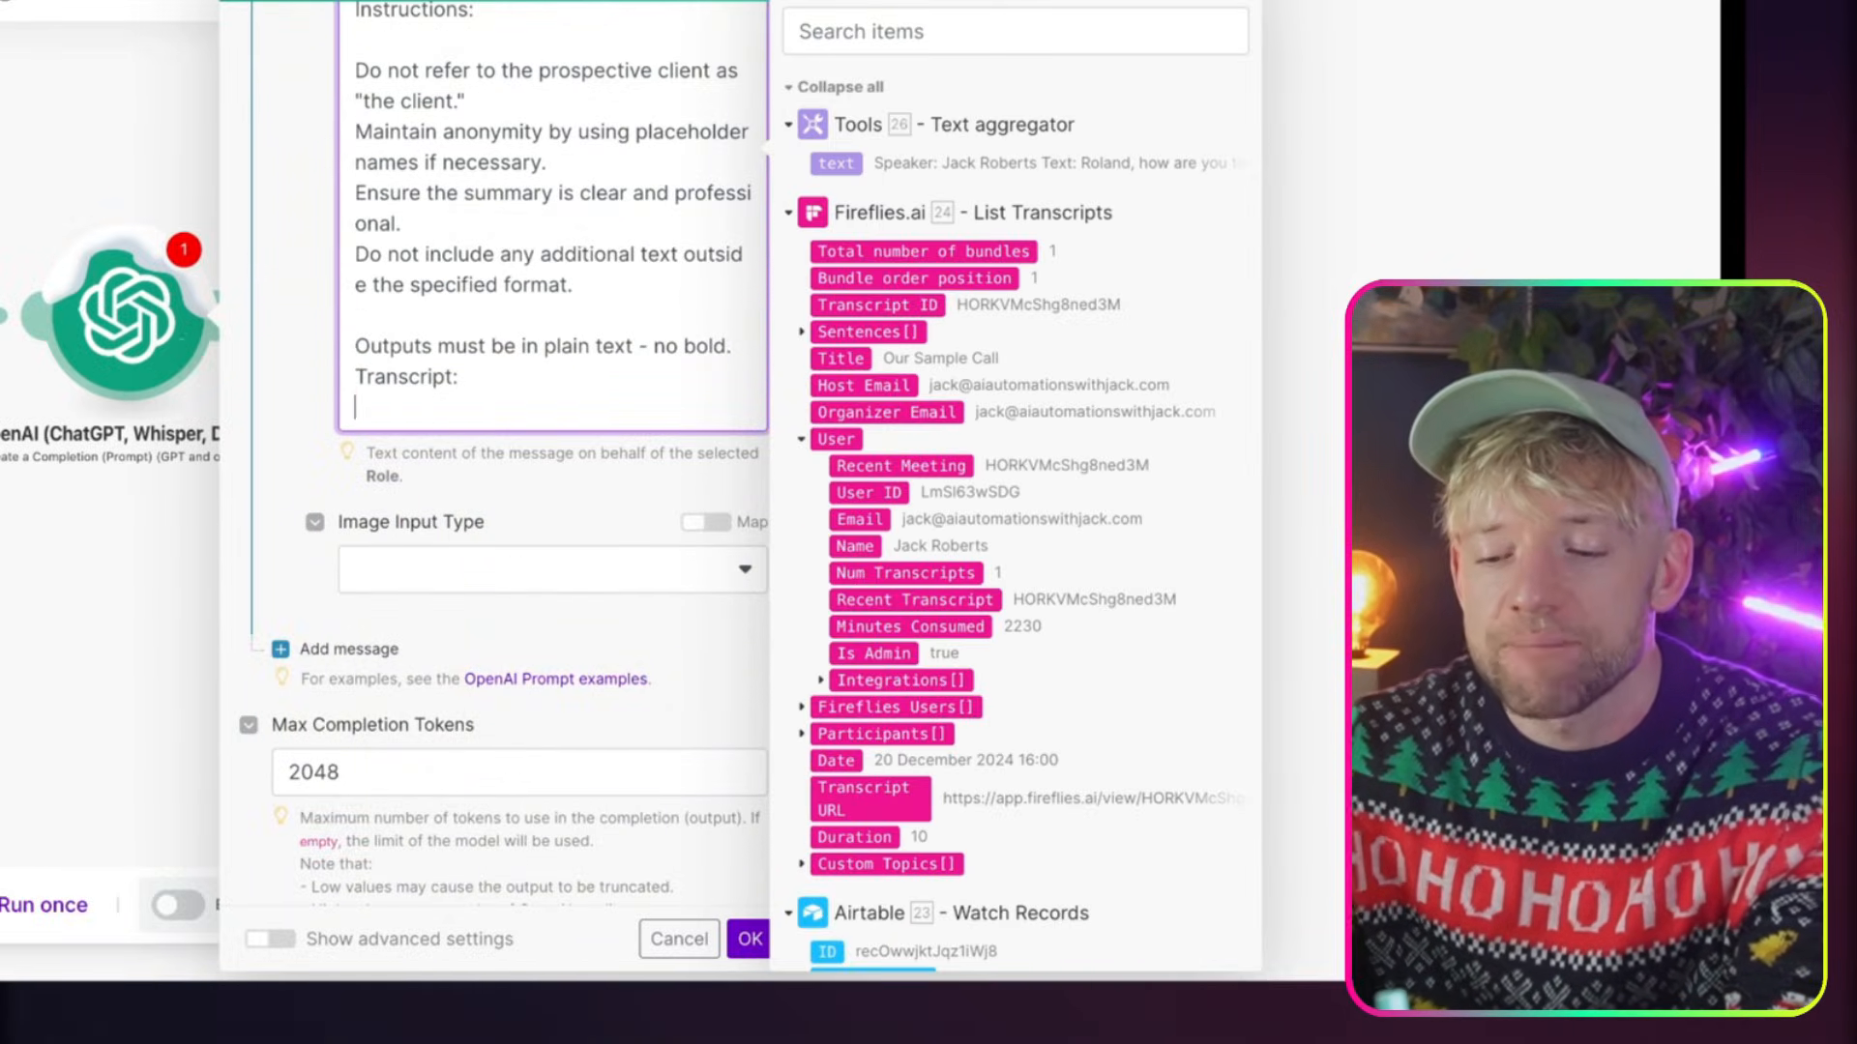
left_click(823, 163)
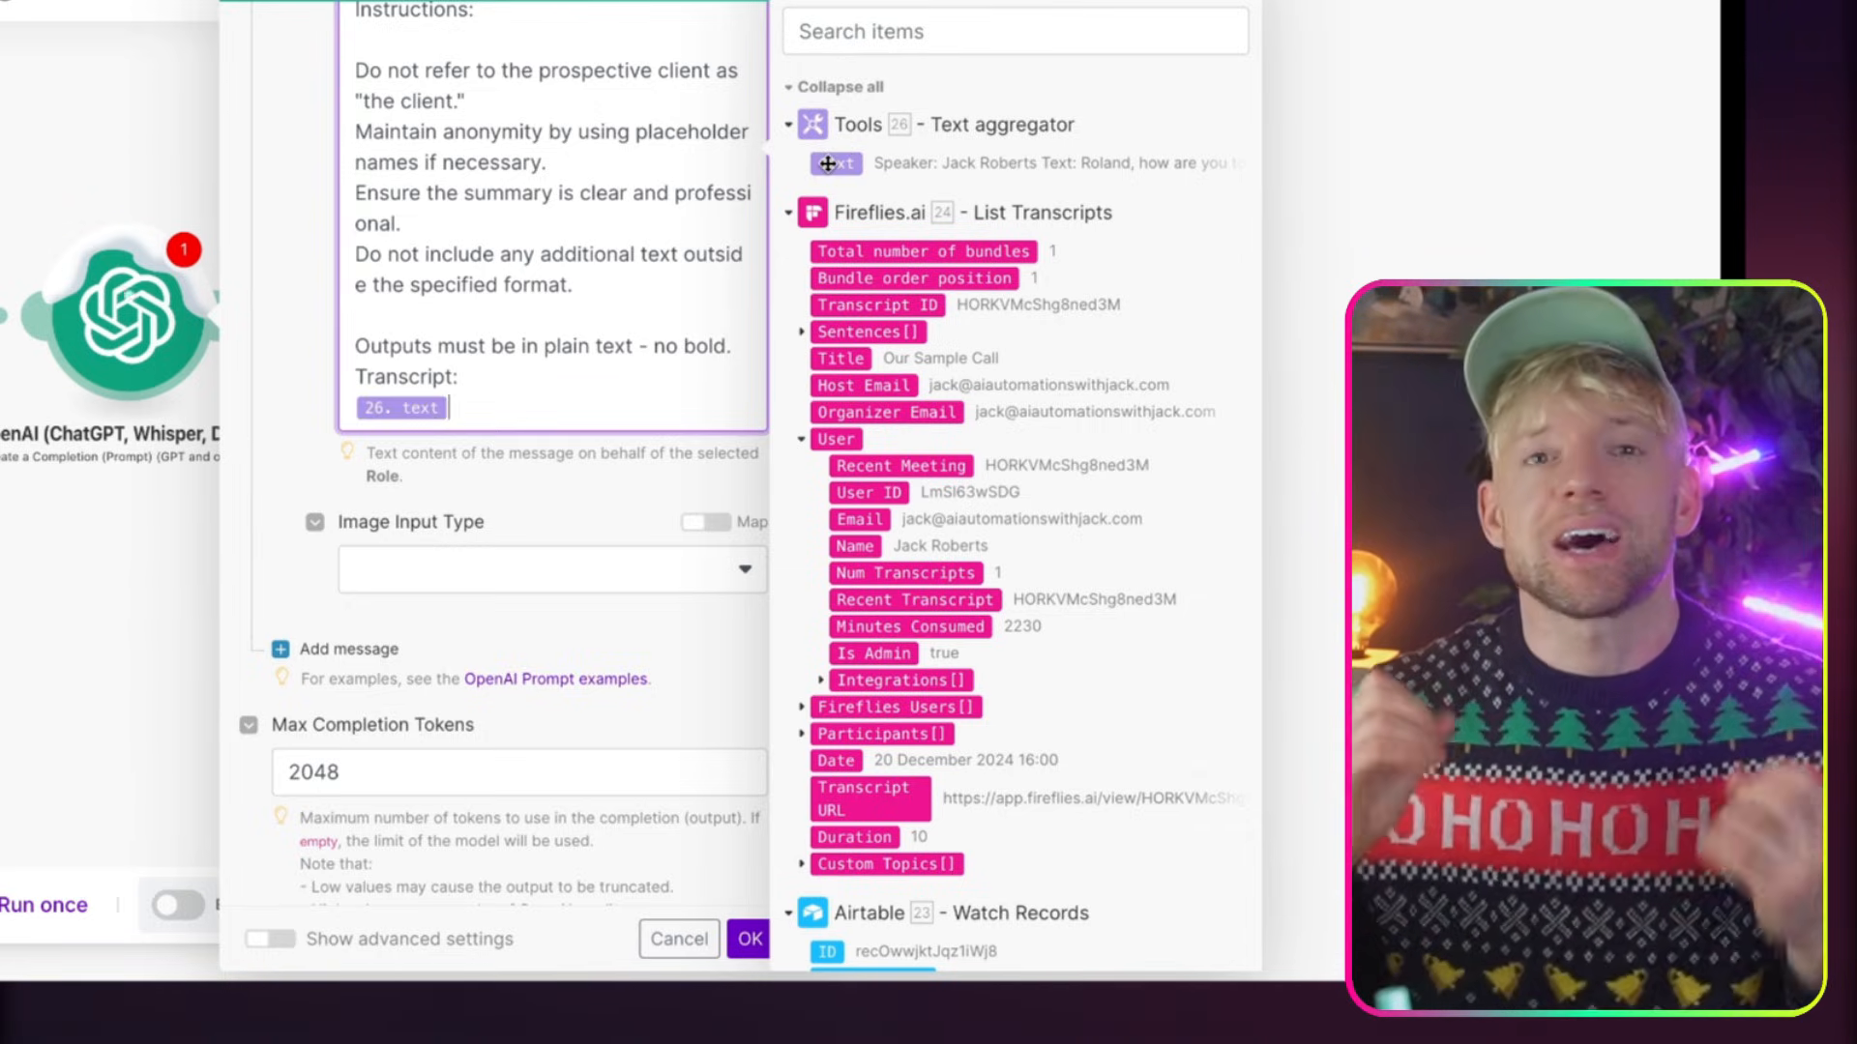
Set Max Completion Tokens to 0 and save the module, and save the edited What we Discussed module in Automate Proposals
scroll(491, 688, "down", 3)
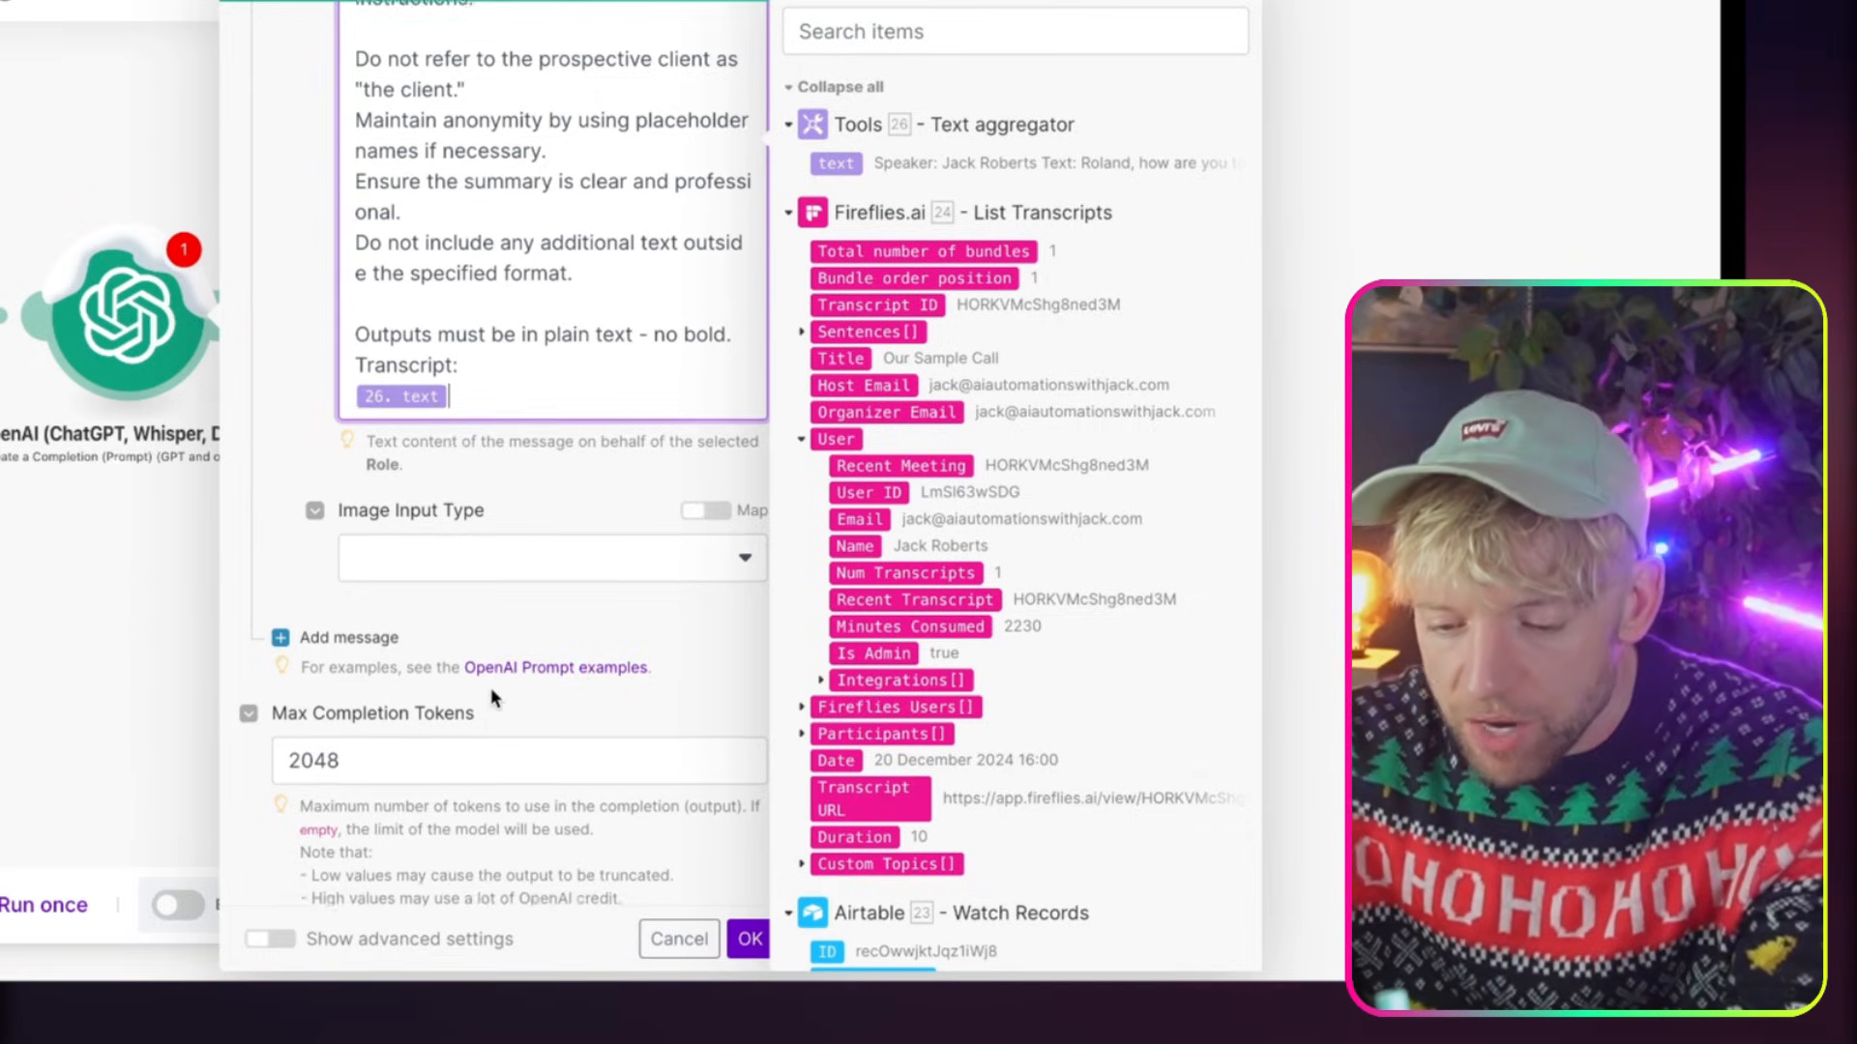
double_click(448, 637)
type("0")
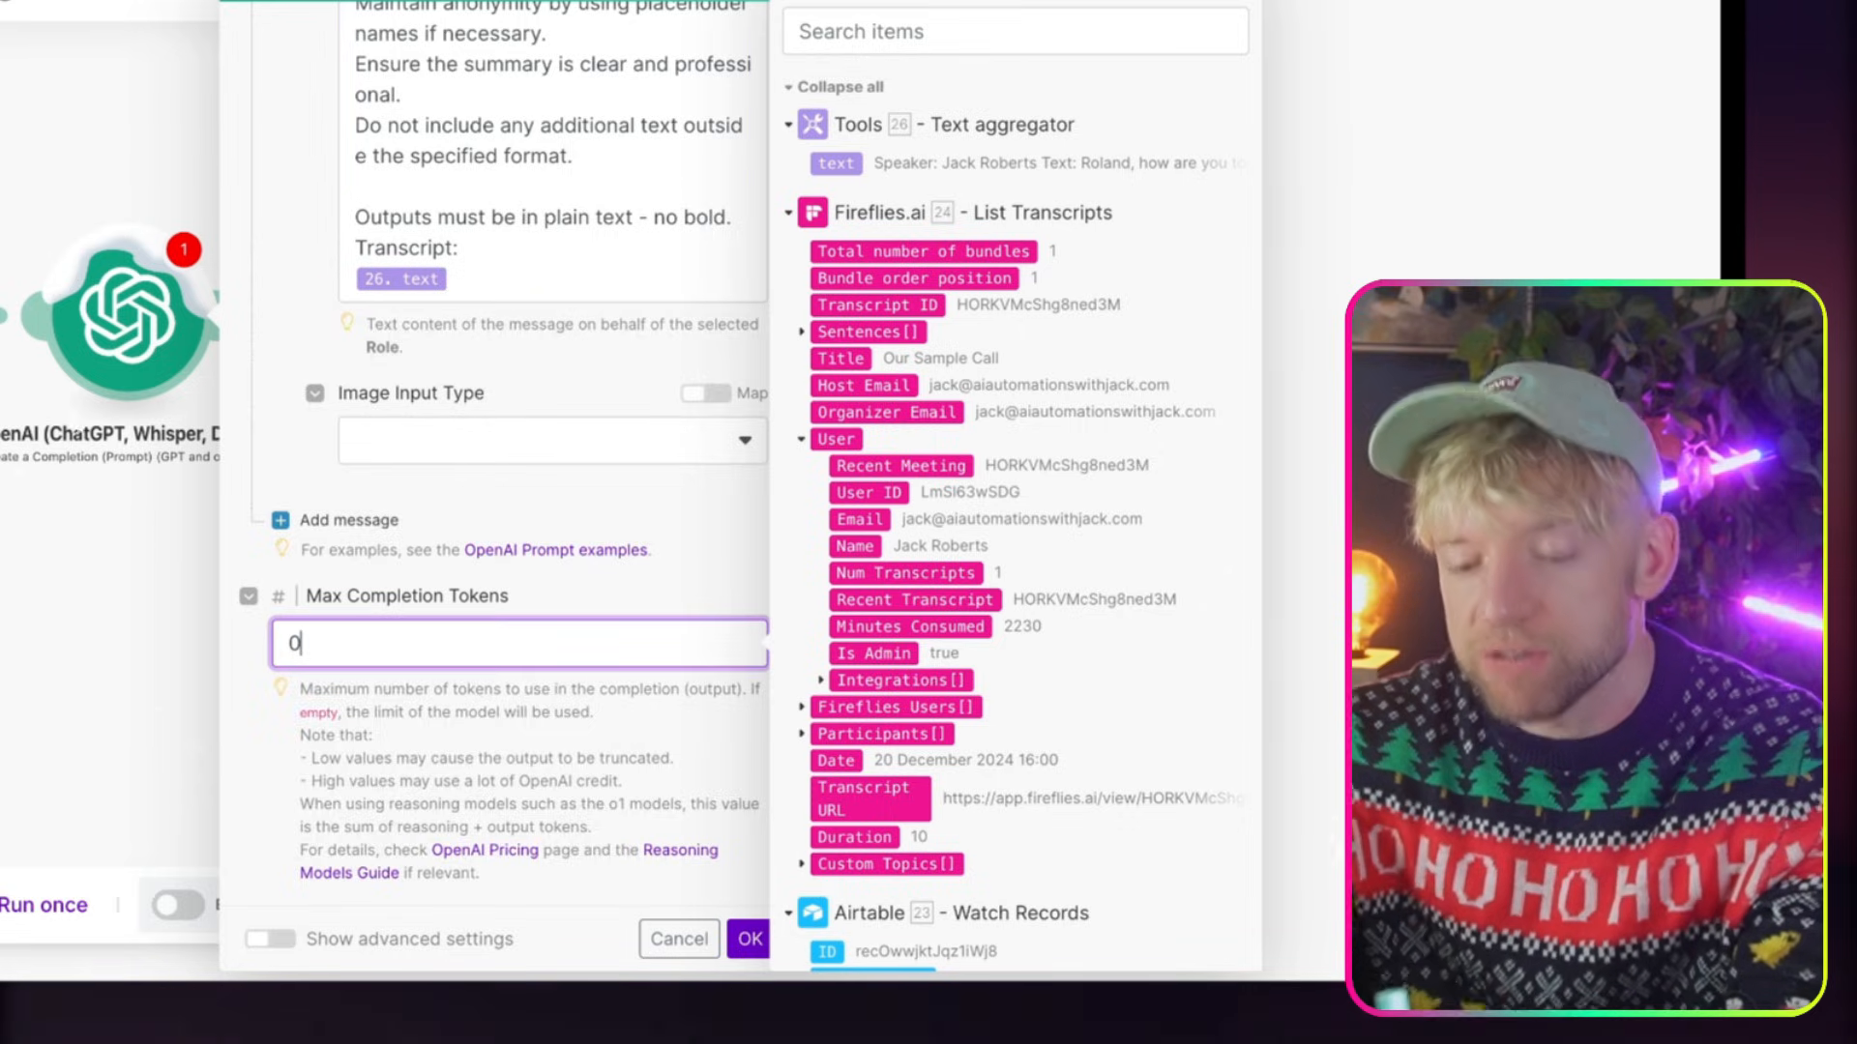
left_click(750, 939)
left_click(664, 904)
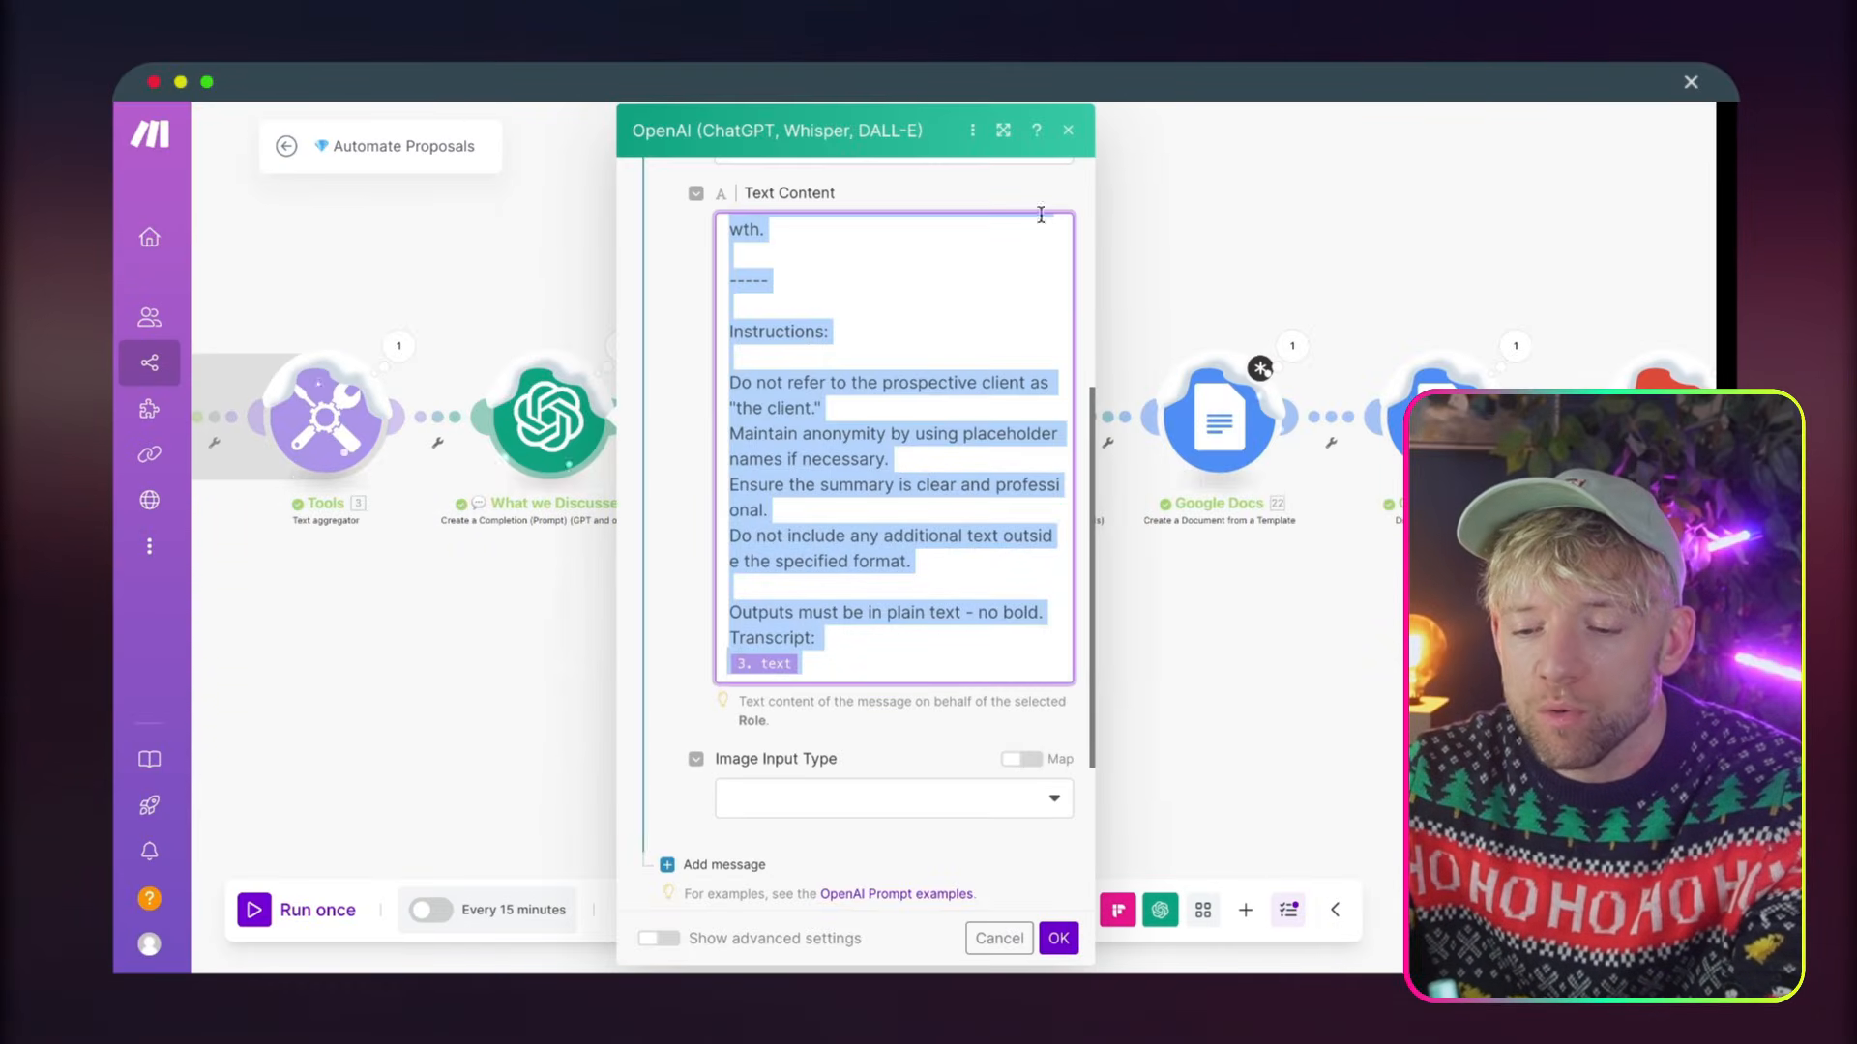
left_click(1058, 939)
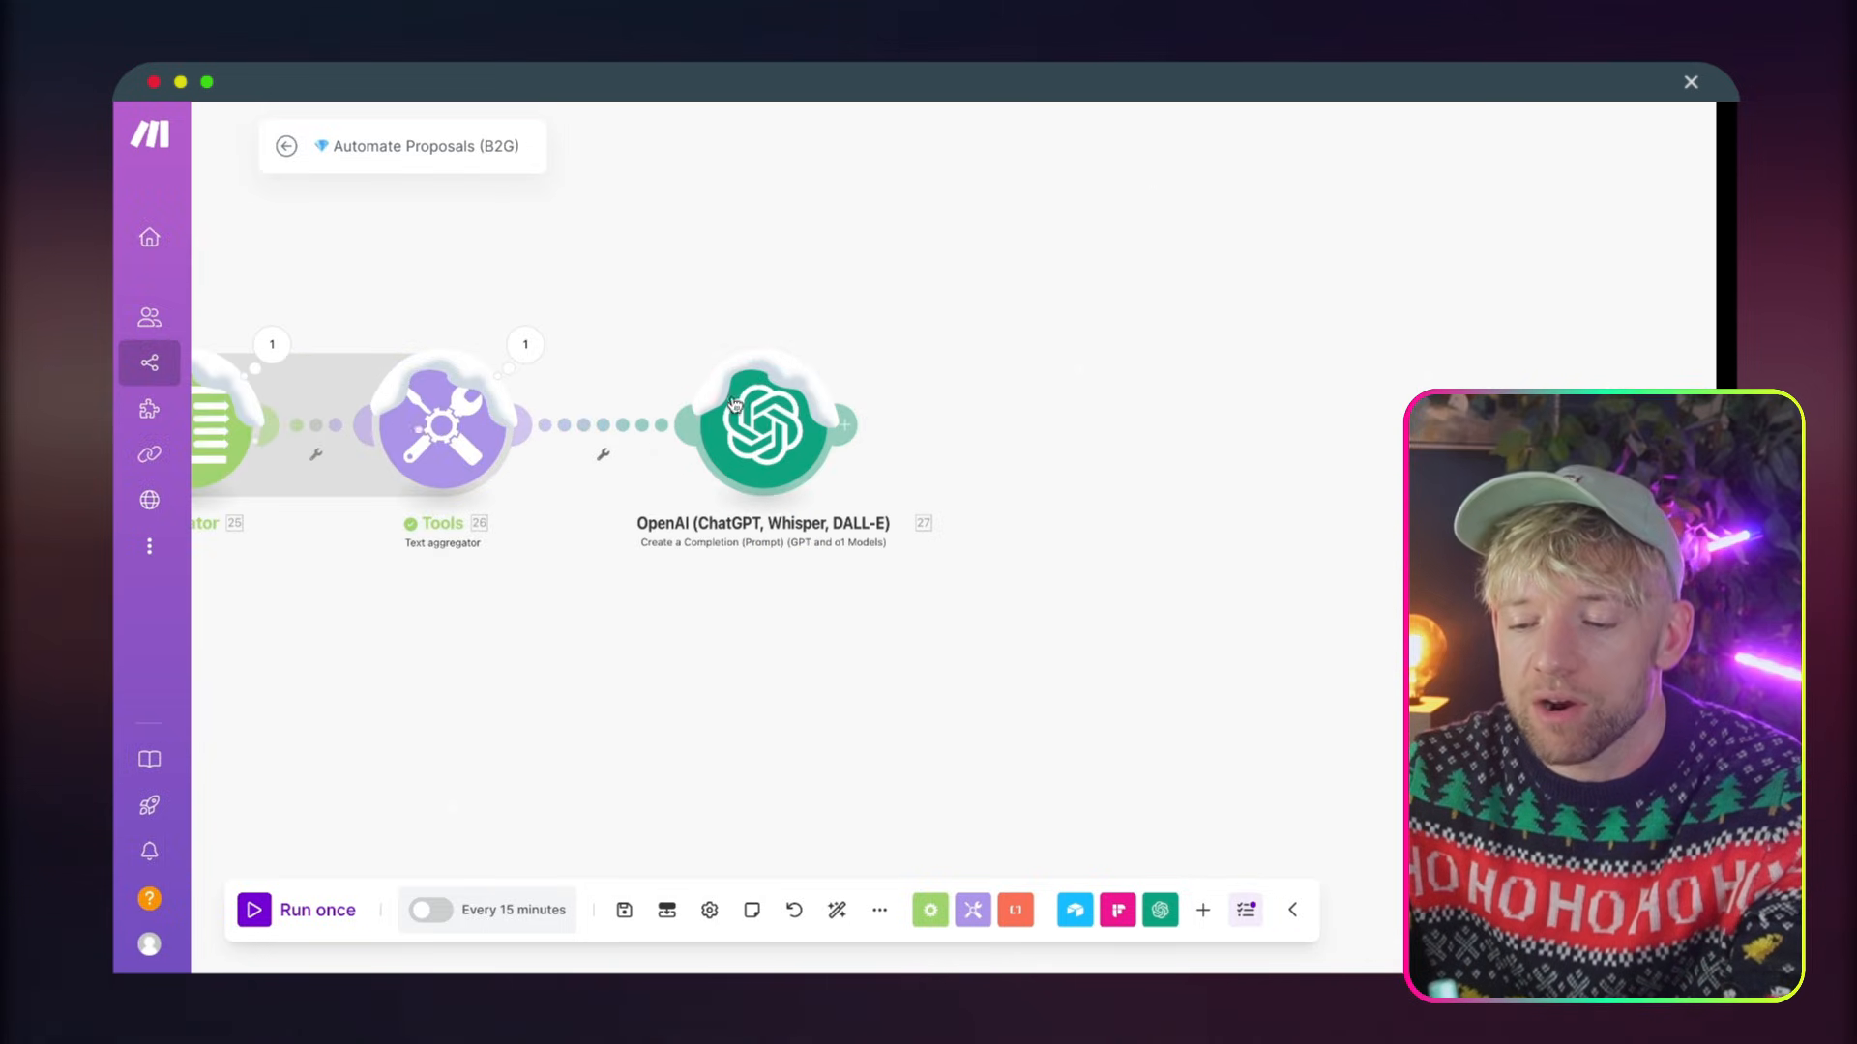
Rename the new OpenAI module in Automate Proposals (B2G) as "💎 What you'd like", copying that heading from the Client Proposal Document
left_click(755, 441)
right_click(756, 441)
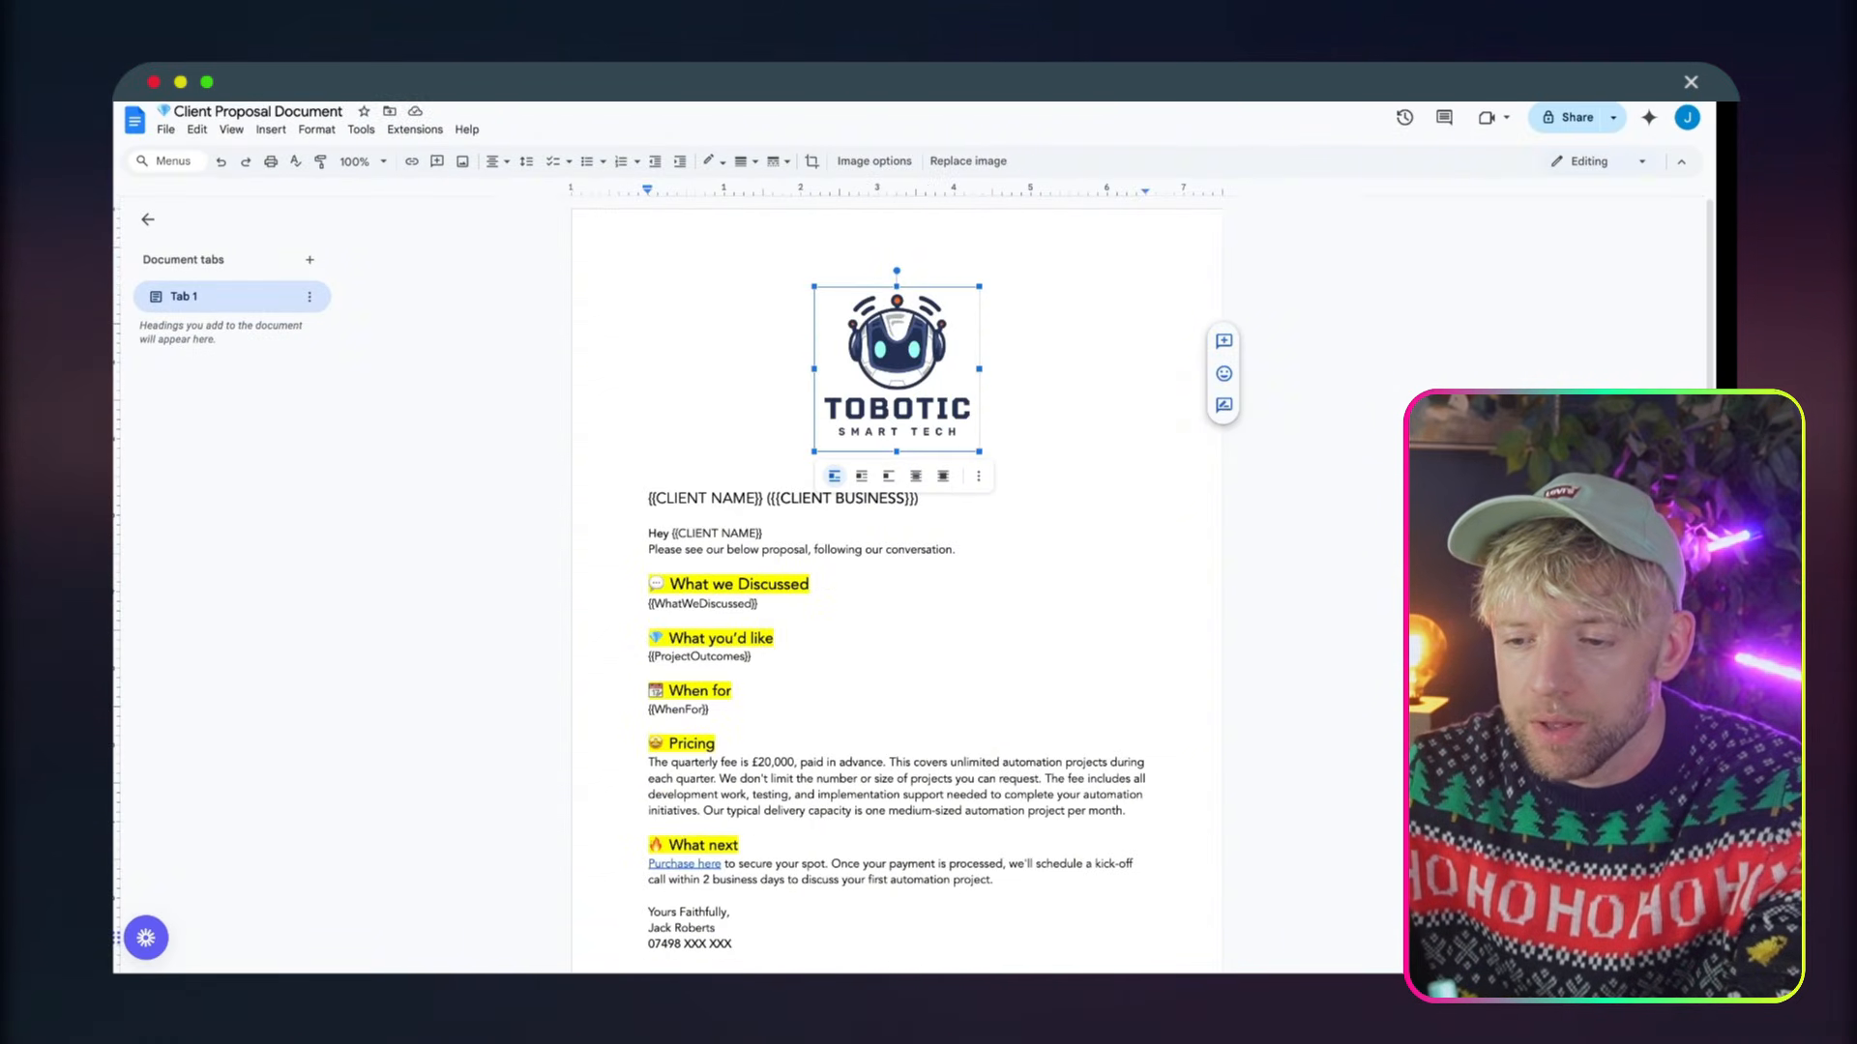
left_click(929, 587)
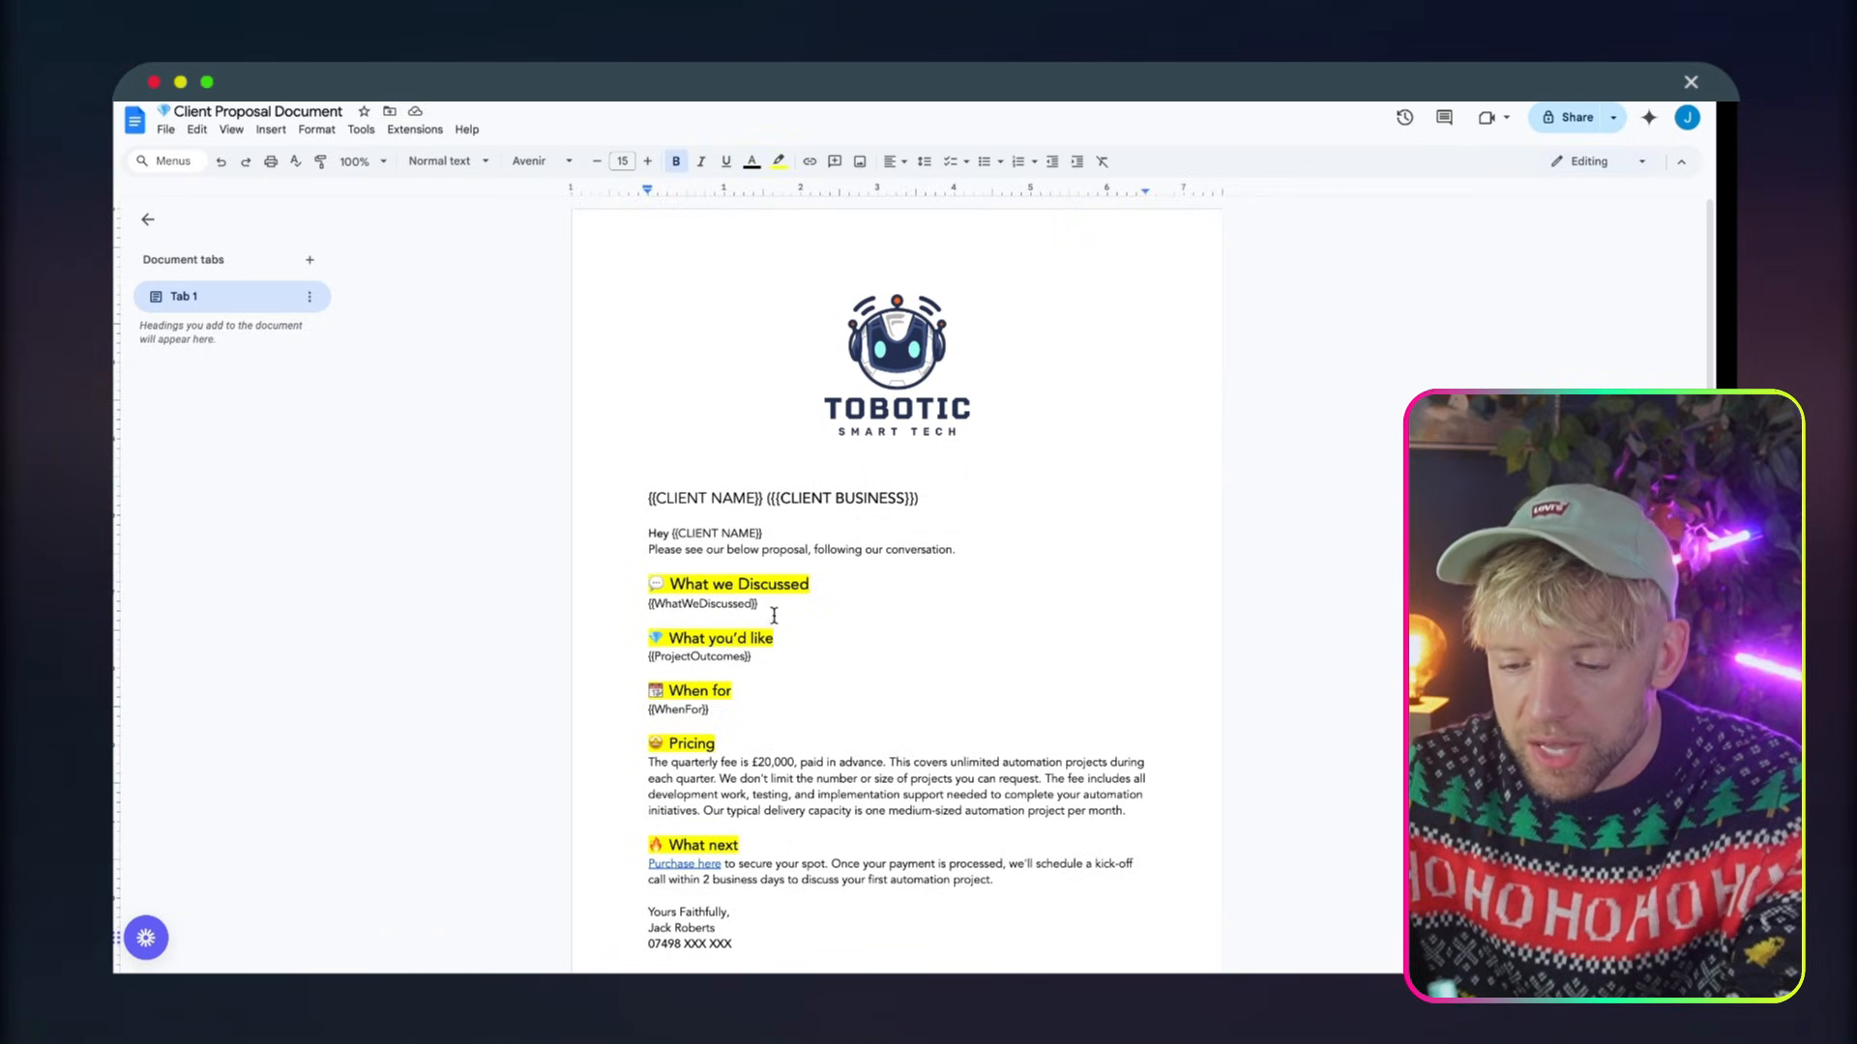
left_click_drag(787, 637, 662, 636)
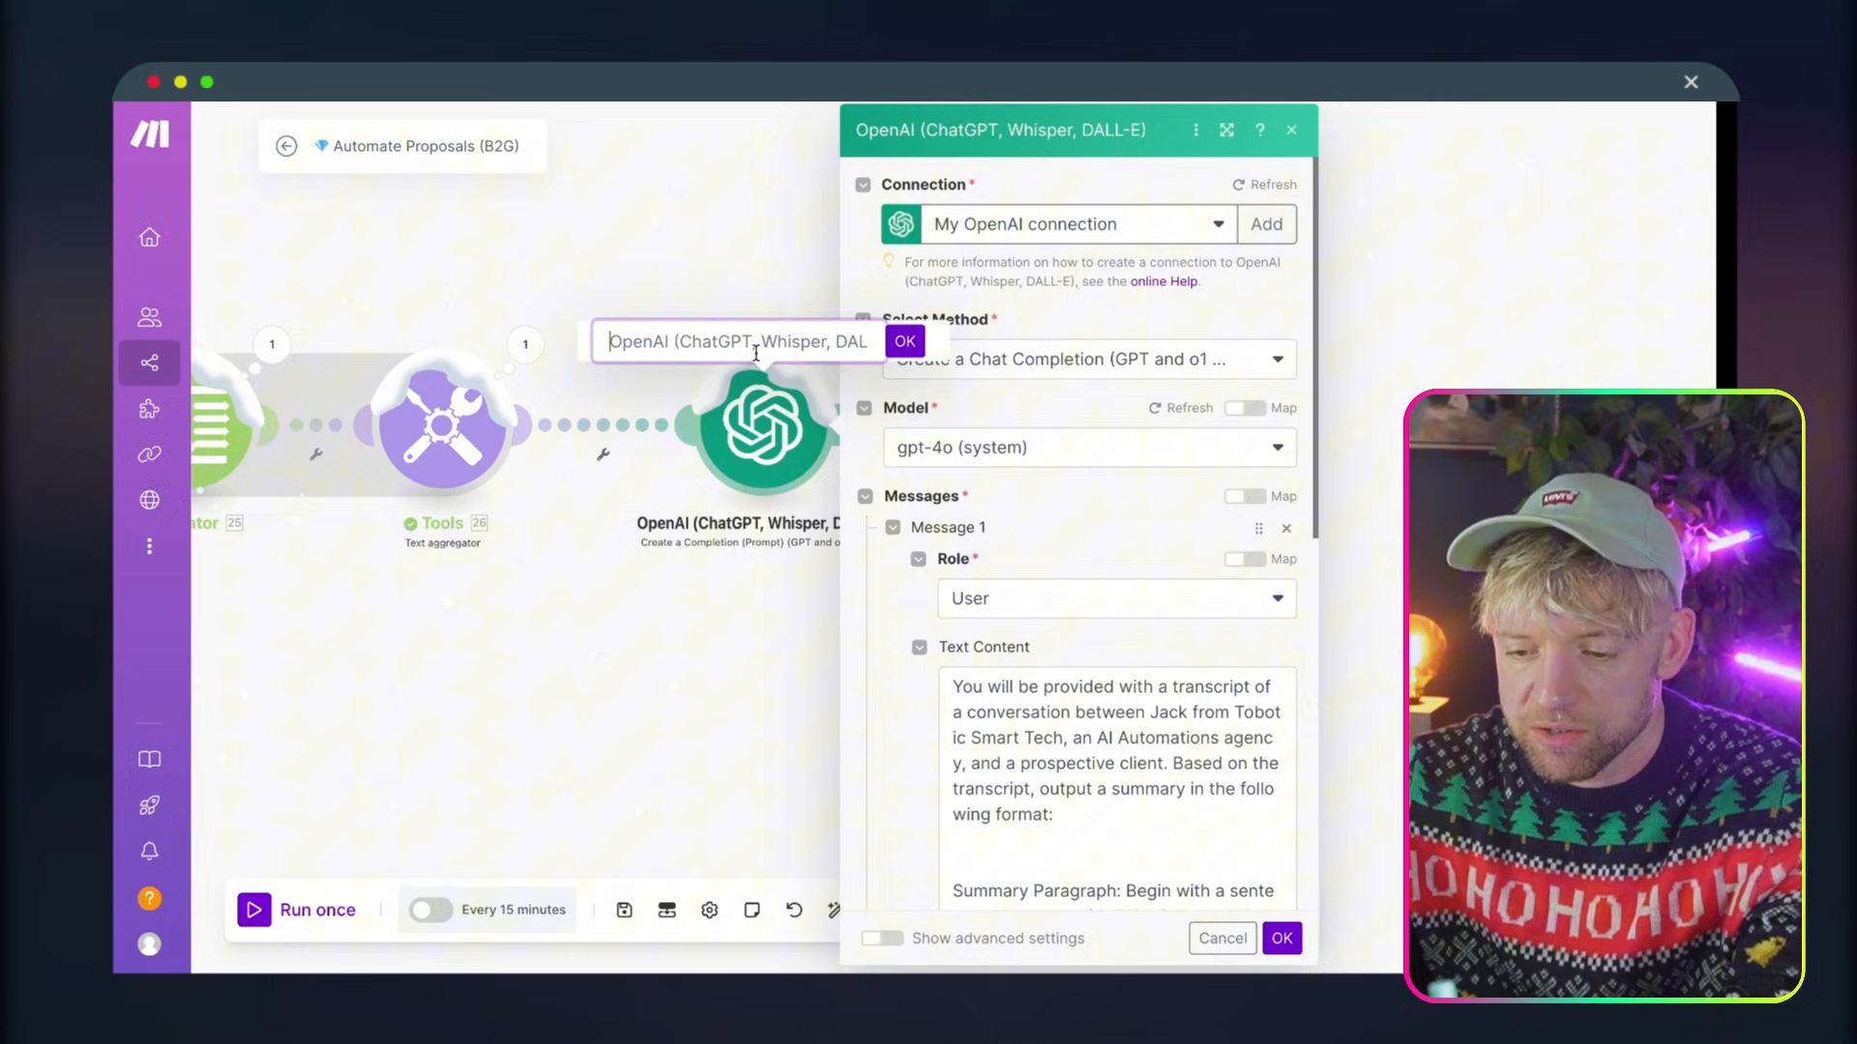
key("ctrl+a")
type("💎 What you’d like")
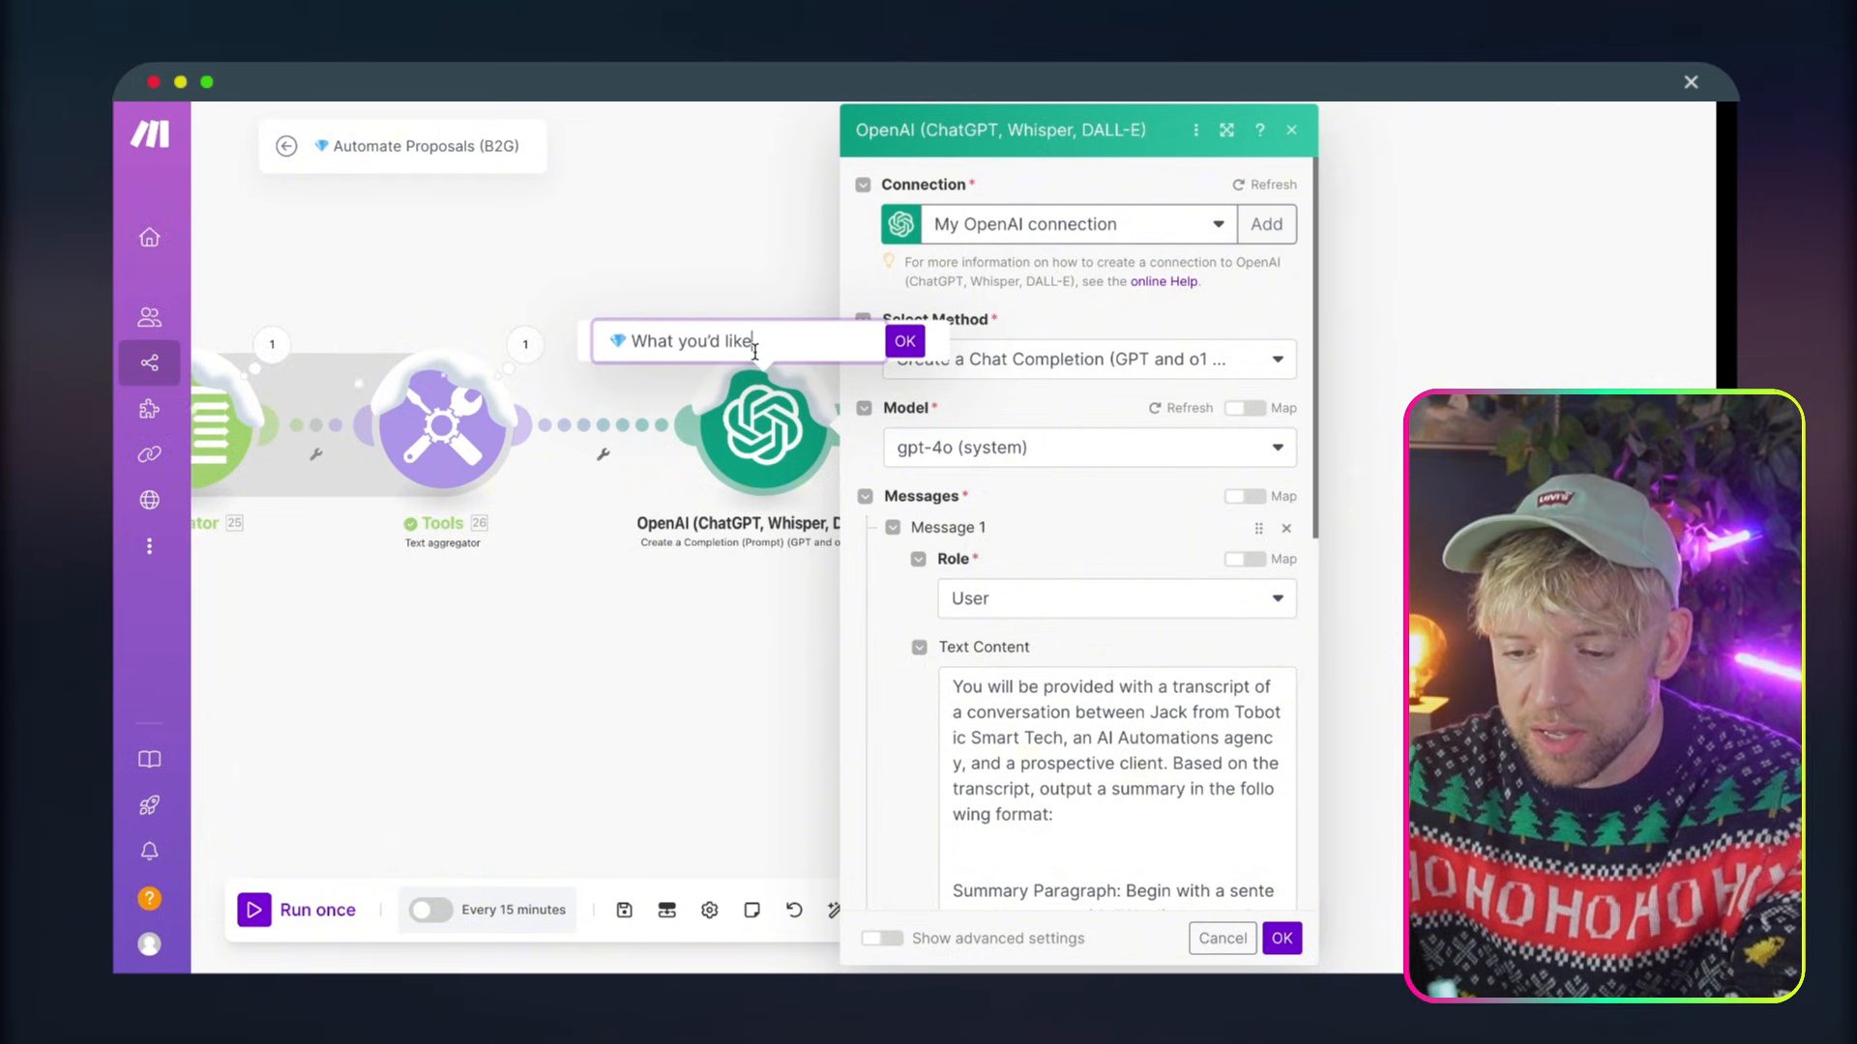
left_click(905, 342)
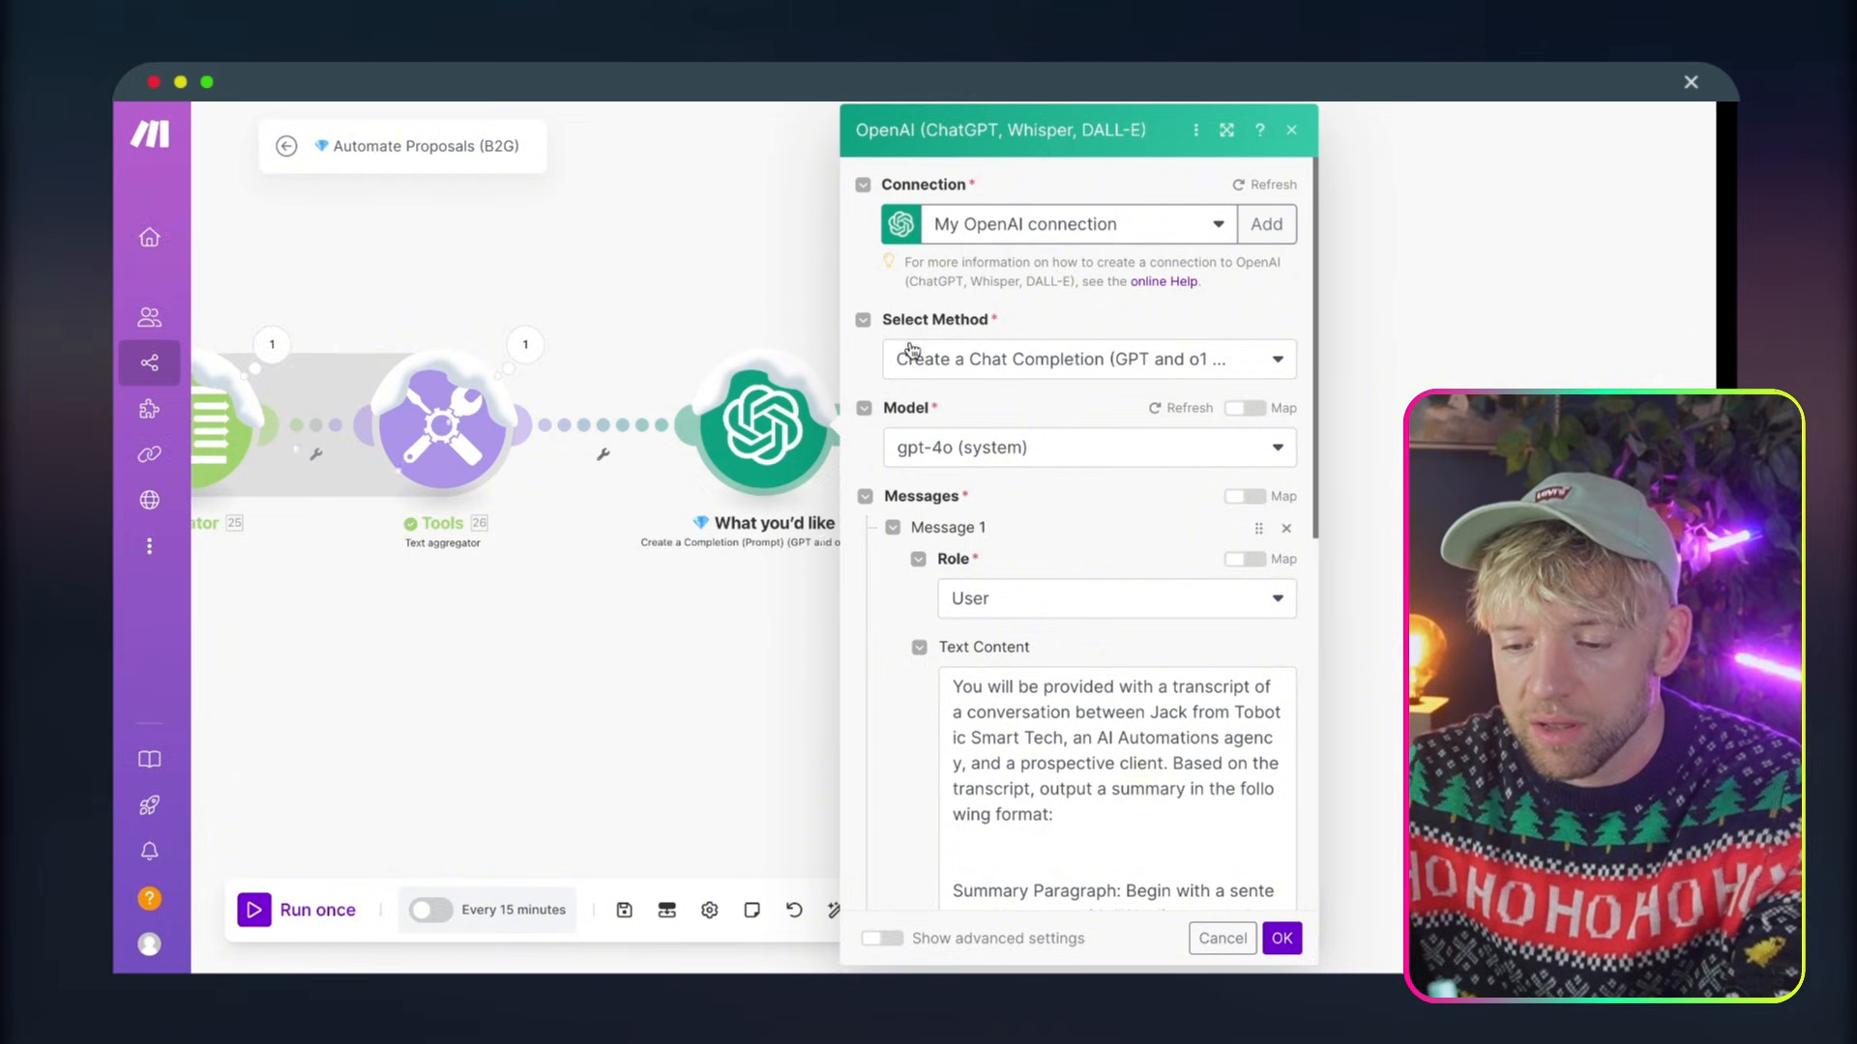
left_click(1281, 941)
Clone the What you'd like OpenAI module twice to form a chain of three completion modules
right_click(761, 406)
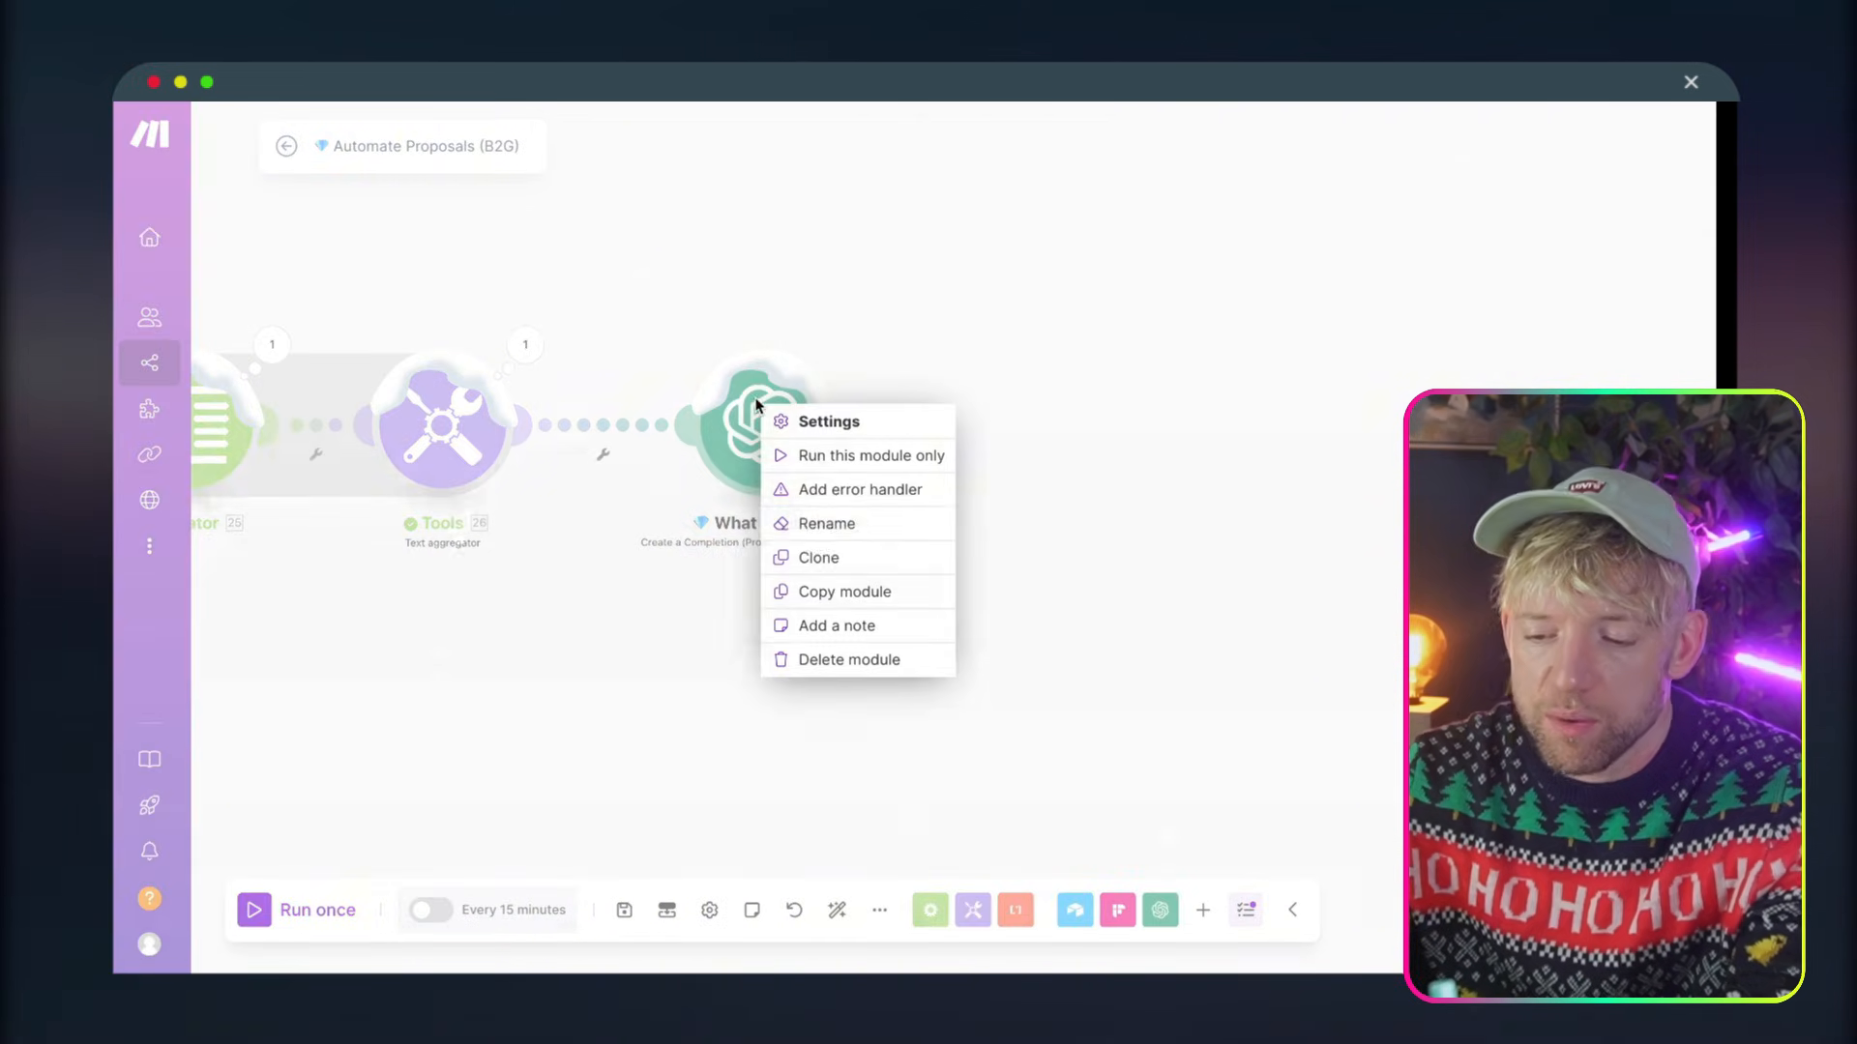
left_click(810, 555)
left_click(1035, 417)
right_click(1031, 433)
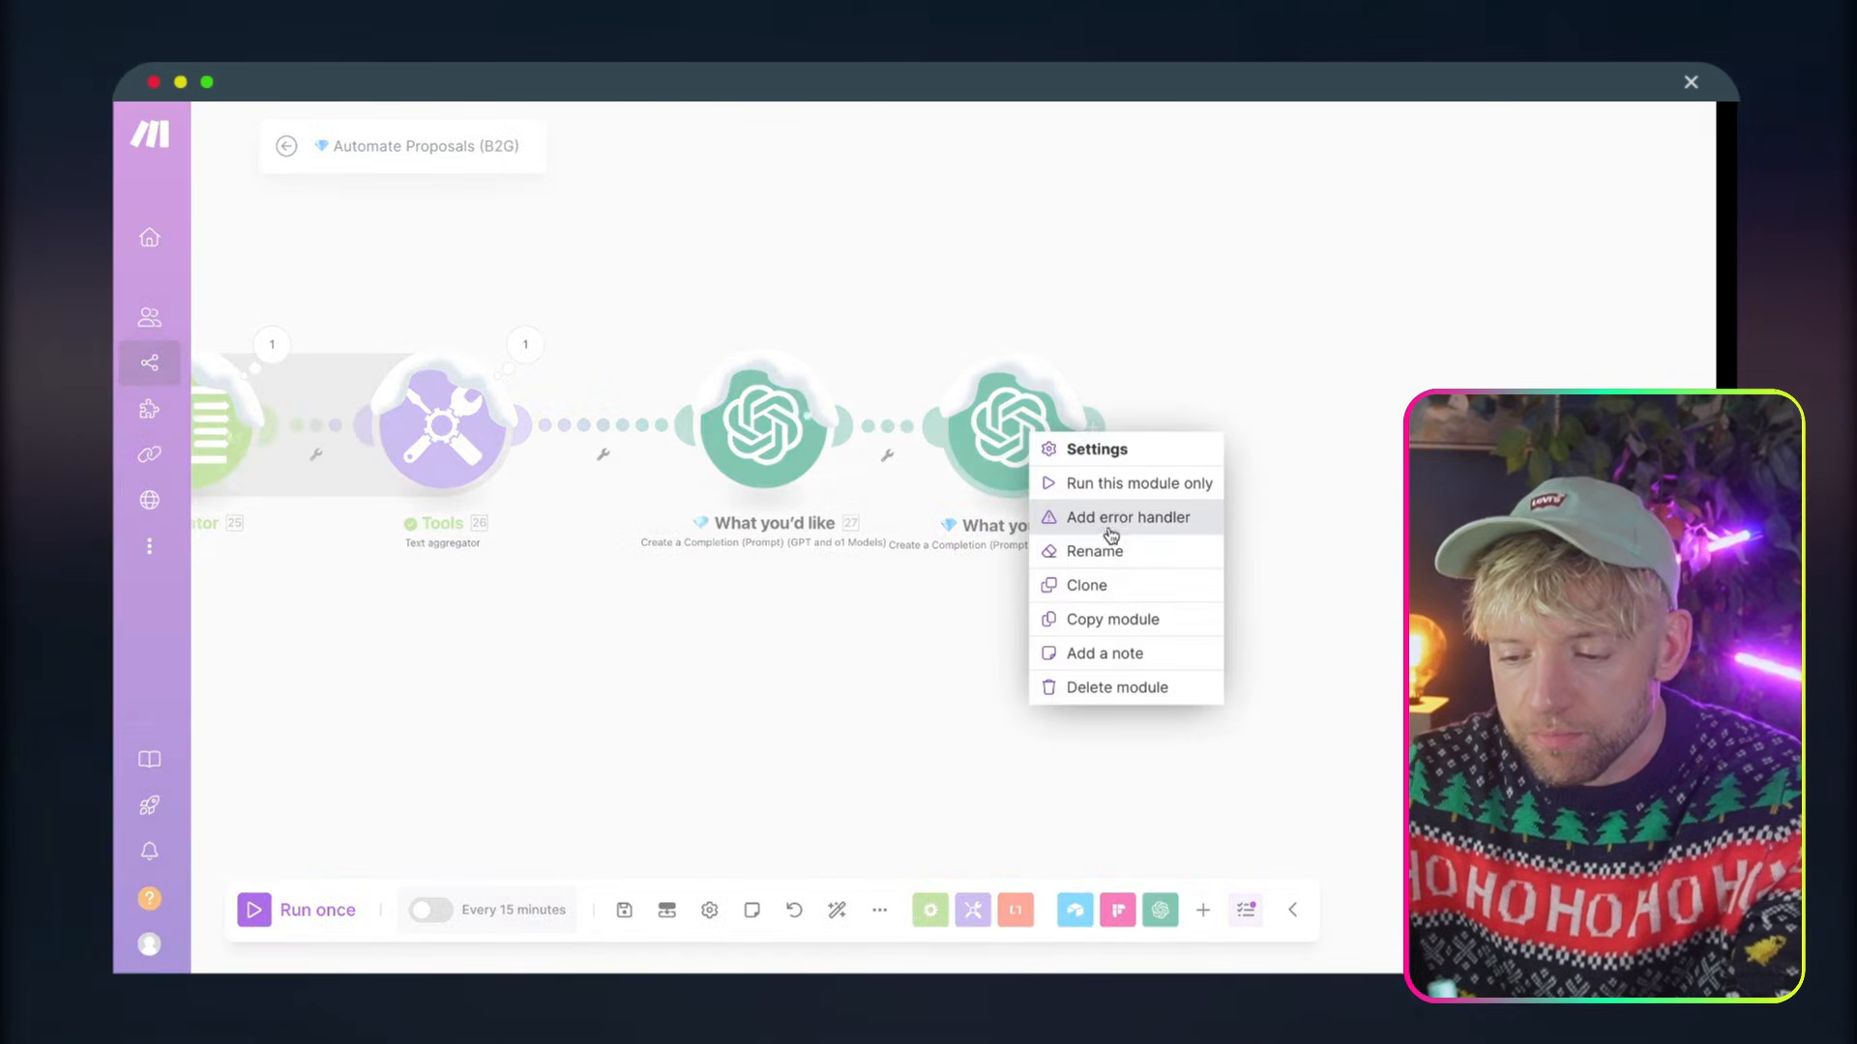
left_click(1121, 586)
left_click(1231, 483)
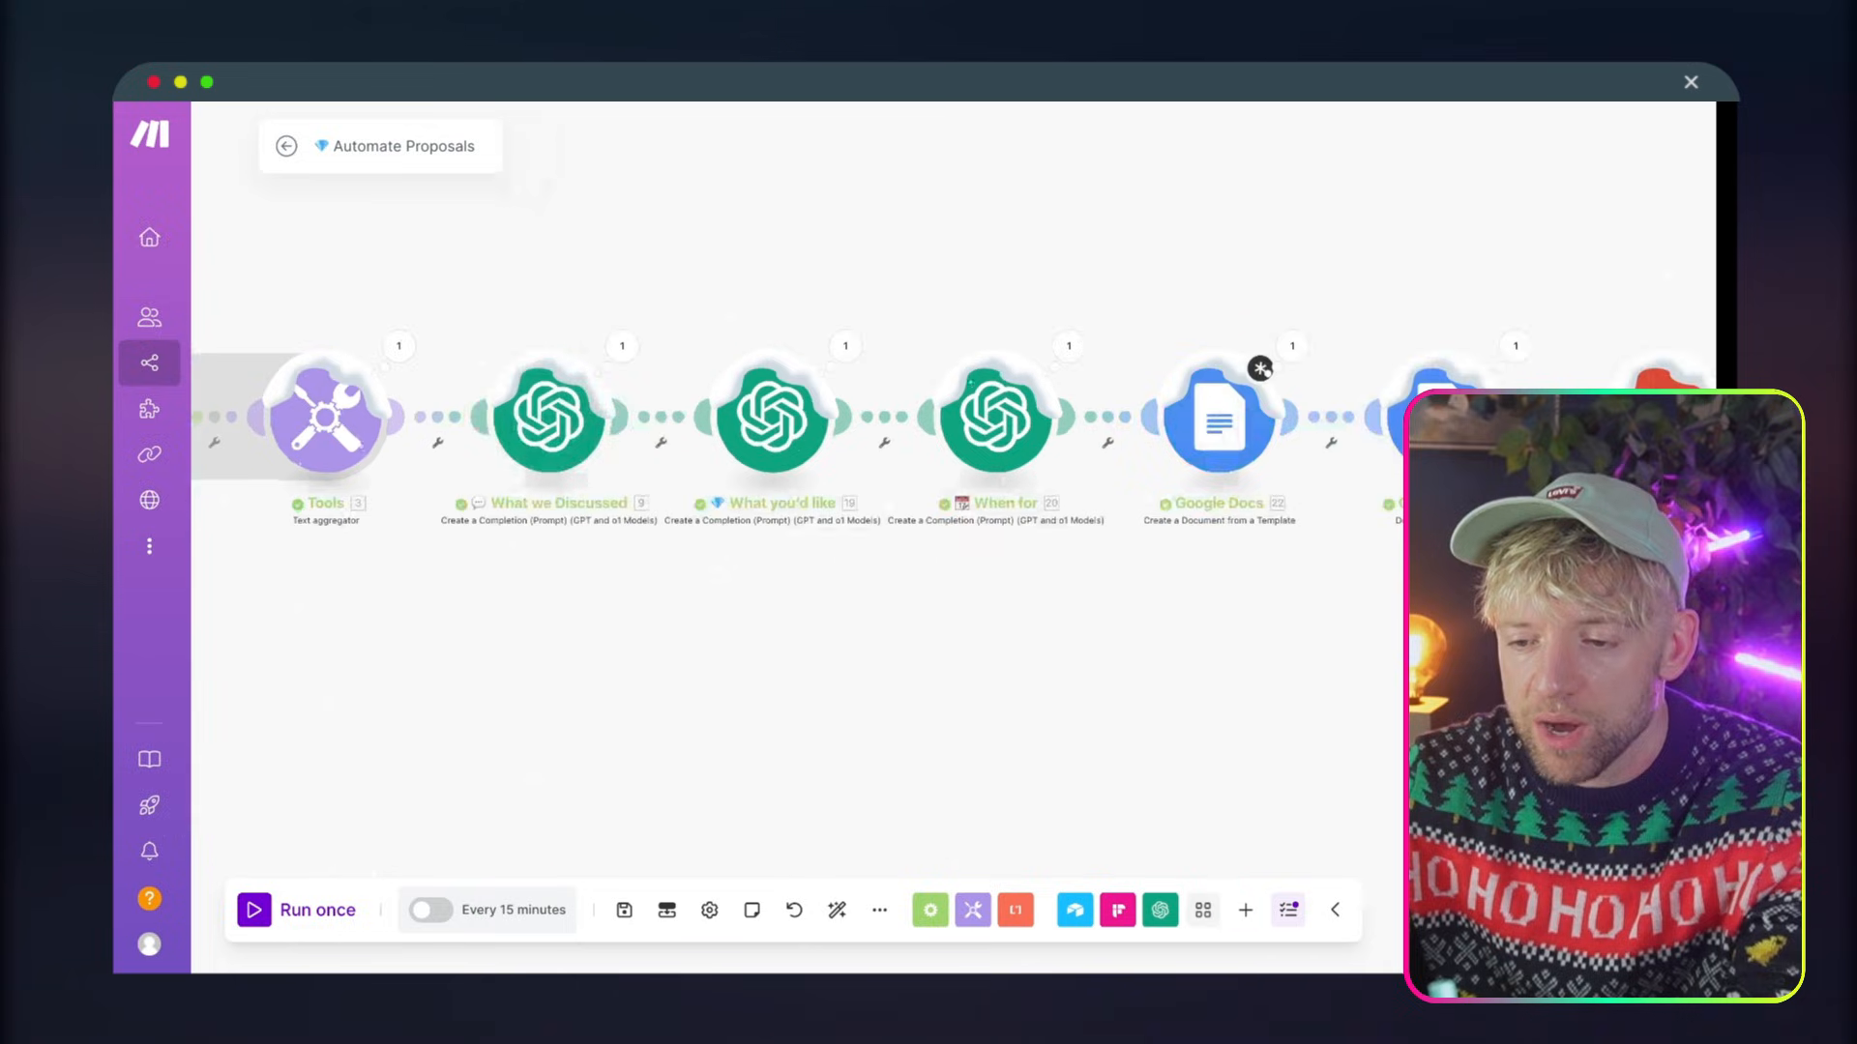
Switch to the Client Proposal Document in Google Docs and copy its "💬 What we Discussed" heading
left_click_drag(952, 208, 881, 209)
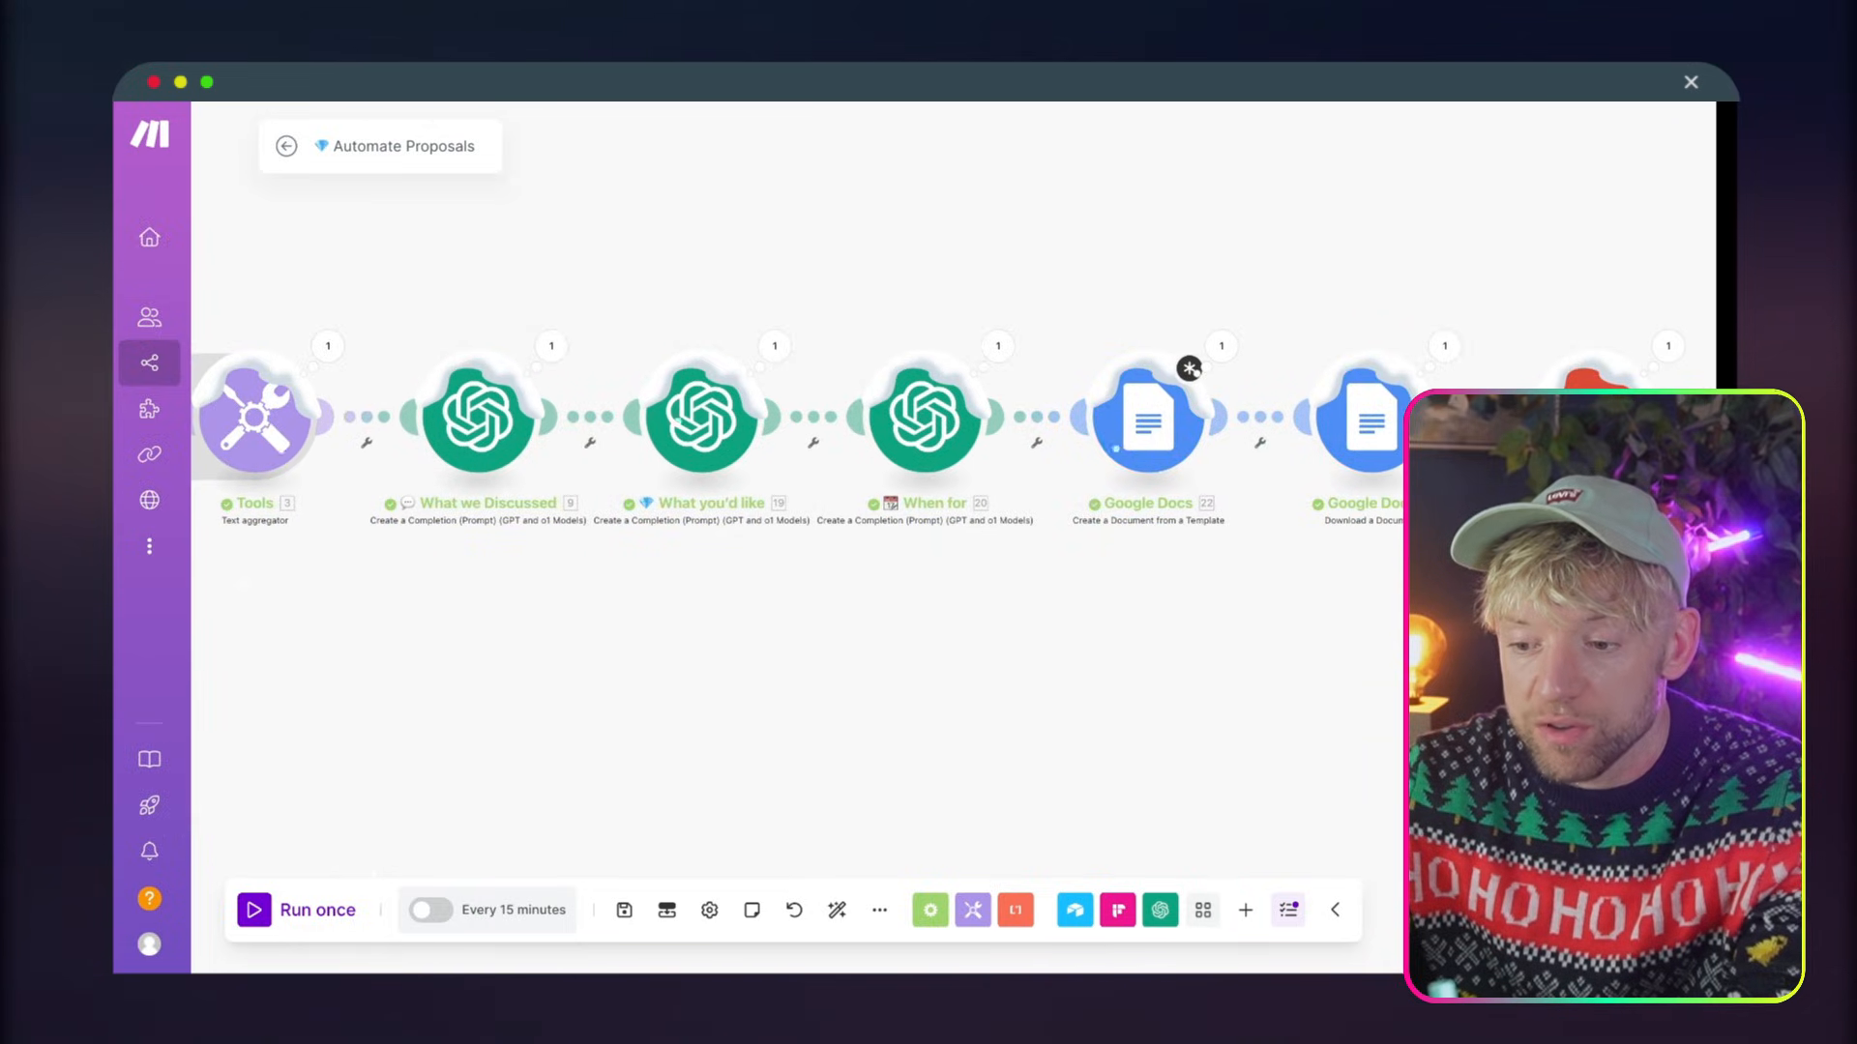
left_click(1151, 67)
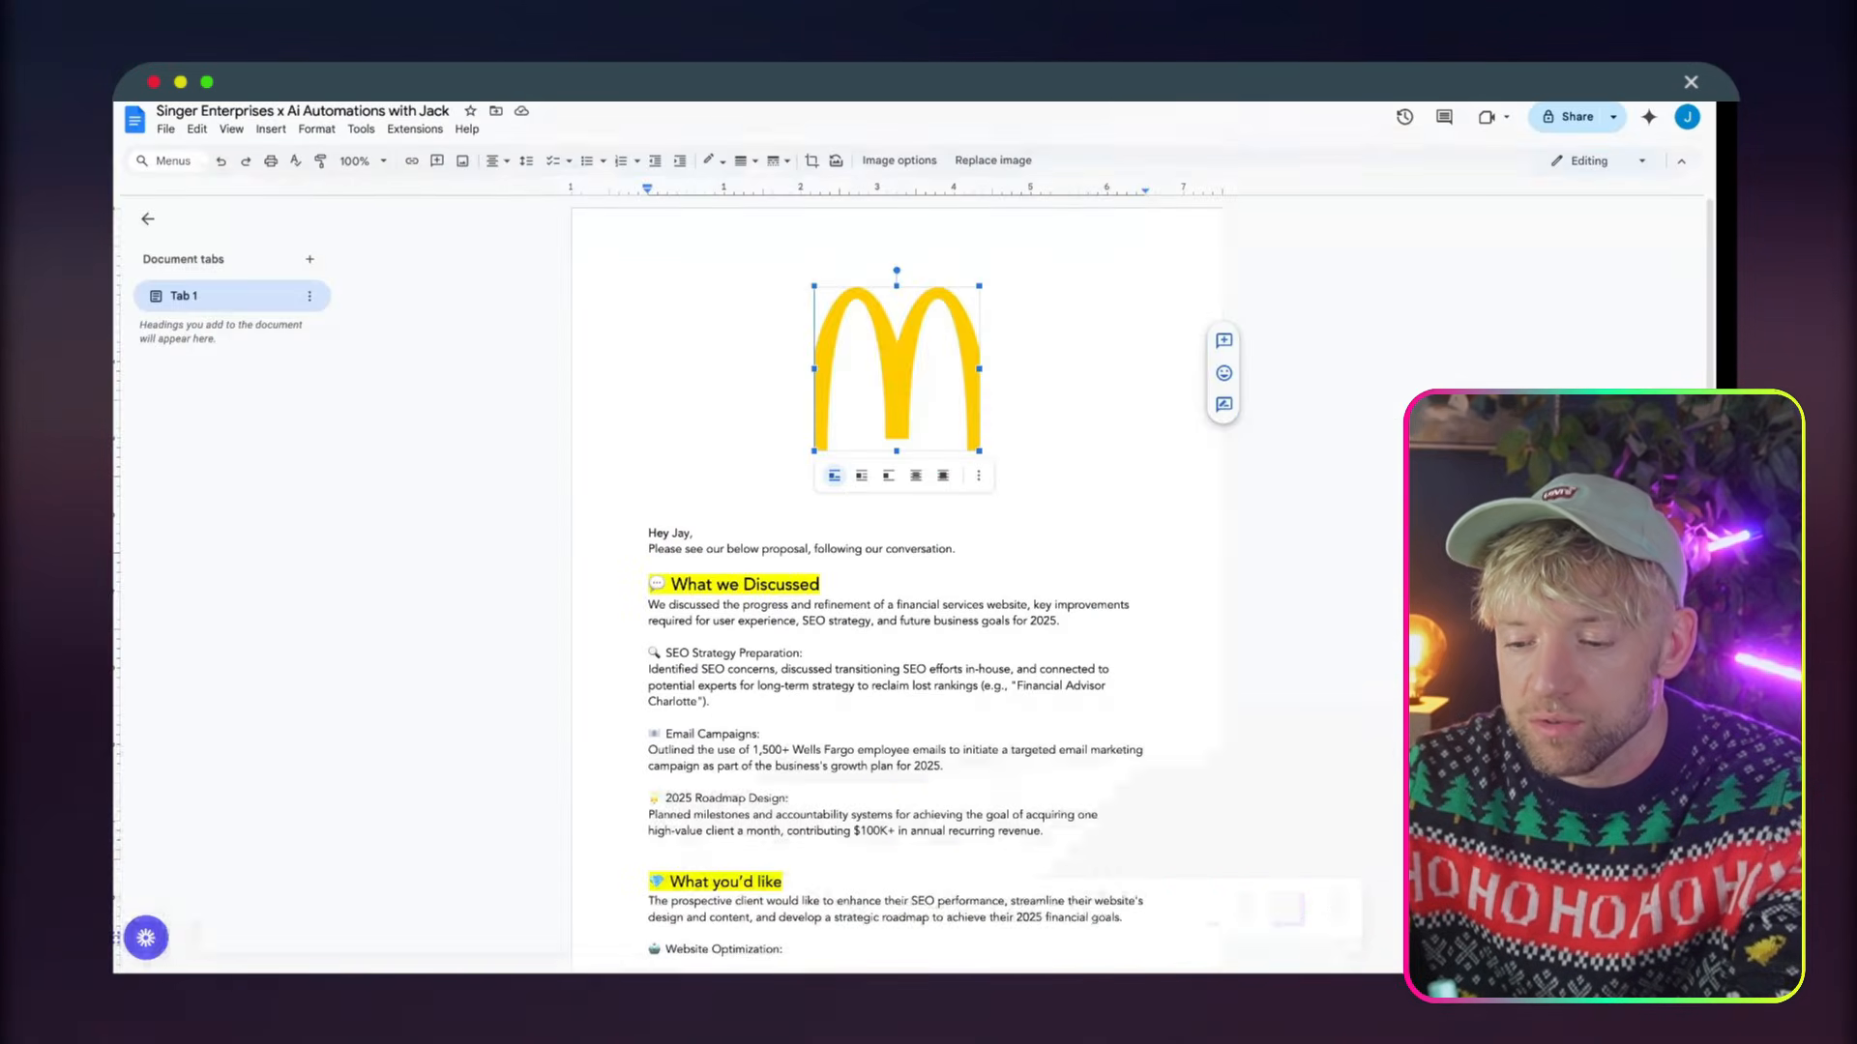
scroll(860, 602, "down", 1)
scroll(861, 602, "down", 2)
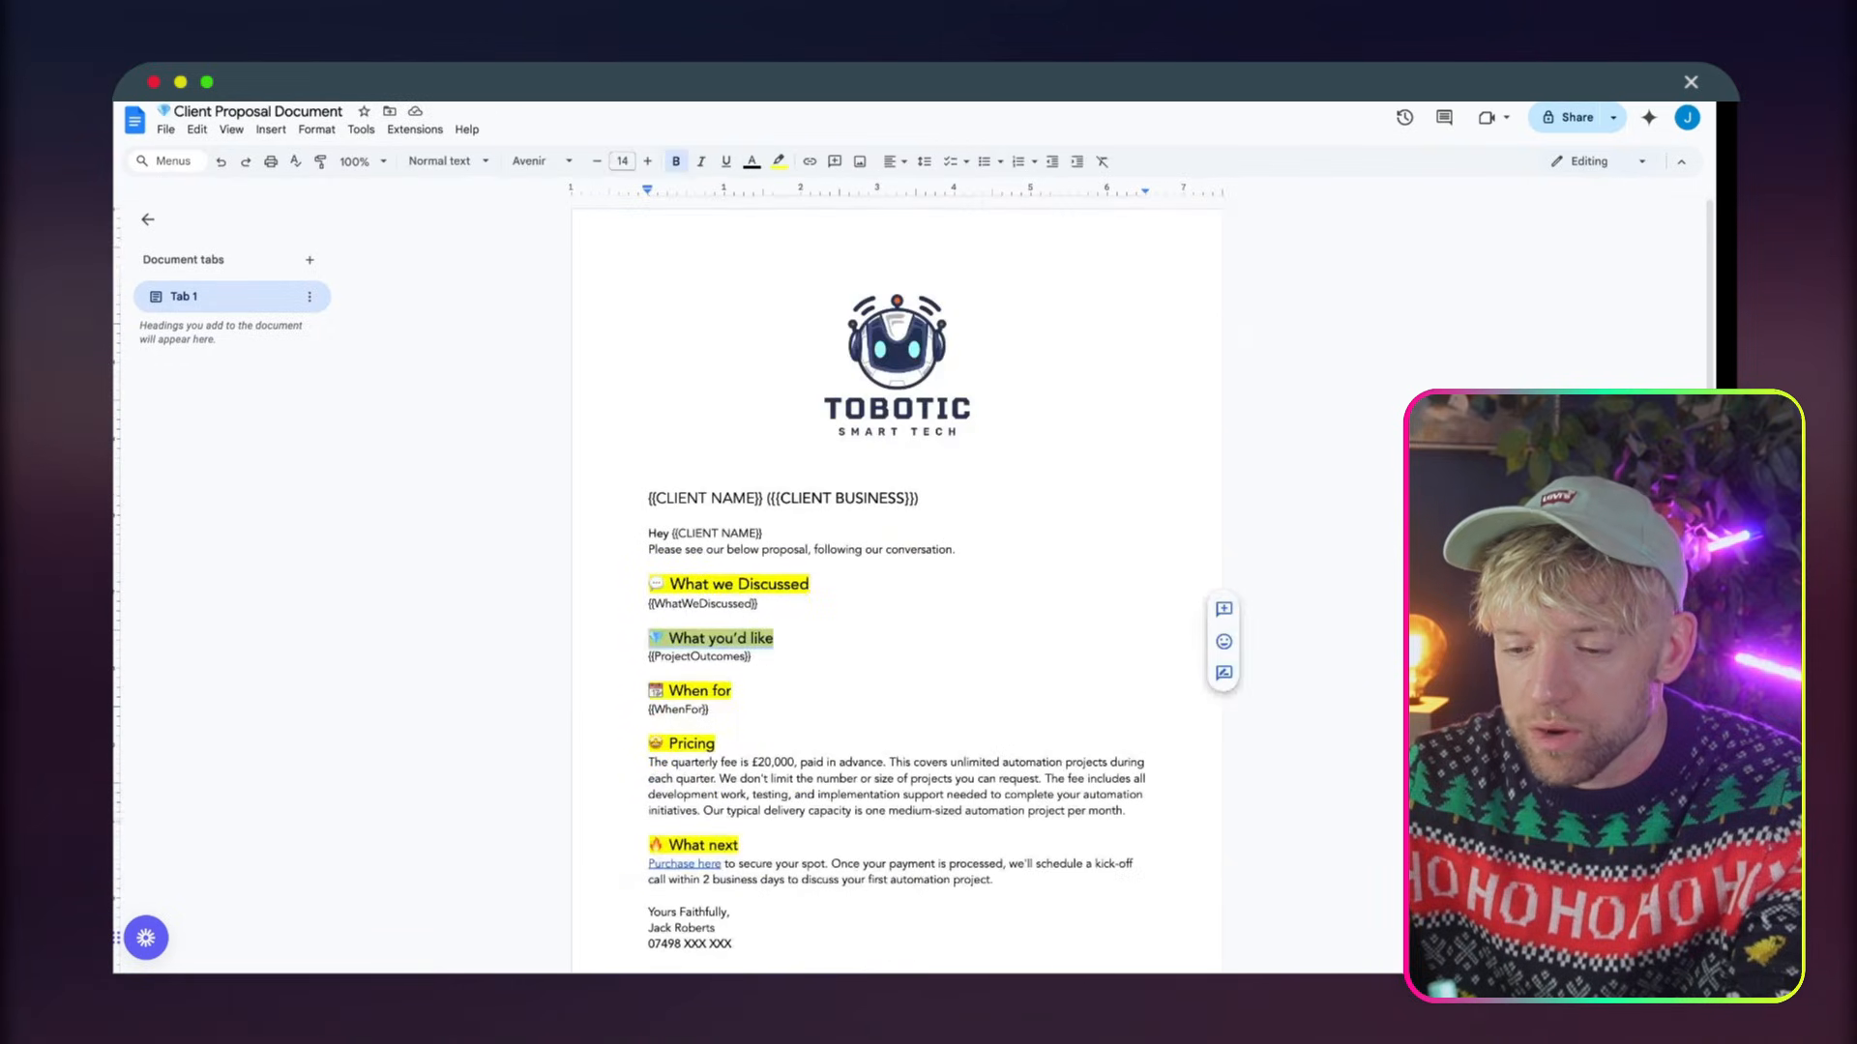
left_click_drag(812, 584, 638, 578)
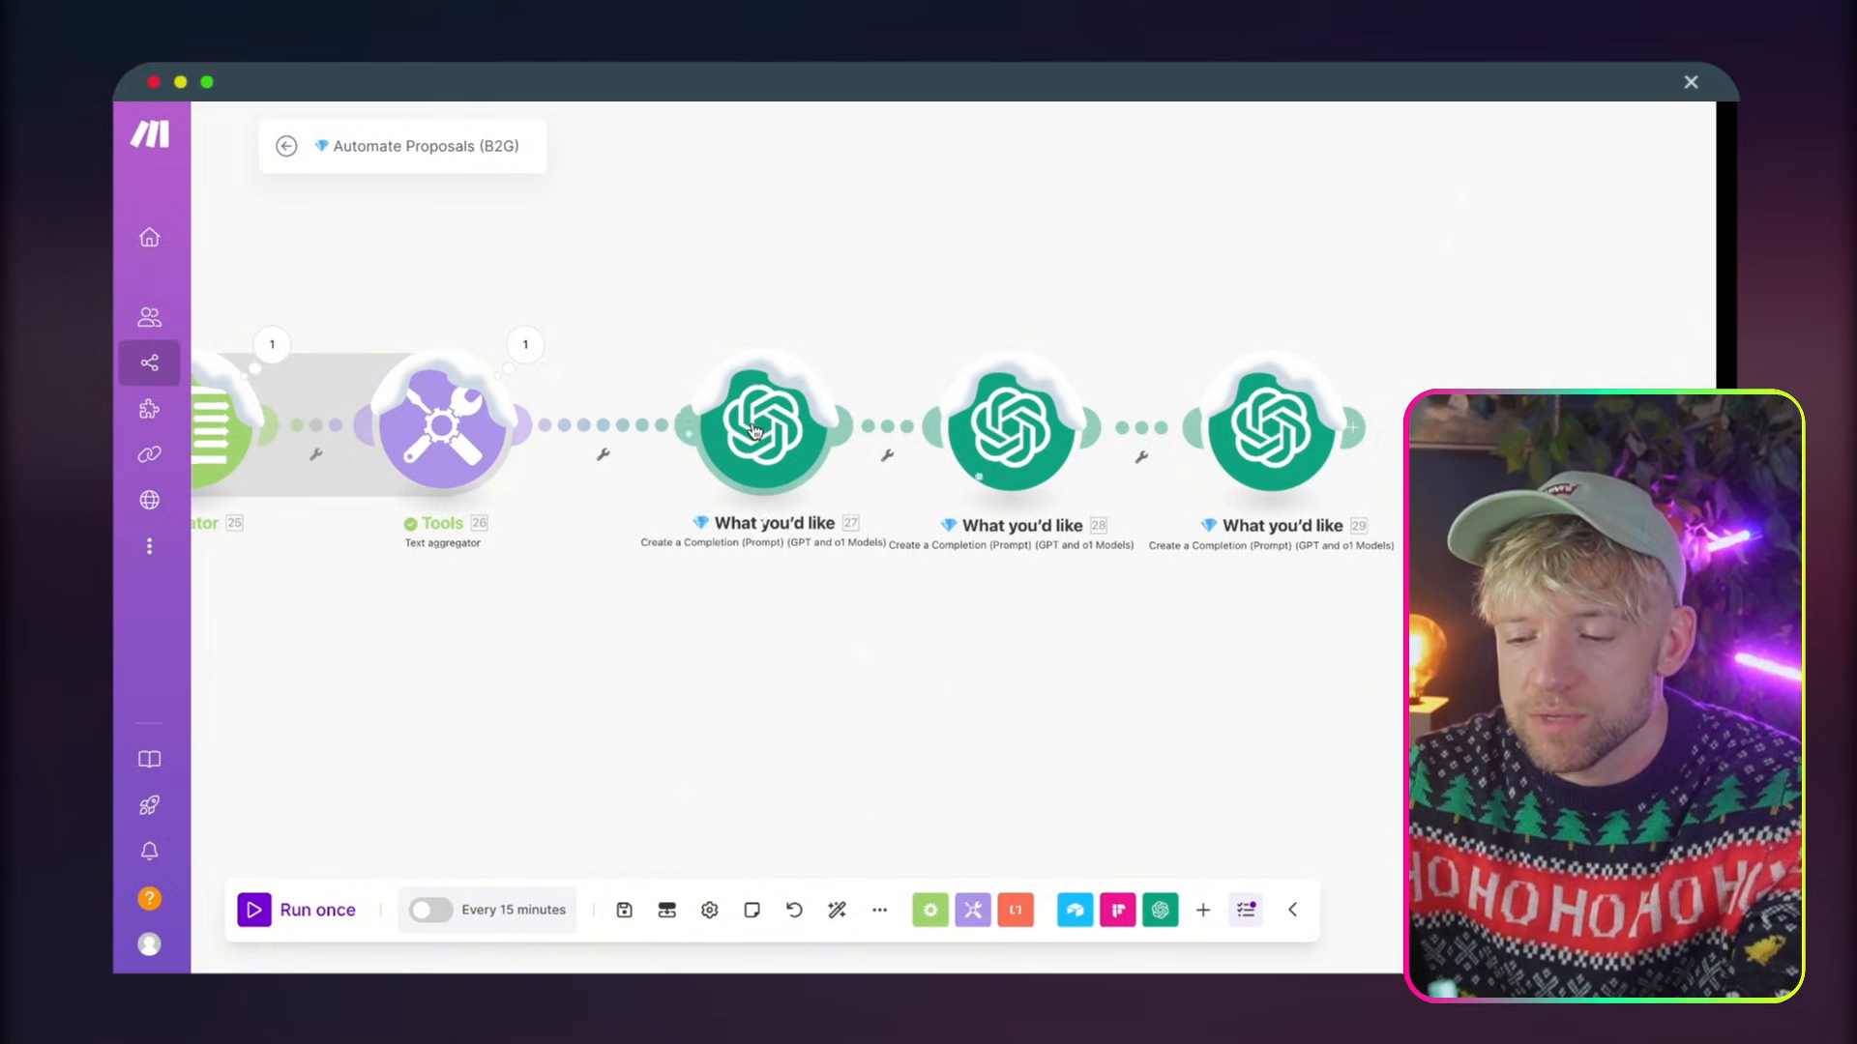
right_click(755, 430)
left_click(817, 548)
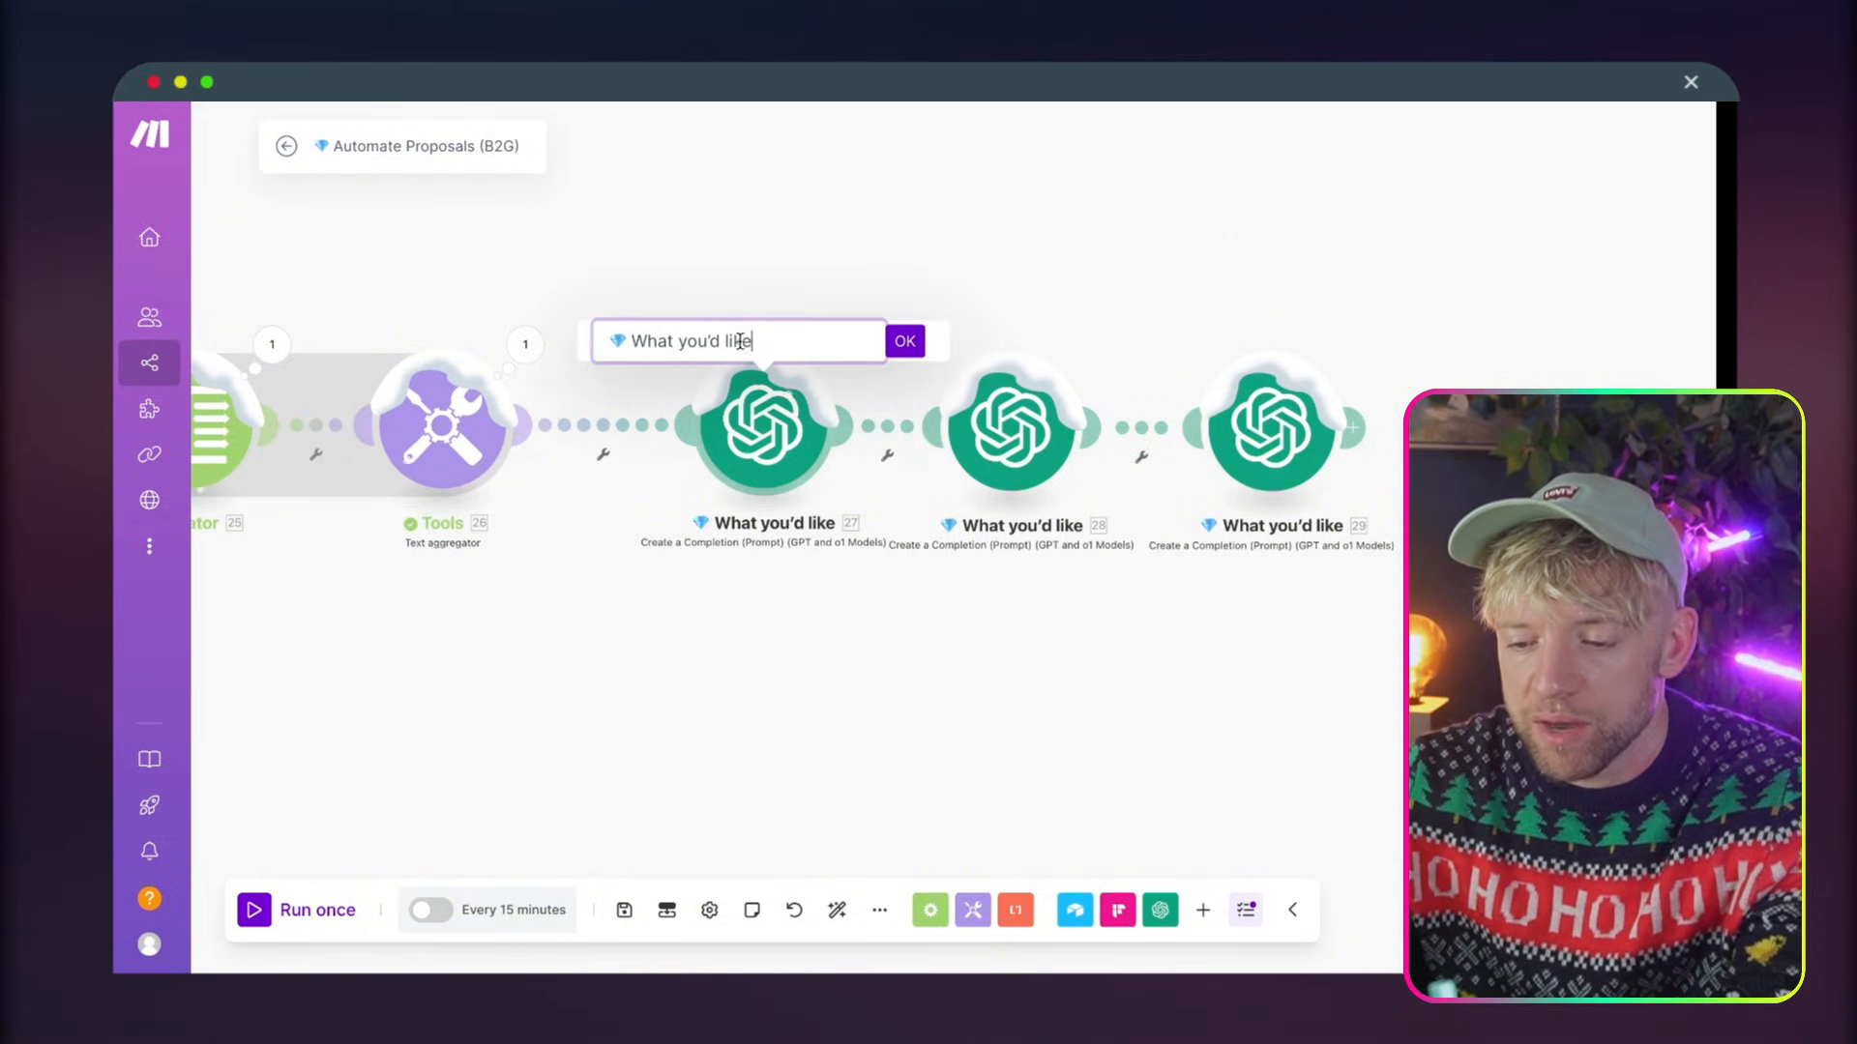
left_click_drag(755, 342, 537, 350)
right_click(764, 454)
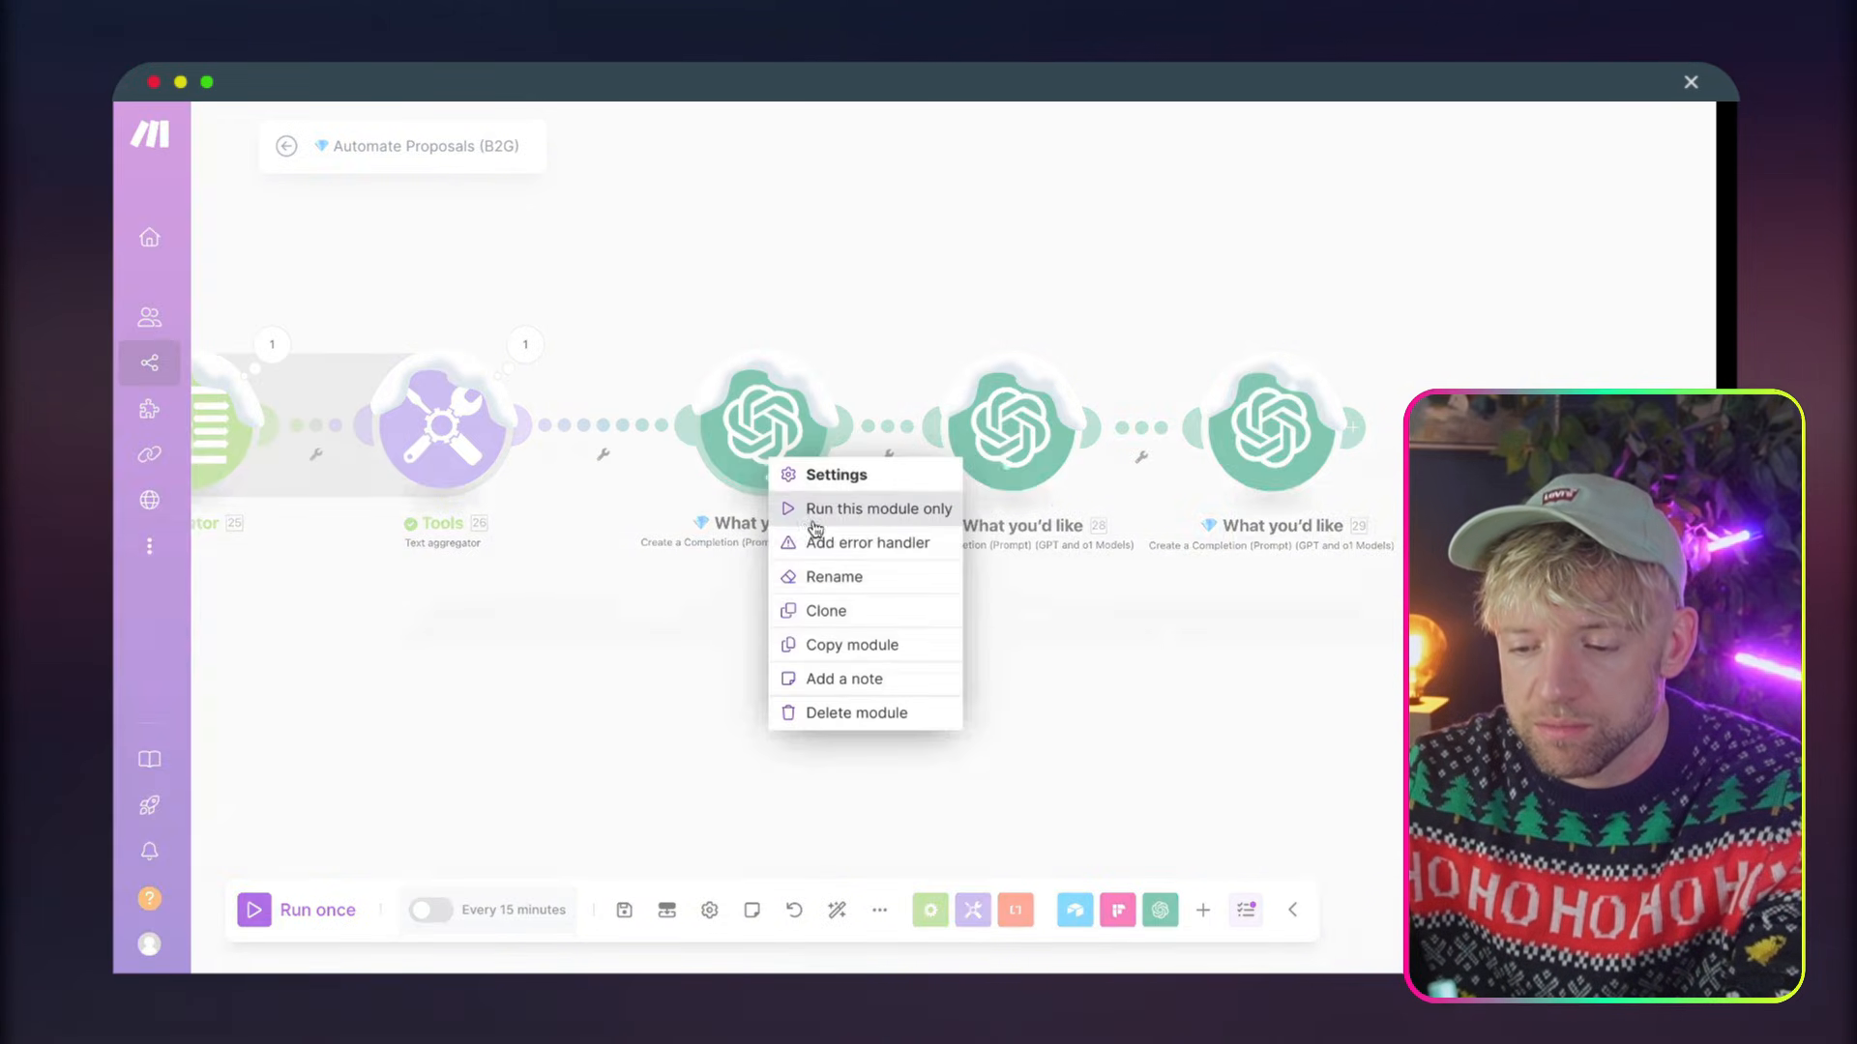
left_click(817, 517)
left_click(1213, 650)
Rename the first OpenAI module after the Text aggregator in Automate Proposals (B2G) as "💬 What we Discussed"
right_click(805, 437)
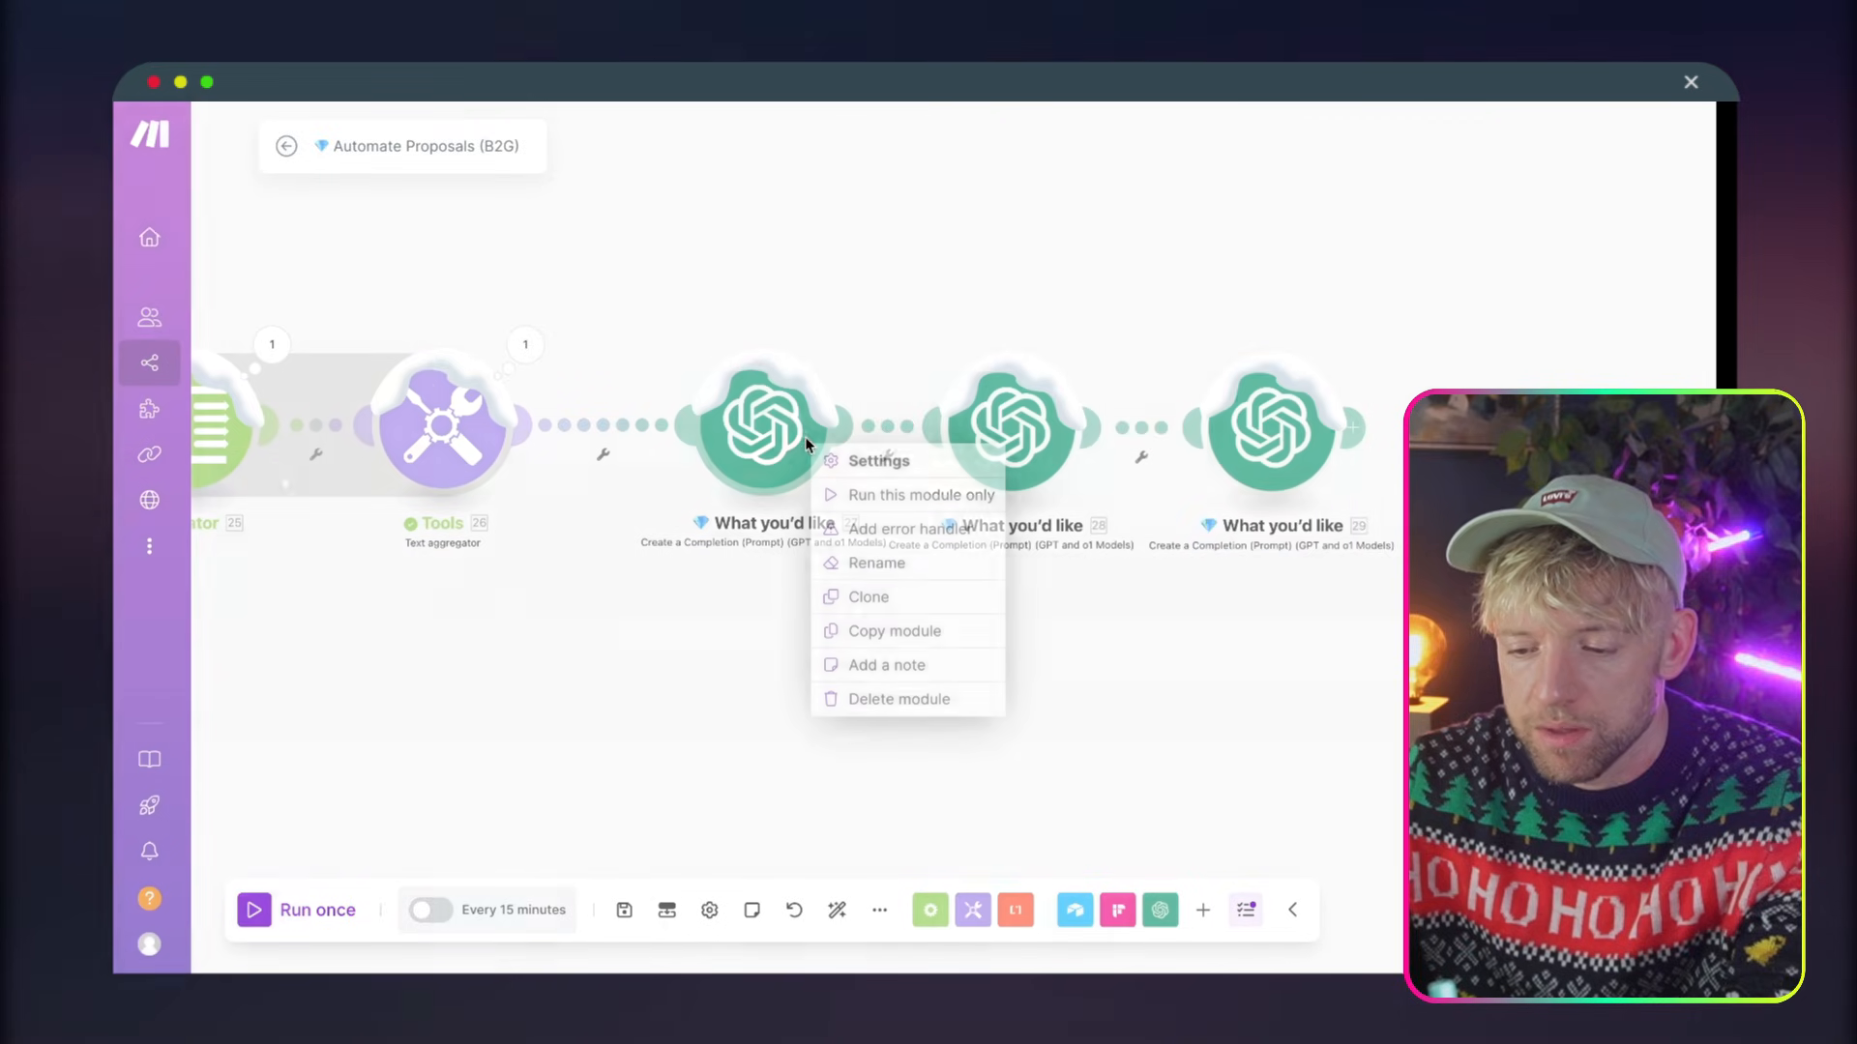
left_click(880, 563)
key("ctrl+a")
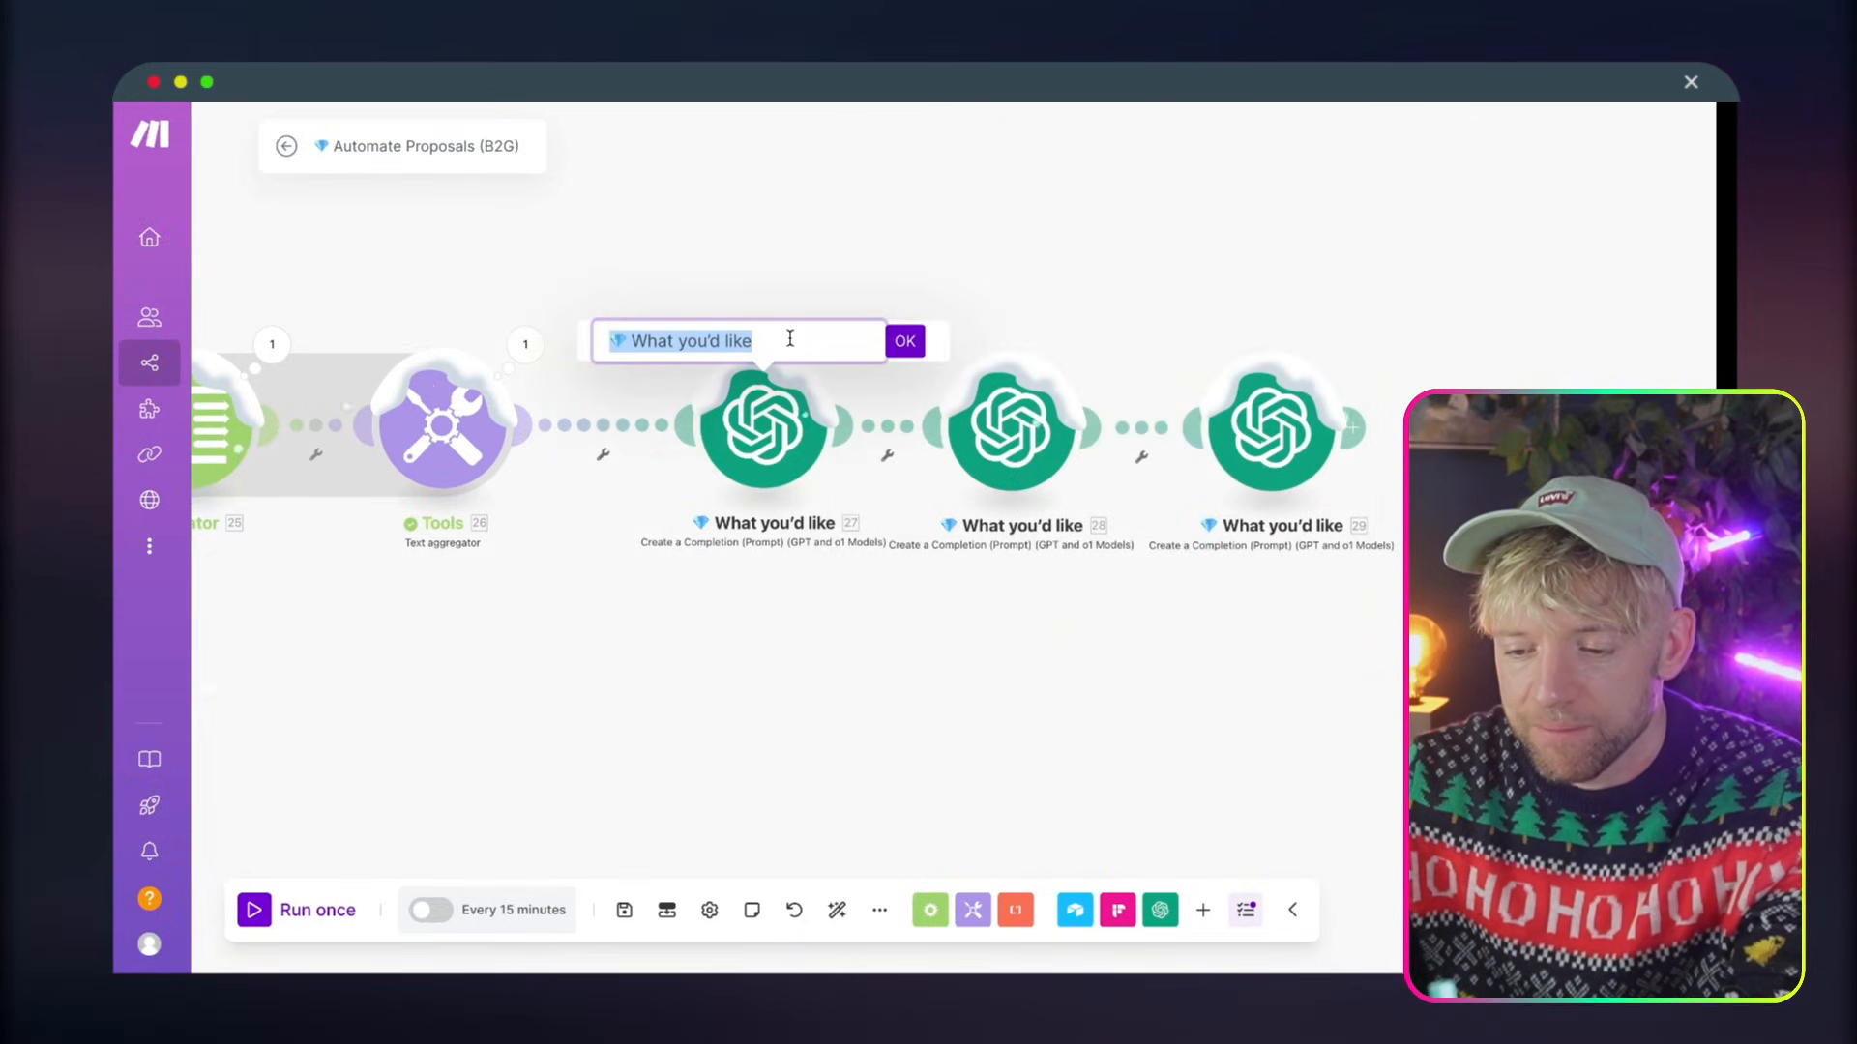
type("What we Discussed")
left_click(907, 344)
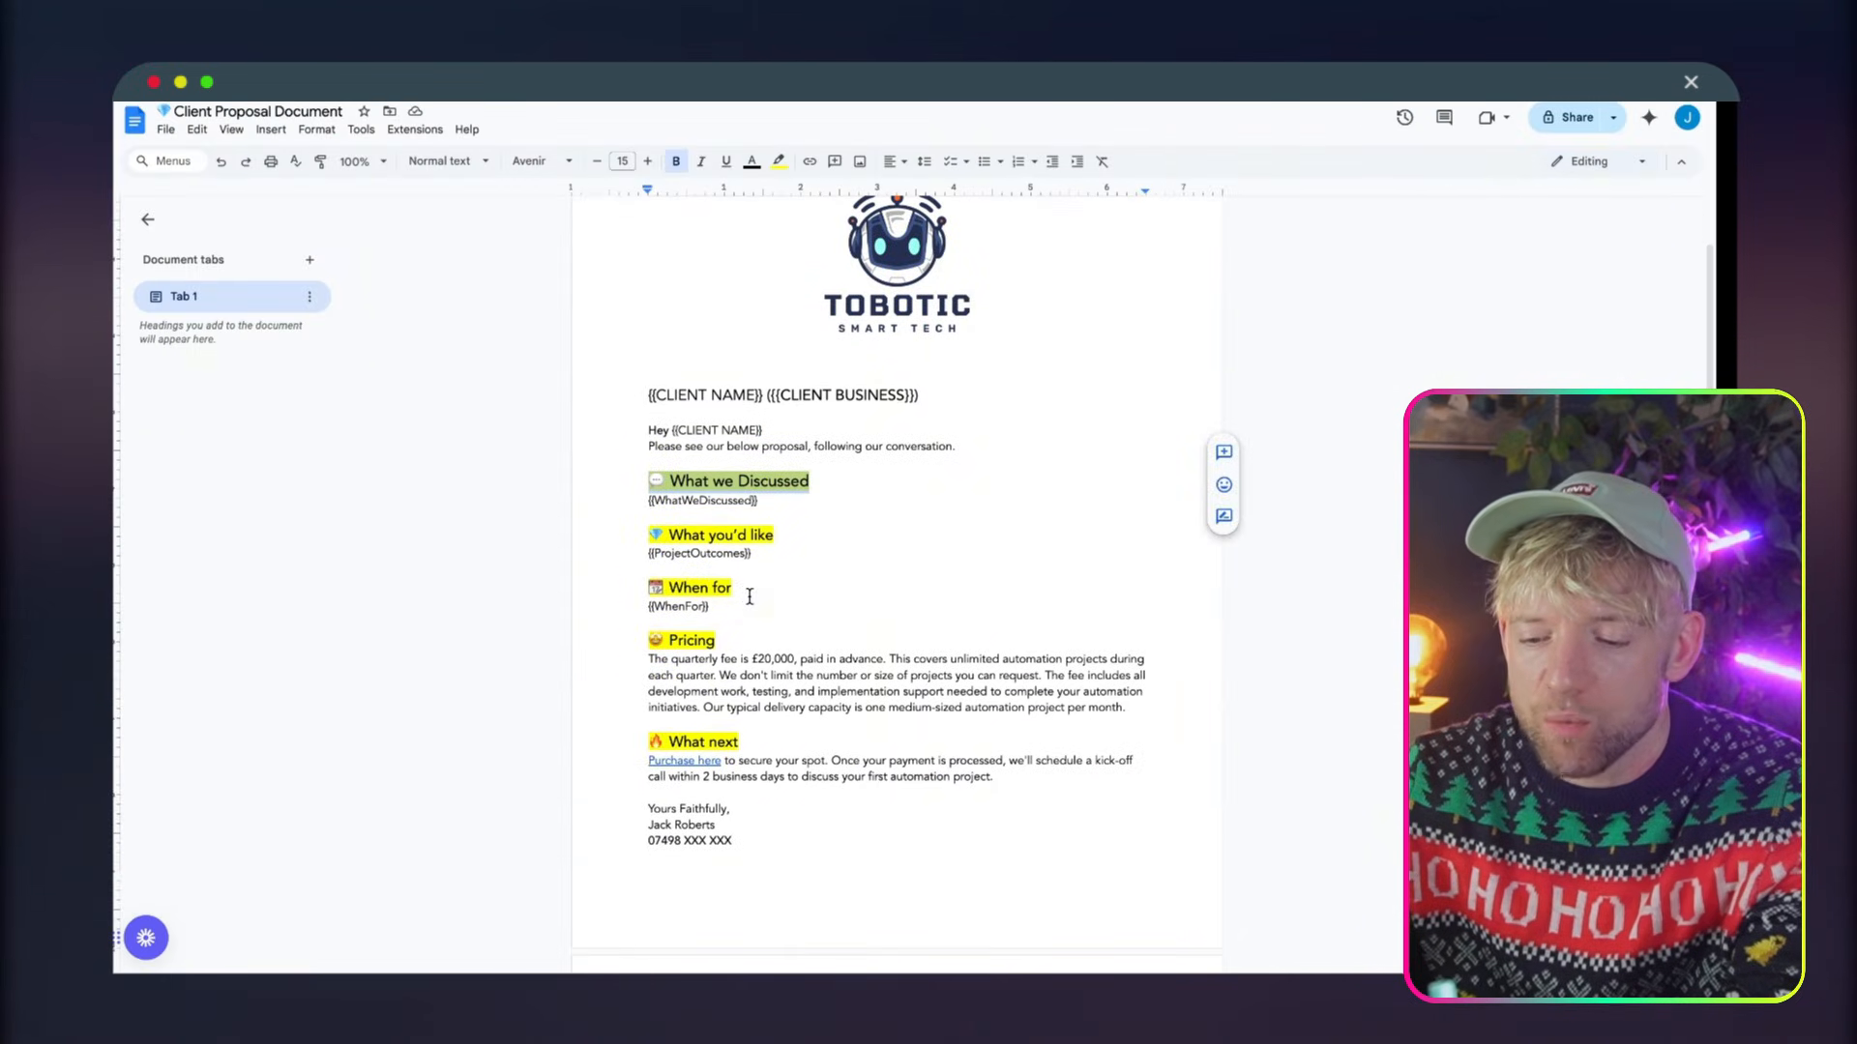
Copy the "📆 When for" heading from the Client Proposal Document
left_click(750, 597)
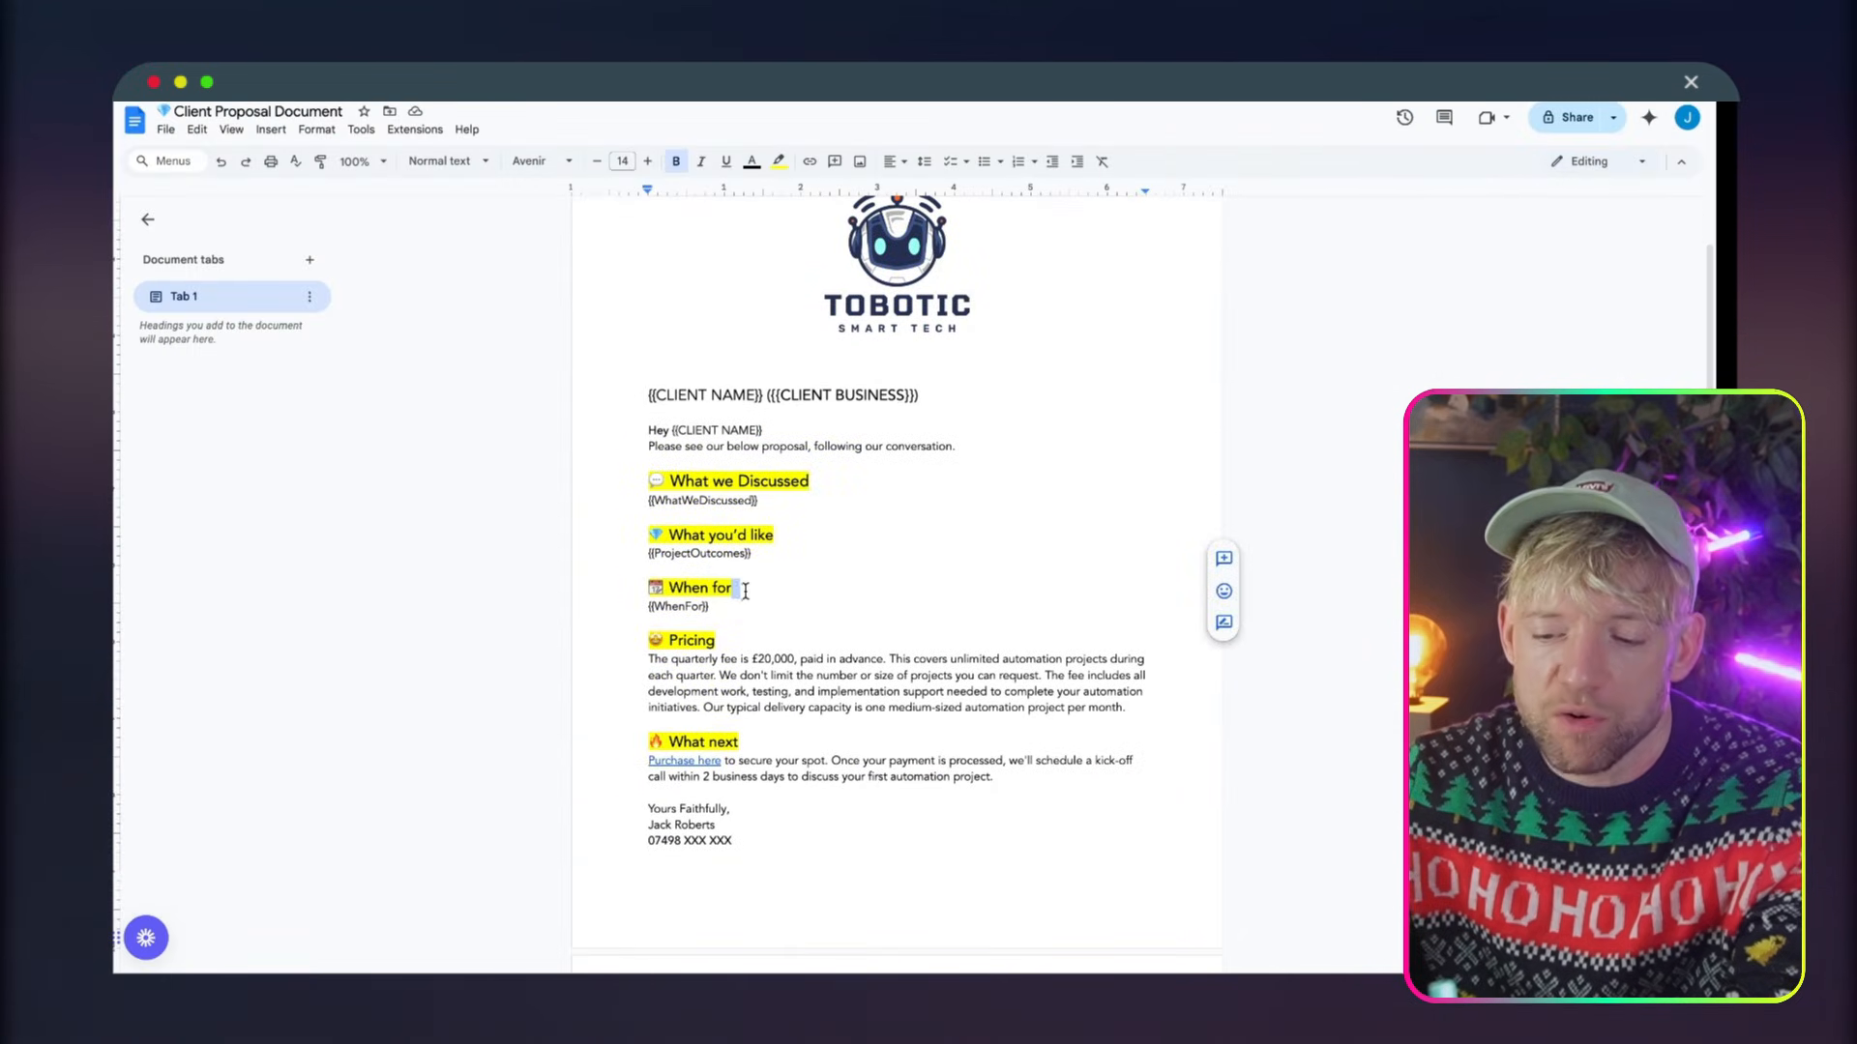
left_click_drag(711, 587, 648, 587)
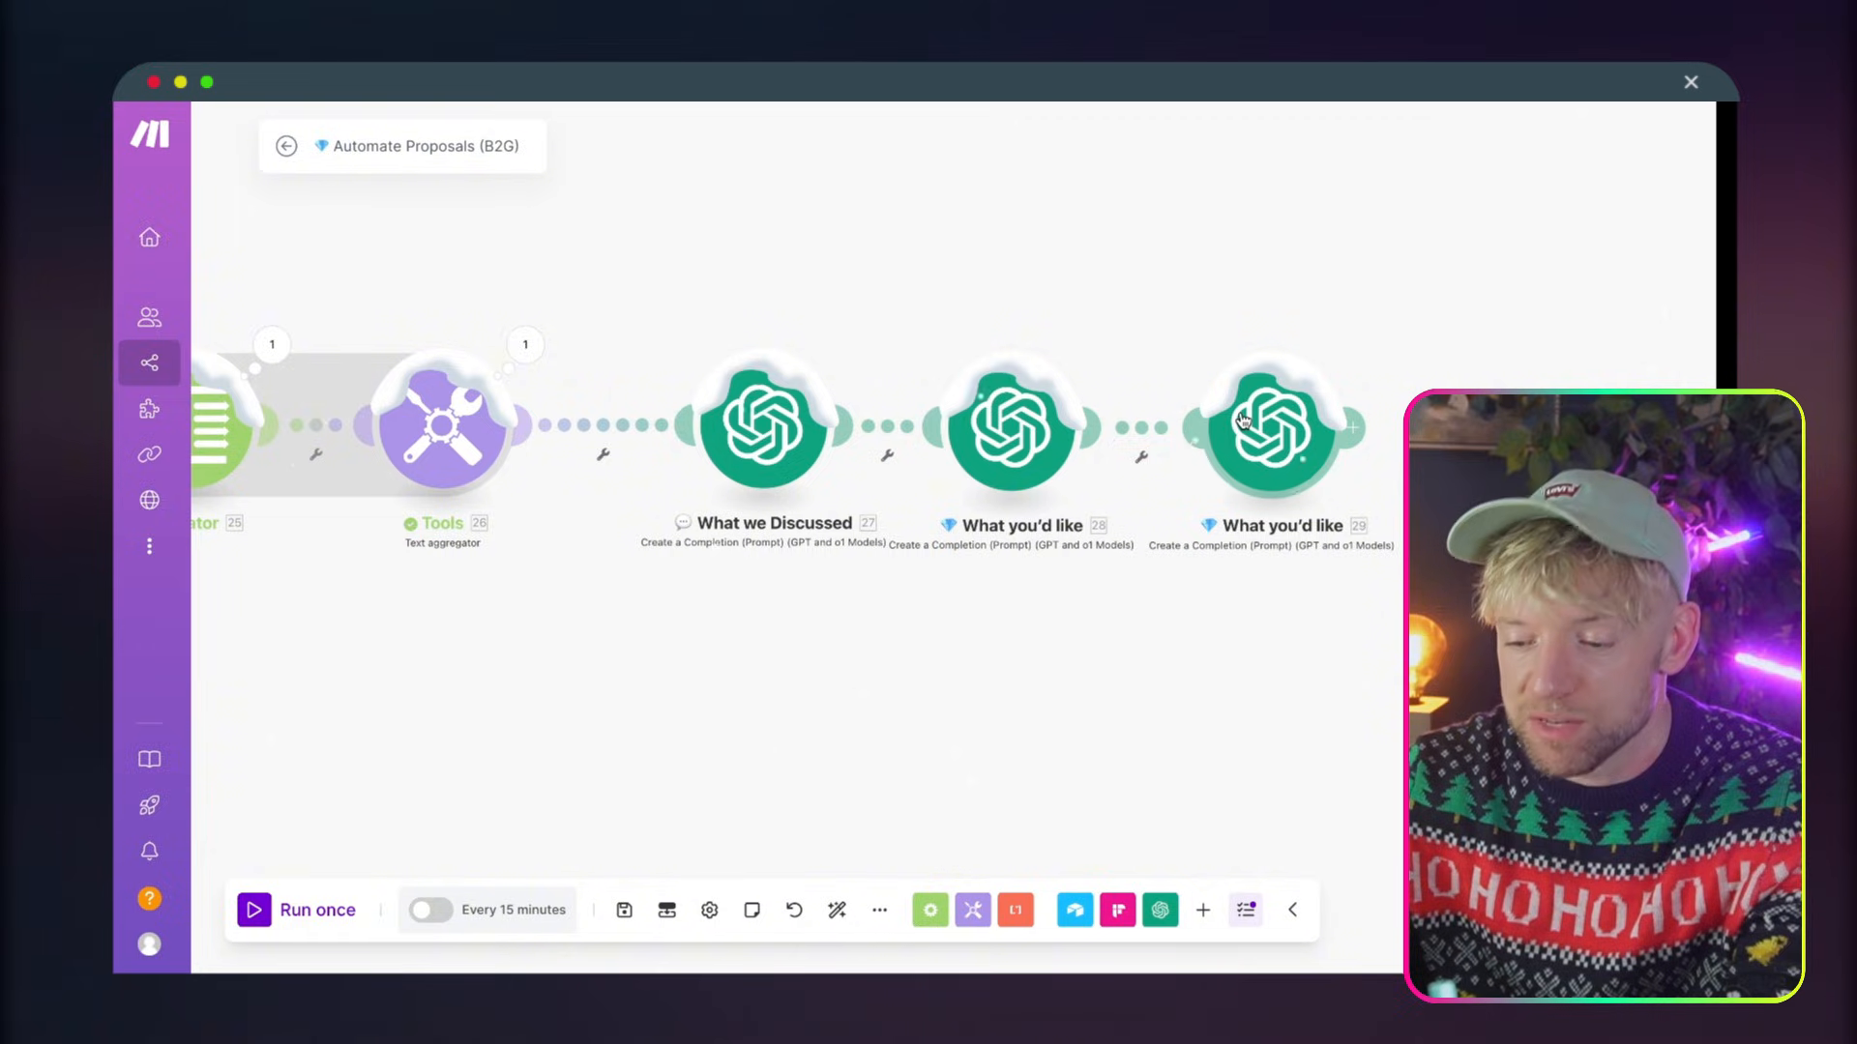
right_click(1275, 426)
left_click(1336, 540)
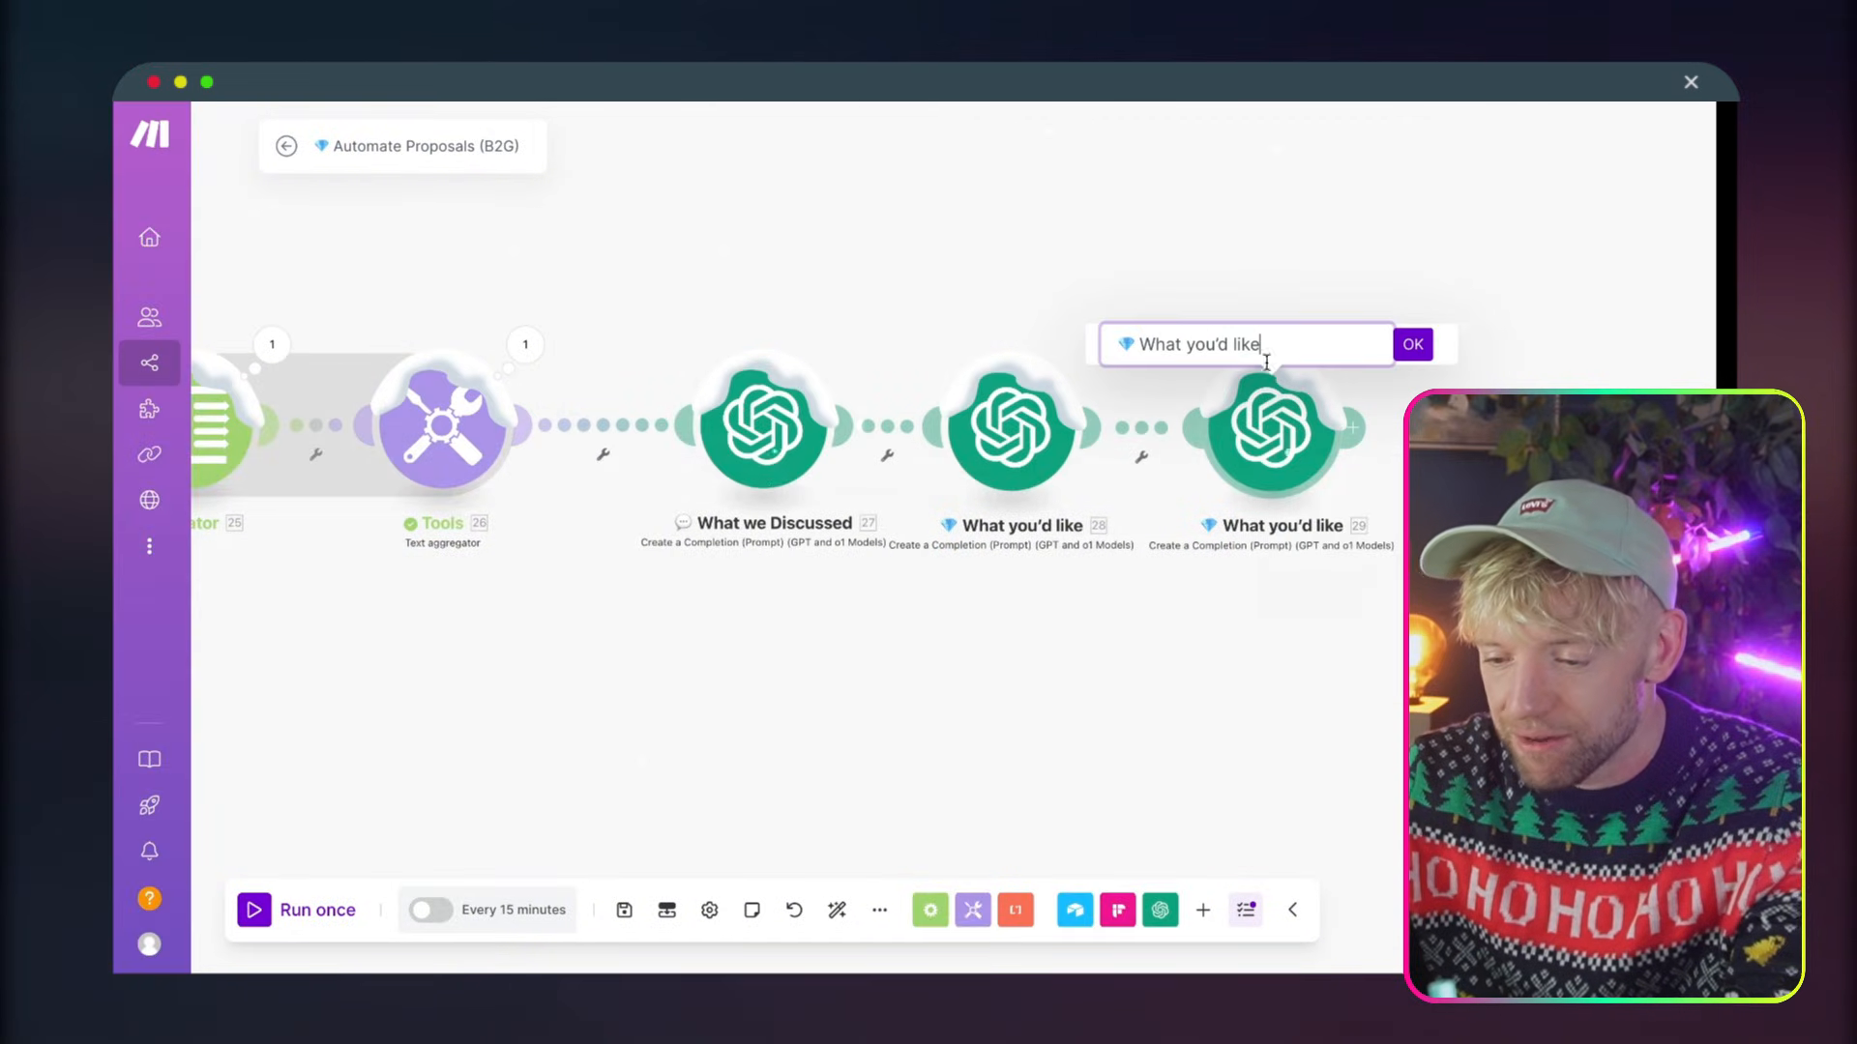
left_click_drag(1276, 338, 1073, 347)
Rename the last OpenAI module in the Automate Proposals (B2G) chain as "📆 When for"
right_click(1296, 455)
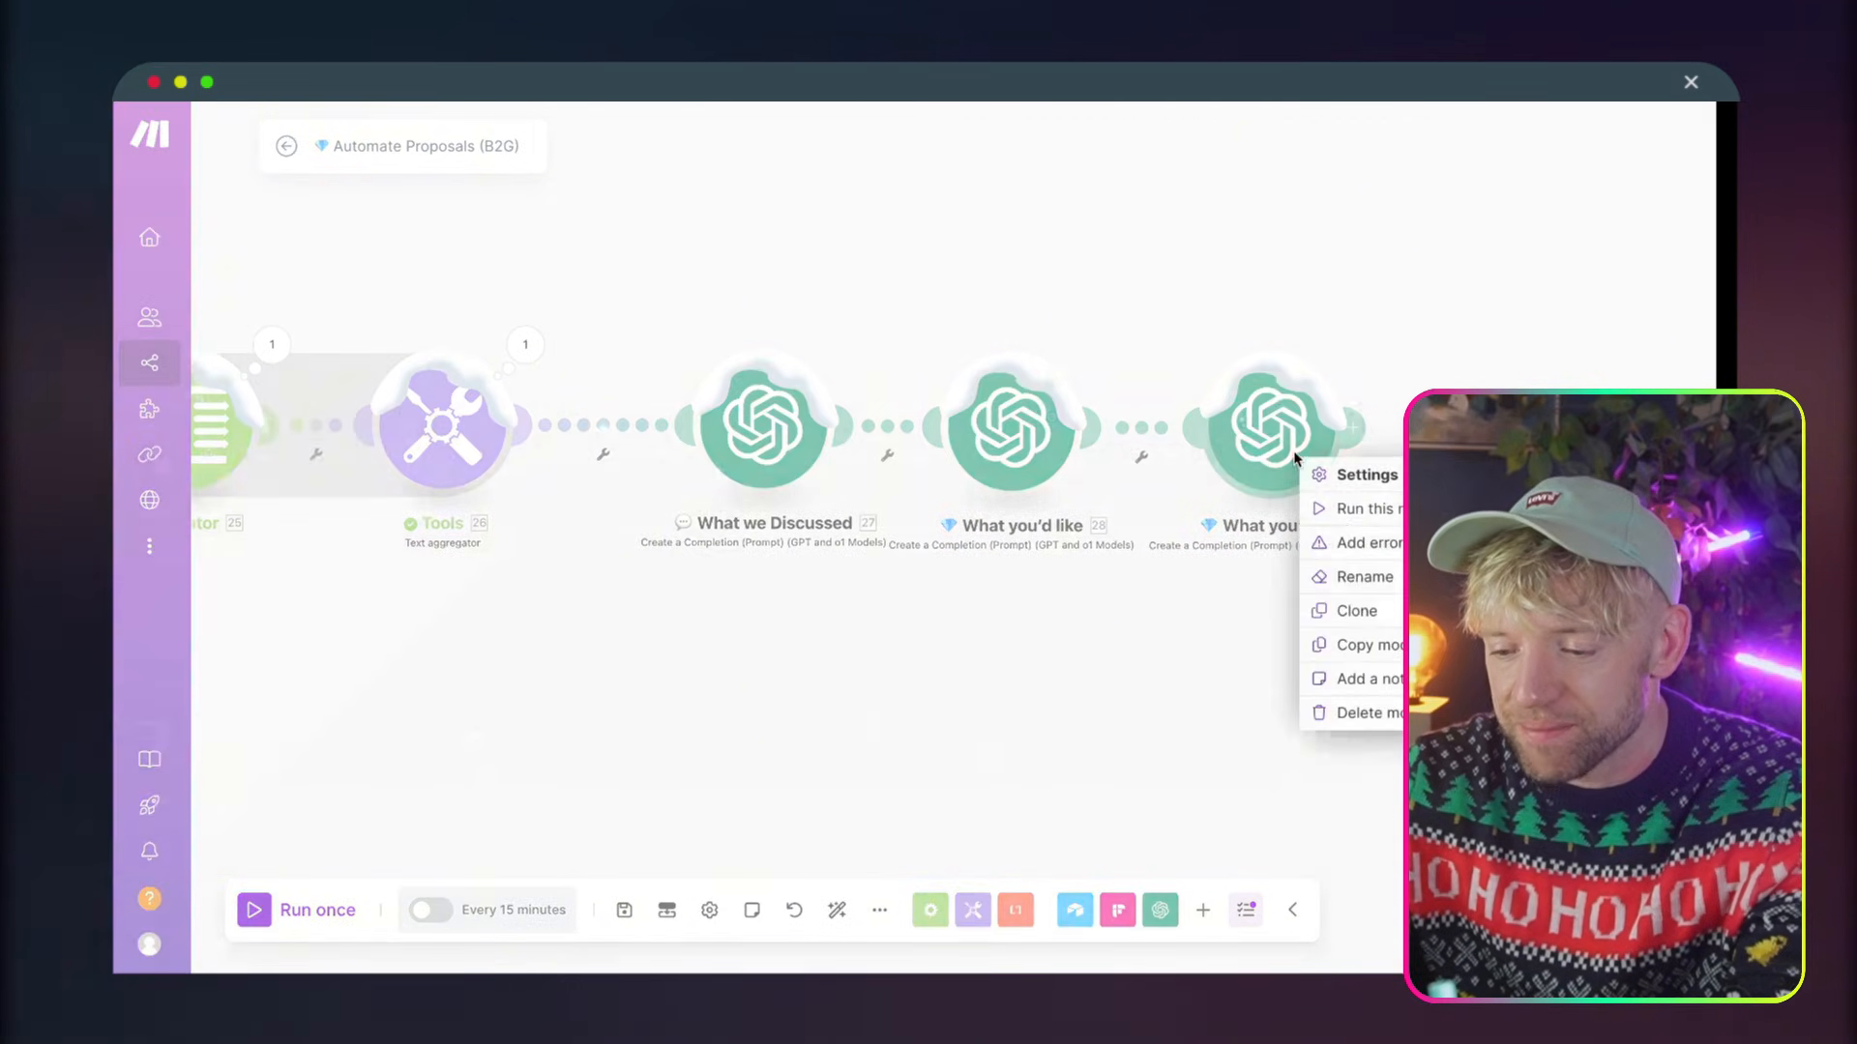
left_click(1333, 566)
triple_click(1213, 338)
type("When for")
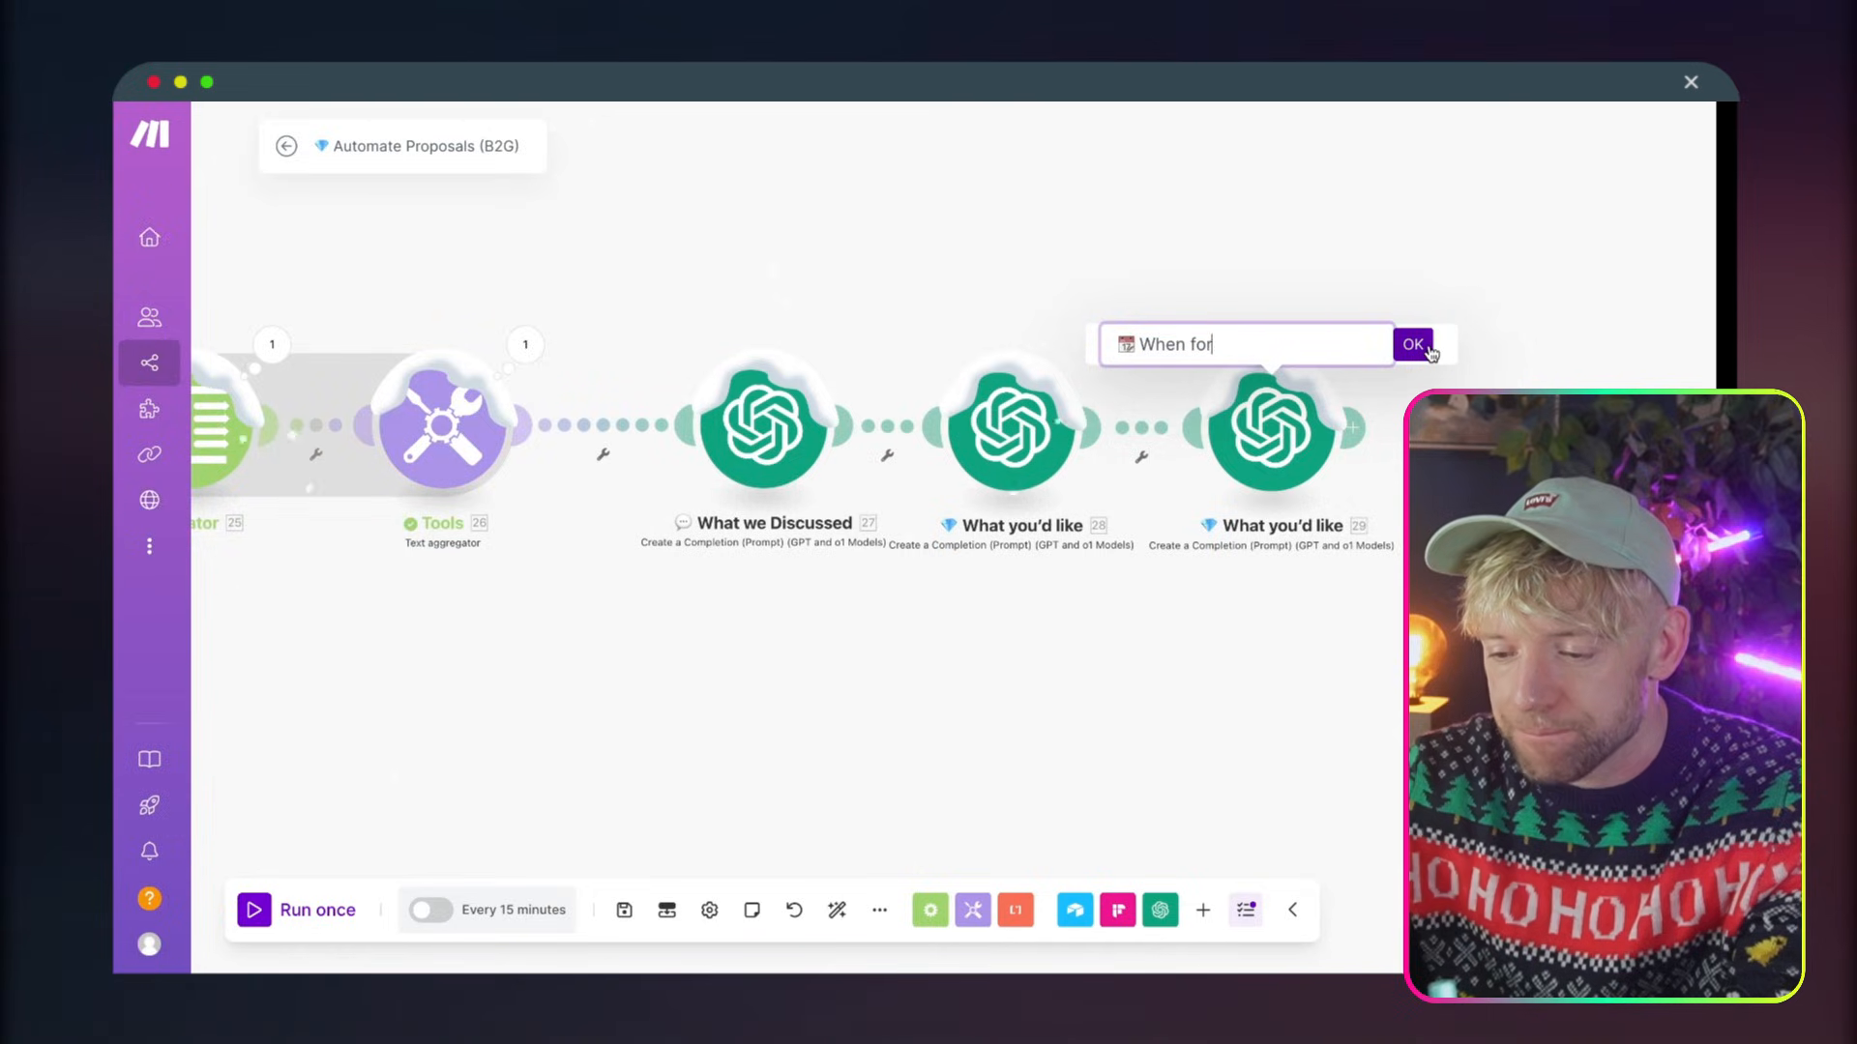
left_click(1421, 350)
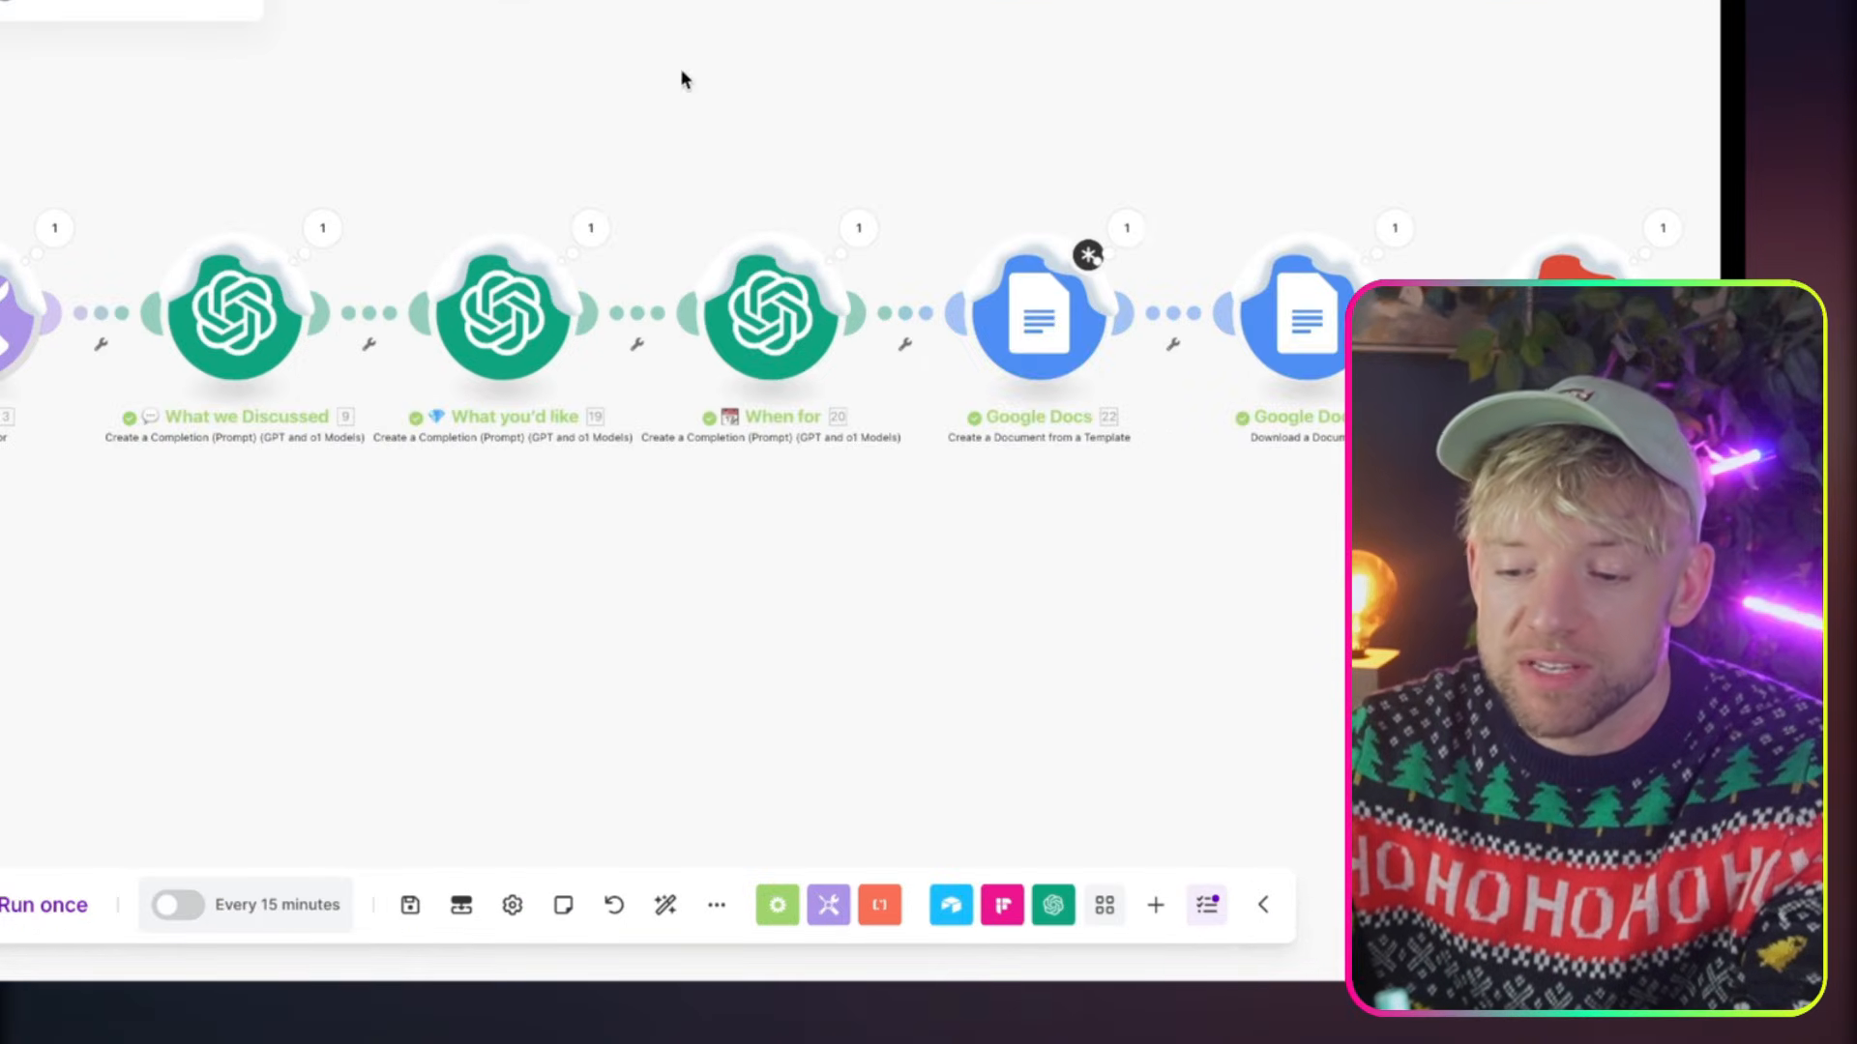
Copy the full message prompt from the What we Discussed module in the Automate Proposals scenario and close its settings
left_click_drag(718, 126, 694, 108)
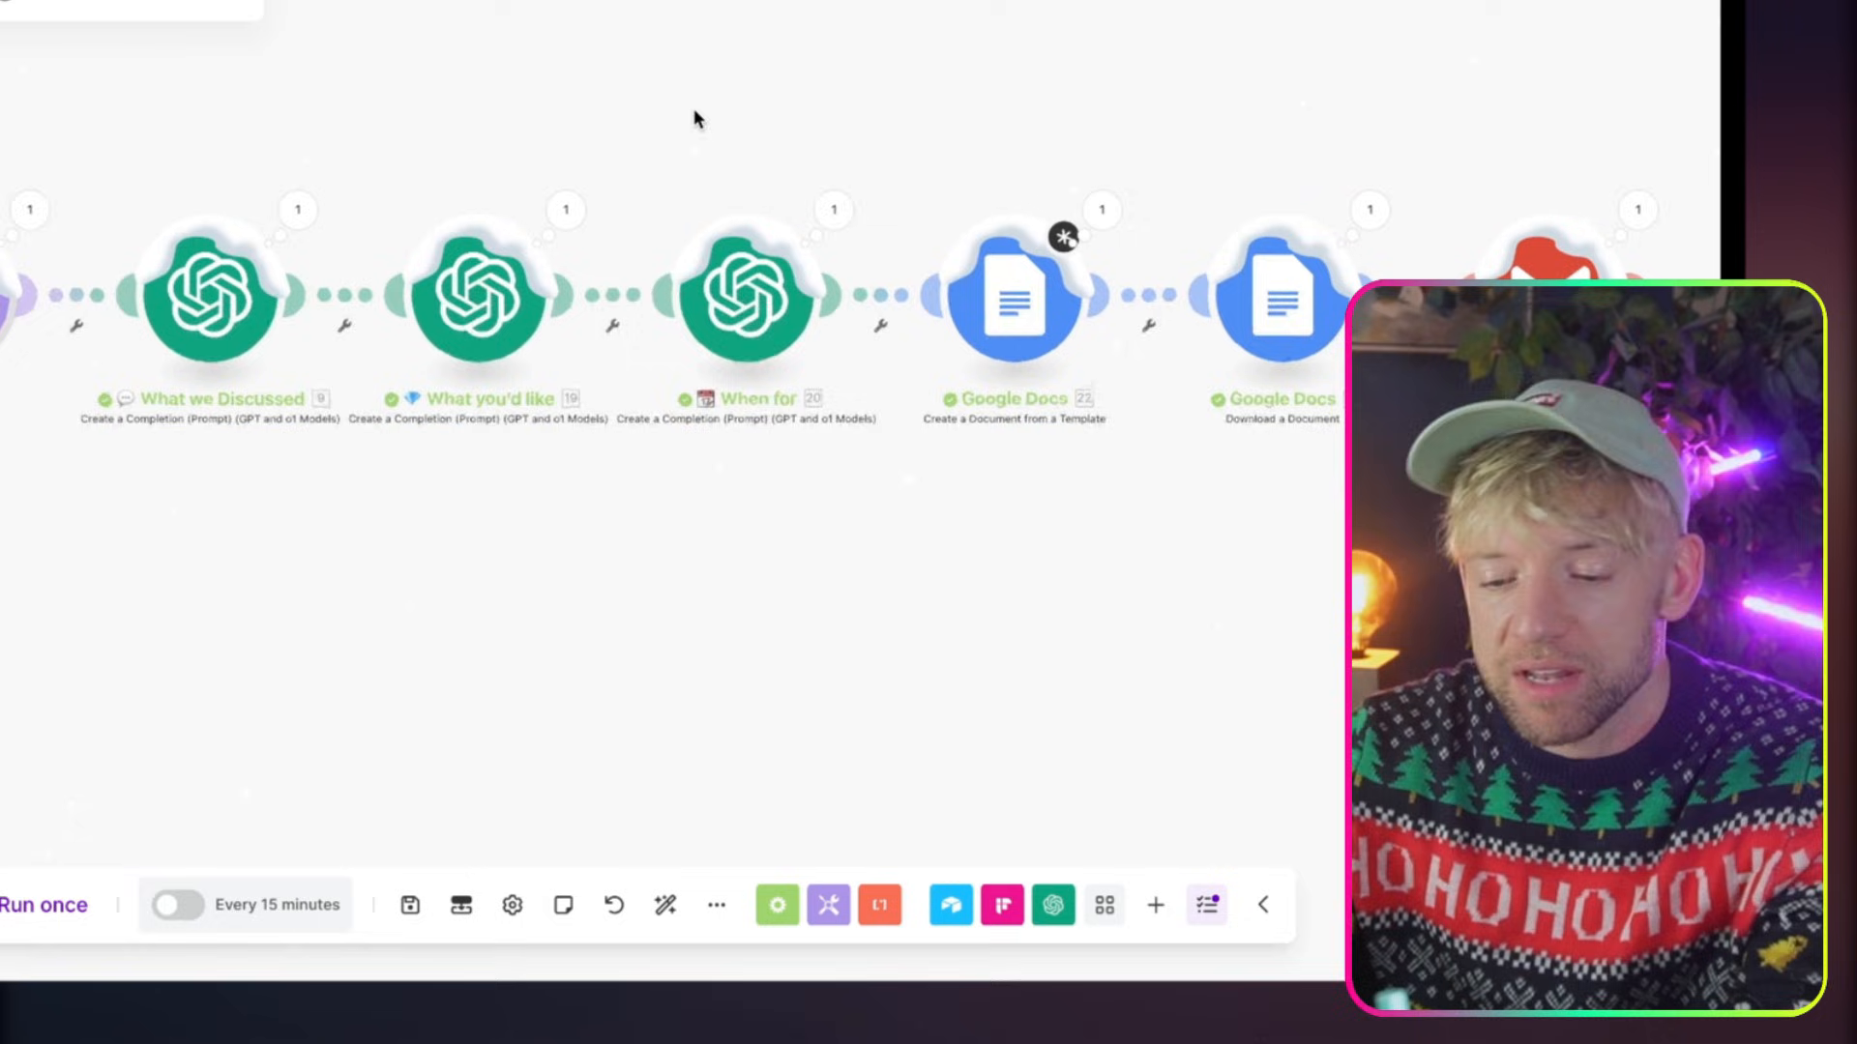
left_click(253, 283)
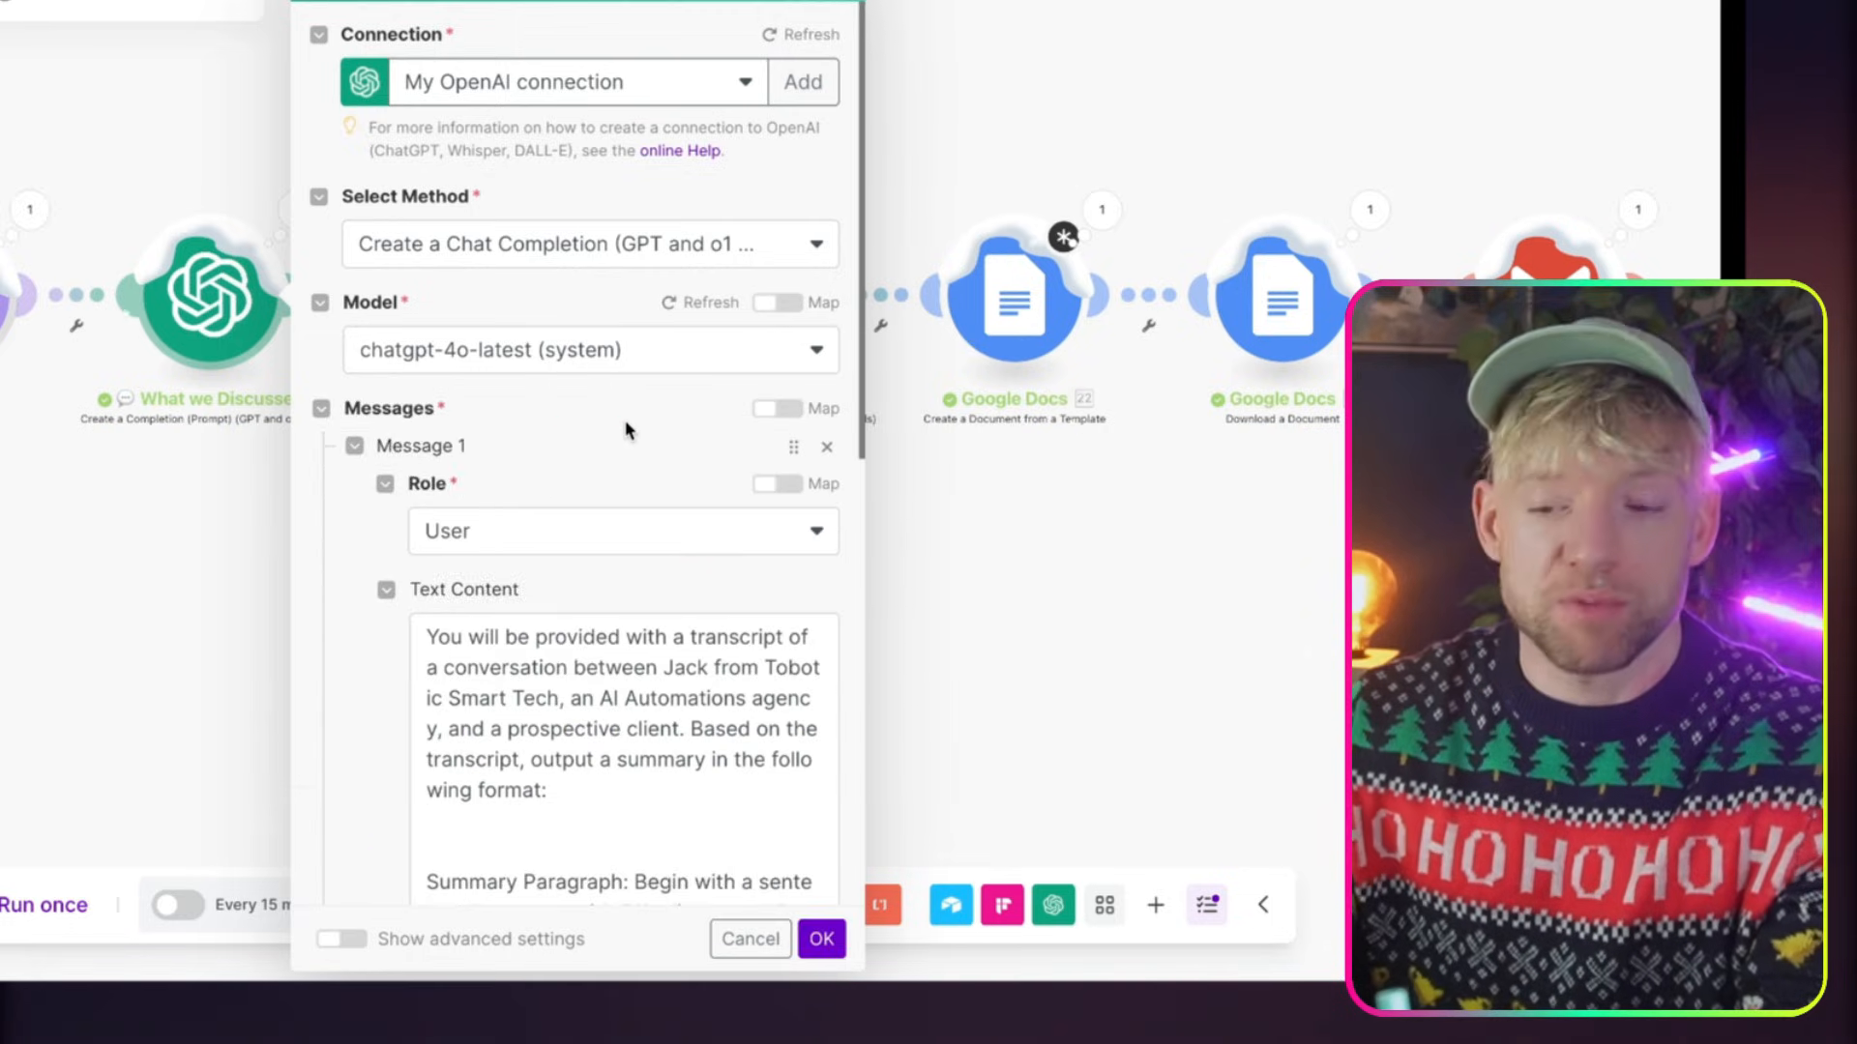
scroll(626, 427, "down", 3)
scroll(290, 629, "down", 2)
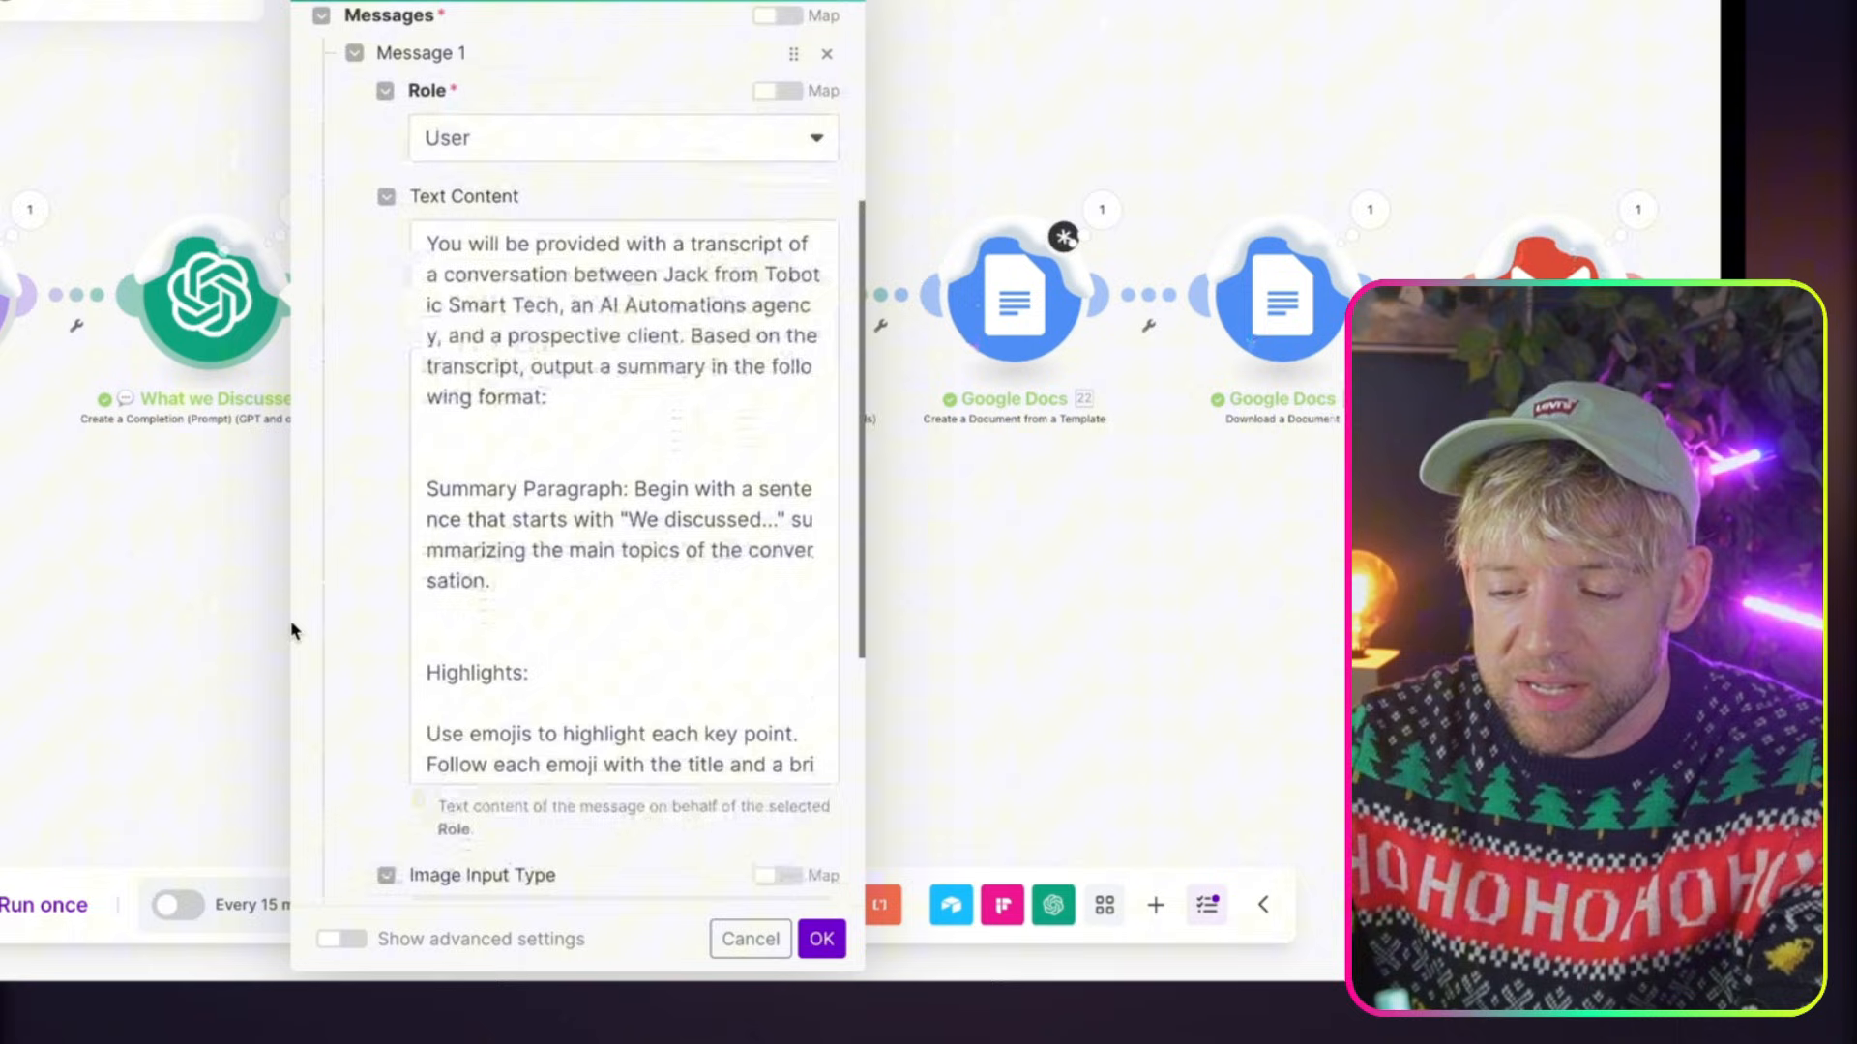
scroll(527, 623, "down", 5)
scroll(527, 627, "down", 2)
left_click(528, 623)
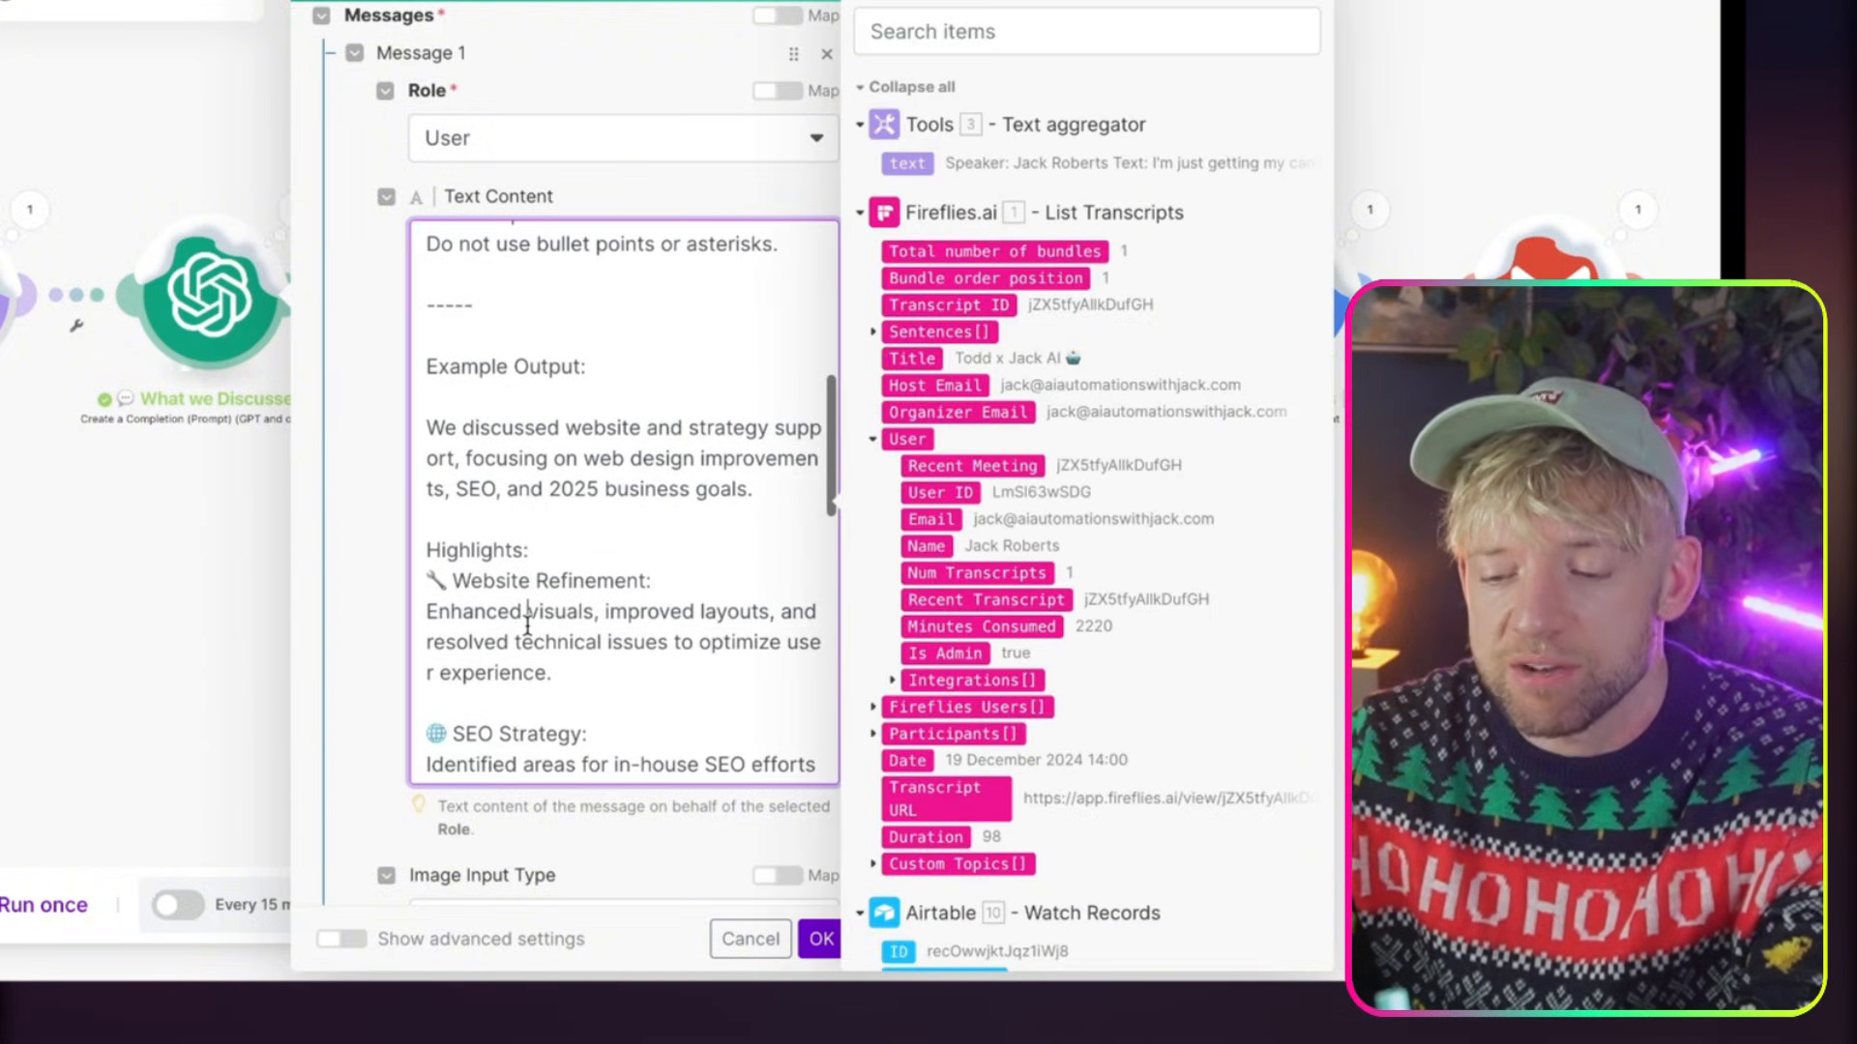
key("ctrl+a")
left_click(822, 939)
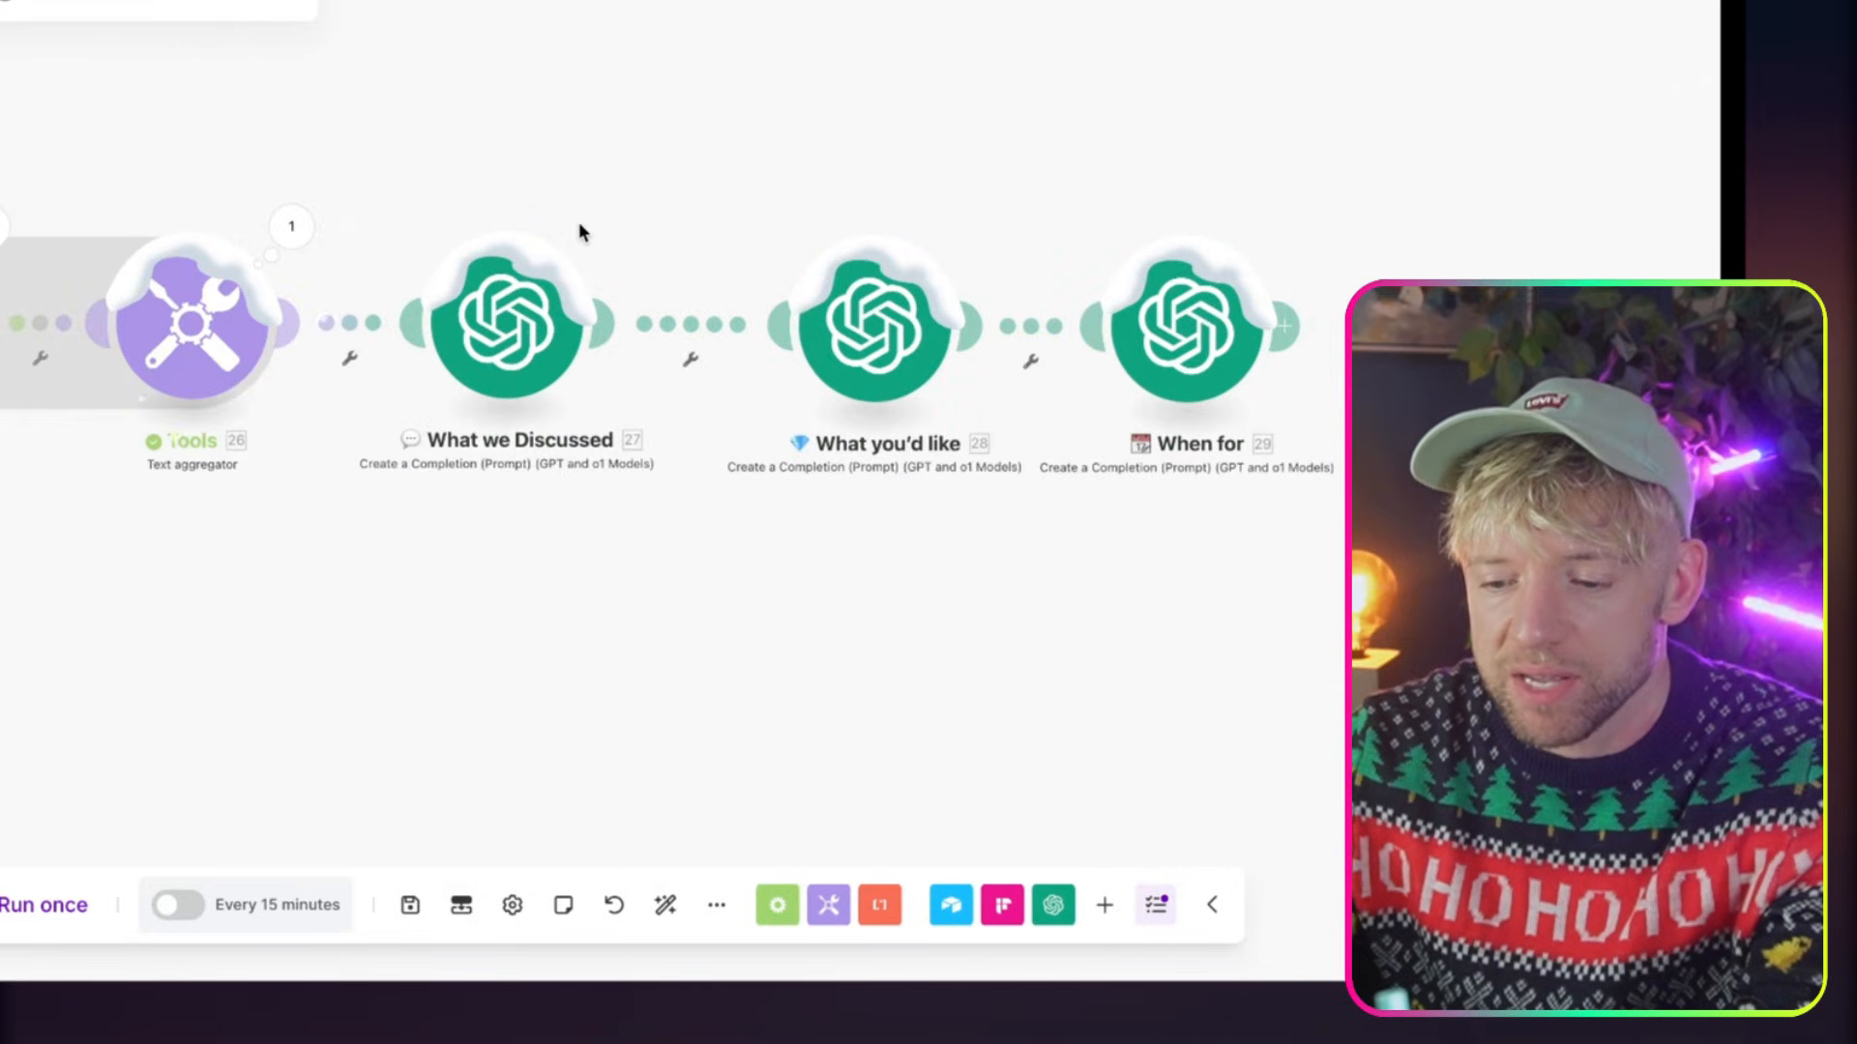
Replace the message text of the What we Discussed module in Automate Proposals (B2G) with the copied prompt
left_click(542, 290)
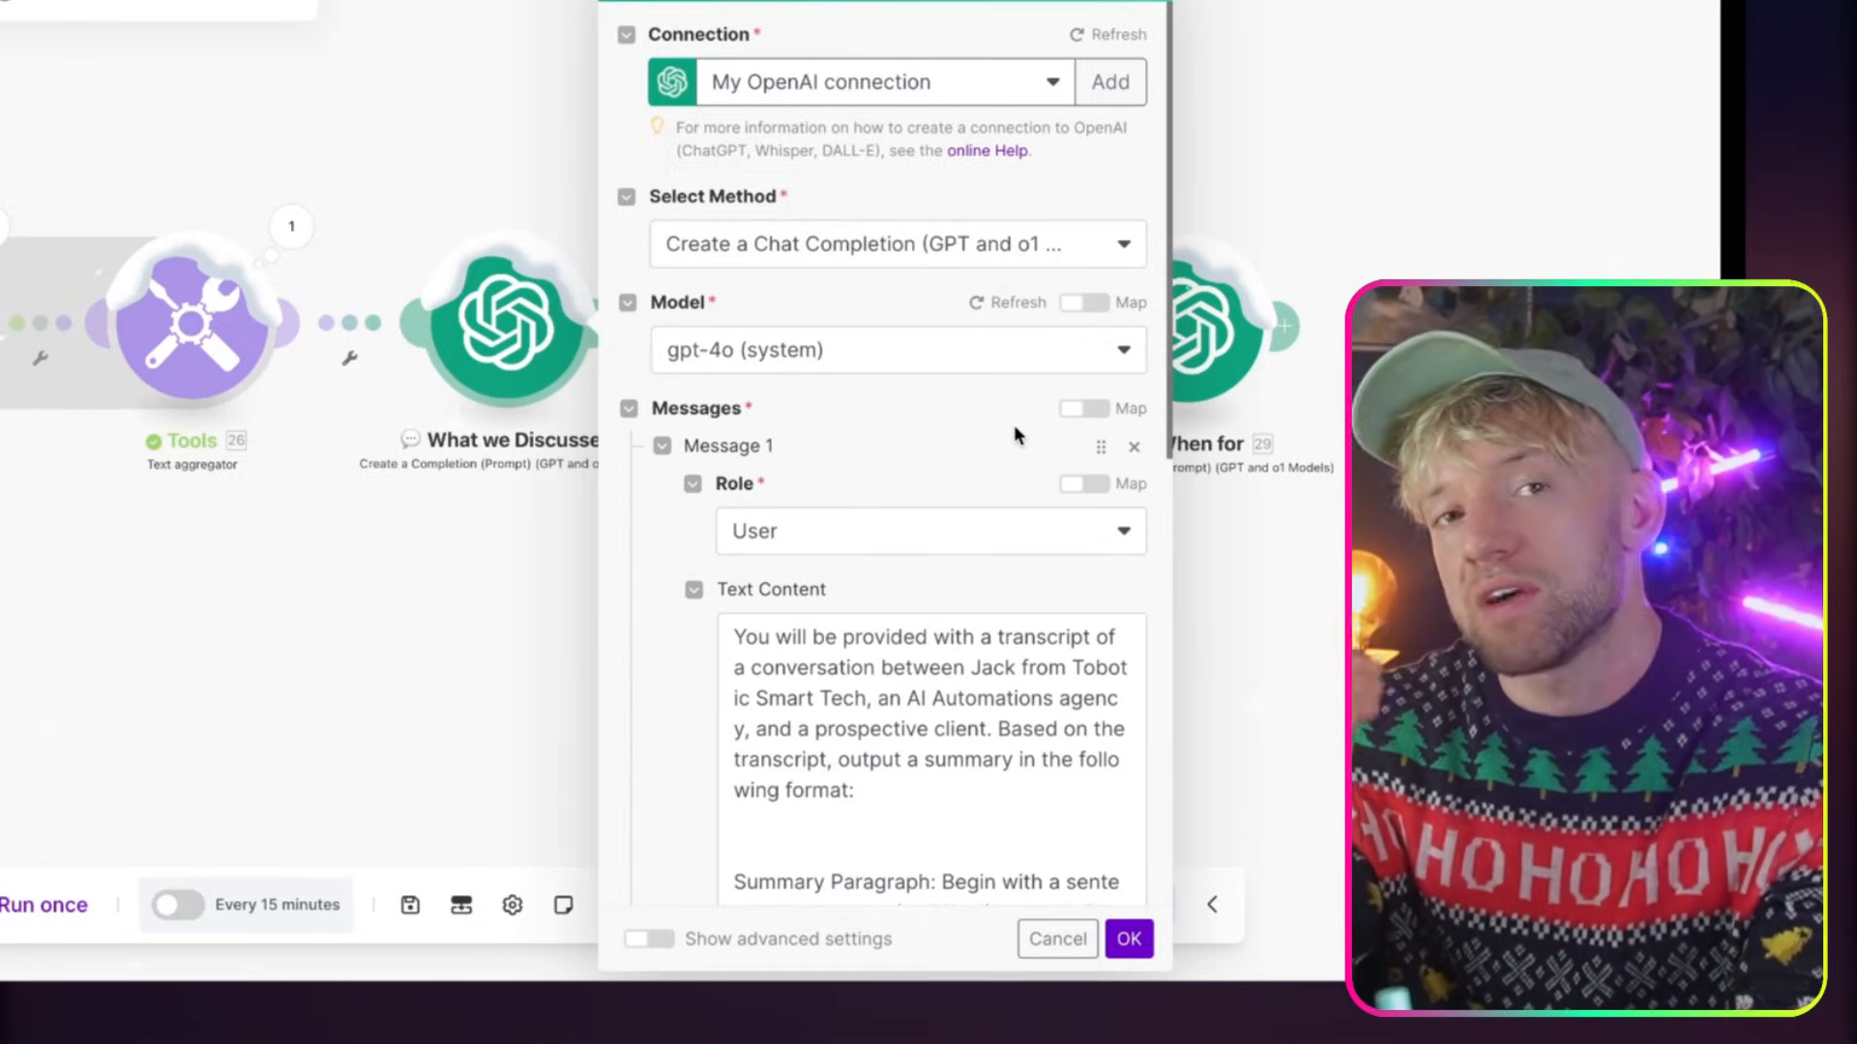
scroll(952, 539, "down", 4)
left_click(867, 483)
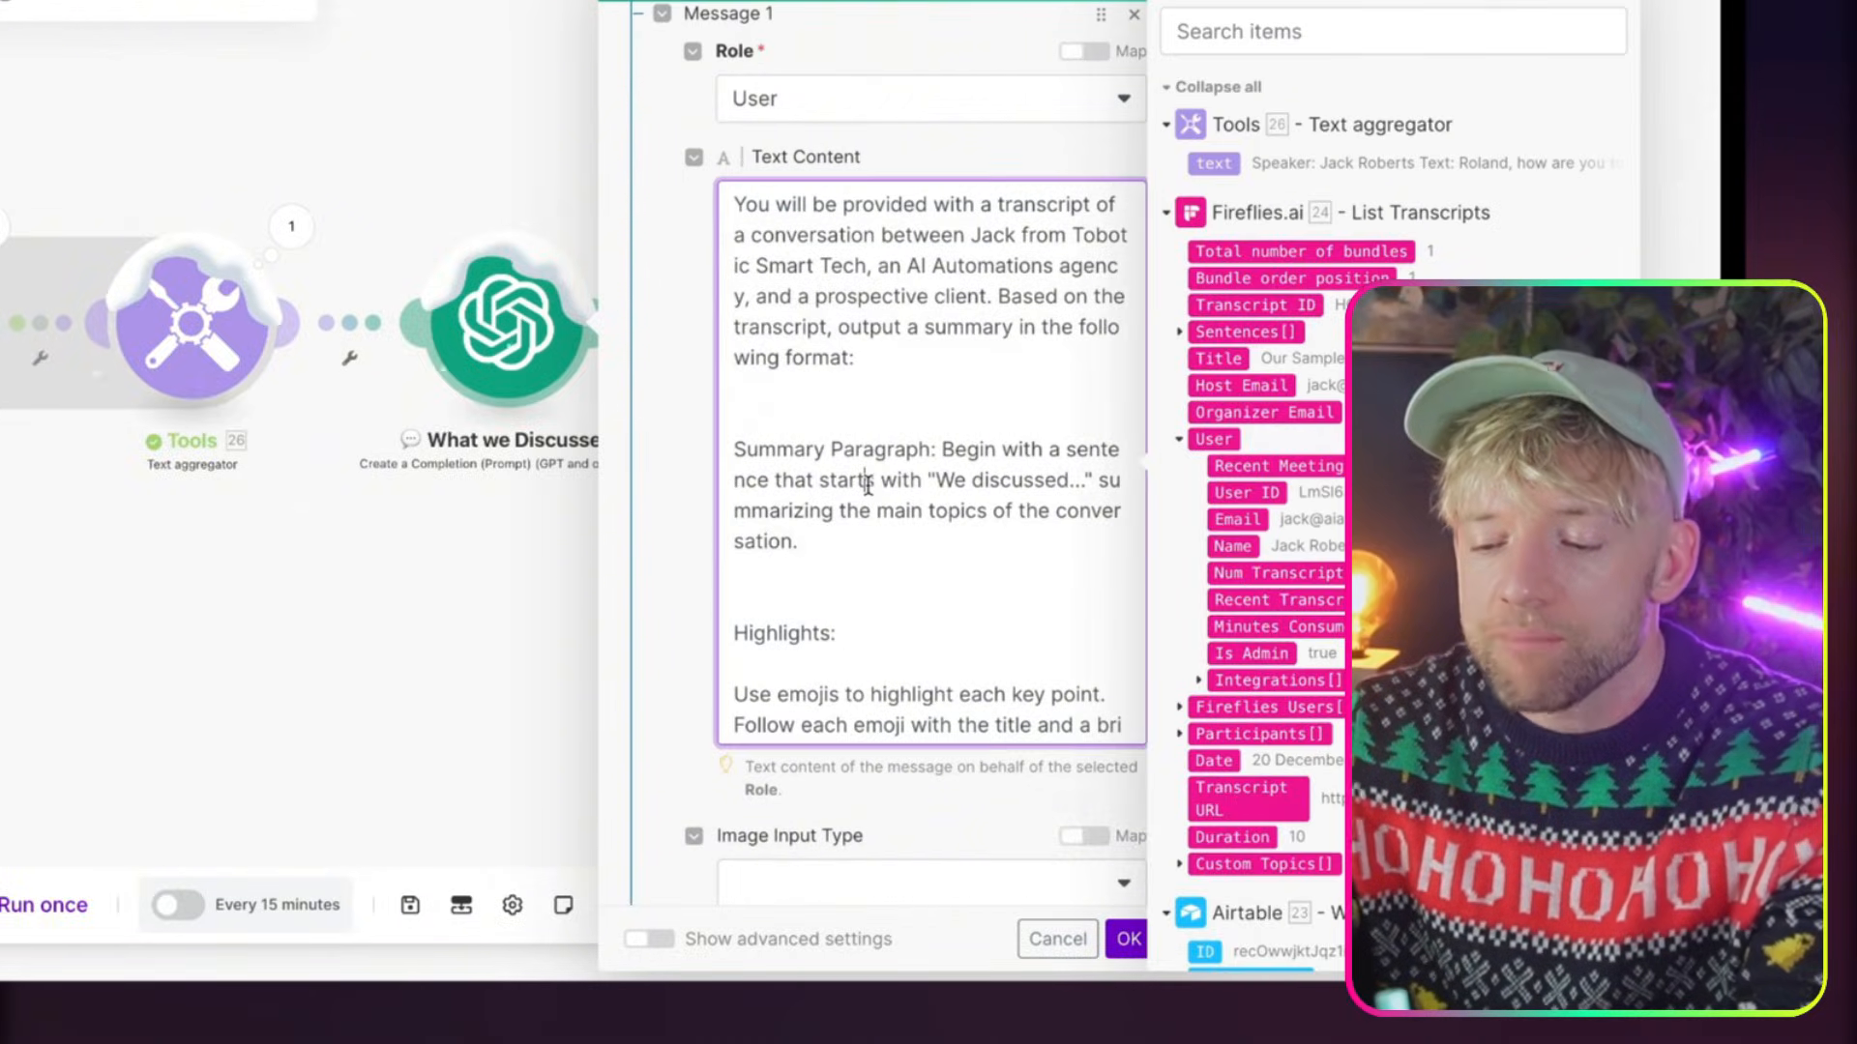
key("ctrl+a")
key("BackSpace")
key("ctrl+v")
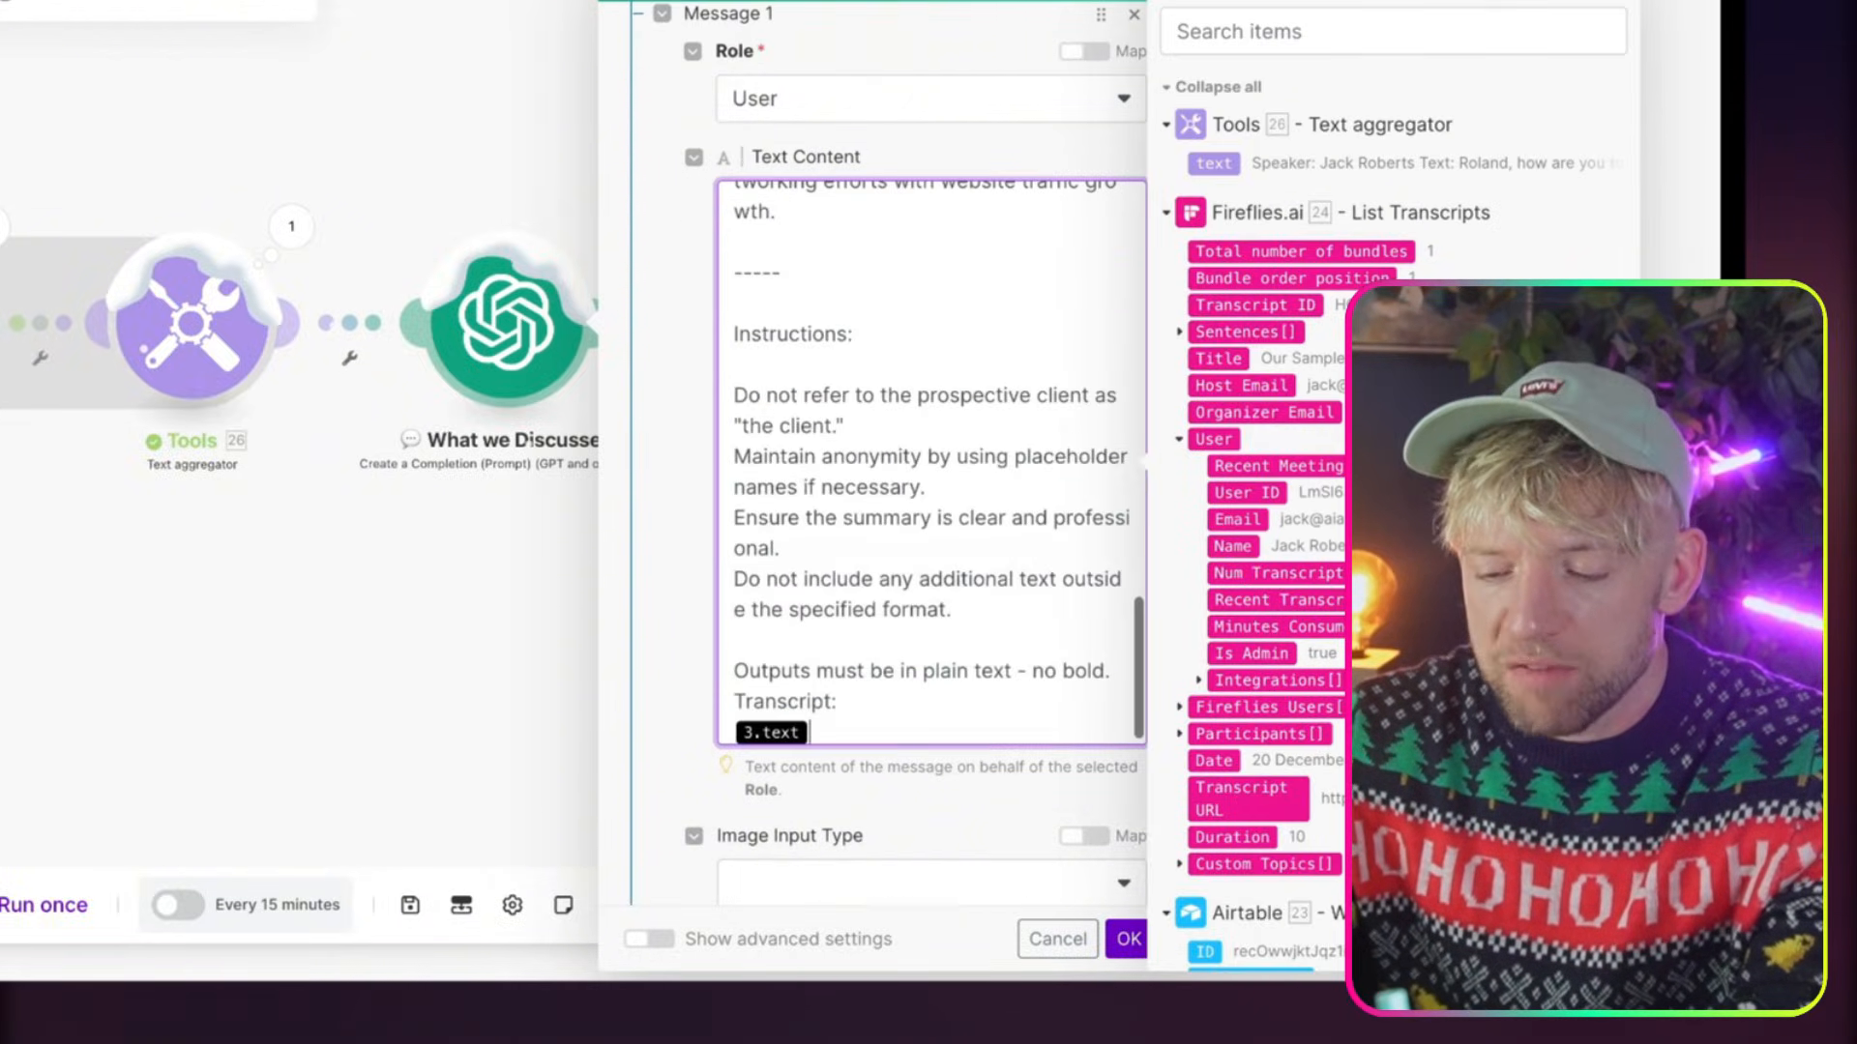
Replace the 3.text reference under Transcript with the Text aggregator's text output and save the What we Discussed module
key("BackSpace")
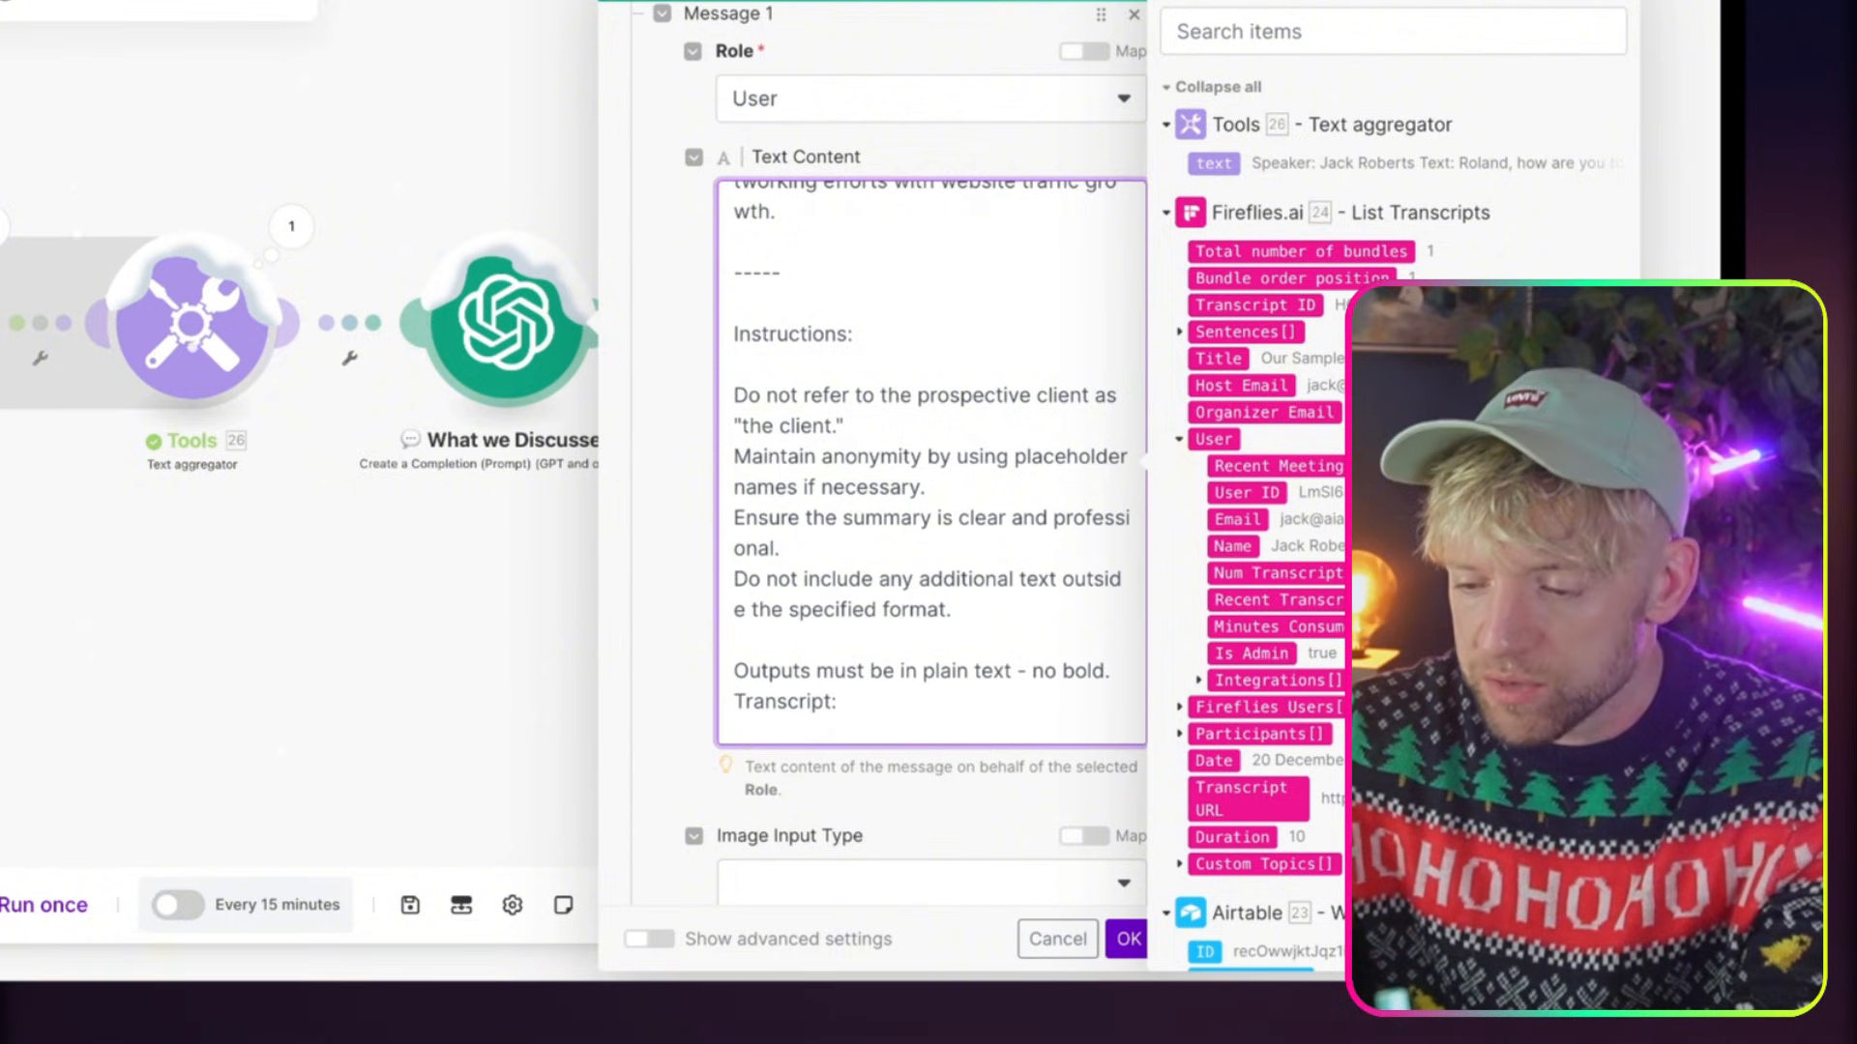
left_click(1224, 161)
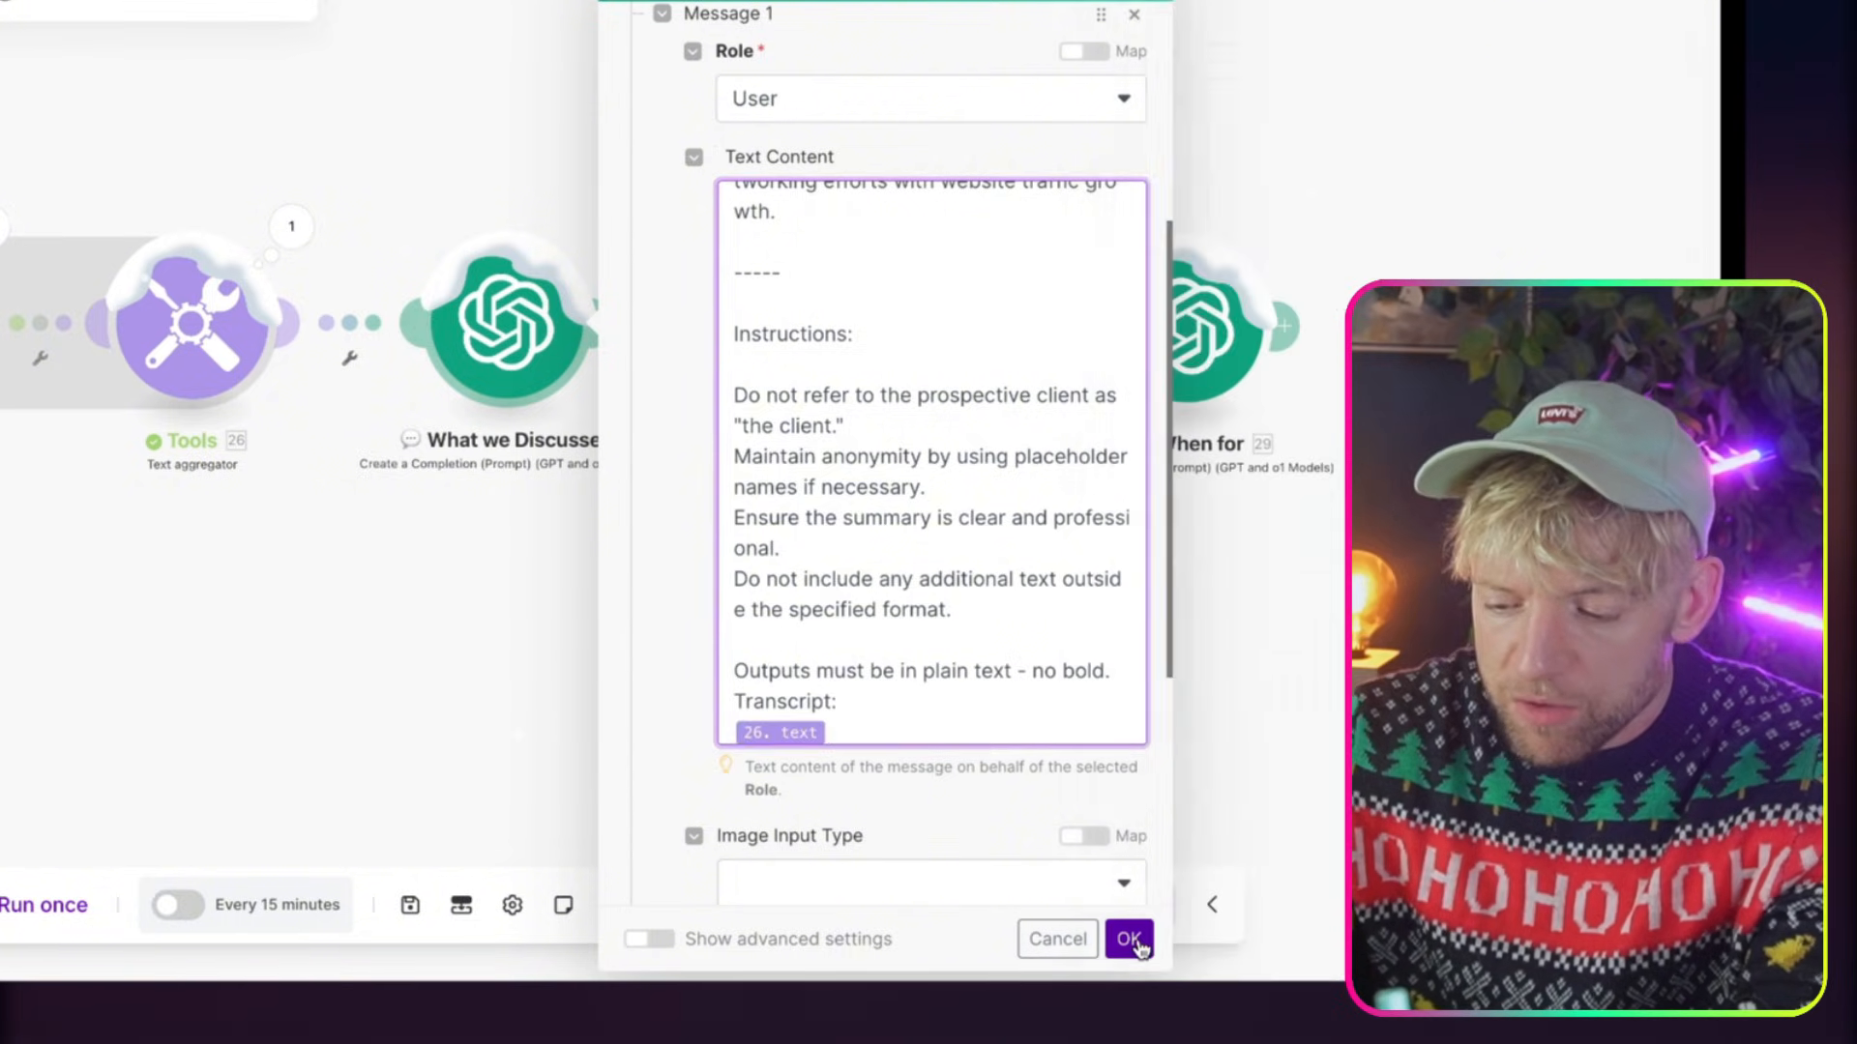
left_click(1129, 939)
Copy the full project-timeline prompt from the When for module in the Automate Proposals scenario and close its settings
left_click_drag(961, 630, 557, 630)
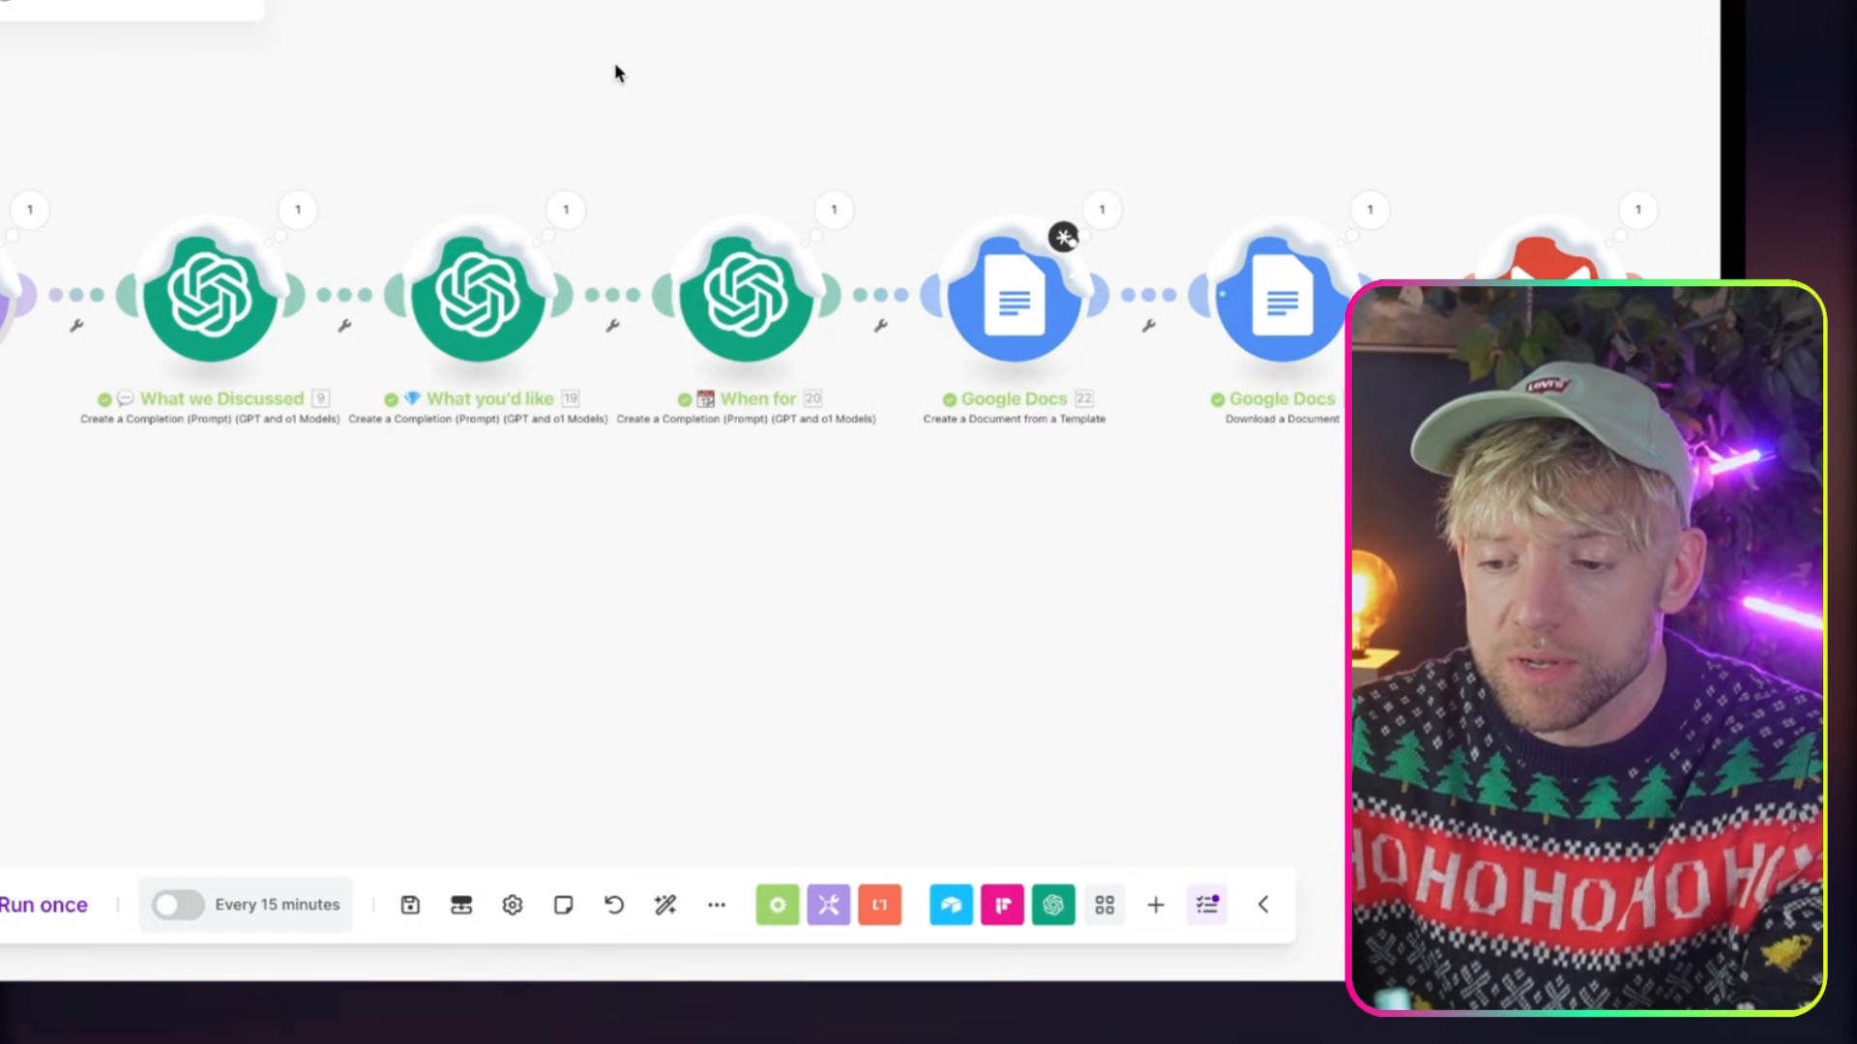
left_click(745, 295)
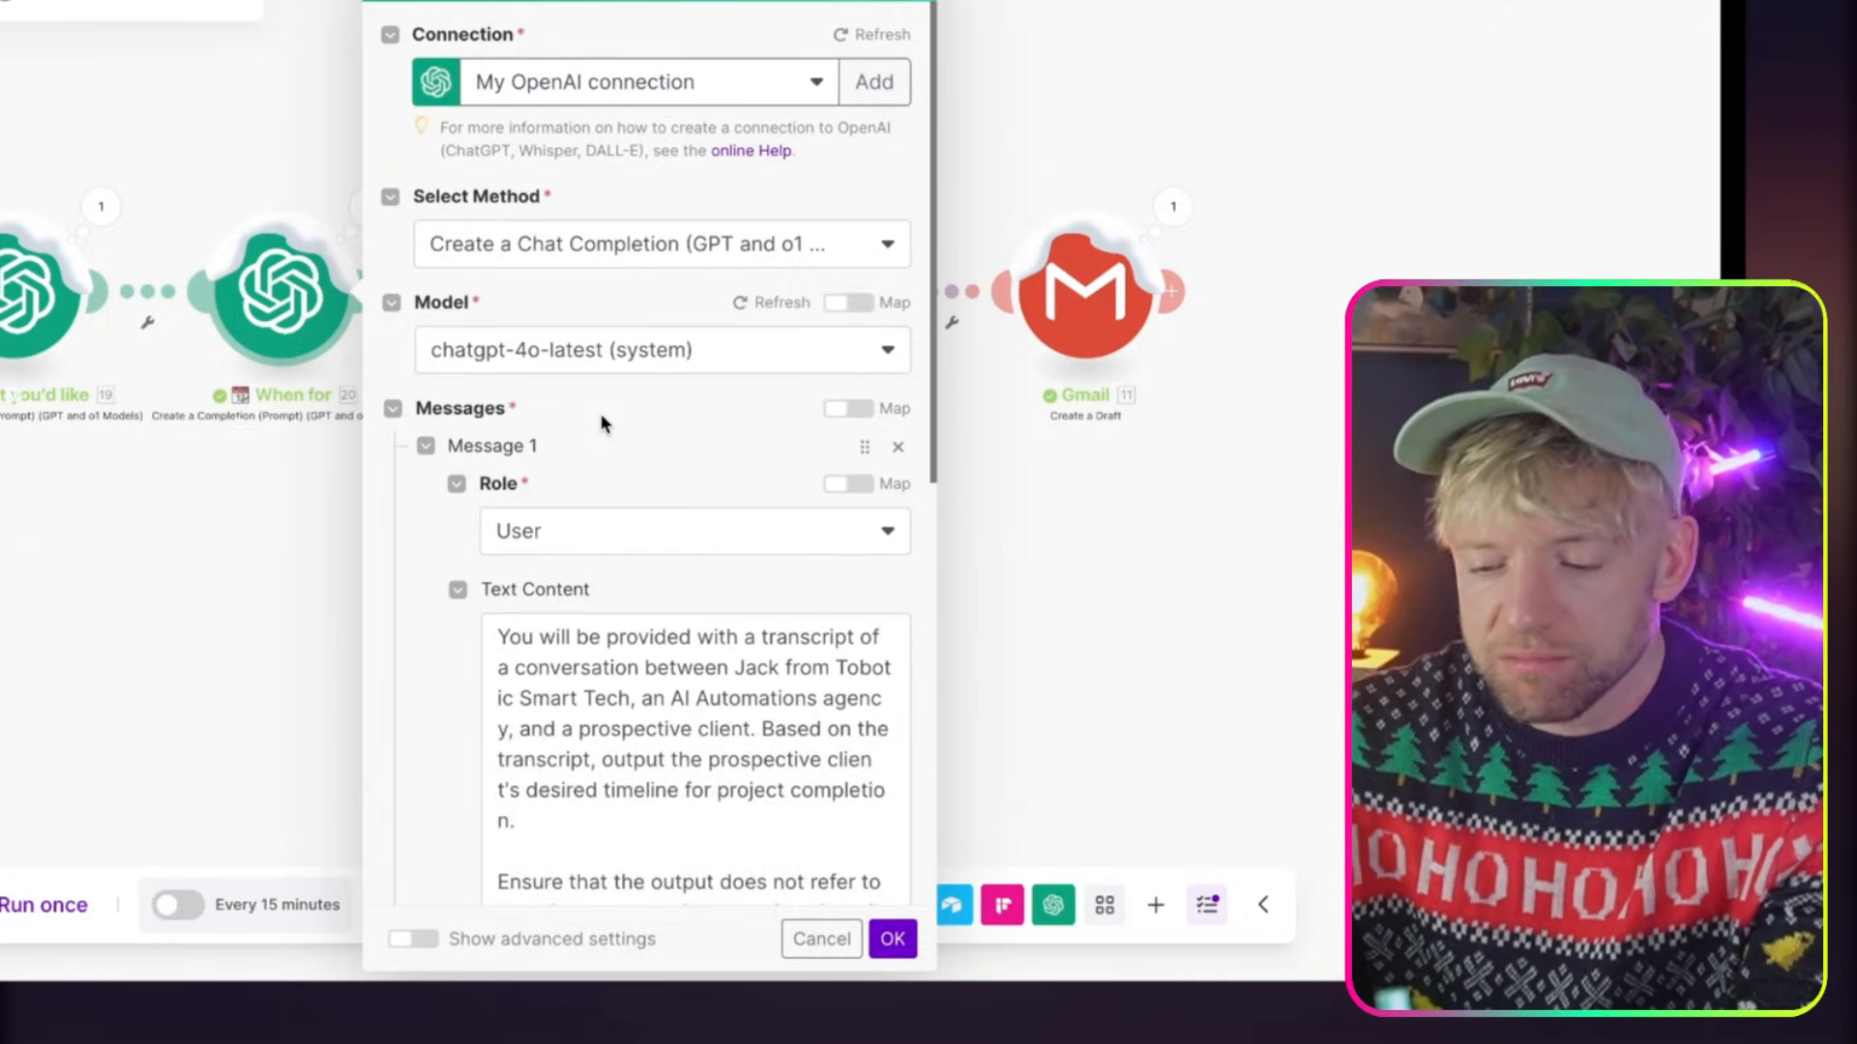
scroll(601, 421, "down", 3)
left_click(631, 447)
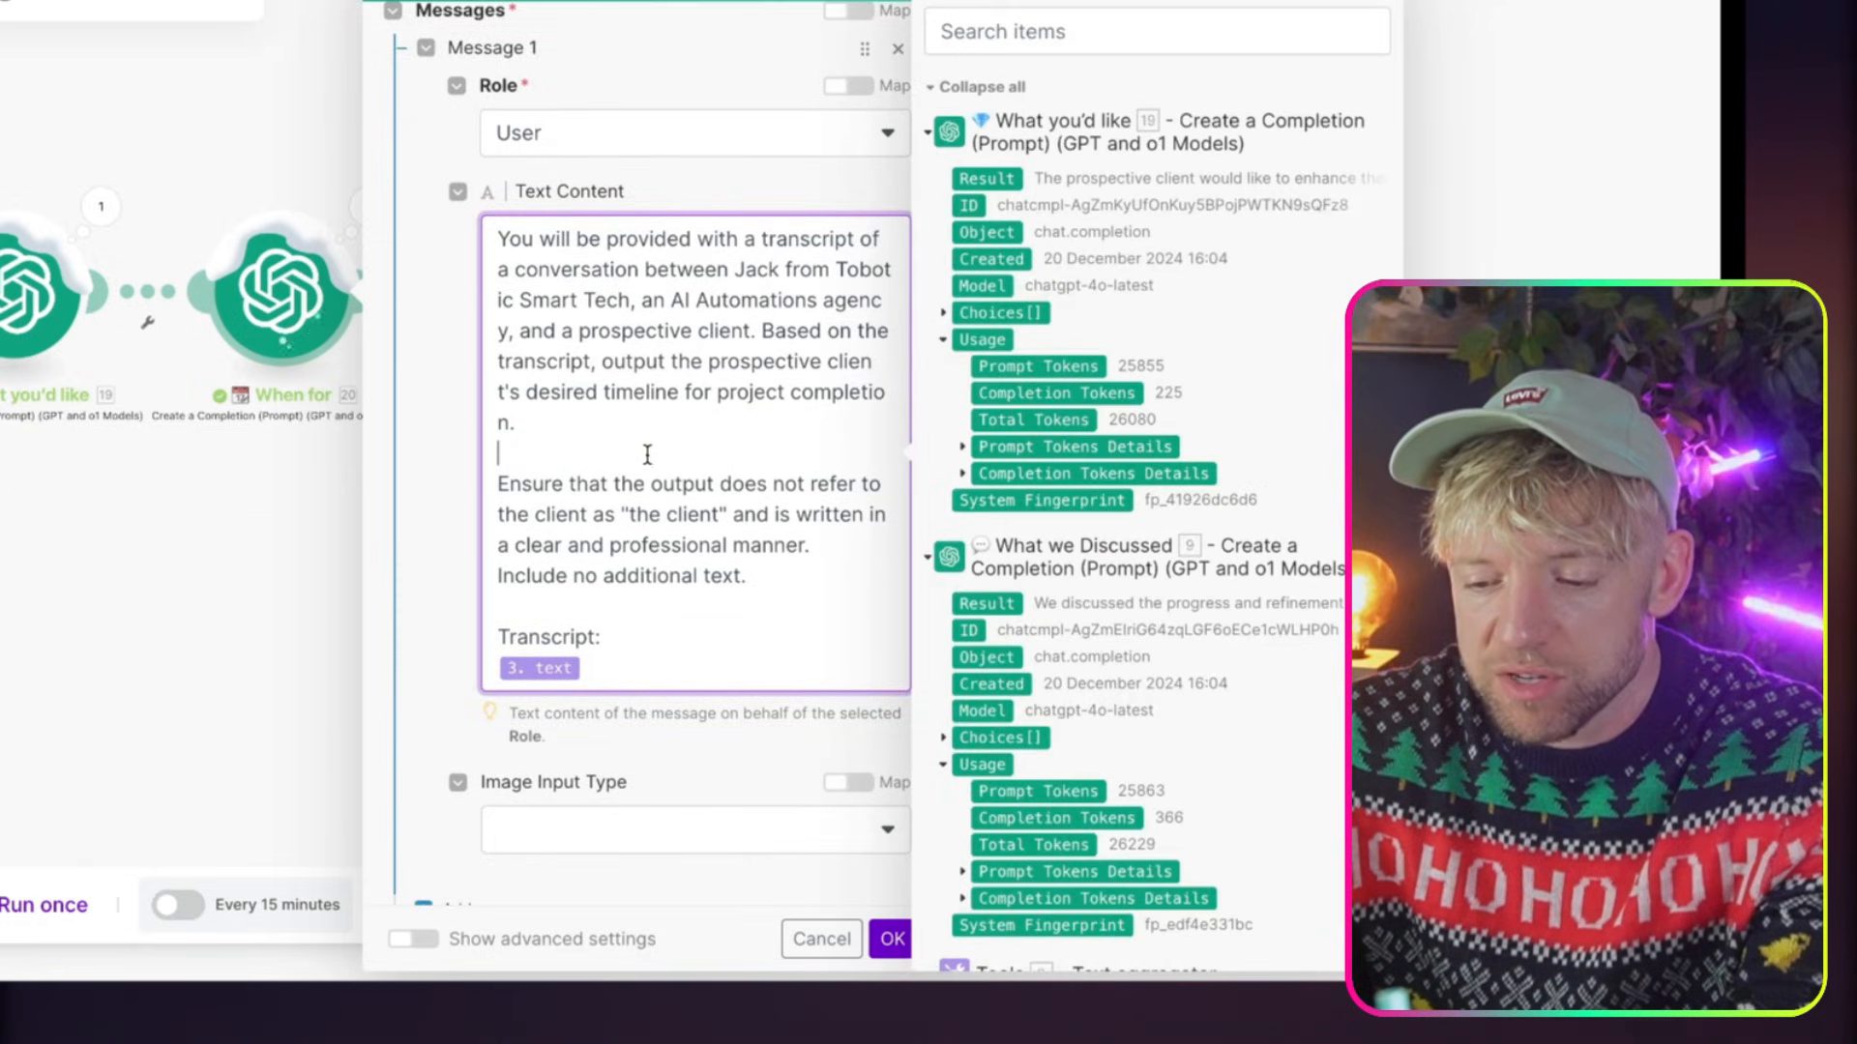
left_click_drag(662, 469, 677, 482)
left_click(635, 419)
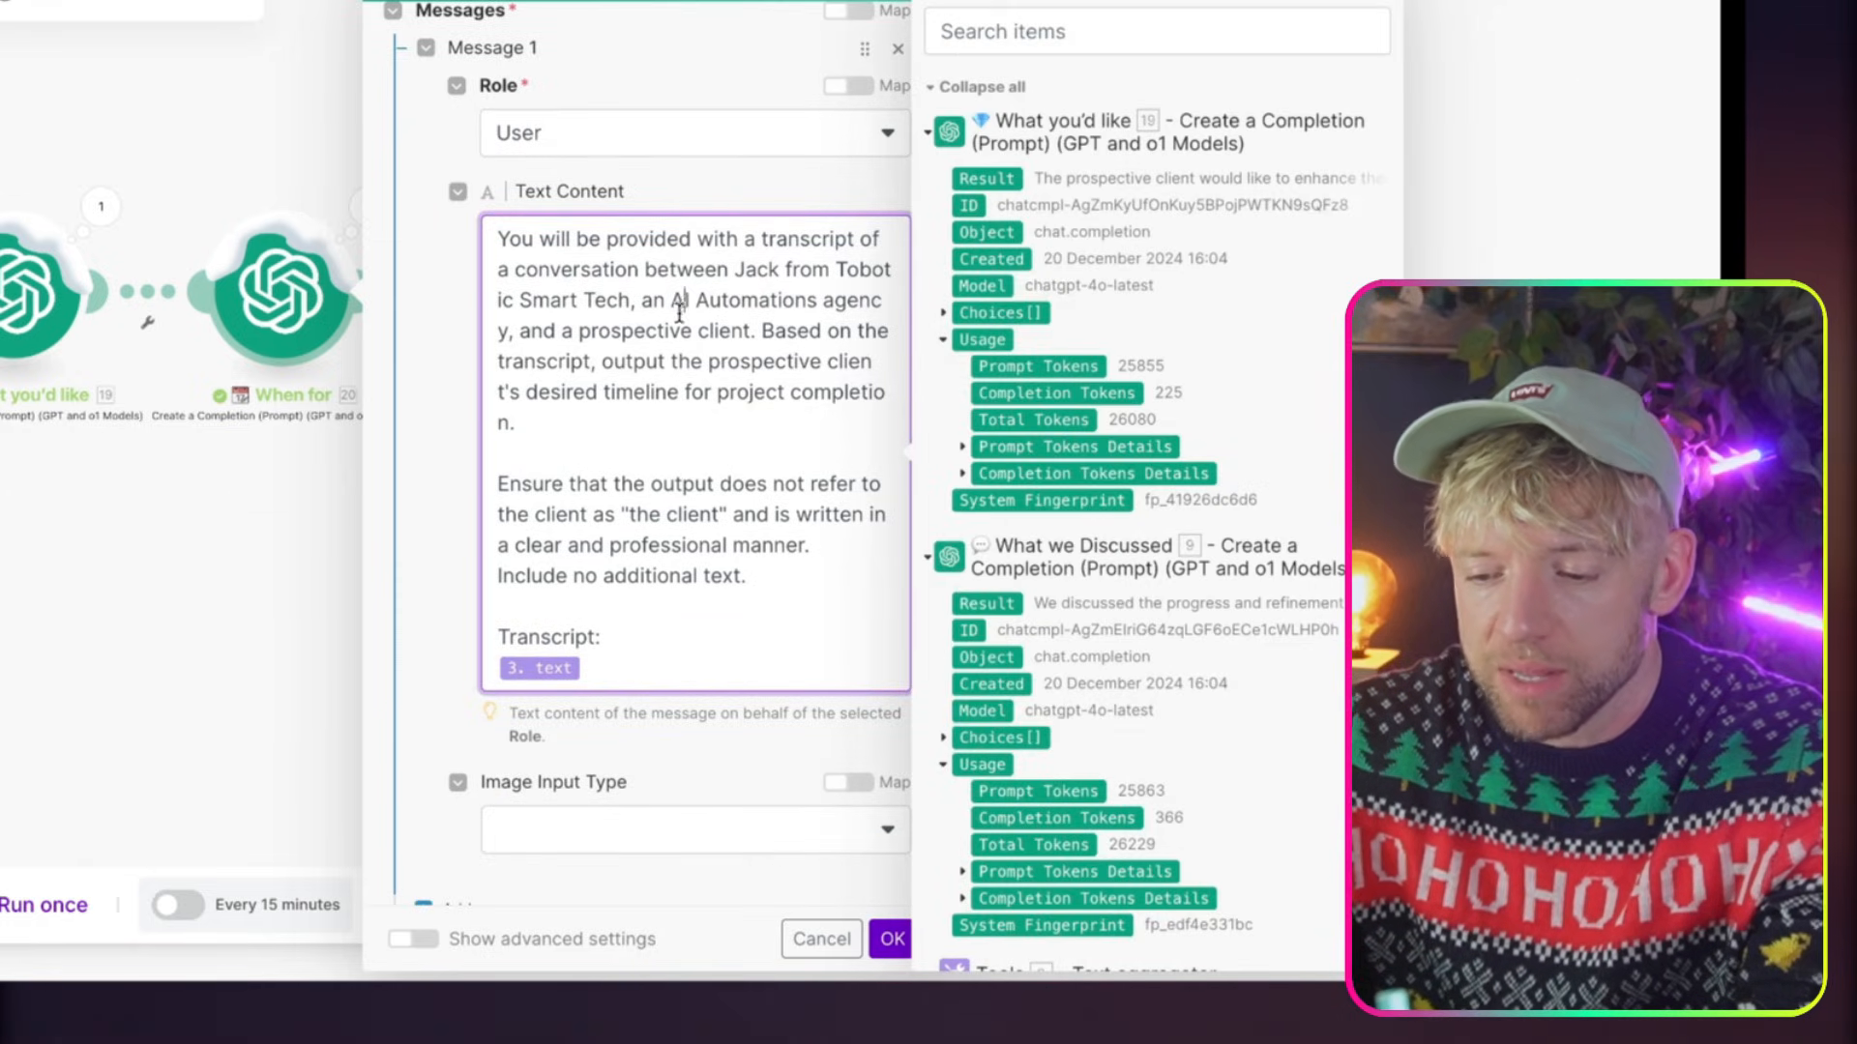
key("ctrl+a")
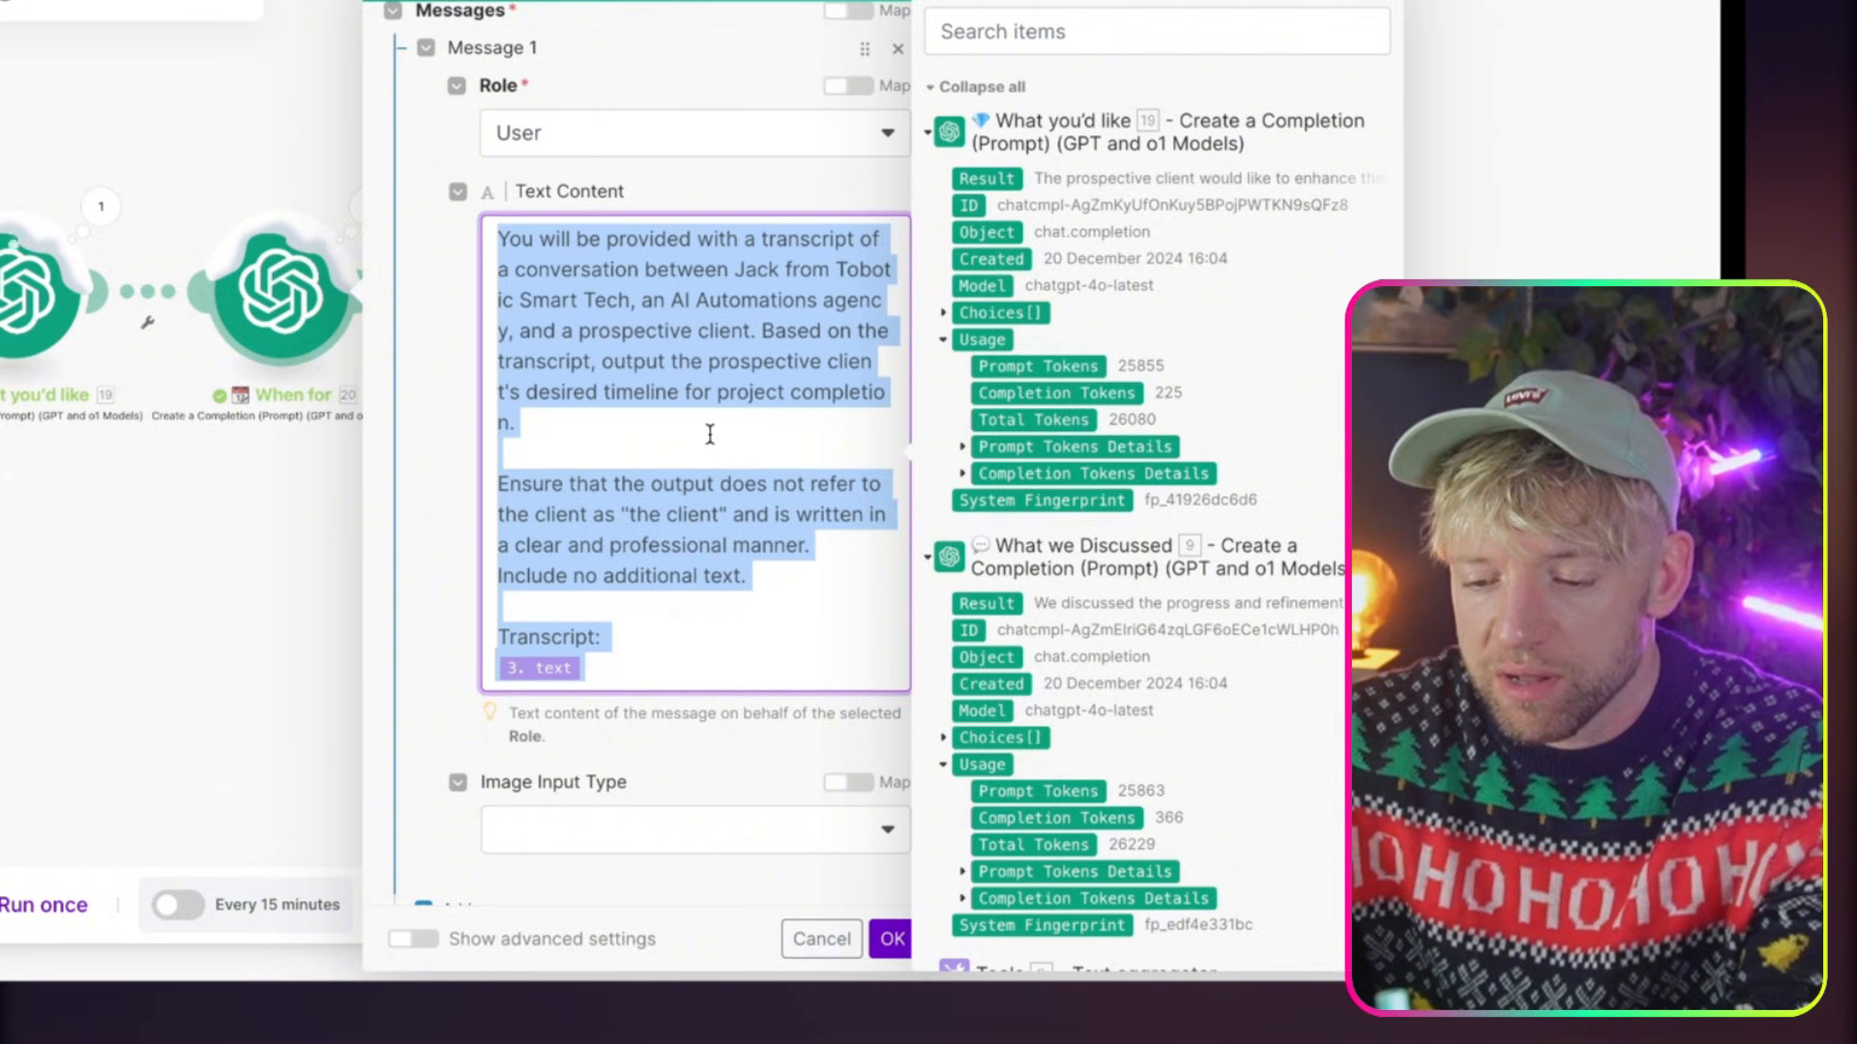
left_click(892, 936)
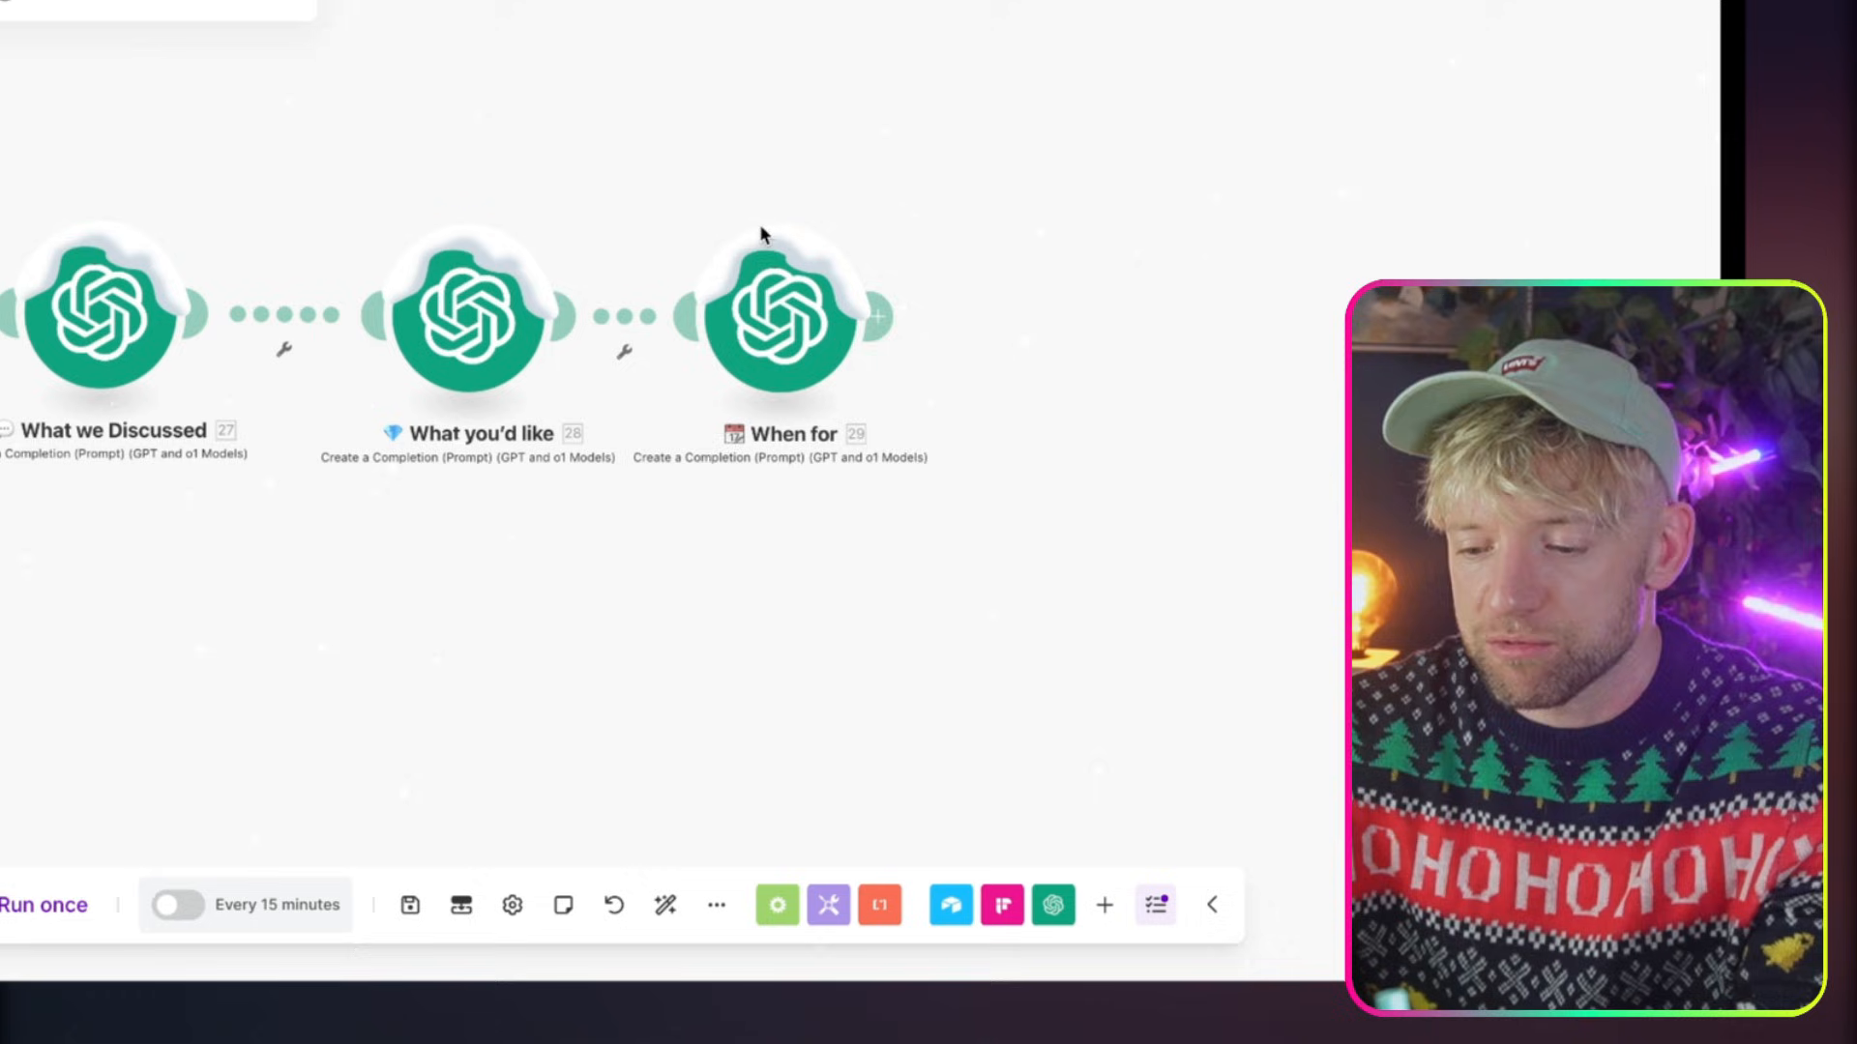
Replace the message text of the When for module in Automate Proposals (B2G) with the copied timeline prompt
left_click(754, 309)
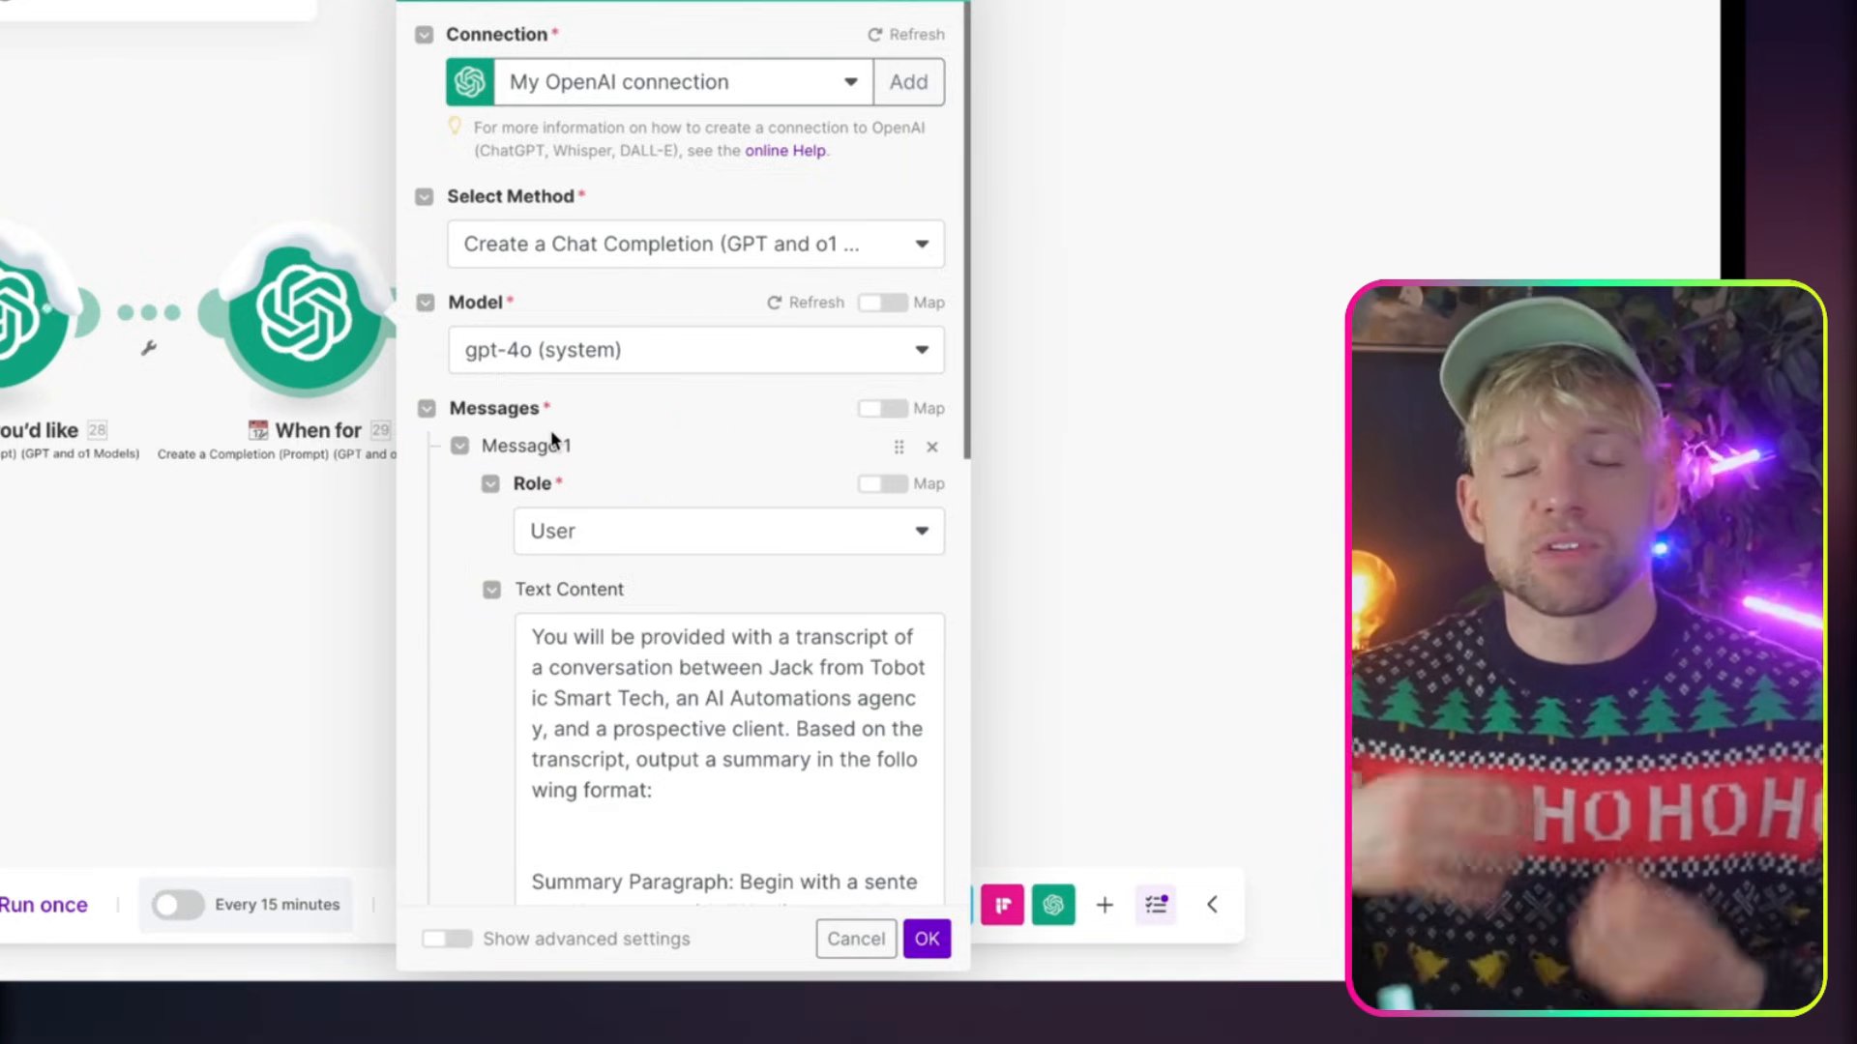
scroll(580, 725, "down", 5)
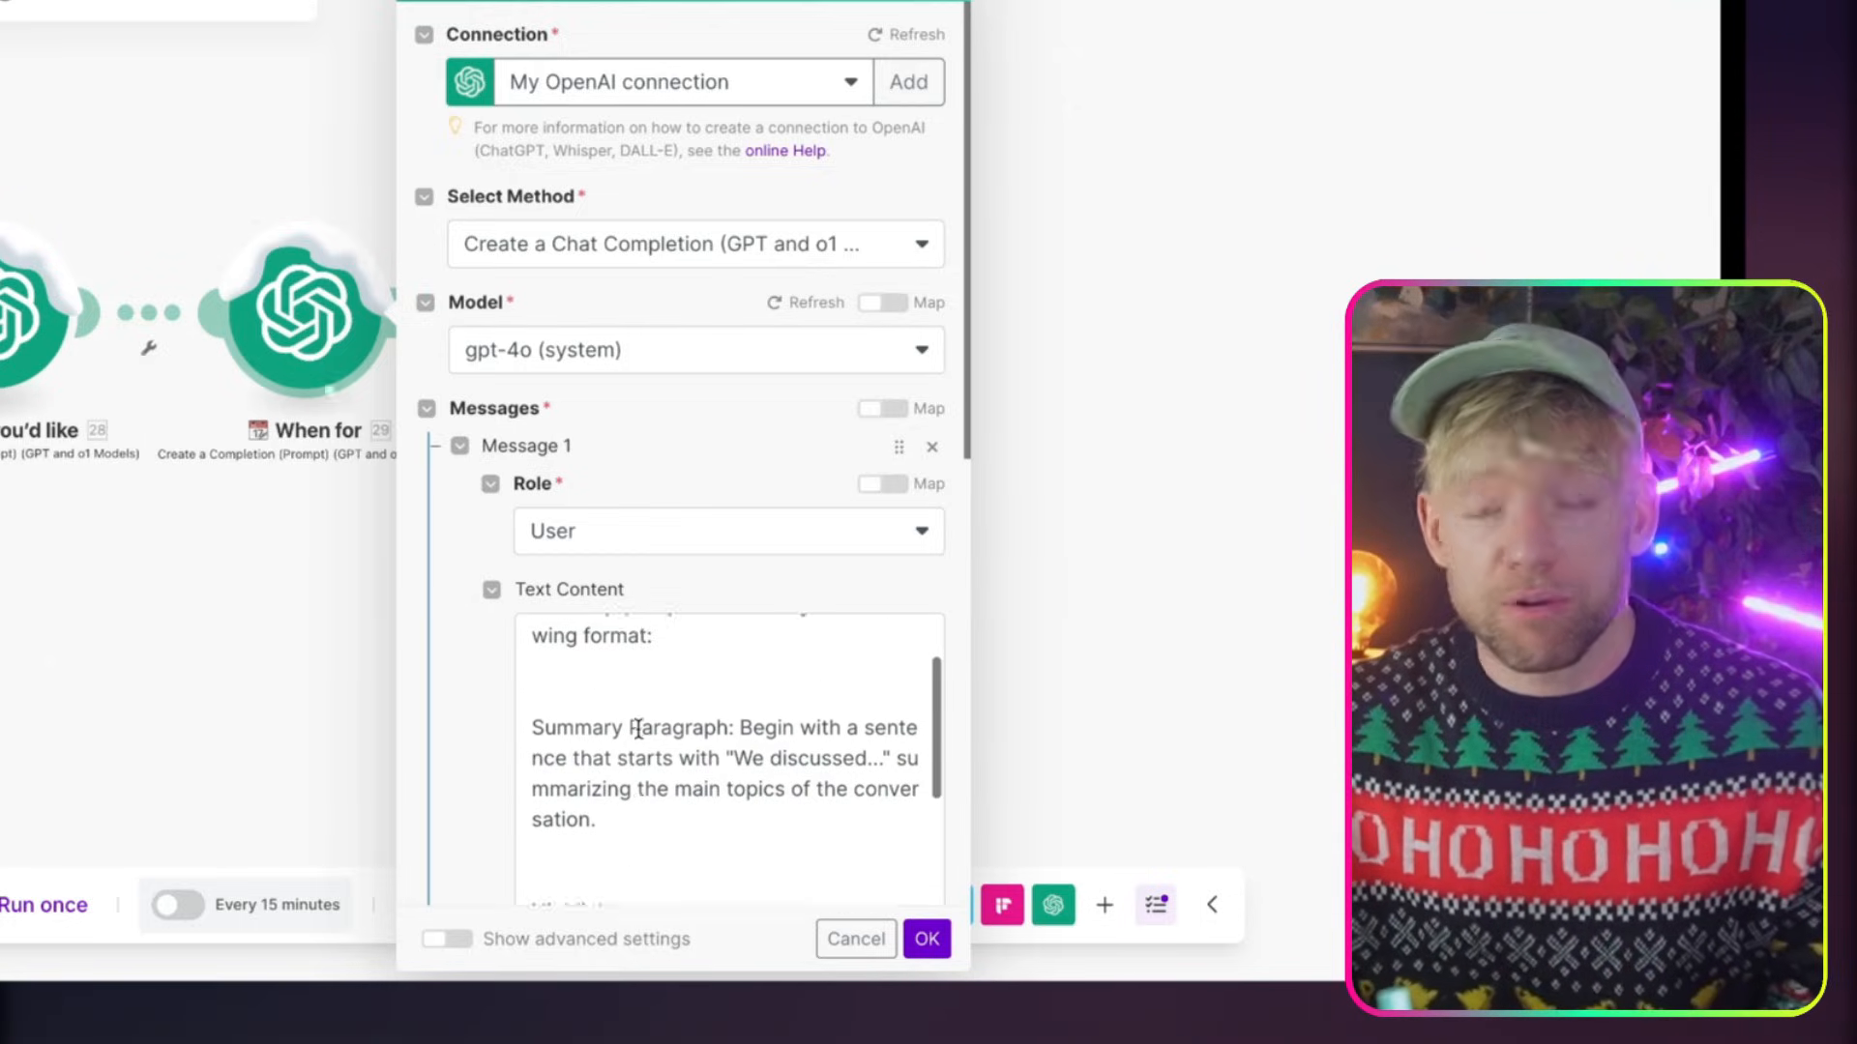
scroll(580, 725, "up", 5)
scroll(464, 735, "down", 3)
left_click(621, 572)
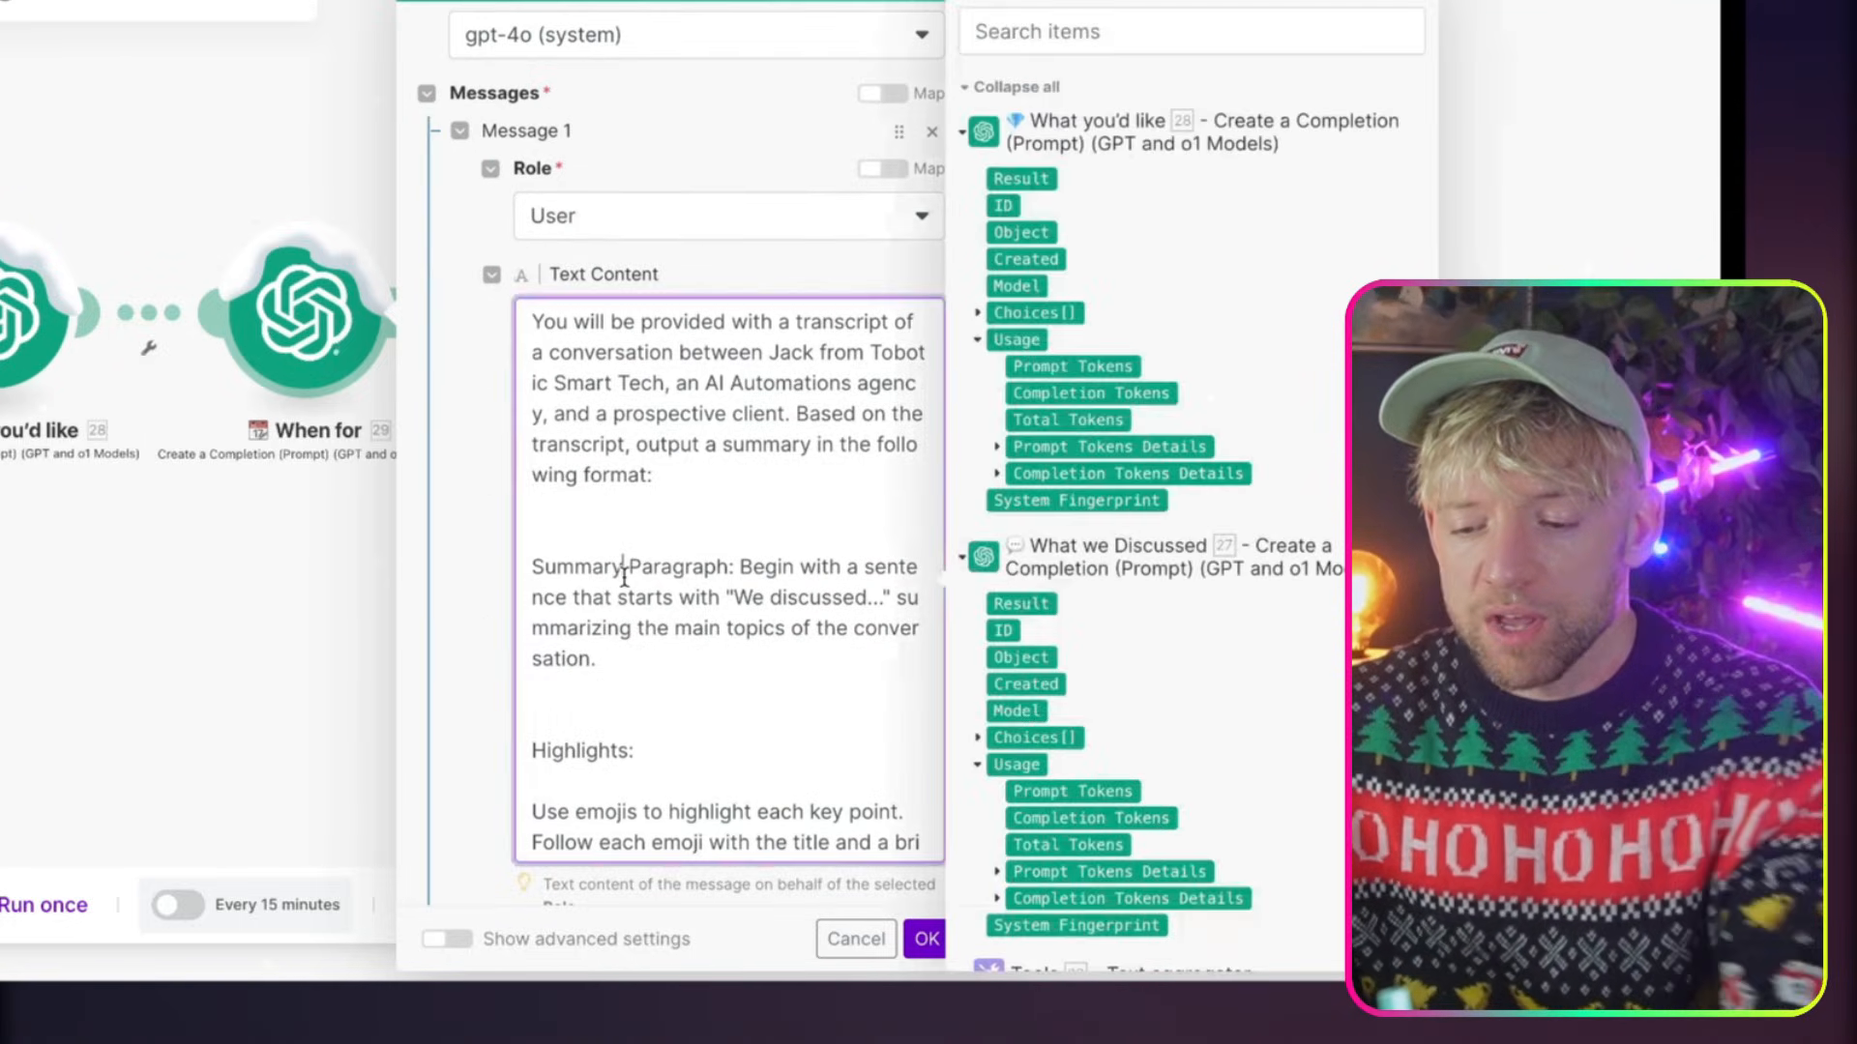
key("ctrl+a")
key("BackSpace")
type("You will be provided with a transcript of a conversation between Jack from Tobotic Smart Tech, an AI Automations agency, and a prospective client. Based on the transcript, output the prospective client's desired timeline for project completion.  Ensure that the output does not refer to the client as \"the client\" and is written in a clear and professional manner. Include no additional text.  Transcript: 3.text")
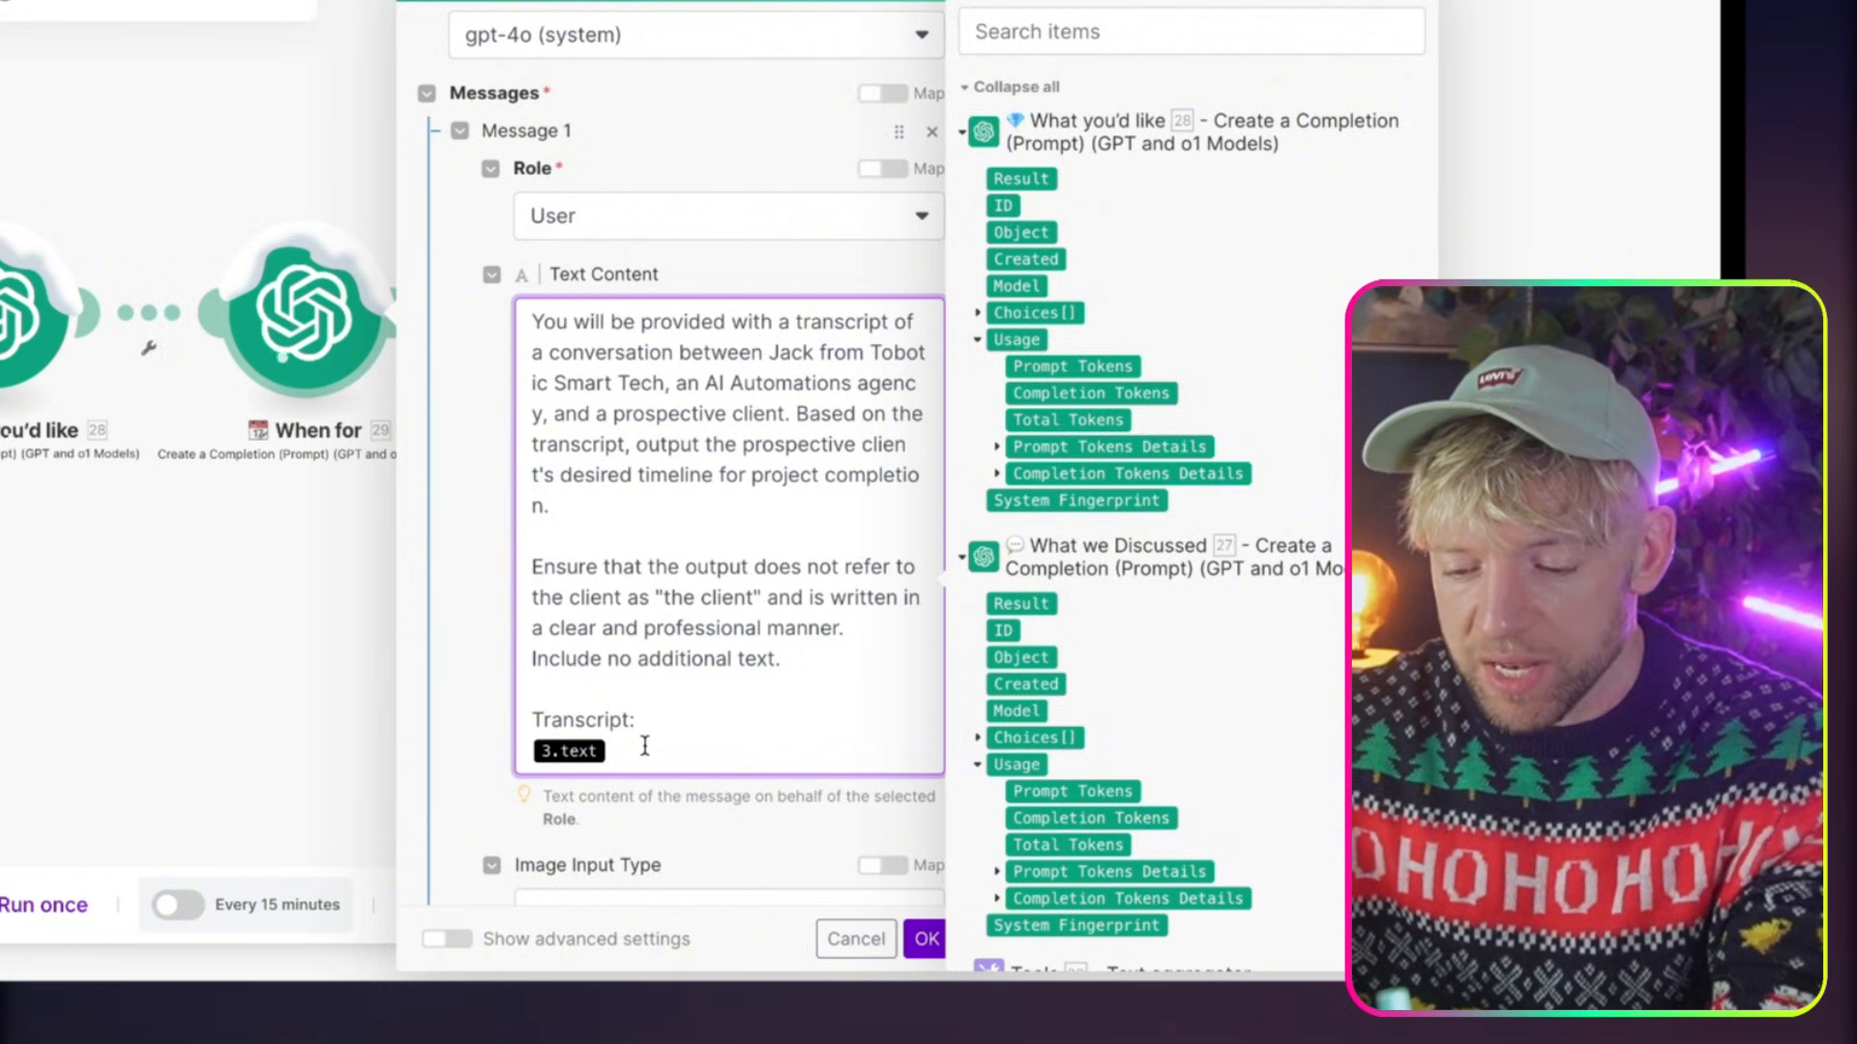
Replace the 3.text reference under Transcript with the Text aggregator's text output and save the When for module
key("BackSpace")
scroll(1035, 348, "down", 6)
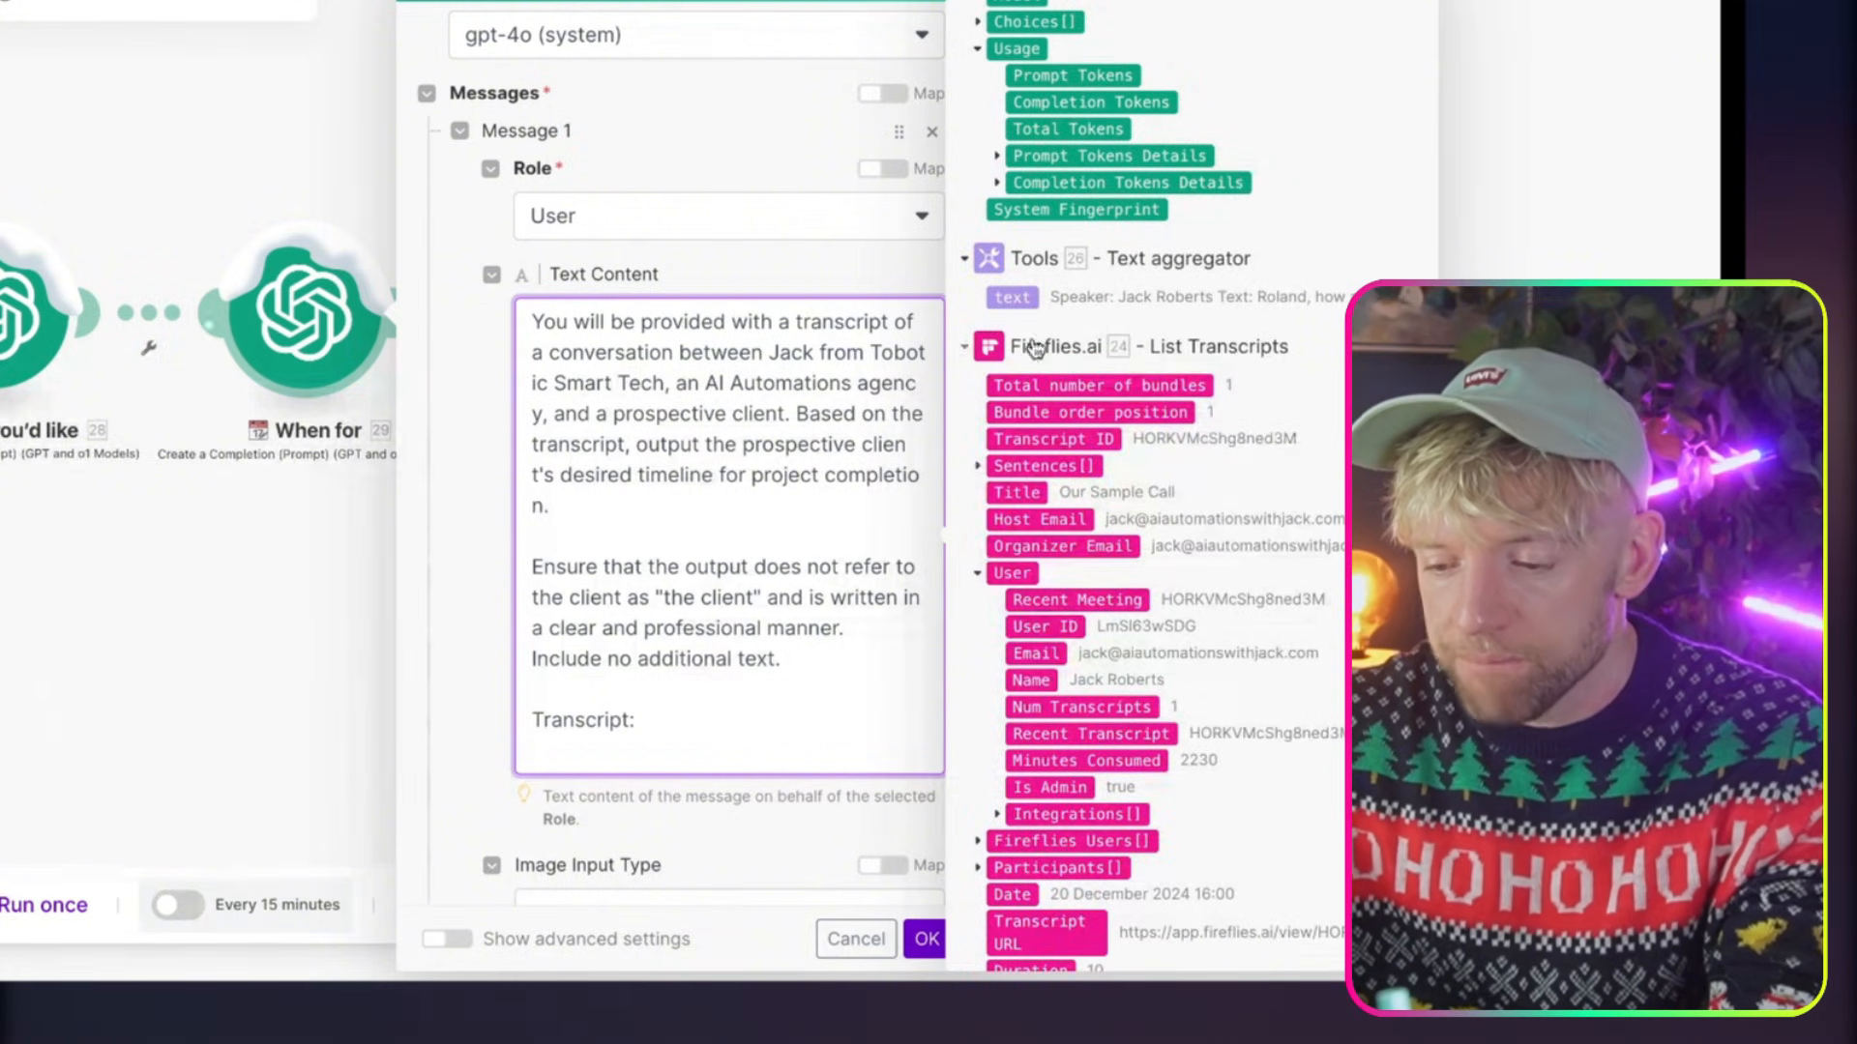
left_click_drag(1018, 298, 580, 751)
left_click(927, 939)
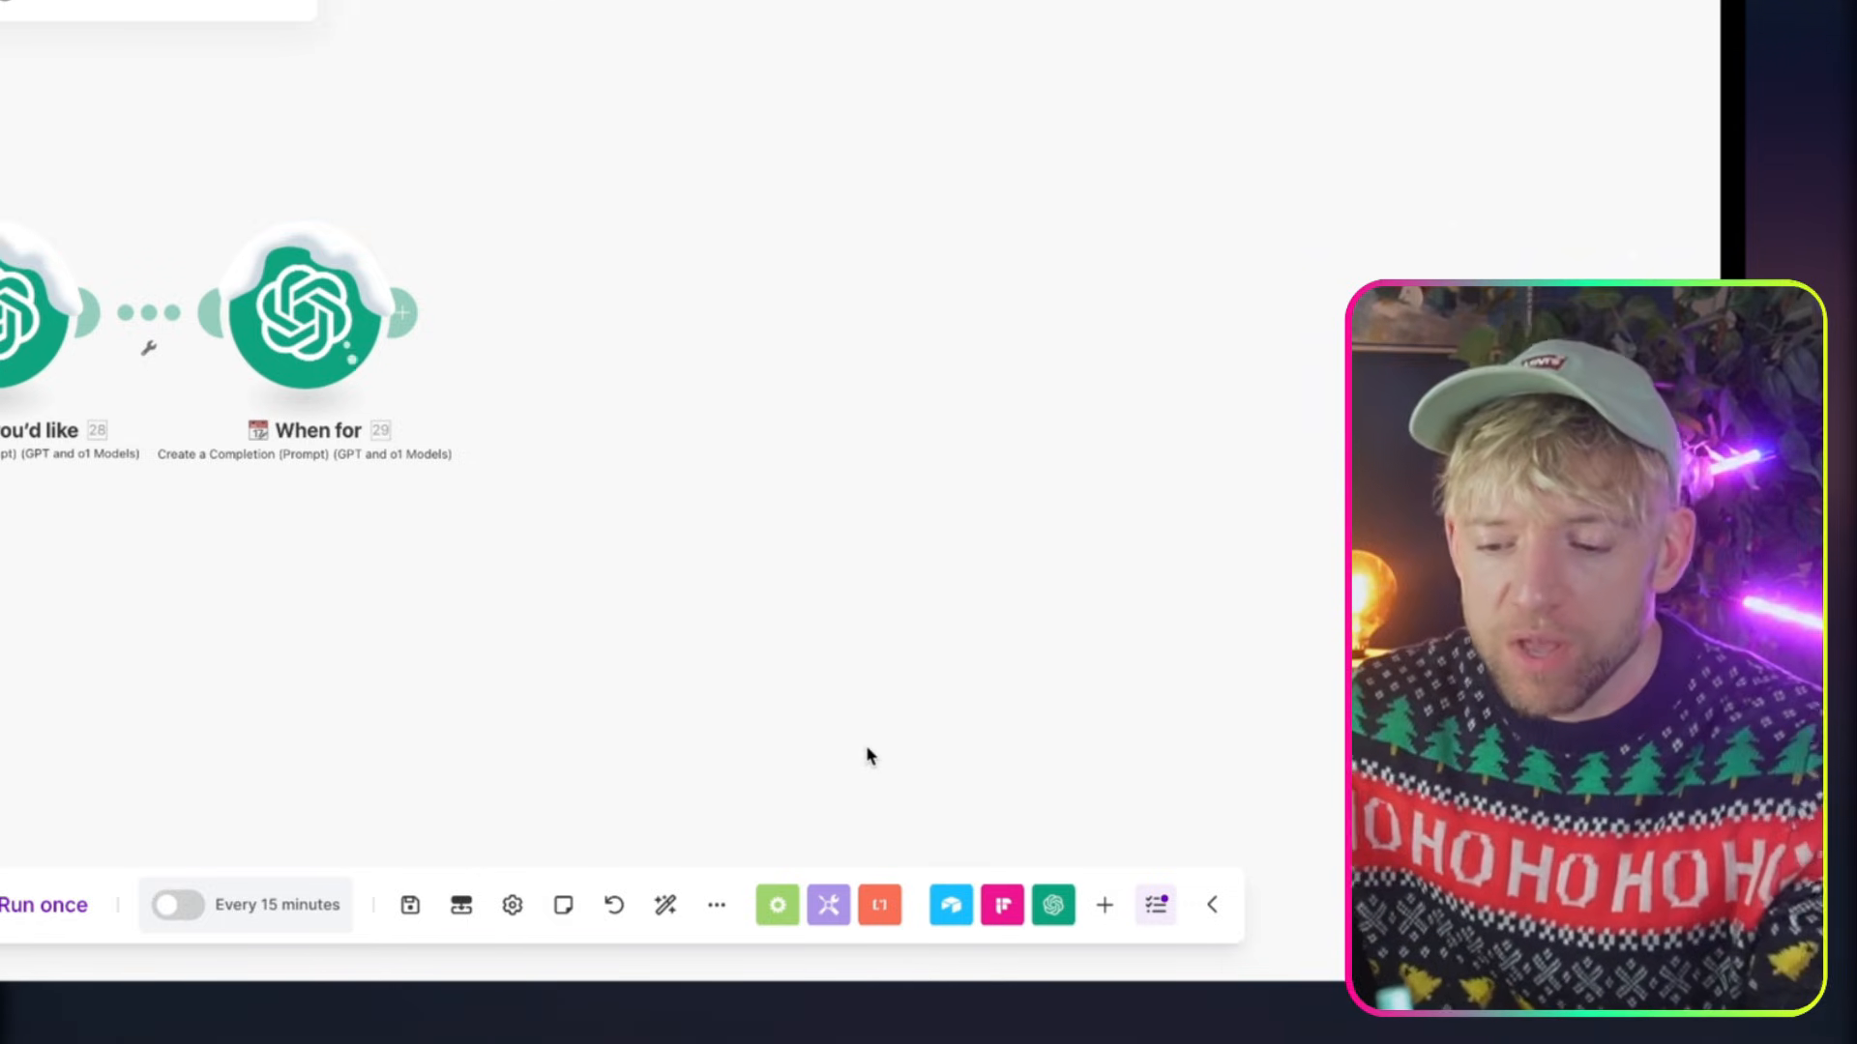
Add a Google Docs Create a Document from a Template module after the When for module in Automate Proposals (B2G)
scroll(868, 755, "left", 3)
scroll(869, 754, "down", 1)
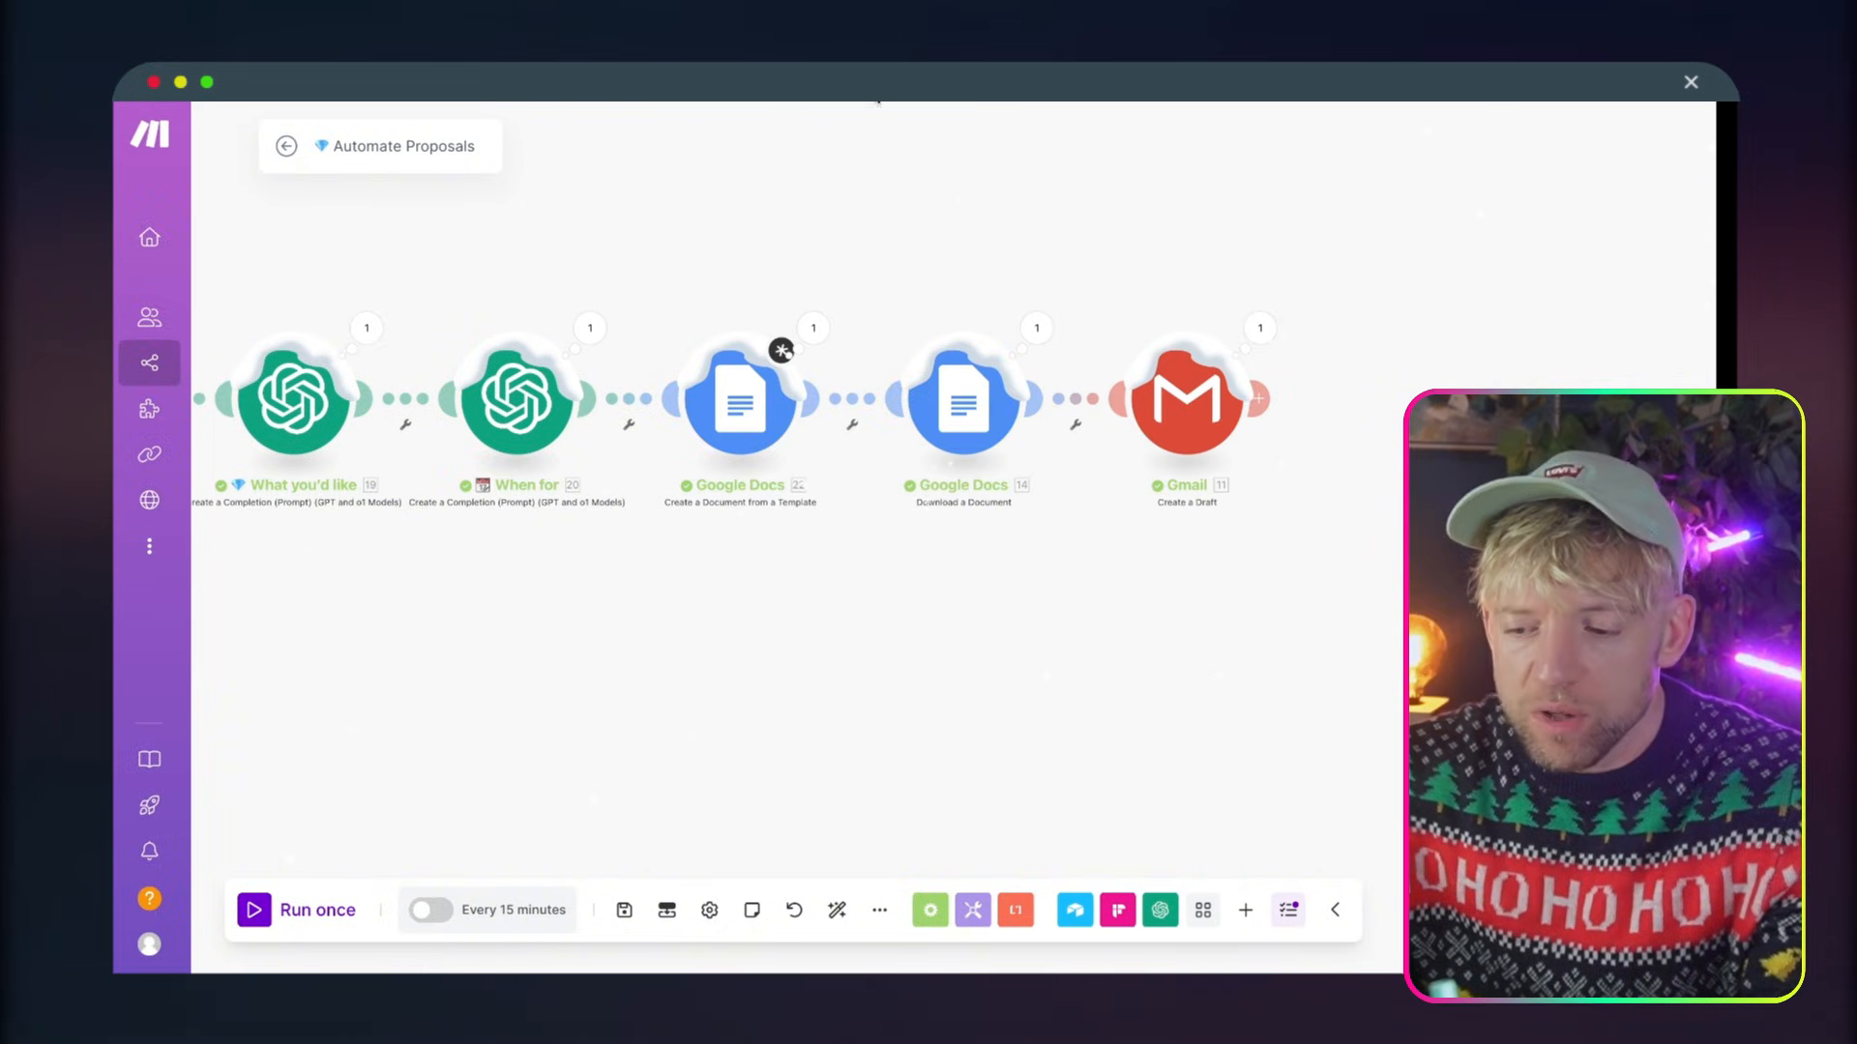
left_click_drag(967, 232, 909, 230)
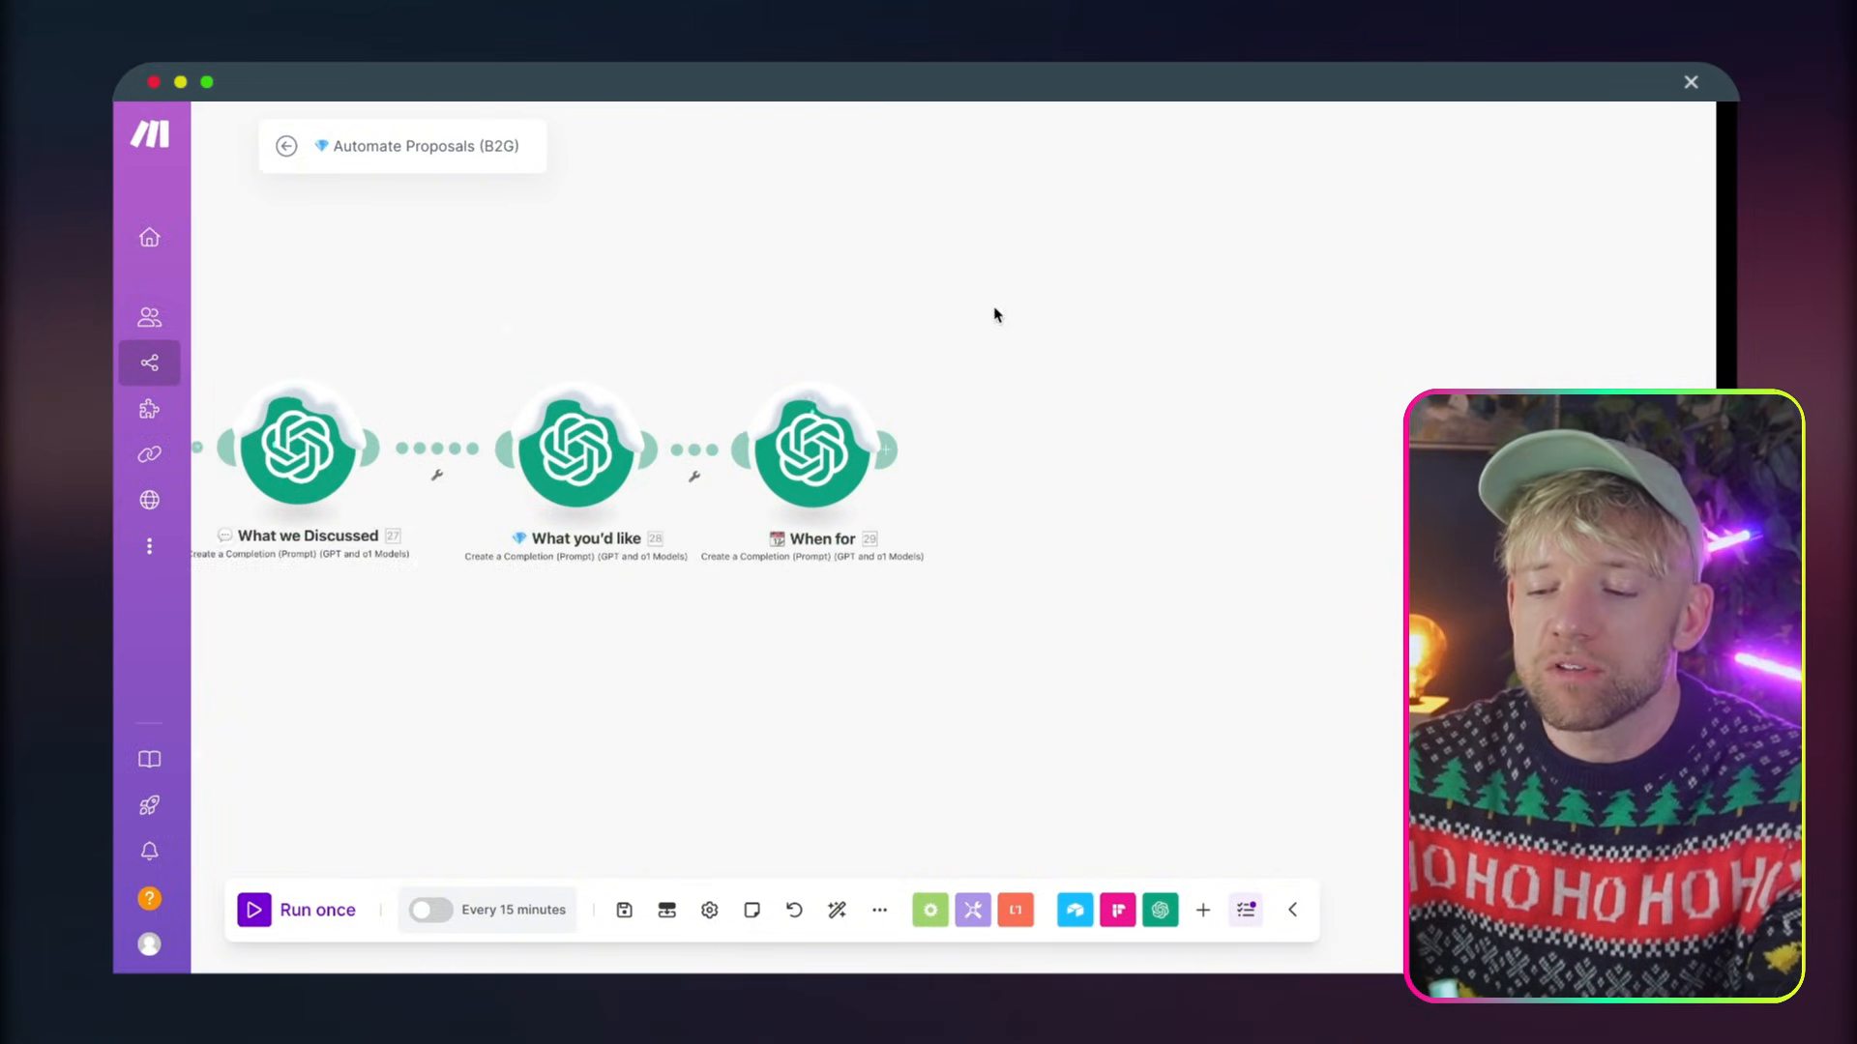
left_click(653, 411)
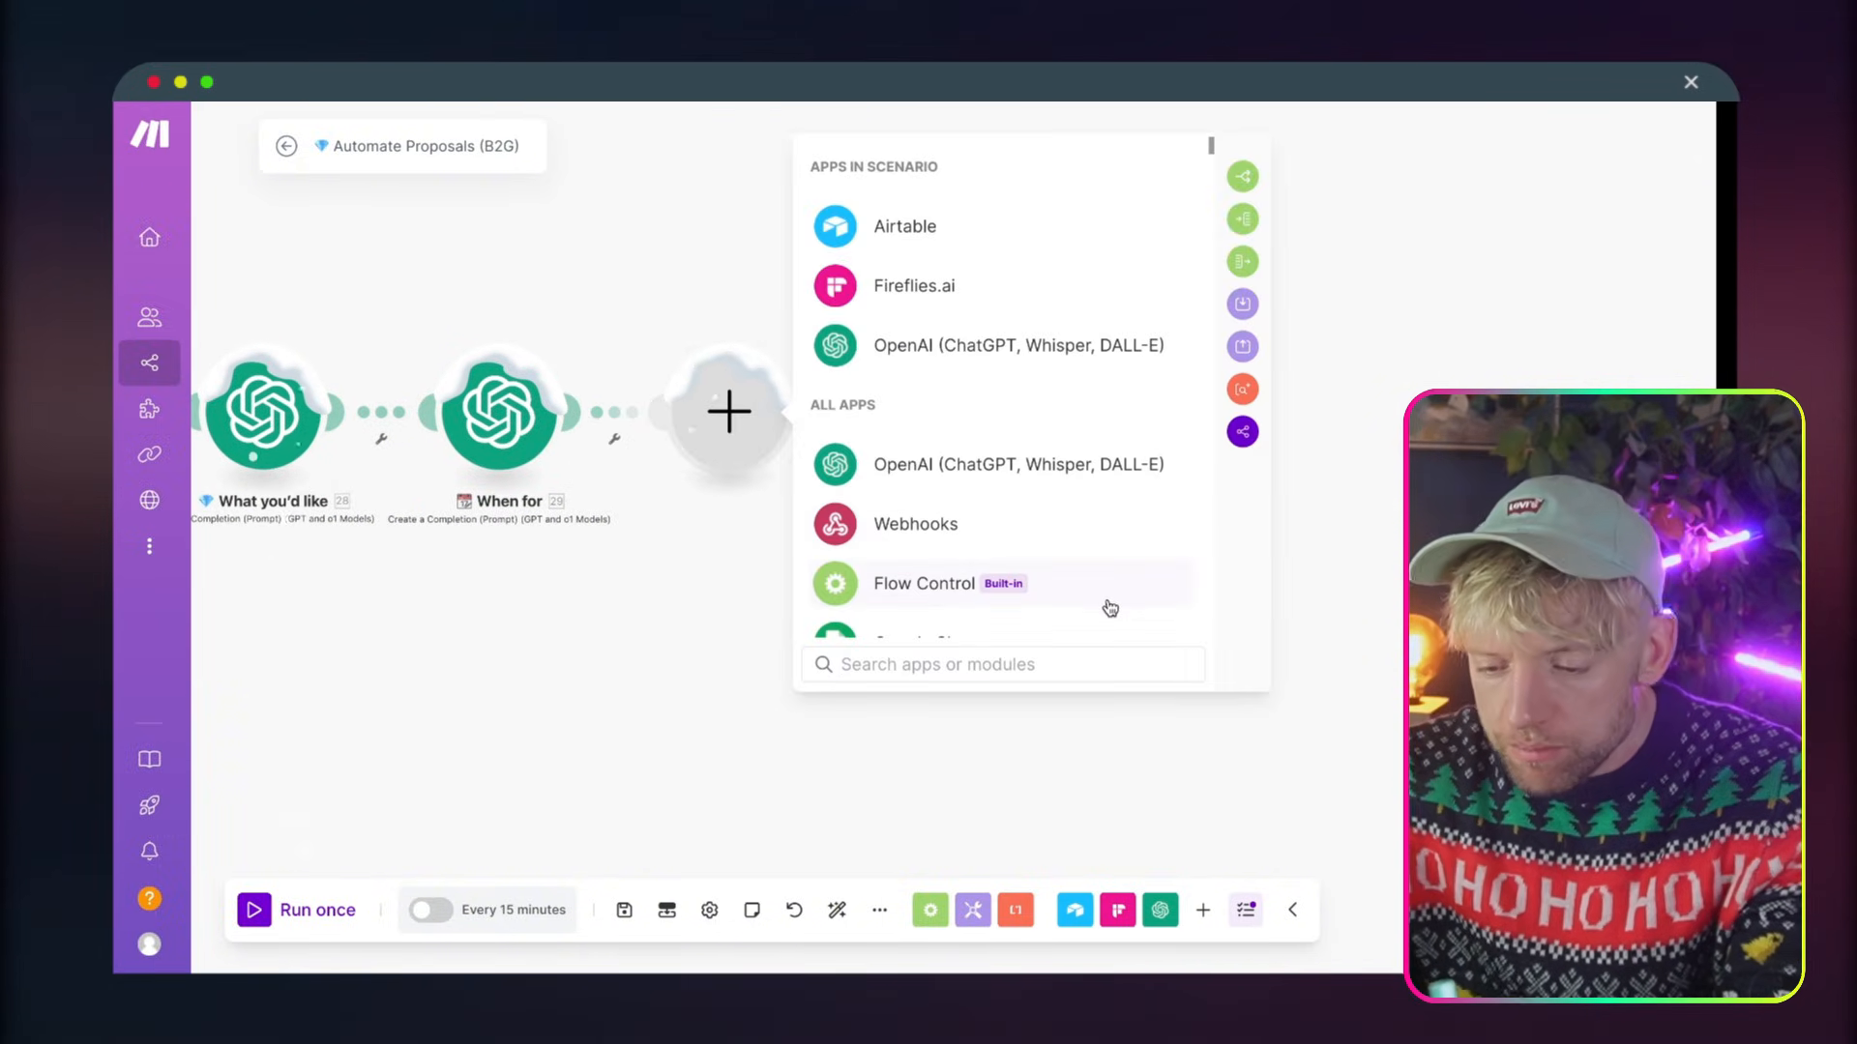
type("create a")
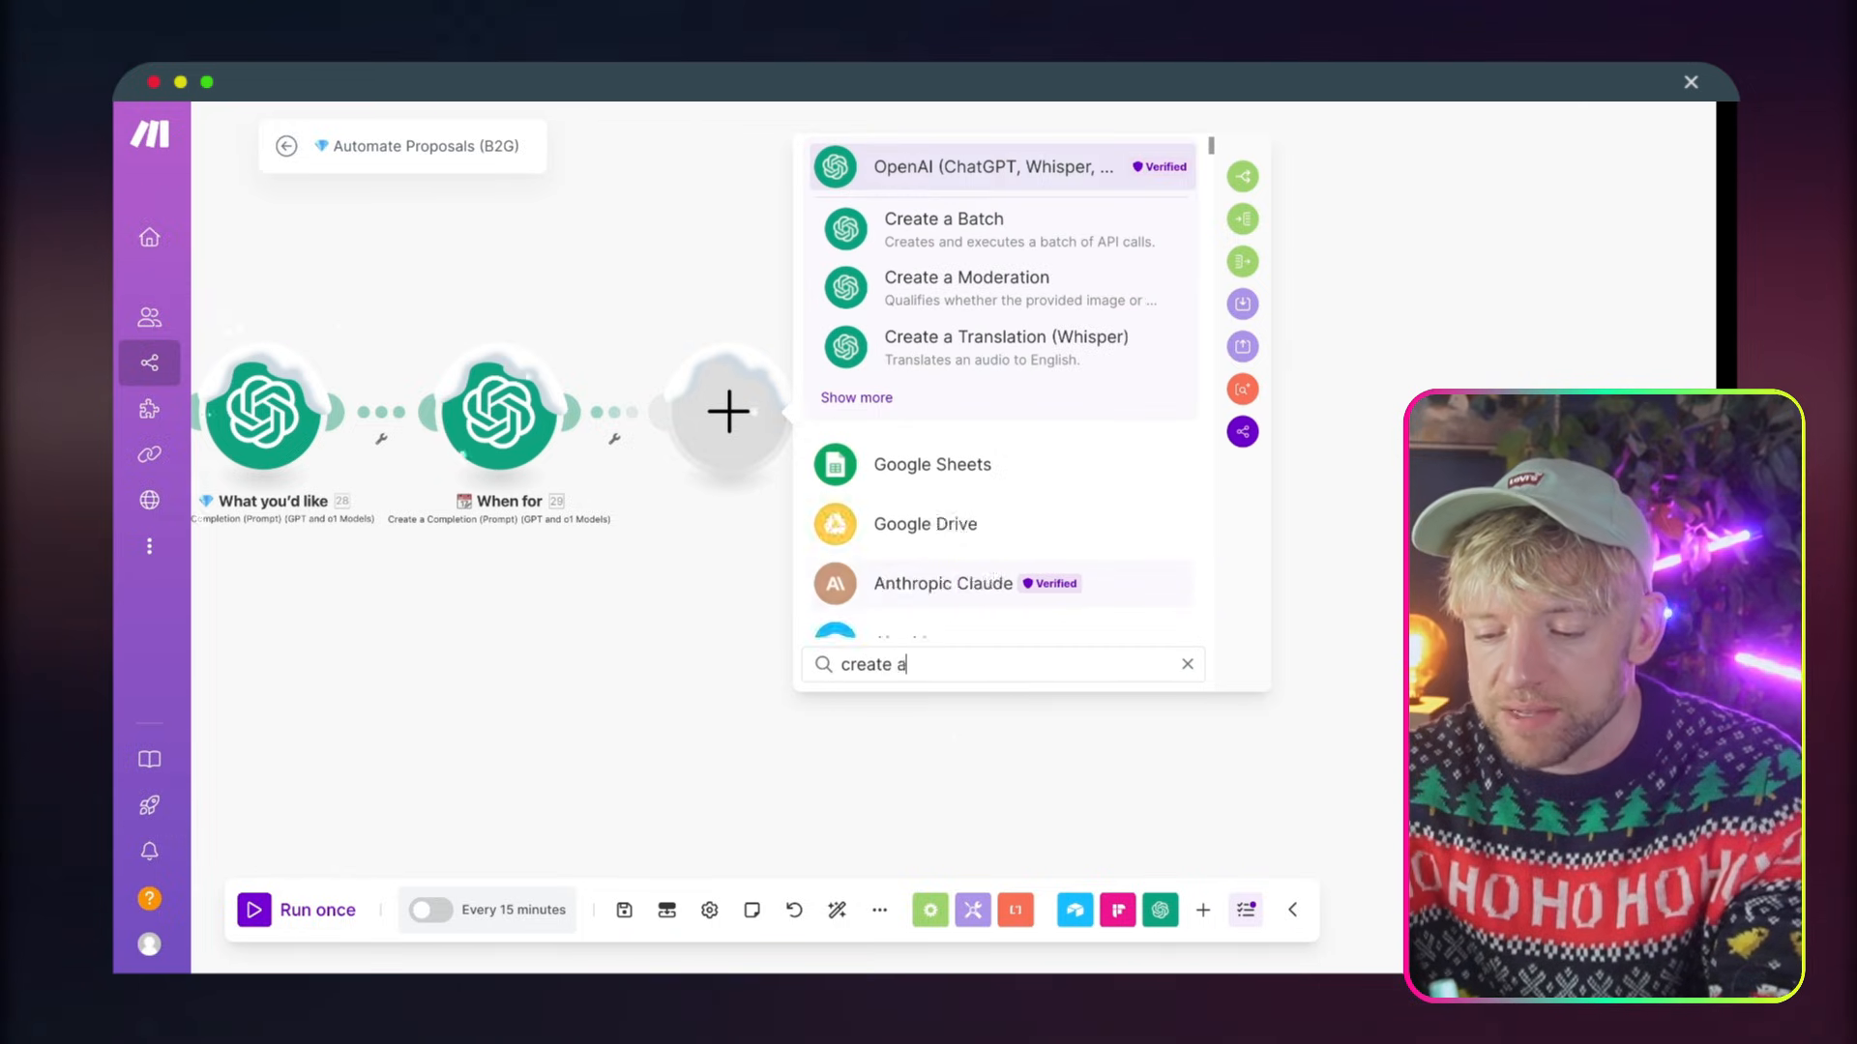
type(" template")
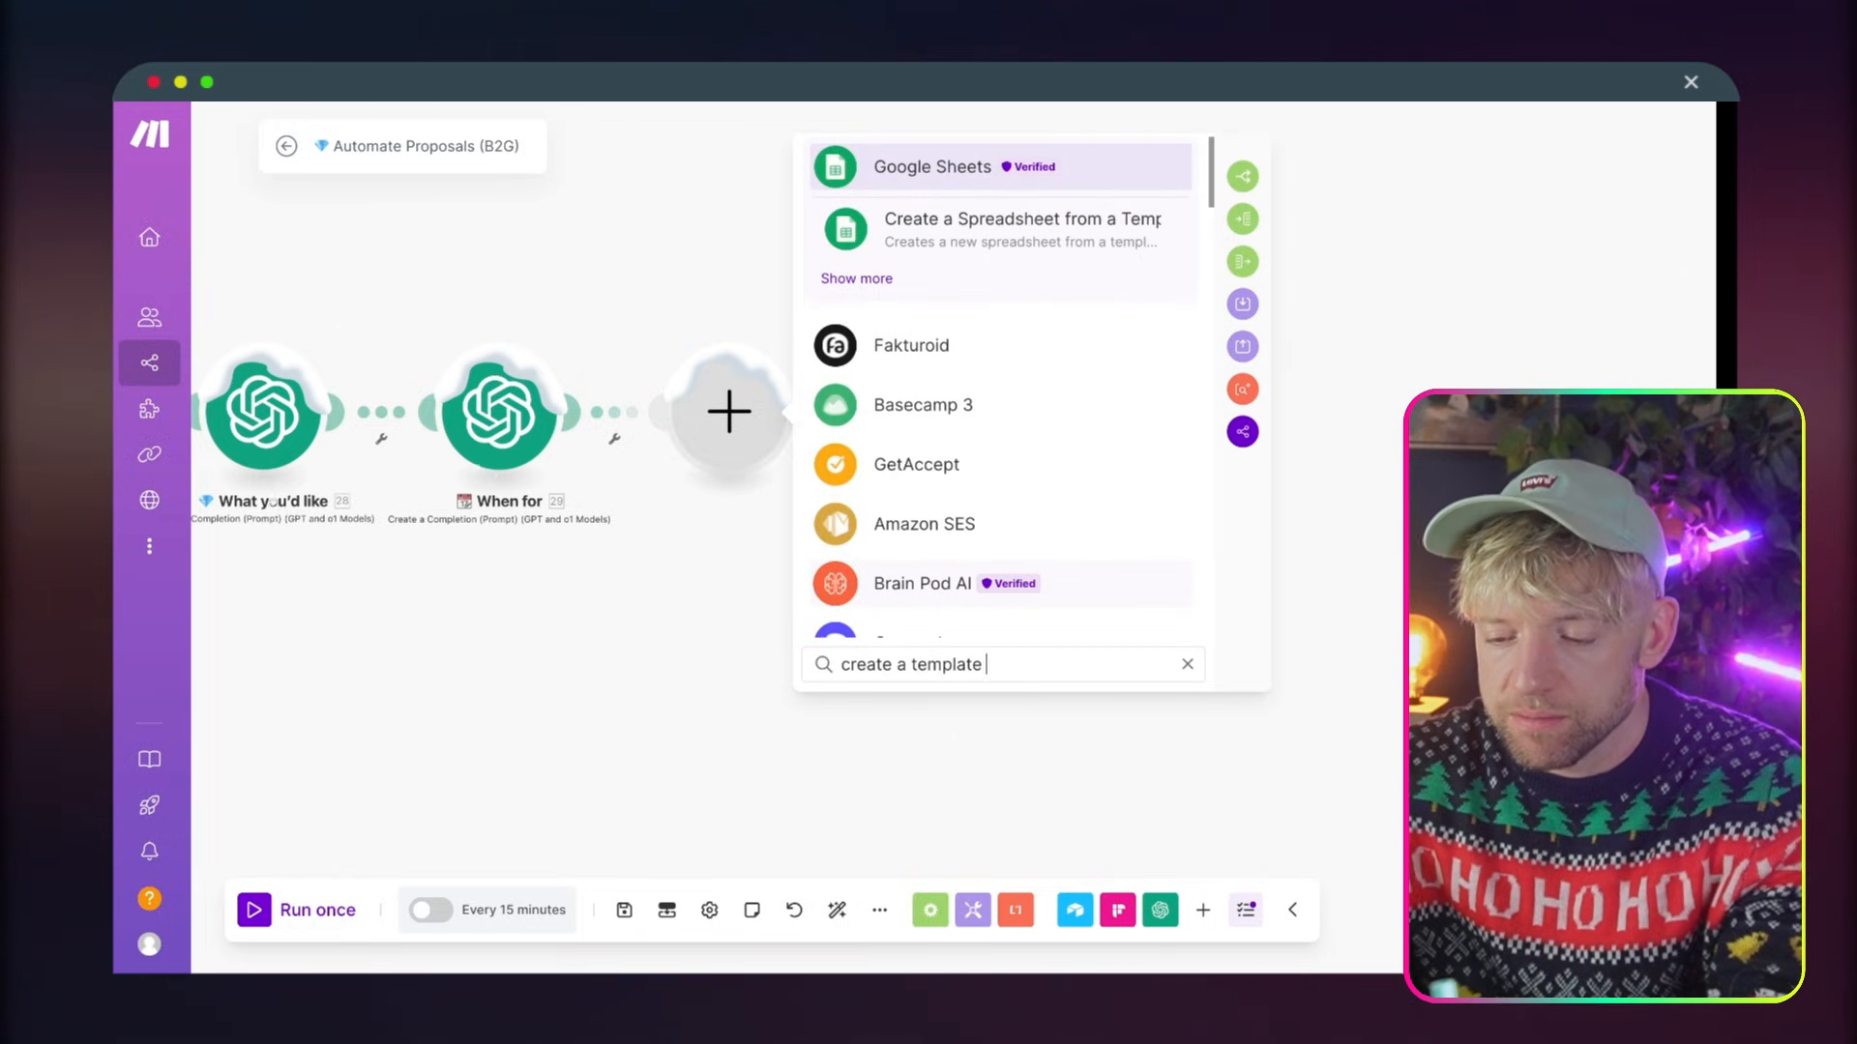
type(" from")
scroll(1007, 548, "down", 3)
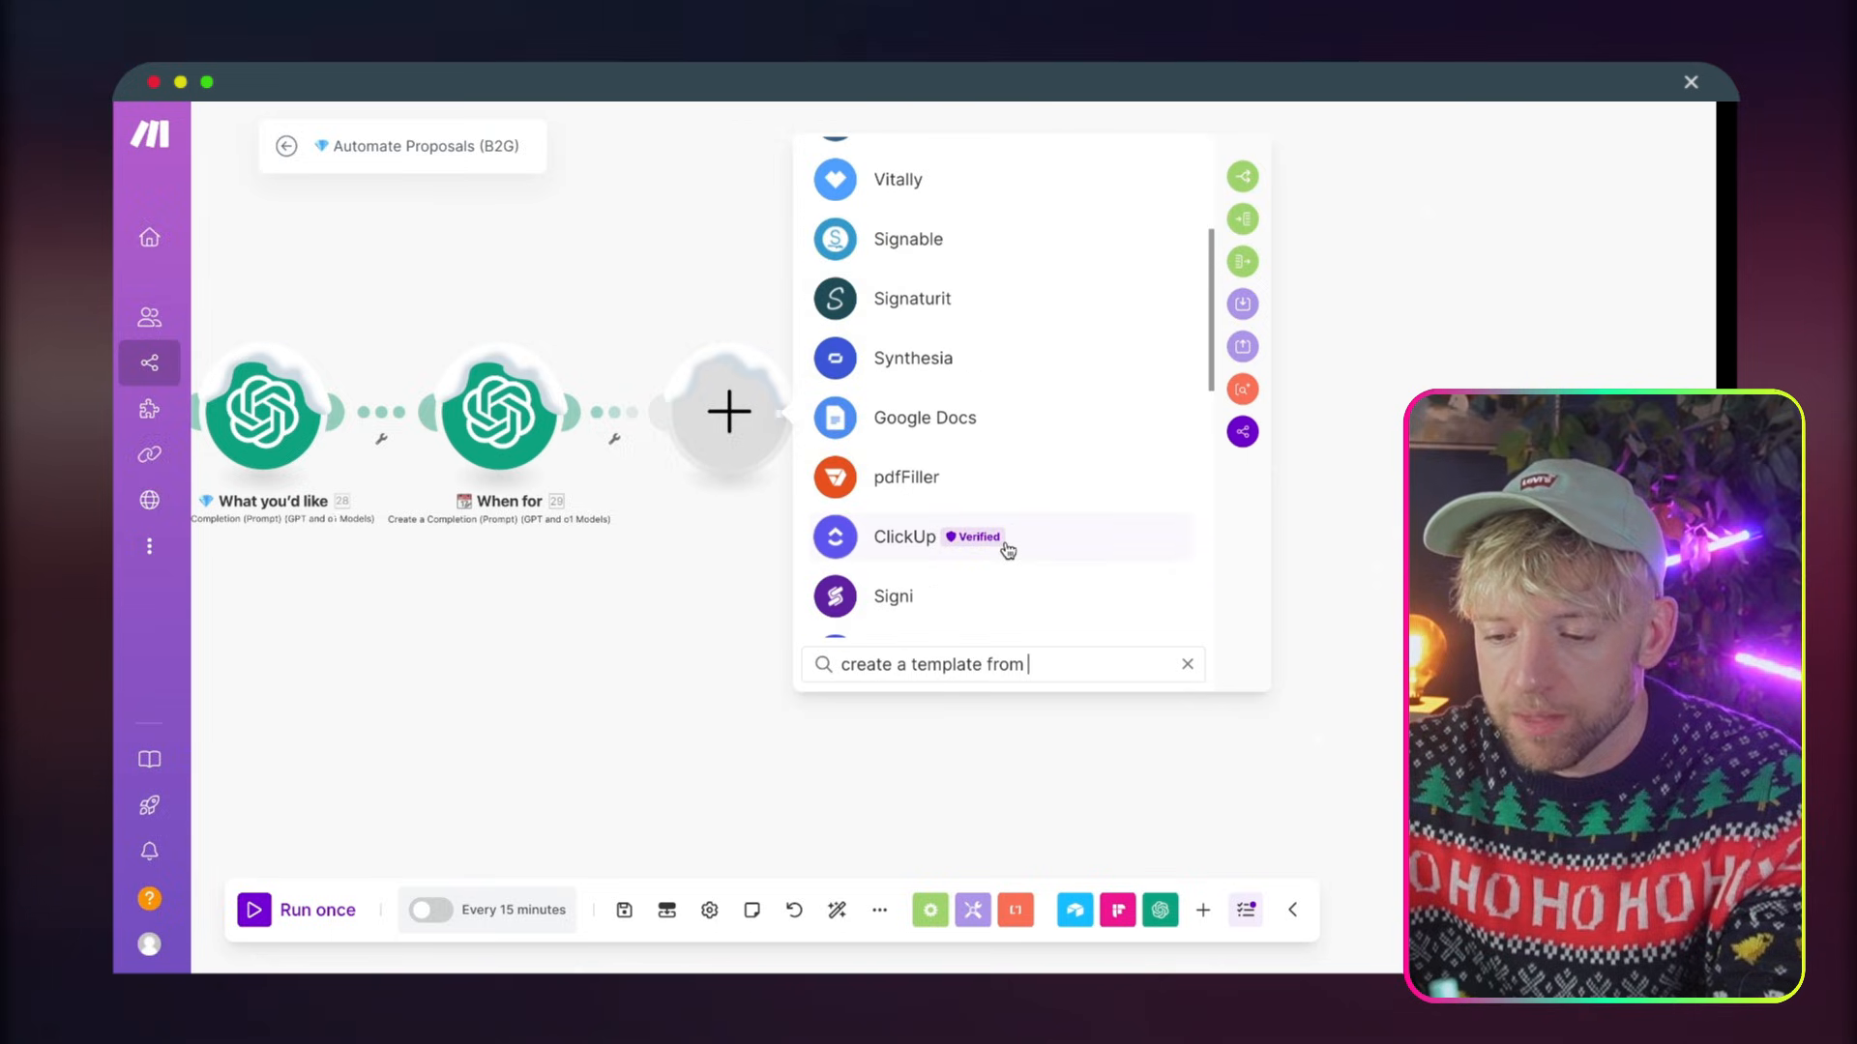
left_click(982, 407)
type("c")
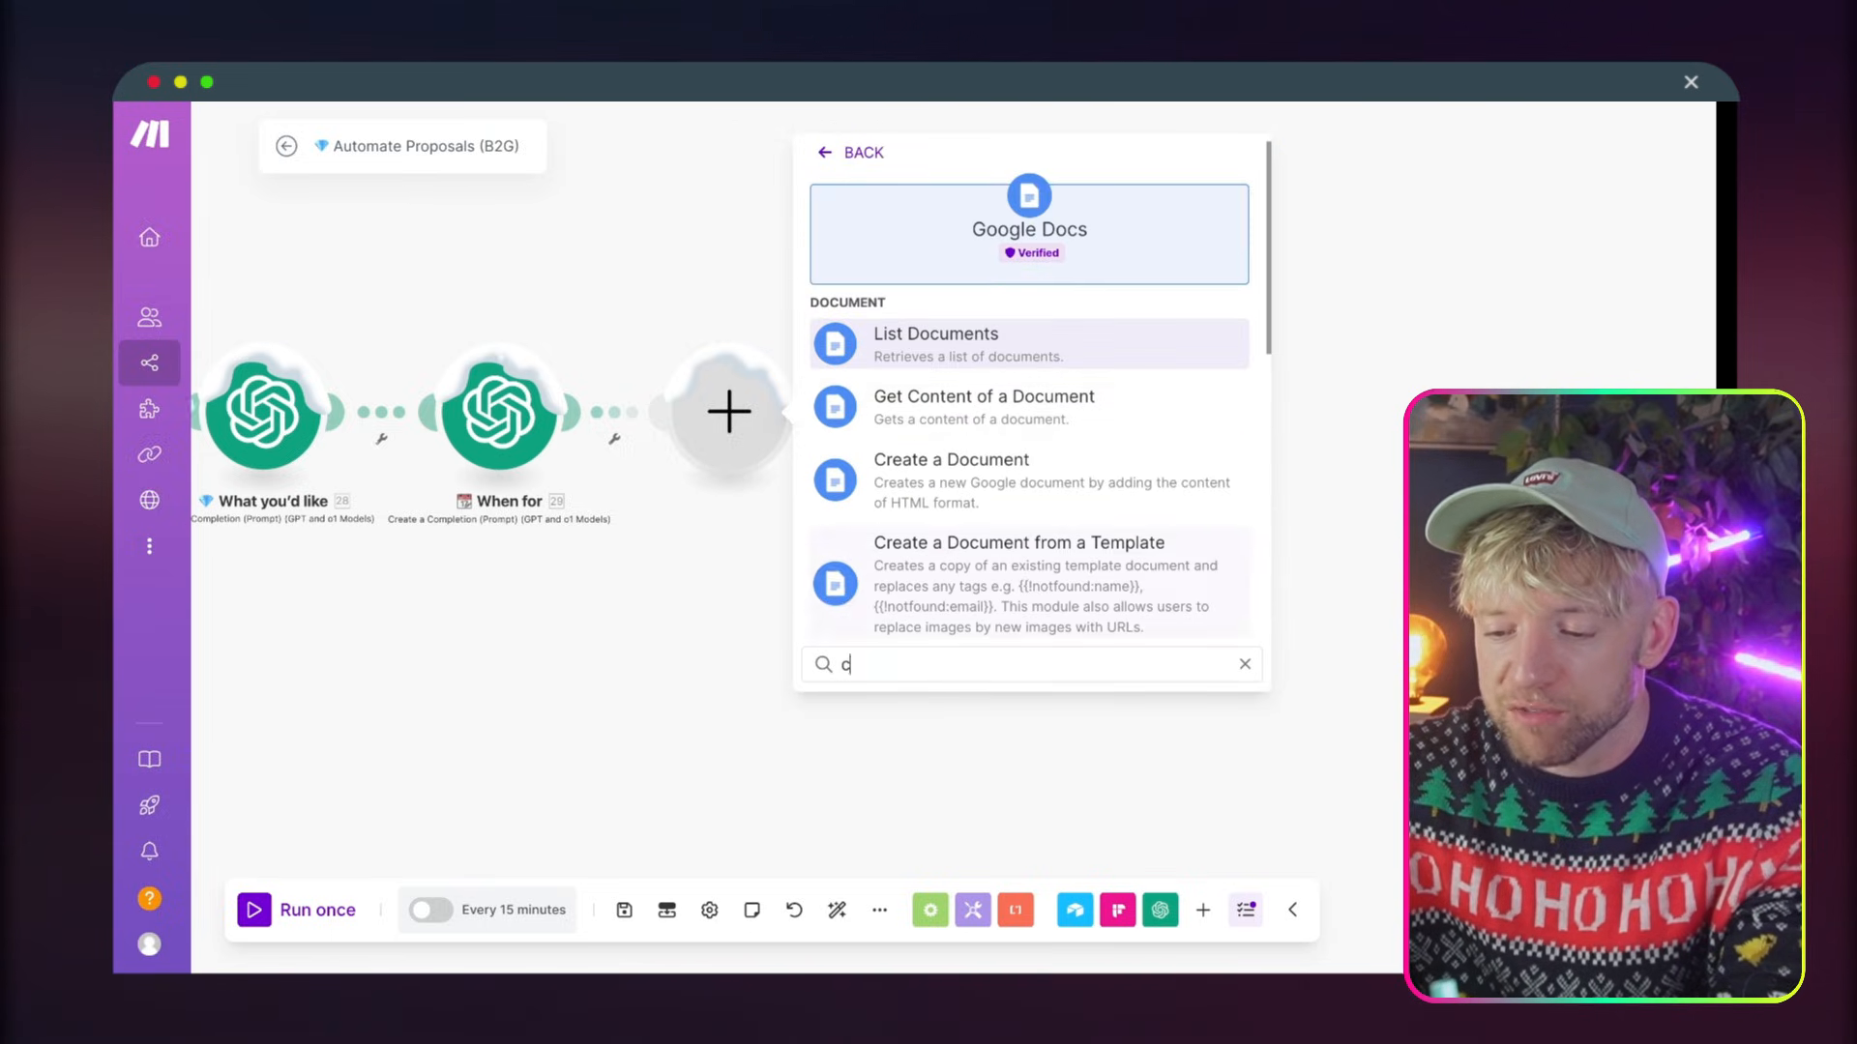
type("reate")
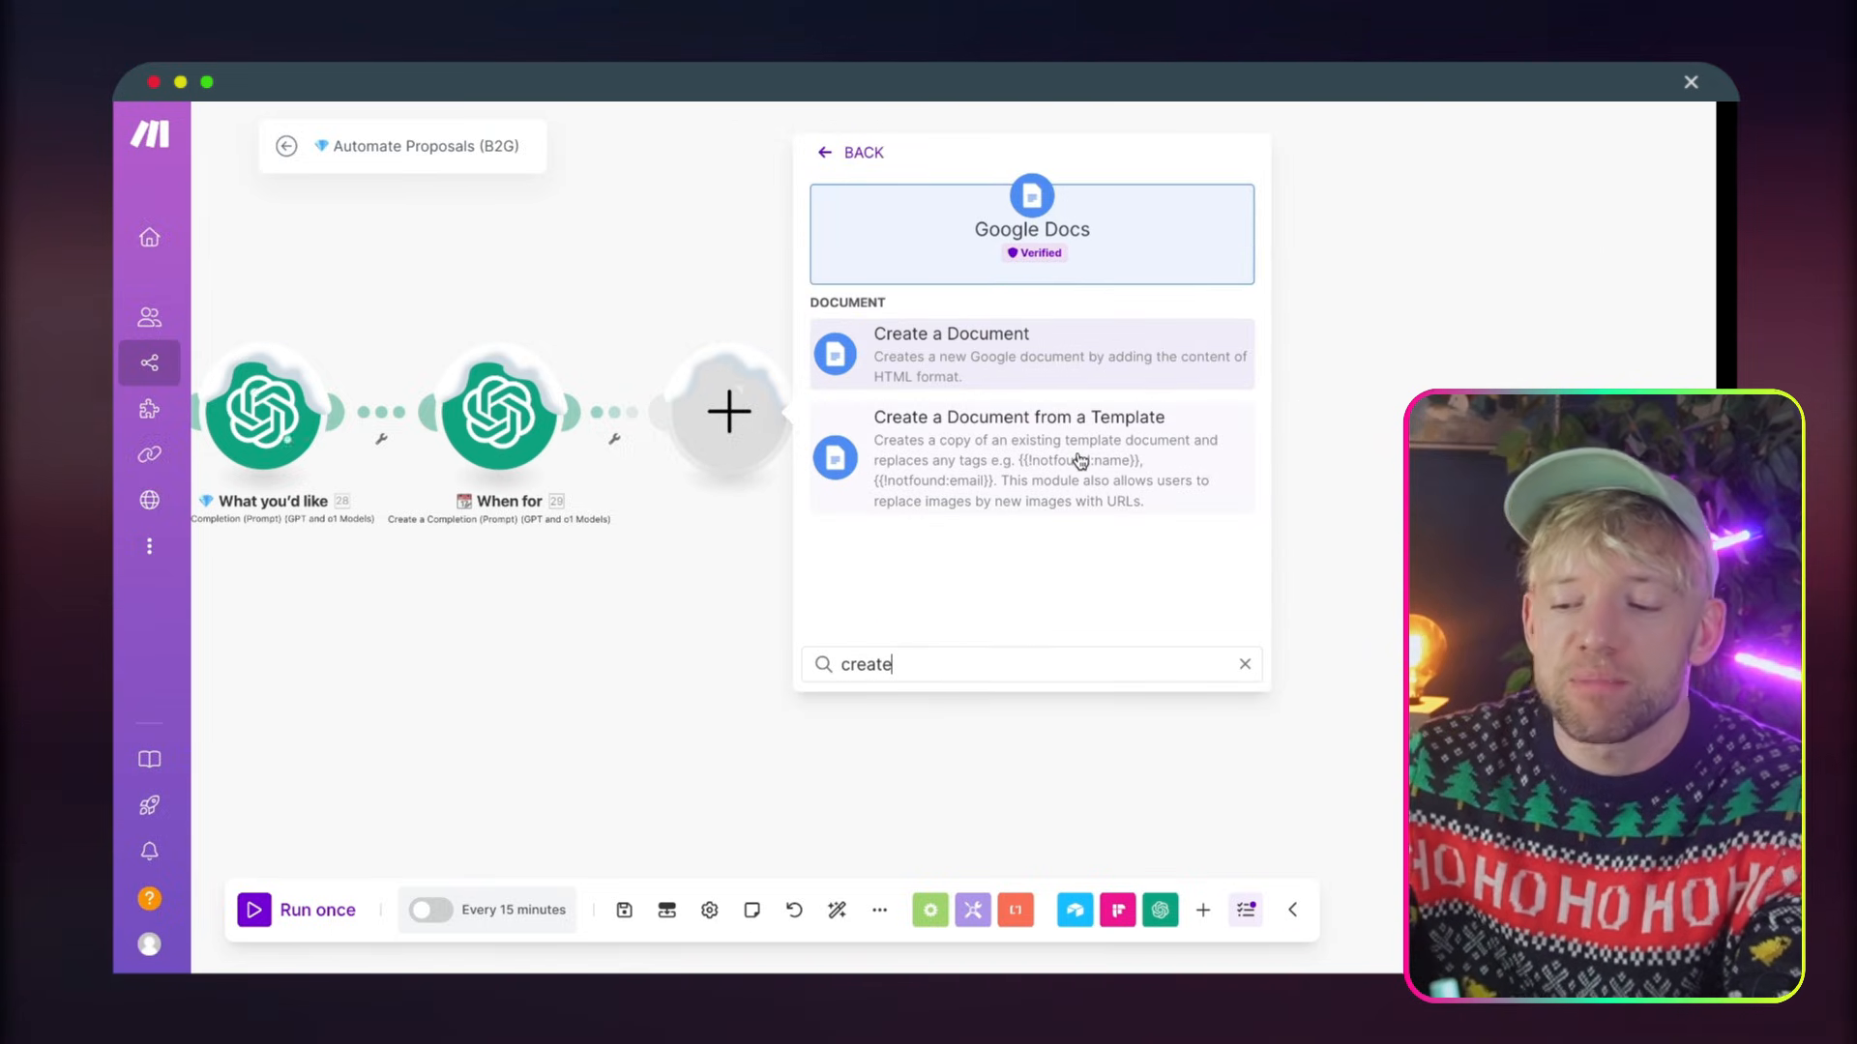
left_click(1080, 461)
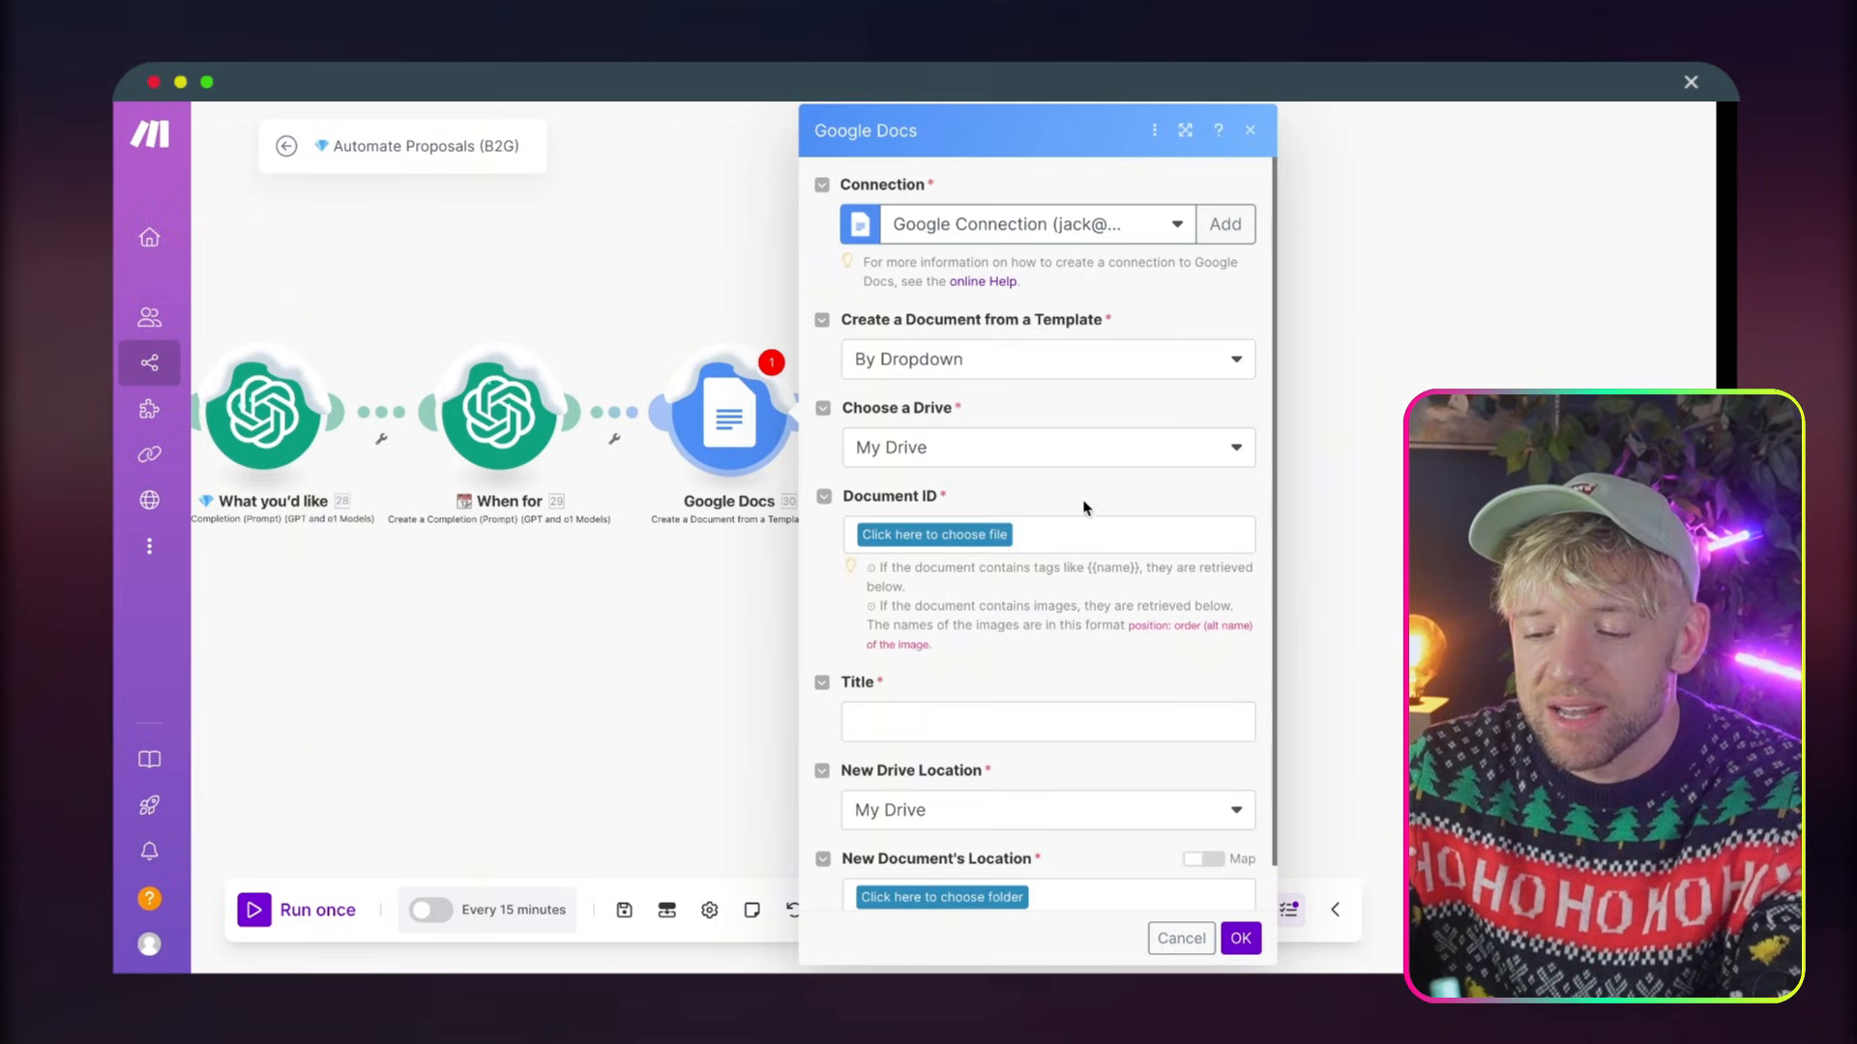
Choose Client Proposal Document from My Drive as the Google Docs module's template and load its tag fields
left_click(934, 534)
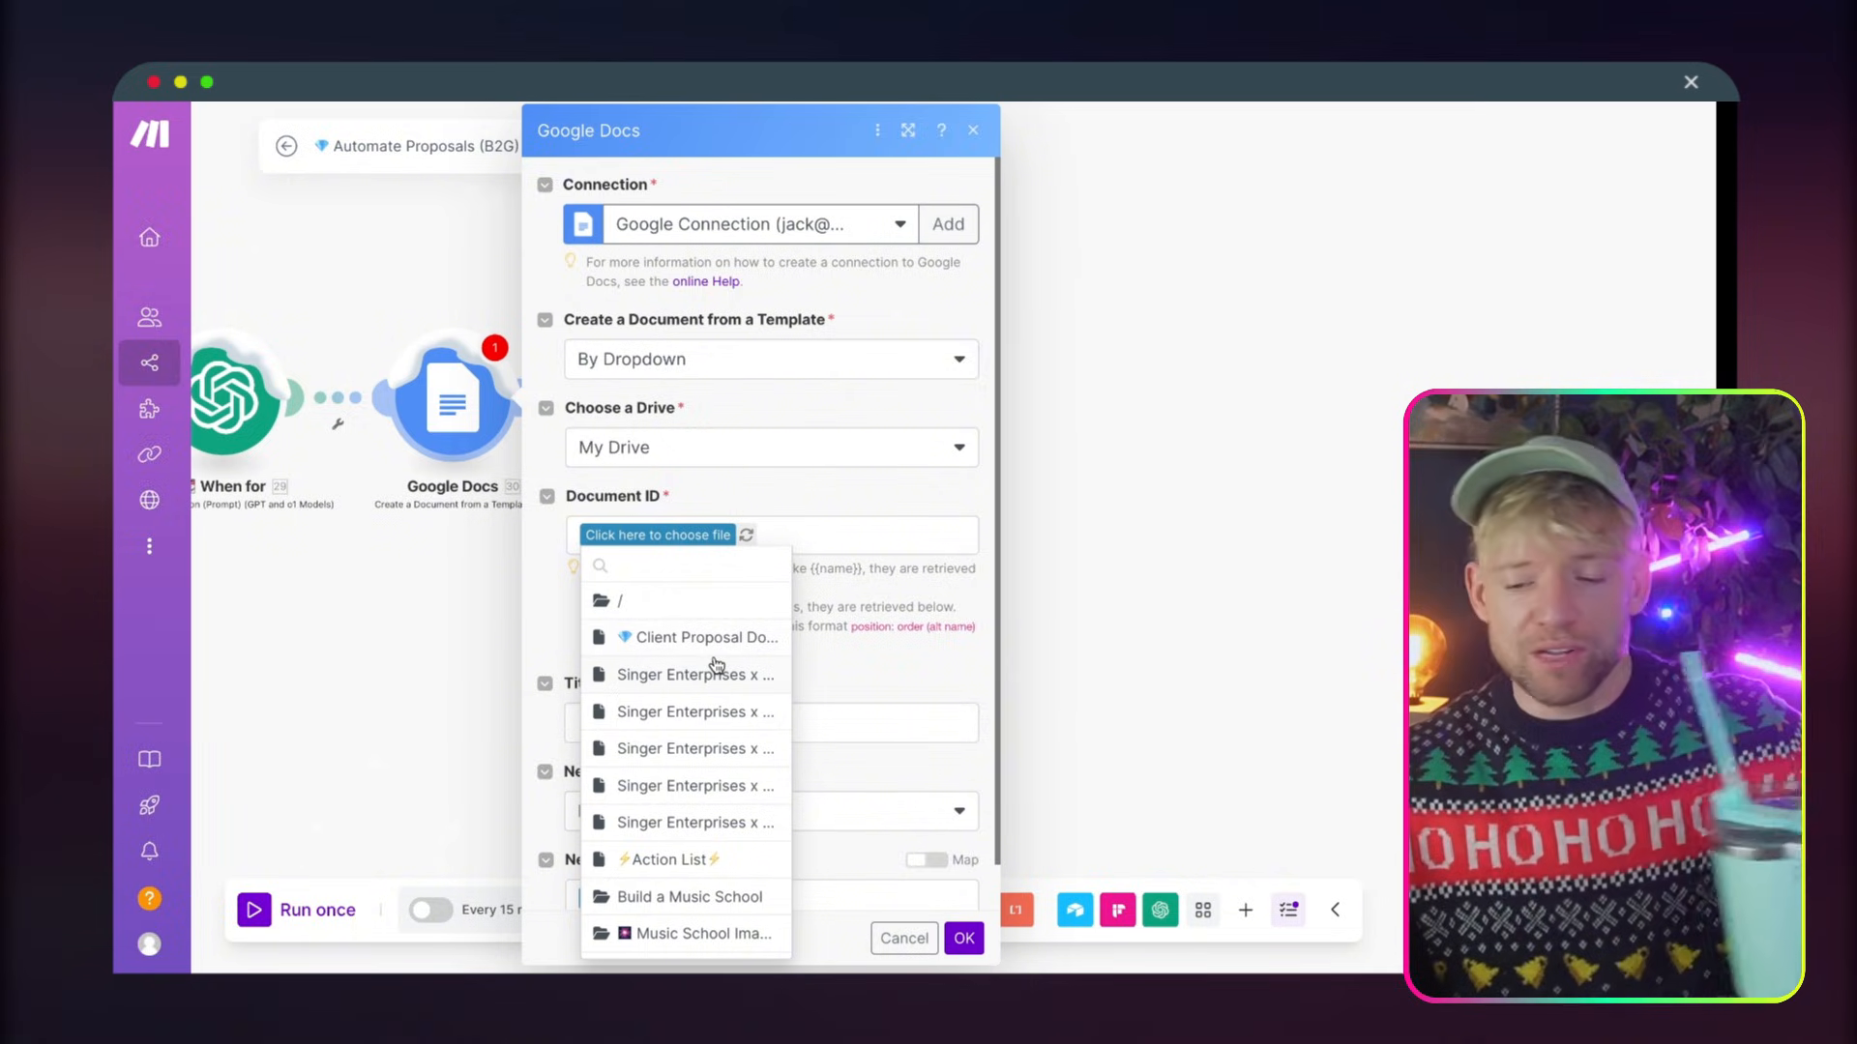
left_click(716, 642)
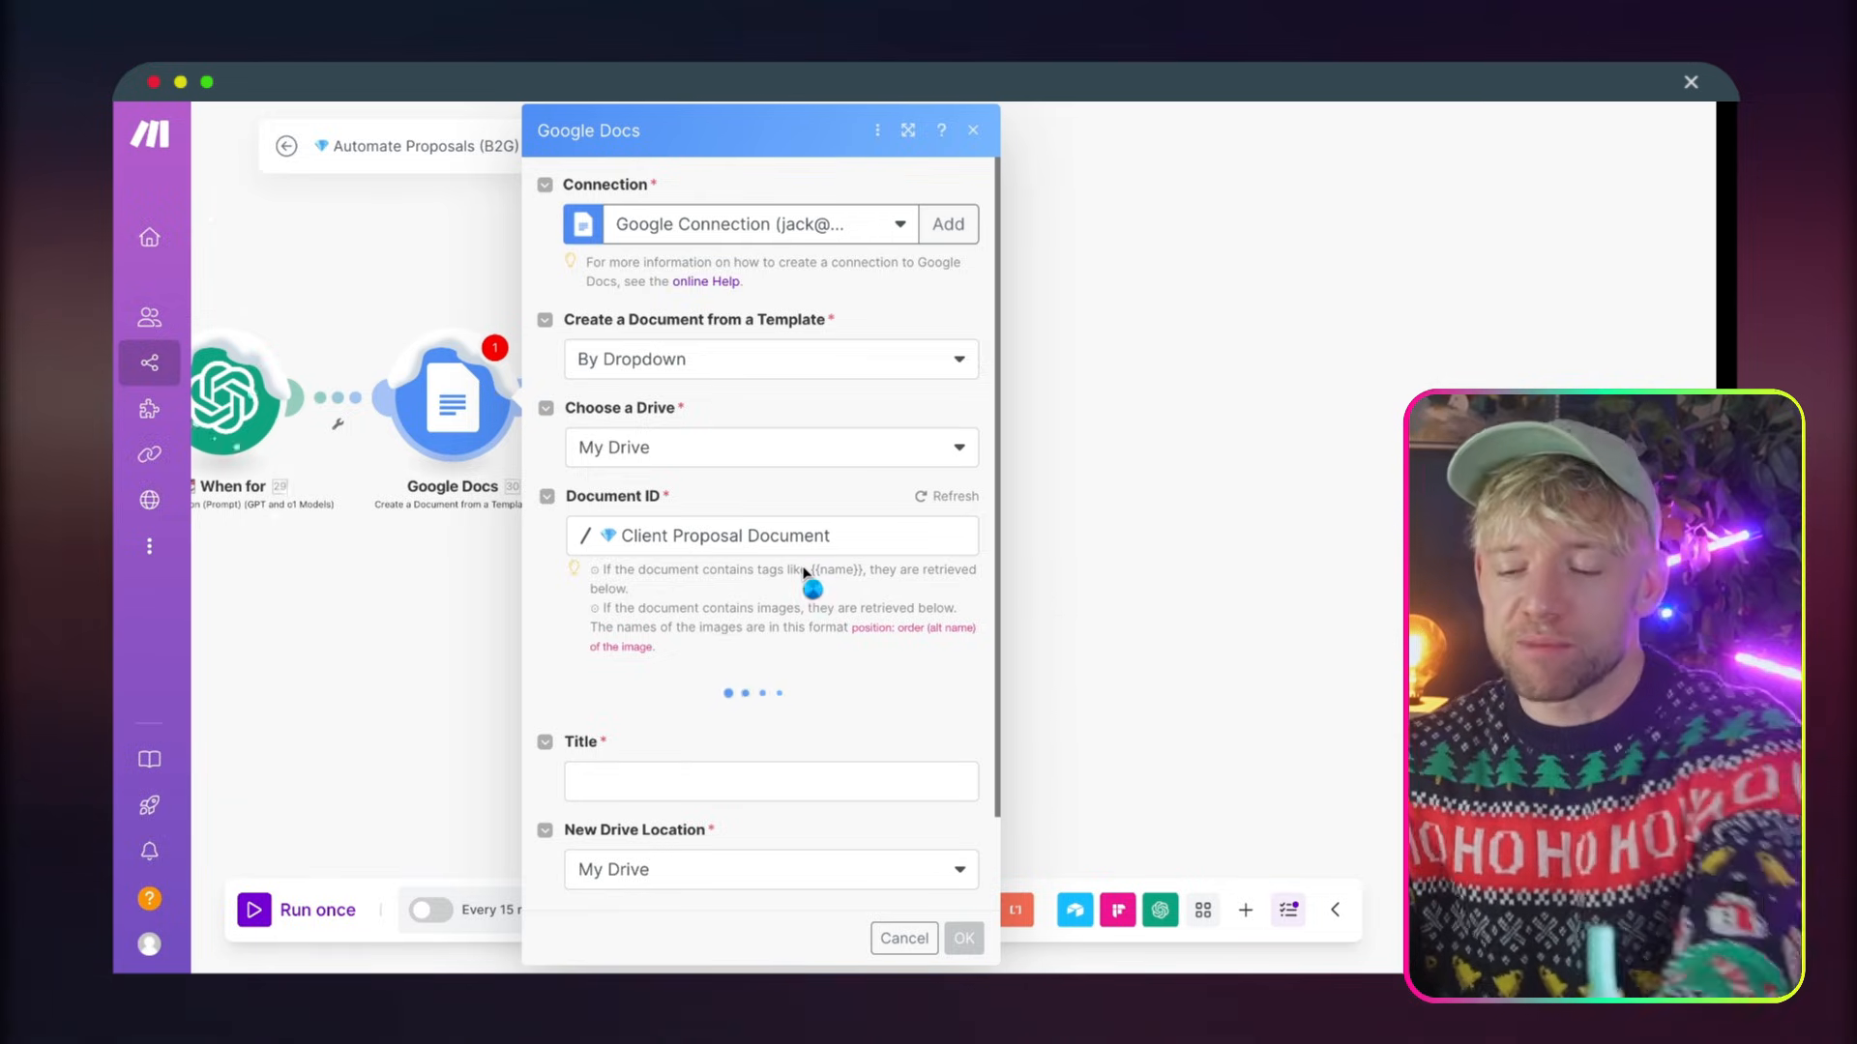
scroll(798, 663, "down", 3)
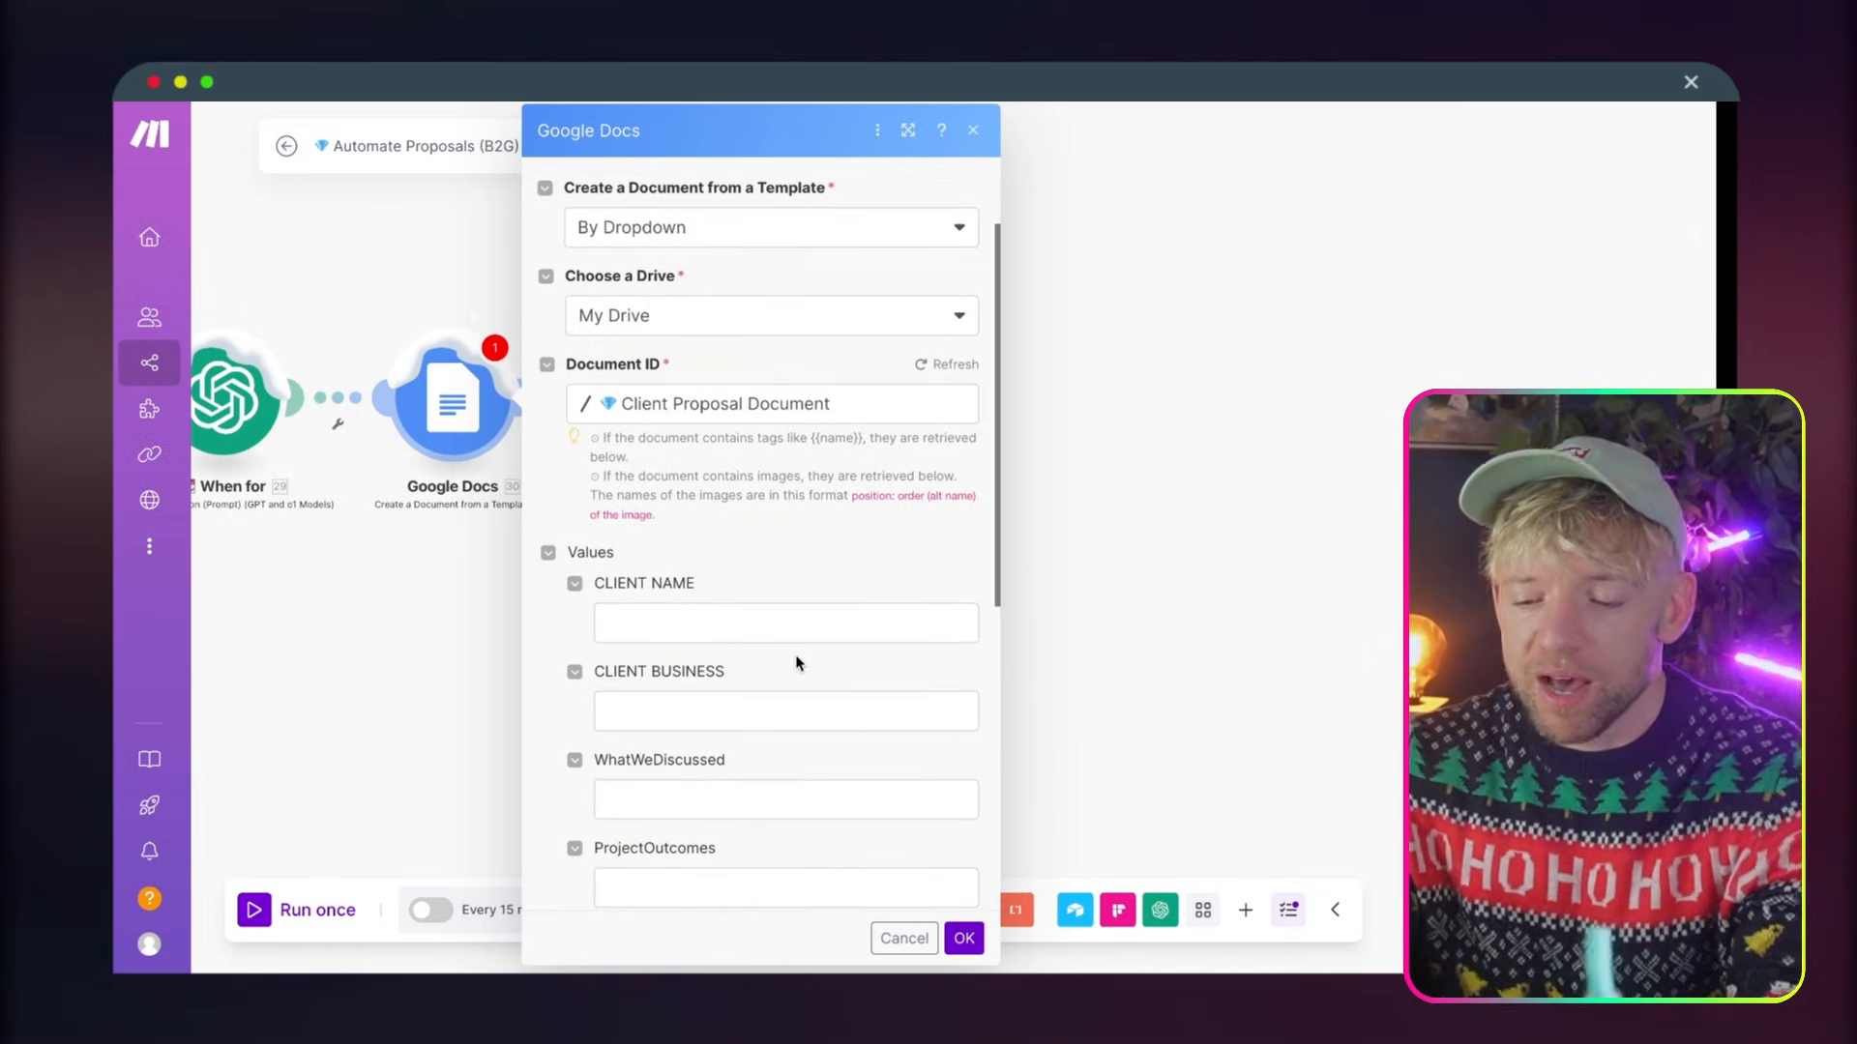
Map CLIENT NAME to the Airtable First Name and CLIENT BUSINESS to the Airtable Business Name
scroll(798, 663, "down", 5)
left_click(569, 311)
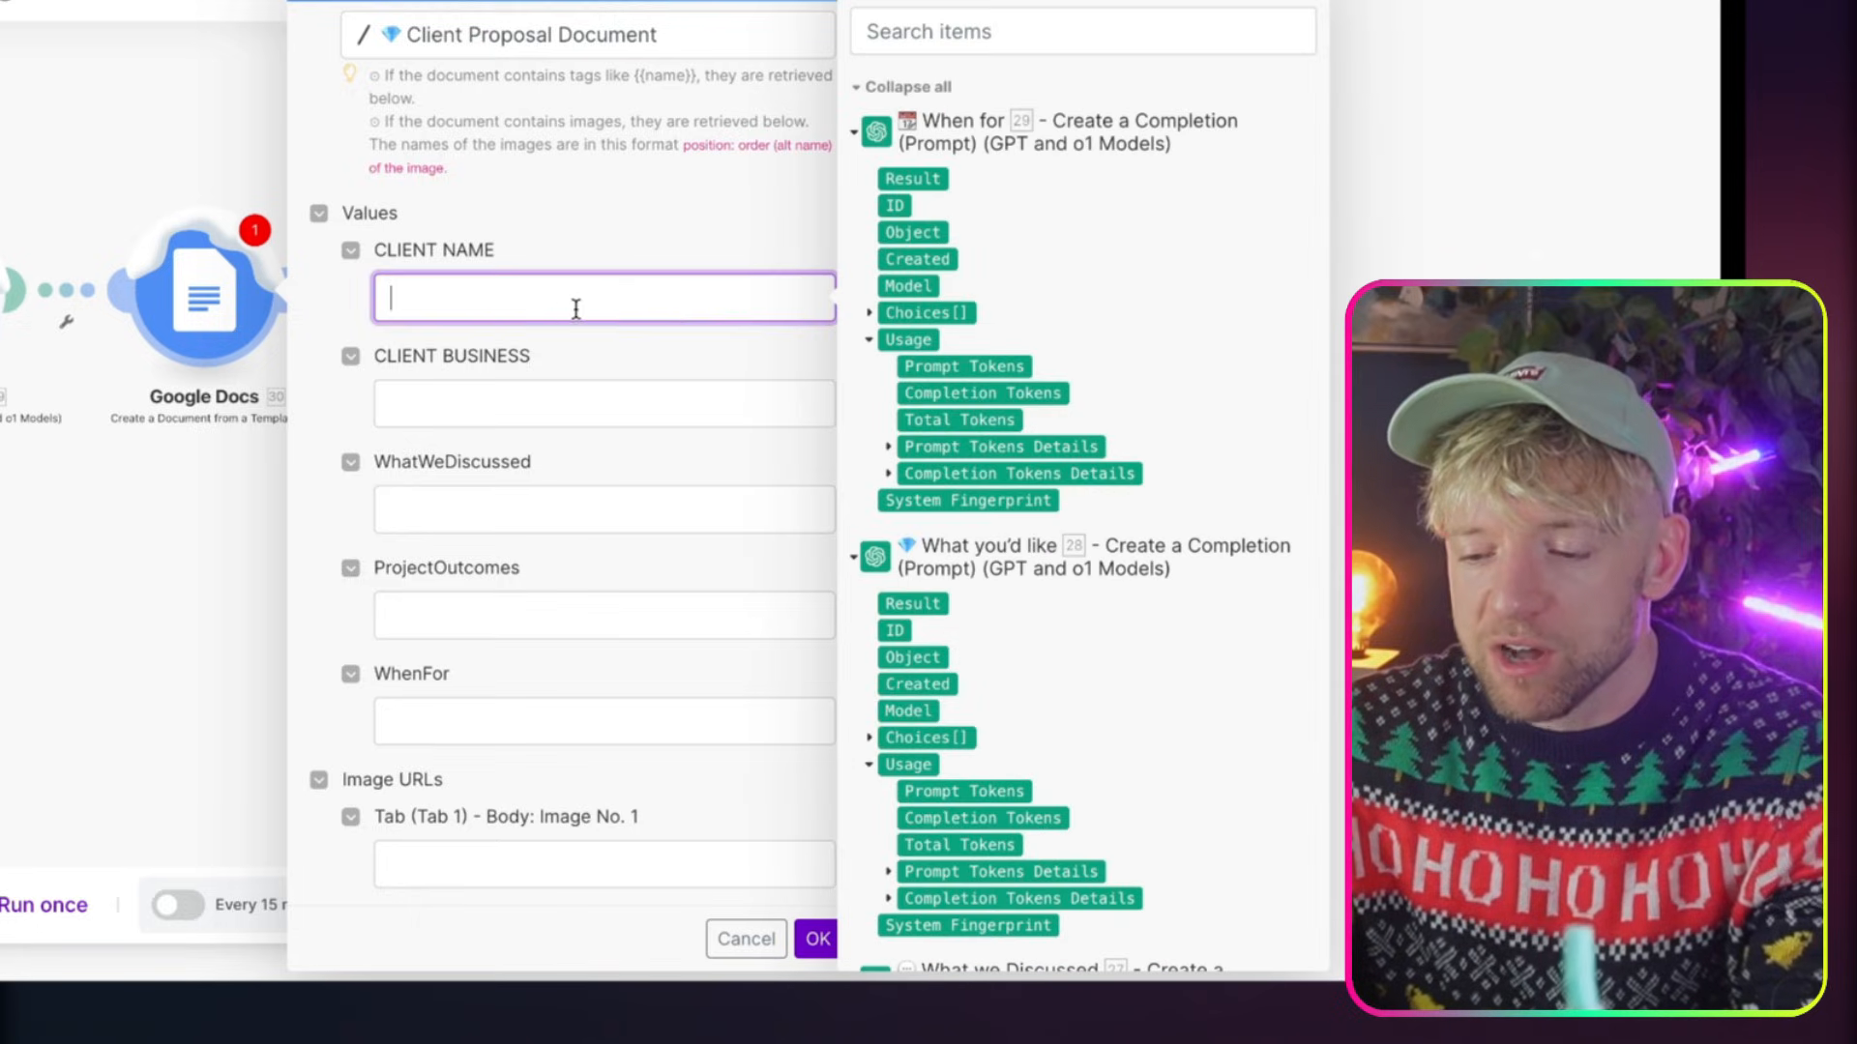
scroll(1073, 653, "down", 15)
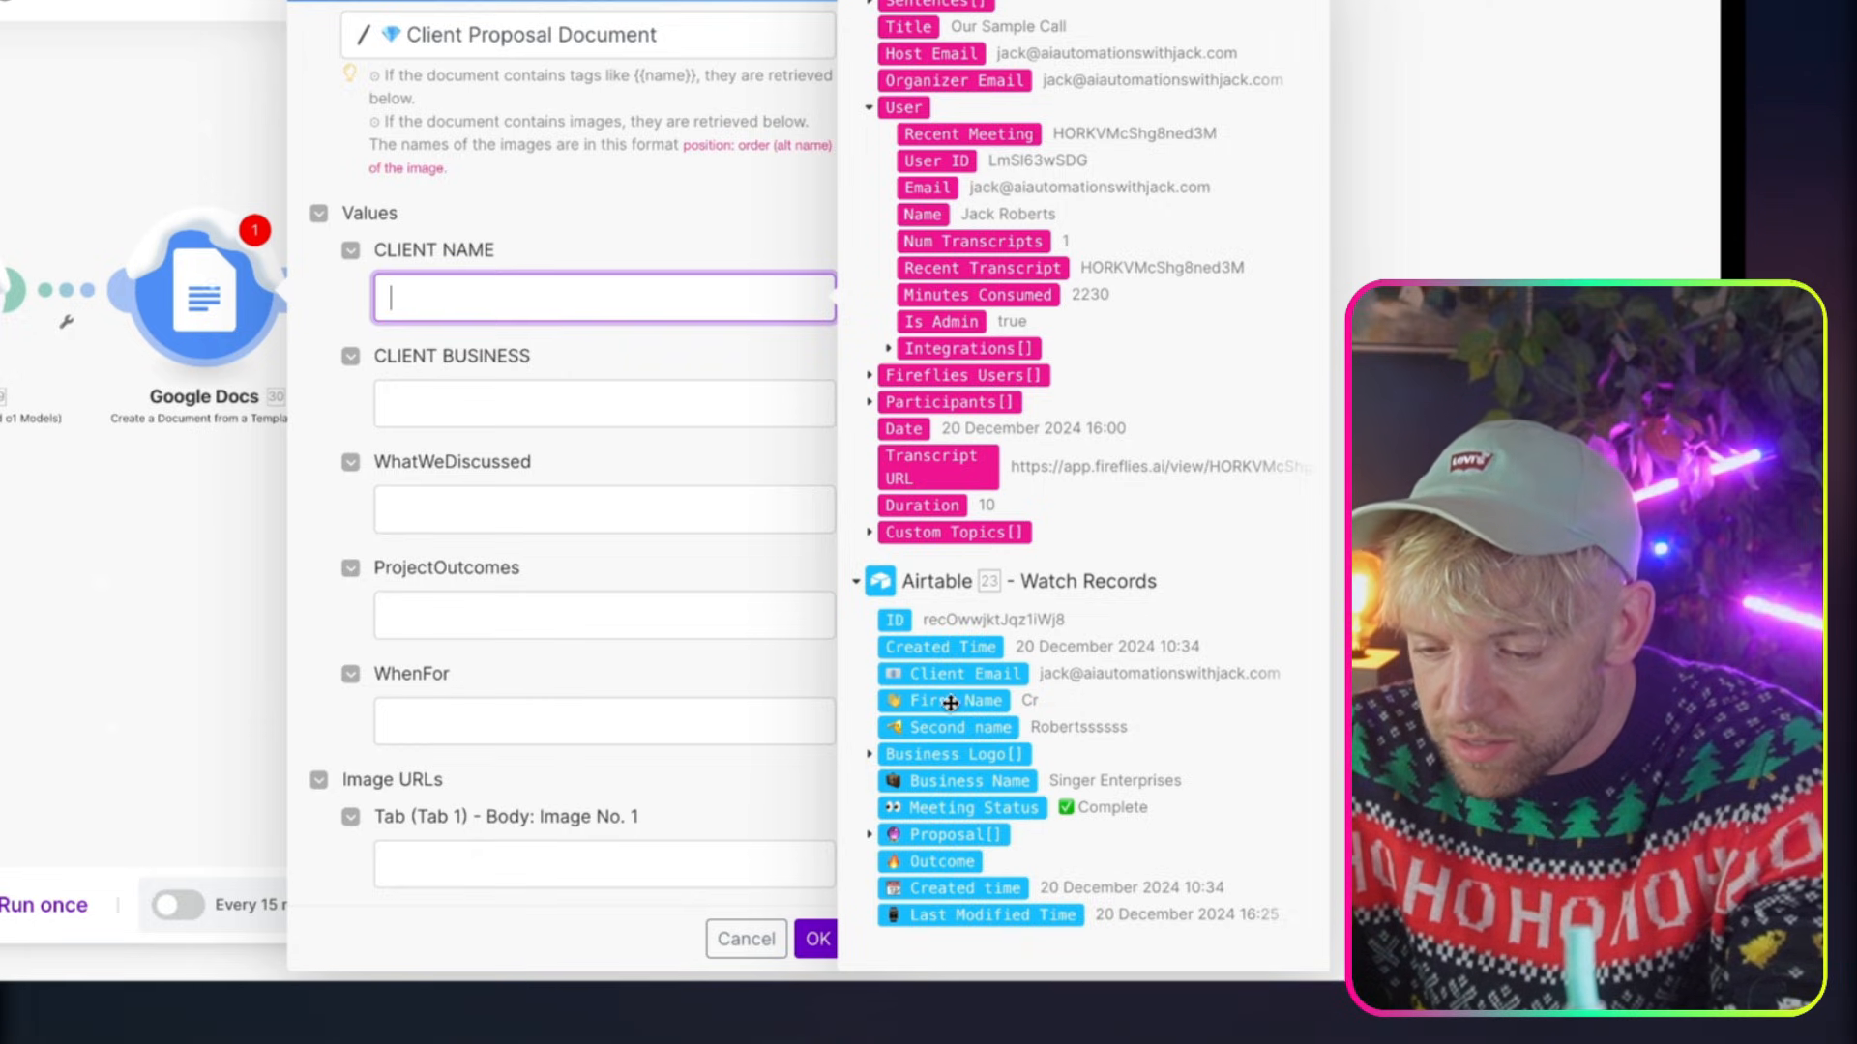
left_click(949, 705)
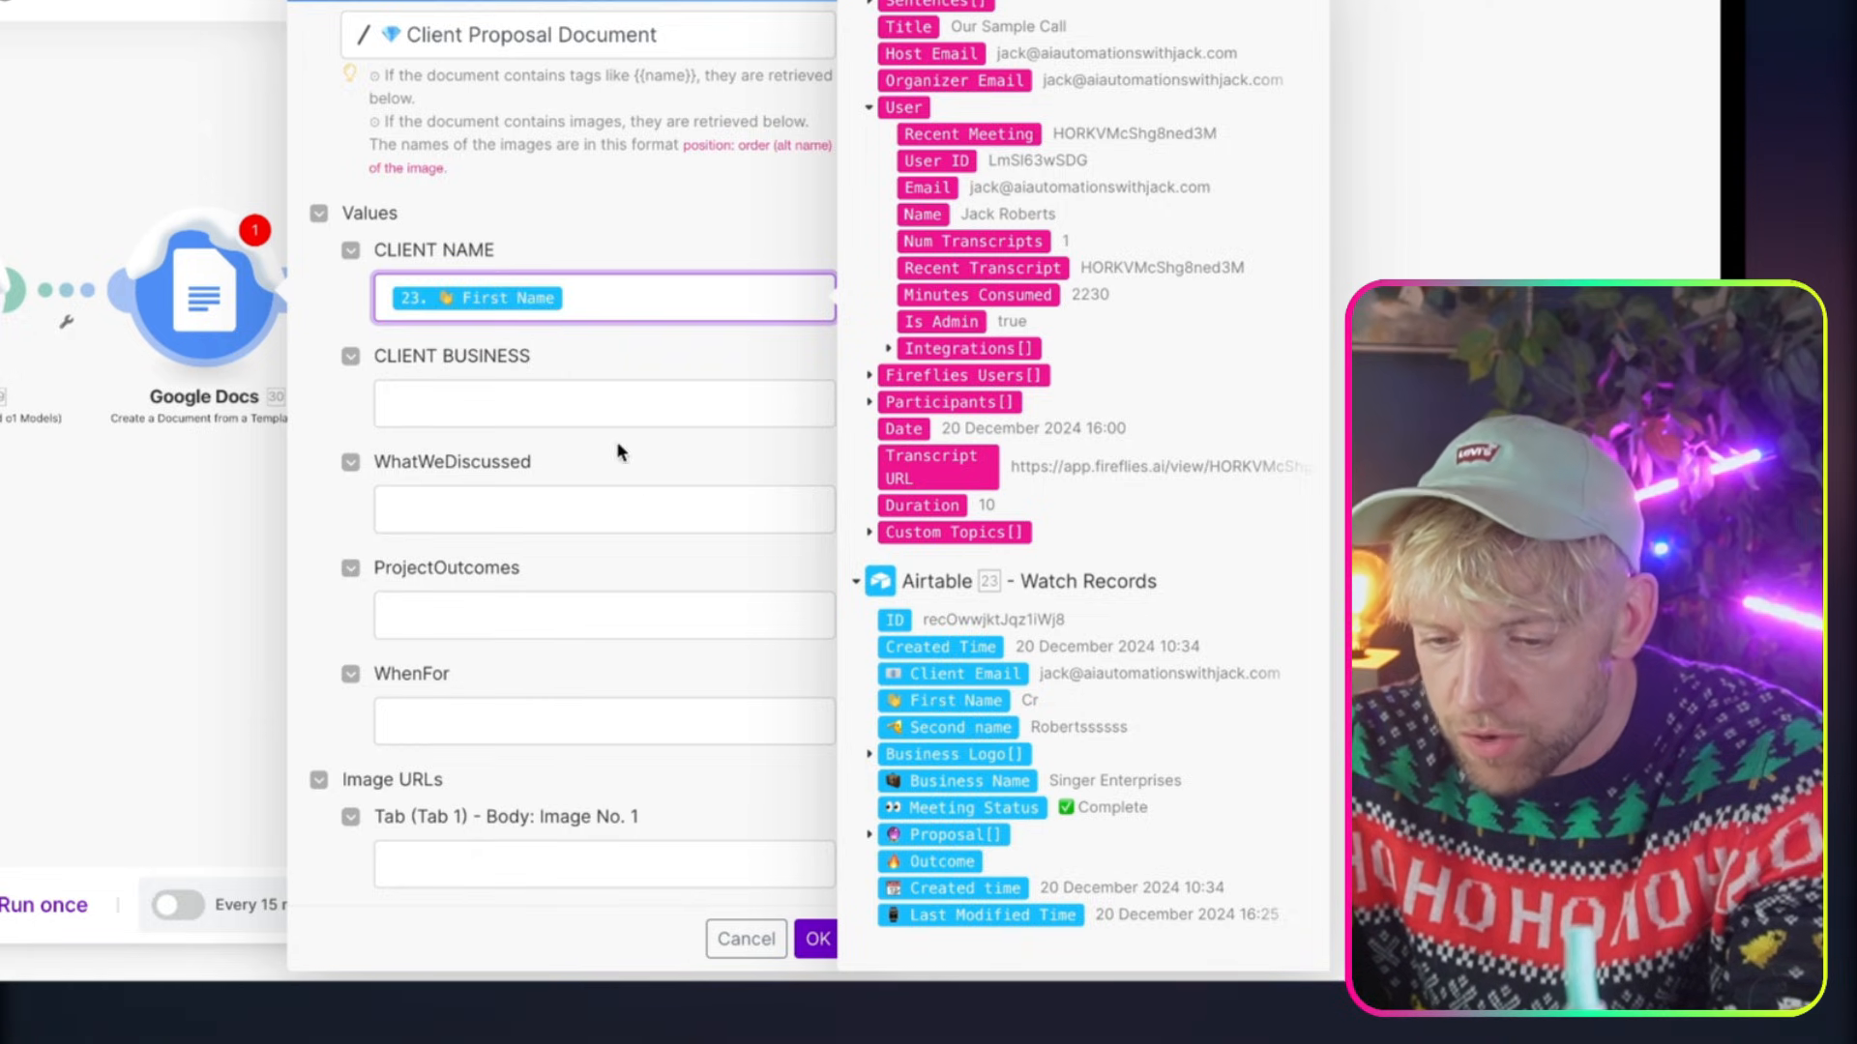
left_click(612, 403)
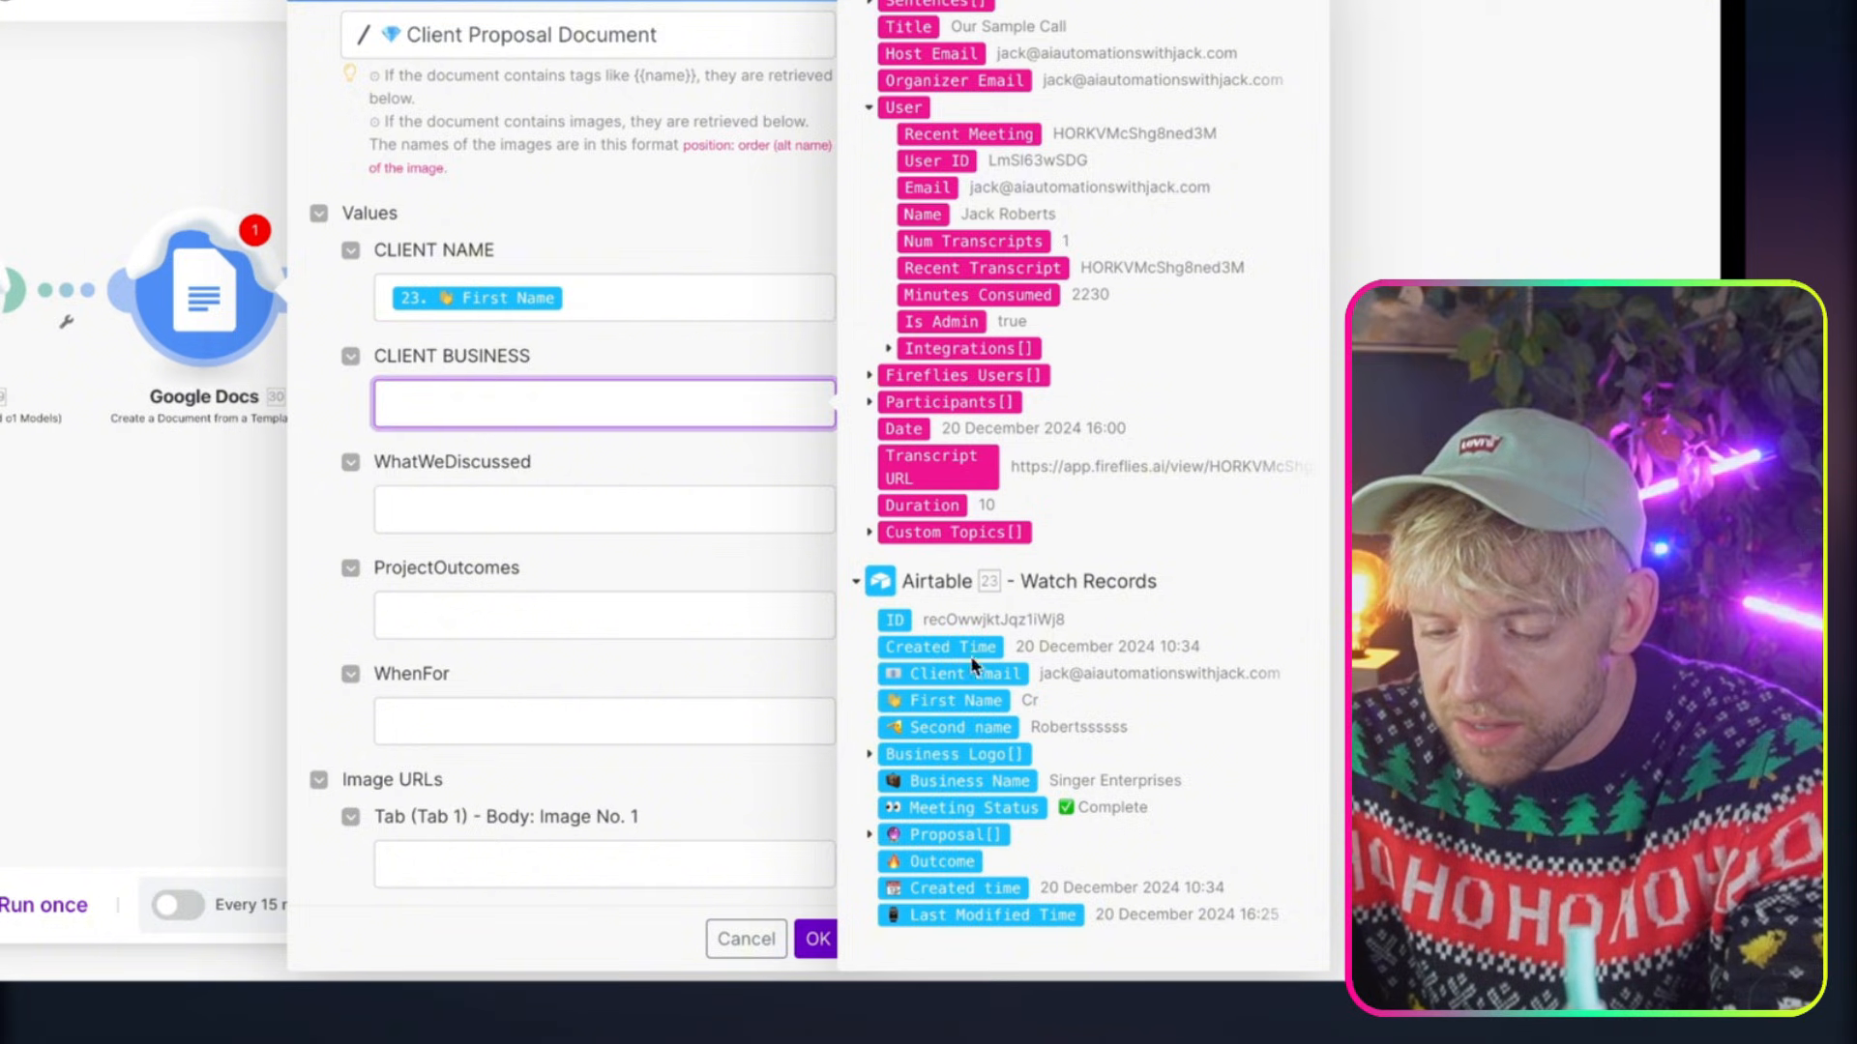
left_click(986, 781)
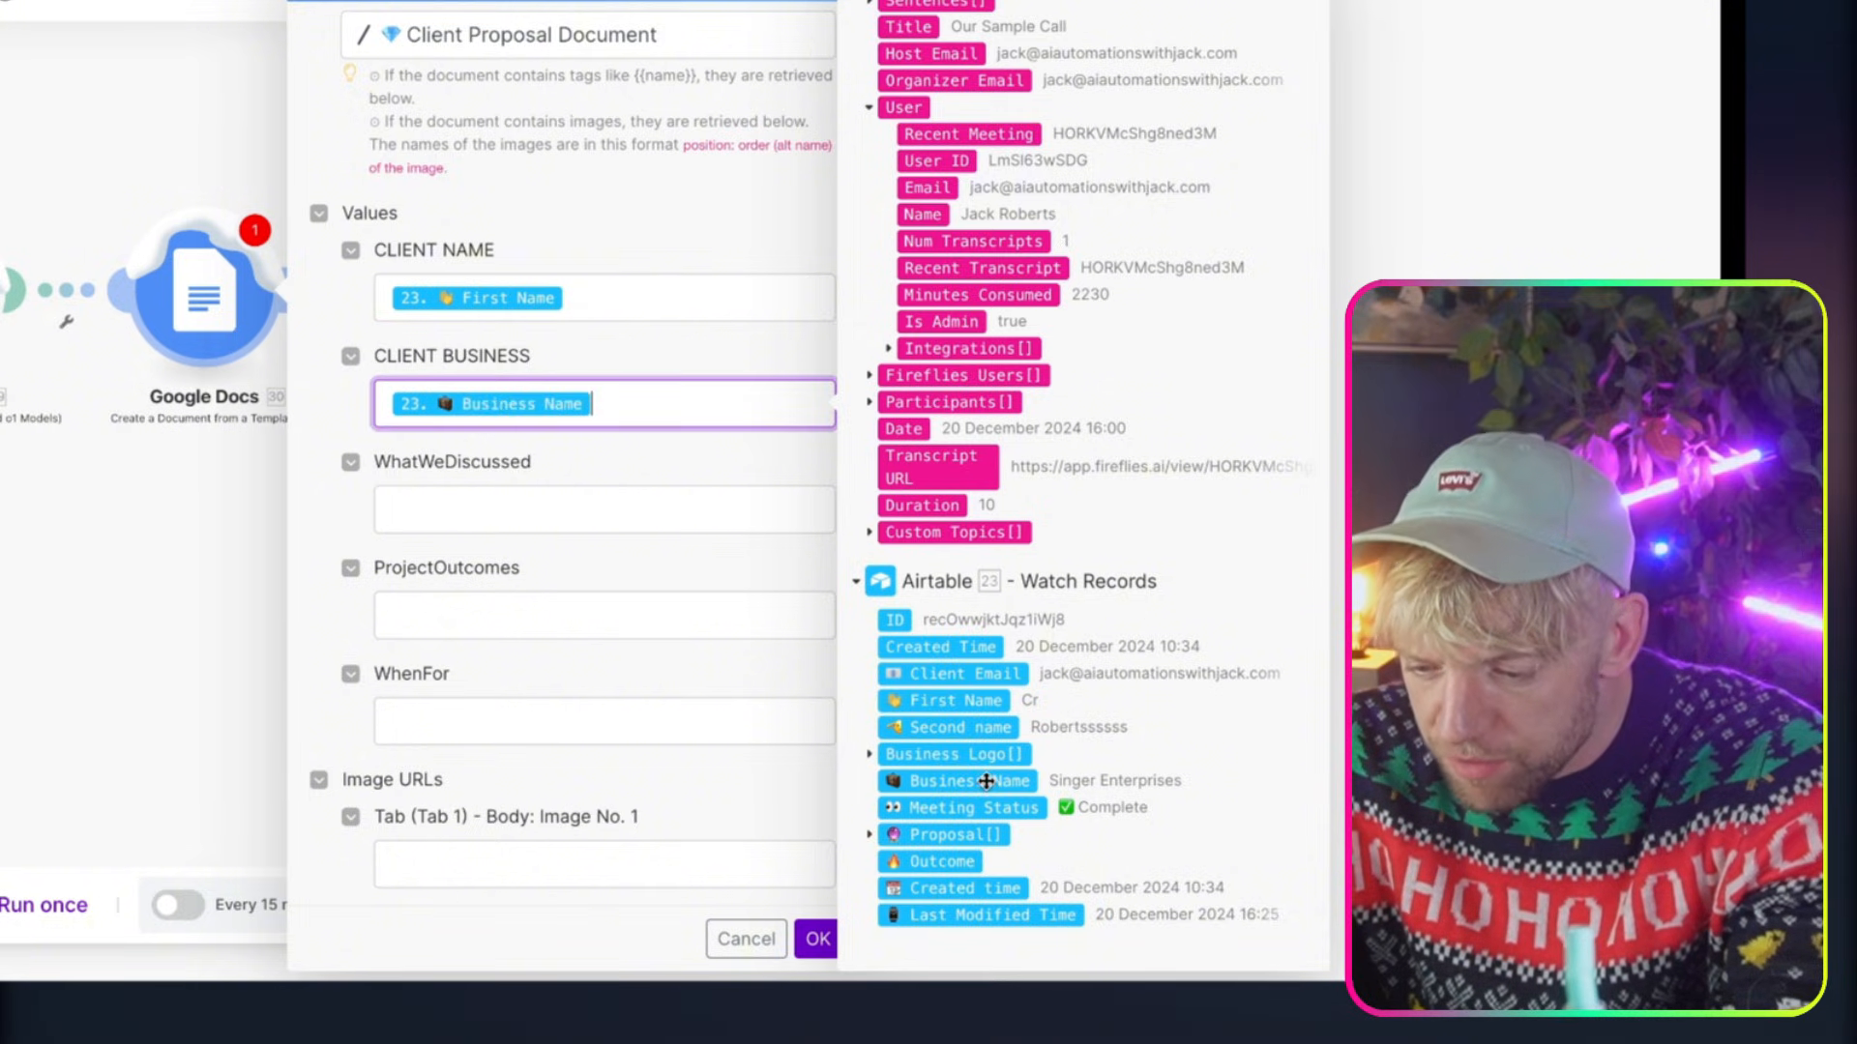
Map WhatWeDiscussed, ProjectOutcomes and WhenFor to the Result of the What we Discussed, What you'd like and When for modules respectively
left_click(579, 523)
scroll(979, 732, "up", 10)
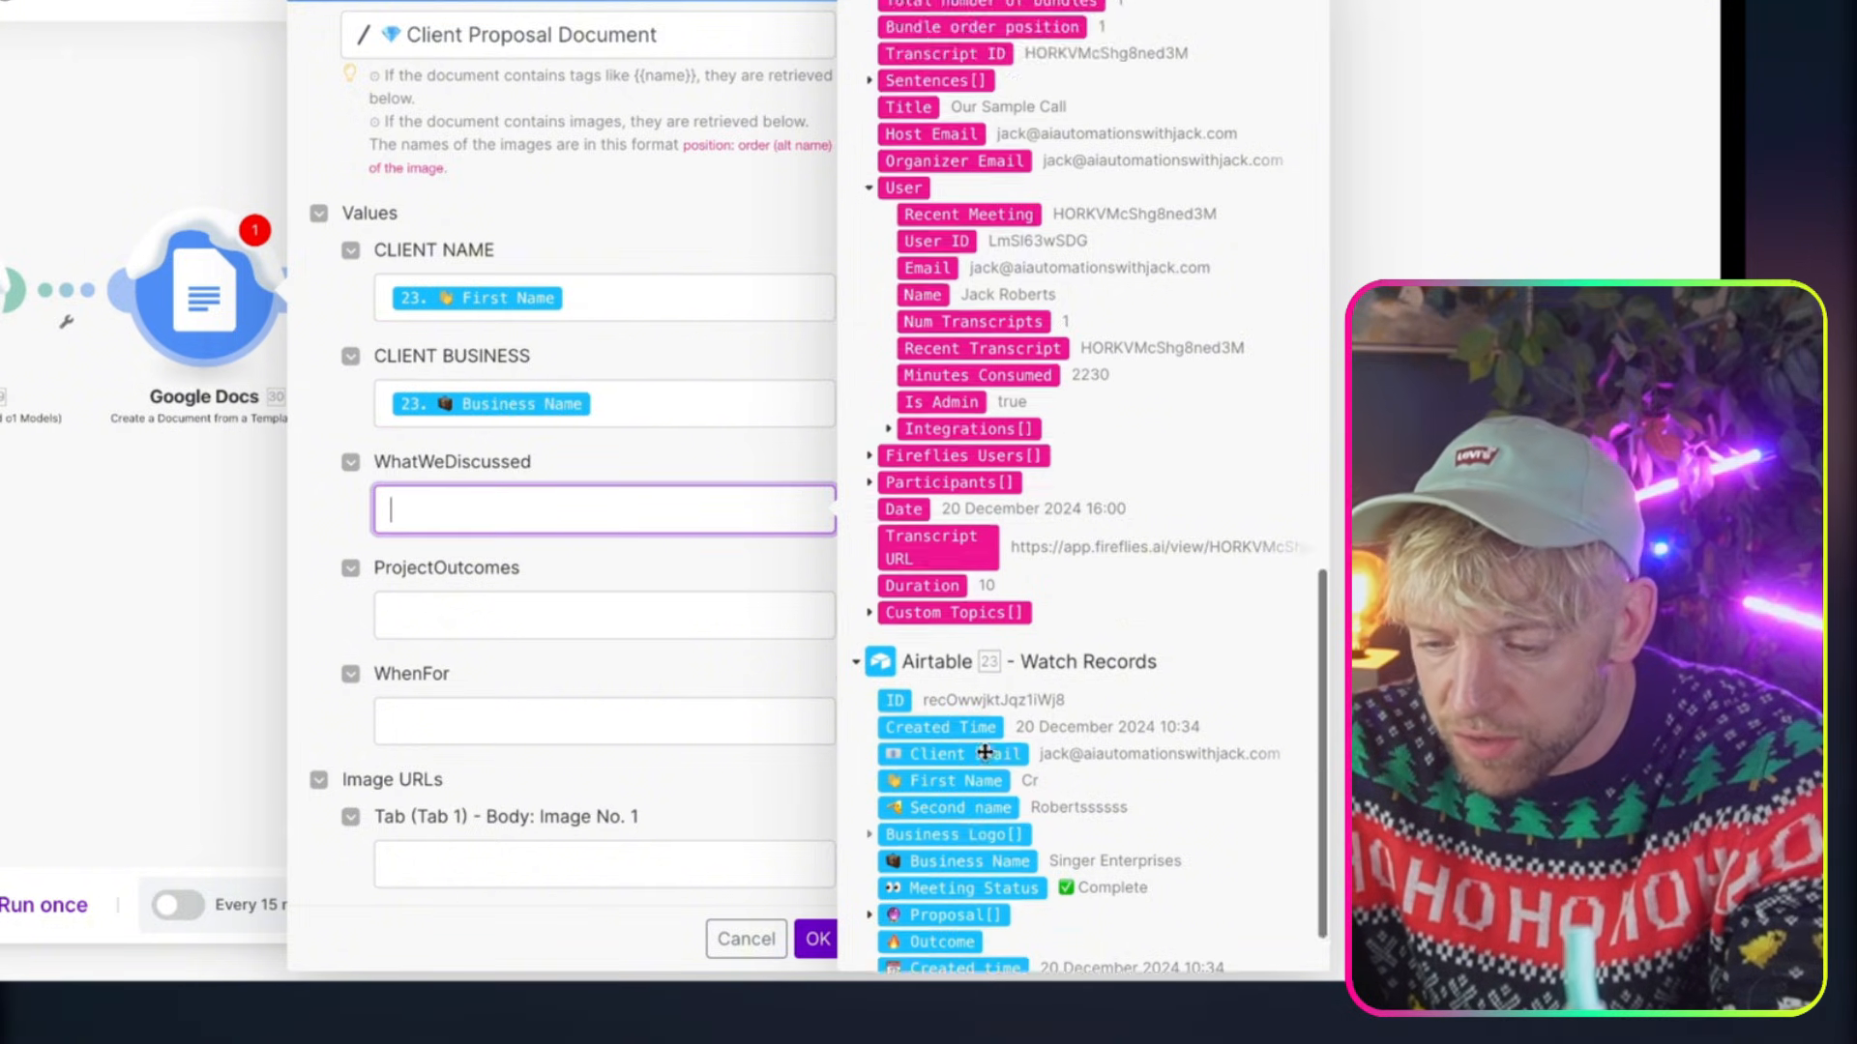
left_click(912, 508)
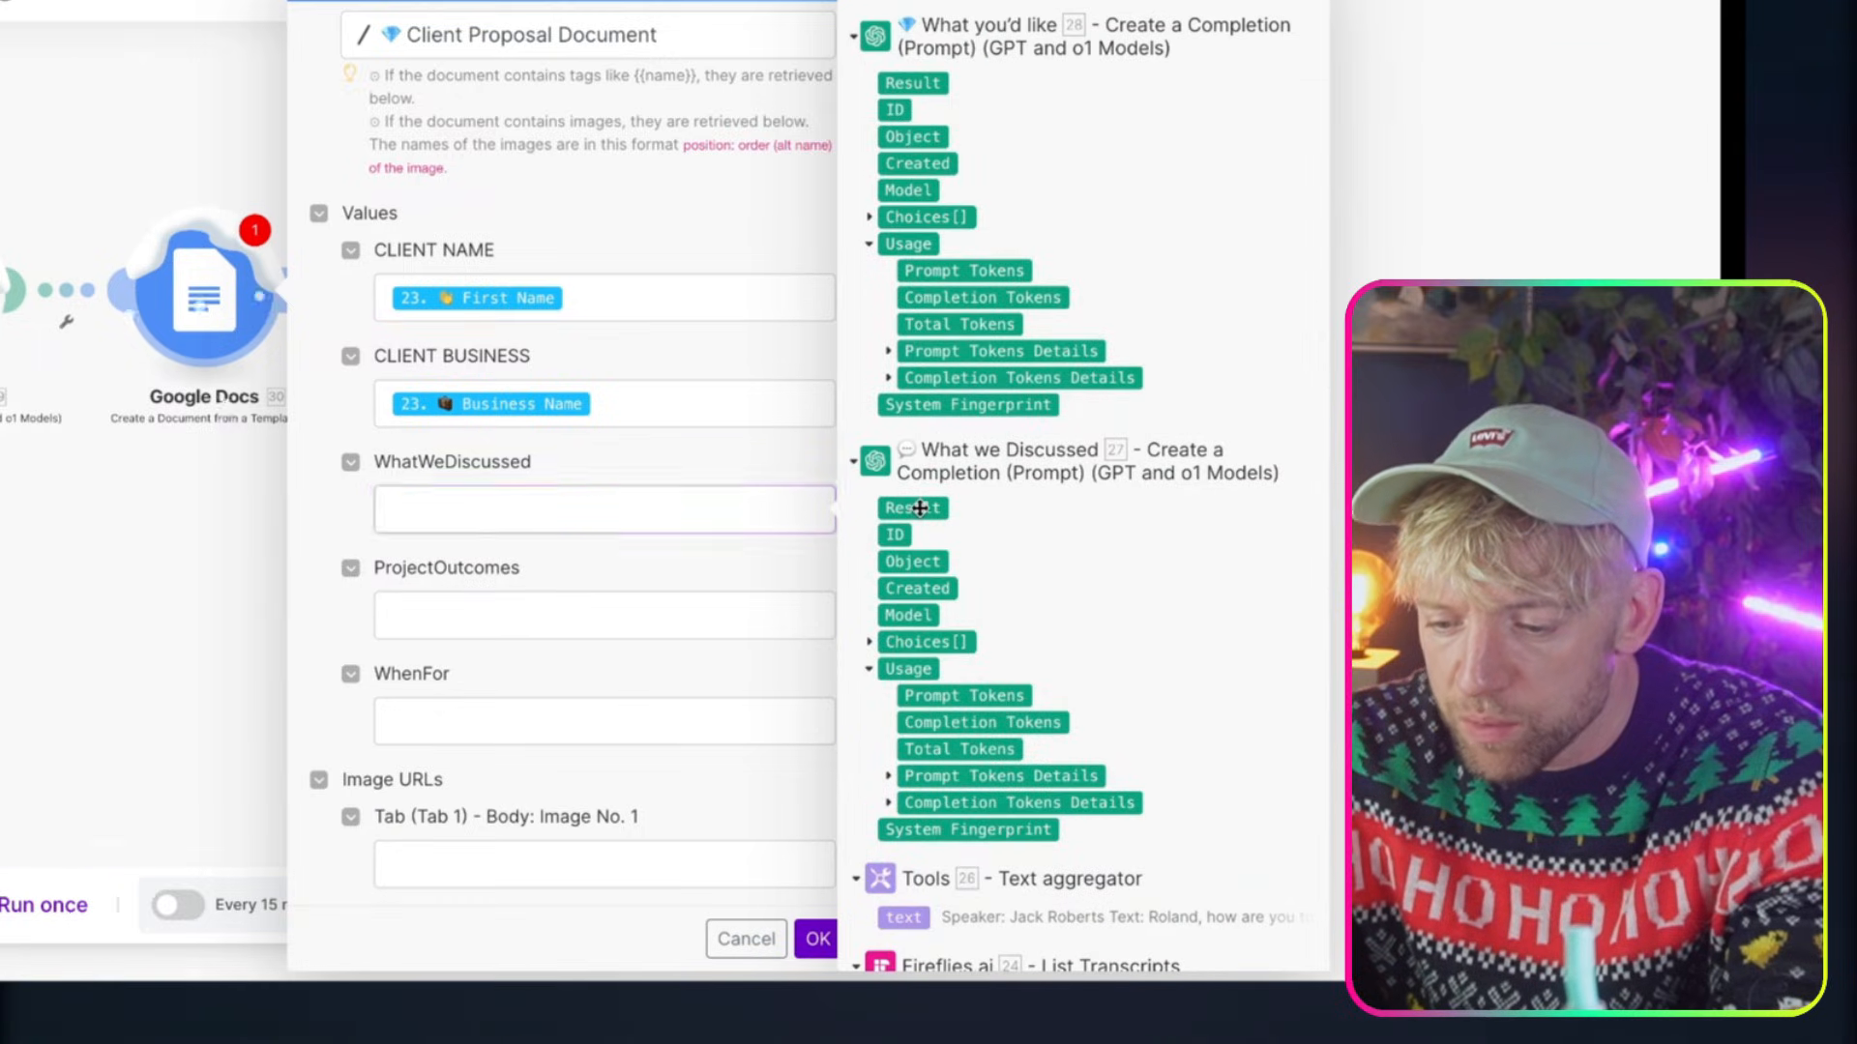
left_click(534, 609)
scroll(971, 489, "up", 5)
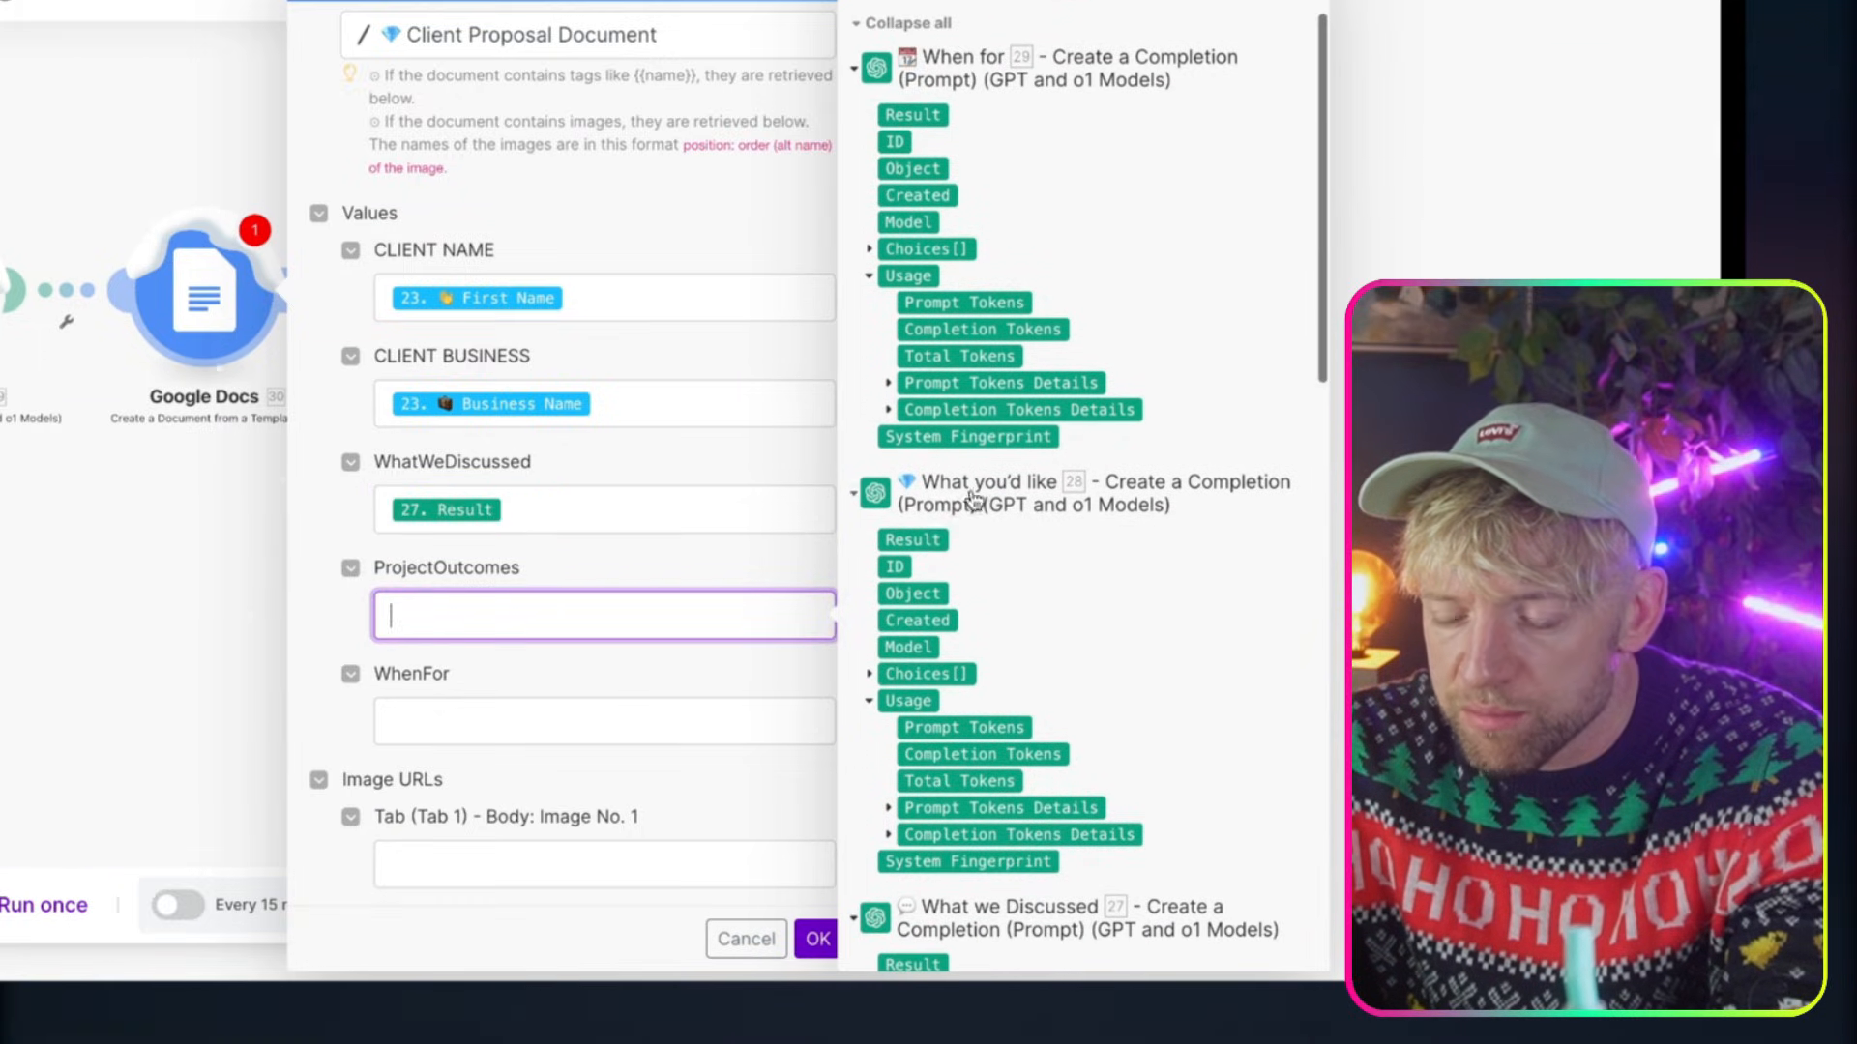
left_click(927, 530)
left_click(566, 717)
scroll(984, 236, "up", 1)
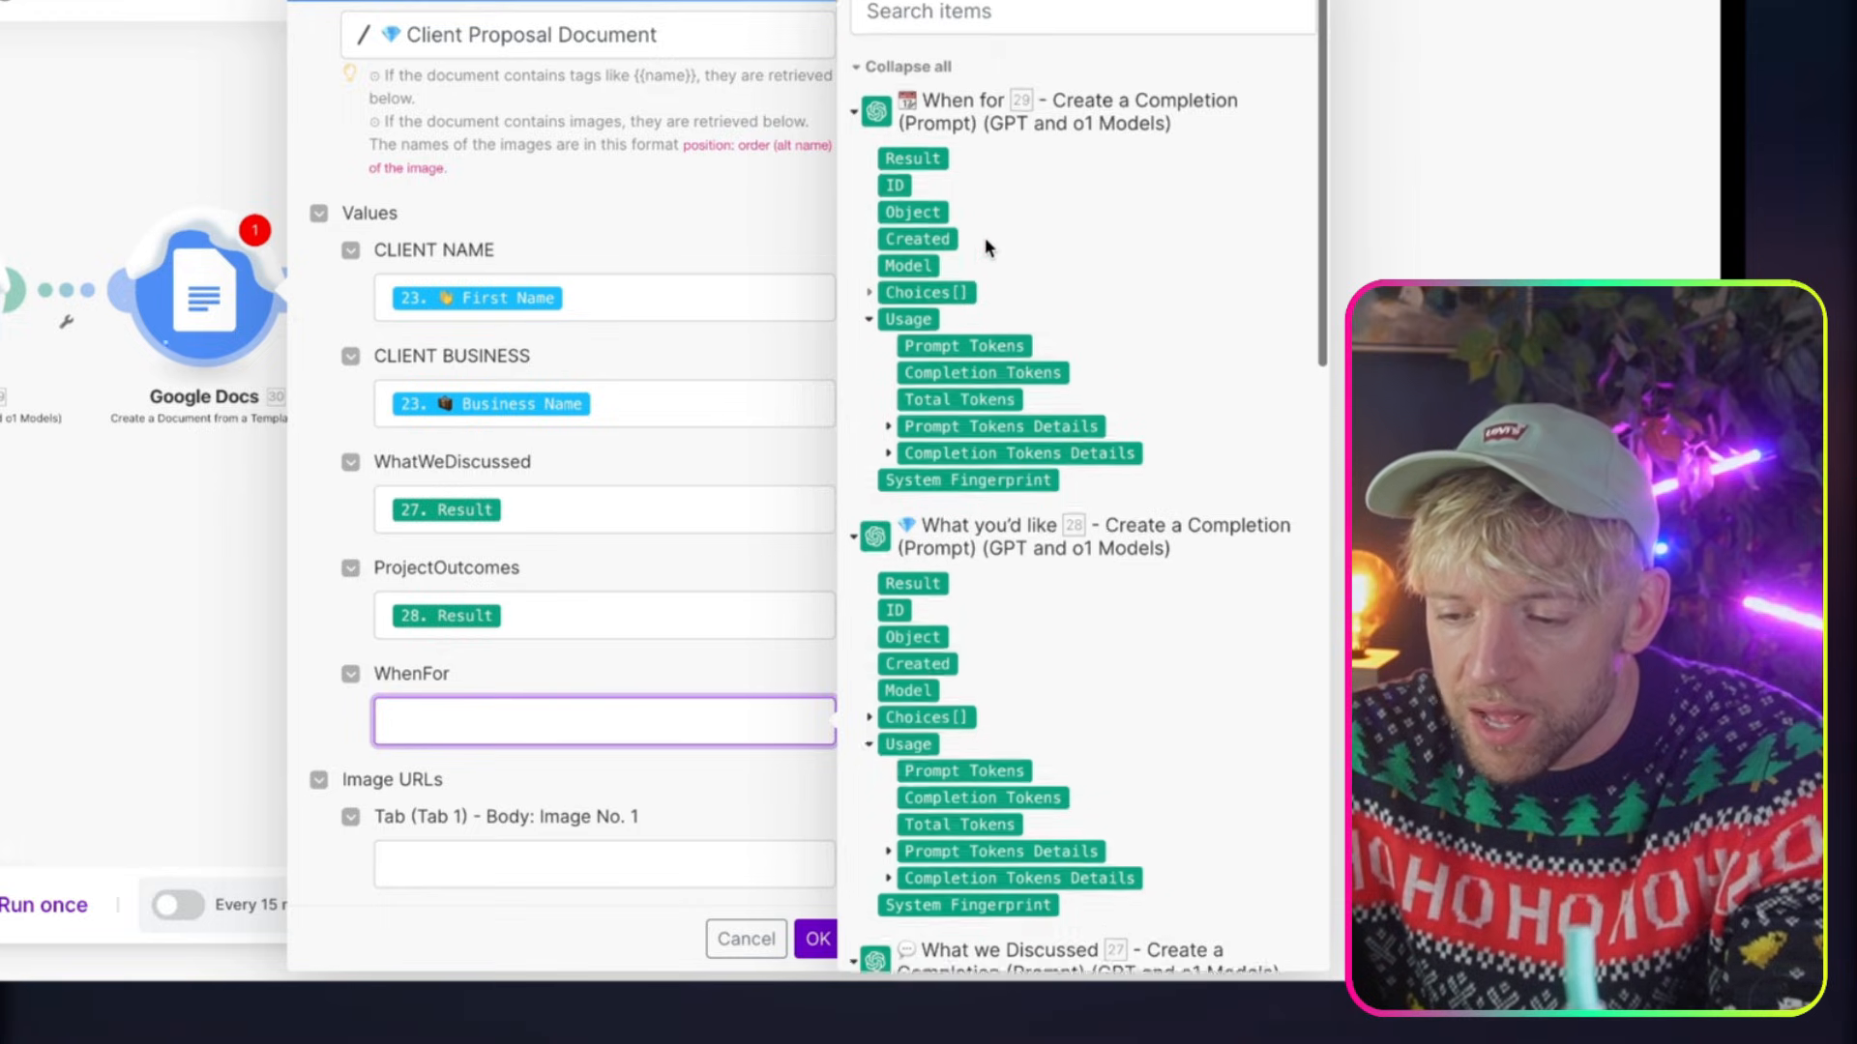
left_click(919, 182)
Examine the logo images and placeholder tags in the Google Docs proposal template to identify which images the module can replace
scroll(692, 642, "down", 4)
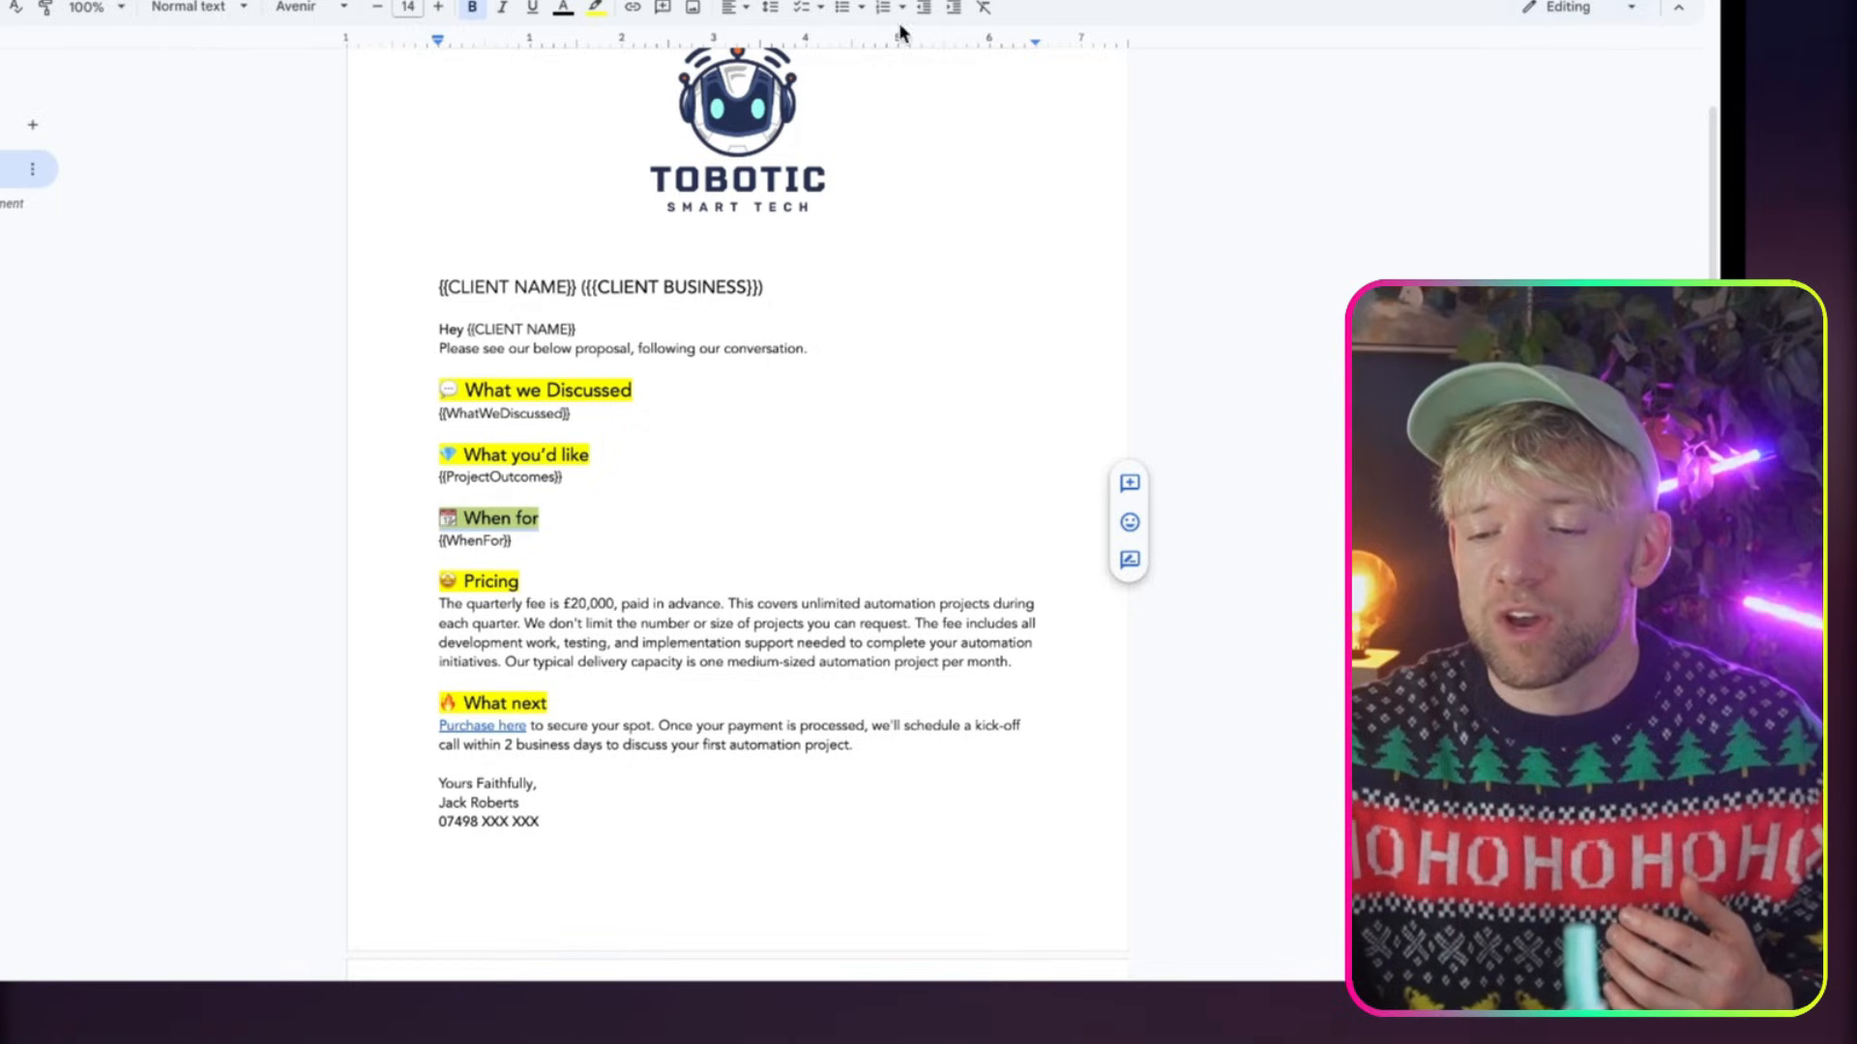
left_click(709, 126)
scroll(714, 416, "down", 10)
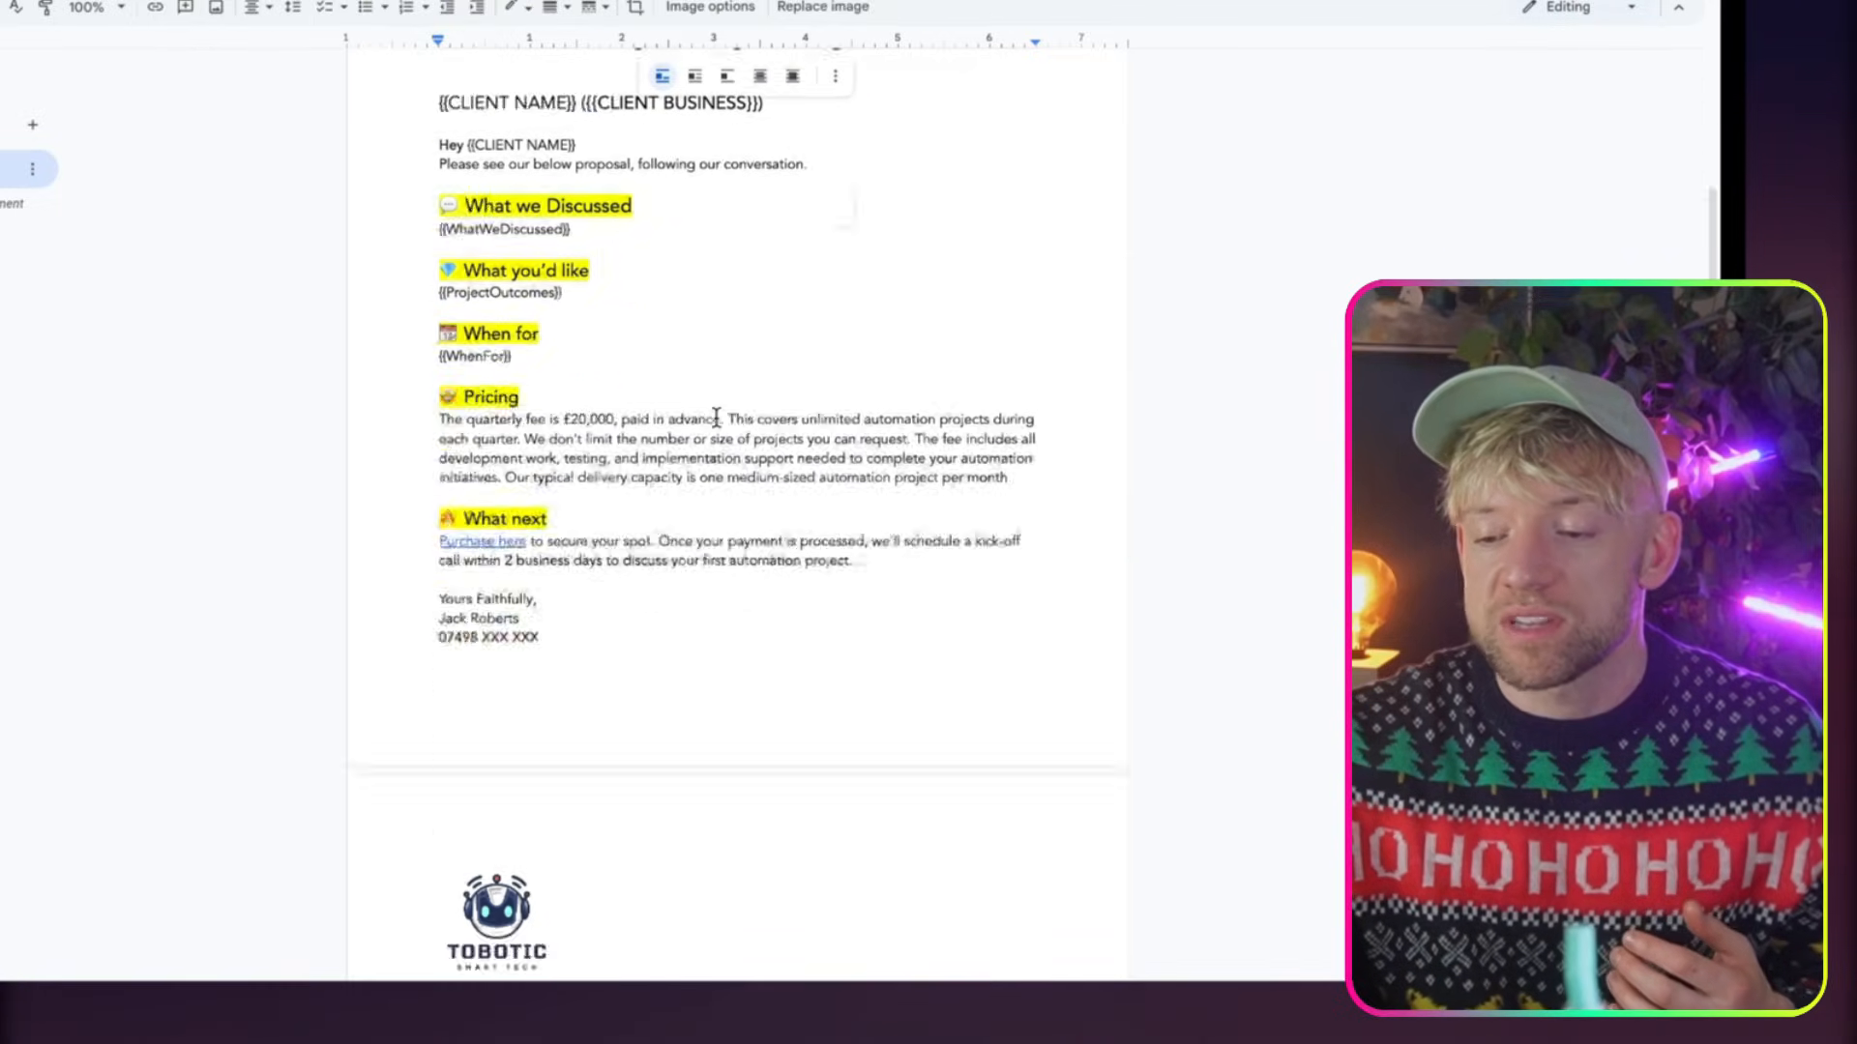
left_click(535, 274)
scroll(535, 273, "up", 10)
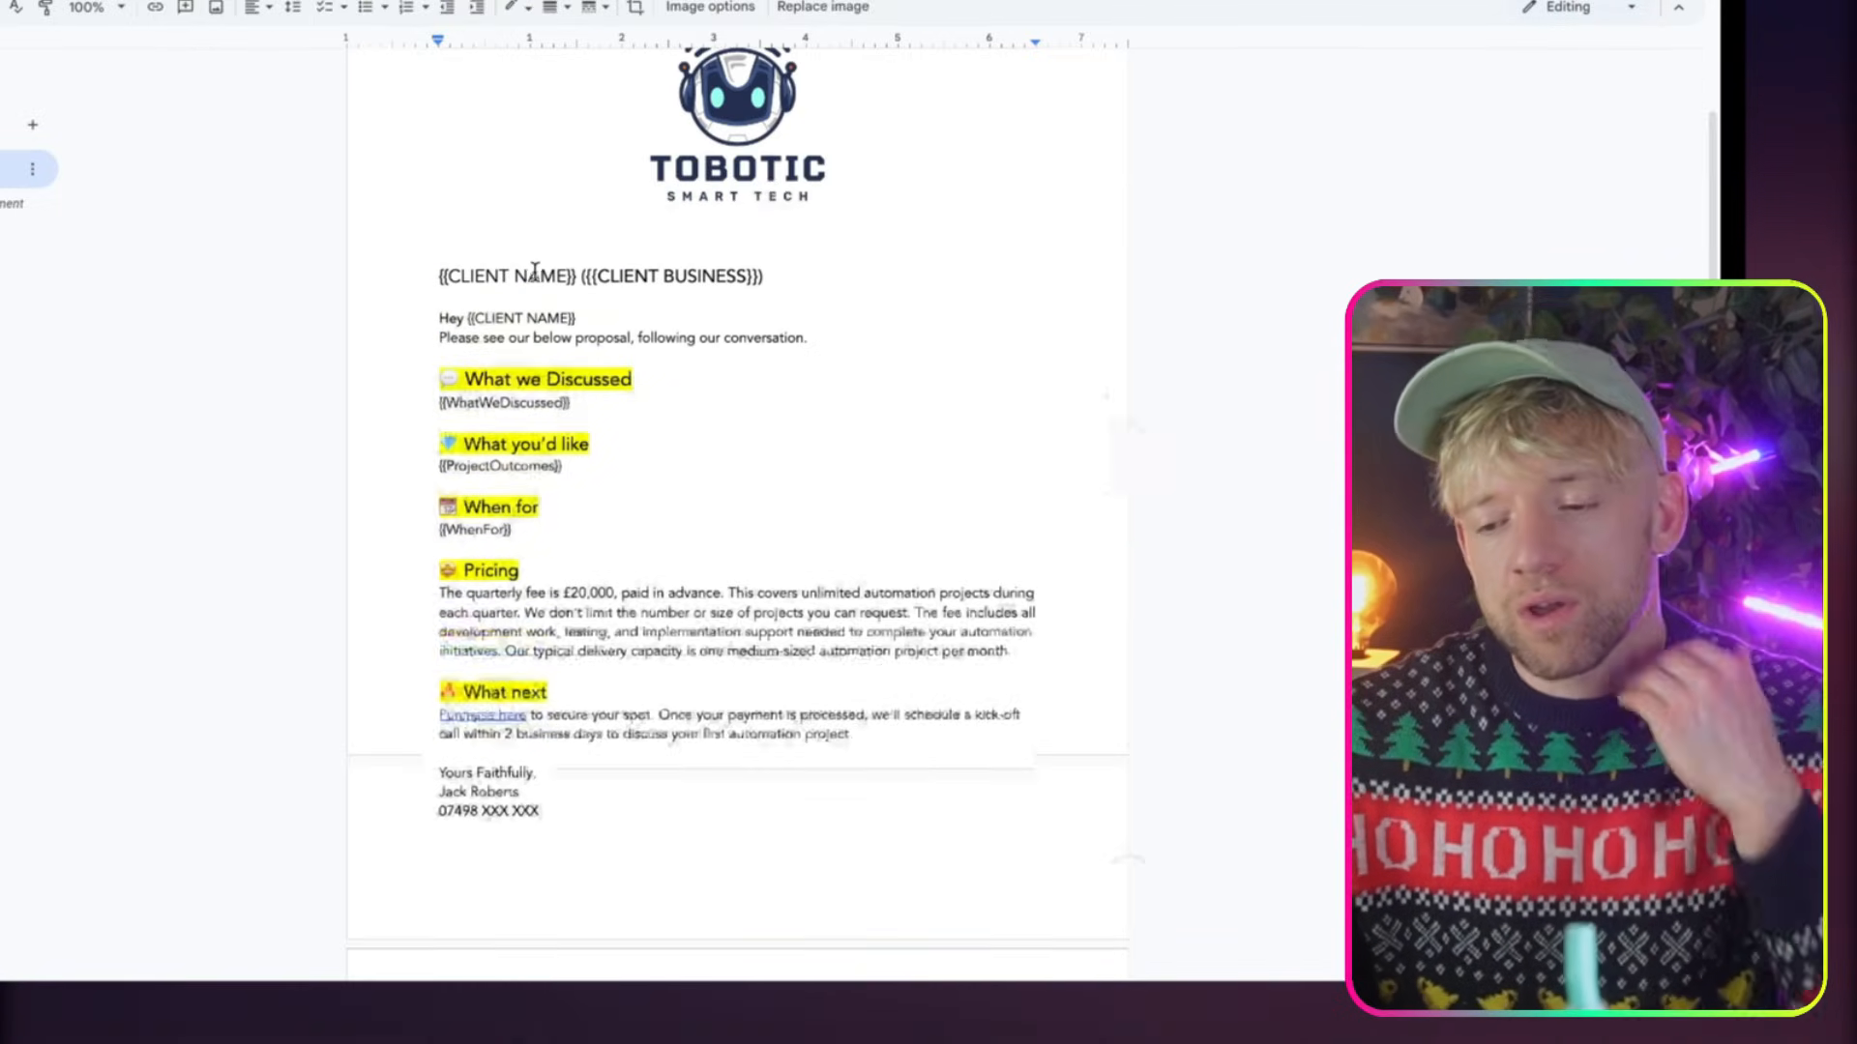
scroll(770, 186, "up", 1)
left_click(770, 186)
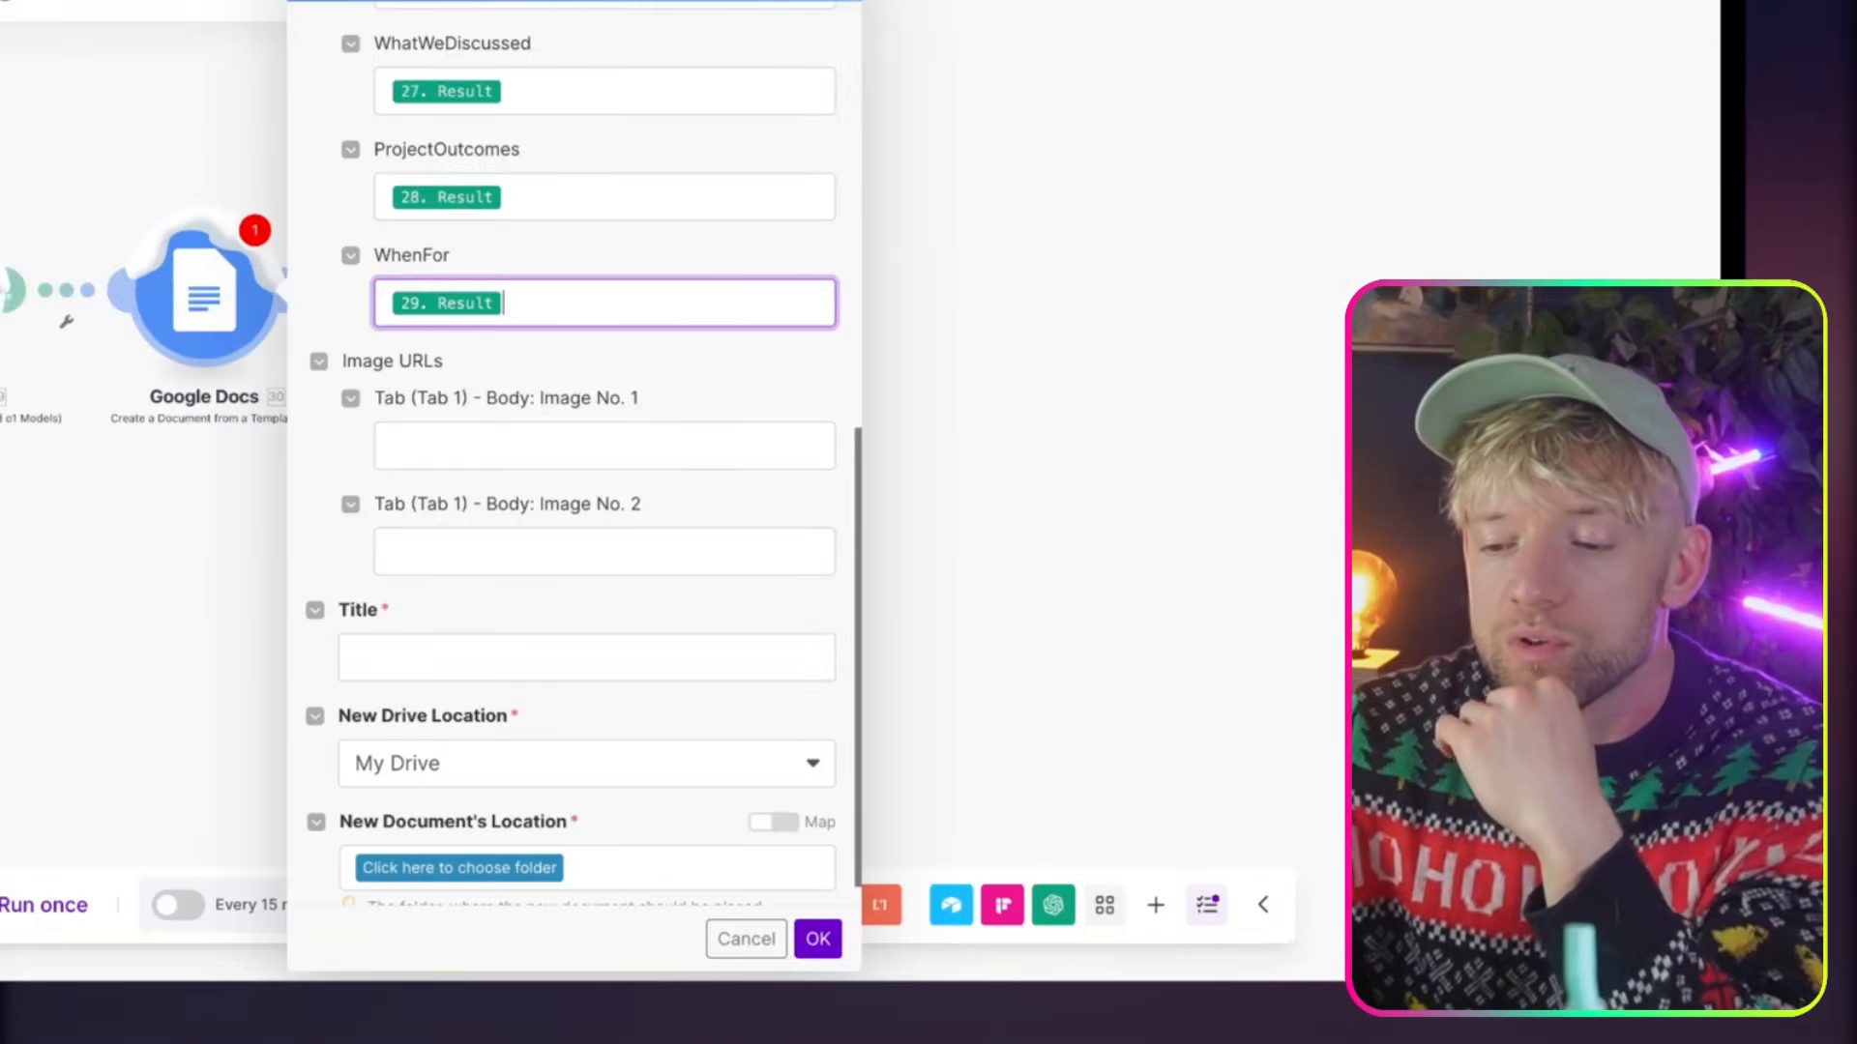
Map the URL of Image No. 1 to the URL of the Airtable Business Logo
left_click(624, 442)
scroll(1025, 311, "down", 15)
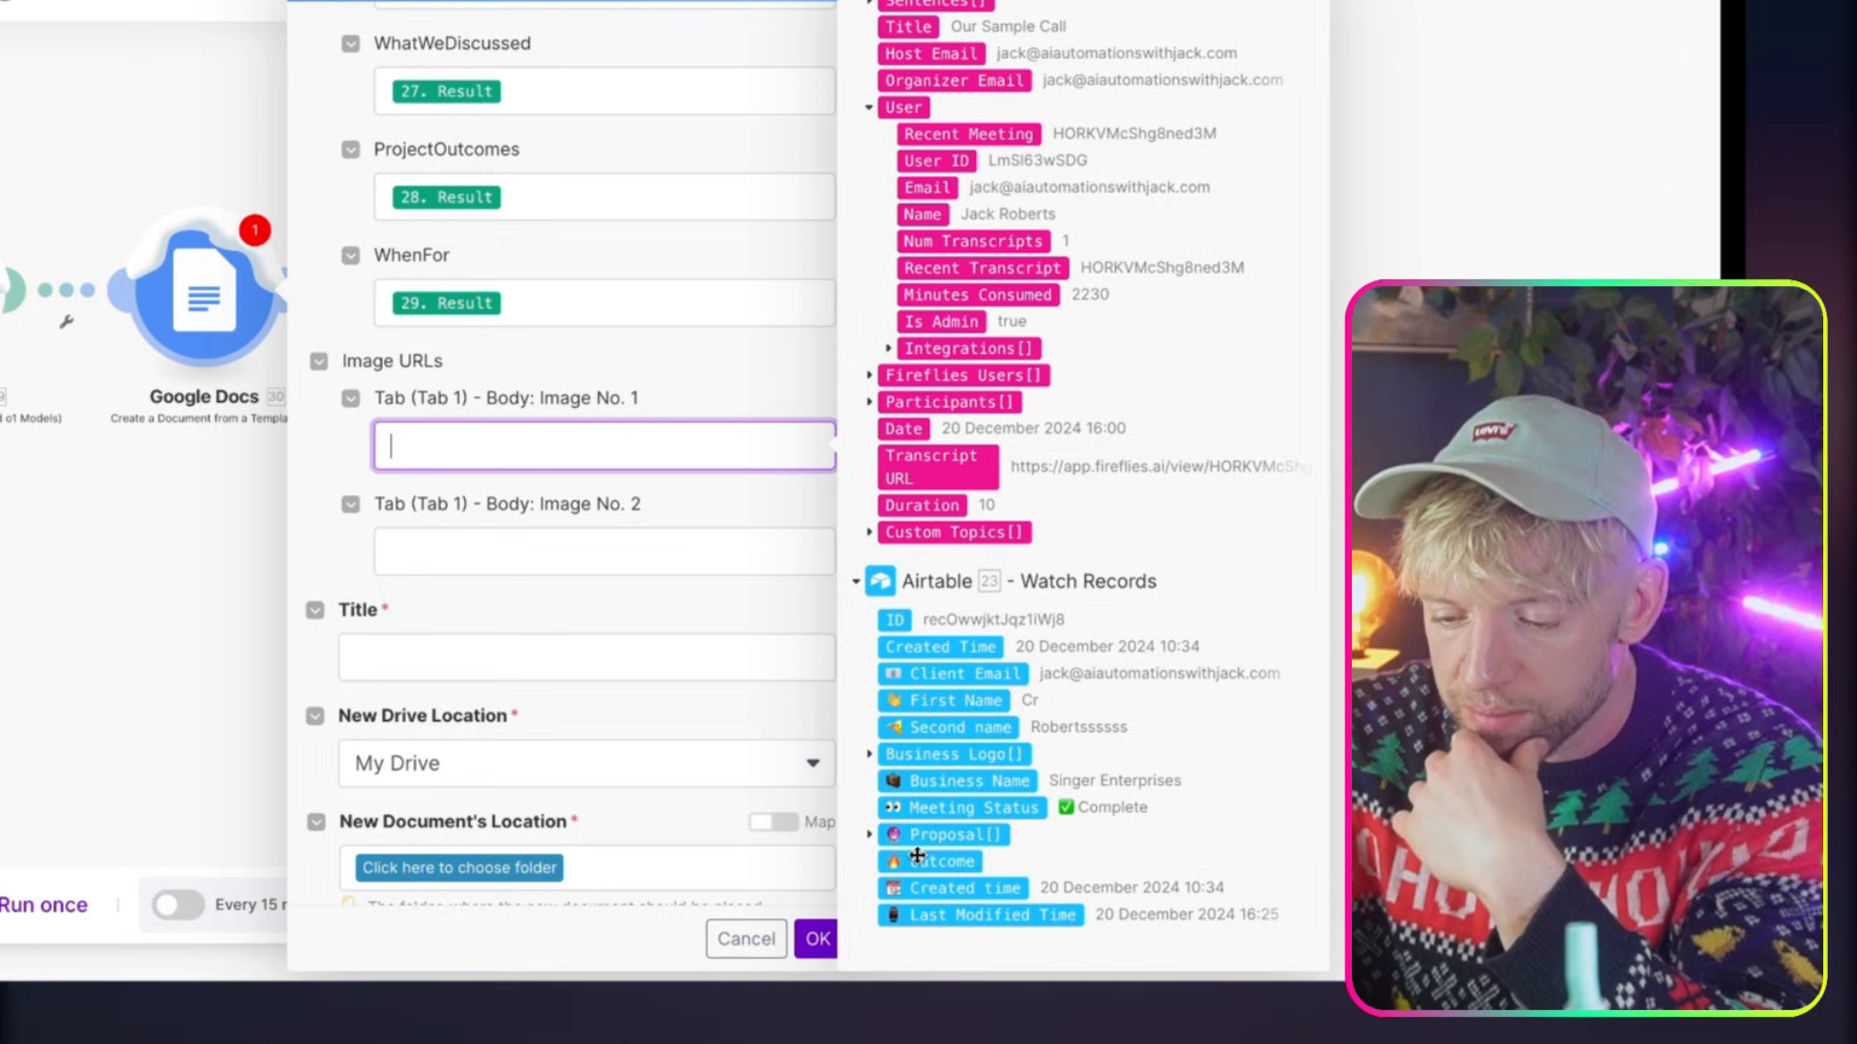
left_click(870, 755)
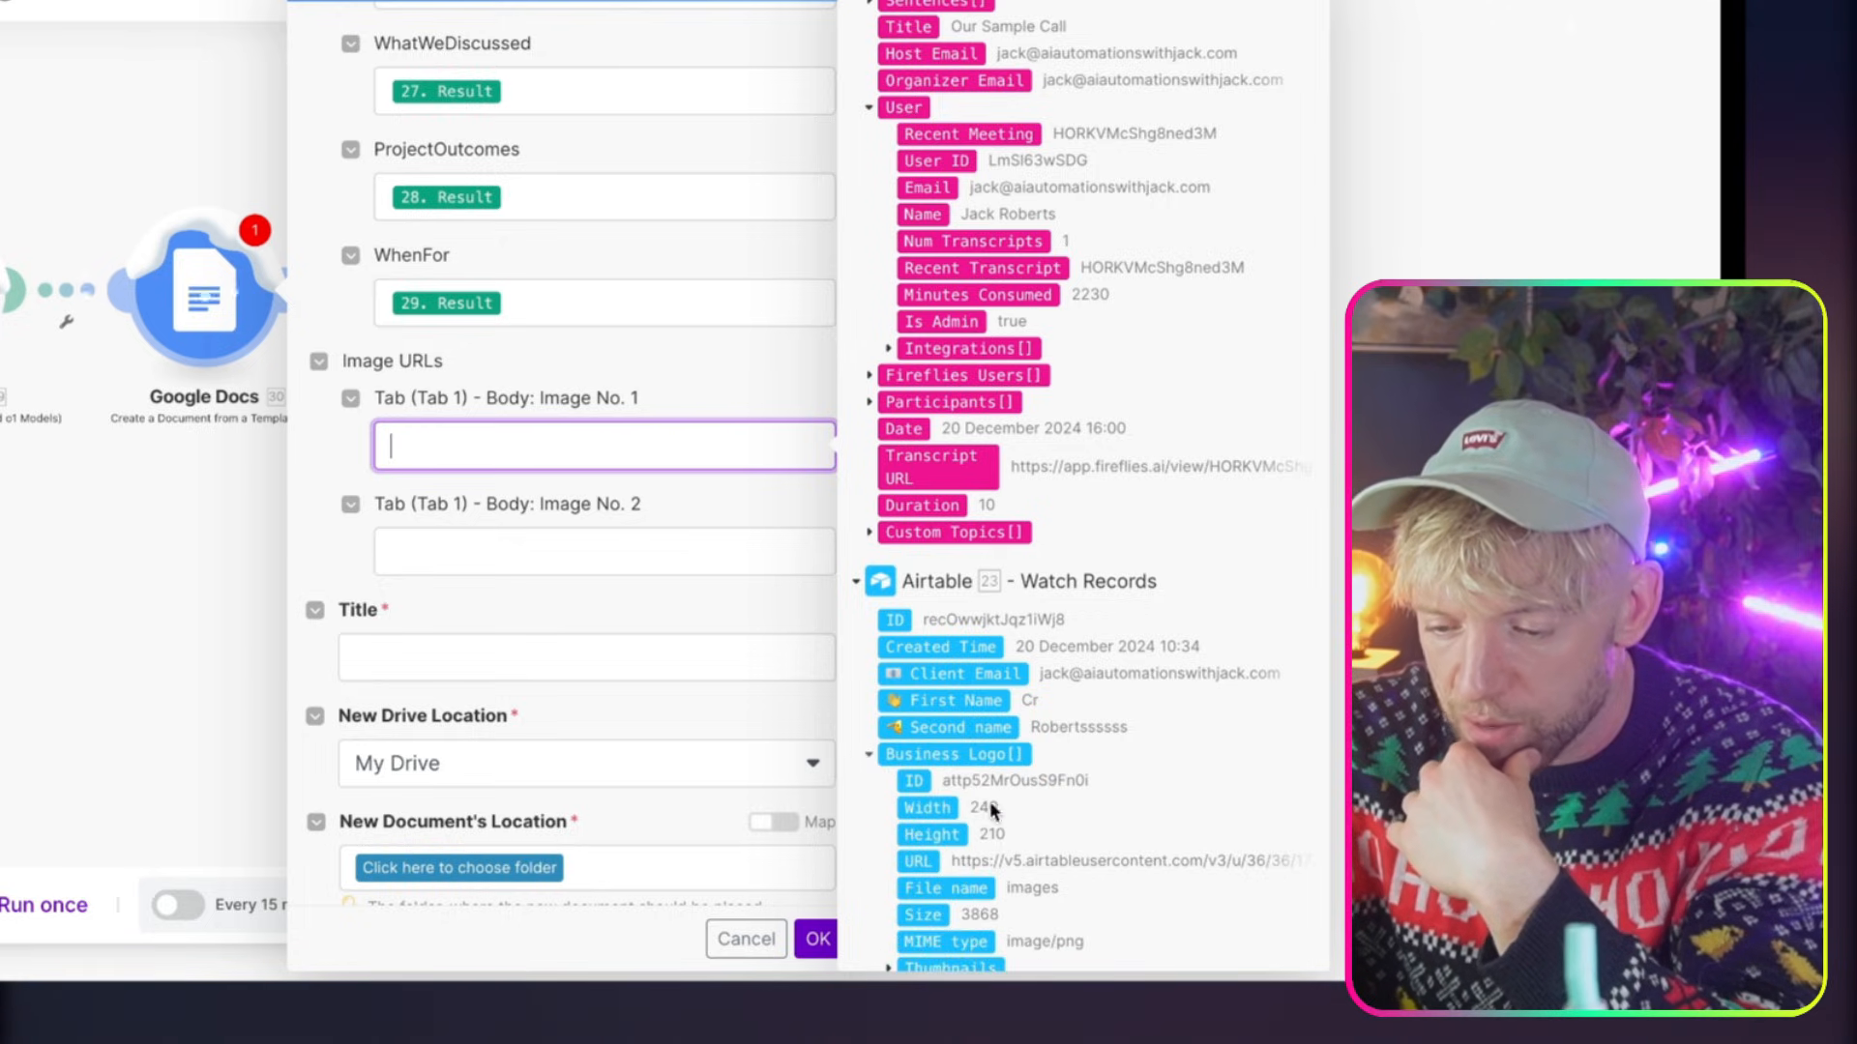
scroll(996, 822, "down", 2)
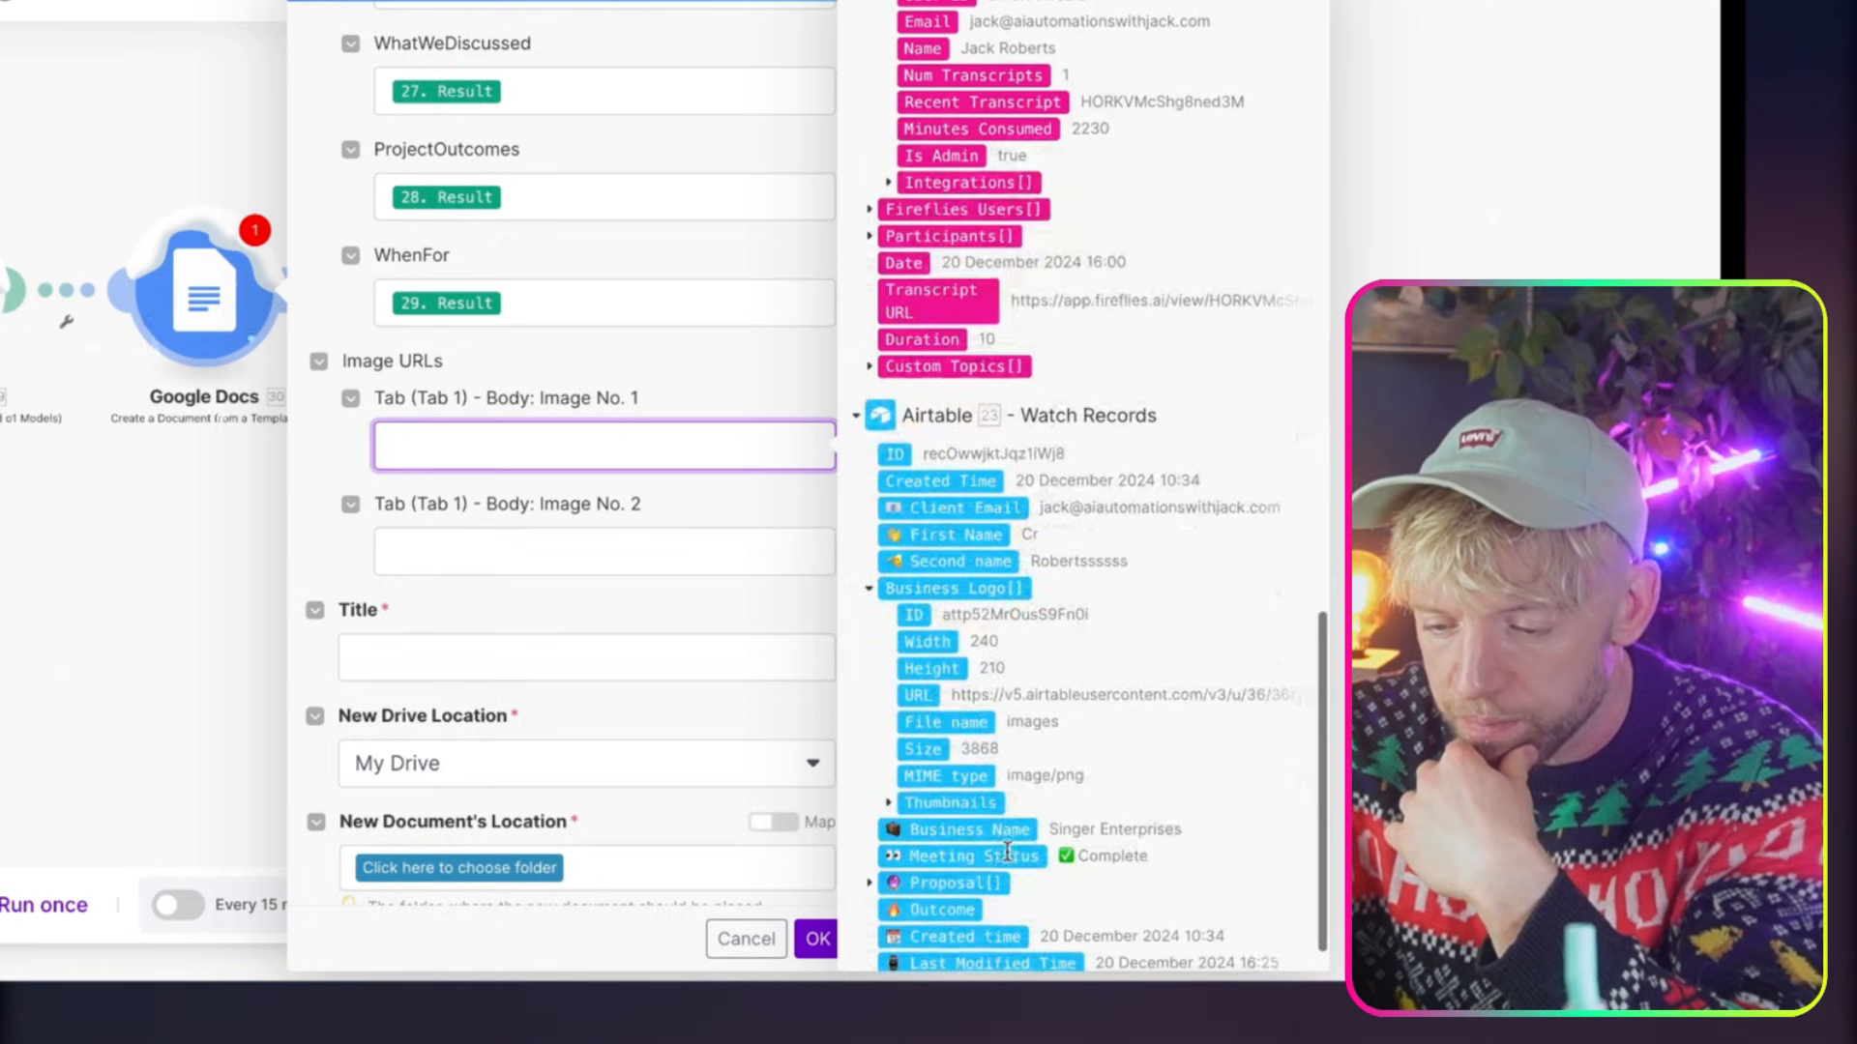
left_click(918, 692)
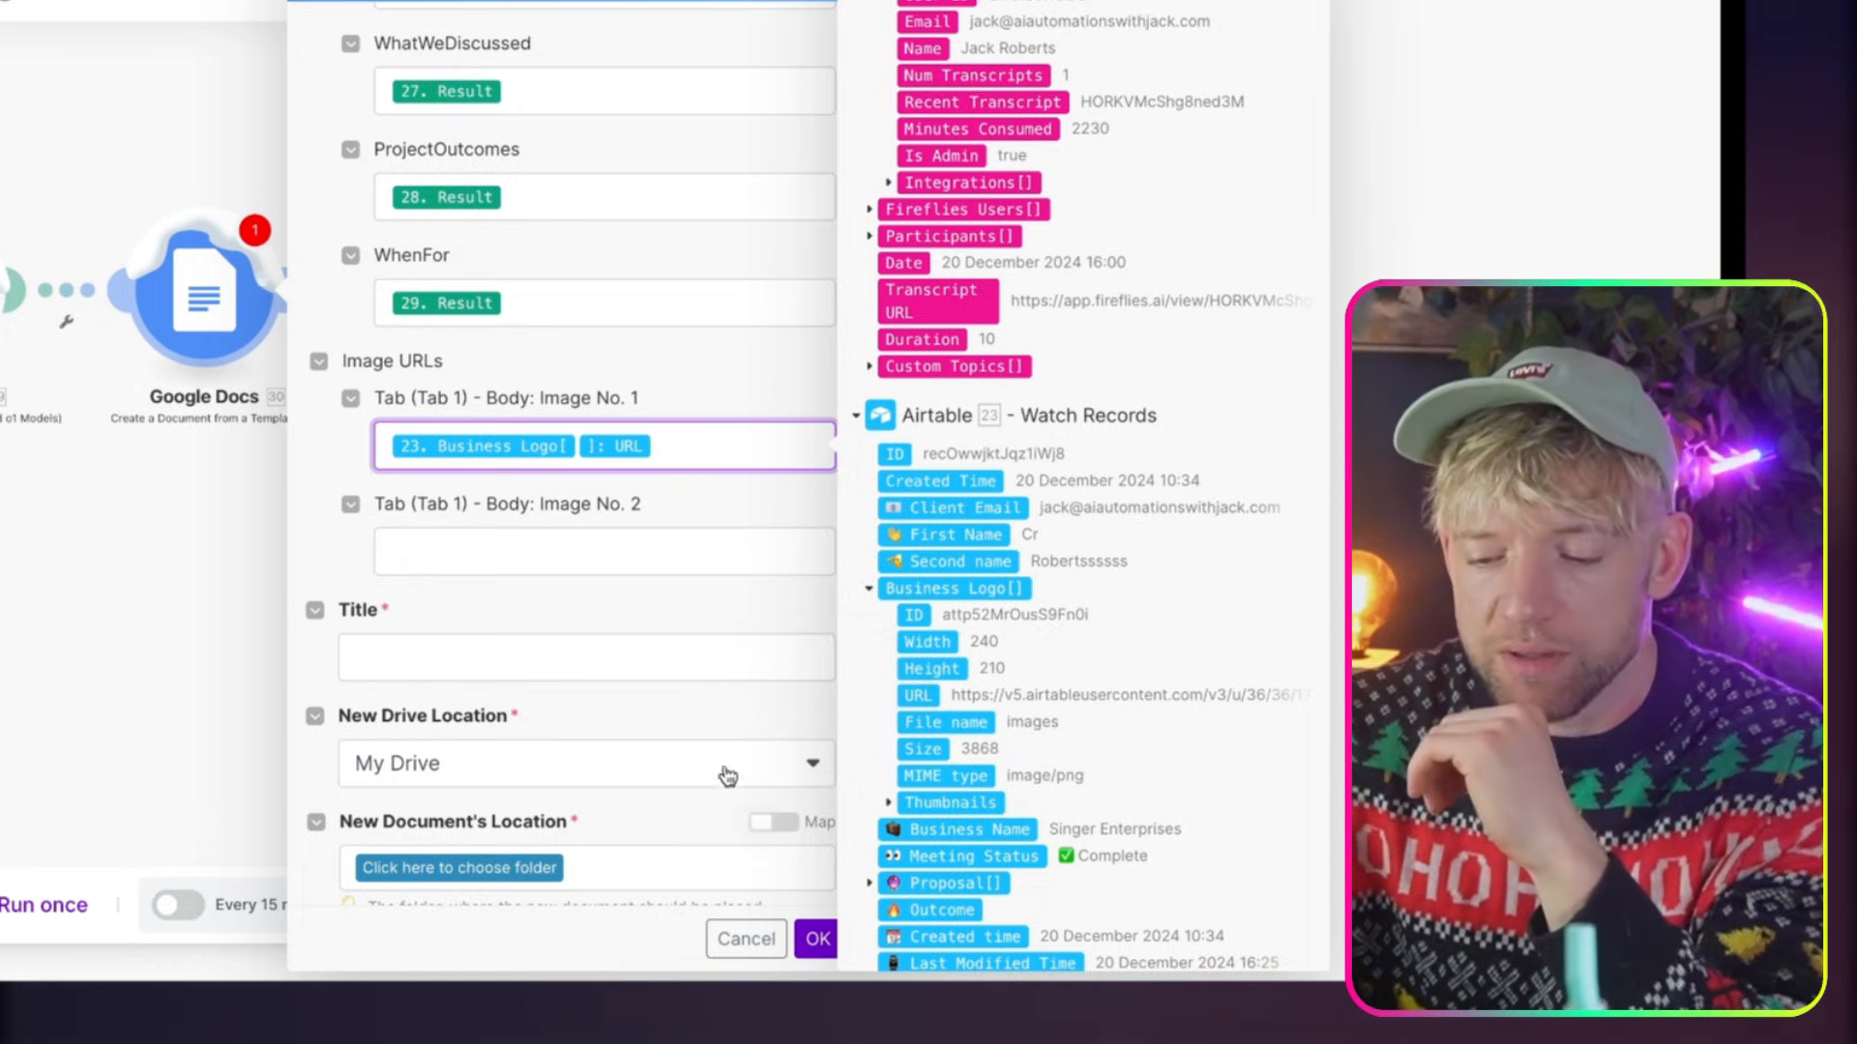
Set the new document's location to the root folder (/) of My Drive
scroll(682, 667, "down", 1)
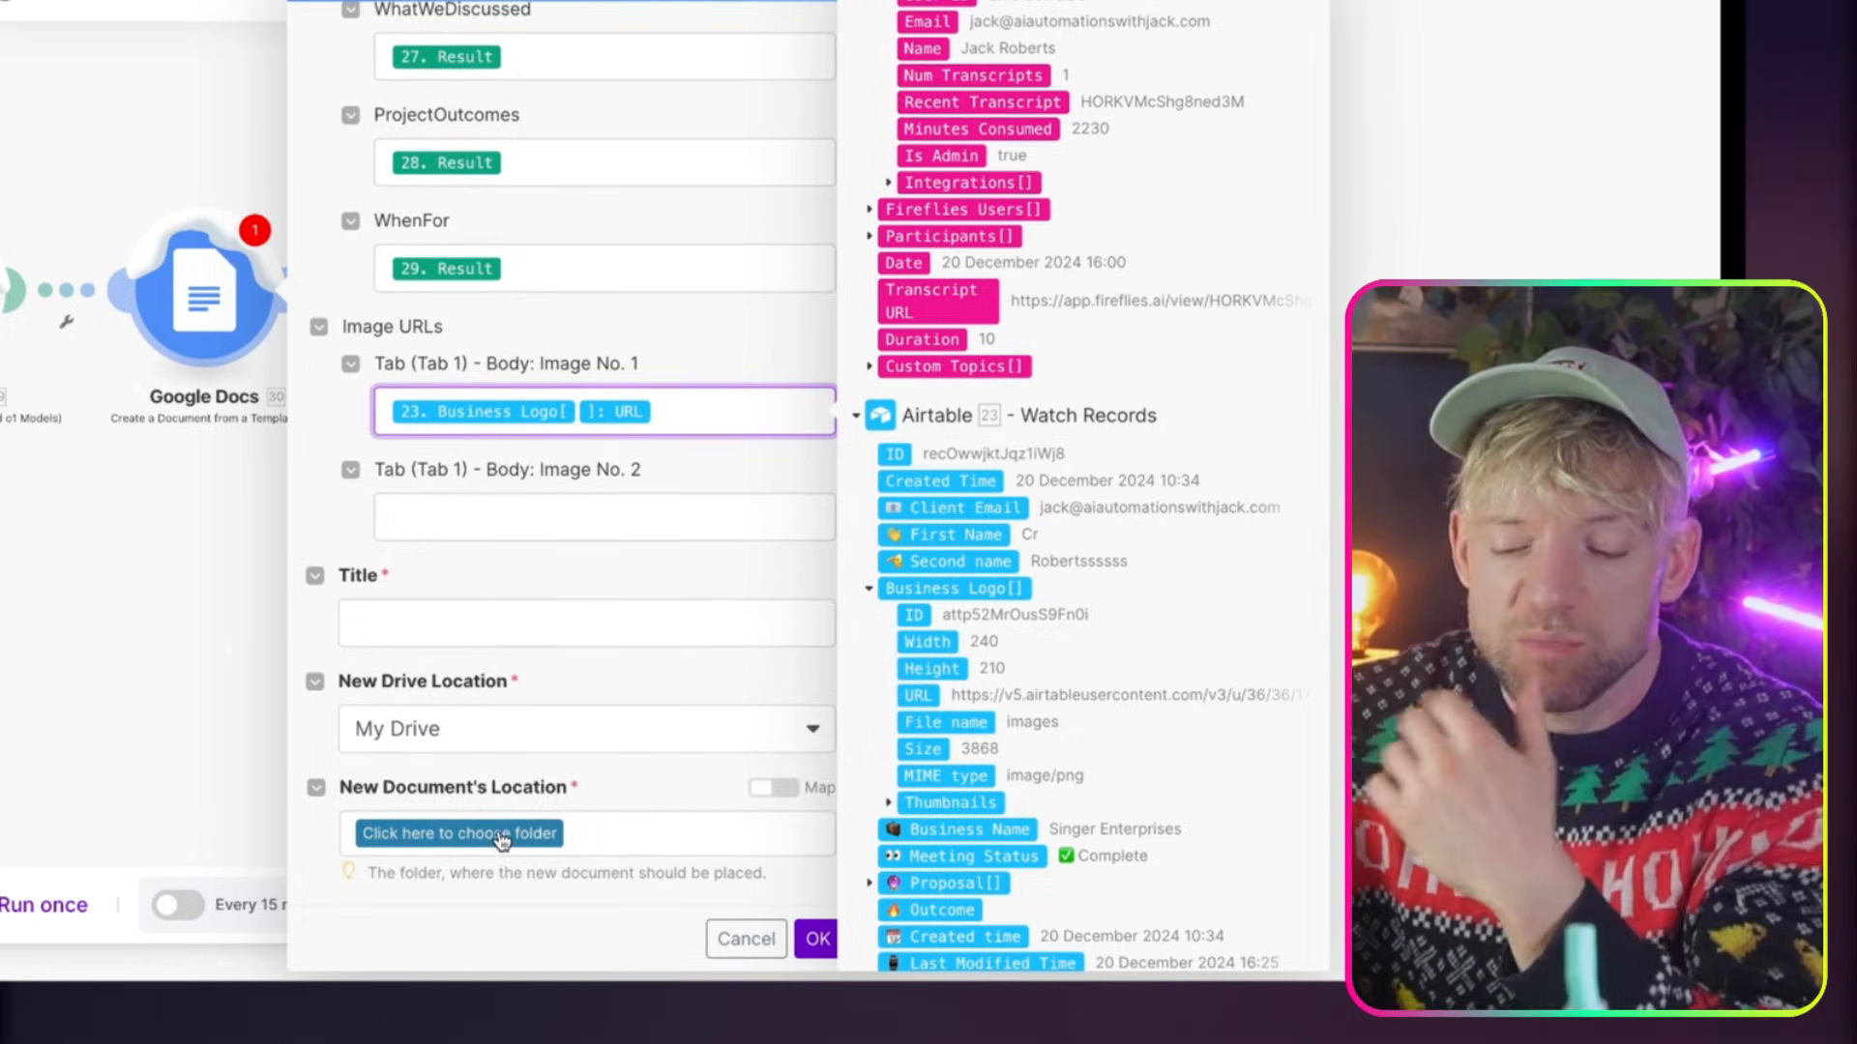
left_click(501, 837)
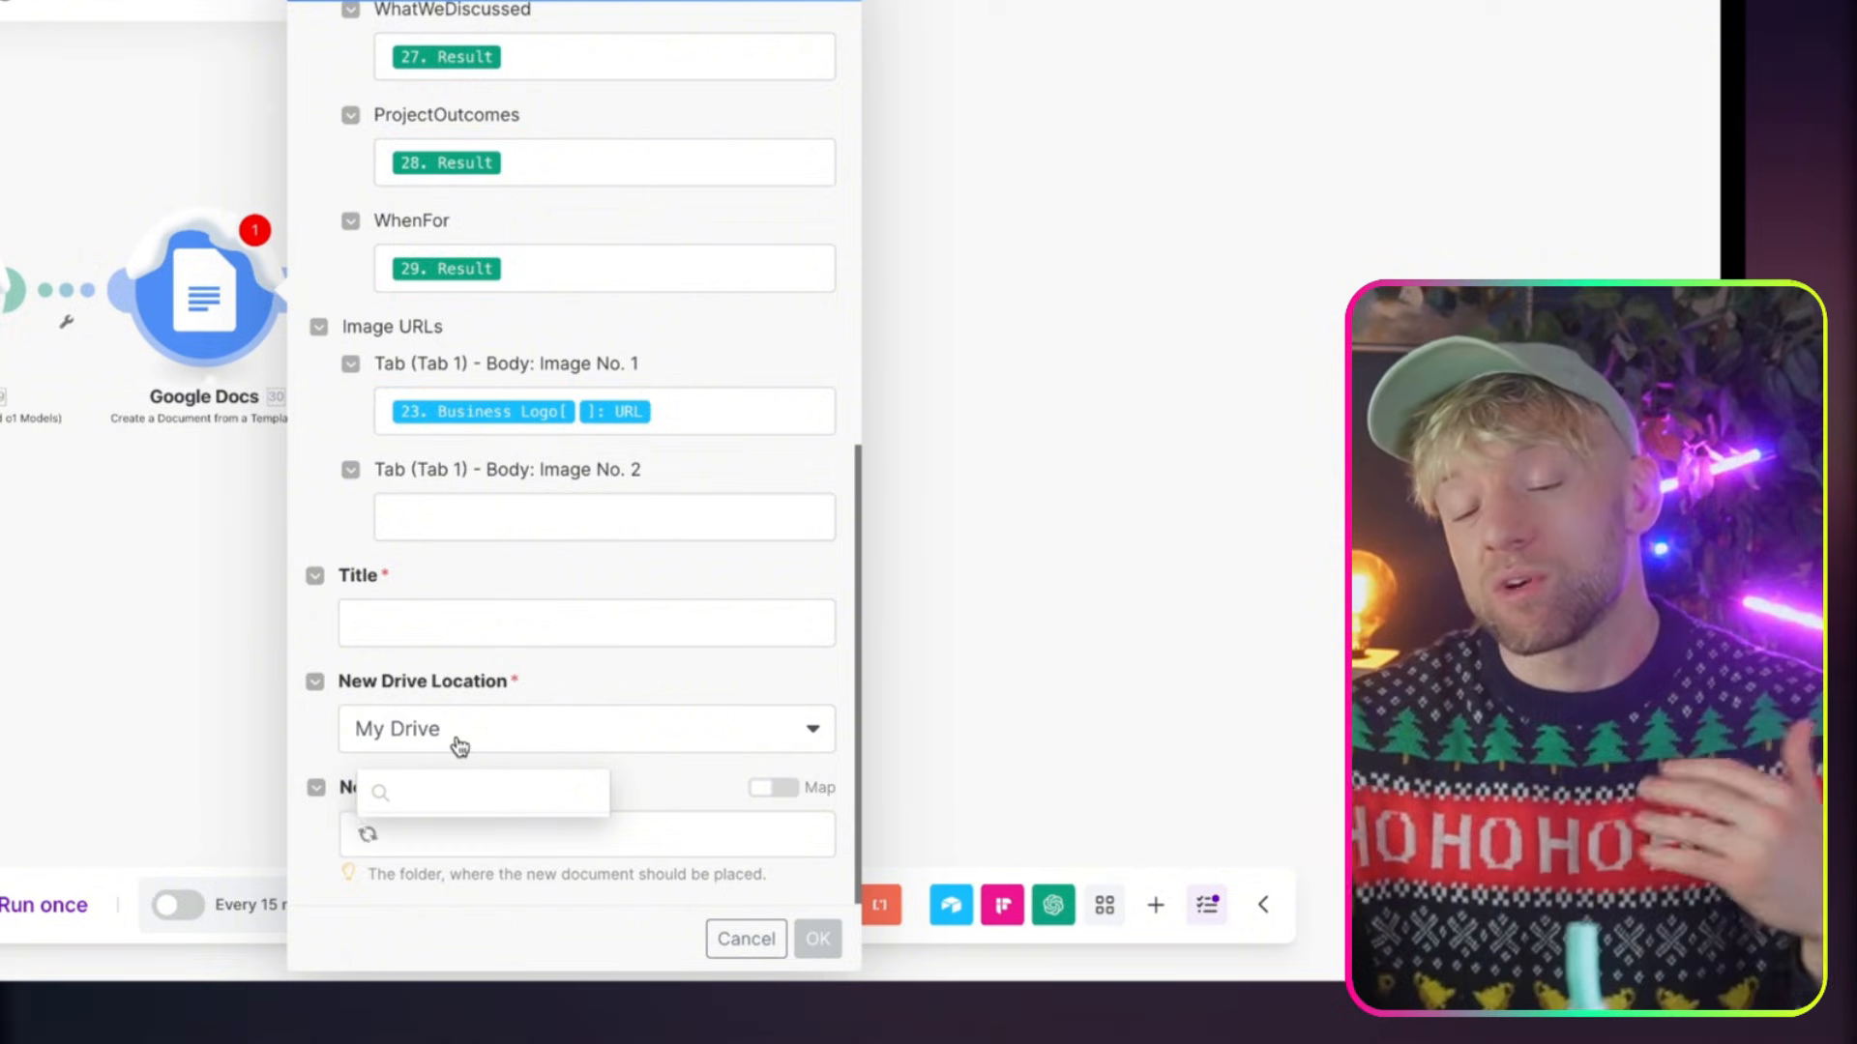
left_click(453, 619)
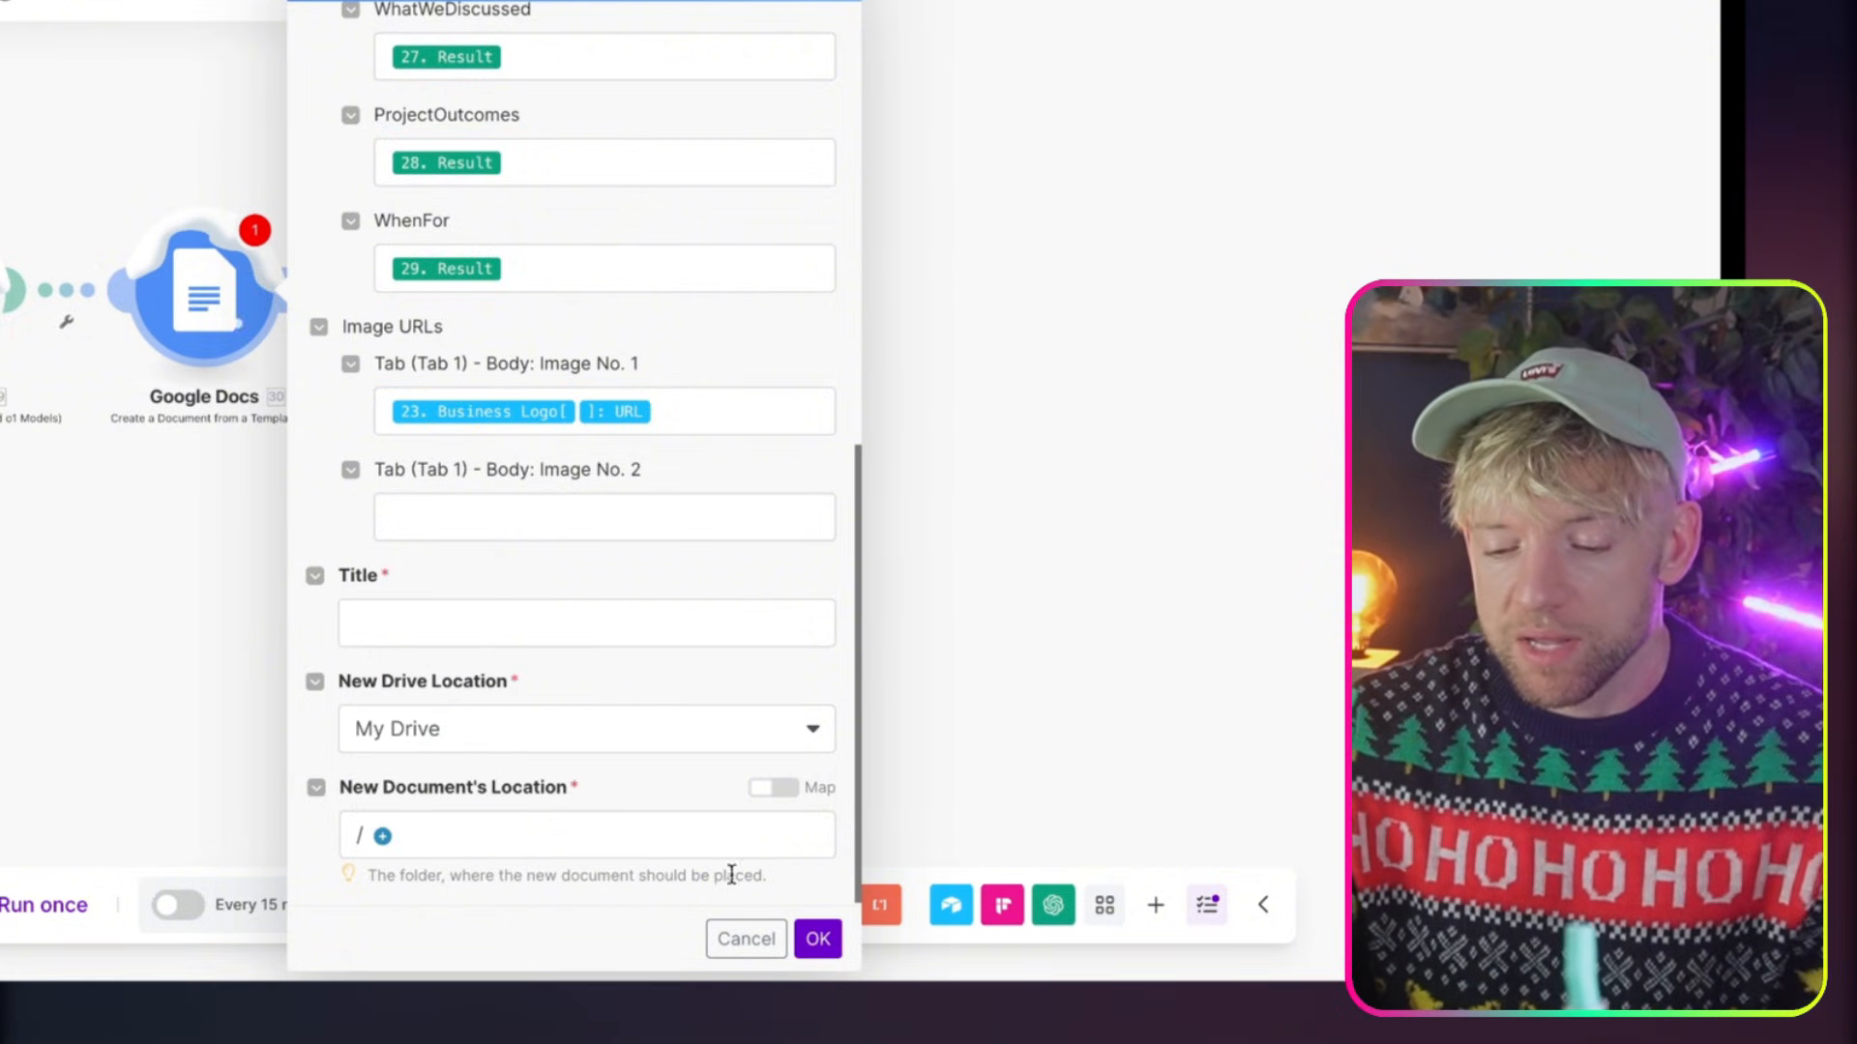
Map the new document's Title to the Airtable Business Name followed by Last Modified Time and save the module settings
left_click(546, 630)
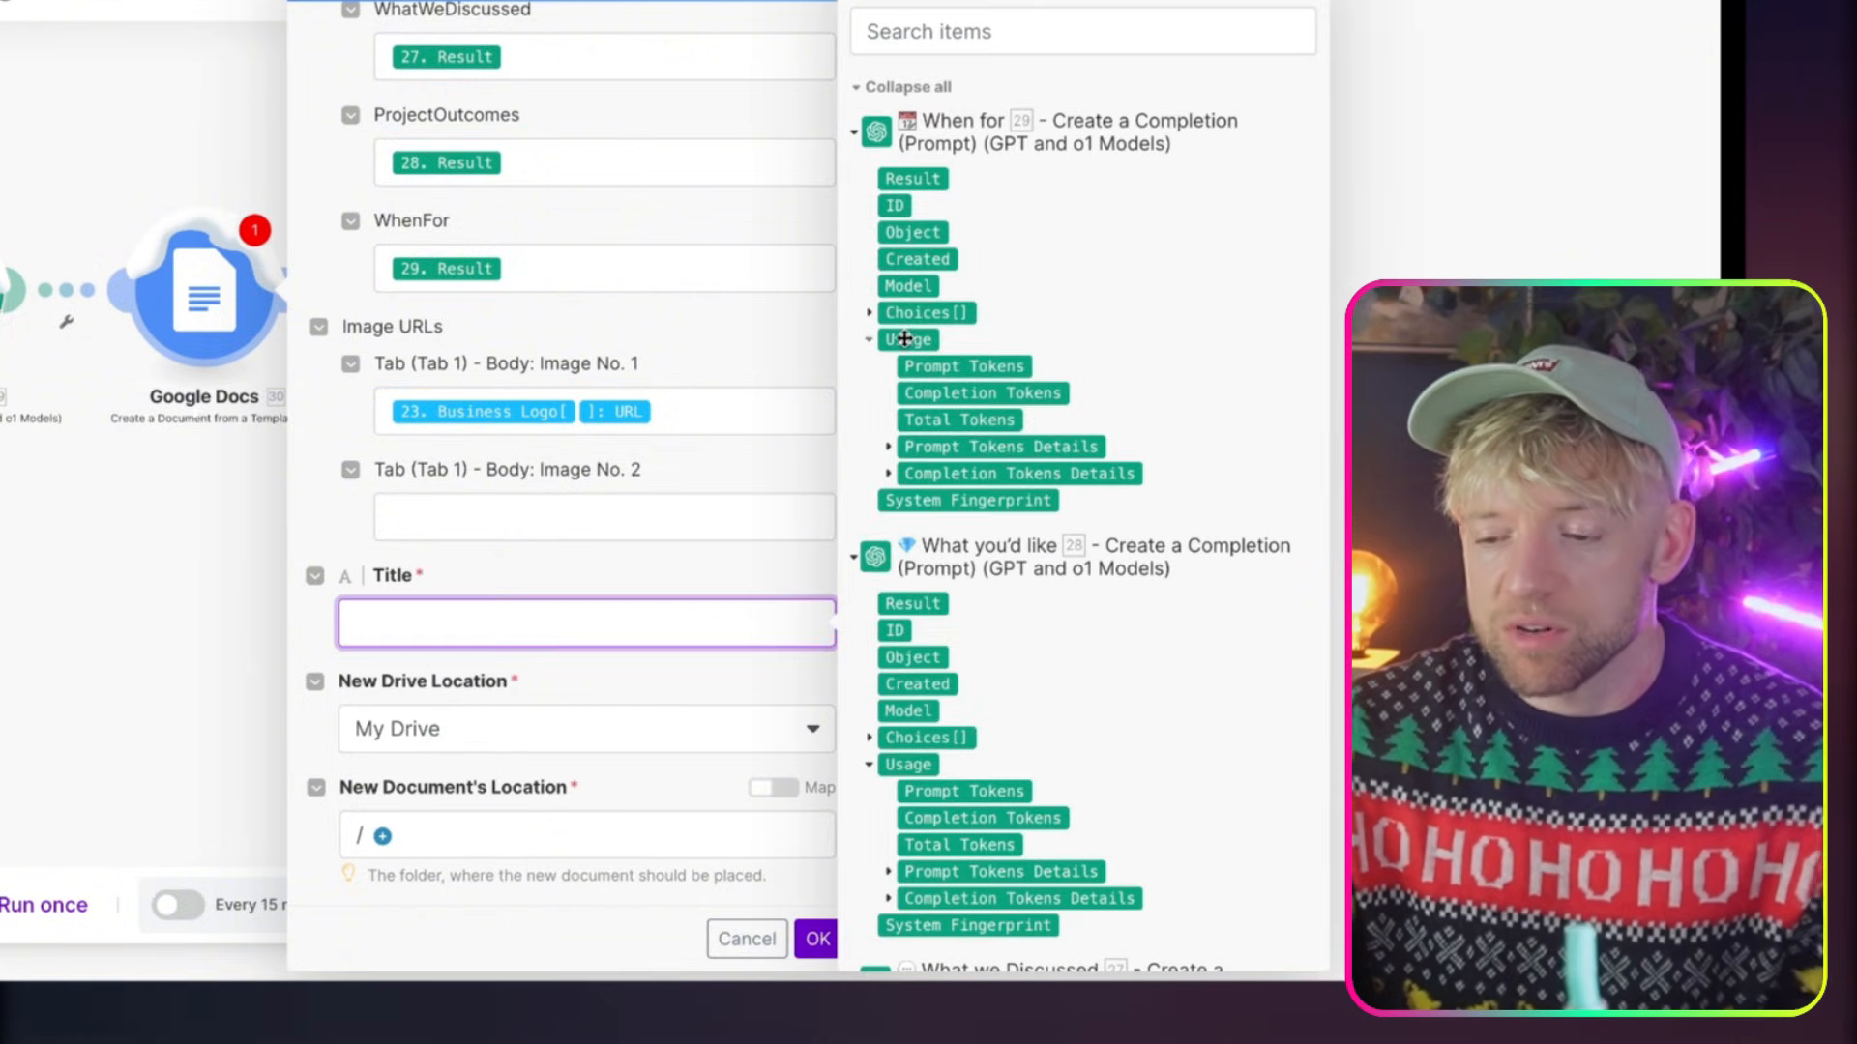
scroll(1014, 445, "down", 15)
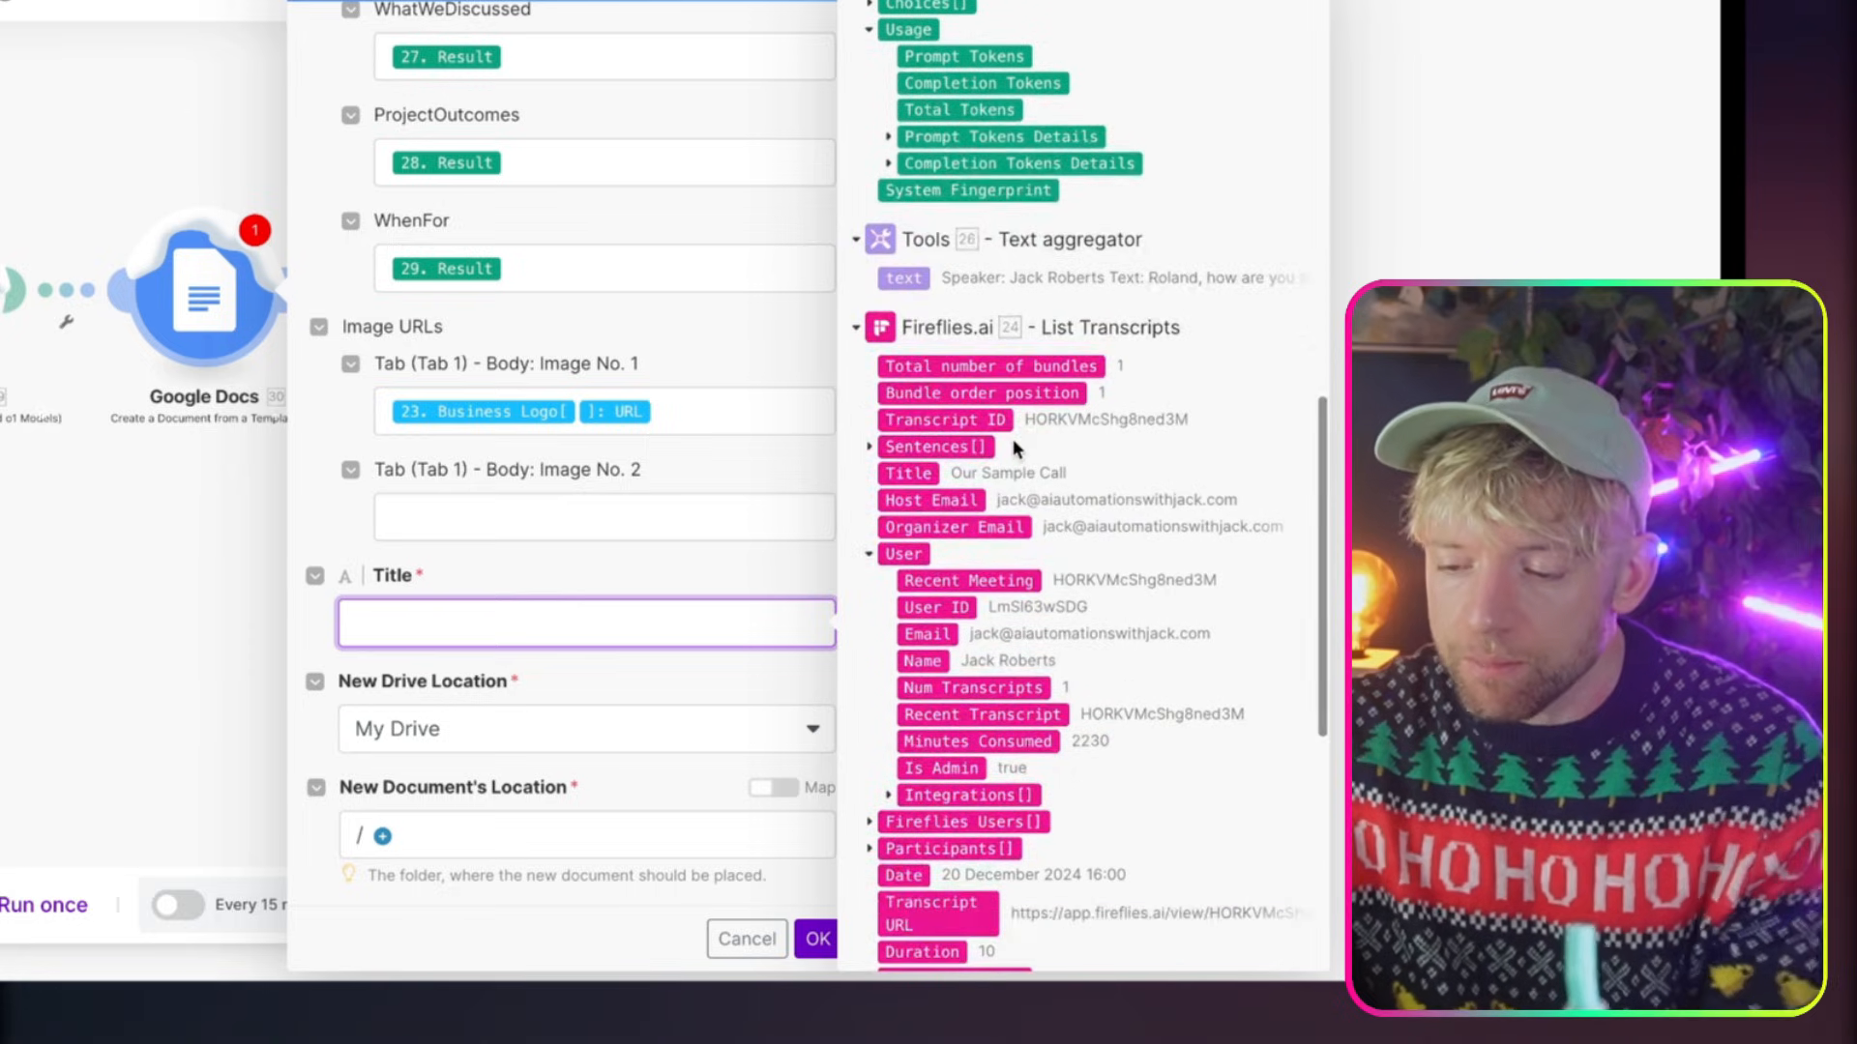
scroll(1014, 448, "down", 7)
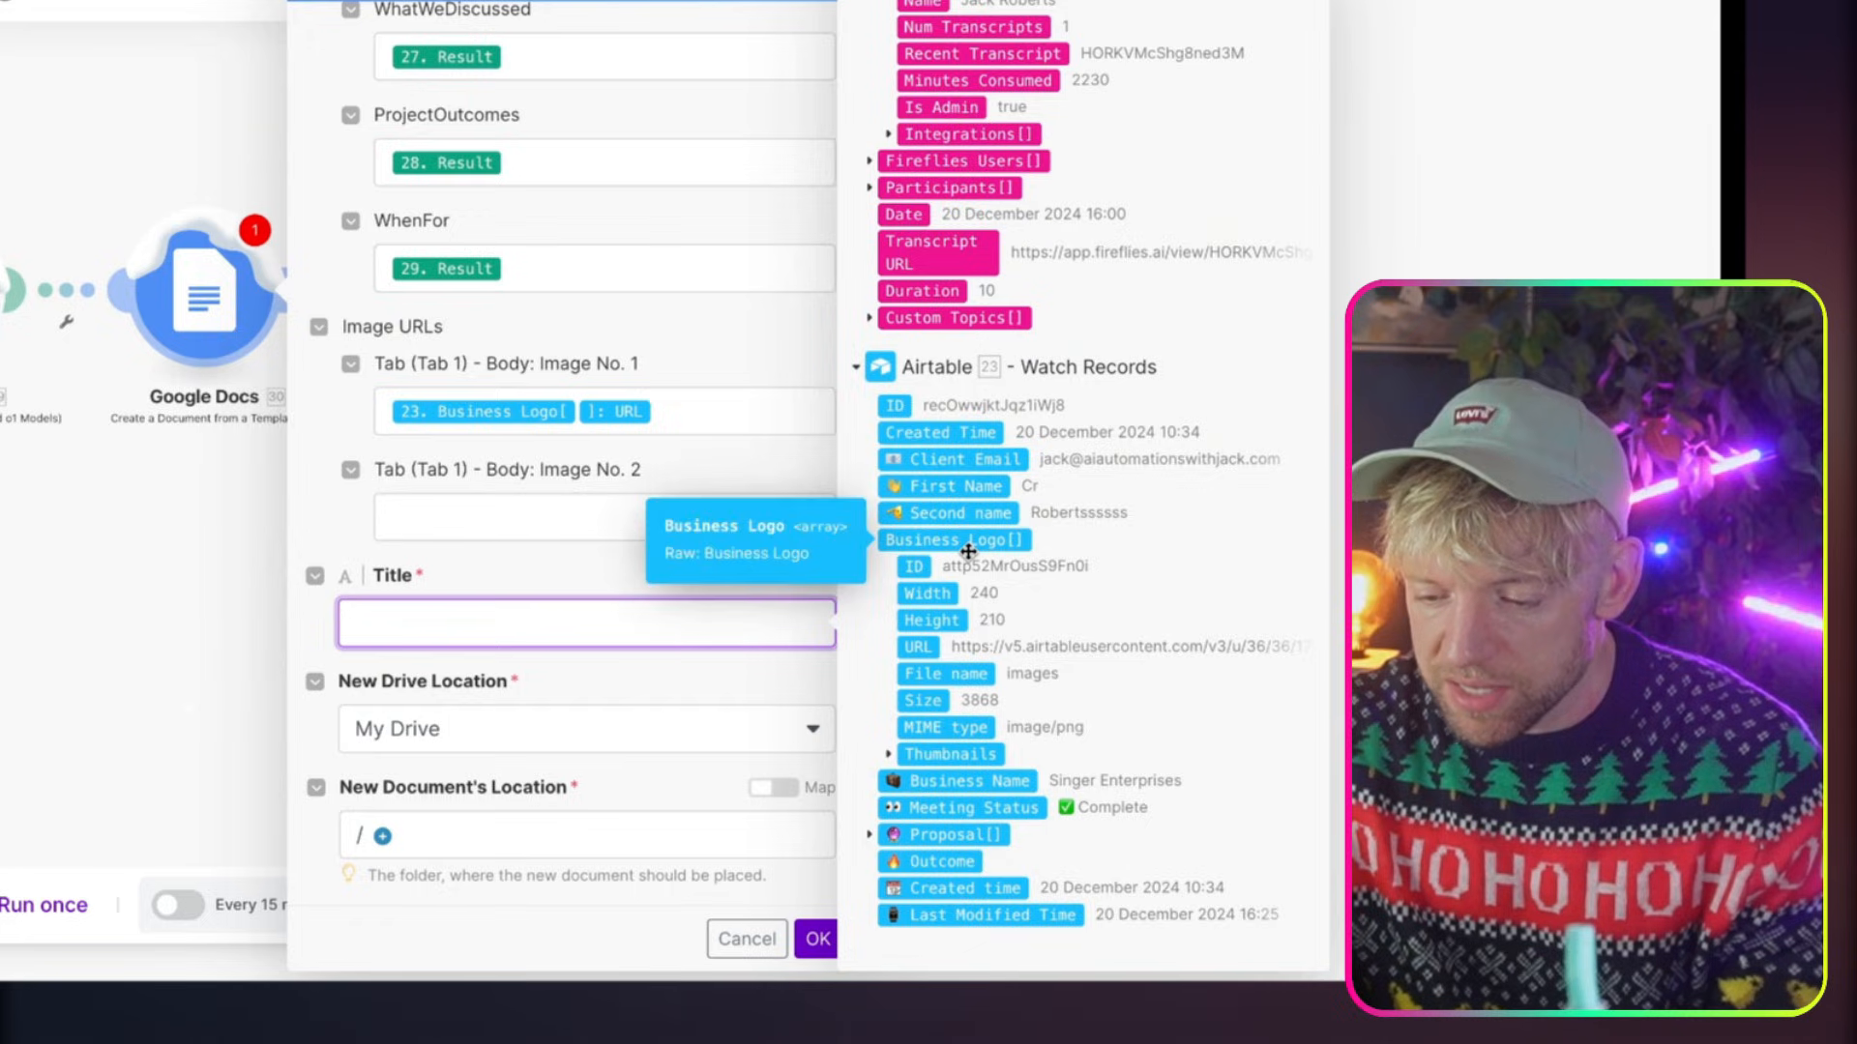
left_click(986, 781)
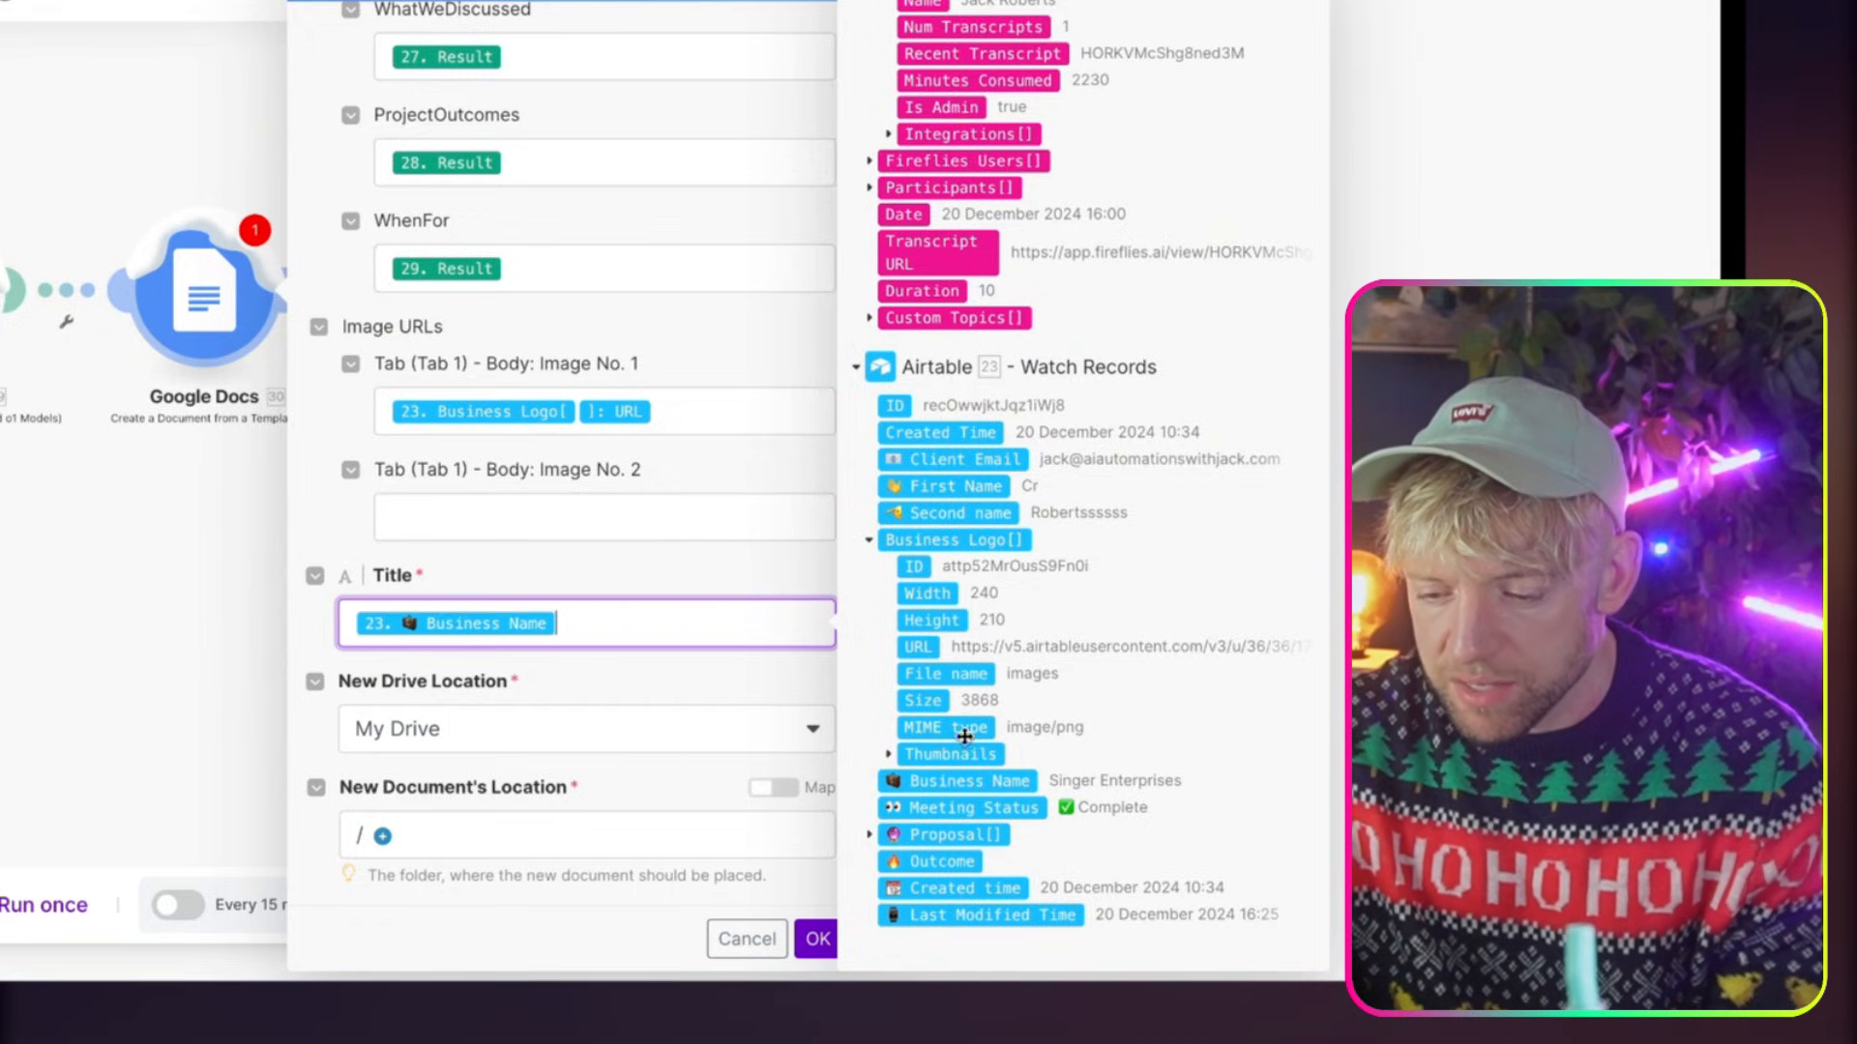
left_click(1021, 919)
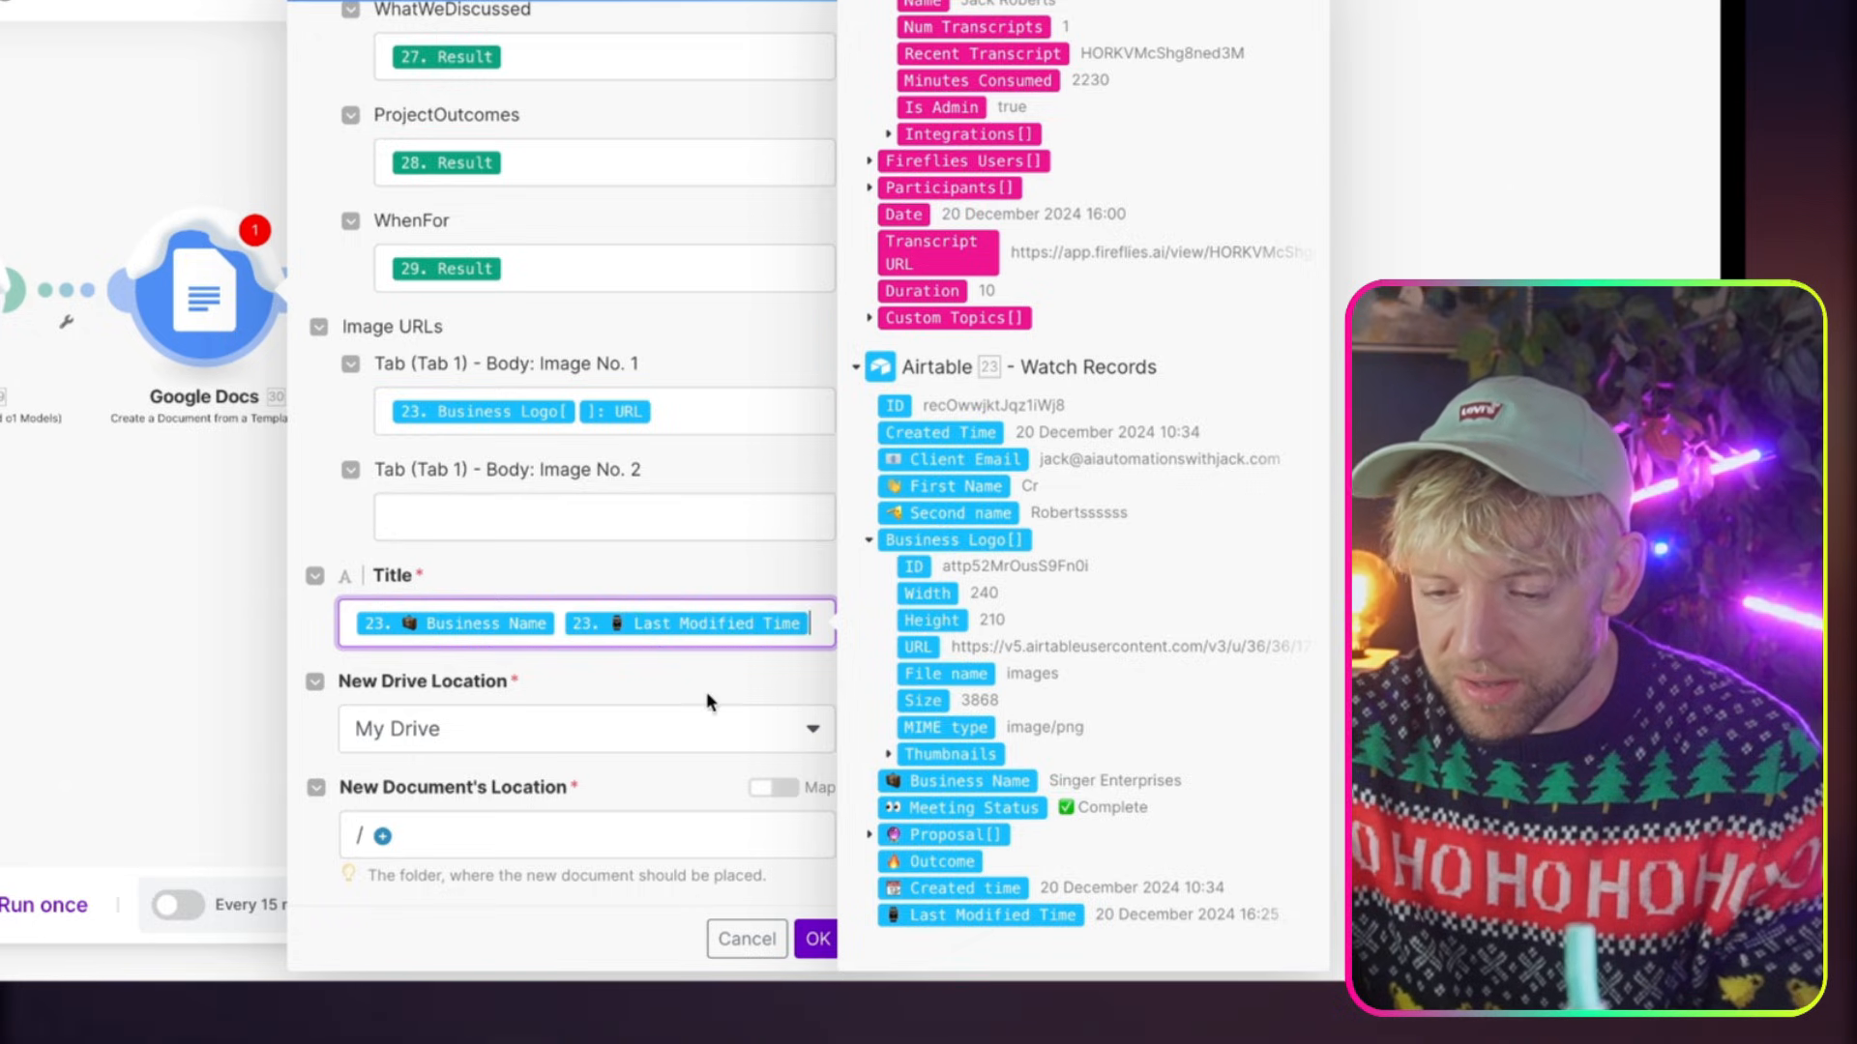
left_click(818, 938)
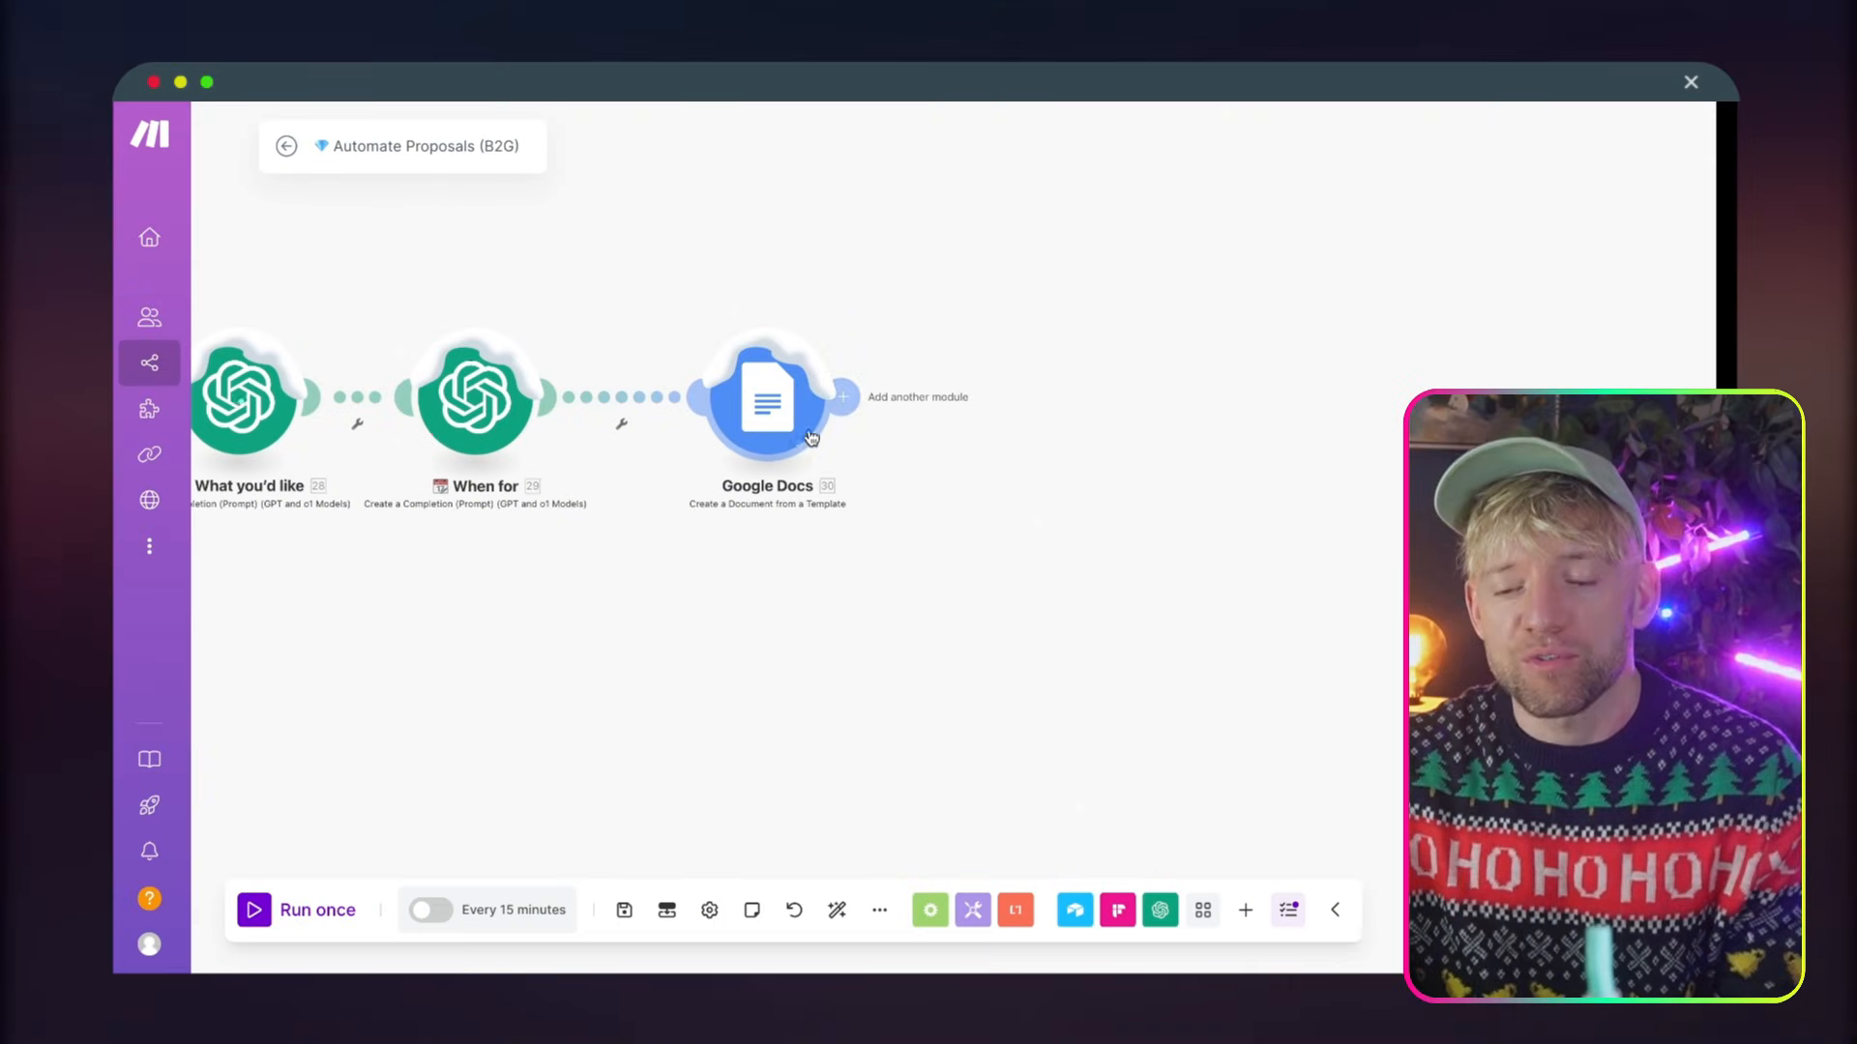
Add a Google Docs Download a Document module after the Create a Document from a Template module
left_click(851, 398)
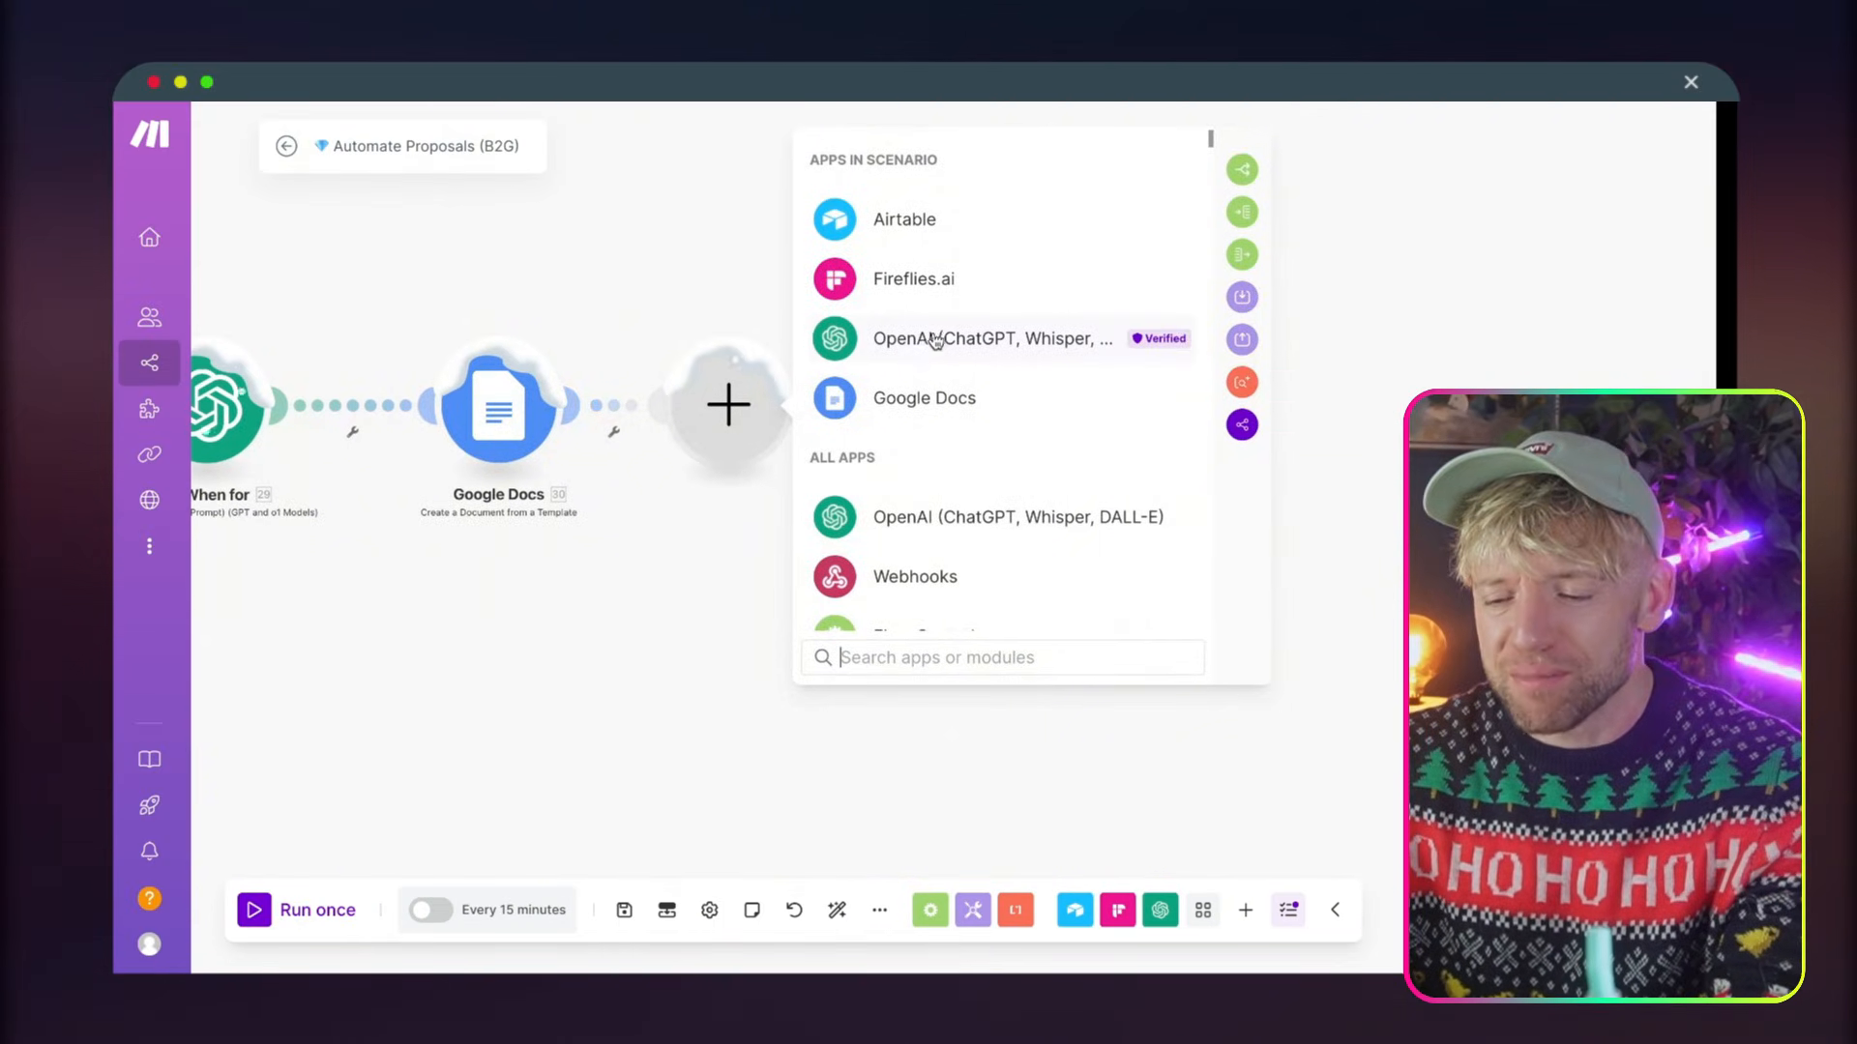
left_click(899, 397)
type("down")
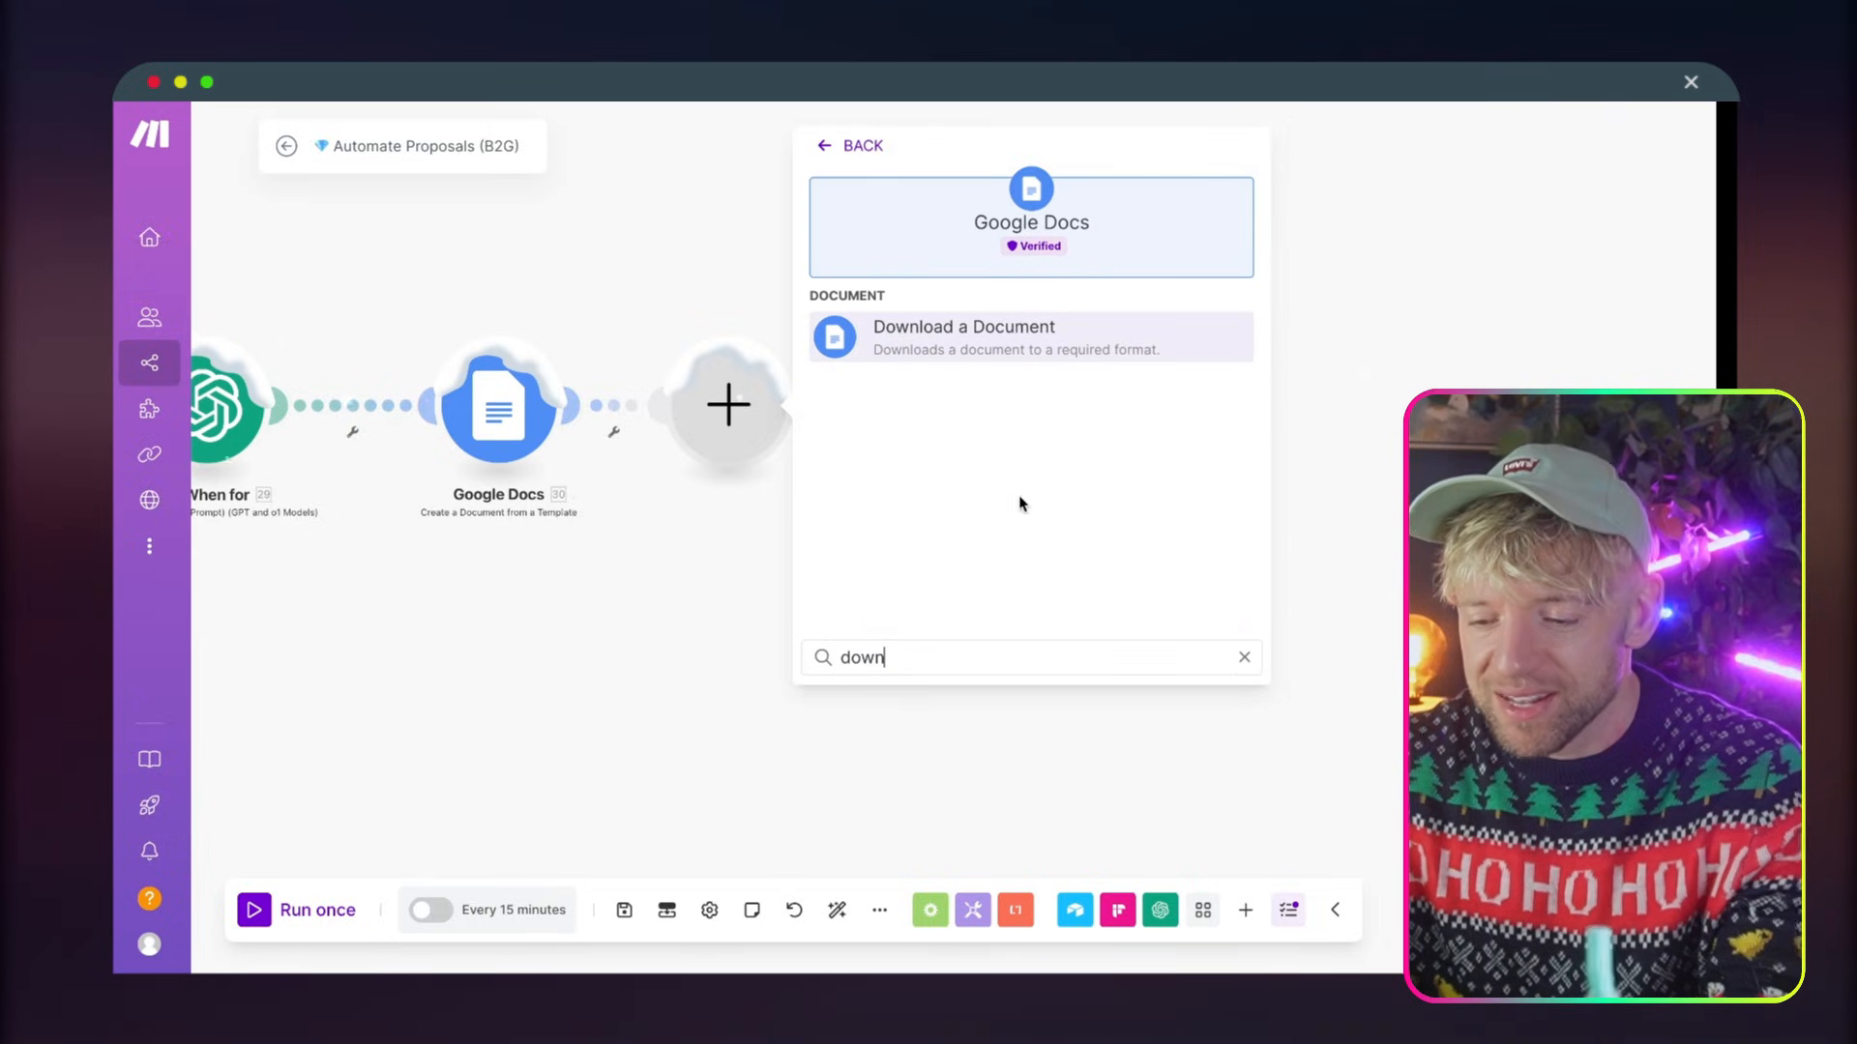
left_click(1041, 344)
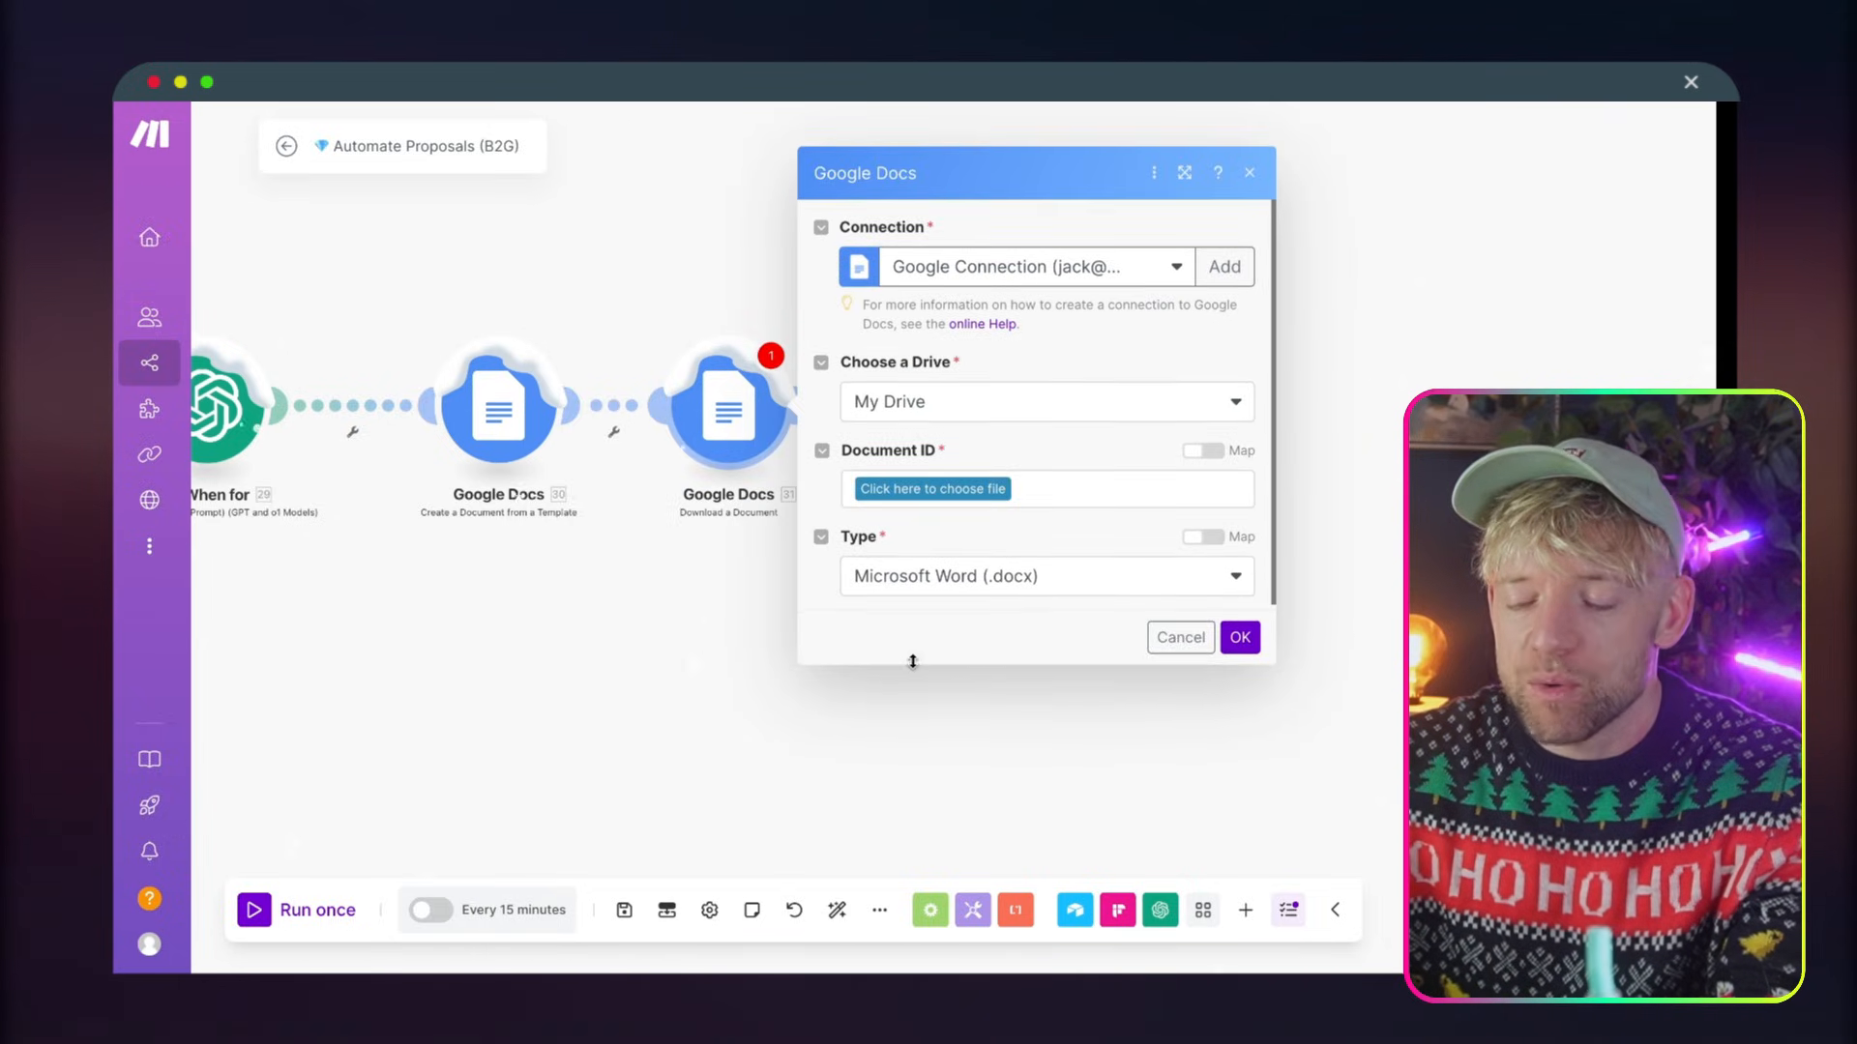
Map the download's Document ID to the Document ID of the created document, with PDF Document (.pdf) as the type, and save the settings
left_click(660, 493)
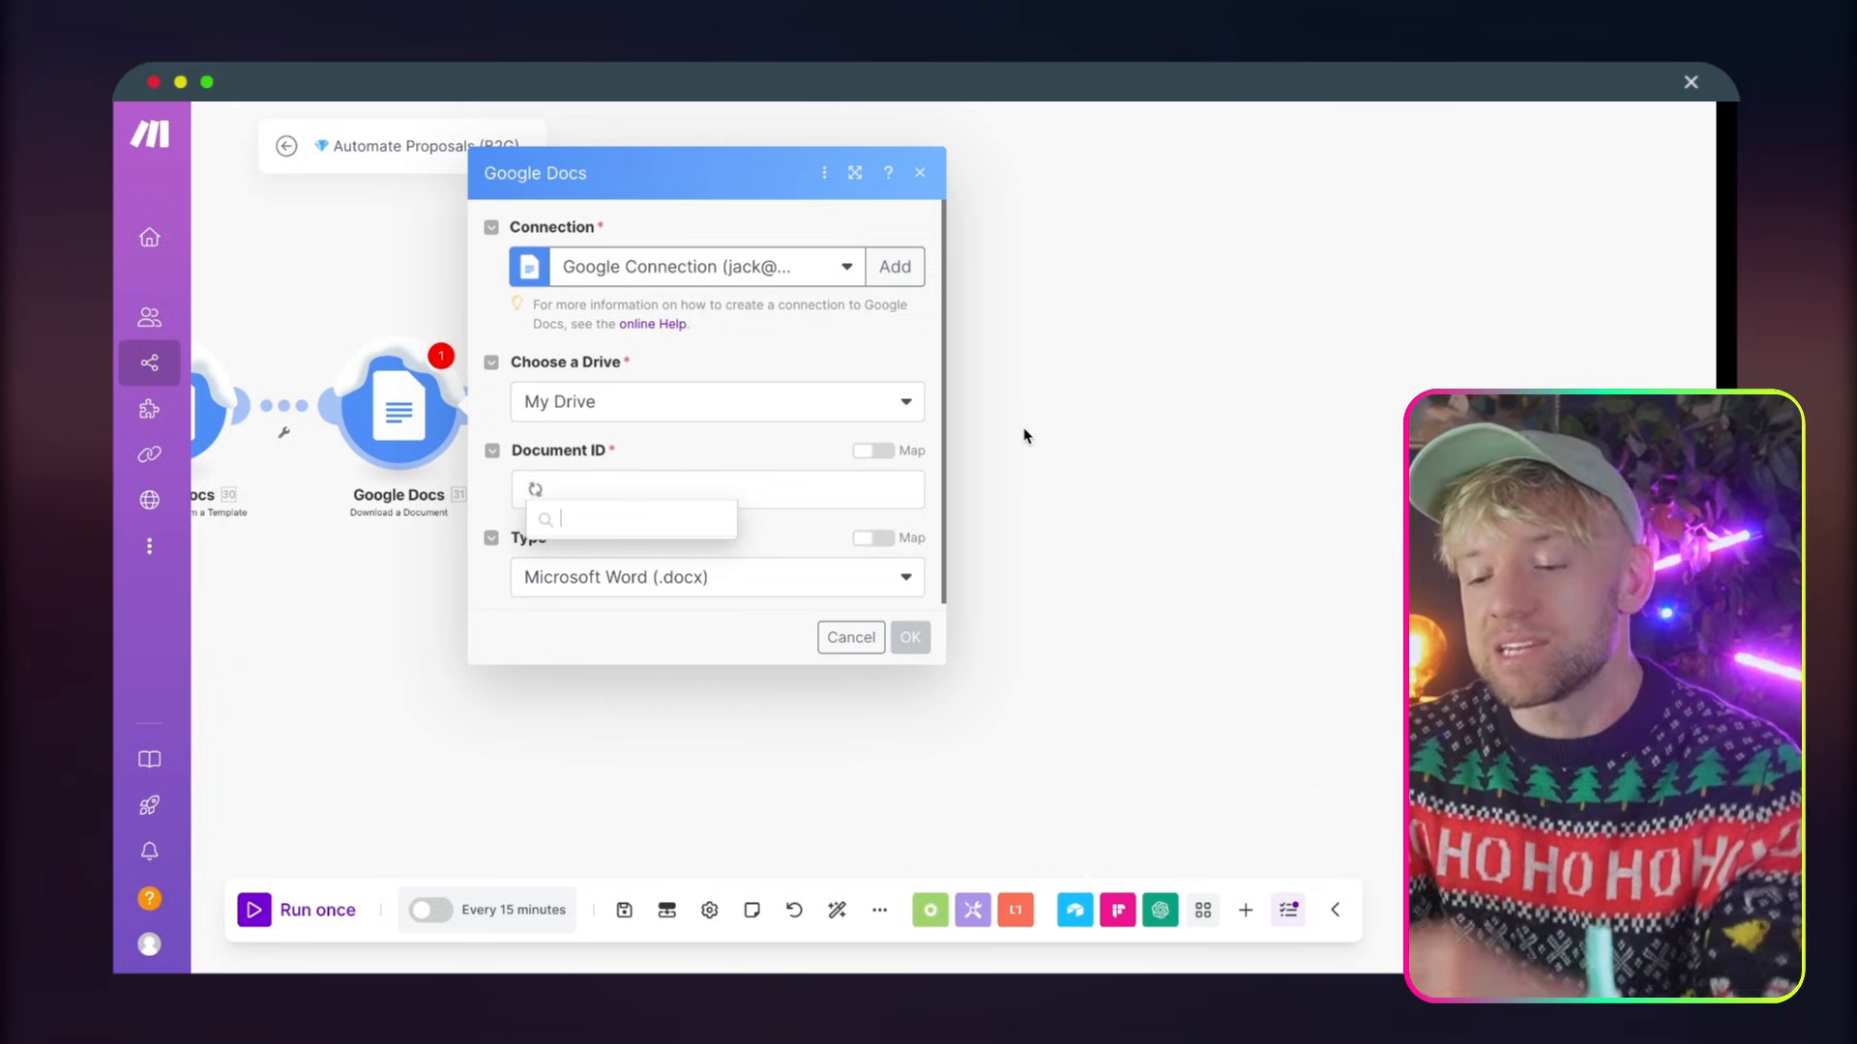
left_click(873, 451)
left_click(758, 482)
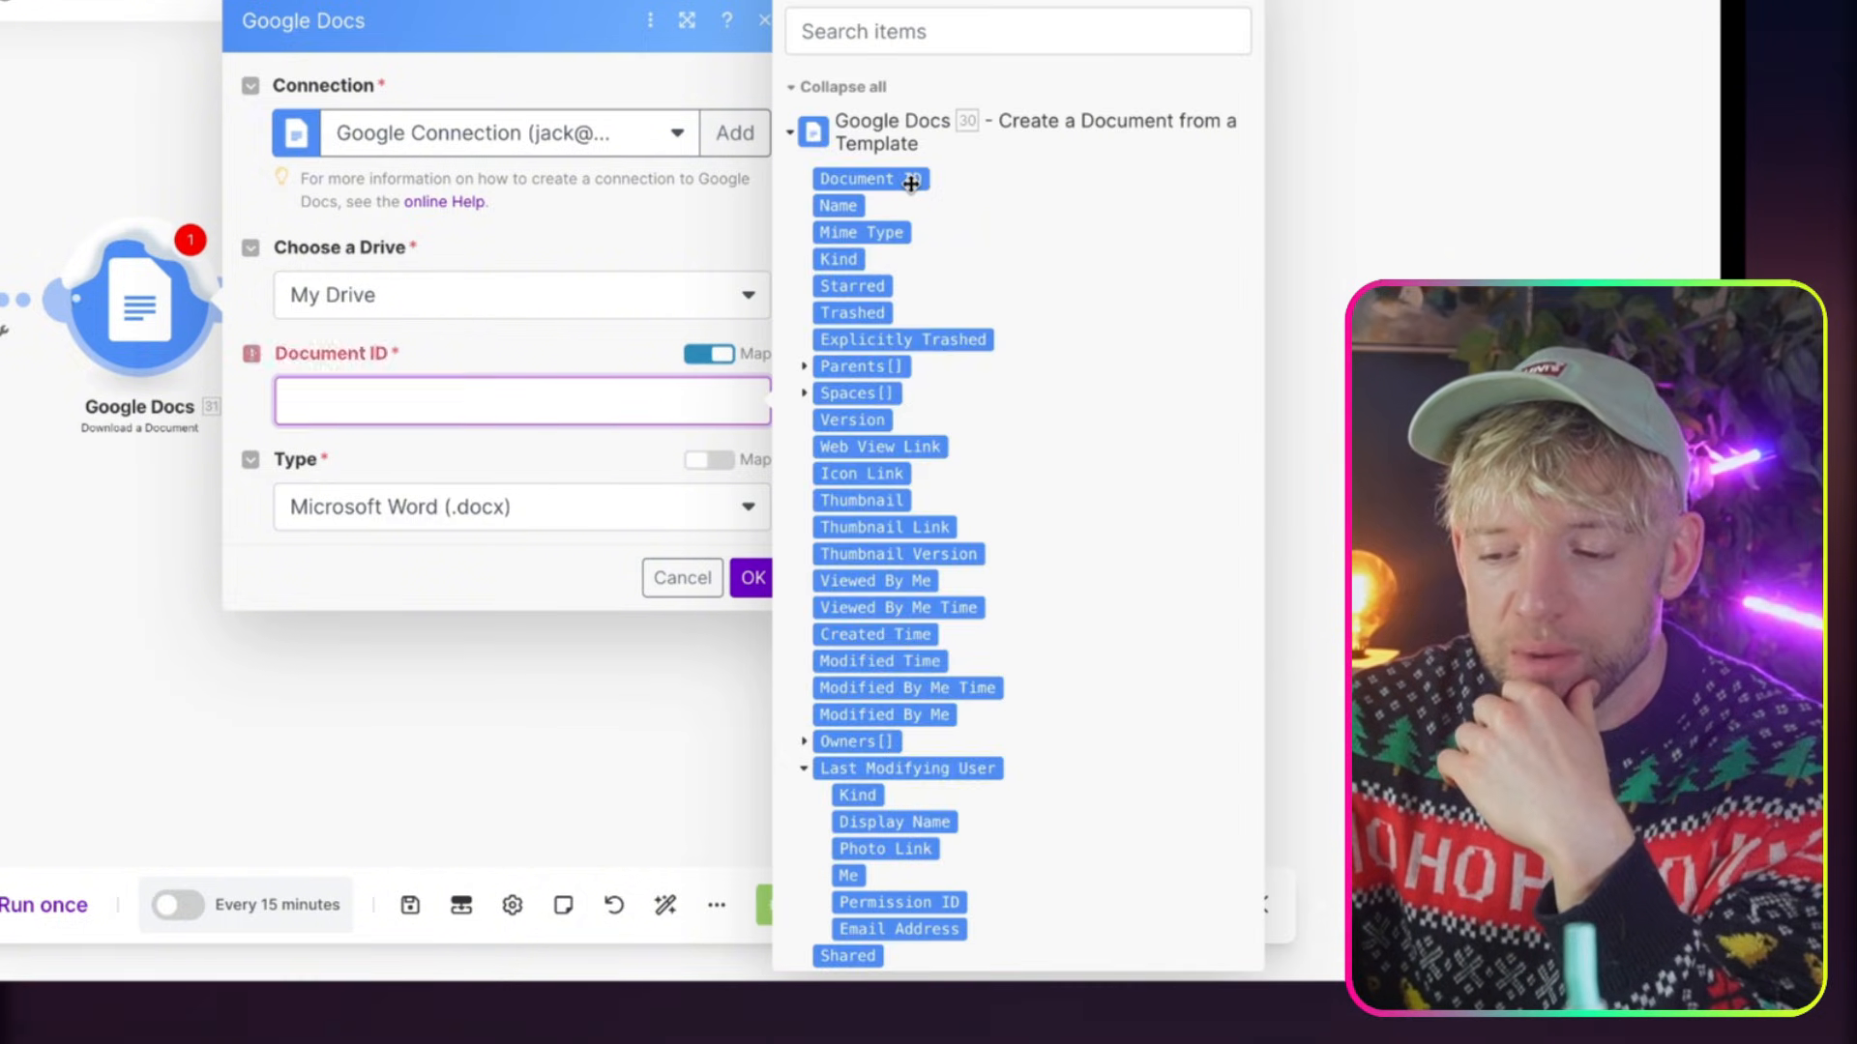
left_click(910, 184)
left_click(531, 506)
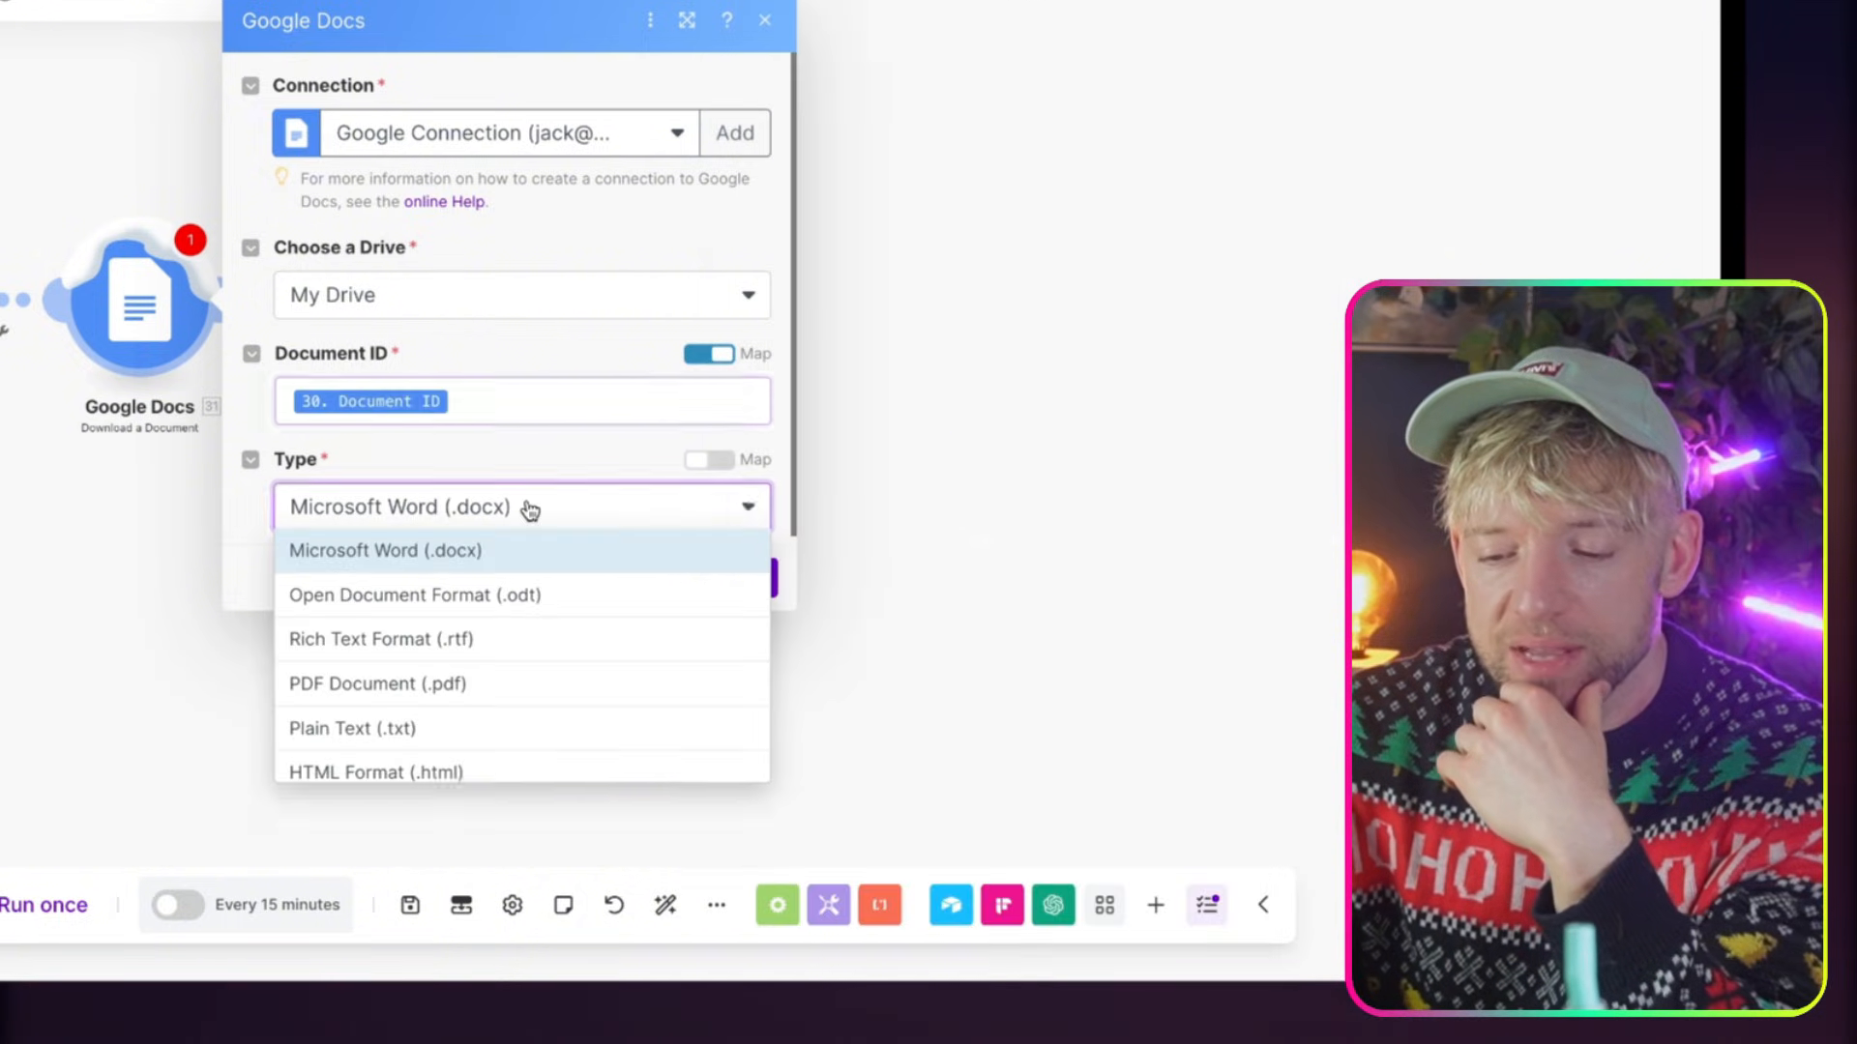
left_click(494, 684)
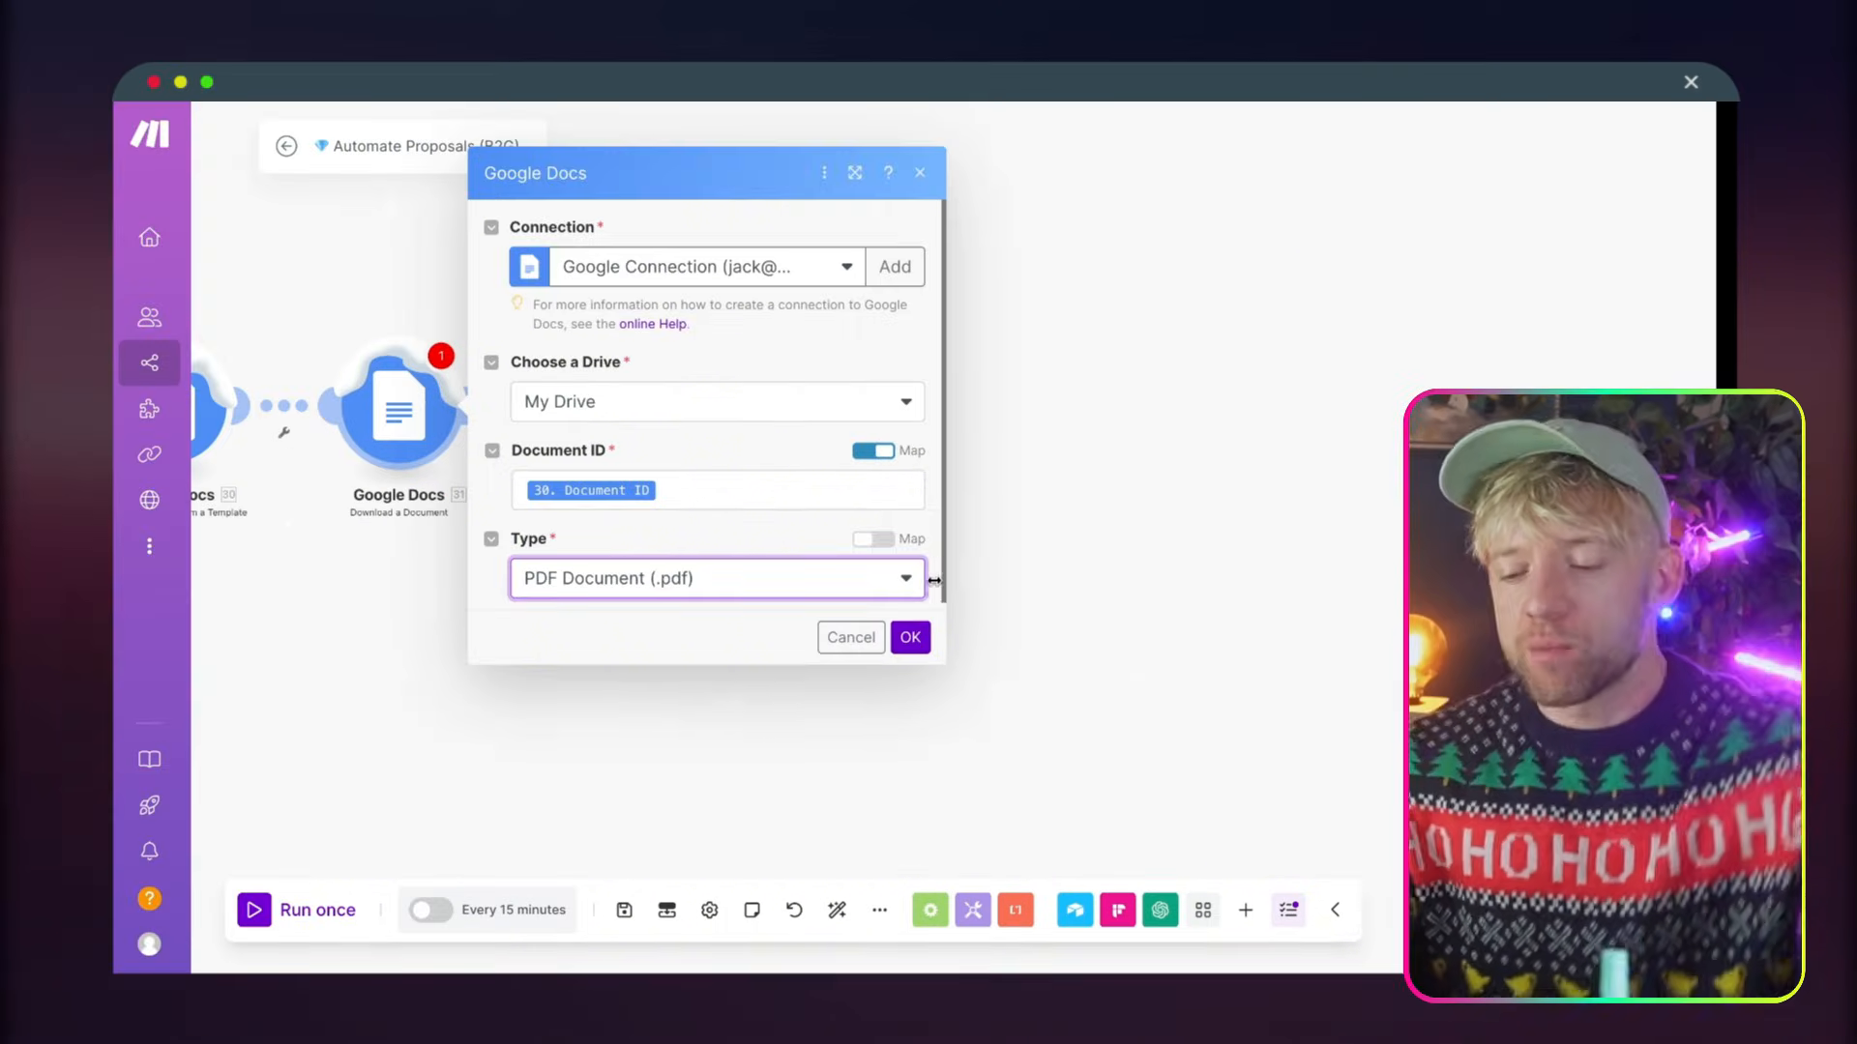
left_click(754, 578)
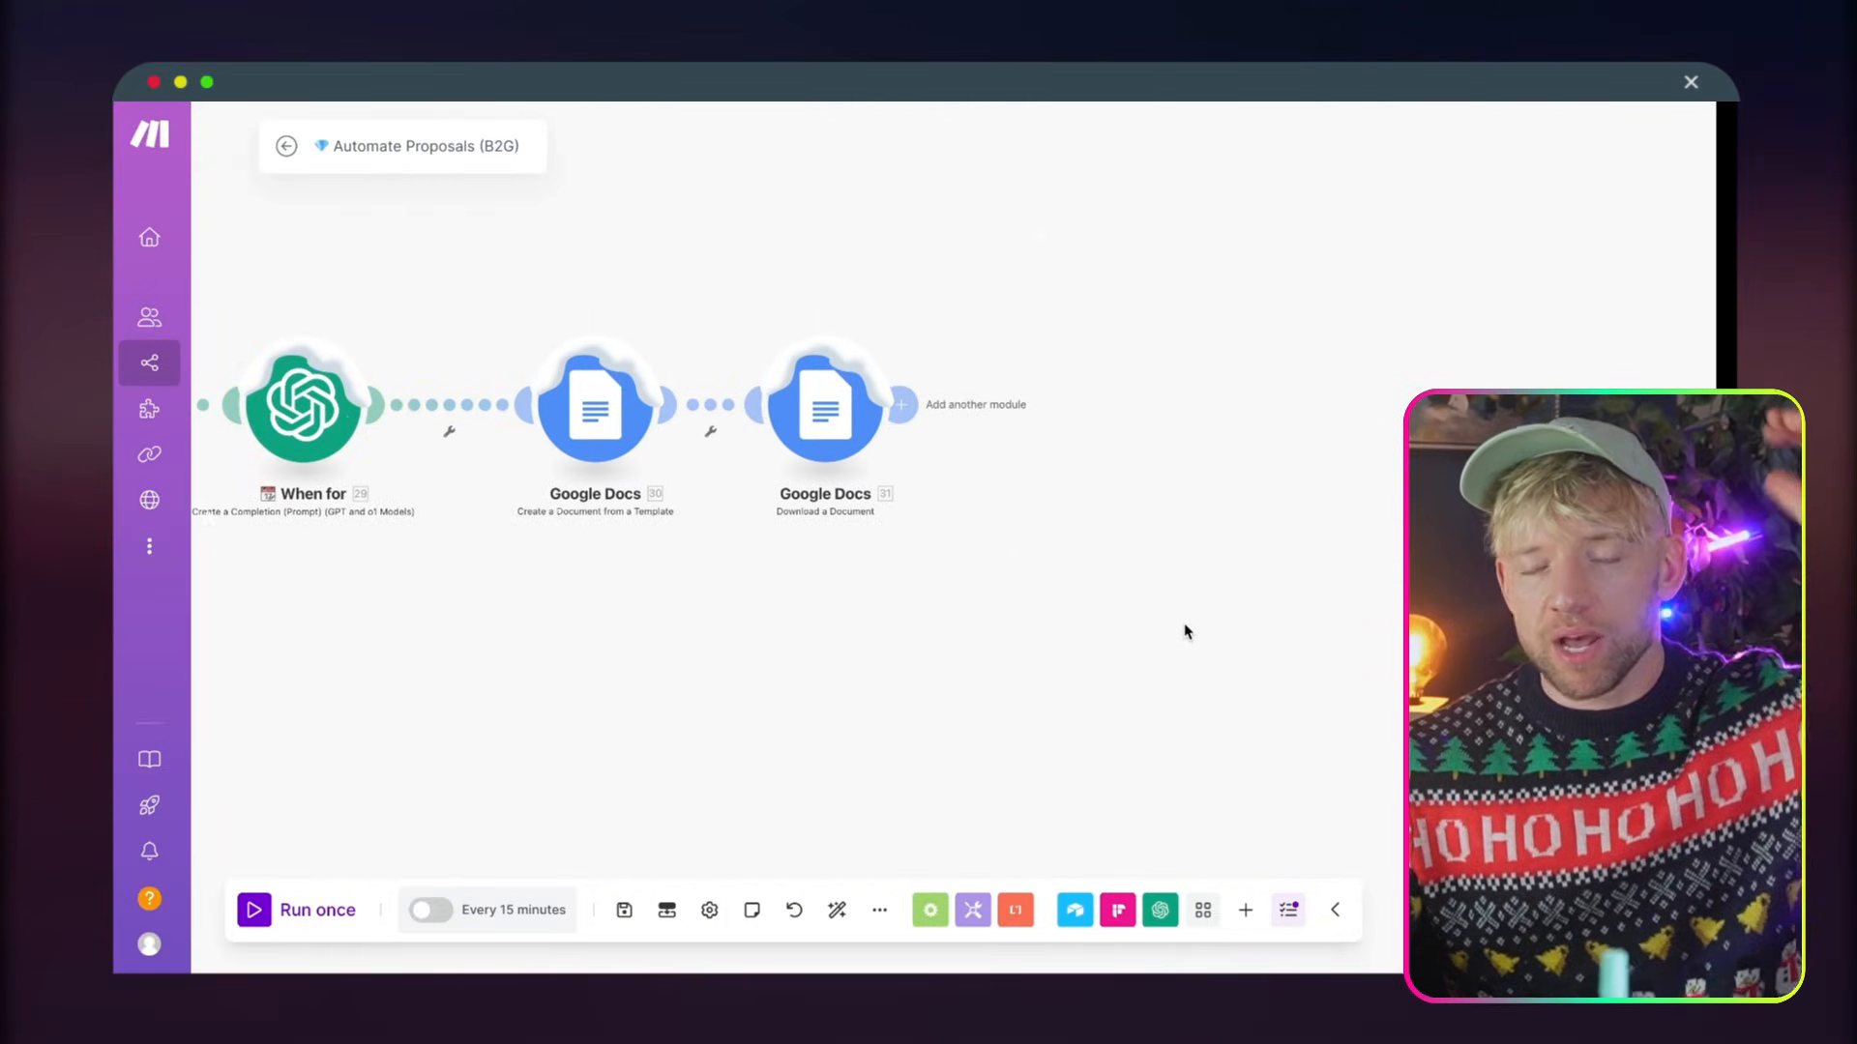
Add a Gmail Create a Draft module after the Download a Document module and renew its Google connection
left_click(935, 405)
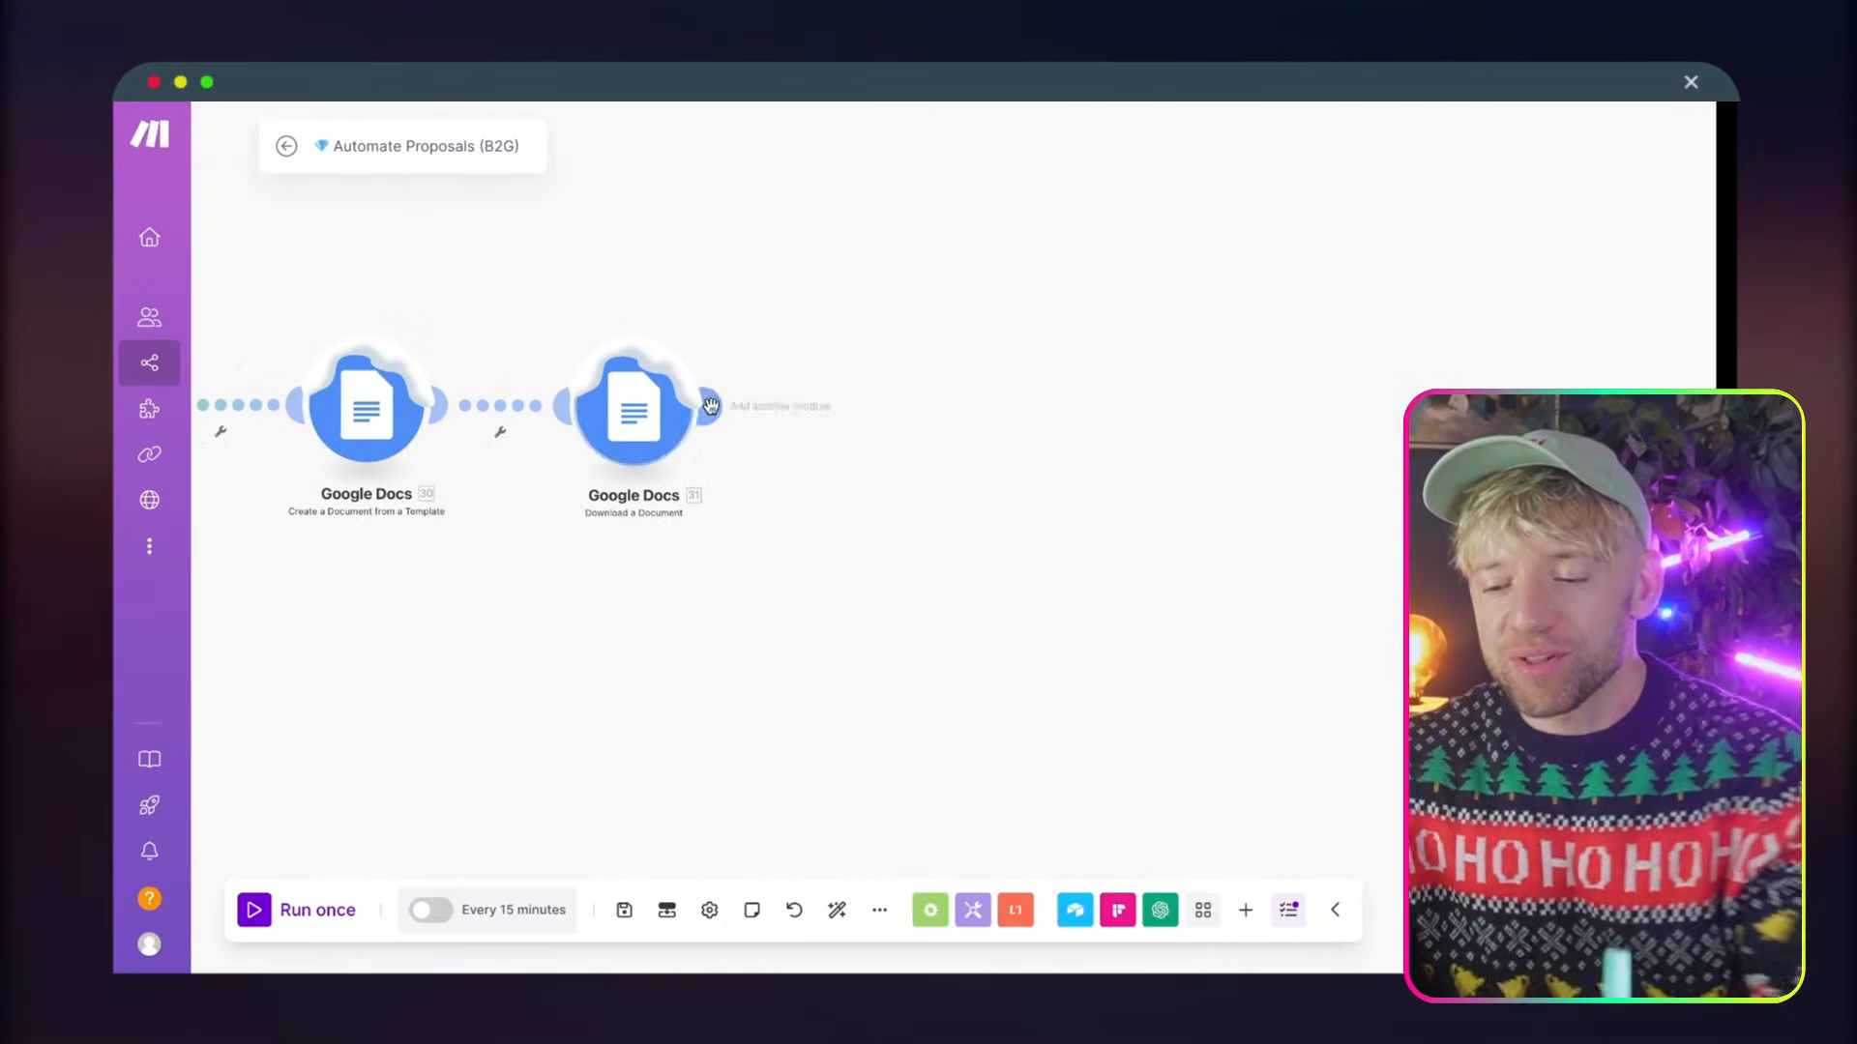
type("gmai")
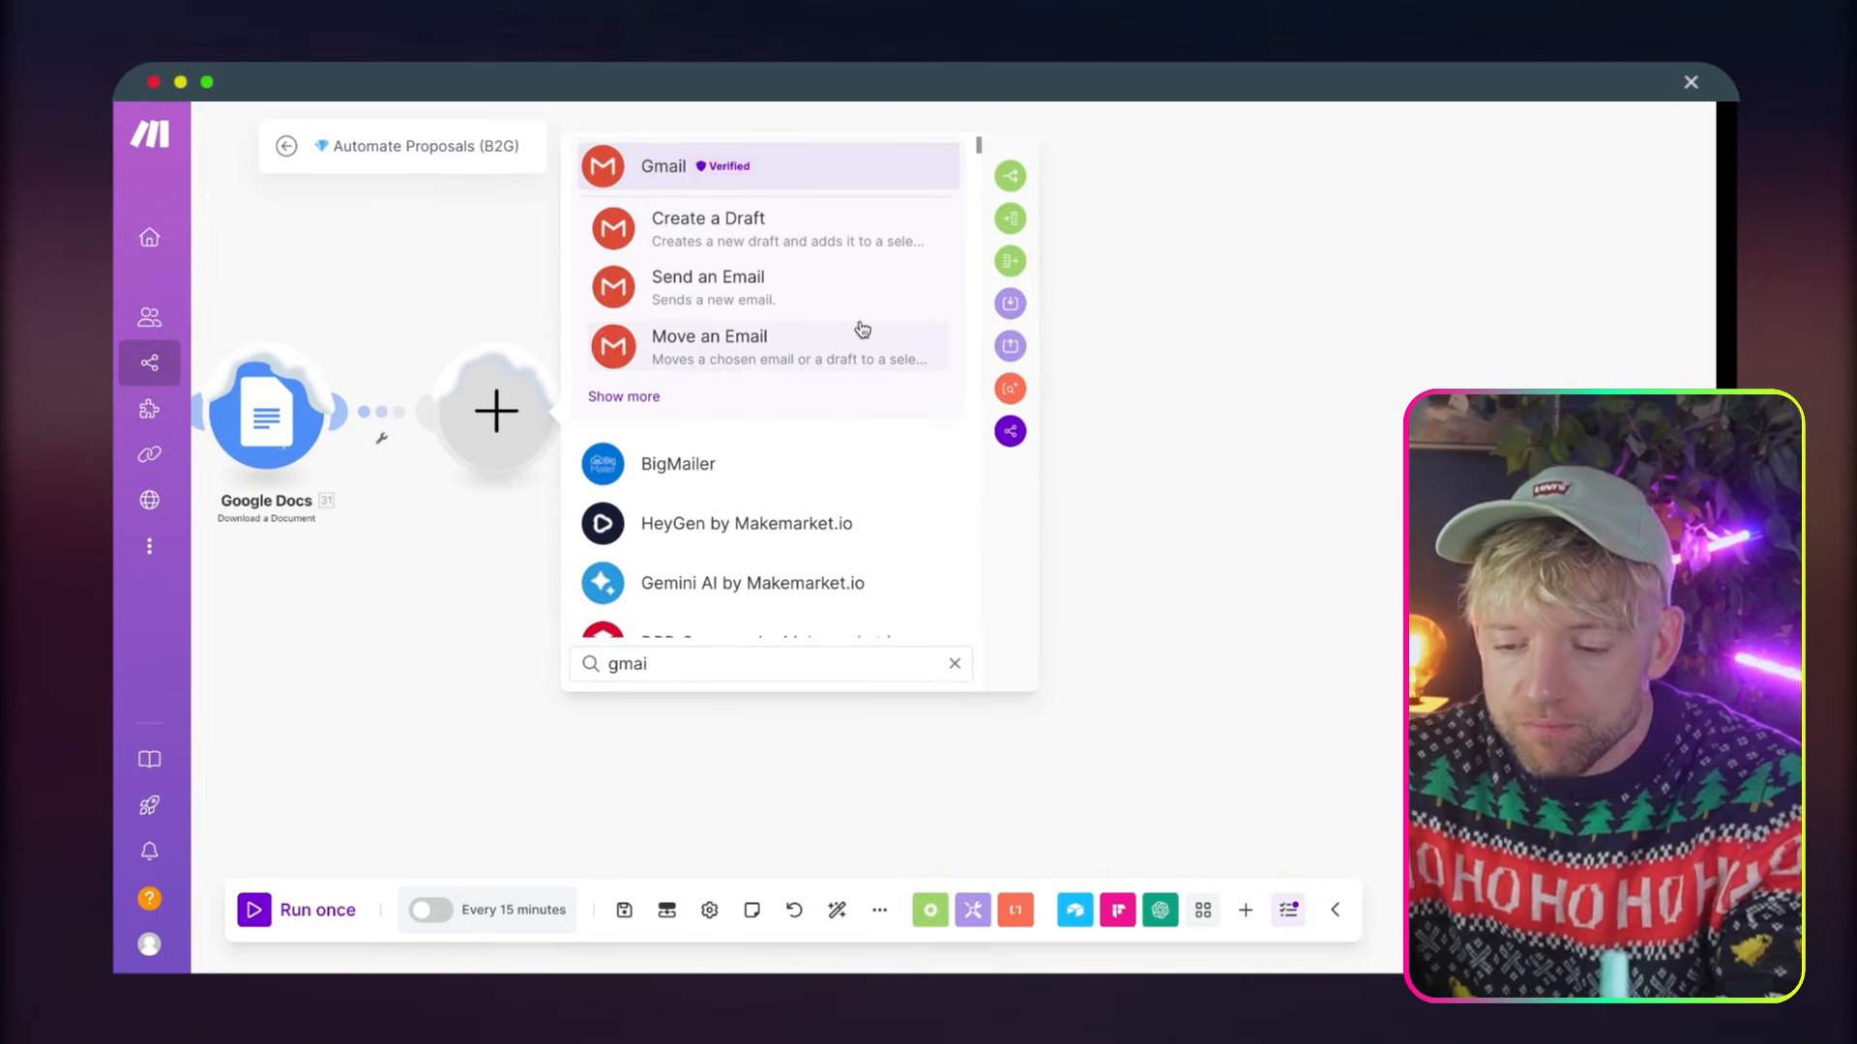
left_click(729, 220)
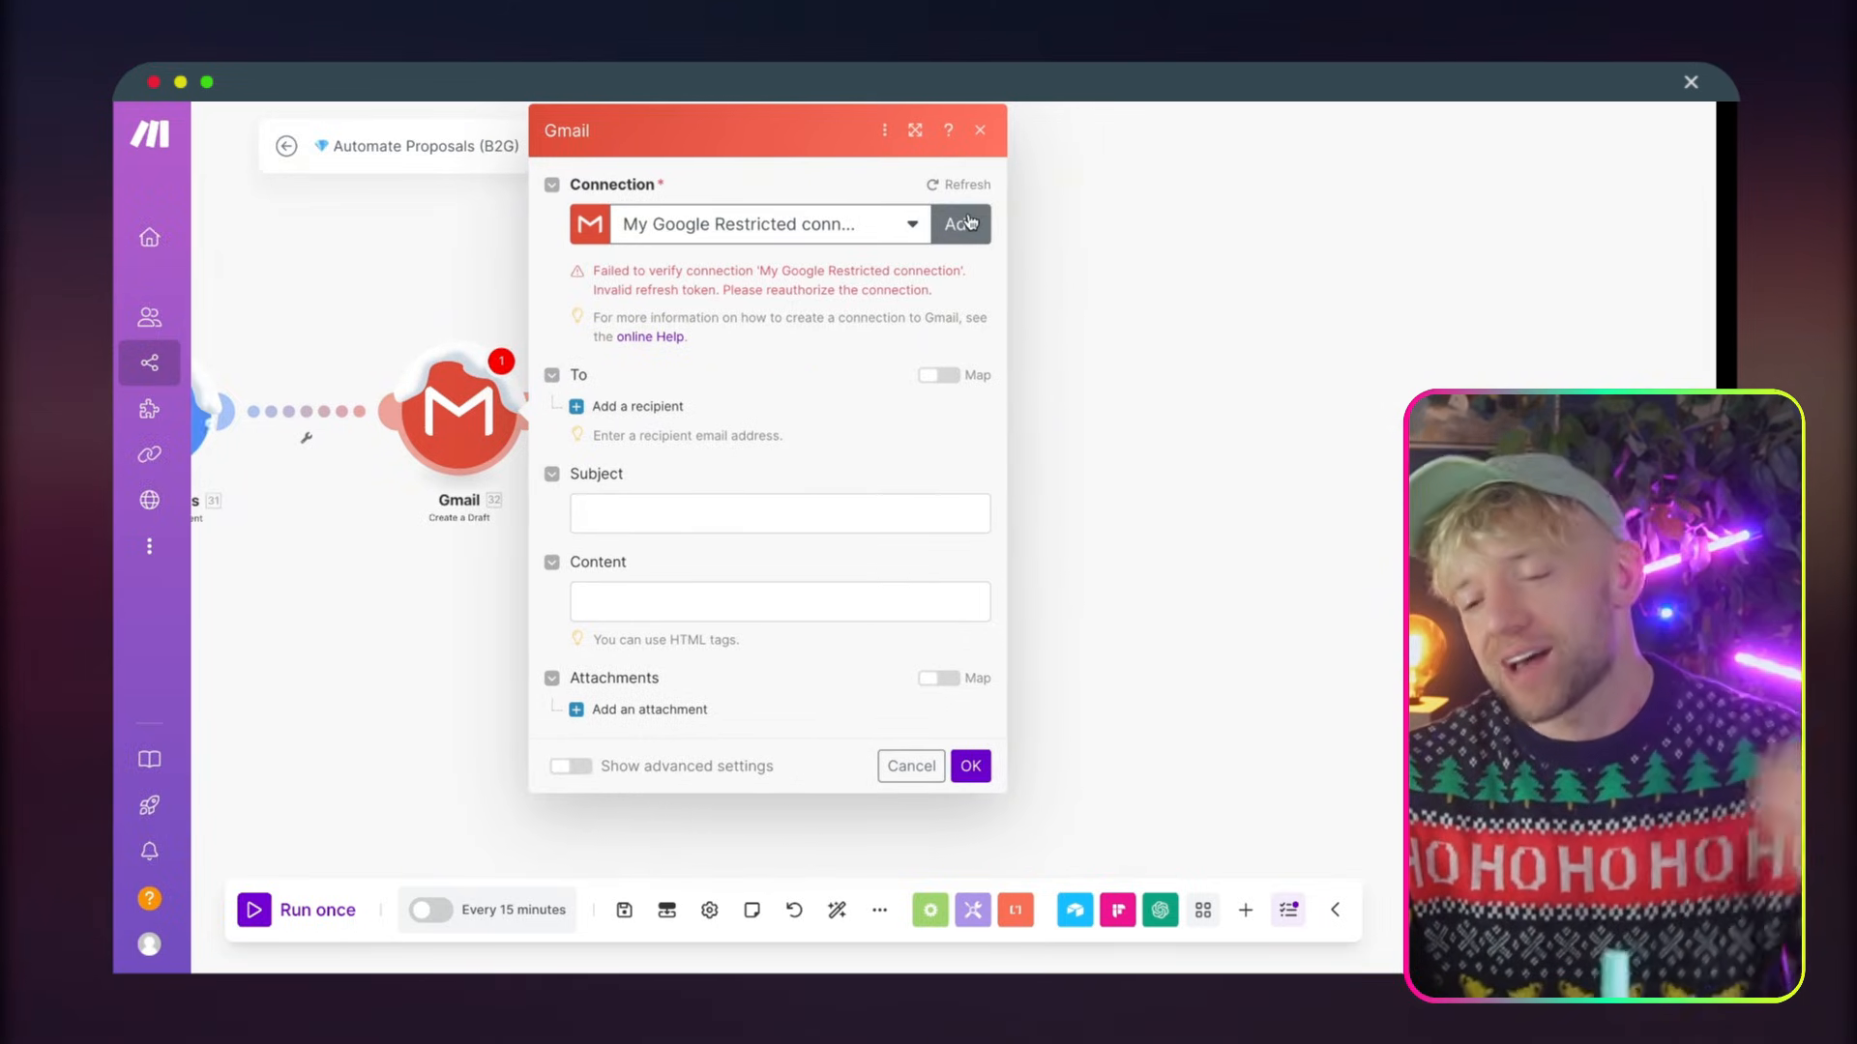
left_click(971, 222)
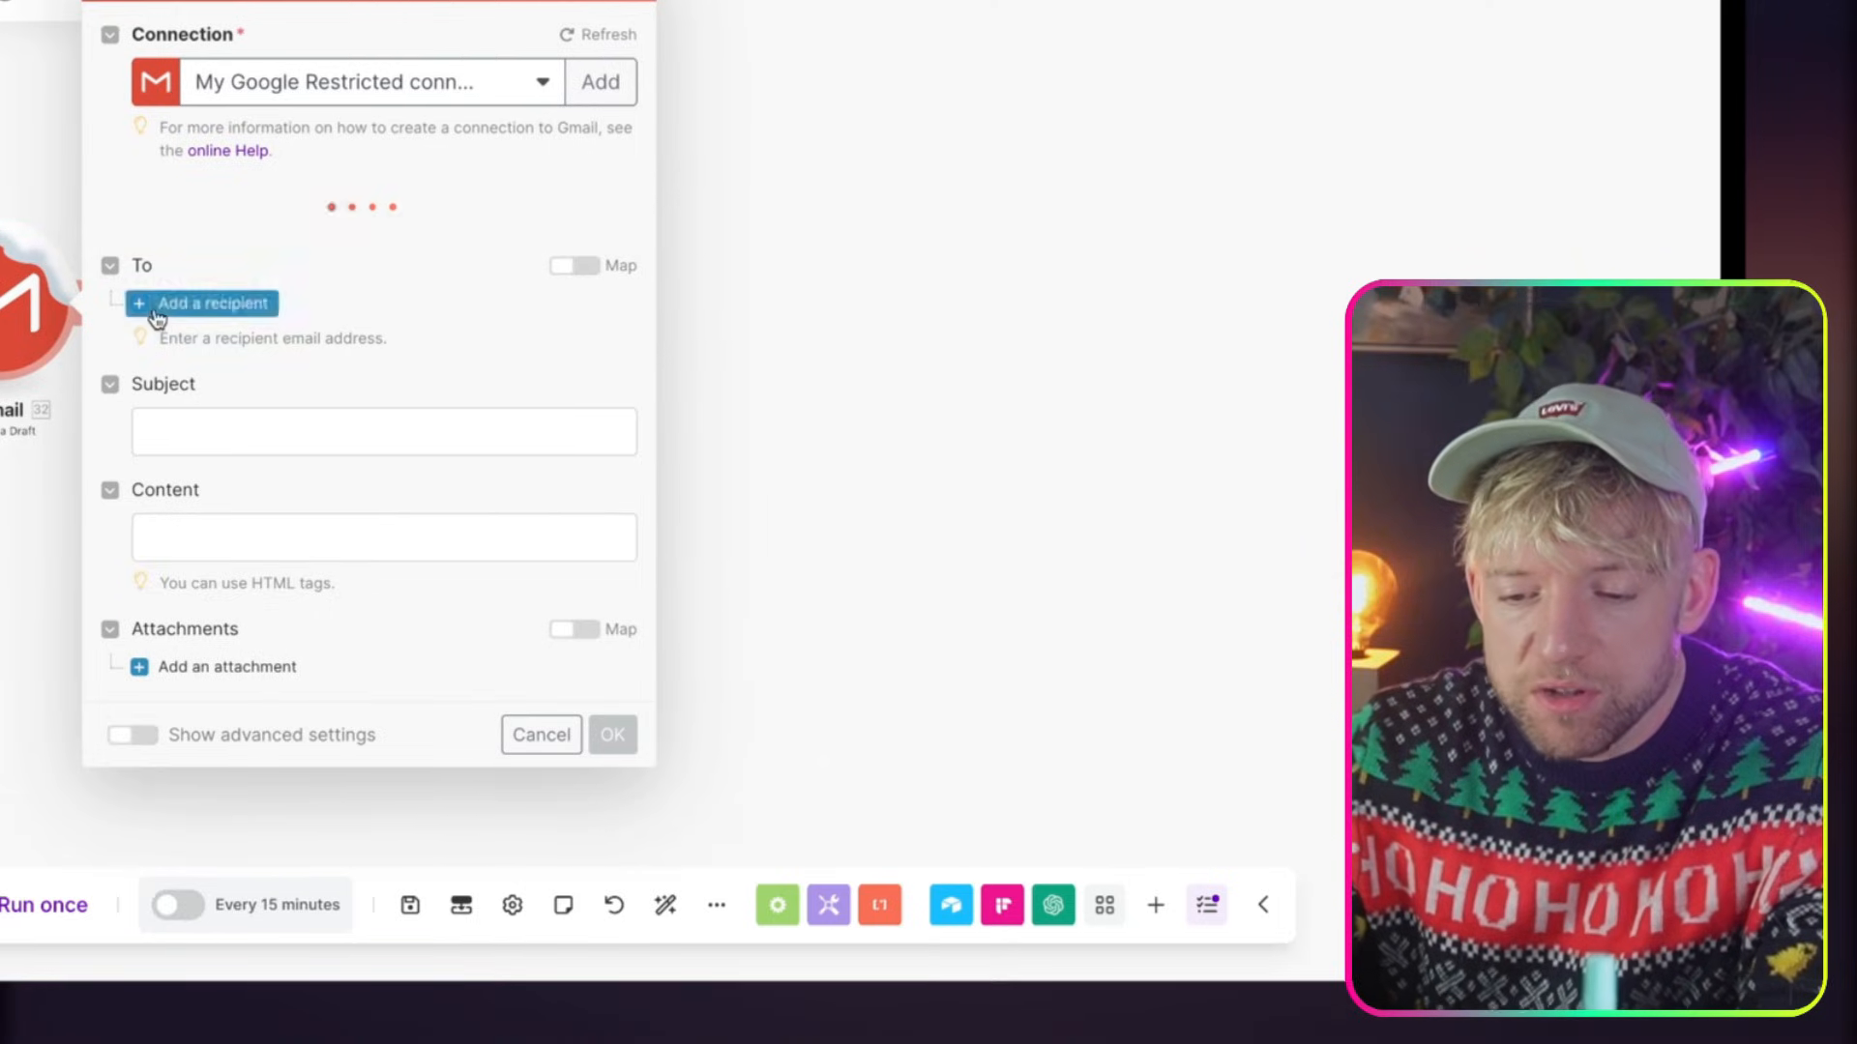
Set the draft's folder to Drafts and add a recipient mapped to the Airtable Client Email
left_click(232, 242)
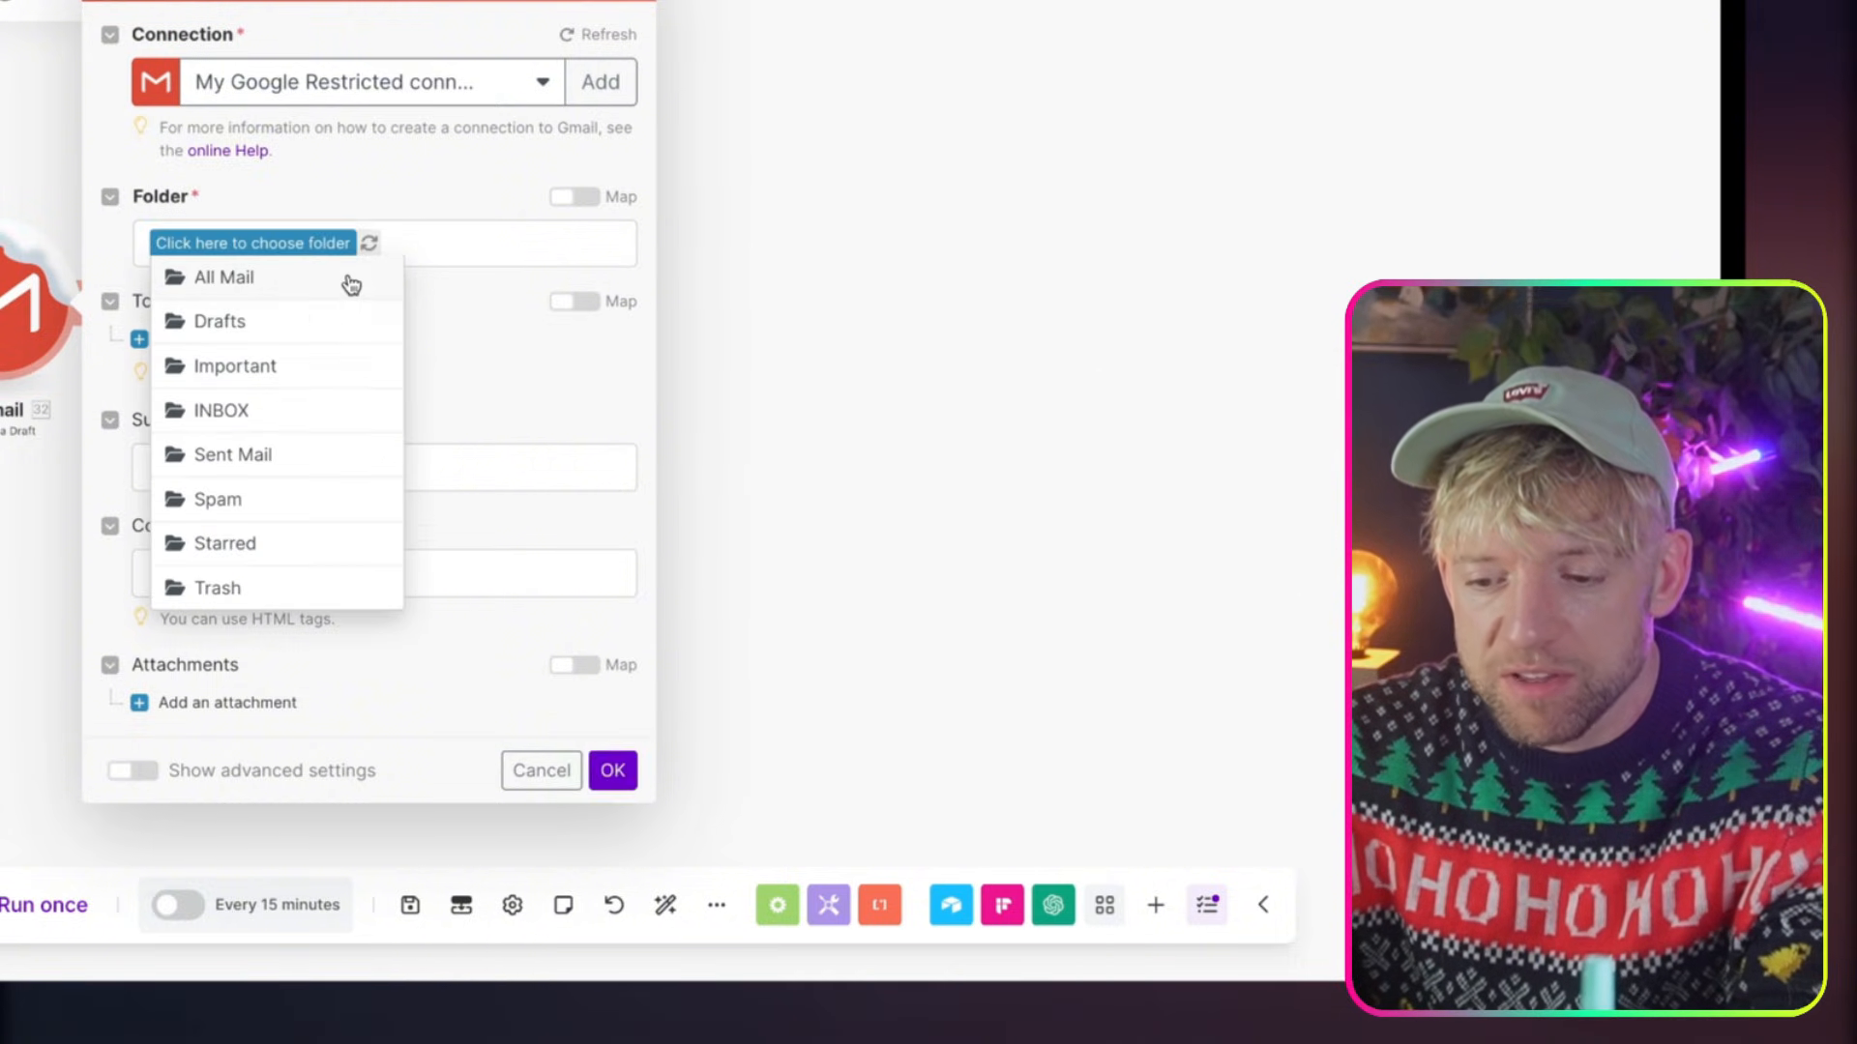
left_click(308, 331)
left_click(208, 337)
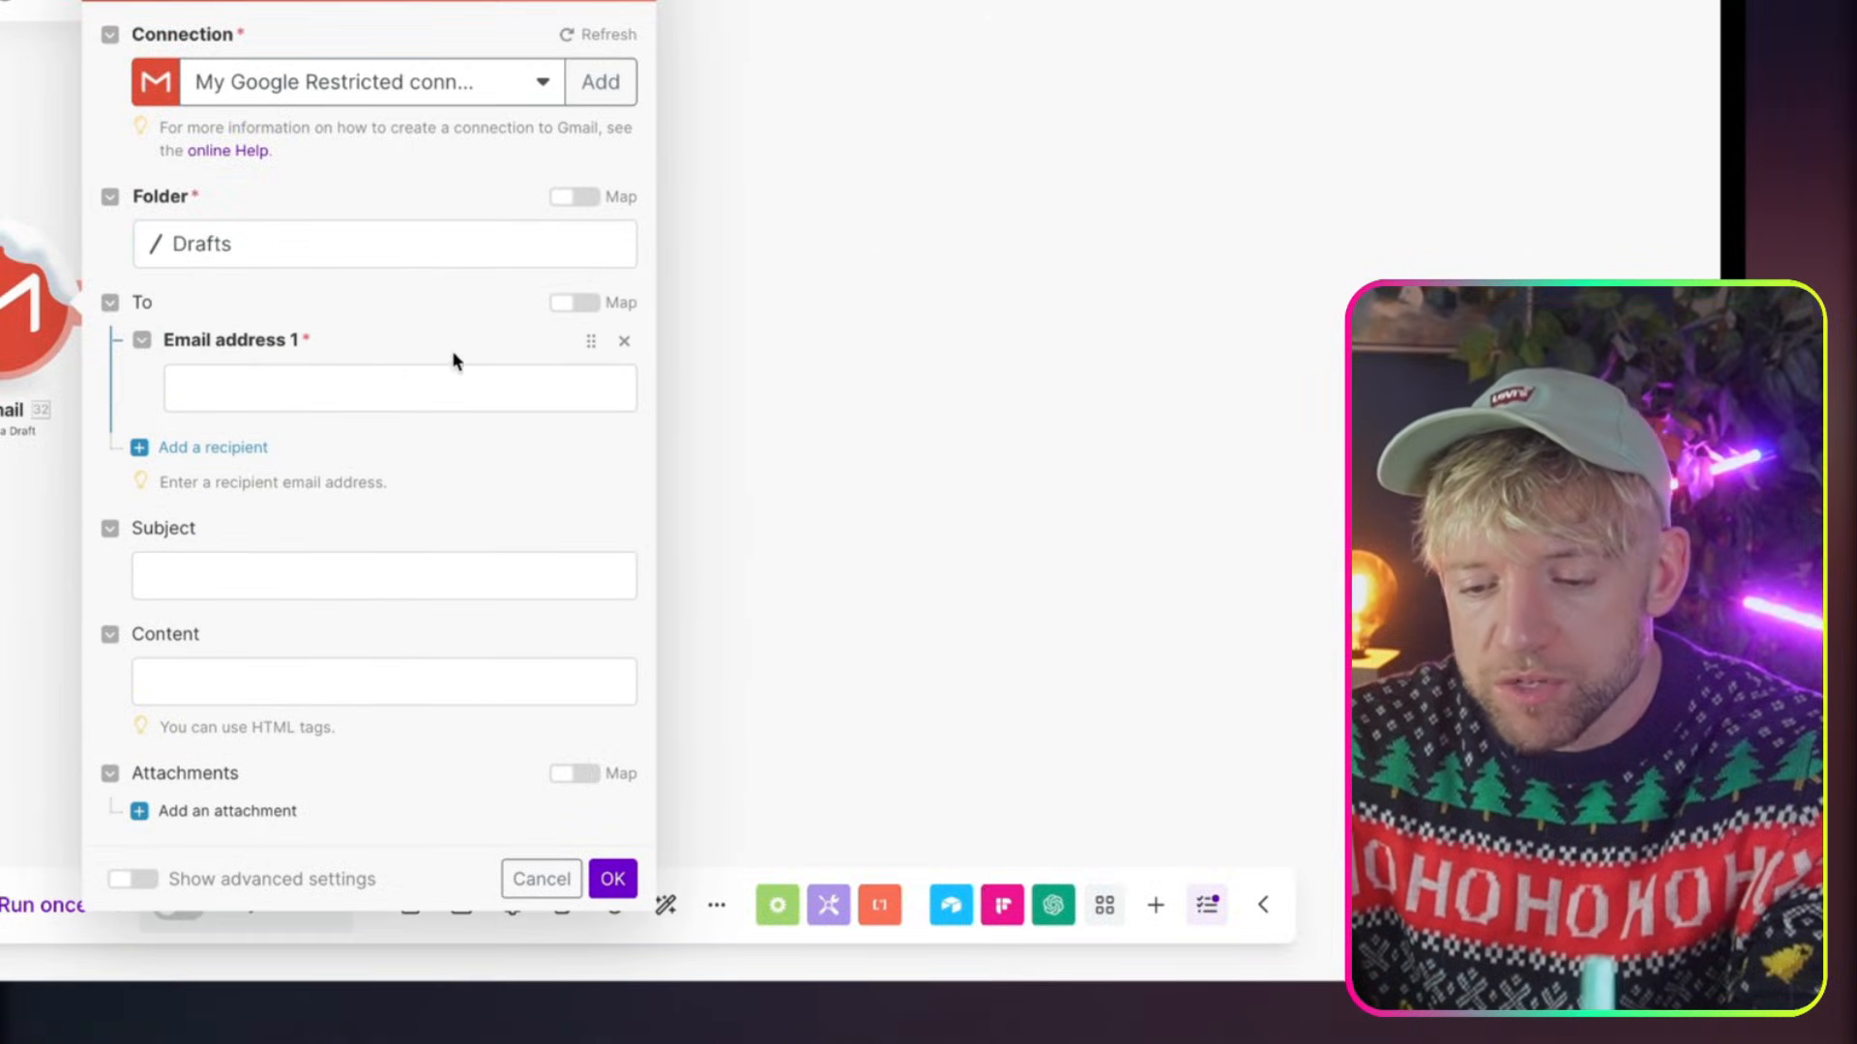
left_click(371, 379)
scroll(813, 748, "down", 10)
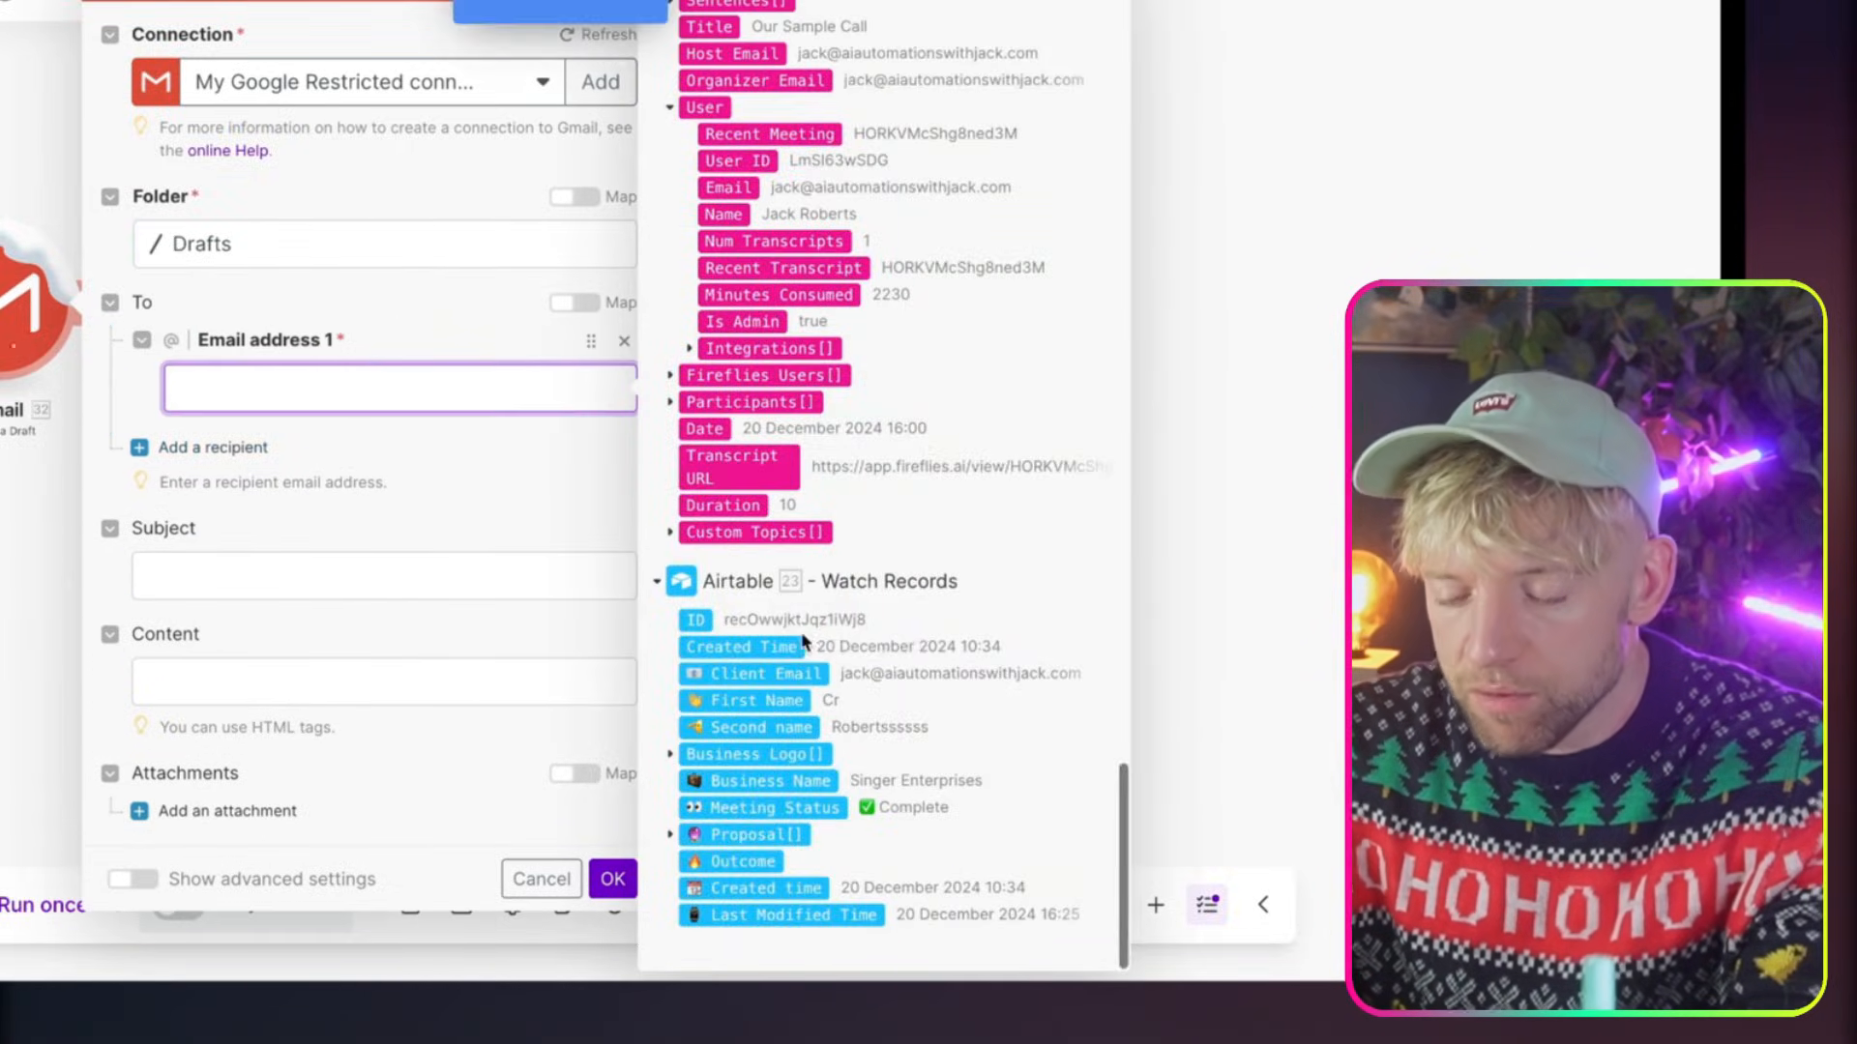
left_click(771, 673)
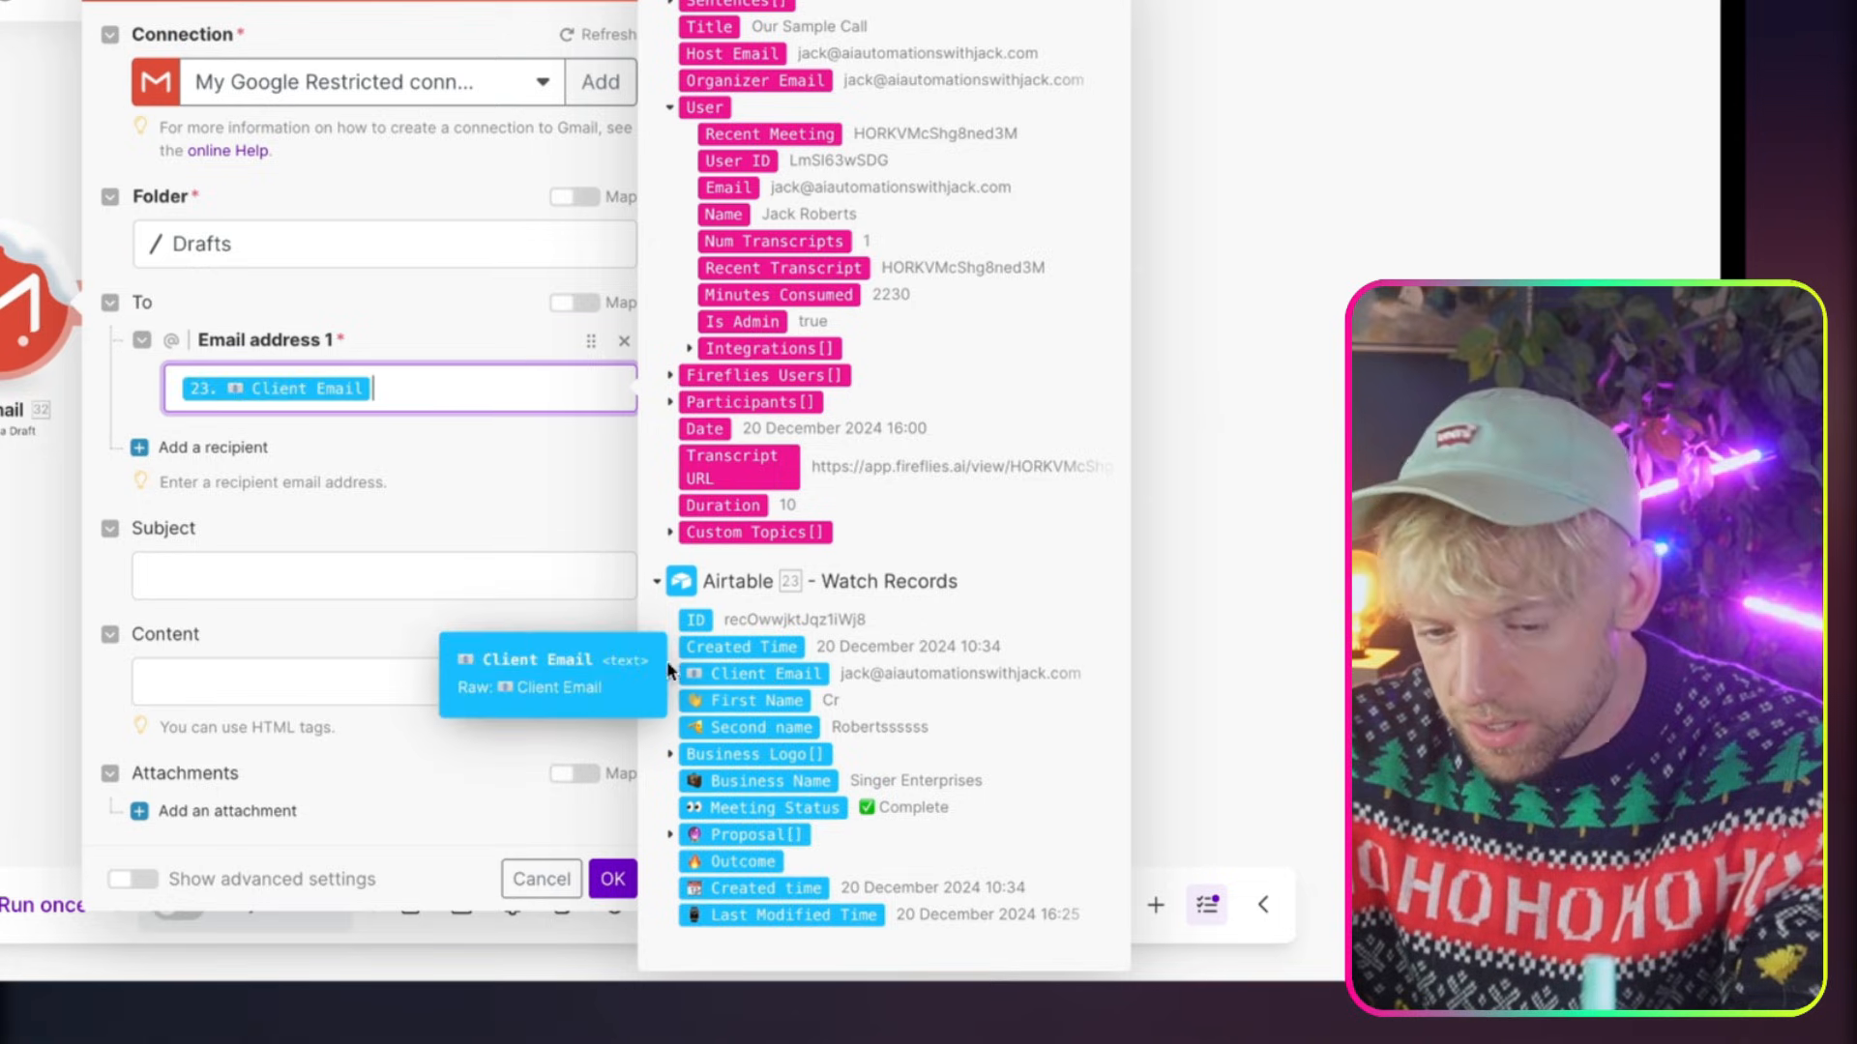
Set the draft's Subject to "Proposal:" followed by the Title of the Fireflies.ai transcript
left_click(237, 577)
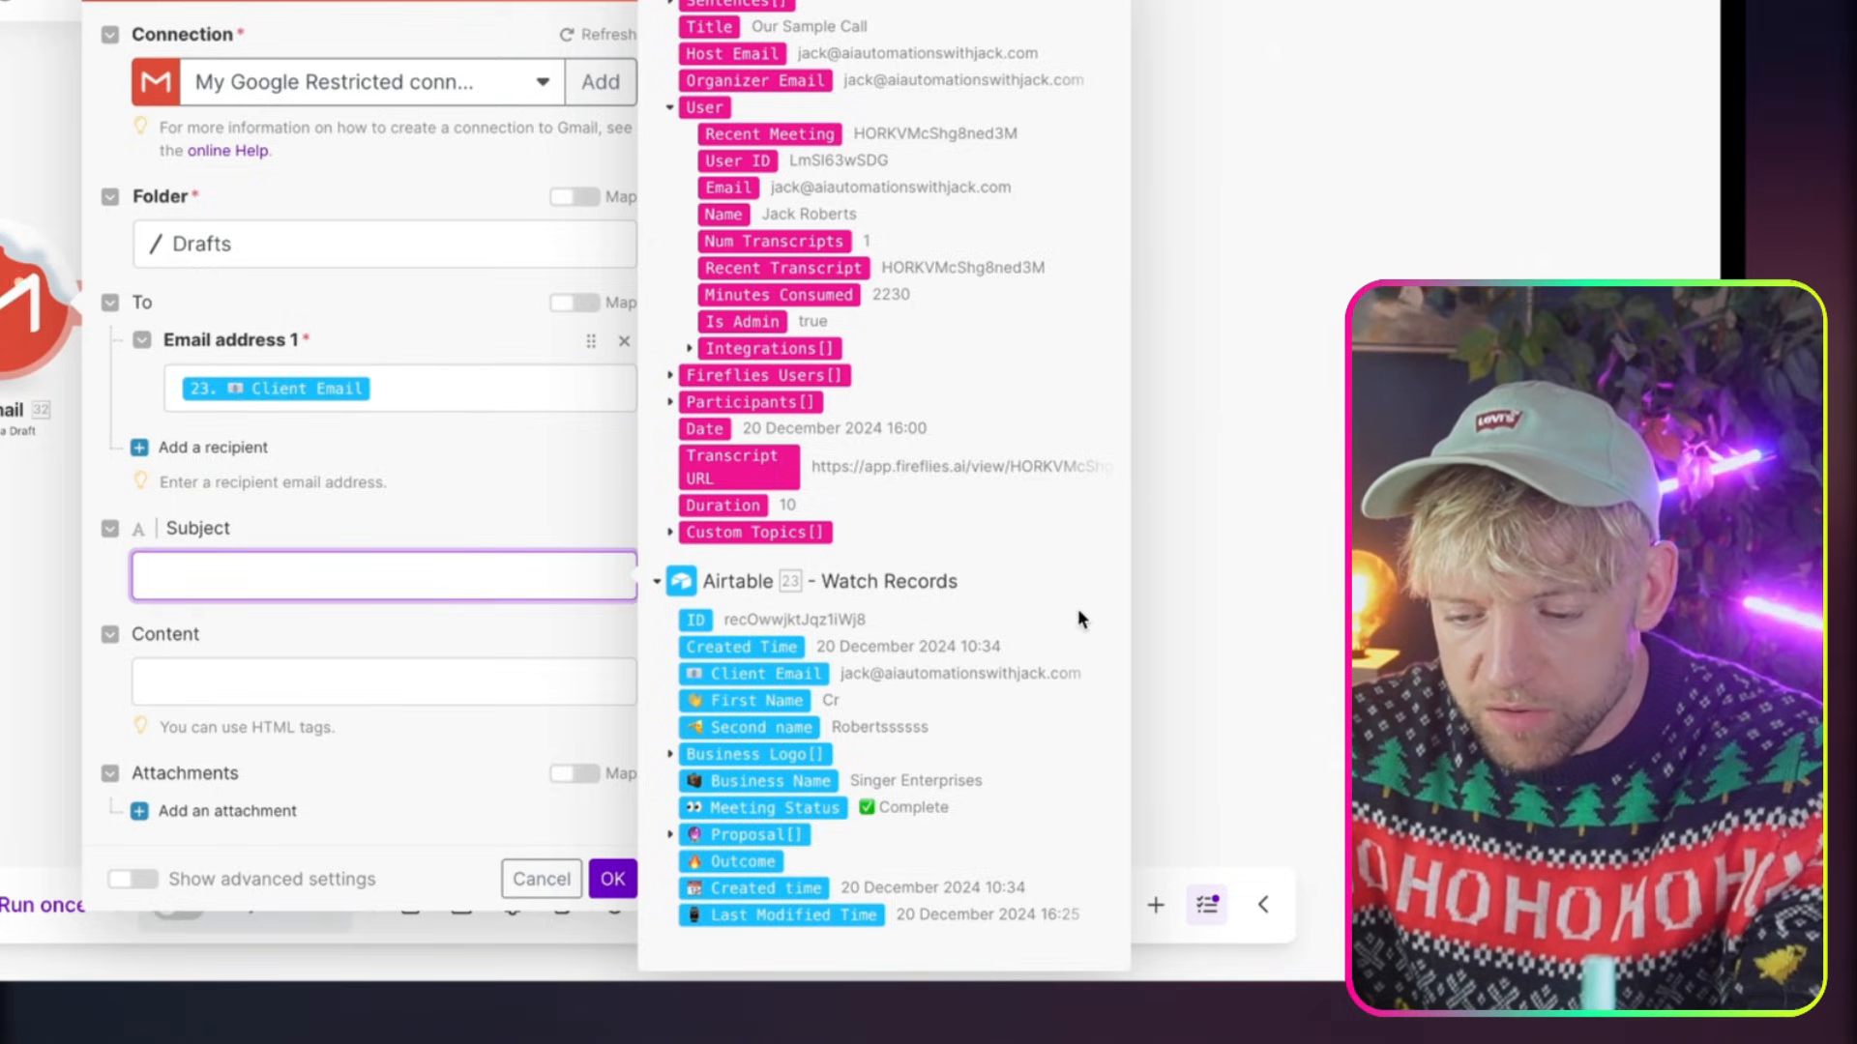
scroll(954, 652, "up", 20)
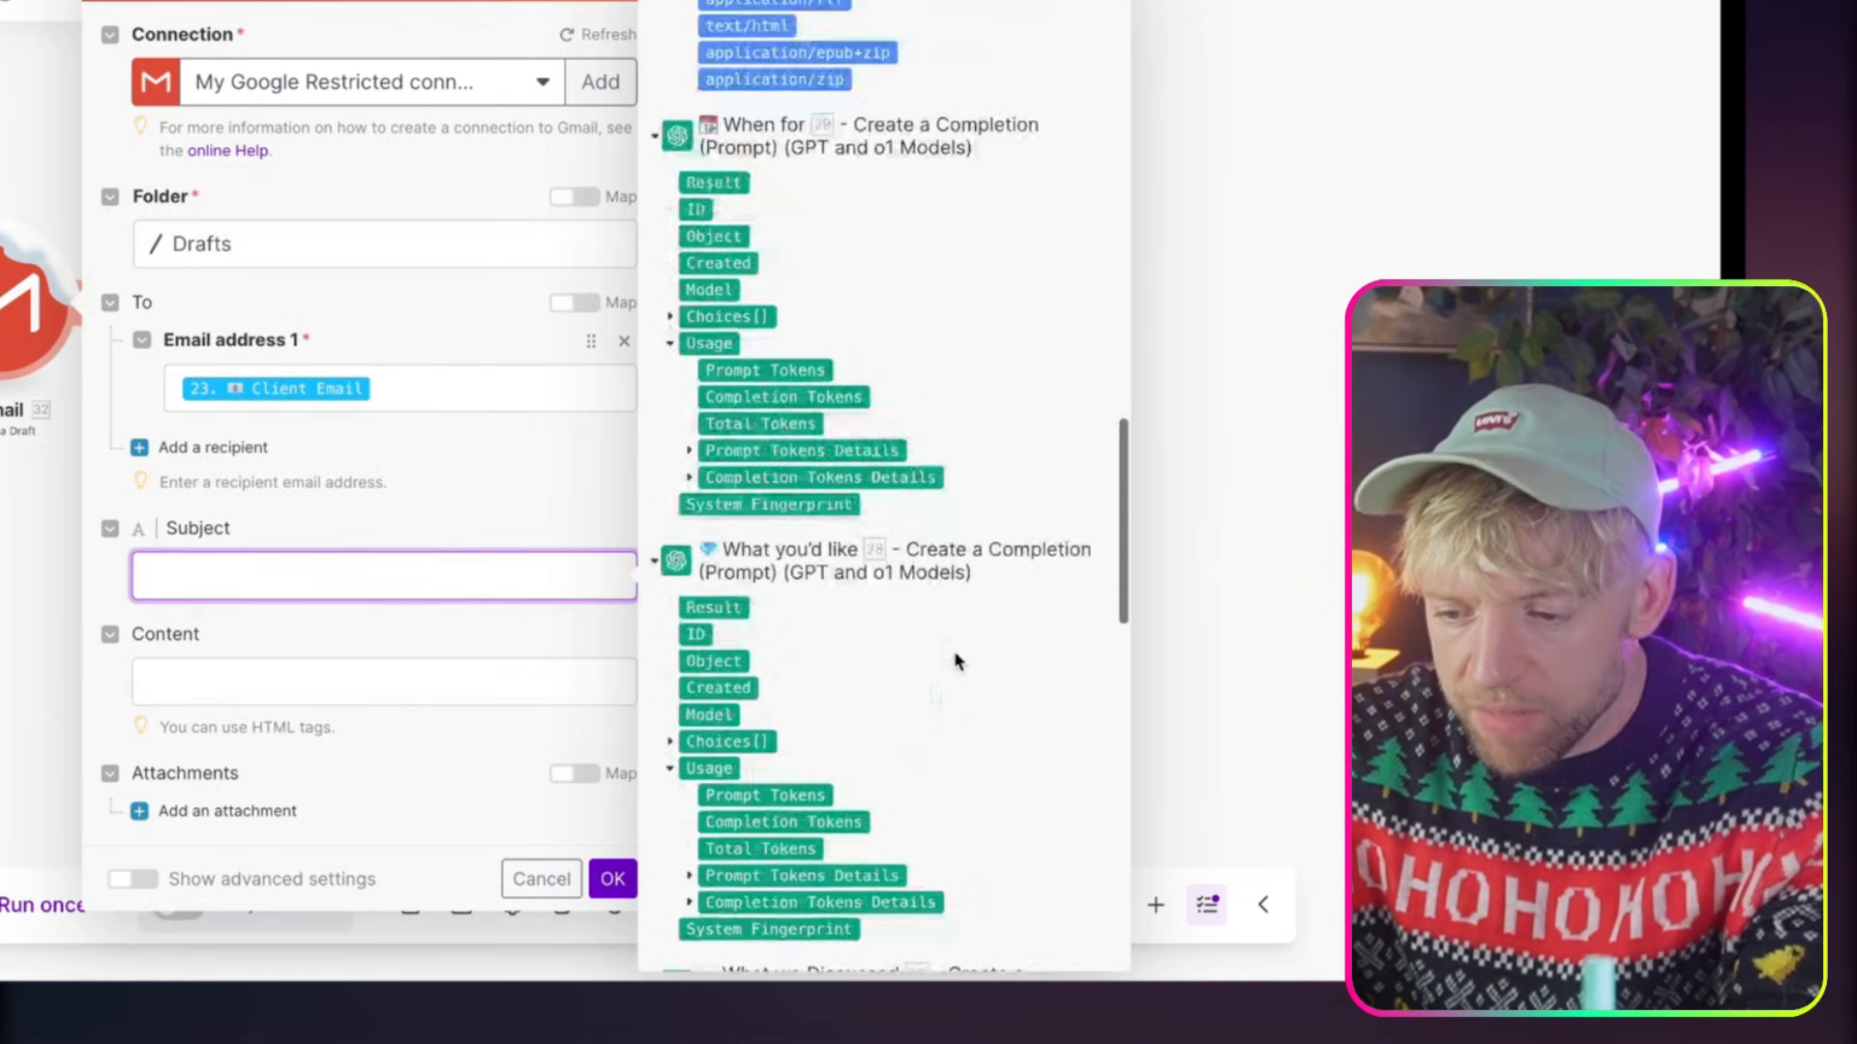
scroll(955, 654, "down", 18)
scroll(955, 660, "up", 2)
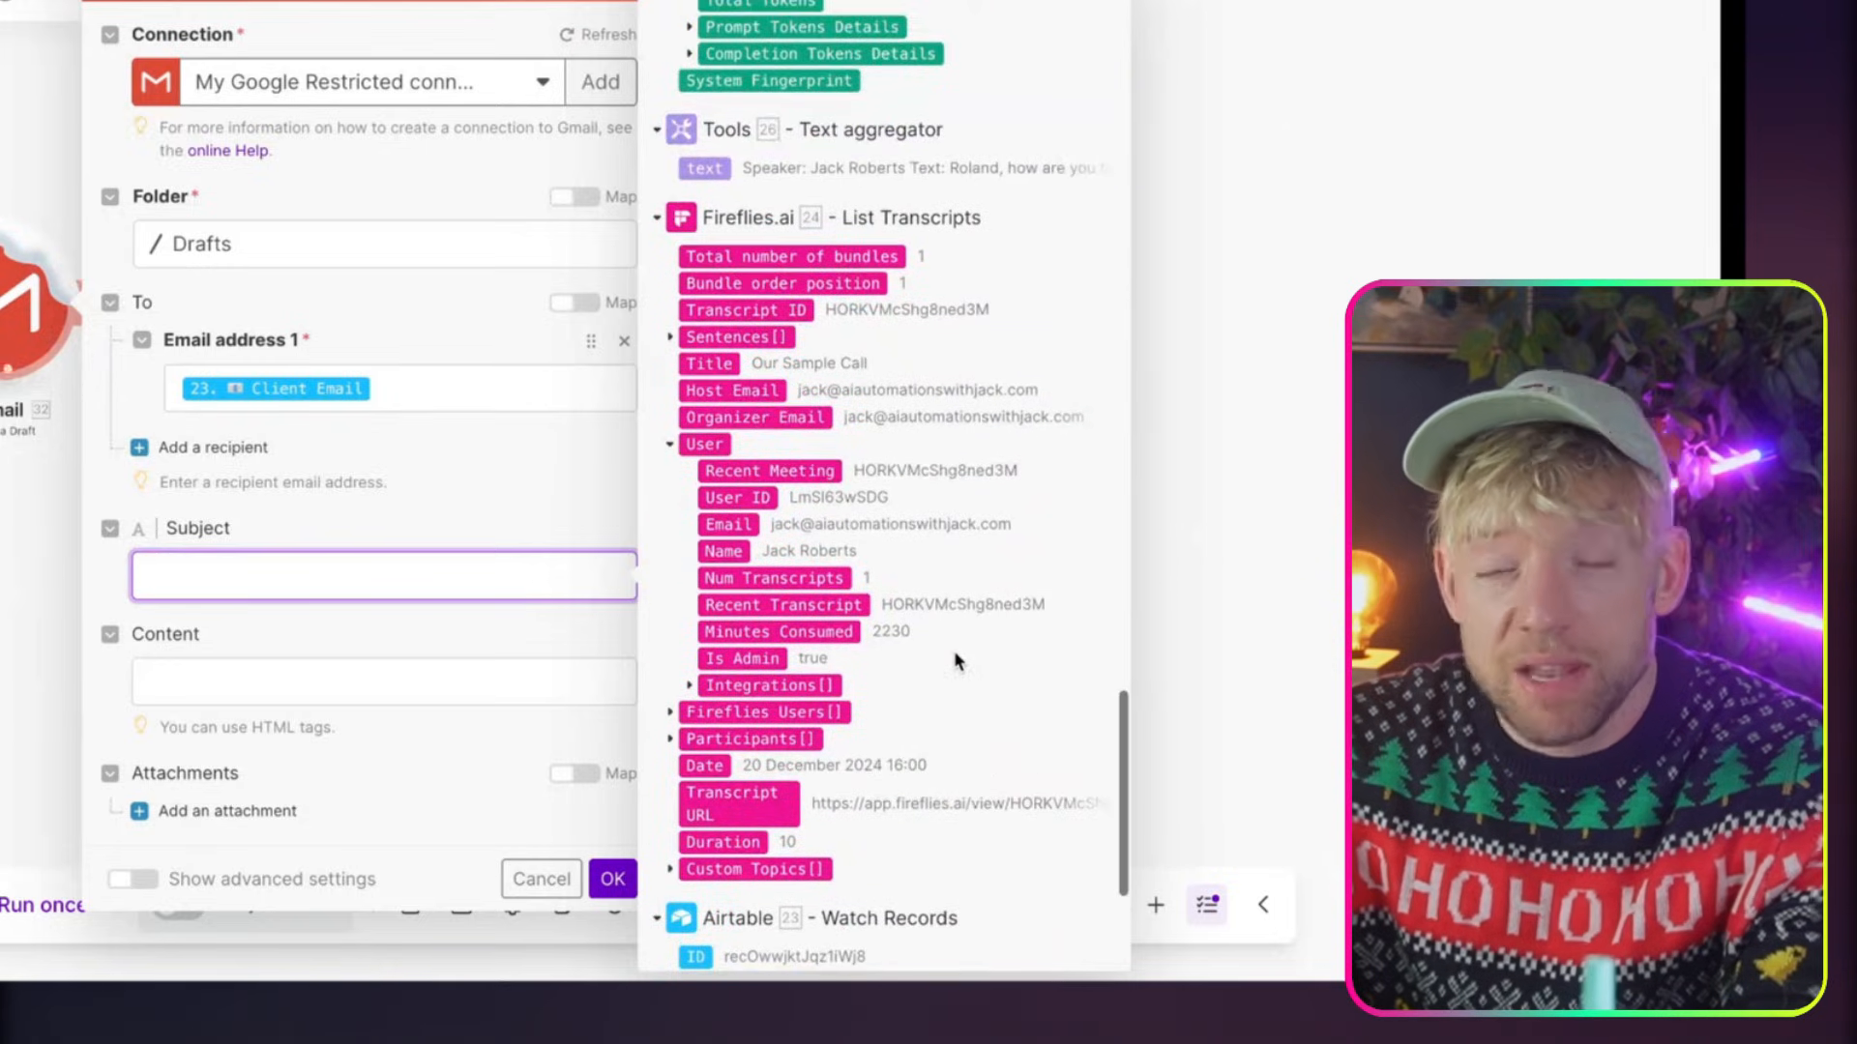
scroll(956, 659, "down", 1)
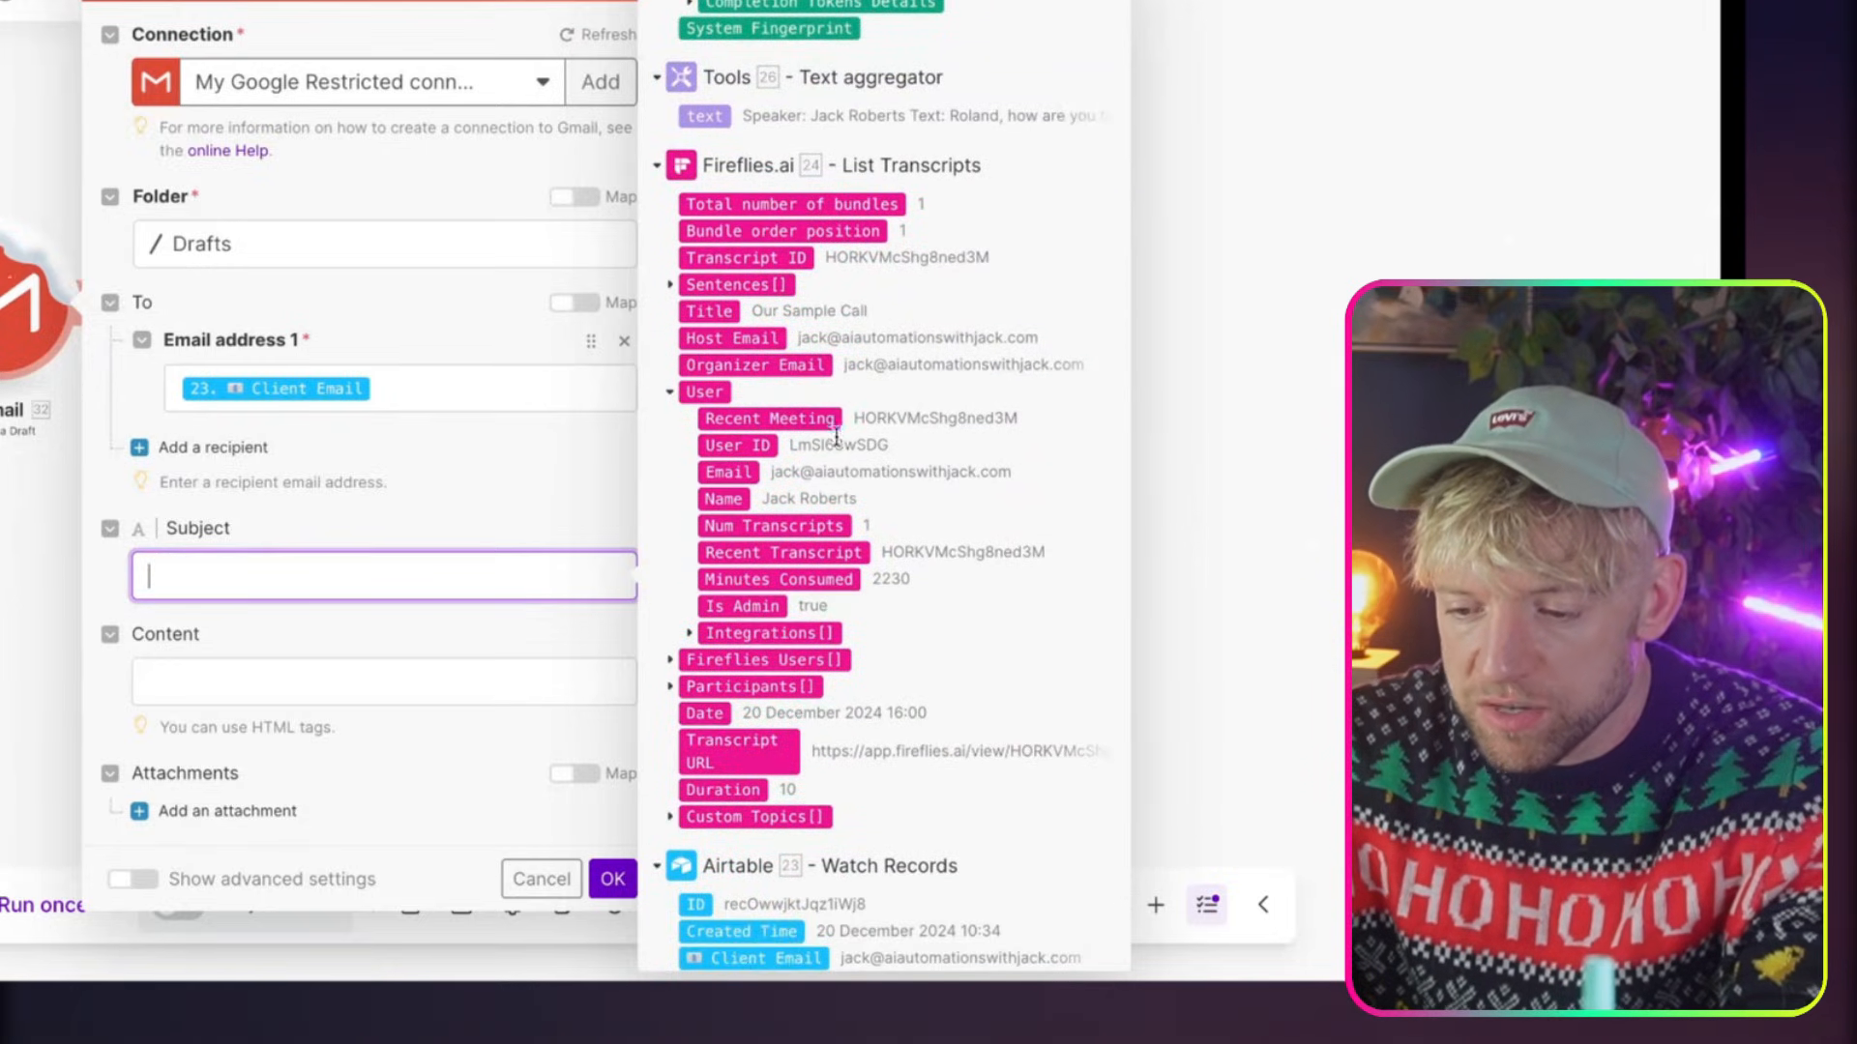
left_click_drag(719, 314, 368, 553)
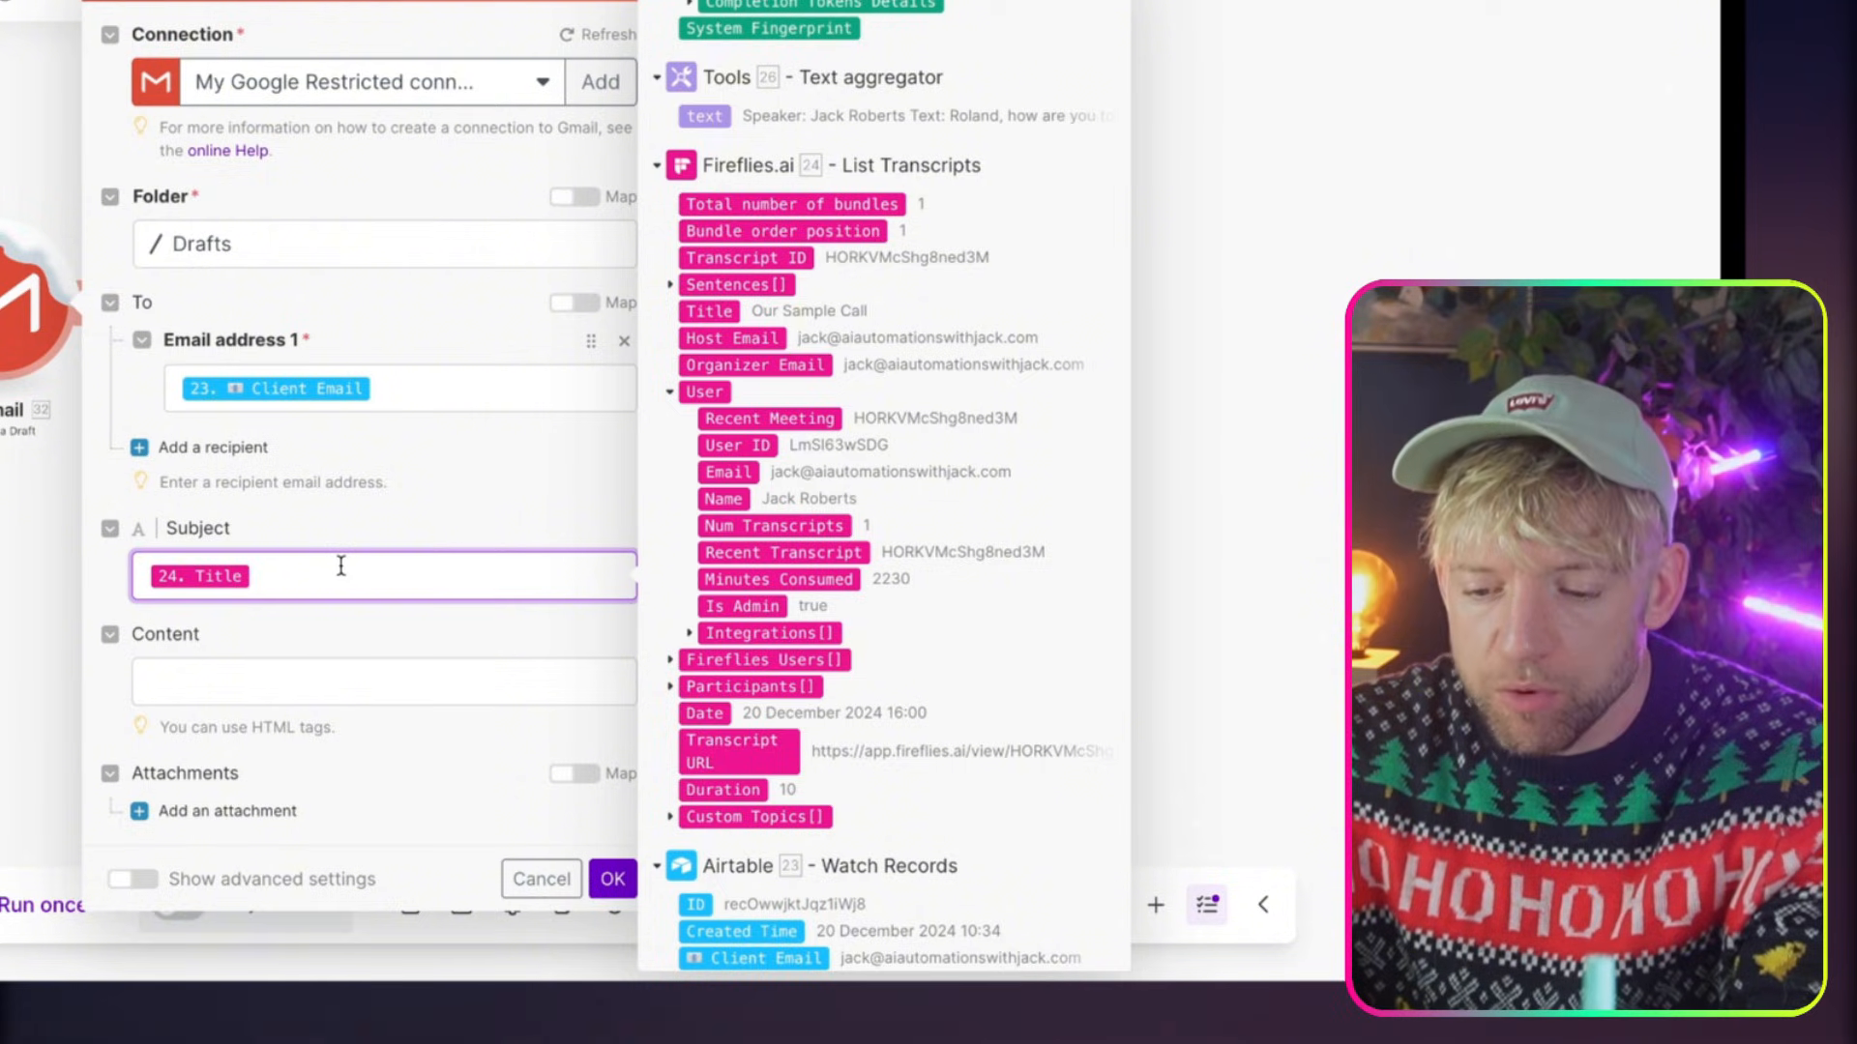
type("Proposal:")
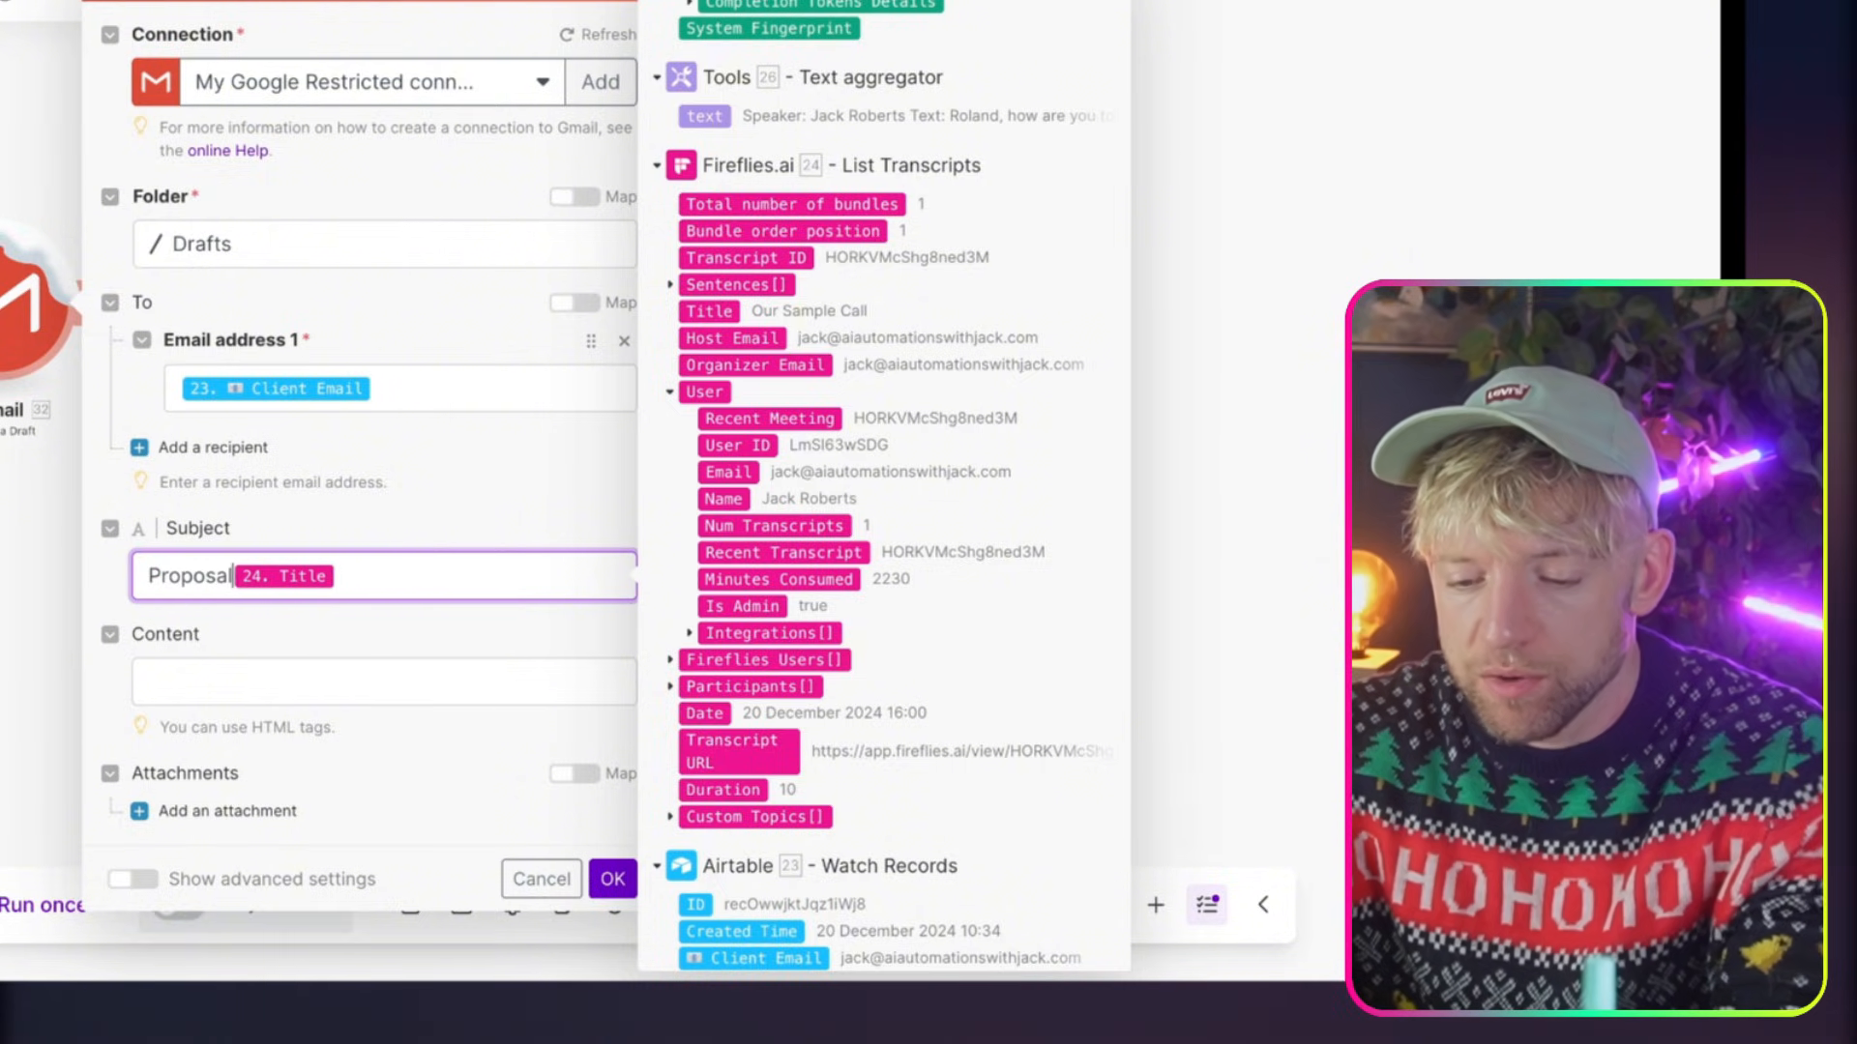
Copy the full HTML Content from the Gmail draft module of the existing Automate Proposals scenario
left_click(288, 675)
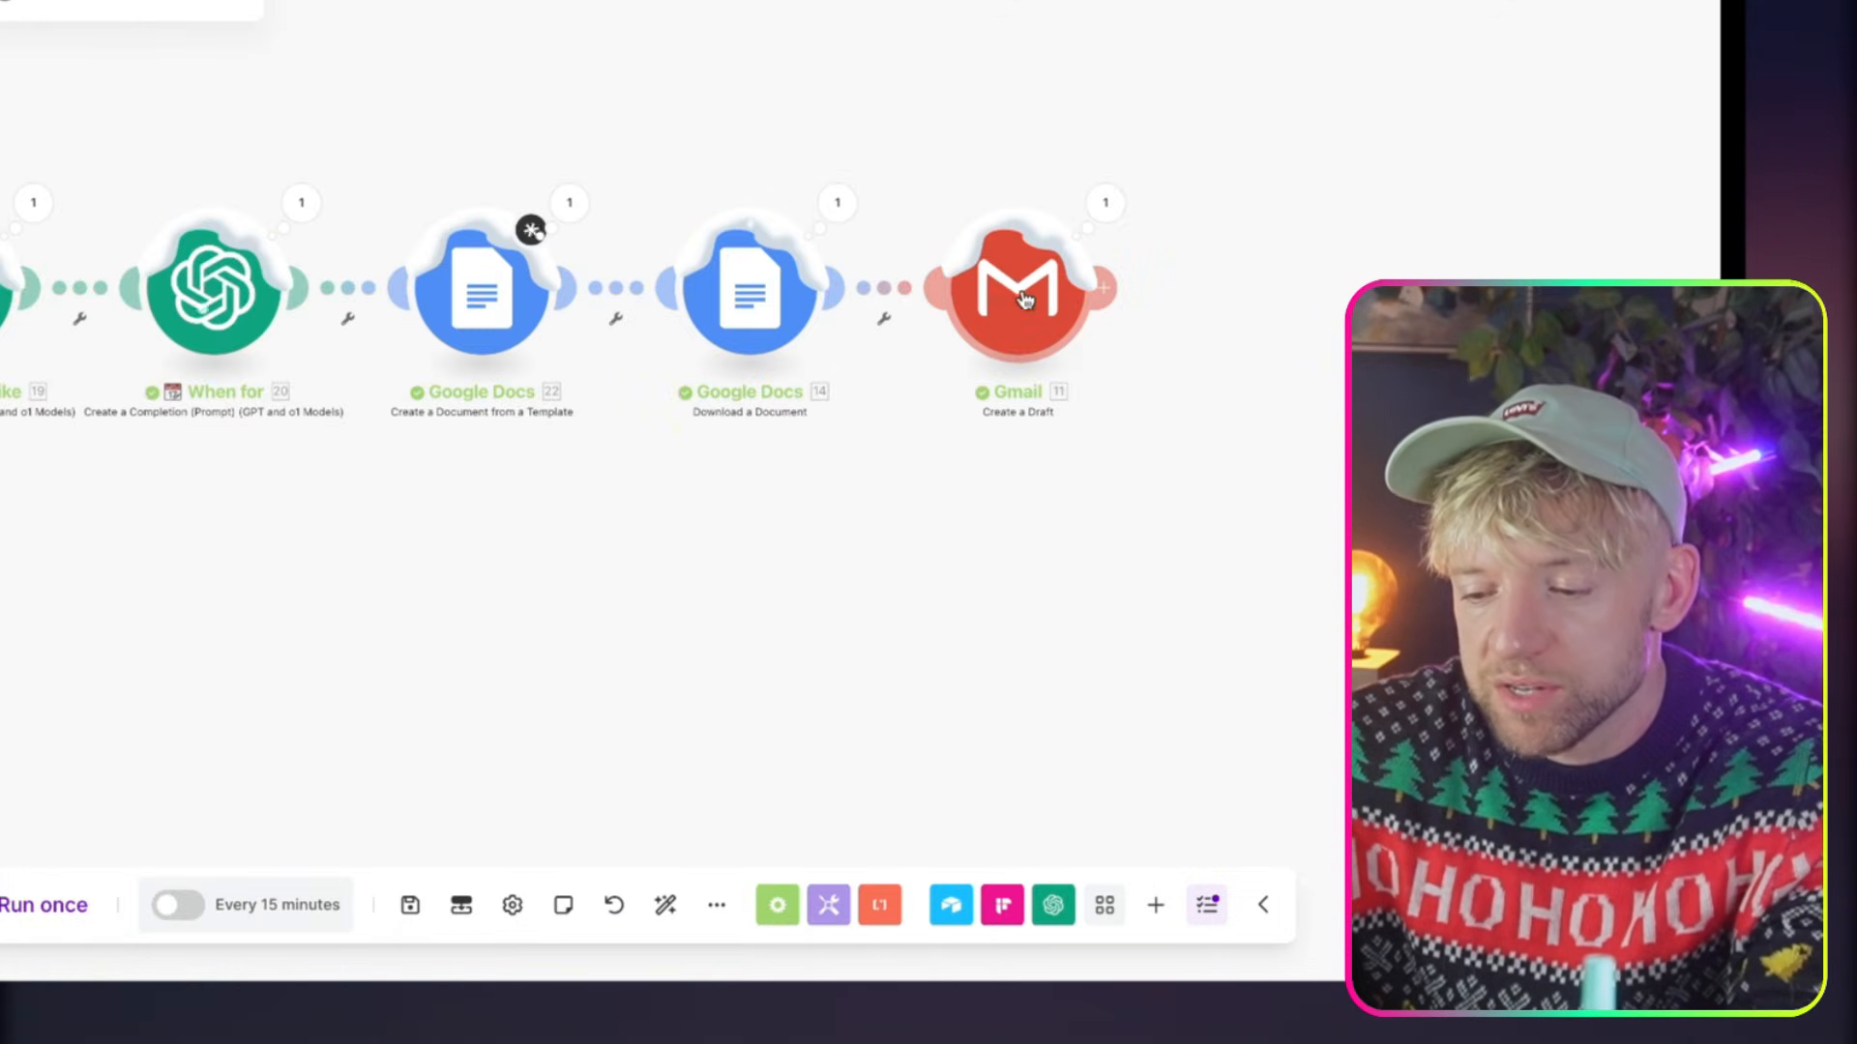
left_click(1012, 290)
left_click(1289, 677)
key("super+a")
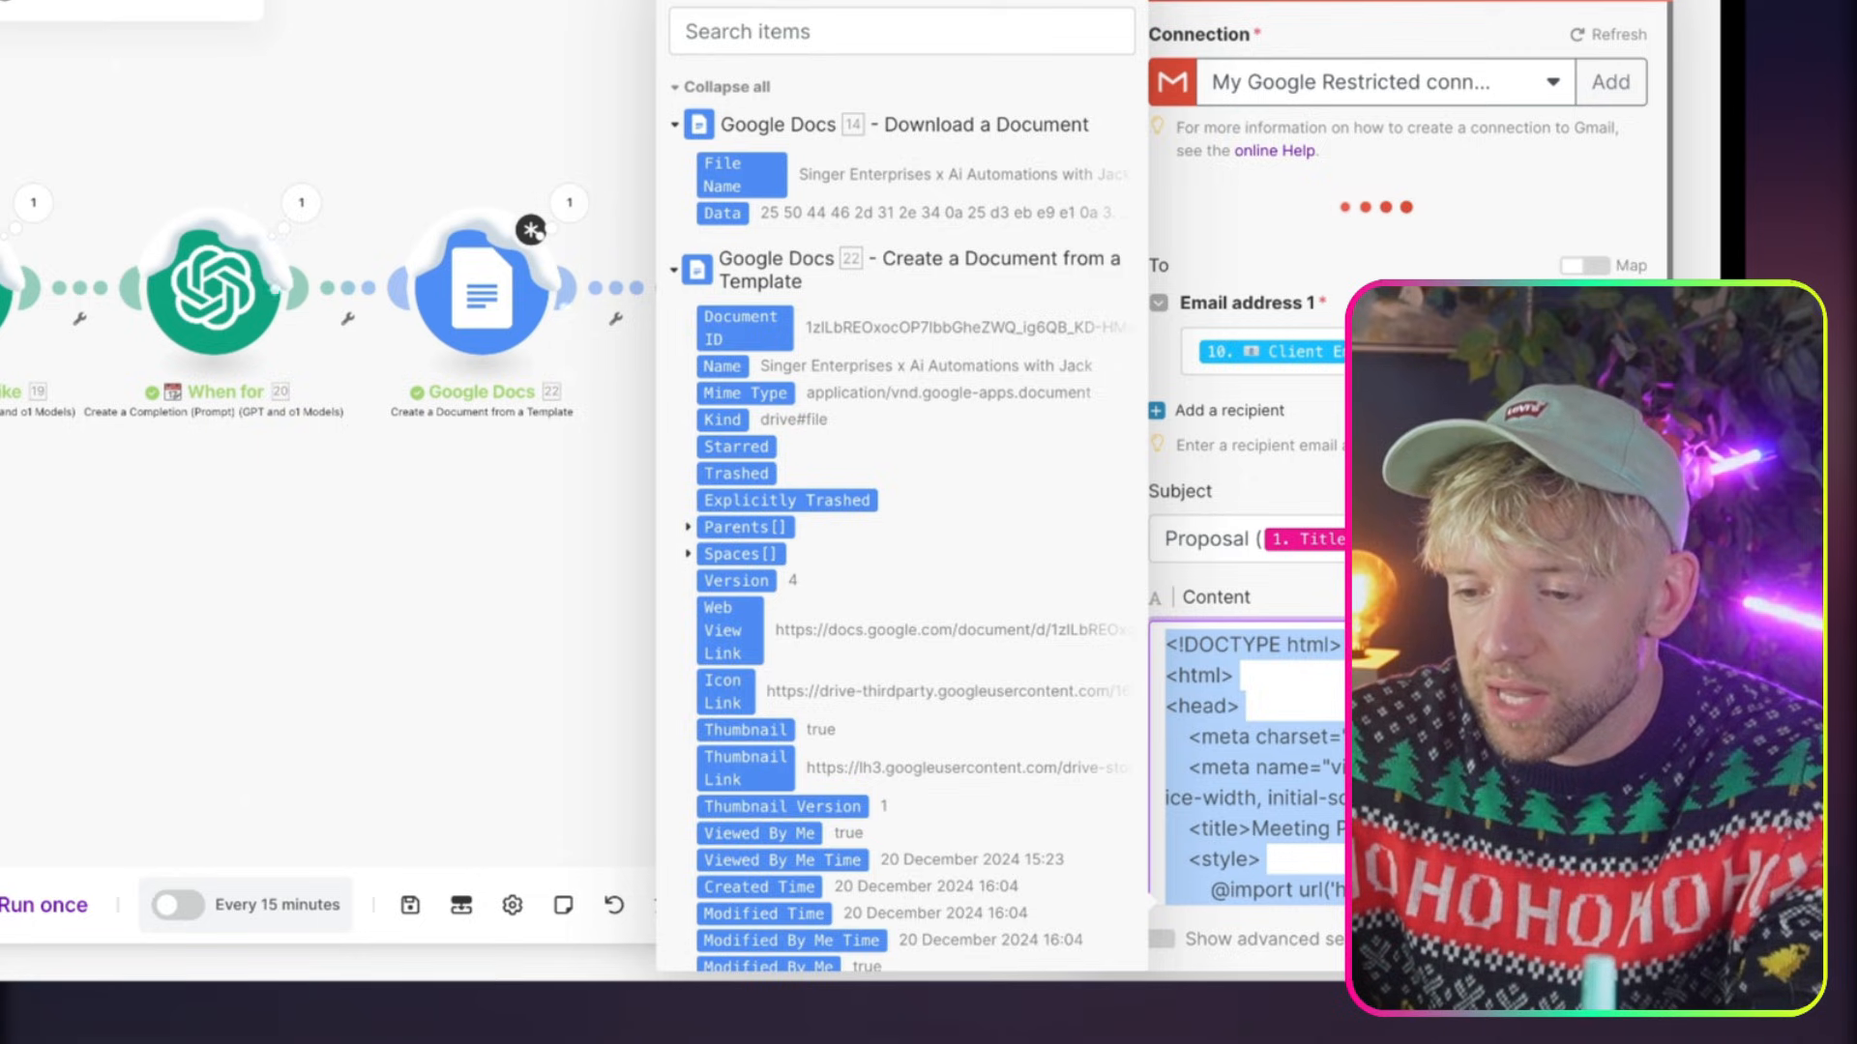
Switch to the Code Beautify HTML Viewer, paste the copied email HTML and examine the rendered message and its signature
right_click(652, 2)
left_click(706, 1)
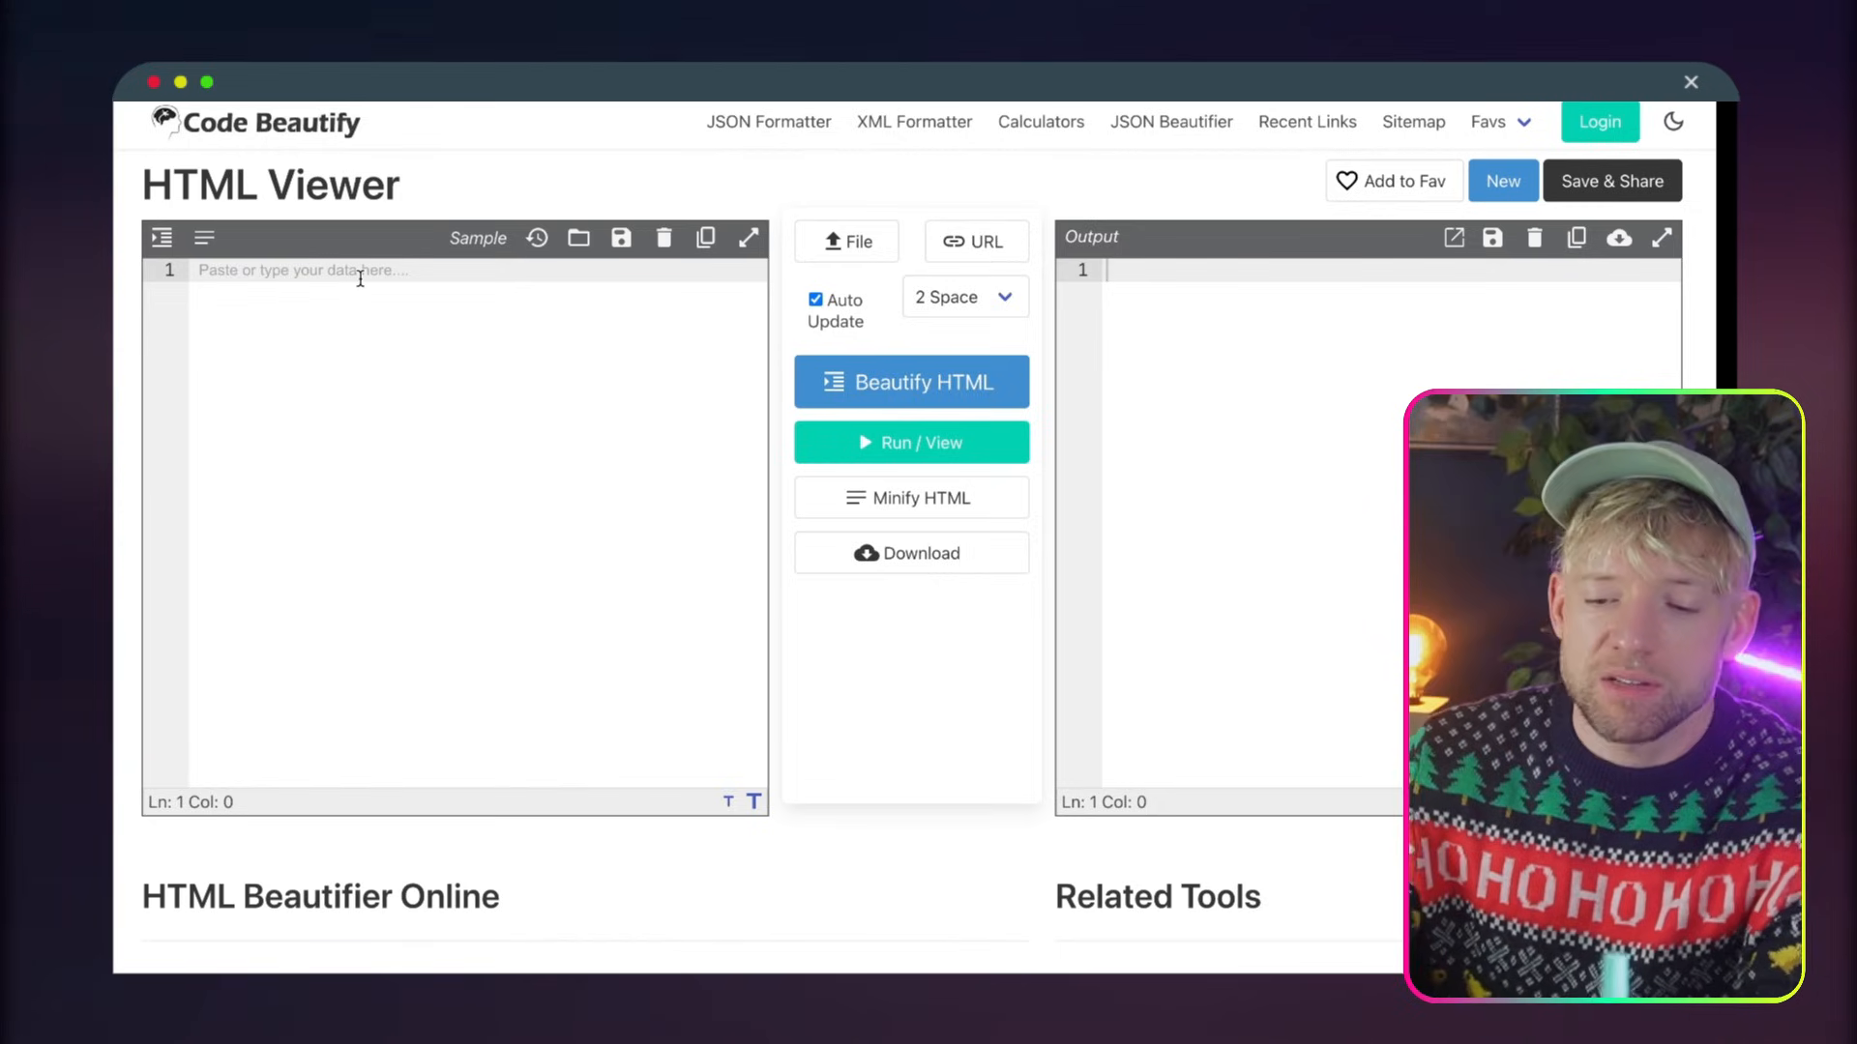
key("super+v")
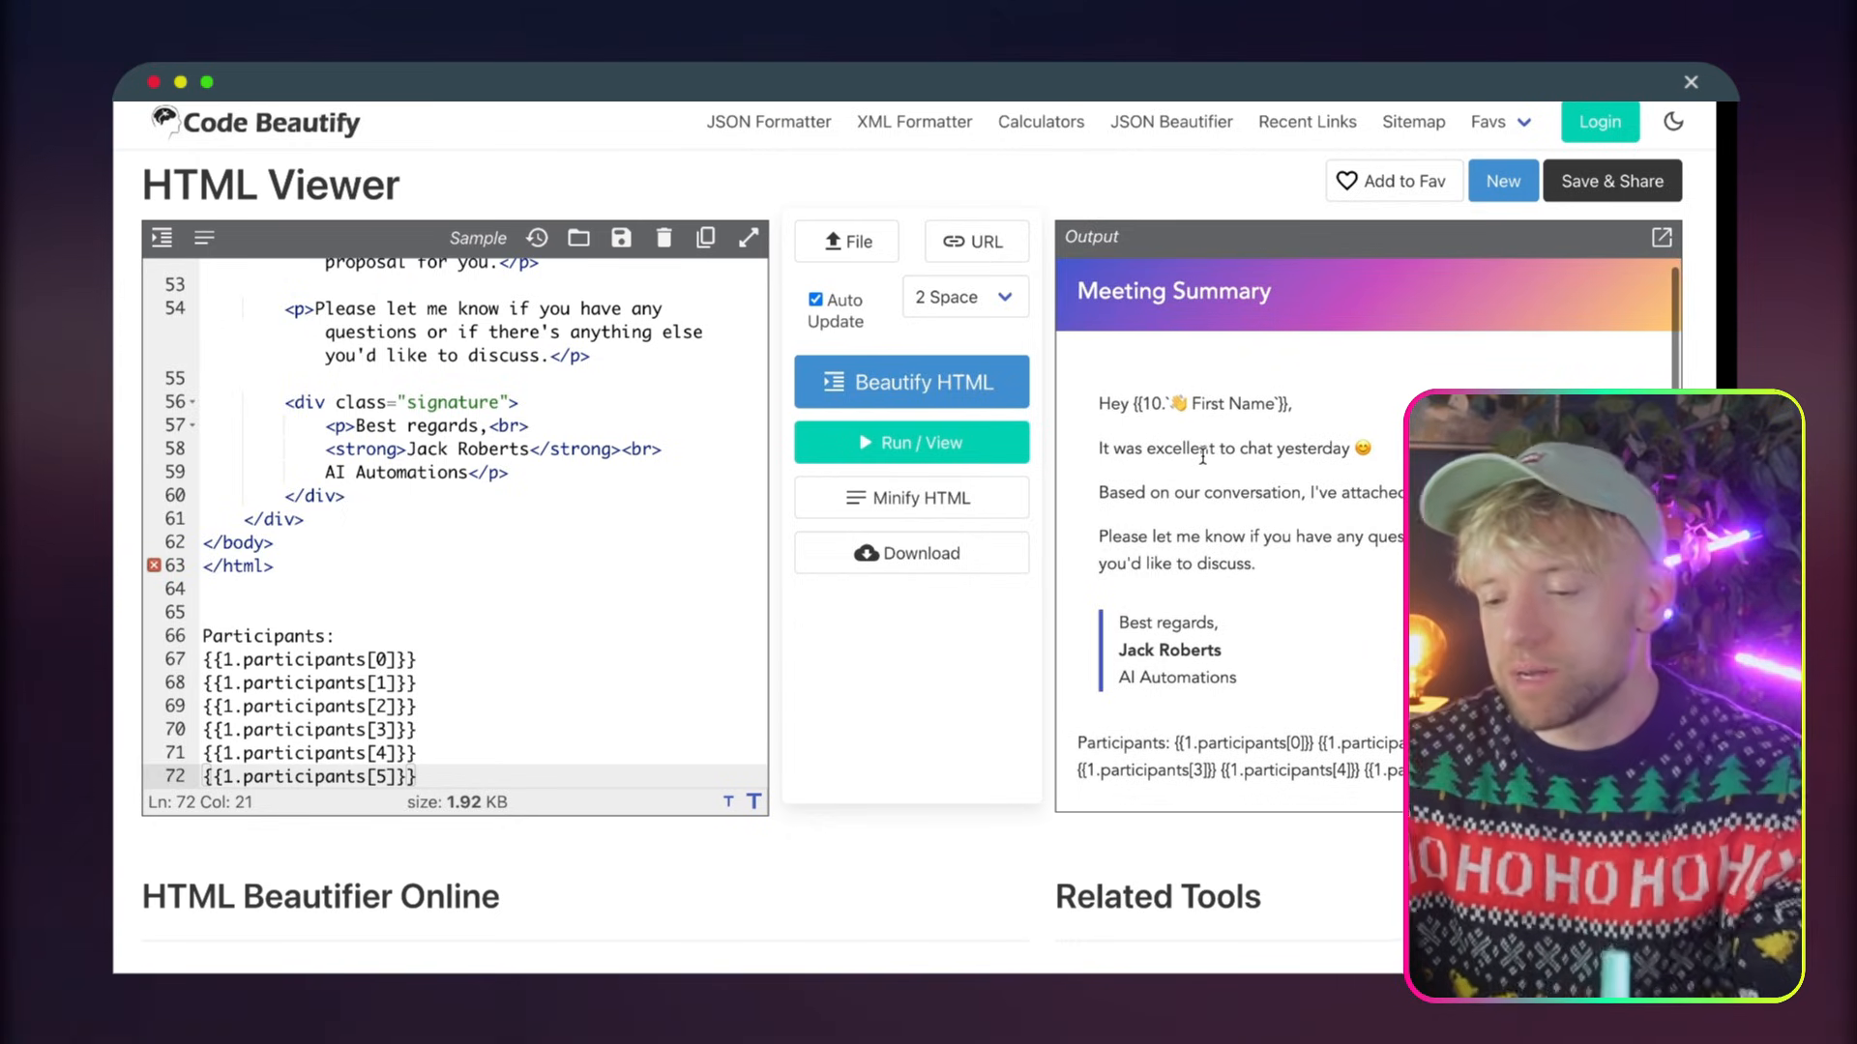
left_click_drag(1119, 619, 1226, 683)
left_click(1227, 668)
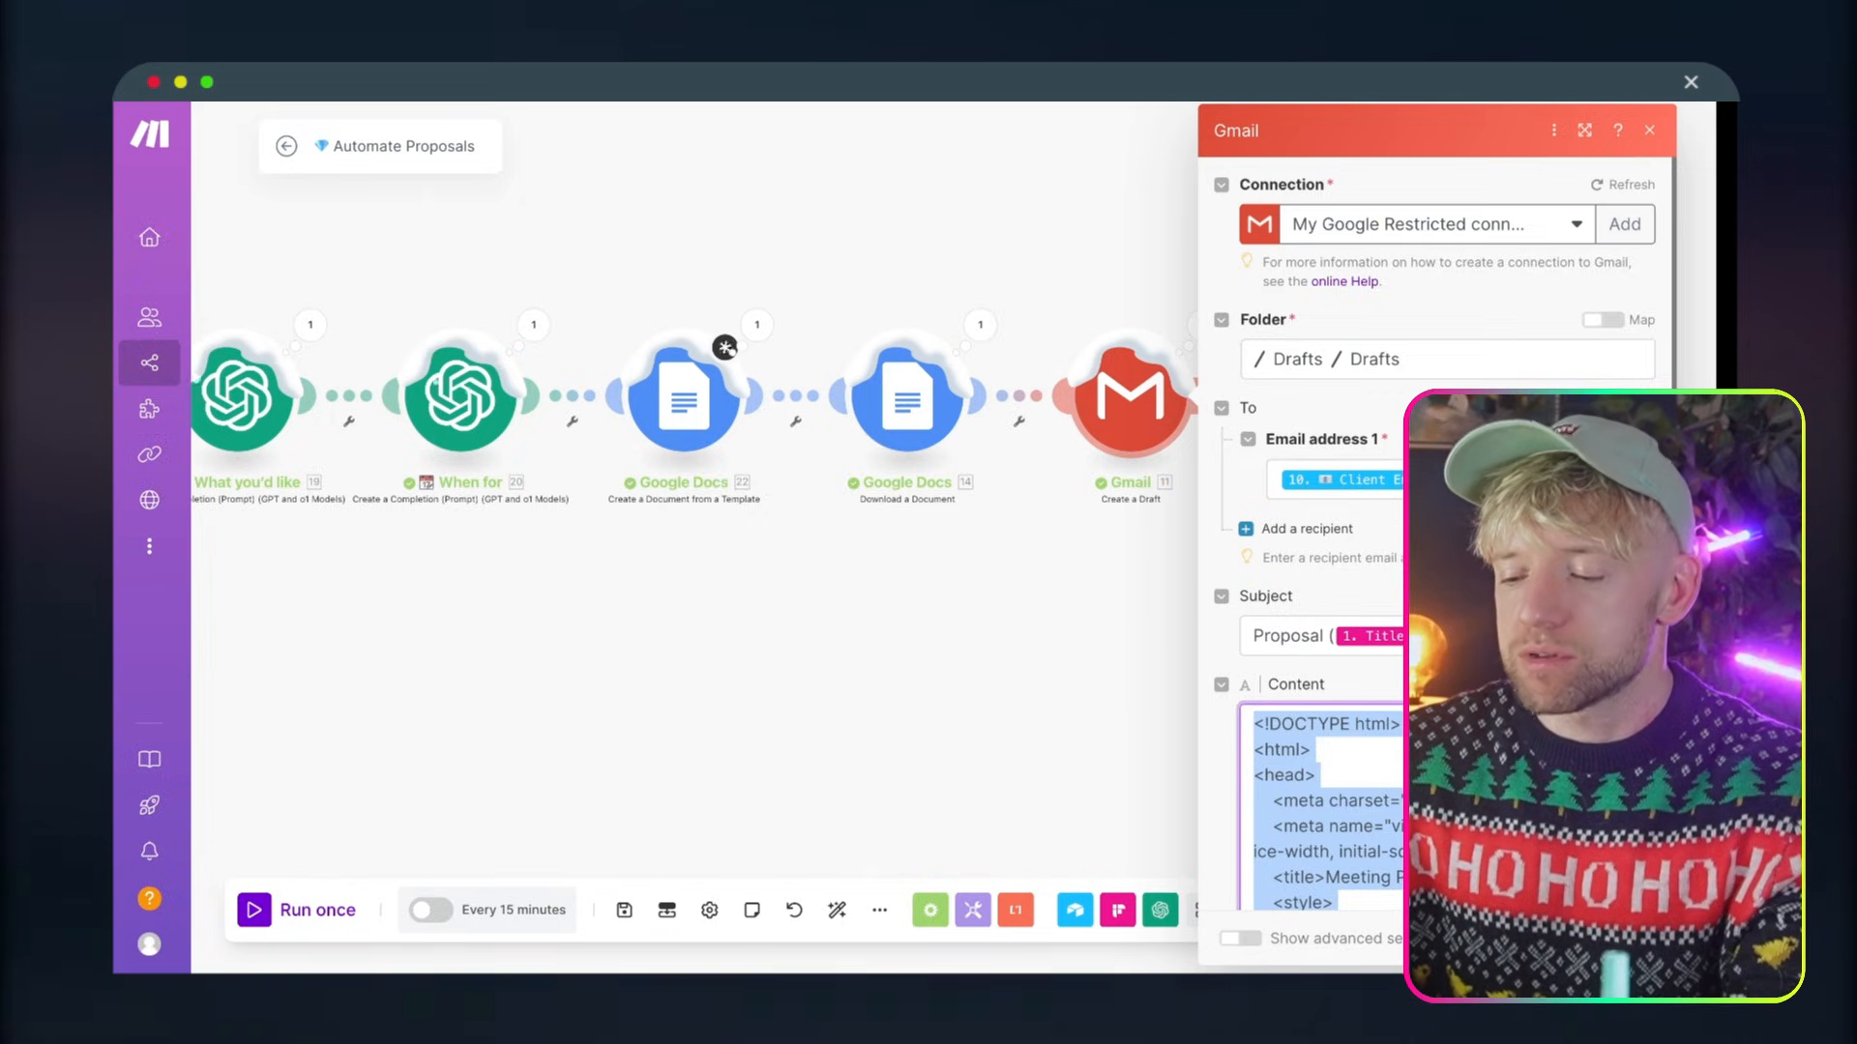
Paste the copied HTML email into the Content of the new Gmail draft module in the Automate Proposals (B2G) scenario
scroll(1431, 807, "down", 20)
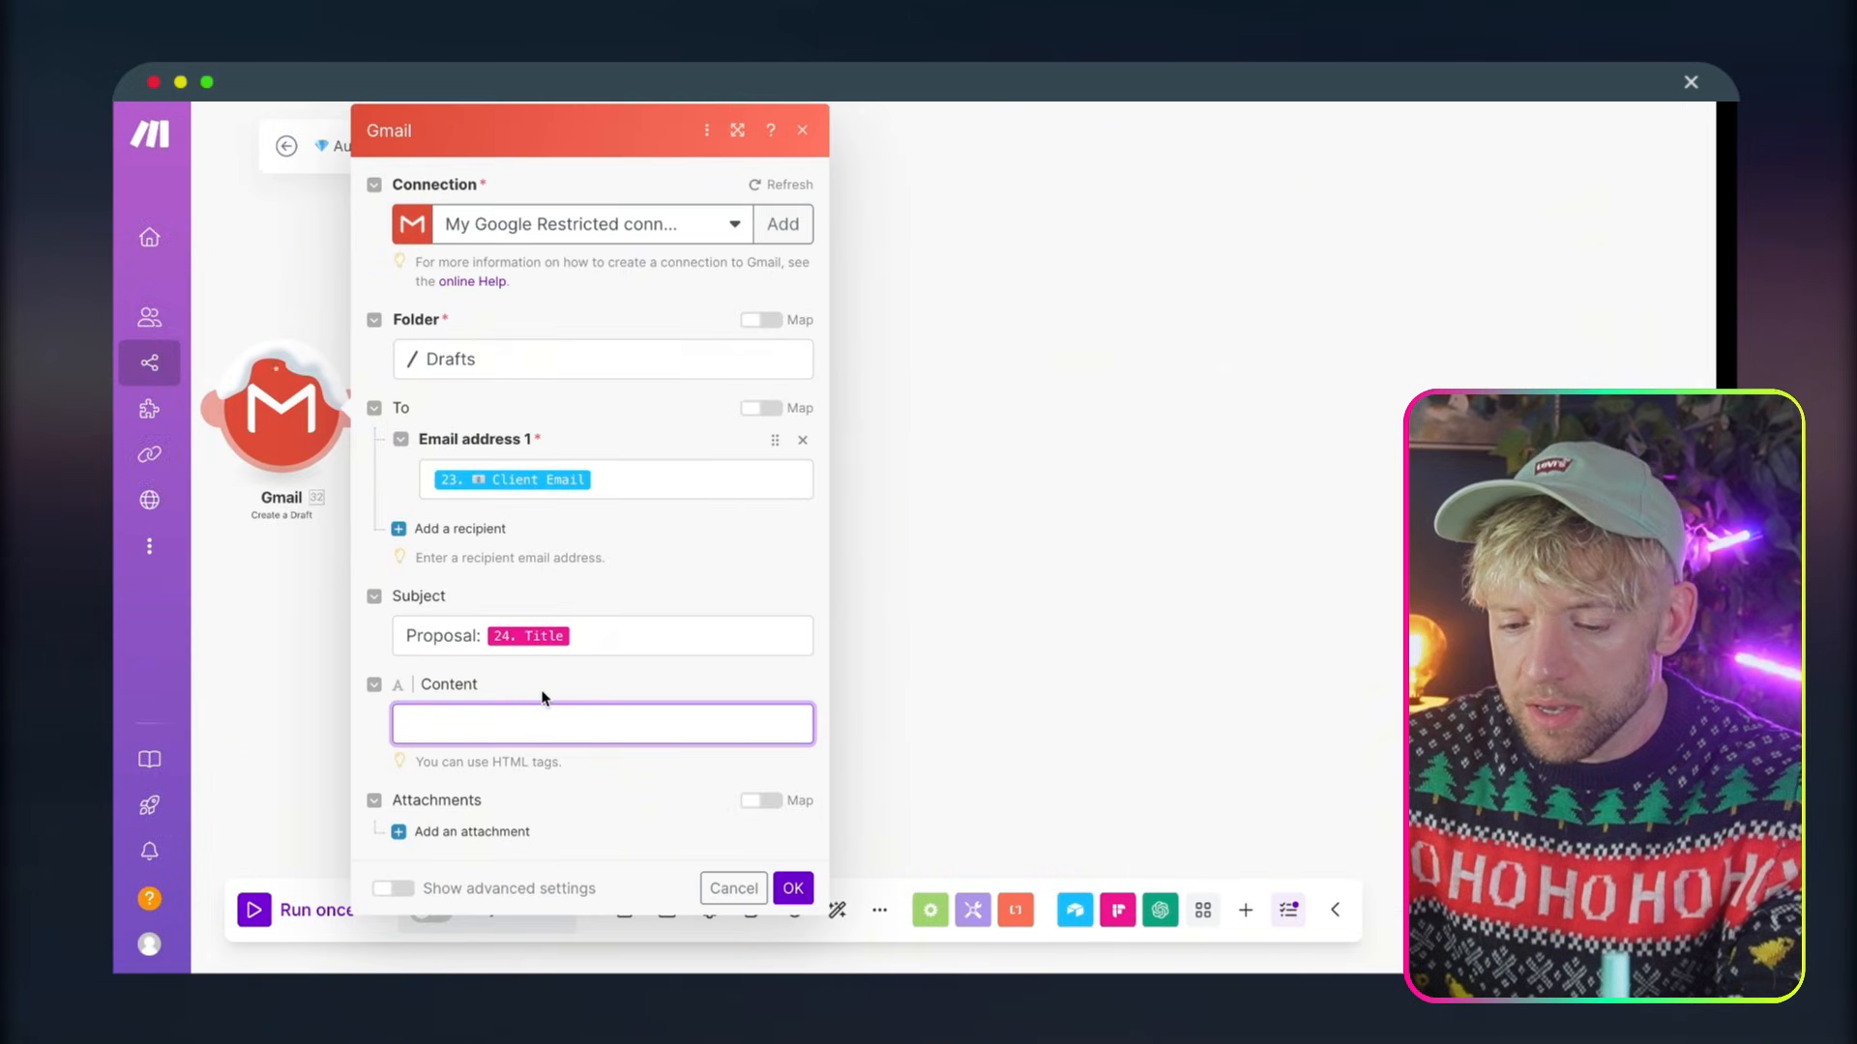
key("ctrl+v")
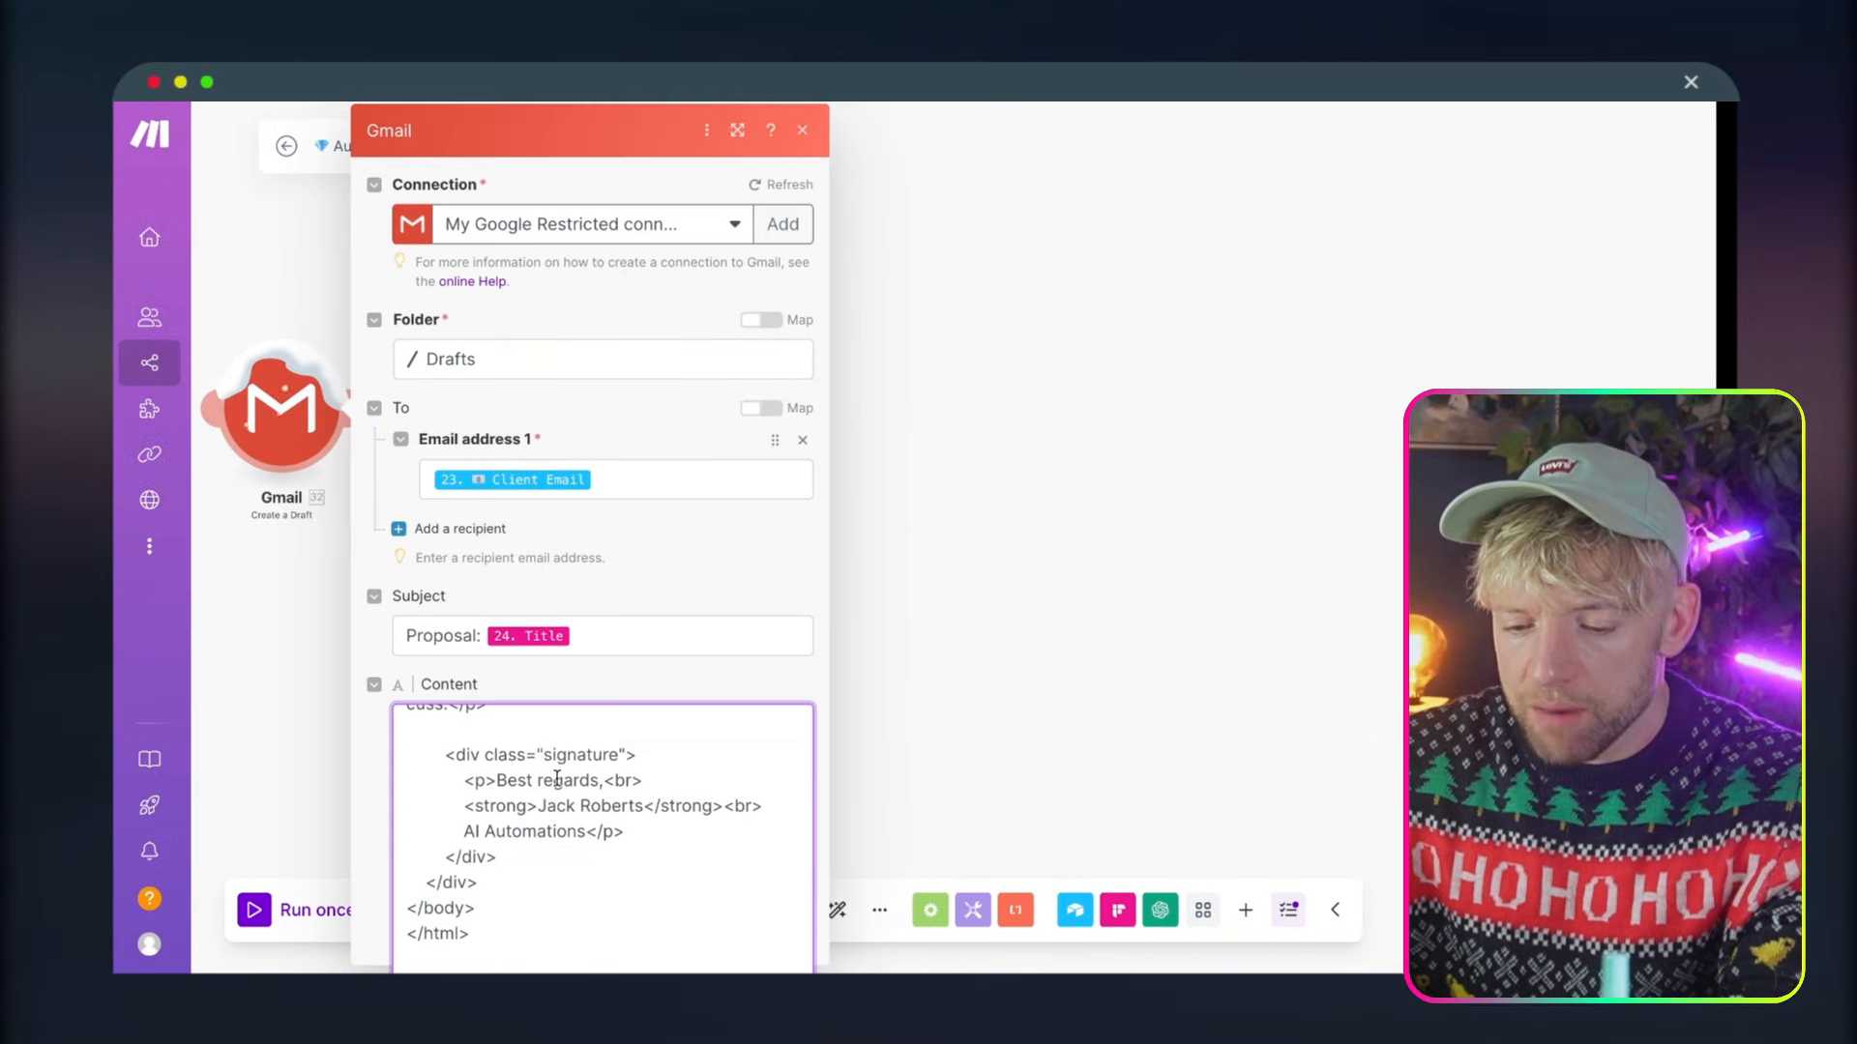
Replace the old First Name field in the email's "Hey" greeting with the First Name from Airtable Watch Records
scroll(557, 777, "up", 10)
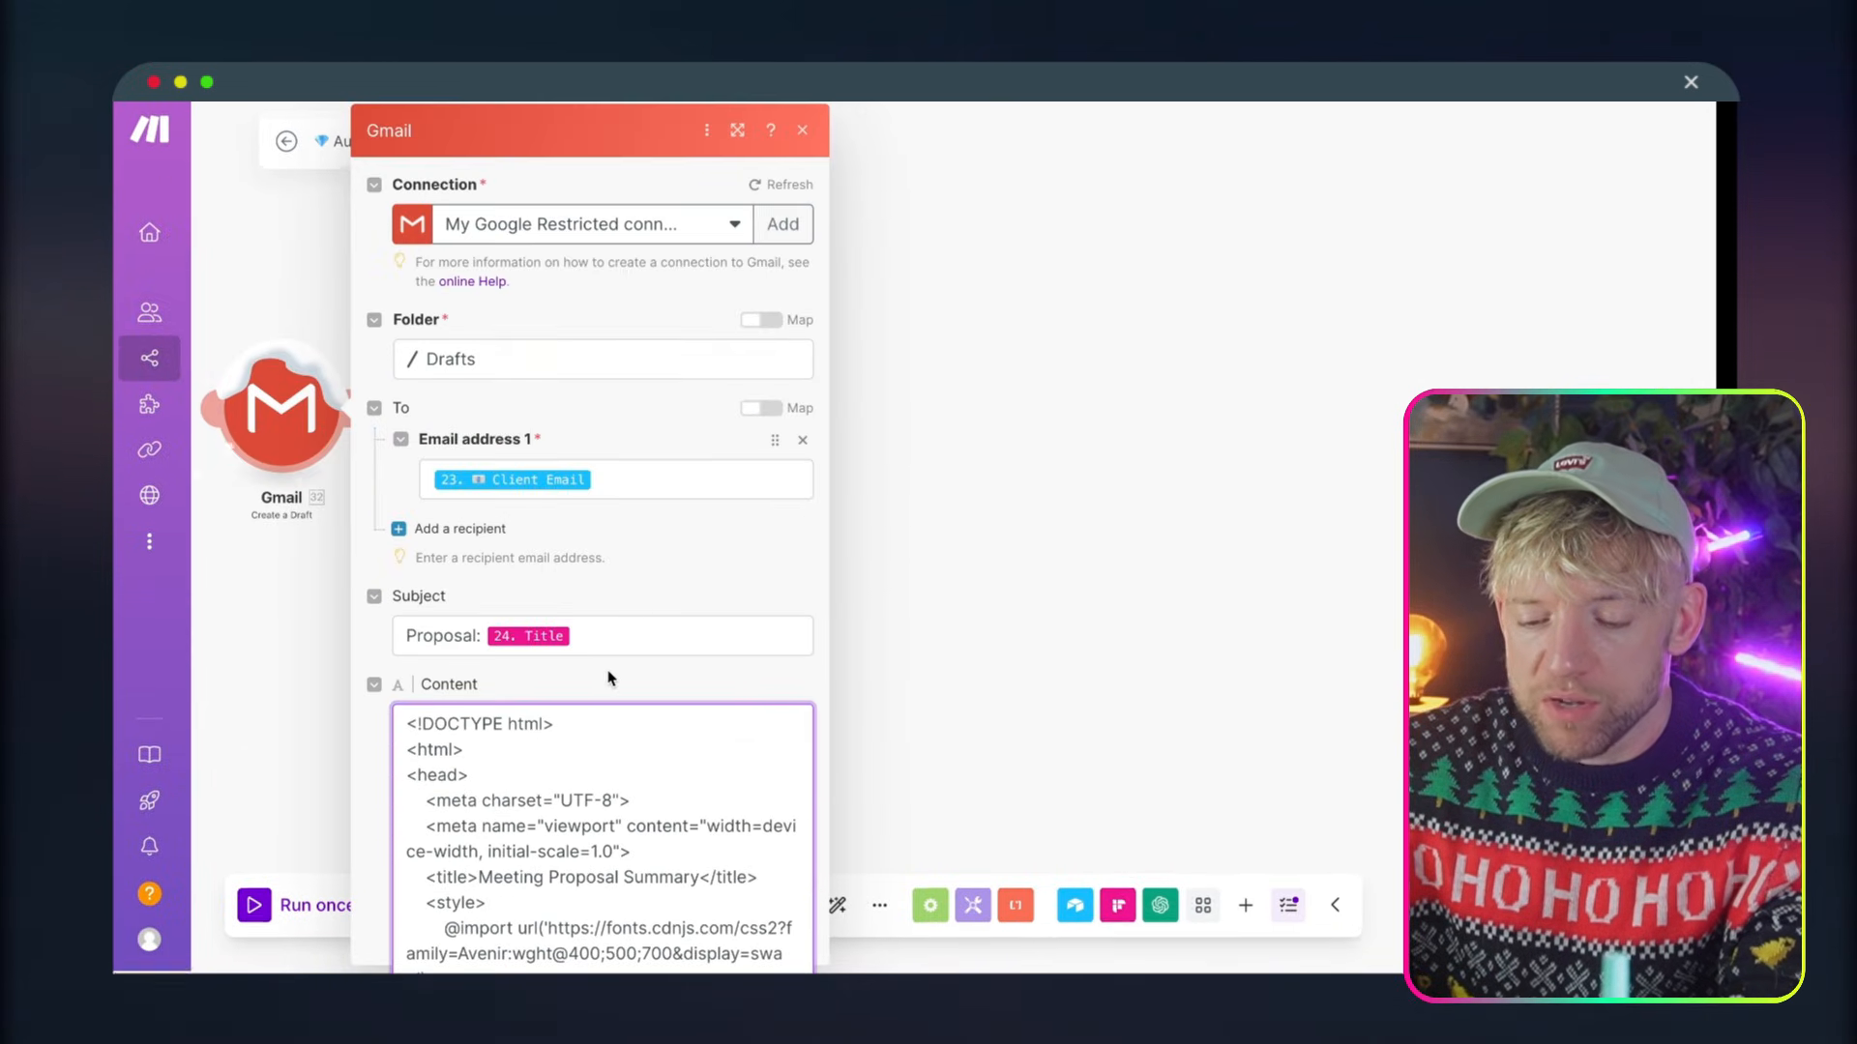
left_click(709, 628)
scroll(696, 682, "down", 5)
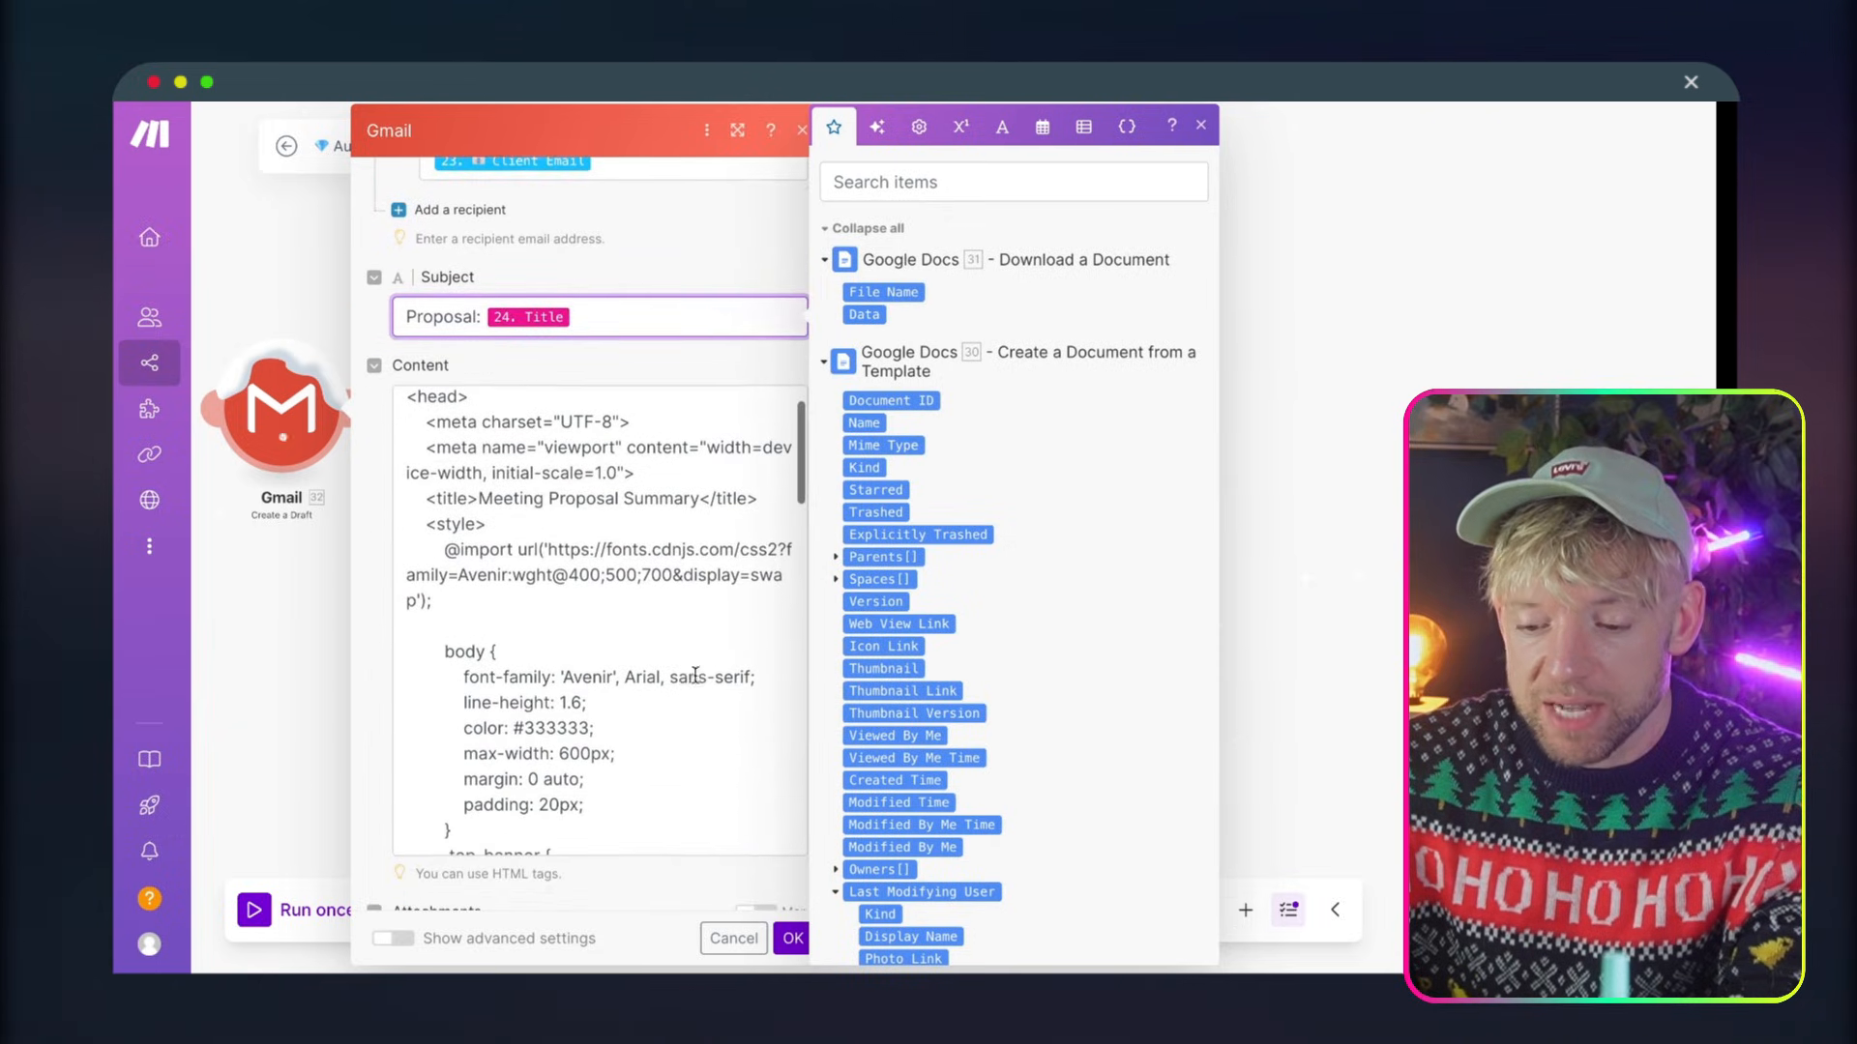
left_click(658, 677)
scroll(659, 677, "down", 15)
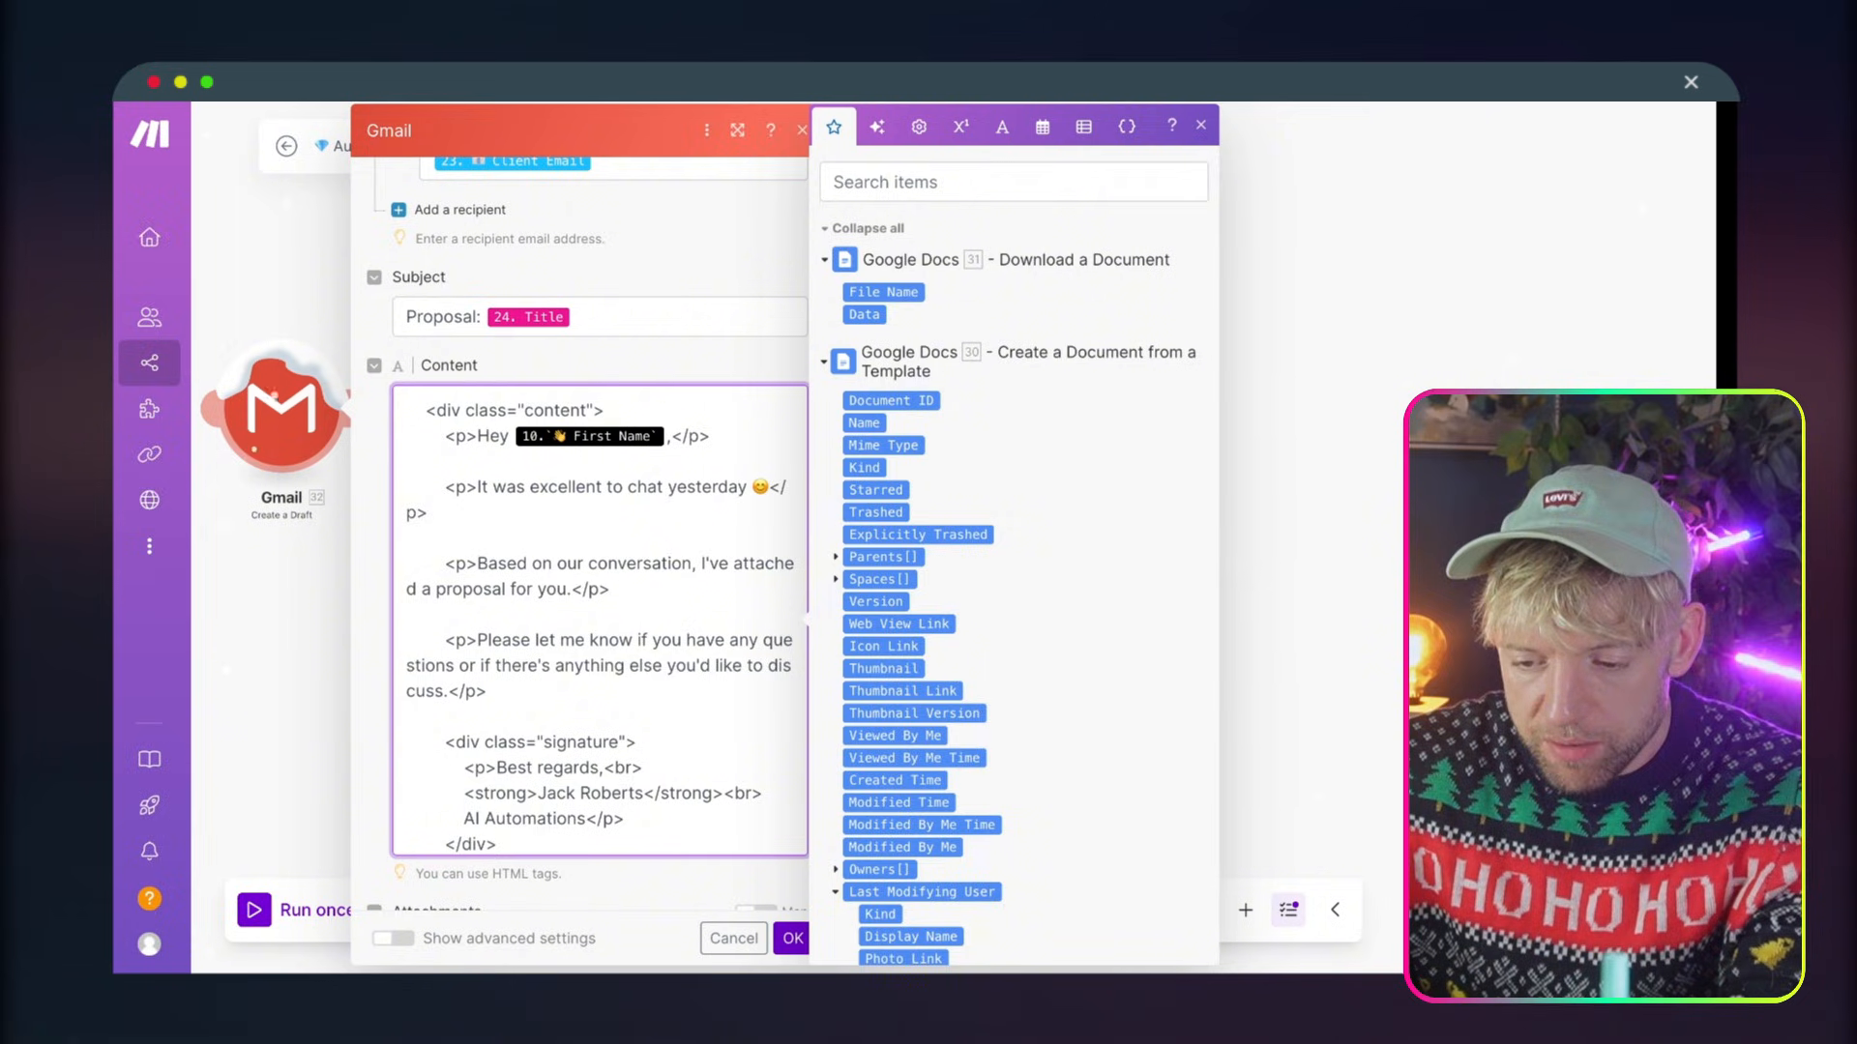
key("BackSpace")
left_click(824, 362)
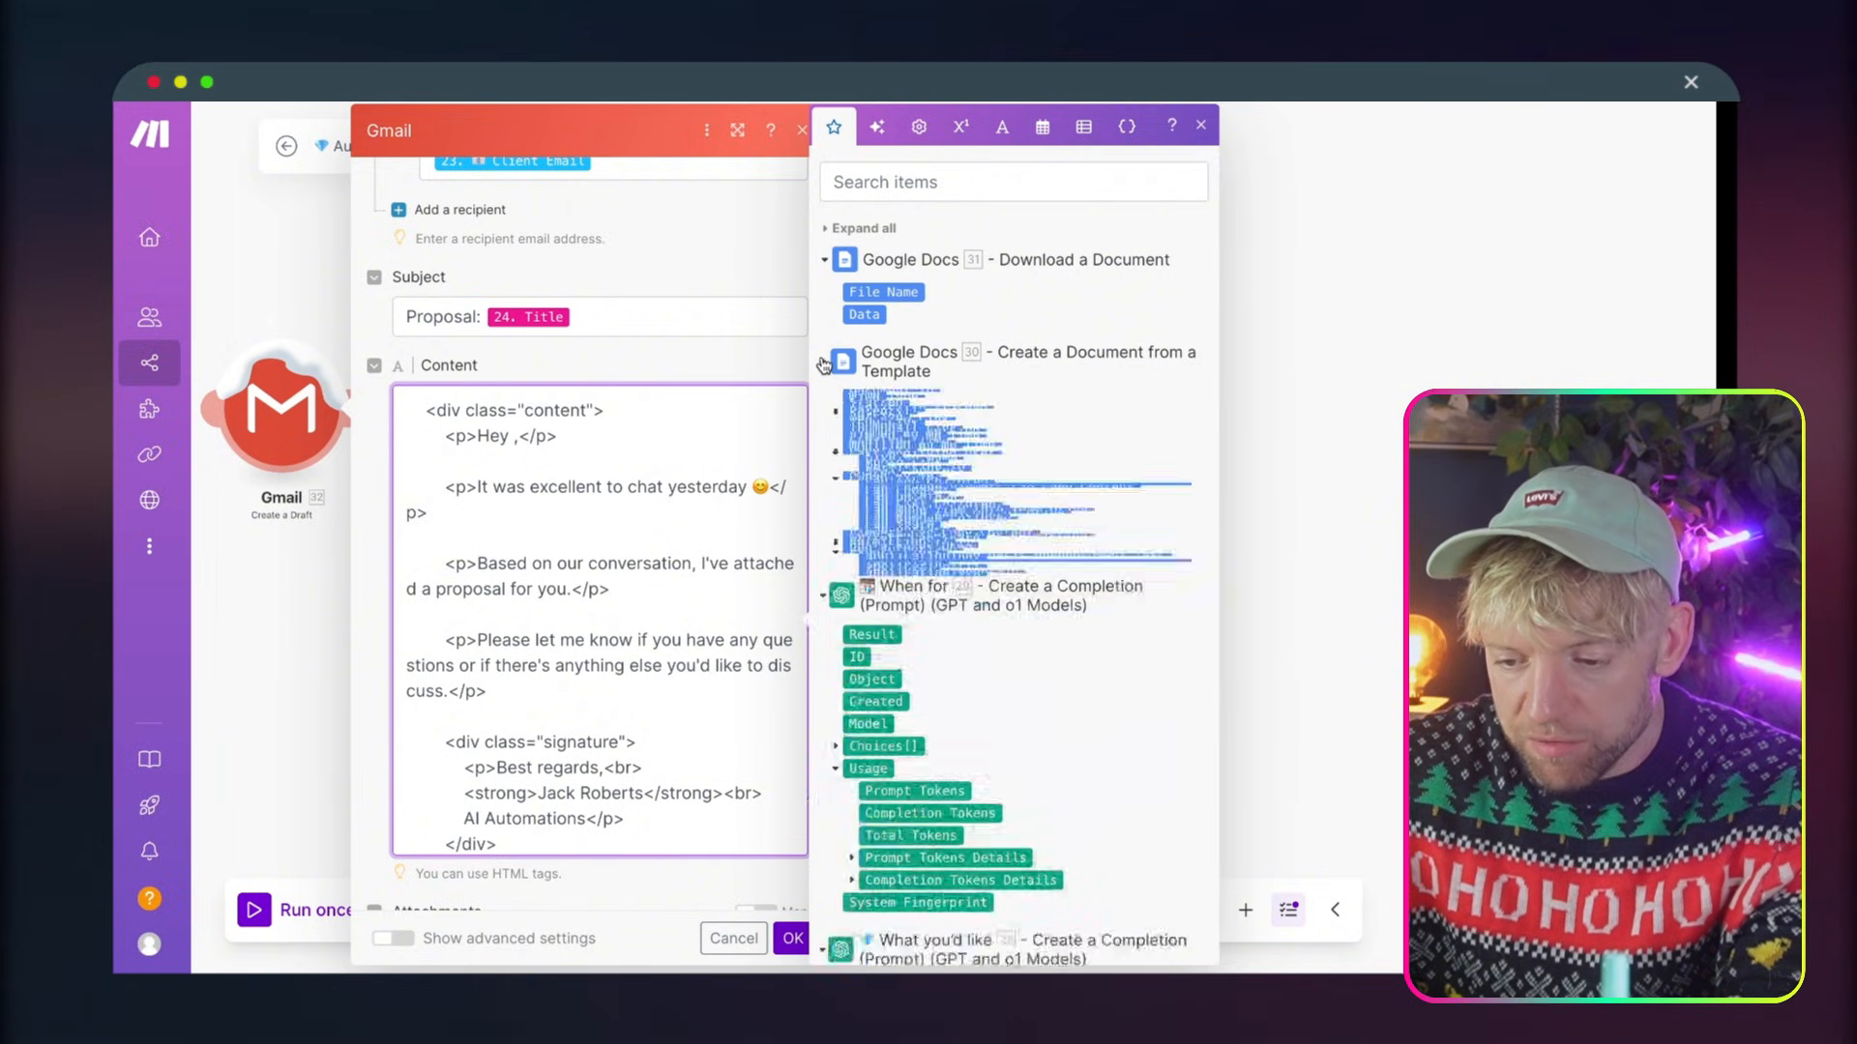
scroll(946, 574, "down", 10)
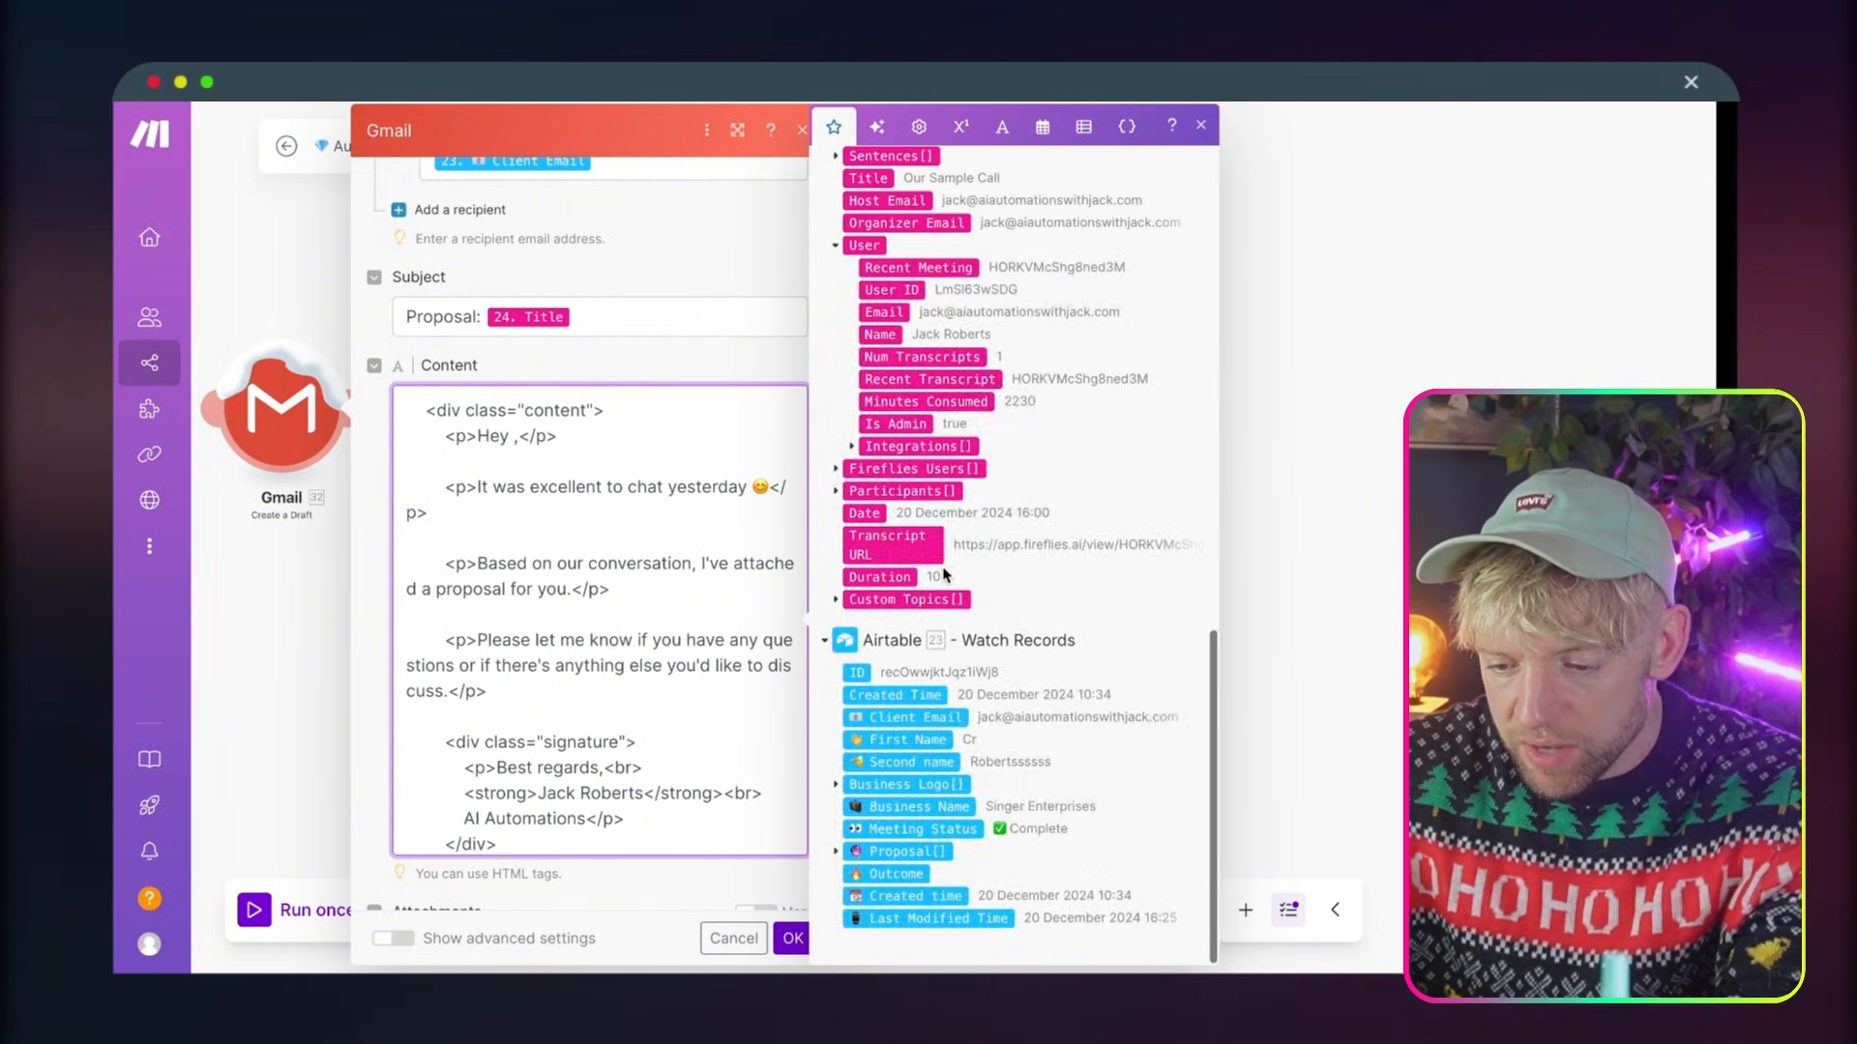
scroll(946, 575, "up", 5)
scroll(928, 657, "down", 5)
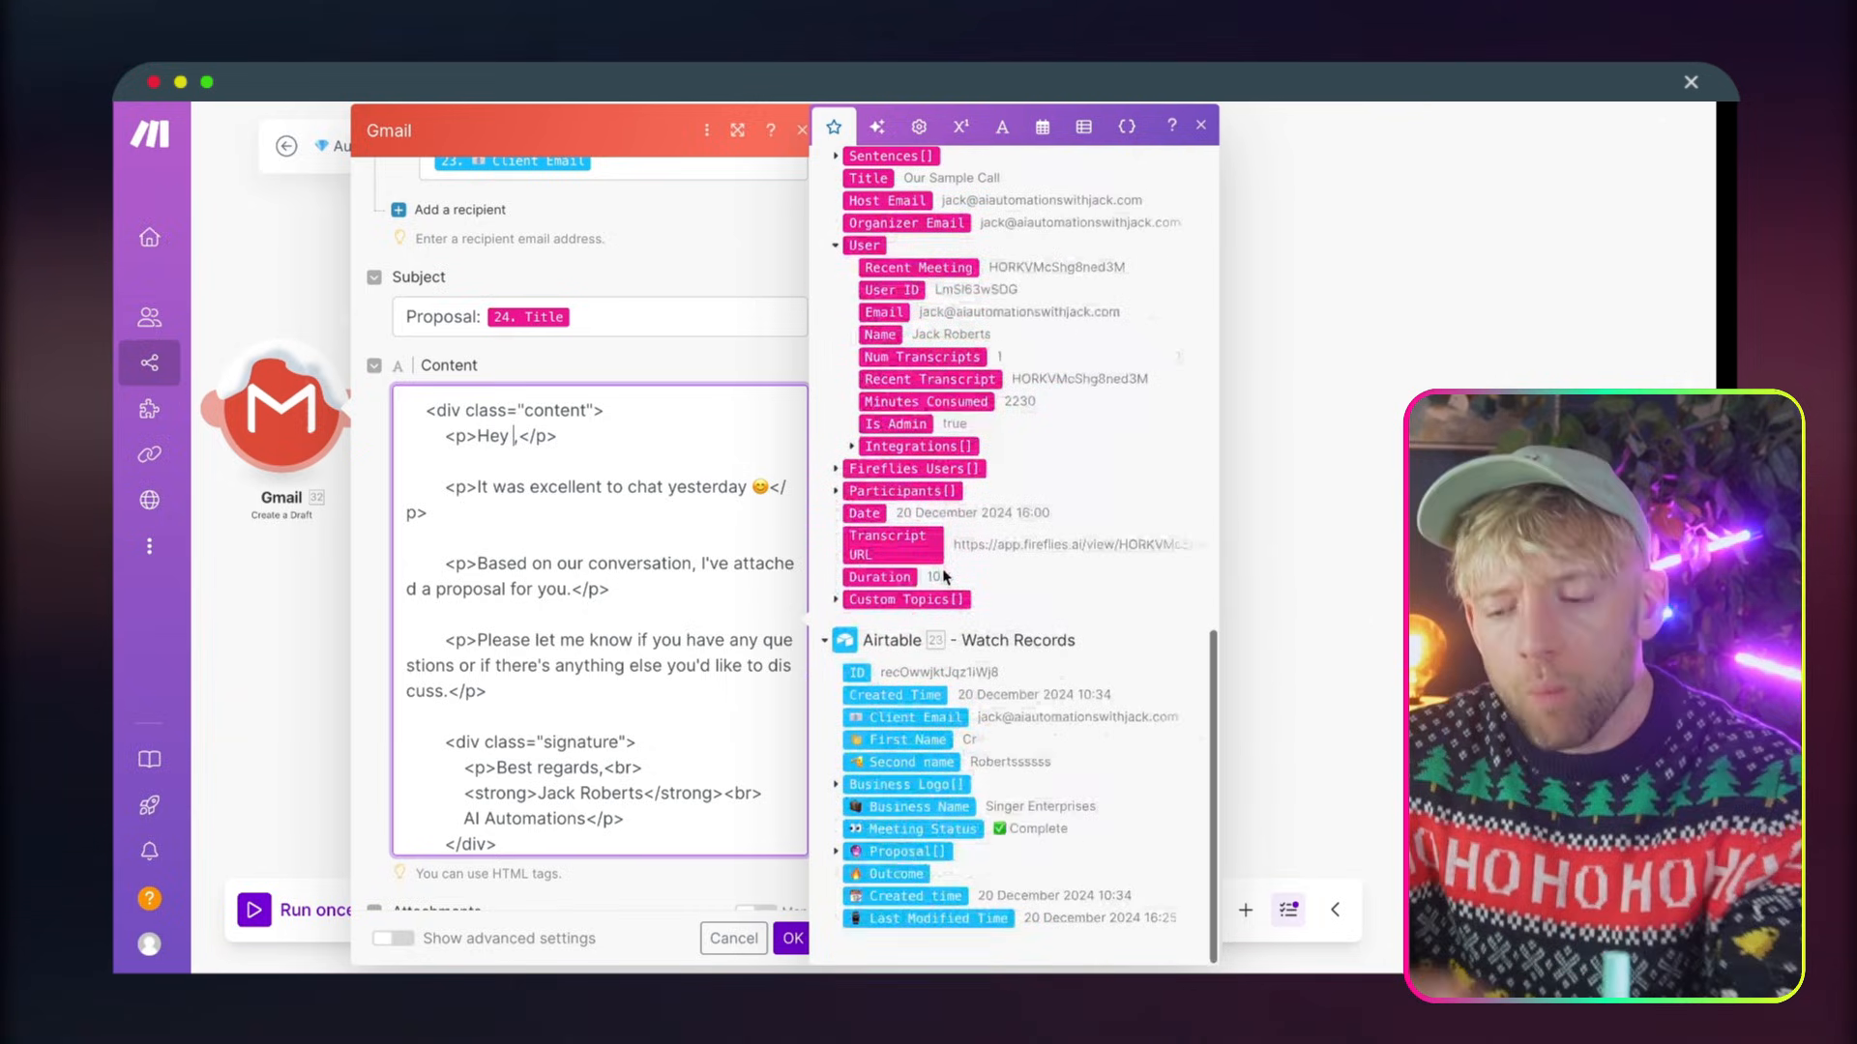
left_click(913, 743)
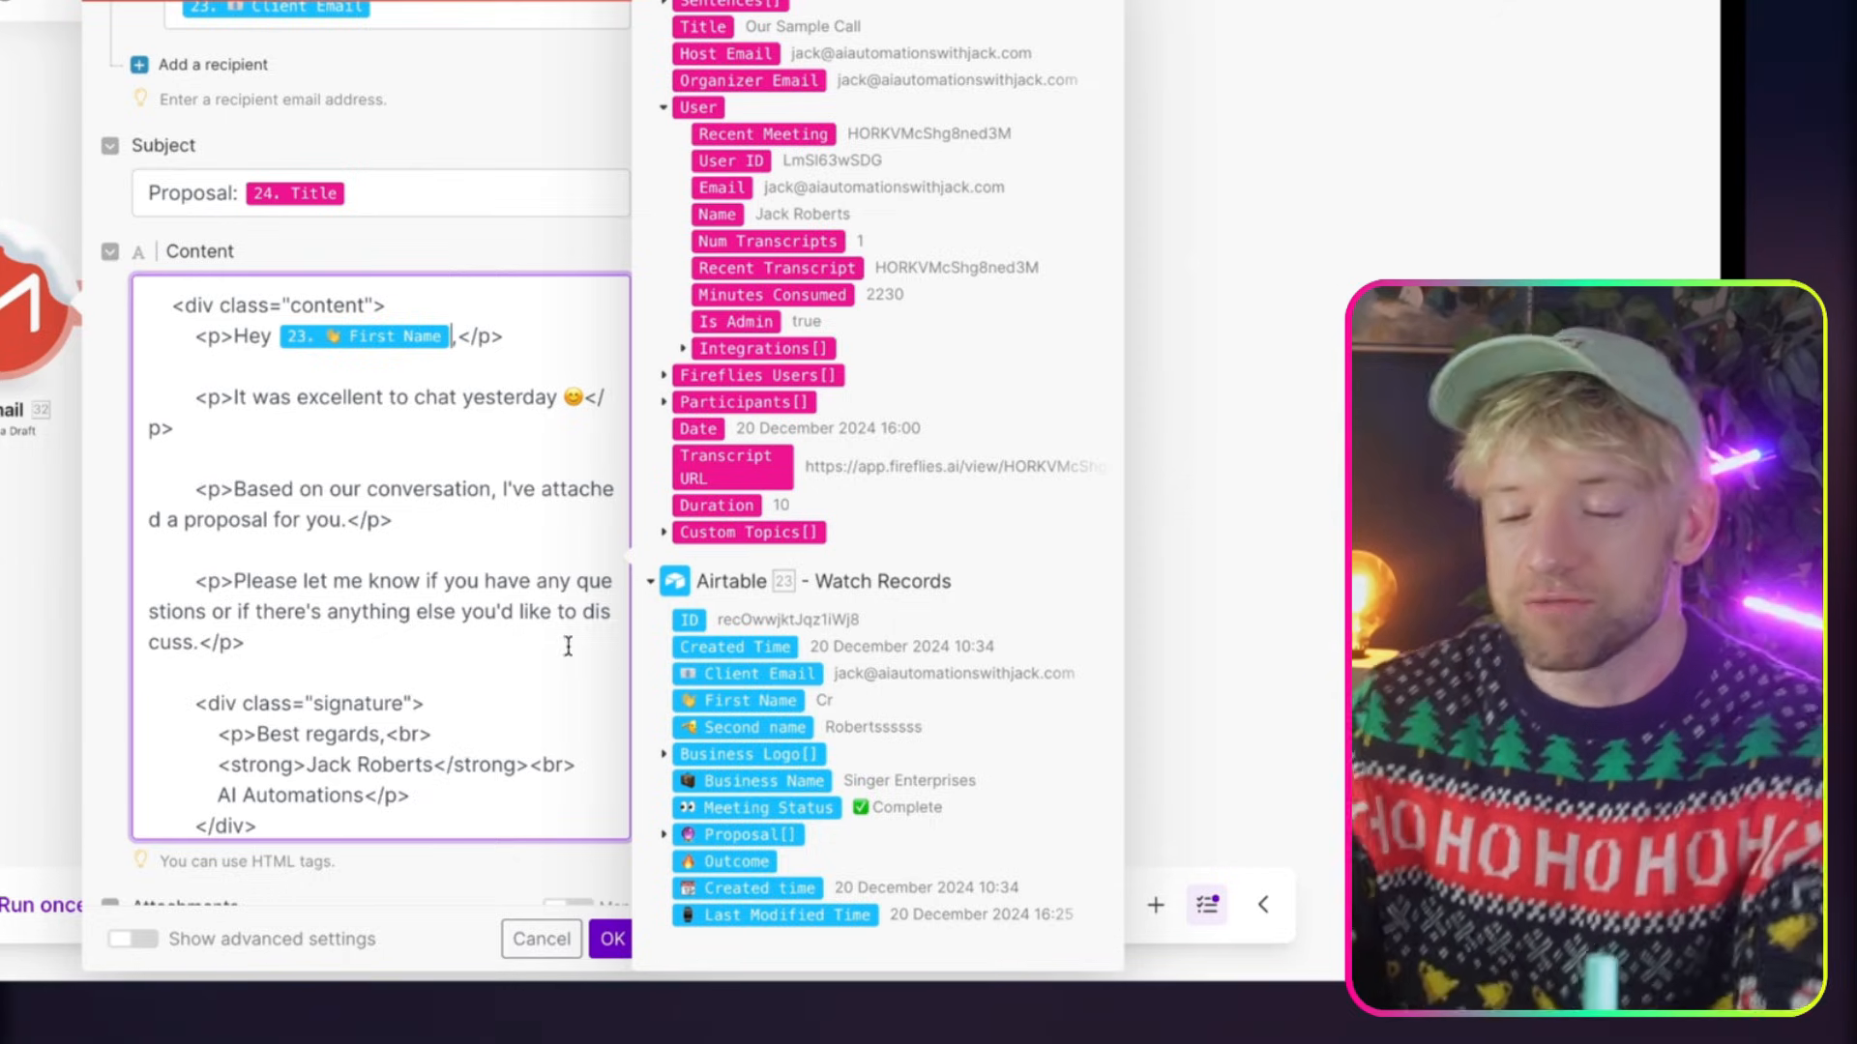
Delete the old participants fields 0 to 5 under the "Participants:" heading at the end of the email content
scroll(281, 605, "down", 5)
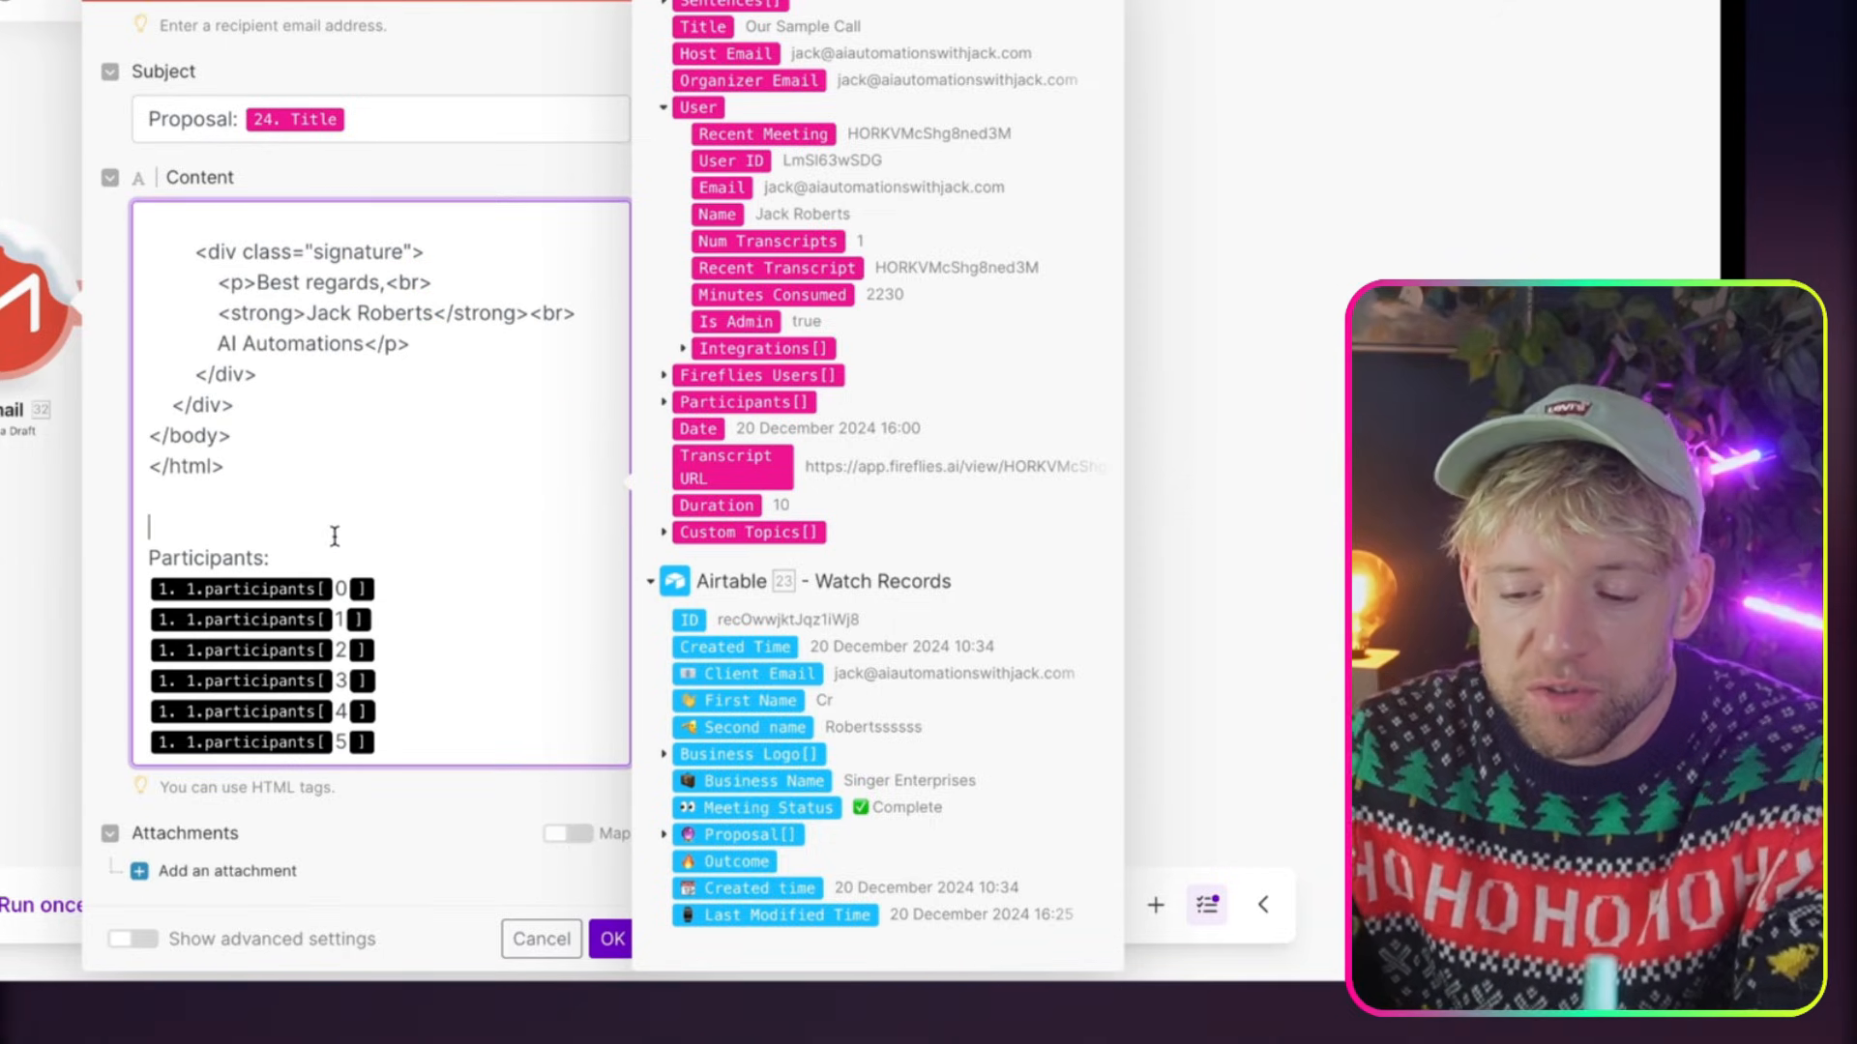
left_click_drag(424, 743, 144, 595)
key("BackSpace")
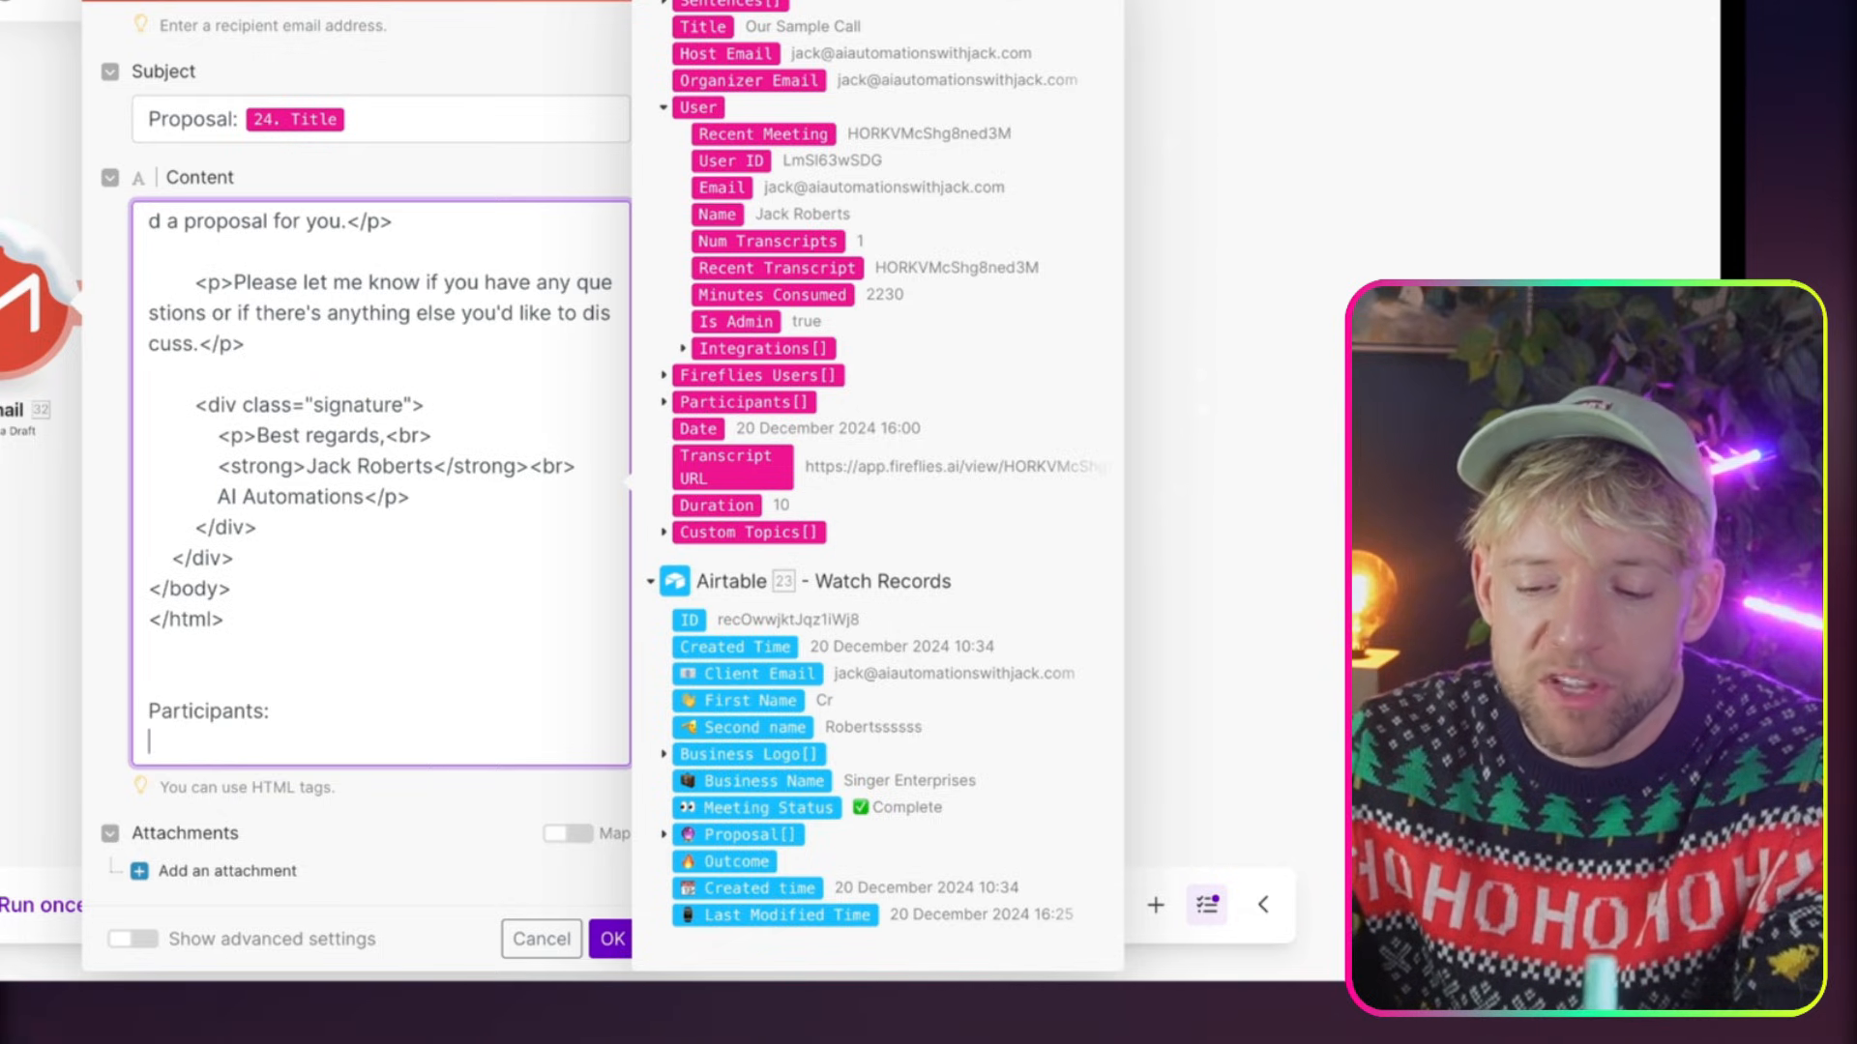
Insert an indexed Participants[] entry from Fireflies.ai List Transcripts under the "Participants:" heading
scroll(826, 449, "up", 10)
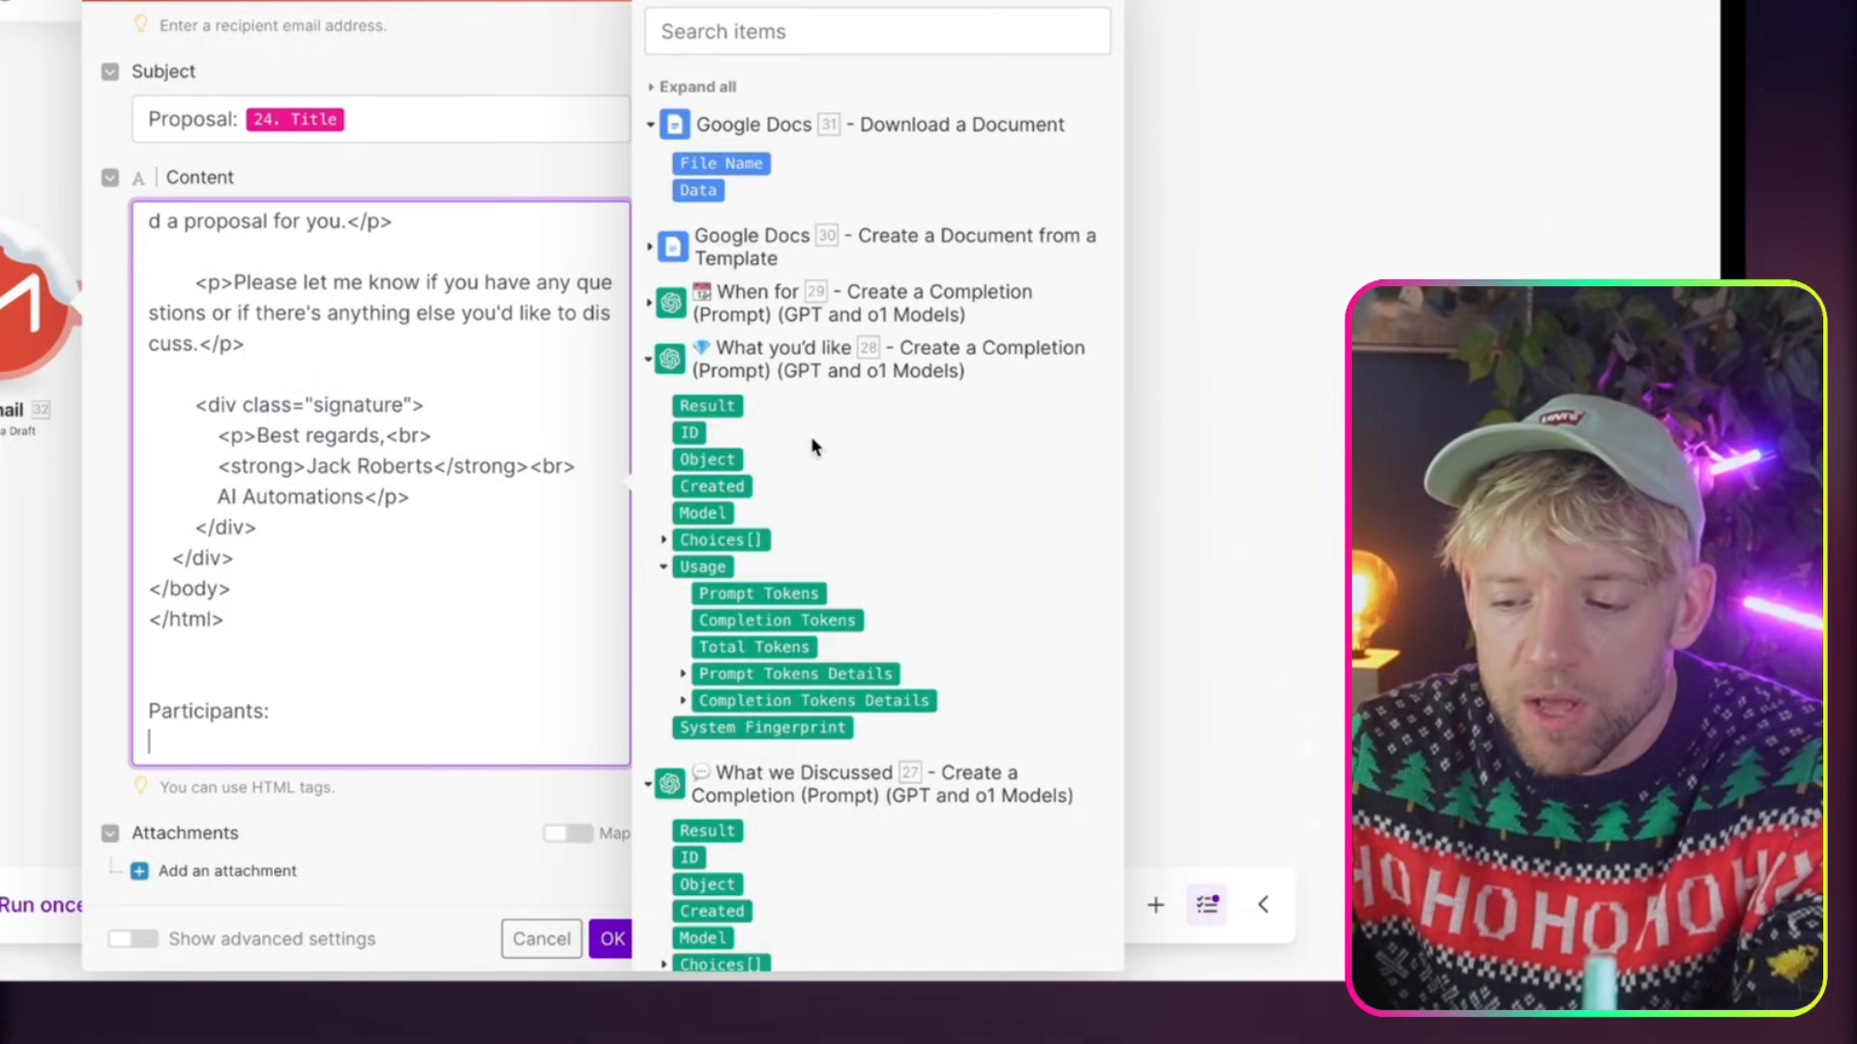
left_click(649, 377)
left_click(649, 416)
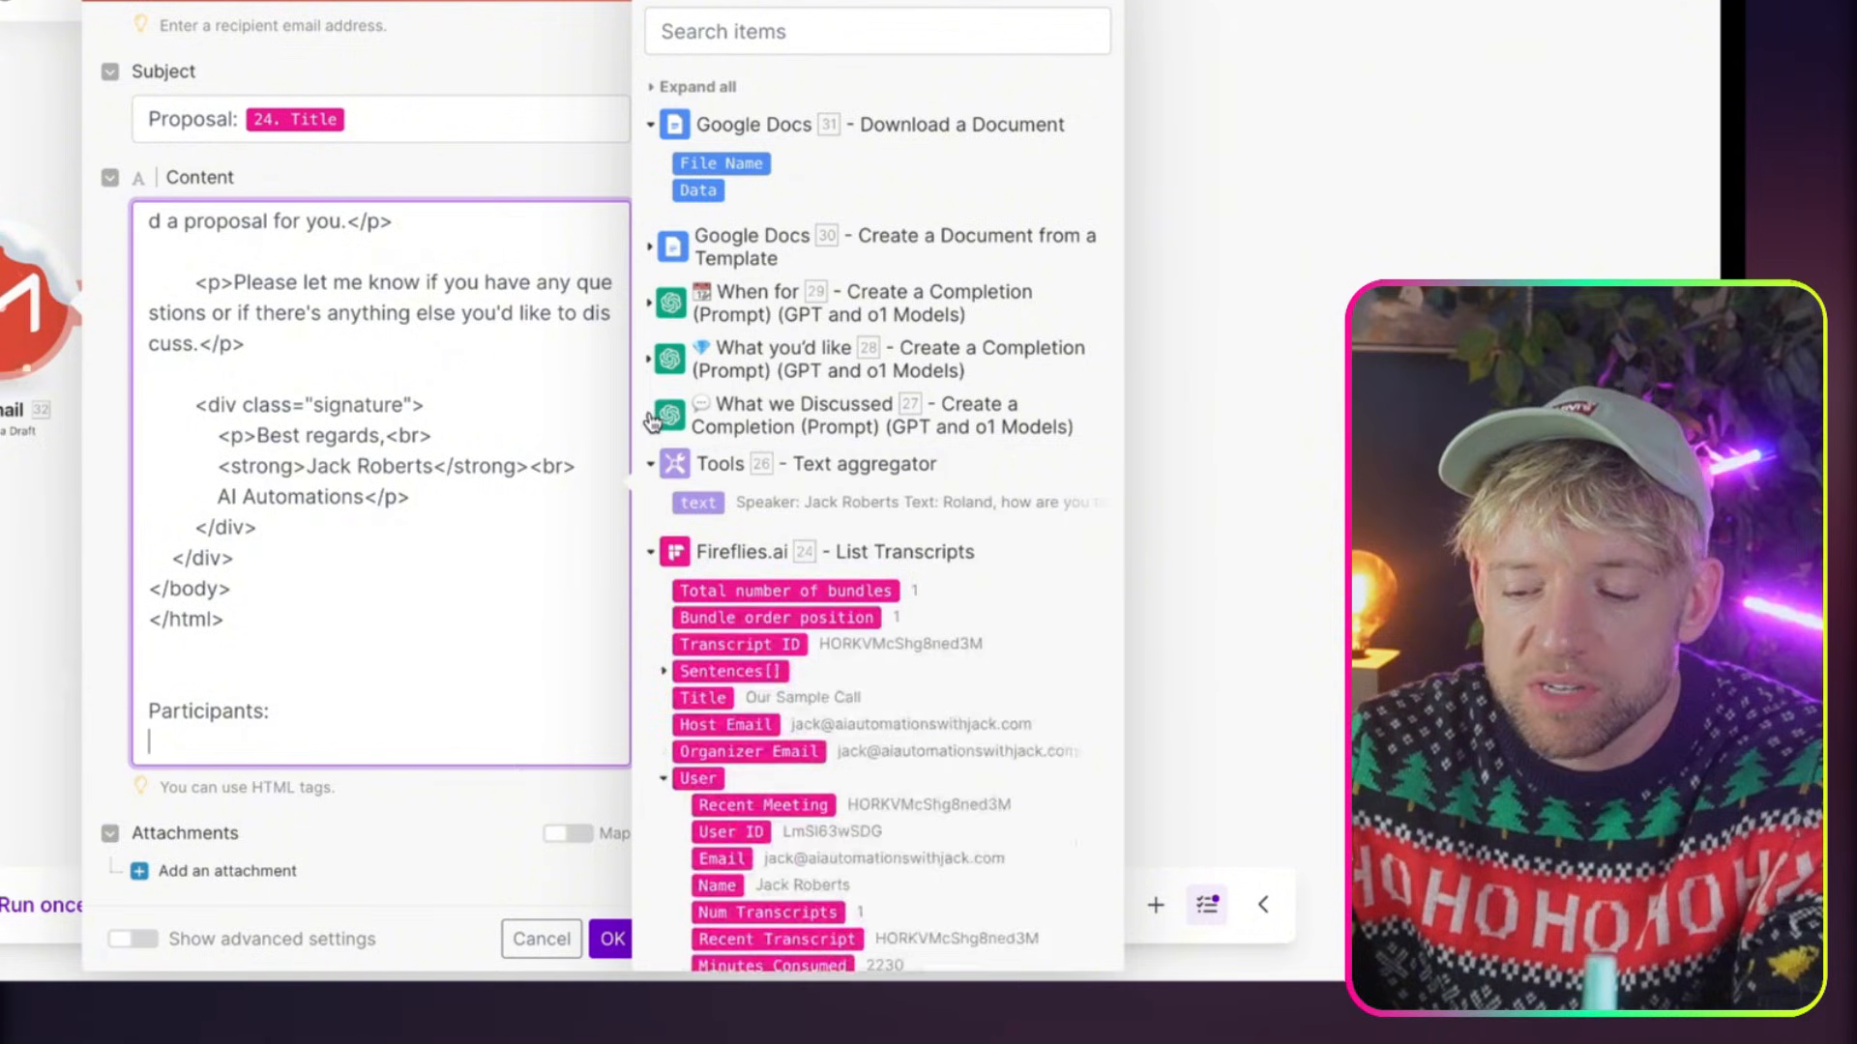
scroll(774, 661, "down", 2)
scroll(778, 663, "down", 3)
scroll(787, 664, "up", 2)
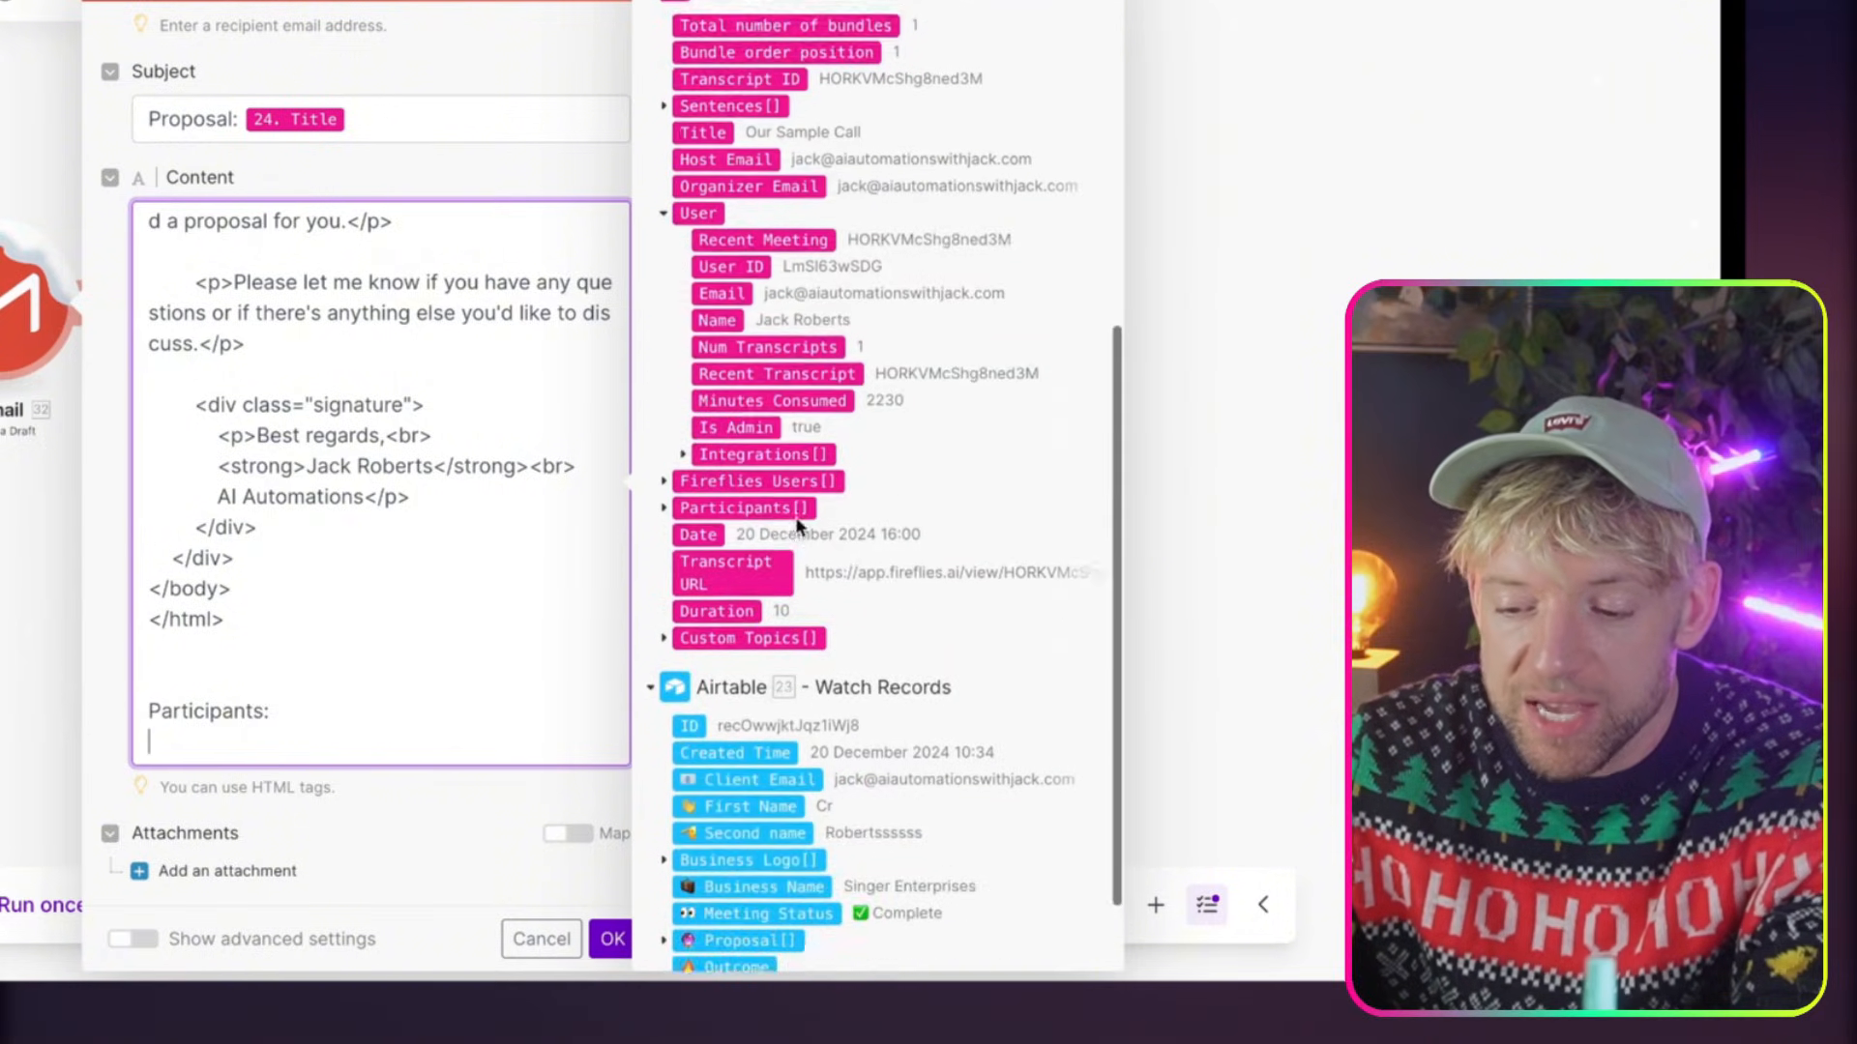
left_click(664, 615)
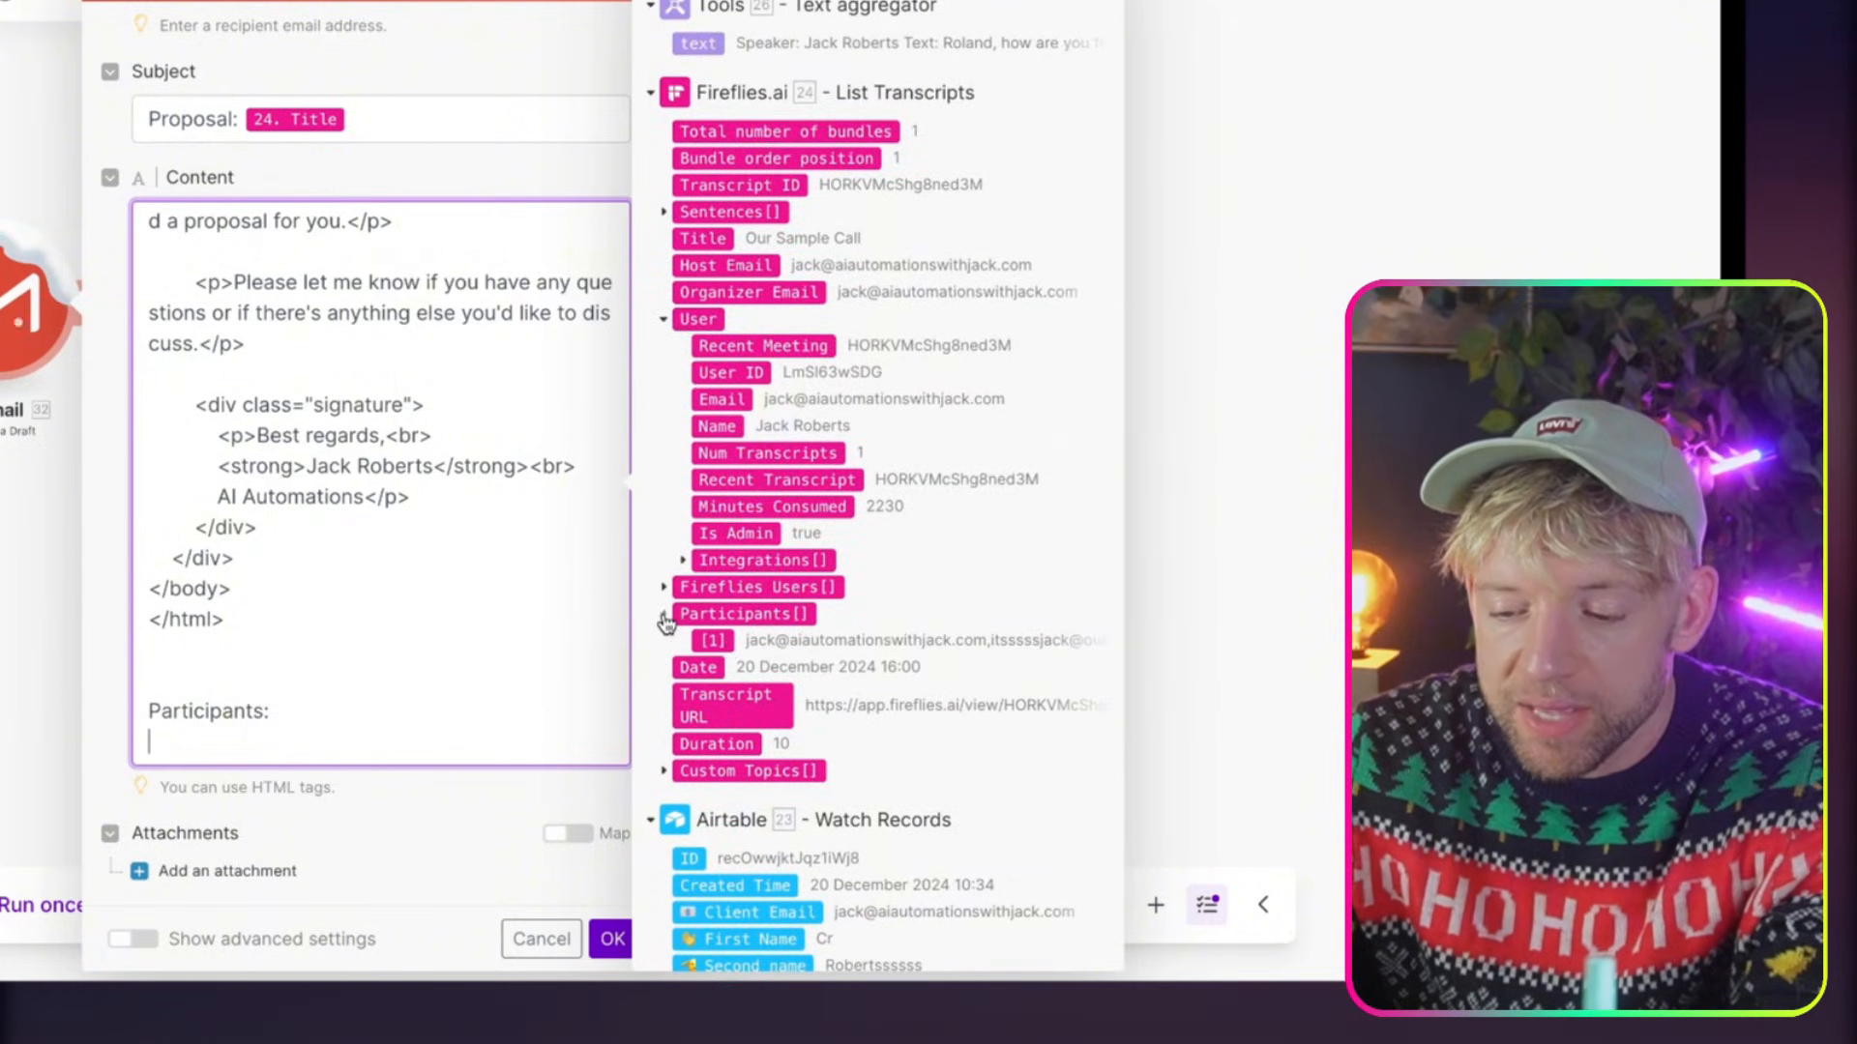
left_click(718, 640)
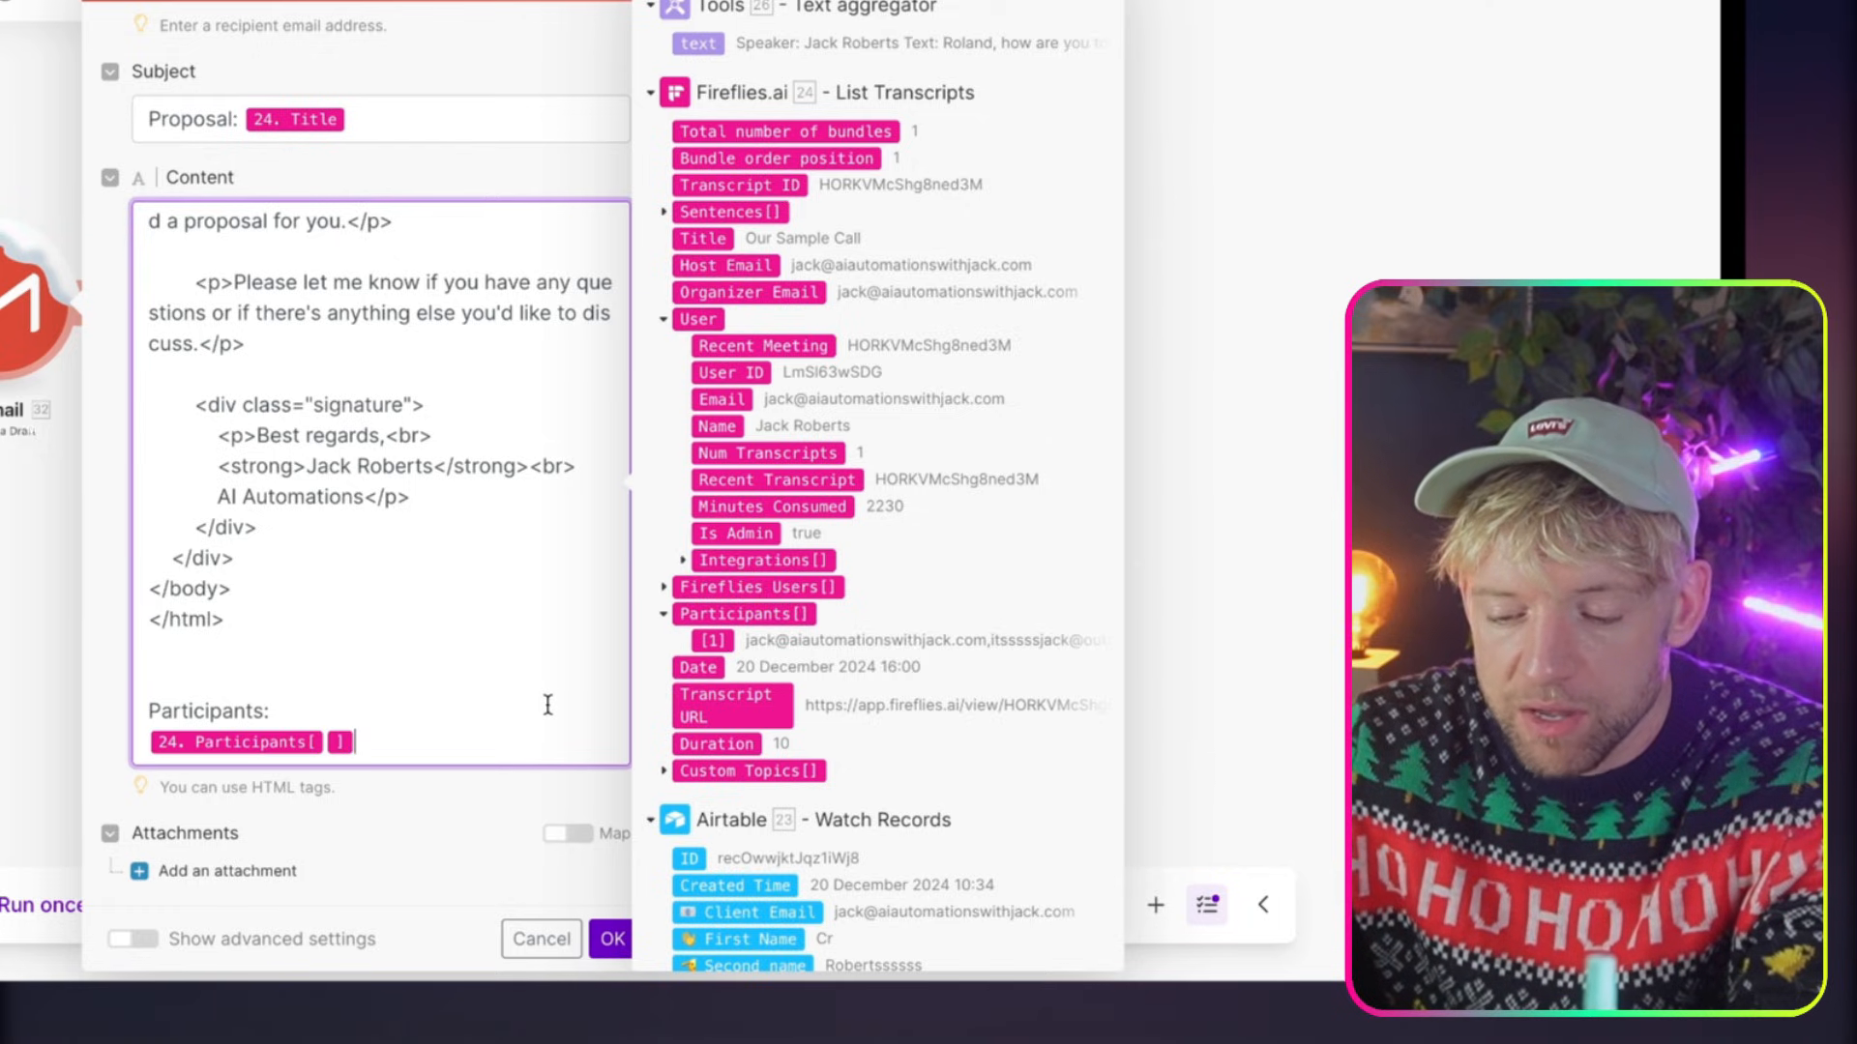
Try to add further whole Fireflies.ai Participants[] fields below the indexed entry
left_click_drag(271, 712, 222, 712)
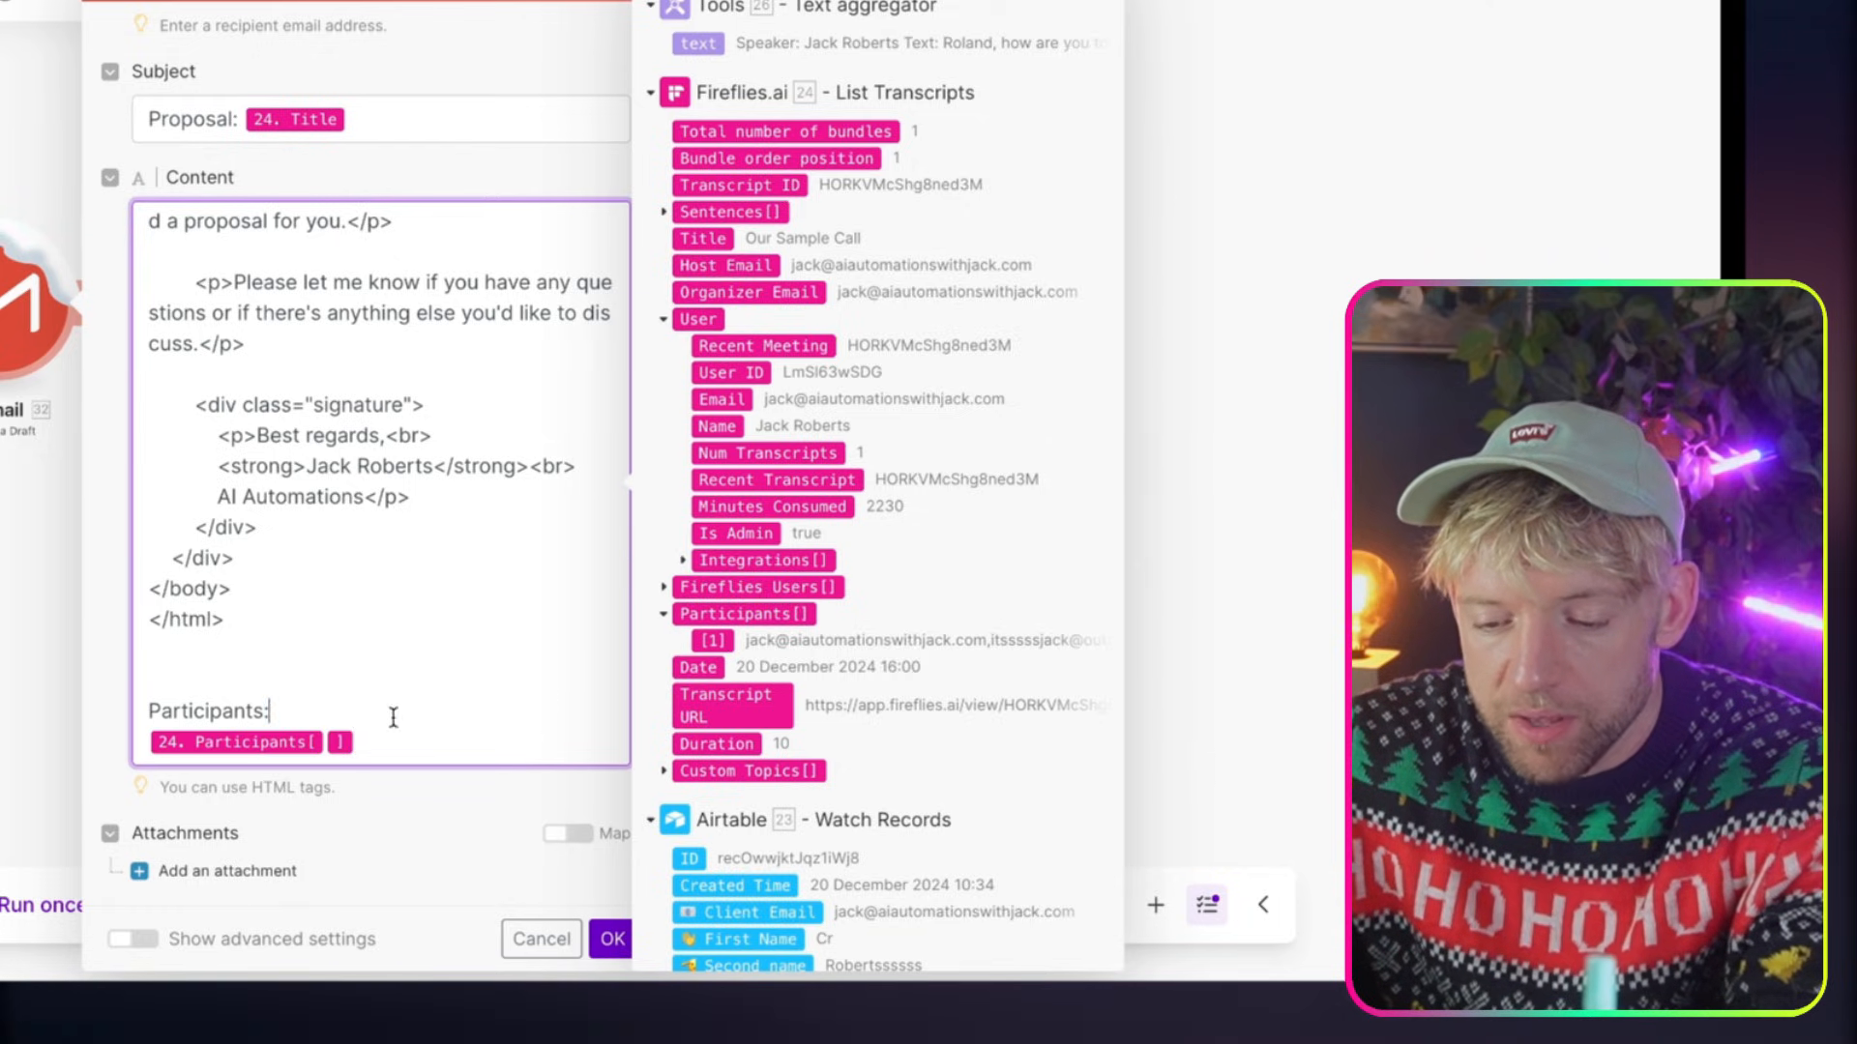
left_click(378, 736)
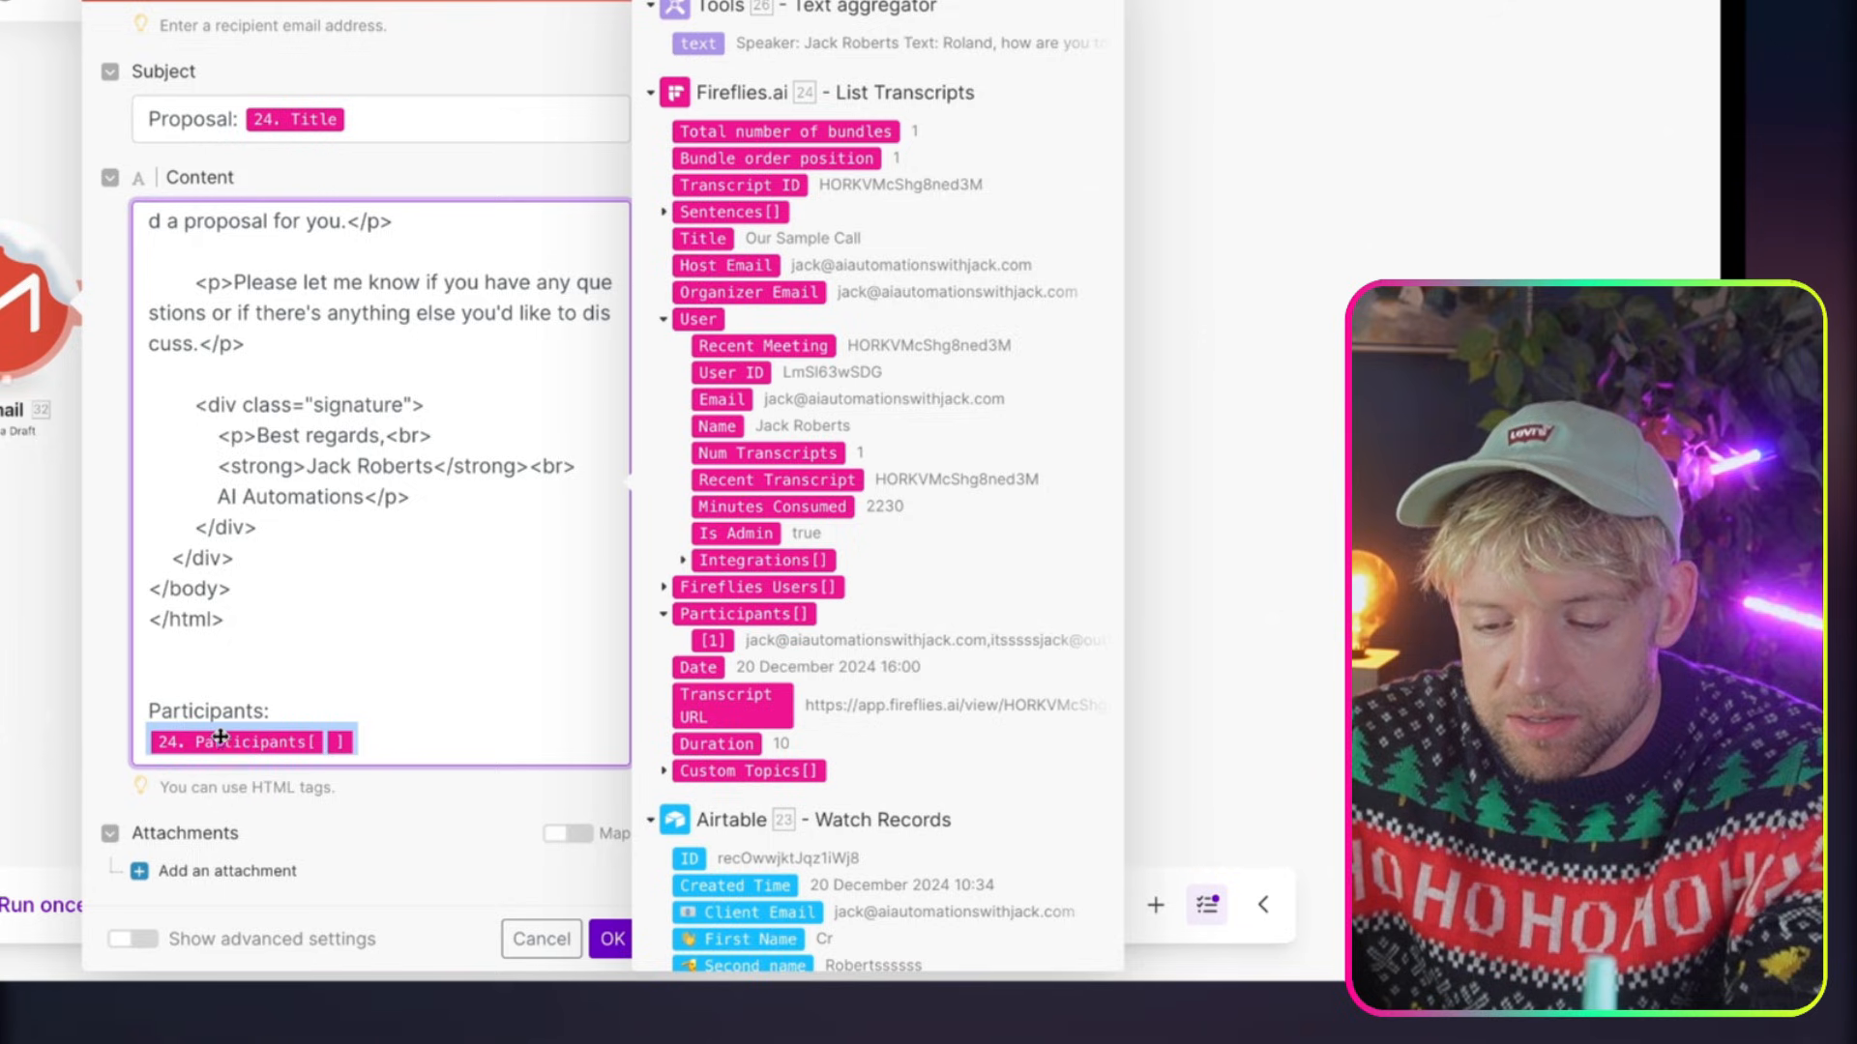
scroll(382, 742, "up", 1)
scroll(343, 740, "down", 1)
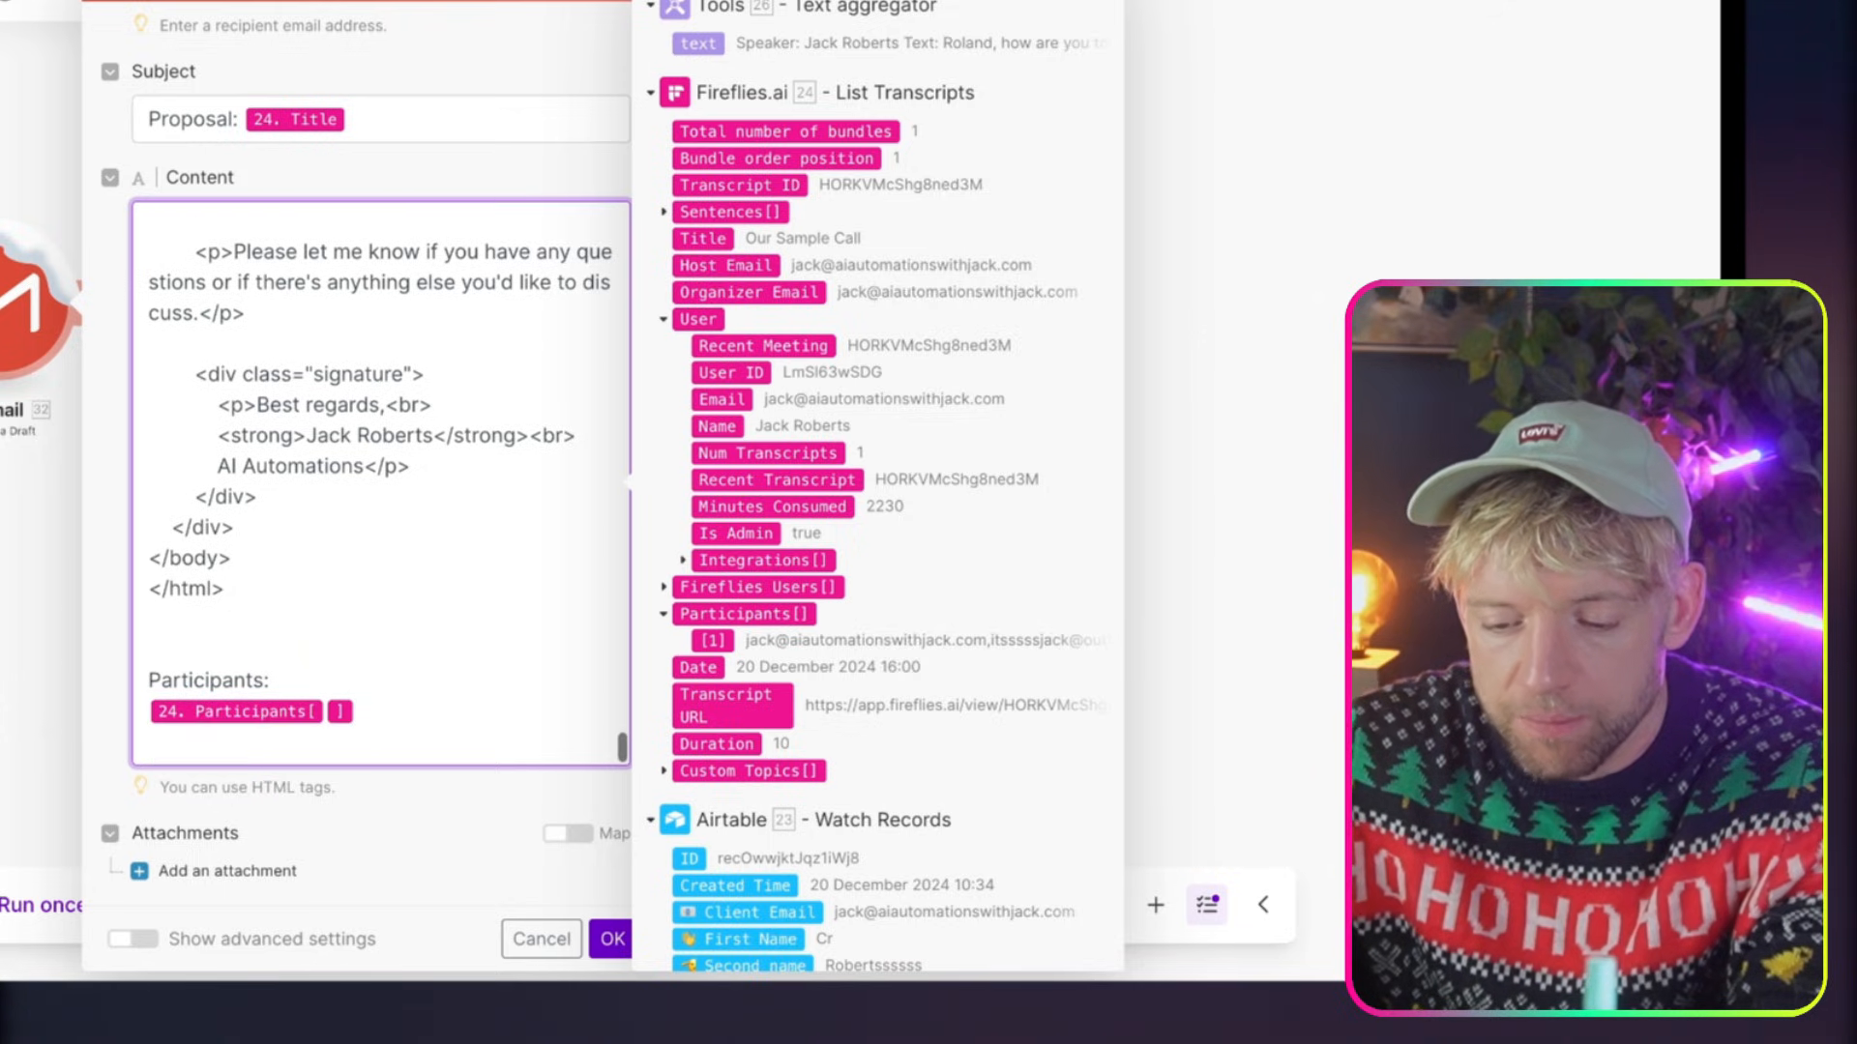
scroll(343, 740, "up", 1)
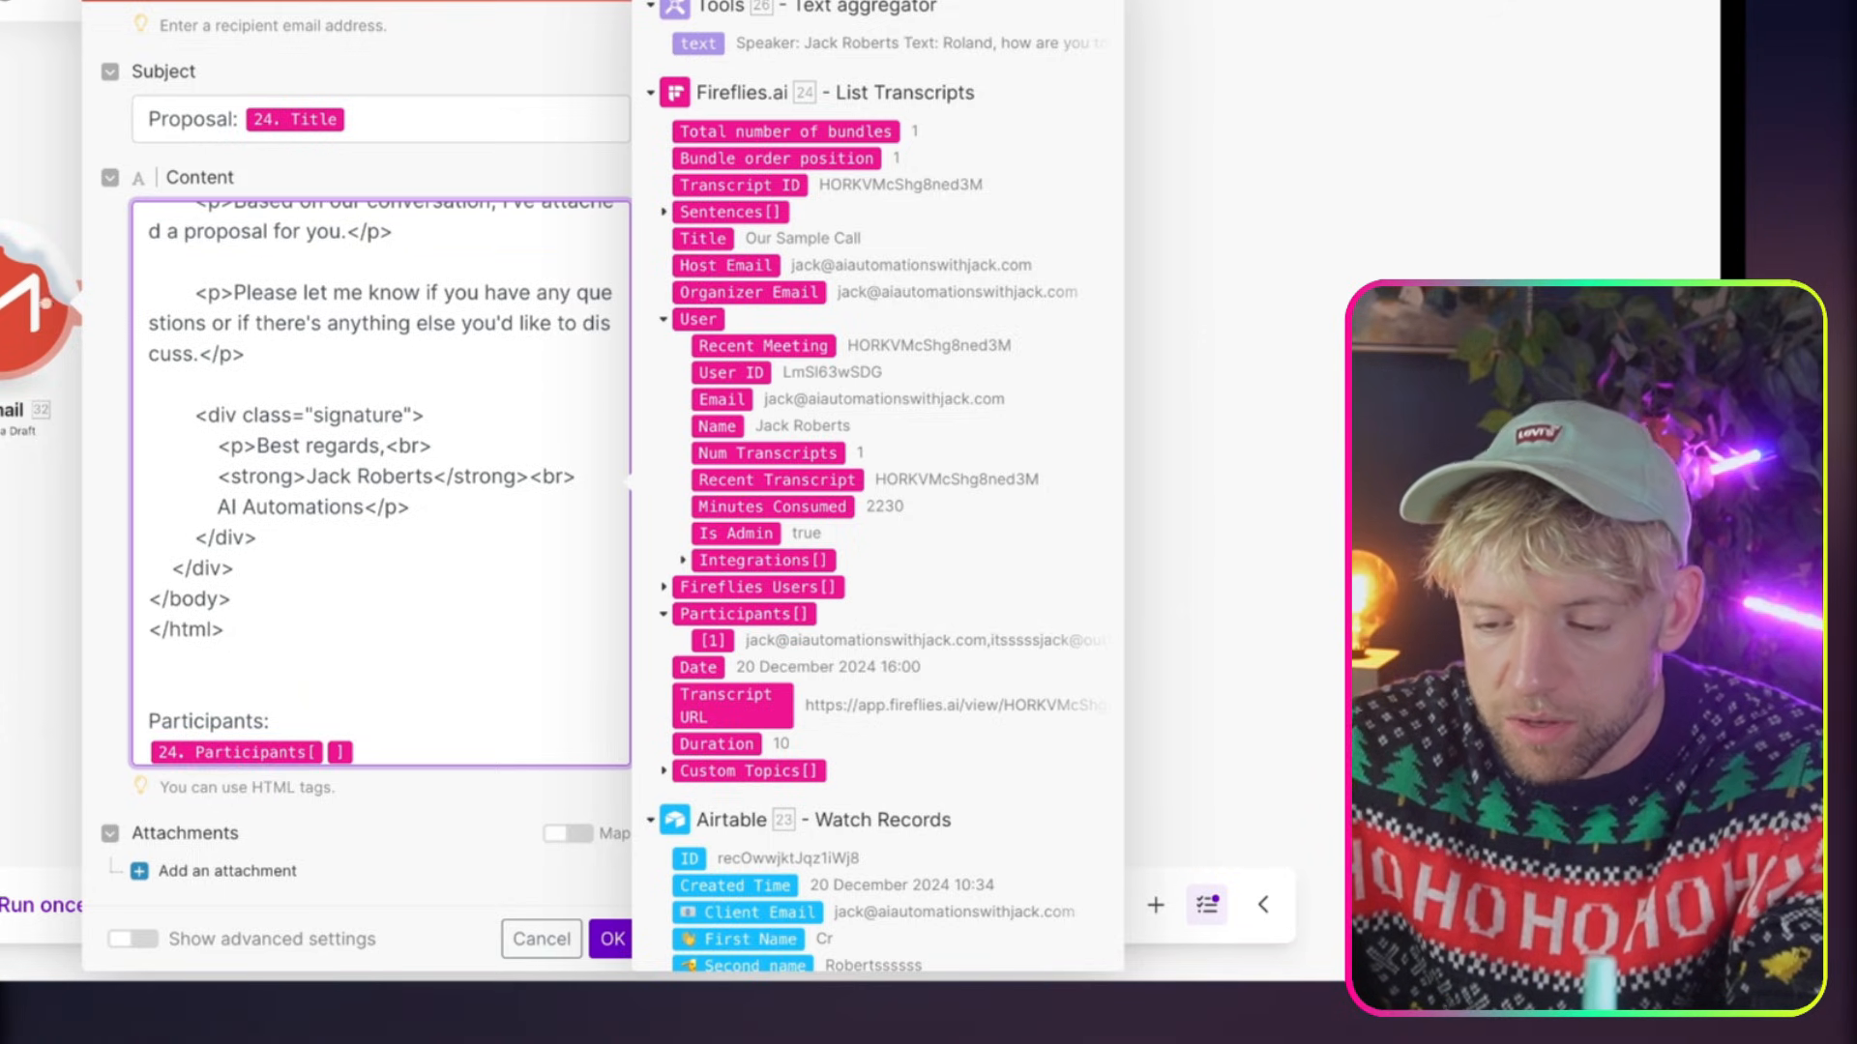
left_click_drag(719, 615, 414, 696)
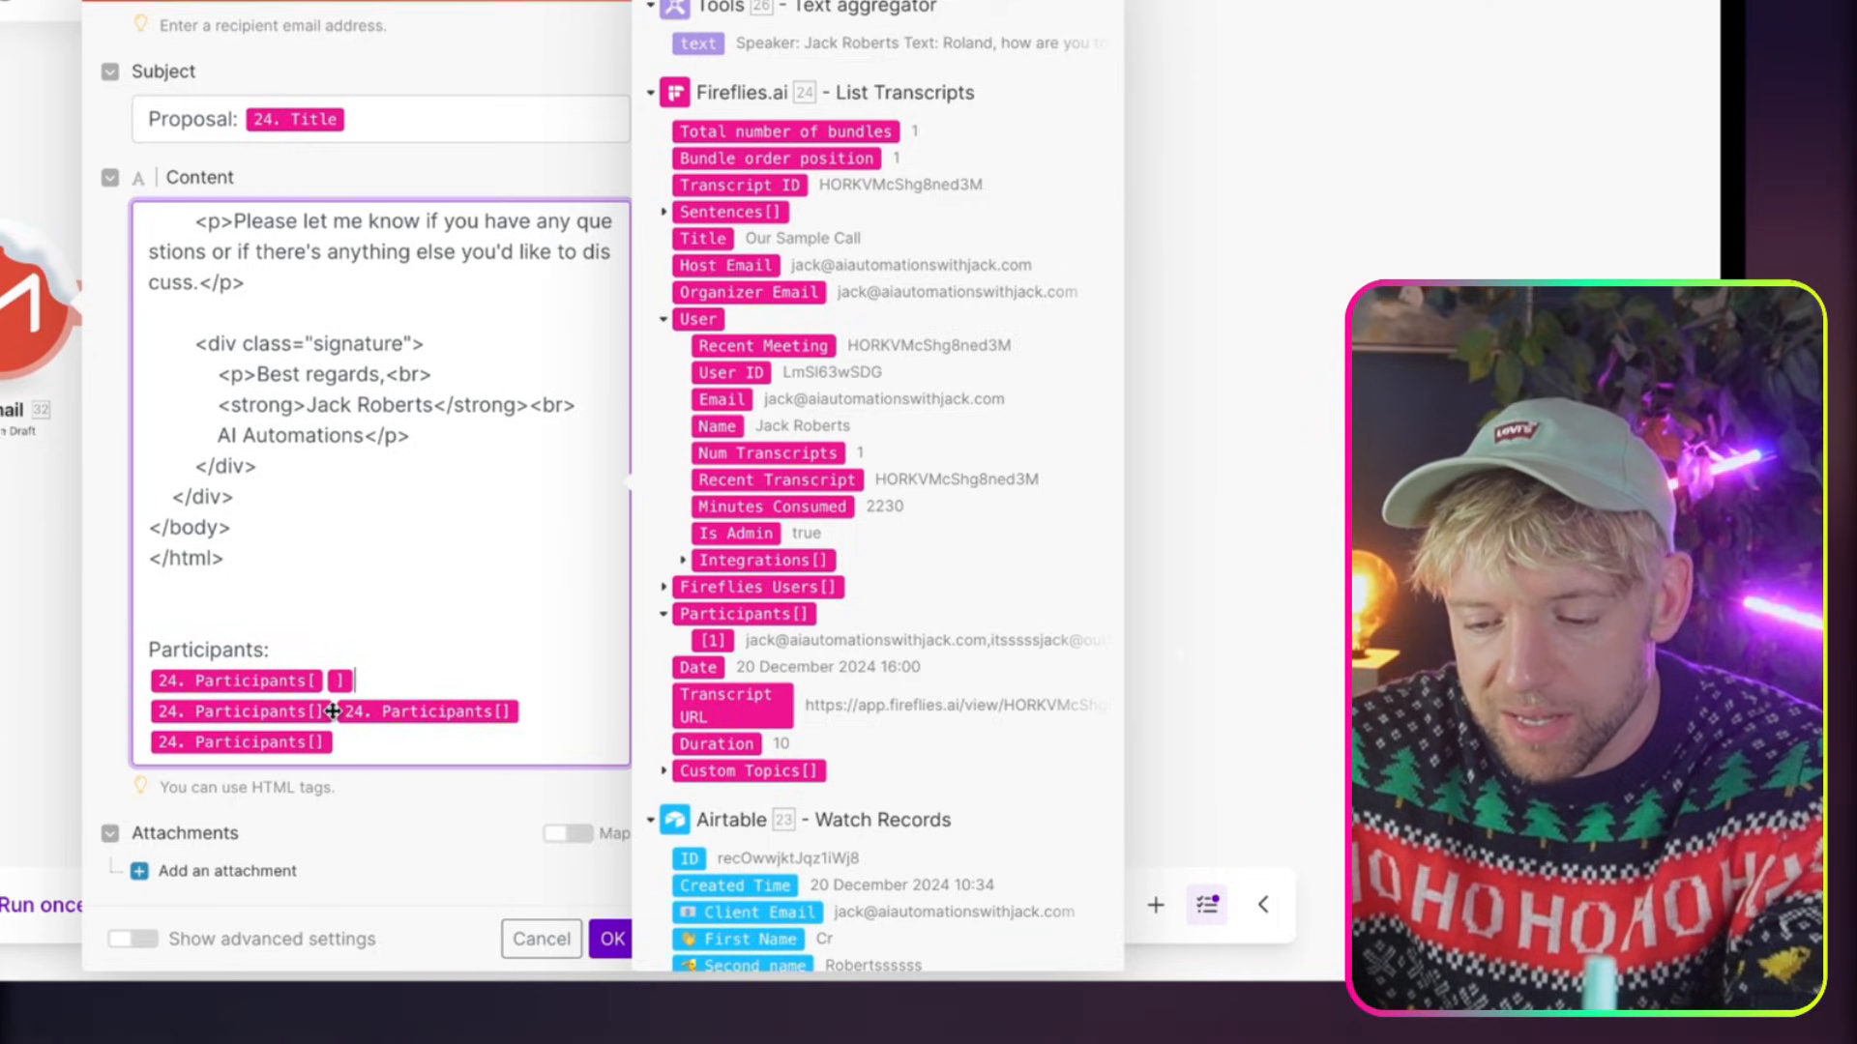
Set the first Participants entry's index to 0 and duplicate it on a new line below with index 1
key("Return")
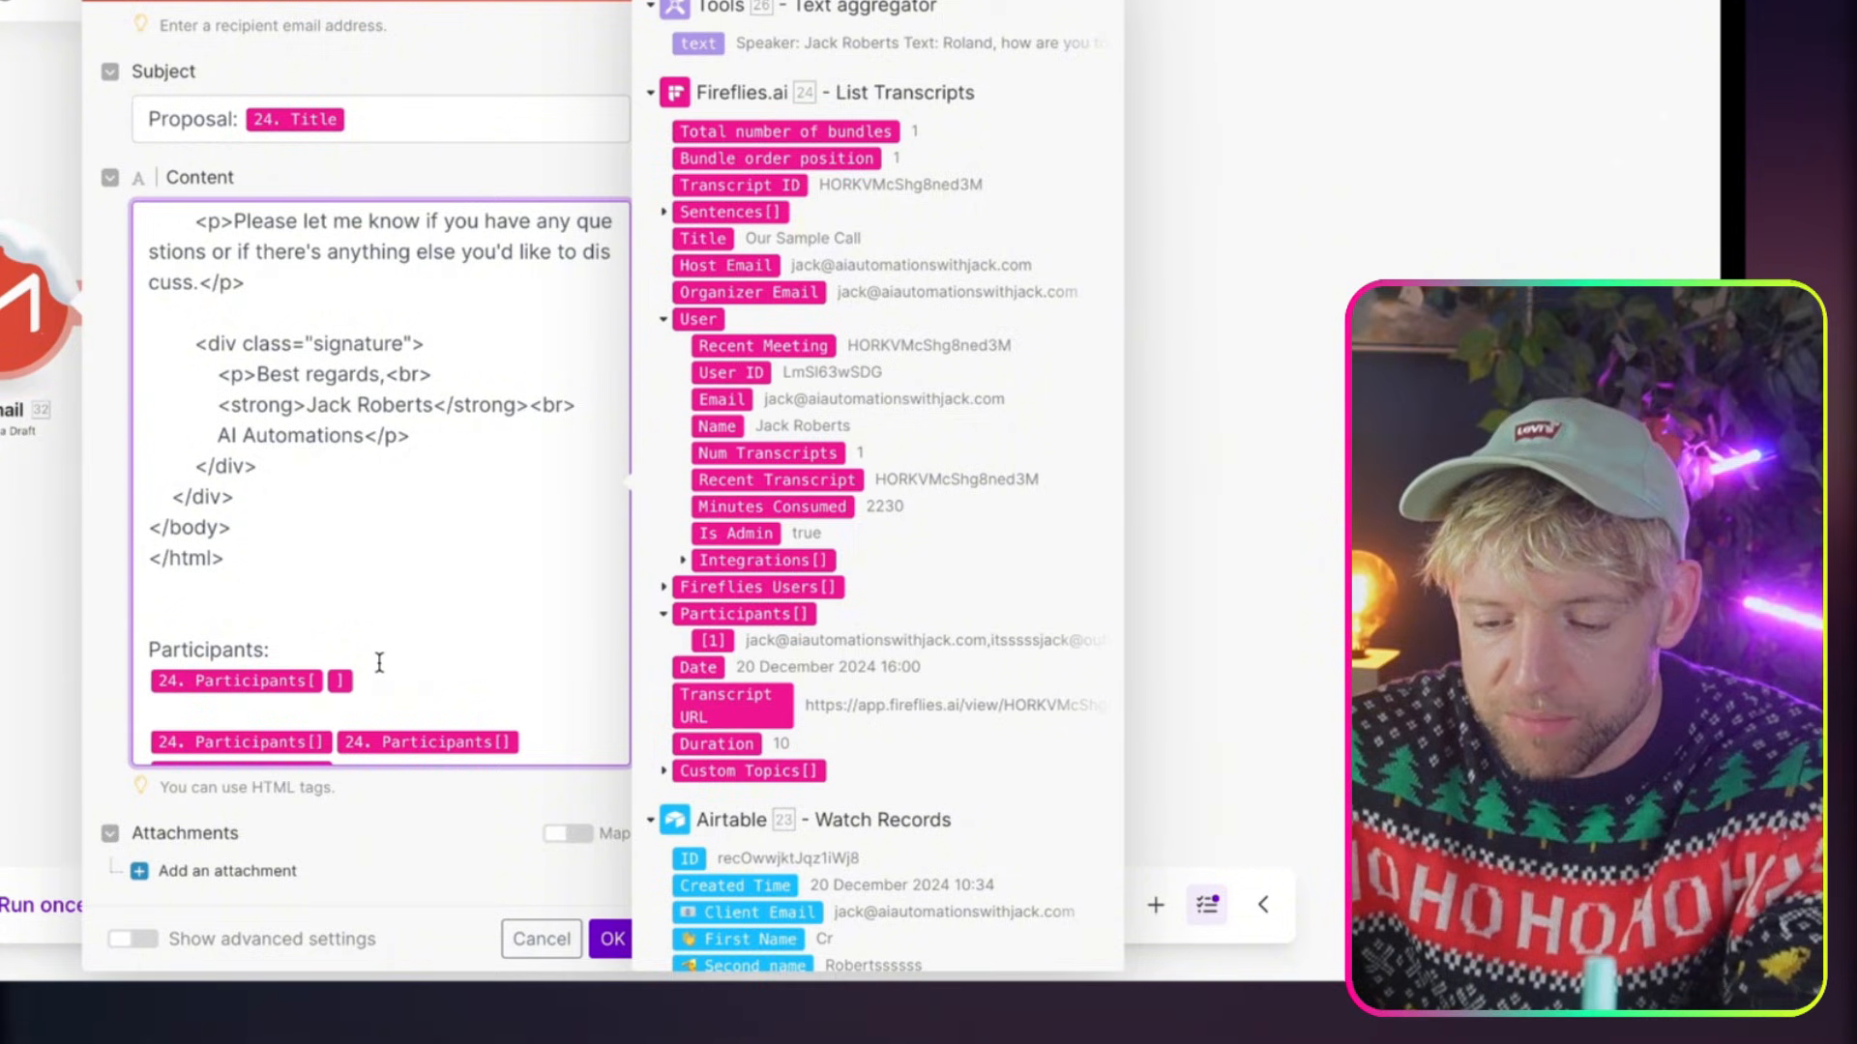
key("BackSpace")
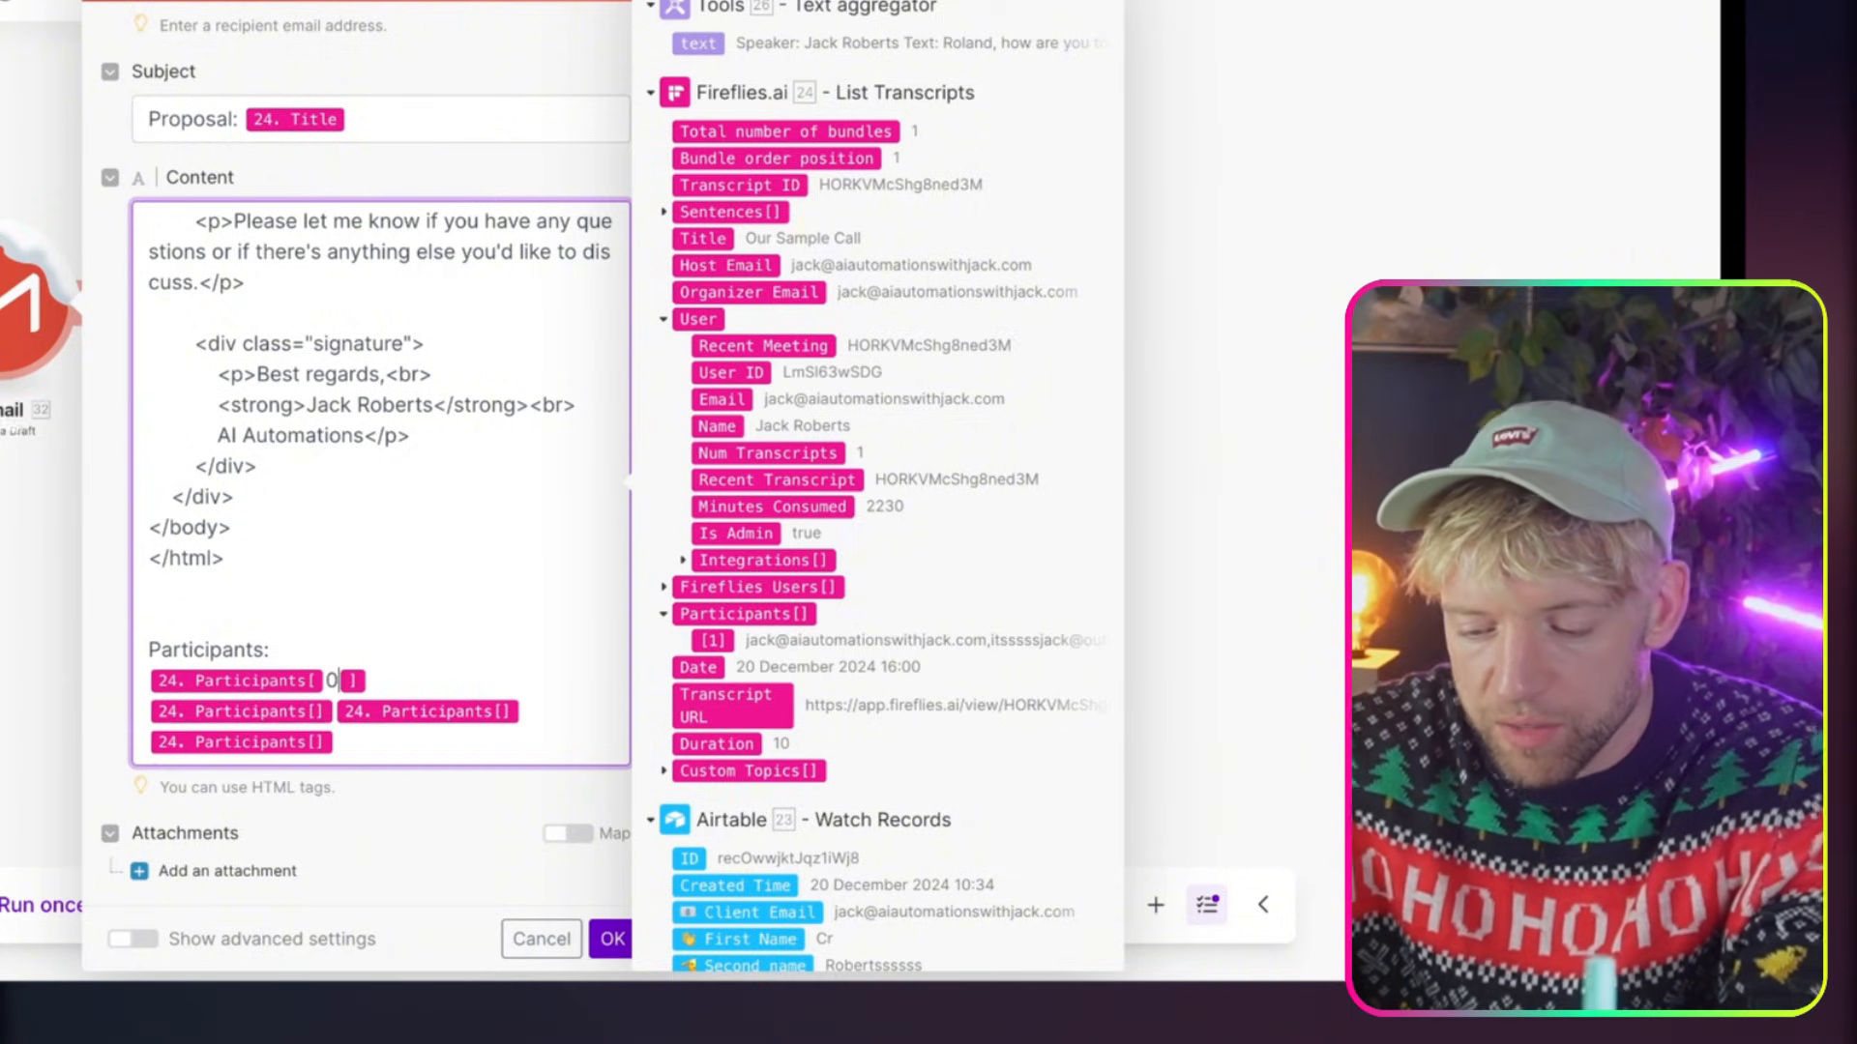
left_click_drag(368, 682, 152, 688)
key("super+c")
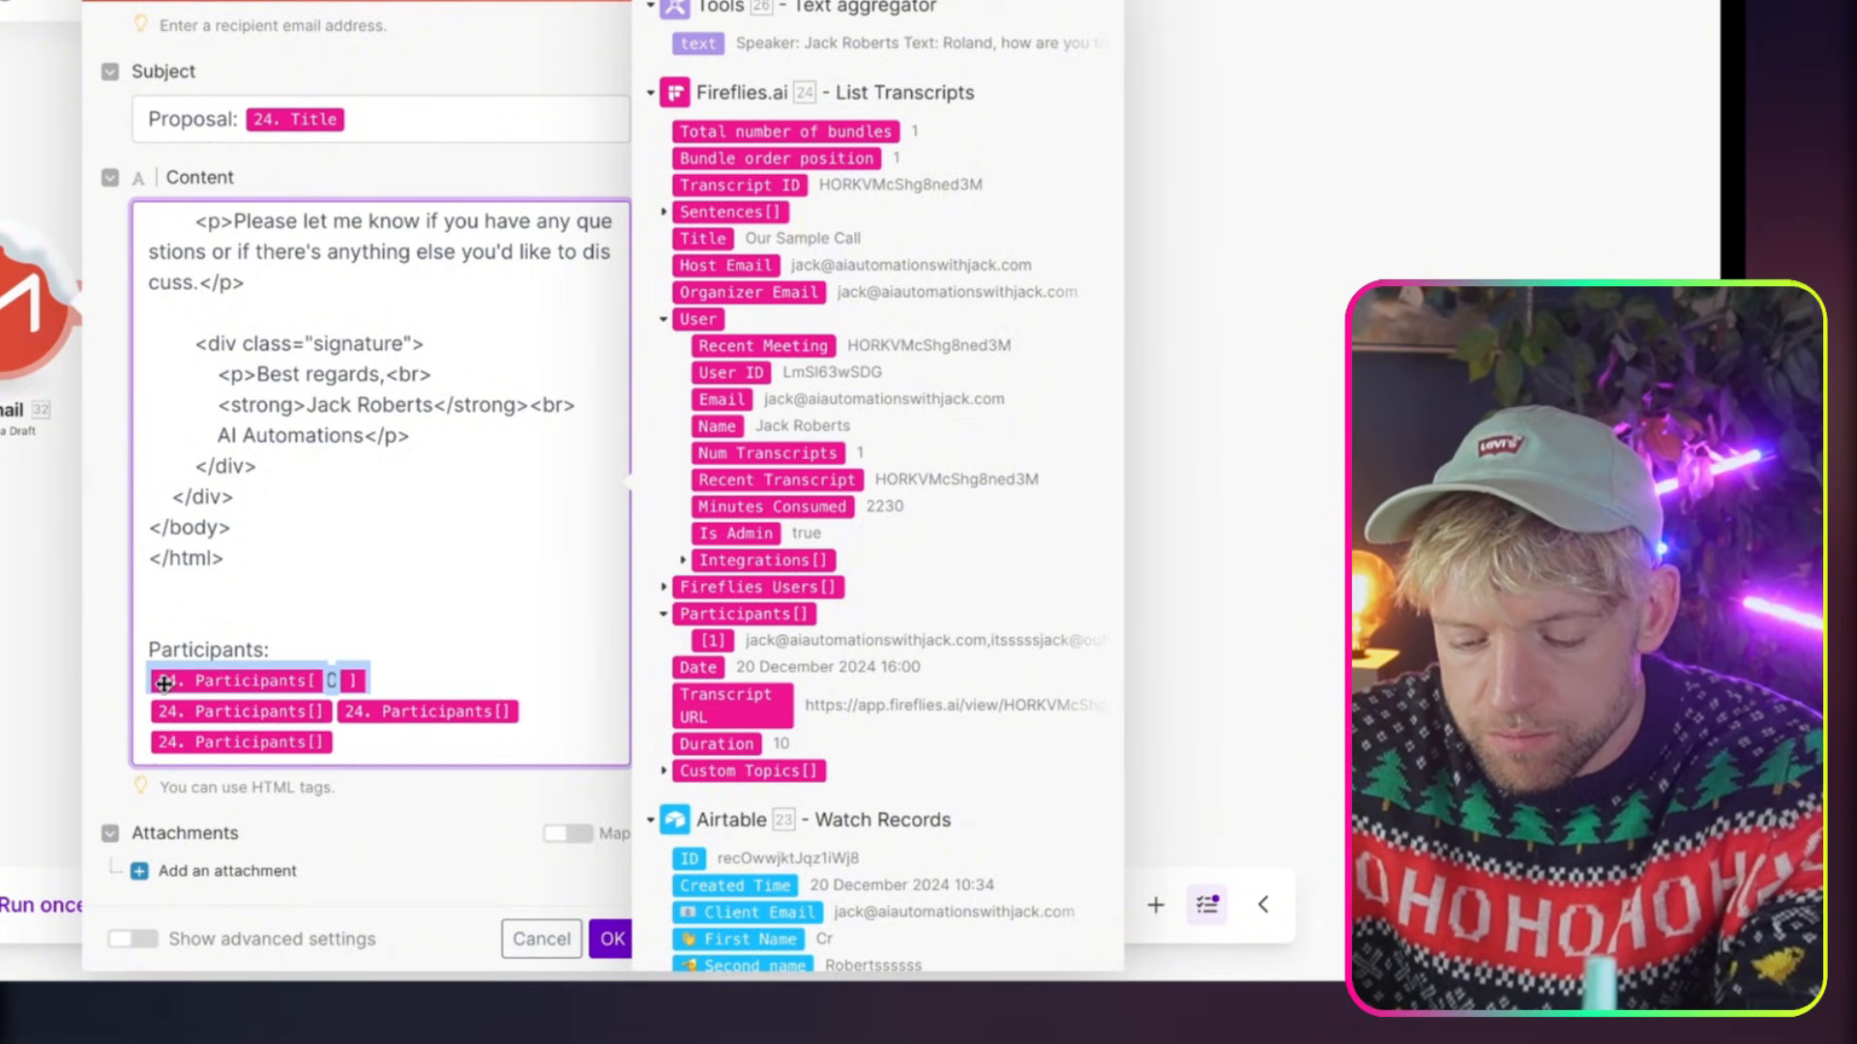
left_click(416, 677)
key("Return")
key("super+v")
key("Left")
key("BackSpace")
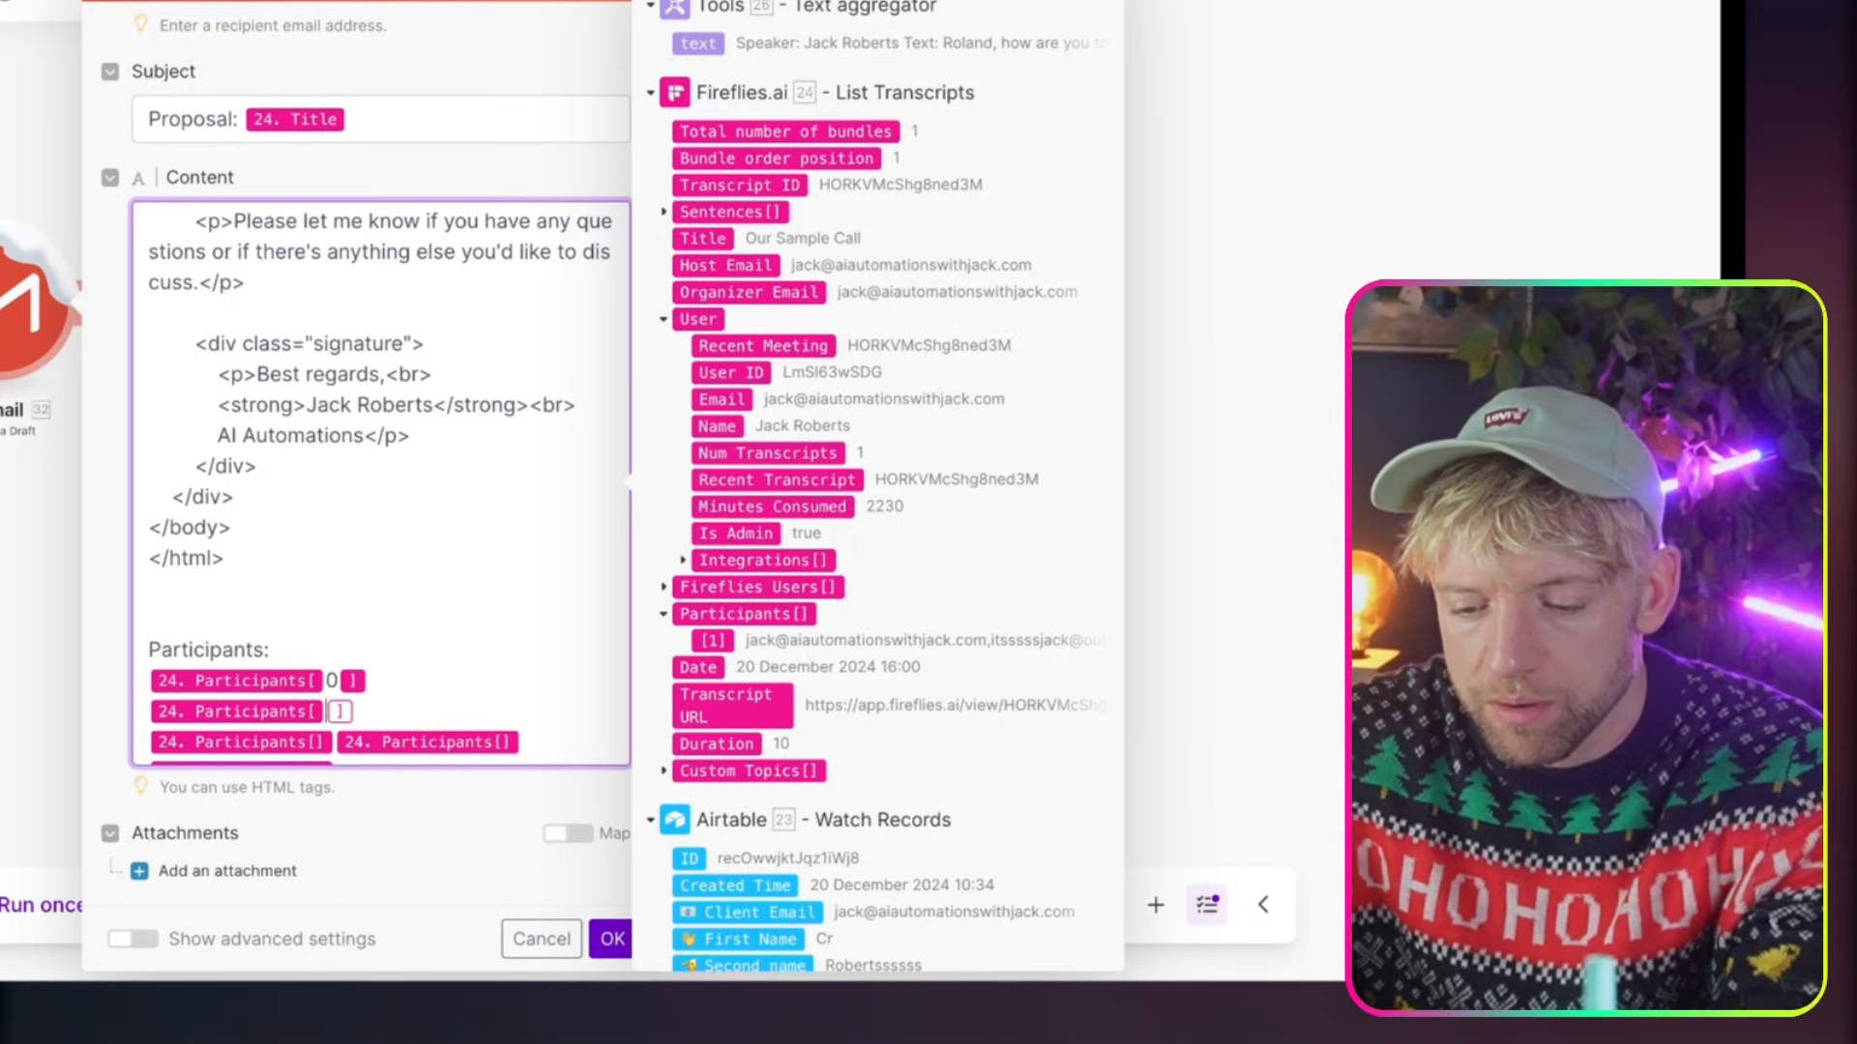
type("1")
Duplicate the index 1 Participants entry on a new line and set the copy's index to 2
left_click_drag(455, 701, 134, 702)
key("super+c")
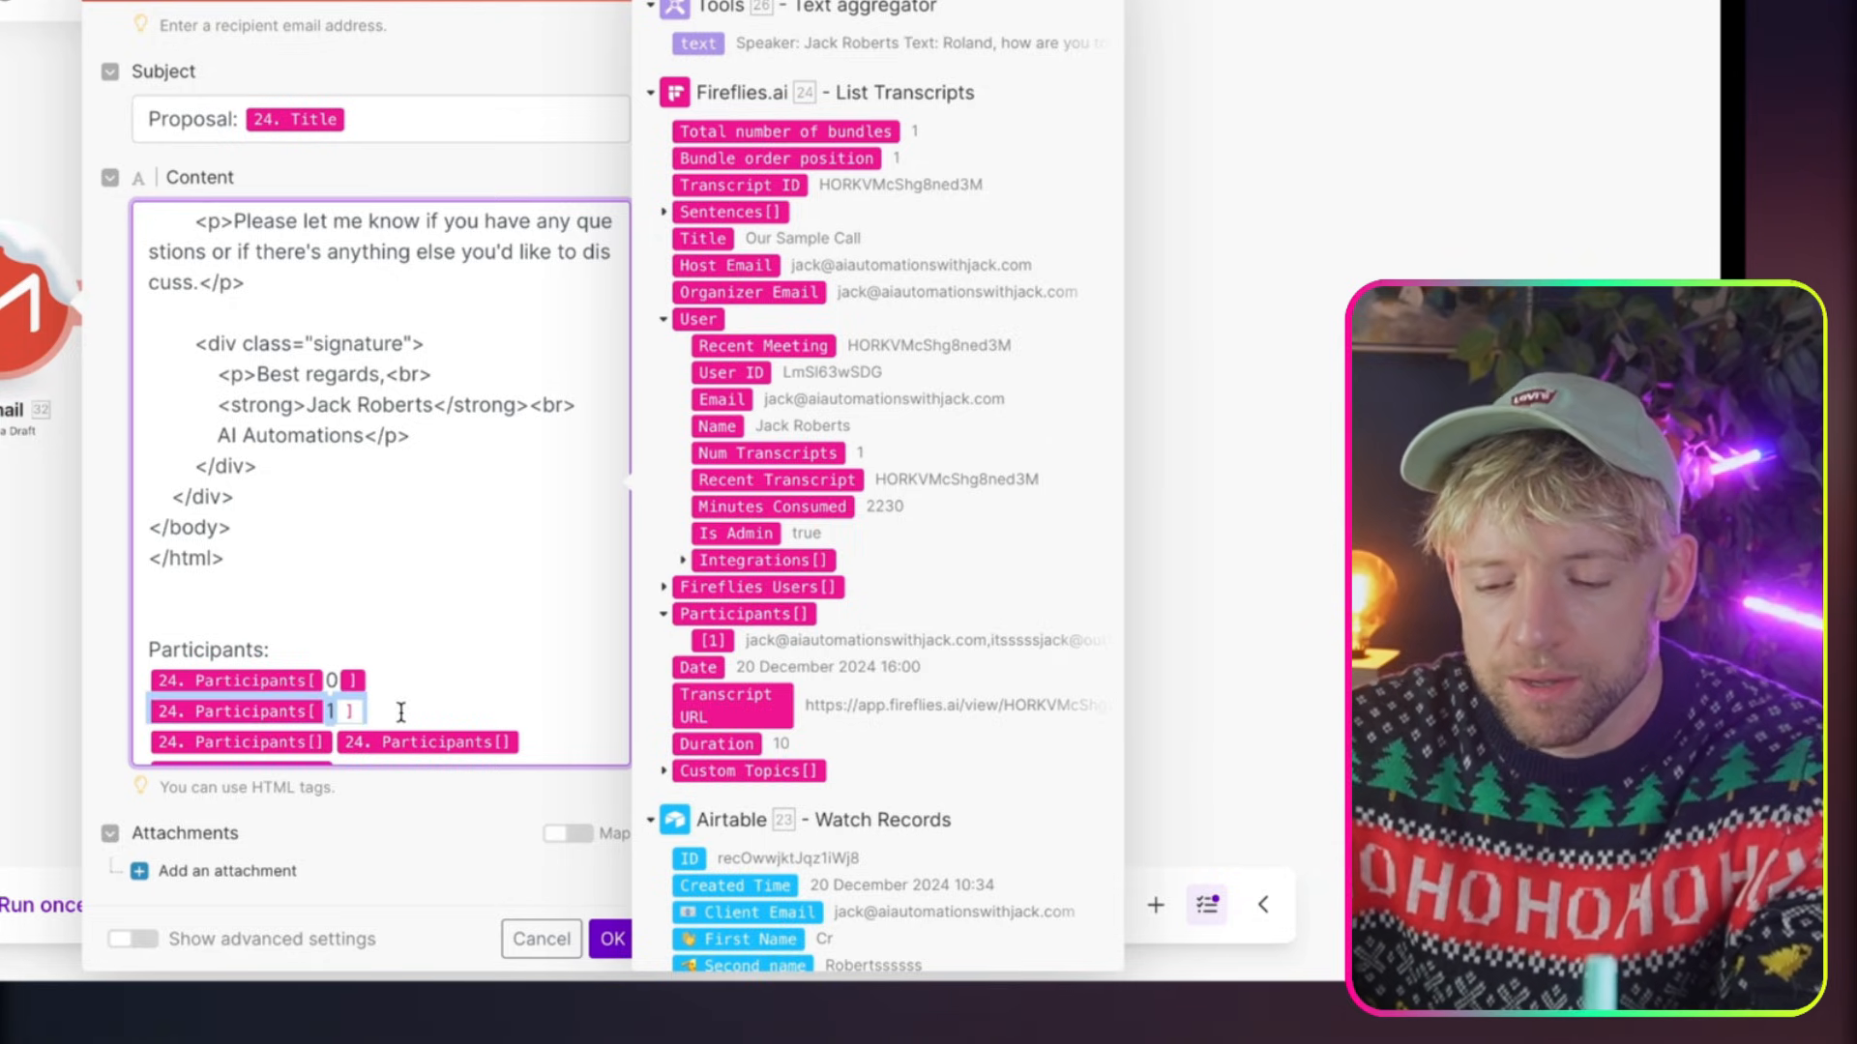
left_click(400, 712)
key("Return")
key("super+v")
key("Left")
key("BackSpace")
type("2")
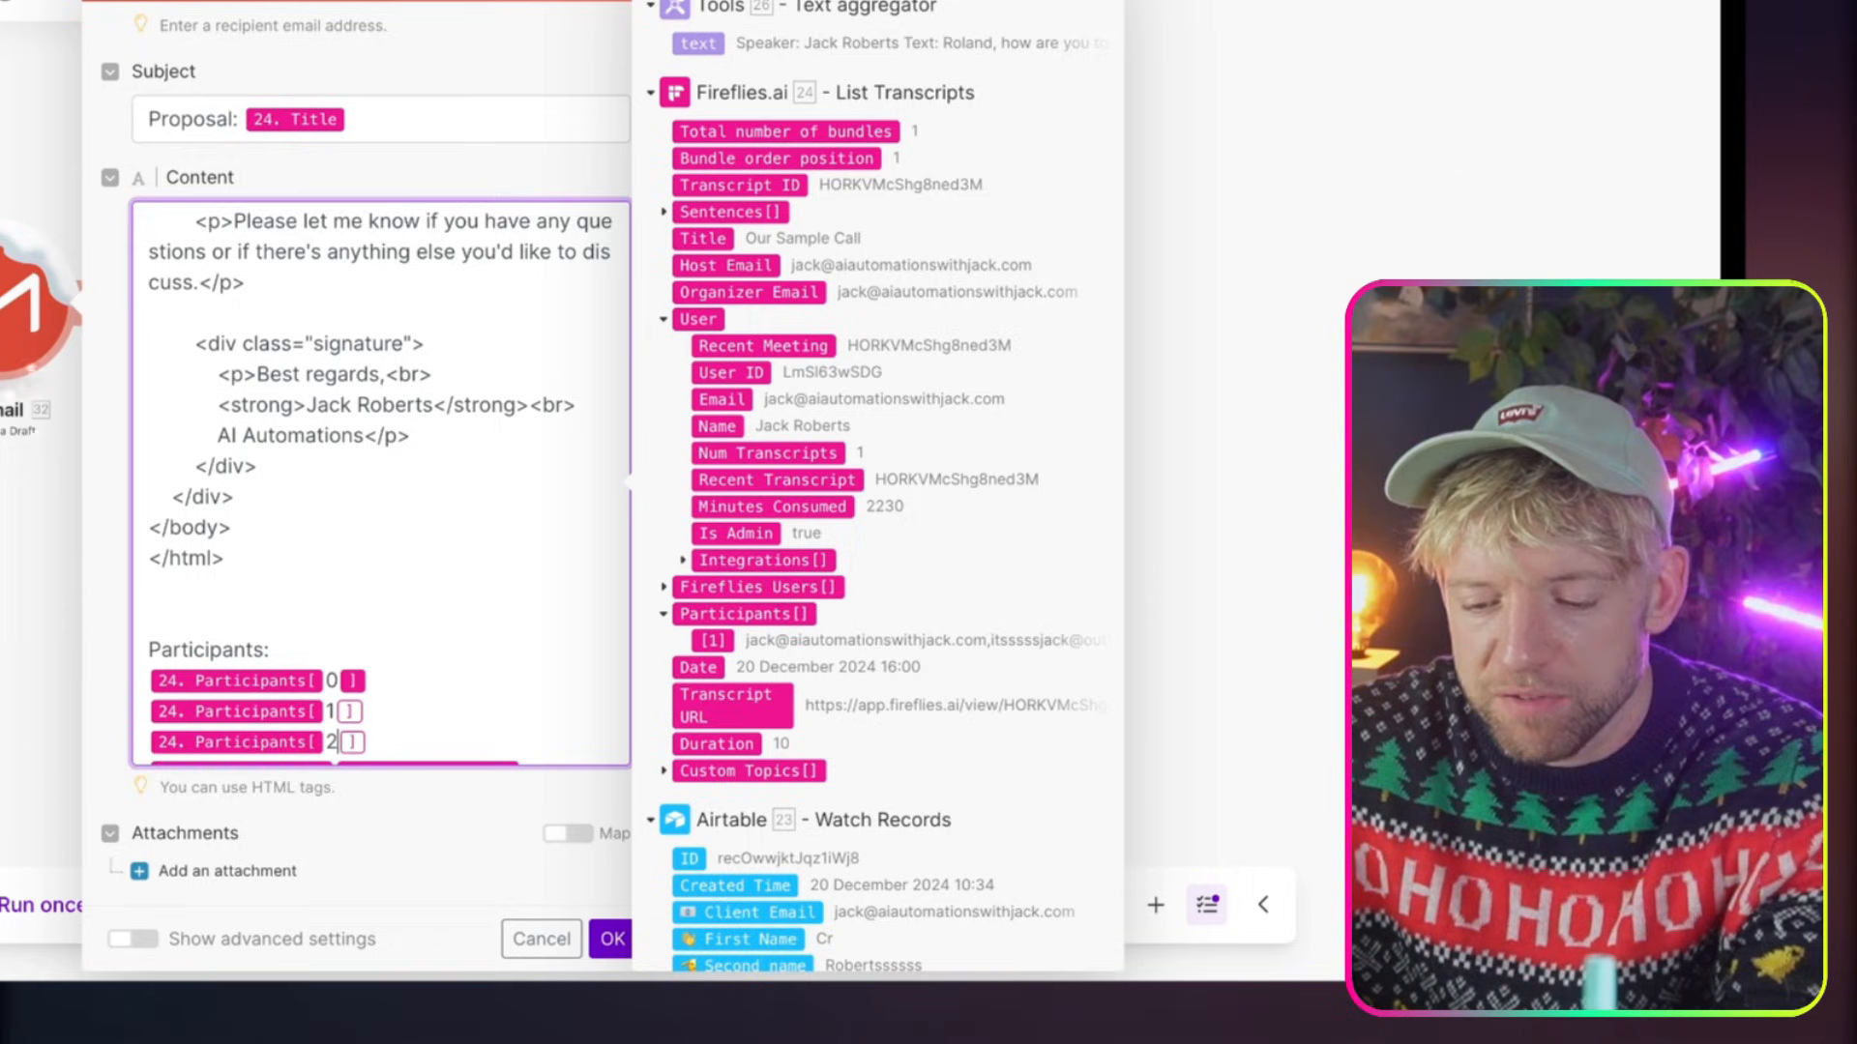
Delete the surplus Participants[] fields without an index below the index 2 entry
scroll(463, 663, "down", 1)
left_click(463, 737)
left_click_drag(463, 737, 145, 711)
key("BackSpace")
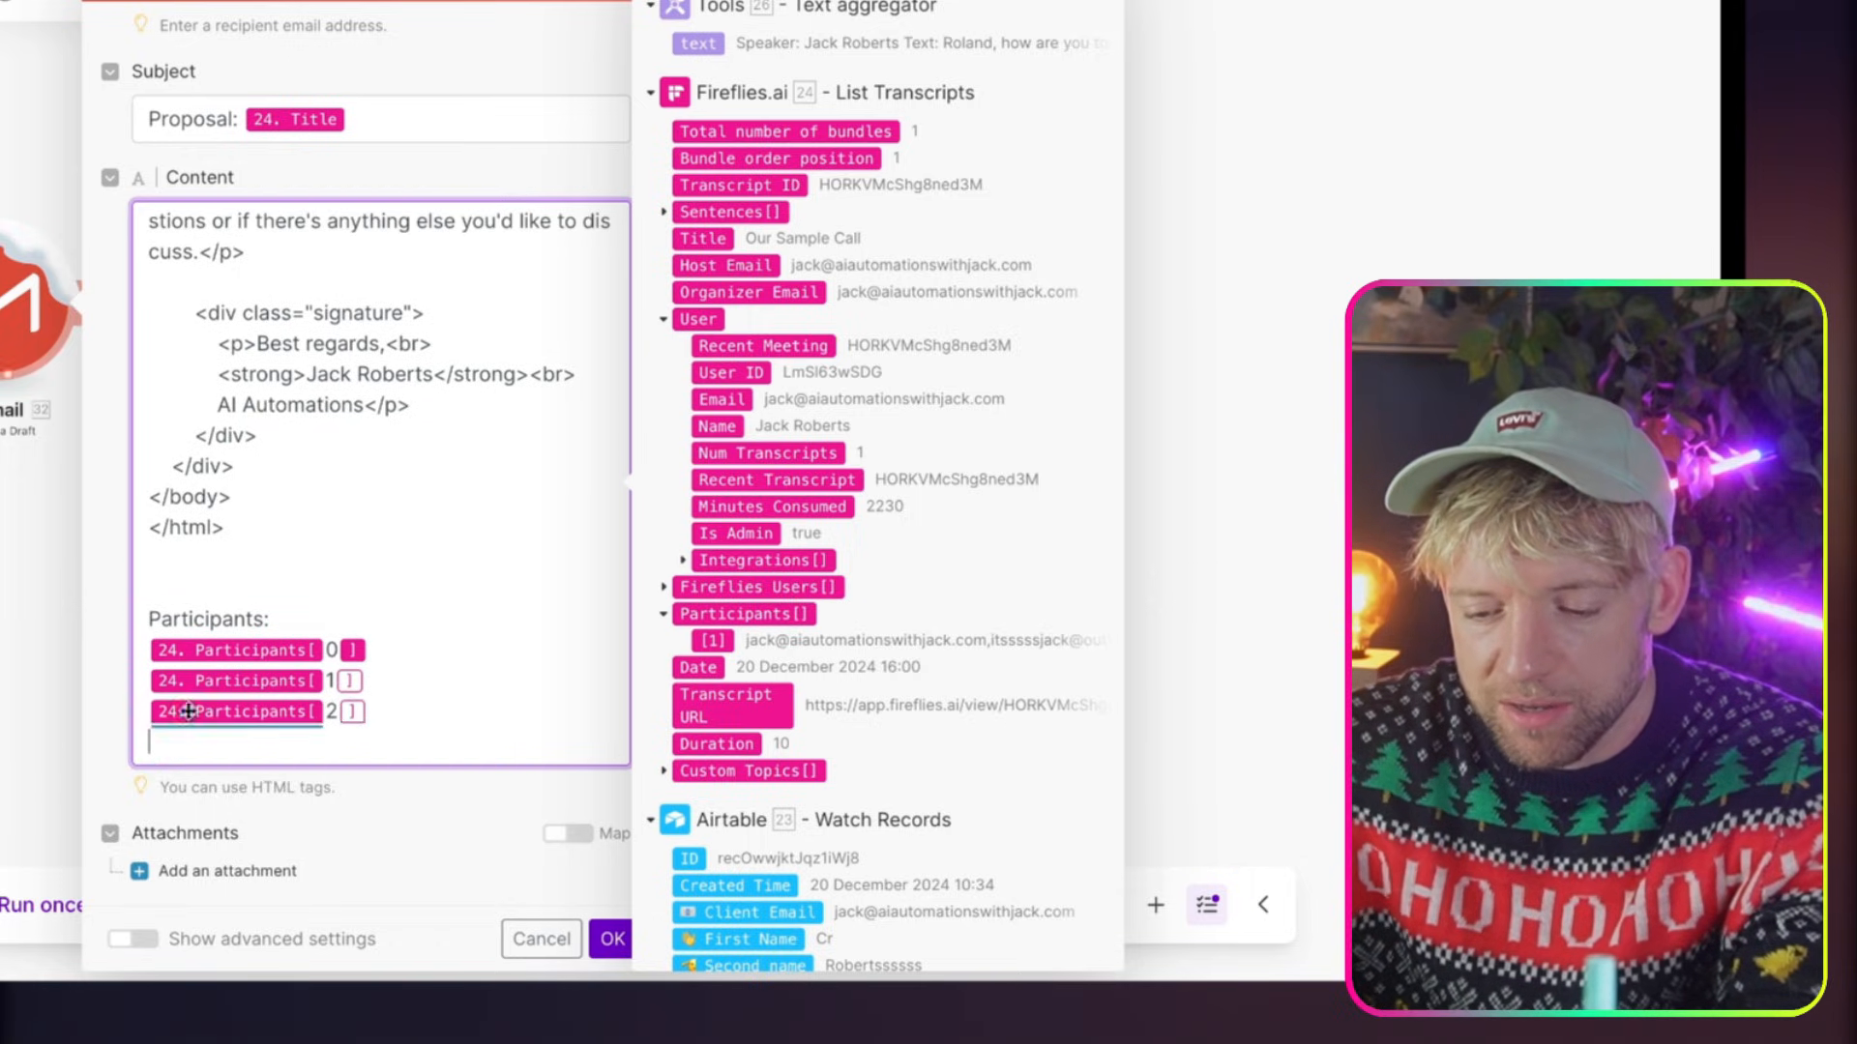
Duplicate the index 2 Participants entry on a new line and set the copy's index to 3
left_click_drag(372, 712, 124, 716)
key("super+c")
left_click(416, 713)
key("Return")
key("super+v")
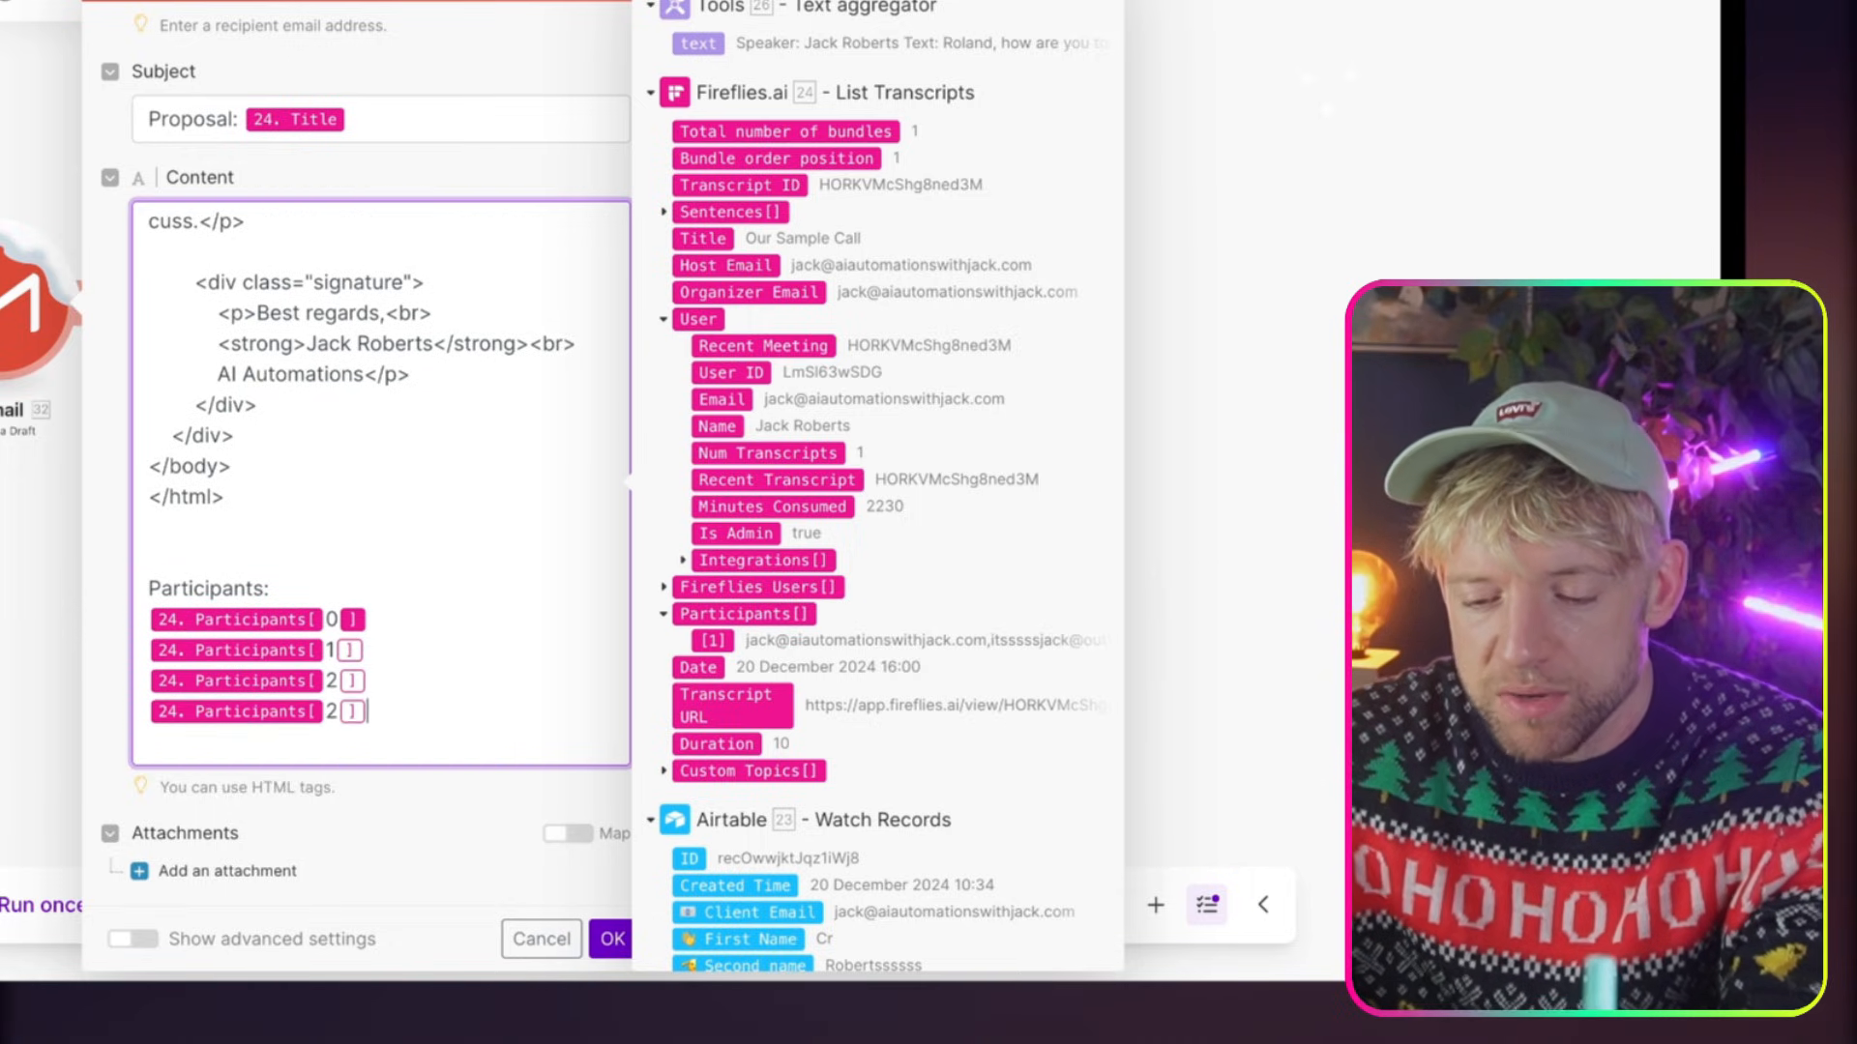
Duplicate the index 3 Participants entry on a new line and set the copy's index to 4
left_click_drag(460, 725, 126, 715)
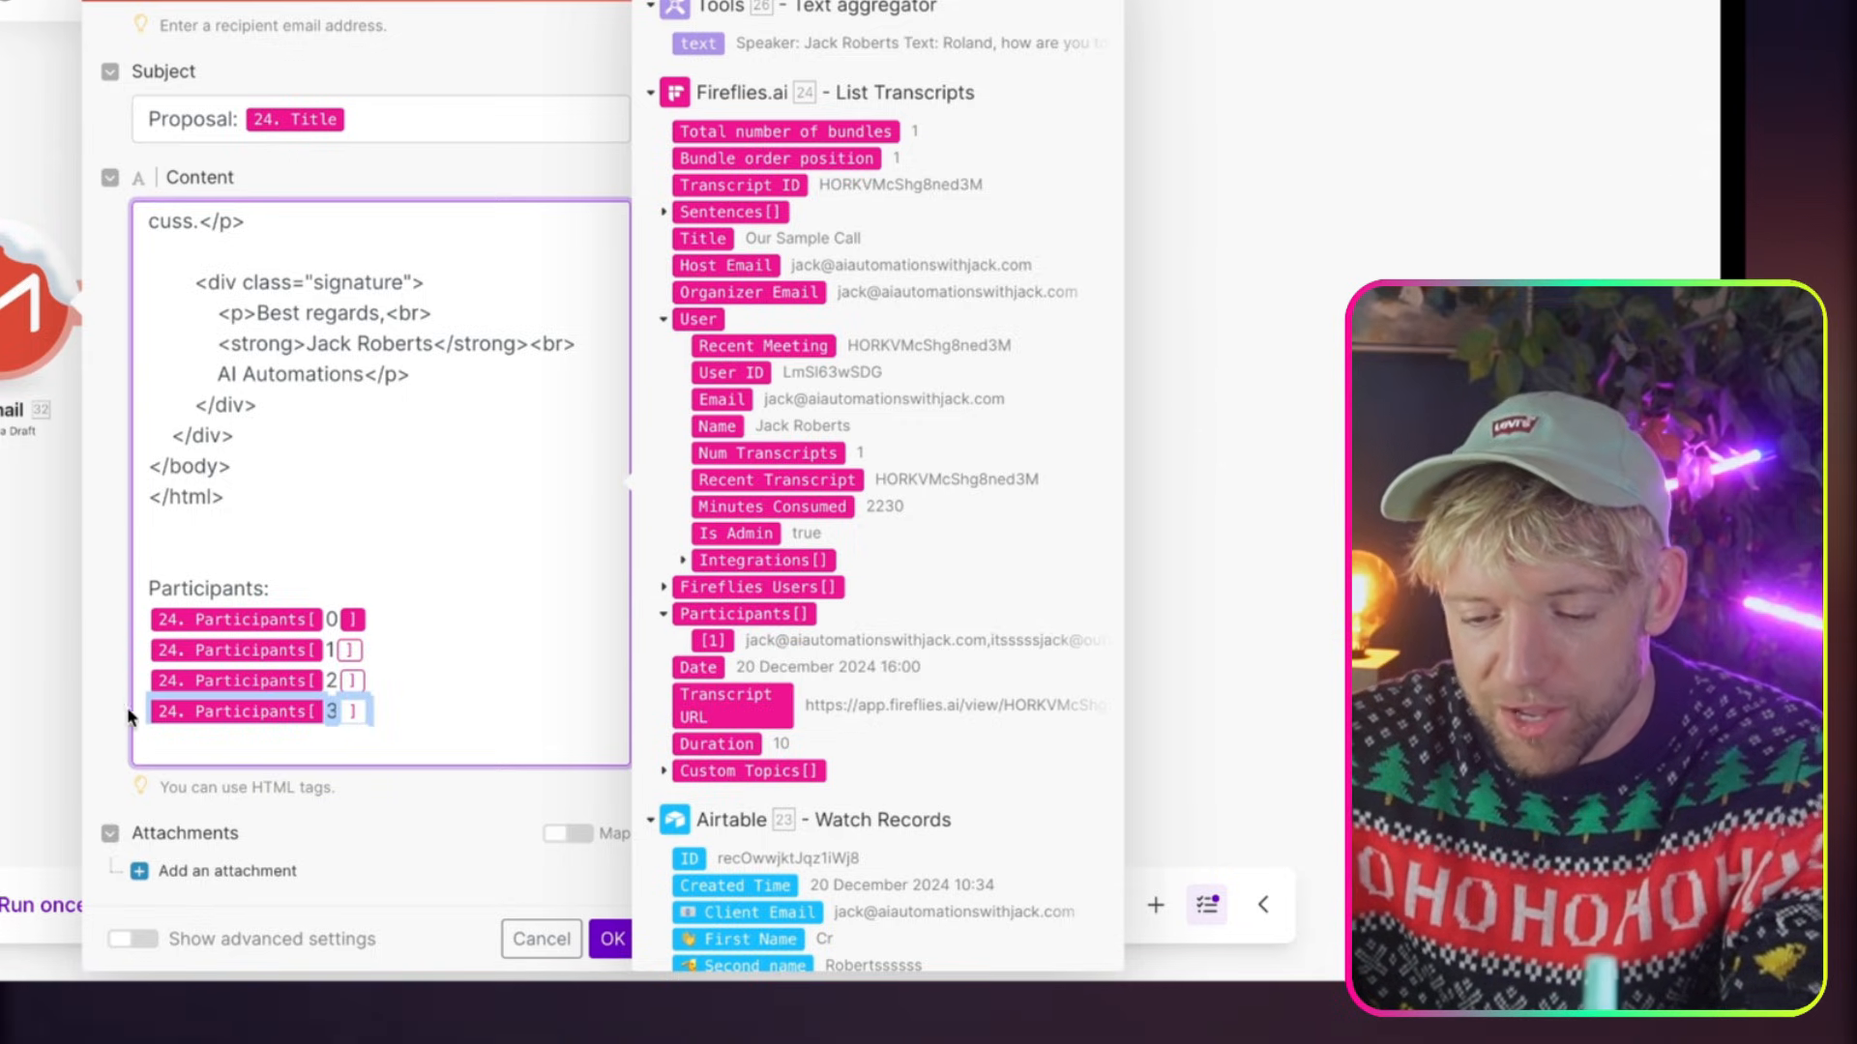
key("super+c")
left_click(416, 713)
key("Return")
key("super+v")
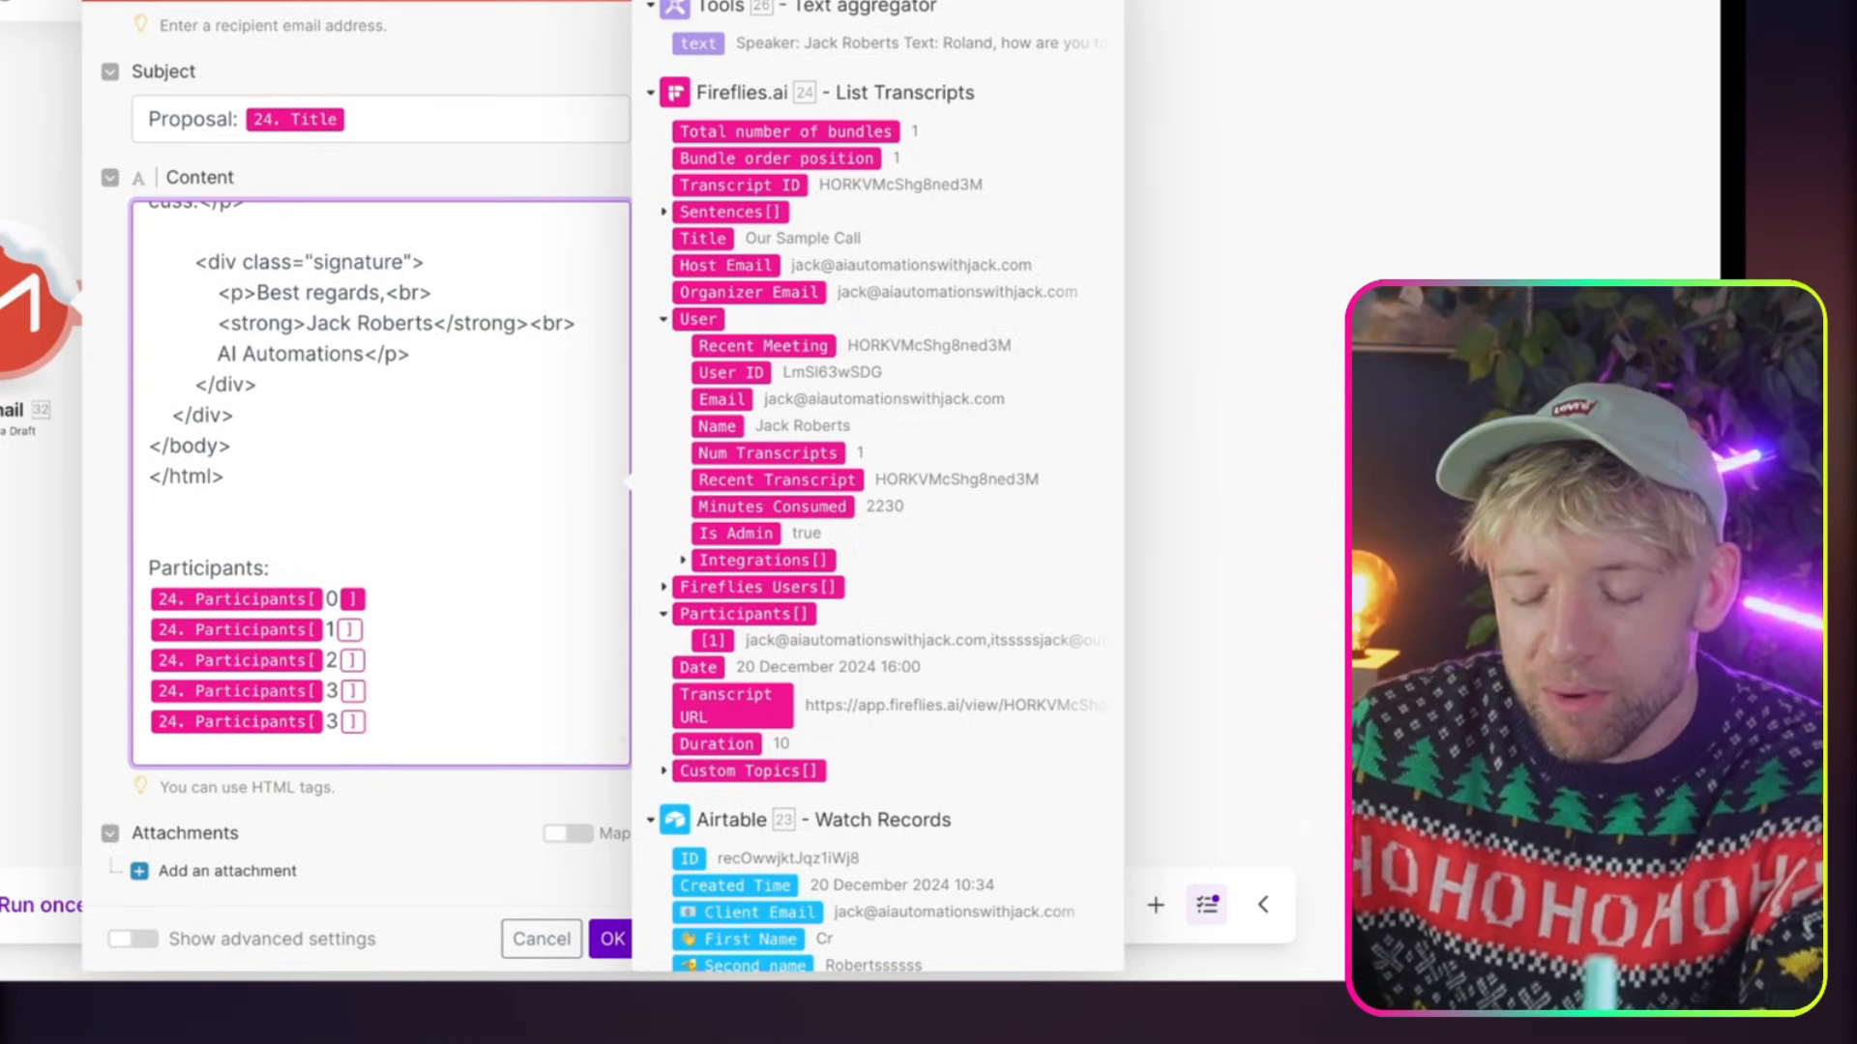
key("Left")
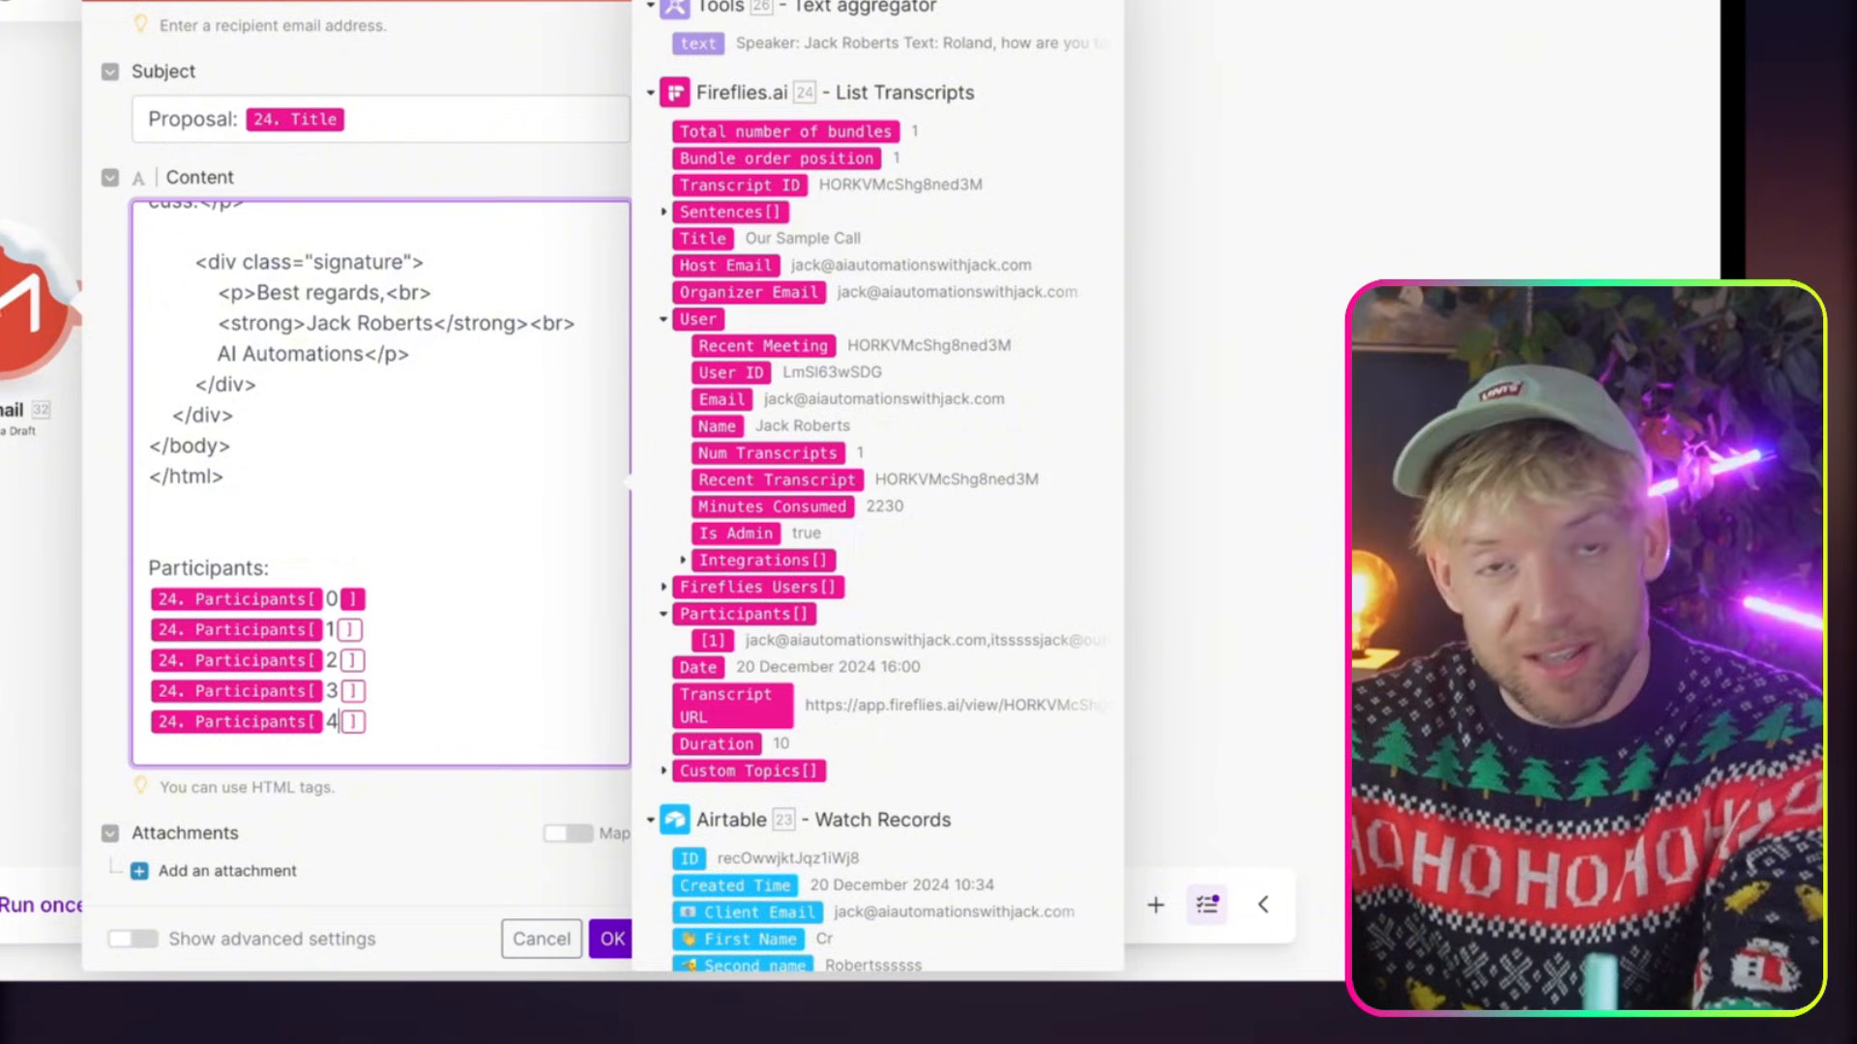
type("4")
Duplicate the index 4 Participants entry on a new line and set the copy's index to 5
left_click_drag(431, 729, 120, 723)
left_click(432, 734)
key("Return")
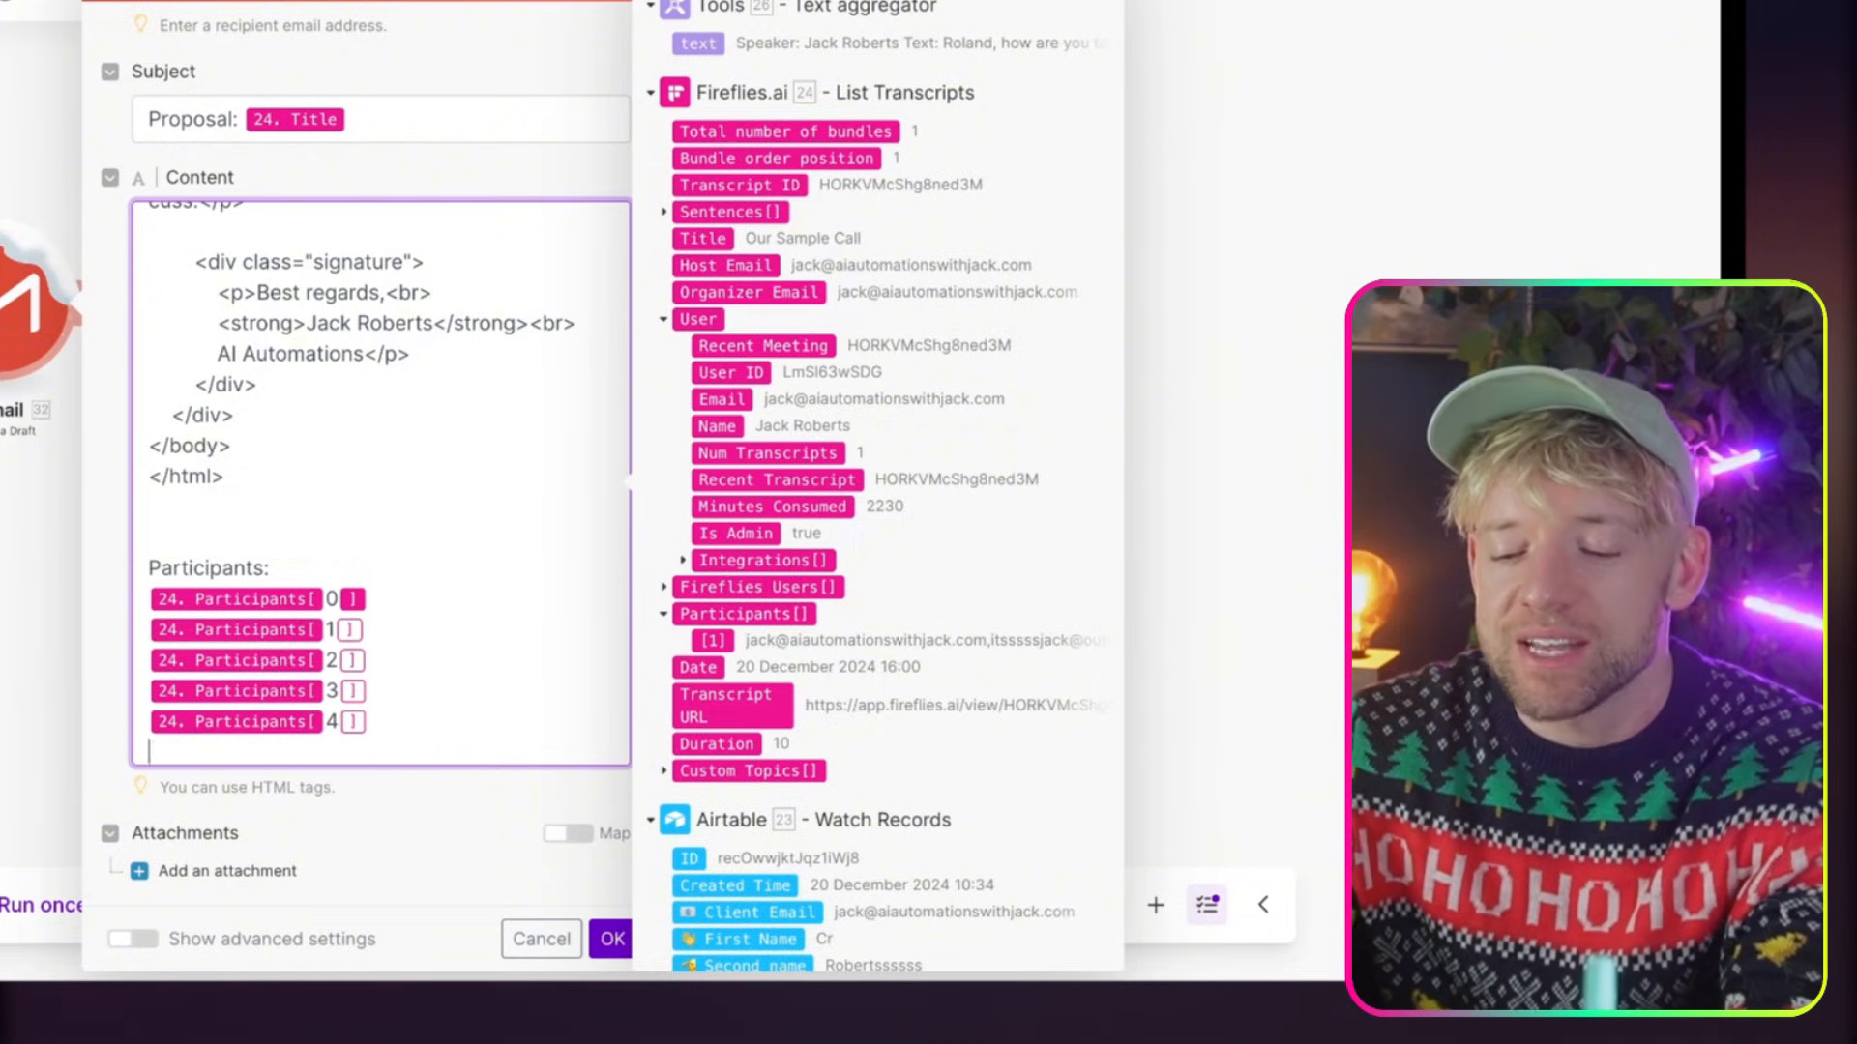
key("super+v")
key("BackSpace")
type("5")
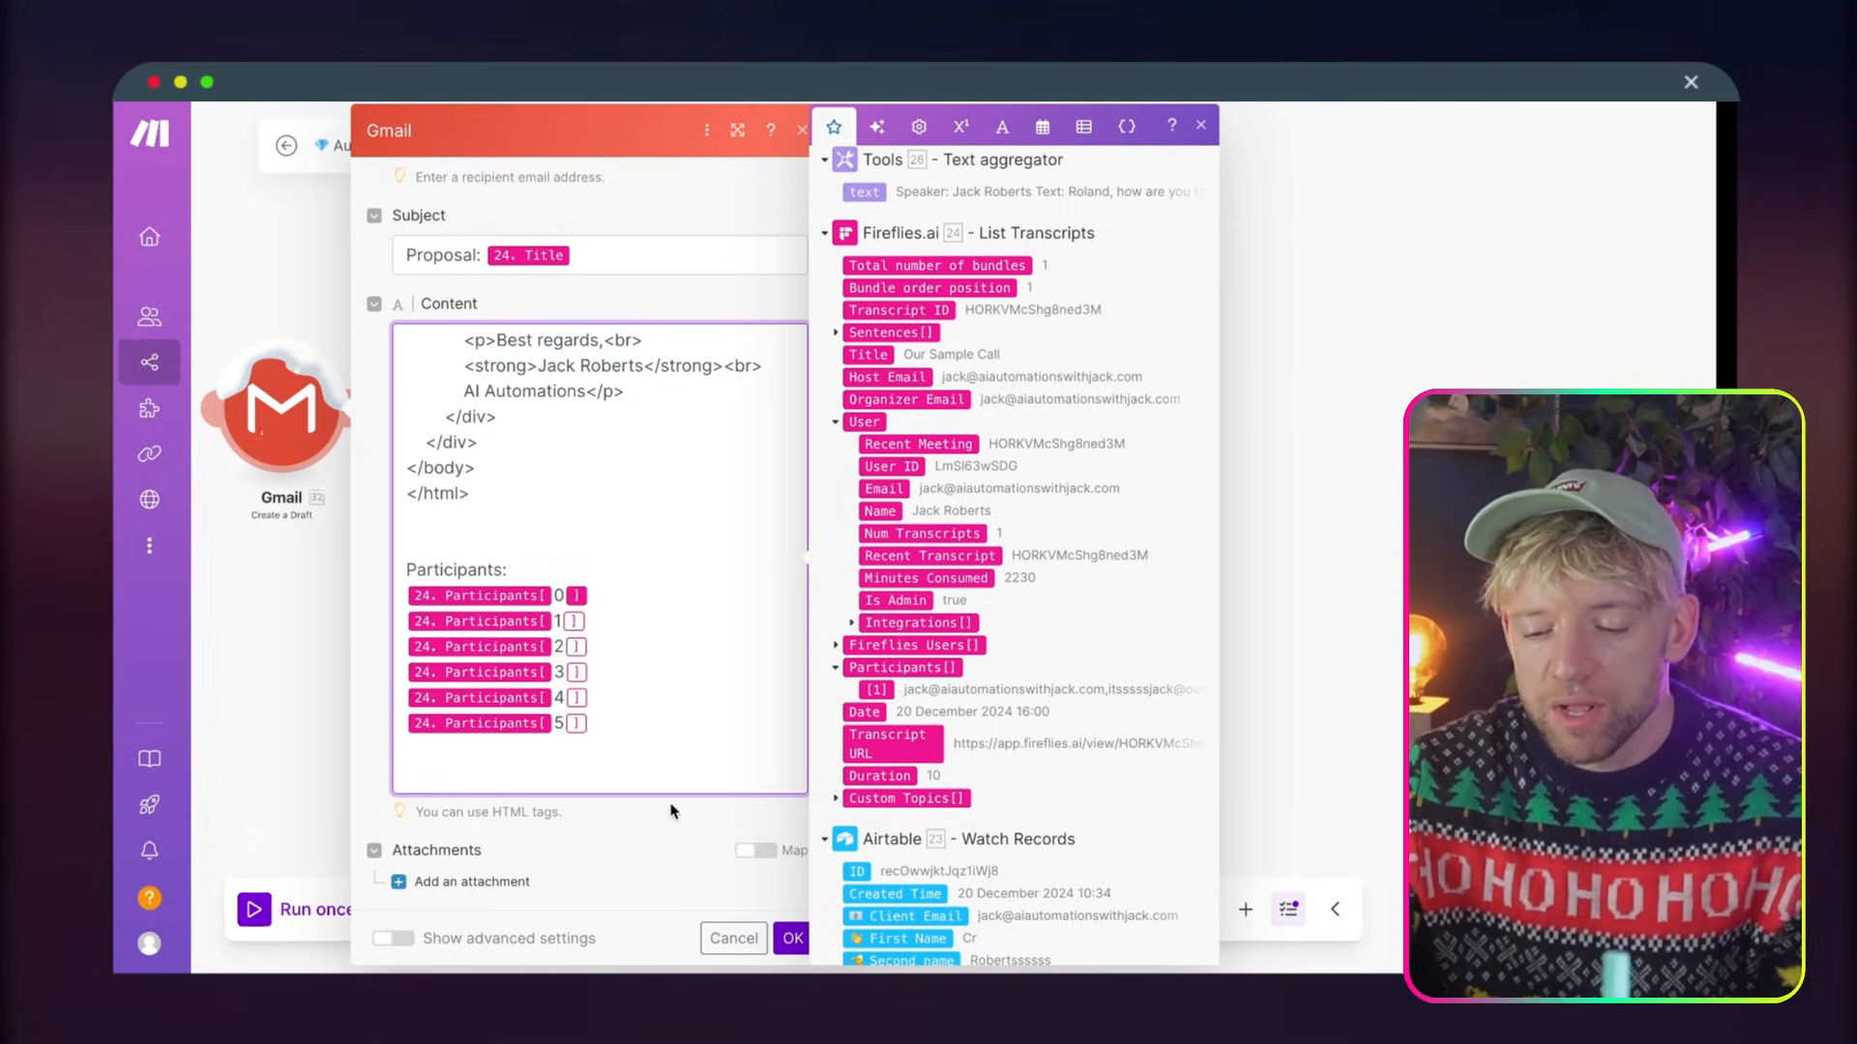
Attach the Google Docs - Download a Document file to the Gmail draft and confirm the module's settings
left_click(657, 830)
left_click(456, 882)
scroll(459, 888, "down", 2)
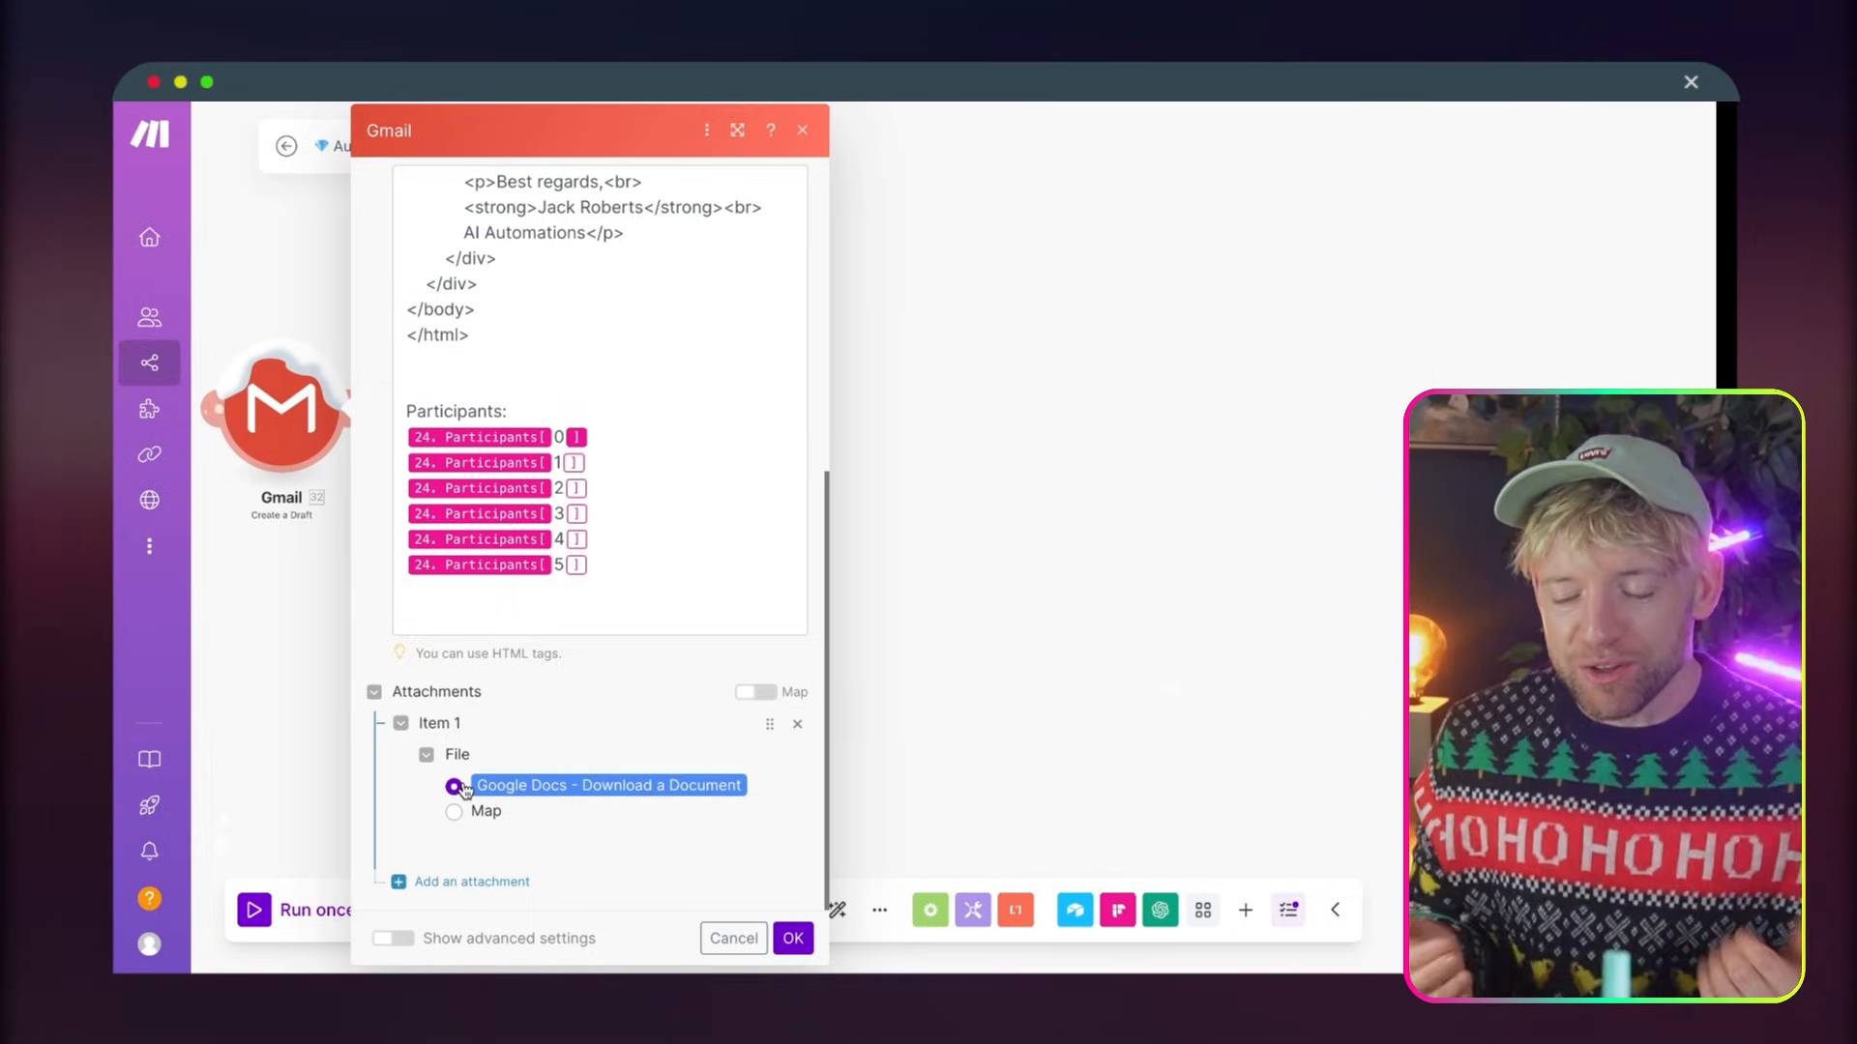
left_click(791, 938)
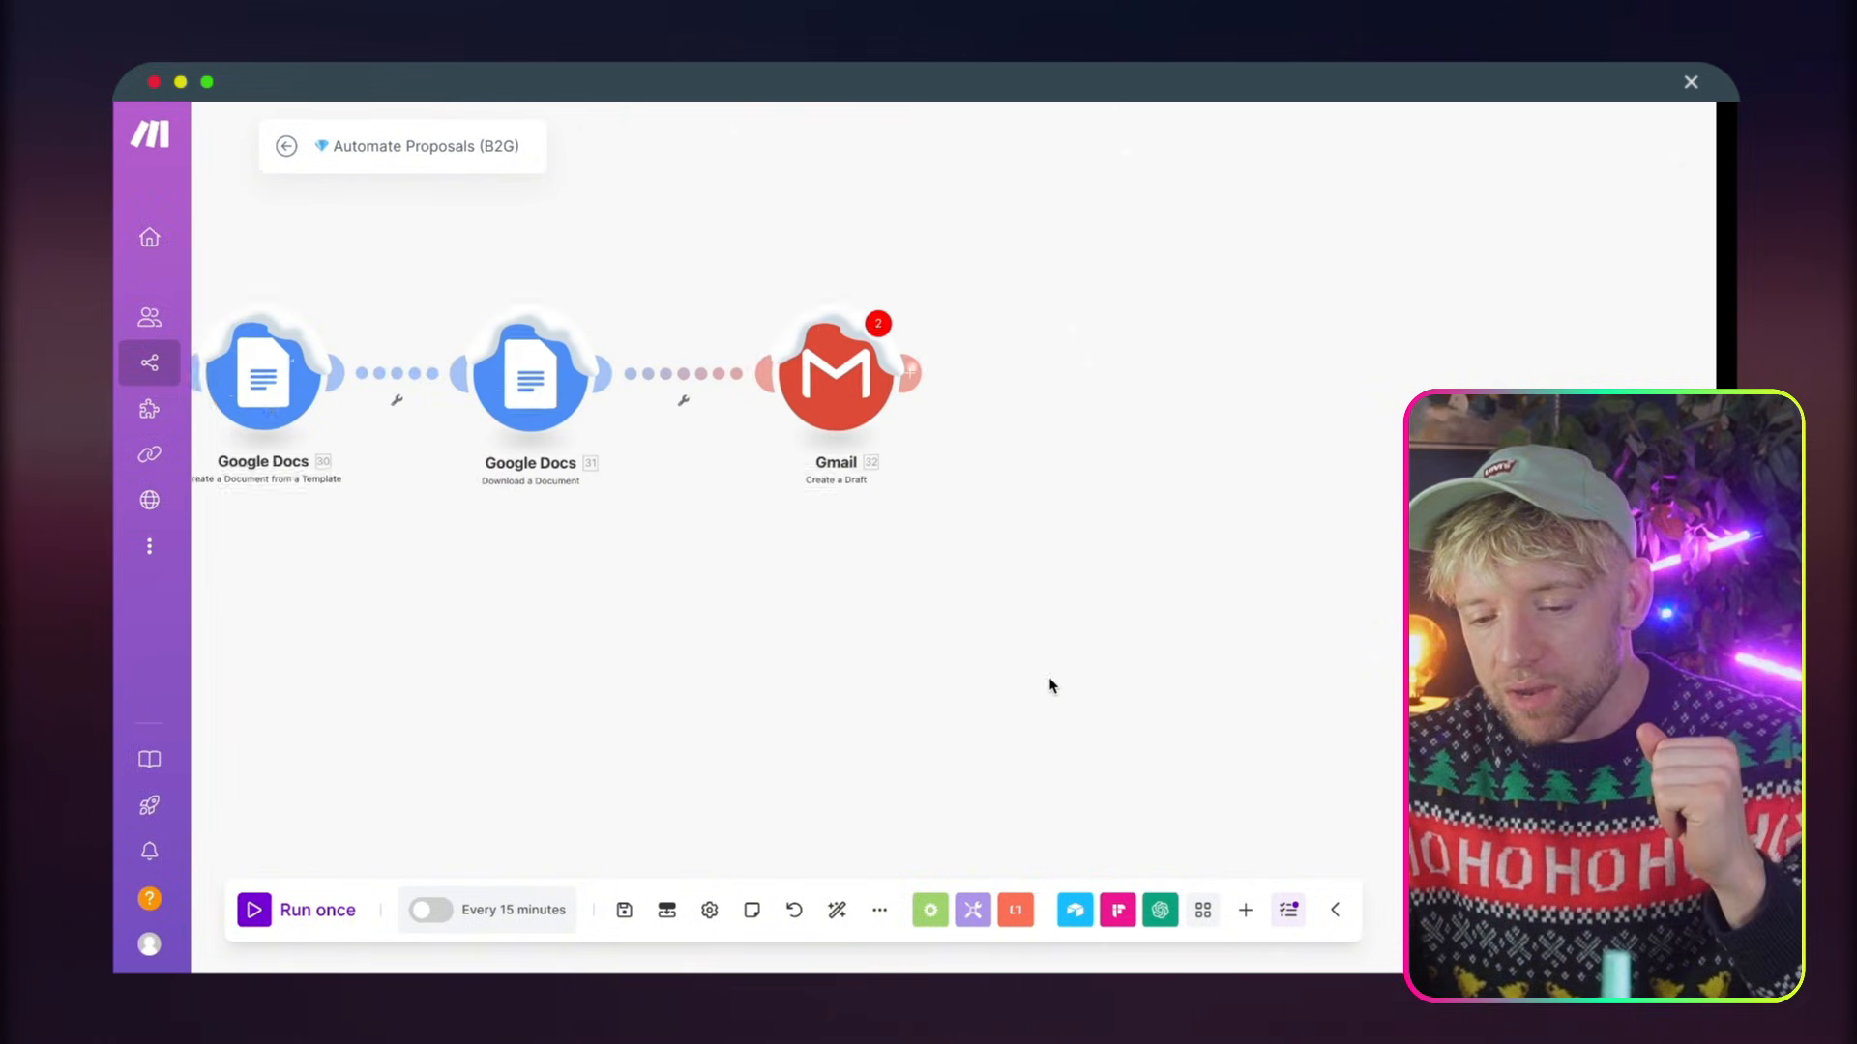
Save the scenario despite the warnings, recheck and reconfirm the Gmail module's settings, and save again
left_click(623, 909)
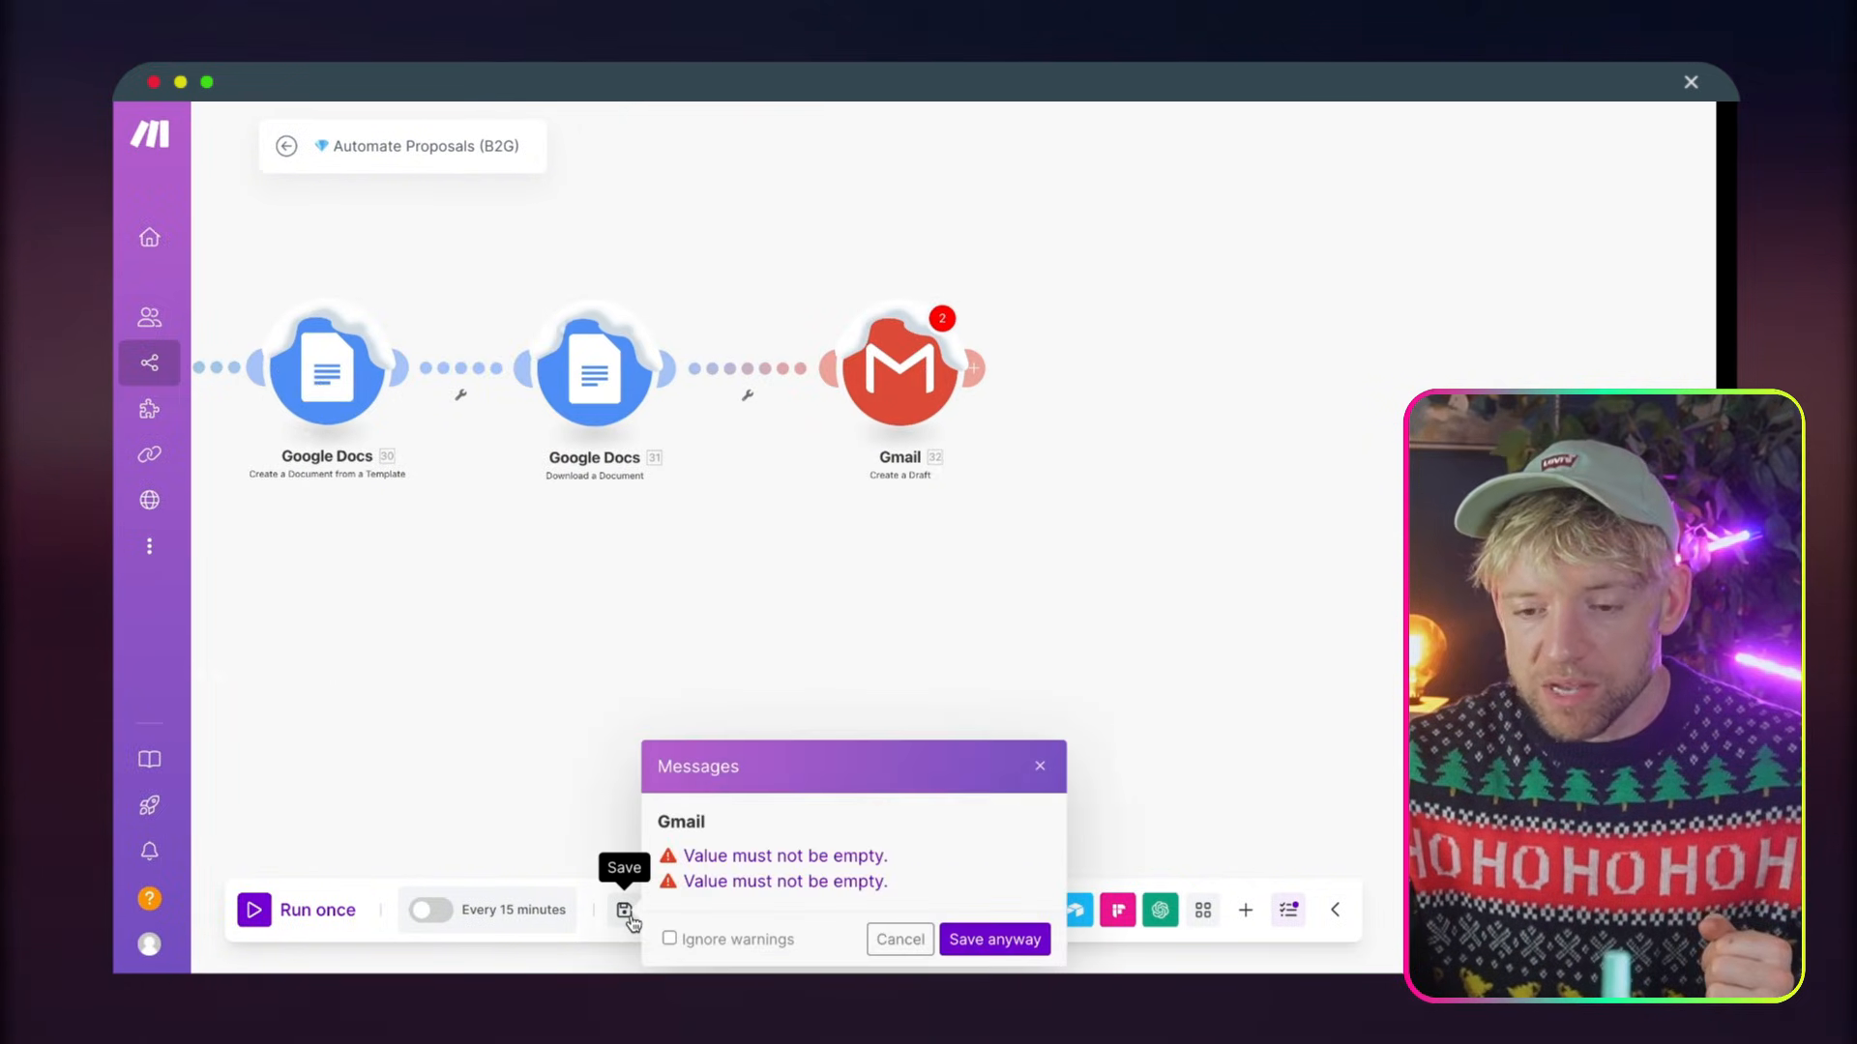
left_click(997, 936)
left_click(906, 416)
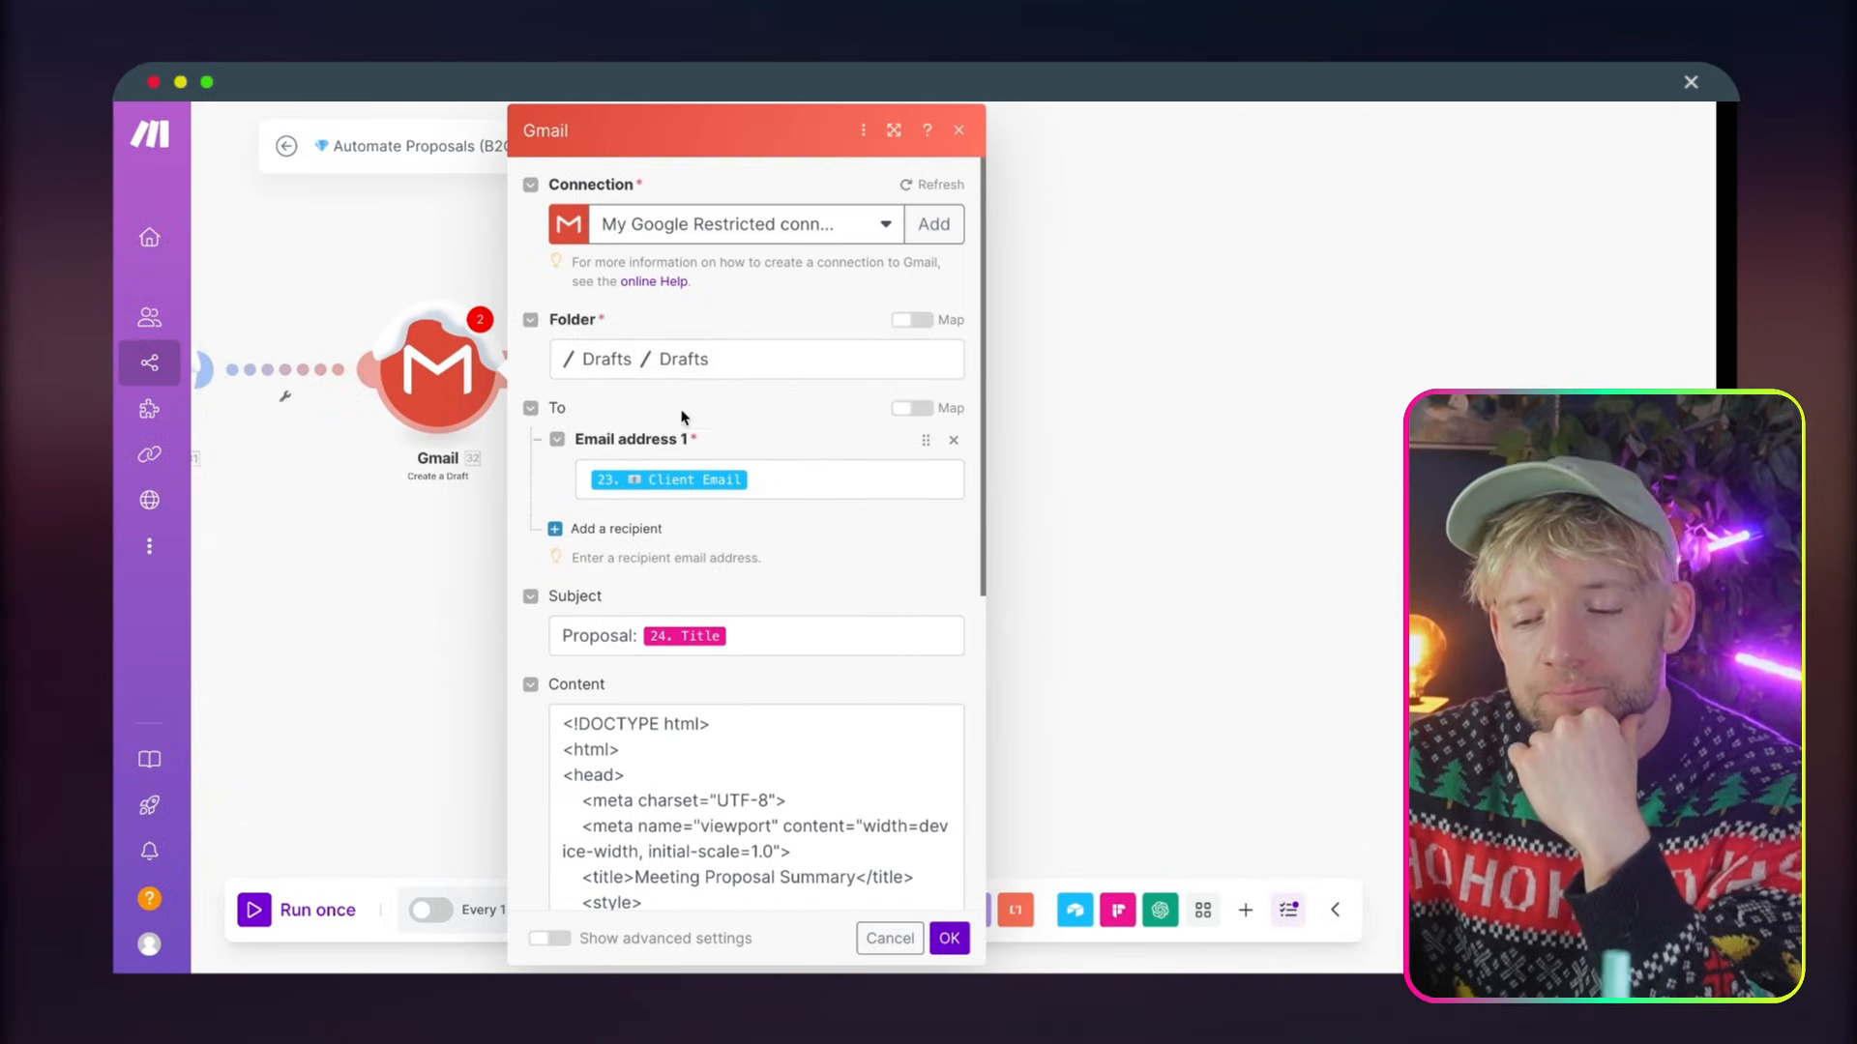
scroll(758, 627, "down", 10)
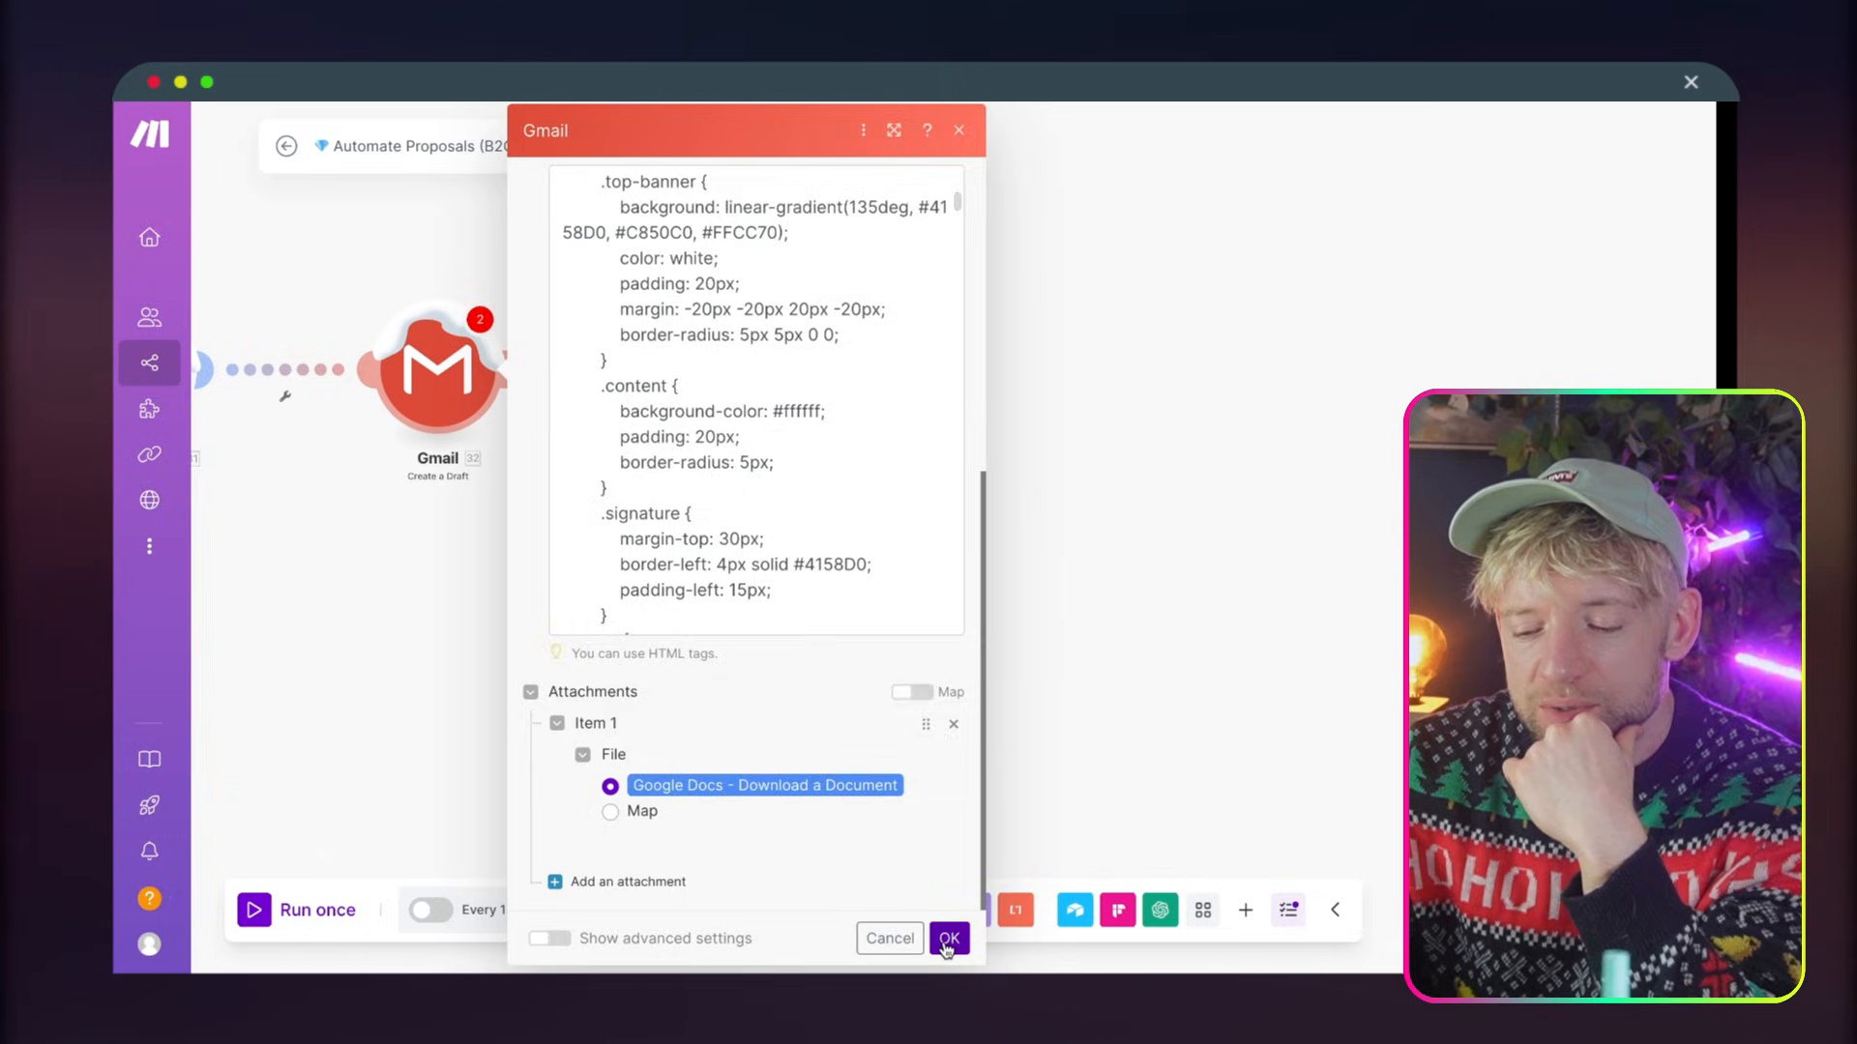
left_click(949, 938)
left_click(624, 910)
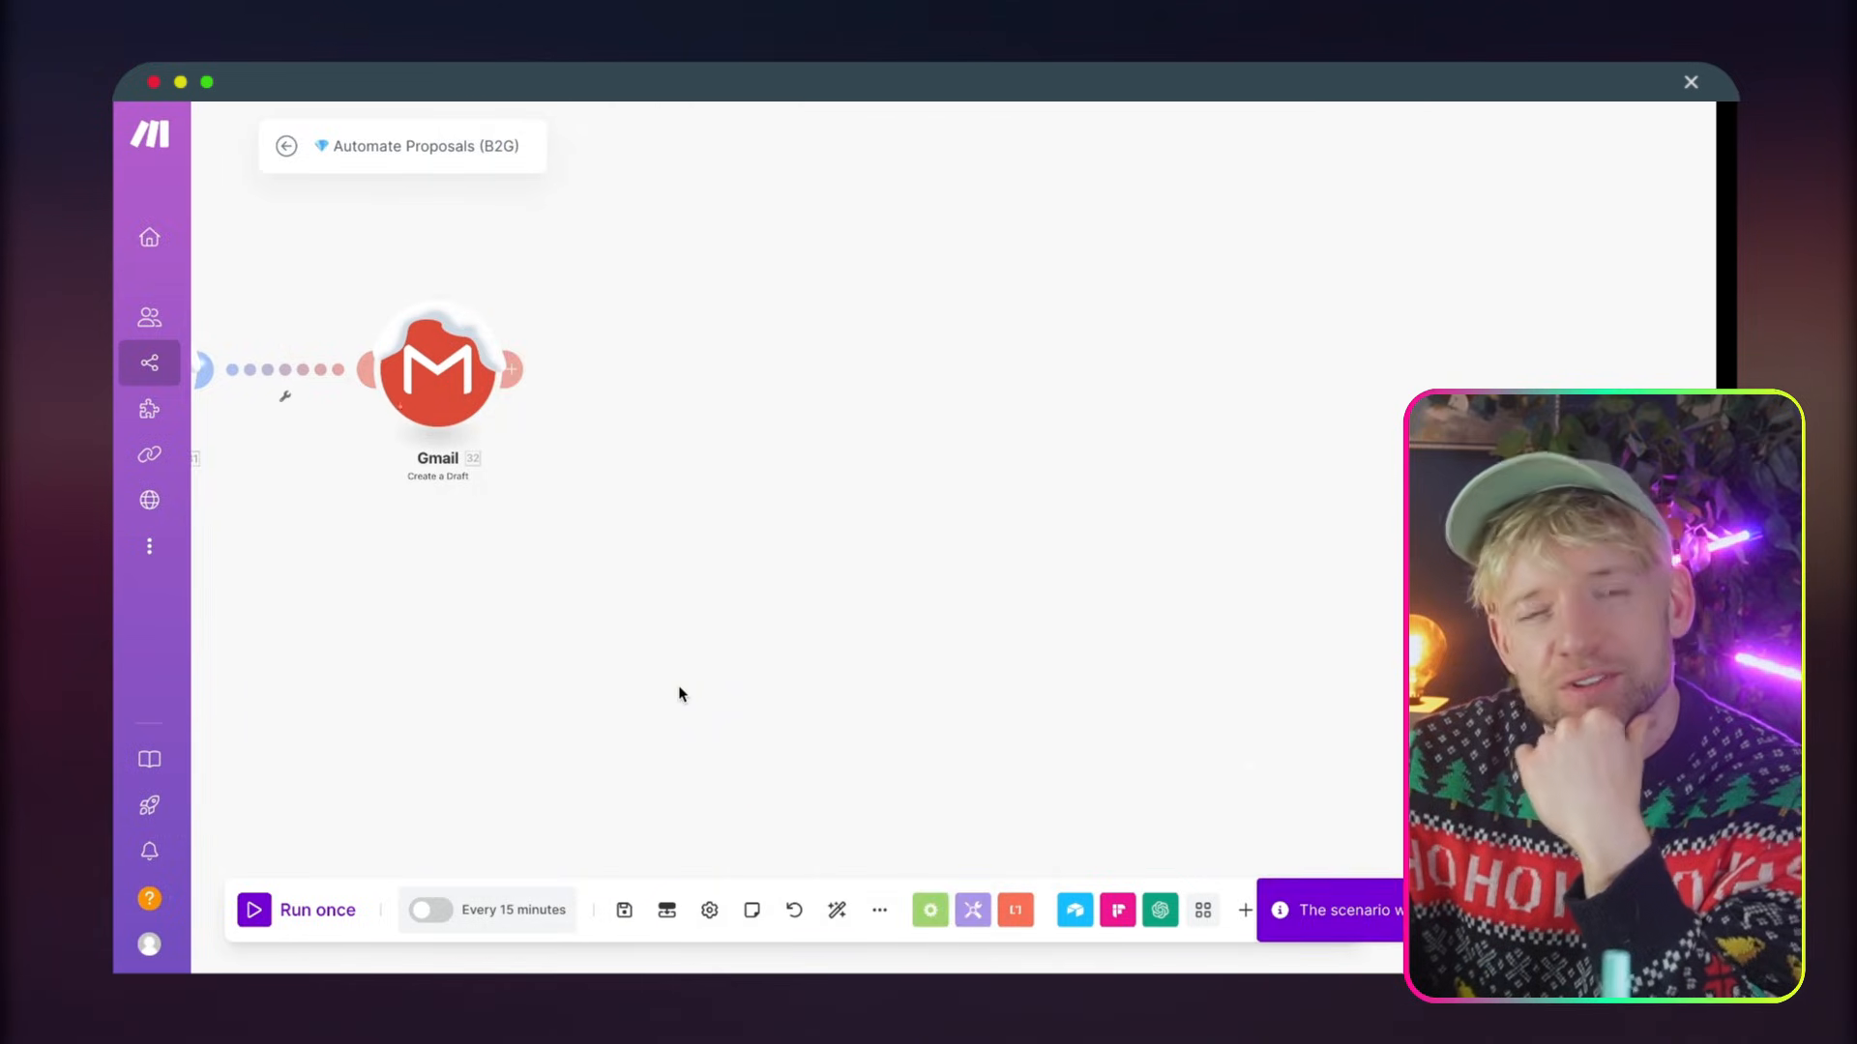
Auto-align the scenario's modules and run the scenario once
left_click(835, 914)
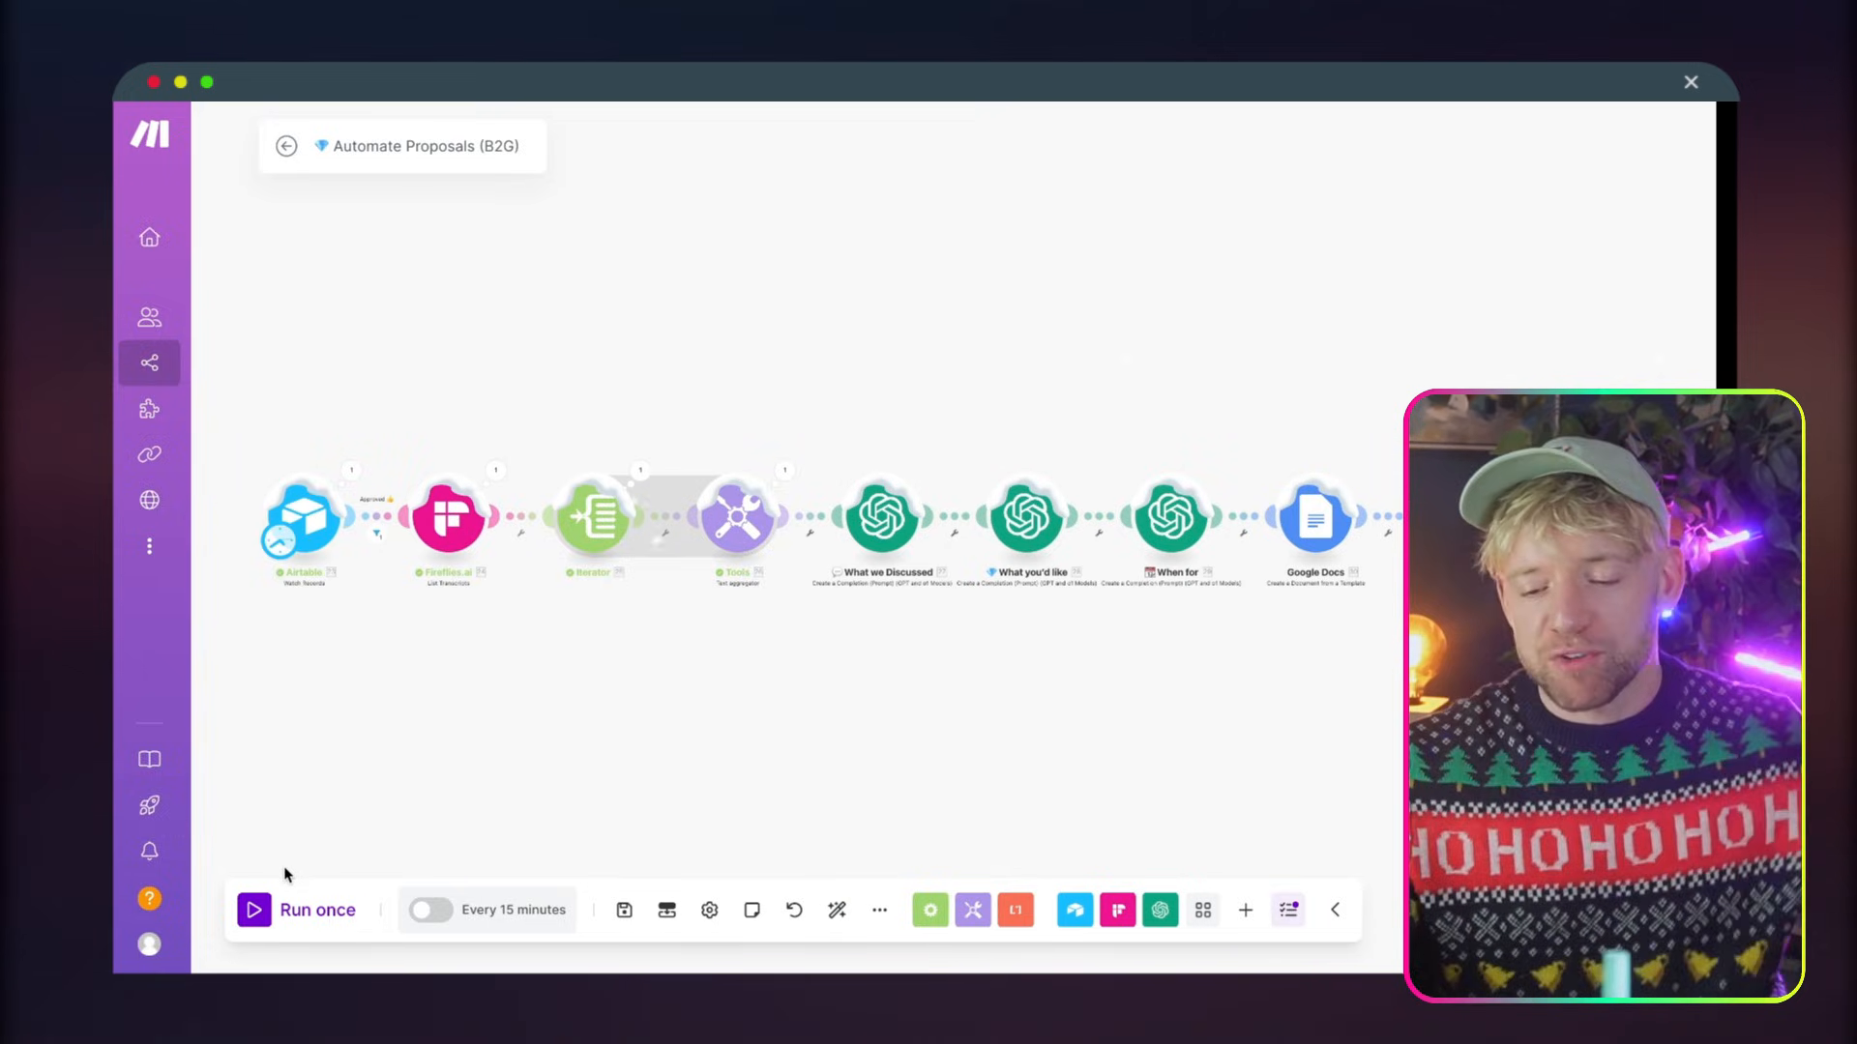
left_click(257, 907)
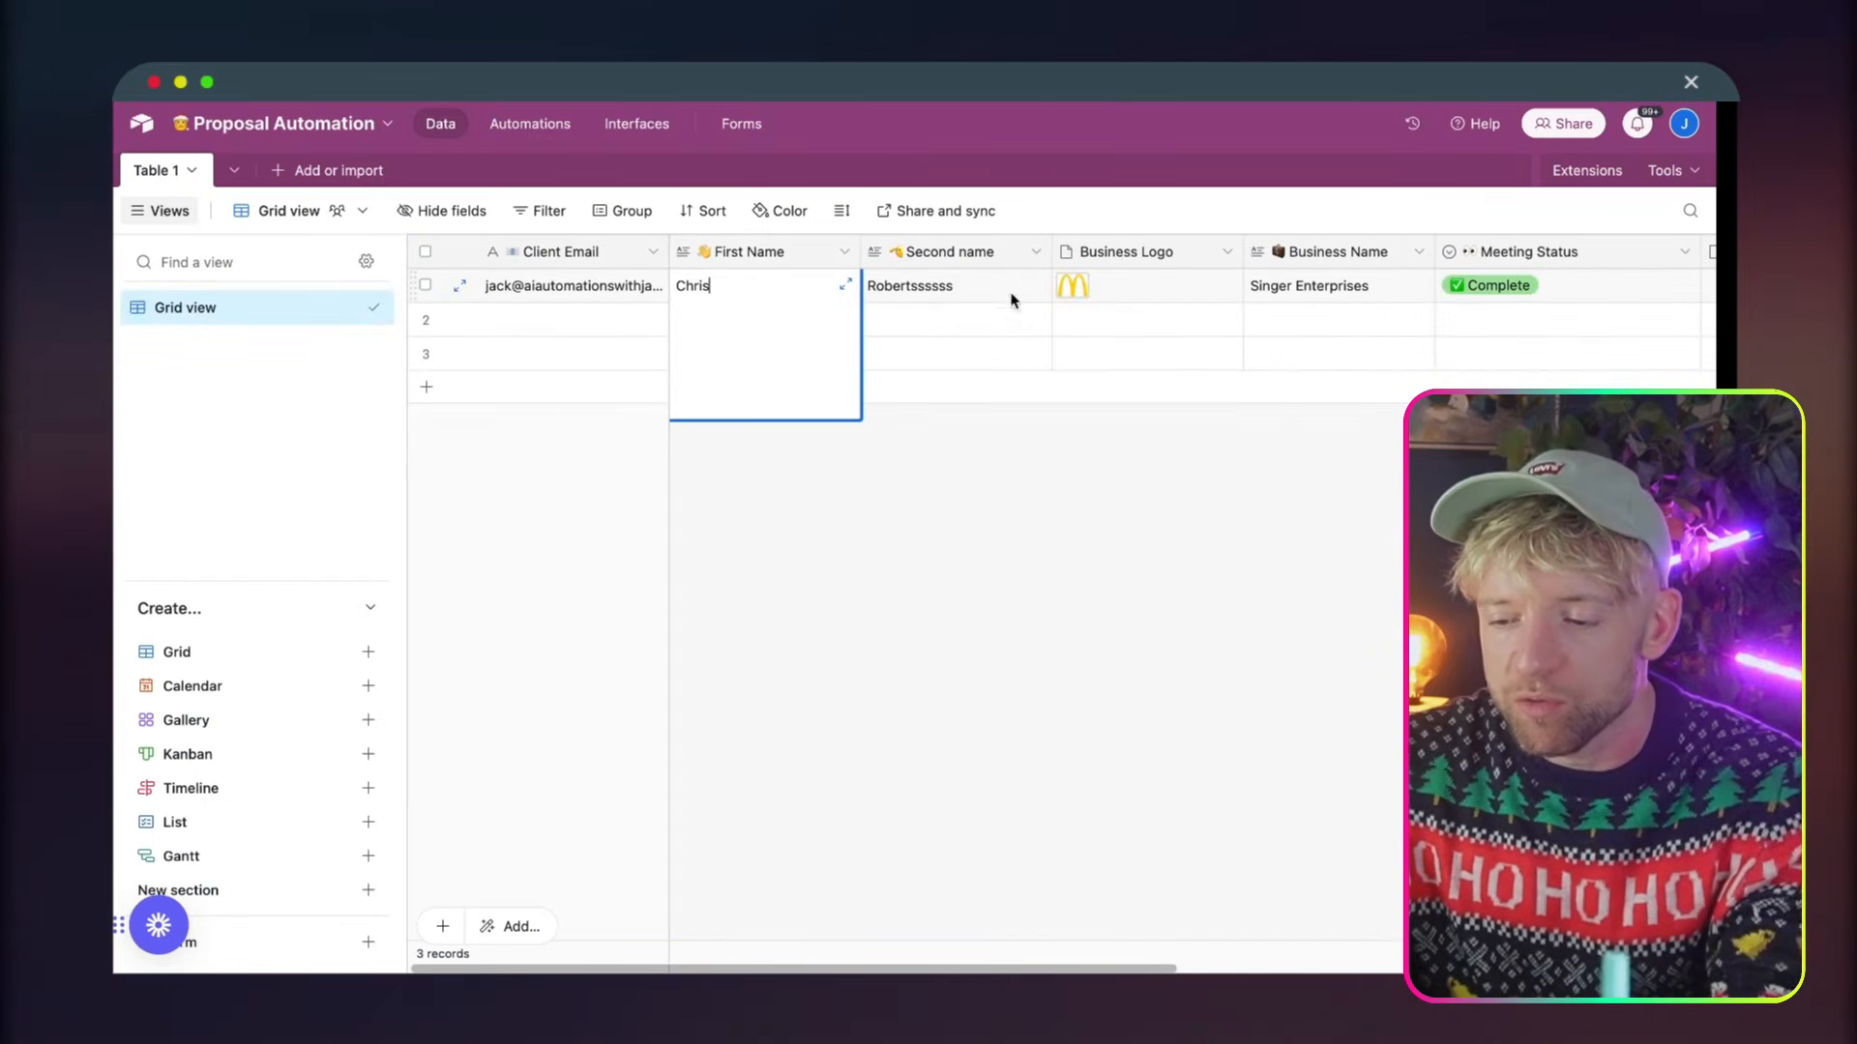
Switch to the Proposal Automation base in Airtable and set the first record's Business Name to Macdonald Vets
left_click(1275, 291)
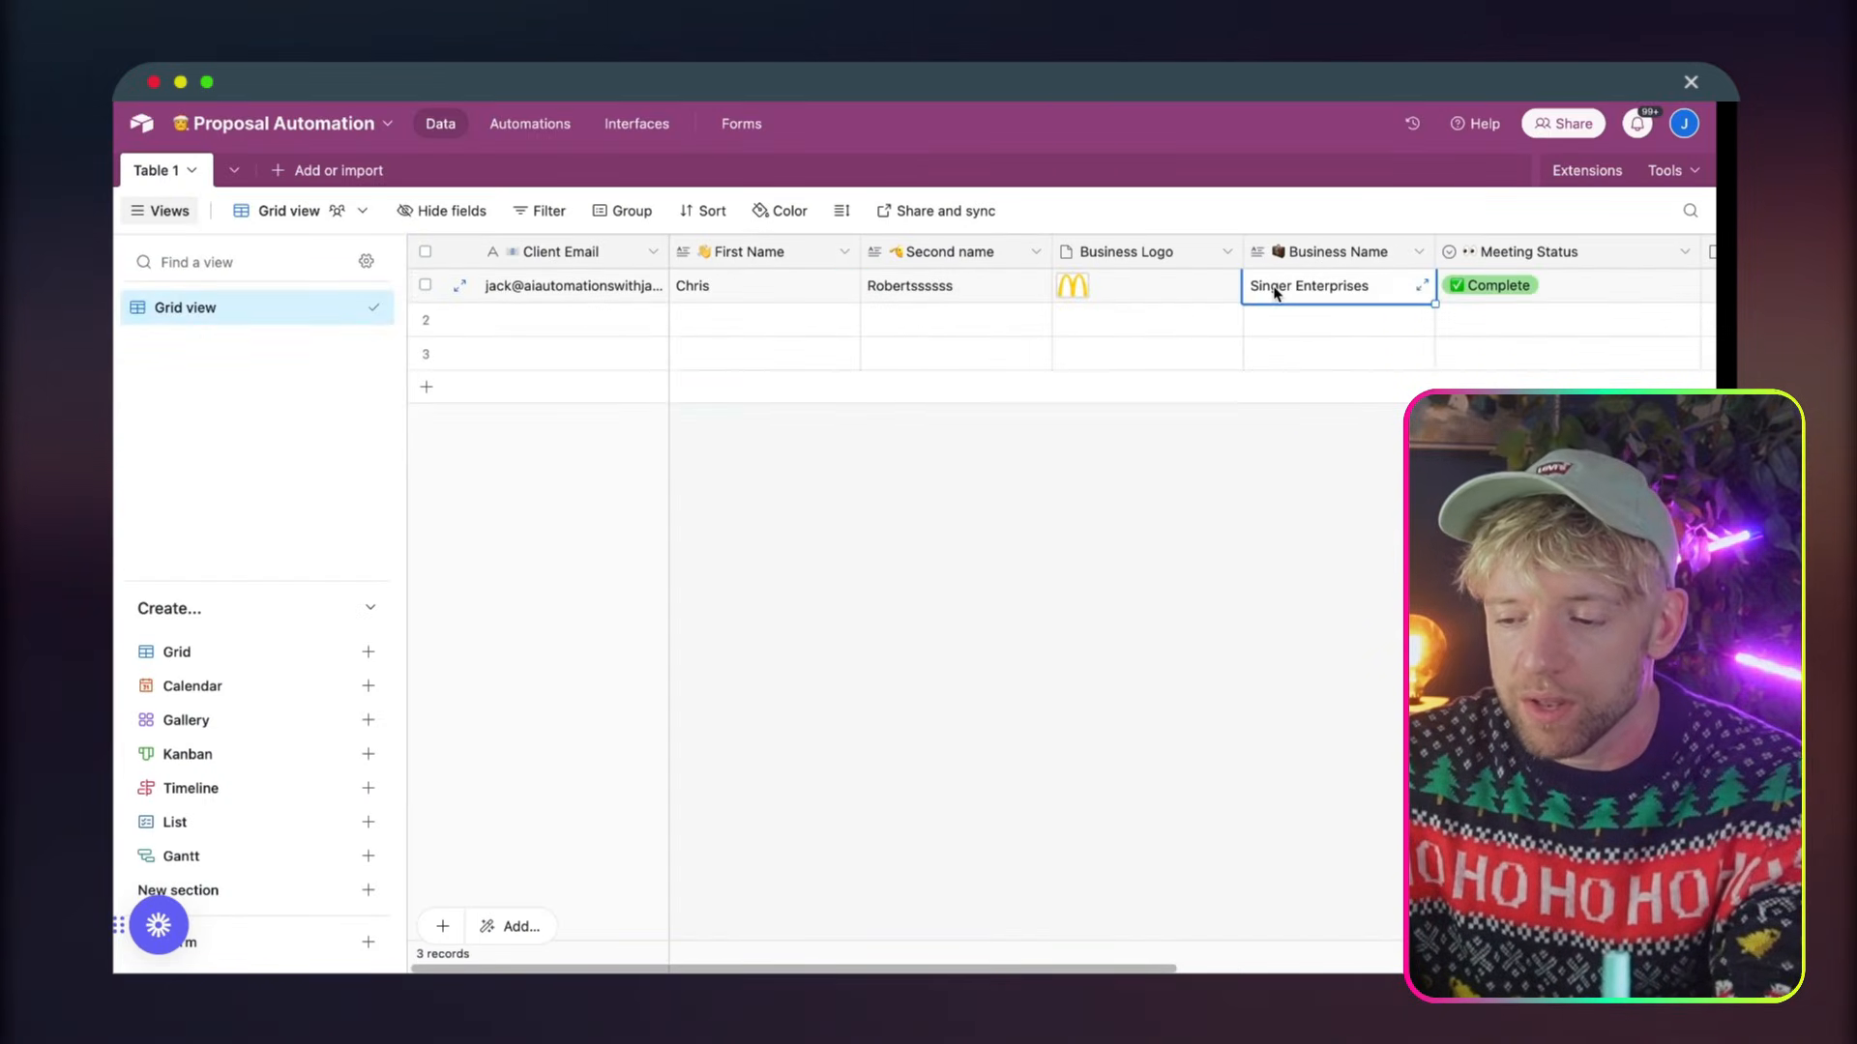
double_click(1274, 294)
type("Mcd")
key("super+a")
type("M")
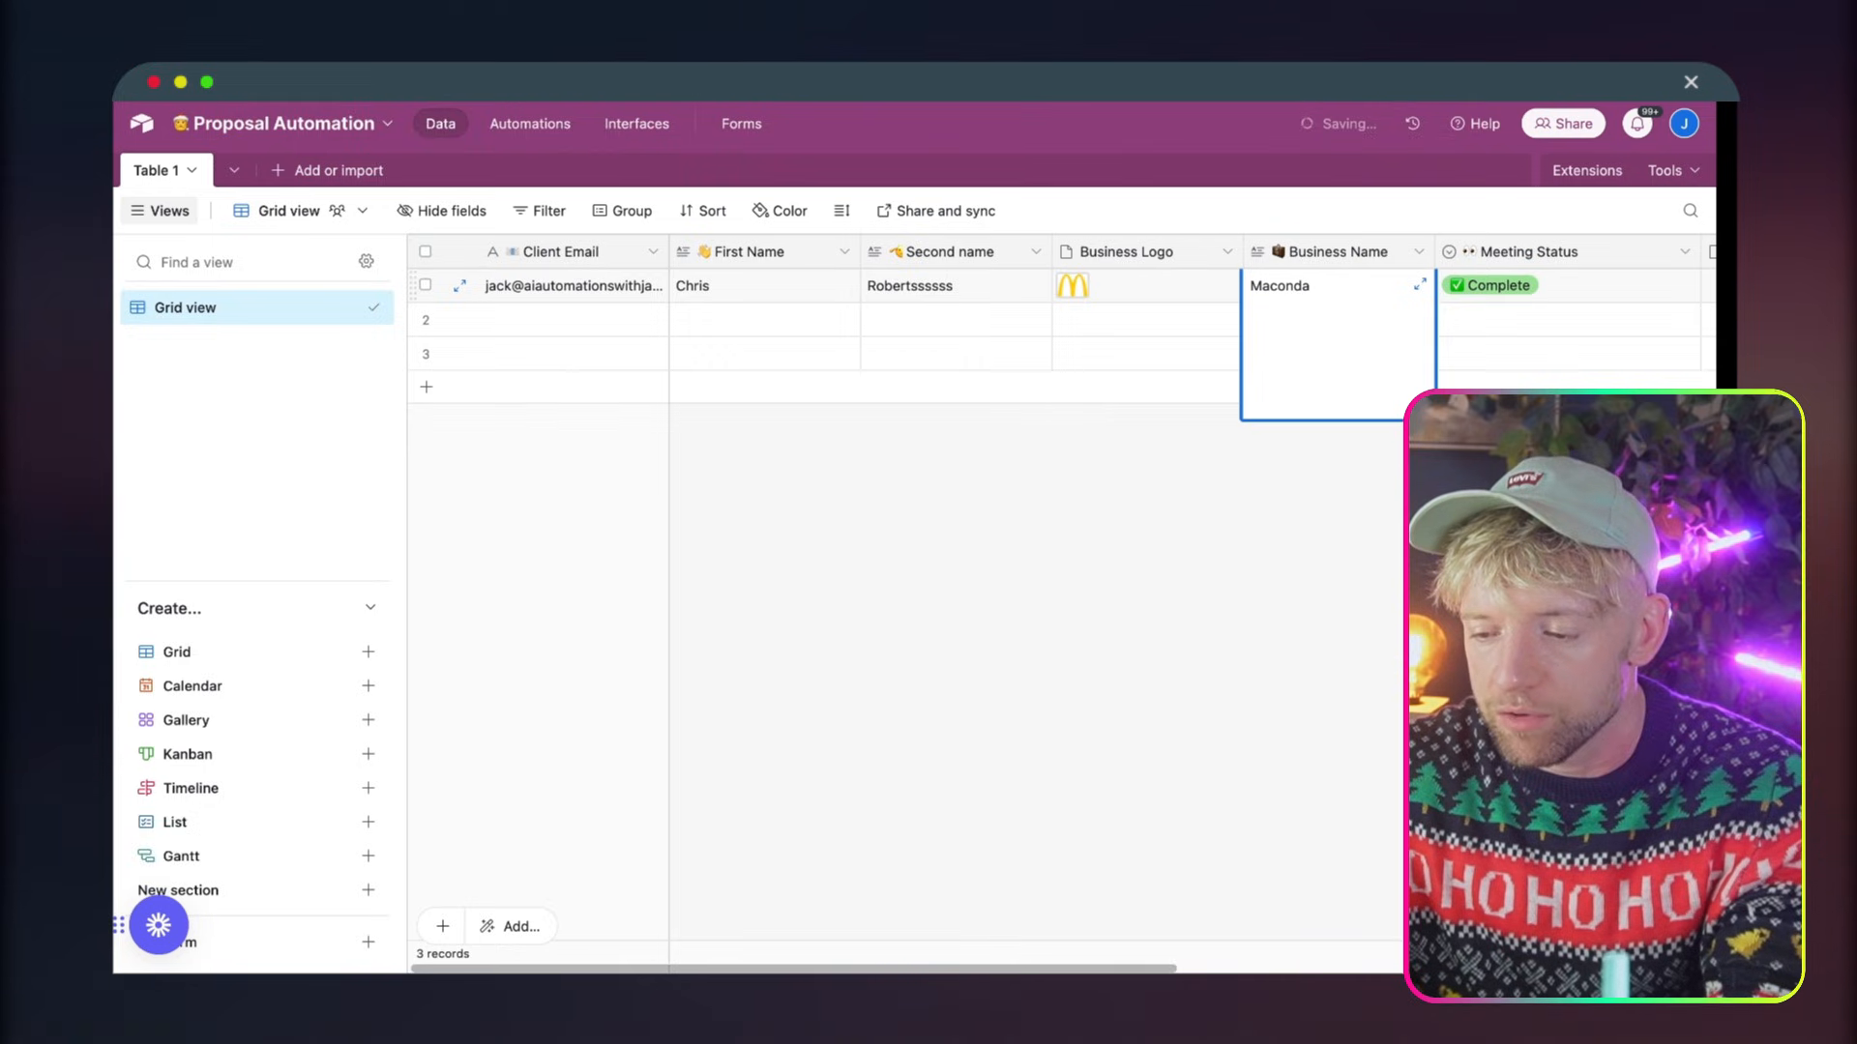
type("ac")
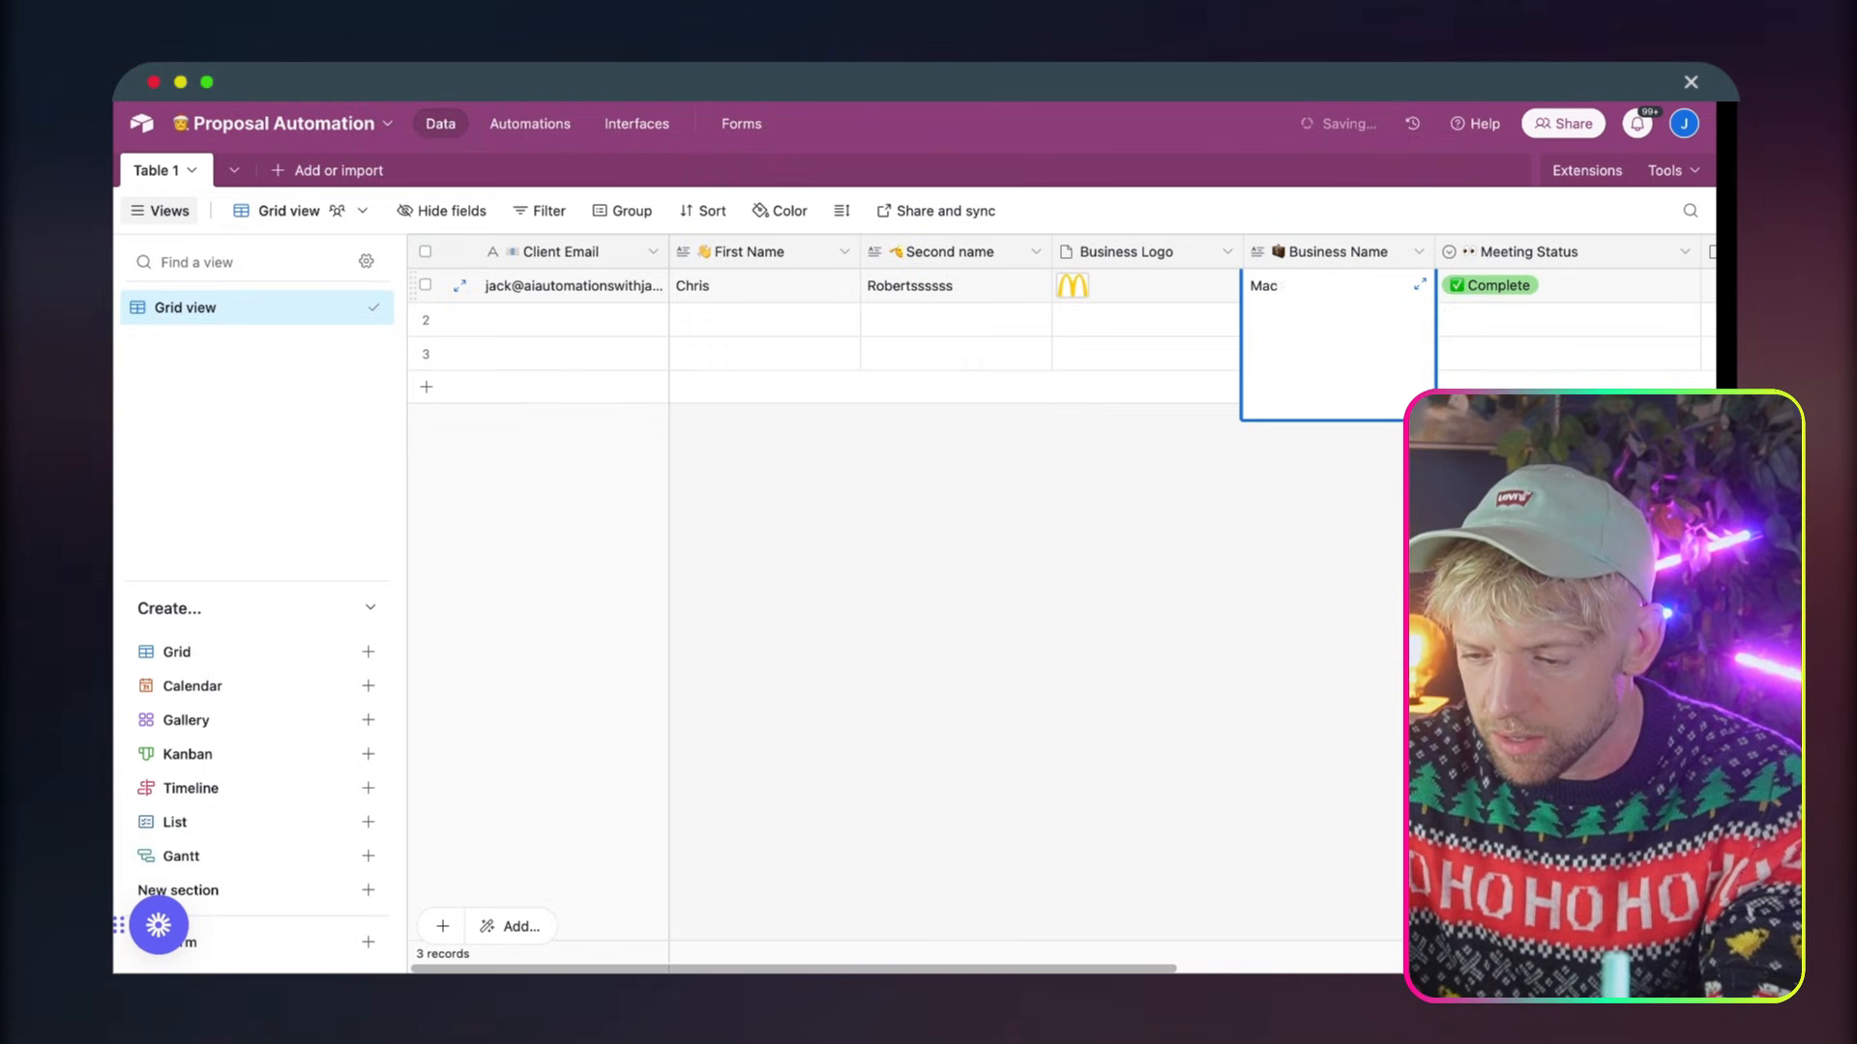
type("donald Vets")
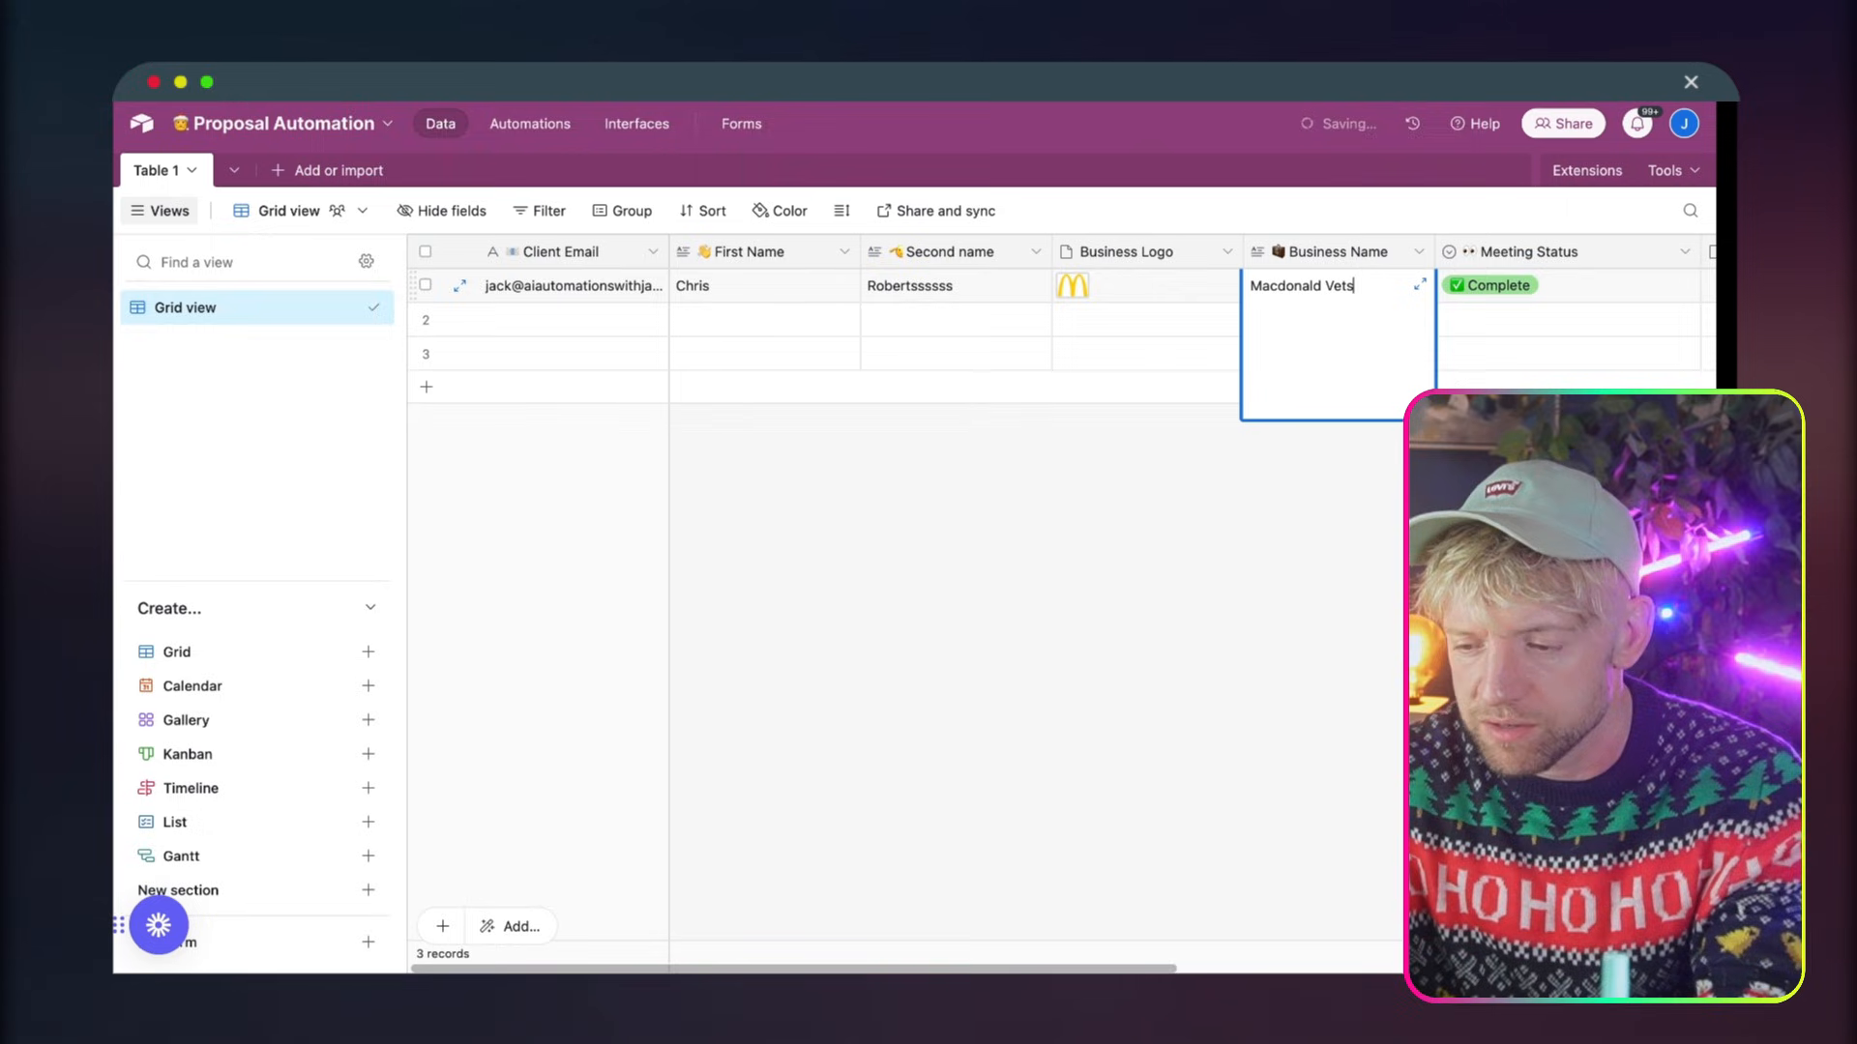
left_click(1054, 581)
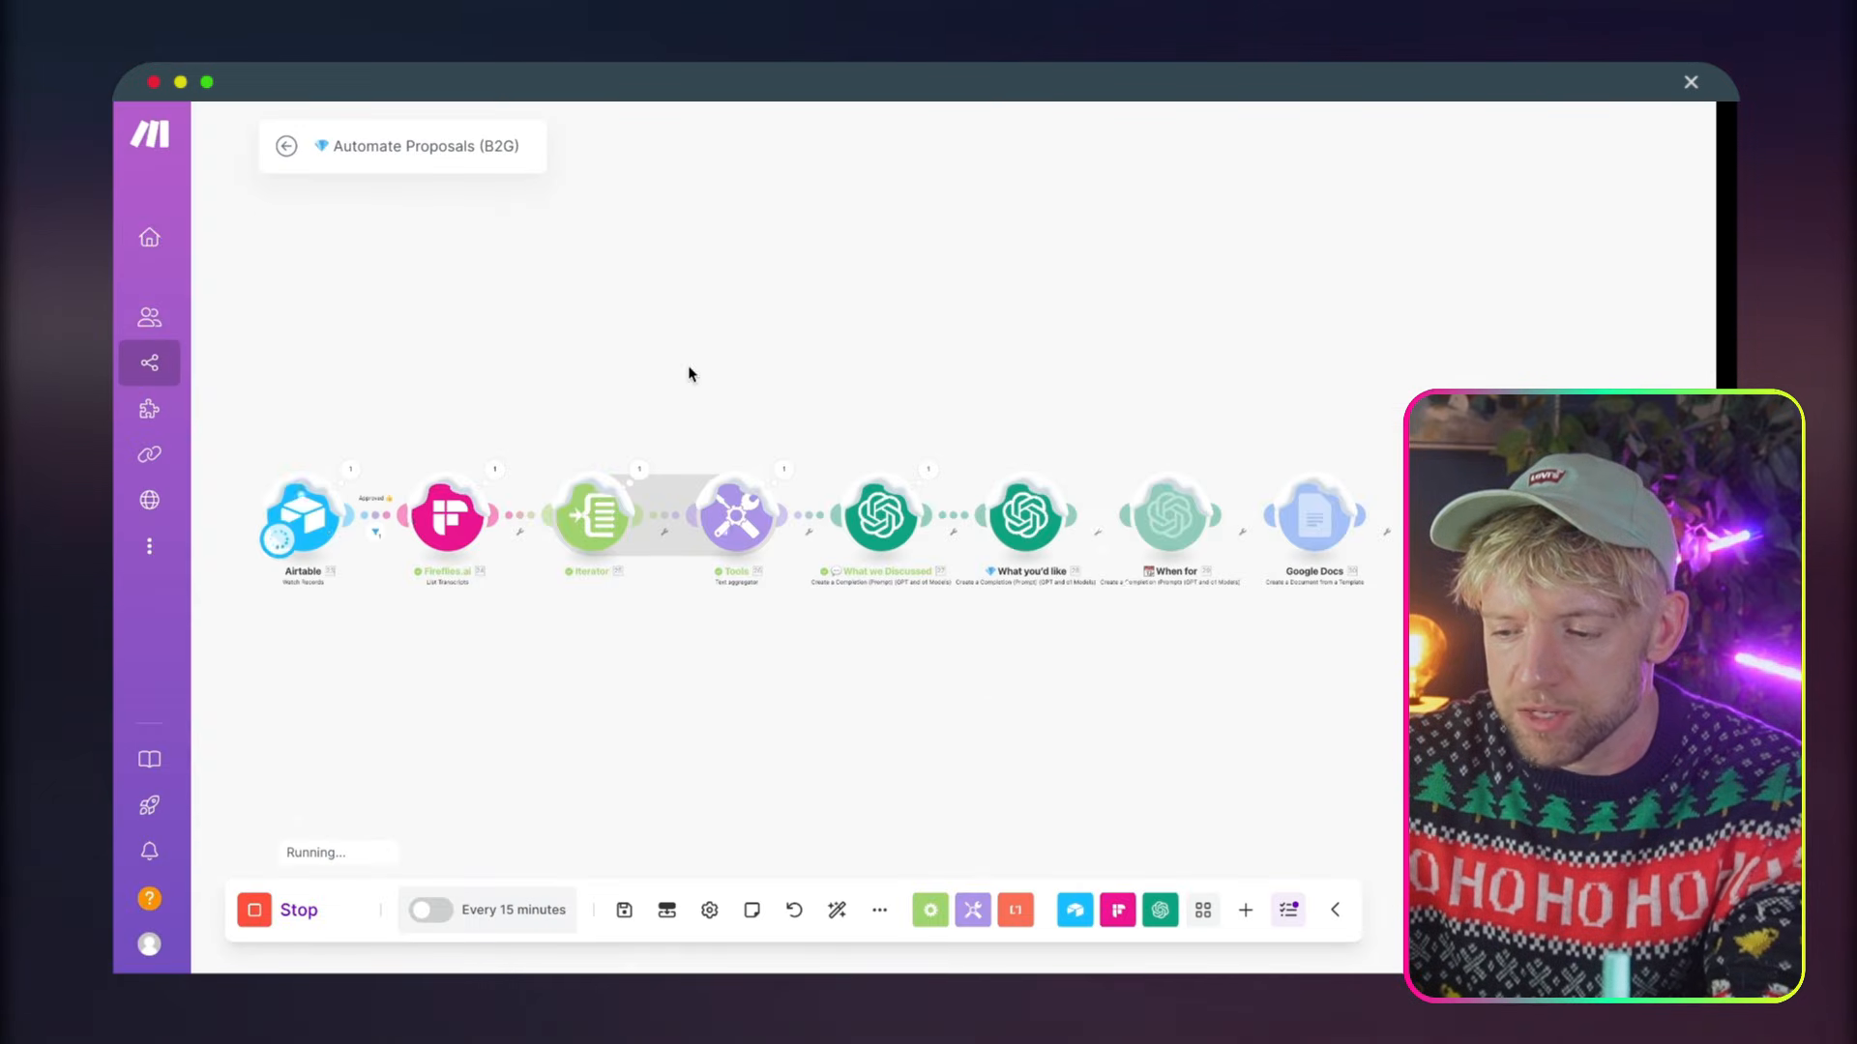
Switch back to the Make scenario, inspect the Fireflies.ai module's output bundle, and follow the run through the remaining modules
mouse_move(912, 352)
left_mouse_down()
mouse_move(851, 347)
mouse_move(935, 349)
left_mouse_up()
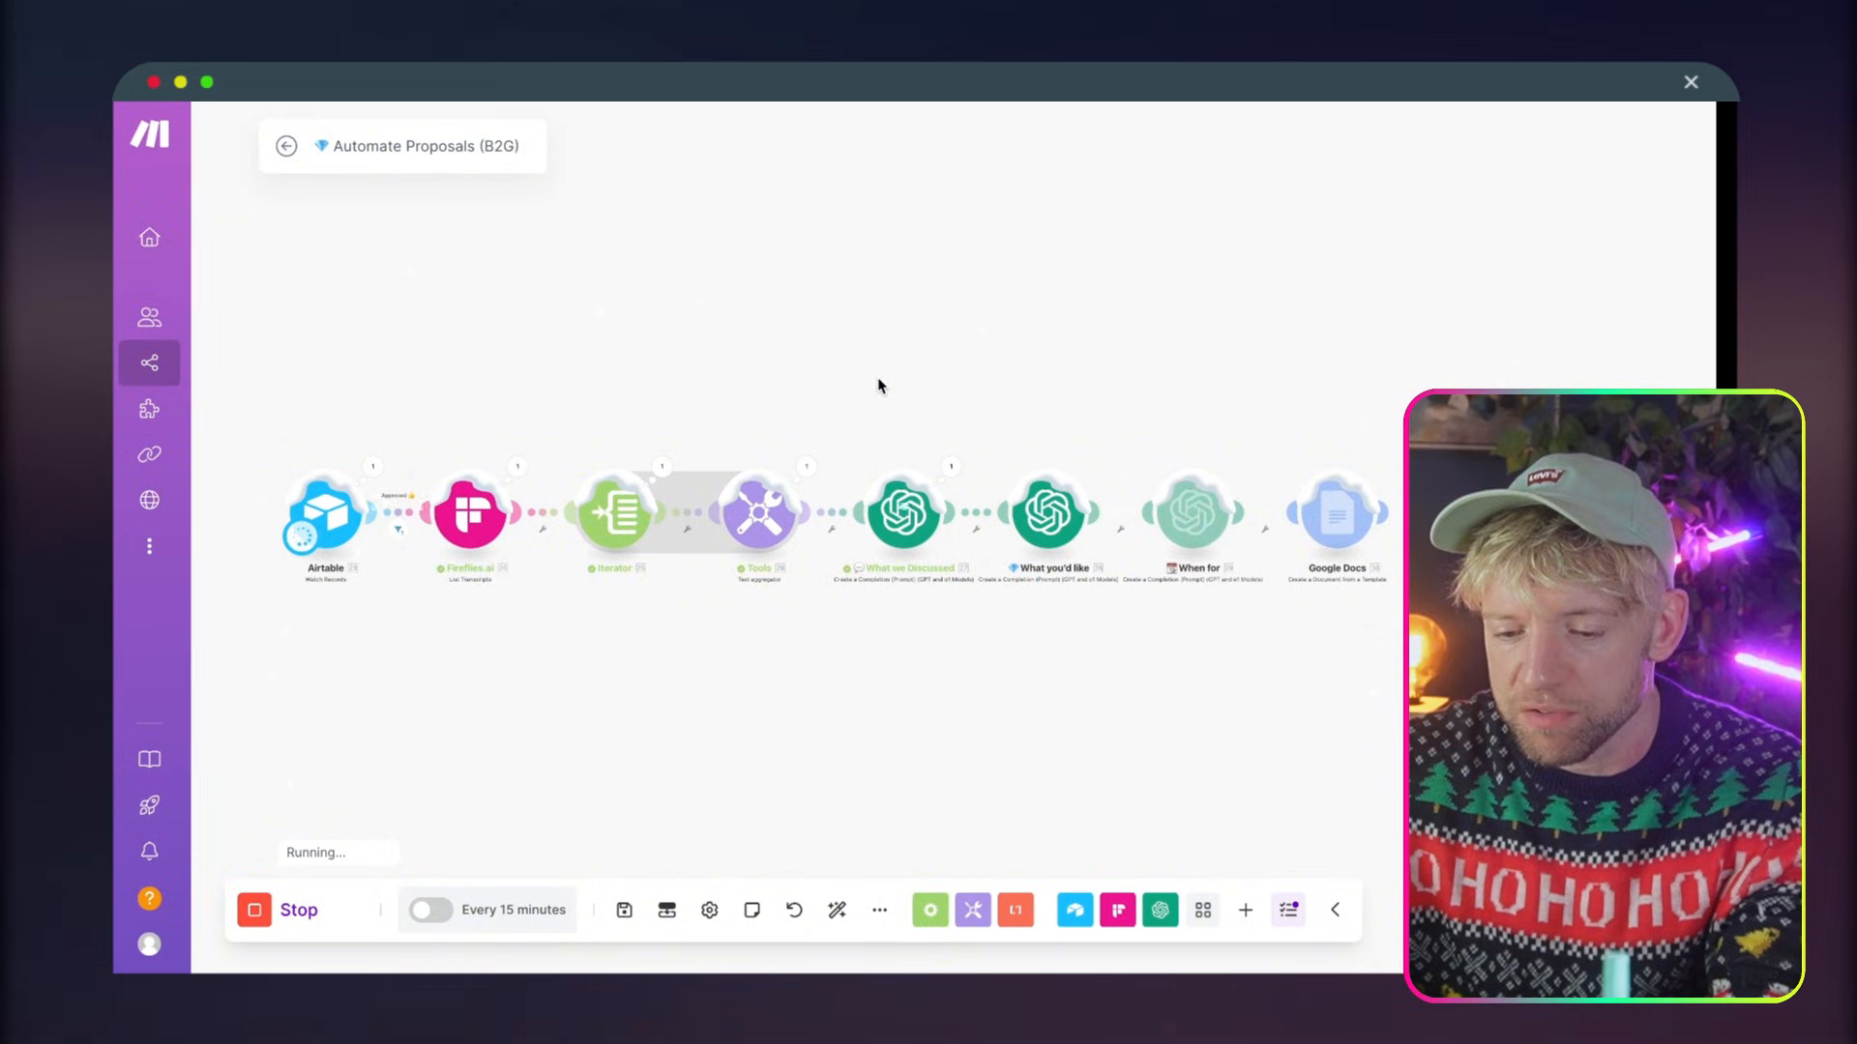
left_click(520, 468)
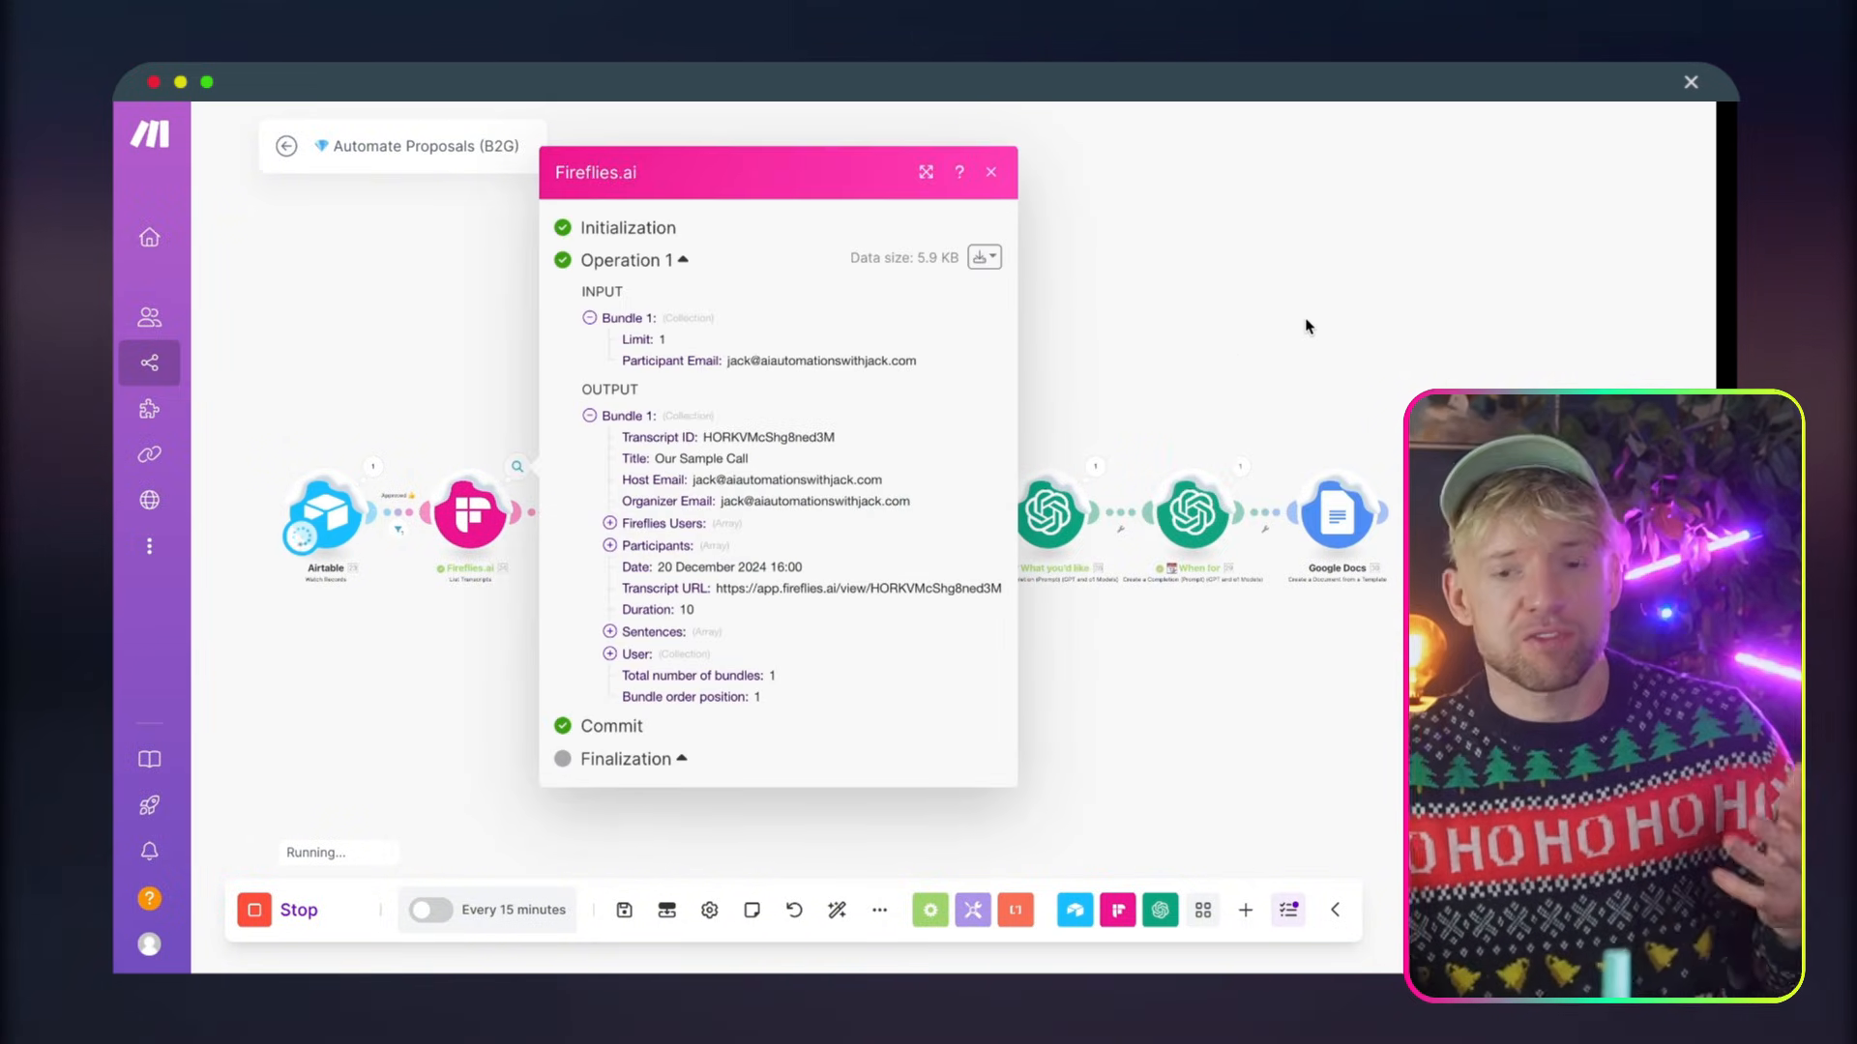
left_click(1342, 368)
left_click_drag(1312, 393, 1063, 369)
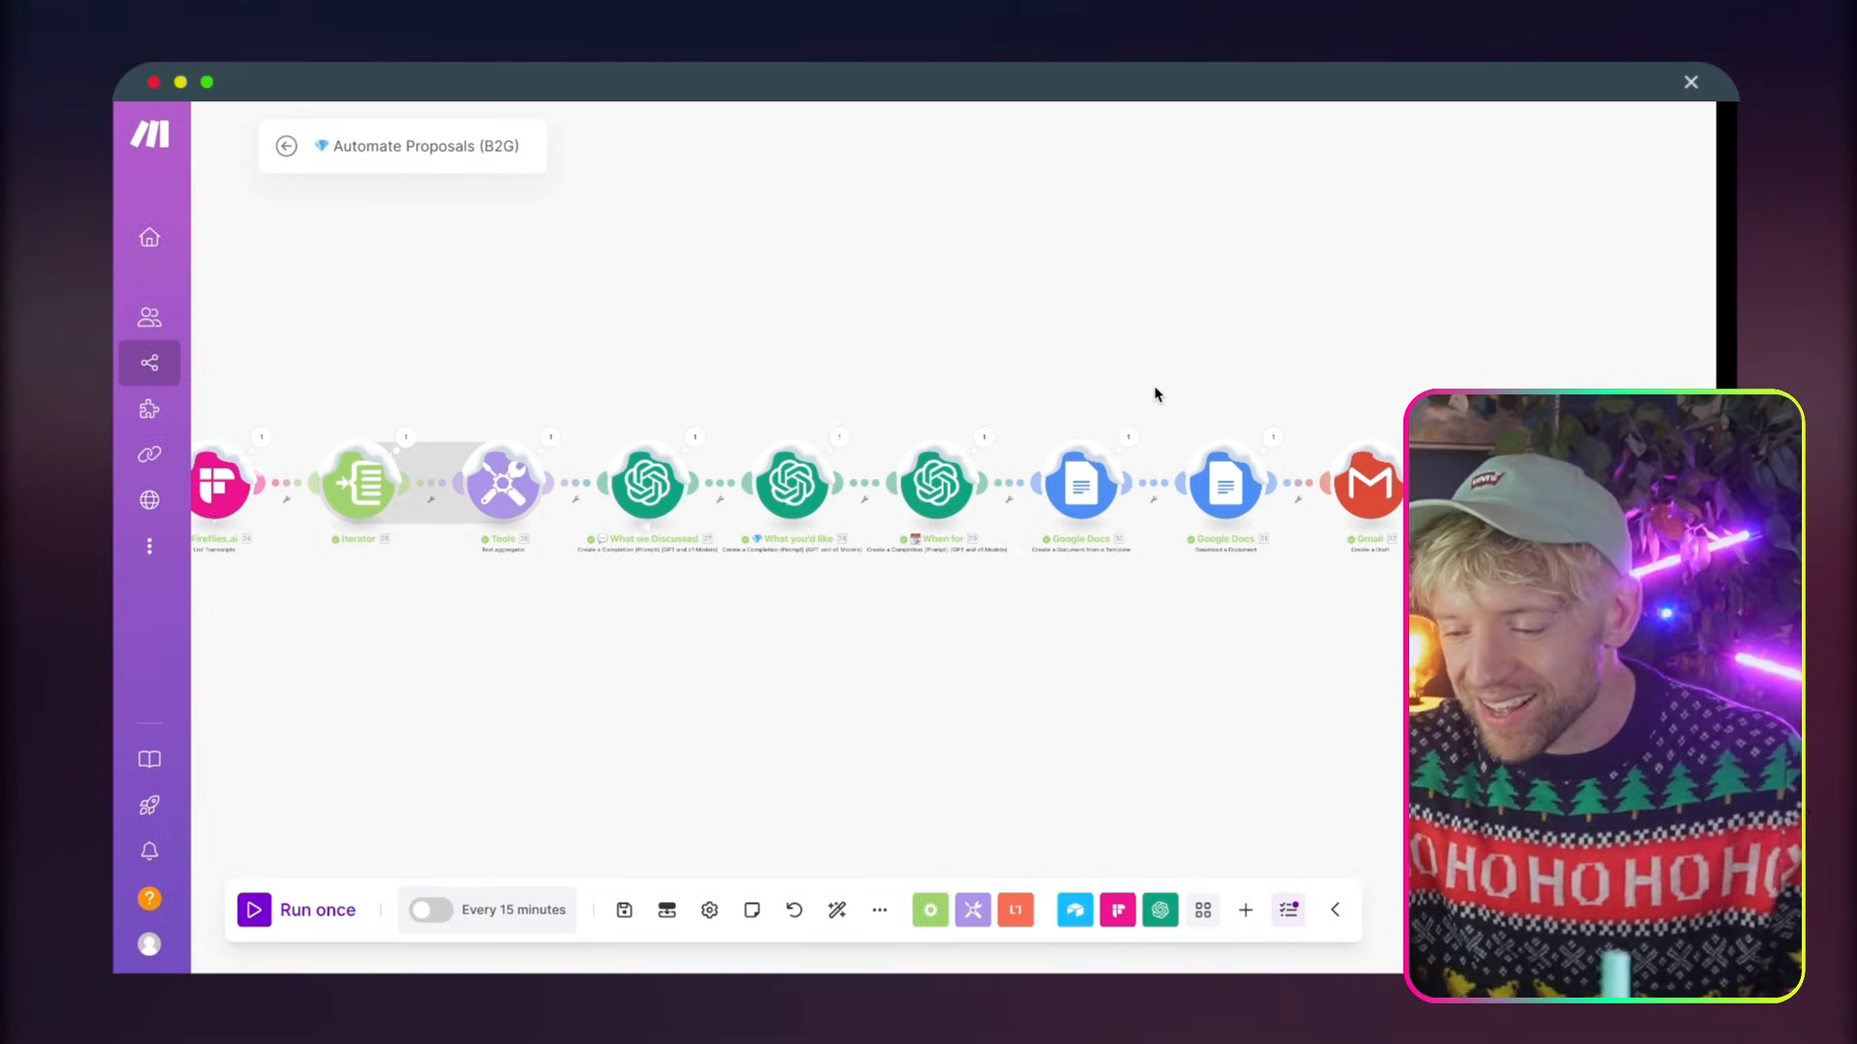
left_click_drag(1156, 393, 1286, 410)
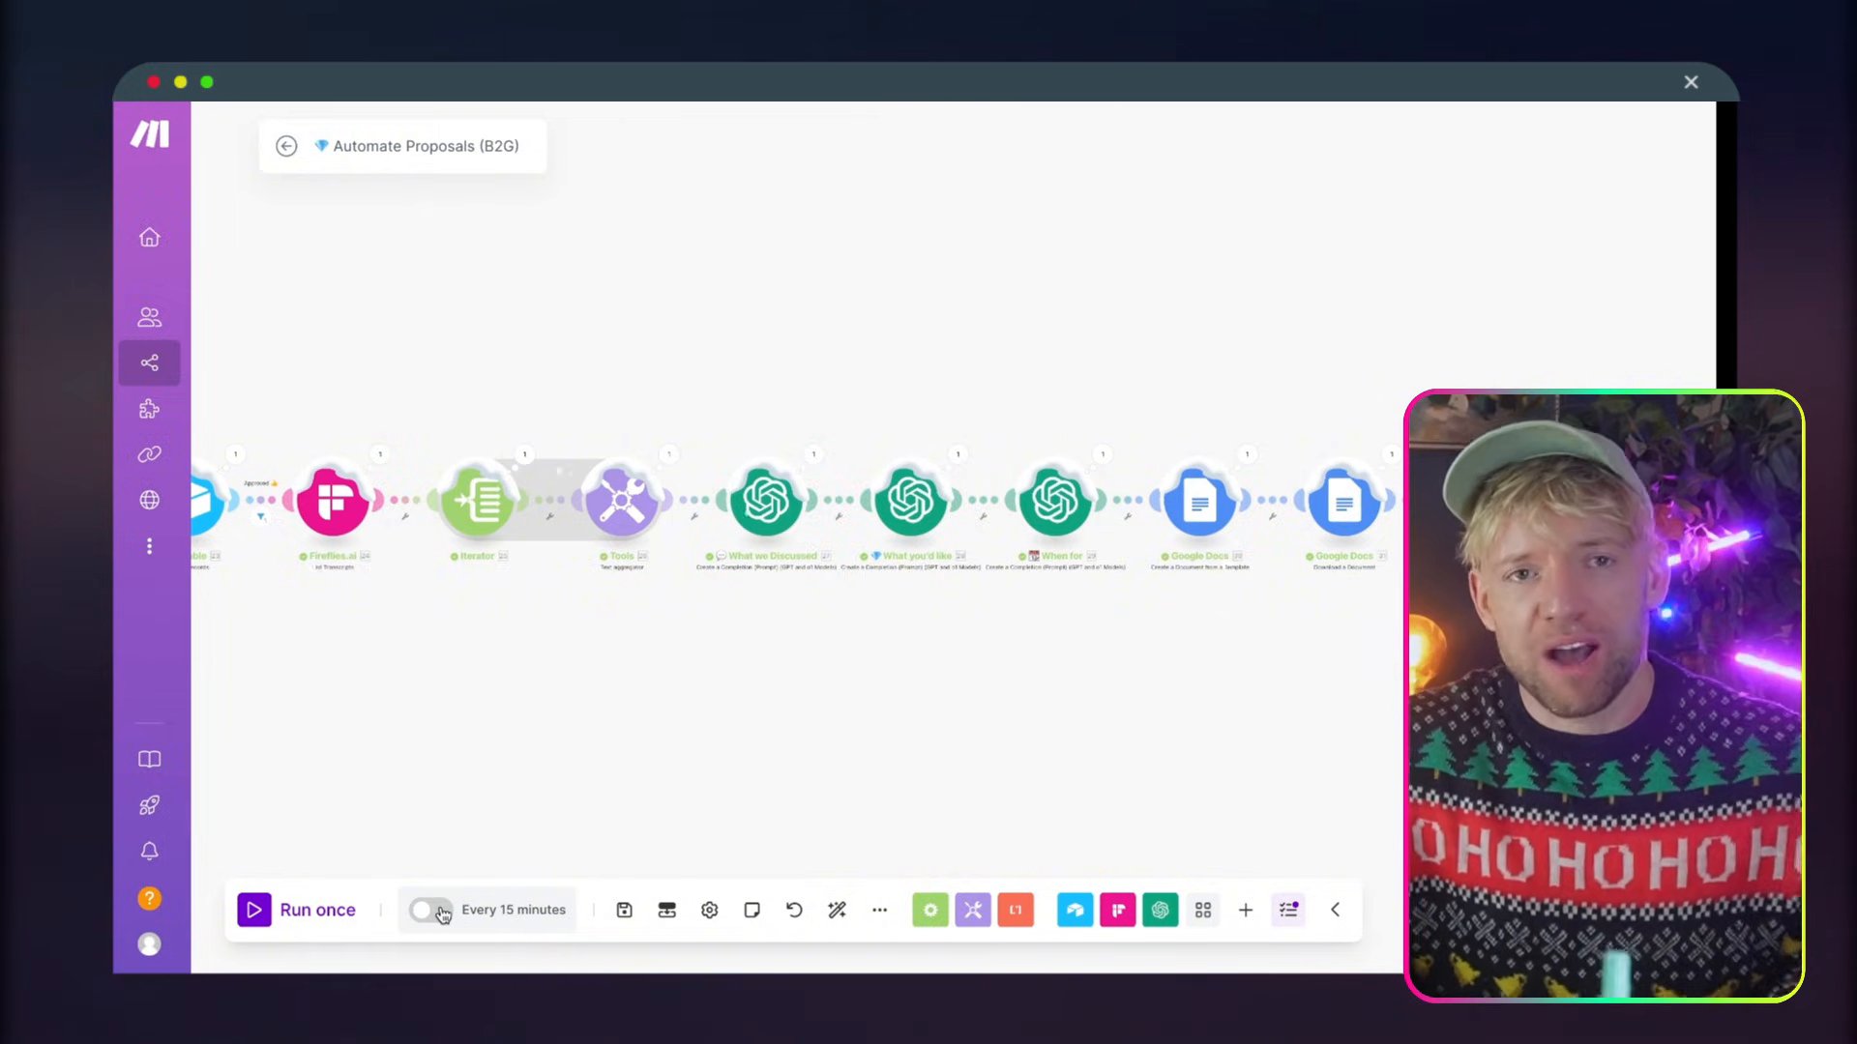
left_click_drag(502, 854, 696, 841)
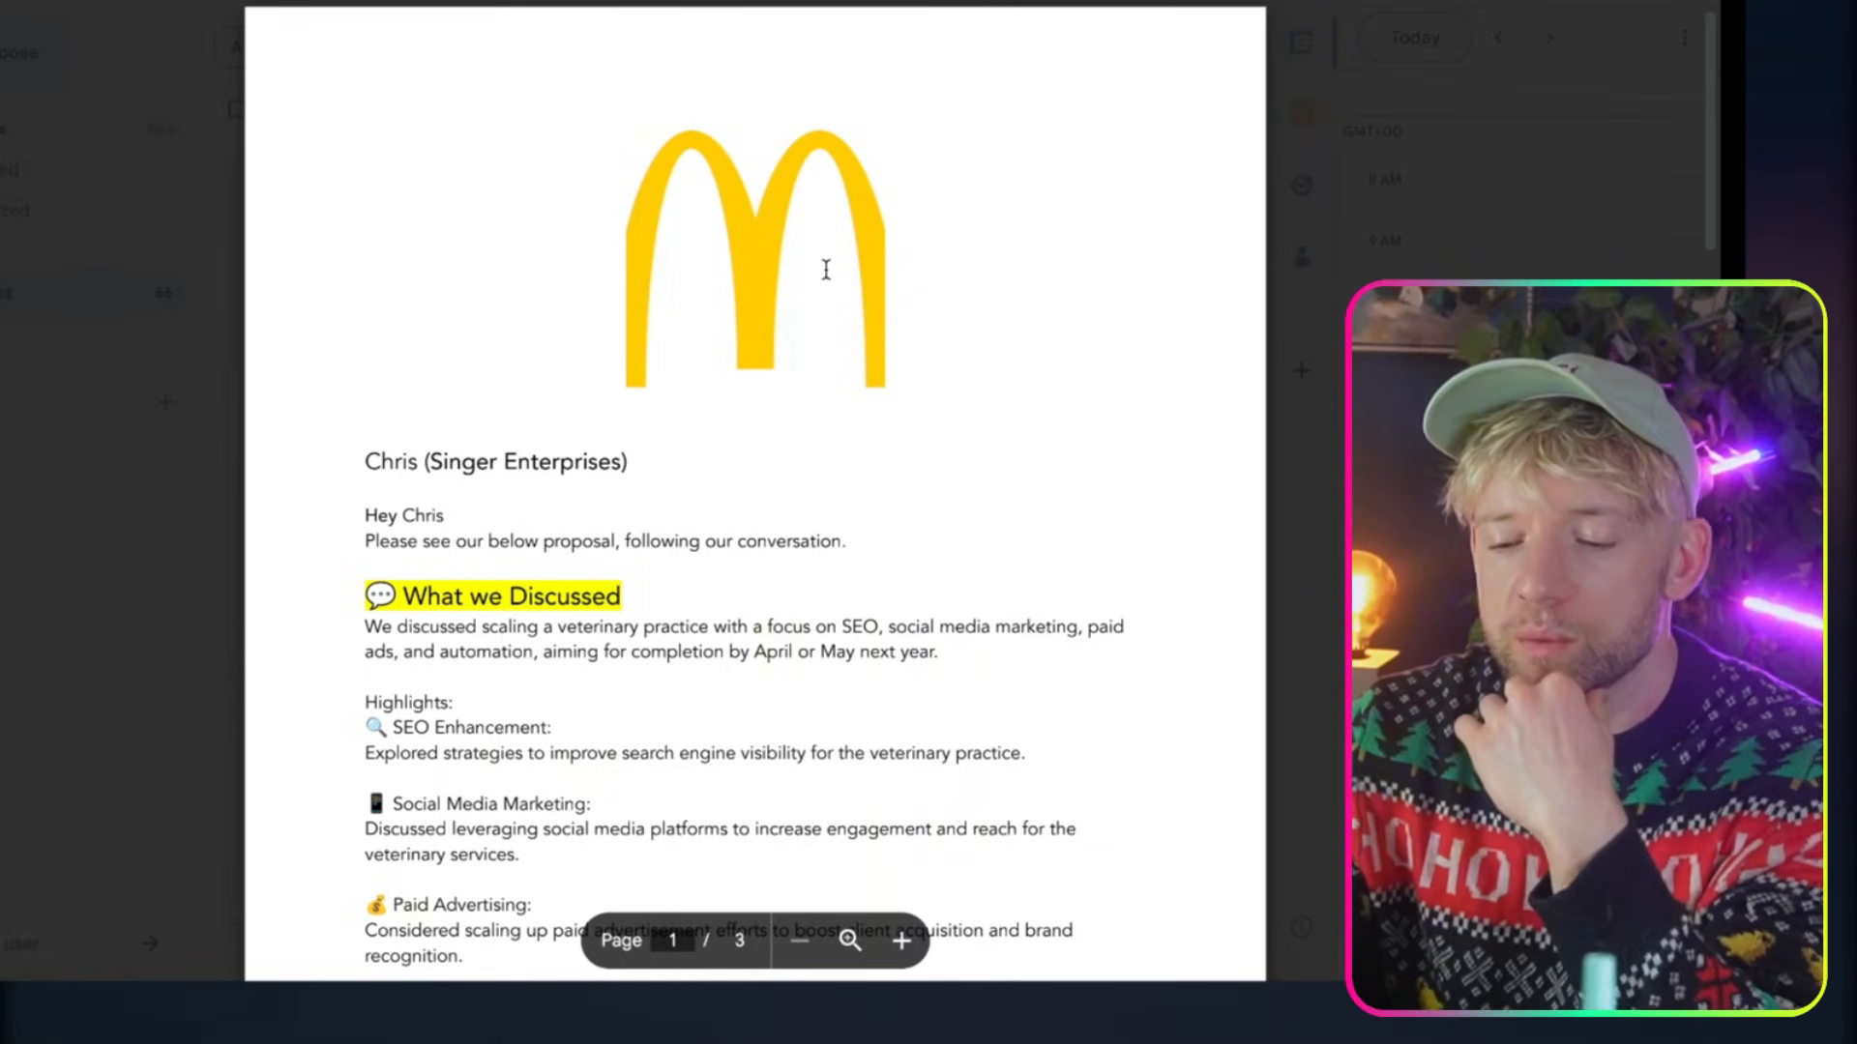
Examine the PDF proposal attached to the Gmail draft, from What we Discussed through Pricing, and follow its Purchase here link
scroll(825, 270, "down", 3)
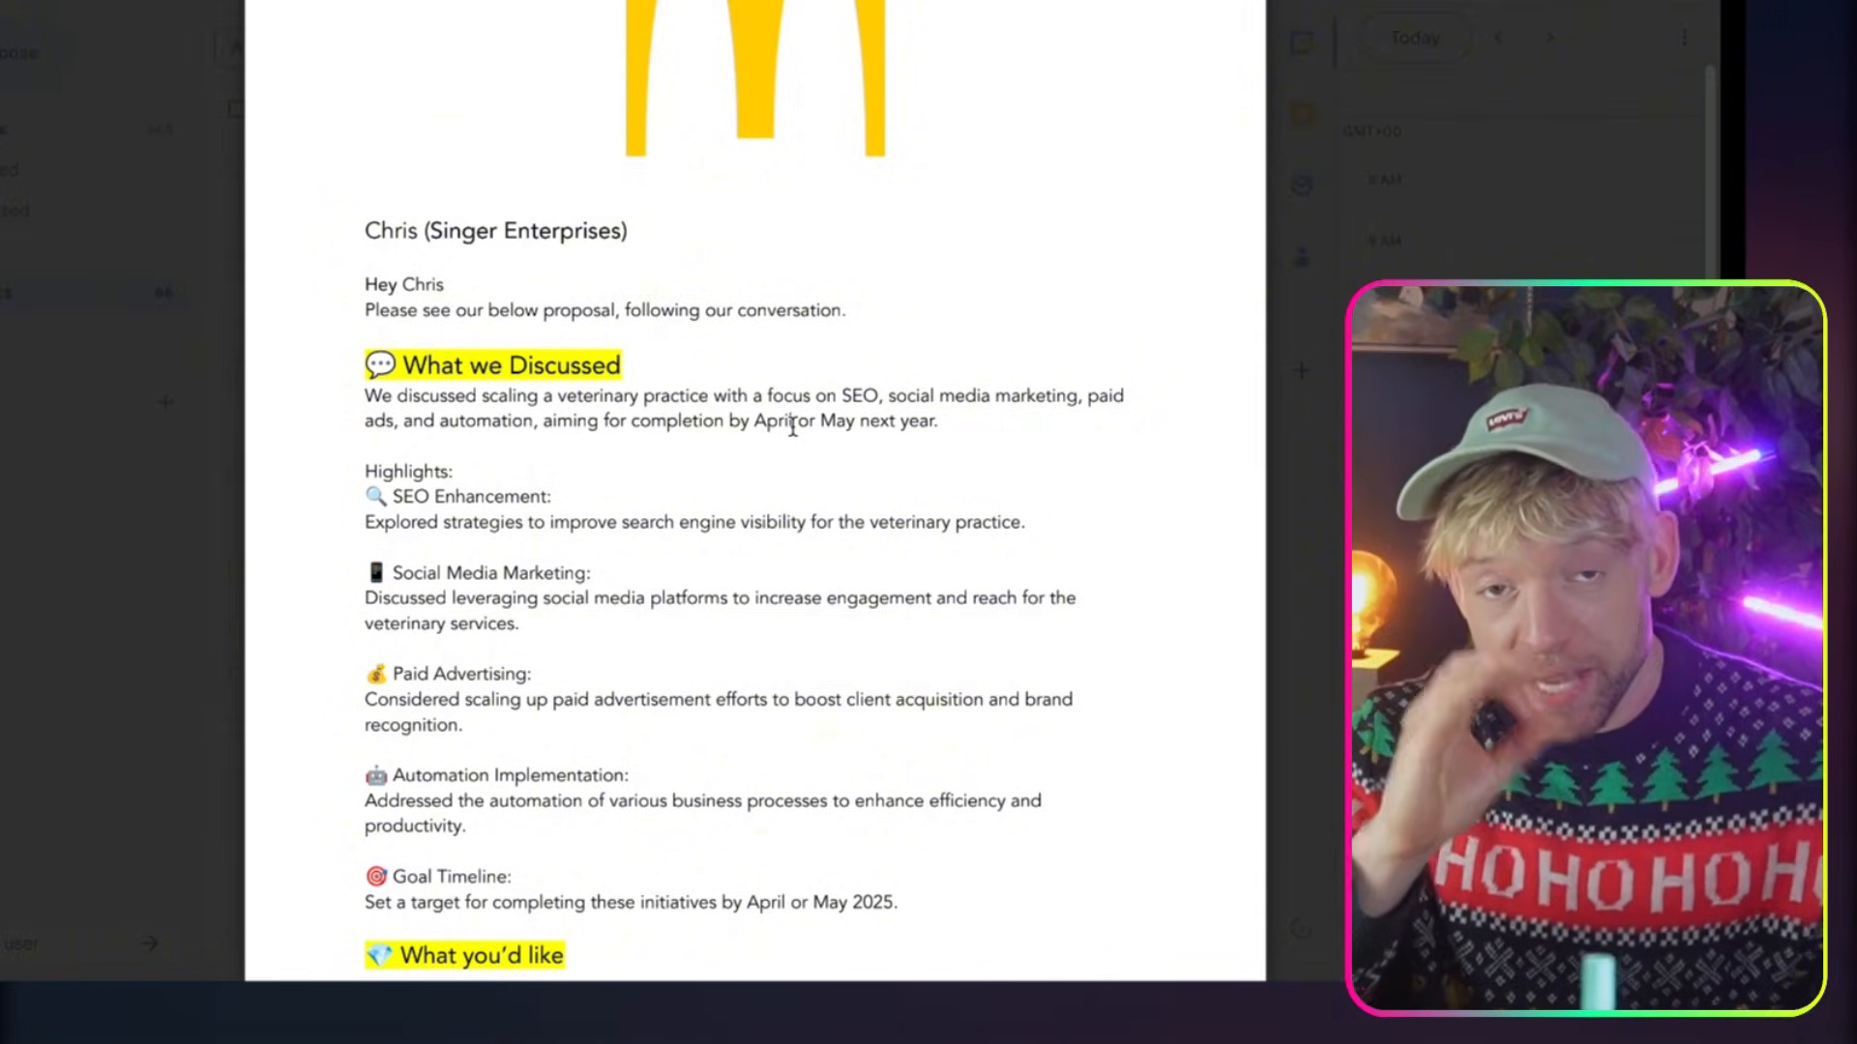
scroll(712, 568, "down", 2)
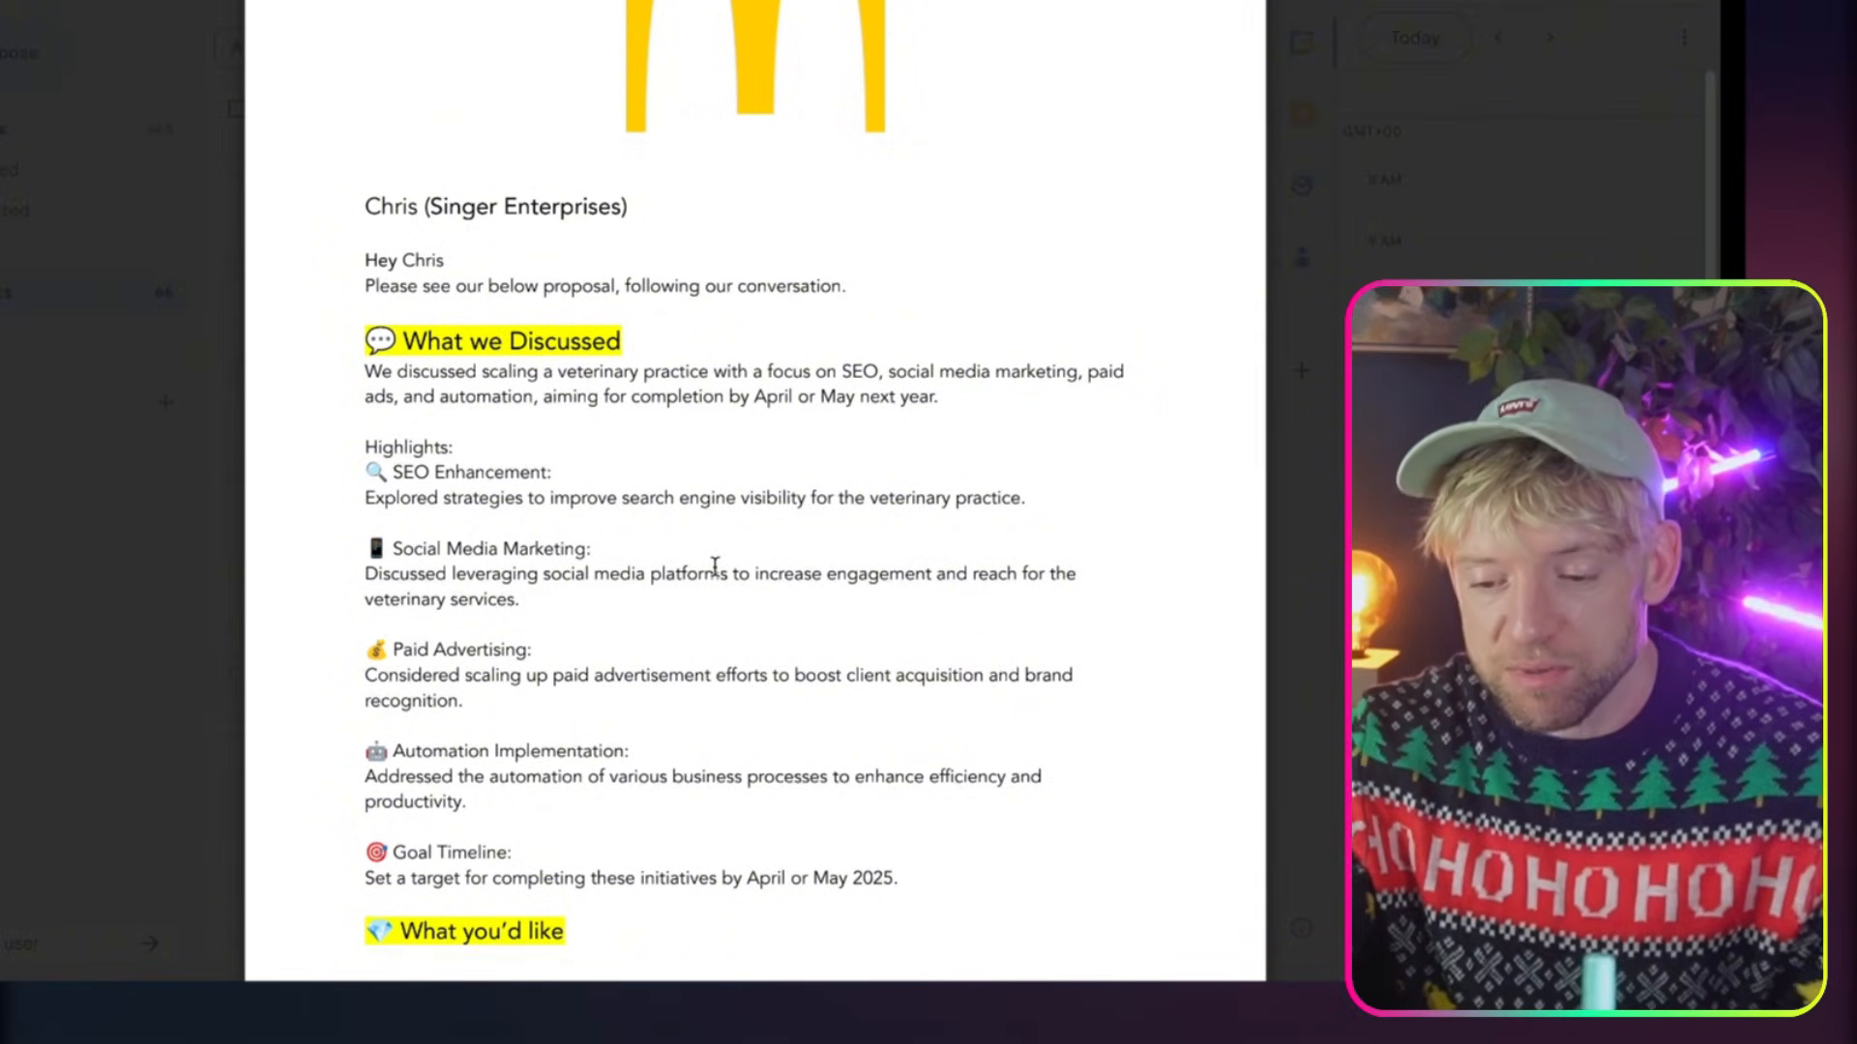
scroll(714, 567, "up", 1)
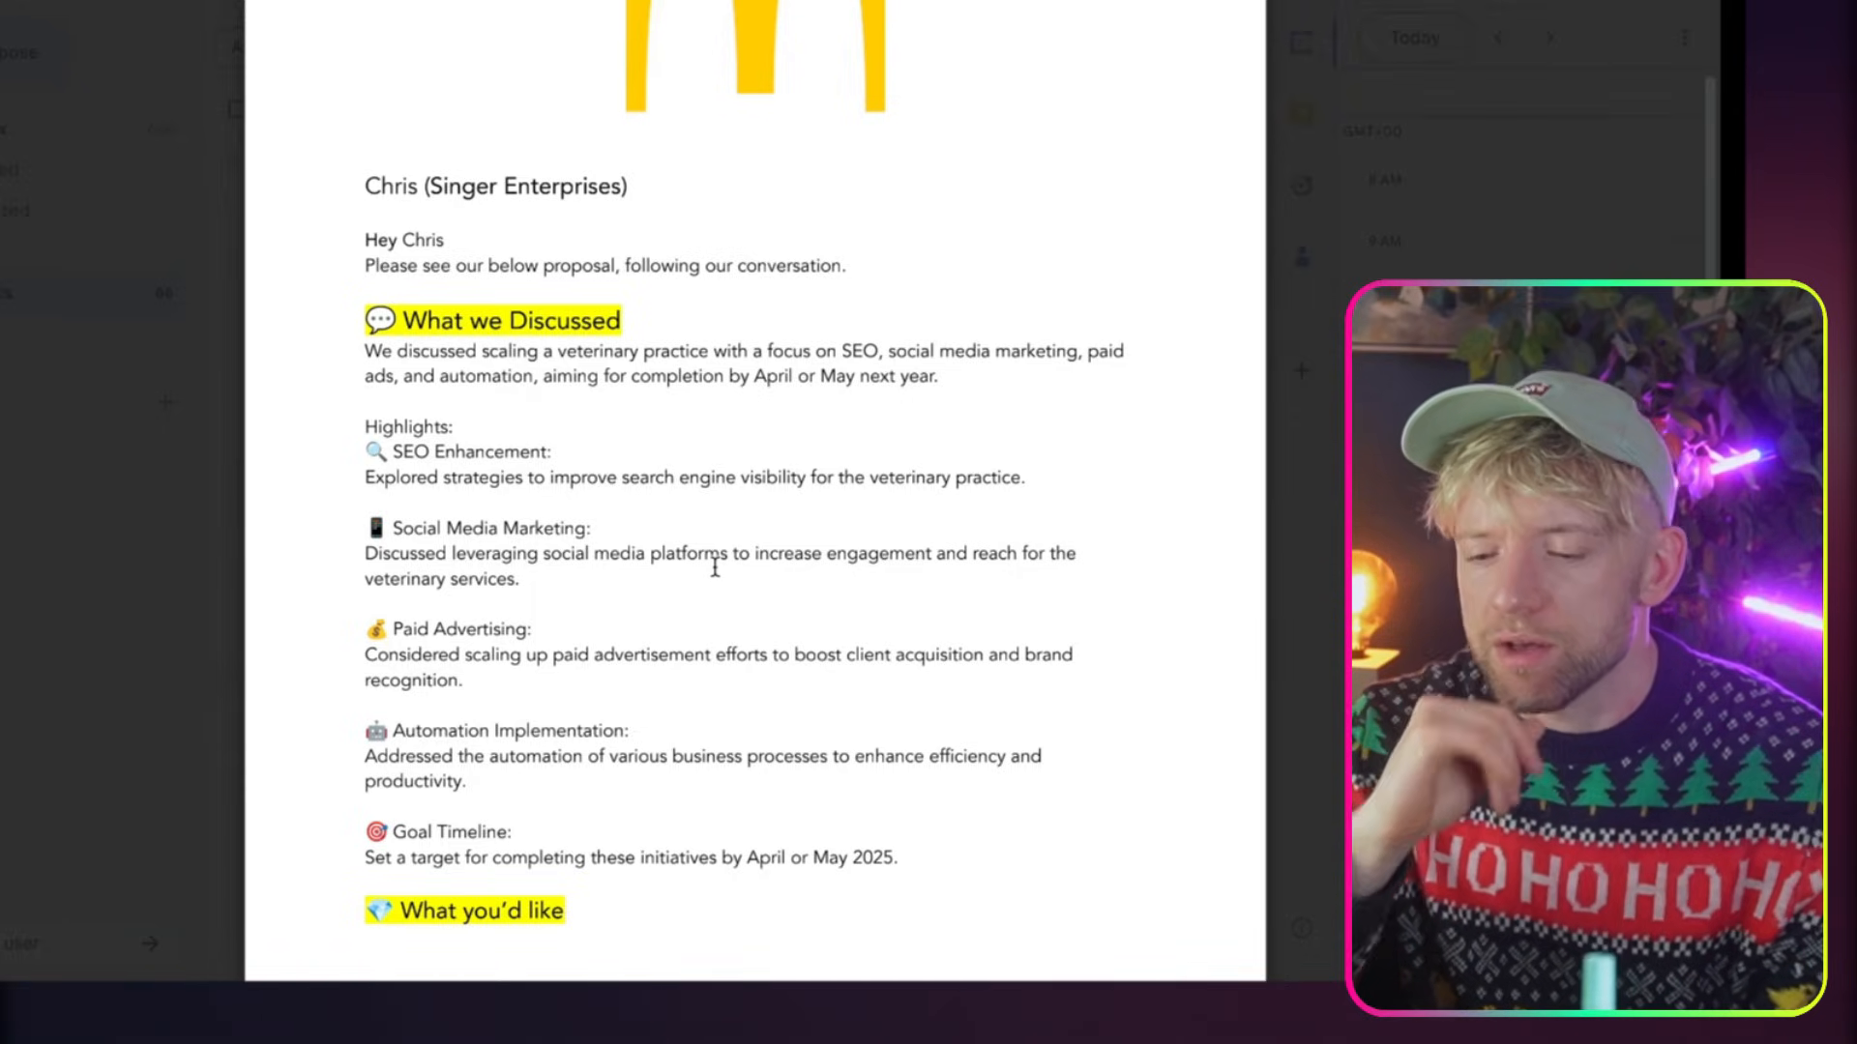
scroll(715, 568, "down", 10)
scroll(787, 587, "down", 6)
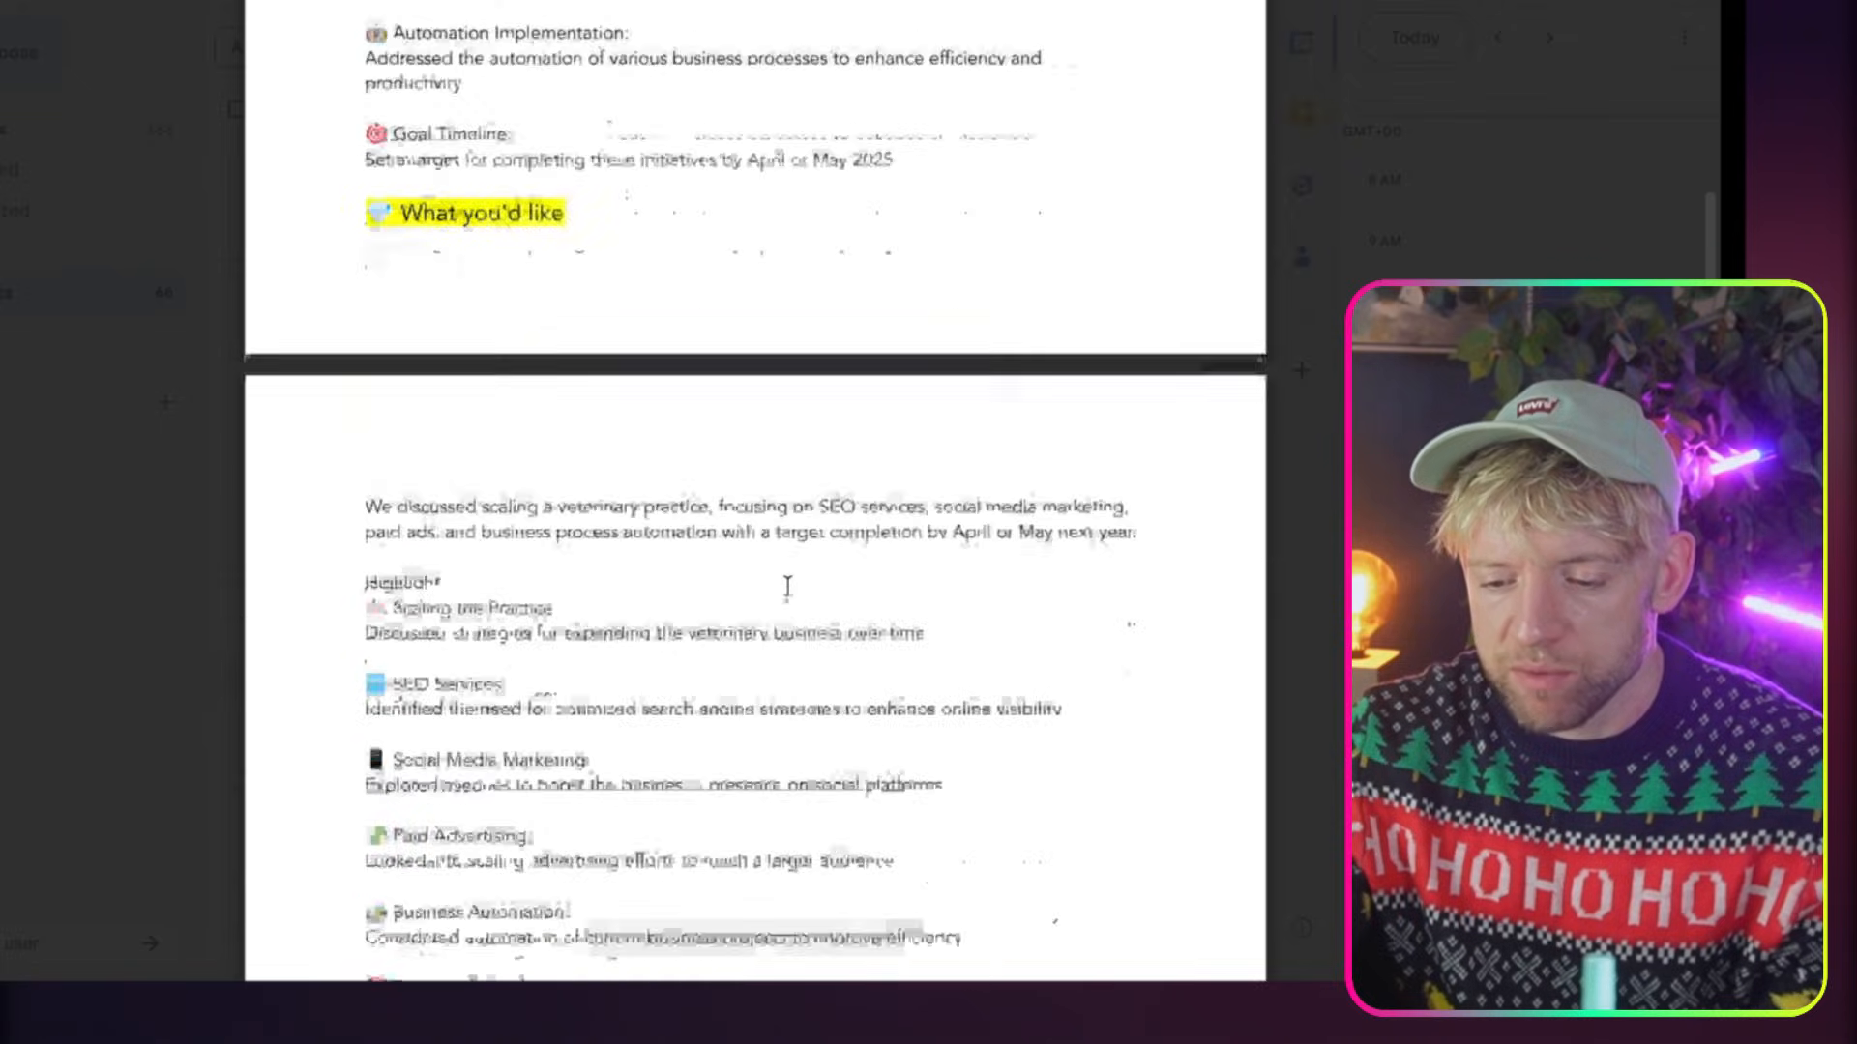
scroll(787, 587, "down", 5)
left_click_drag(580, 688, 454, 693)
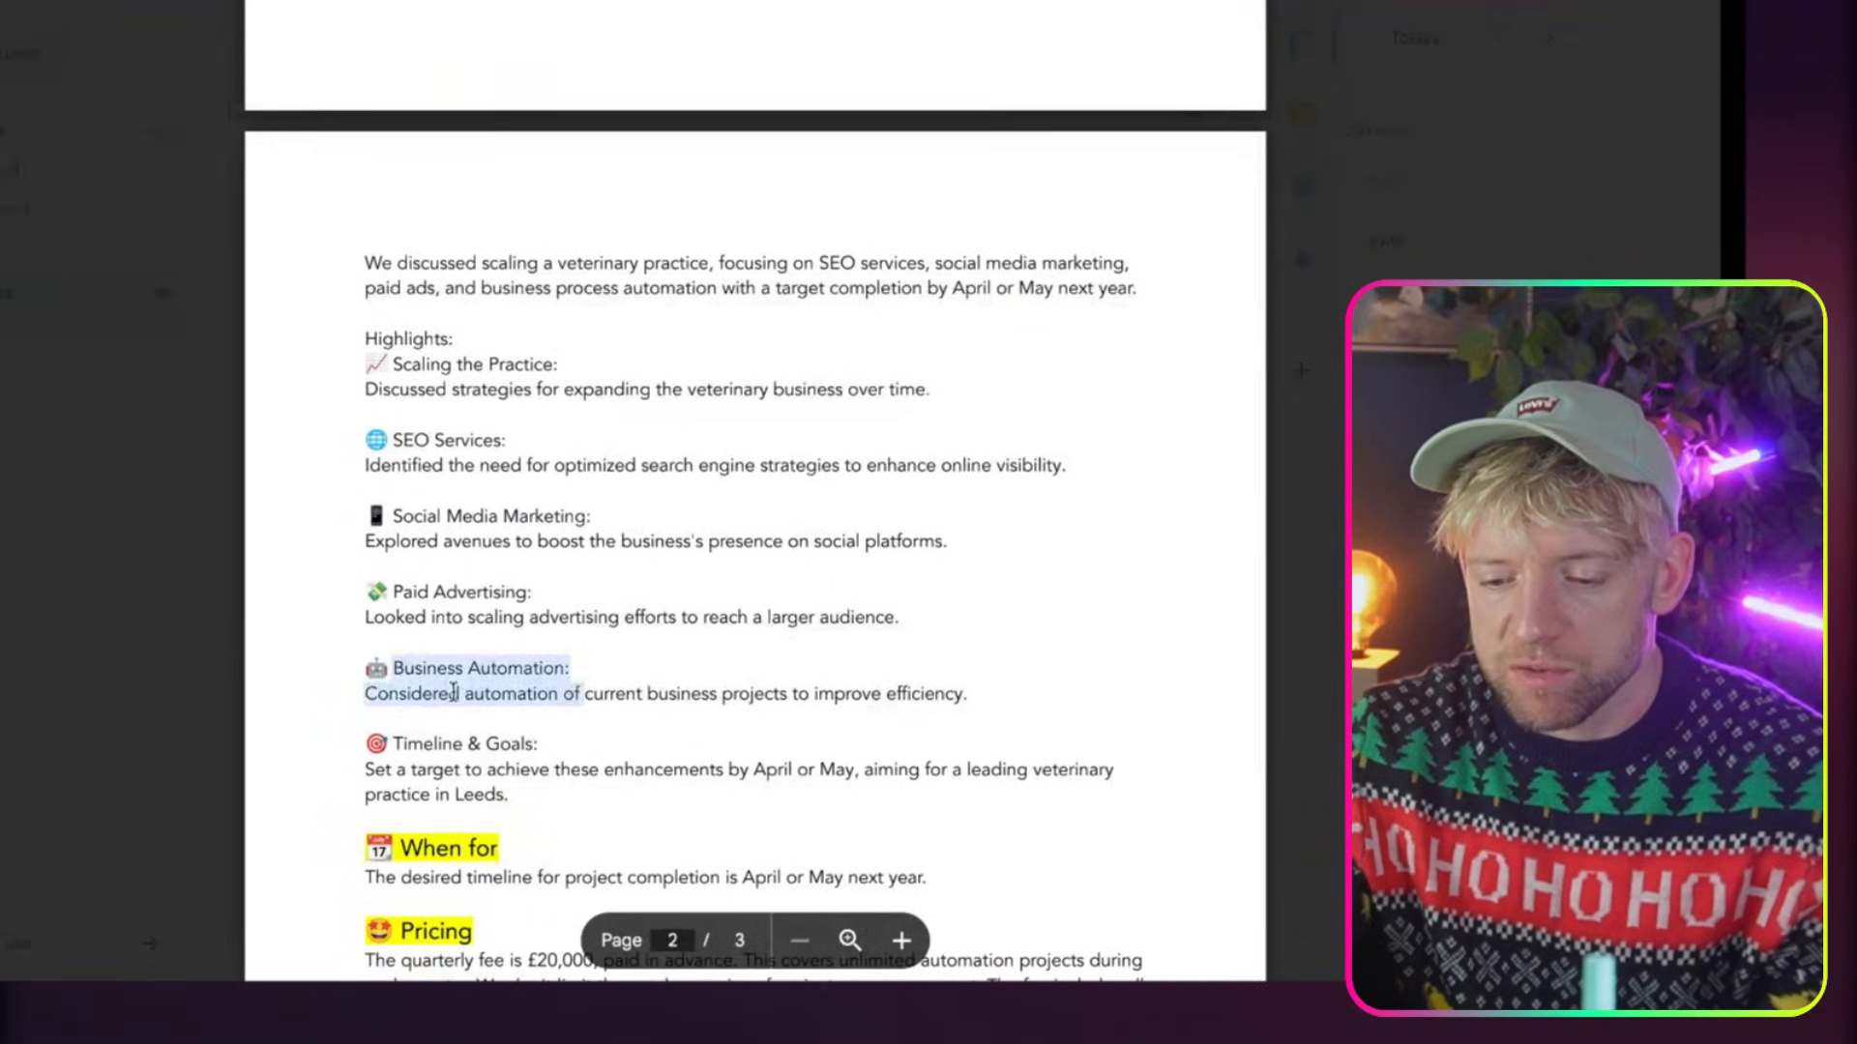
left_click_drag(513, 799, 417, 730)
scroll(444, 746, "down", 6)
double_click(527, 610)
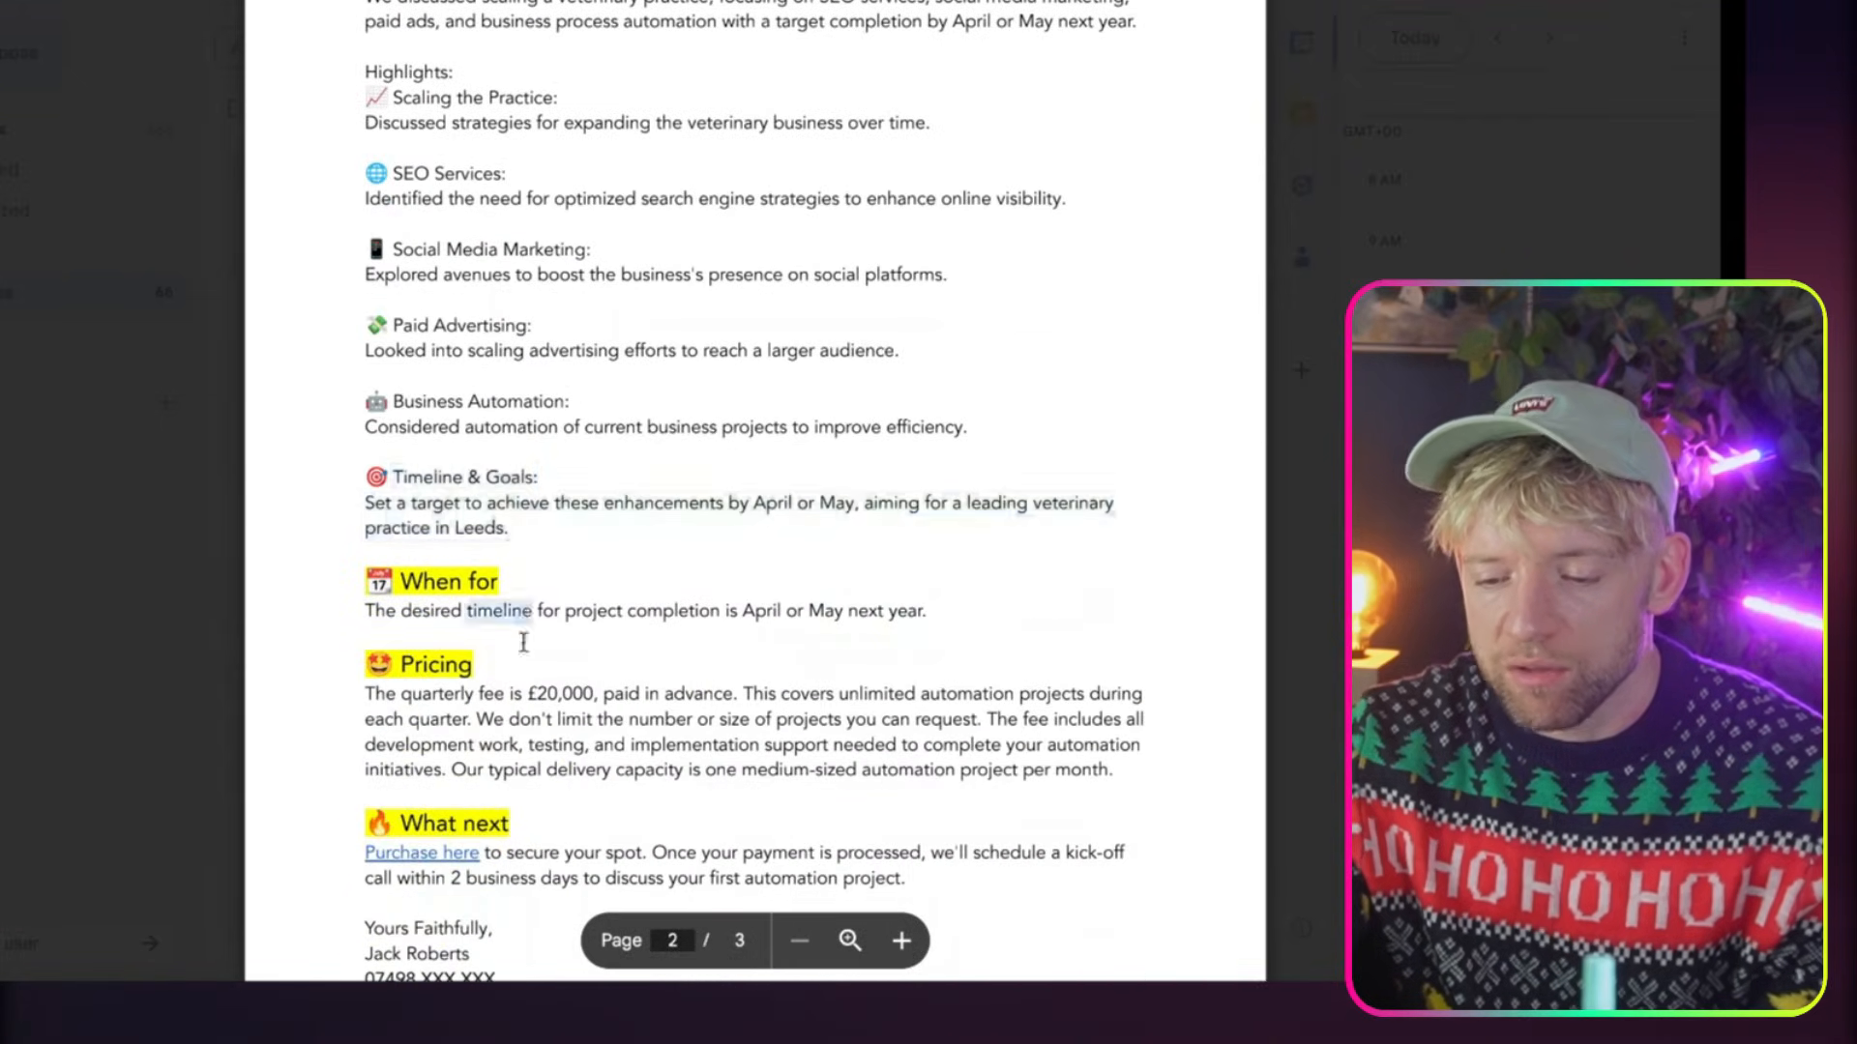
left_click(523, 642)
scroll(503, 657, "down", 5)
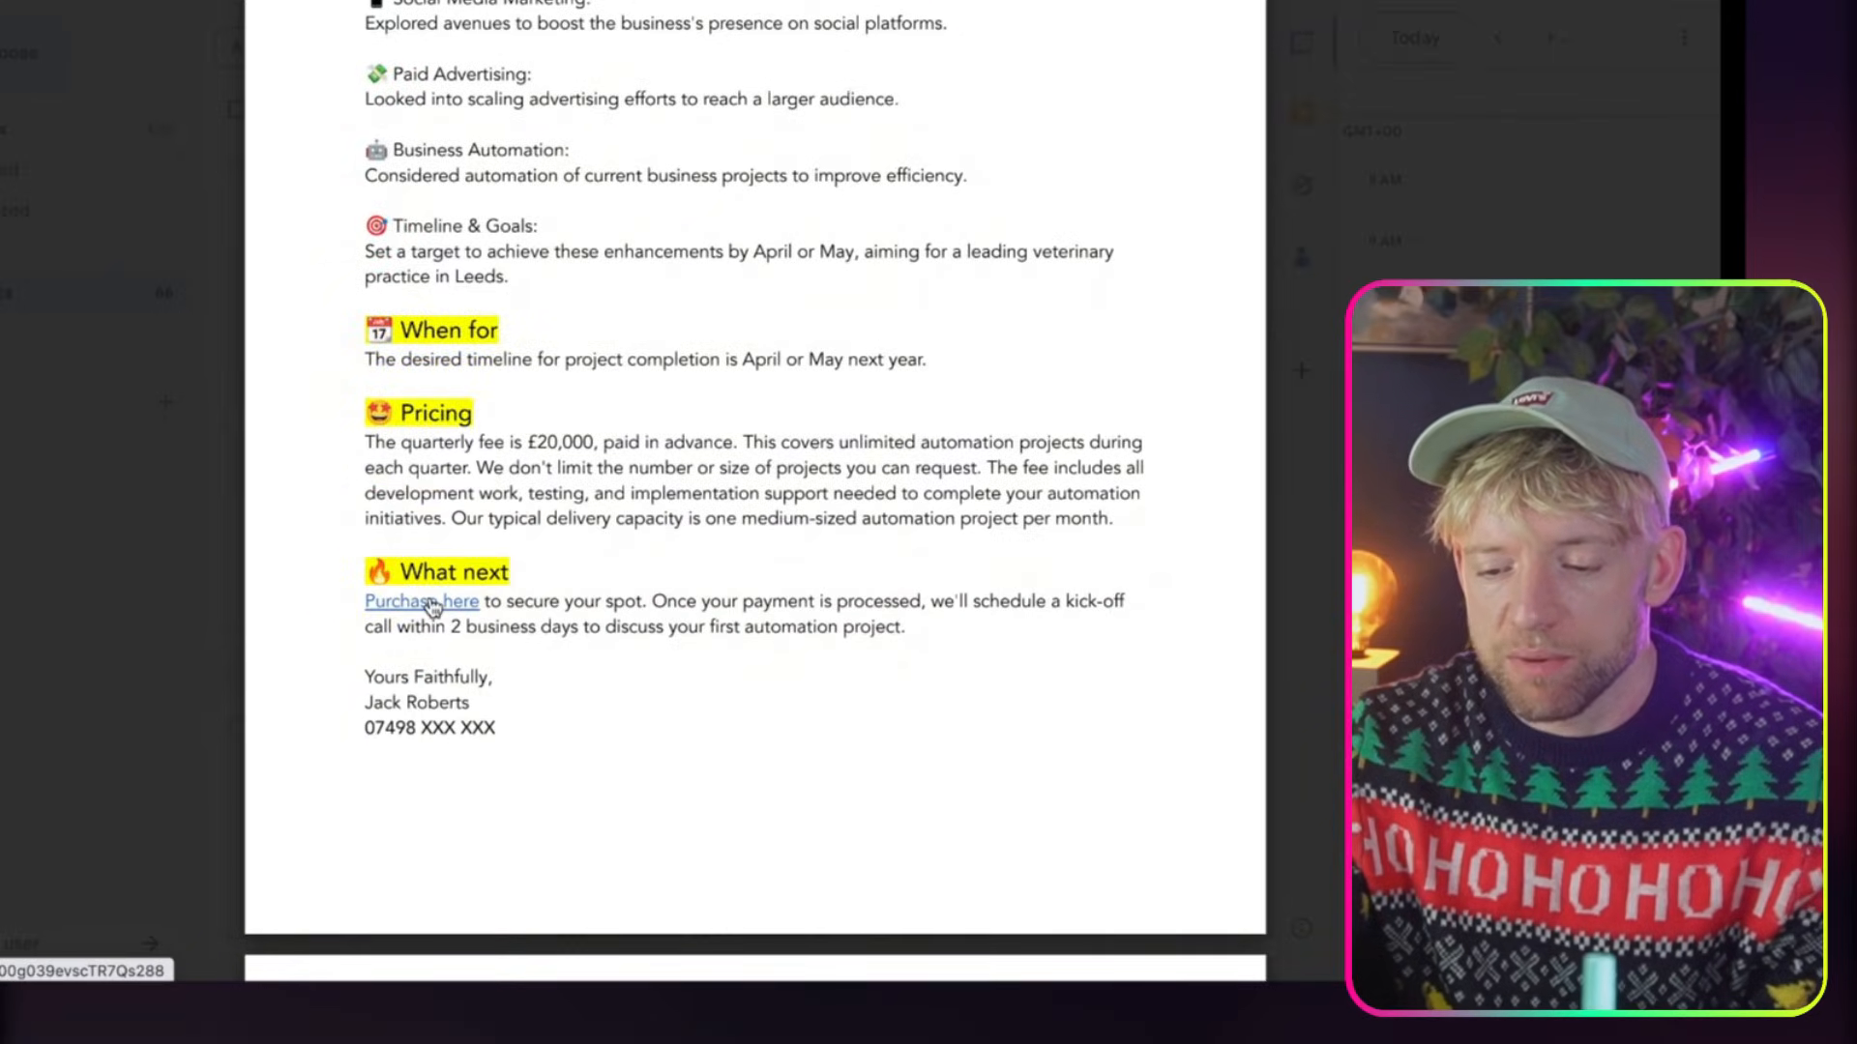
left_click(431, 603)
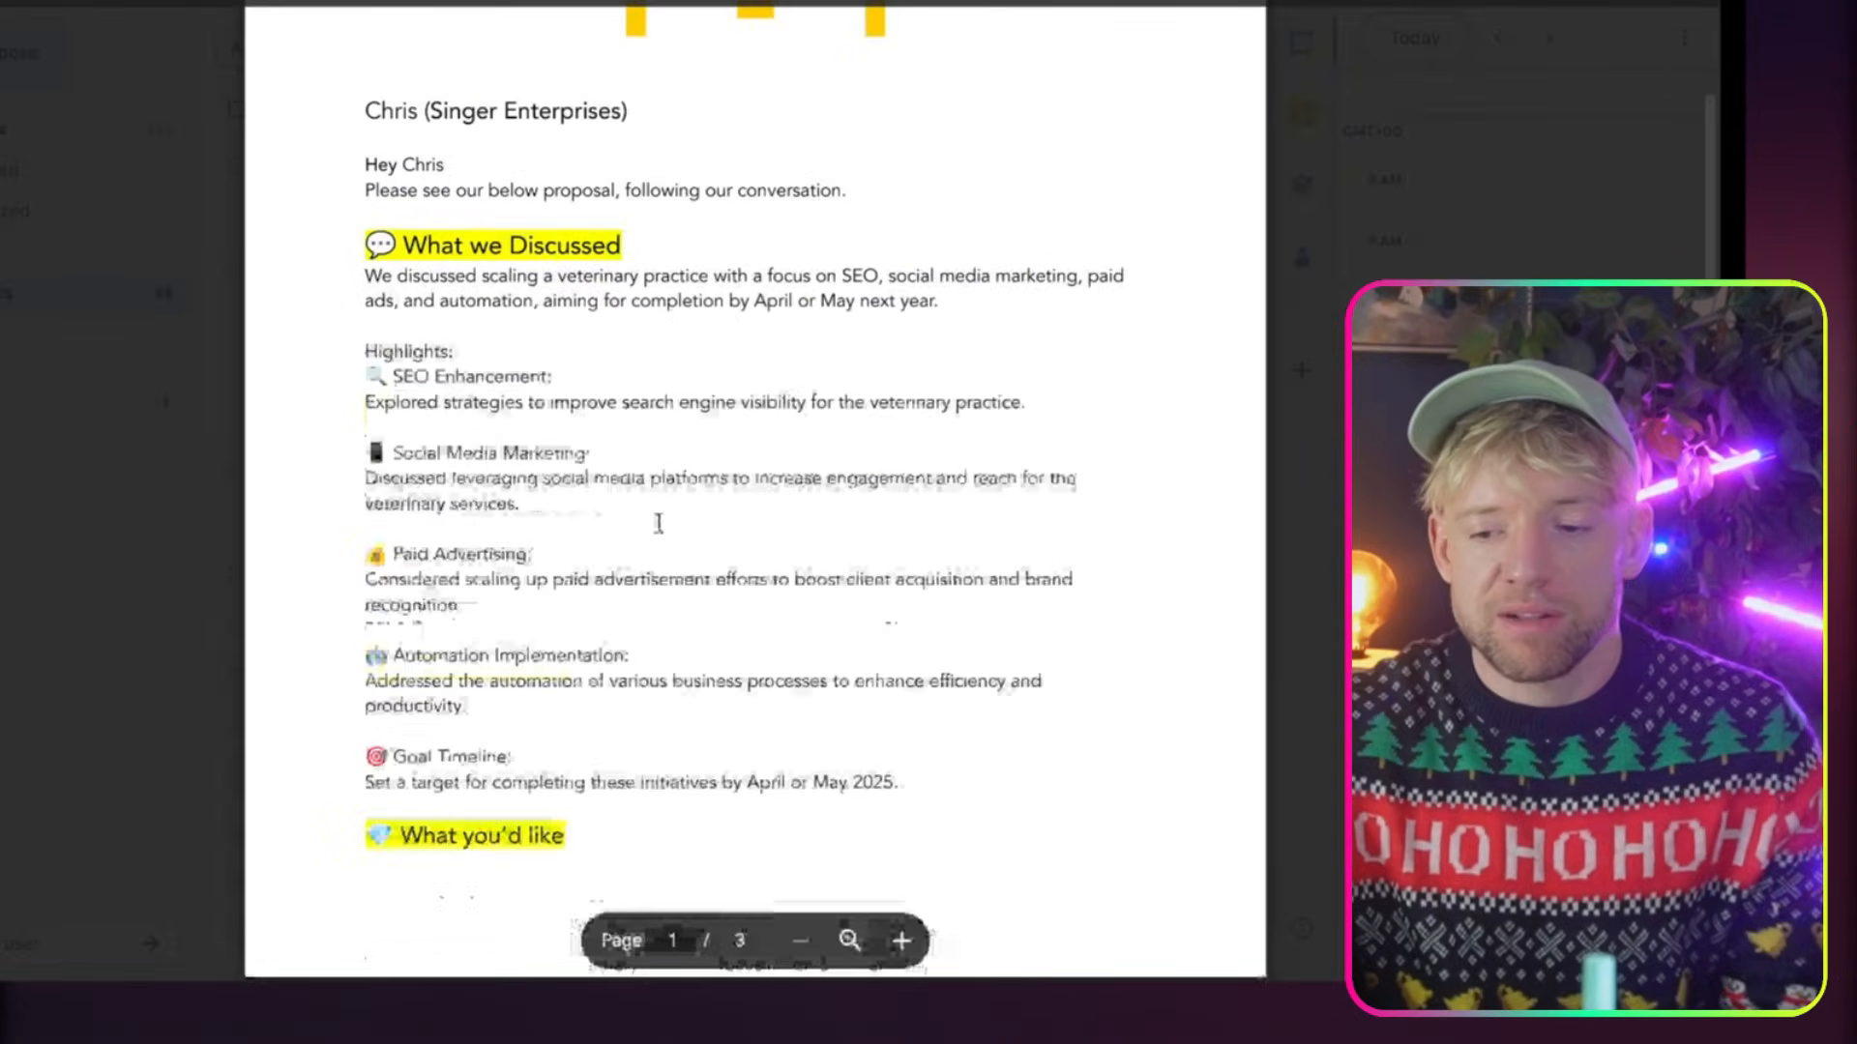
Review the proposal PDF again, checking the highlights and the When for, Pricing and What next sections
scroll(655, 522, "down", 15)
scroll(634, 505, "up", 10)
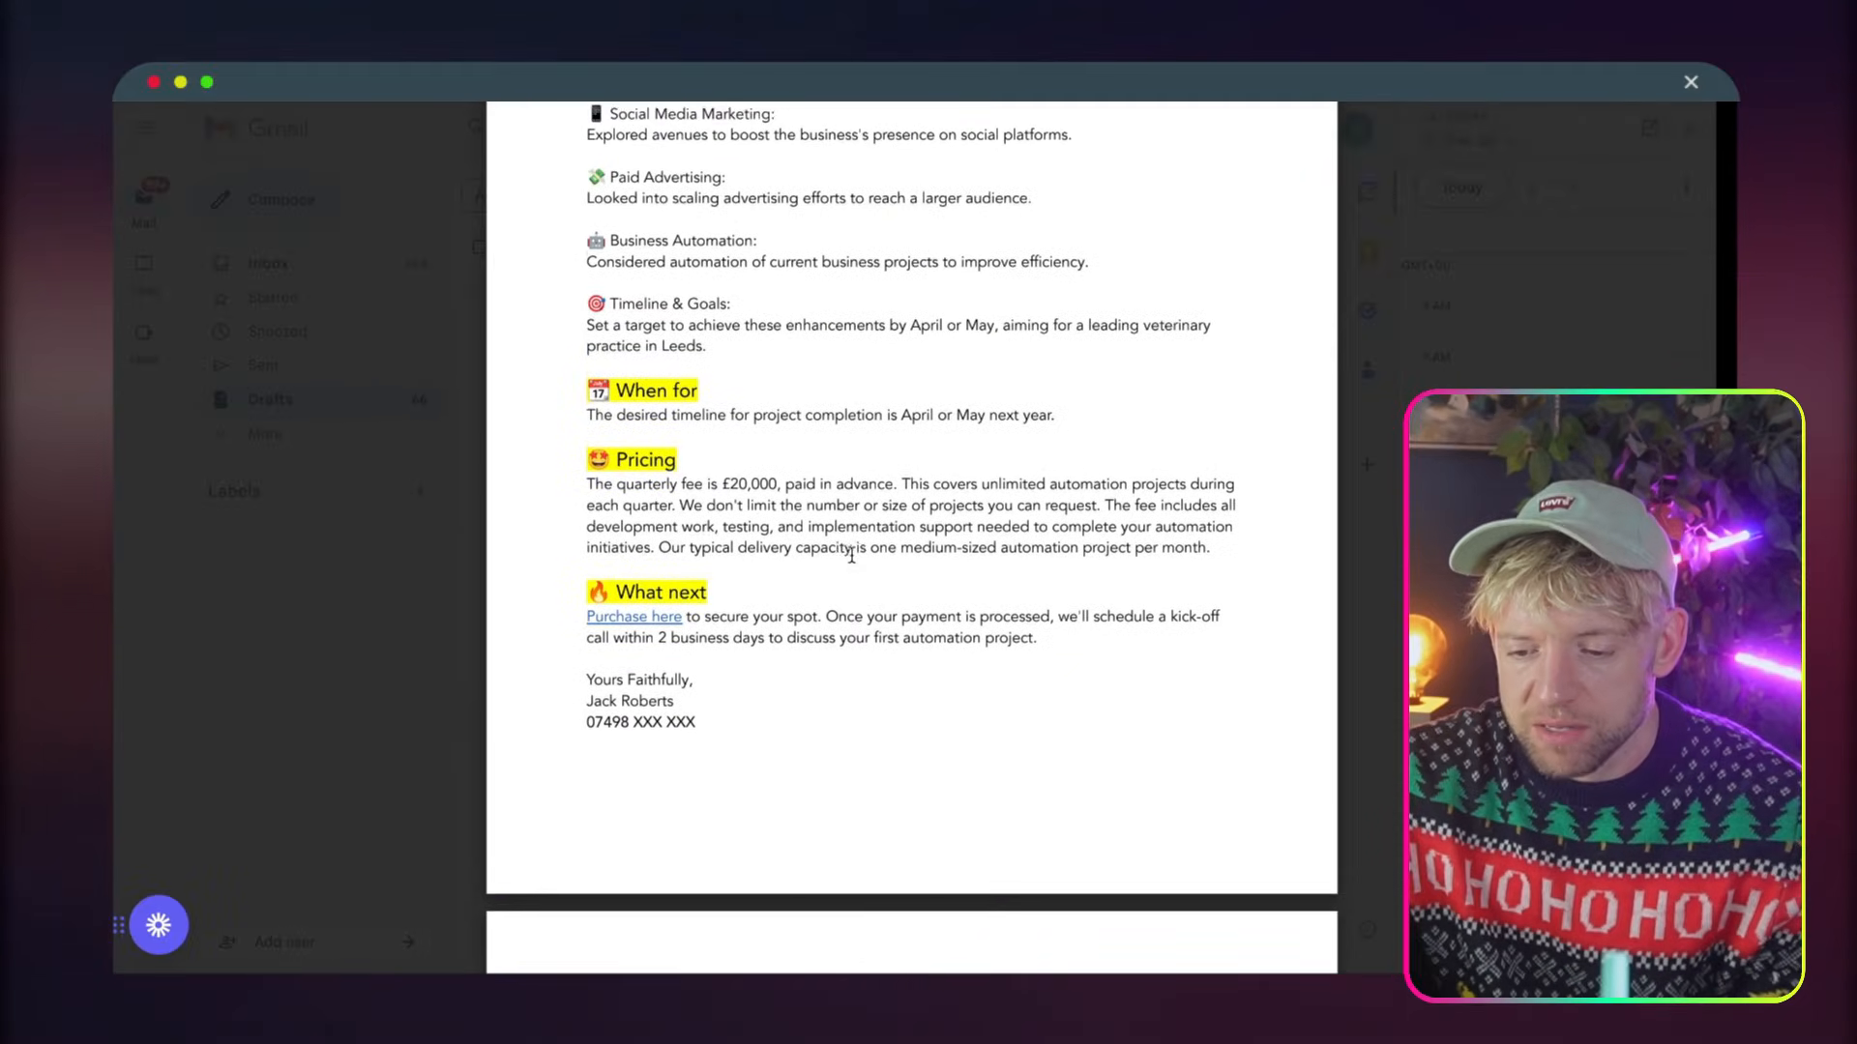
scroll(851, 554, "up", 3)
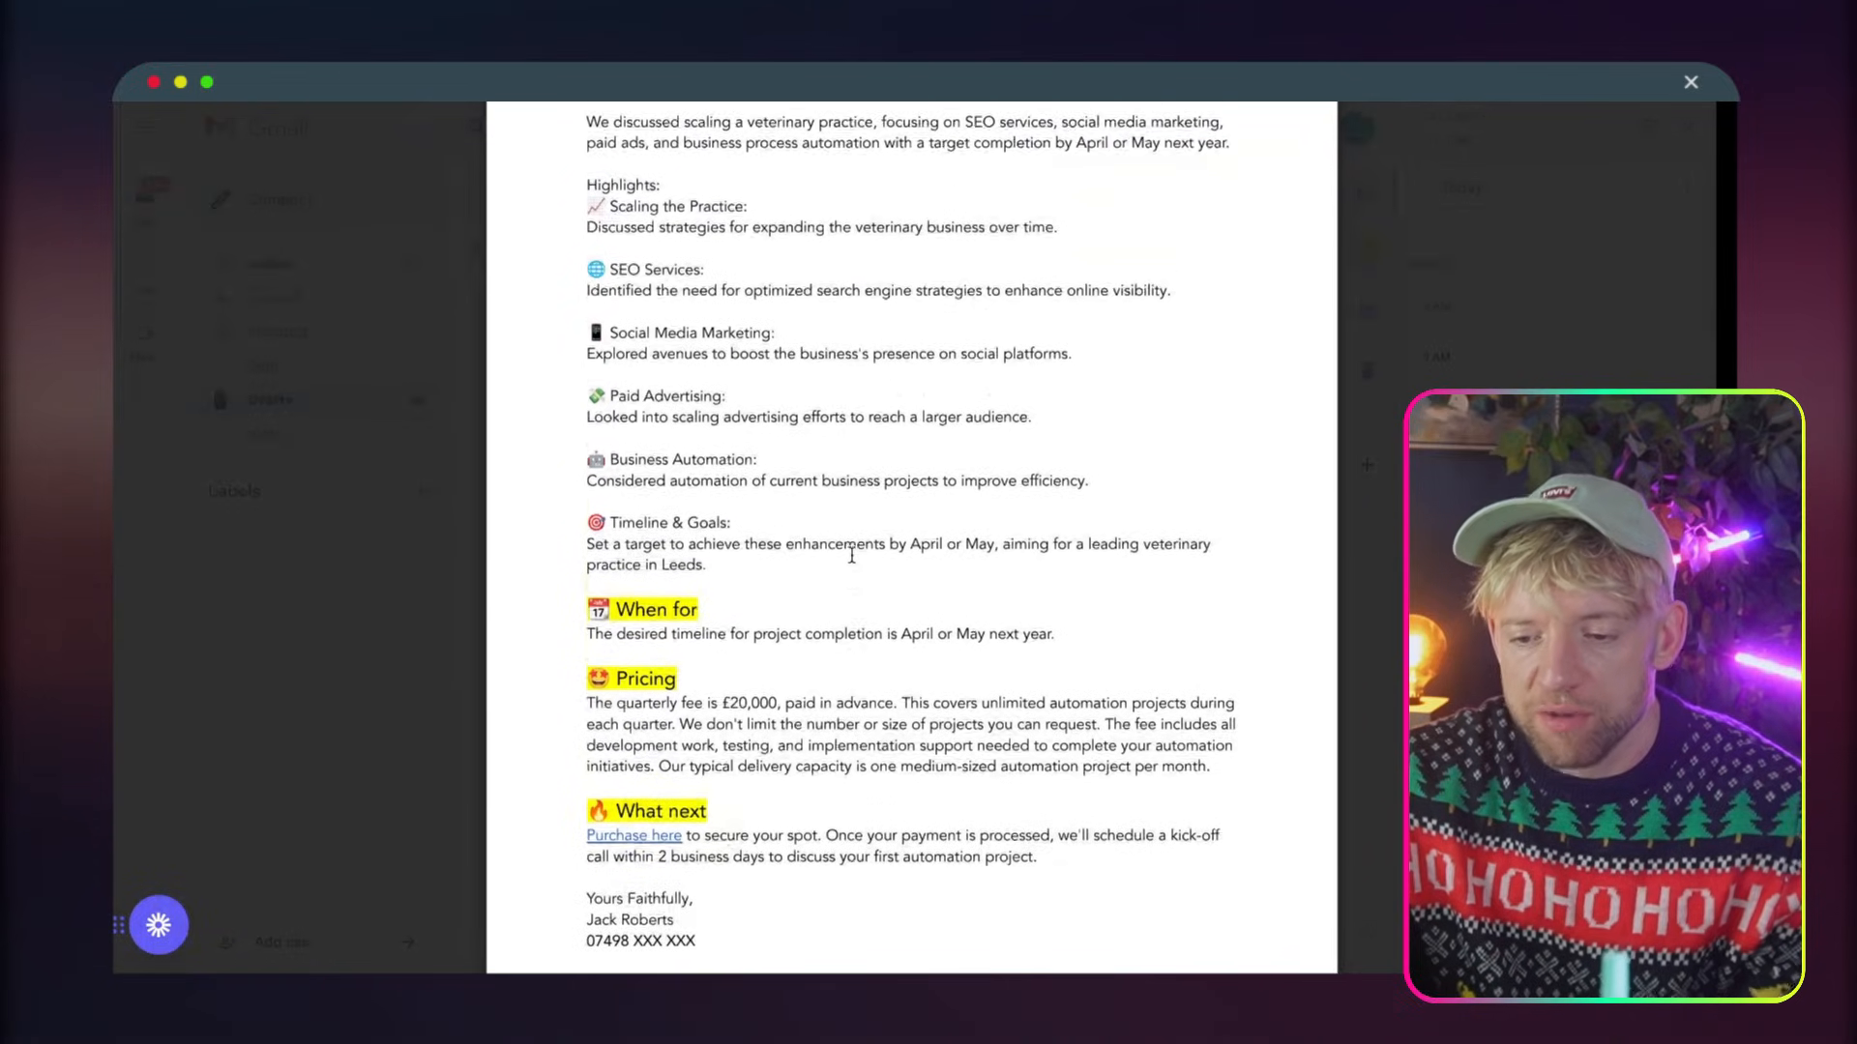
left_click_drag(759, 581, 603, 392)
scroll(682, 534, "down", 5)
scroll(682, 532, "up", 4)
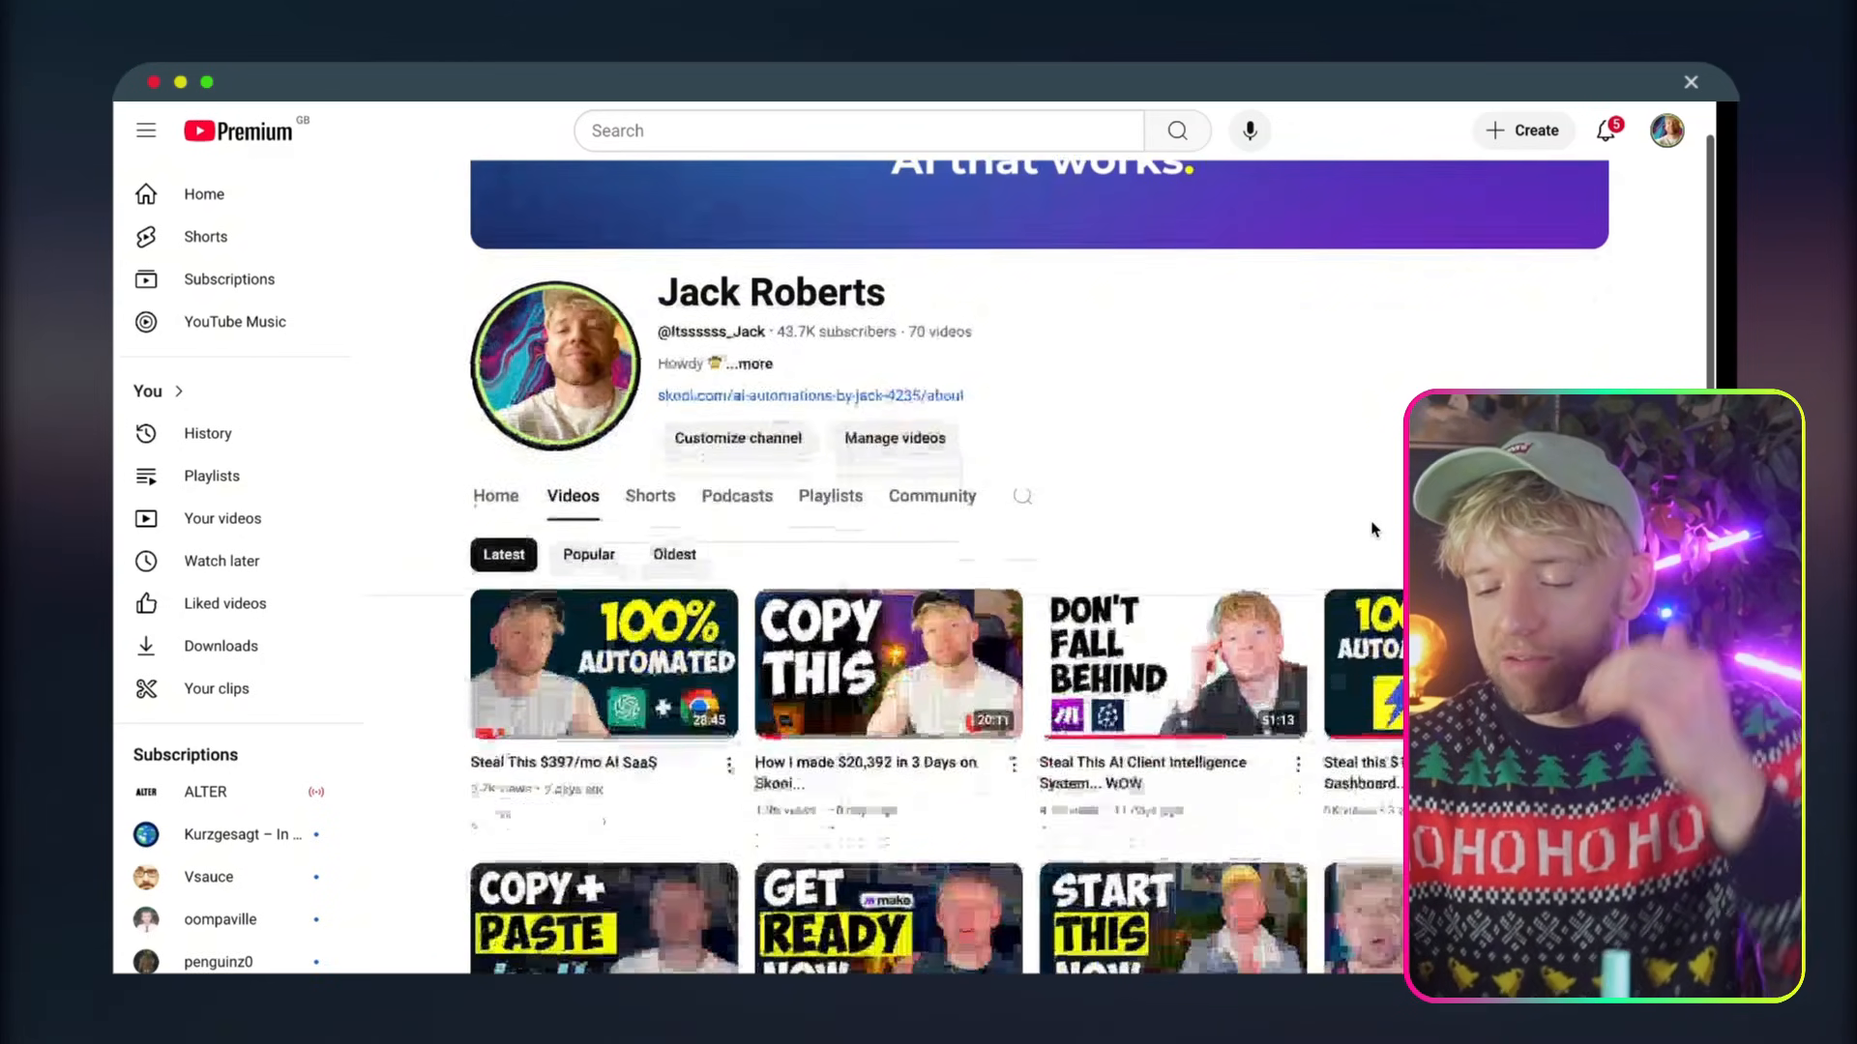
Browse the uploaded videos on the YouTube channel for related automation tutorials
scroll(1373, 529, "down", 5)
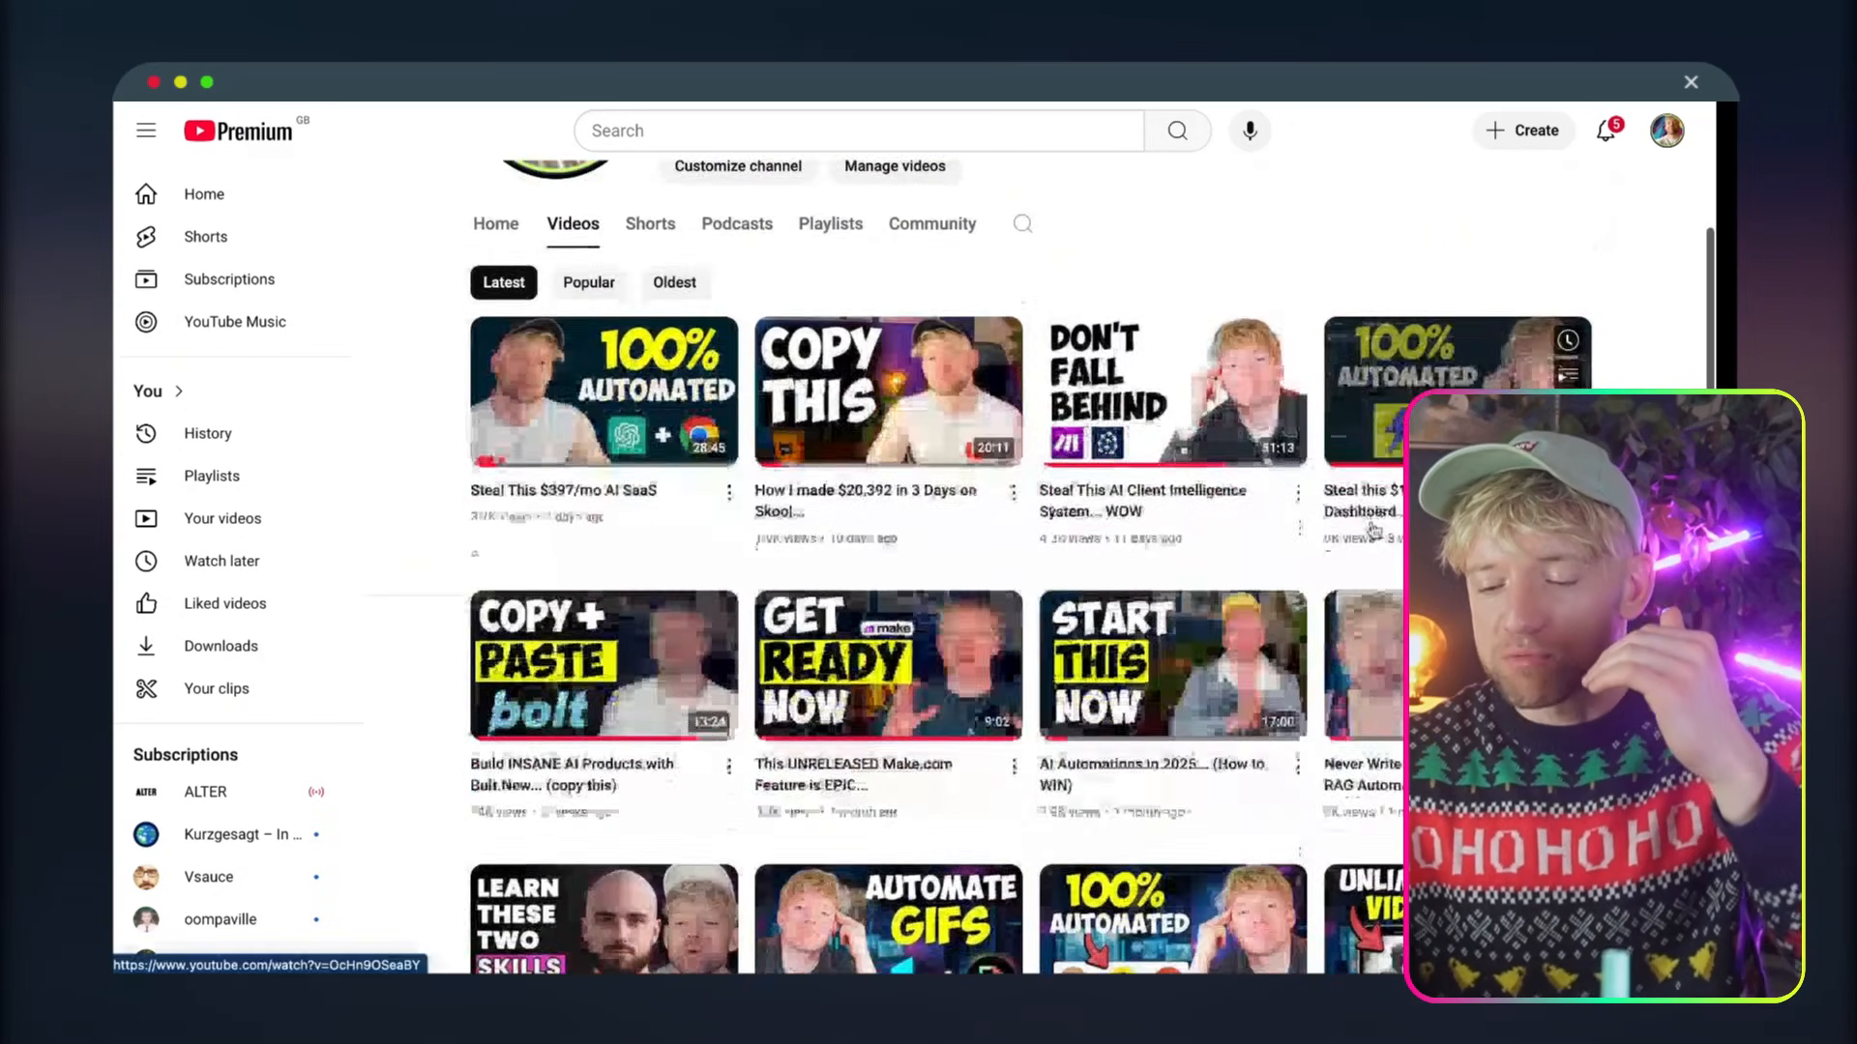
scroll(1090, 568, "down", 3)
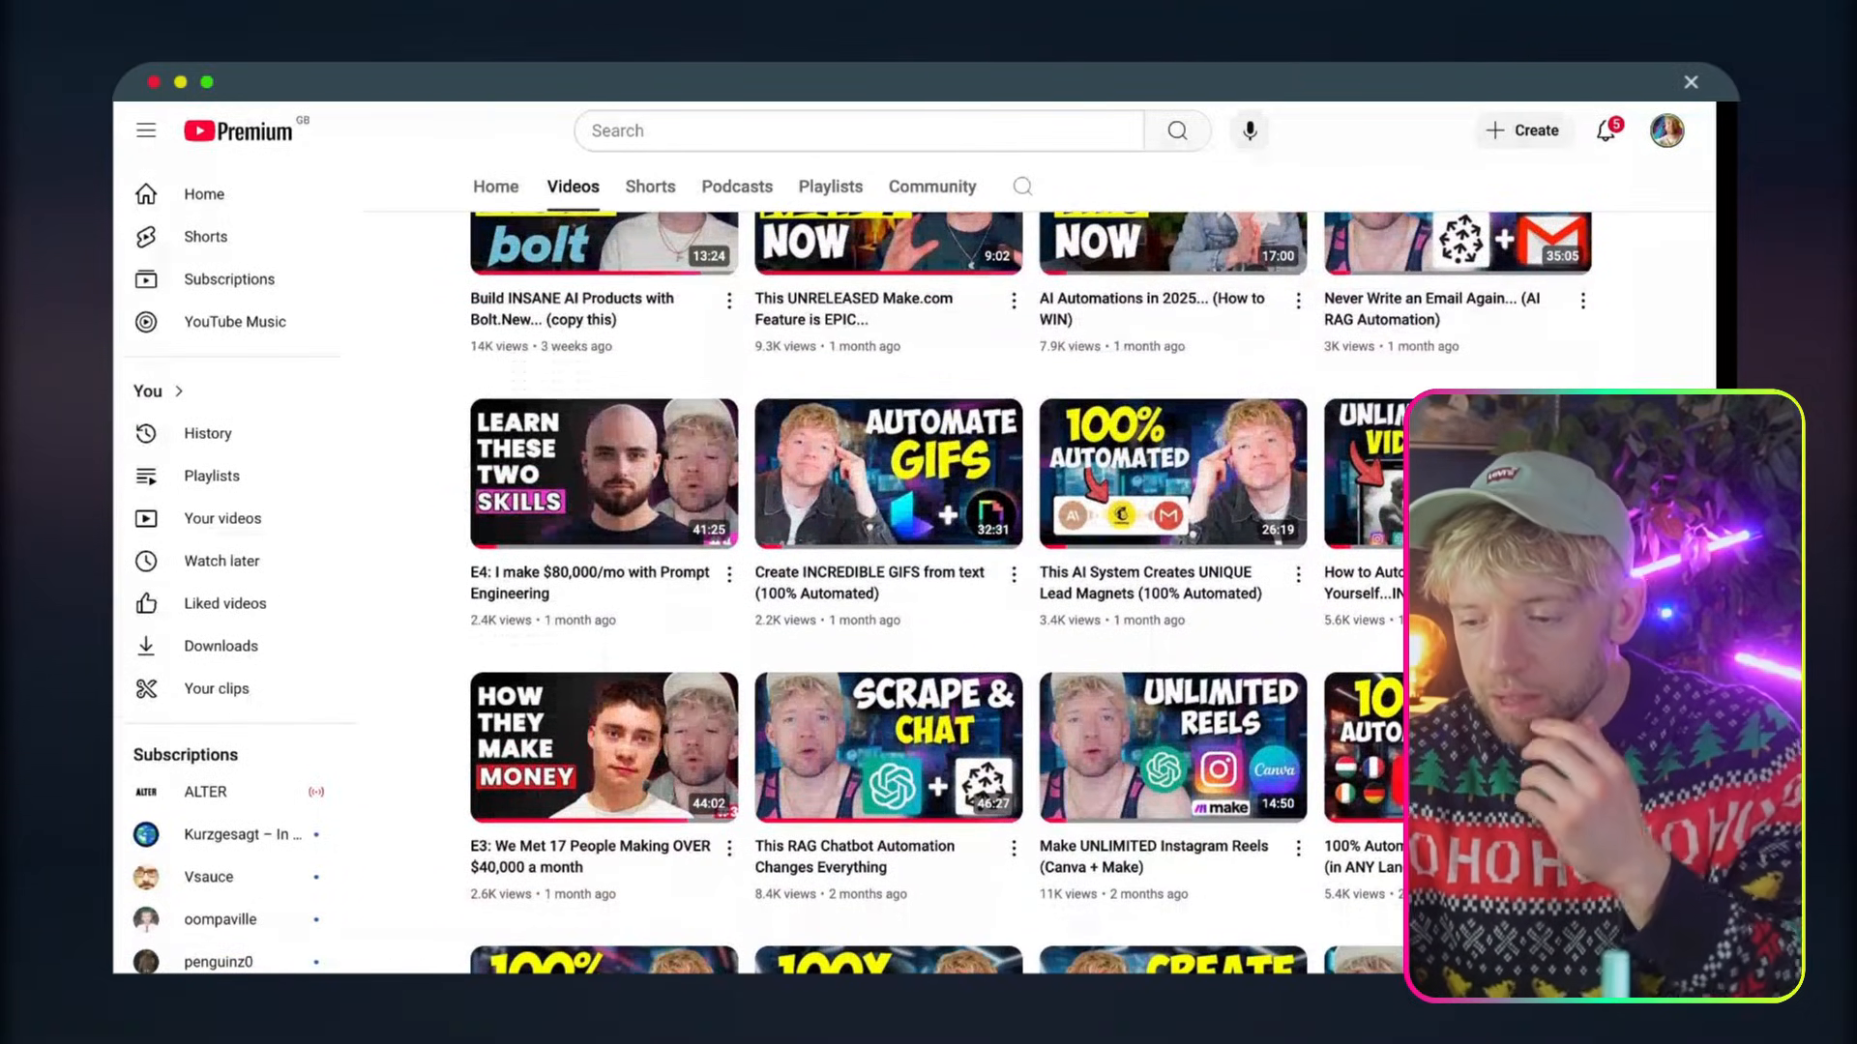
scroll(1028, 592, "down", 2)
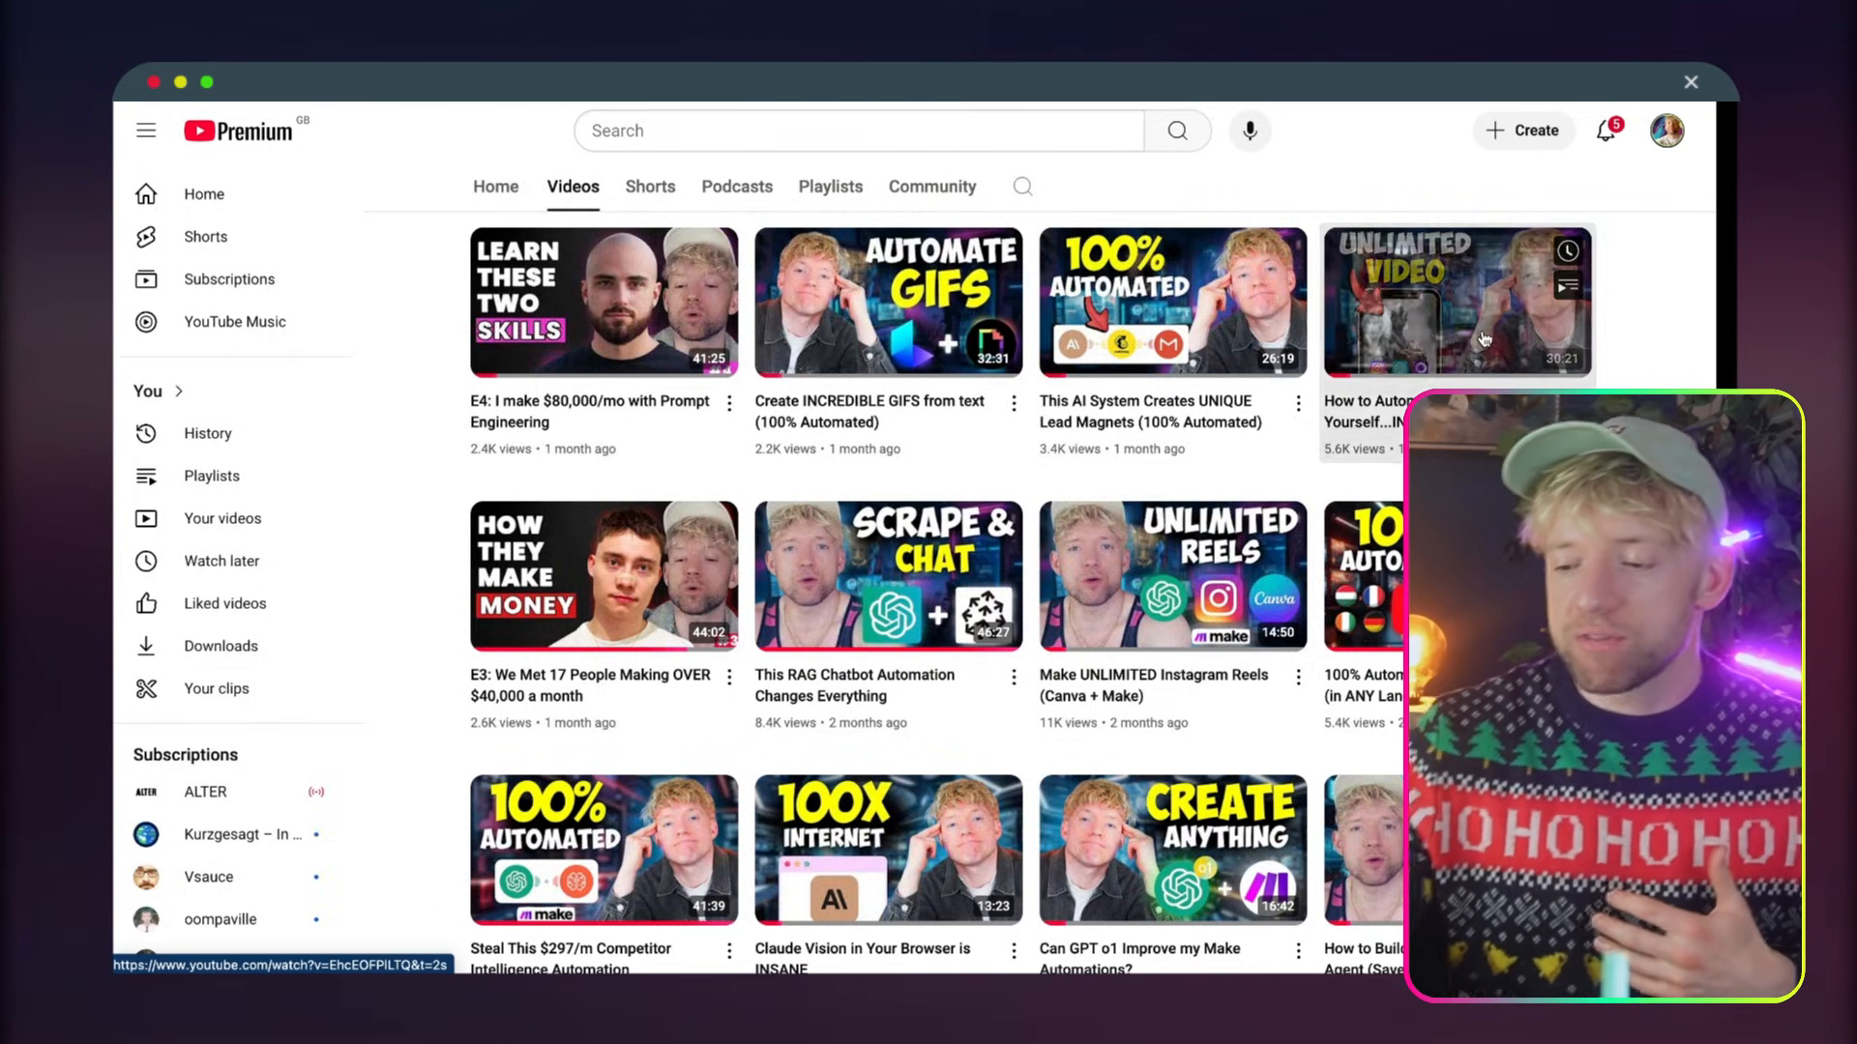
left_click(1458, 302)
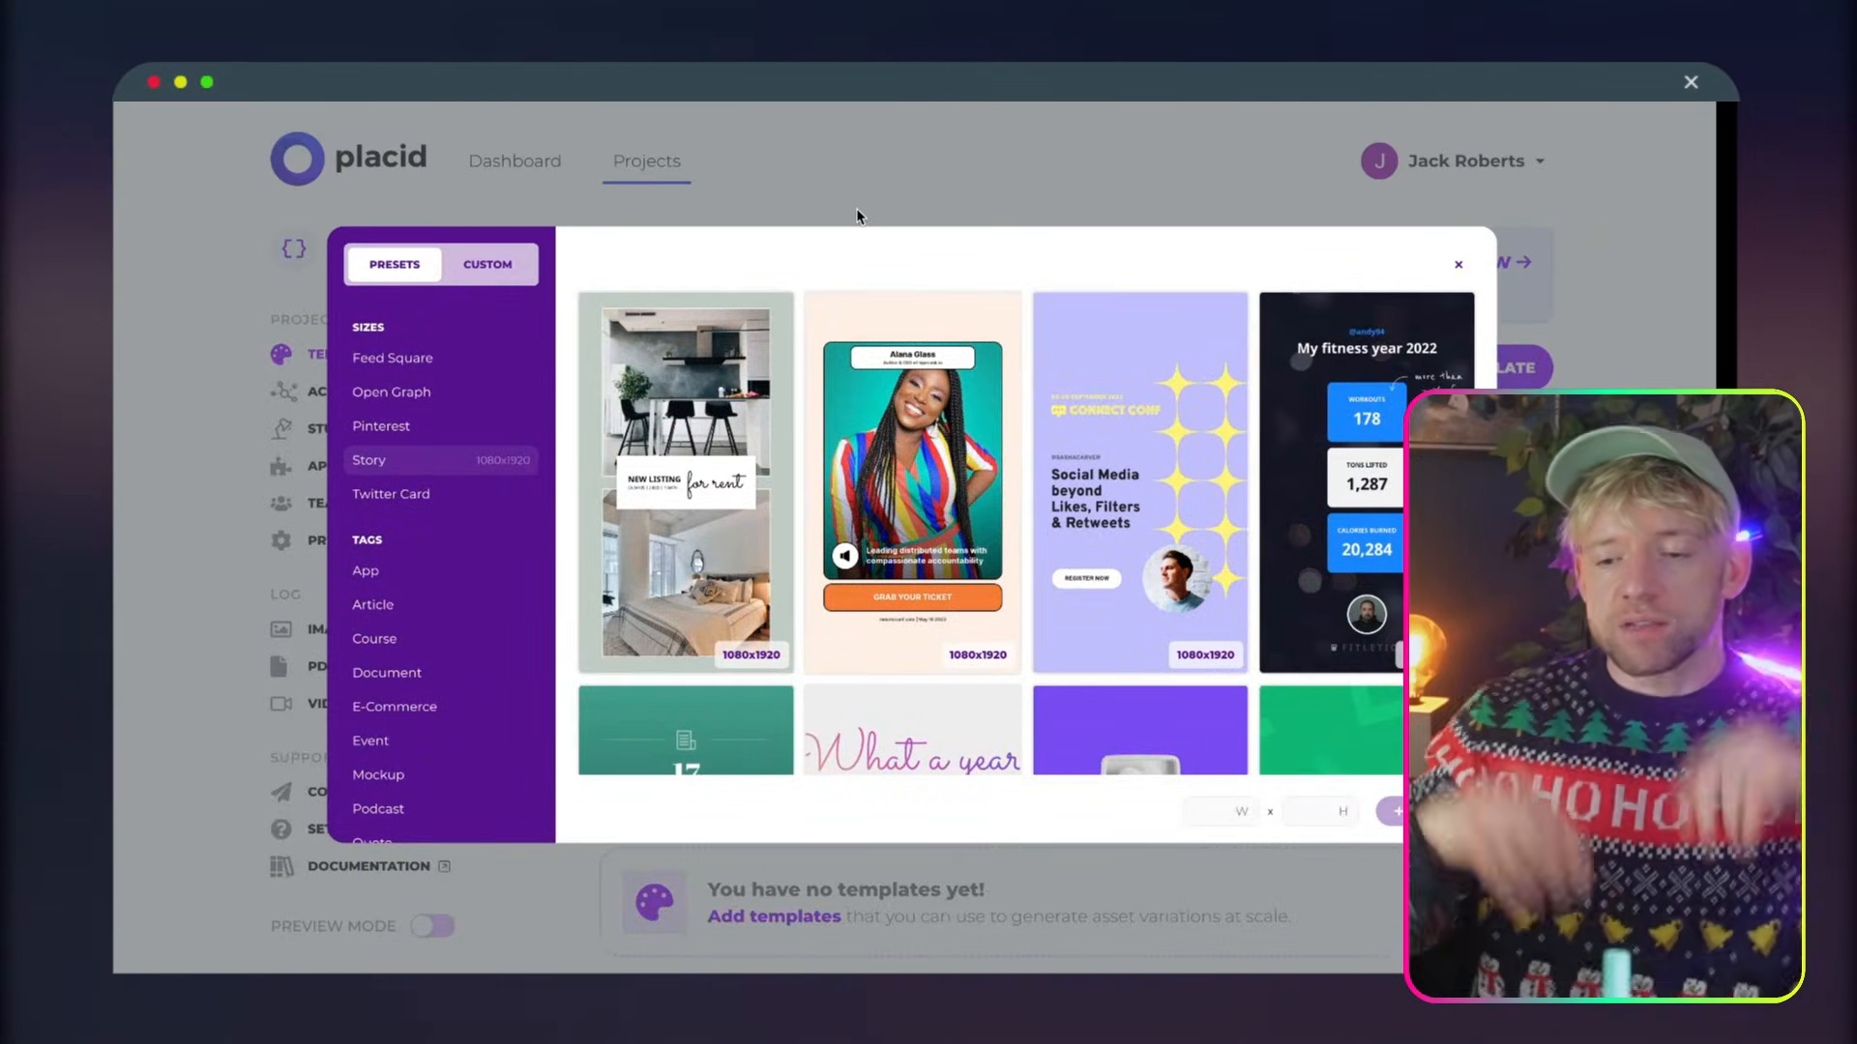
Close the template gallery, return to the project list and start a new project titled Proposal
left_click(856, 207)
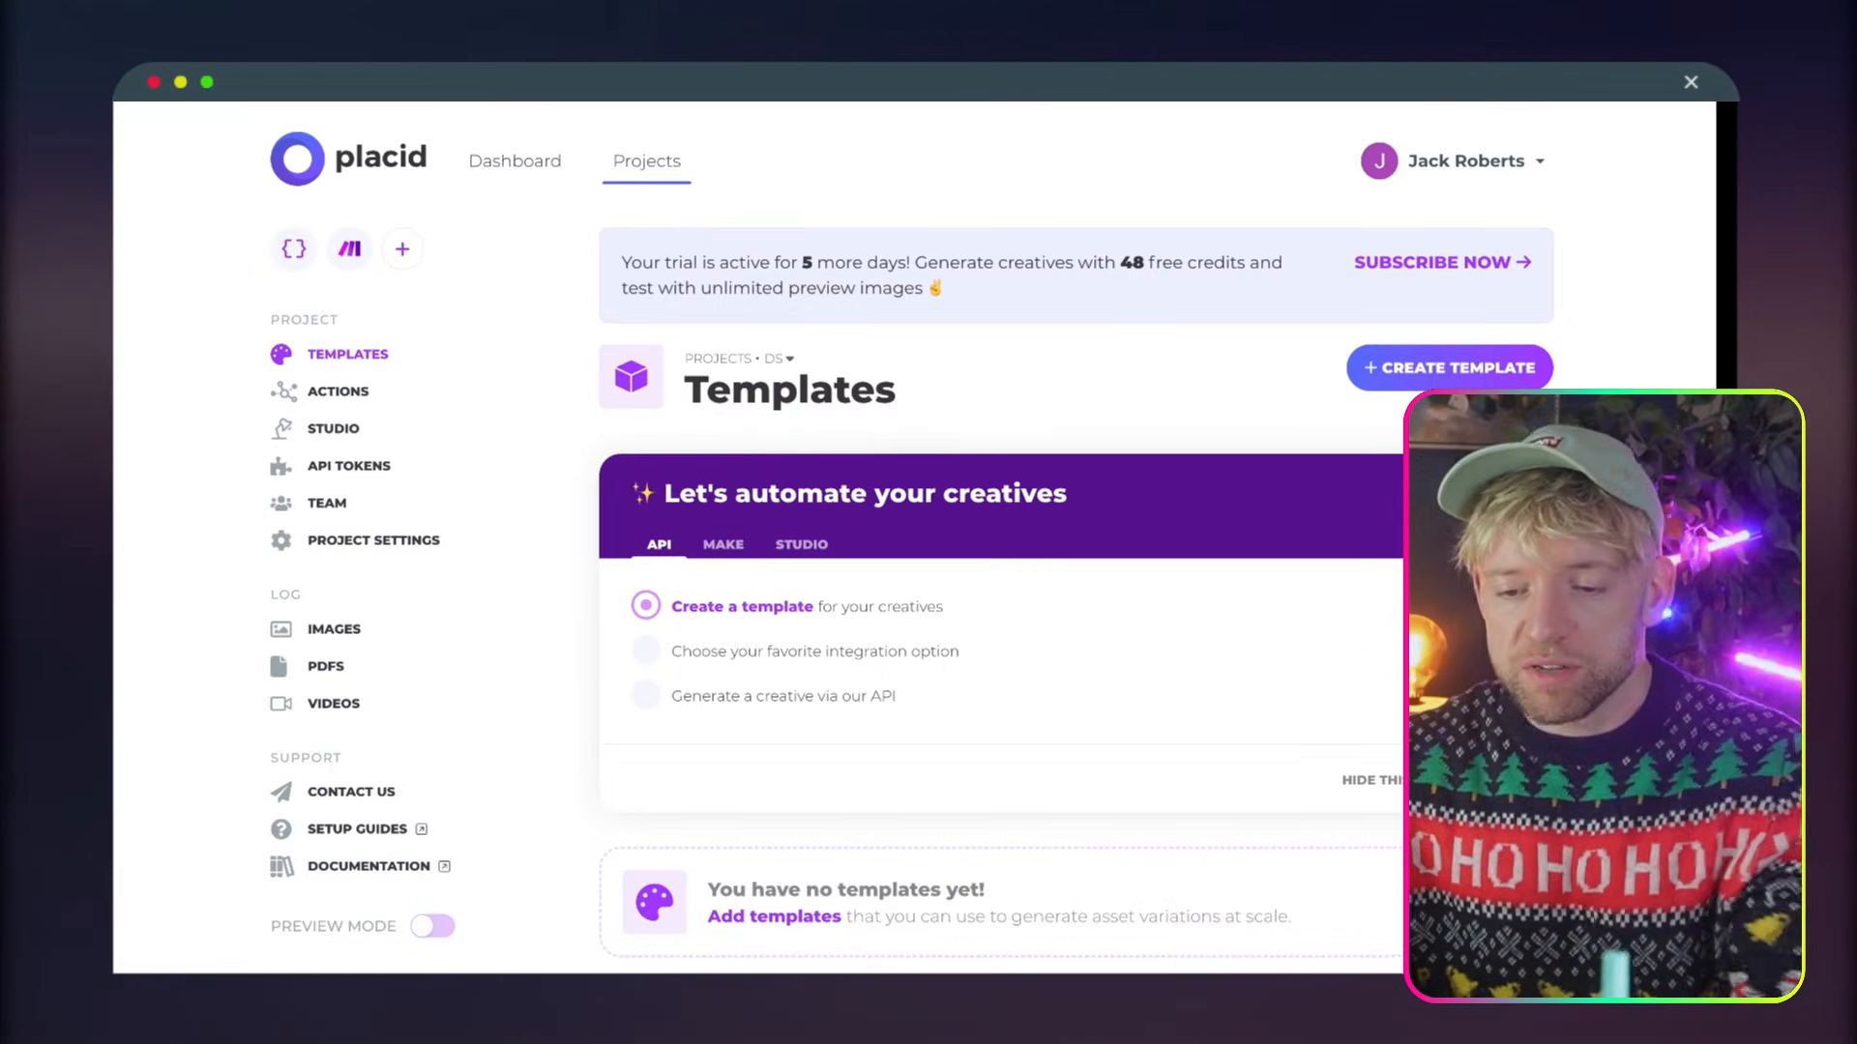
left_click(340, 158)
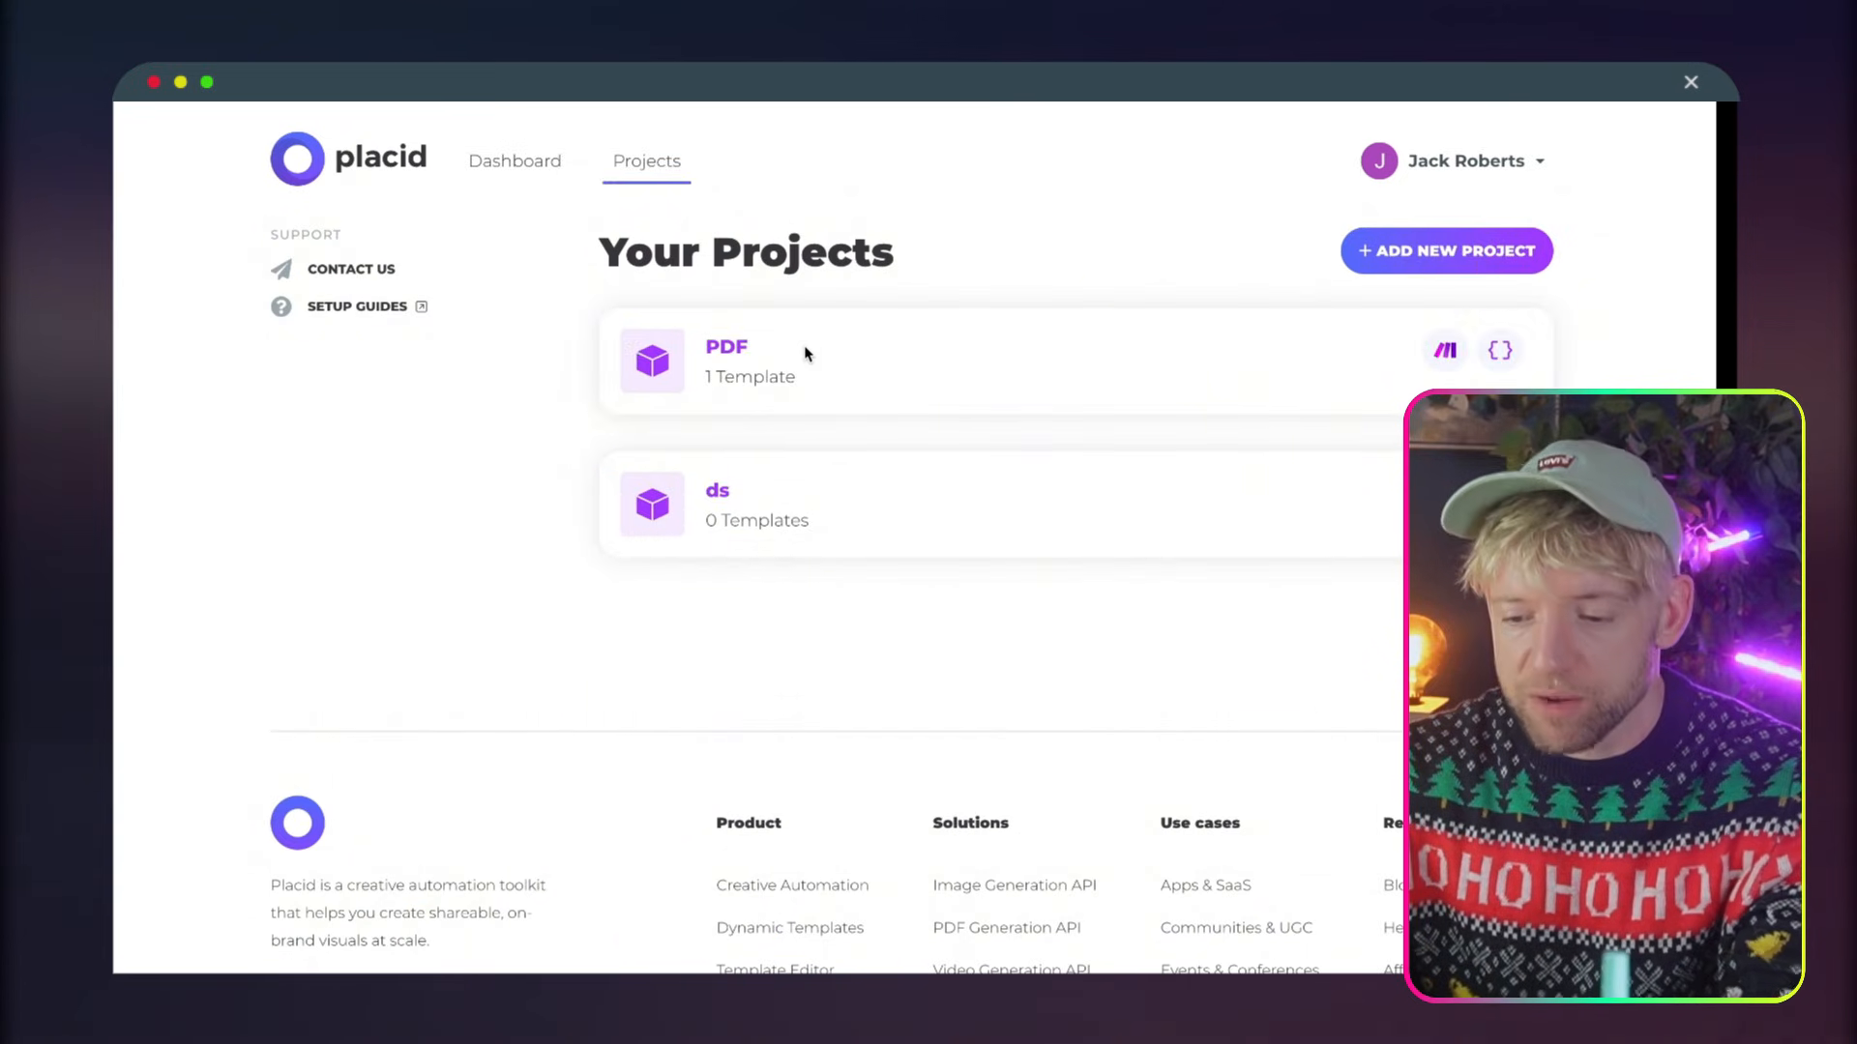
left_click(1421, 270)
left_click(861, 443)
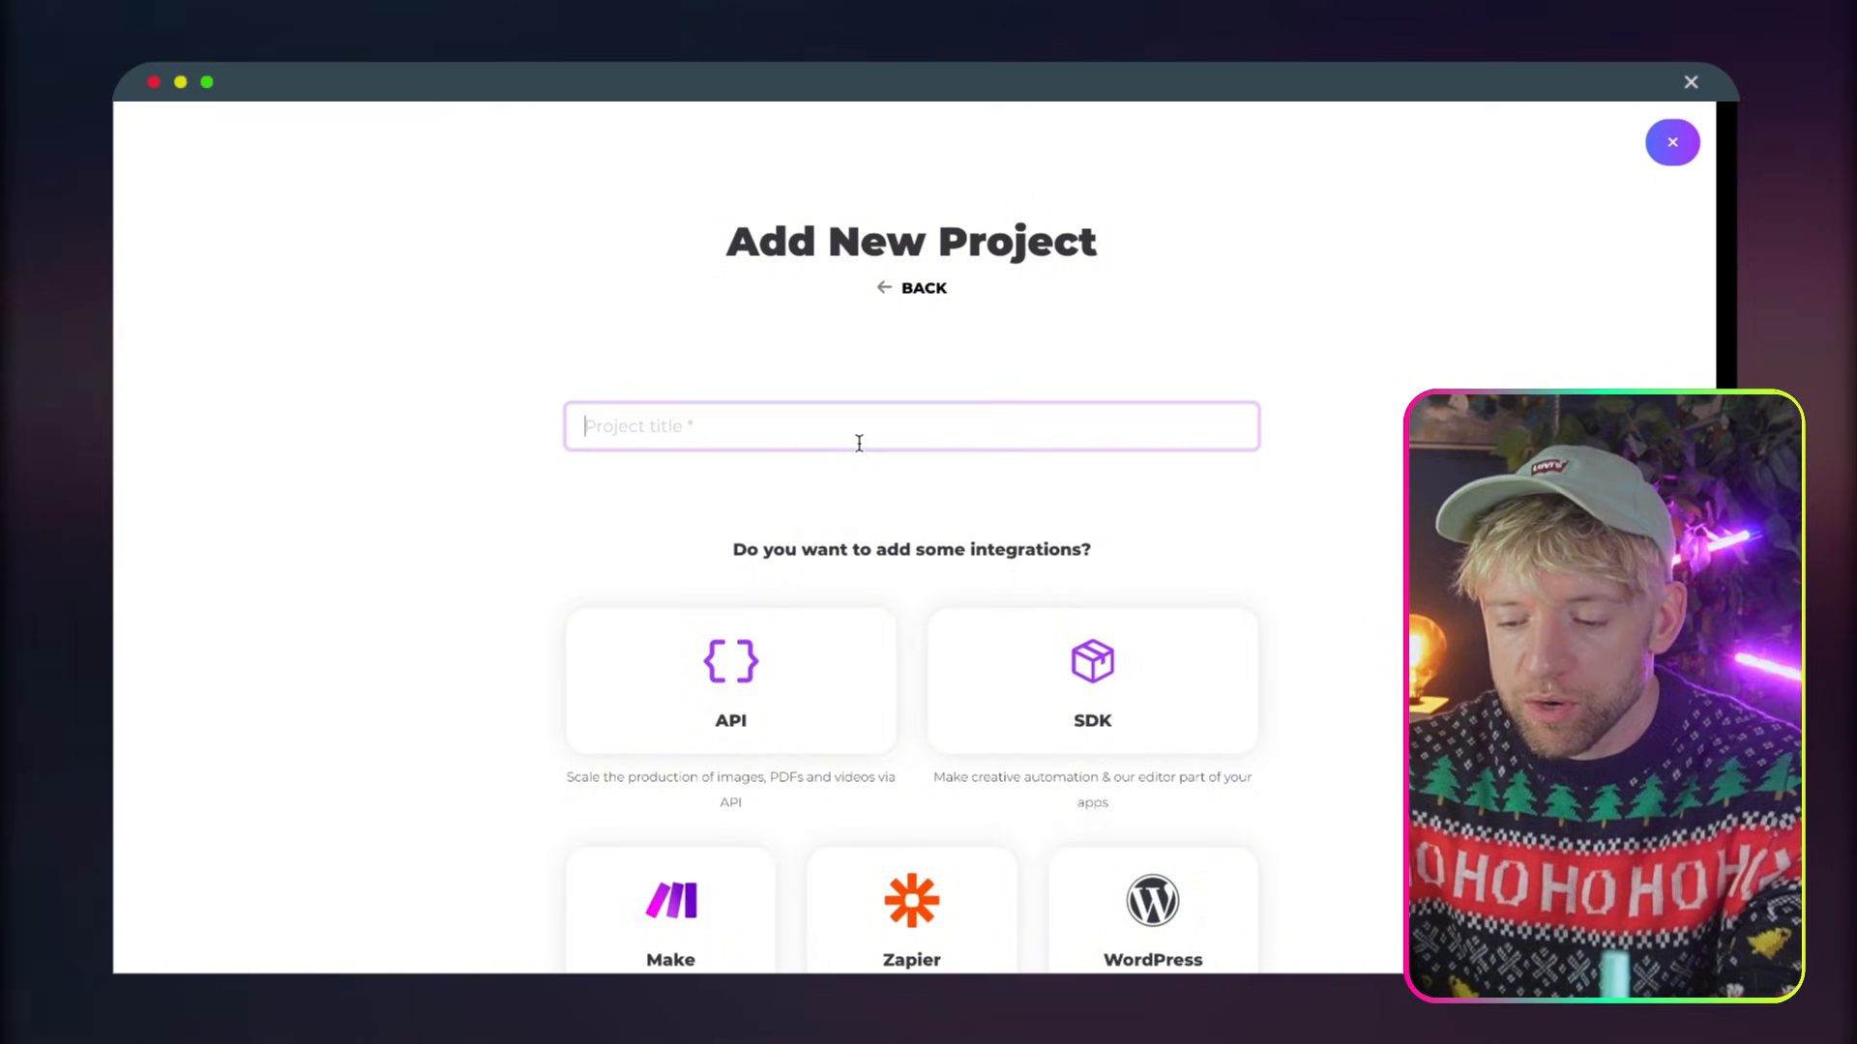
type("Proposal")
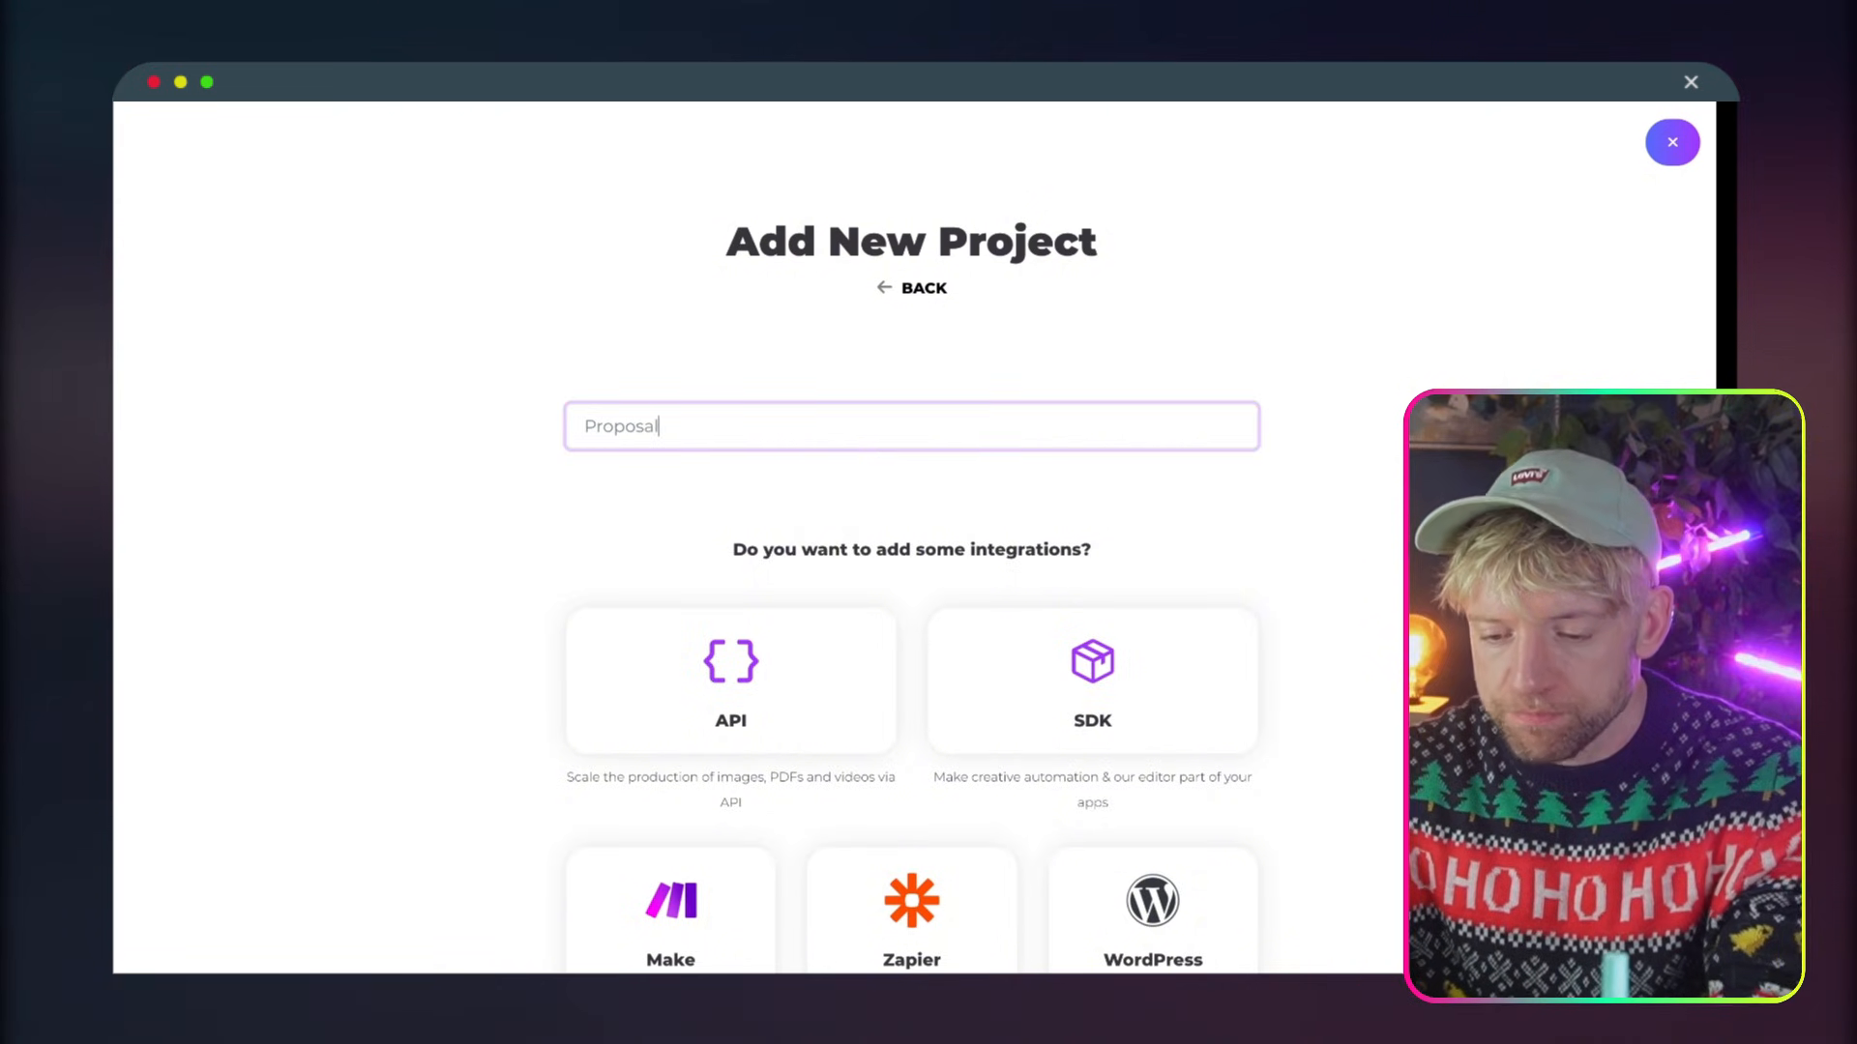
Add the API and Make integrations to the Proposal project and create it
scroll(919, 561, "down", 3)
left_click(808, 480)
left_click(671, 667)
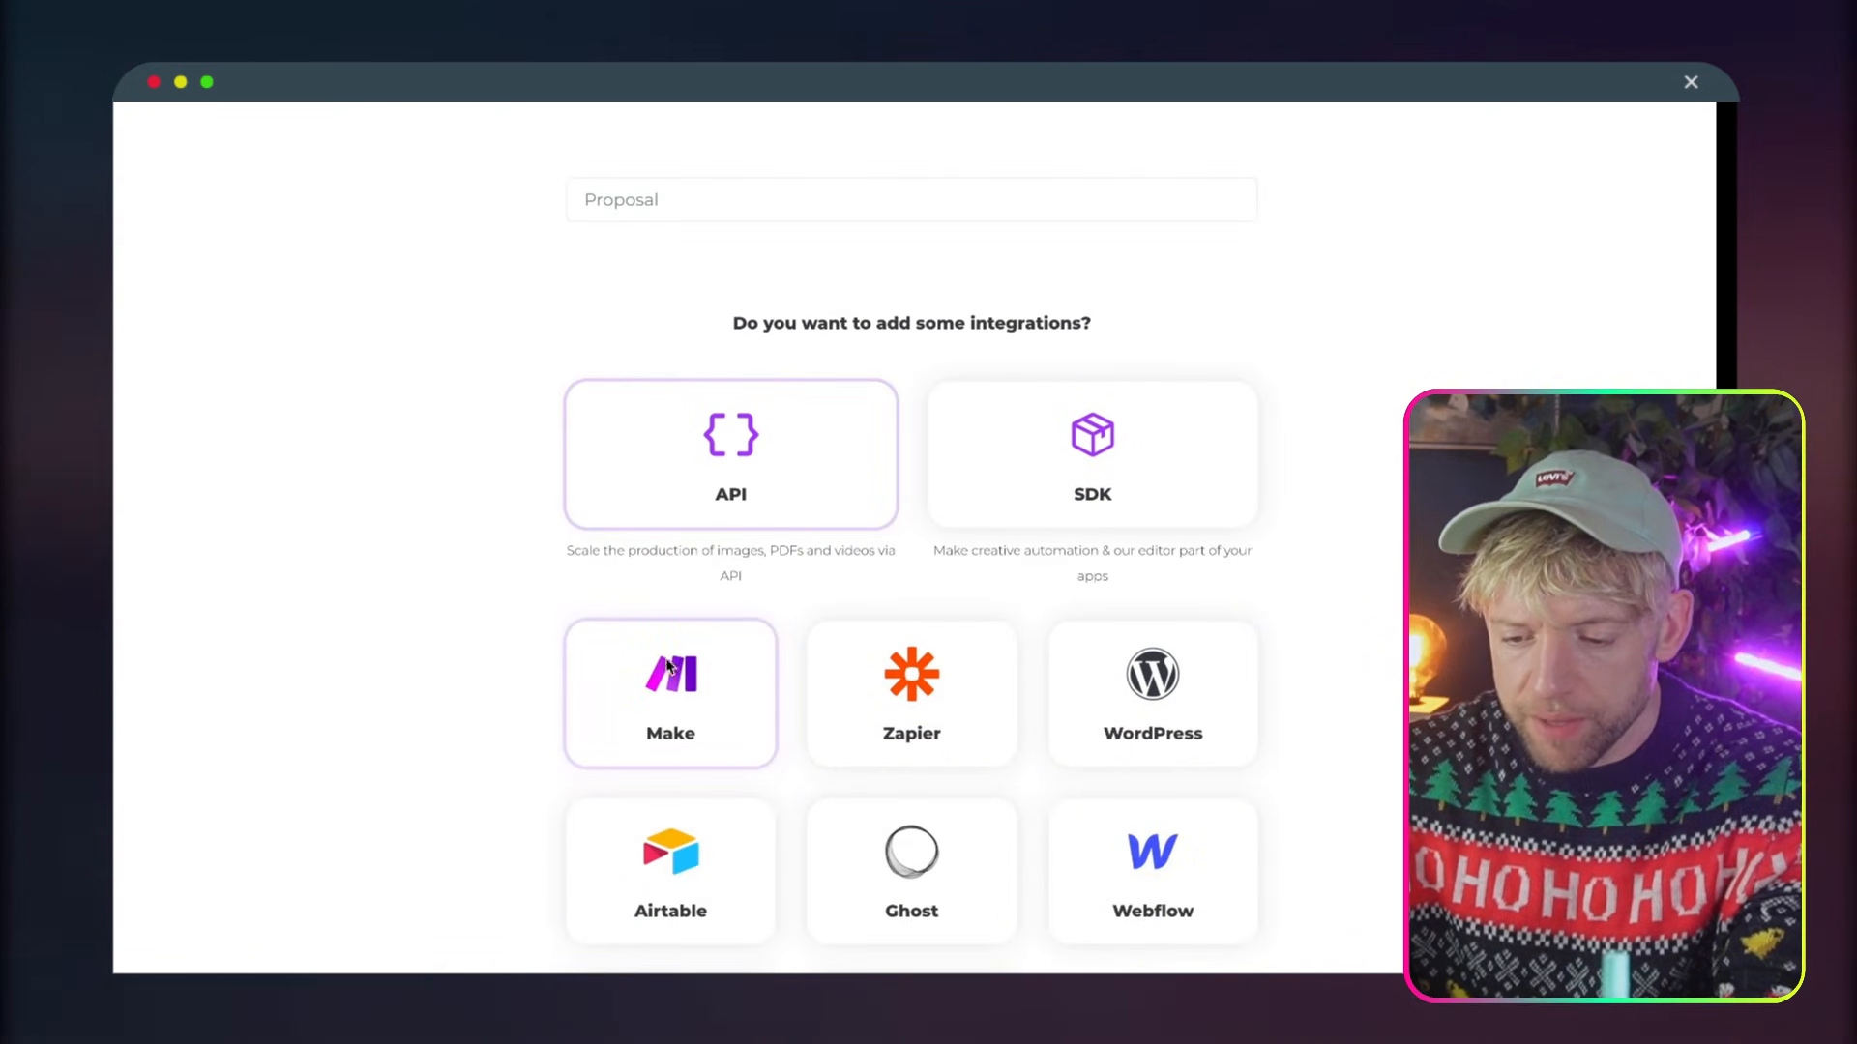
scroll(793, 592, "down", 5)
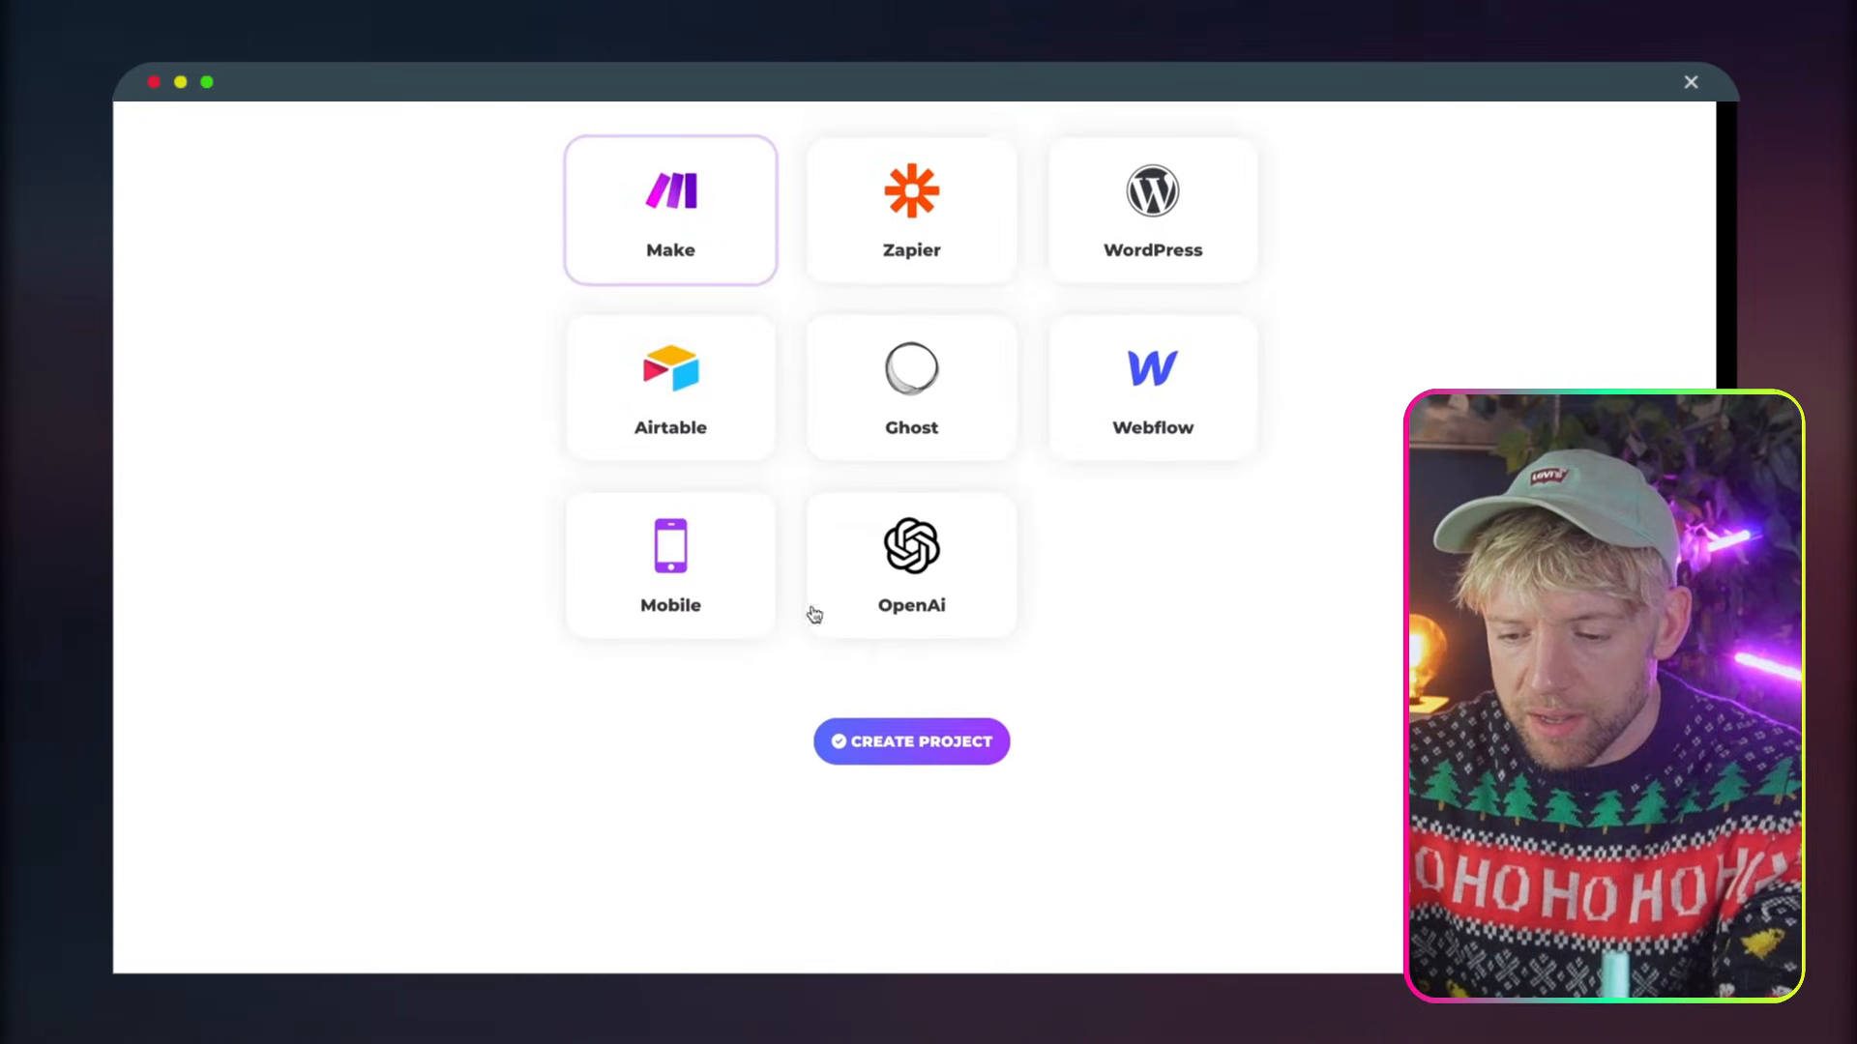
left_click(912, 762)
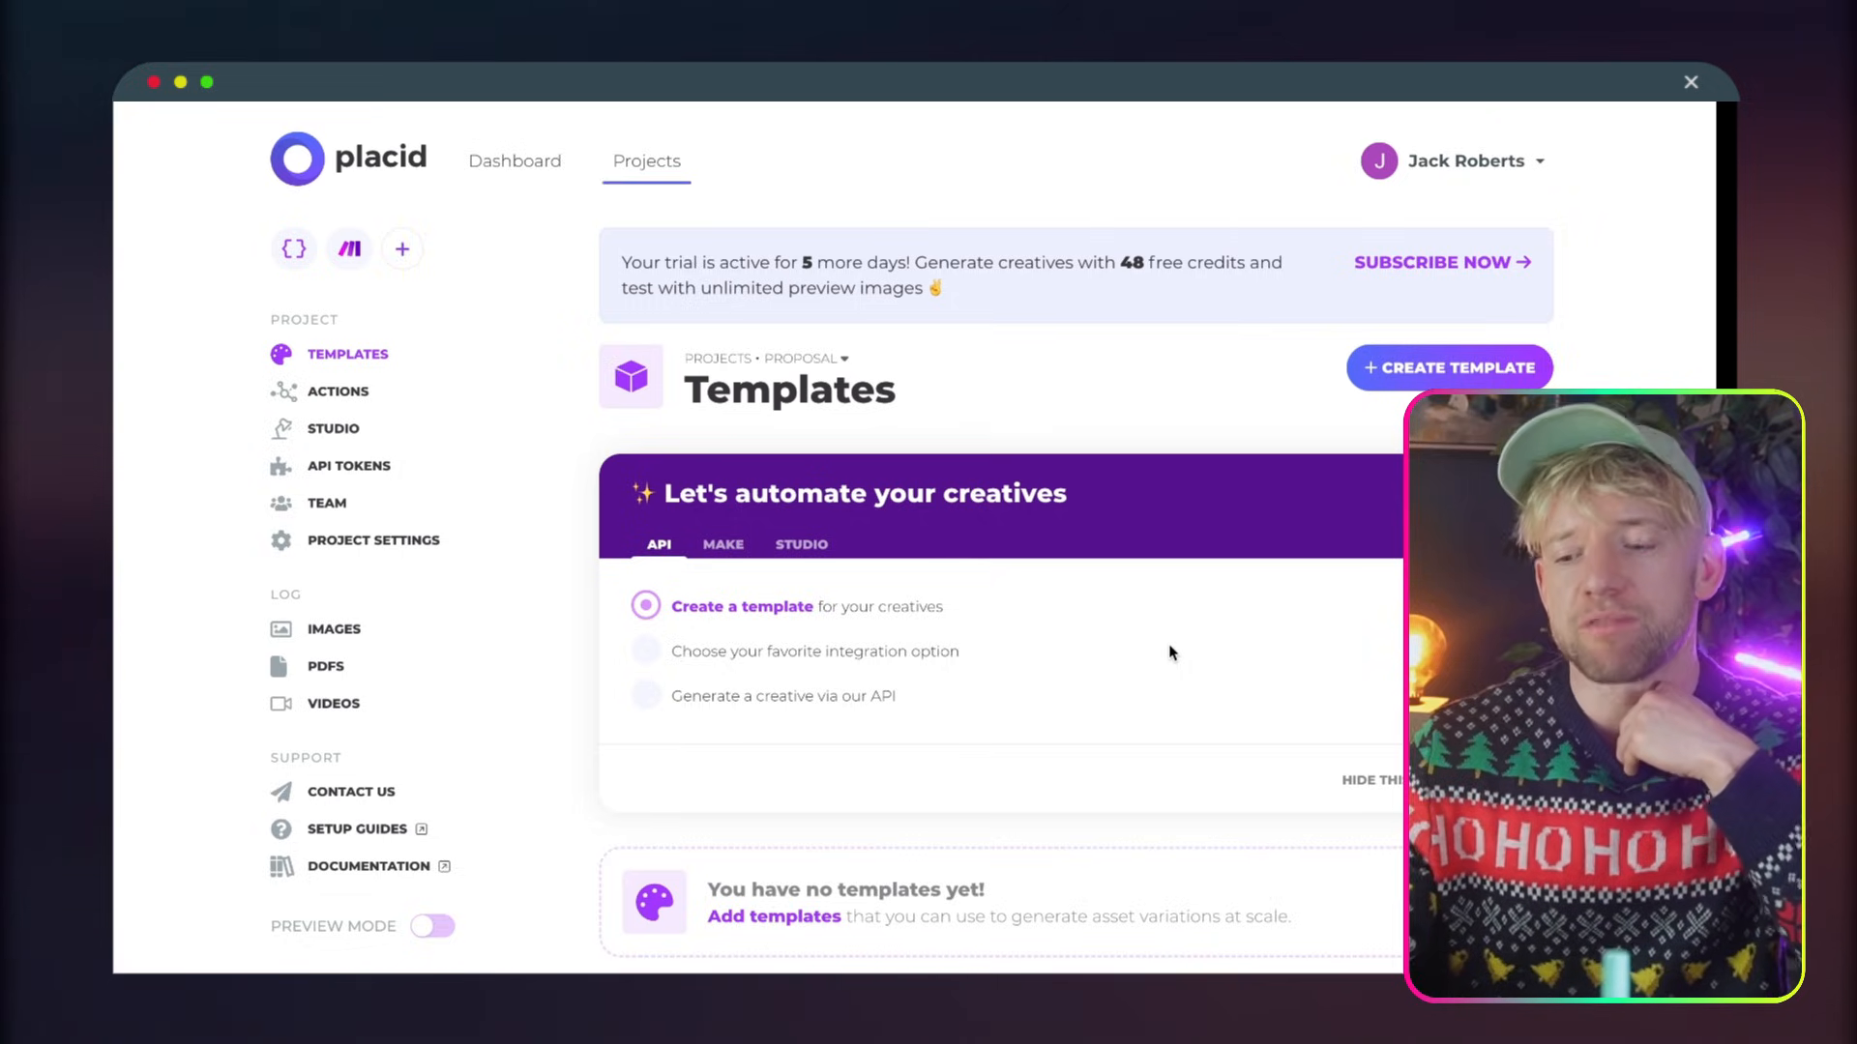
Open the template presets for the Proposal project, check the Open Graph and Pinterest sizes, and filter by Story
scroll(1170, 653, "down", 4)
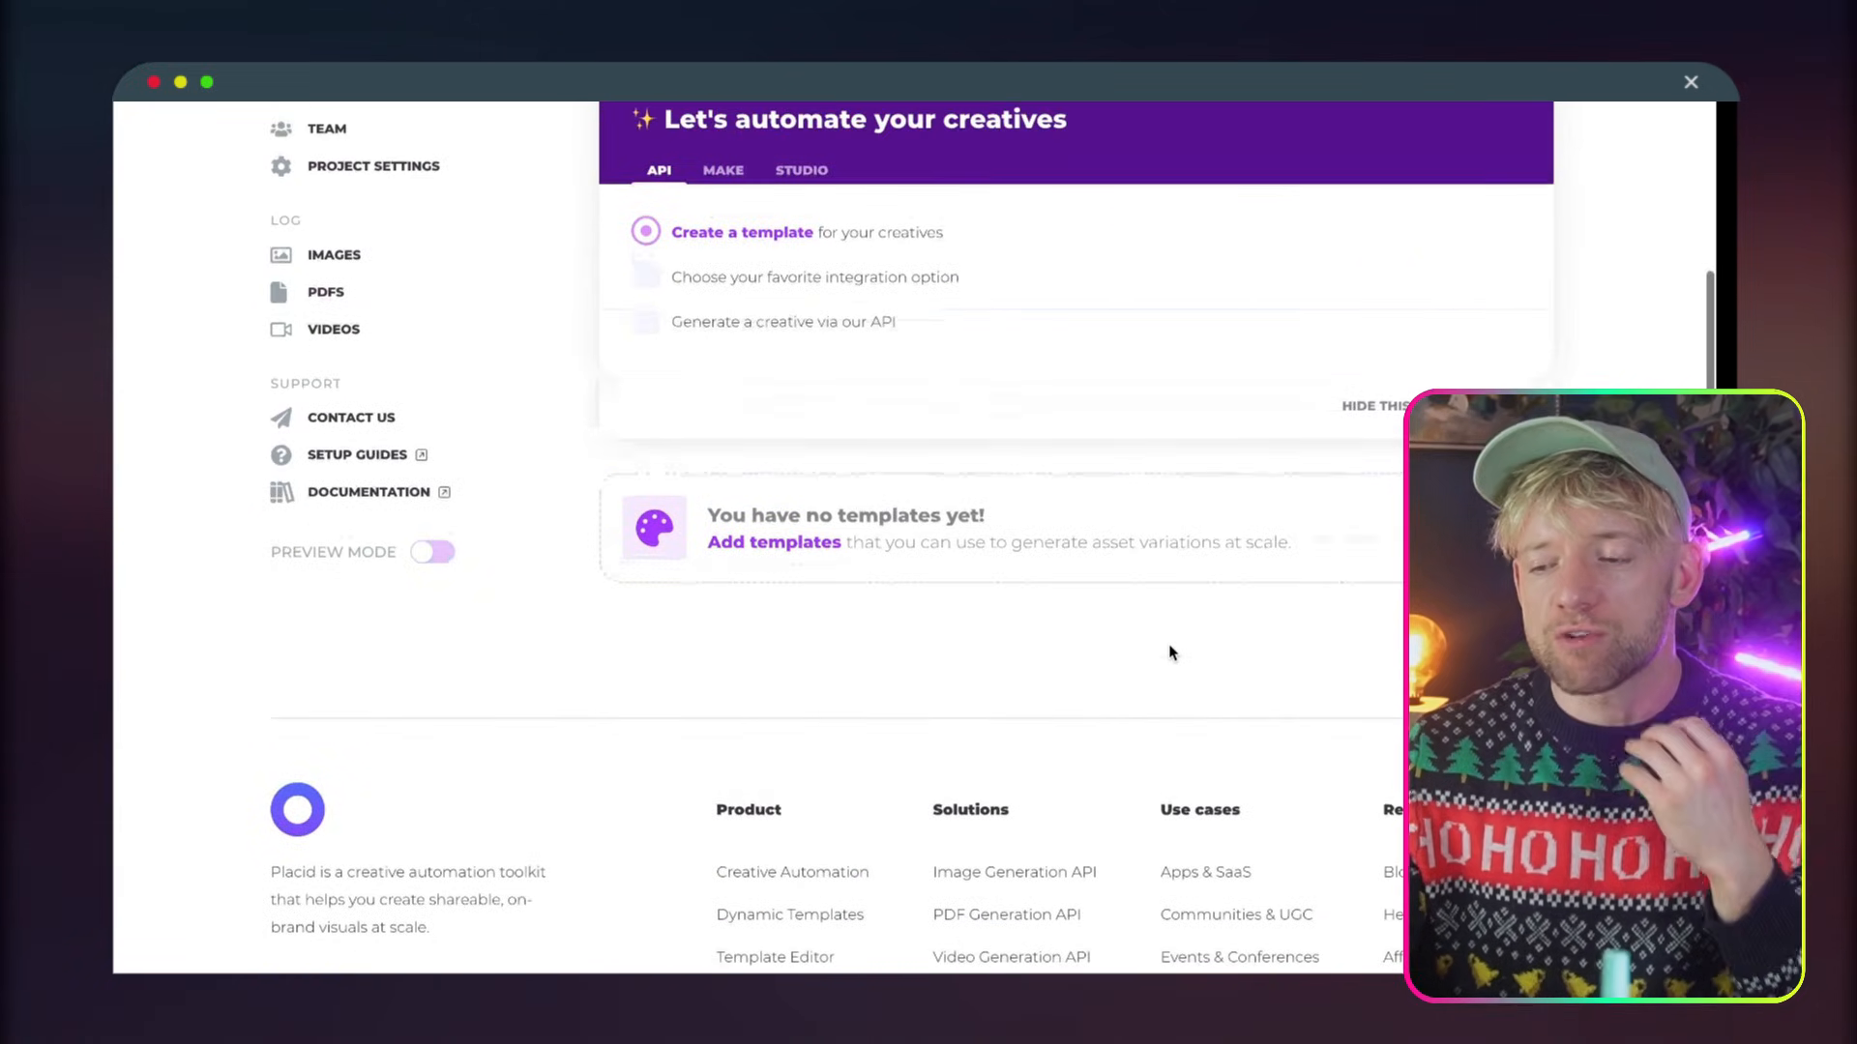
left_click(811, 547)
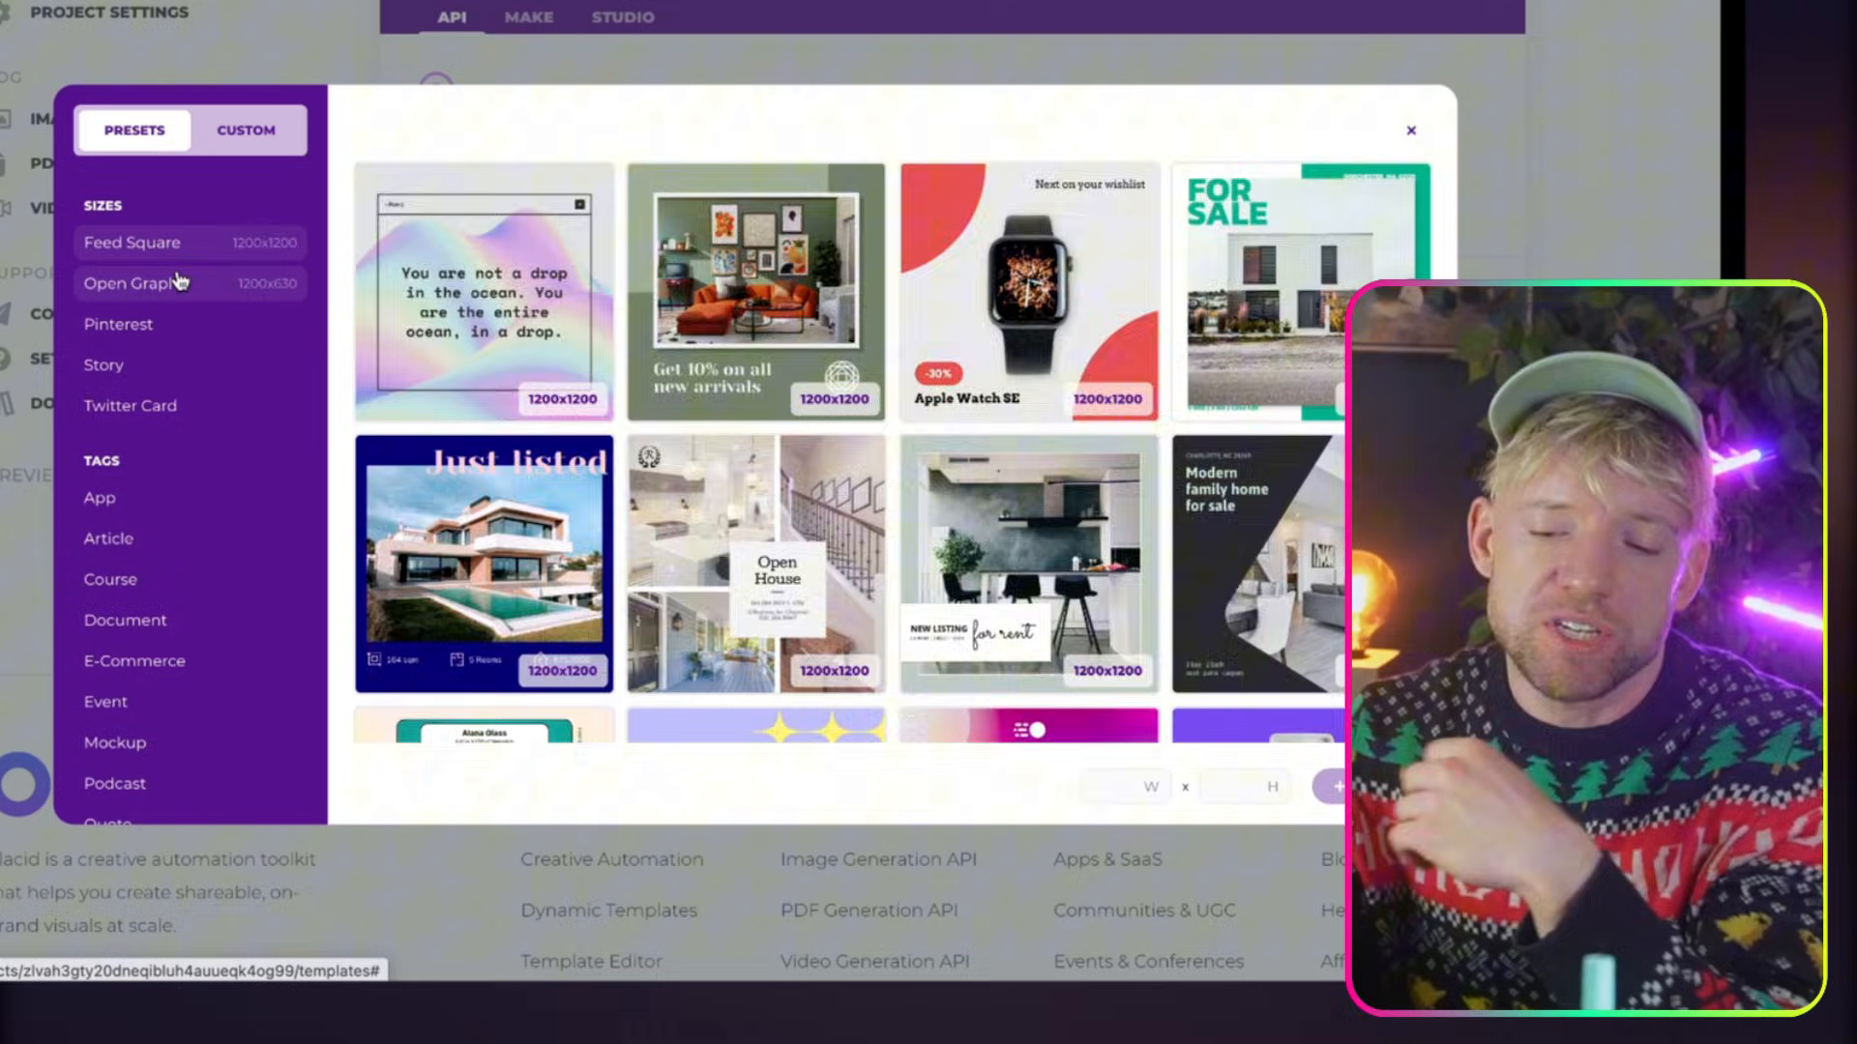
left_click(177, 283)
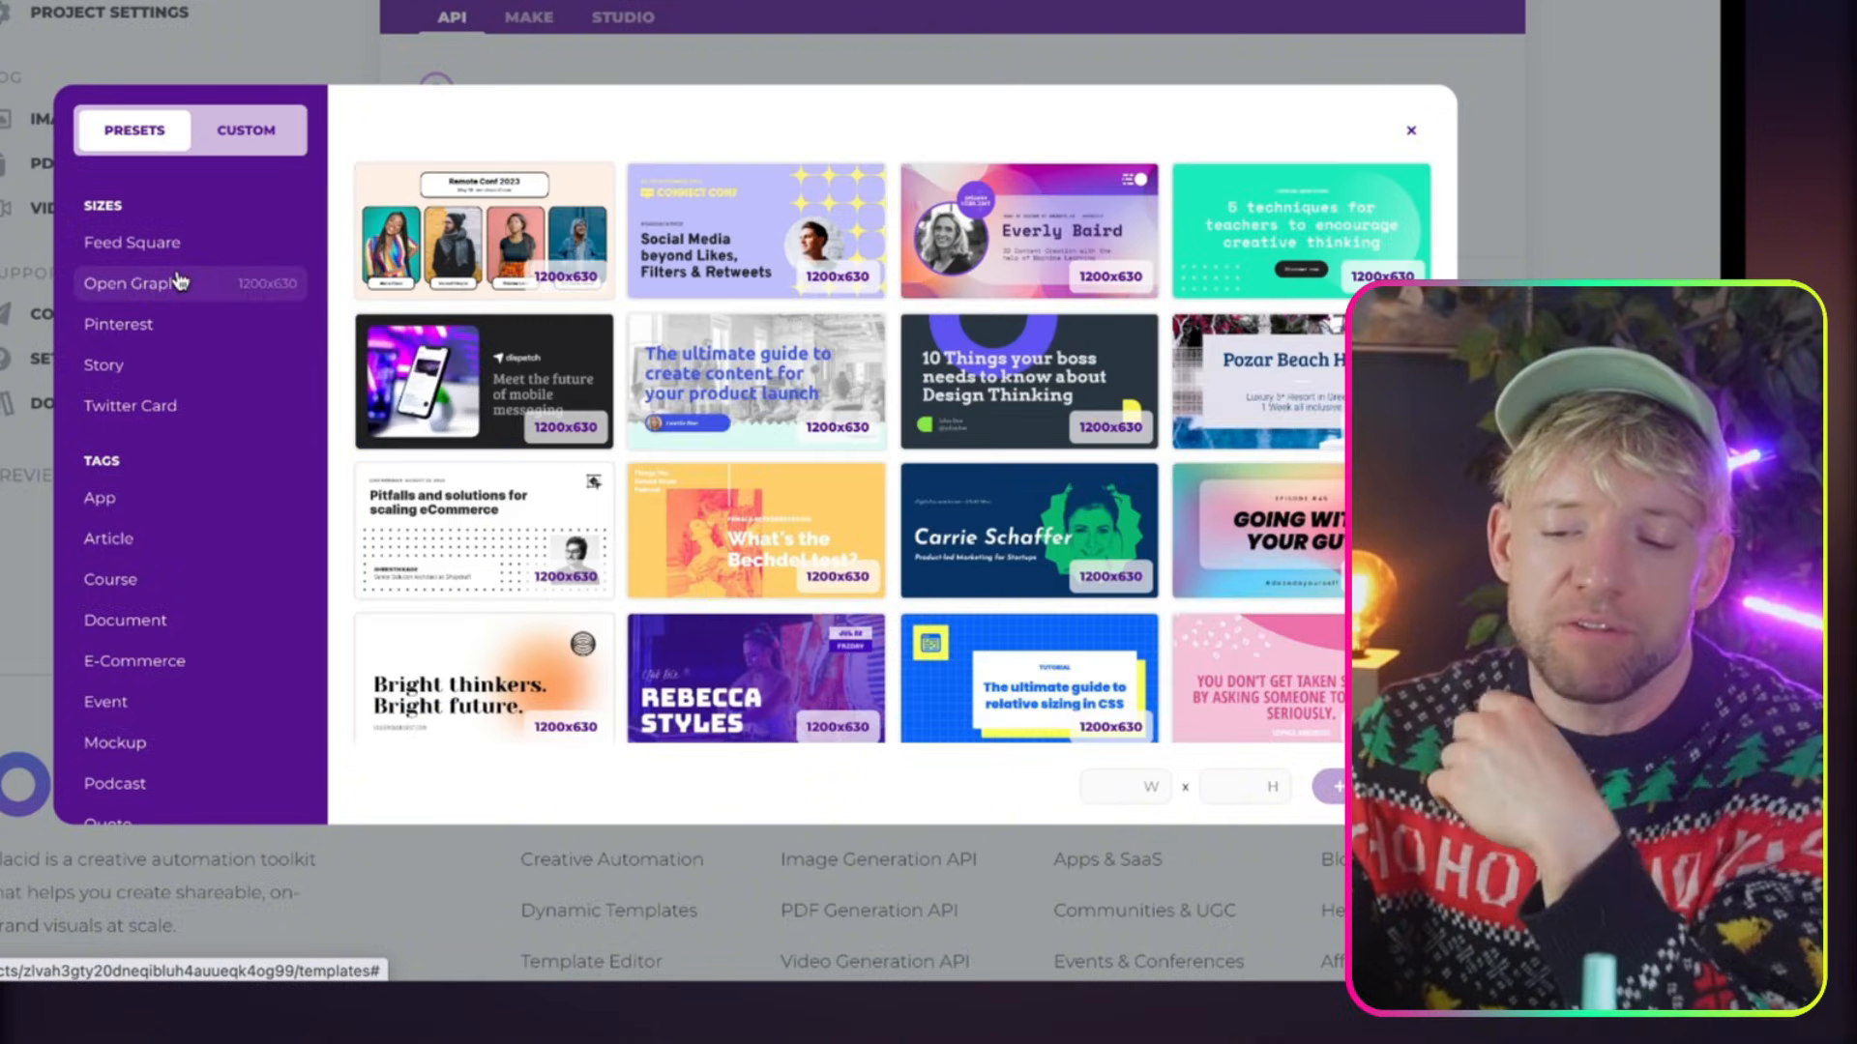
left_click(158, 325)
left_click(158, 368)
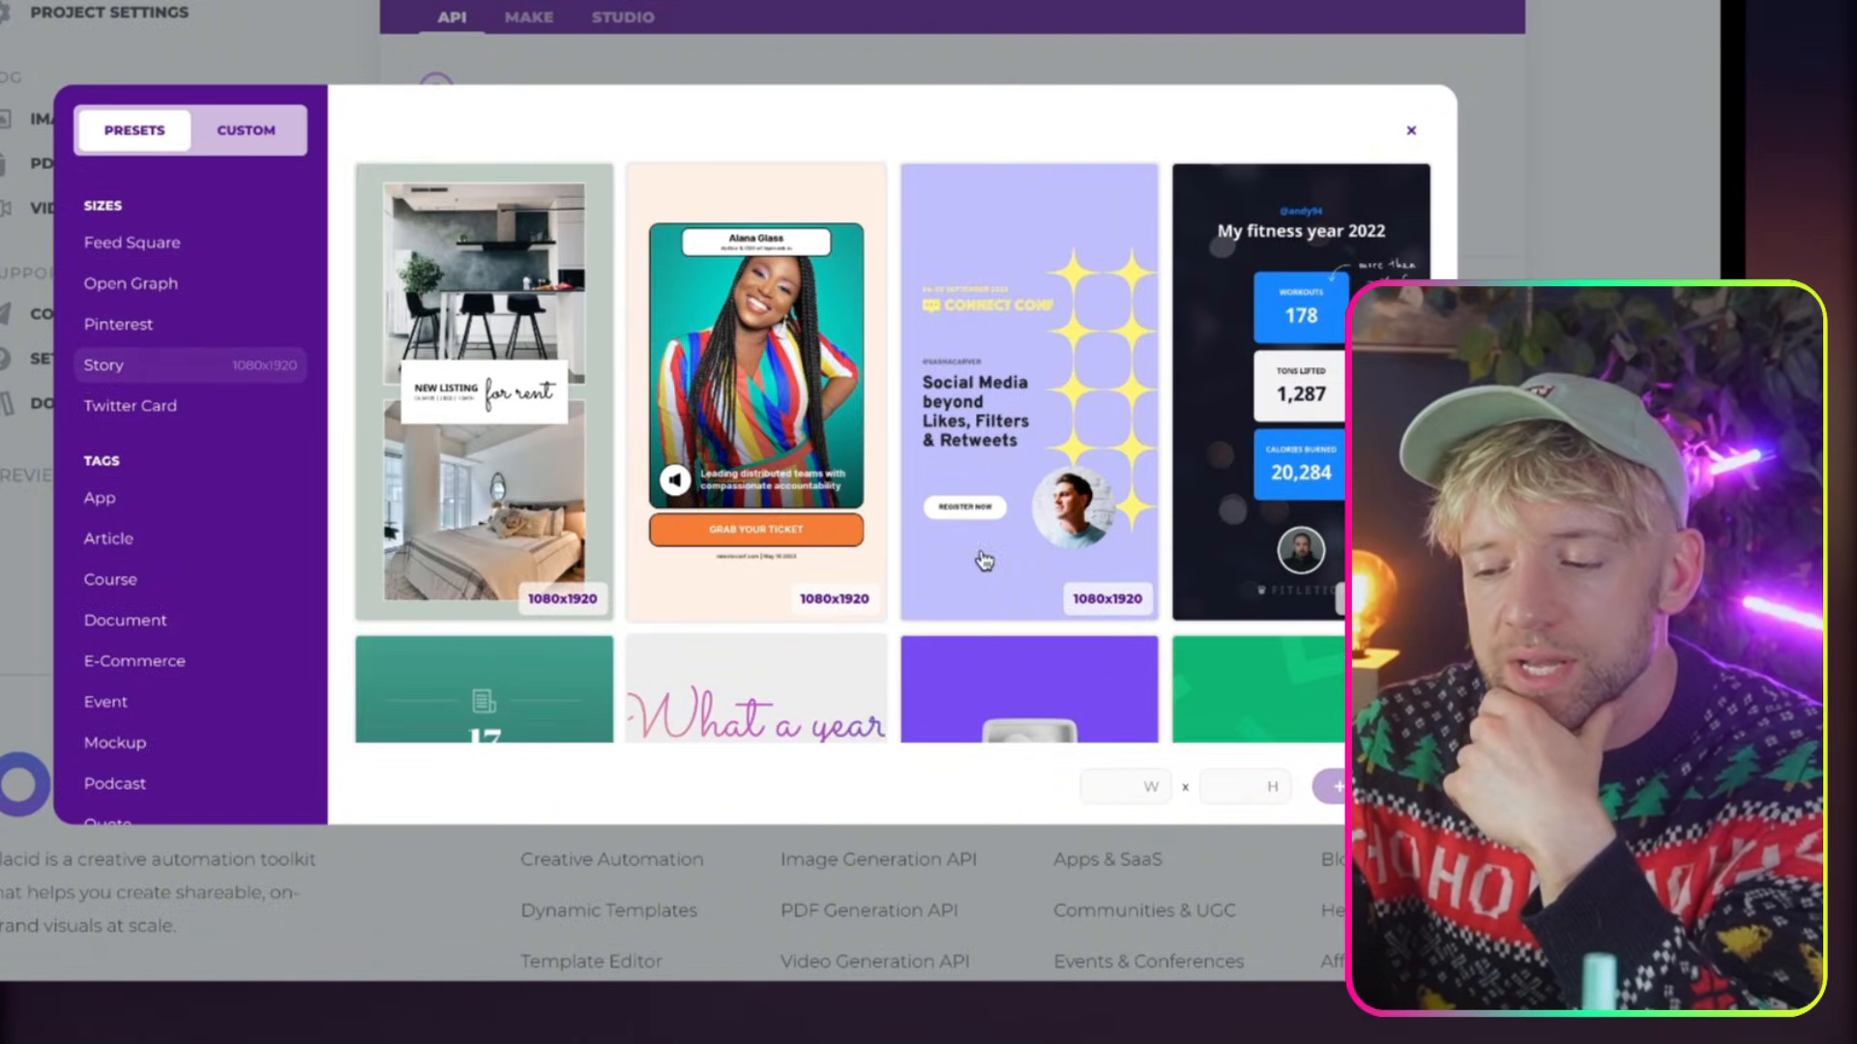
Browse the Story presets and open the My fitness year 2022 design as a new template
scroll(984, 561, "down", 10)
scroll(984, 561, "up", 3)
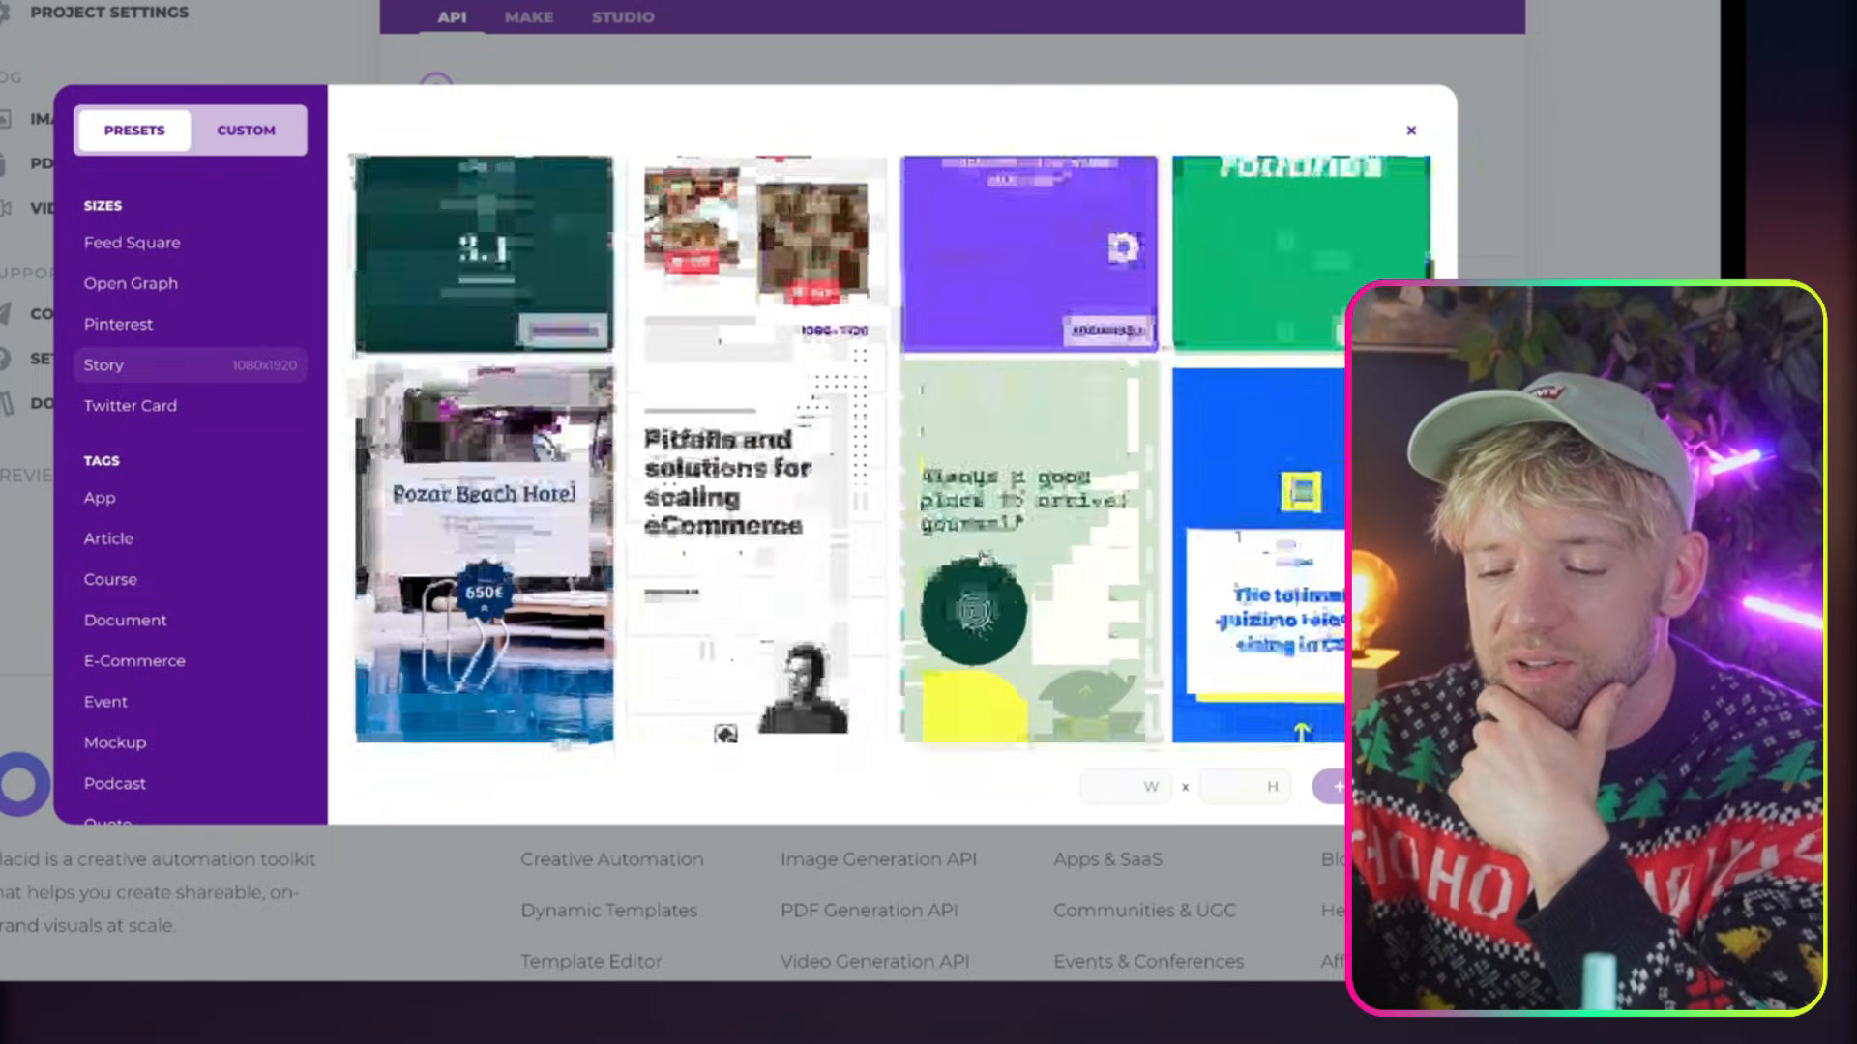
scroll(984, 559, "up", 8)
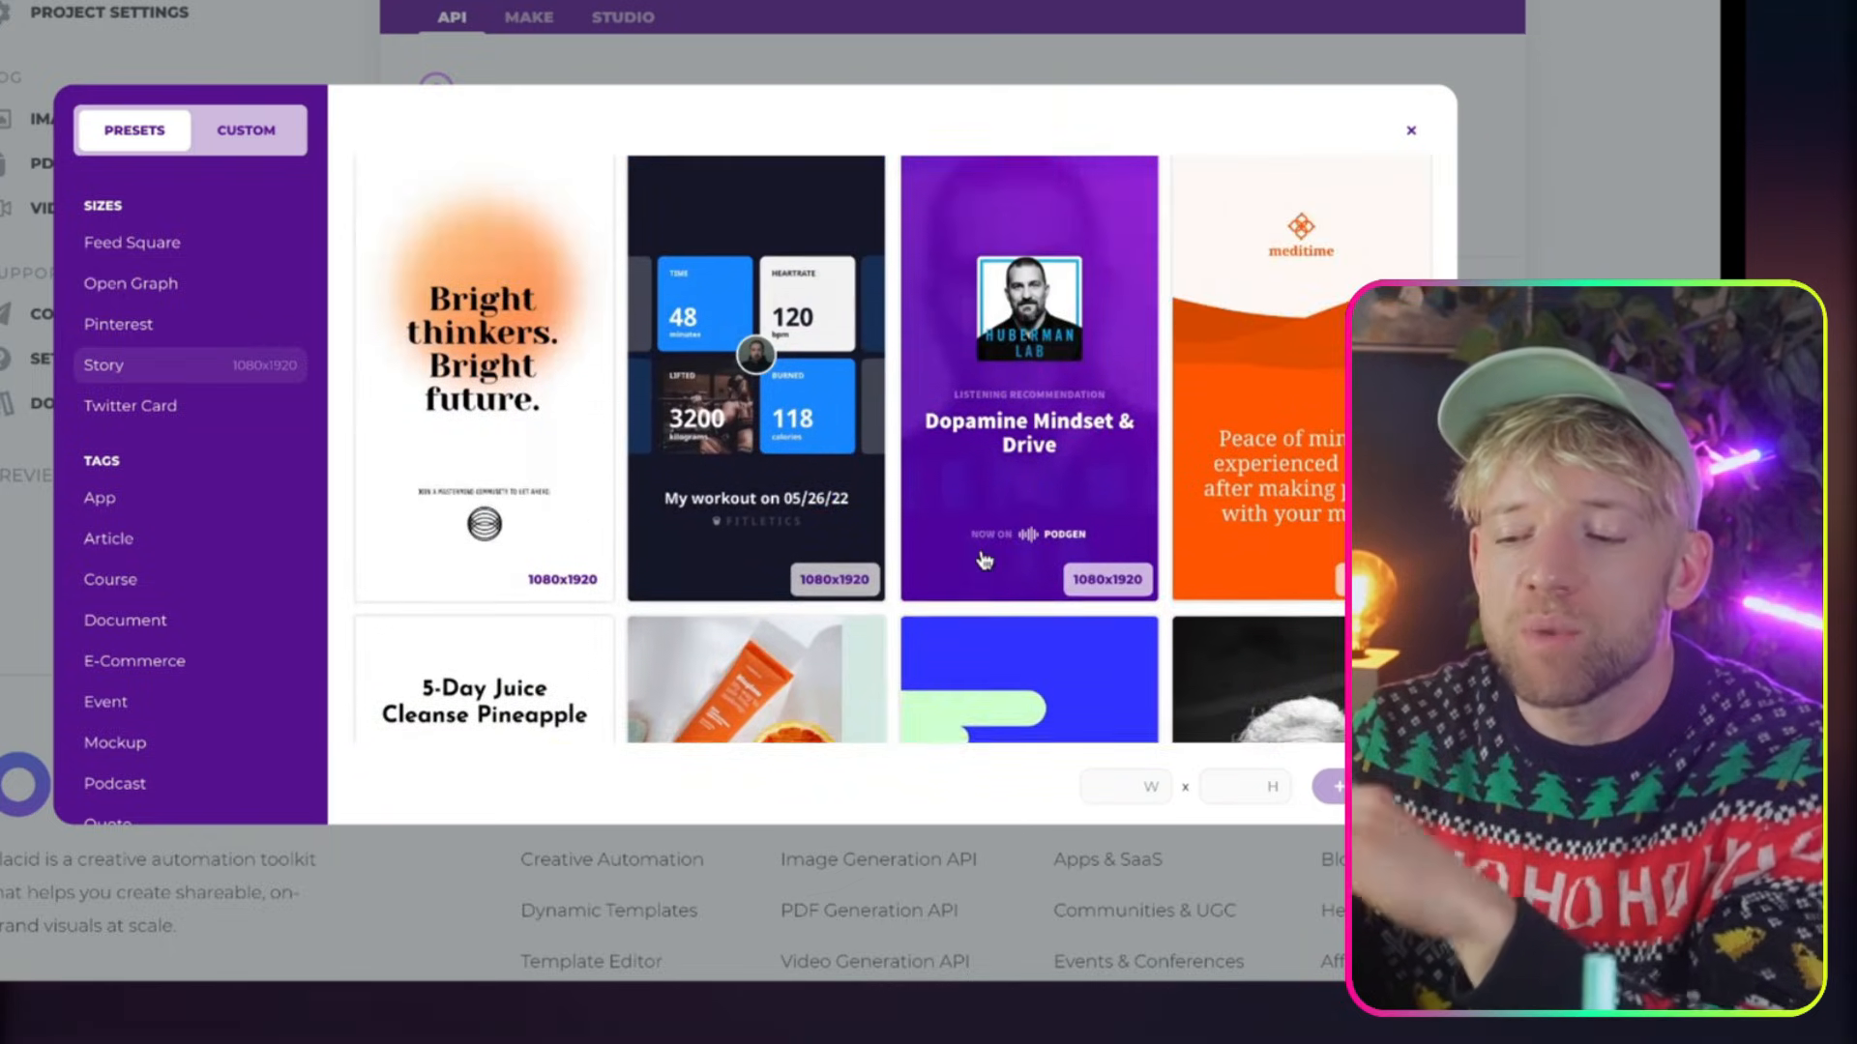
scroll(985, 561, "up", 1)
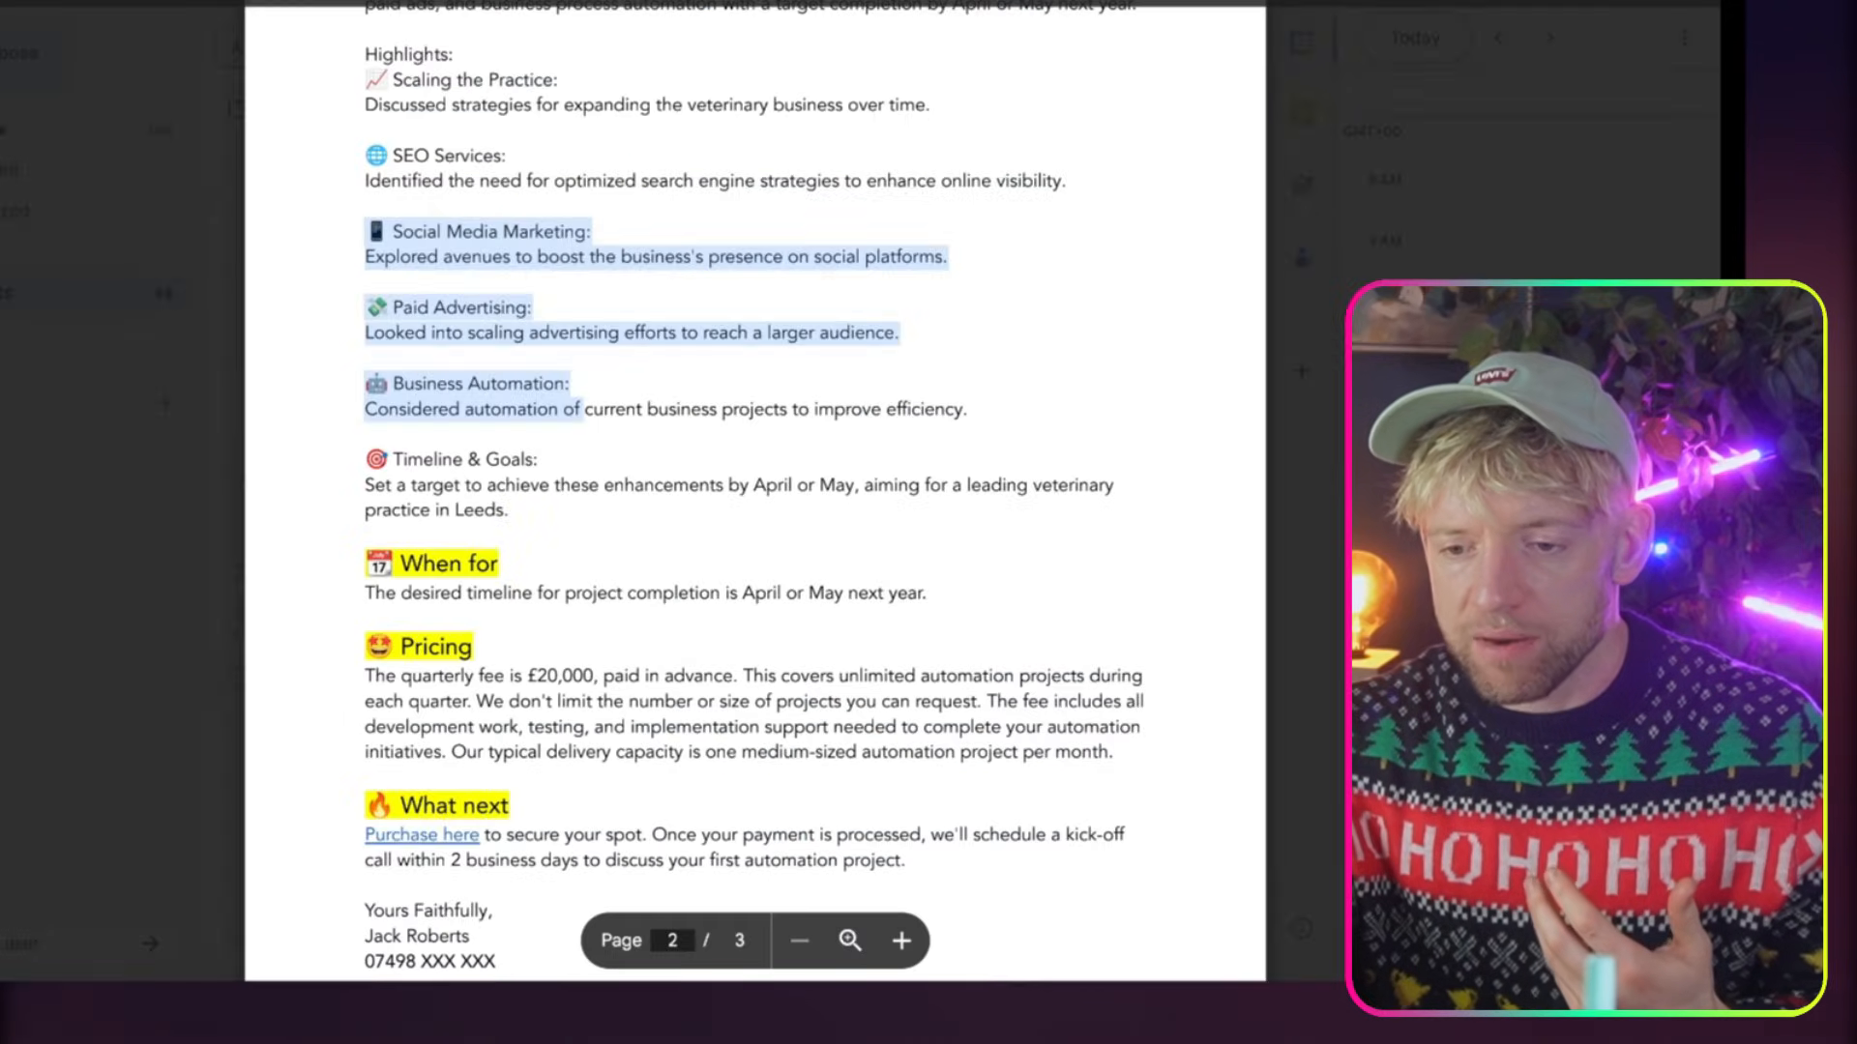
scroll(711, 337, "up", 10)
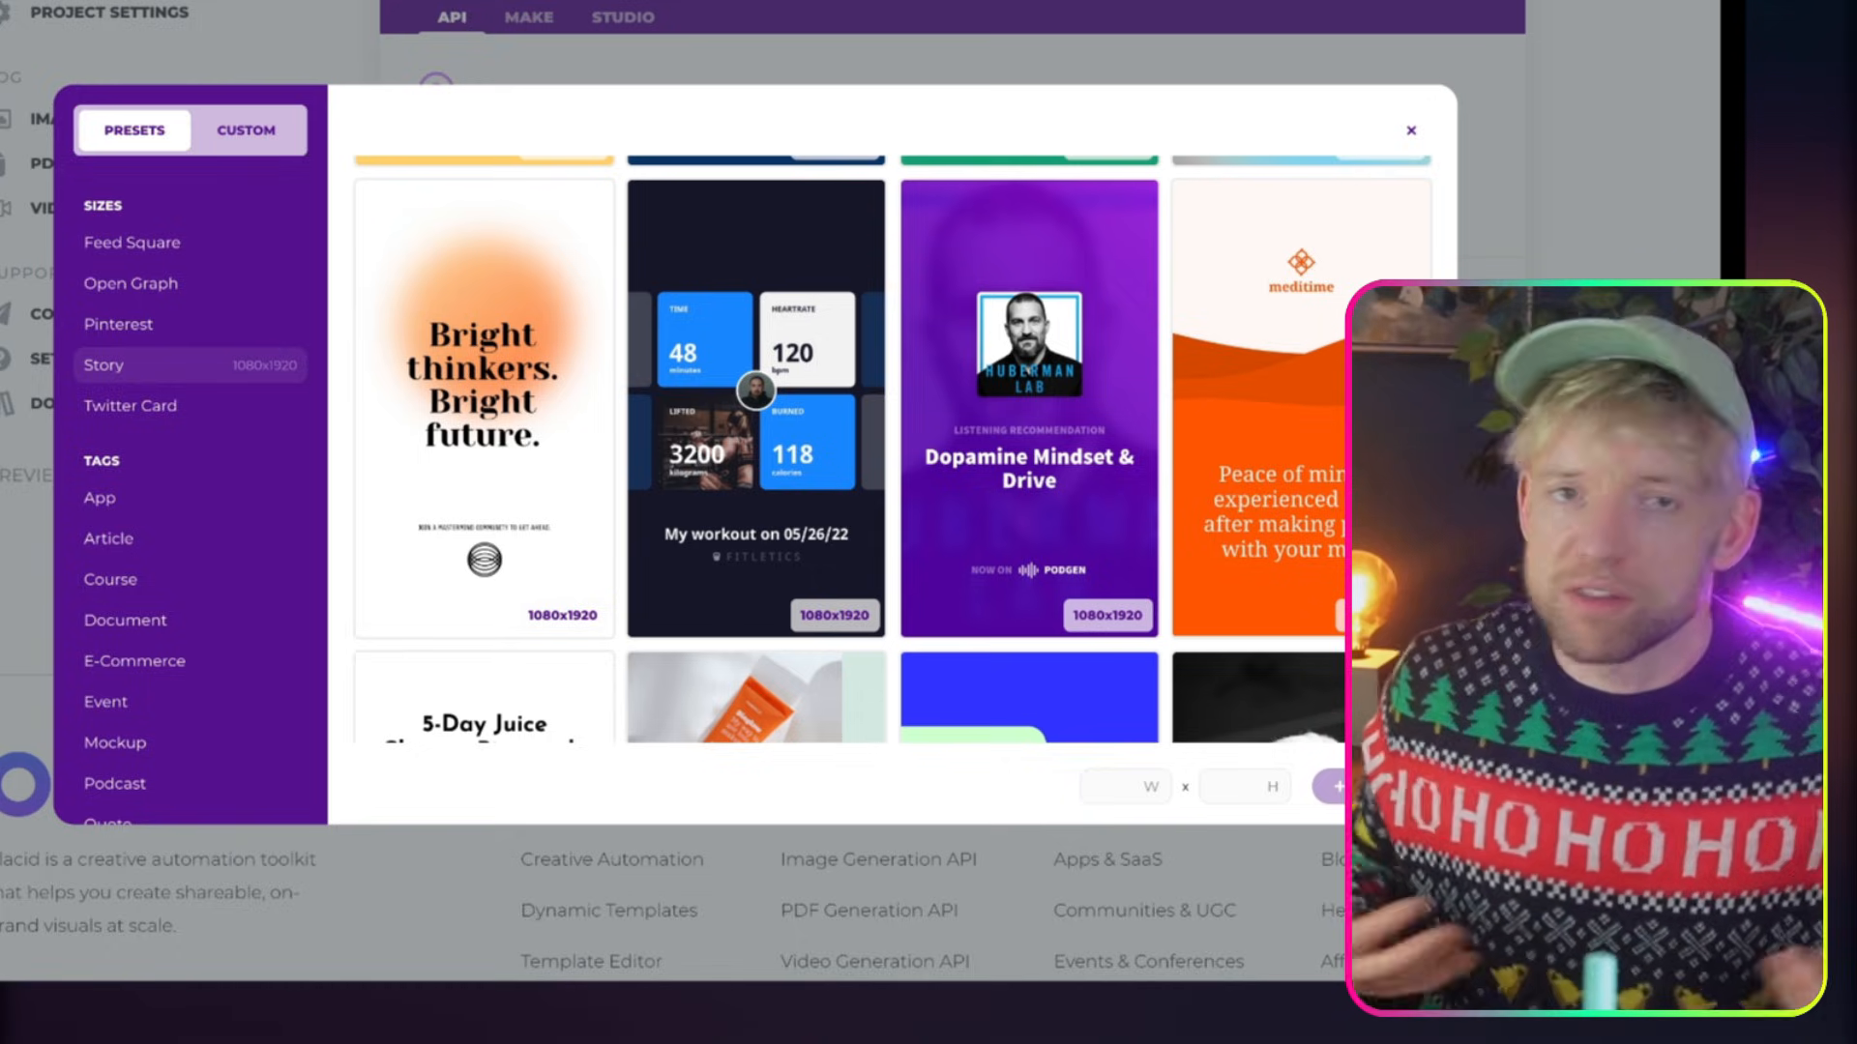
scroll(1236, 486, "down", 15)
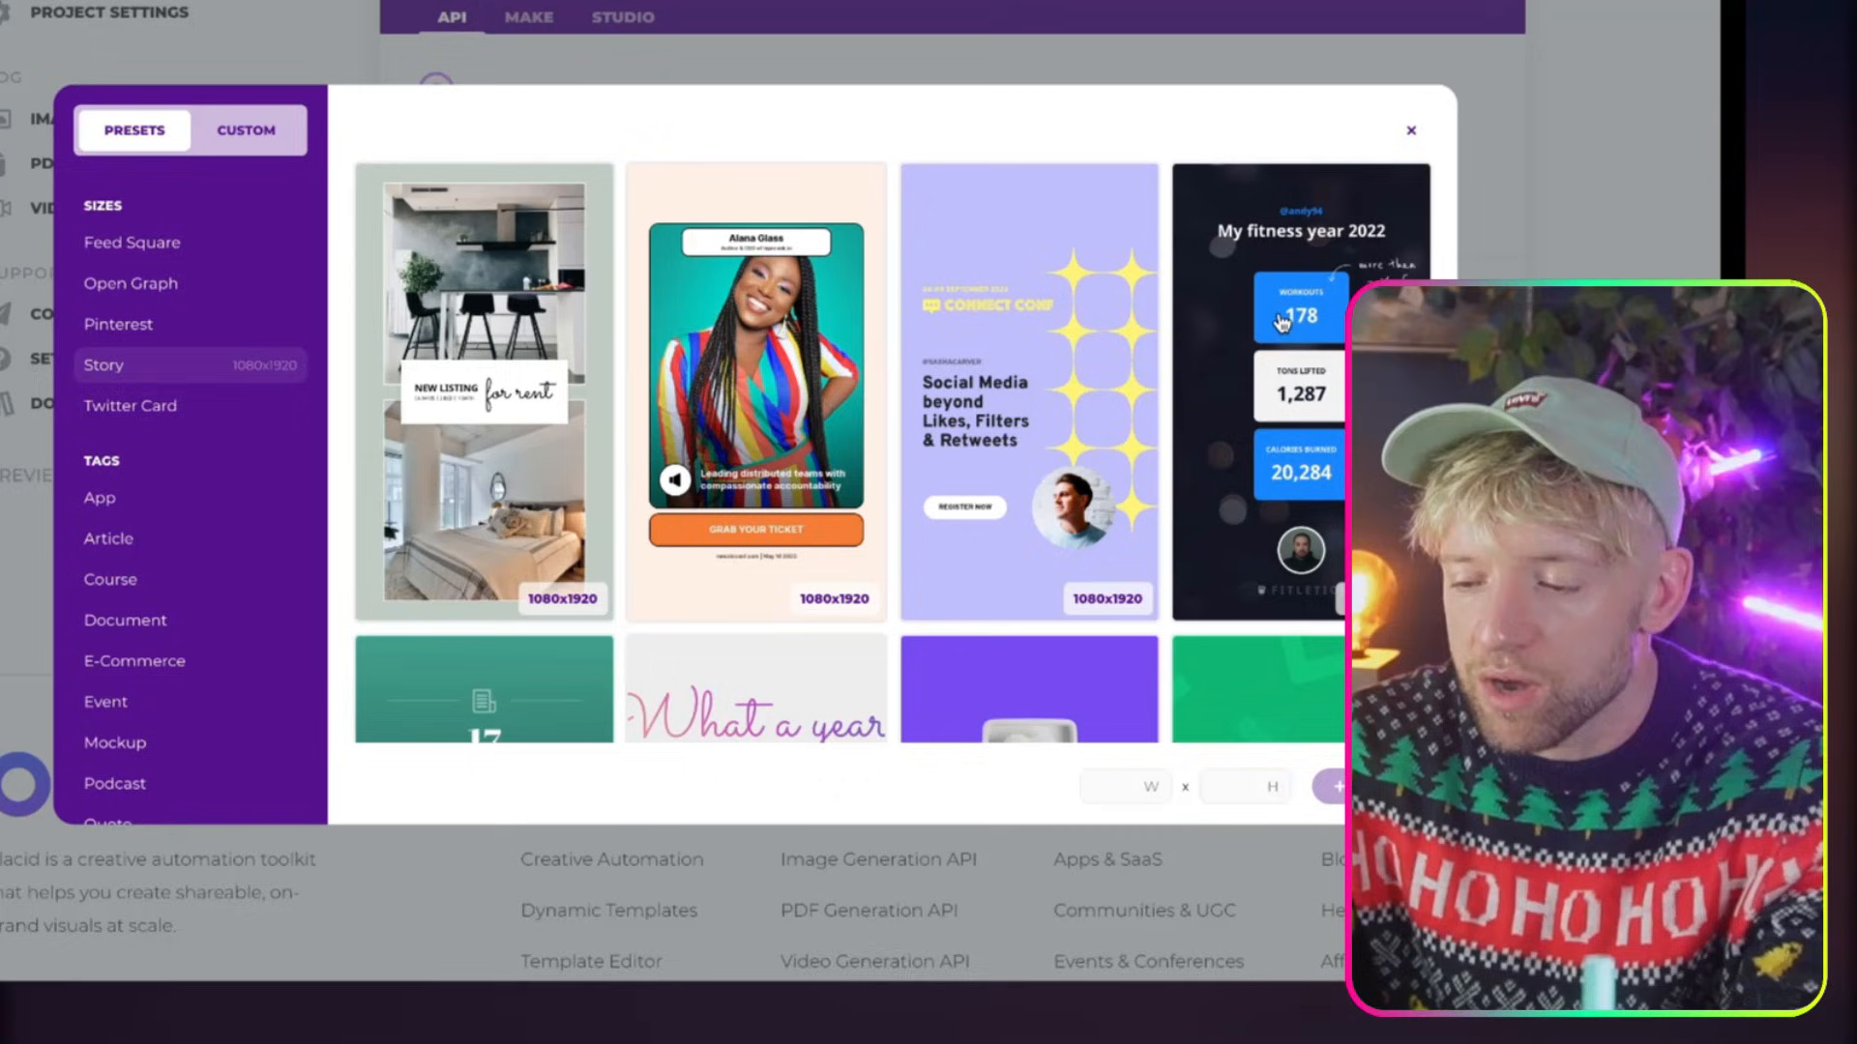
left_click(1281, 322)
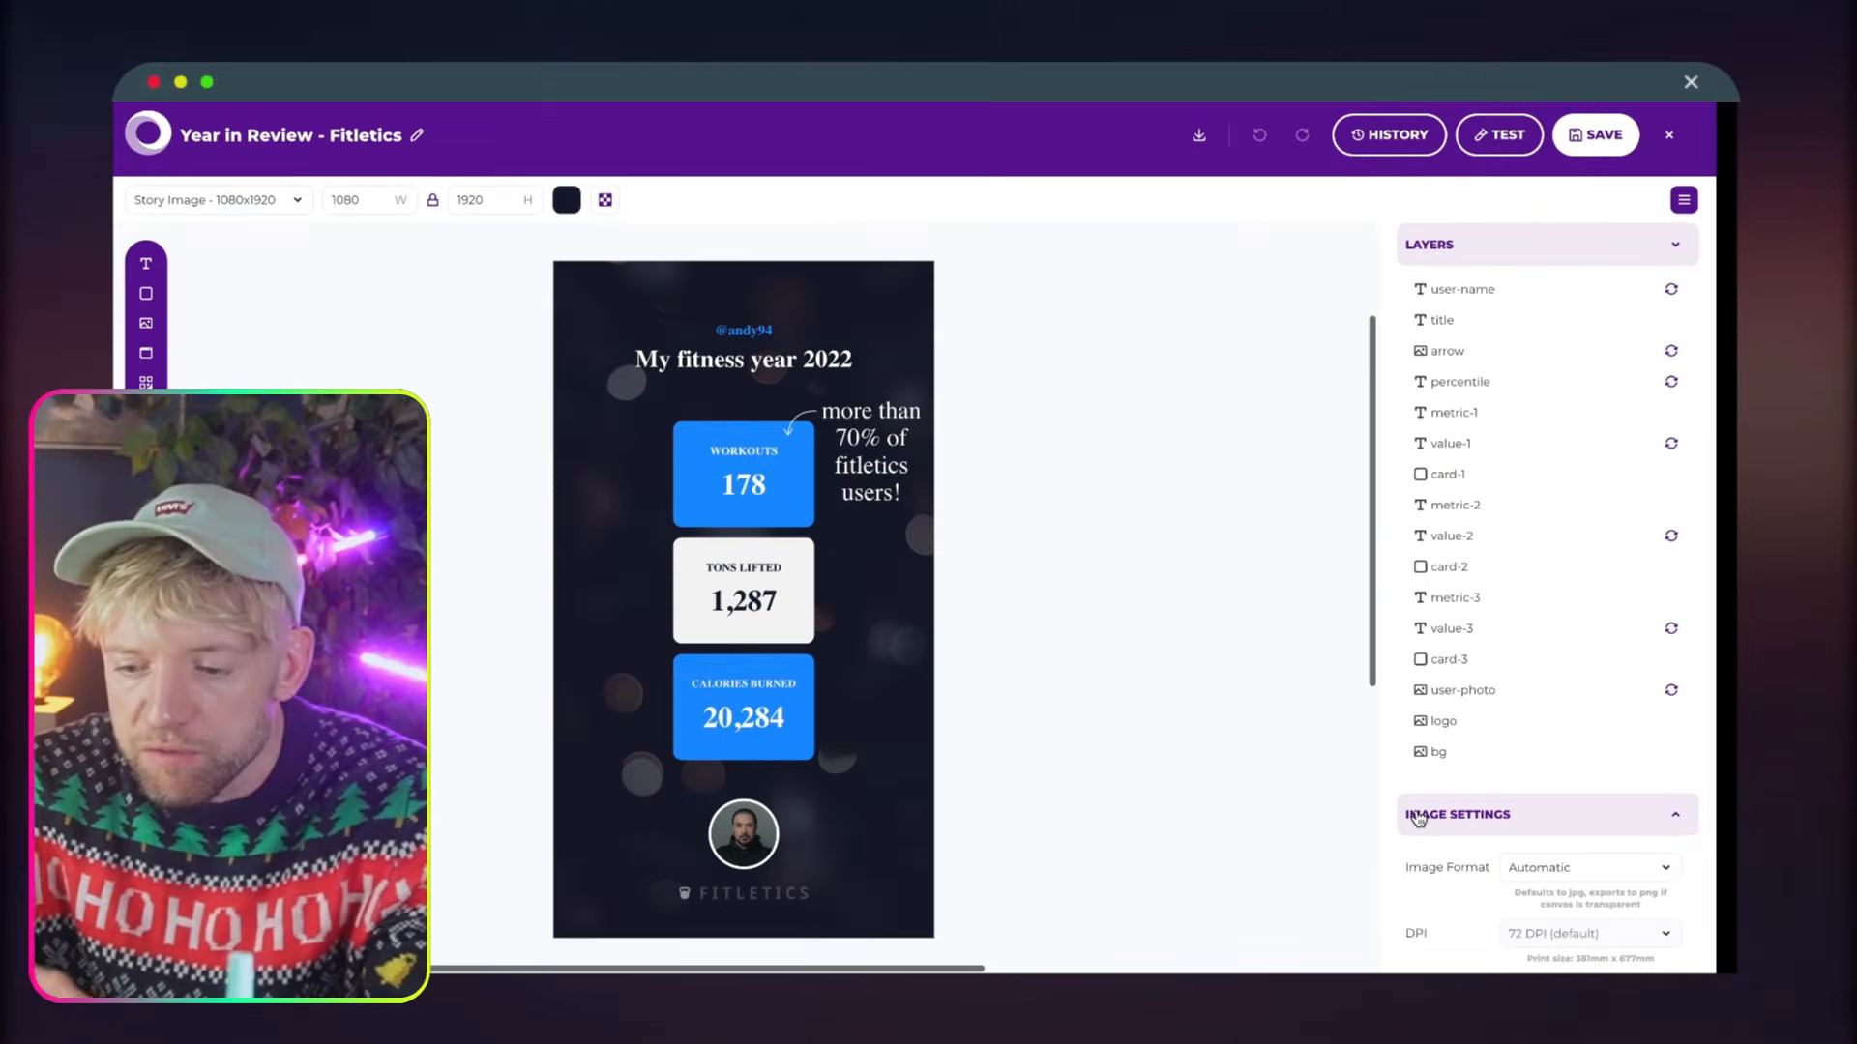
Add a text layer near the canvas's upper edge and enlarge it to about 476 by 177
left_click(146, 266)
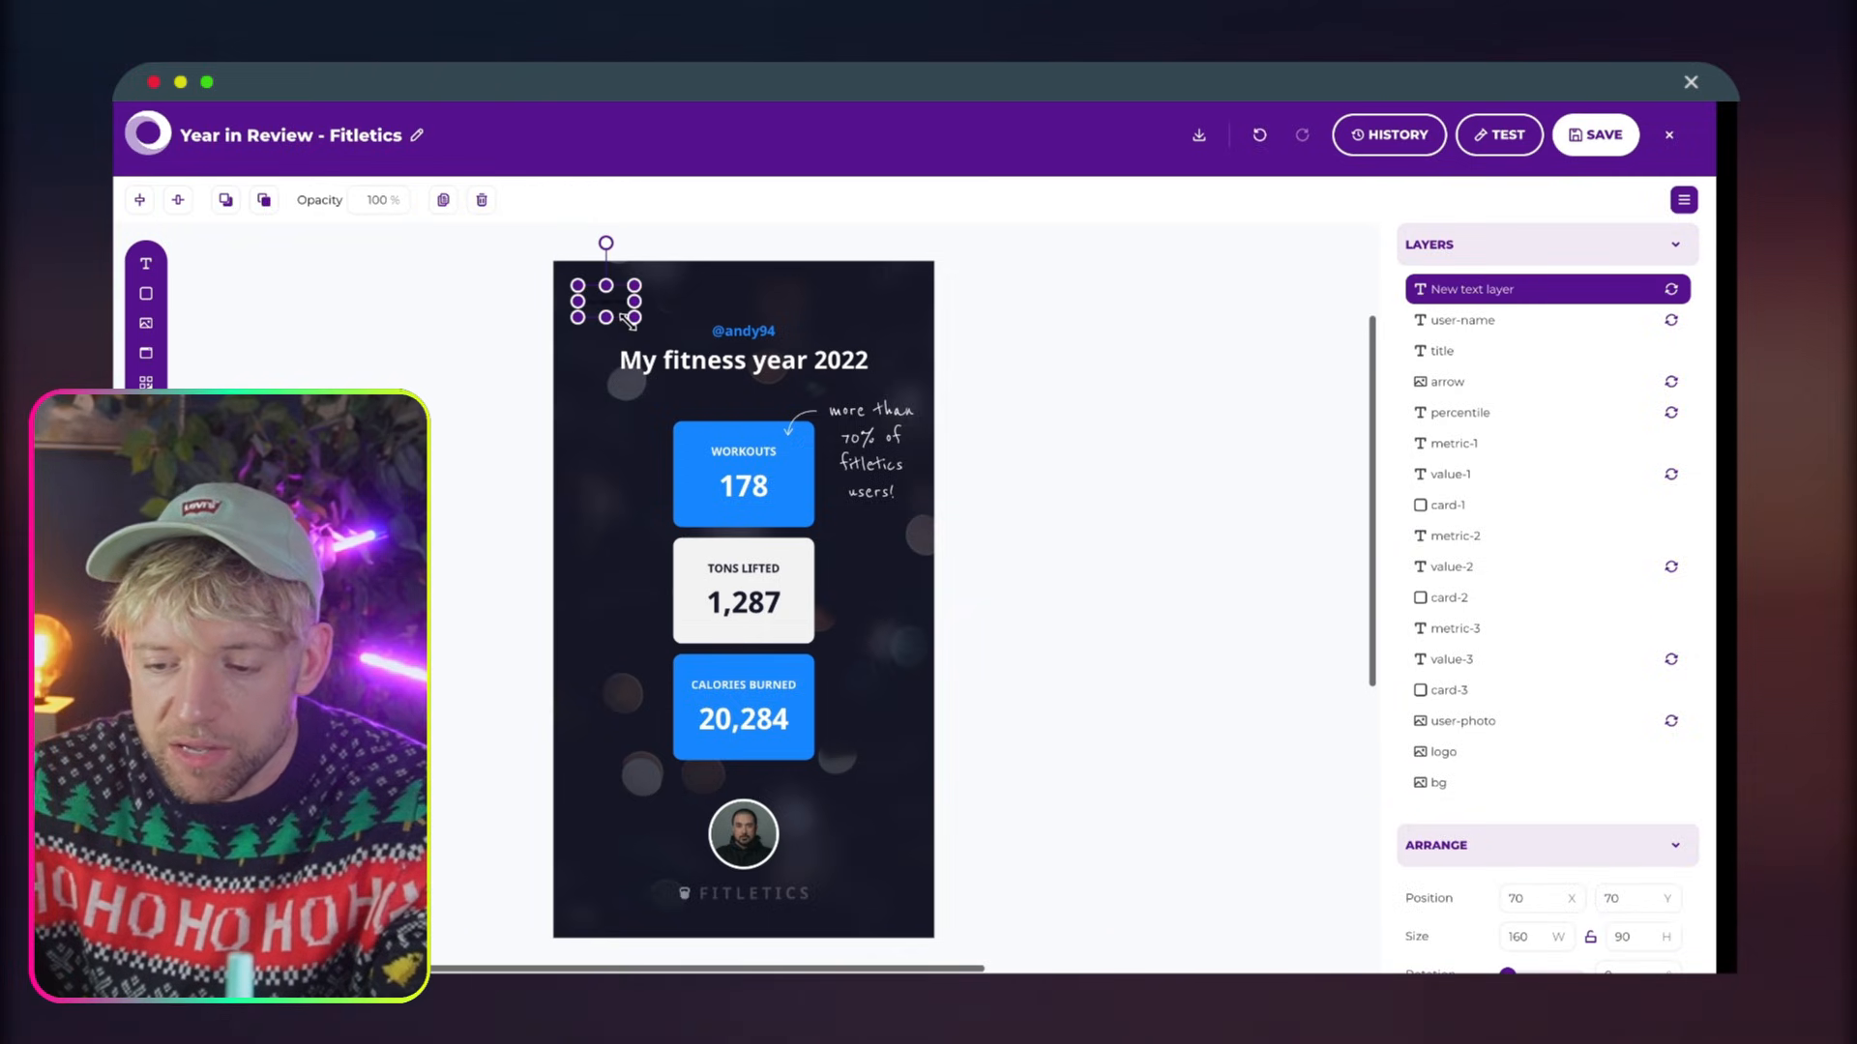
left_click_drag(735, 352, 744, 351)
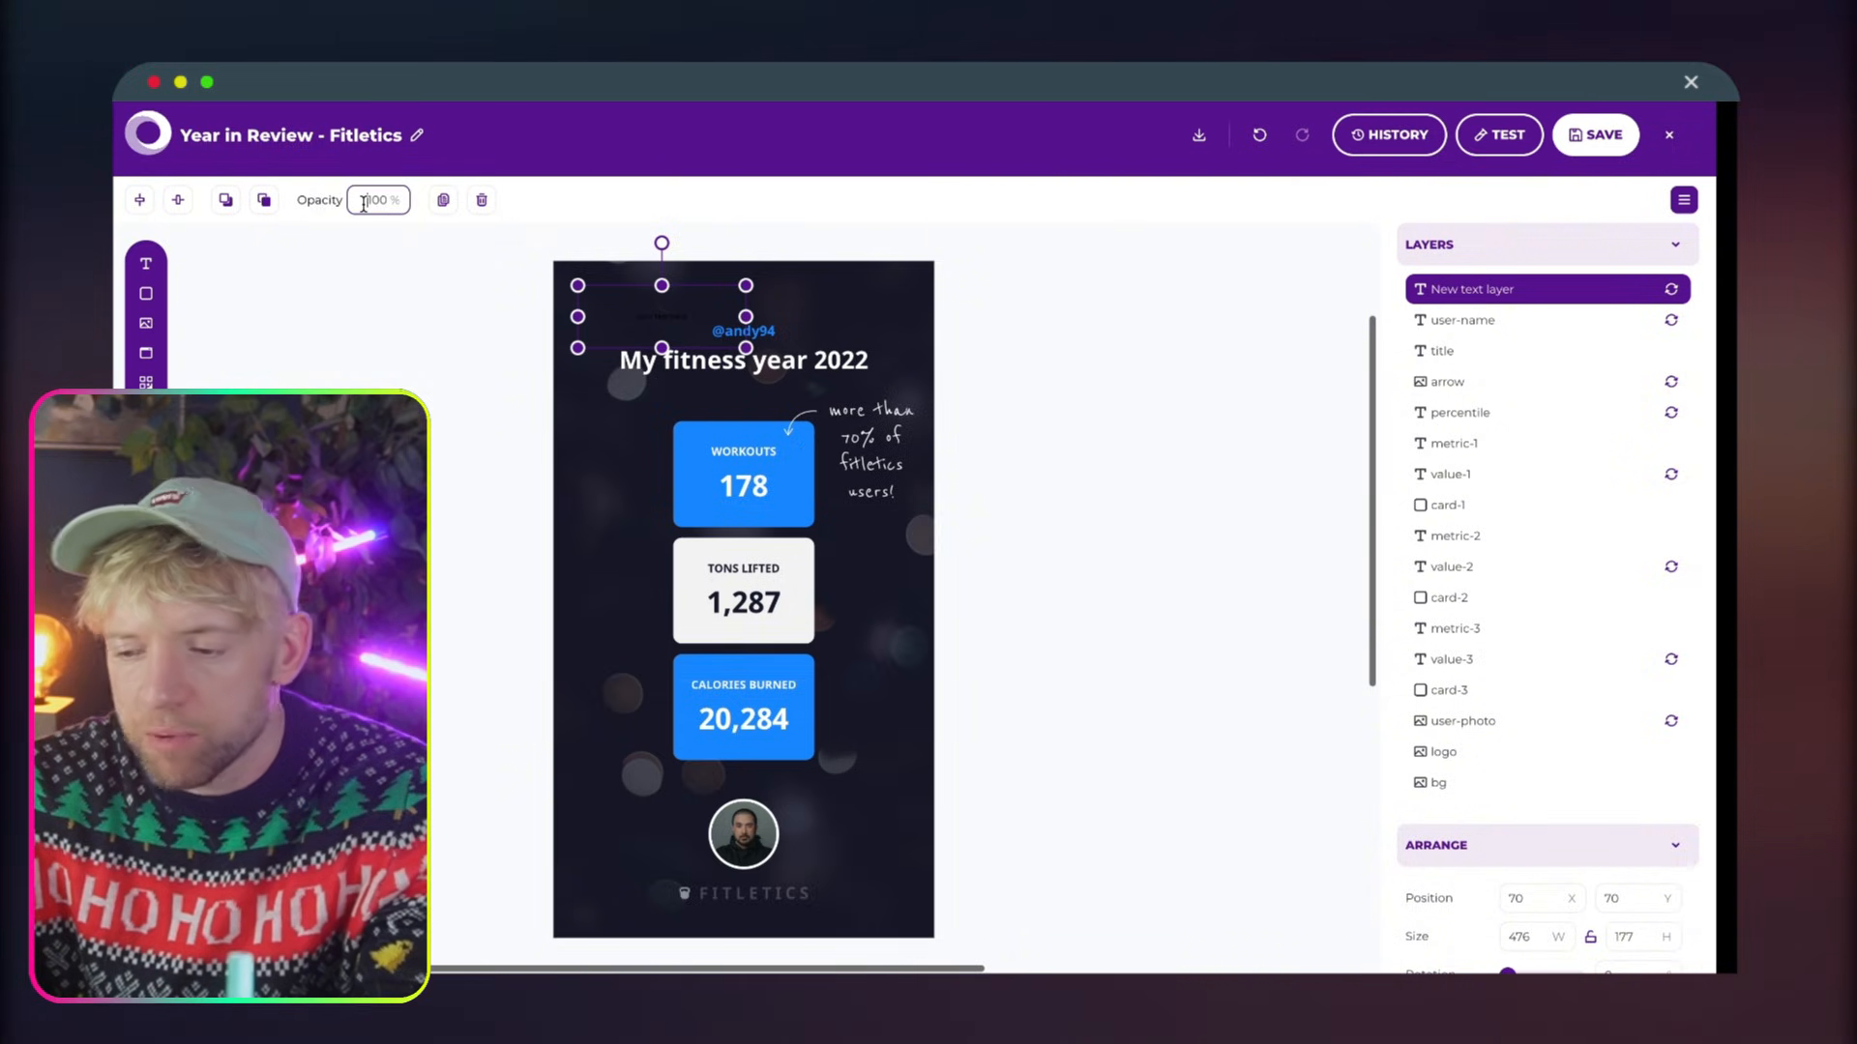
Set the new text layer's colour to white, FFFFFF
scroll(1471, 899, "down", 5)
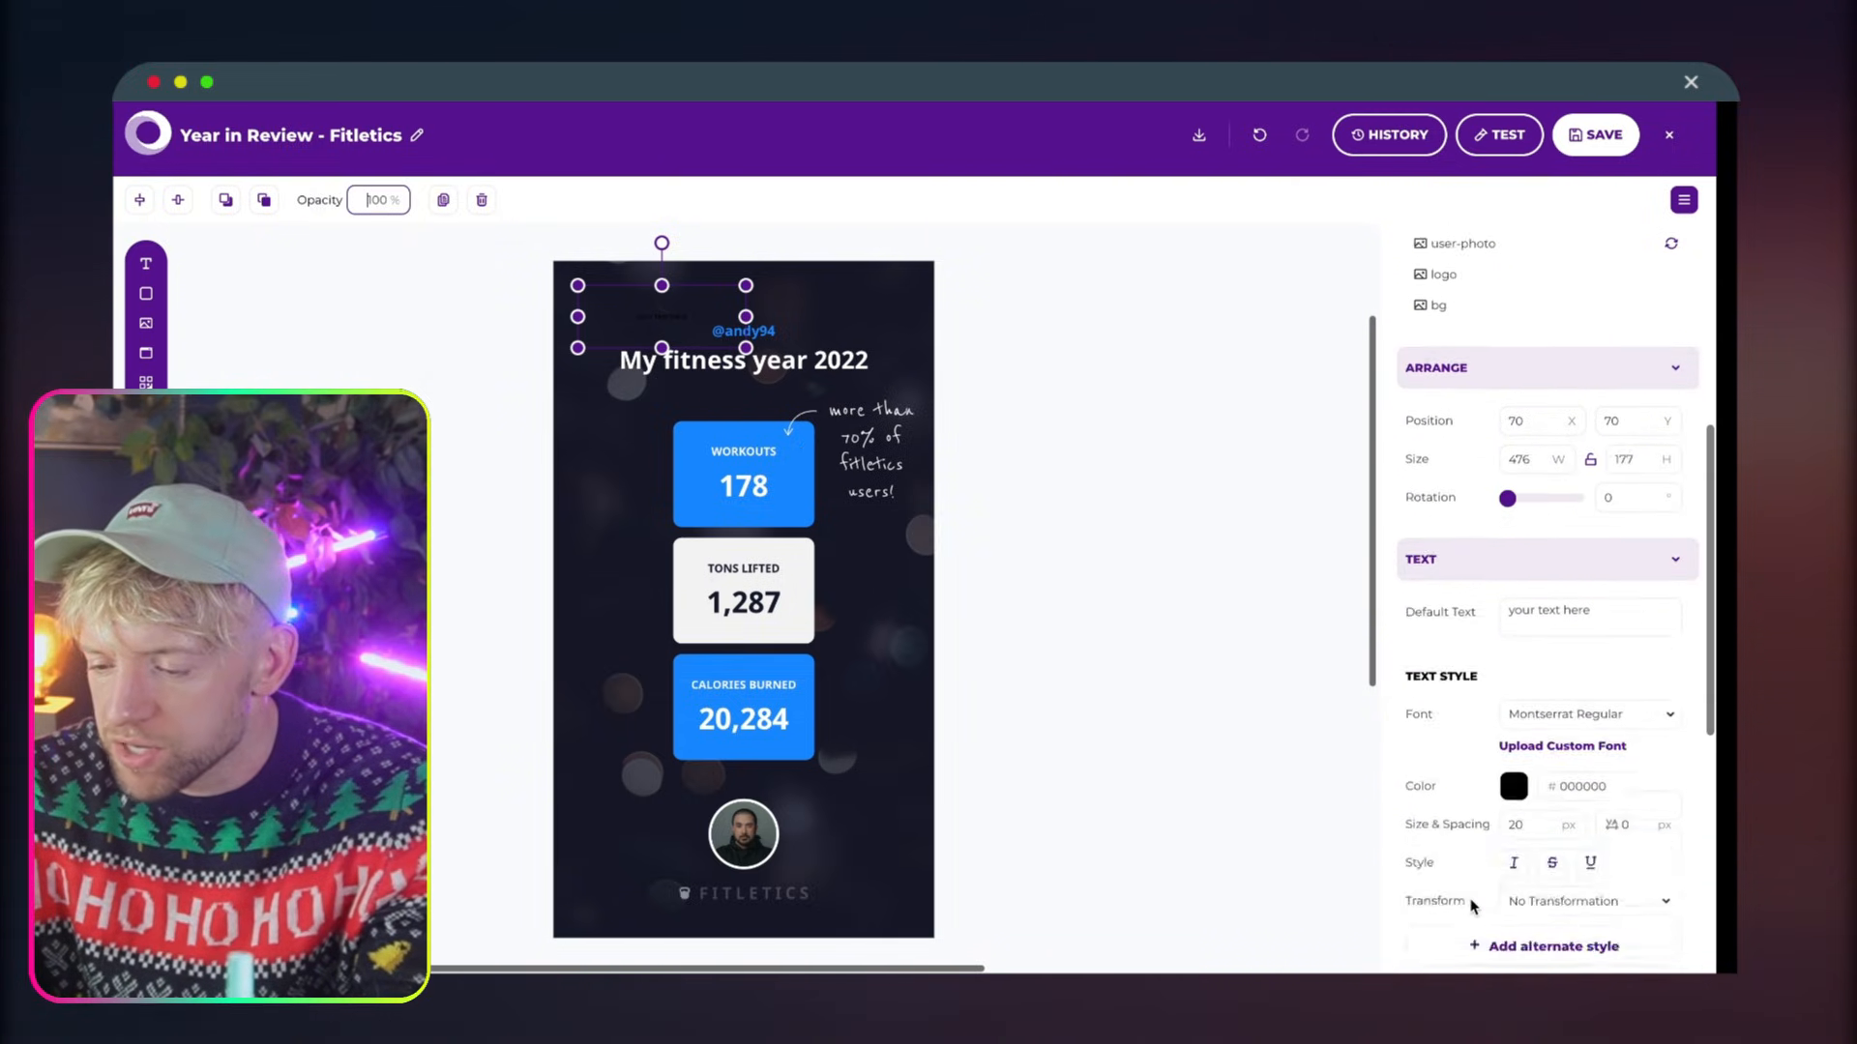
scroll(1471, 906, "down", 3)
left_click(1514, 557)
left_click(1361, 535)
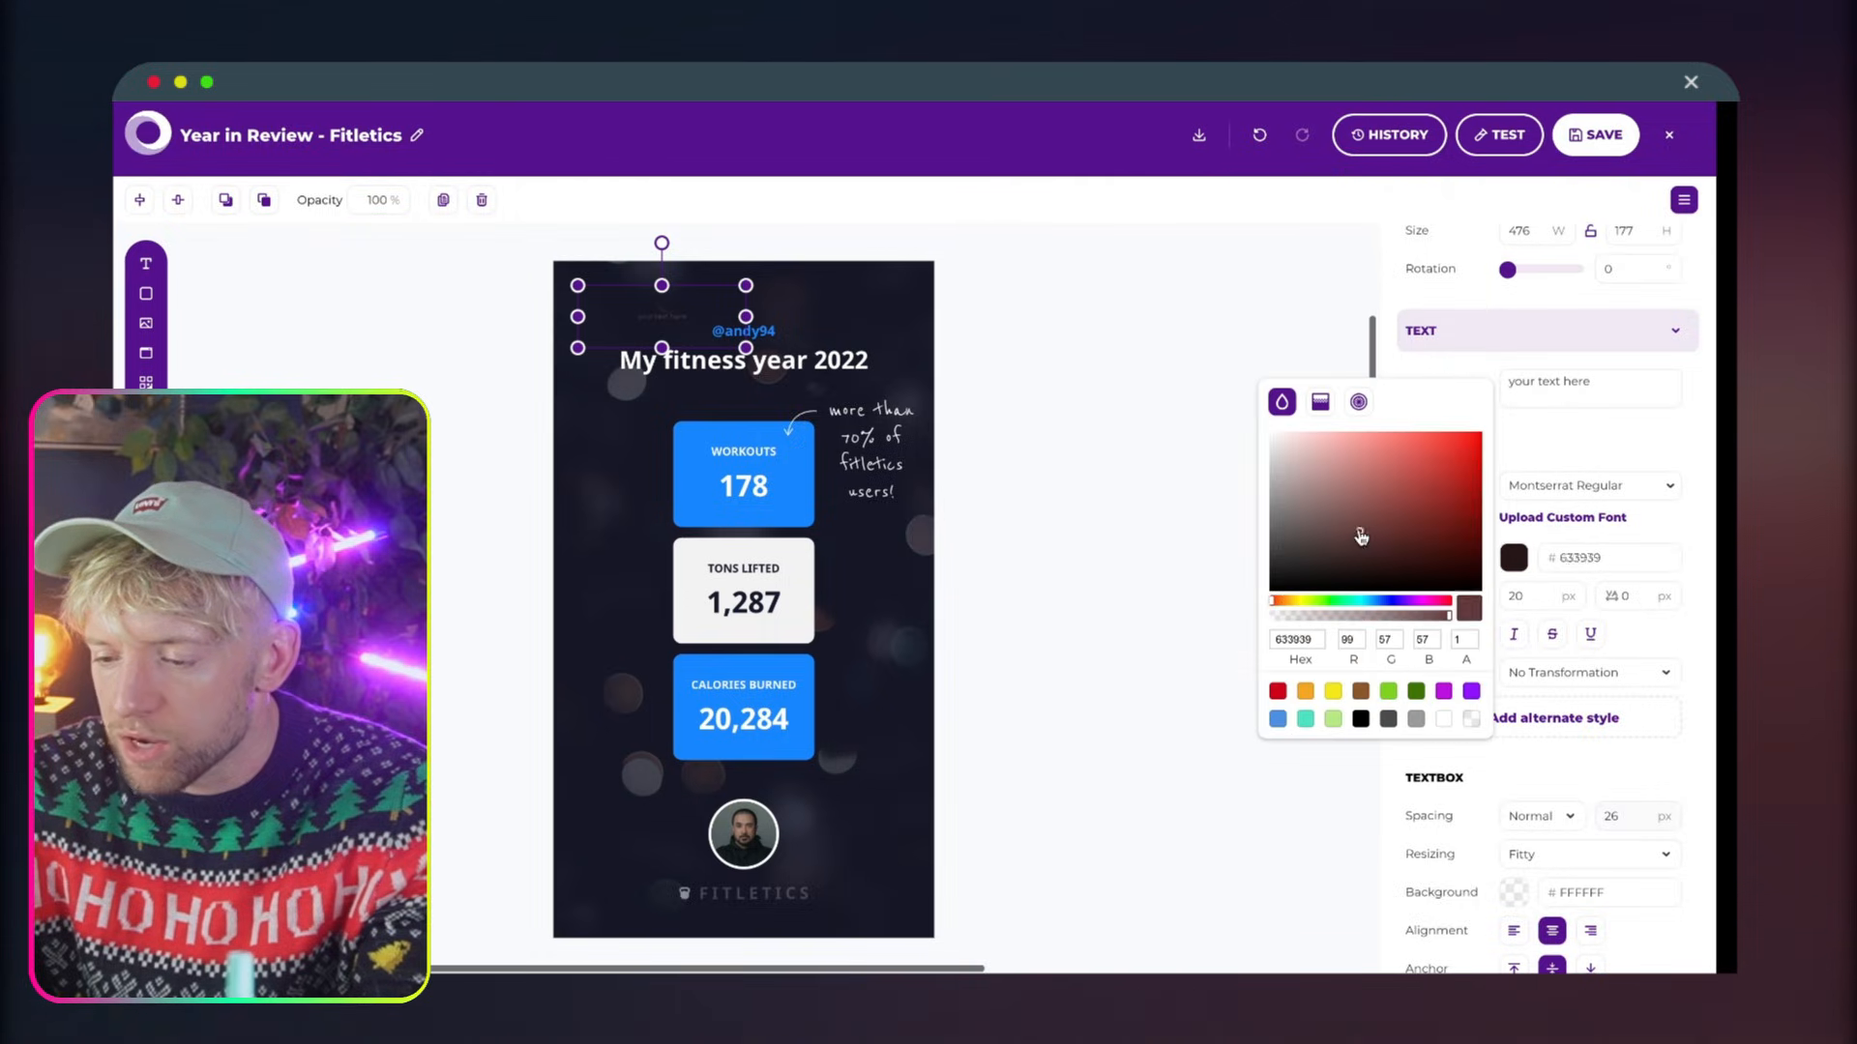
left_click_drag(1361, 535, 1198, 437)
left_click(725, 338)
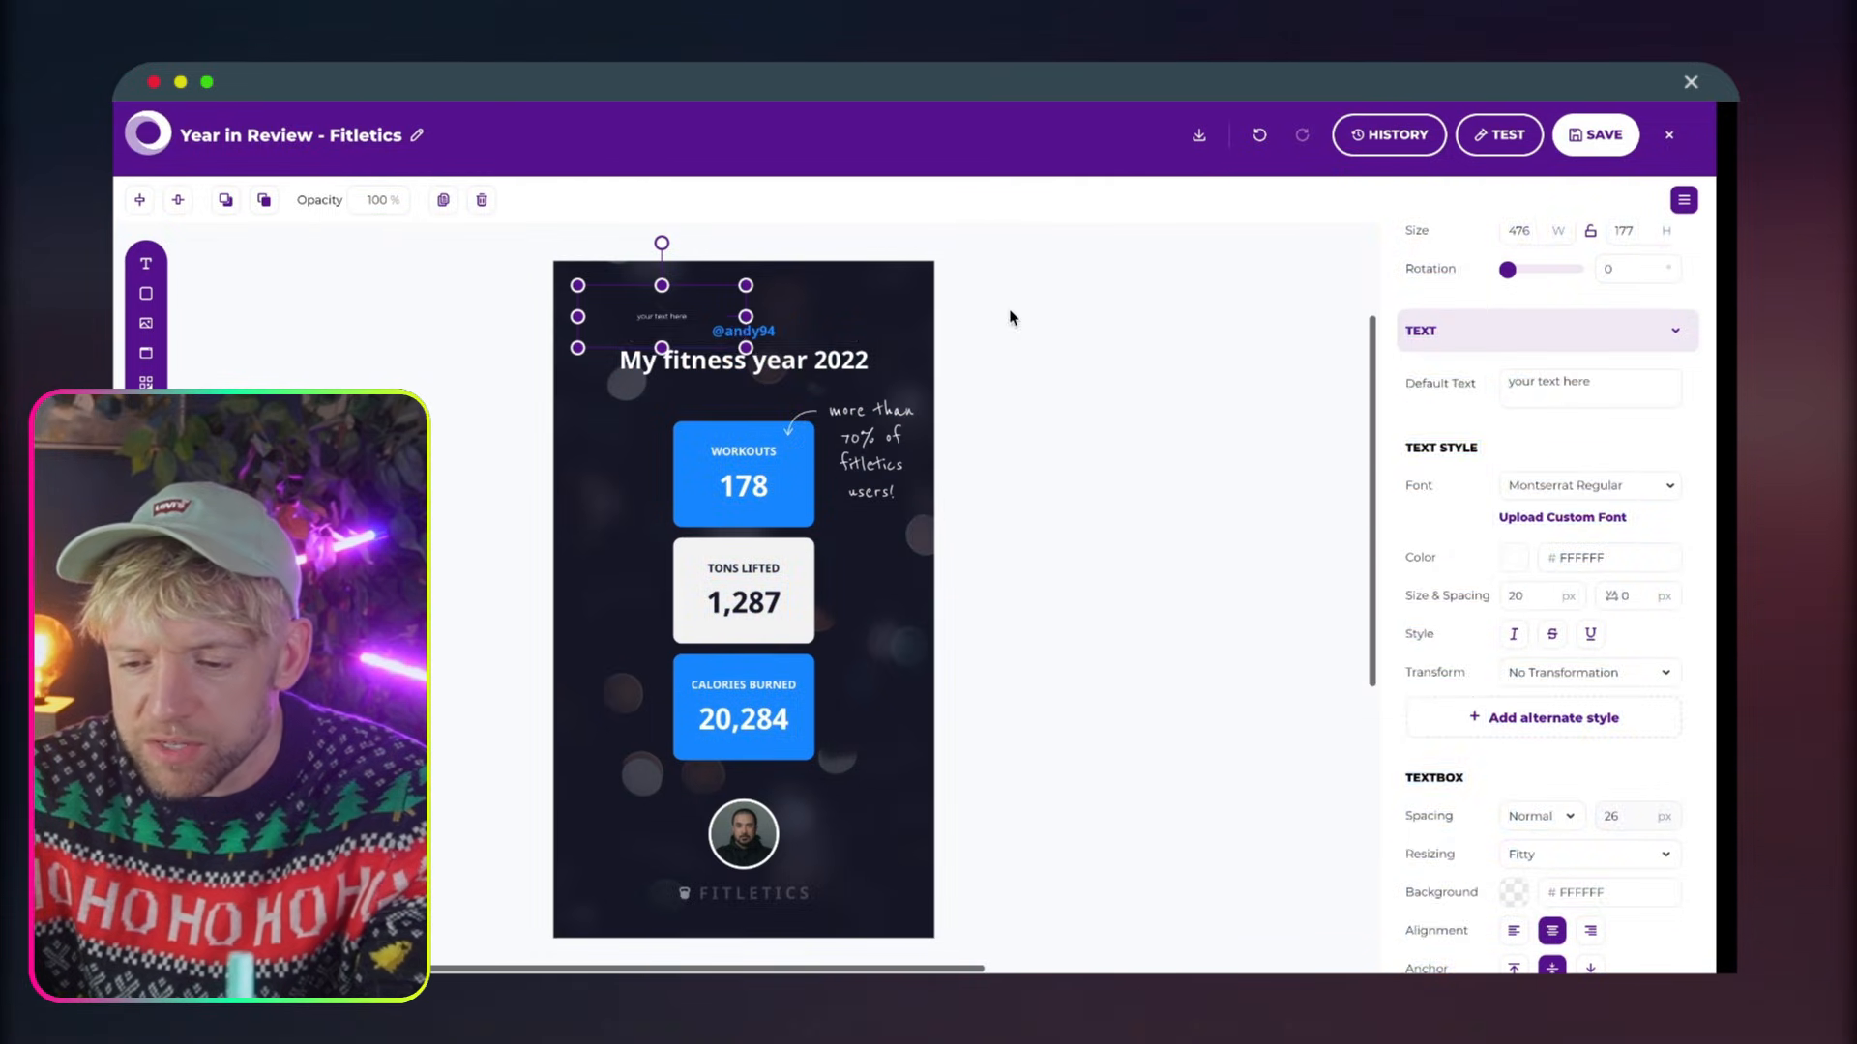
Delete the added placeholder text layer from the template
left_click(677, 325)
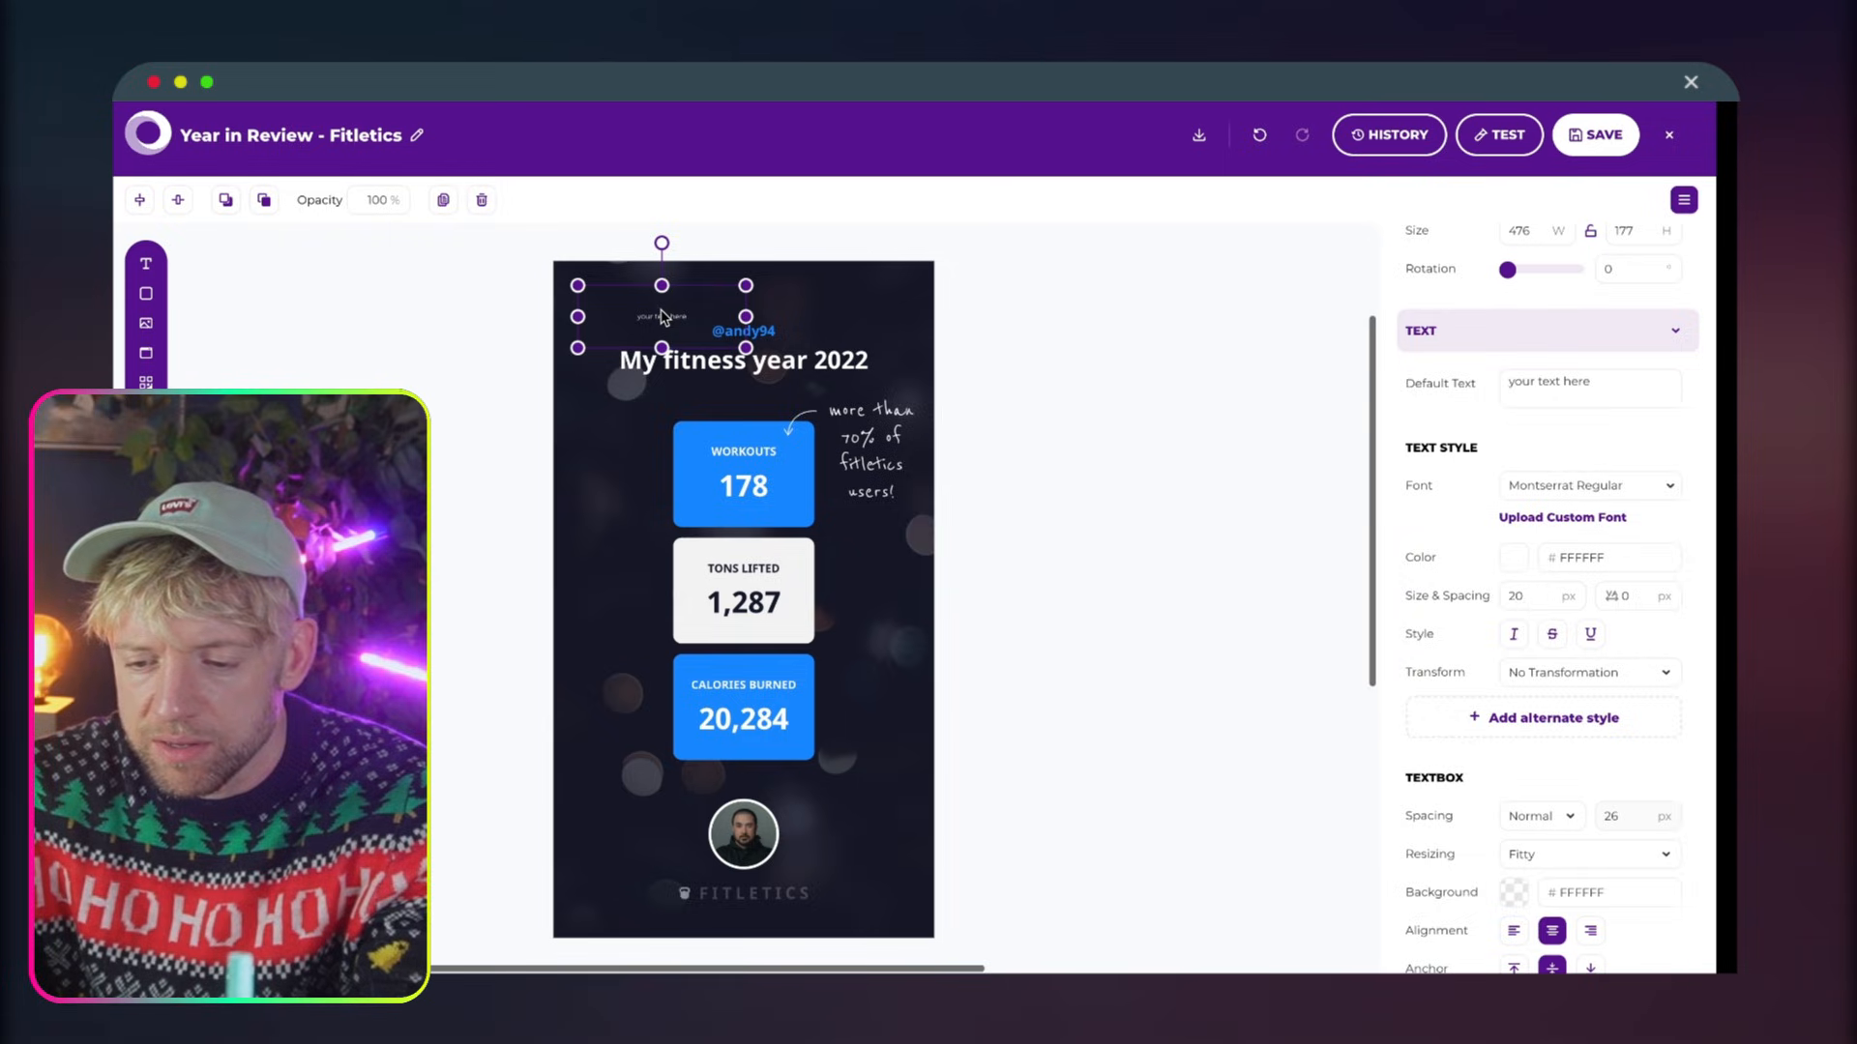
left_click(1135, 365)
left_click(688, 327)
key("Delete")
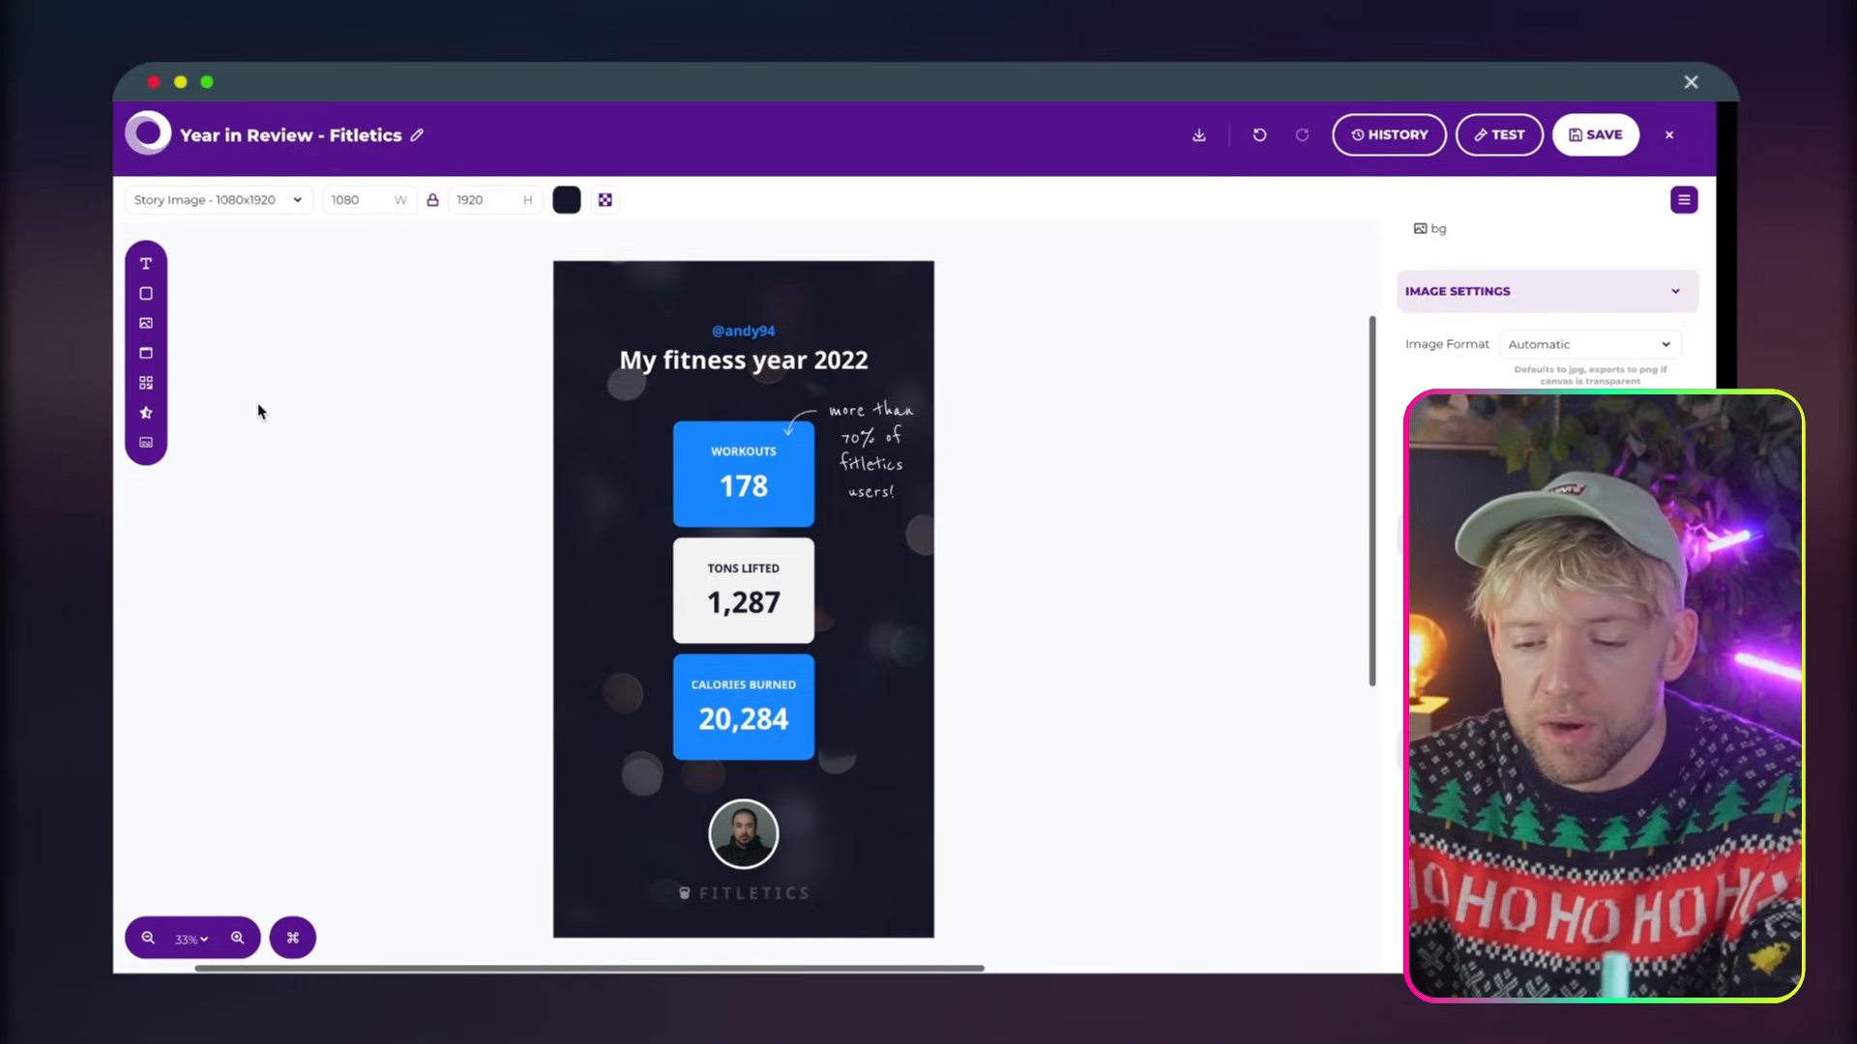
Inspect the template's user-name text and circular user photo as separate layers
left_click(851, 365)
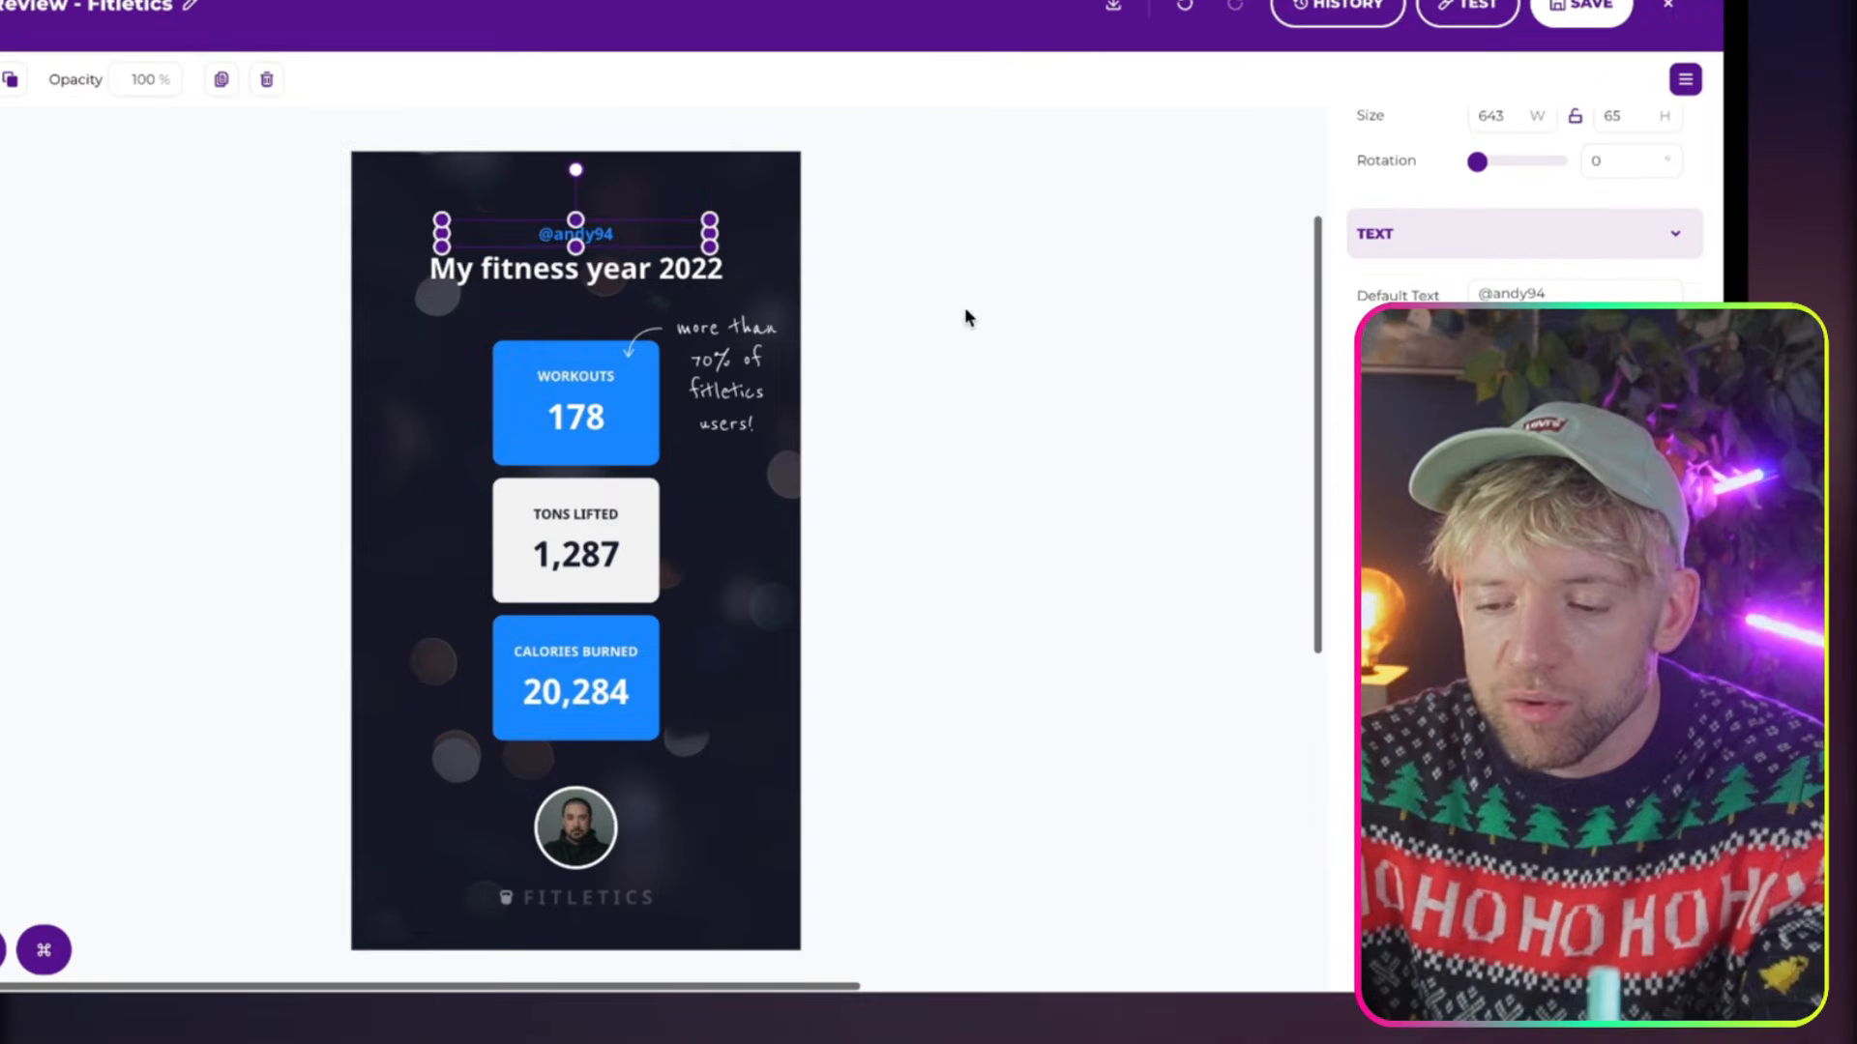
left_click(1073, 401)
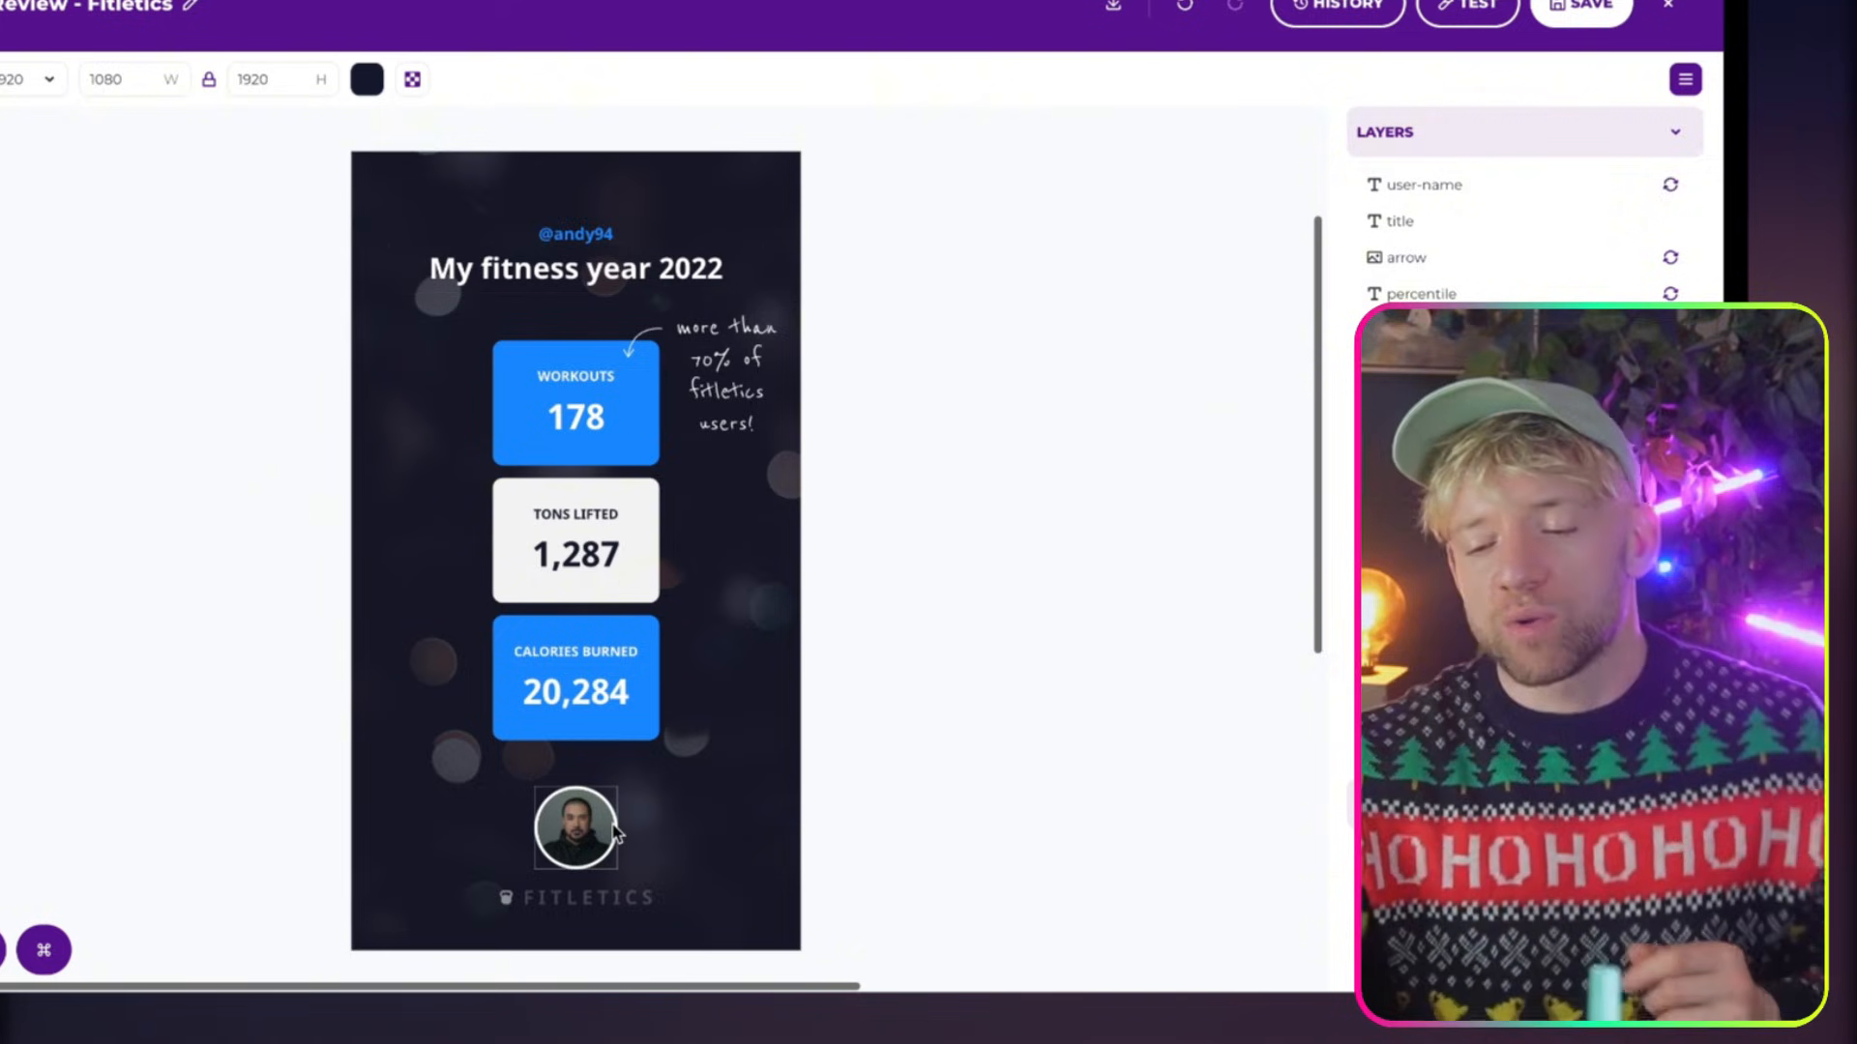
left_click(556, 827)
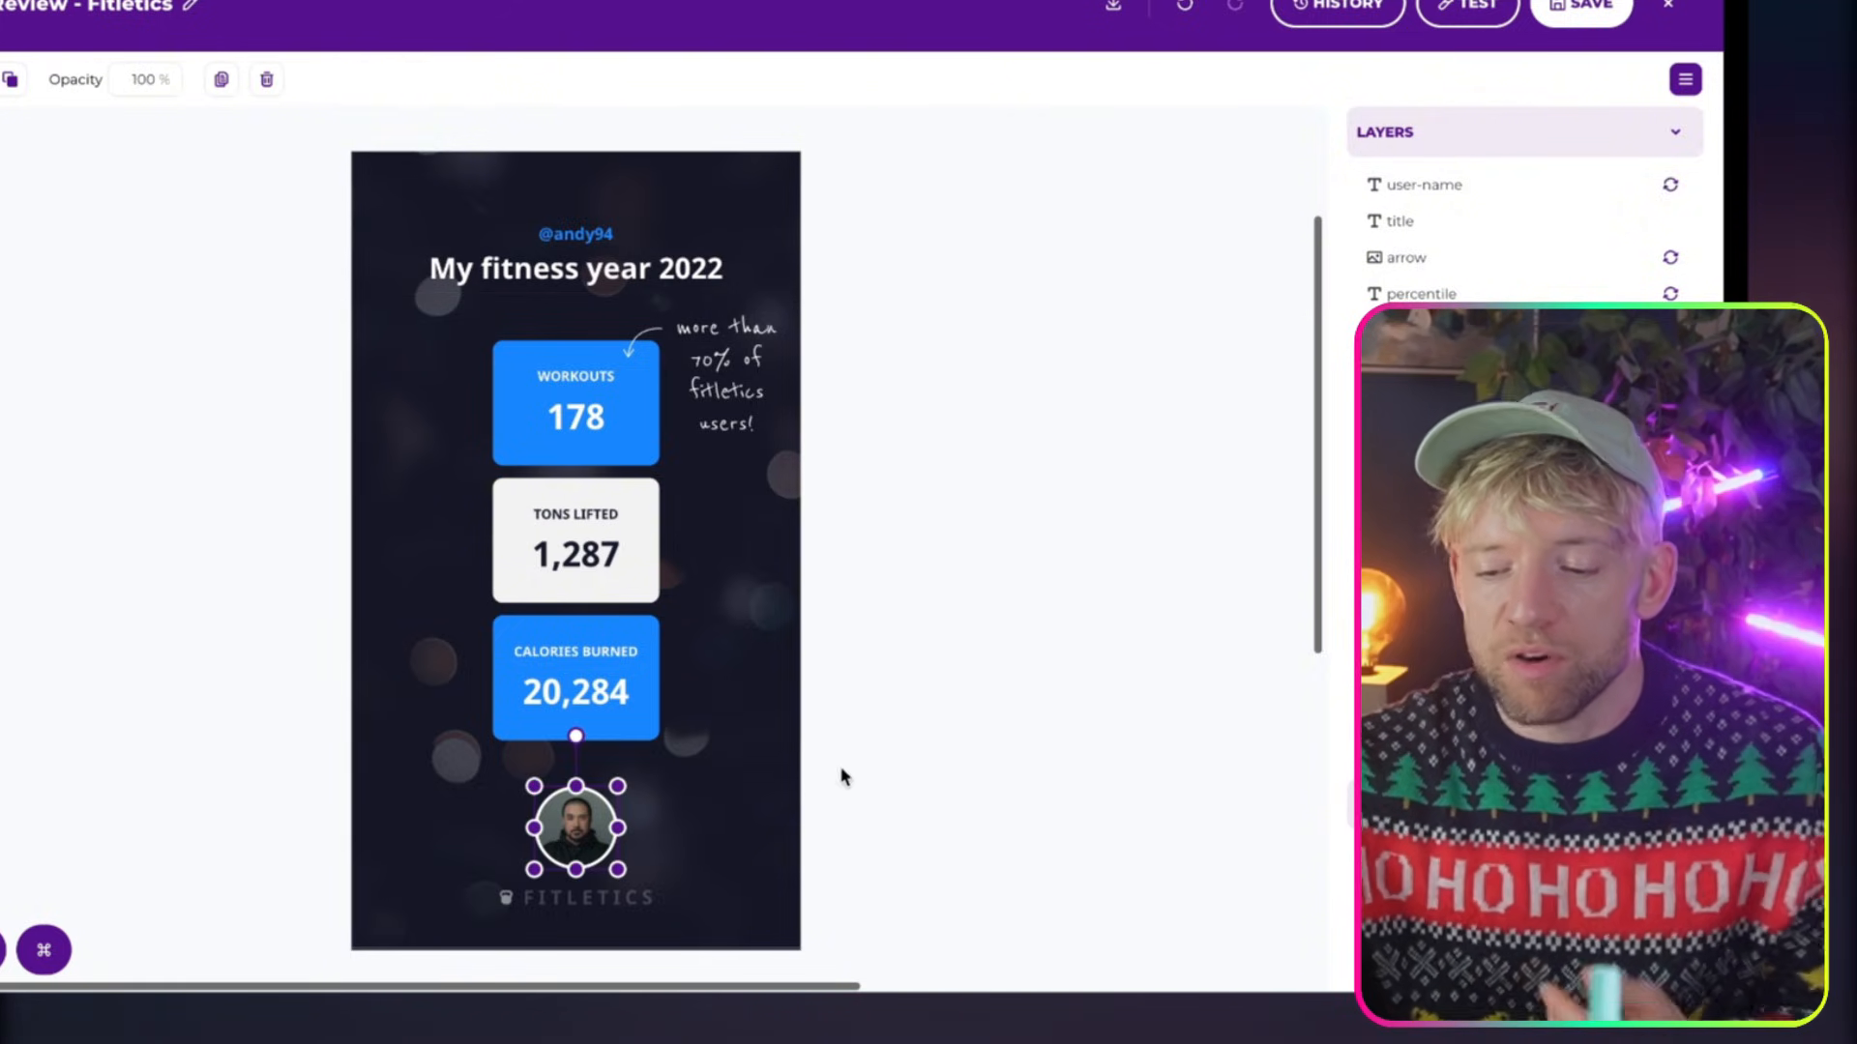
left_click(884, 764)
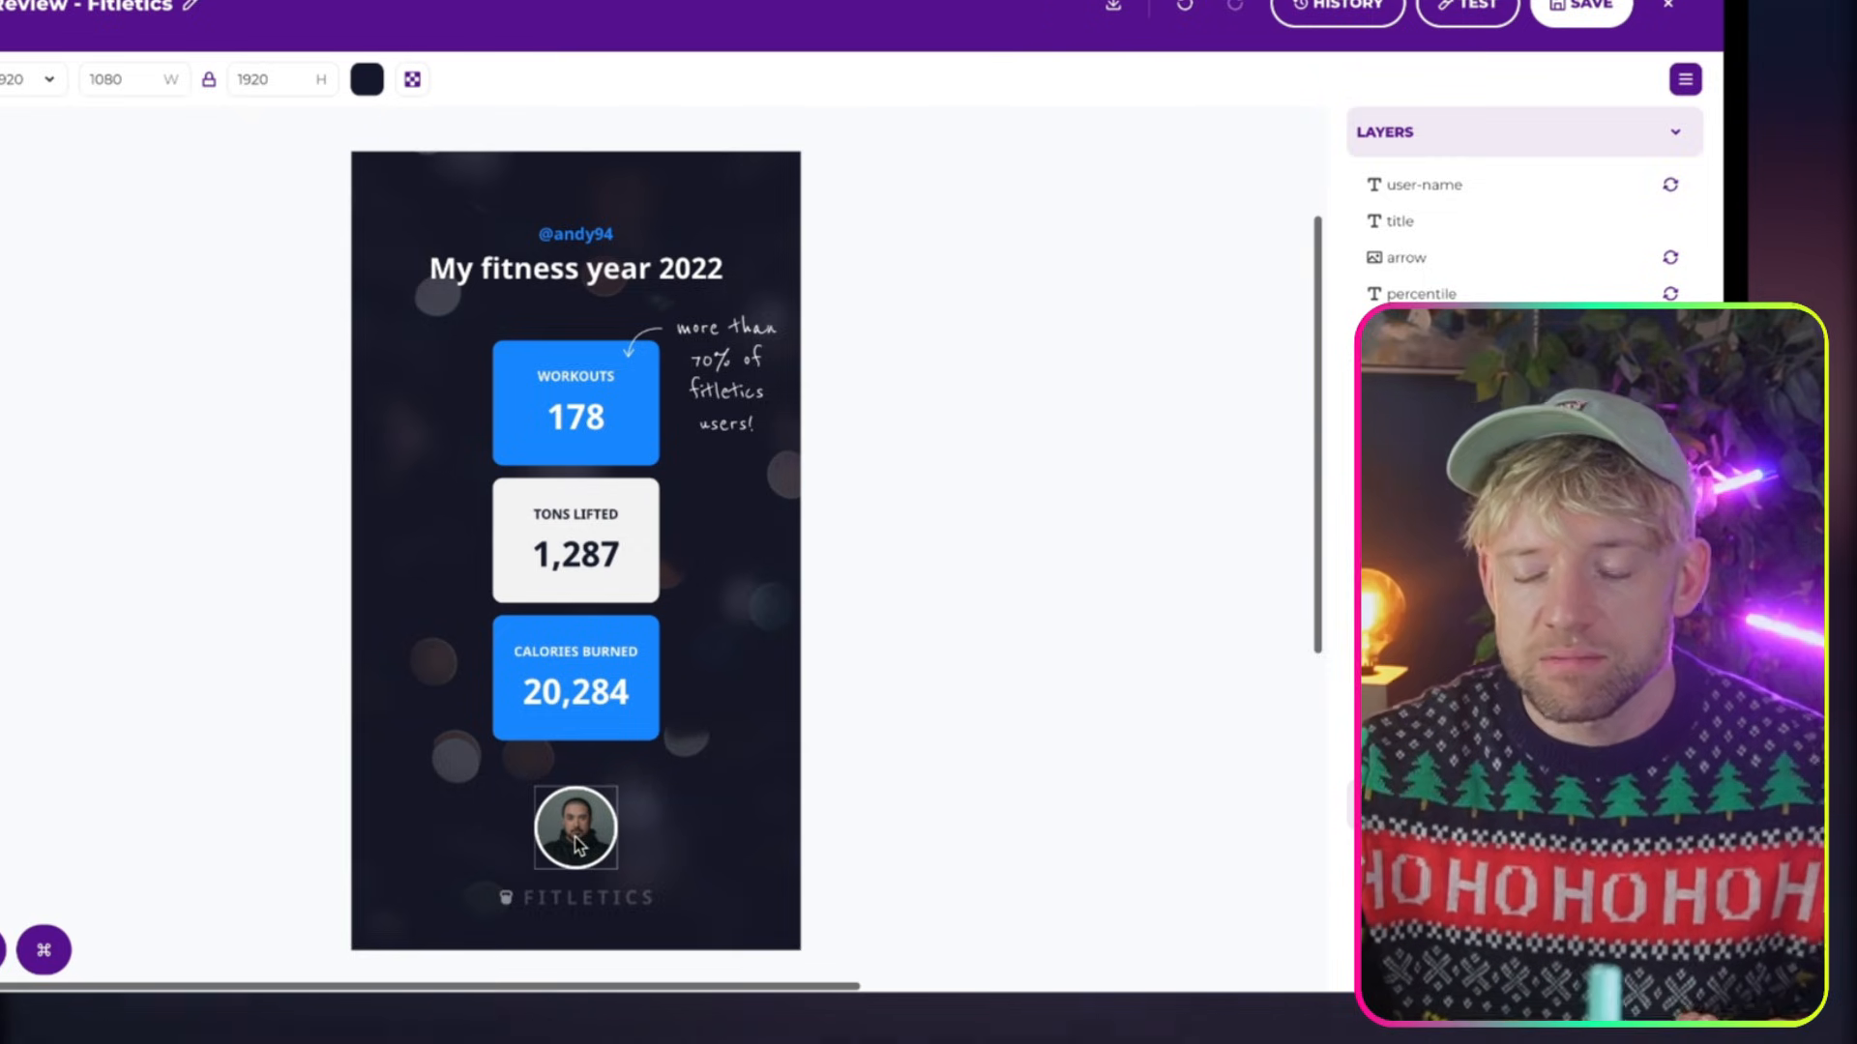
Enlarge the FITLETICS logo beneath the user photo by stretching its frame downward
left_click(576, 901)
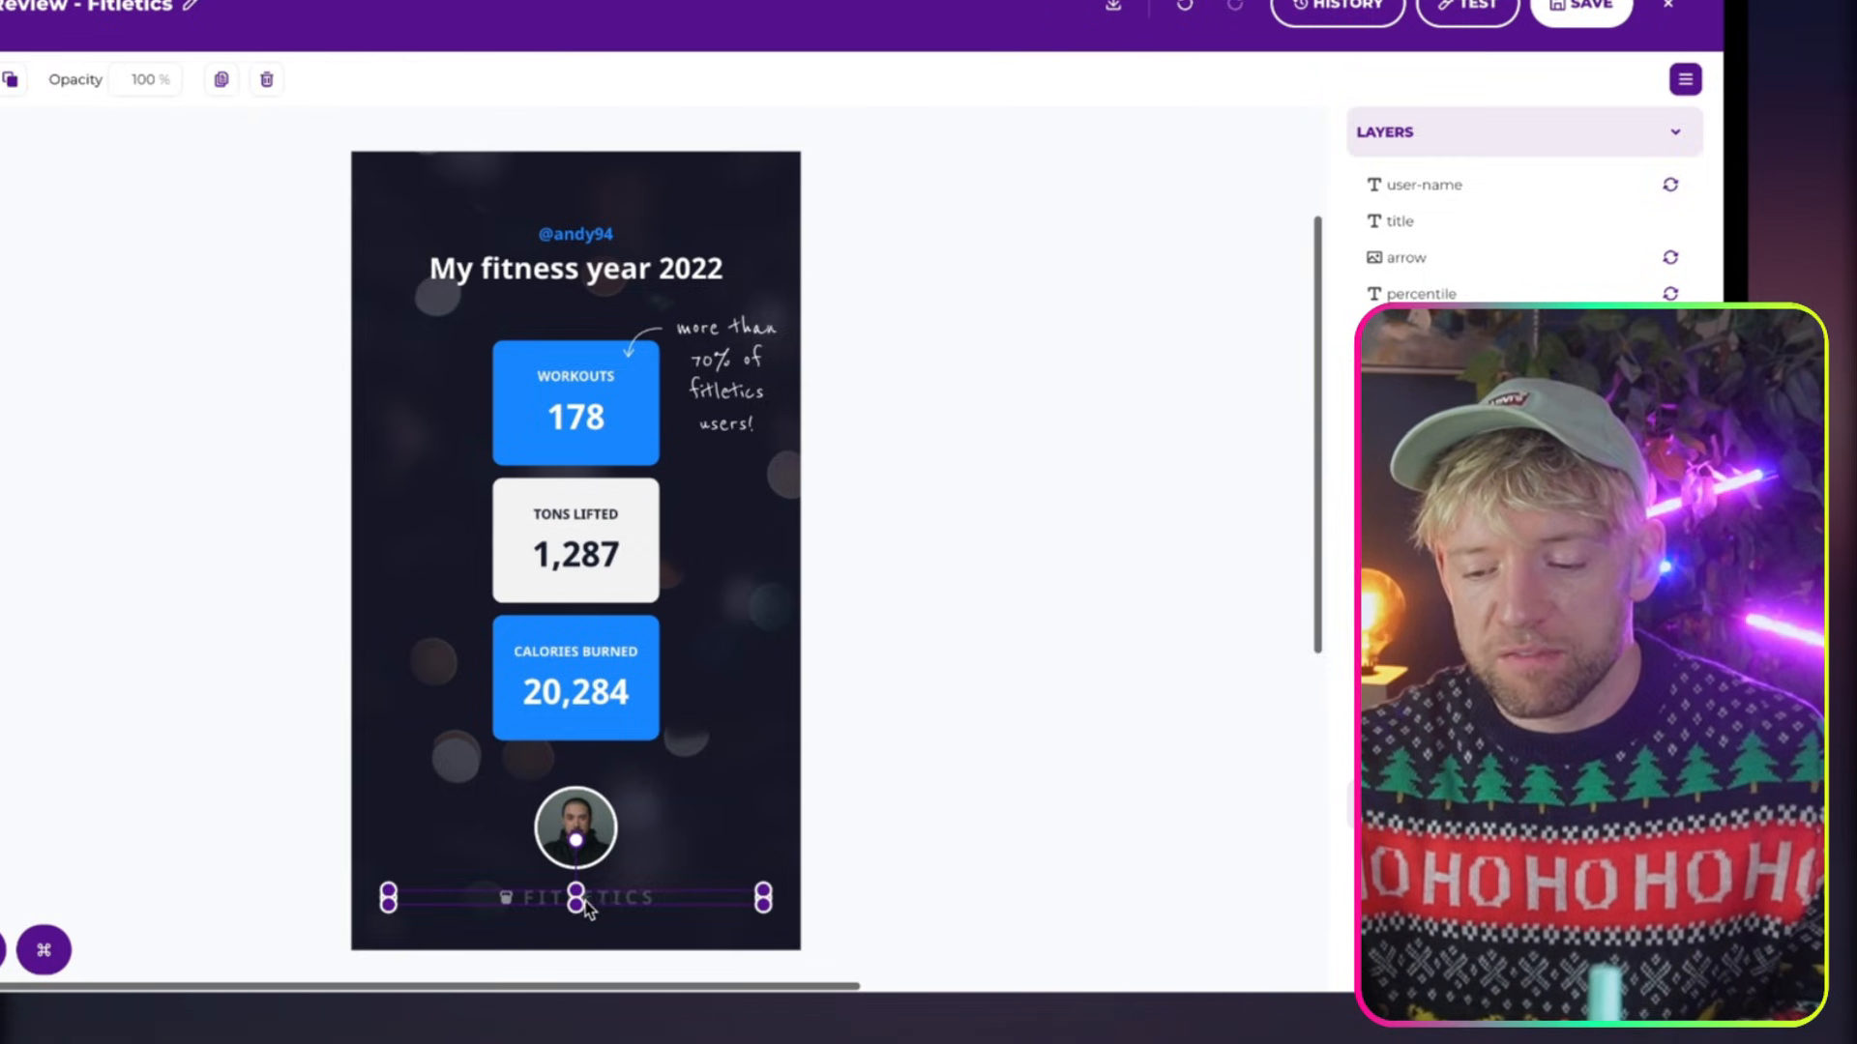
left_click_drag(576, 902, 578, 934)
left_click(932, 746)
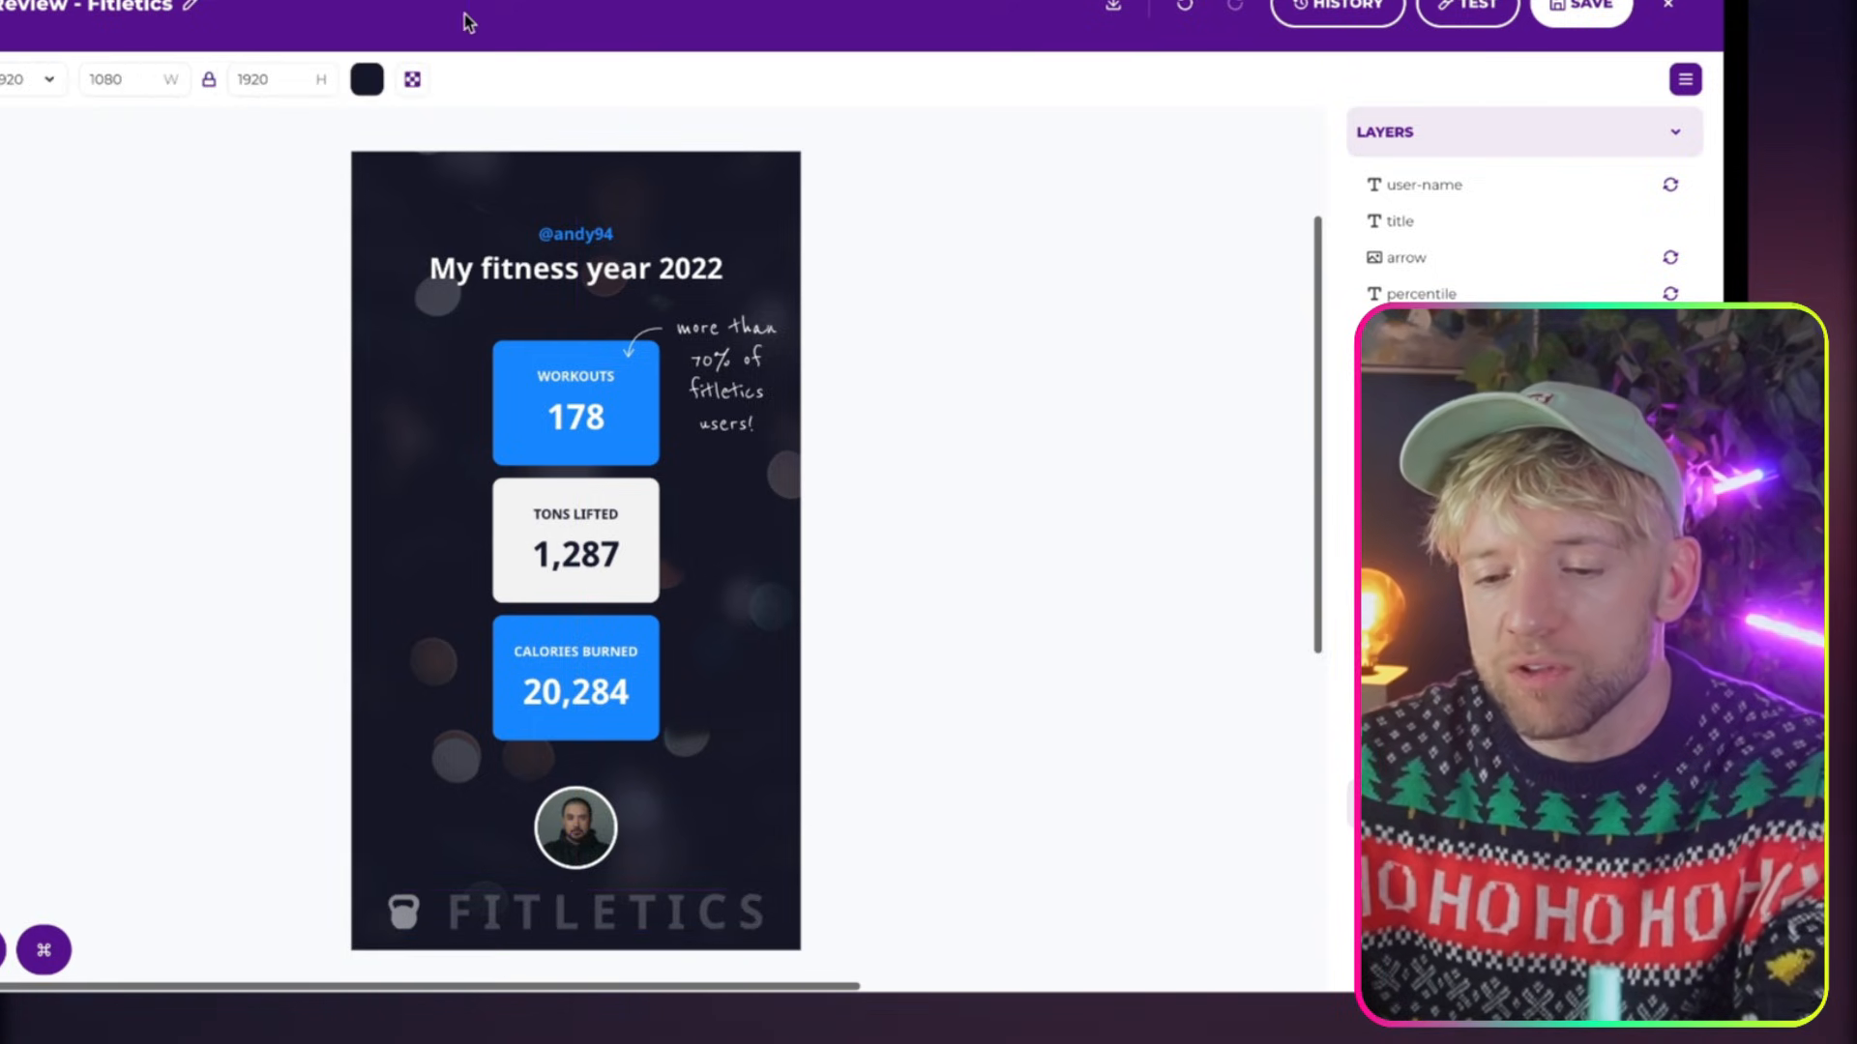
Rename the template as Santa's PDF and save it
left_click(40, 4)
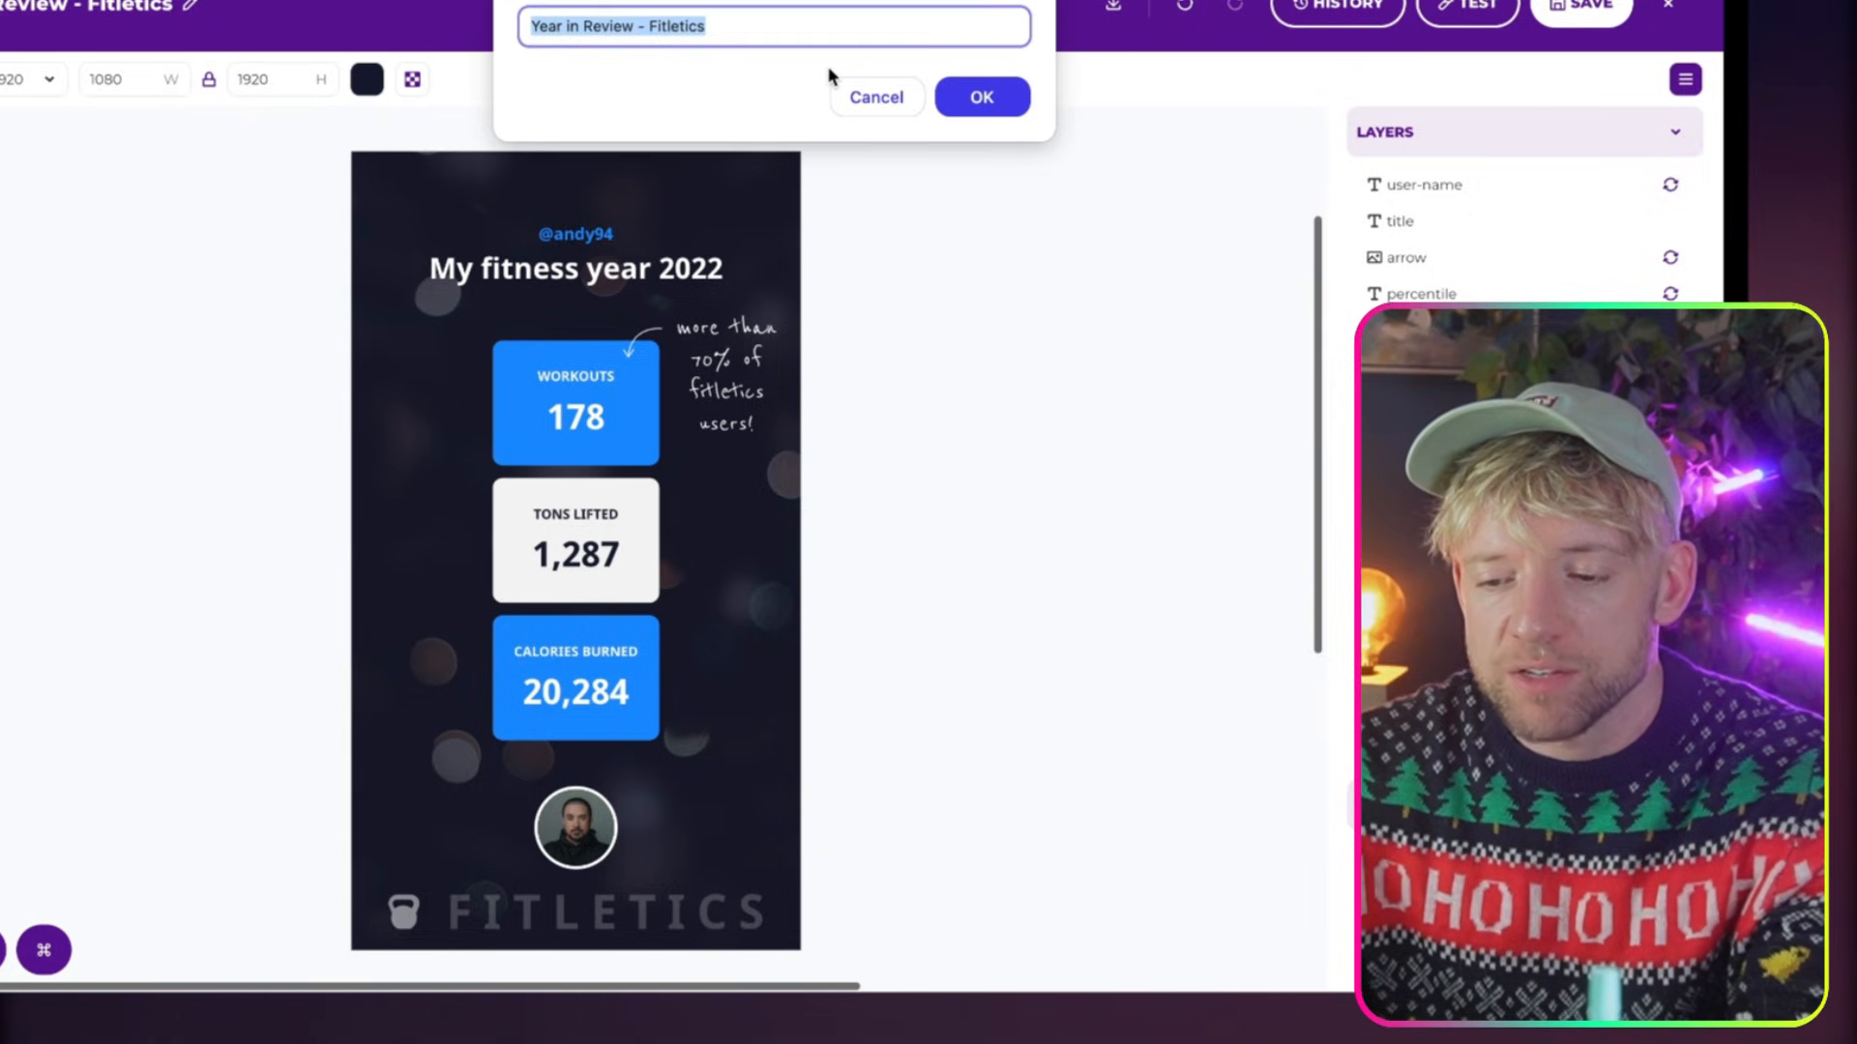
type("s PDF")
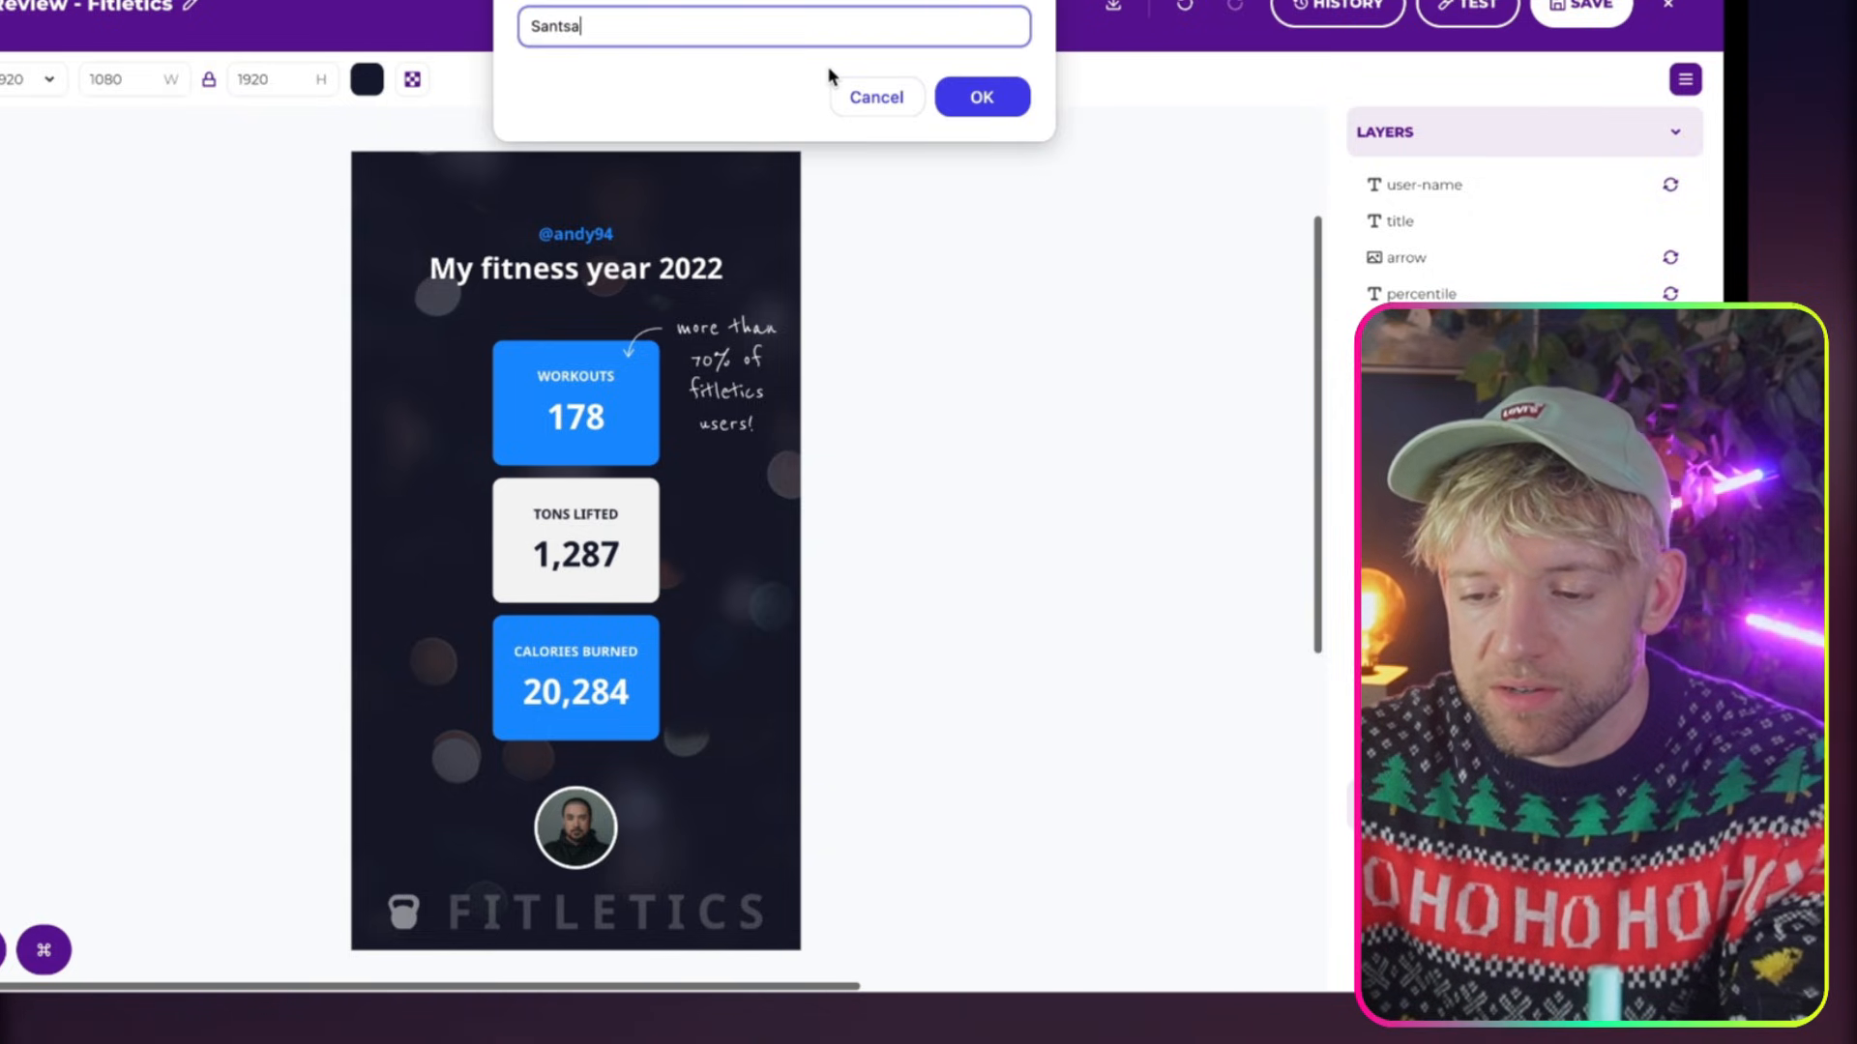
left_click(1006, 97)
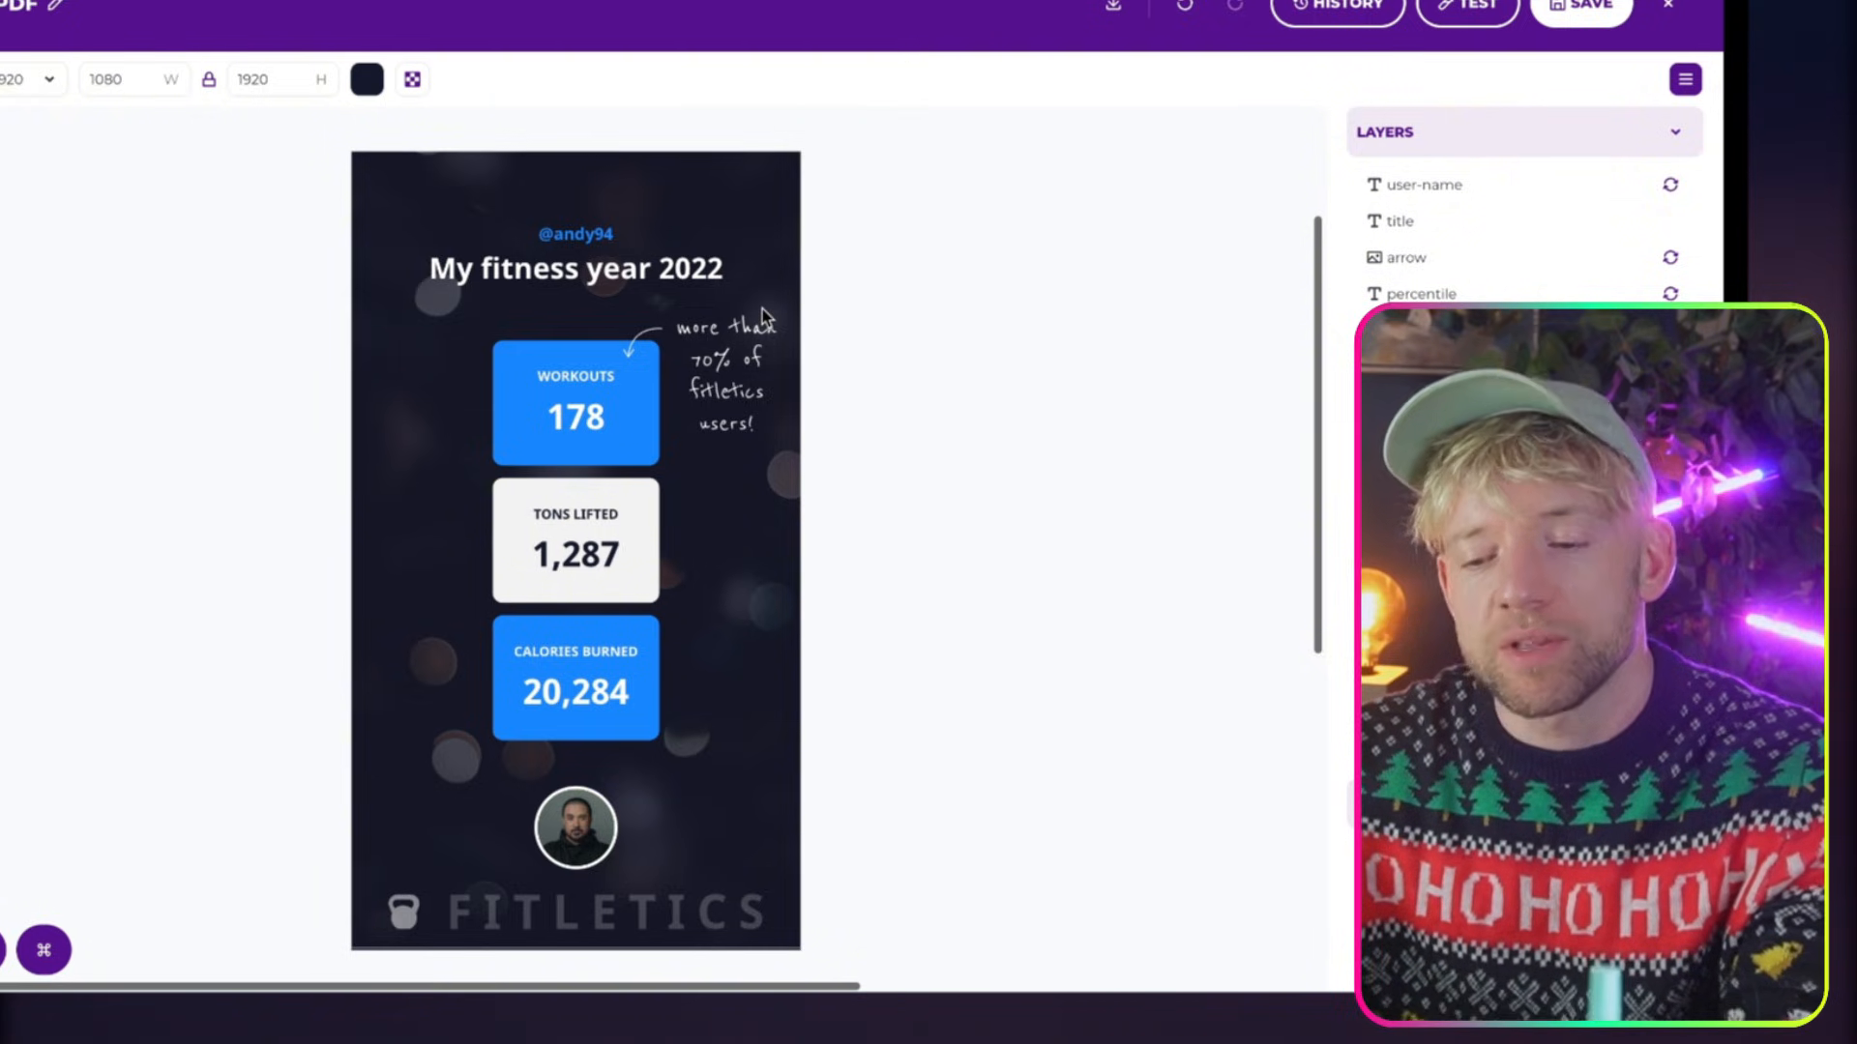
left_click(1591, 10)
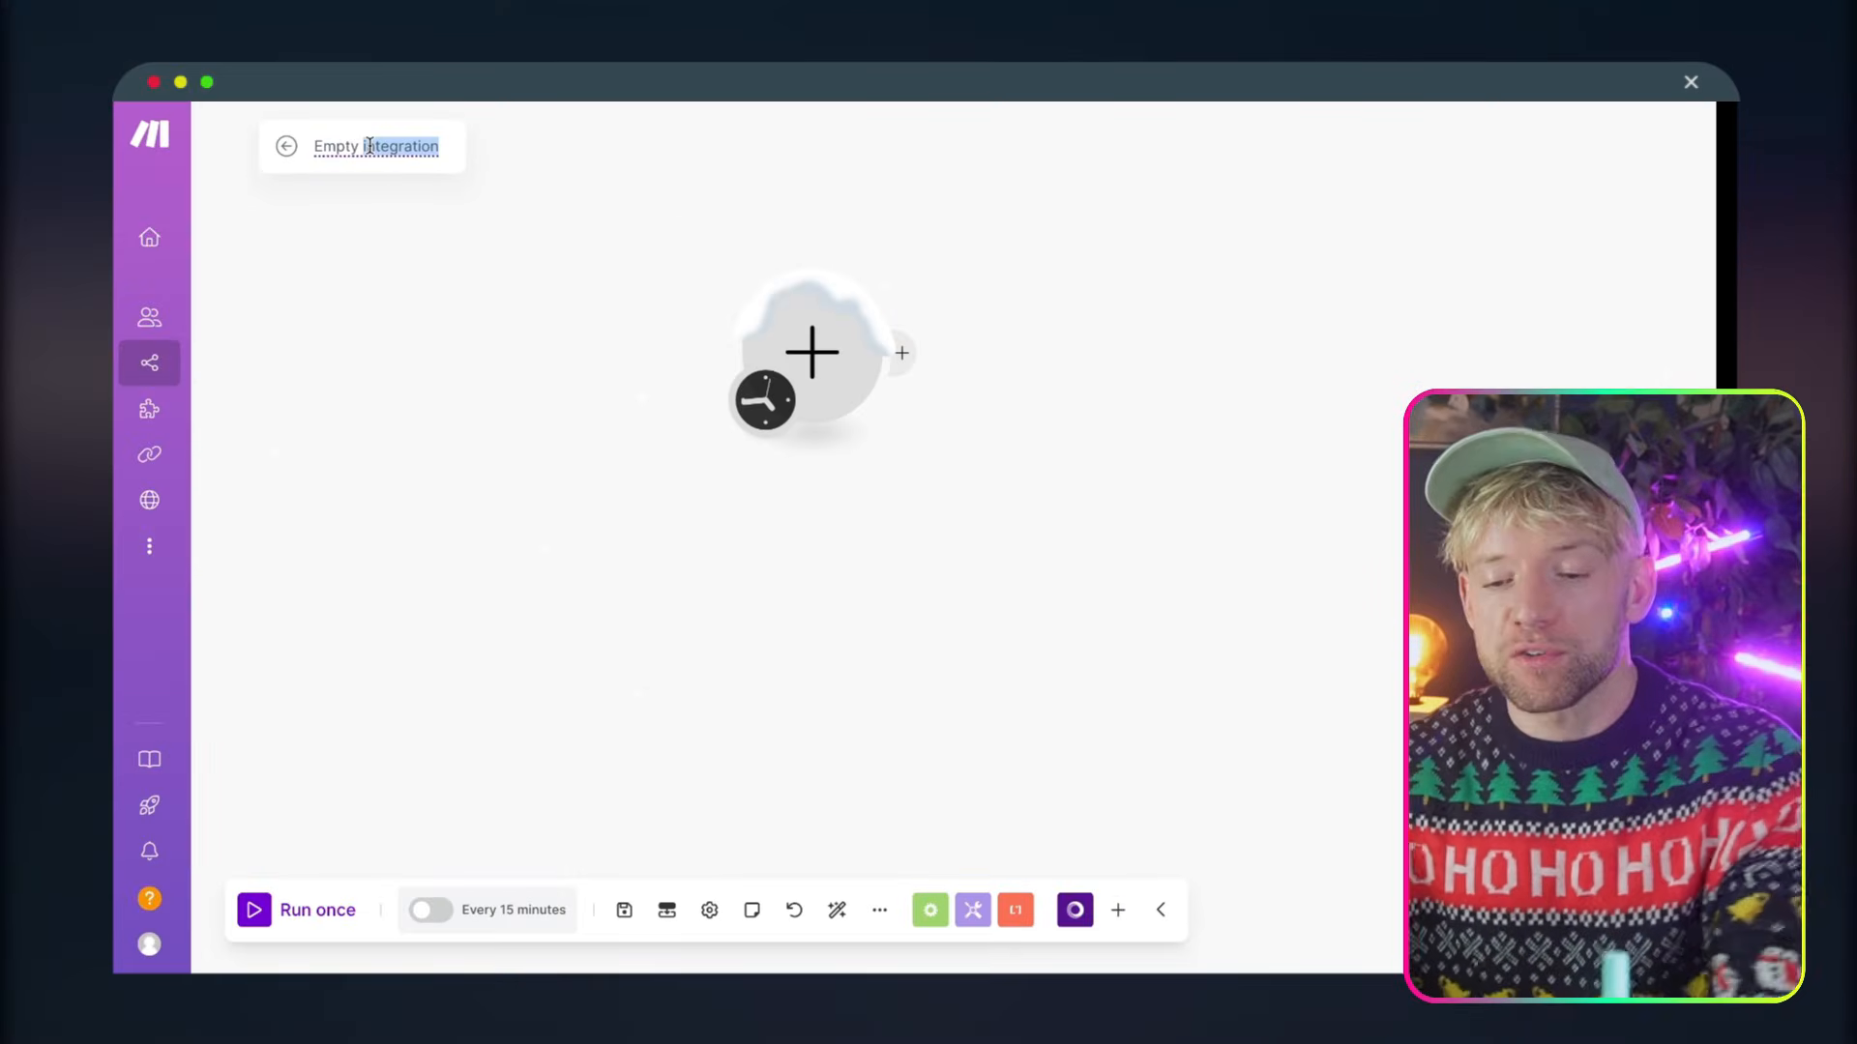
Rename the new empty scenario as Santa's PDF
type("s")
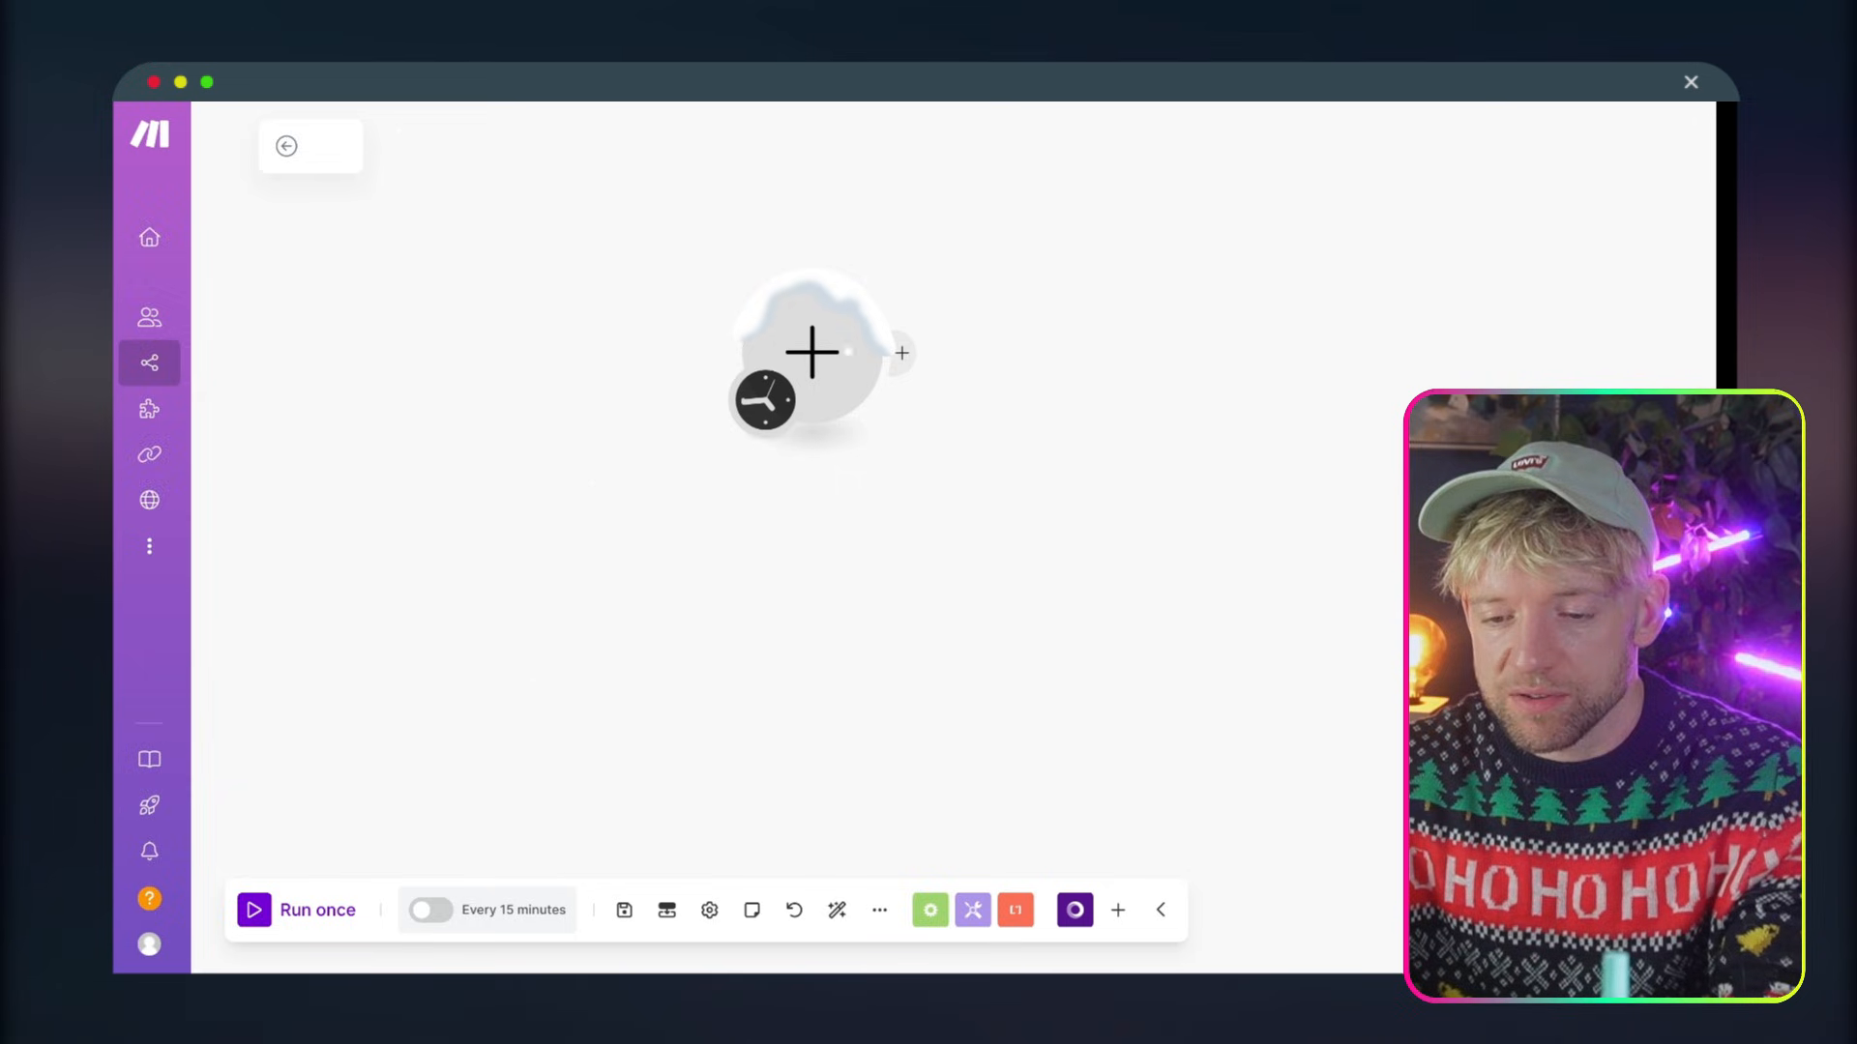
type("anta's PDF")
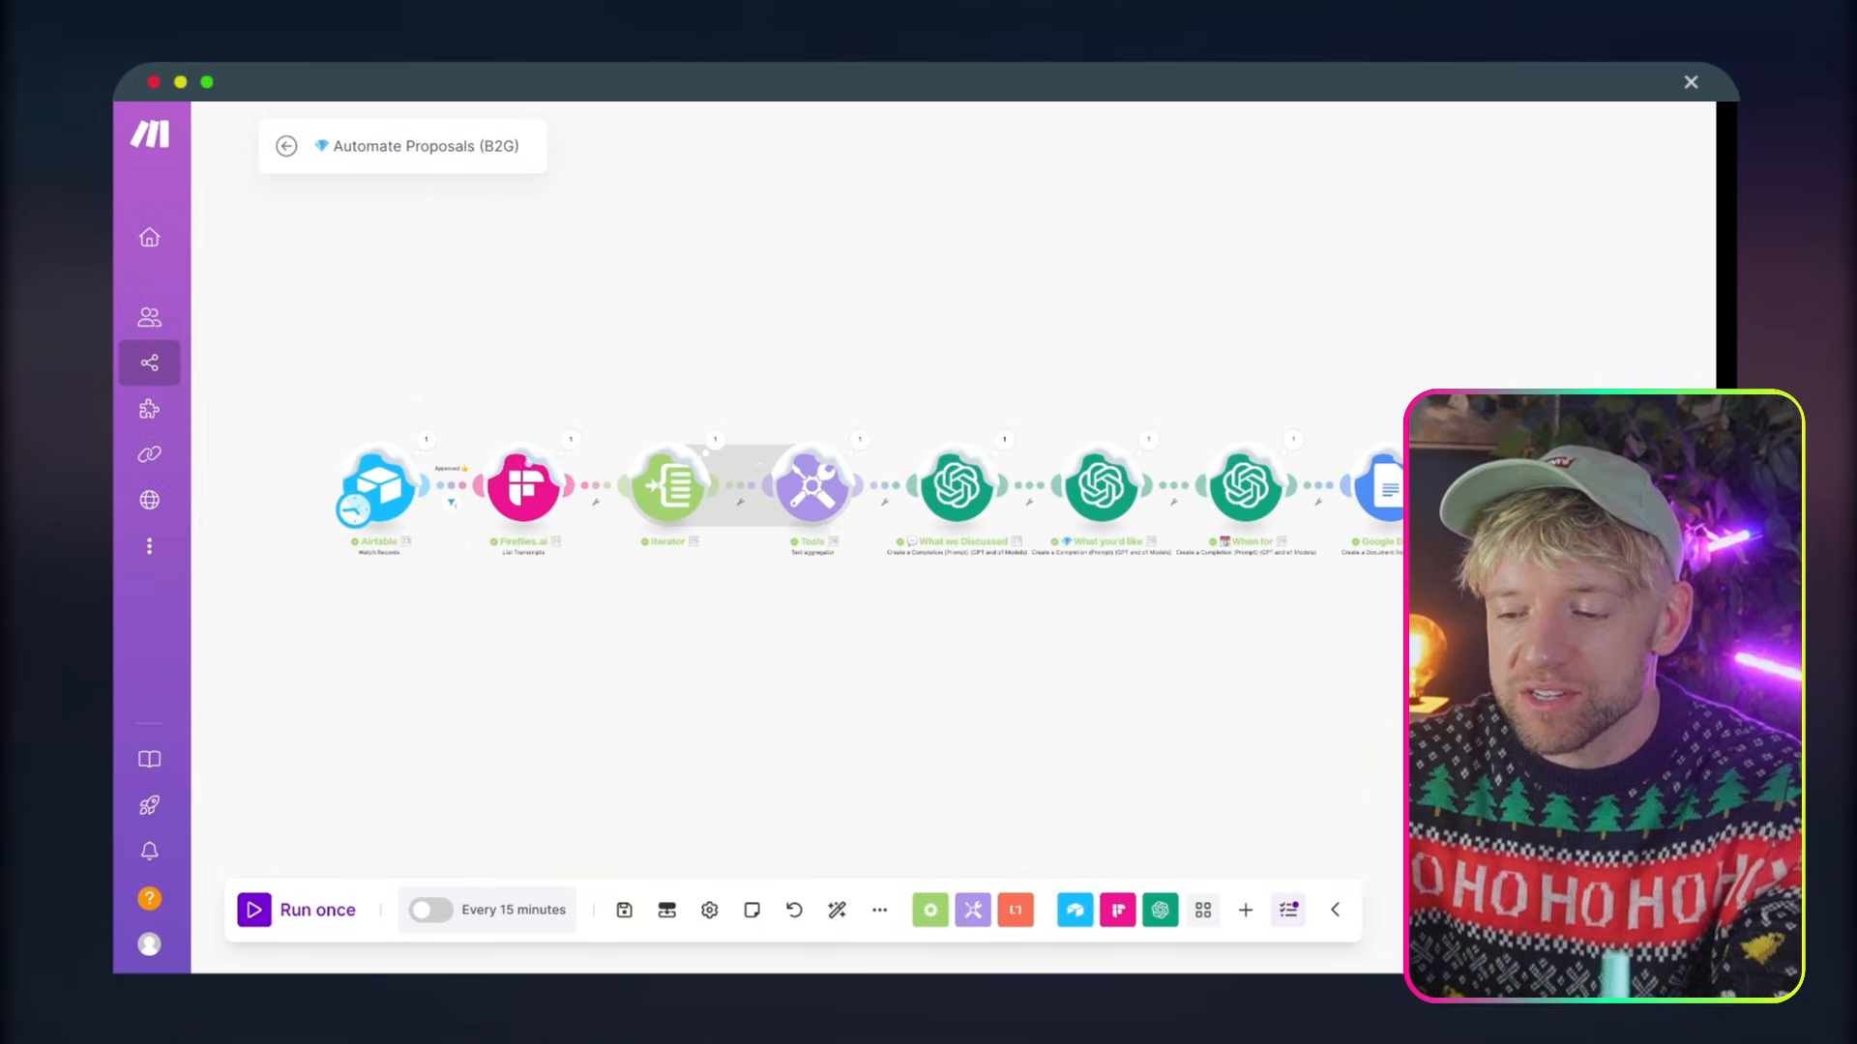
left_click_drag(1116, 313, 1128, 244)
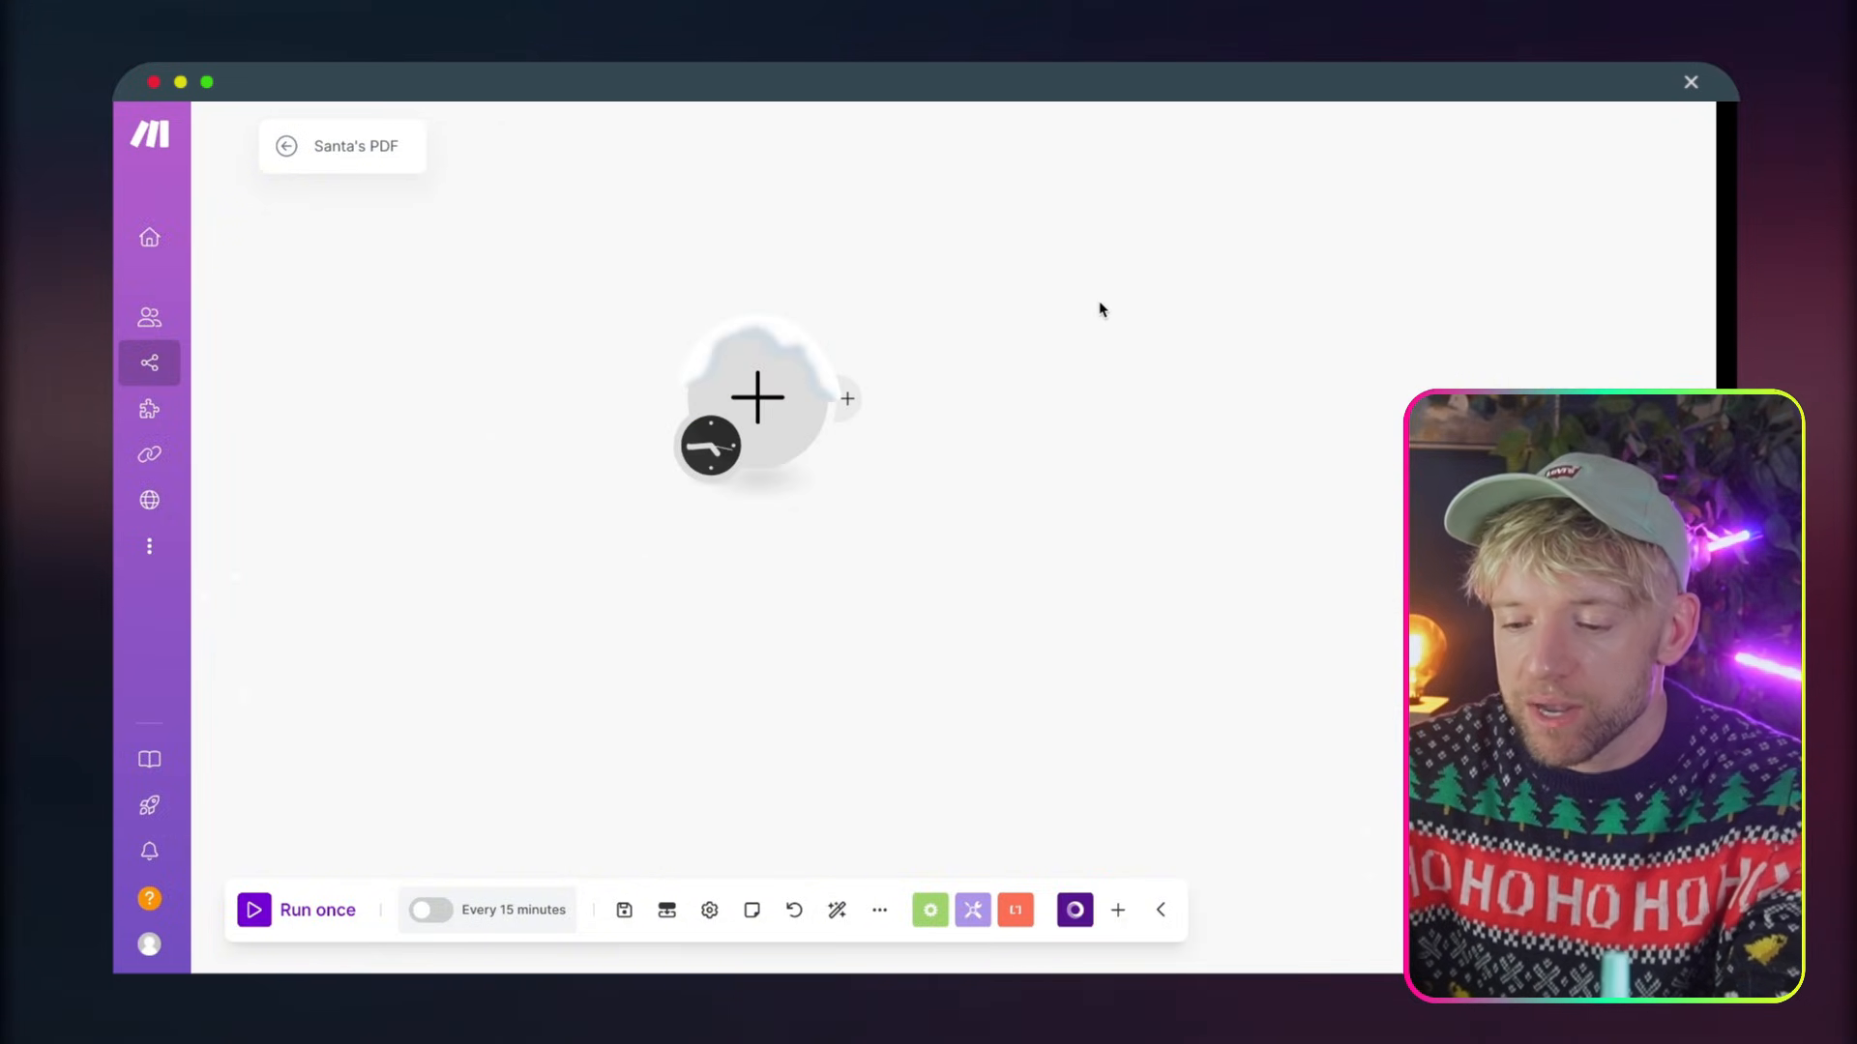
key("ctrl+v")
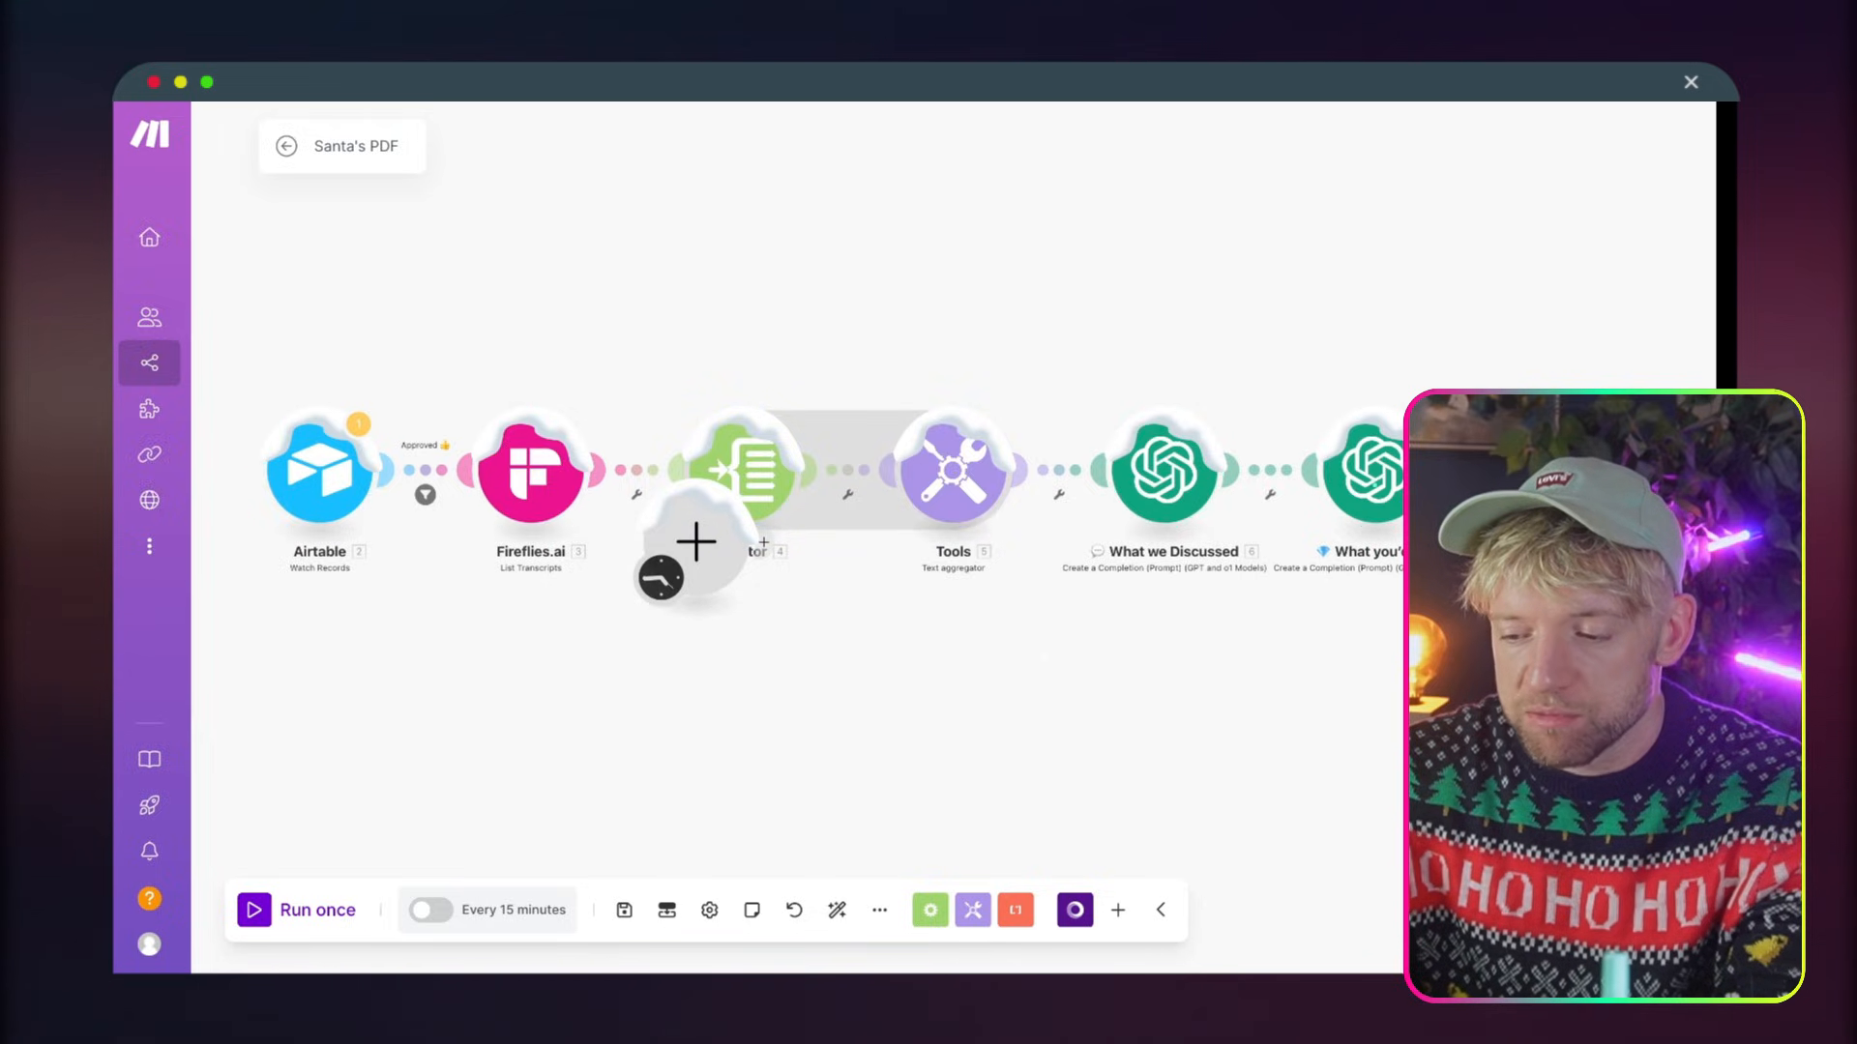
key("ctrl+a")
left_click_drag(298, 310, 1707, 637)
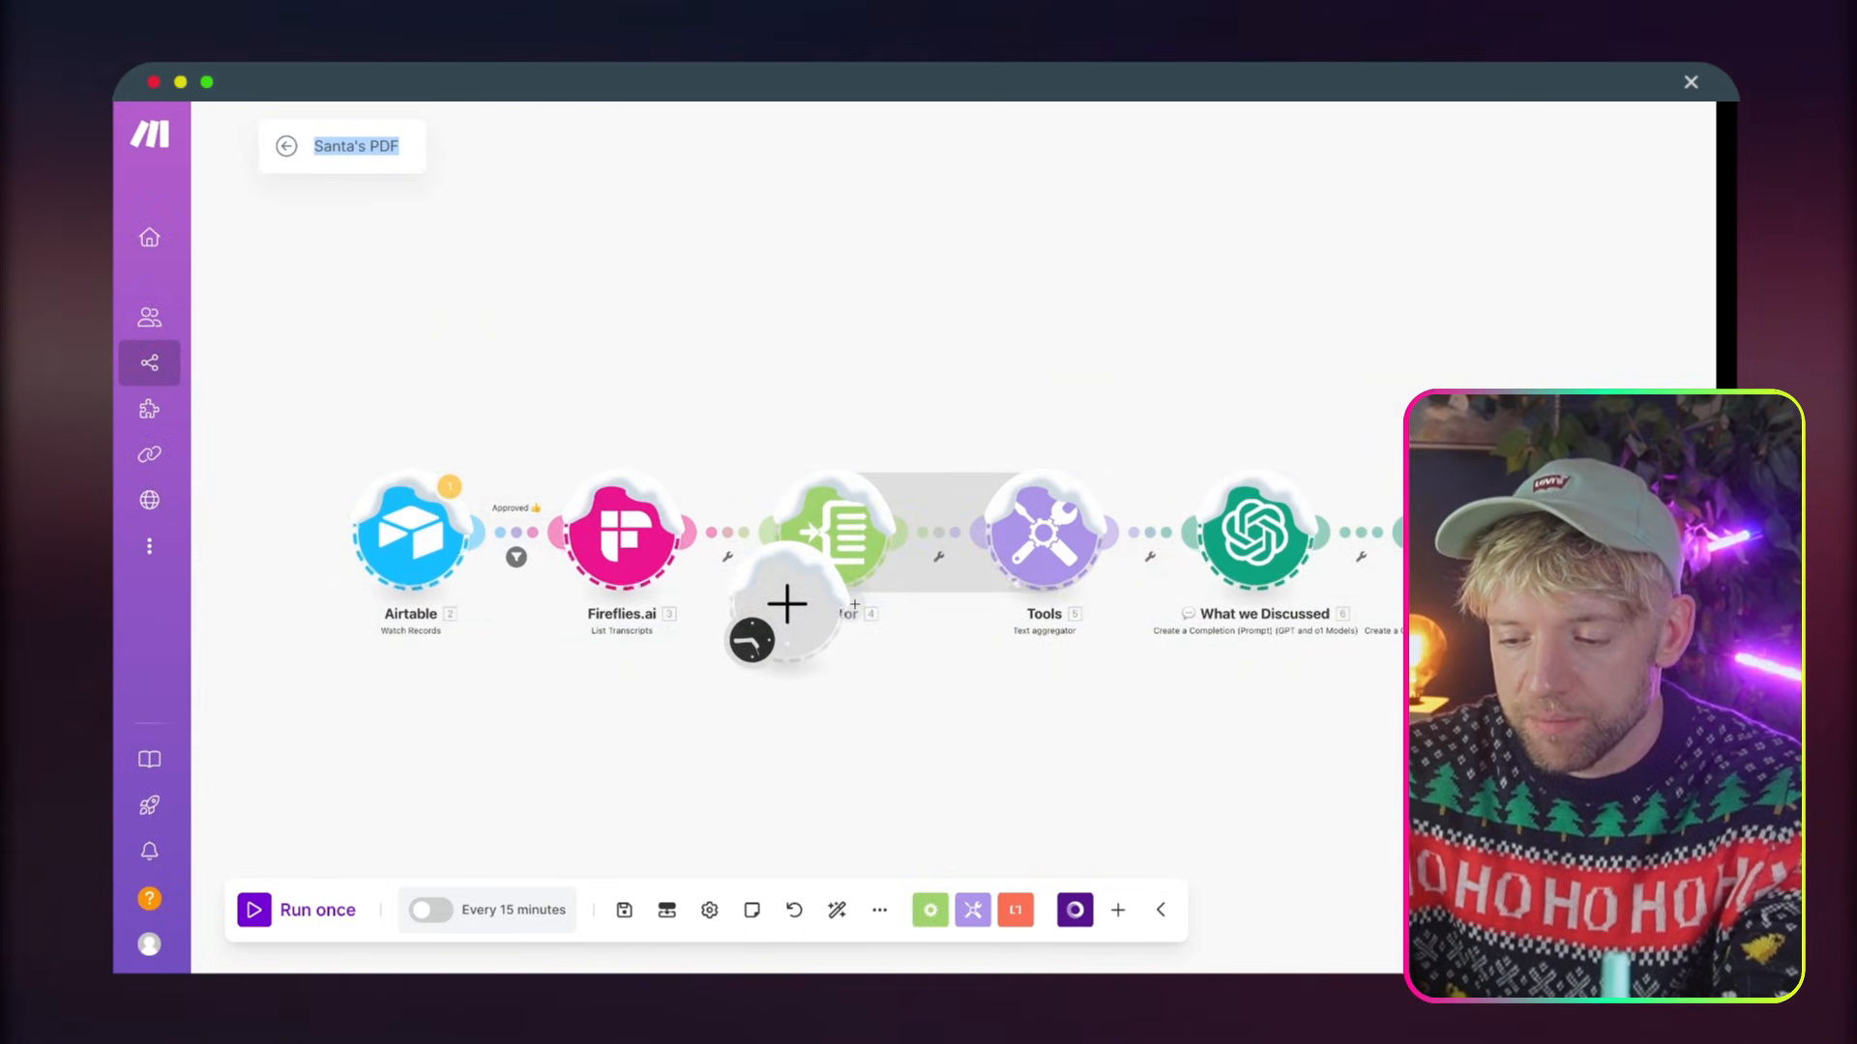
scroll(1275, 555, "down", 2)
key("Delete")
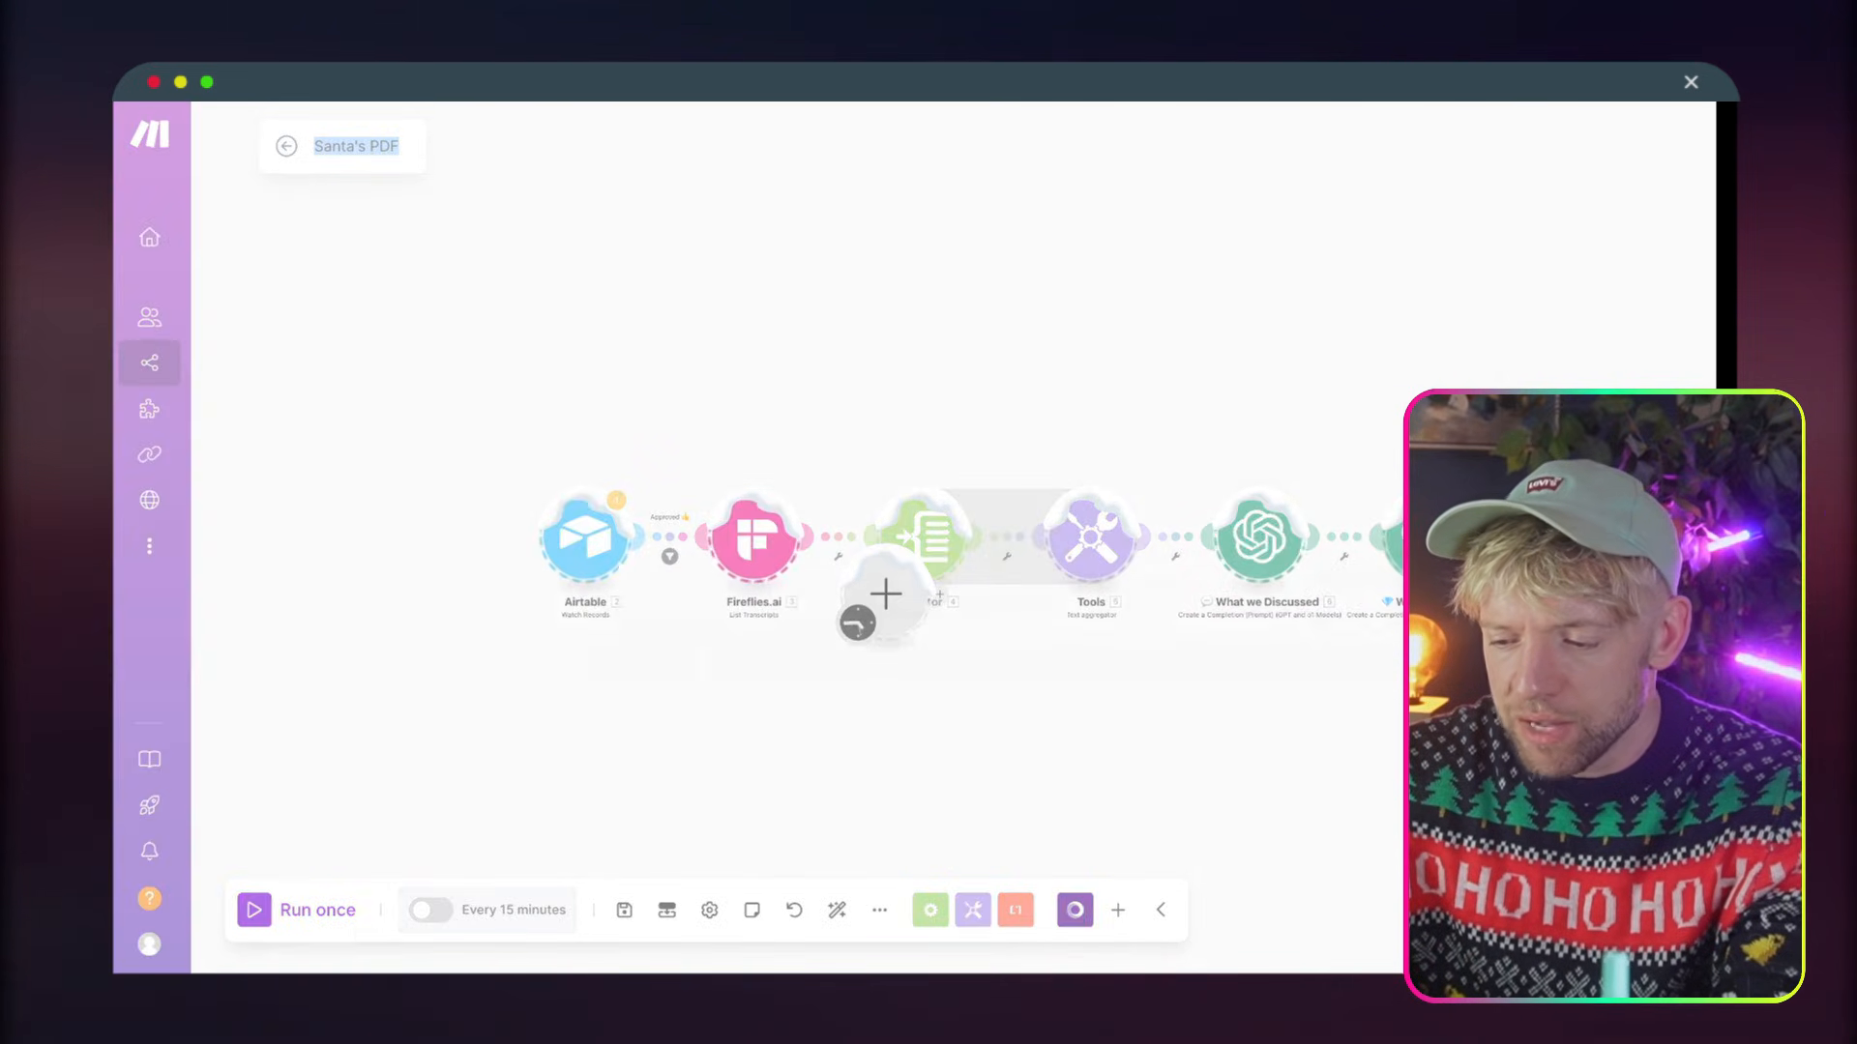
key("Return")
left_click_drag(1235, 644, 1061, 555)
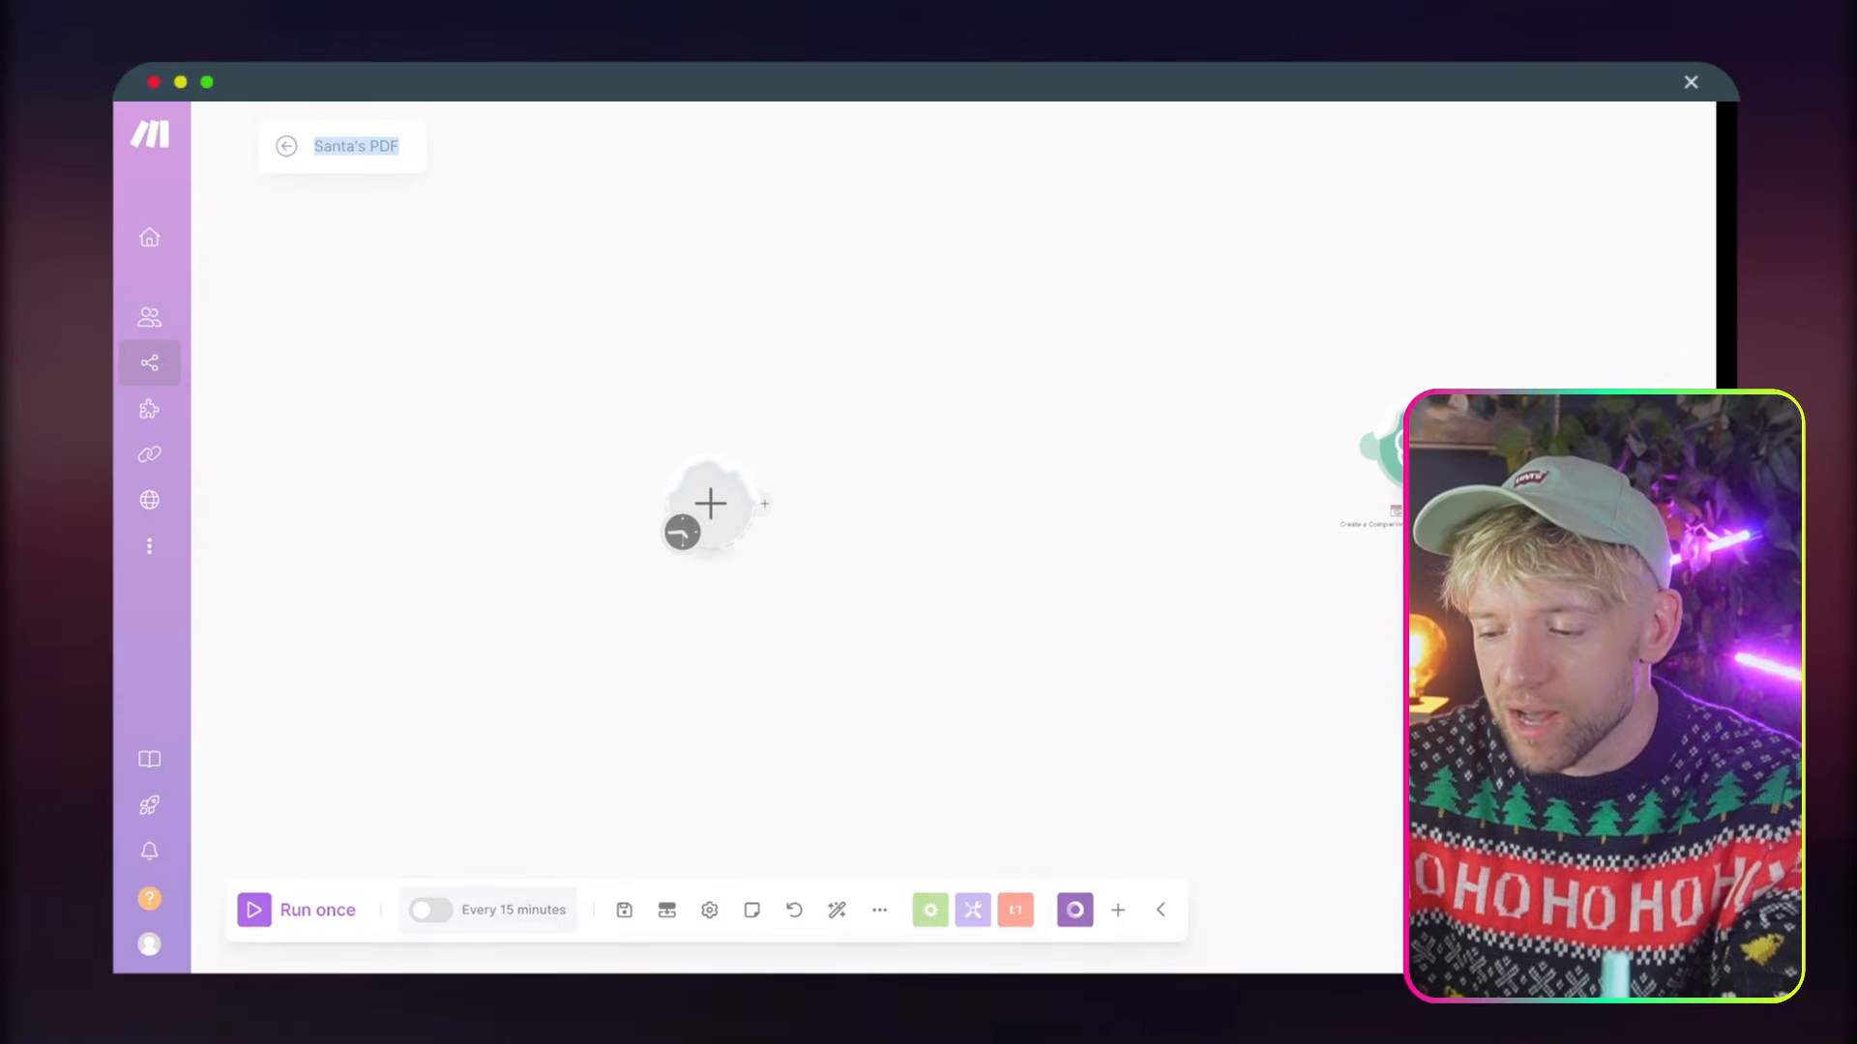
Set the scenario's empty module to Placid's Create PDF action
left_click(710, 505)
type("PLACID")
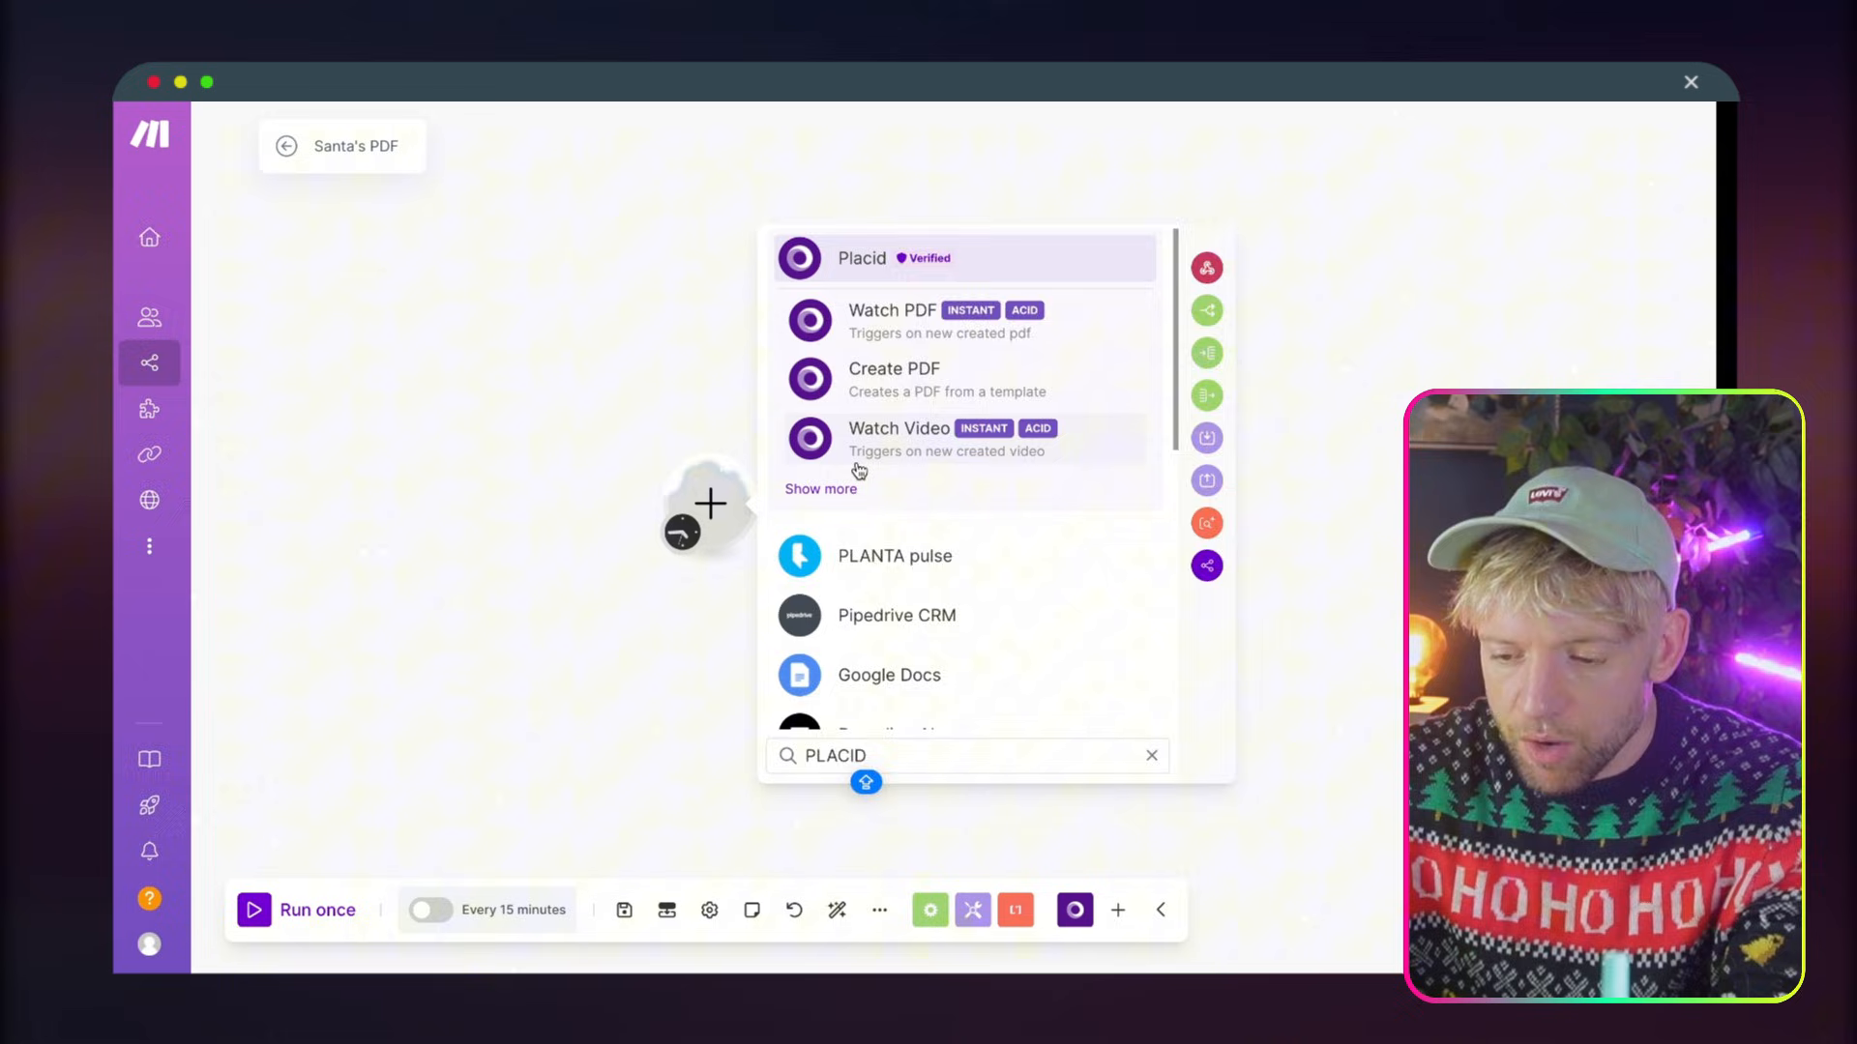
left_click(822, 490)
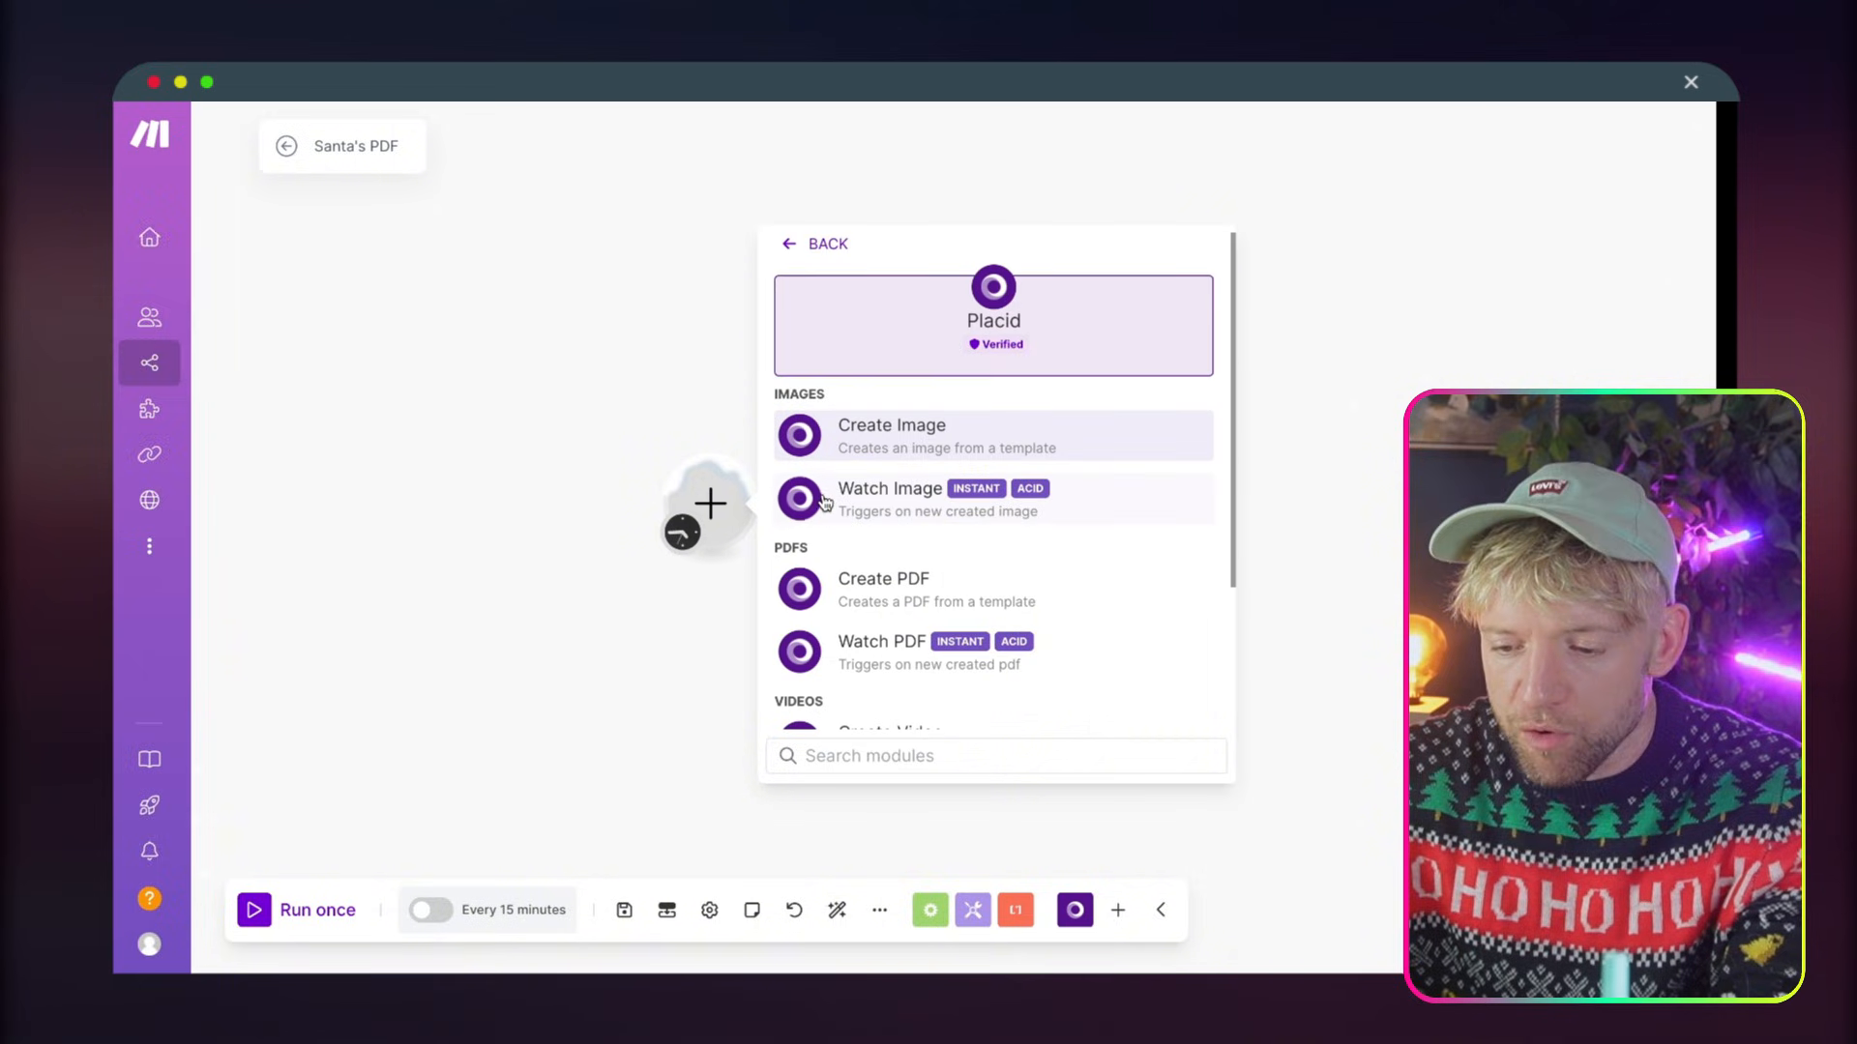
type("CREATE")
left_click(953, 527)
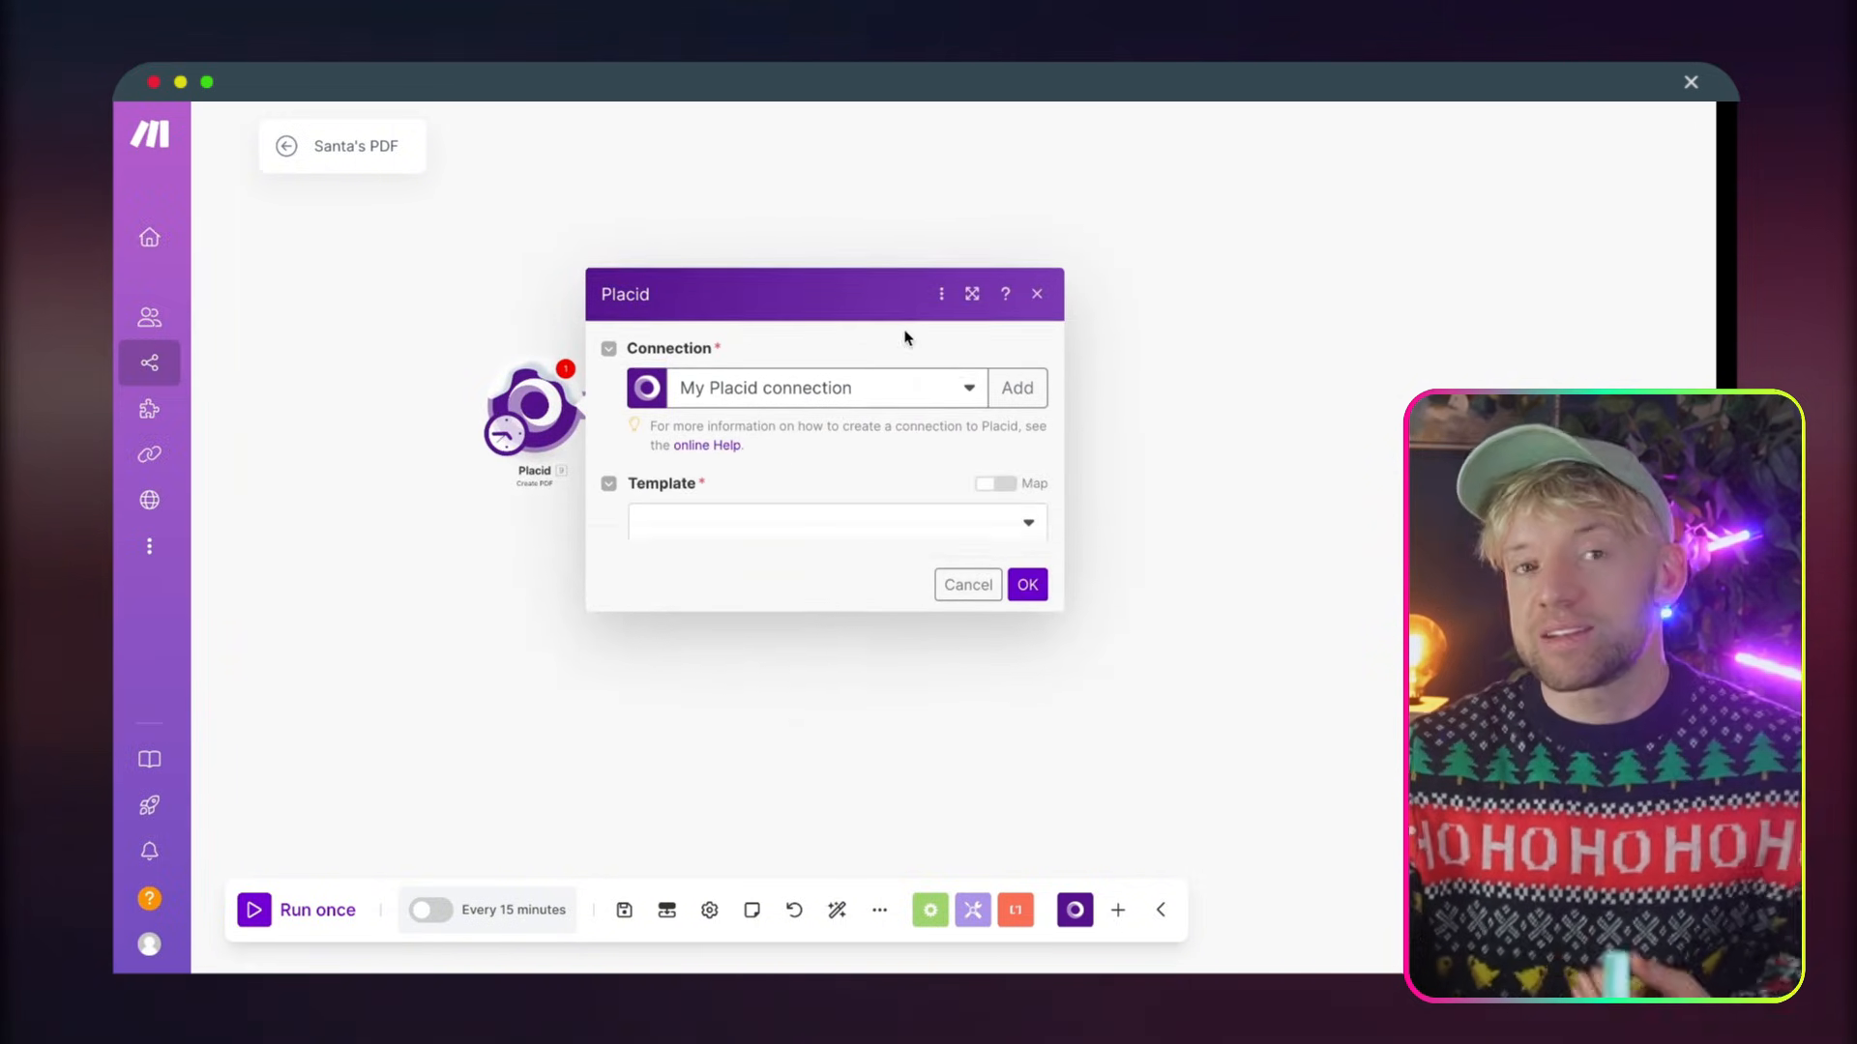
Choose the QRFQERF connection and the Santa's PDF template for the Placid module
left_click(822, 495)
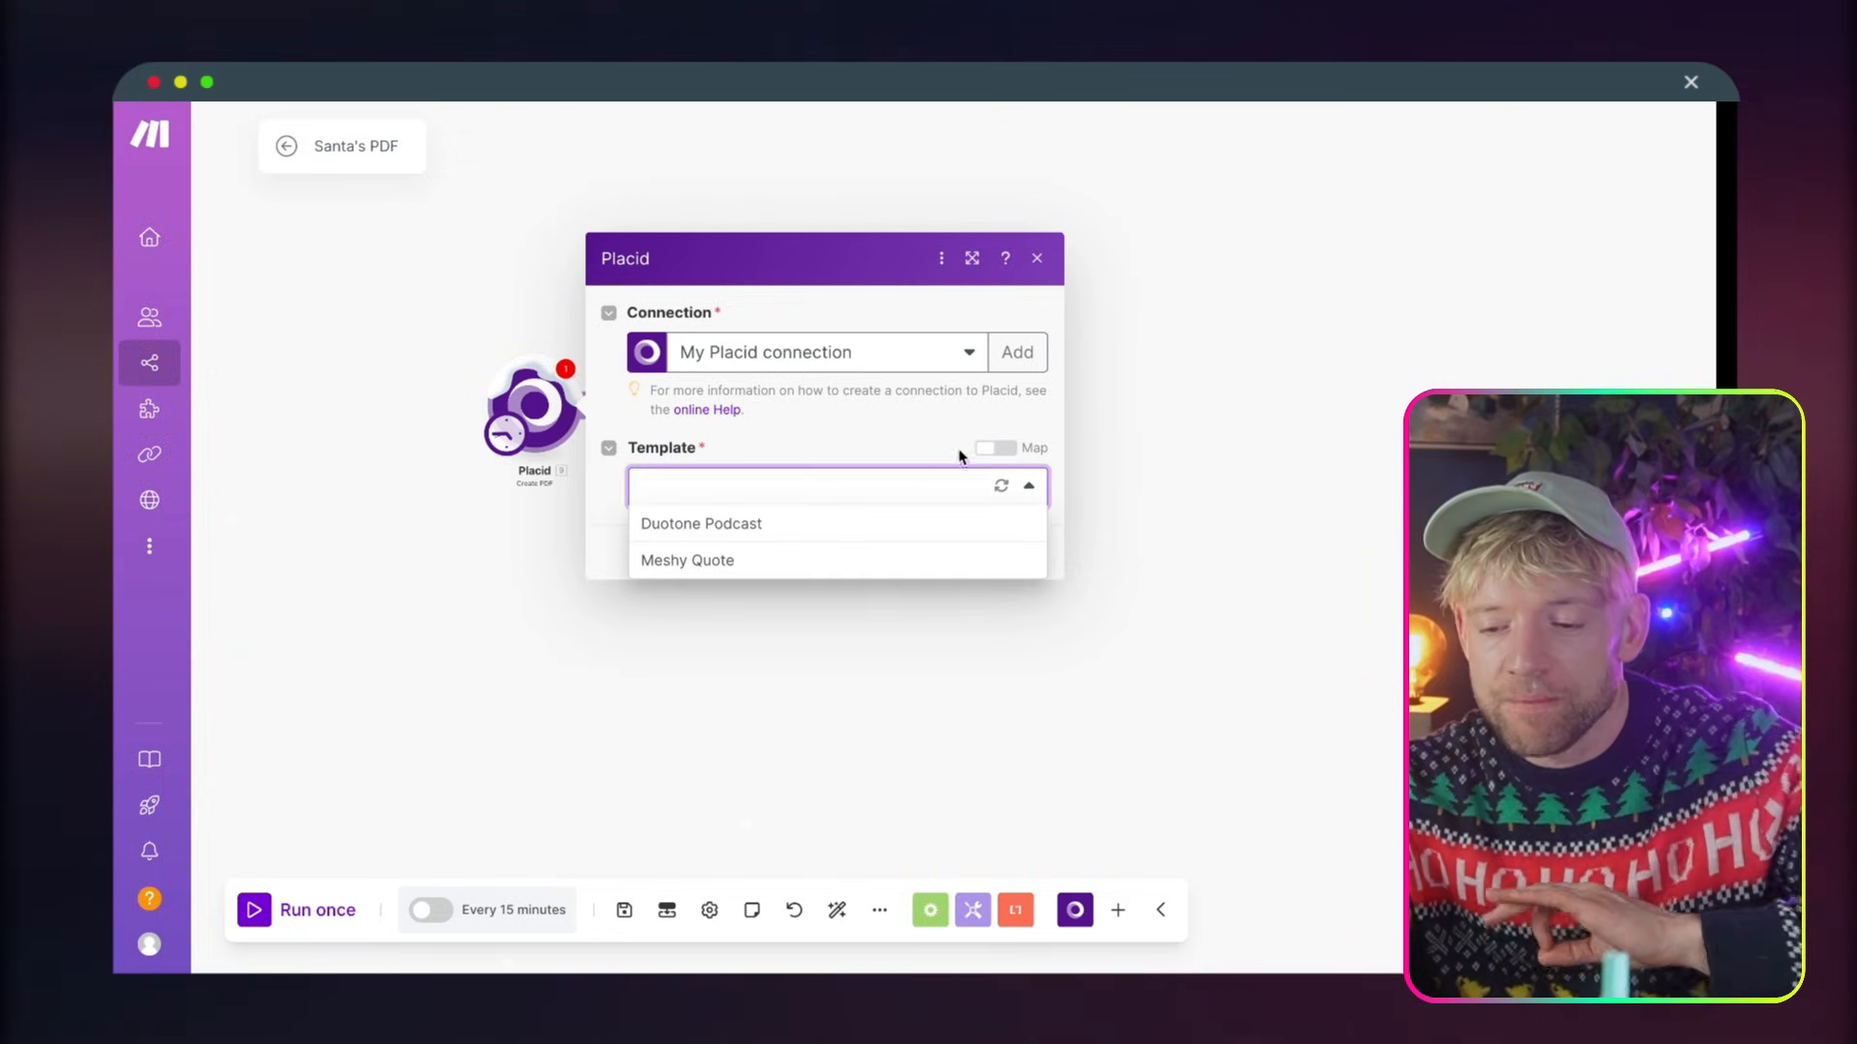
left_click(1001, 485)
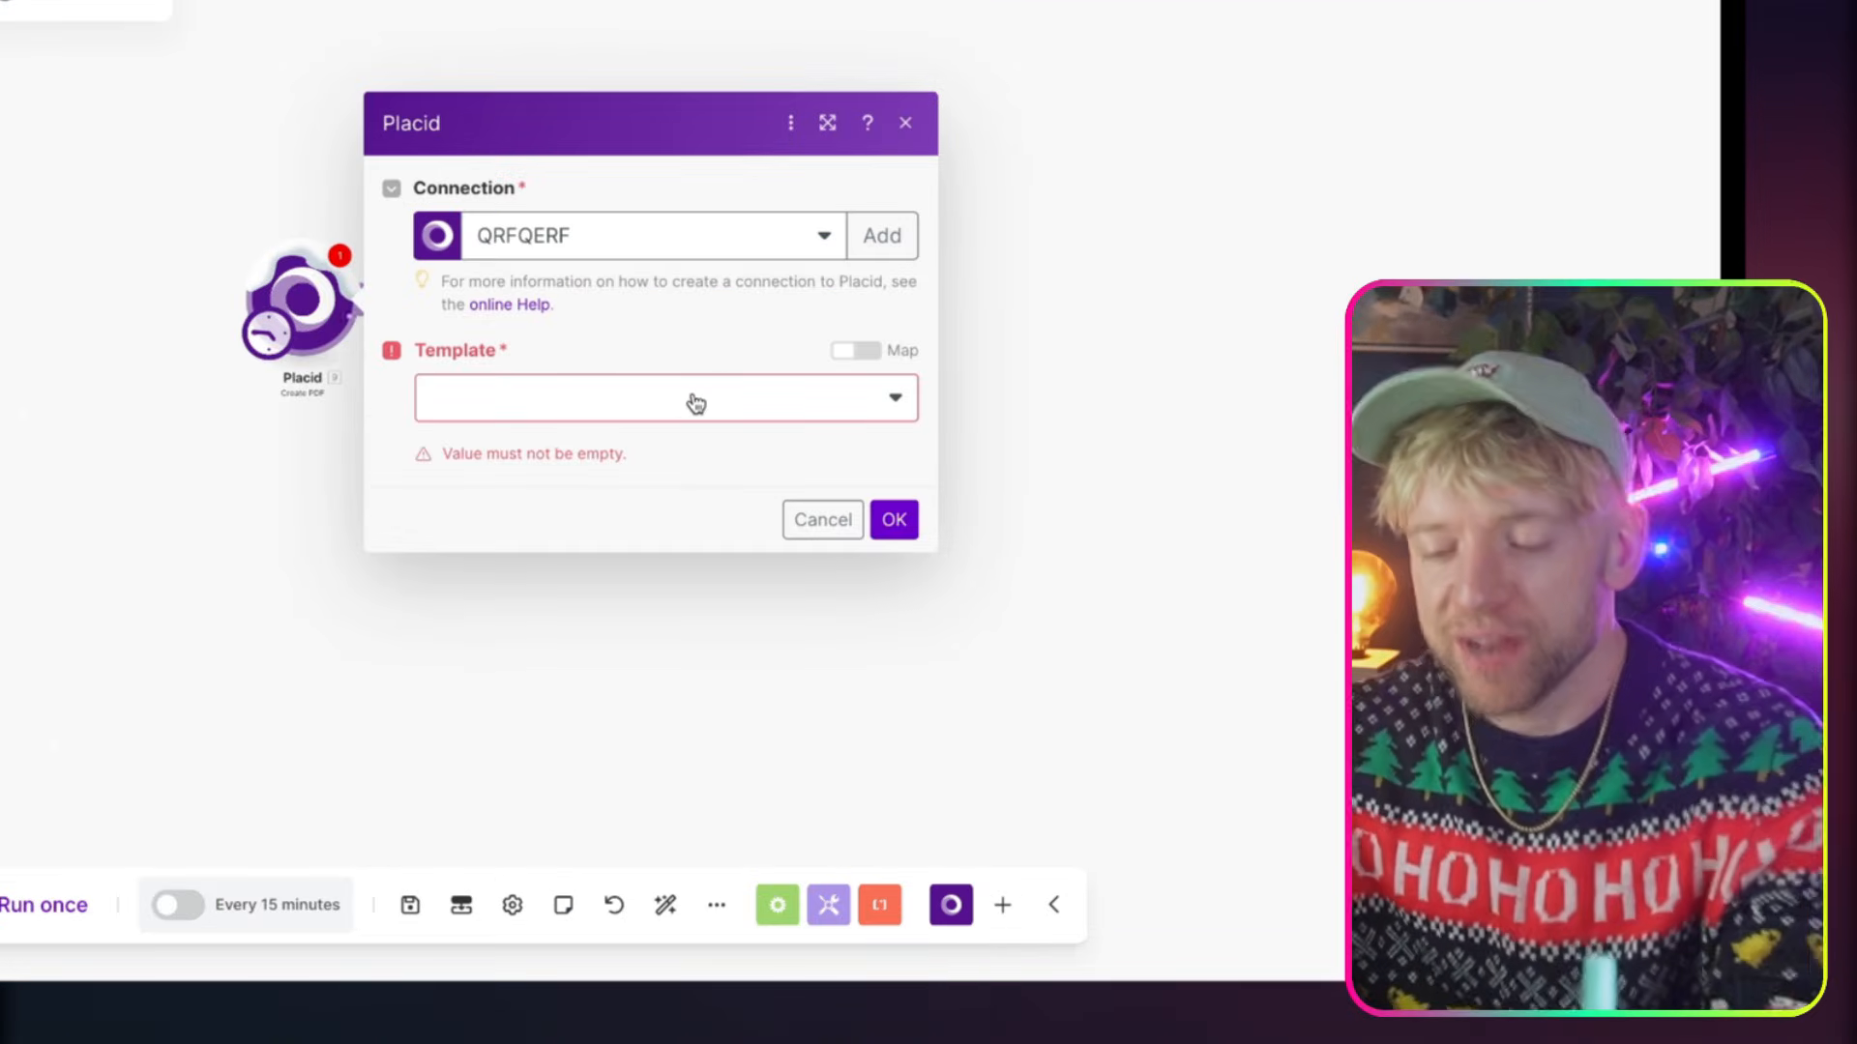
left_click(693, 402)
left_click(688, 439)
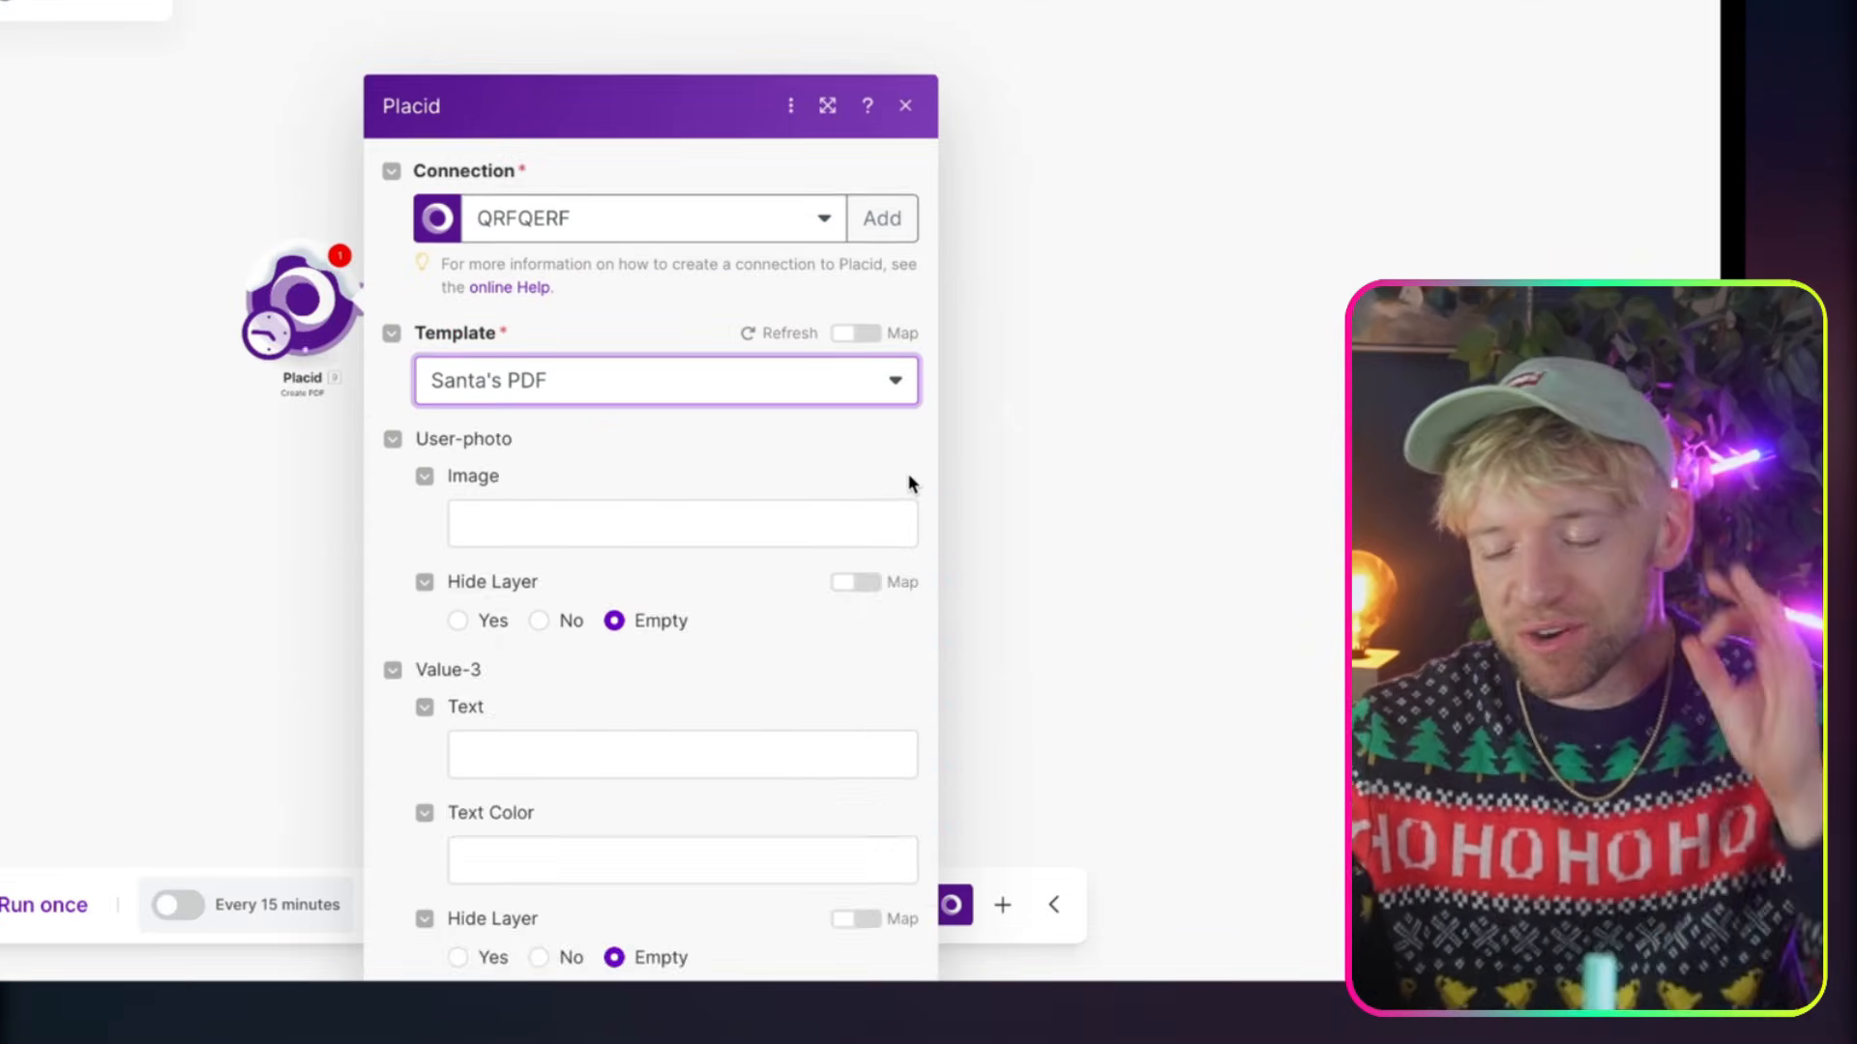
Compare the Placid module's user-photo, value, percentile, arrow and user-name fields with the layers of the Santa's PDF template in Placid
scroll(801, 543, "down", 7)
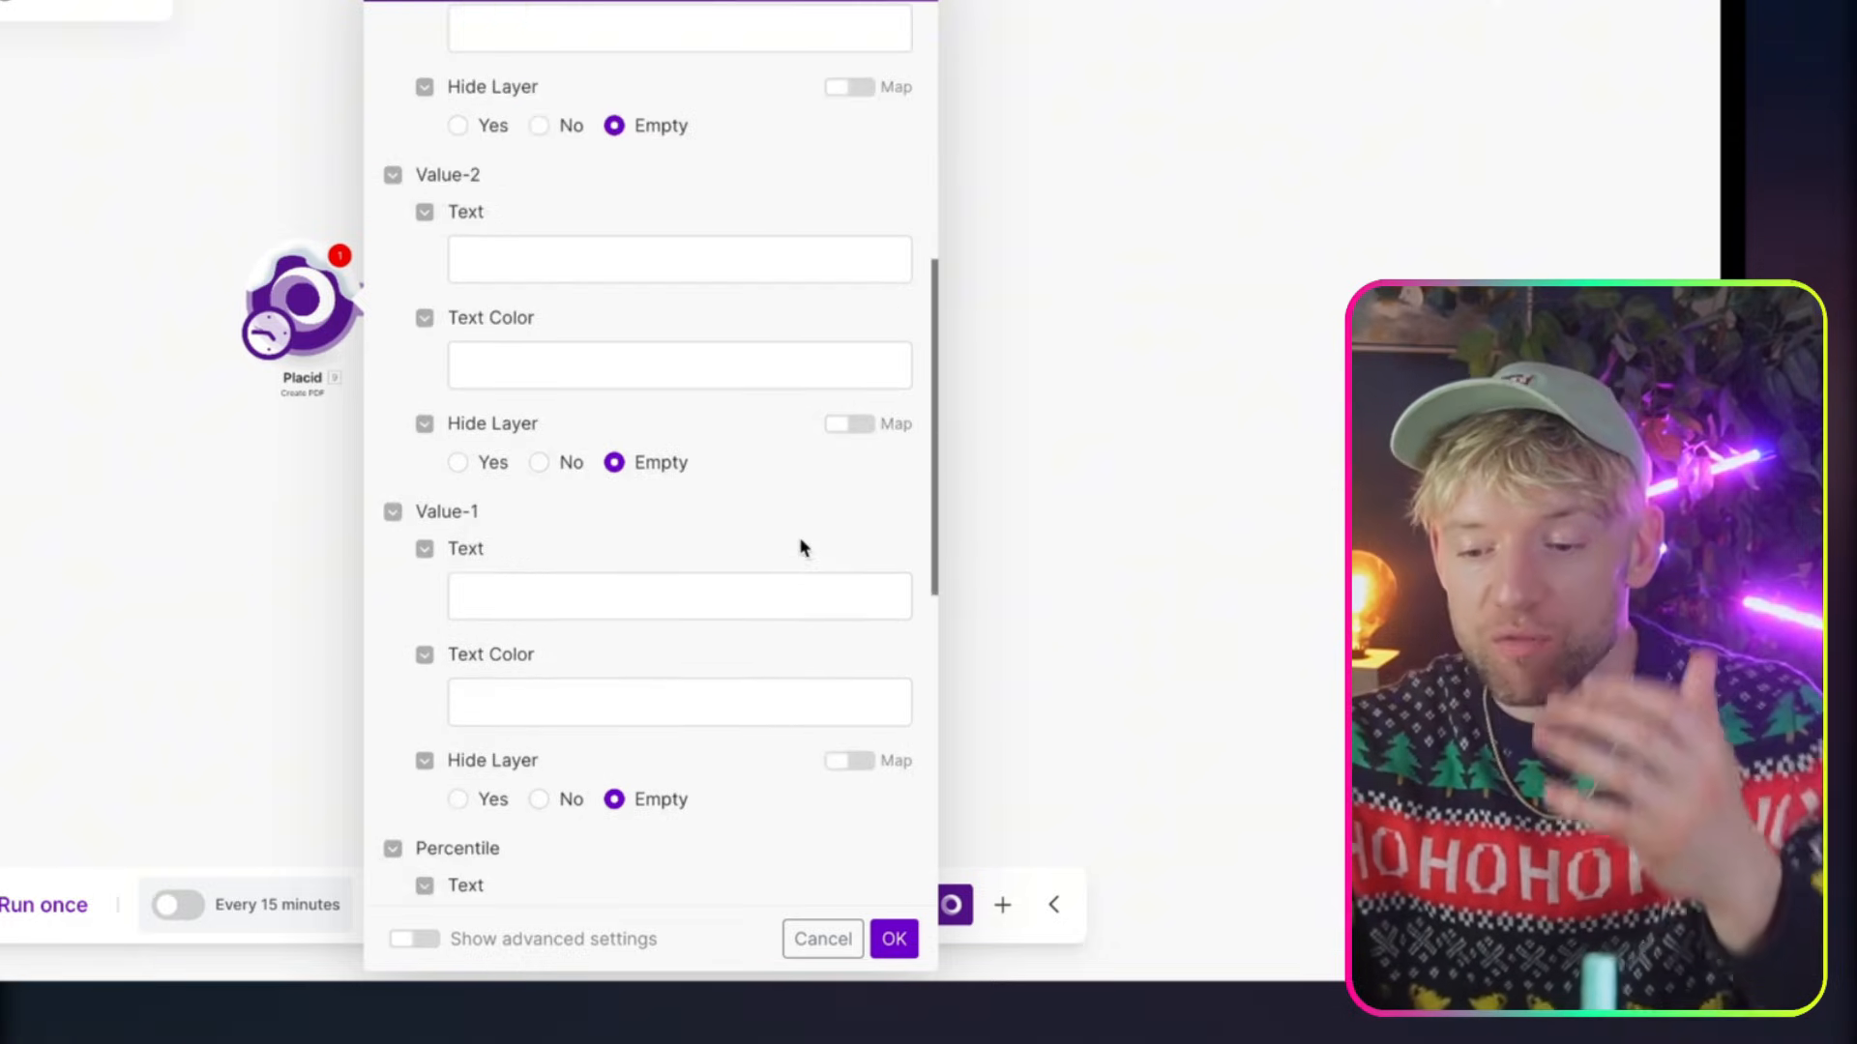
scroll(801, 548, "down", 8)
scroll(801, 547, "up", 10)
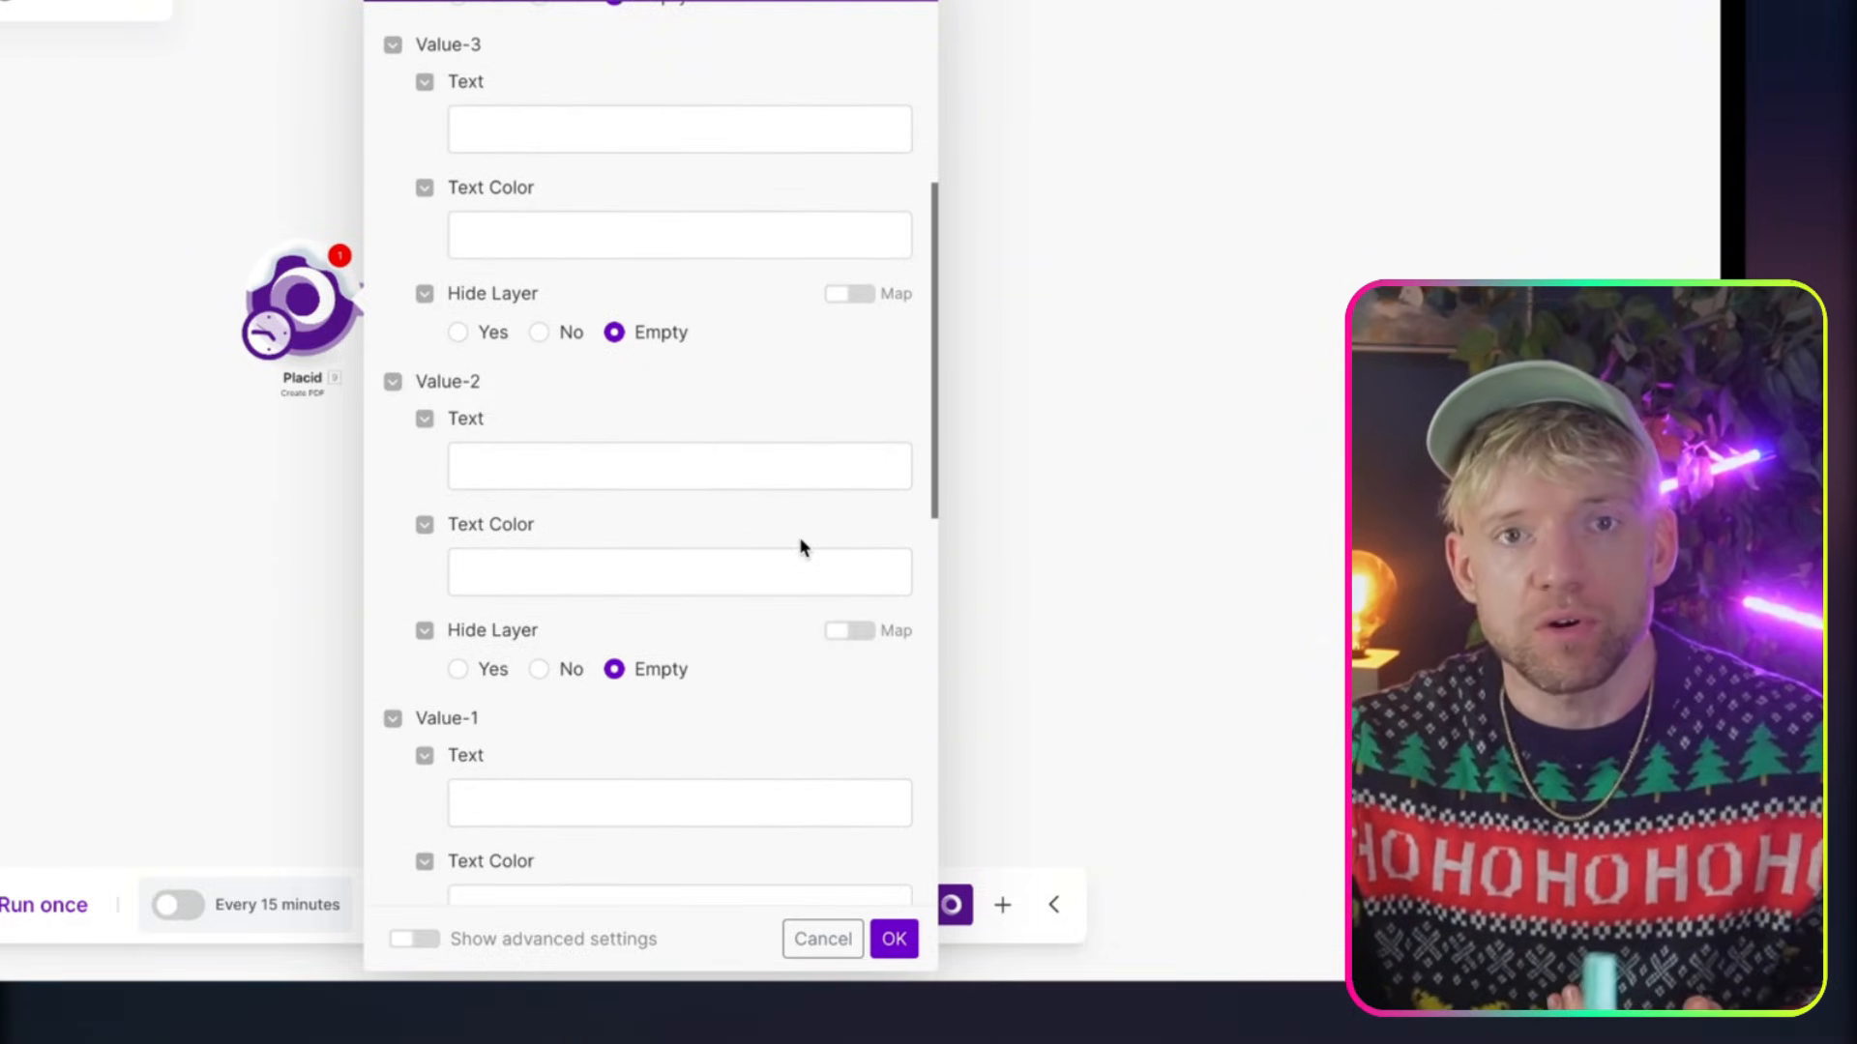
scroll(800, 545, "up", 1)
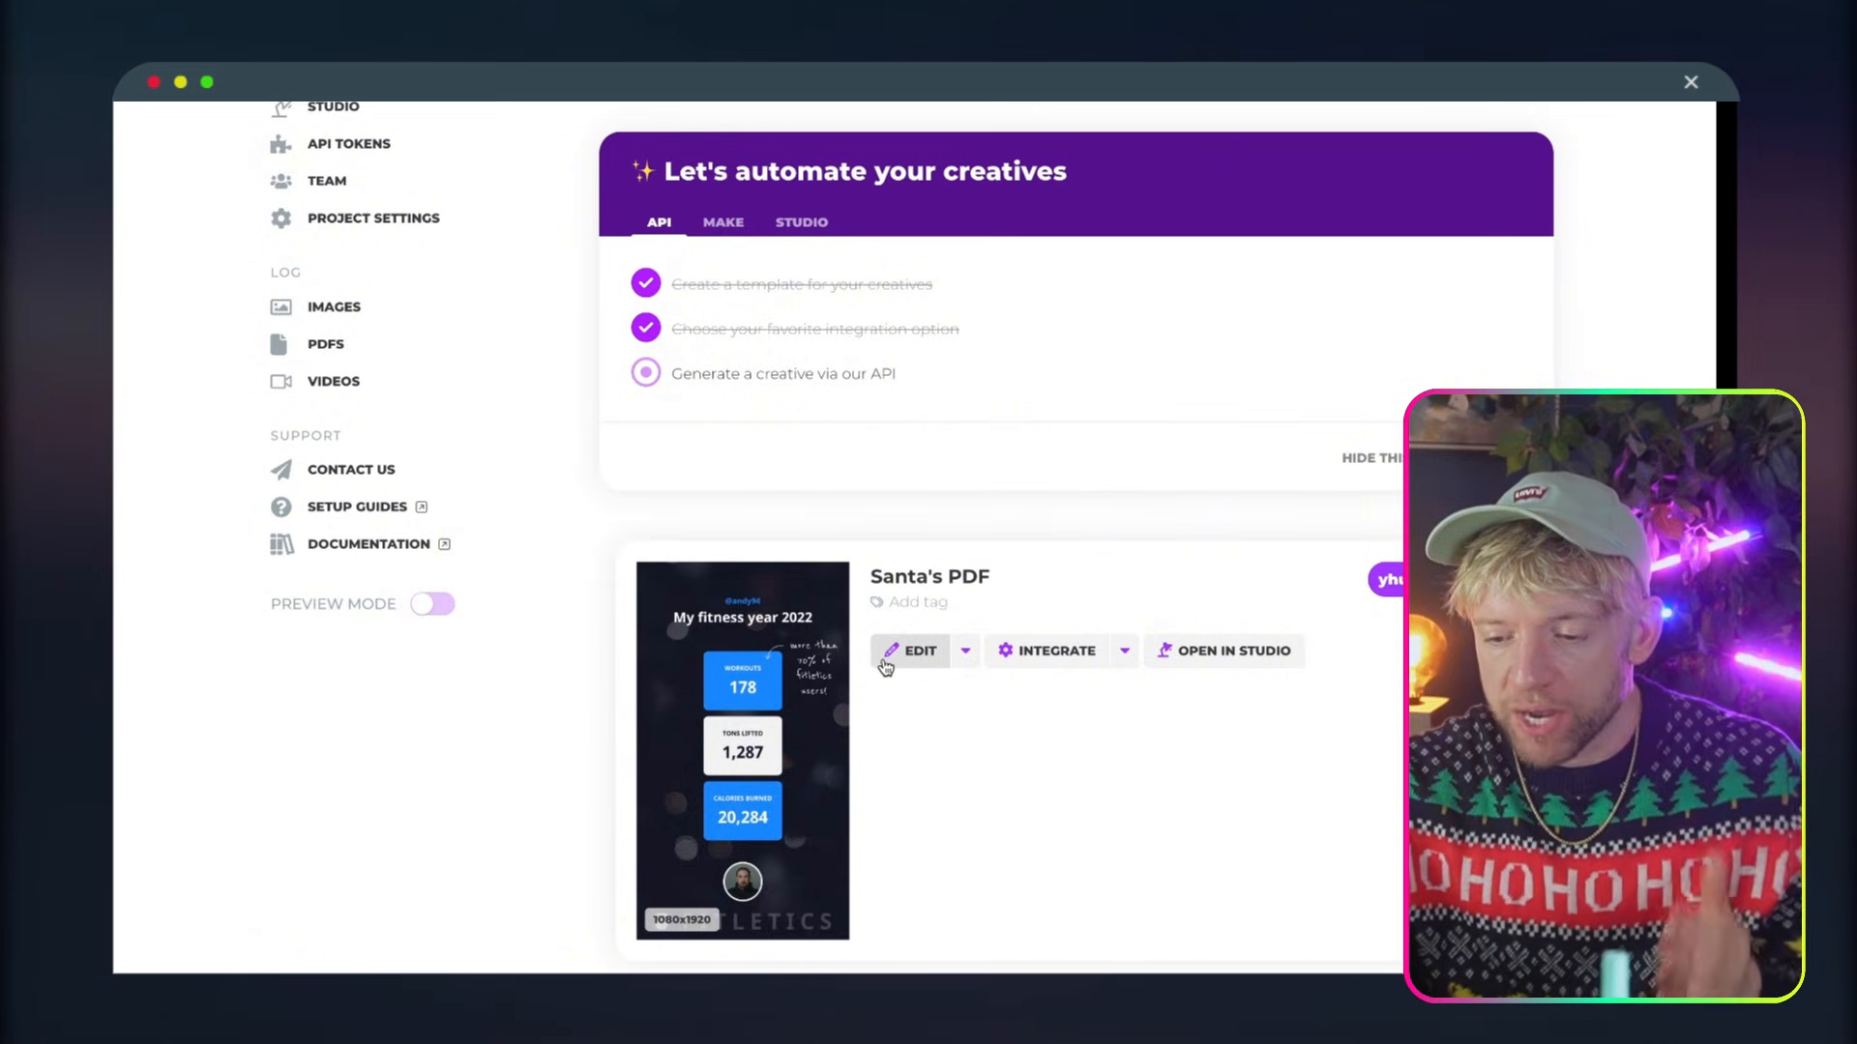
left_click(889, 664)
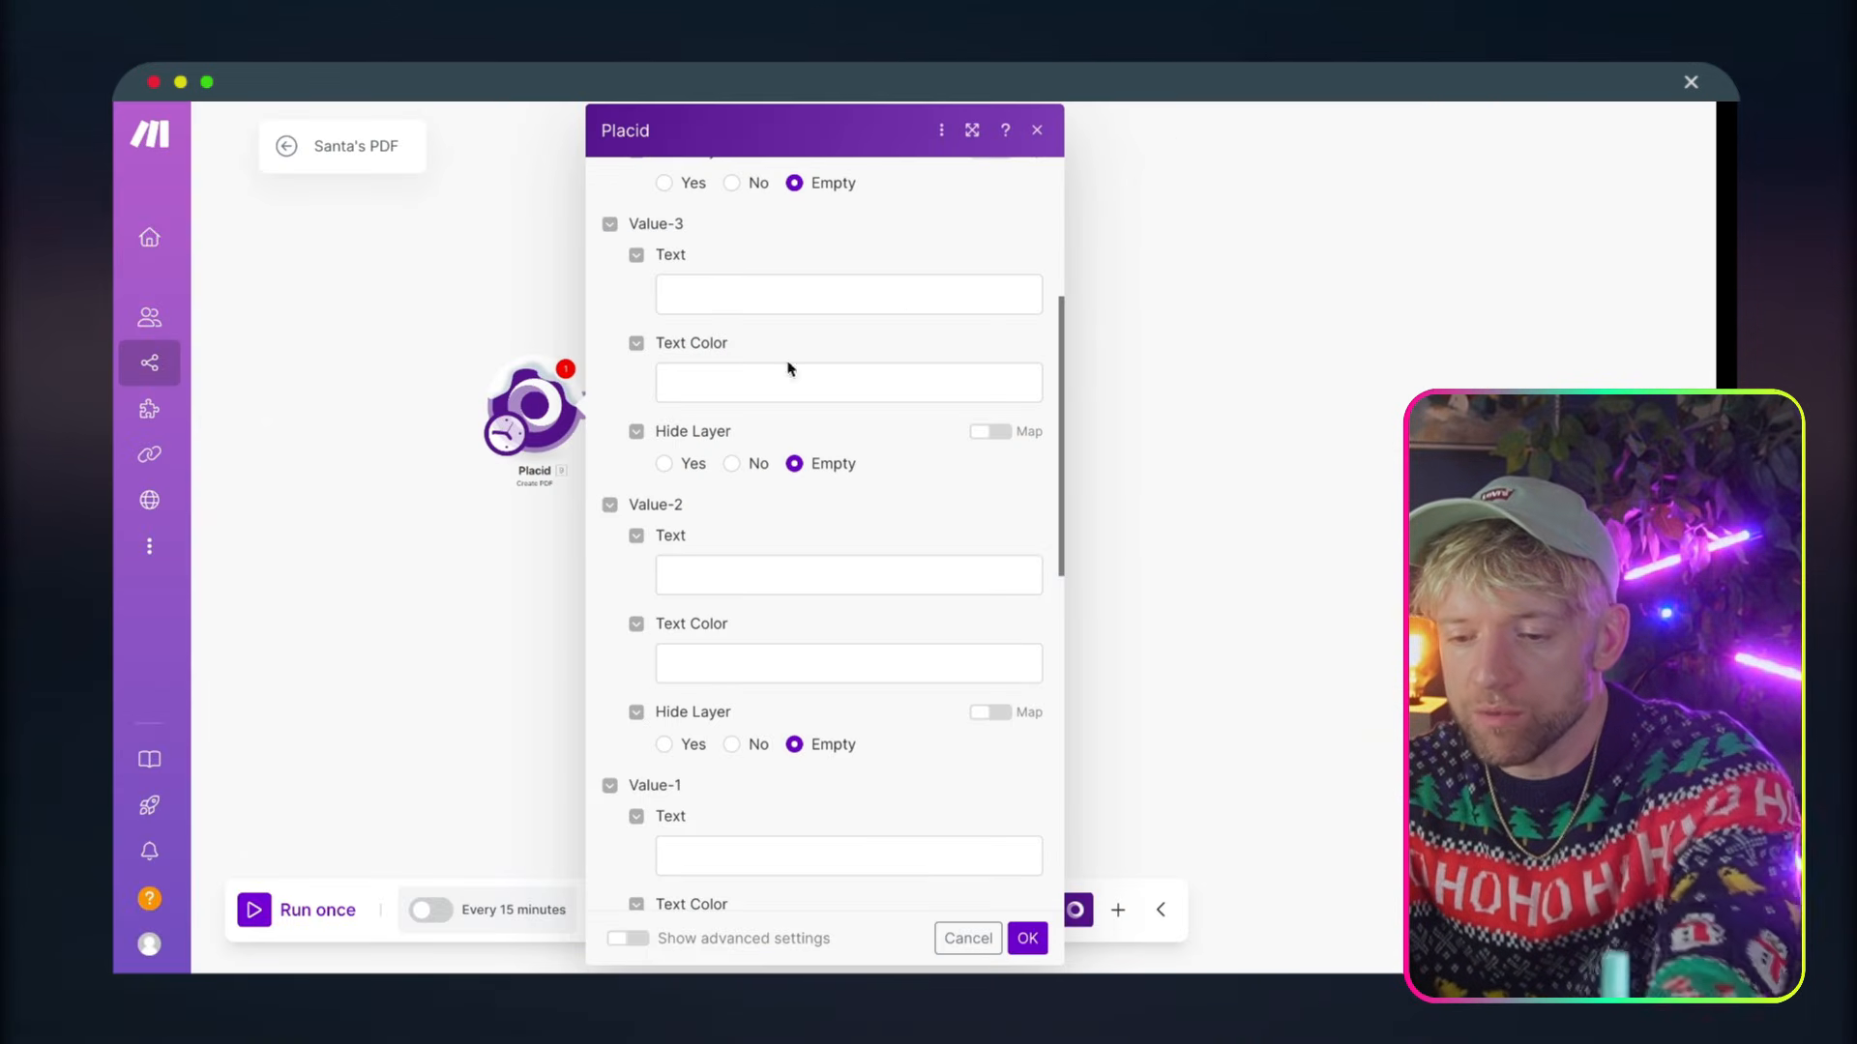
scroll(791, 370, "up", 5)
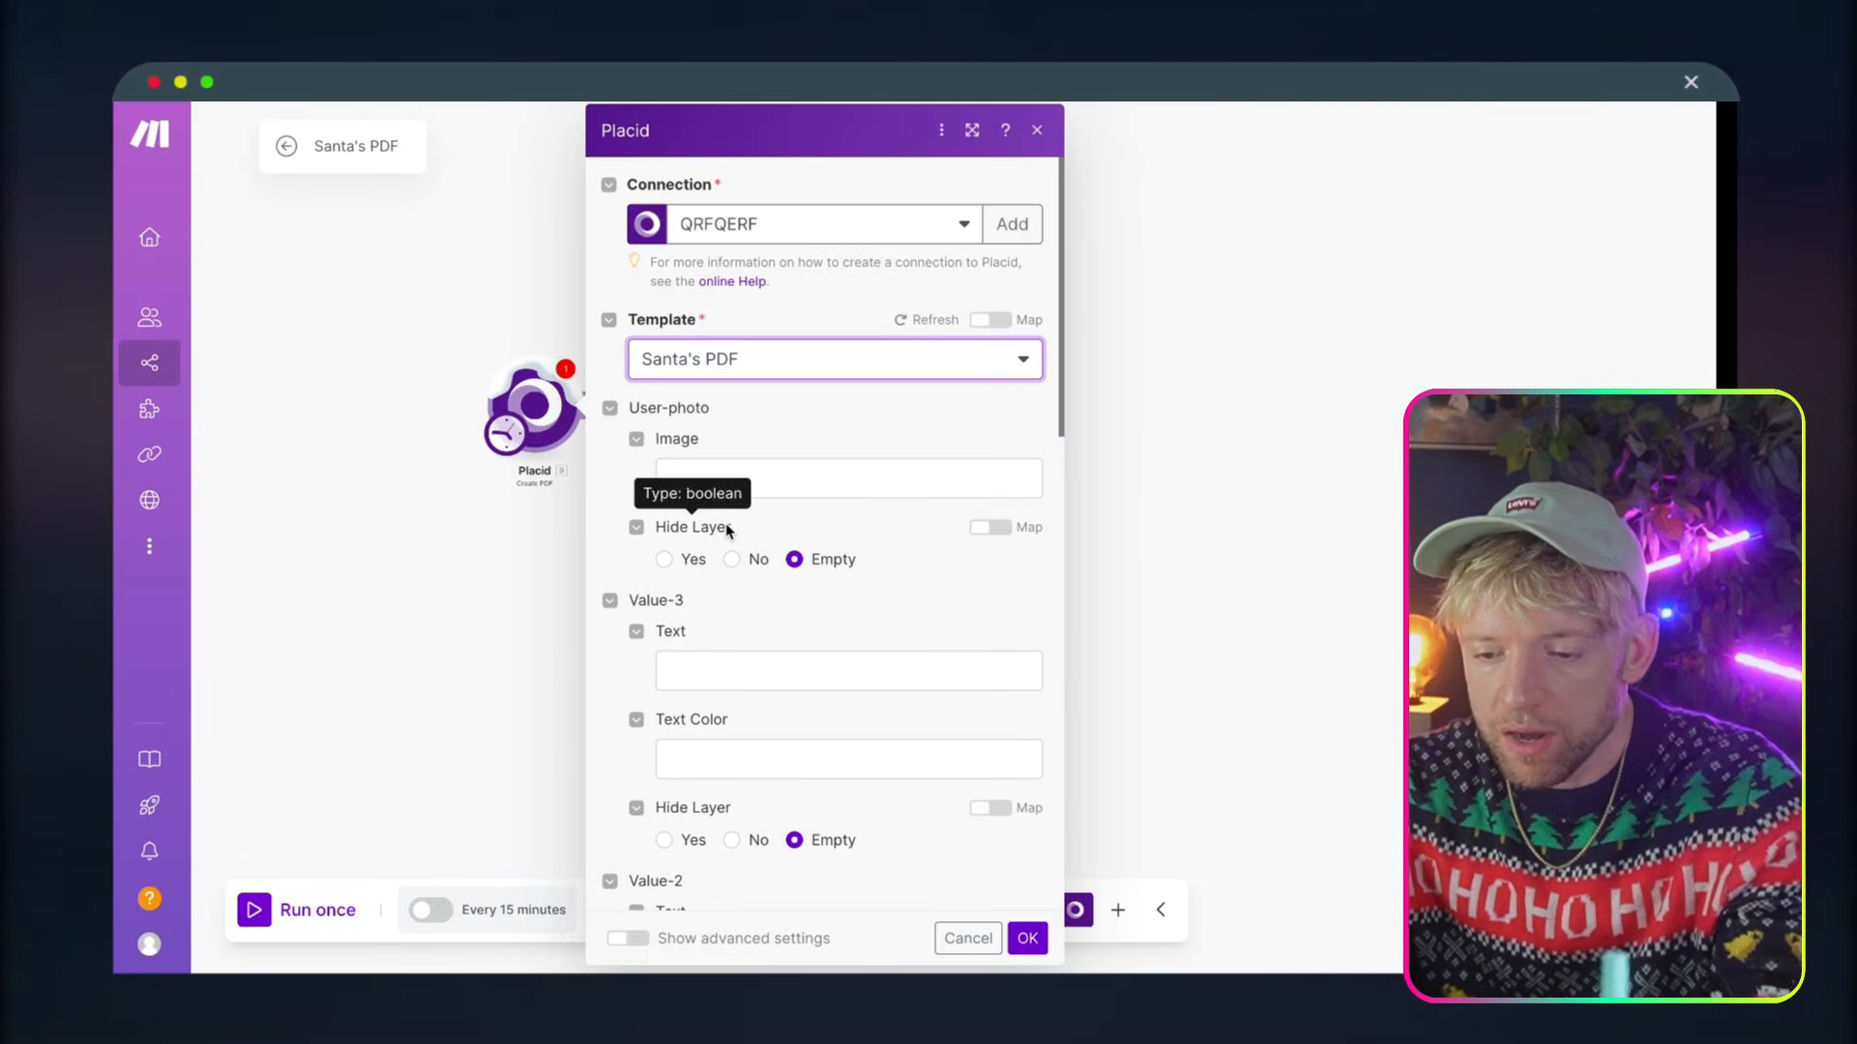
scroll(789, 469, "down", 3)
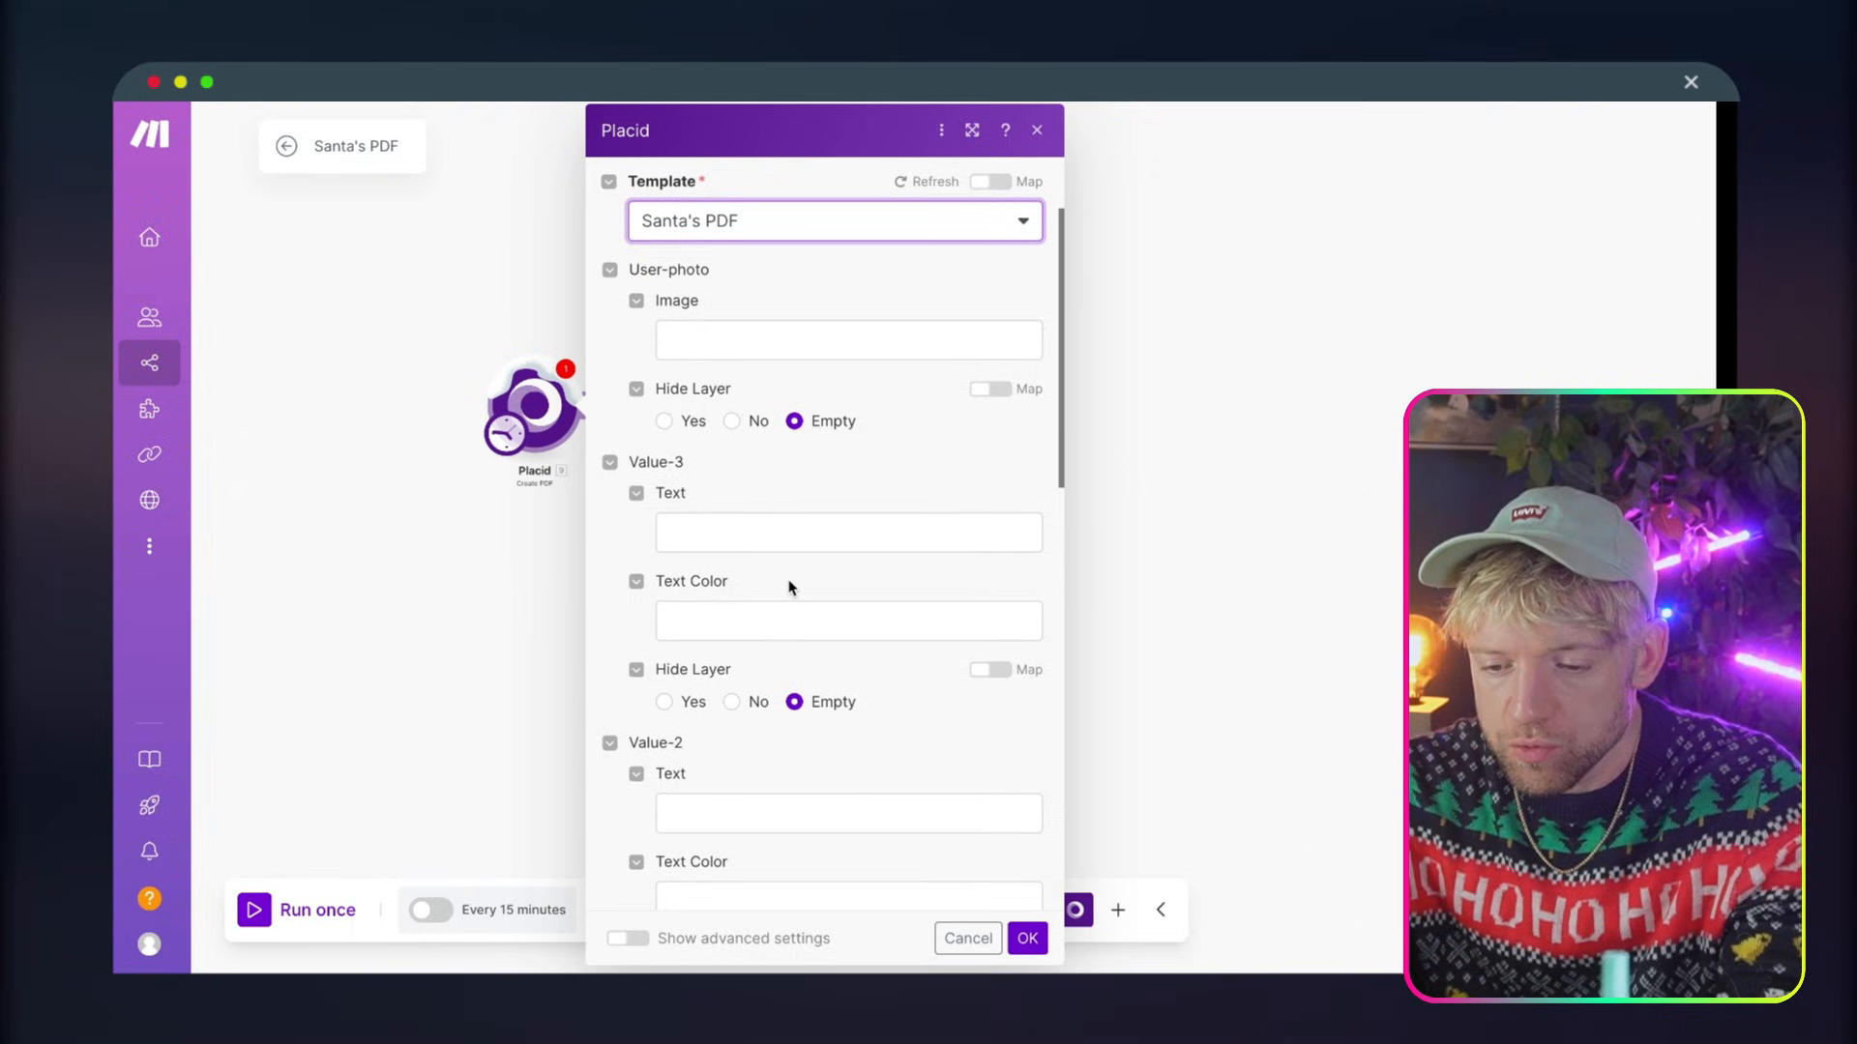
scroll(841, 524, "up", 1)
scroll(844, 530, "down", 7)
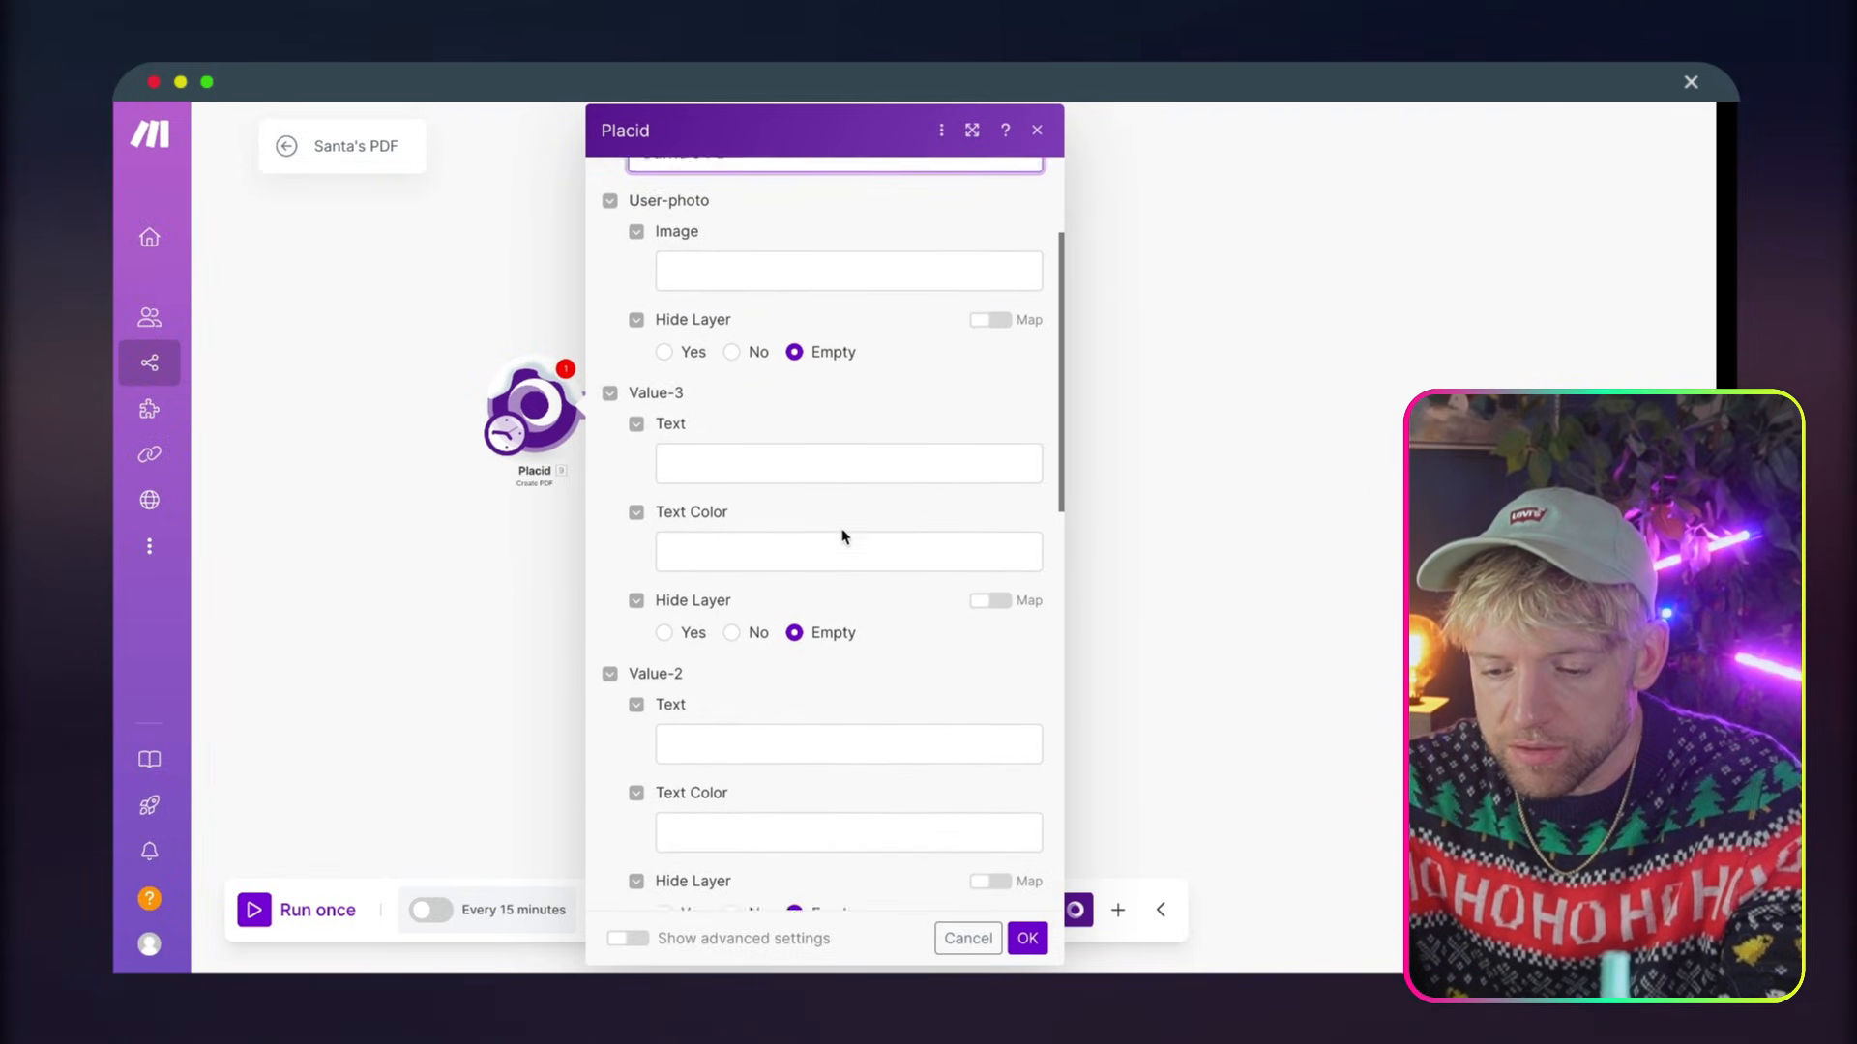
scroll(843, 530, "down", 6)
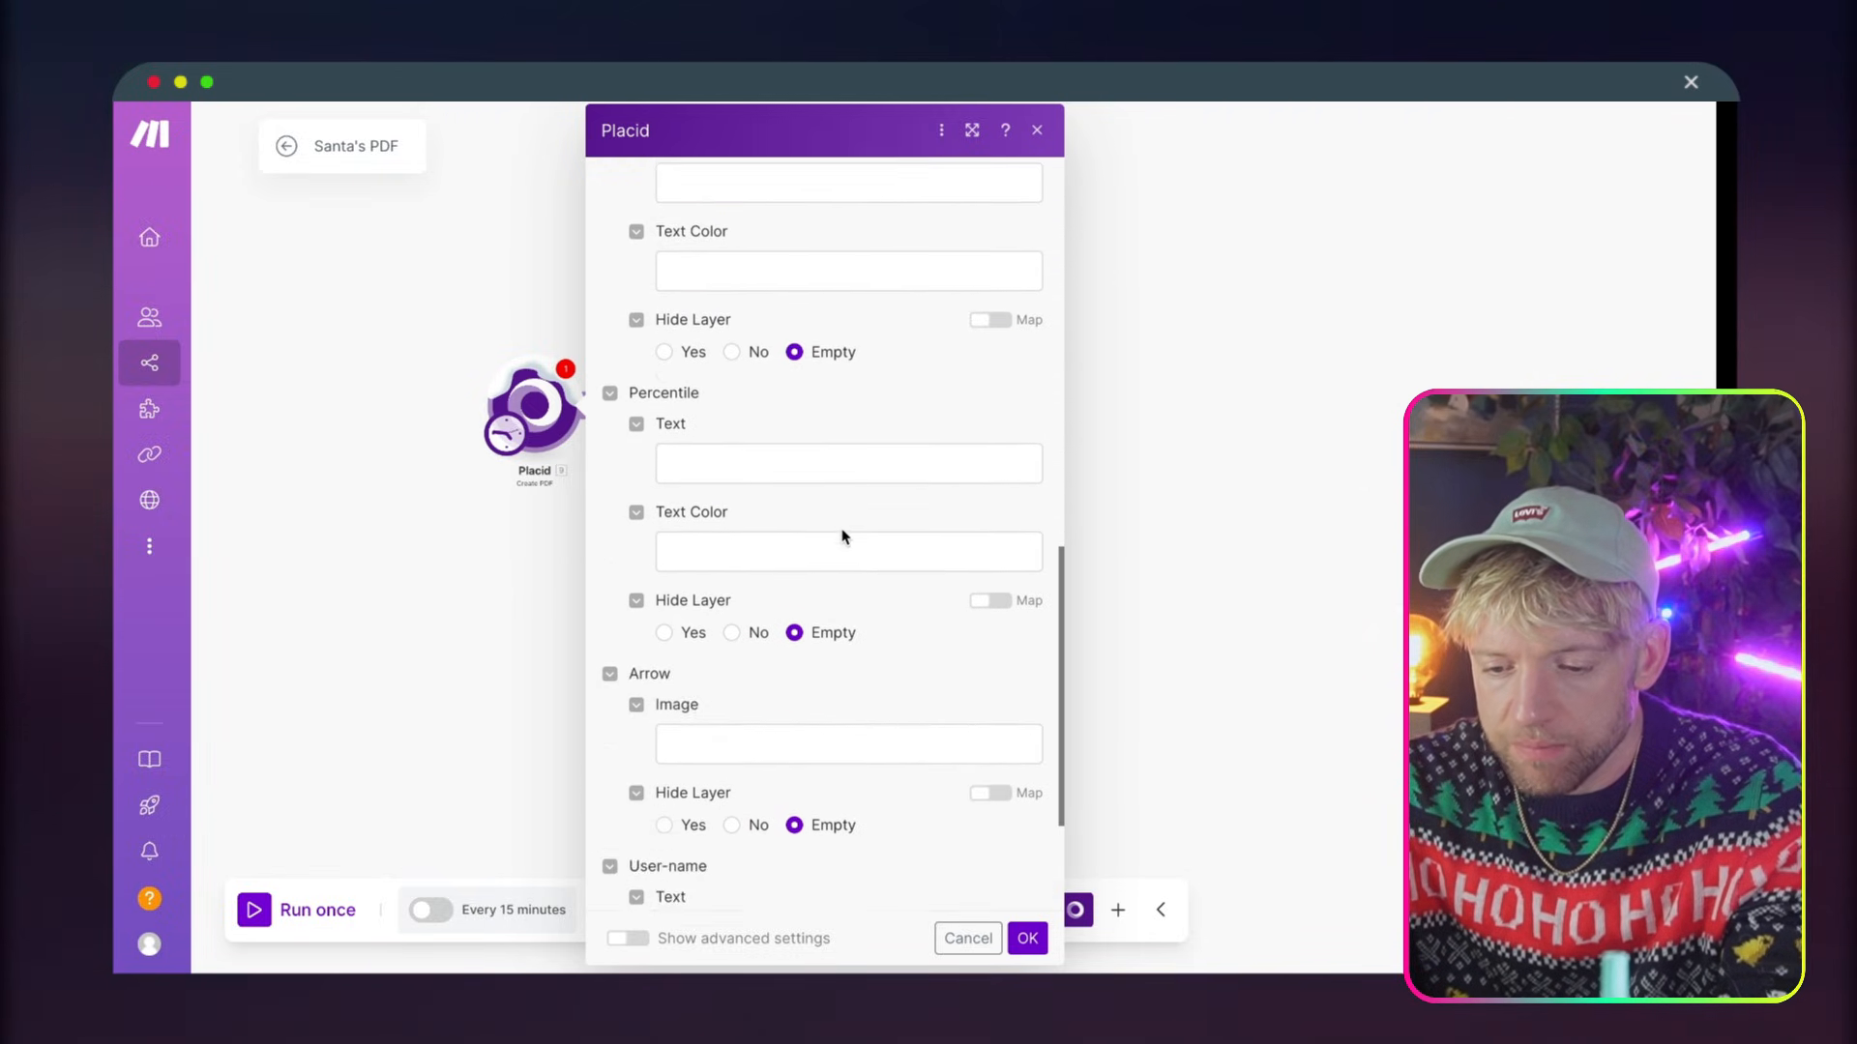
scroll(854, 522, "up", 6)
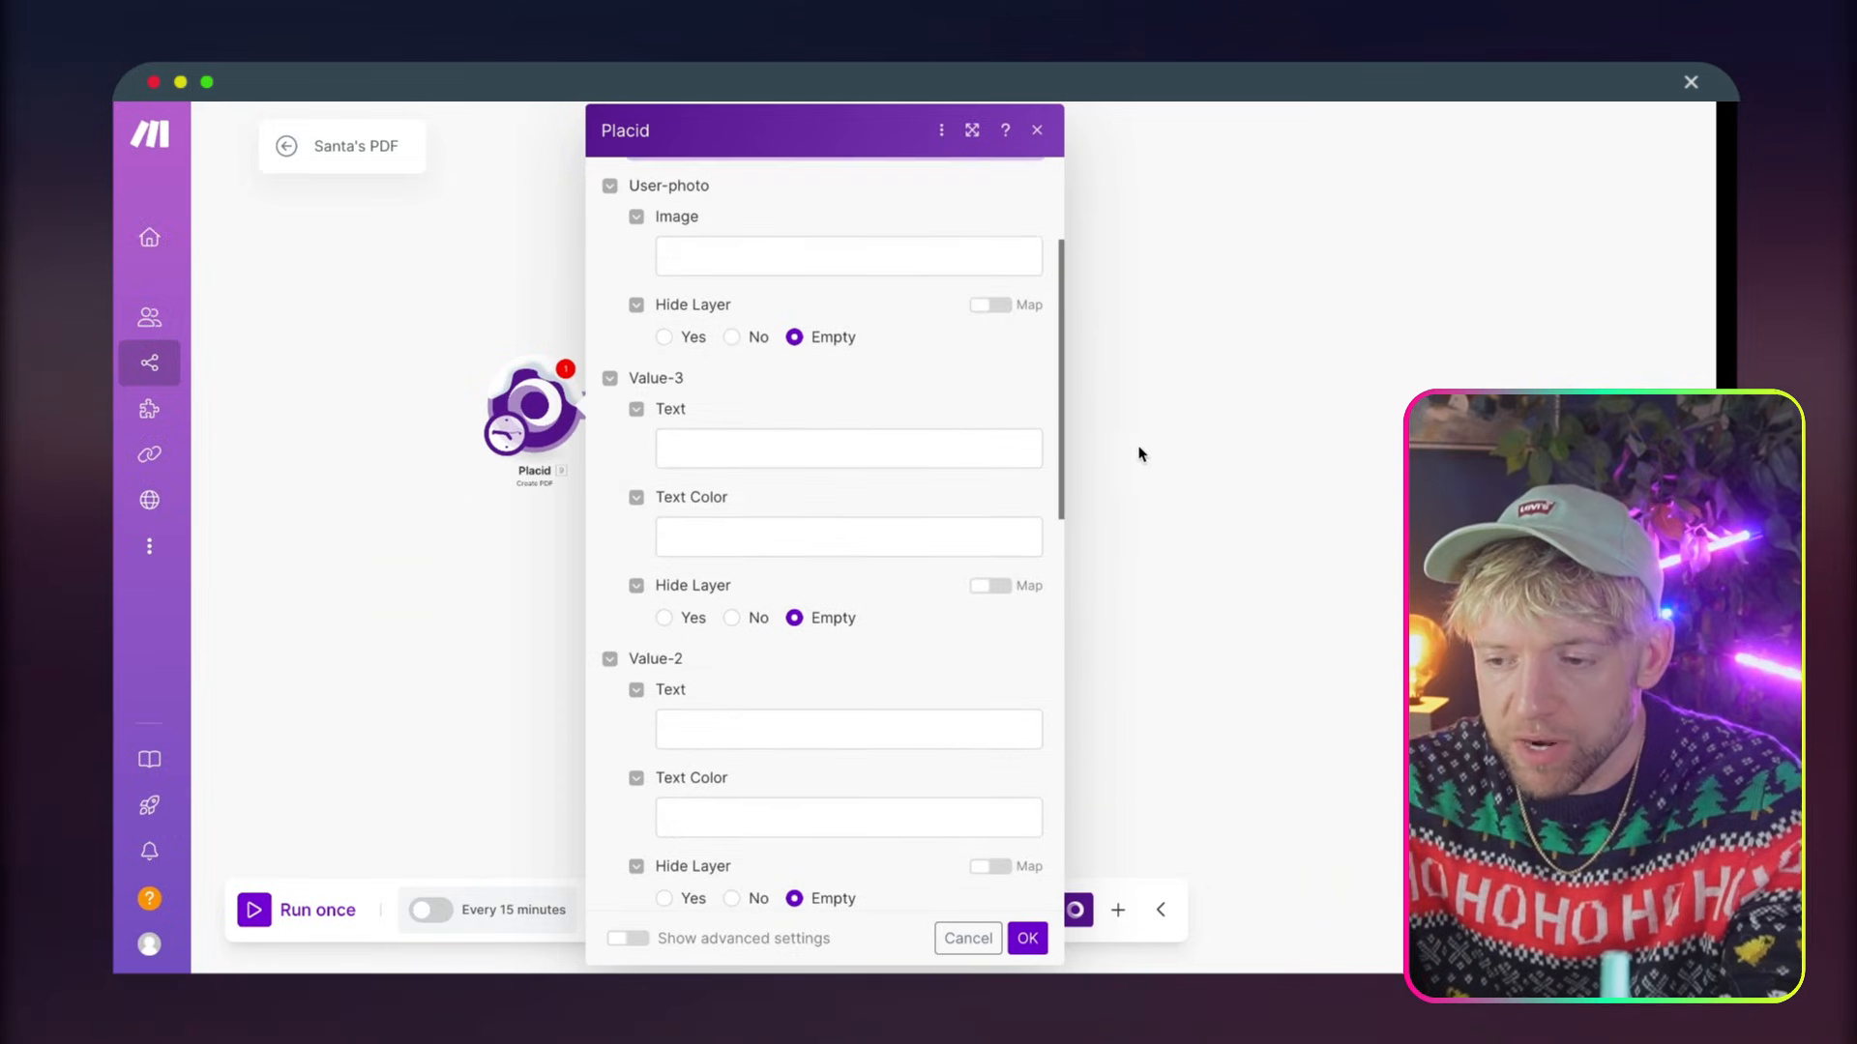
left_click(1182, 245)
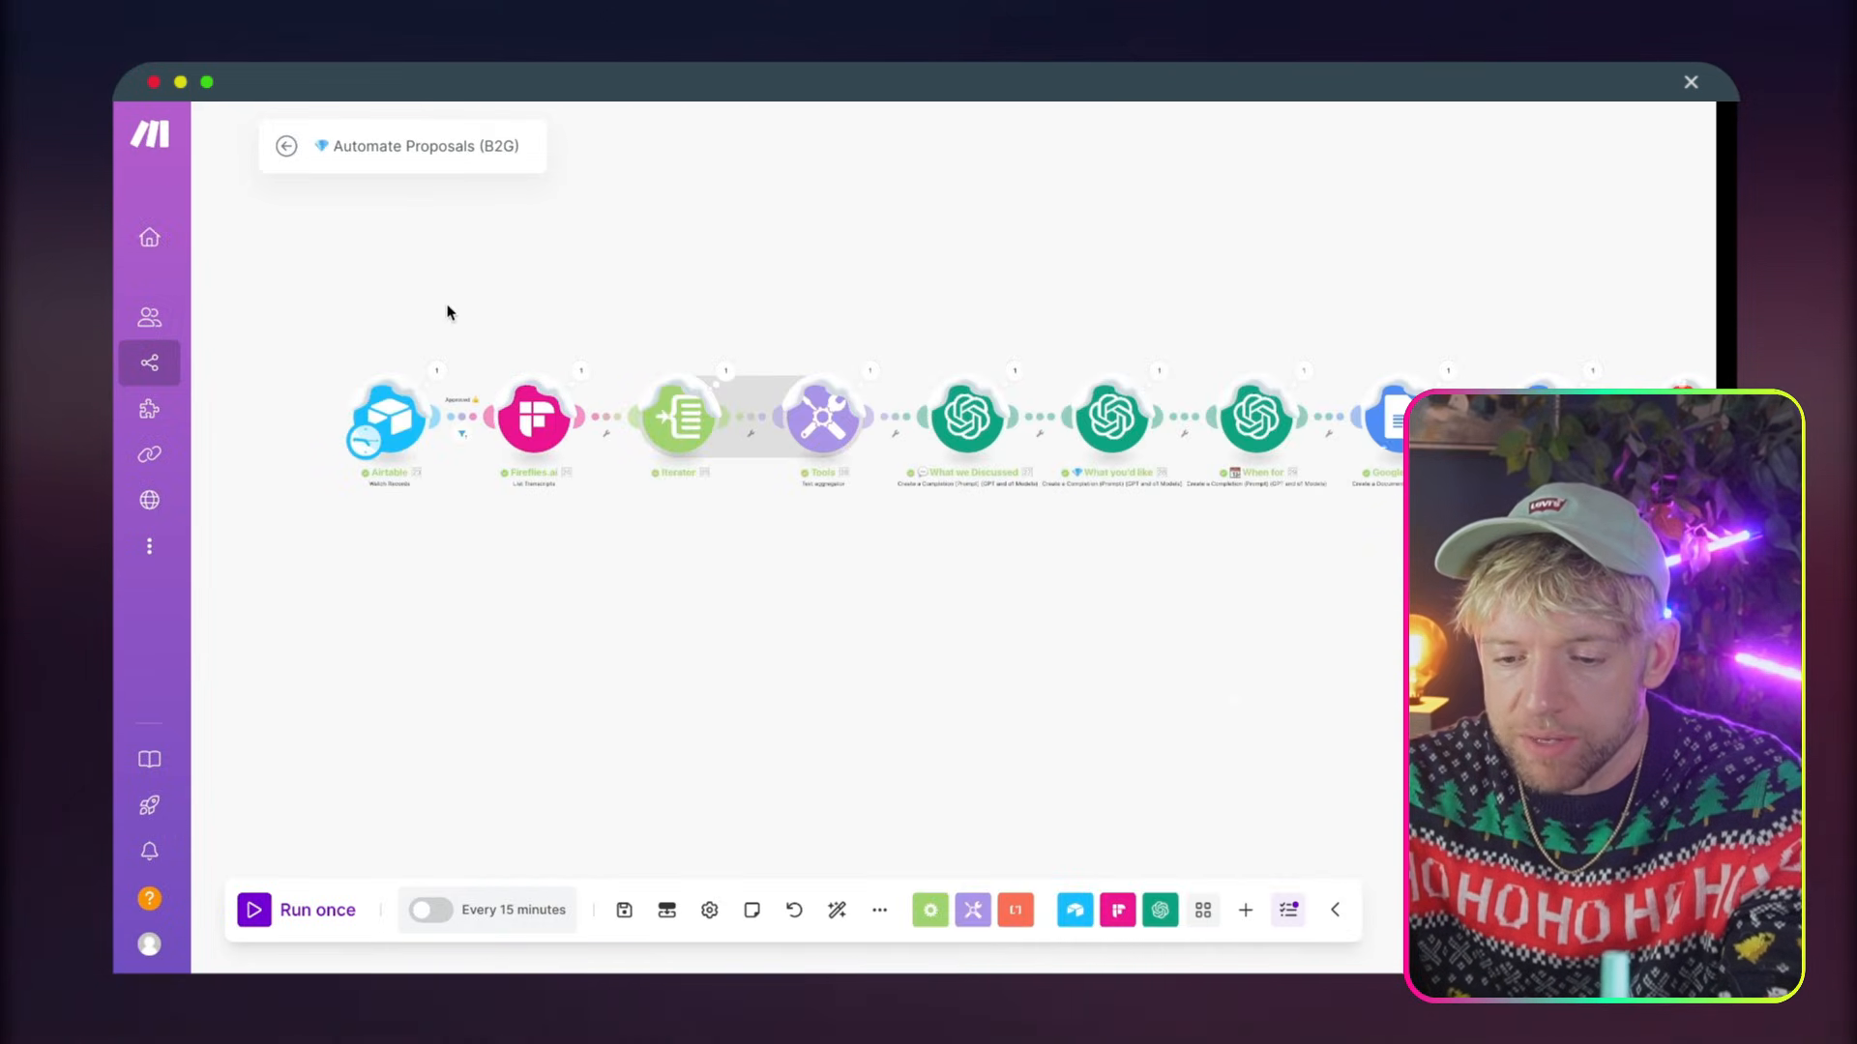
Copy the Airtable Watch Records module from Automate Proposals (B2G) into the Santa's PDF scenario and connect it before Placid as the trigger
left_click_drag(448, 312, 354, 462)
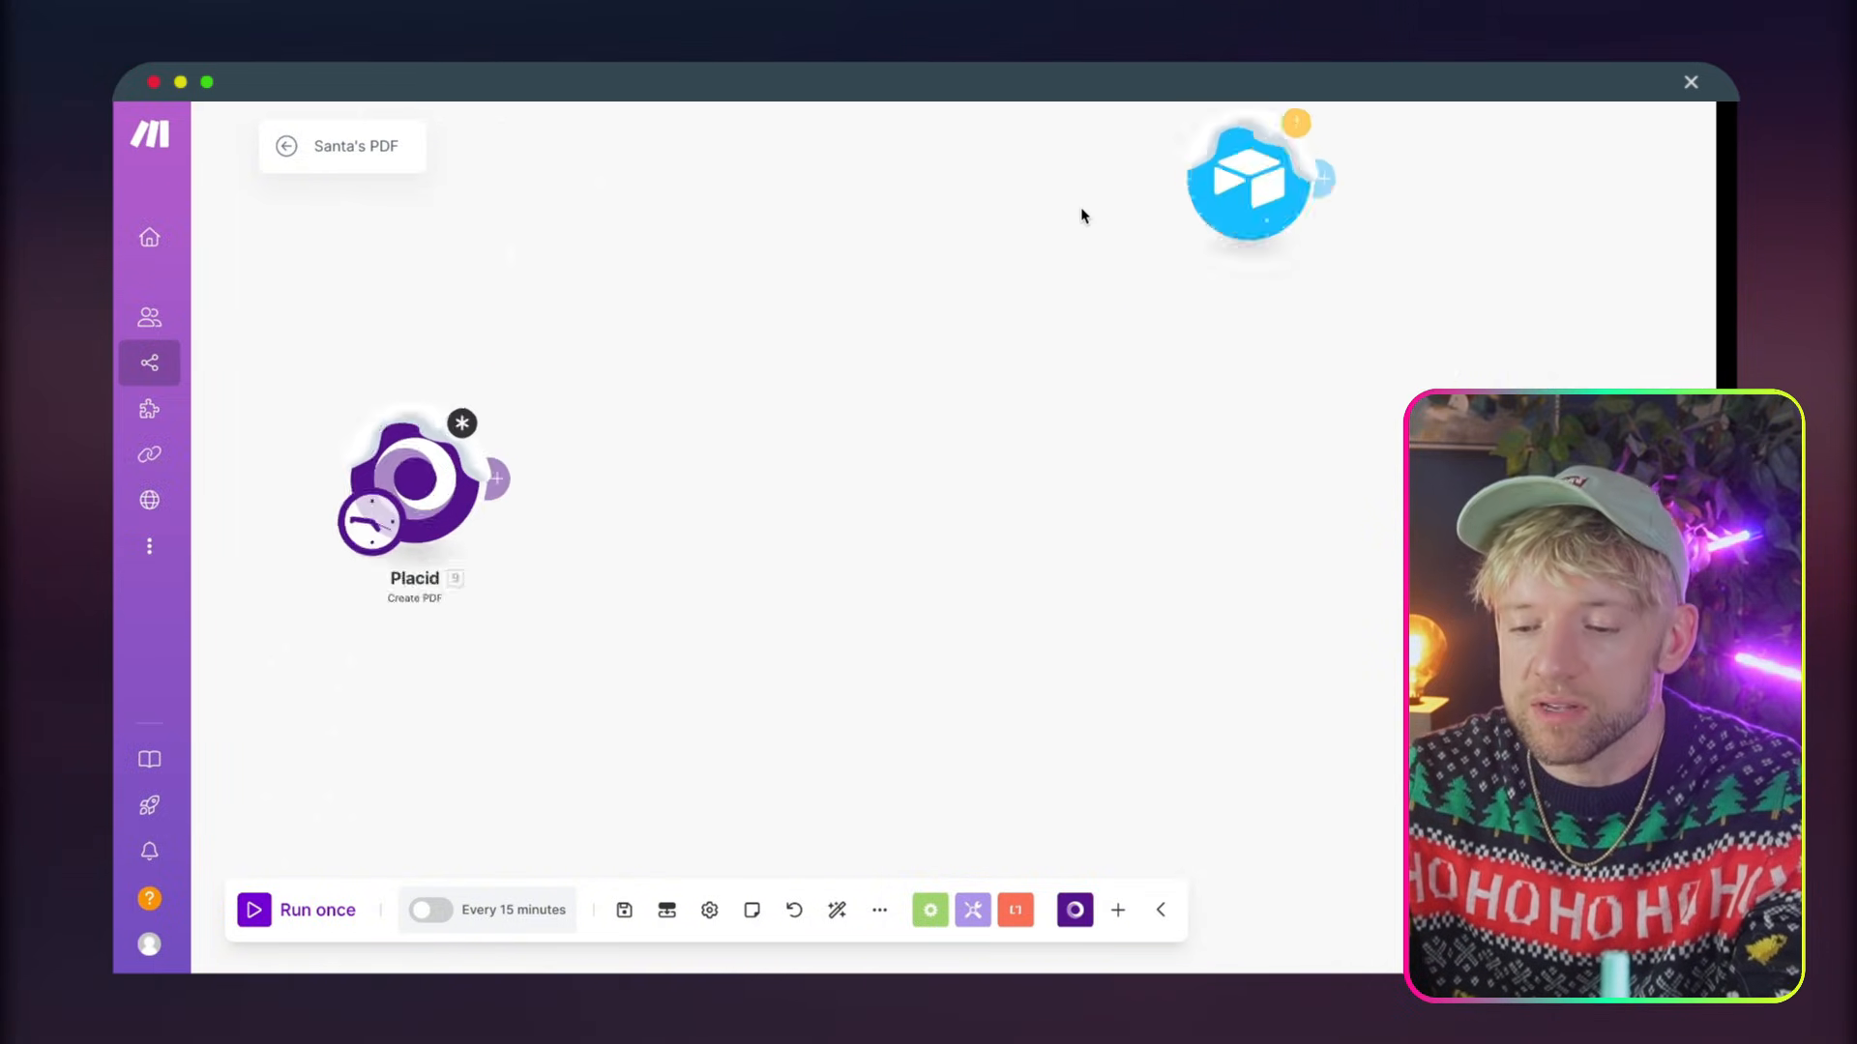
left_click_drag(1077, 207, 716, 394)
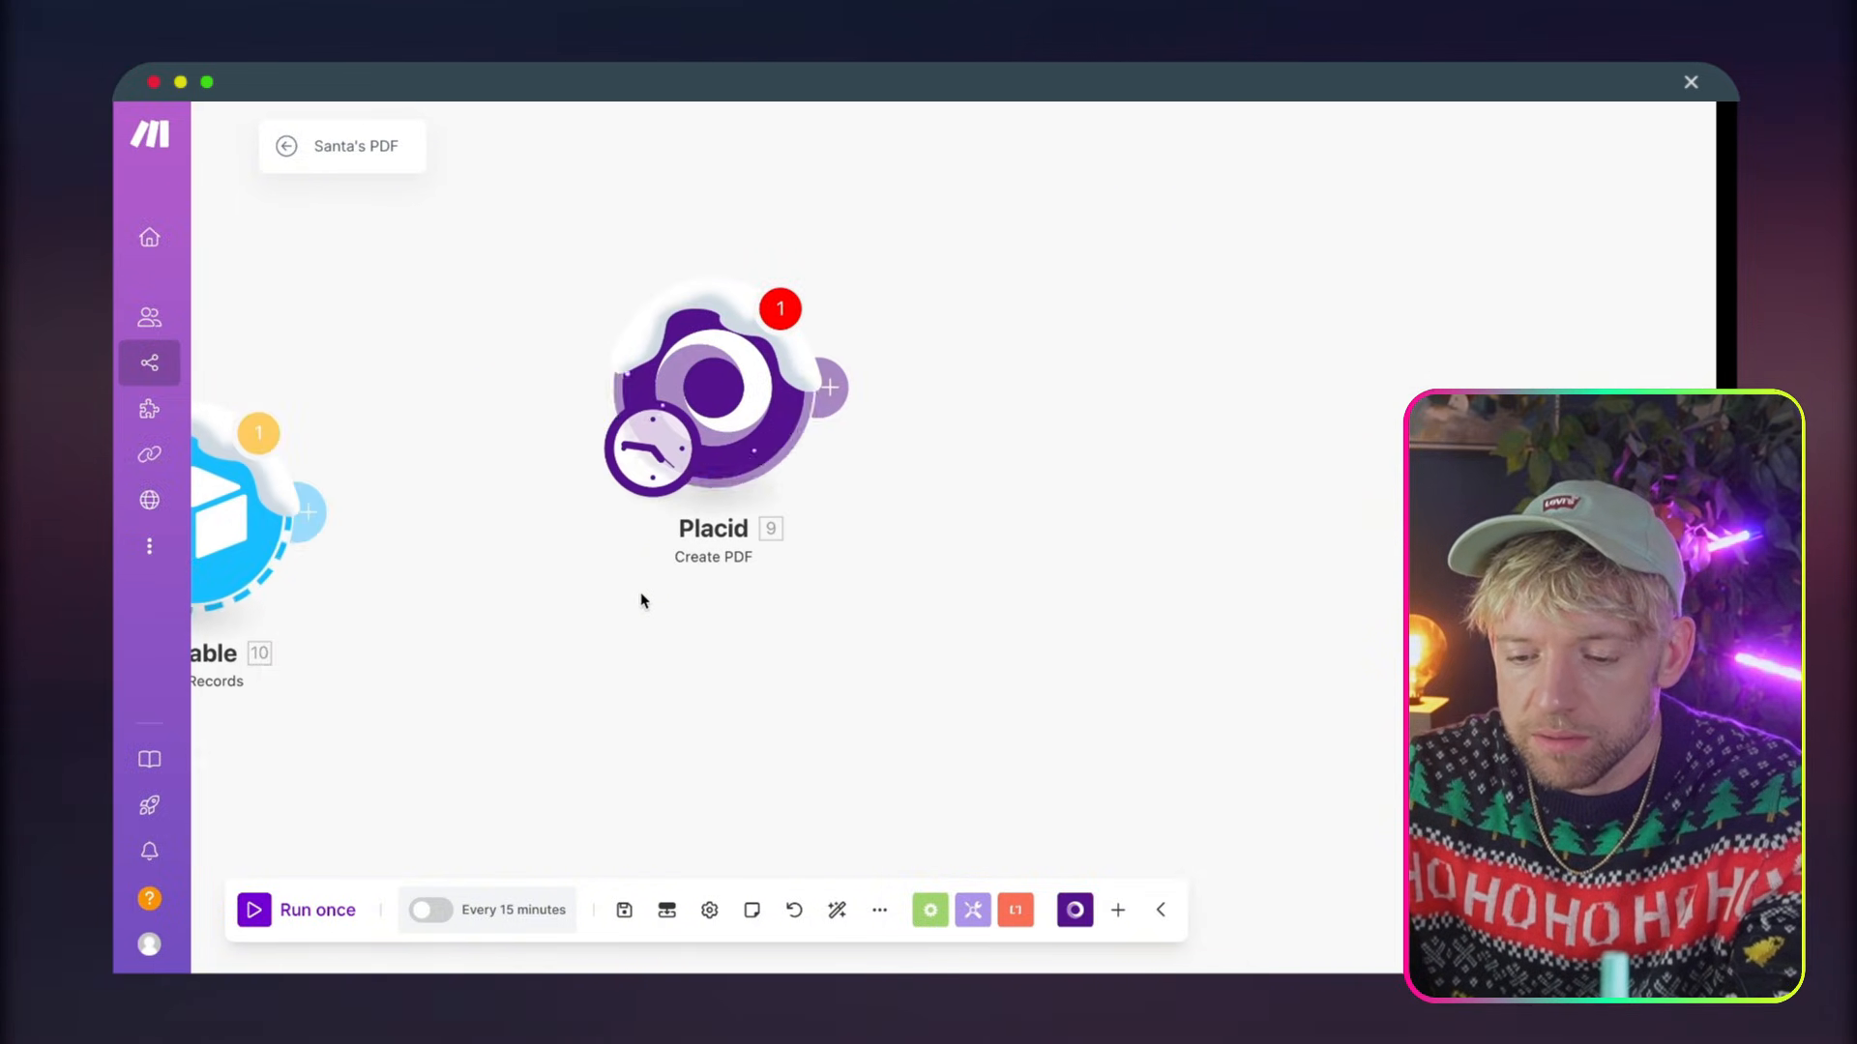
left_click_drag(642, 601, 1072, 606)
left_click_drag(1085, 468, 727, 355)
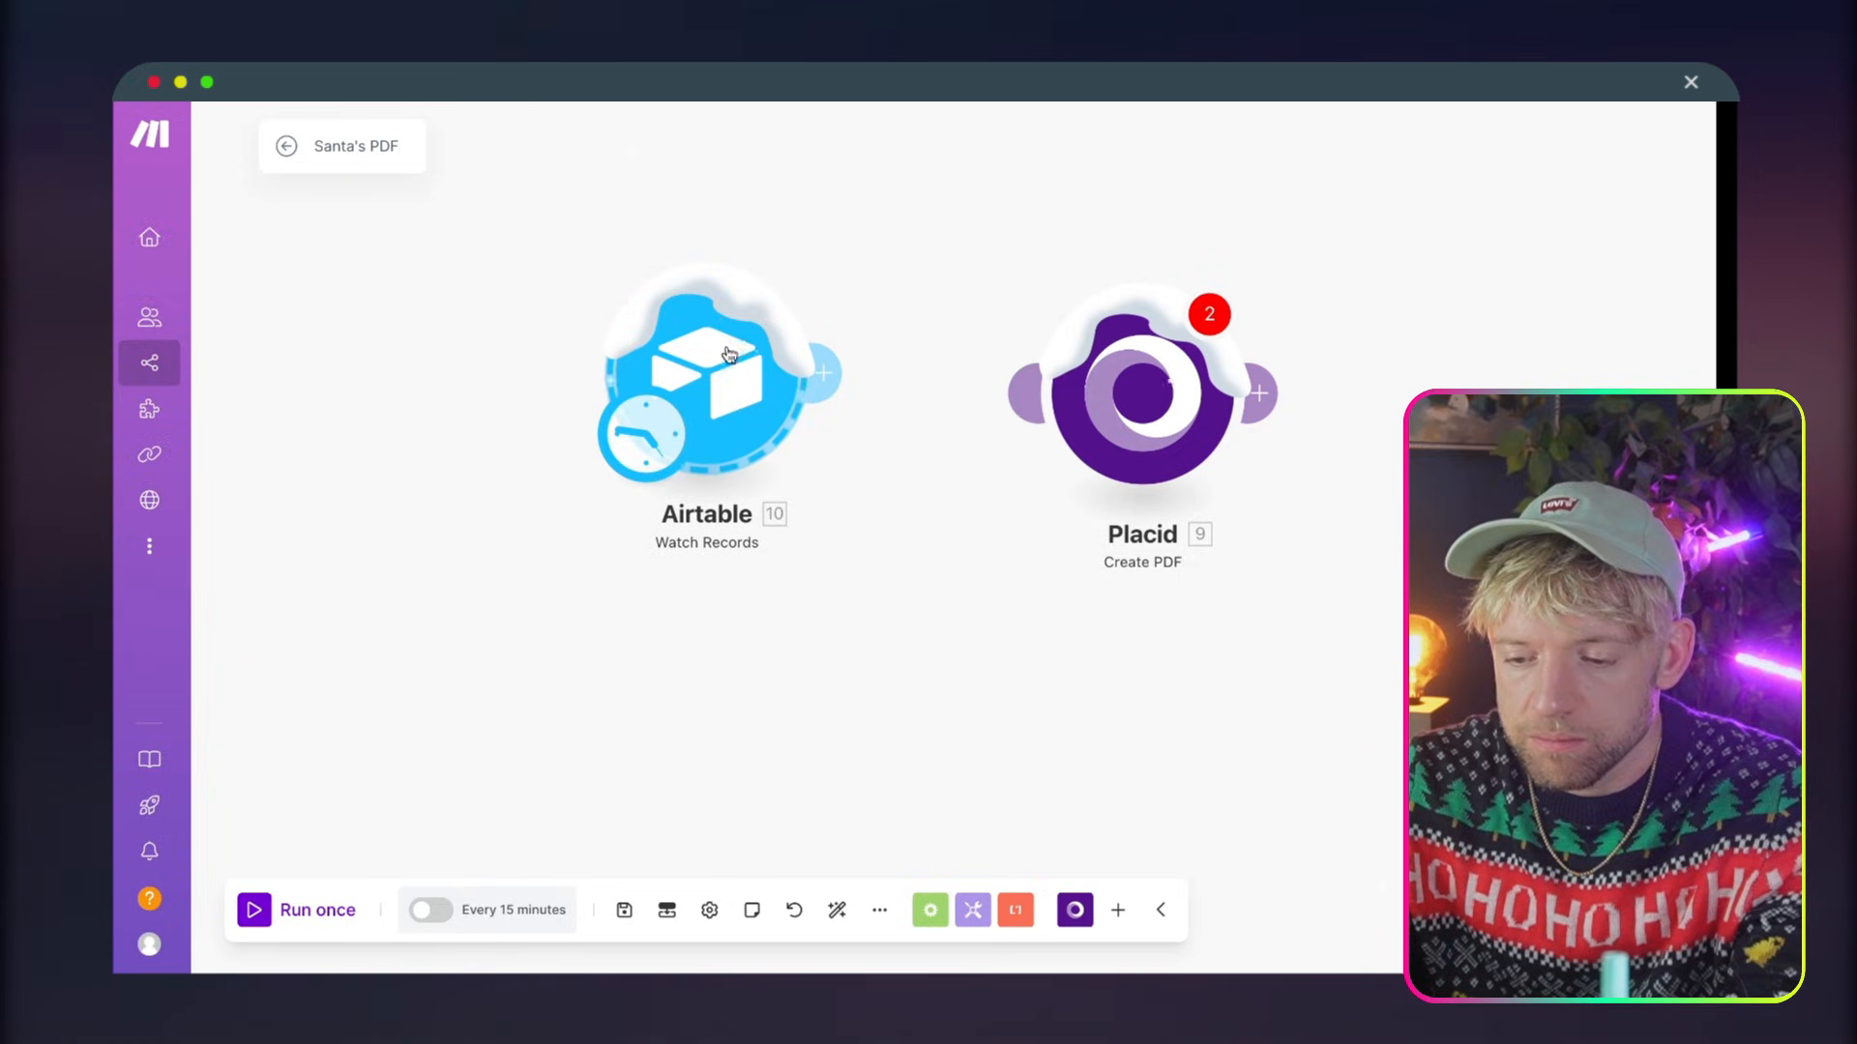
left_click_drag(837, 365, 1079, 383)
left_click(1081, 385)
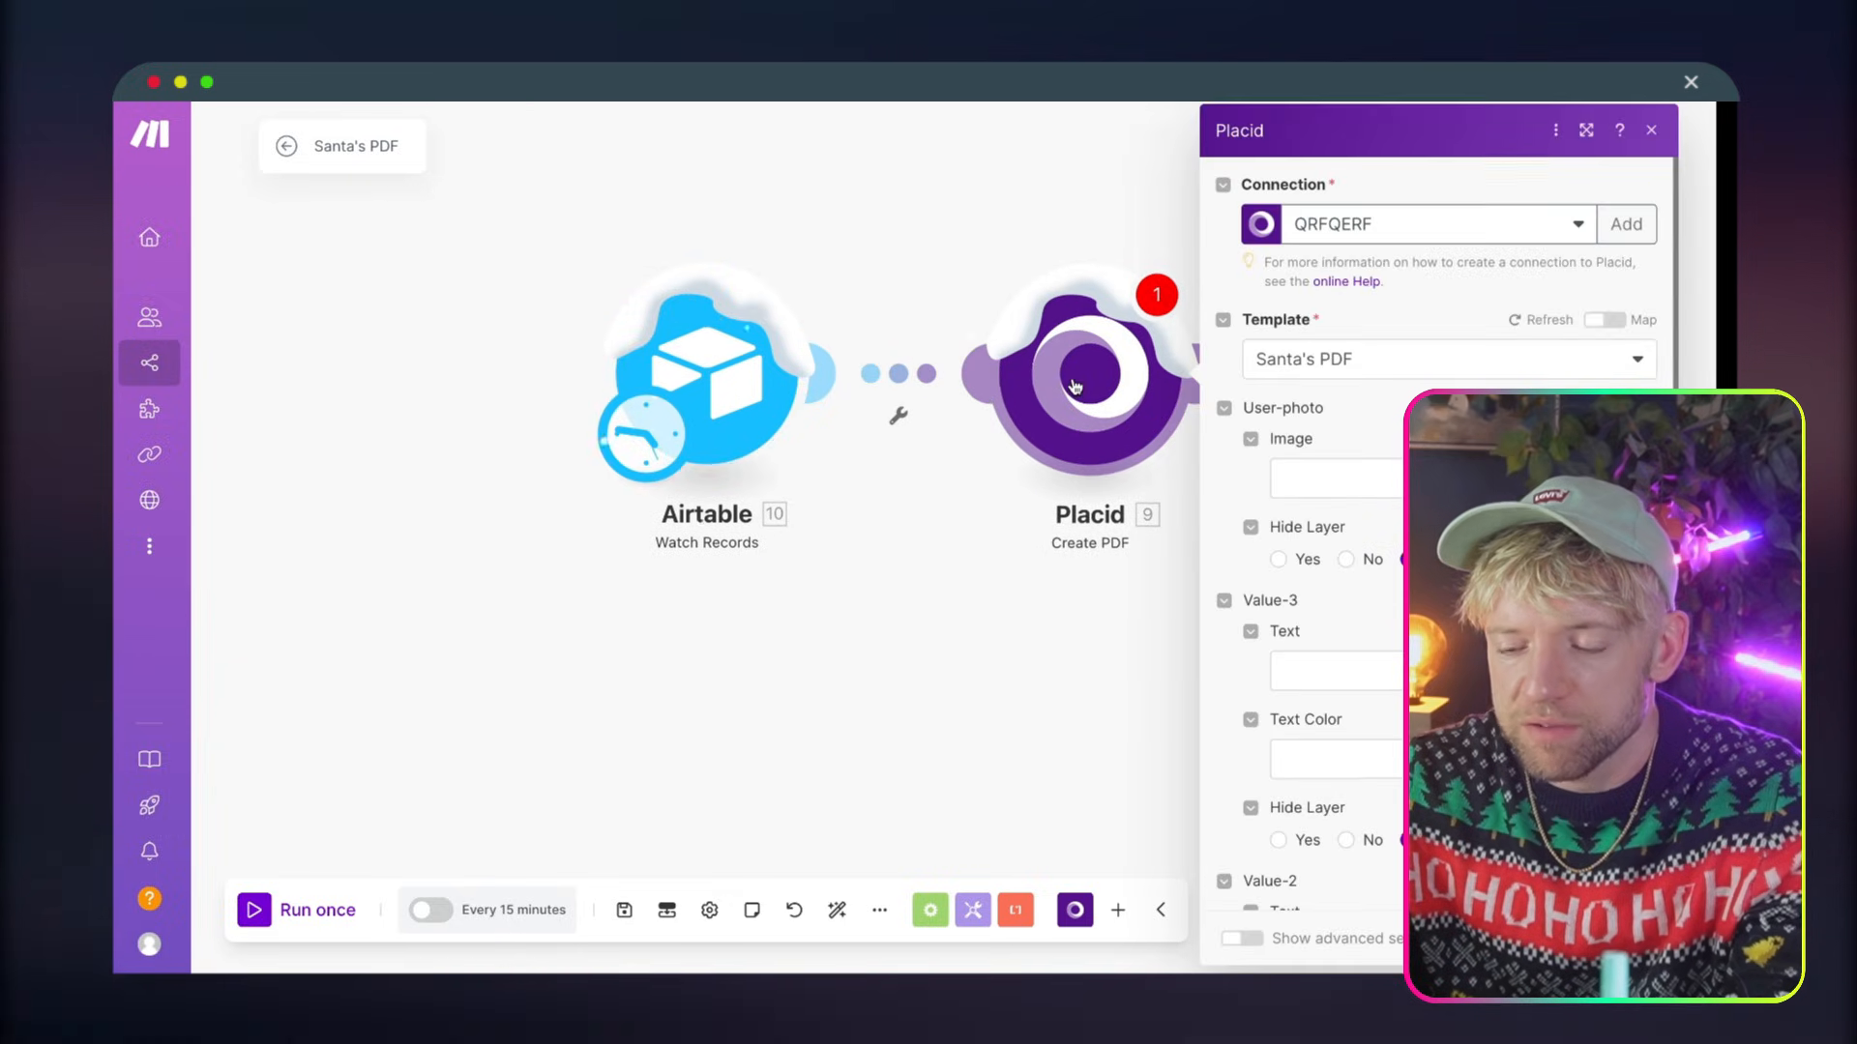
left_click_drag(1089, 633, 664, 632)
left_click(968, 484)
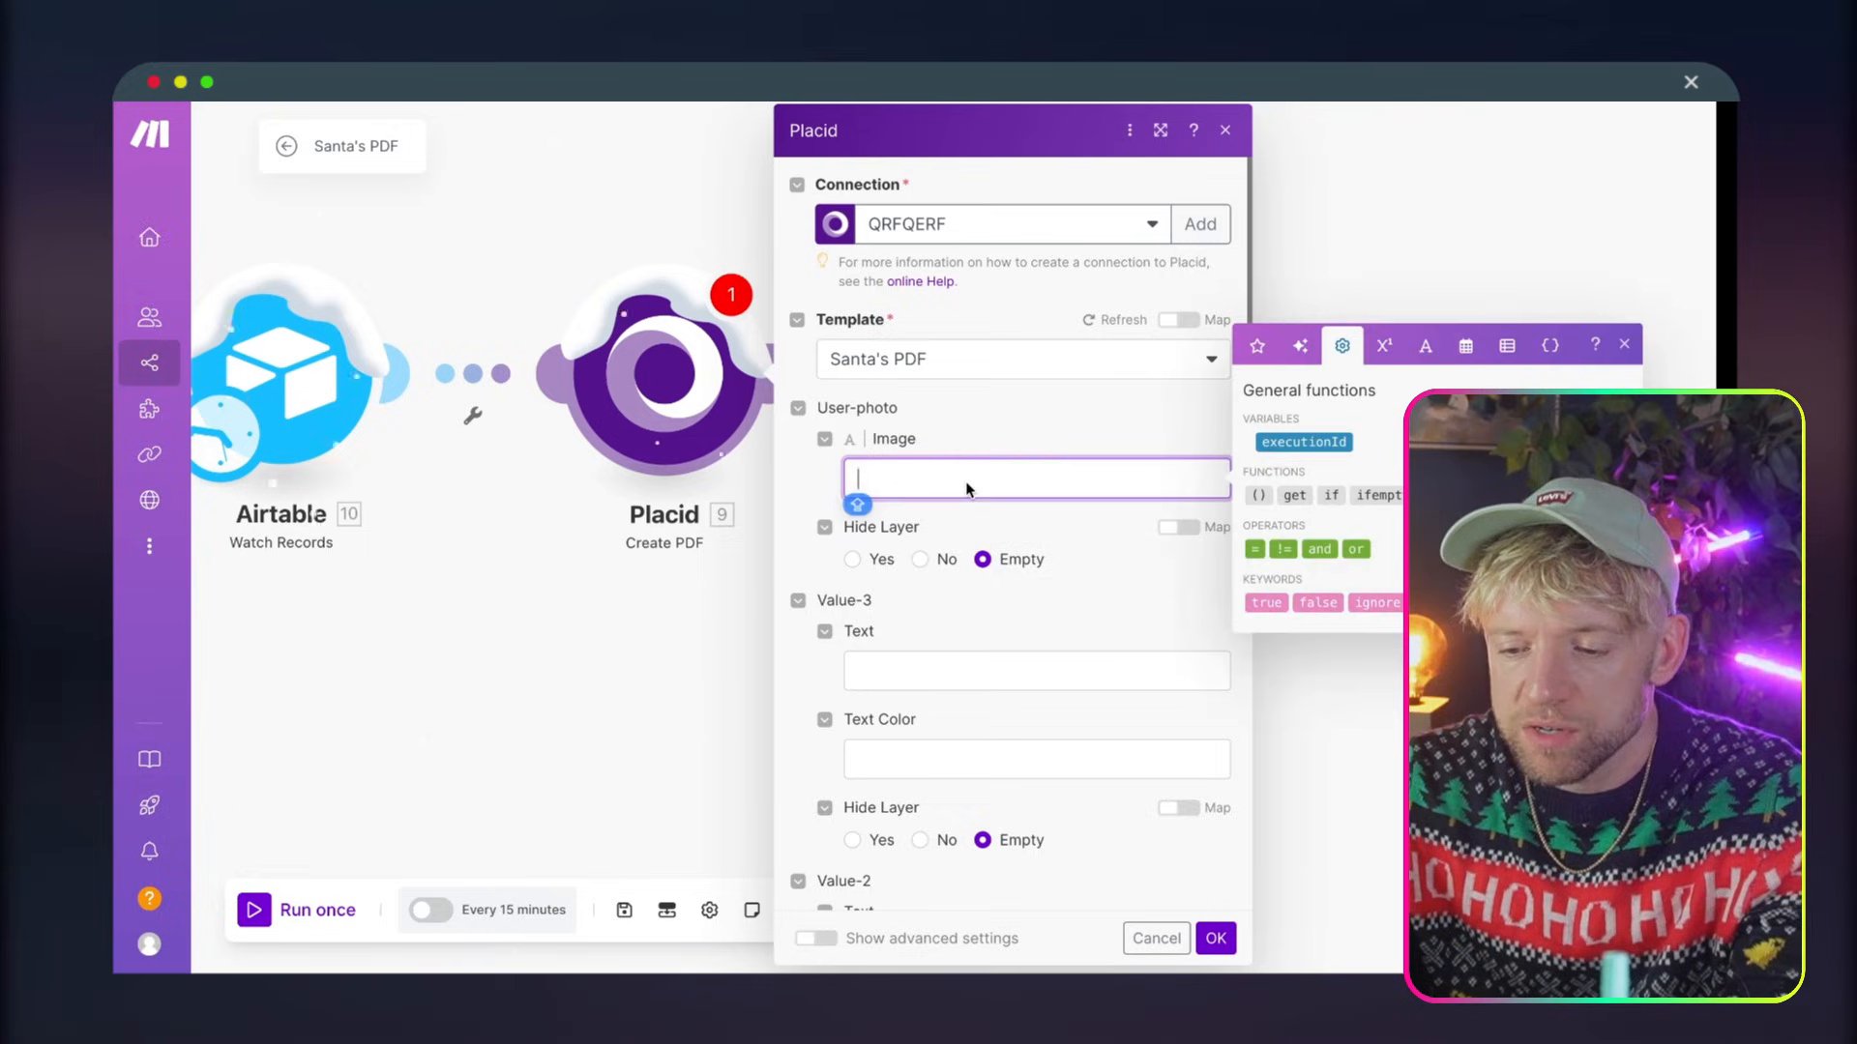
Run only the Airtable module to load a sample record, and review its output bundle
right_click(283, 416)
left_click(393, 460)
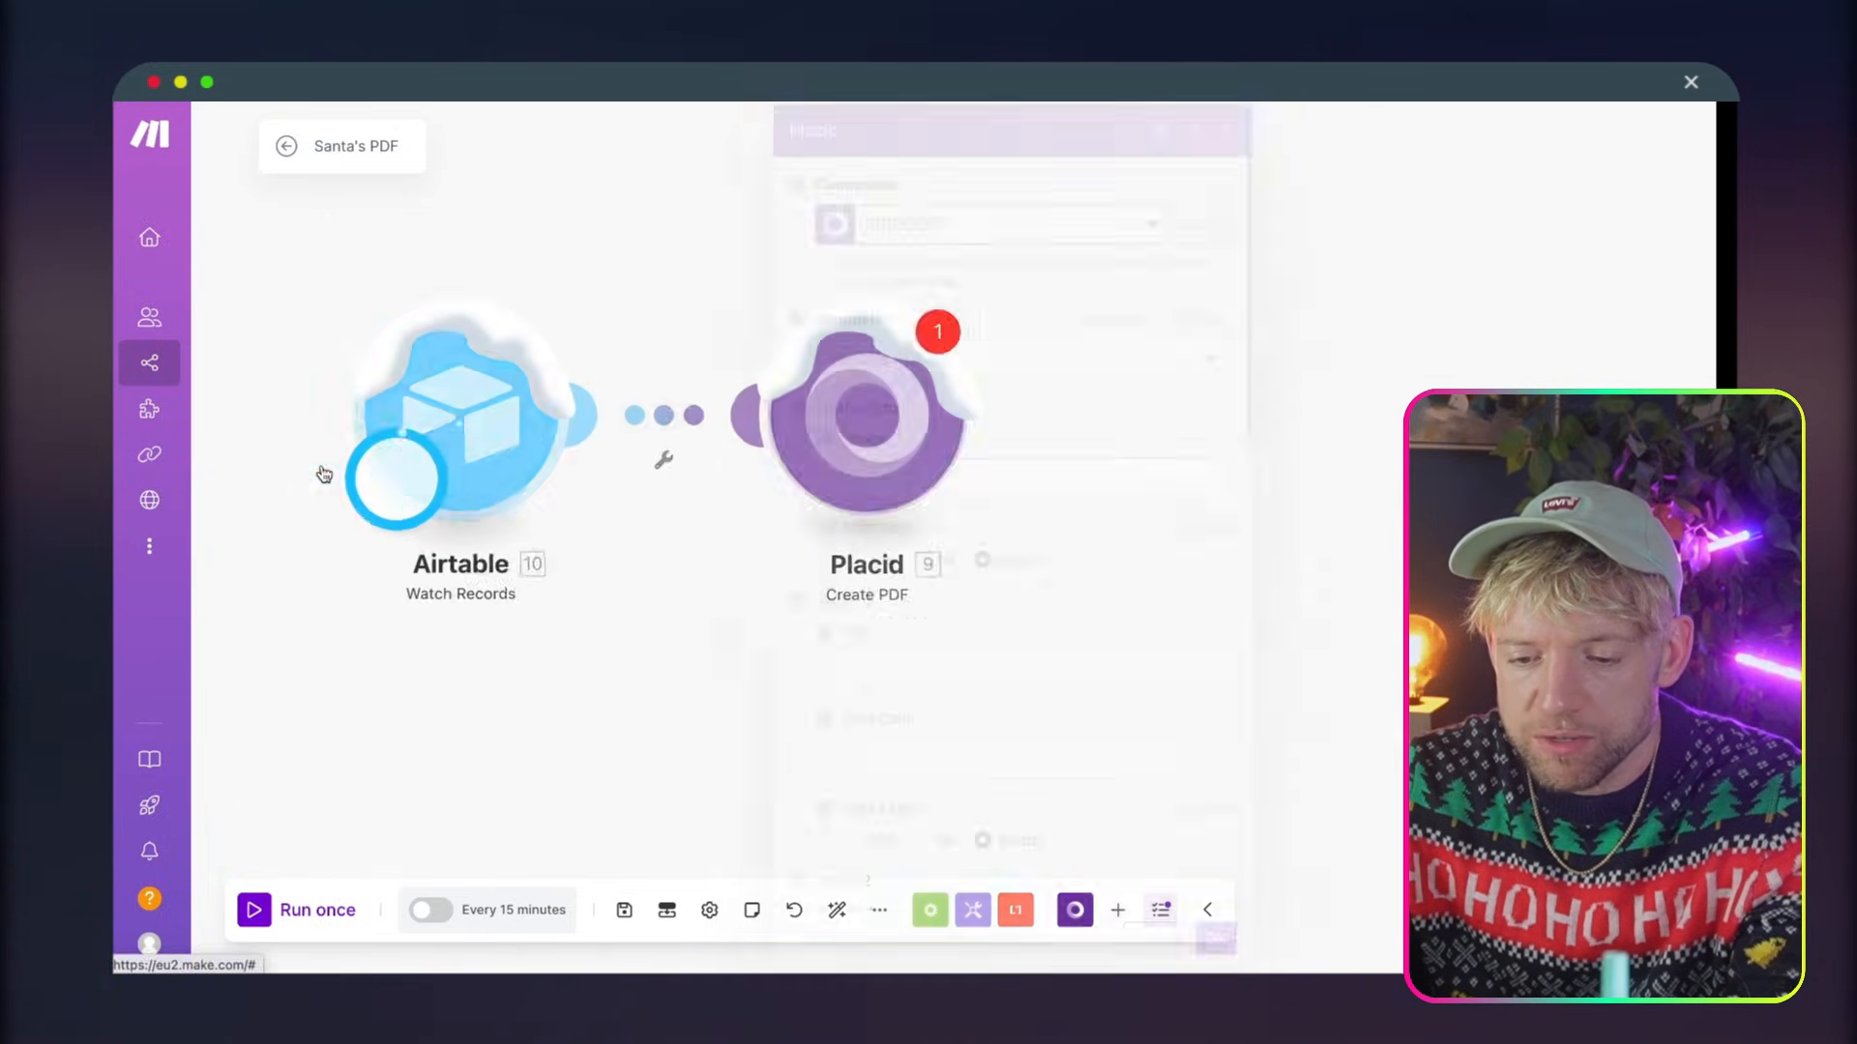
left_click_drag(975, 770, 785, 653)
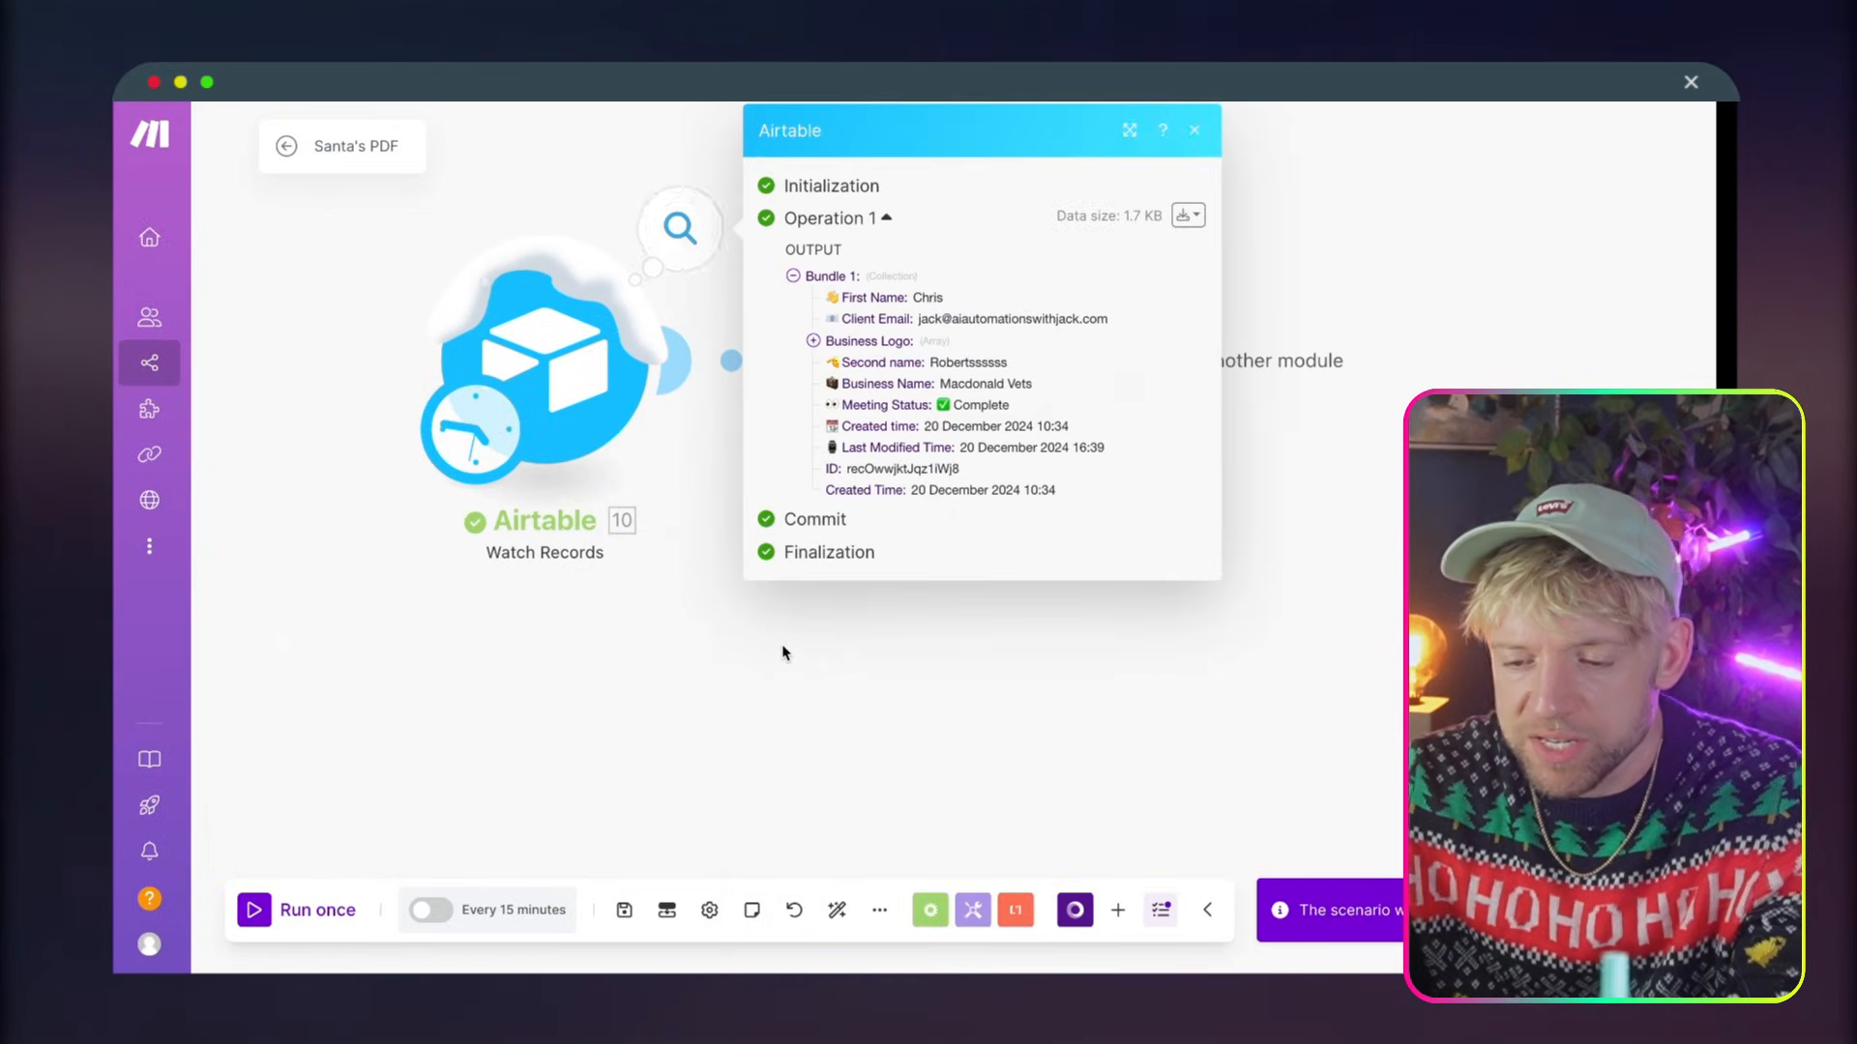
left_click(926, 677)
Reopen the Placid module and set its connection to QRFQERF and its template to Santa's PDF
left_click(962, 365)
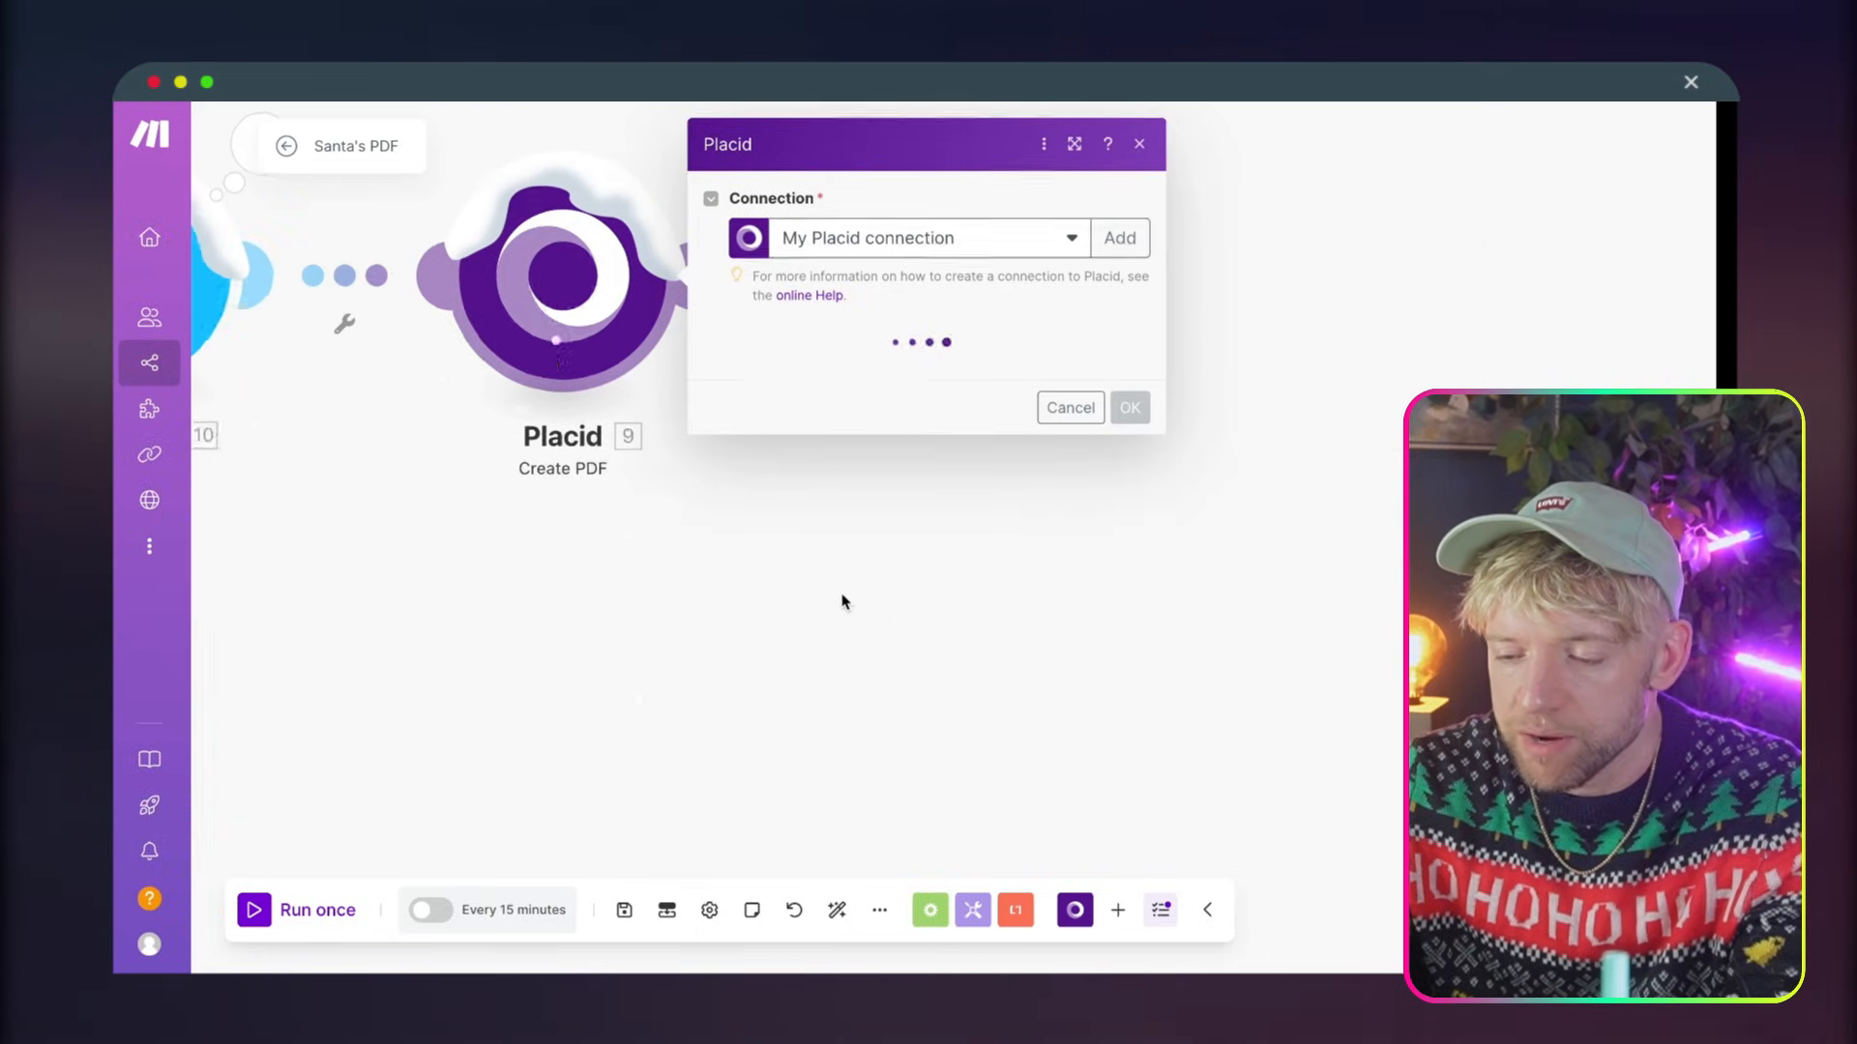
left_click(857, 438)
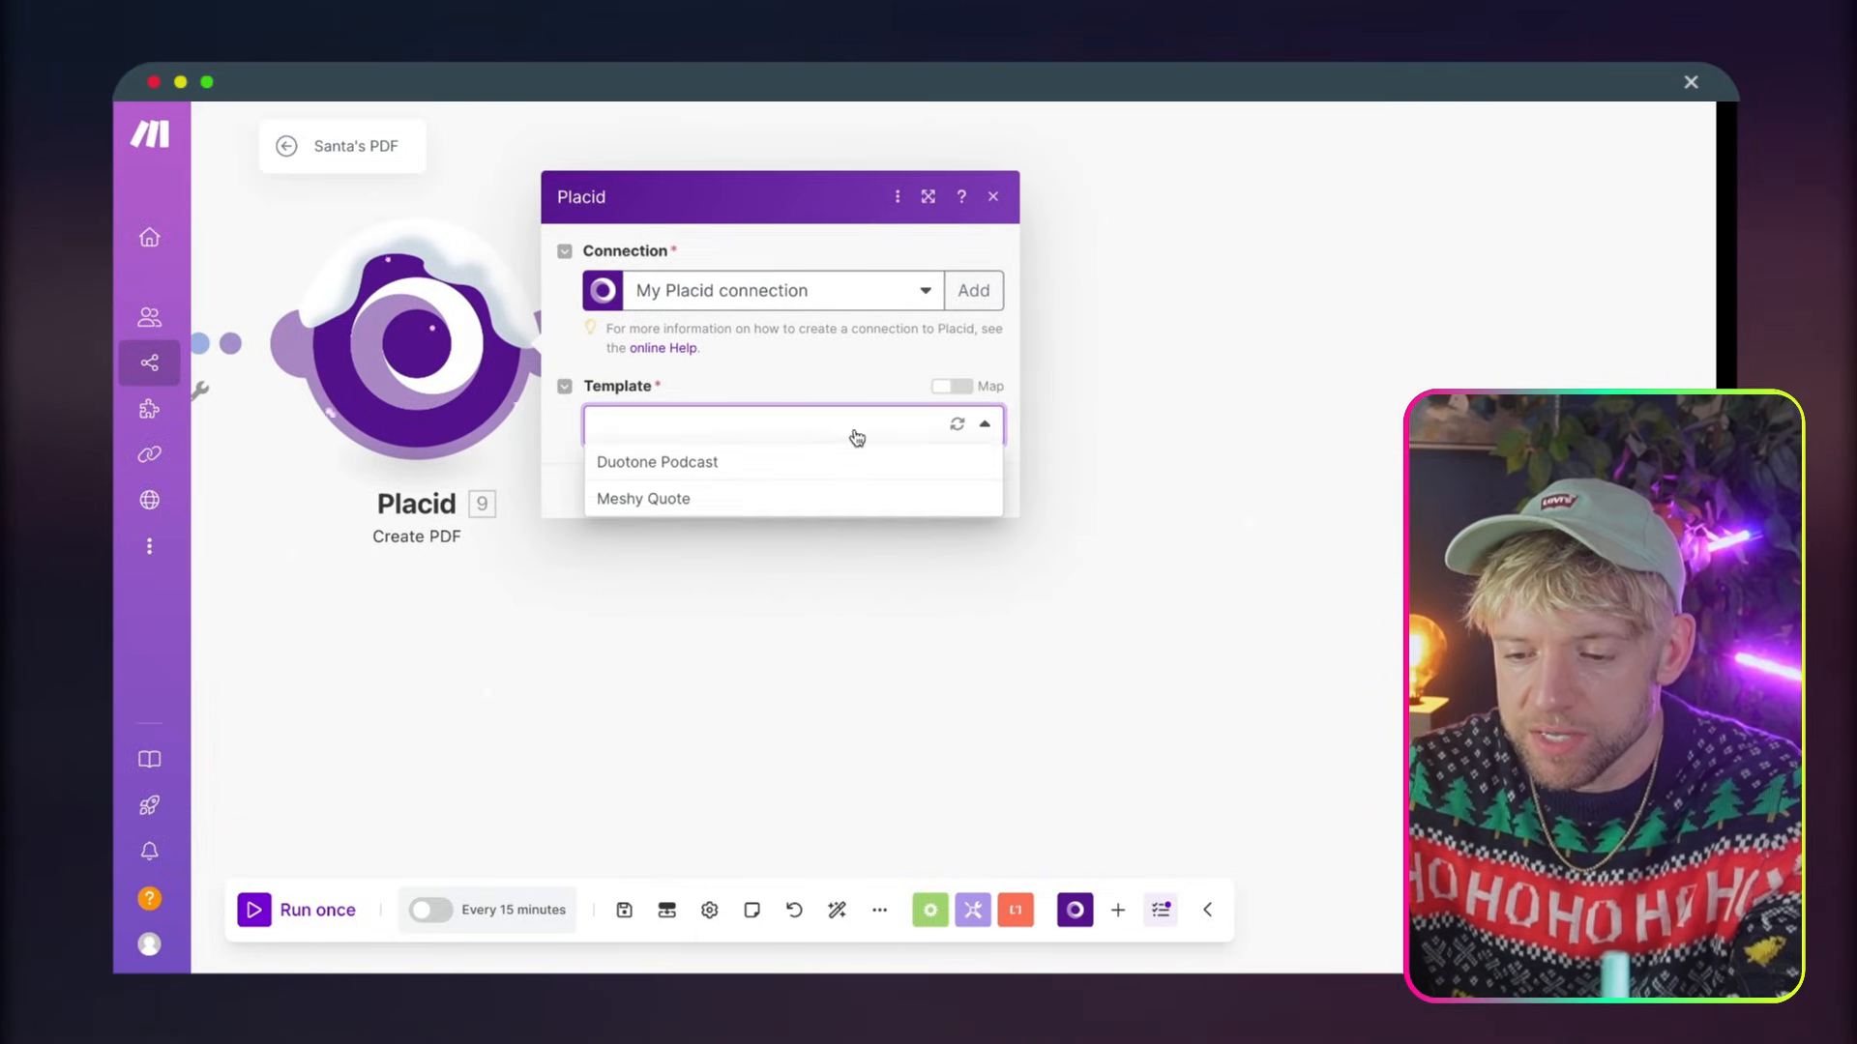
left_click(787, 412)
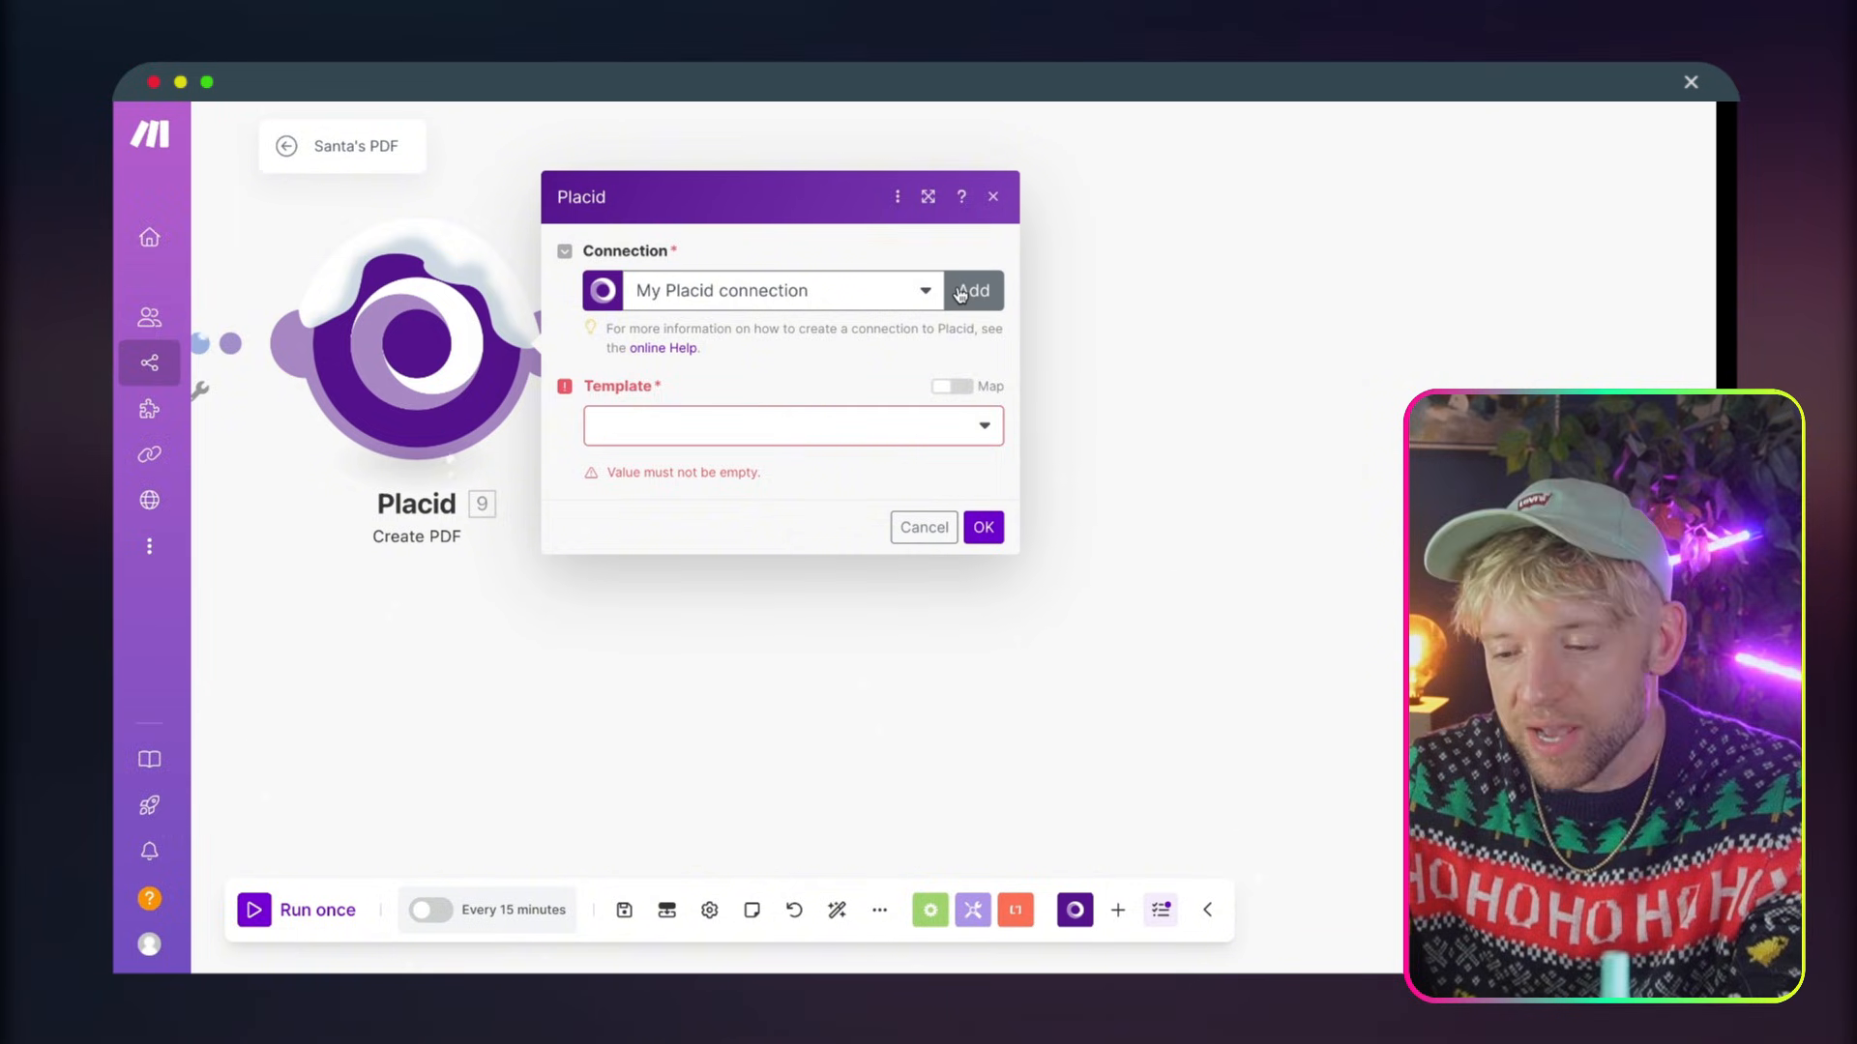
left_click(927, 291)
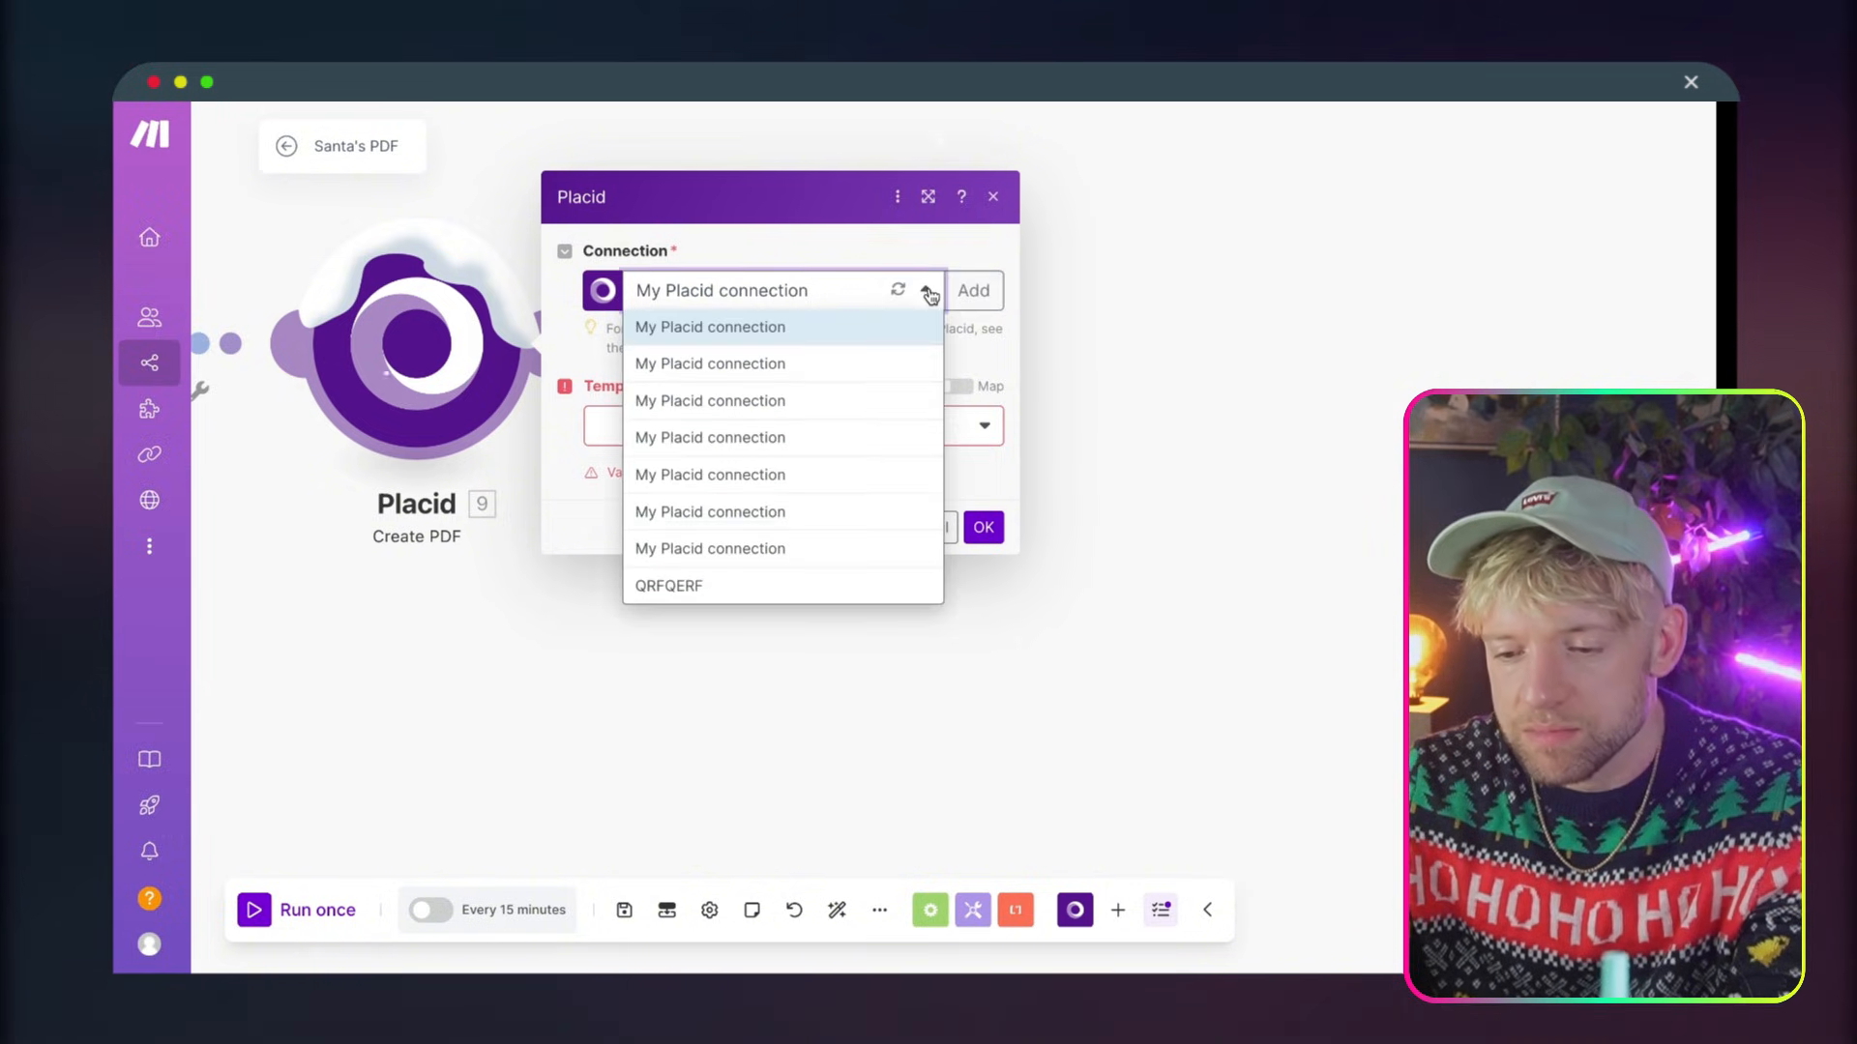
left_click(801, 587)
left_click(767, 433)
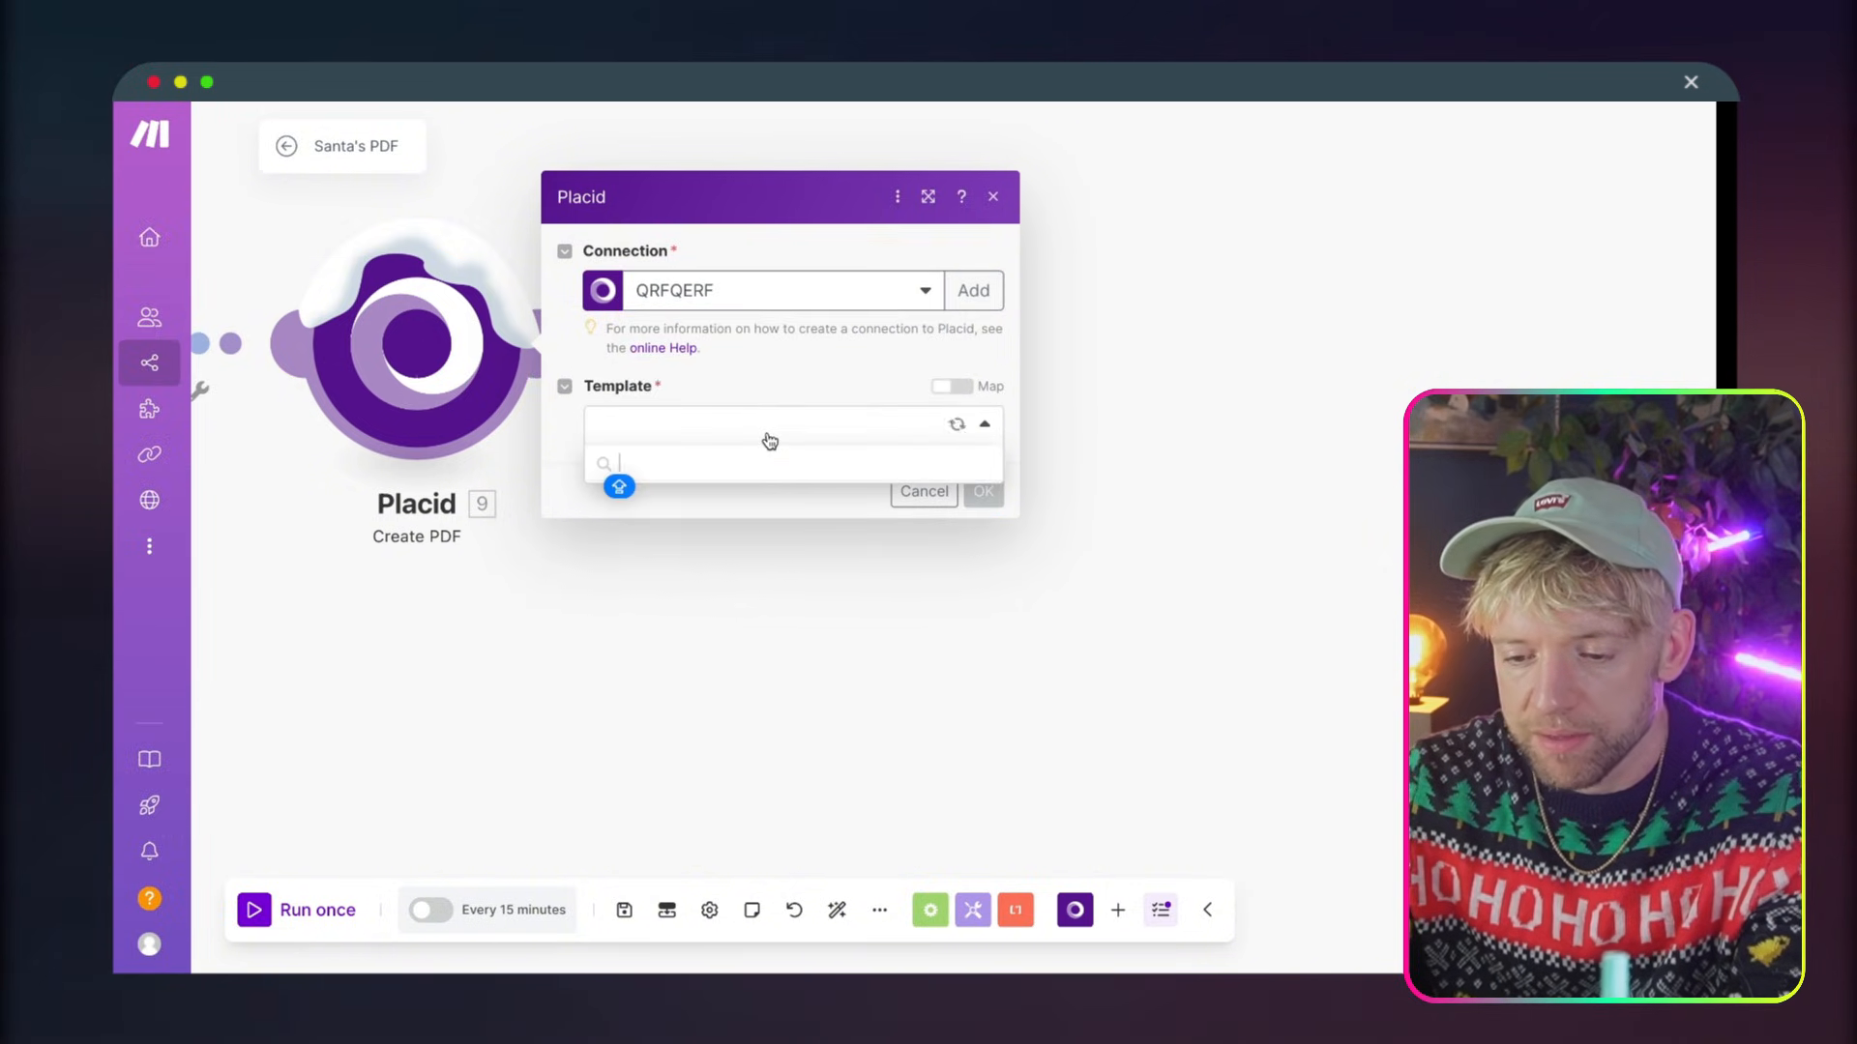
left_click(737, 462)
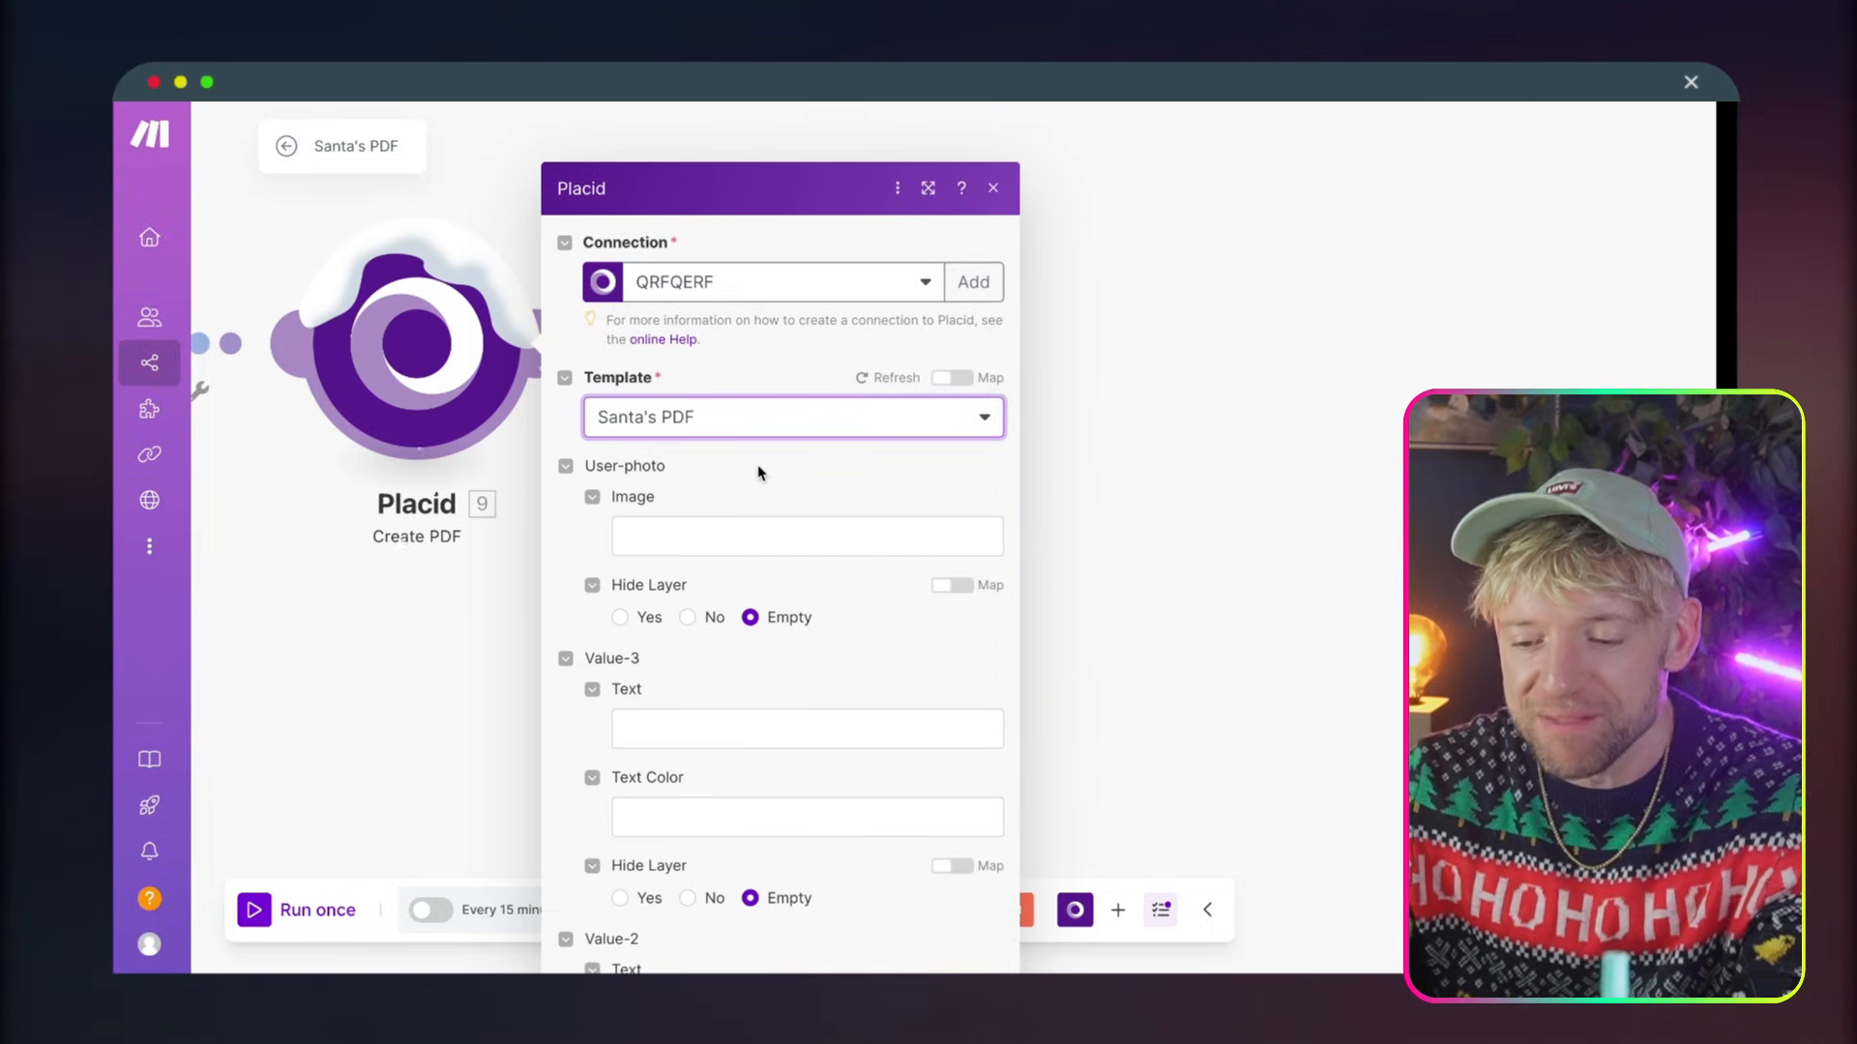
Map the URL of Airtable's Business Logo to the User-photo image and look through the remaining template fields
left_click(735, 470)
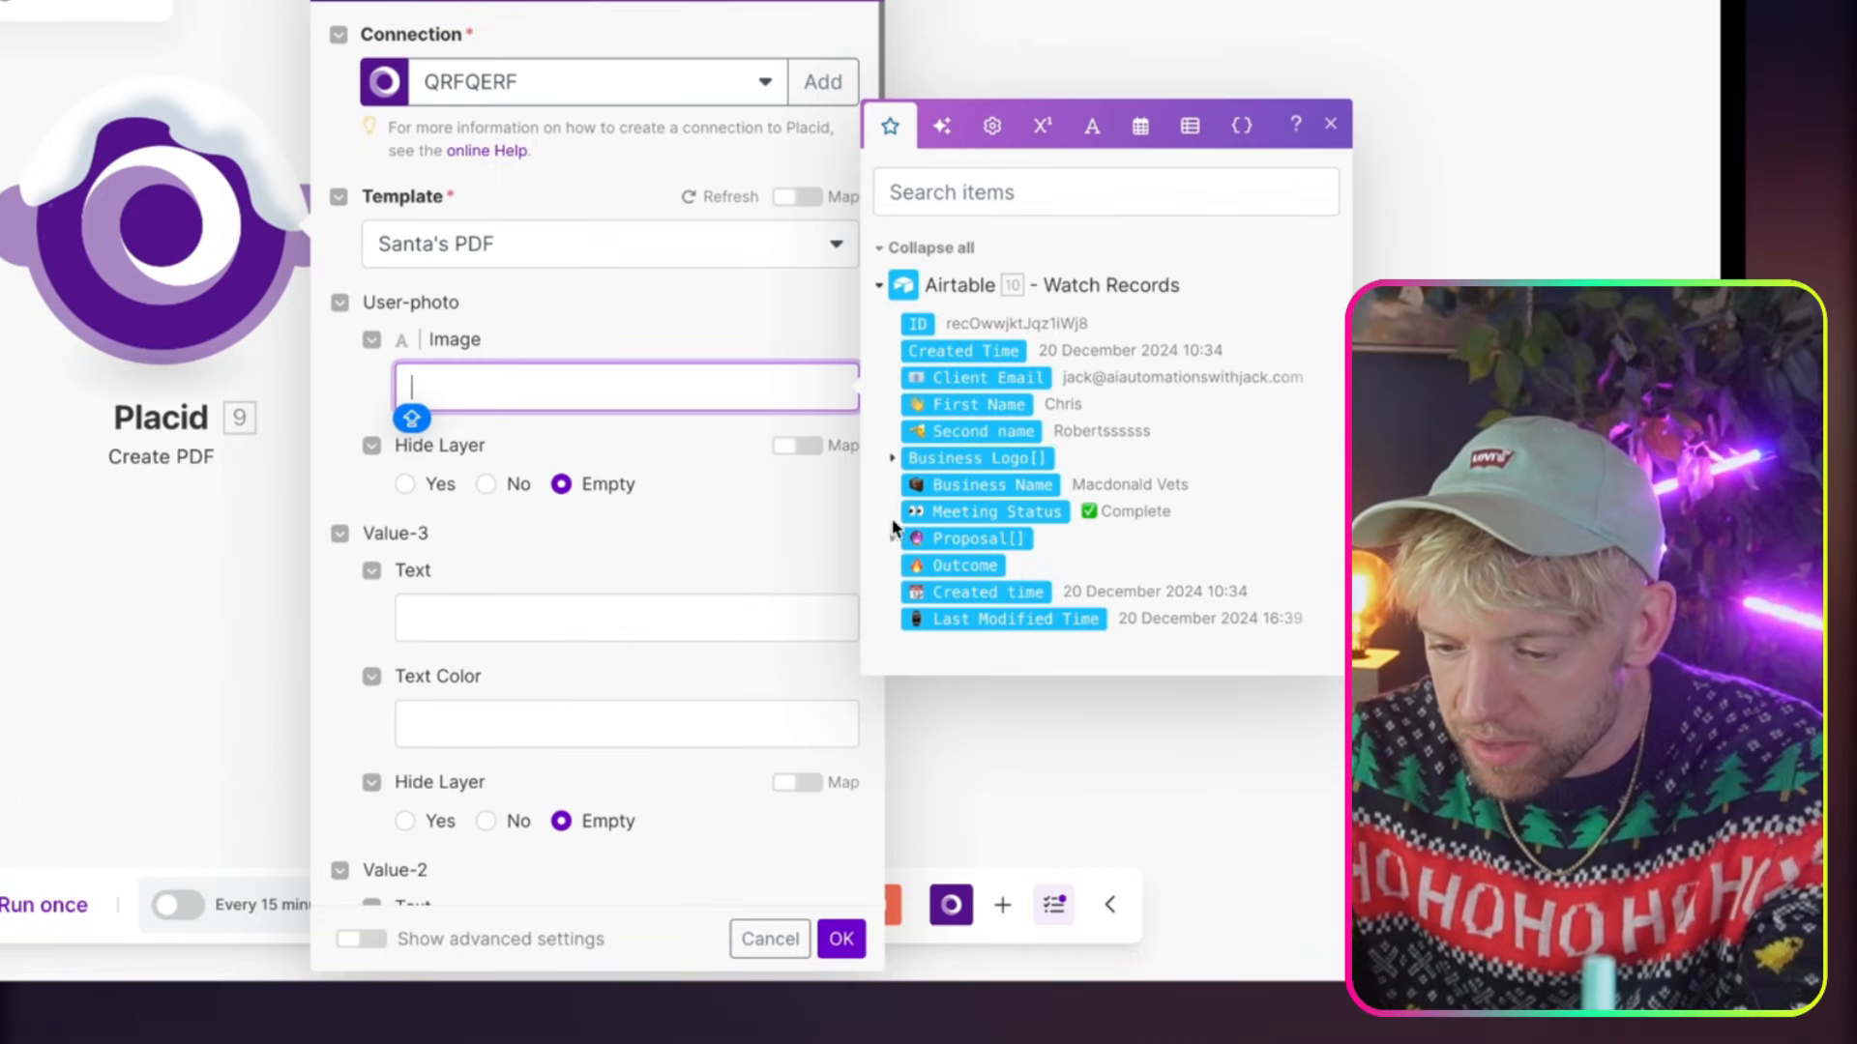
left_click(893, 459)
left_click(985, 455)
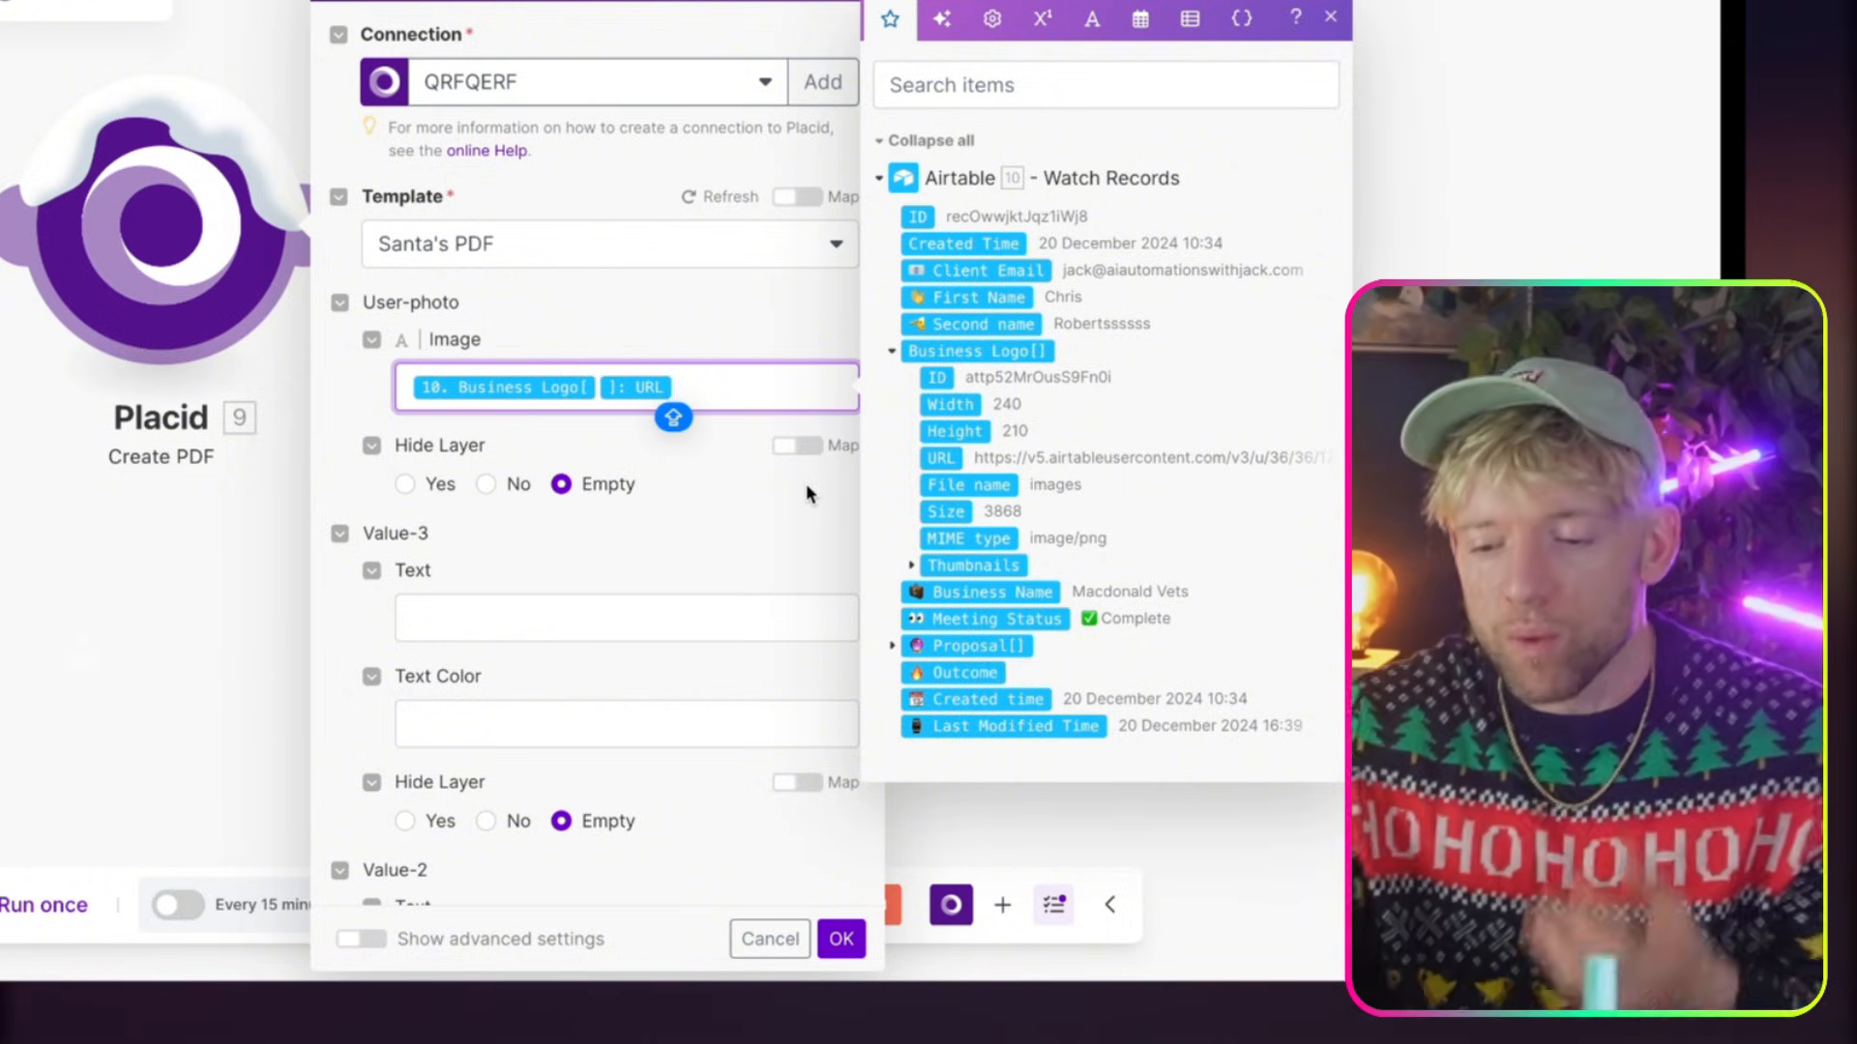
left_click(701, 516)
scroll(700, 541, "down", 7)
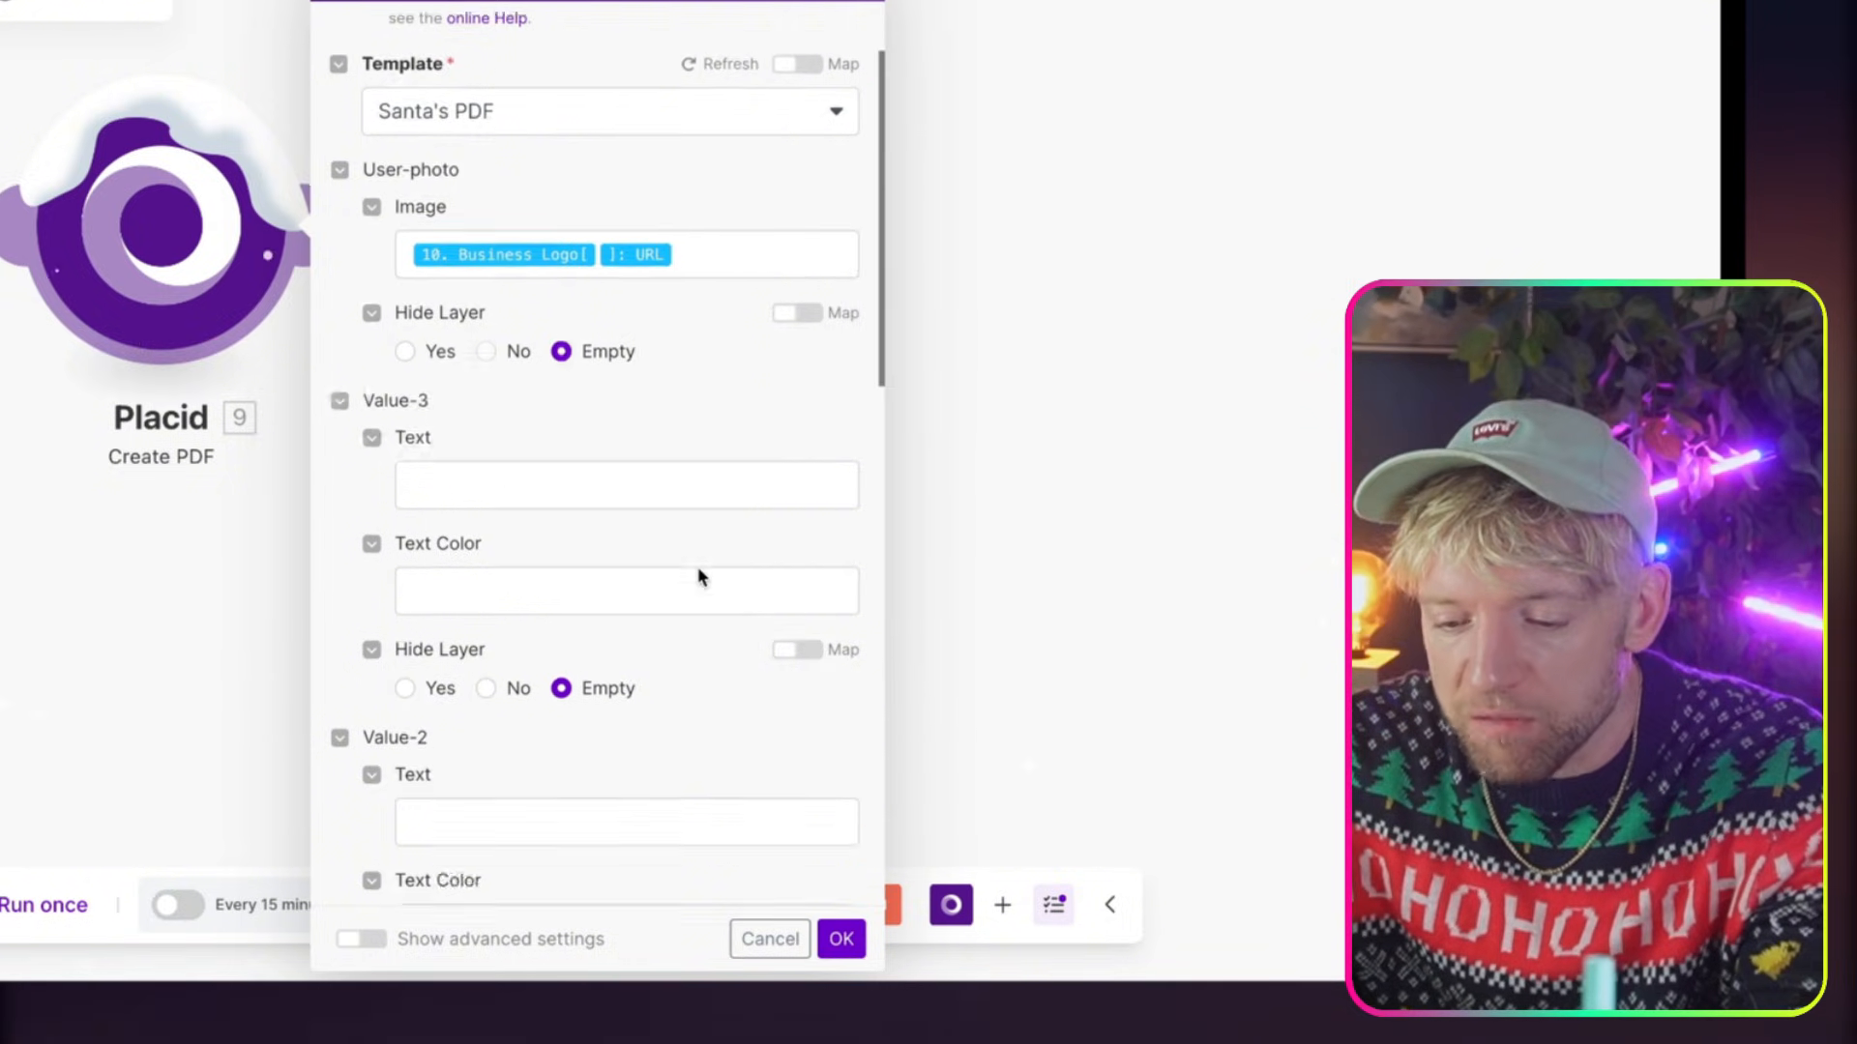
scroll(698, 568, "down", 6)
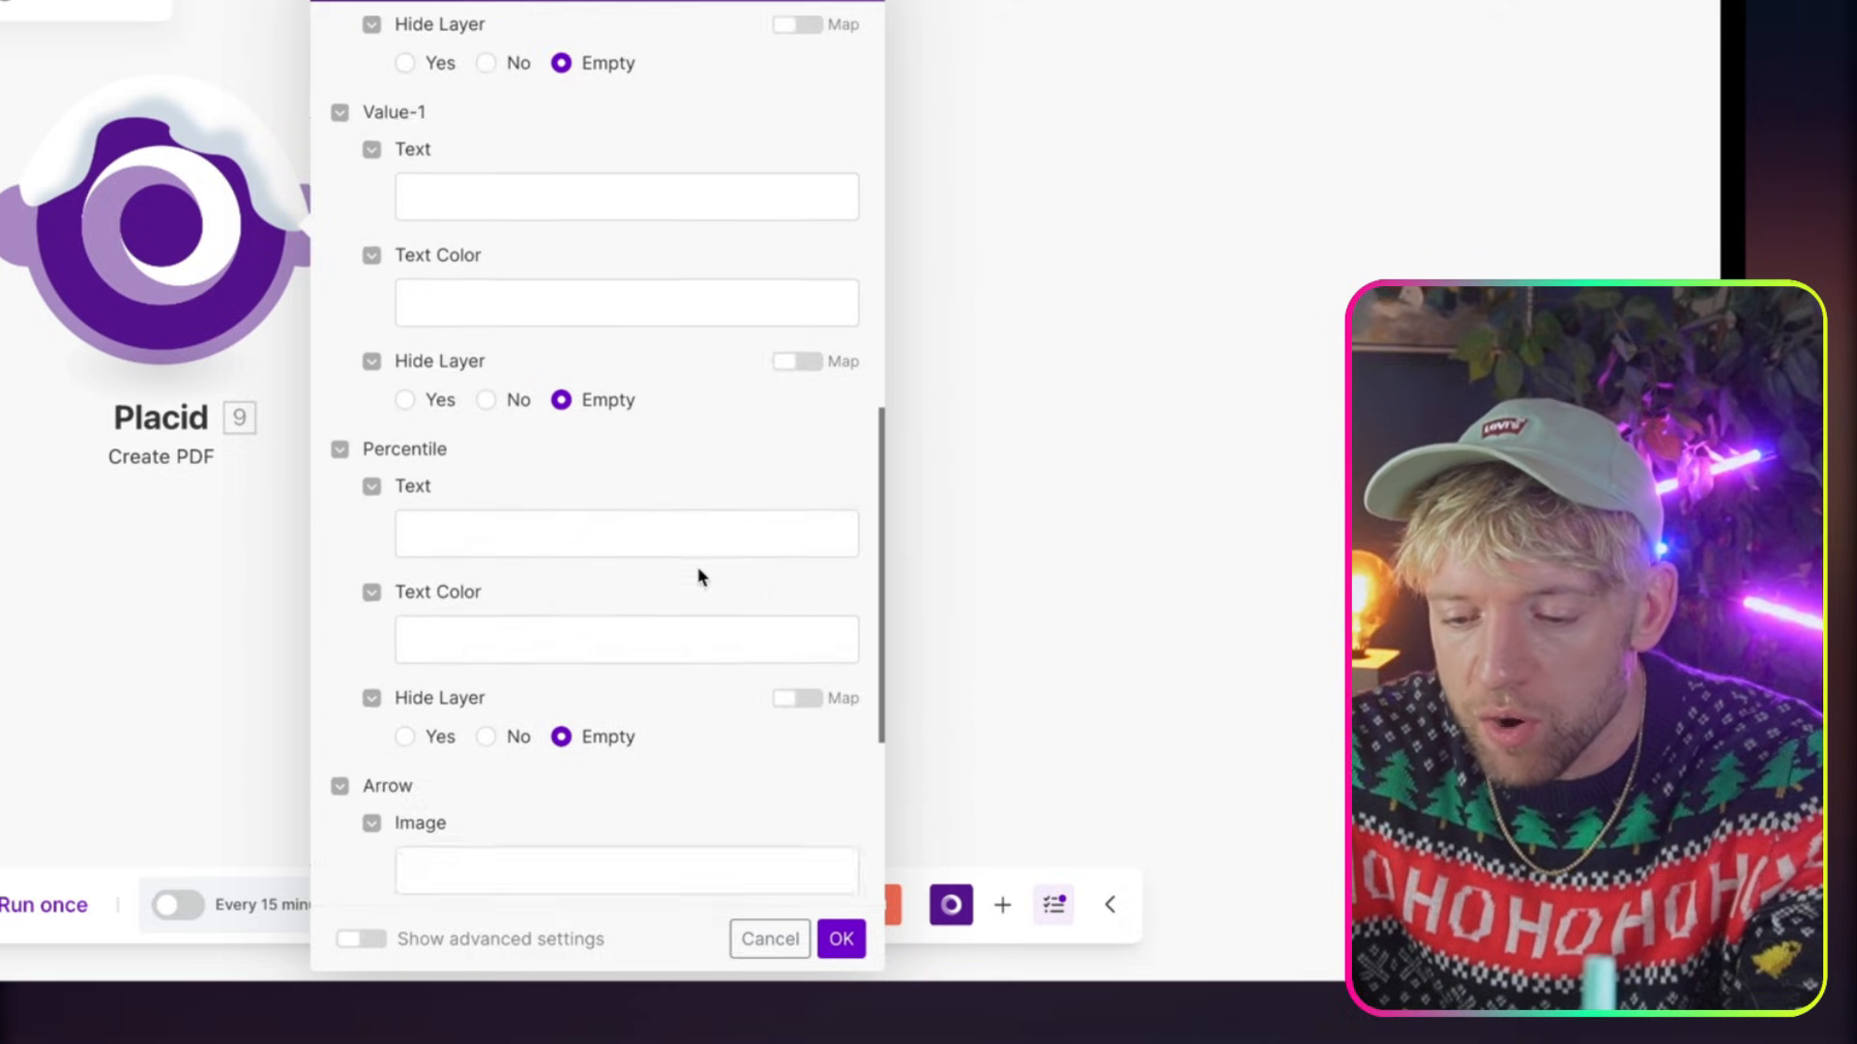
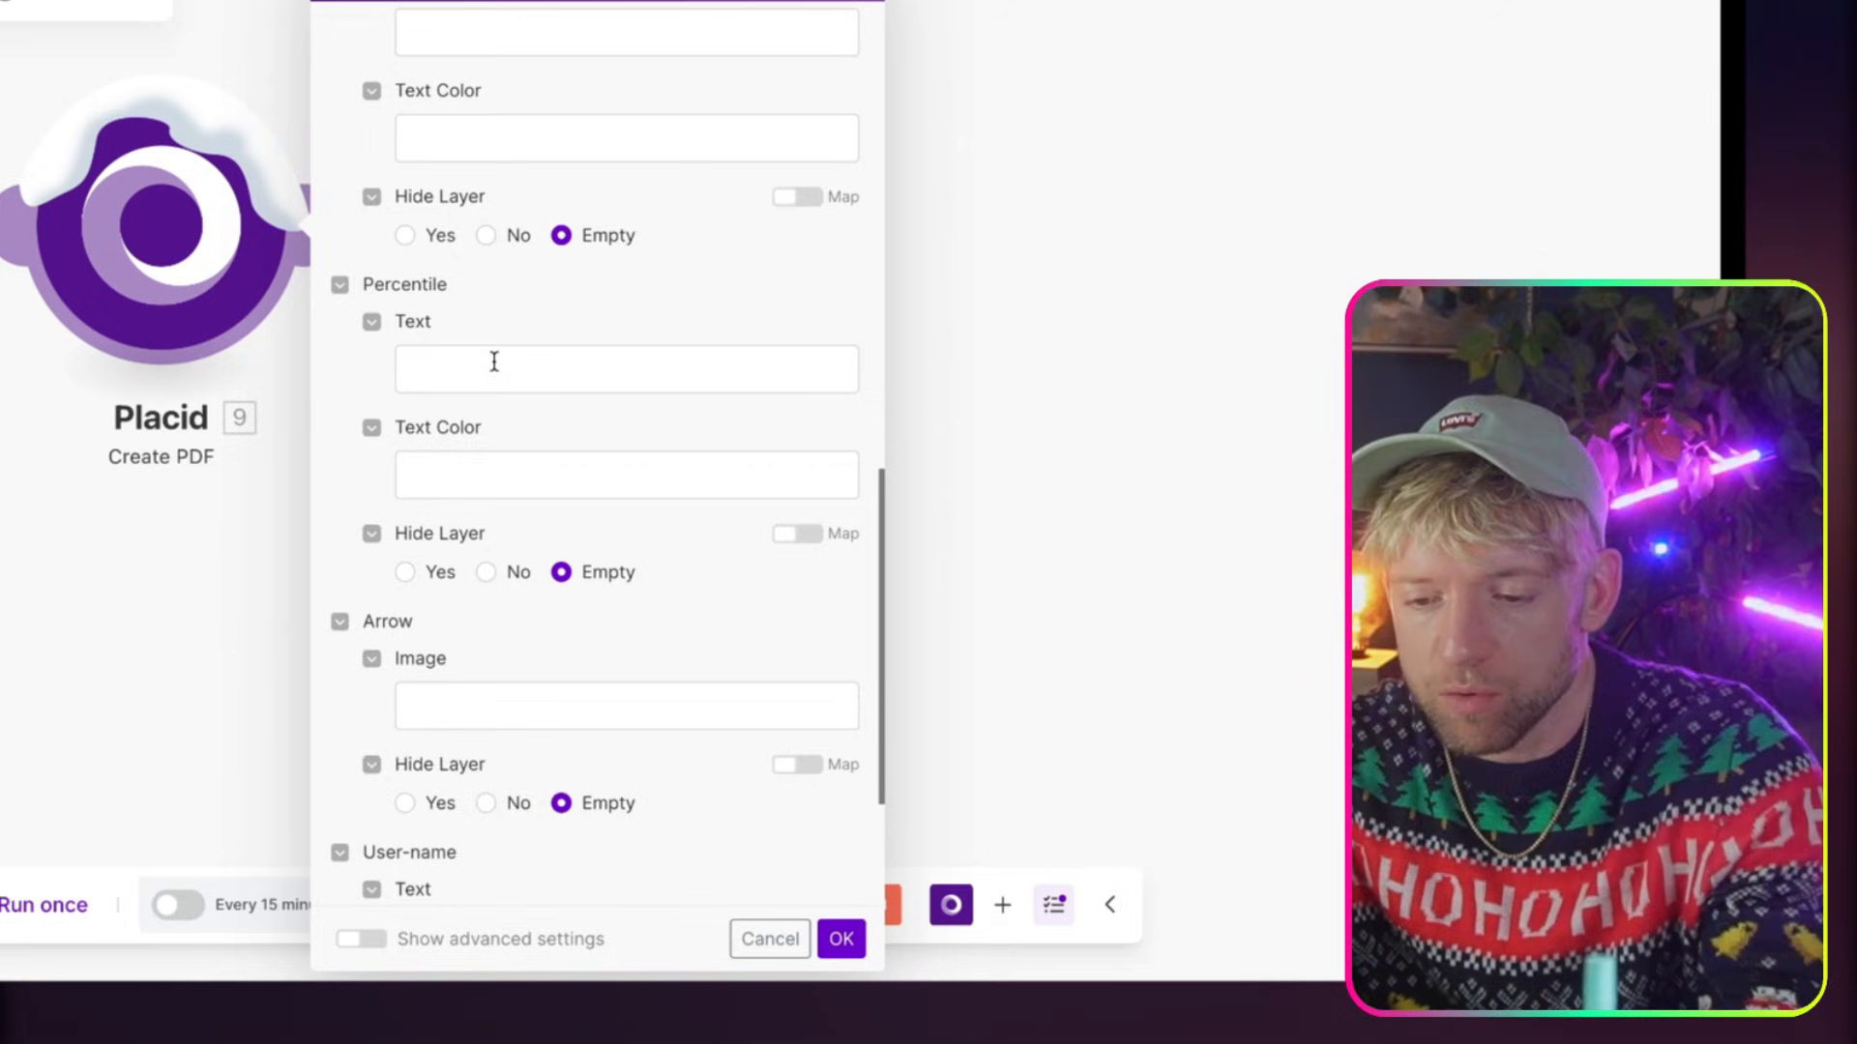
Set the text of Value-3, Value-2 and Value-1 to 100 in the Placid module
scroll(494, 361, "up", 10)
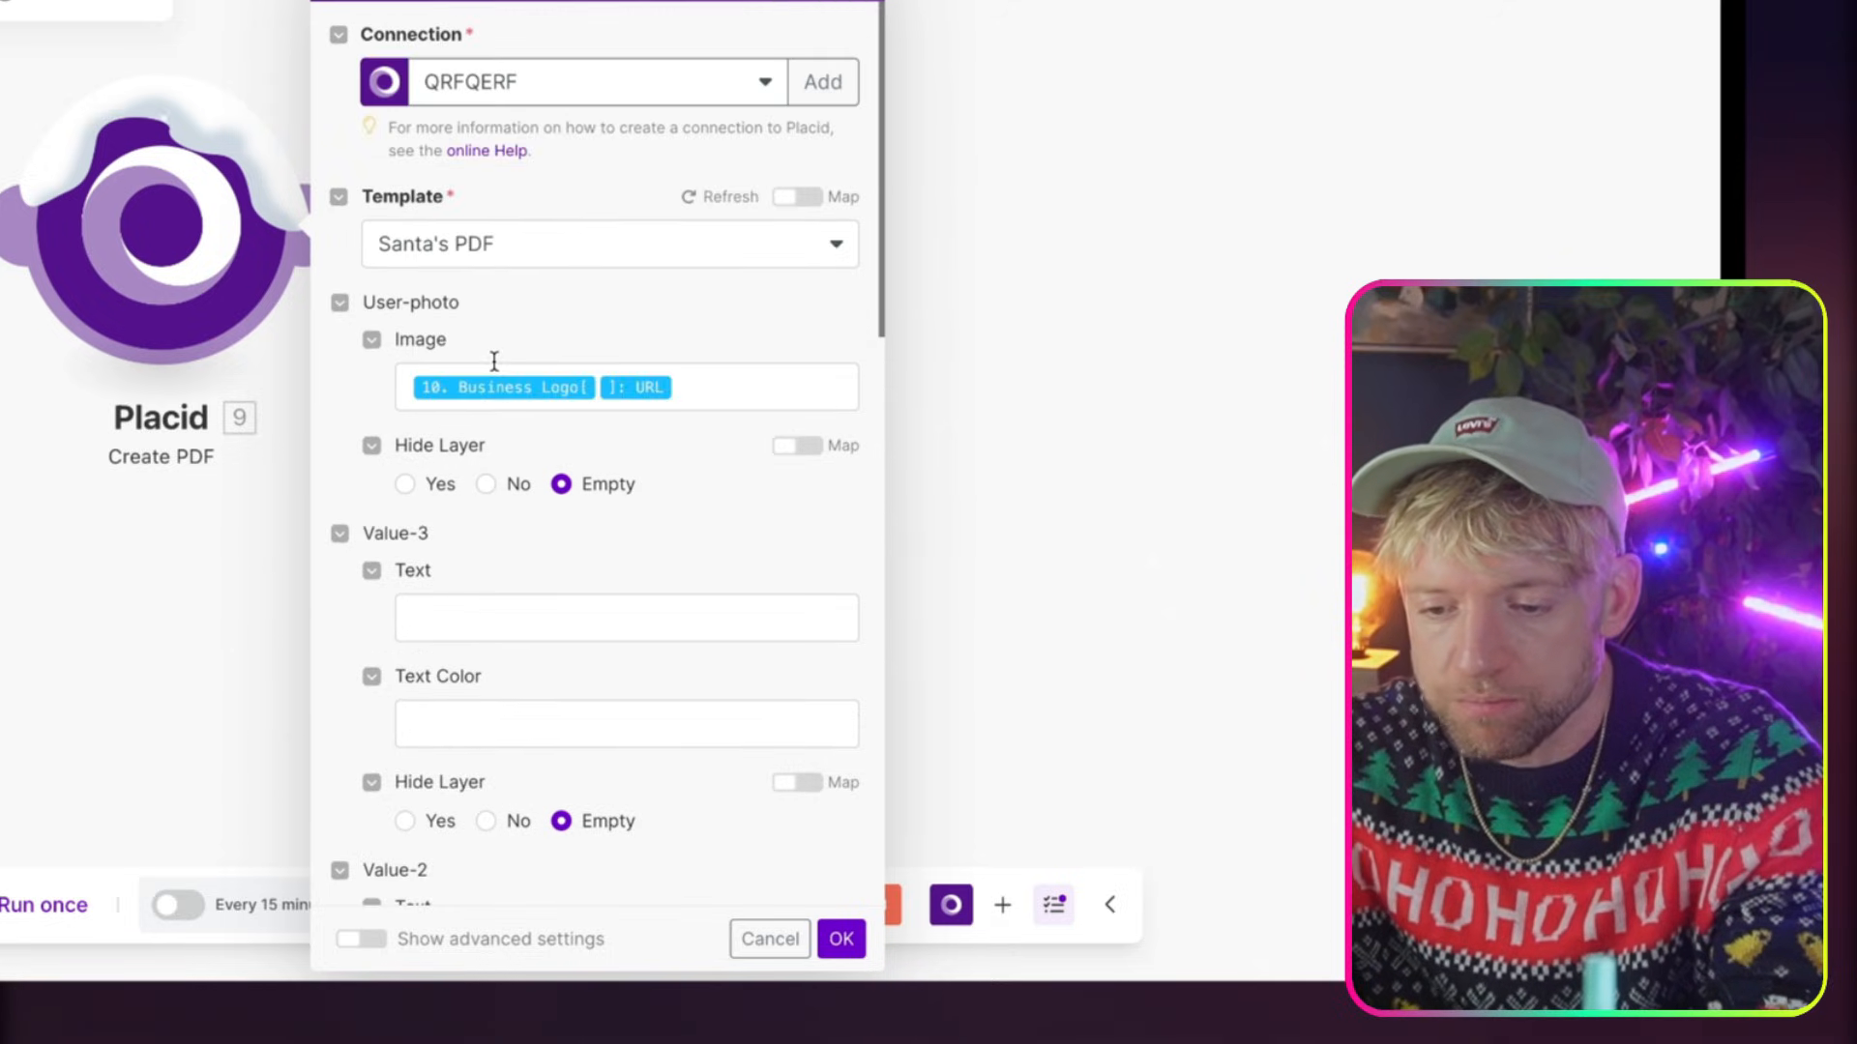
scroll(495, 599, "down", 3)
left_click(499, 460)
type("10")
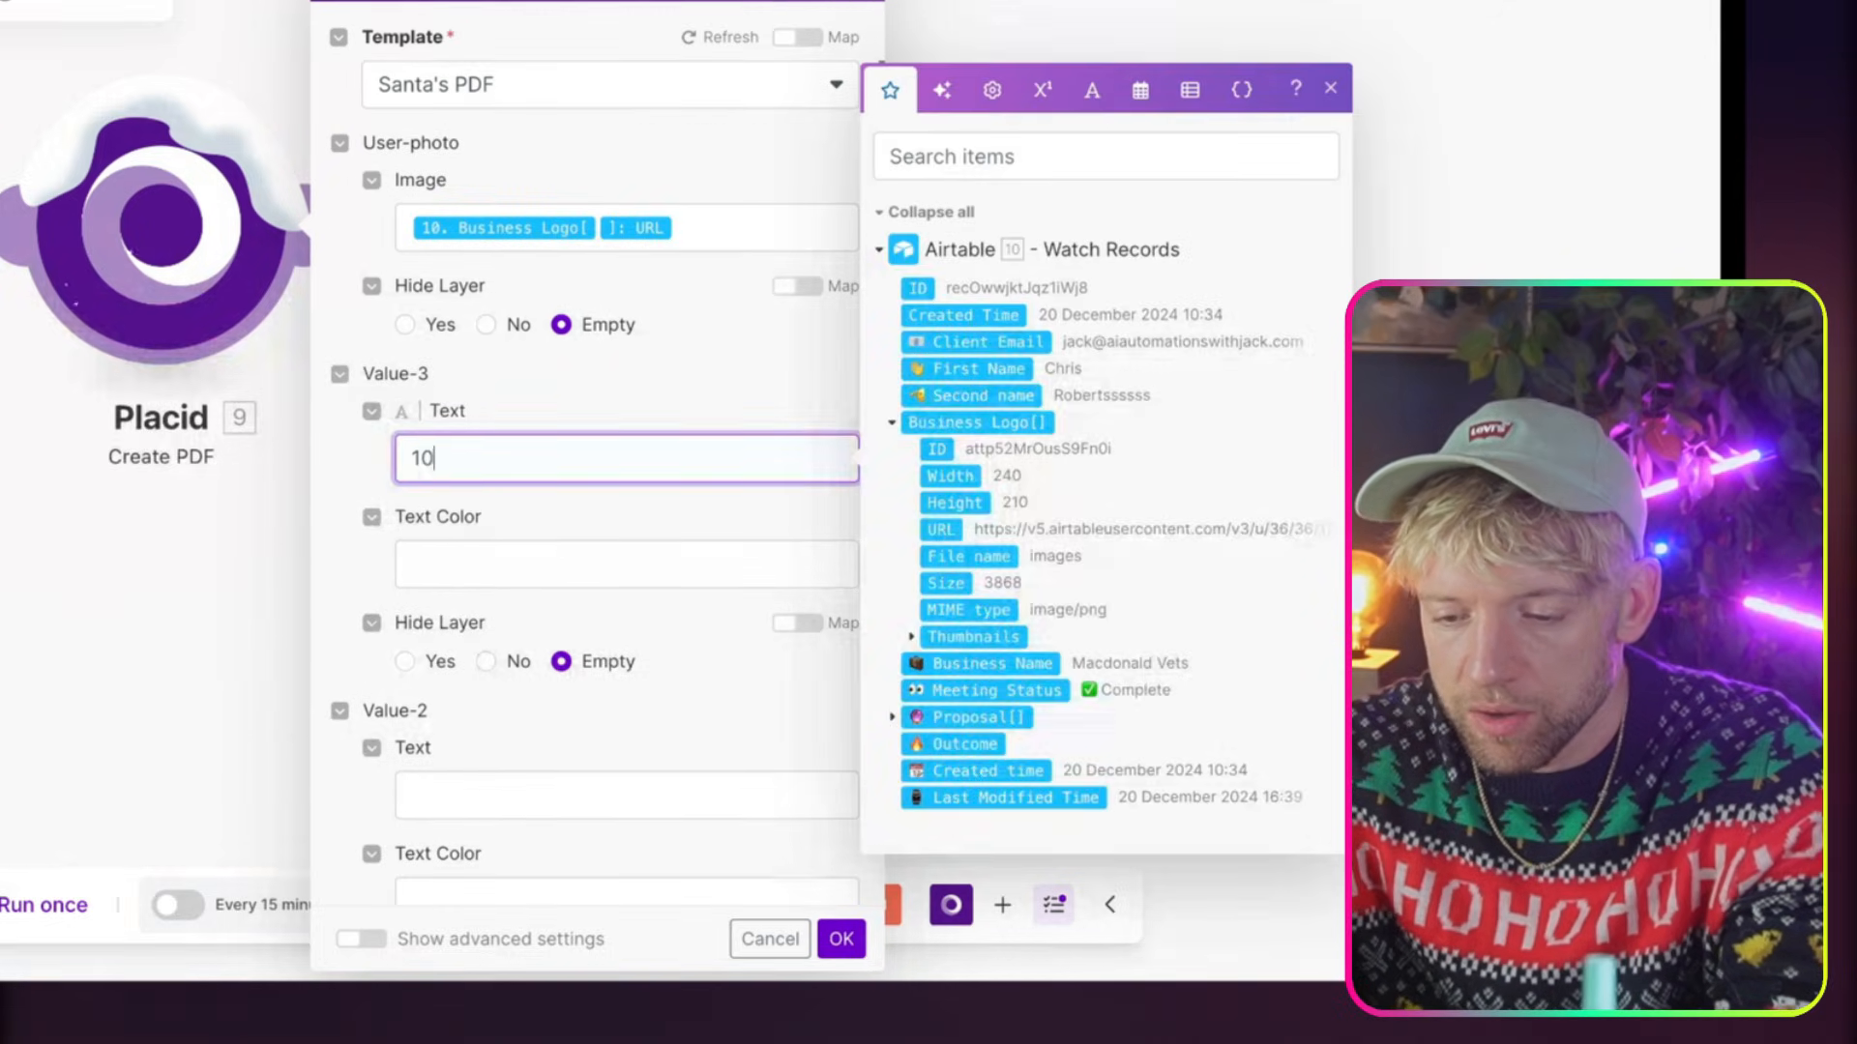
type("0")
scroll(444, 580, "down", 3)
left_click(444, 585)
type("1")
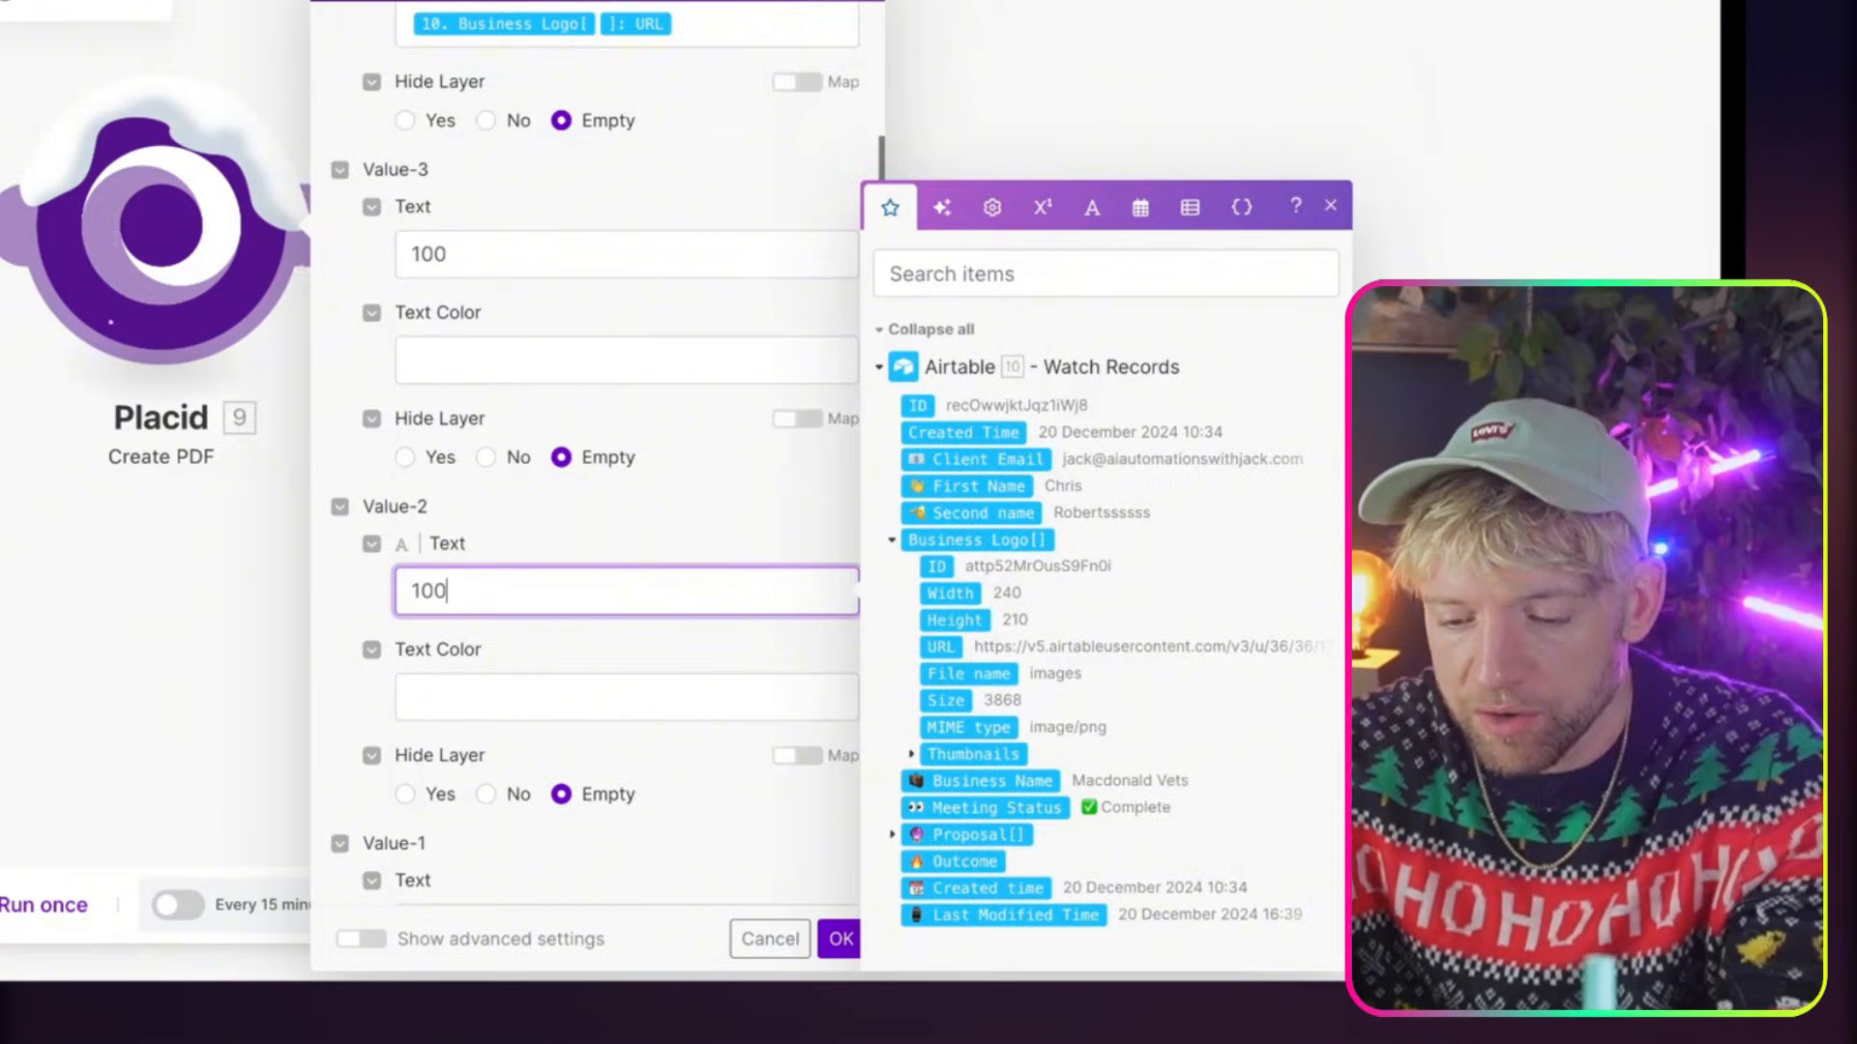
scroll(435, 606, "down", 5)
left_click(507, 494)
scroll(528, 689, "down", 2)
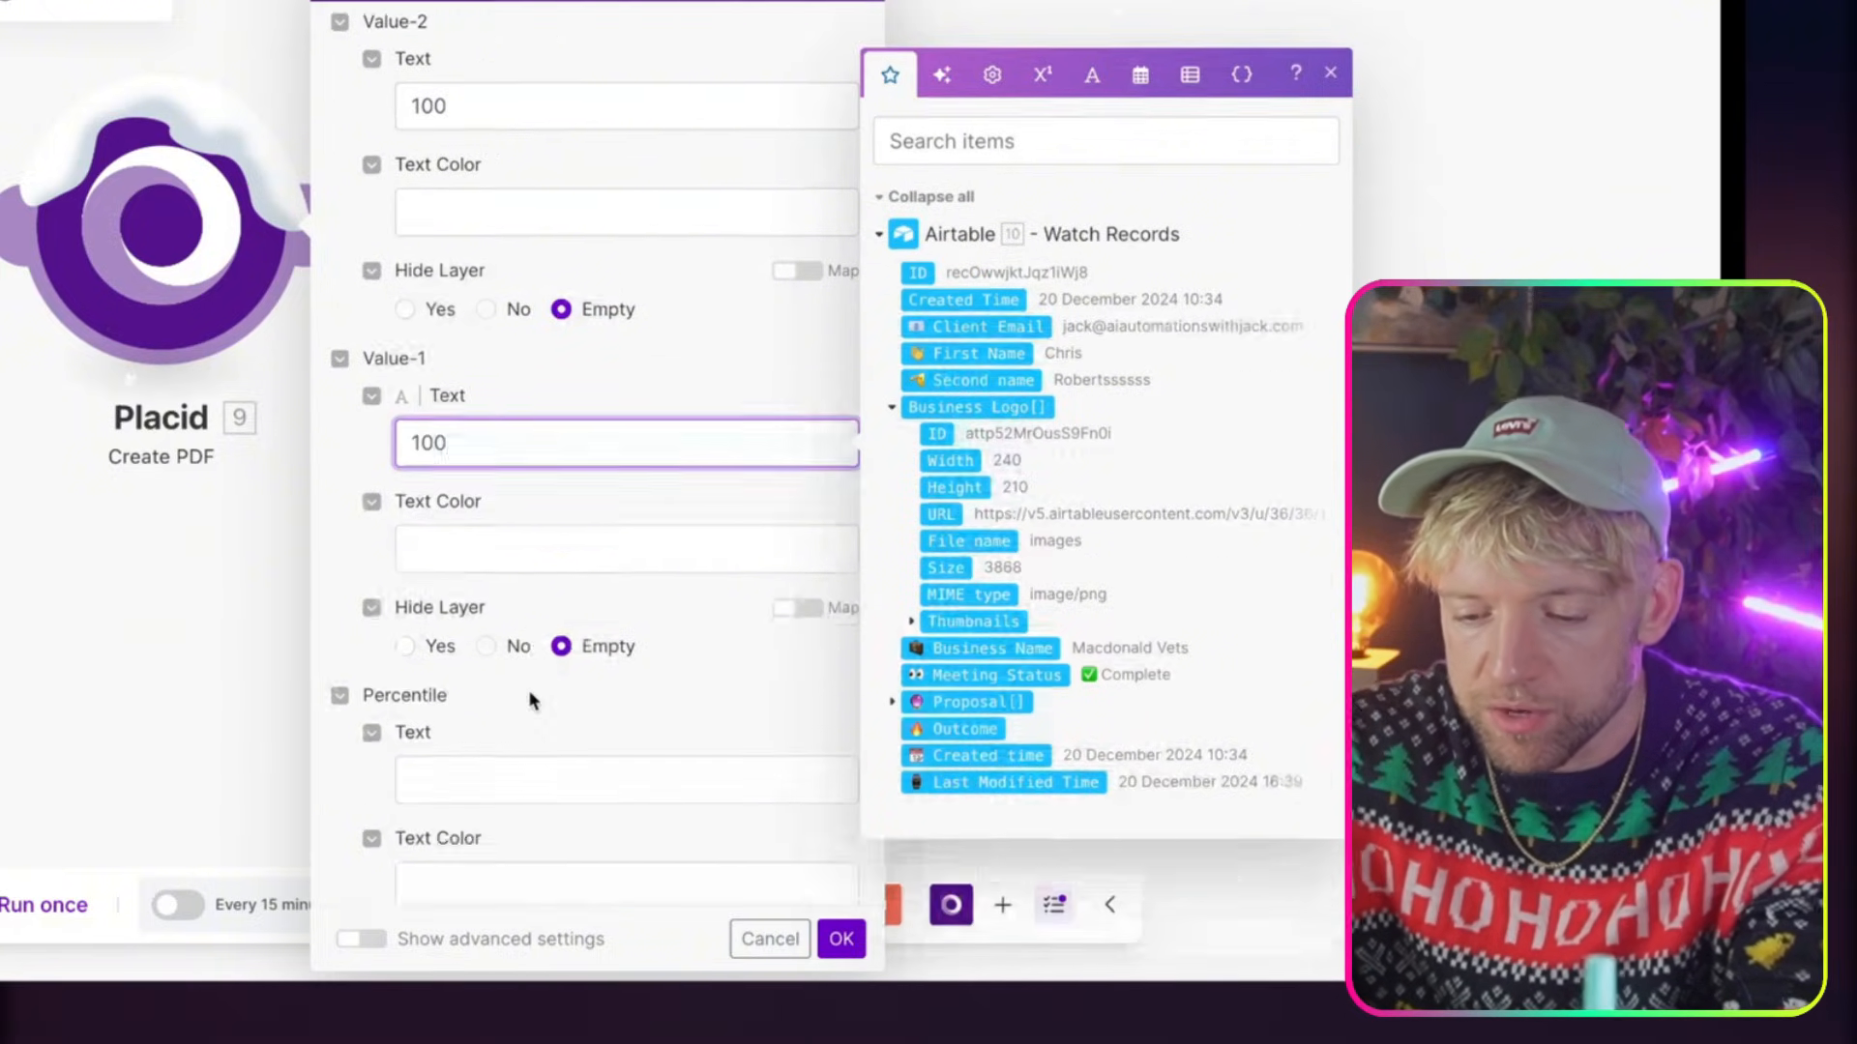
Leave the Percentile text empty, set the User-name text to Big Santa, and confirm the Placid module's settings
left_click(535, 663)
scroll(535, 664, "down", 5)
scroll(538, 667, "down", 1)
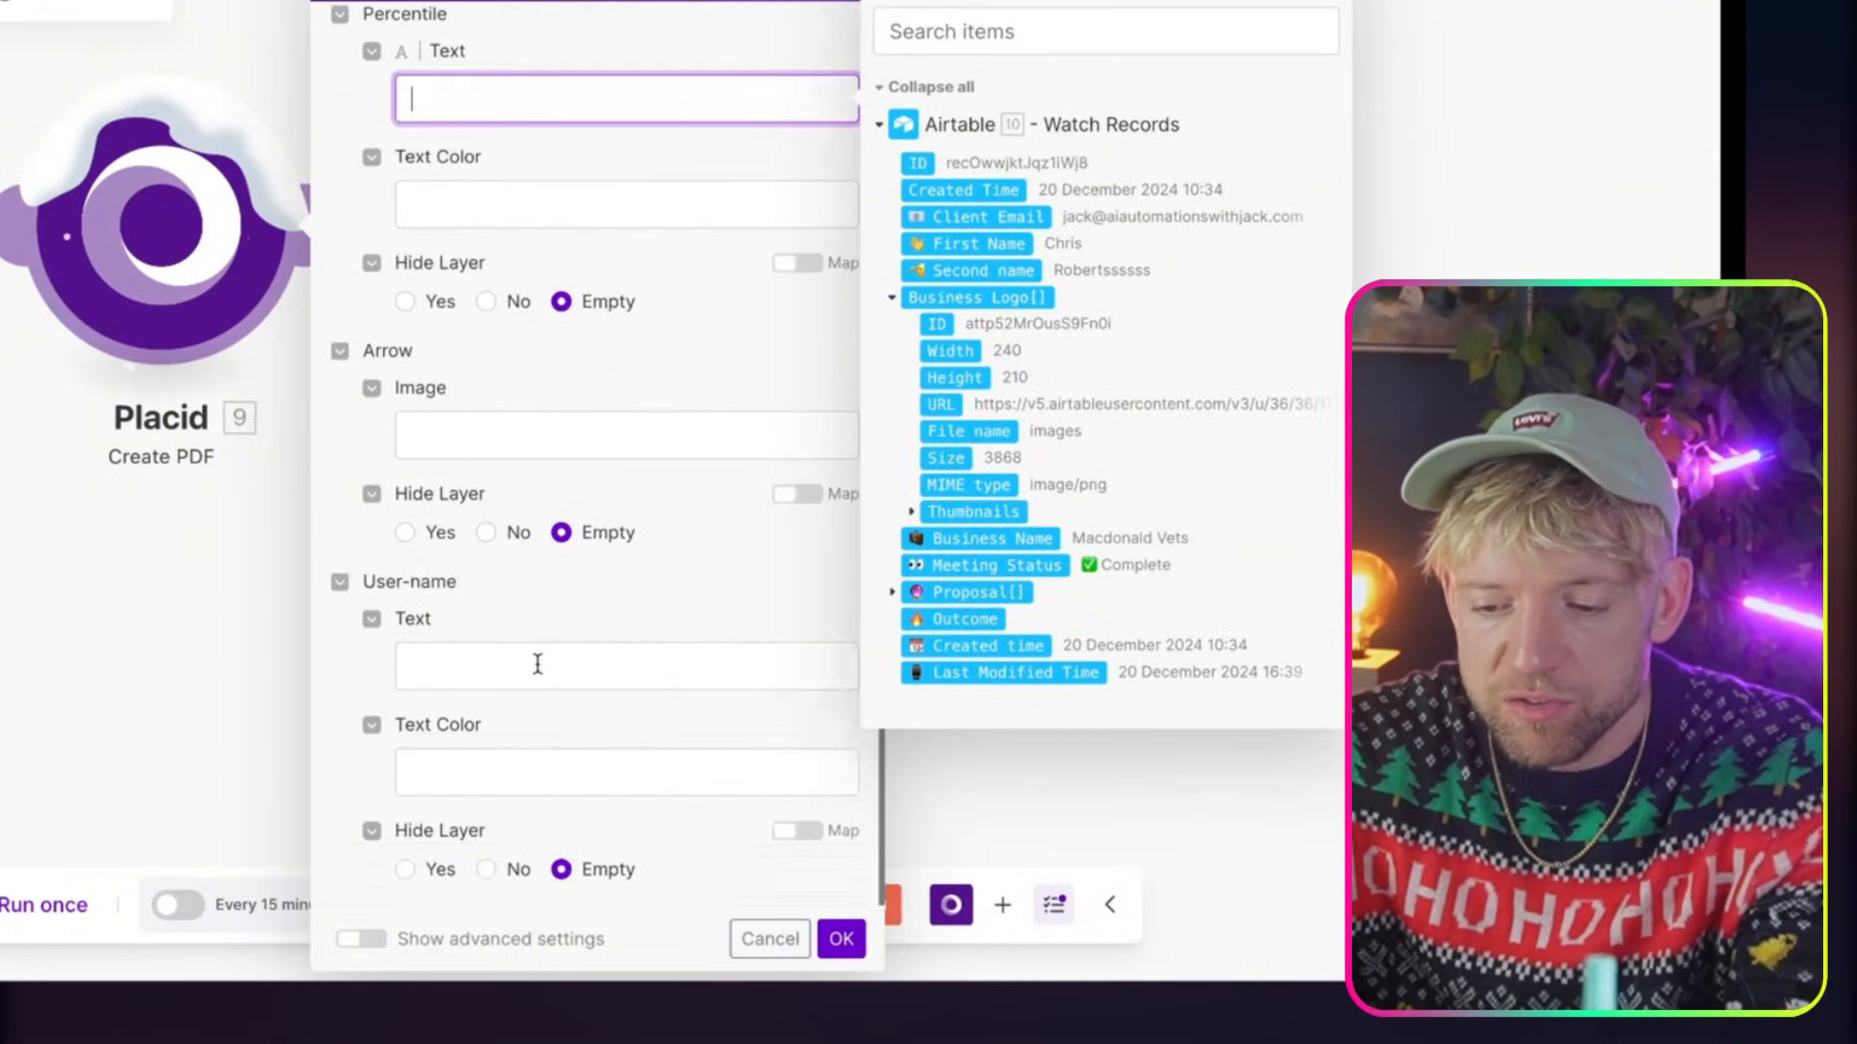
left_click(538, 663)
type("bl")
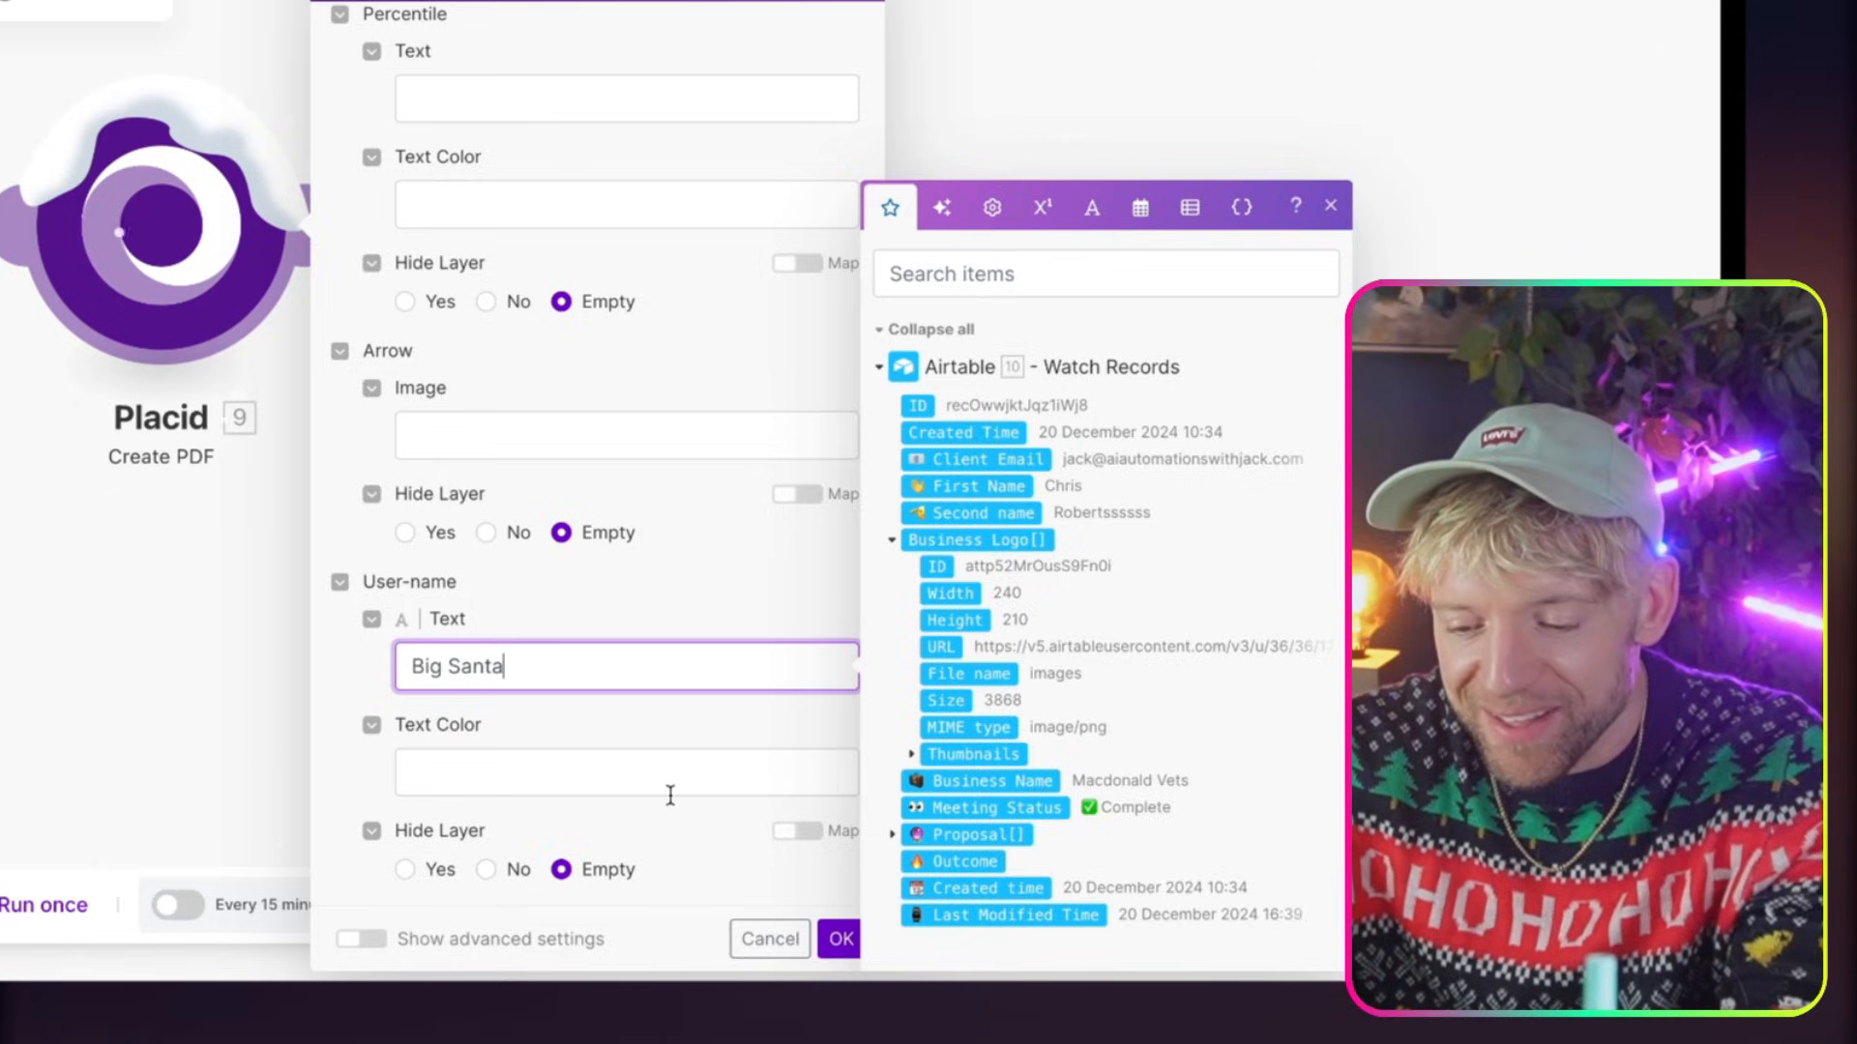
left_click(829, 935)
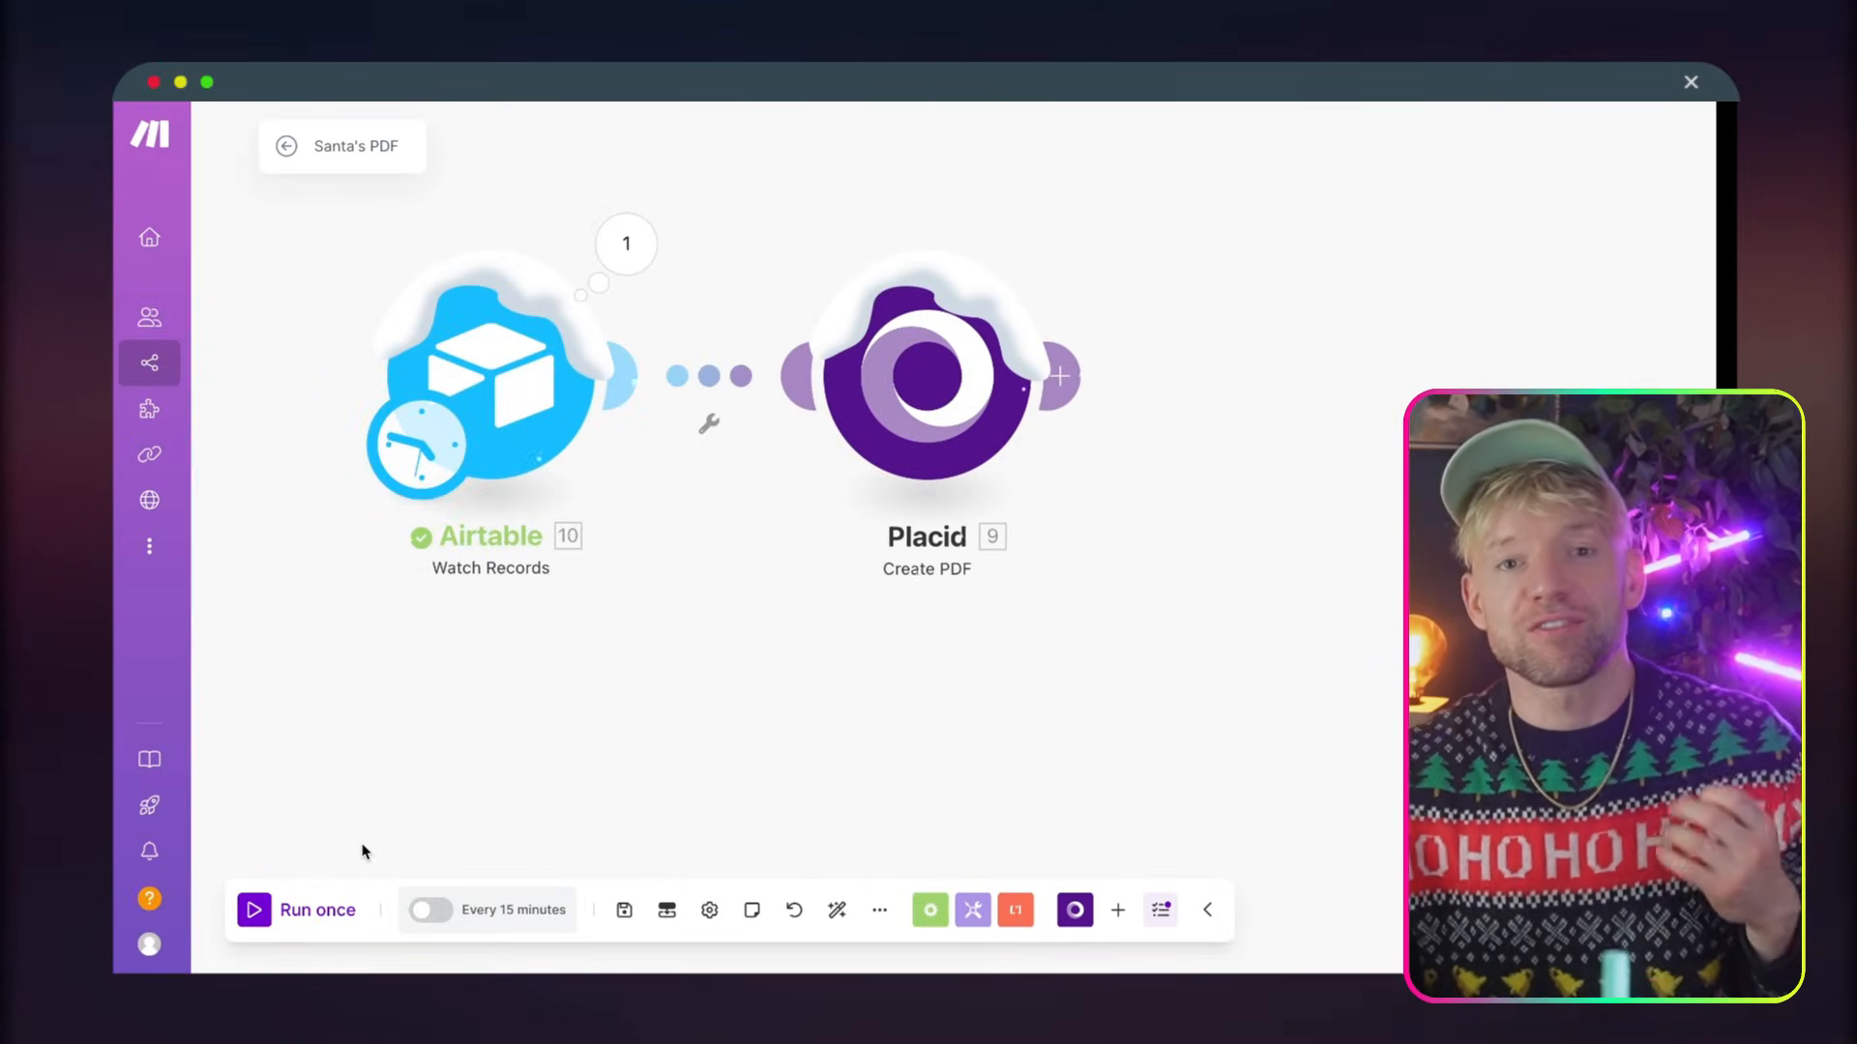
Run the scenario once, switch to Airtable's Proposal Automation base, and replace the first name in the first record
left_click(257, 906)
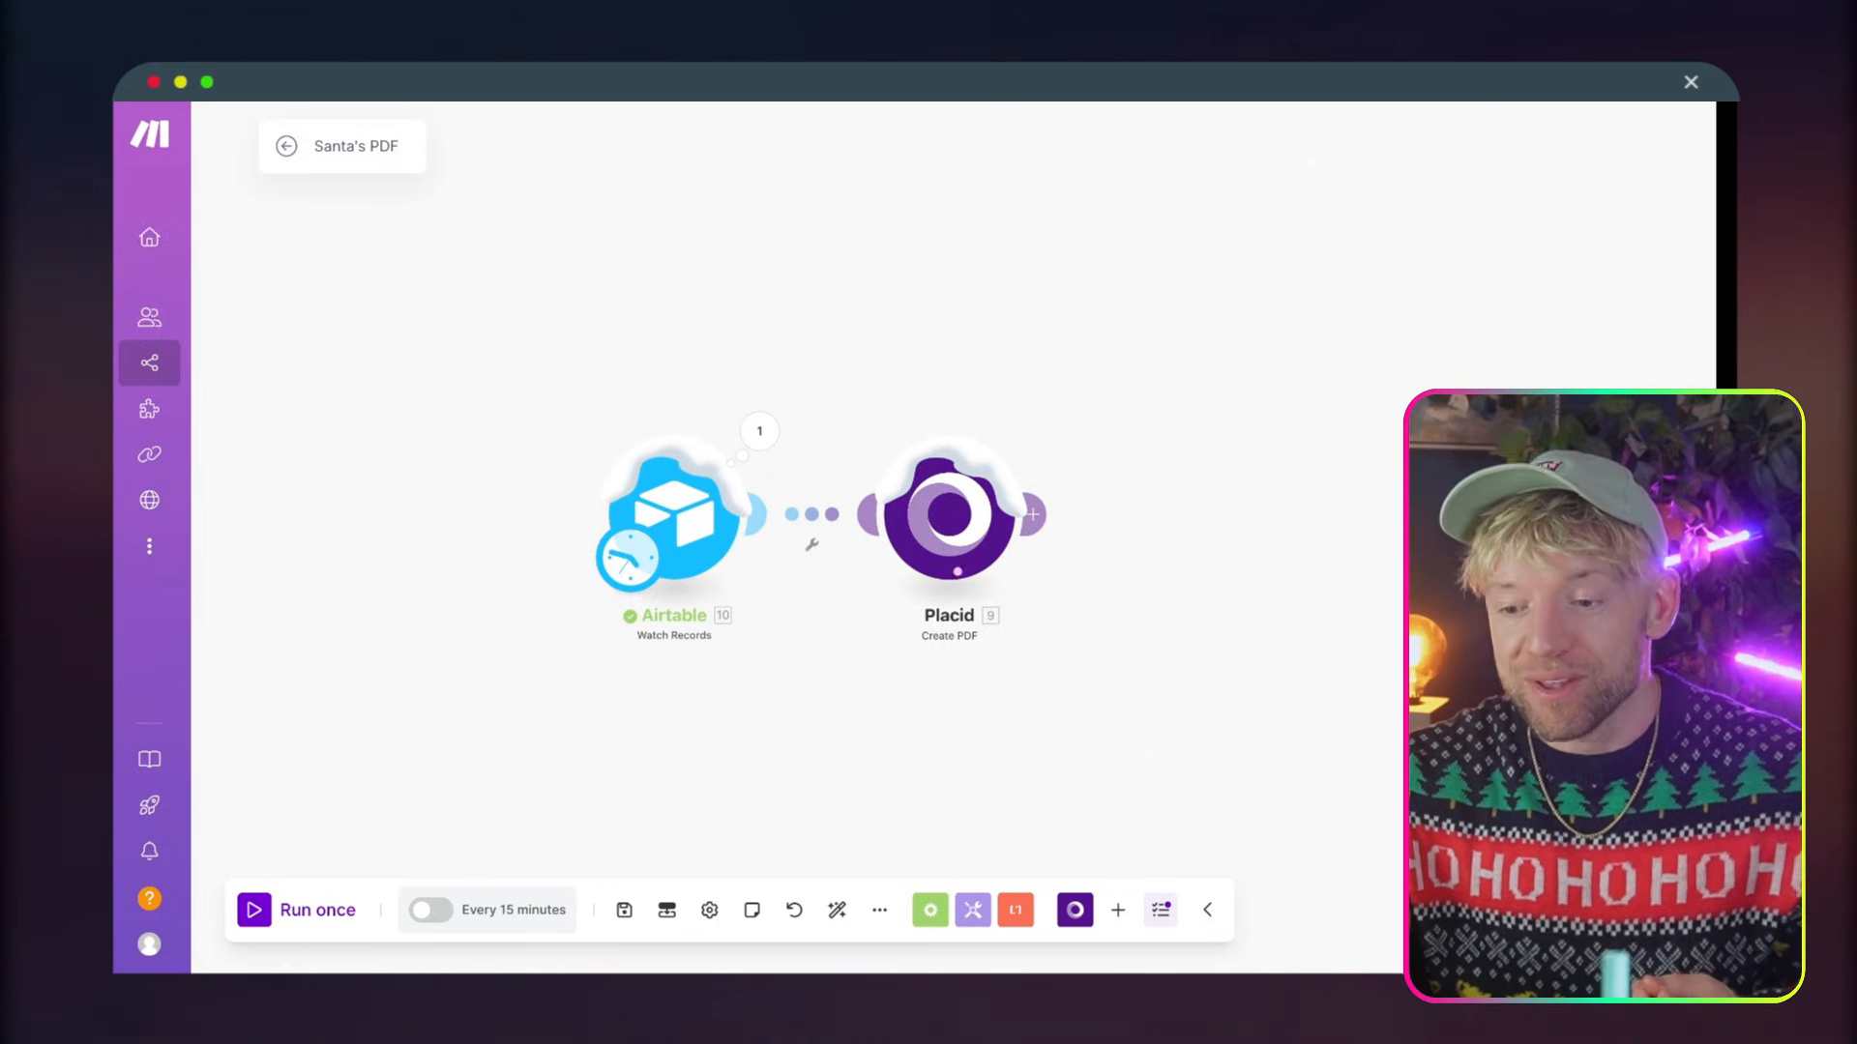
left_click(889, 82)
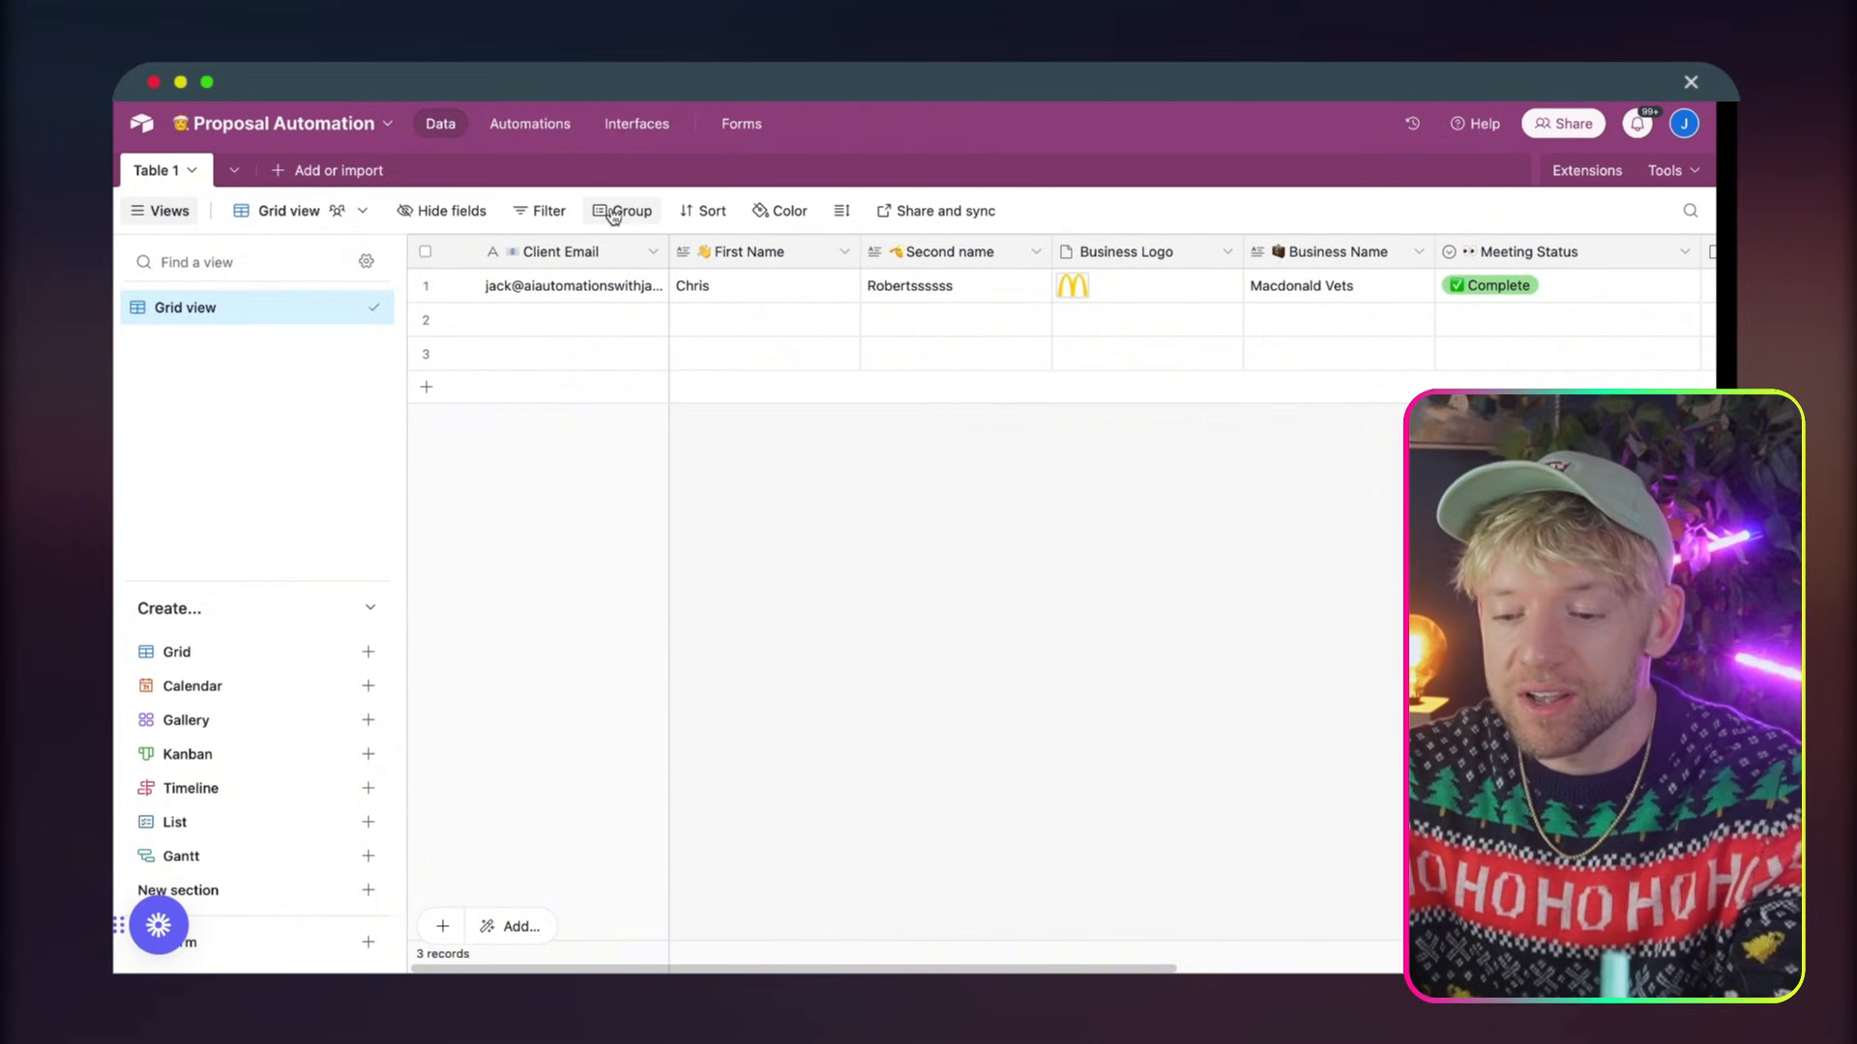
double_click(703, 283)
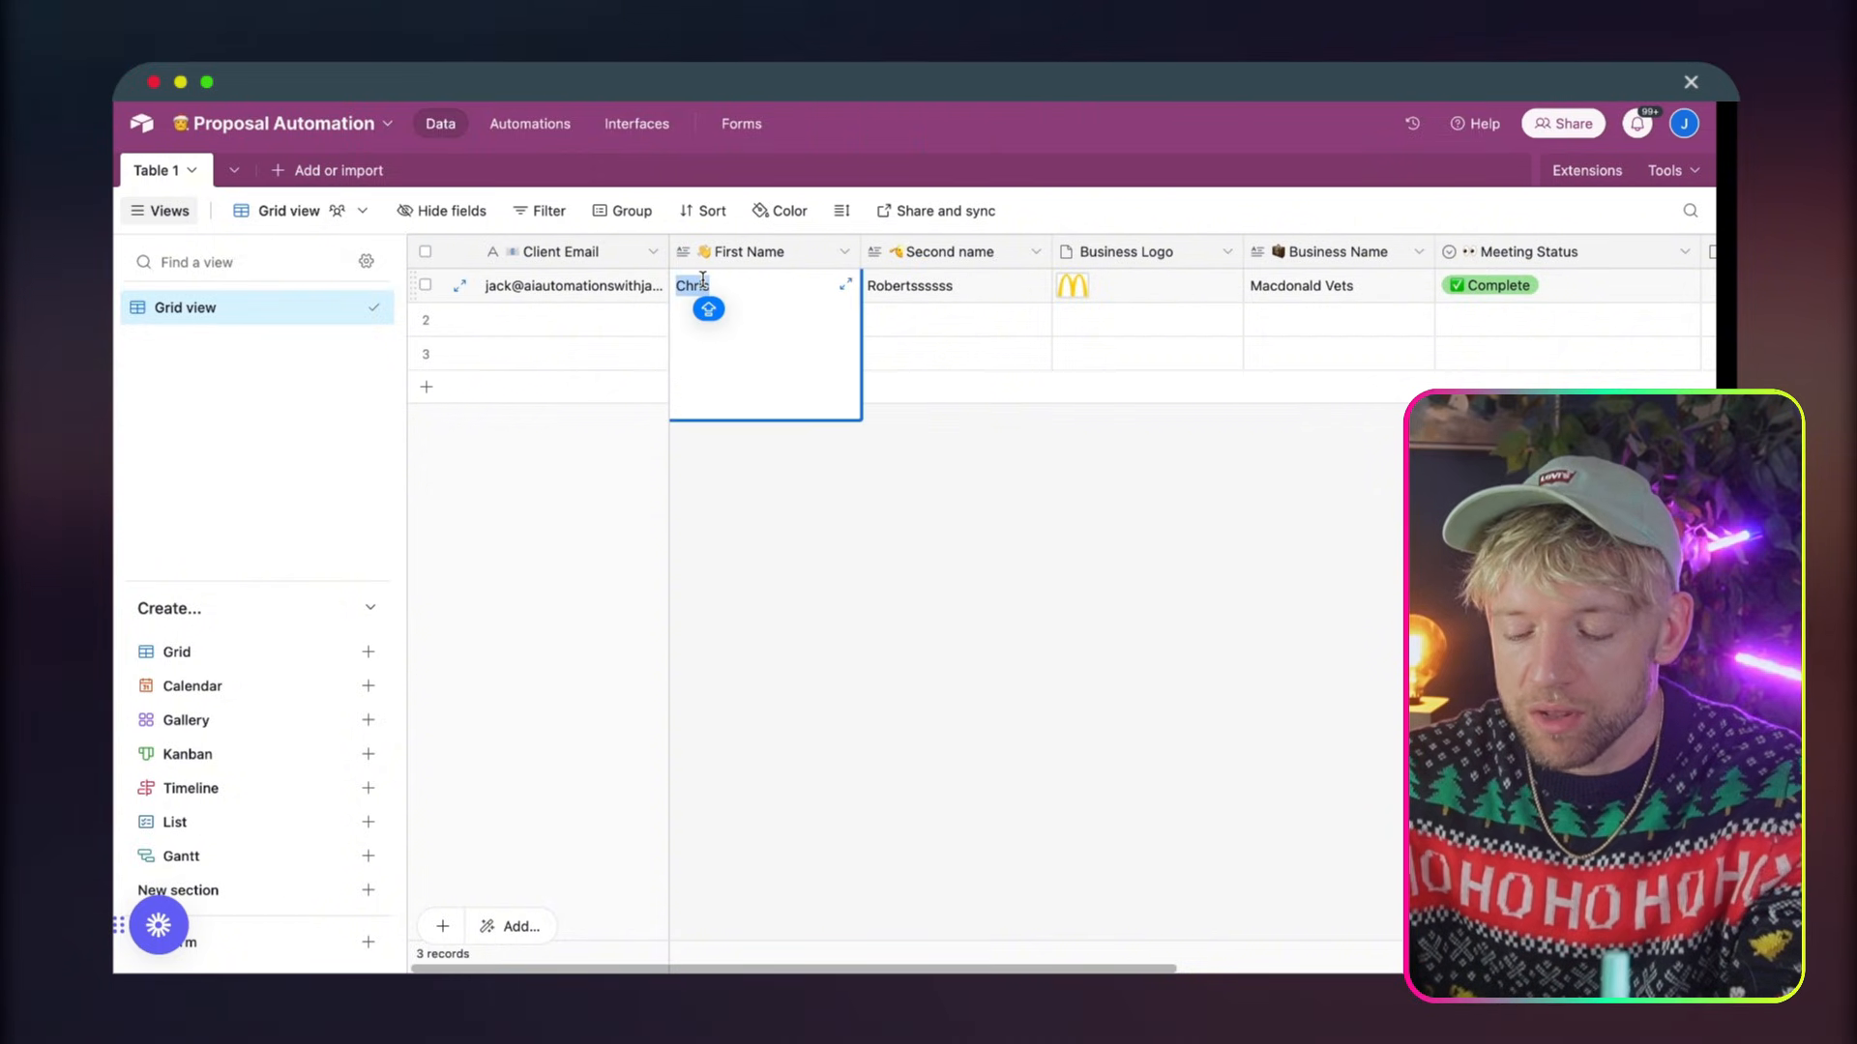
type("Elfyyyy")
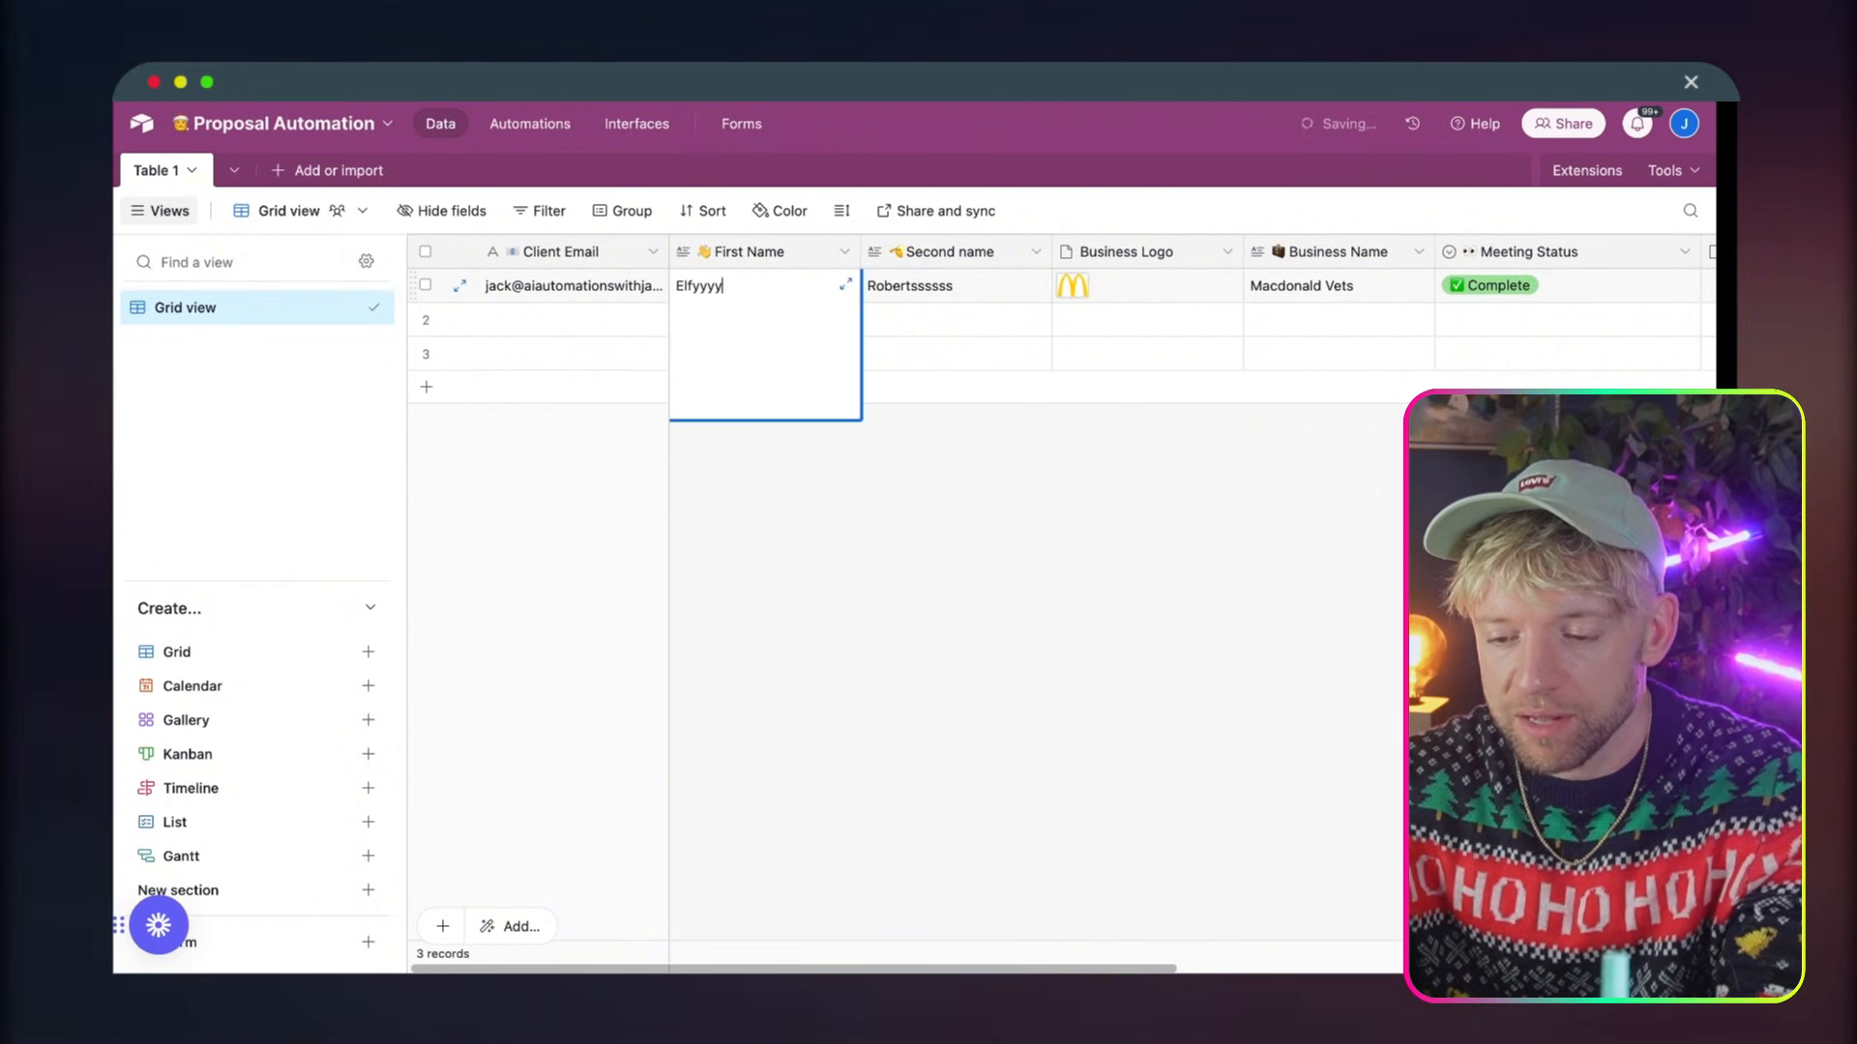
left_click(879, 456)
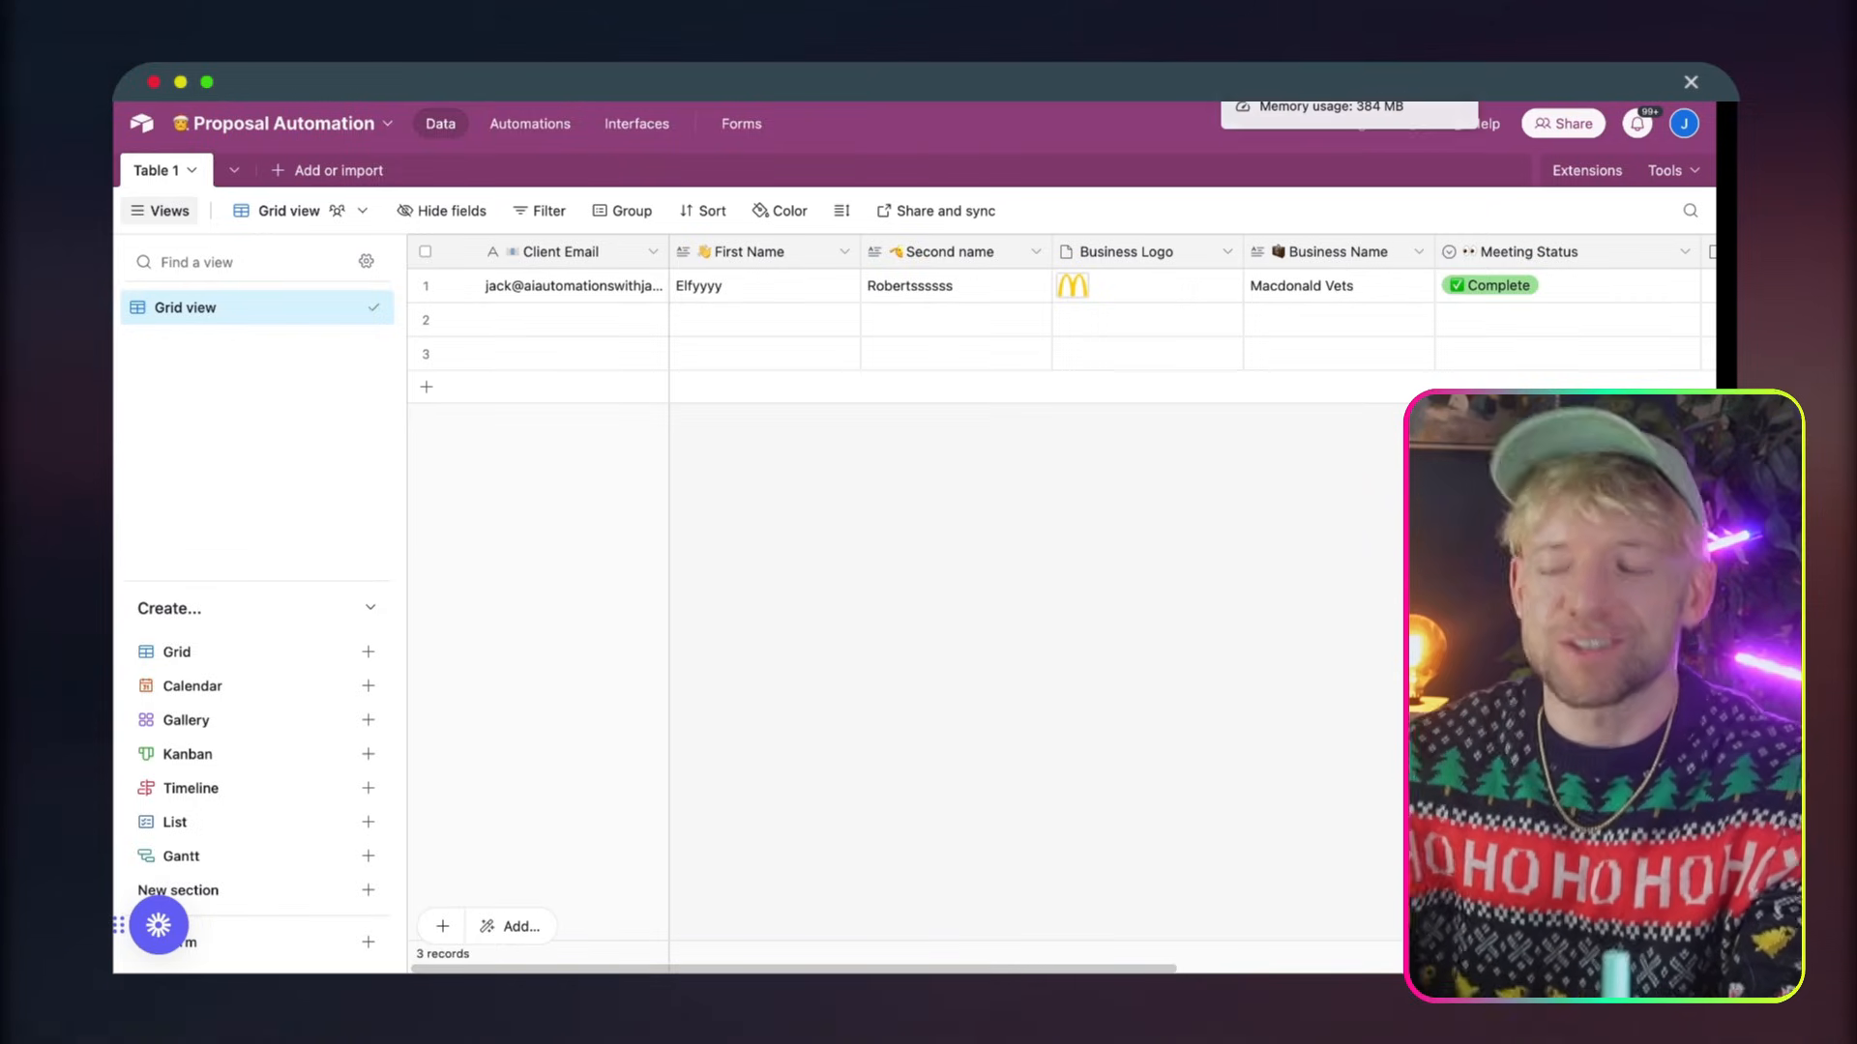
Switch back to Make, run the Santa's PDF scenario once, and review the Airtable module's output bundle
left_click(1271, 60)
left_click(254, 912)
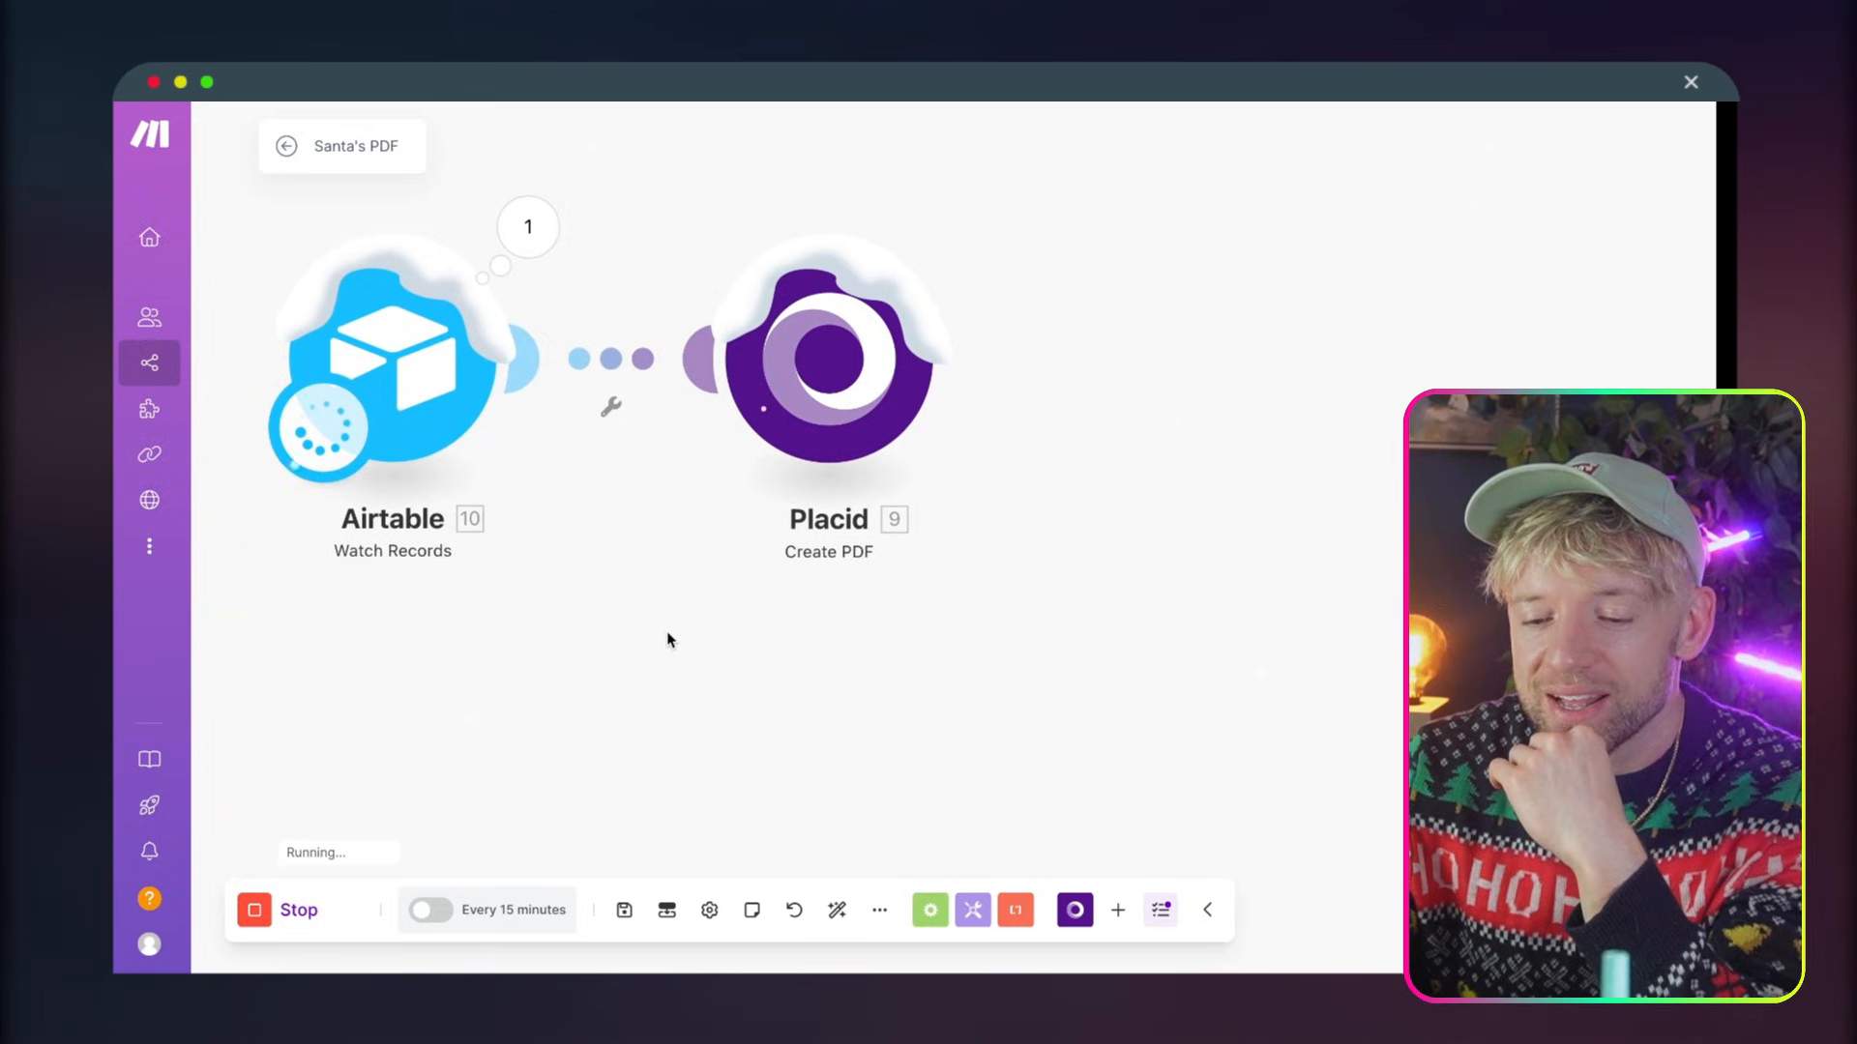
left_click(526, 250)
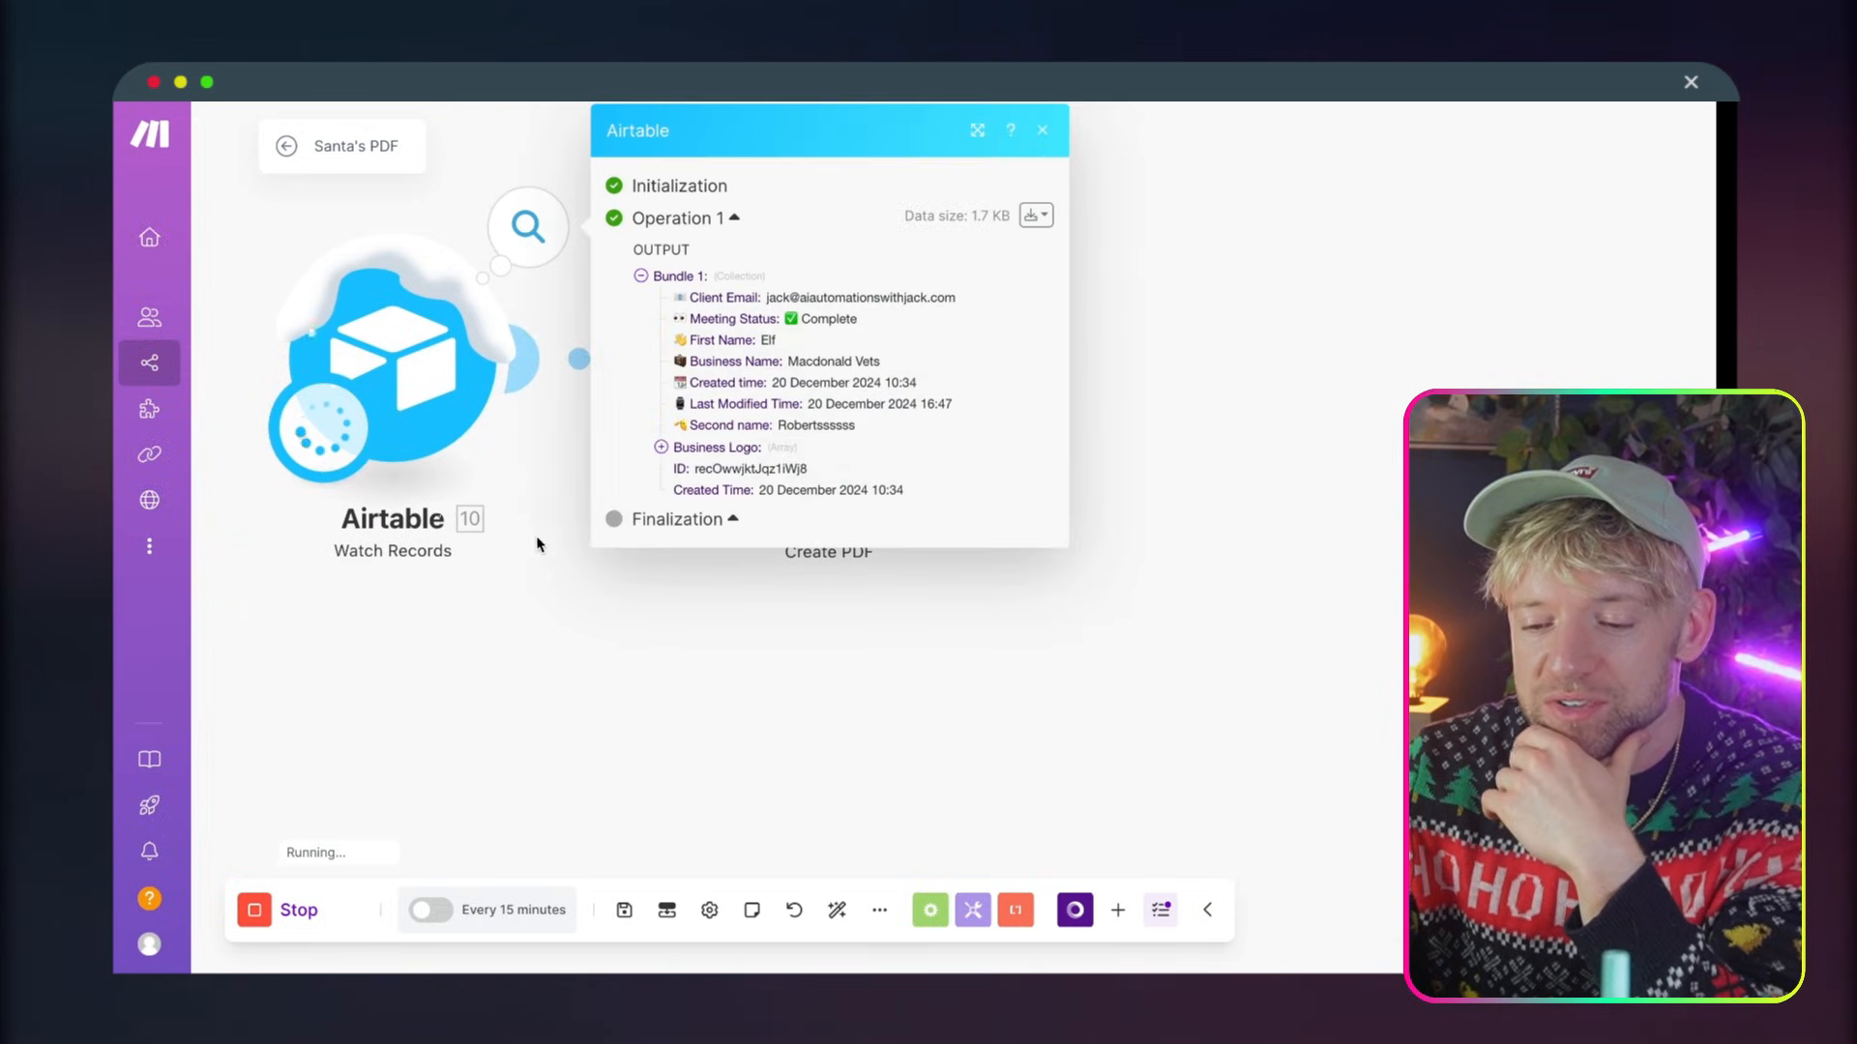
left_click(552, 634)
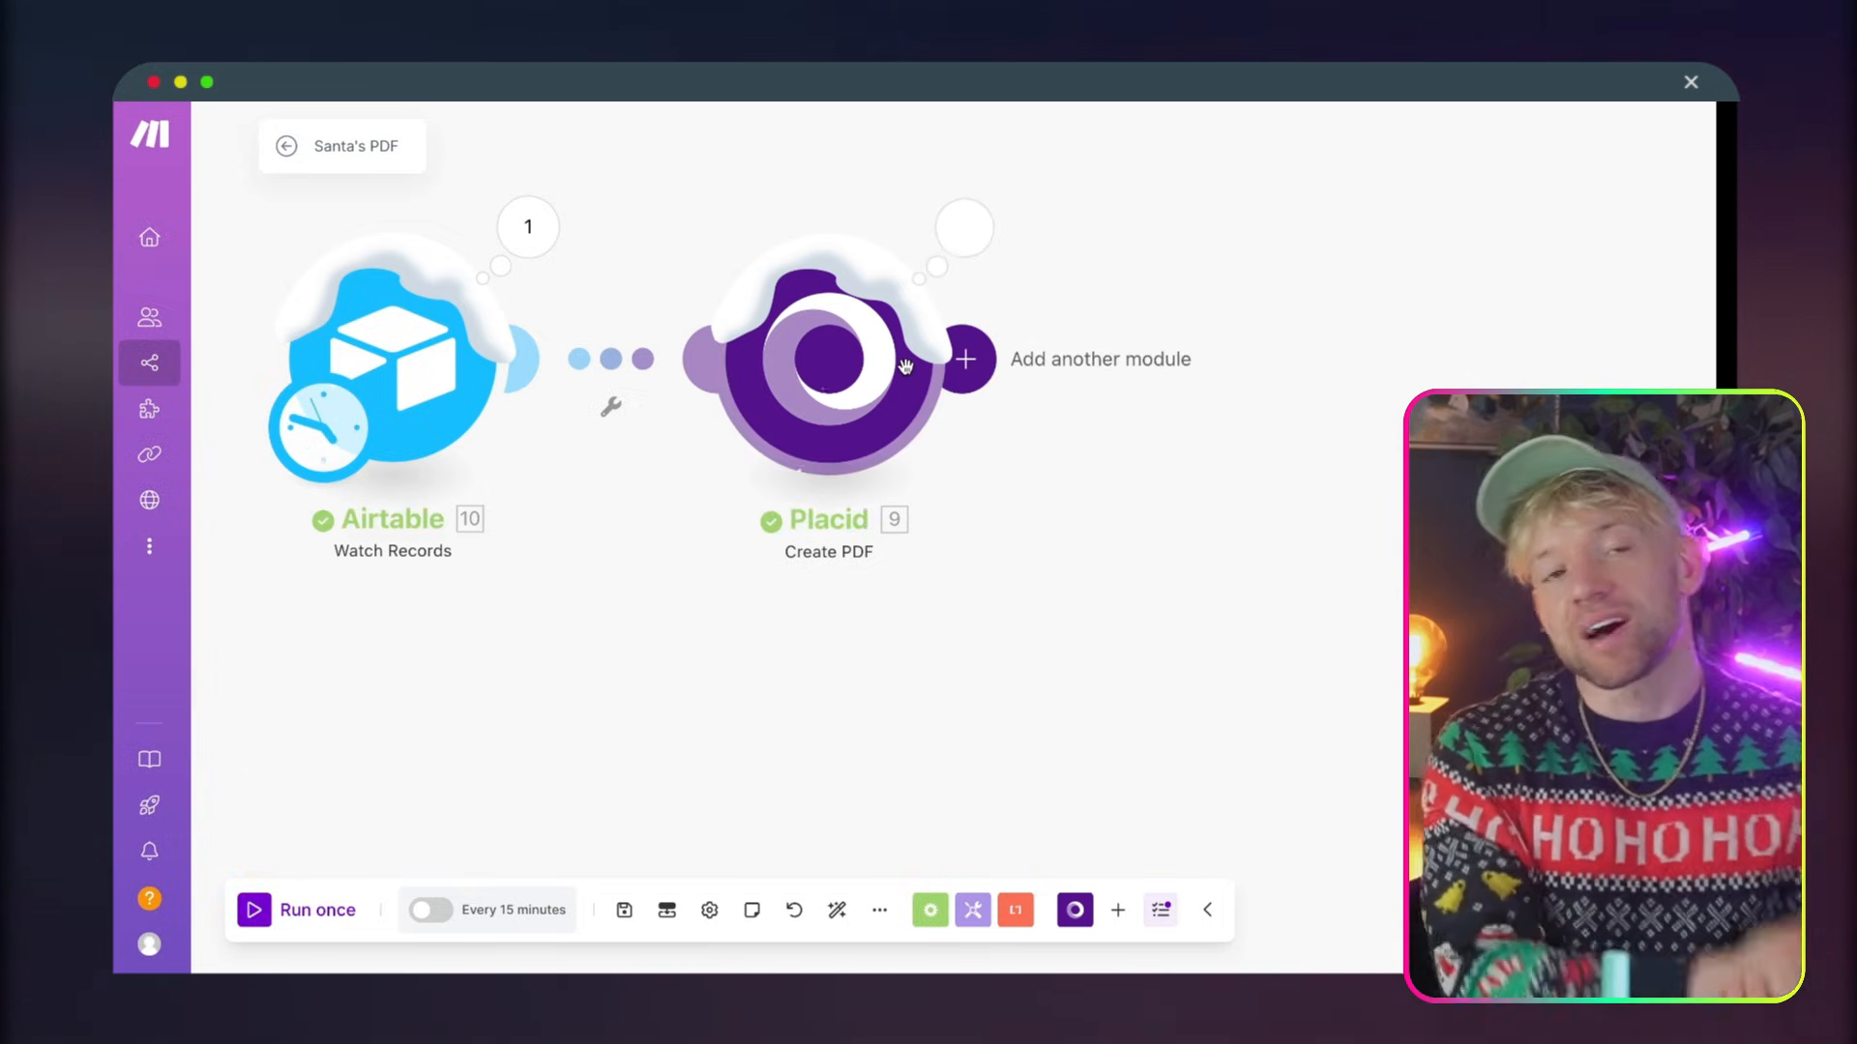
Open the PDF URL from the Placid module's output and examine the whole generated page
left_click(964, 228)
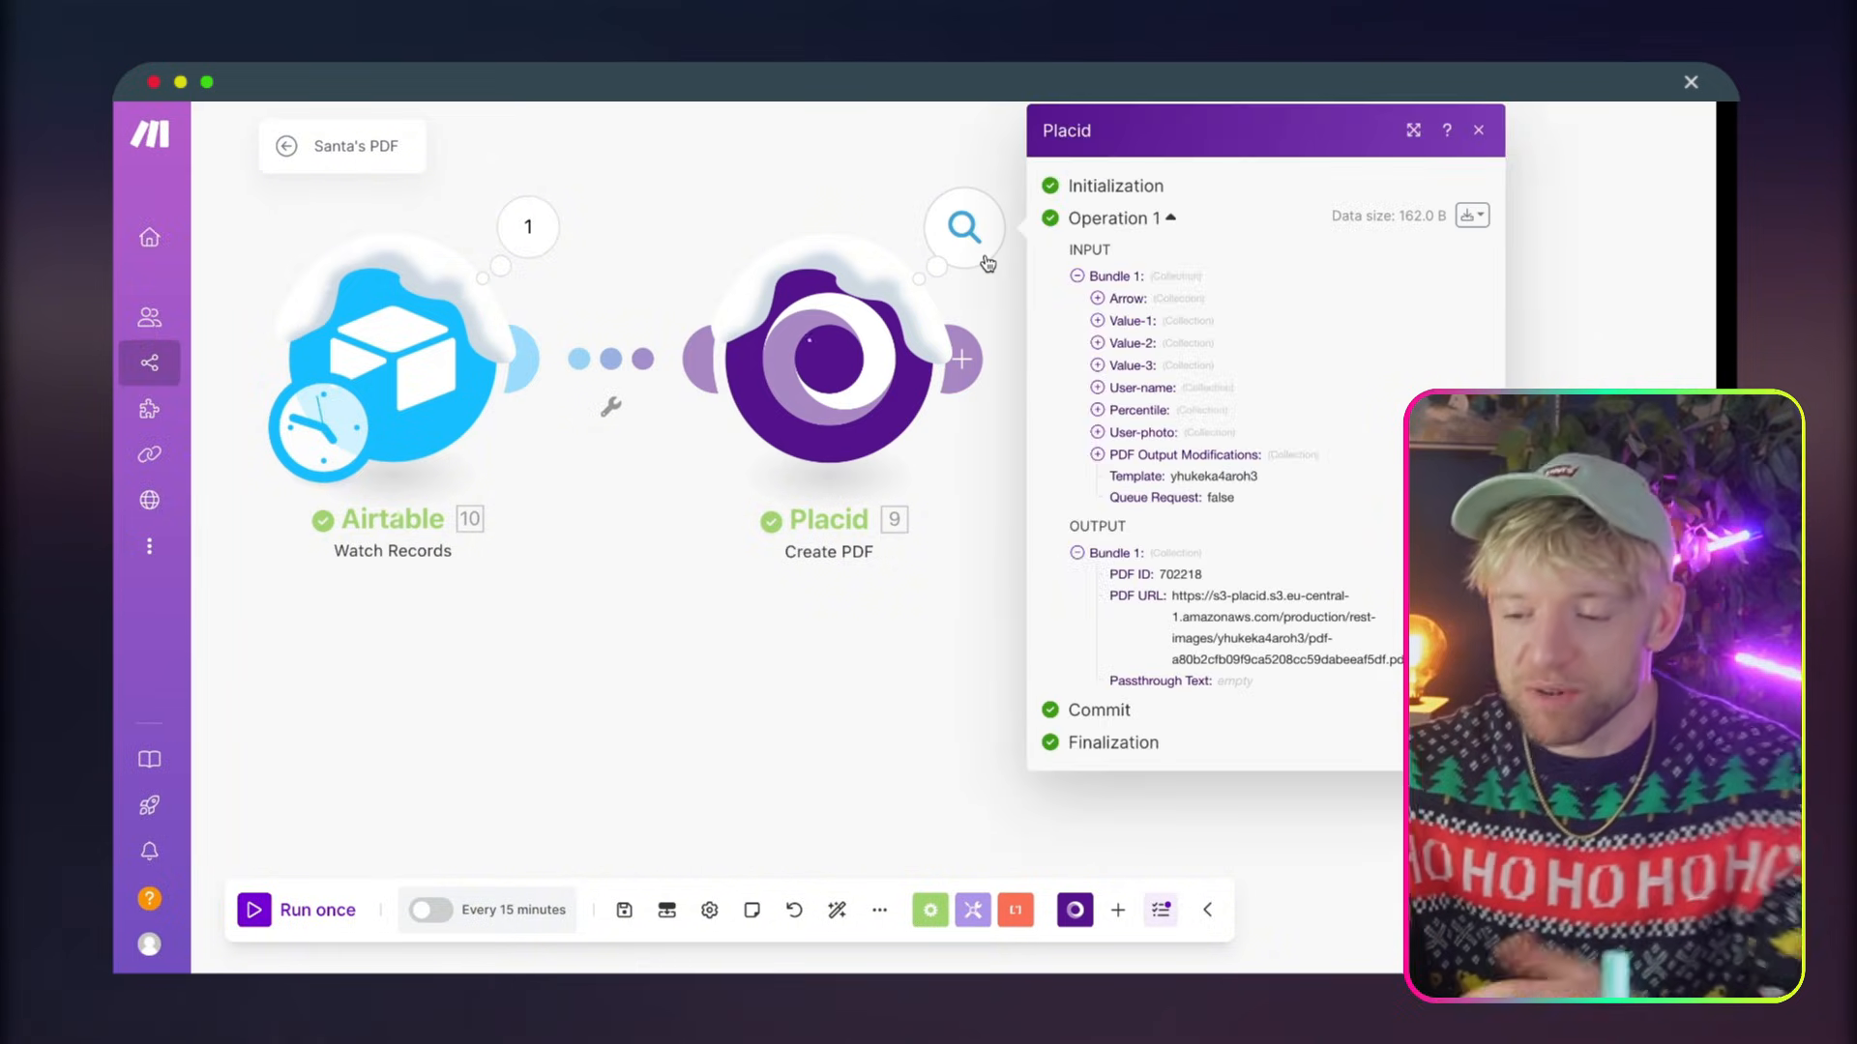
triple_click(1213, 644)
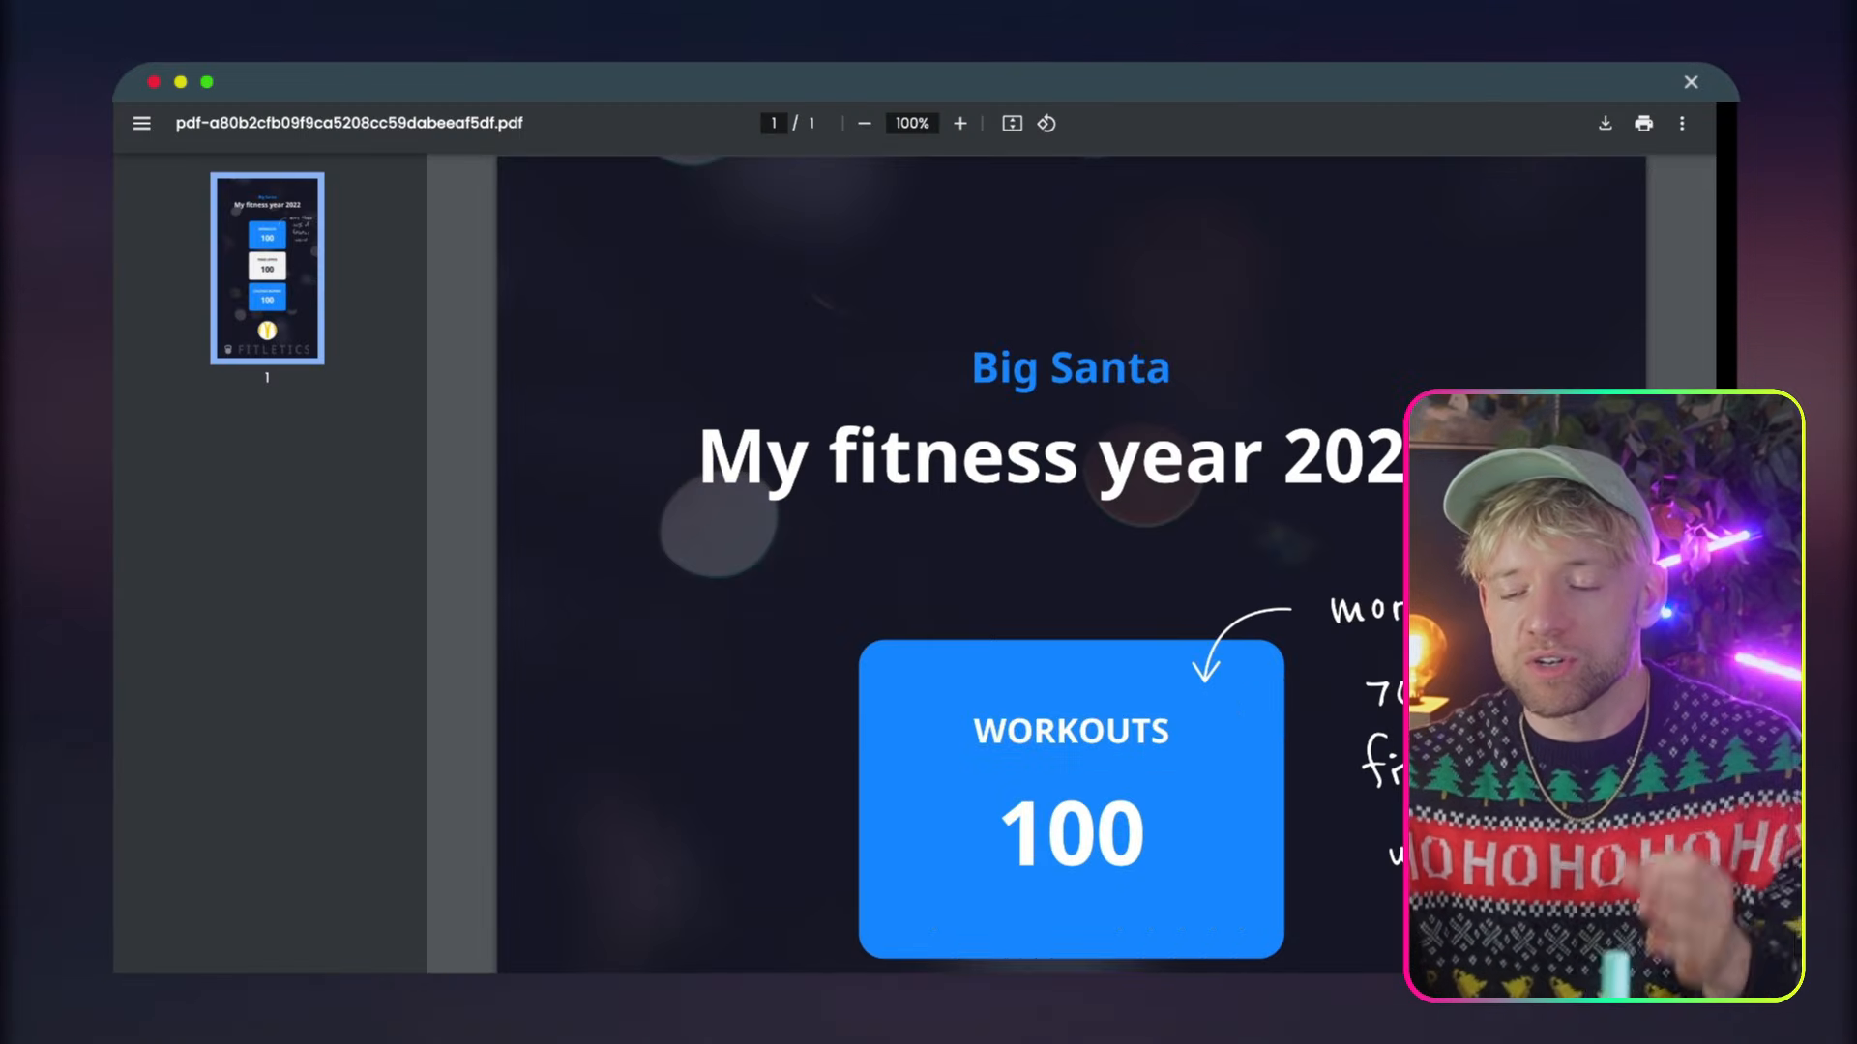
scroll(979, 426, "down", 5)
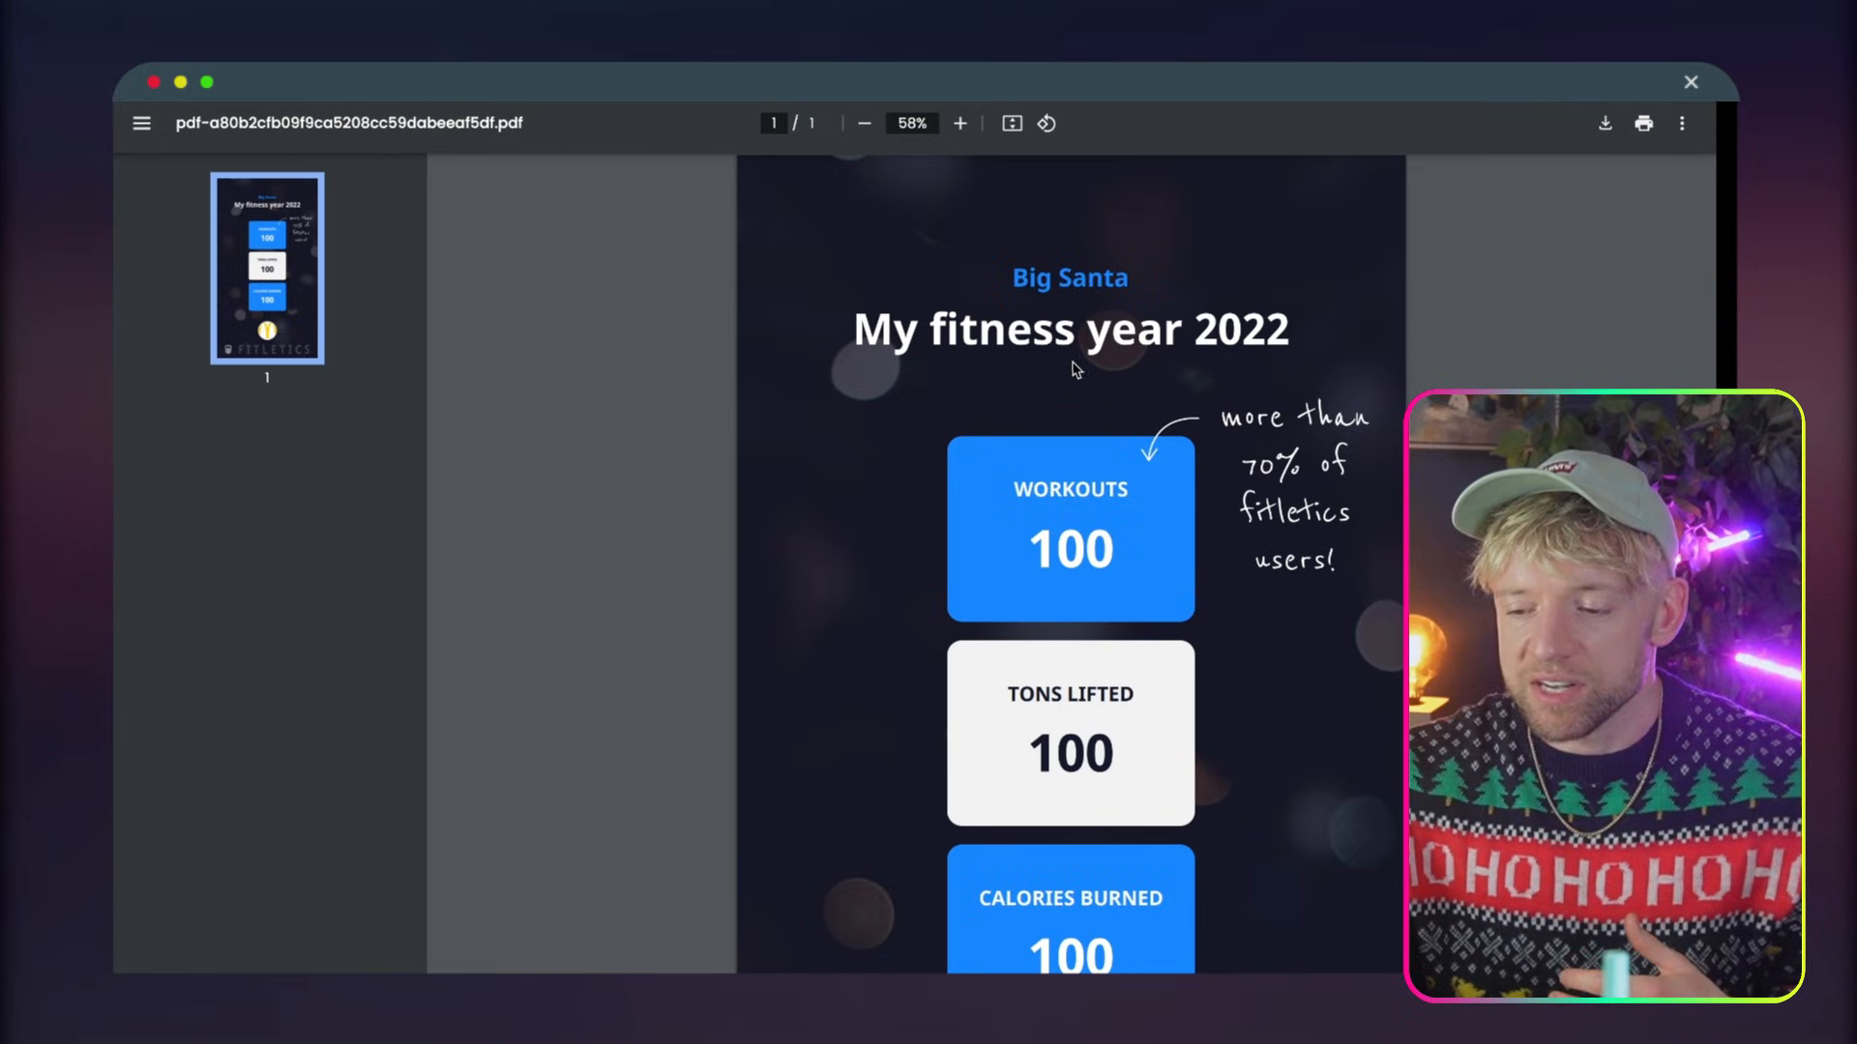
scroll(1076, 517, "down", 5)
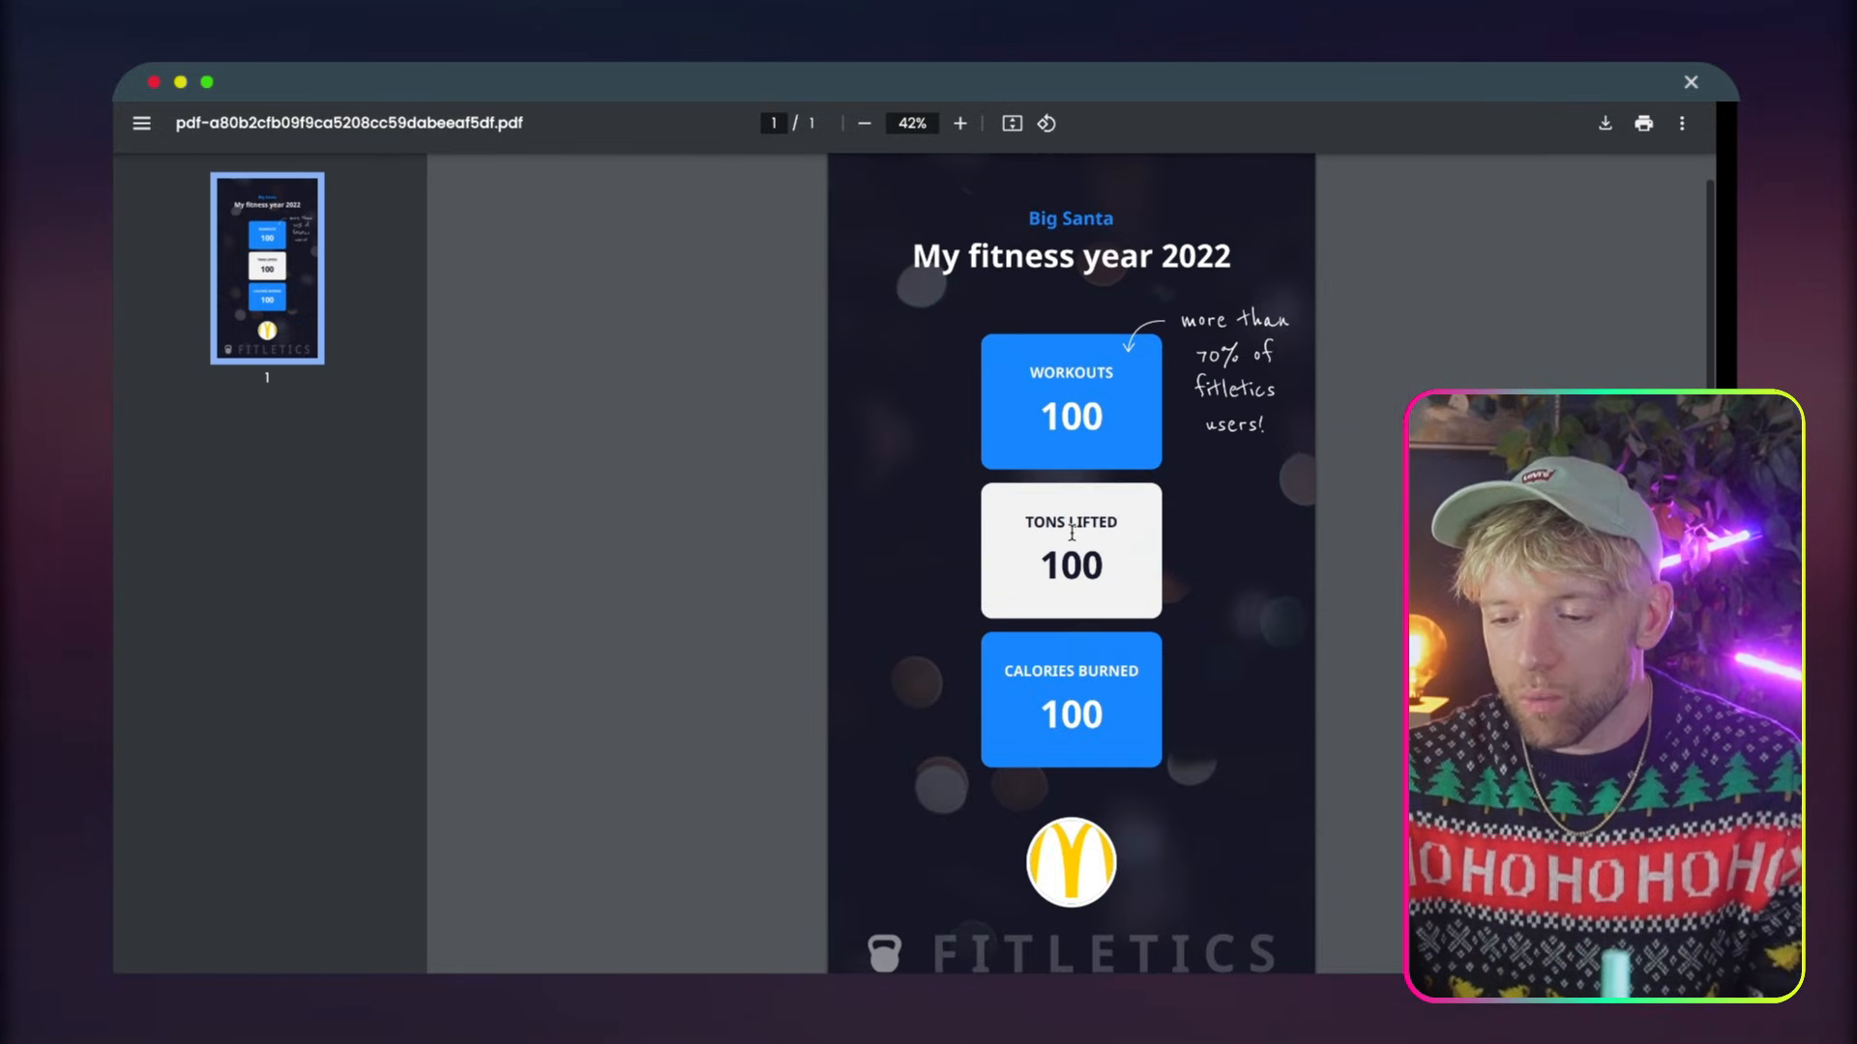
scroll(1072, 533, "down", 2)
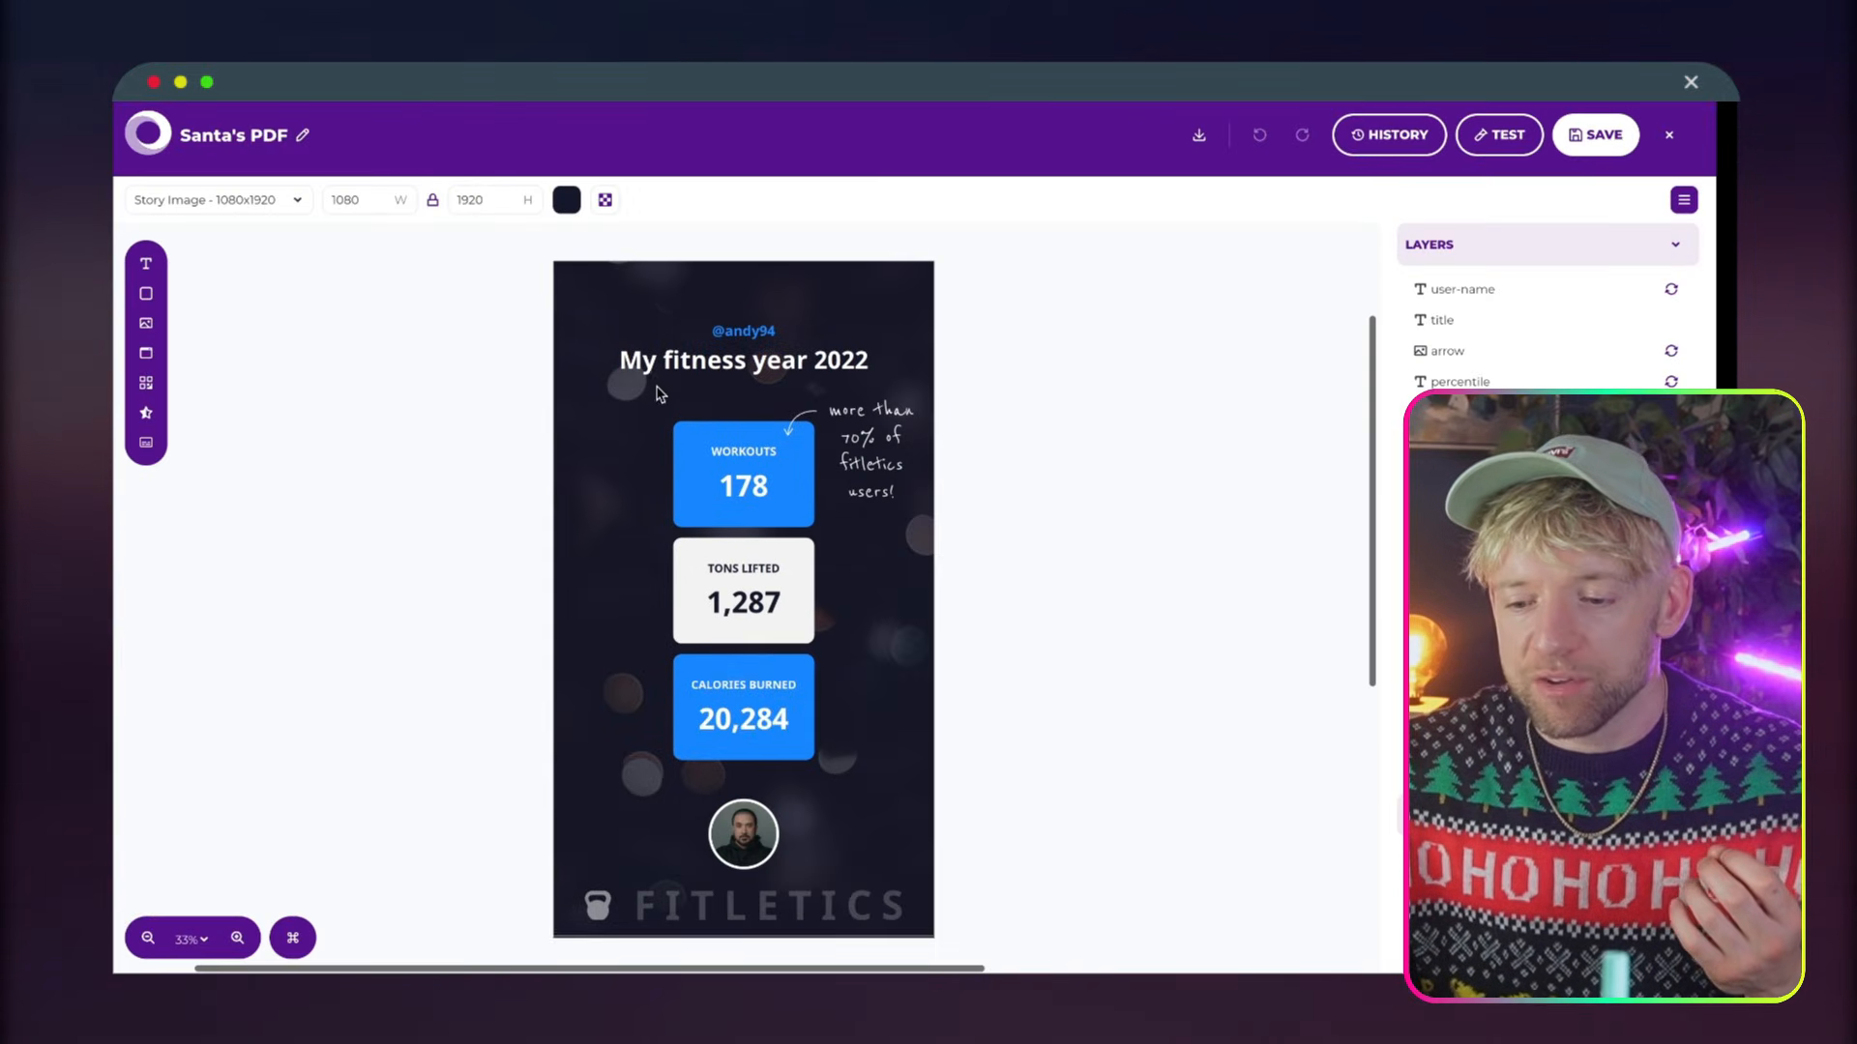
Switch to the Santa's PDF template in Placid and examine its title layer up close
left_click(682, 364)
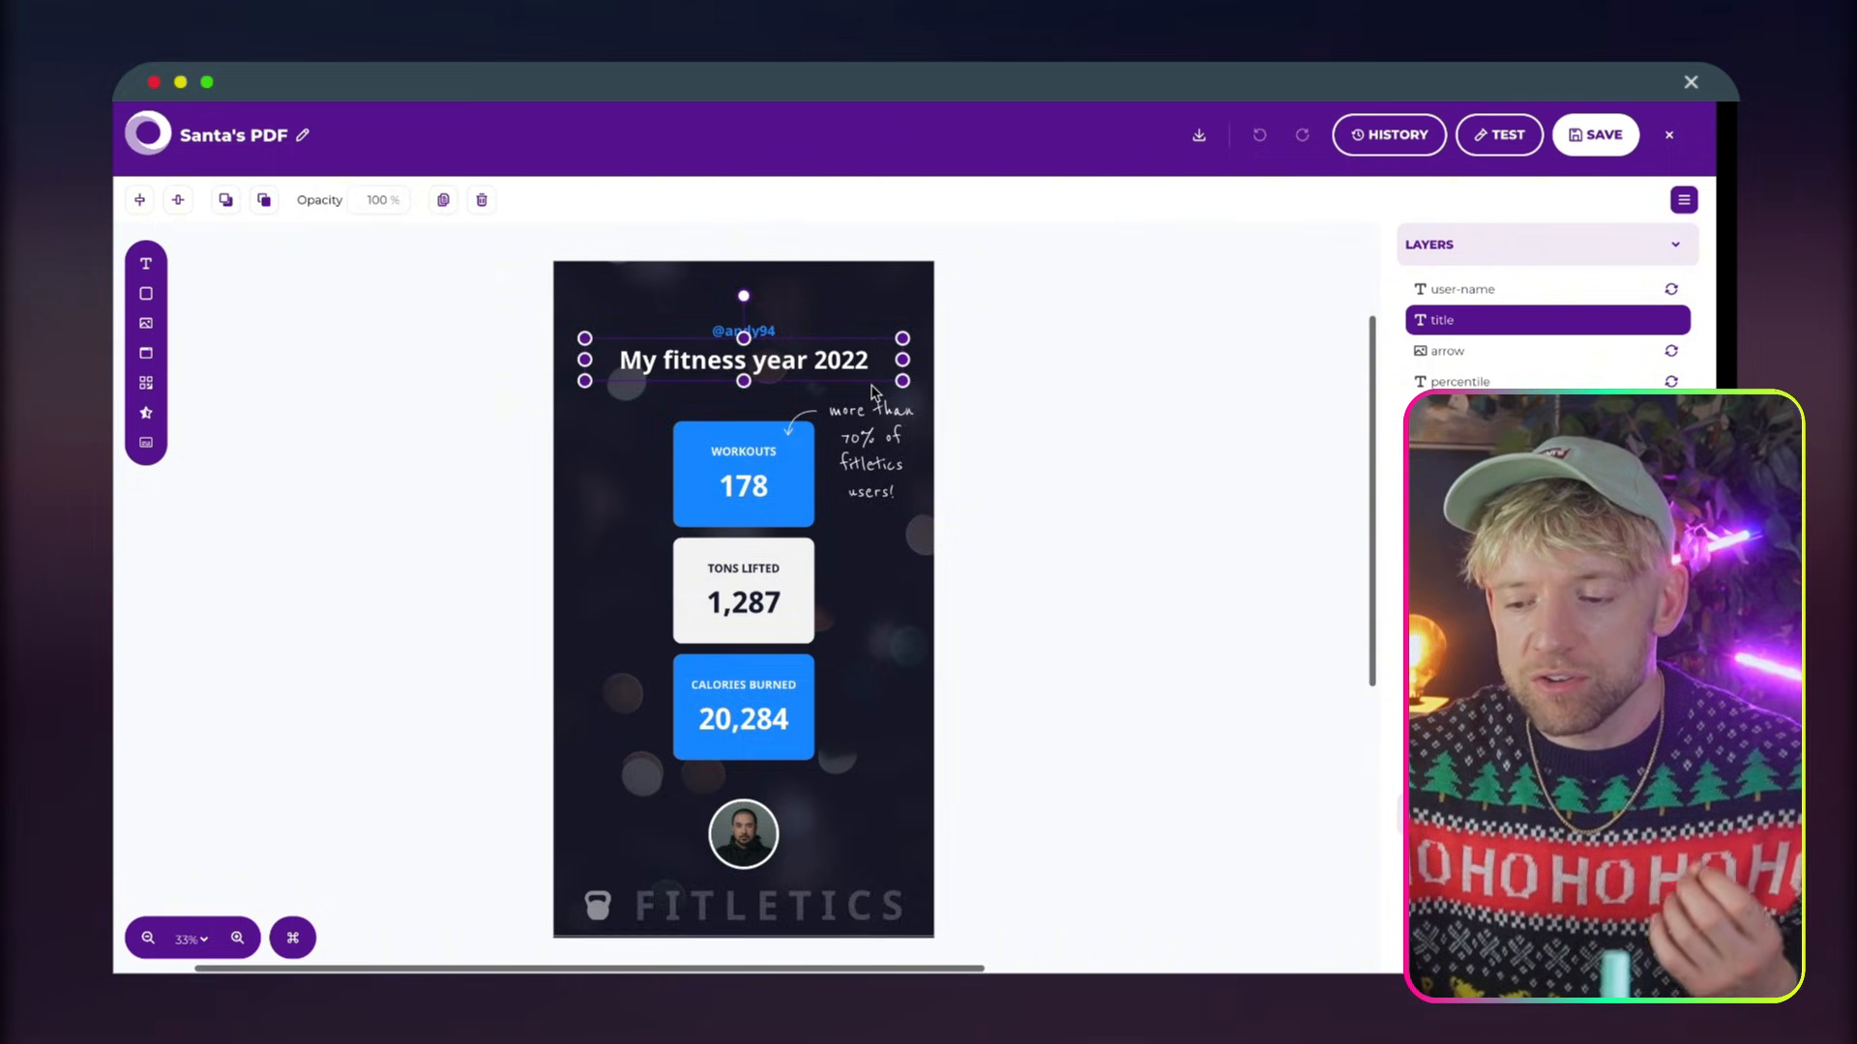
scroll(873, 392, "up", 4)
scroll(871, 387, "up", 5)
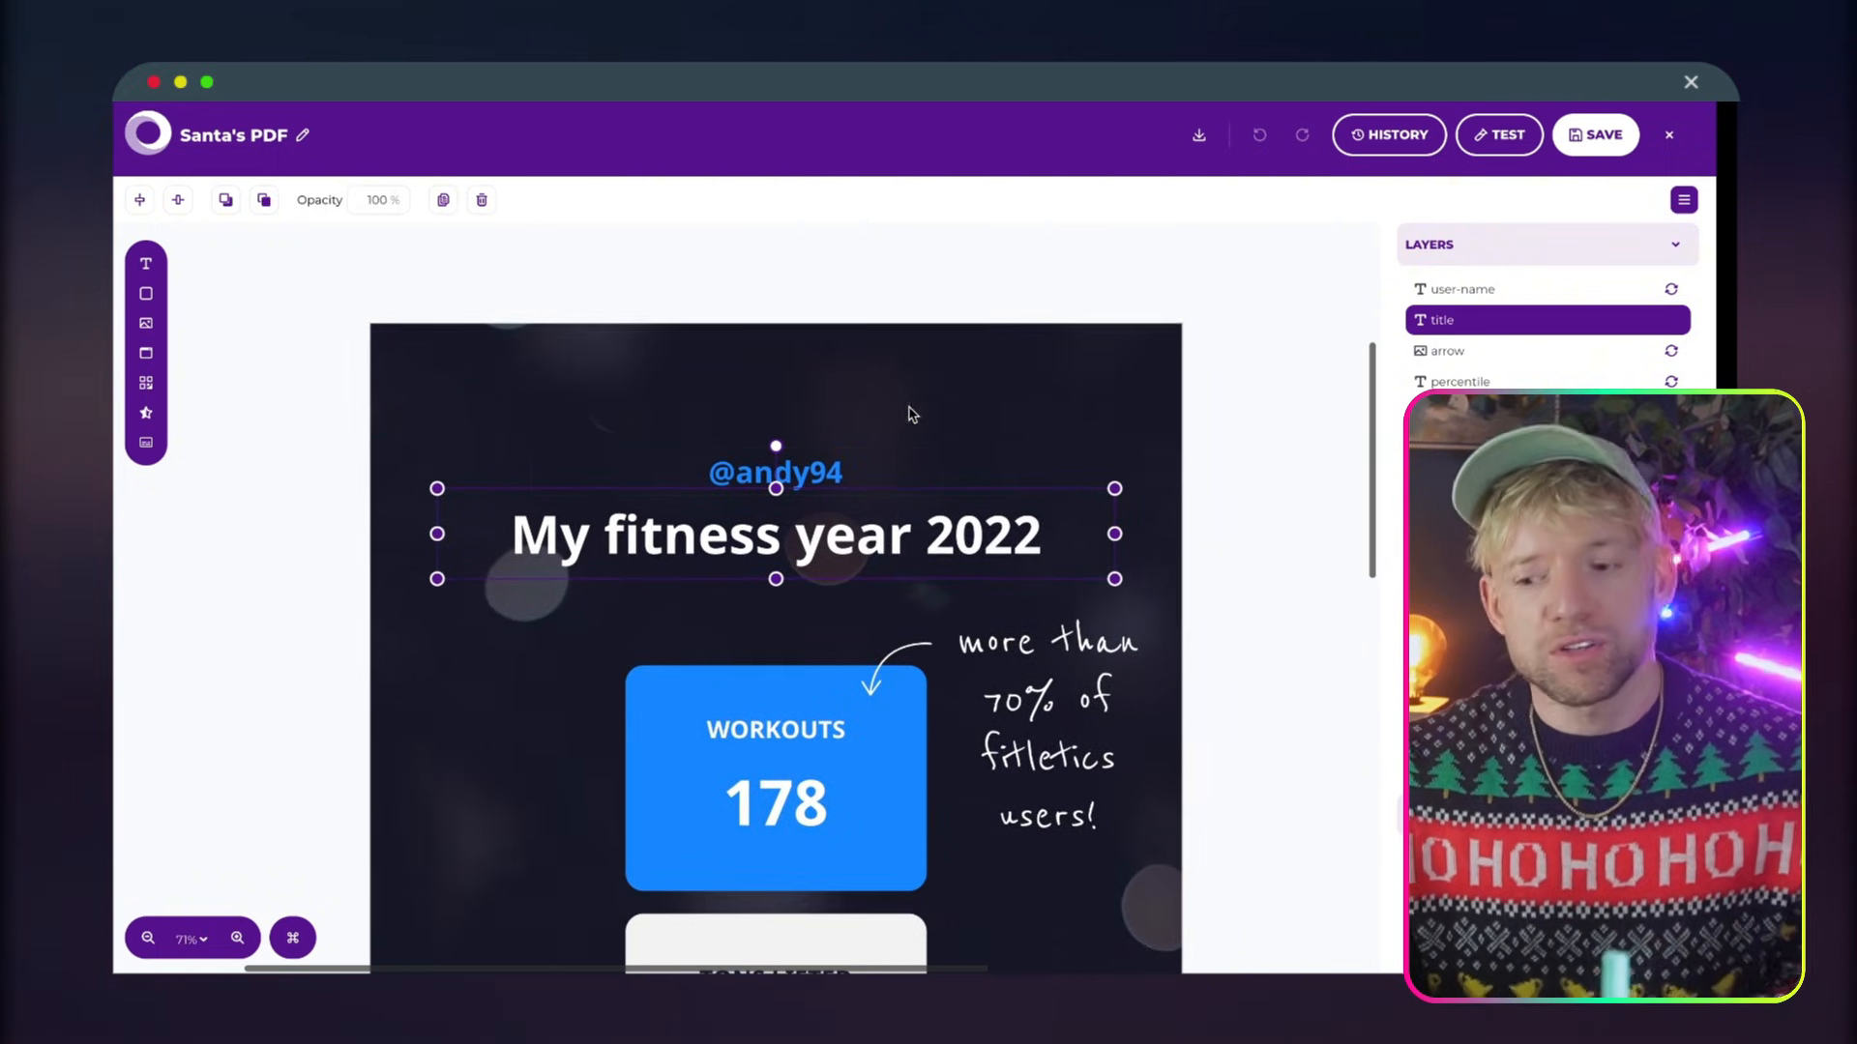
left_click_drag(1114, 580, 1033, 593)
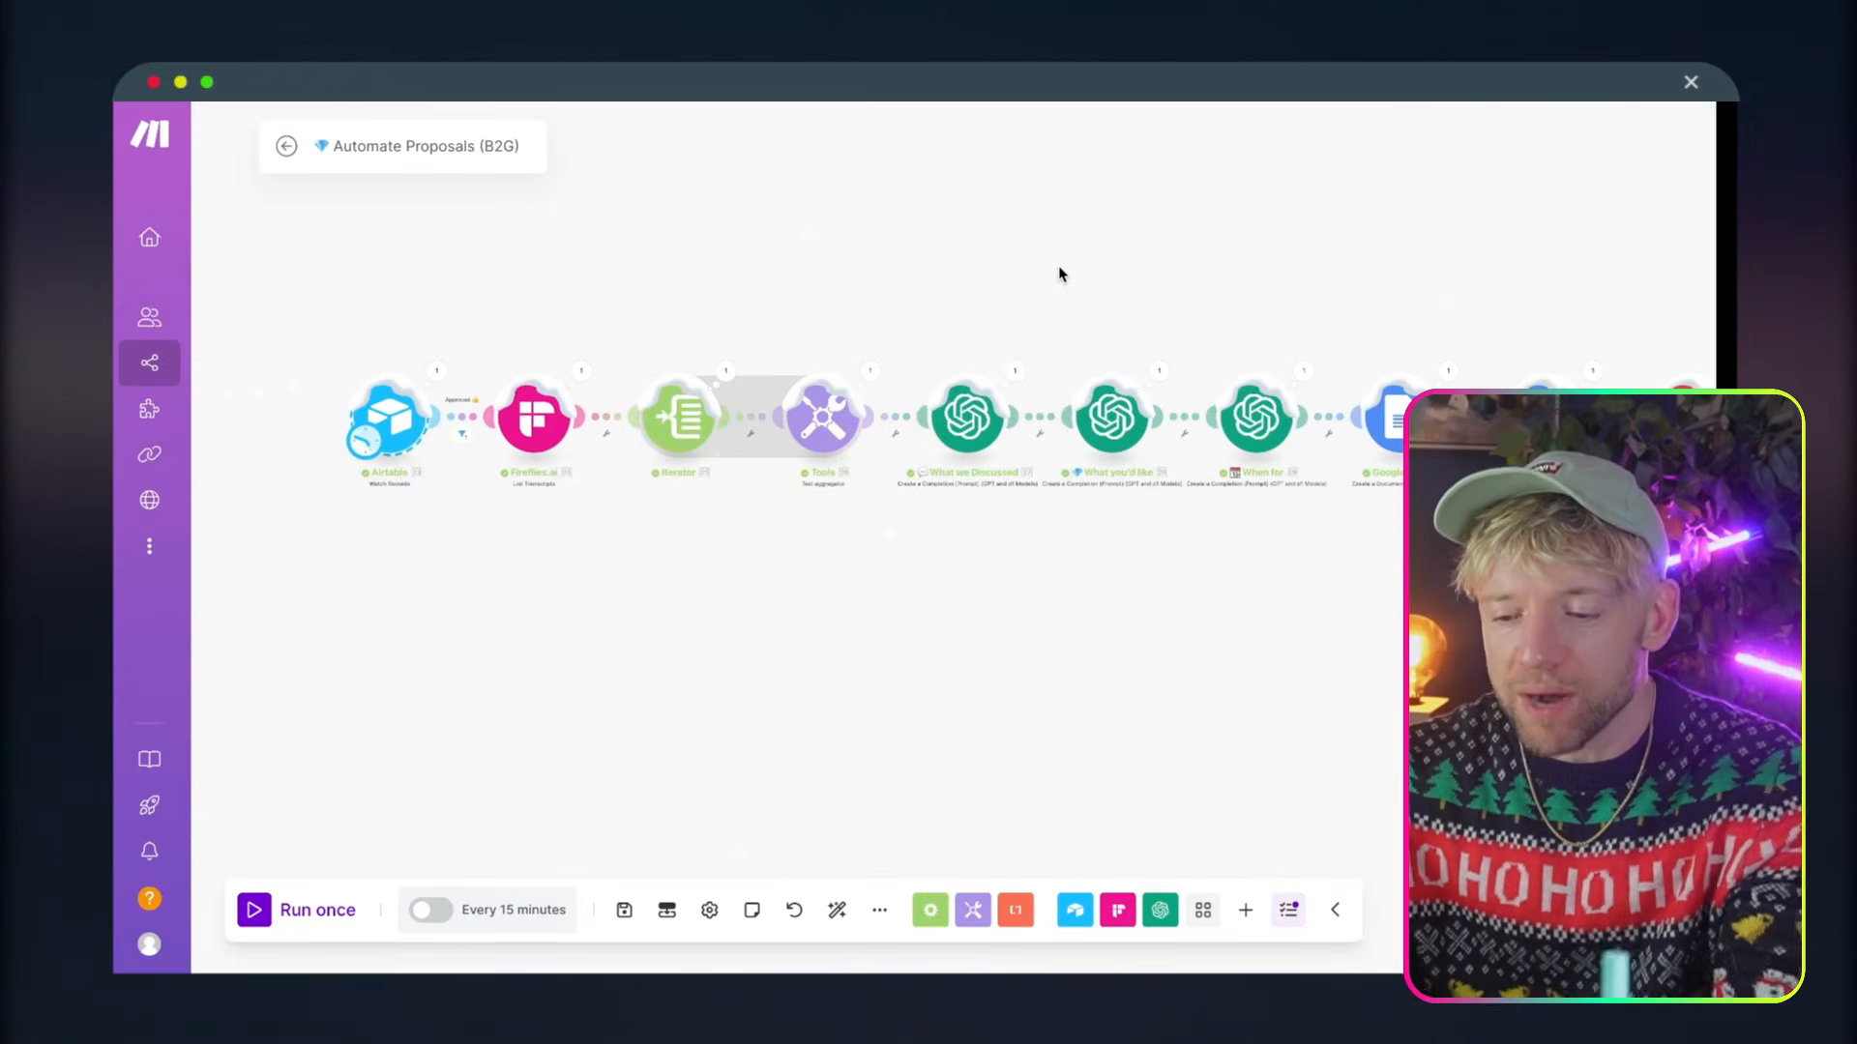
Copy the modules from Airtable through When for in Automate Proposals (B2G) and paste them into the Santa's PDF scenario
scroll(1059, 267, "down", 5)
scroll(1100, 255, "up", 4)
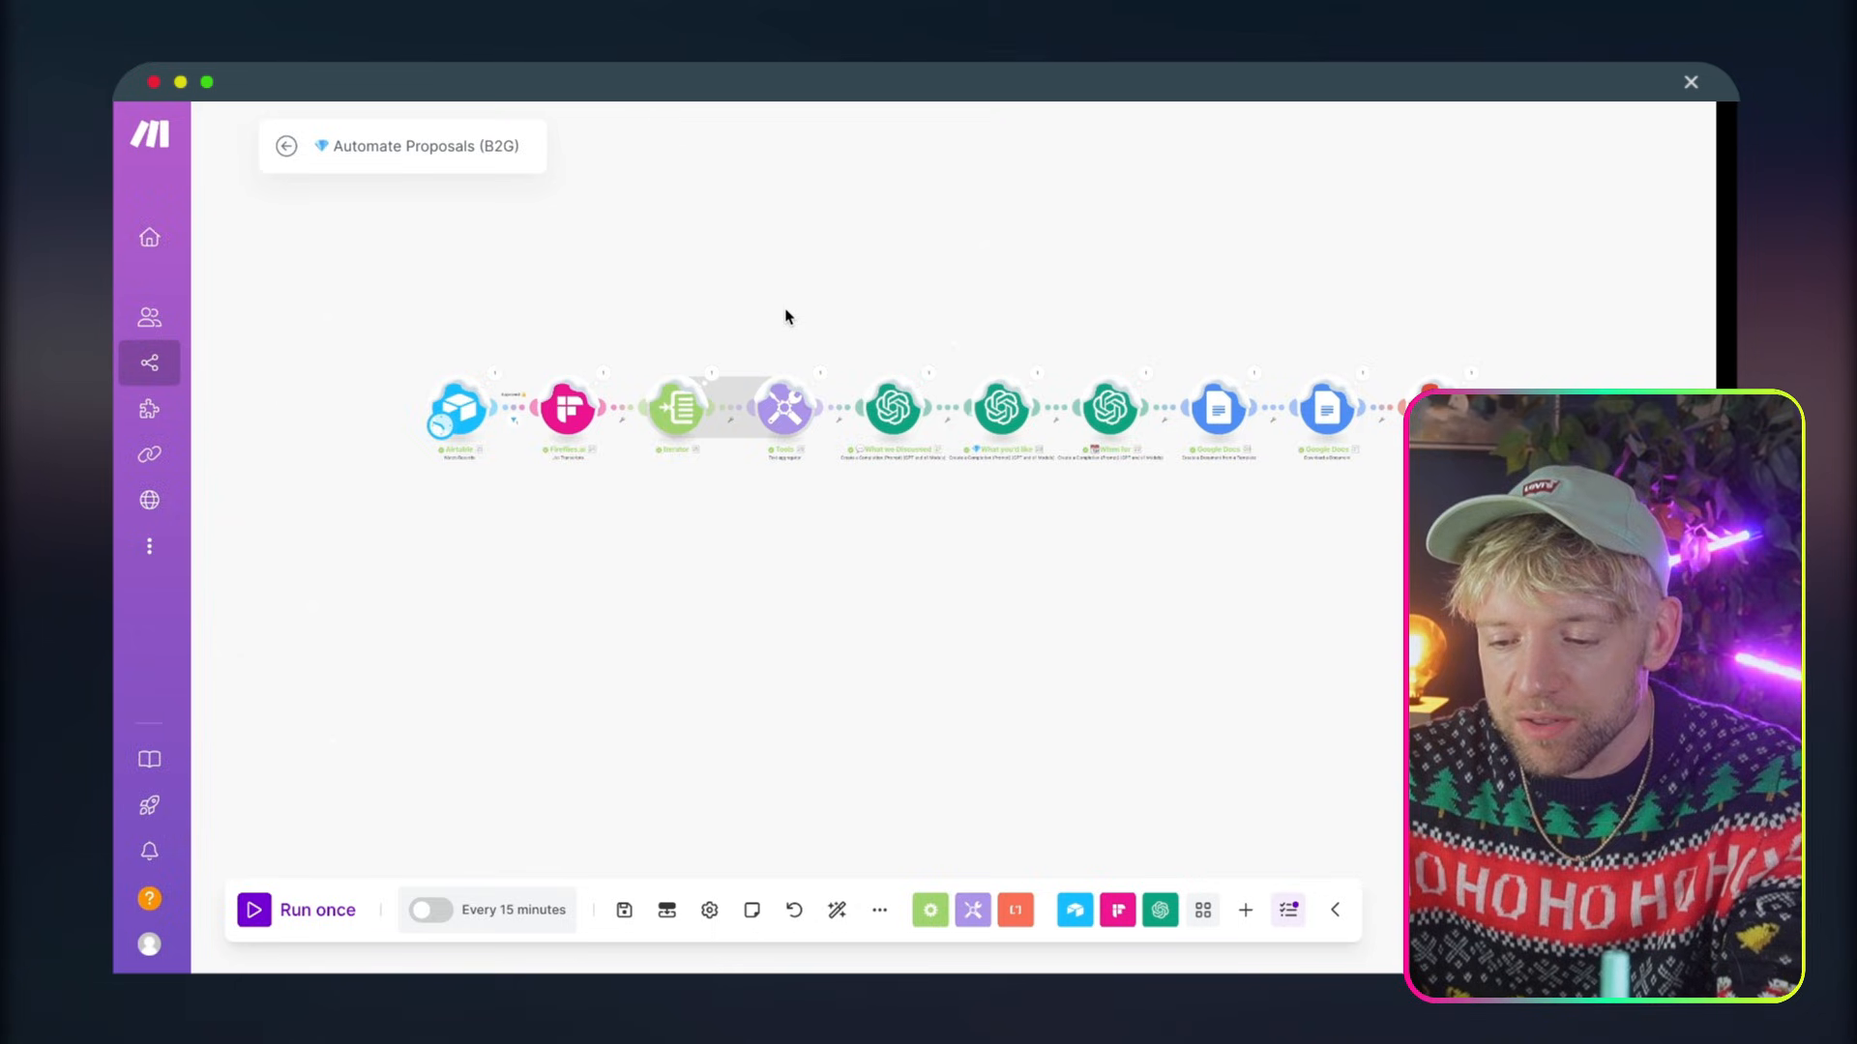
left_click_drag(787, 313, 459, 498)
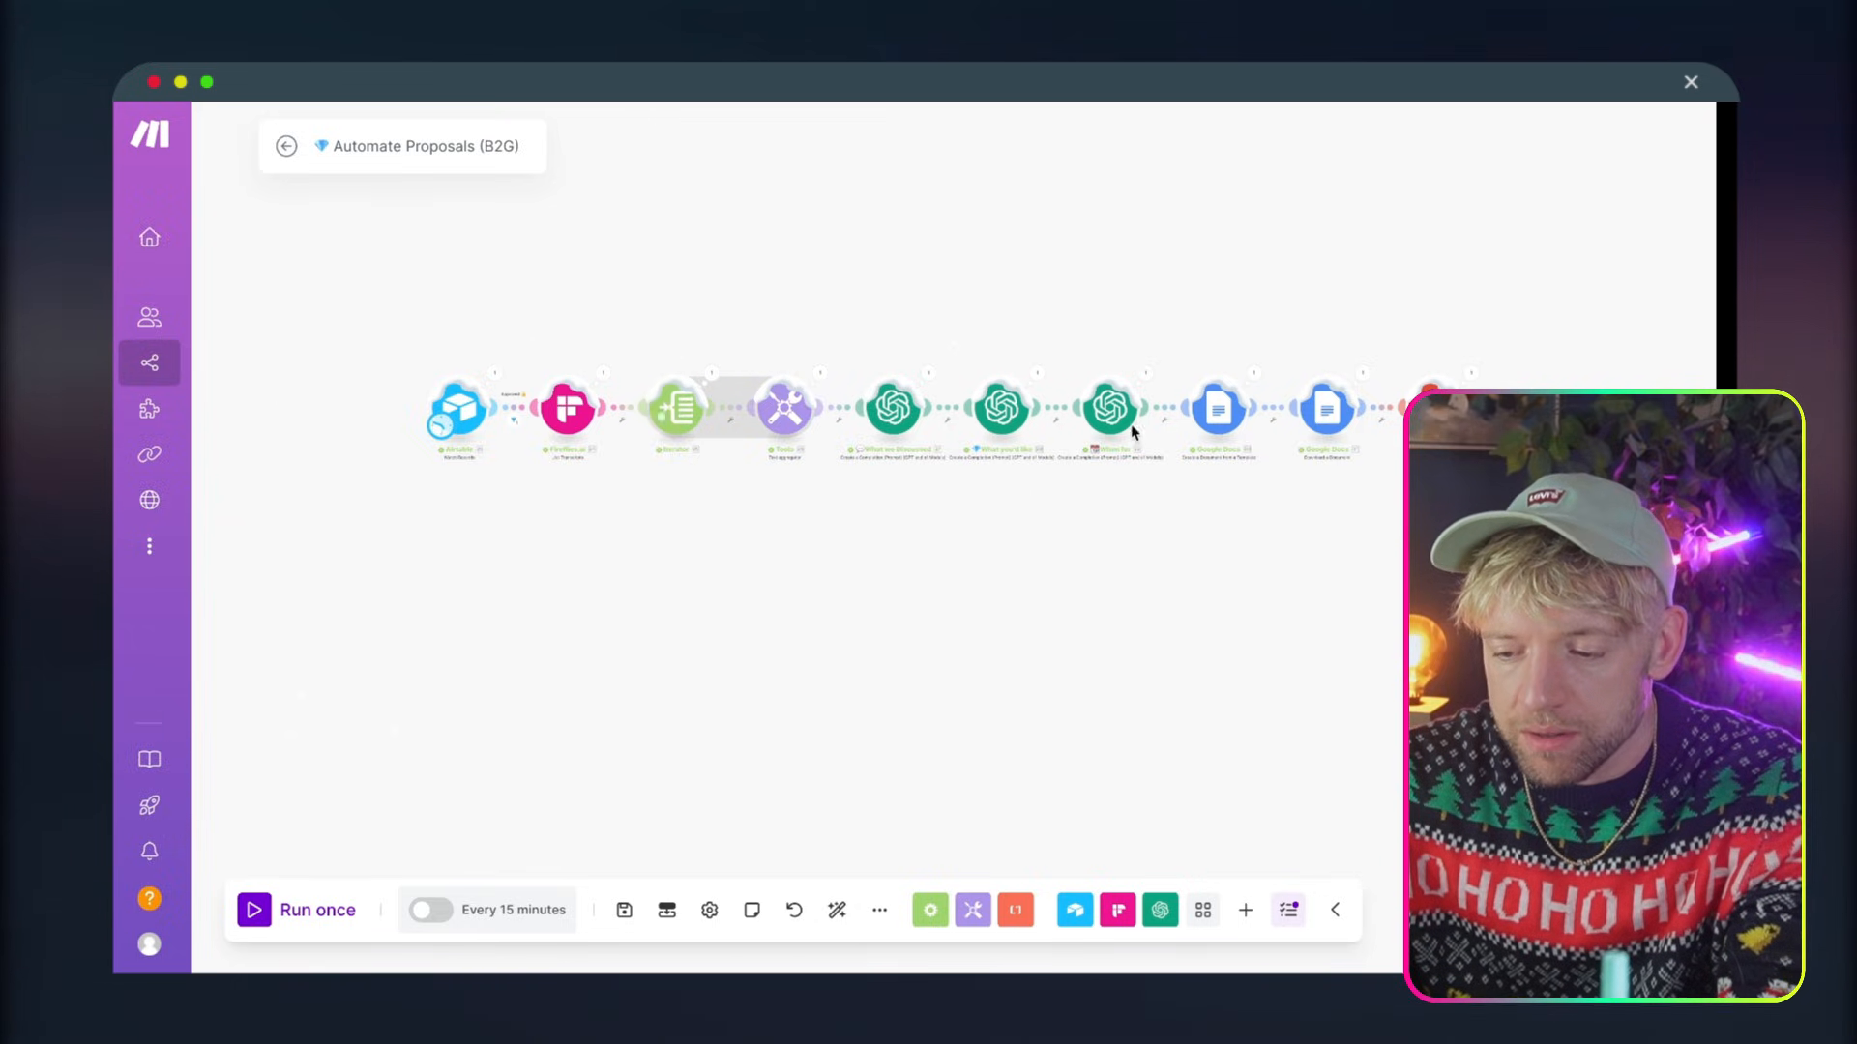
left_click_drag(1131, 276, 414, 462)
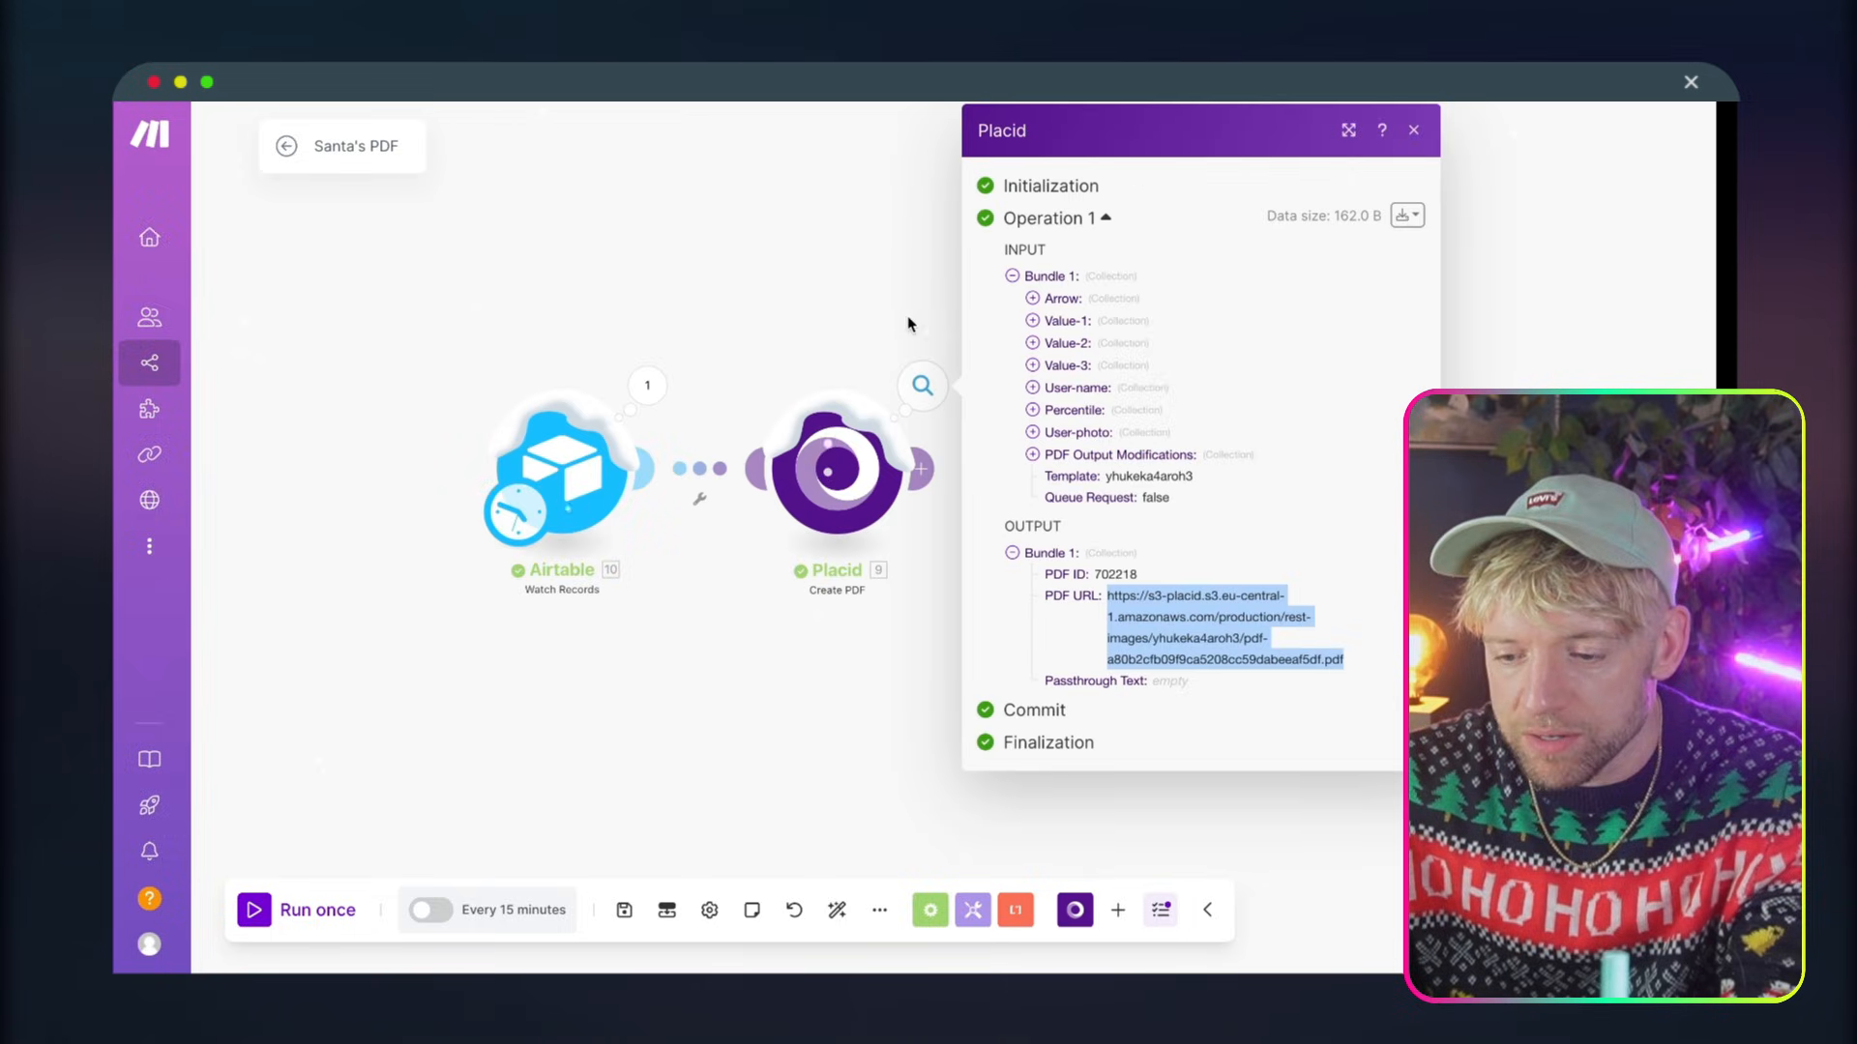
key("ctrl+v")
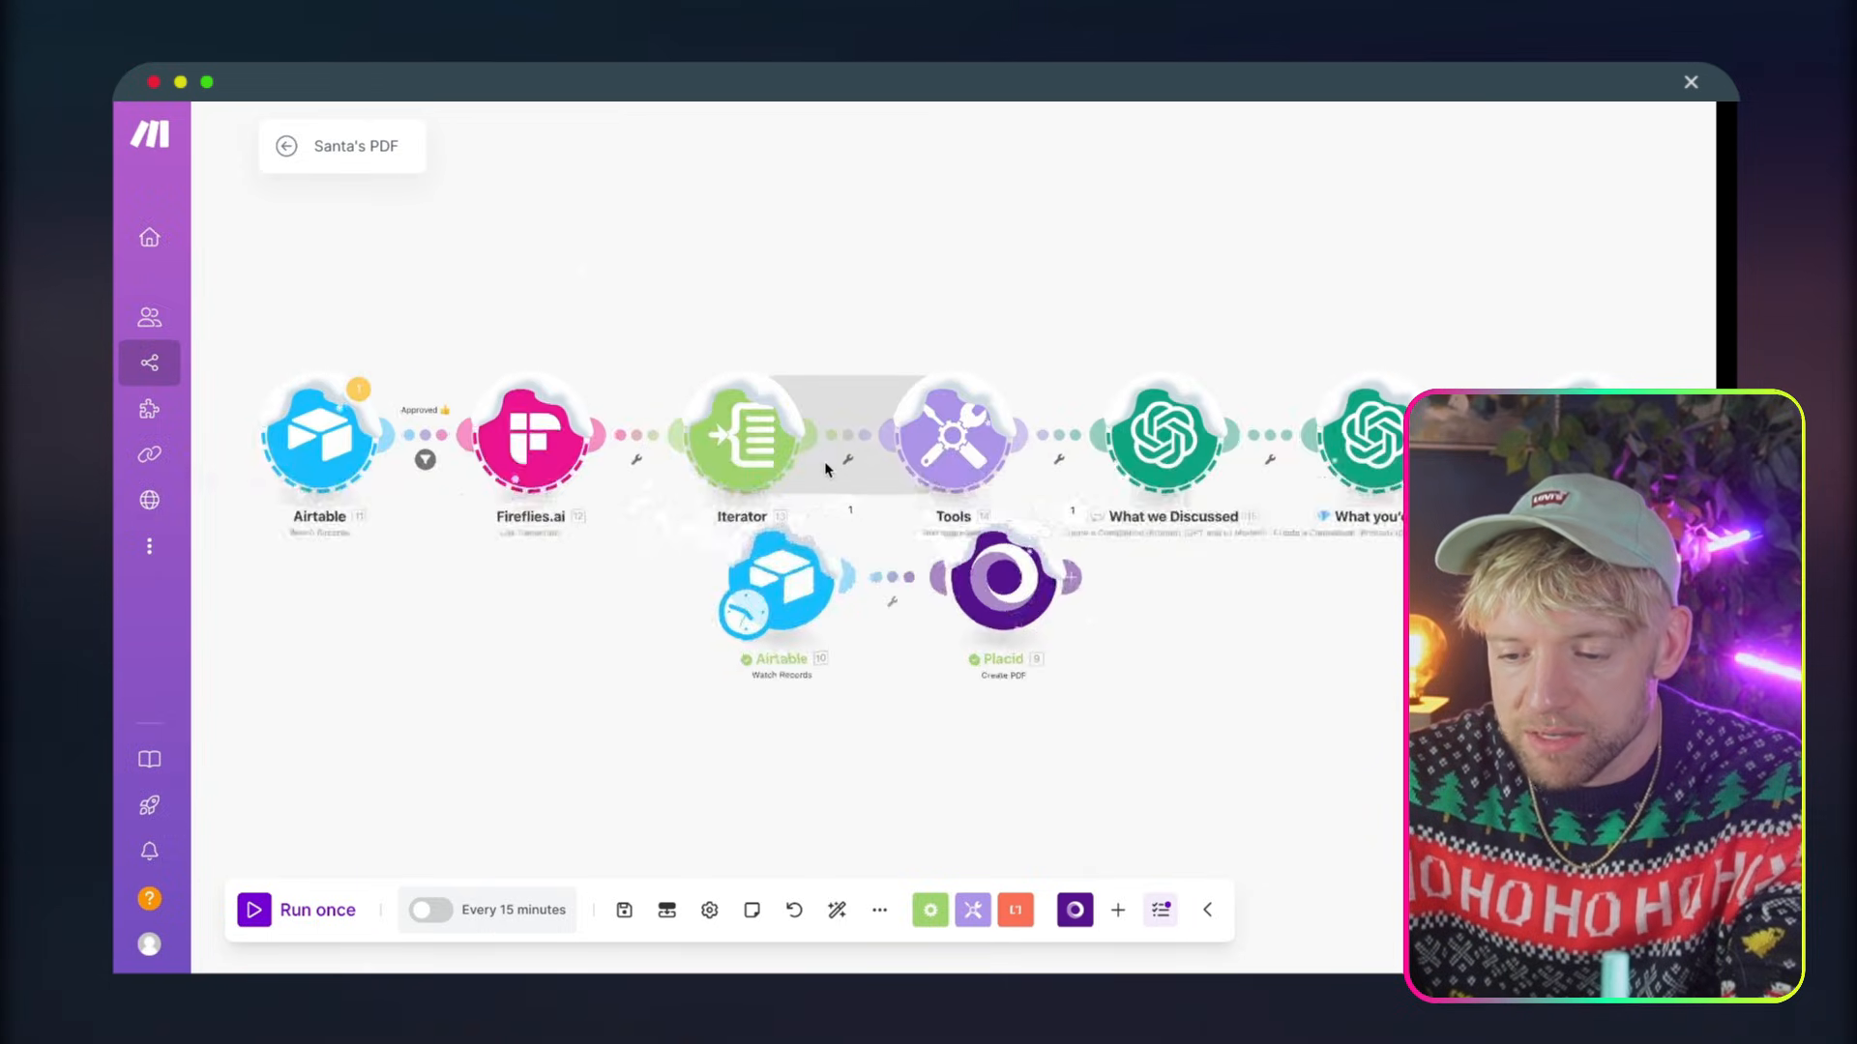
Disconnect Placid from its original Airtable module and attach it after the pasted When for module
scroll(840, 483, "down", 3)
left_click(843, 500)
left_click(863, 547)
scroll(875, 527, "up", 4)
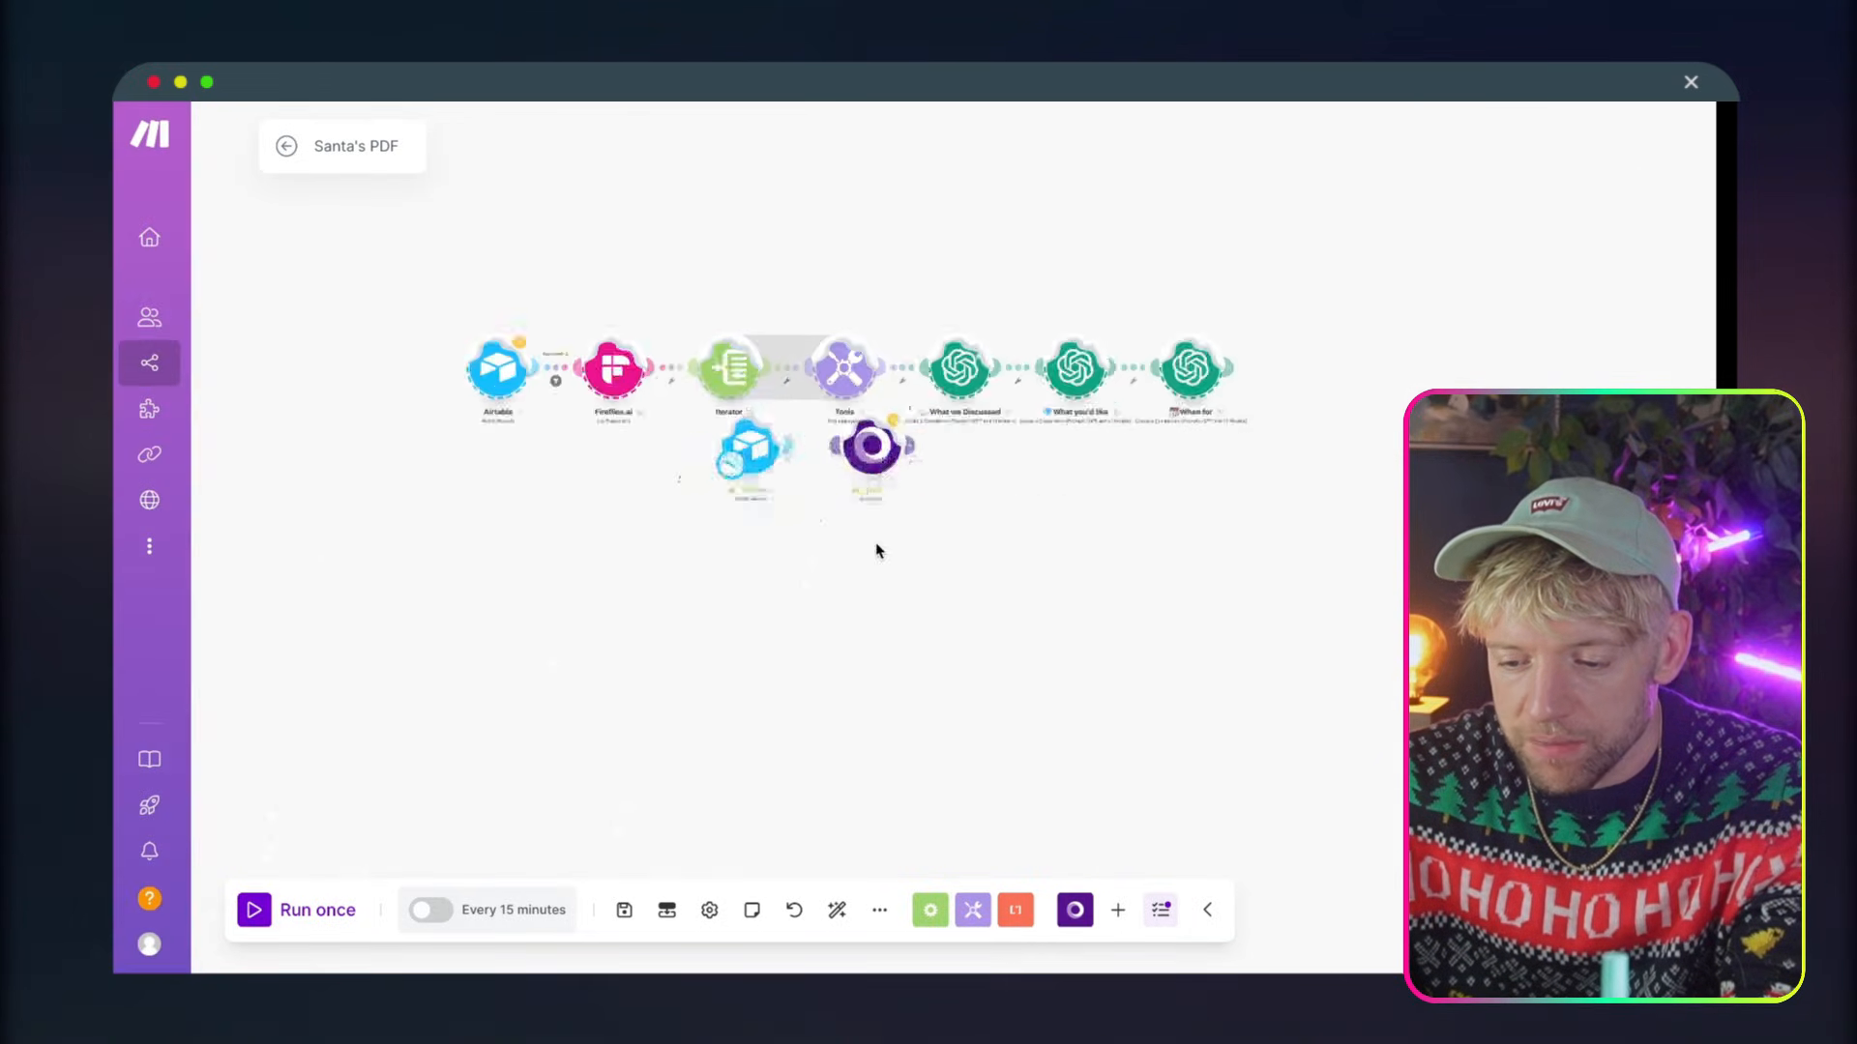
left_click_drag(882, 497, 1400, 411)
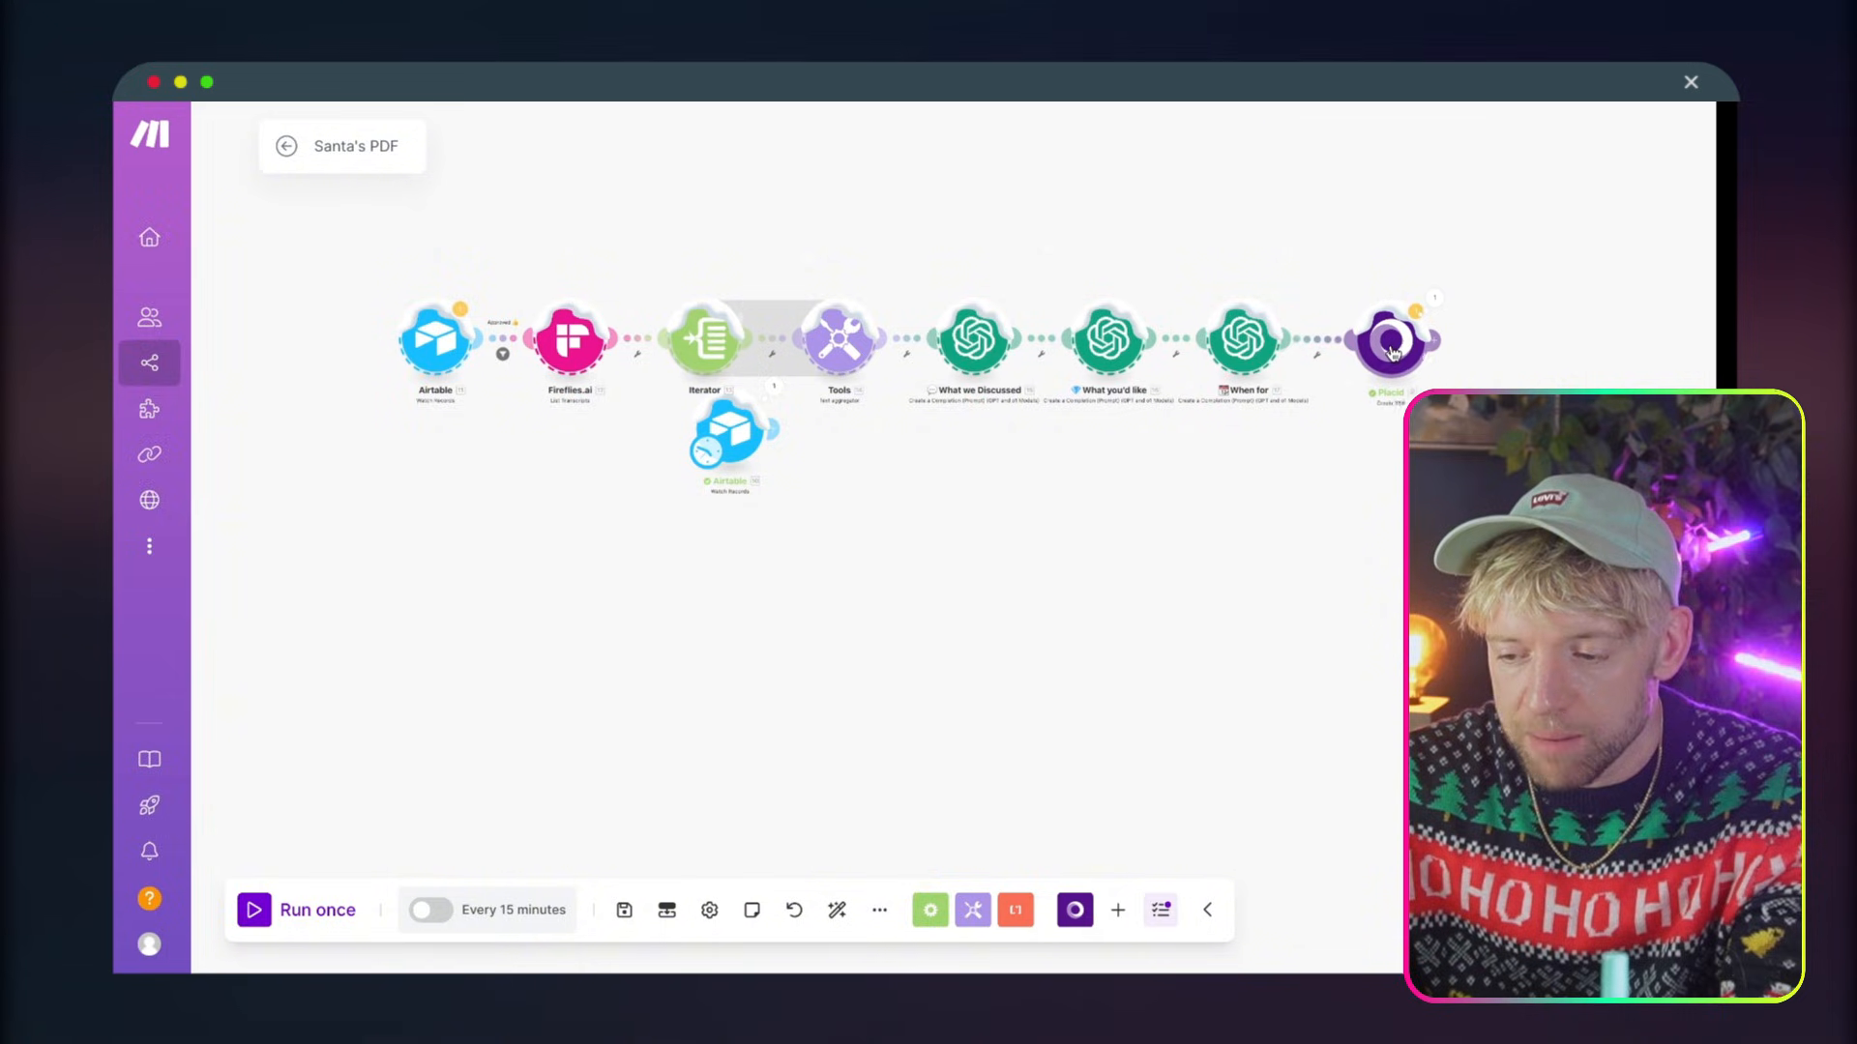
Delete the original Airtable module despite its reference in Placid, and make the pasted Airtable module the scenario's trigger
right_click(729, 431)
left_click(809, 684)
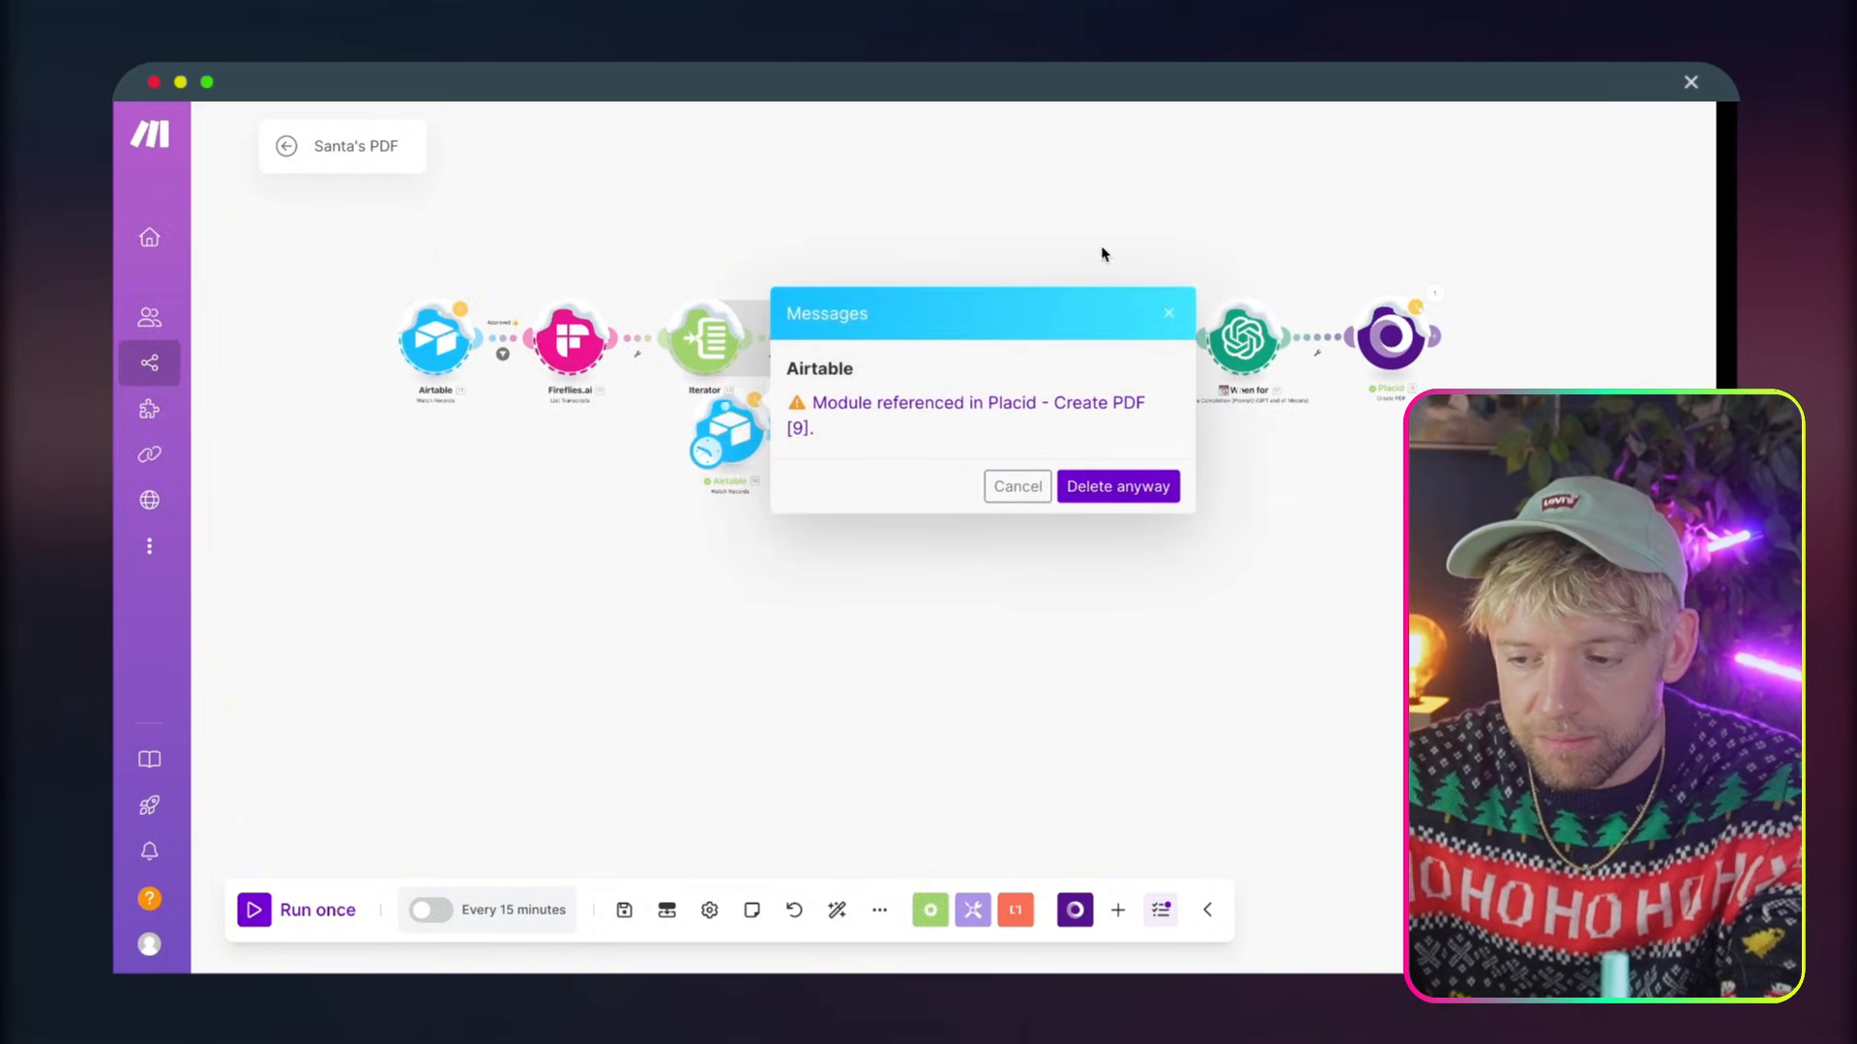
left_click(1107, 486)
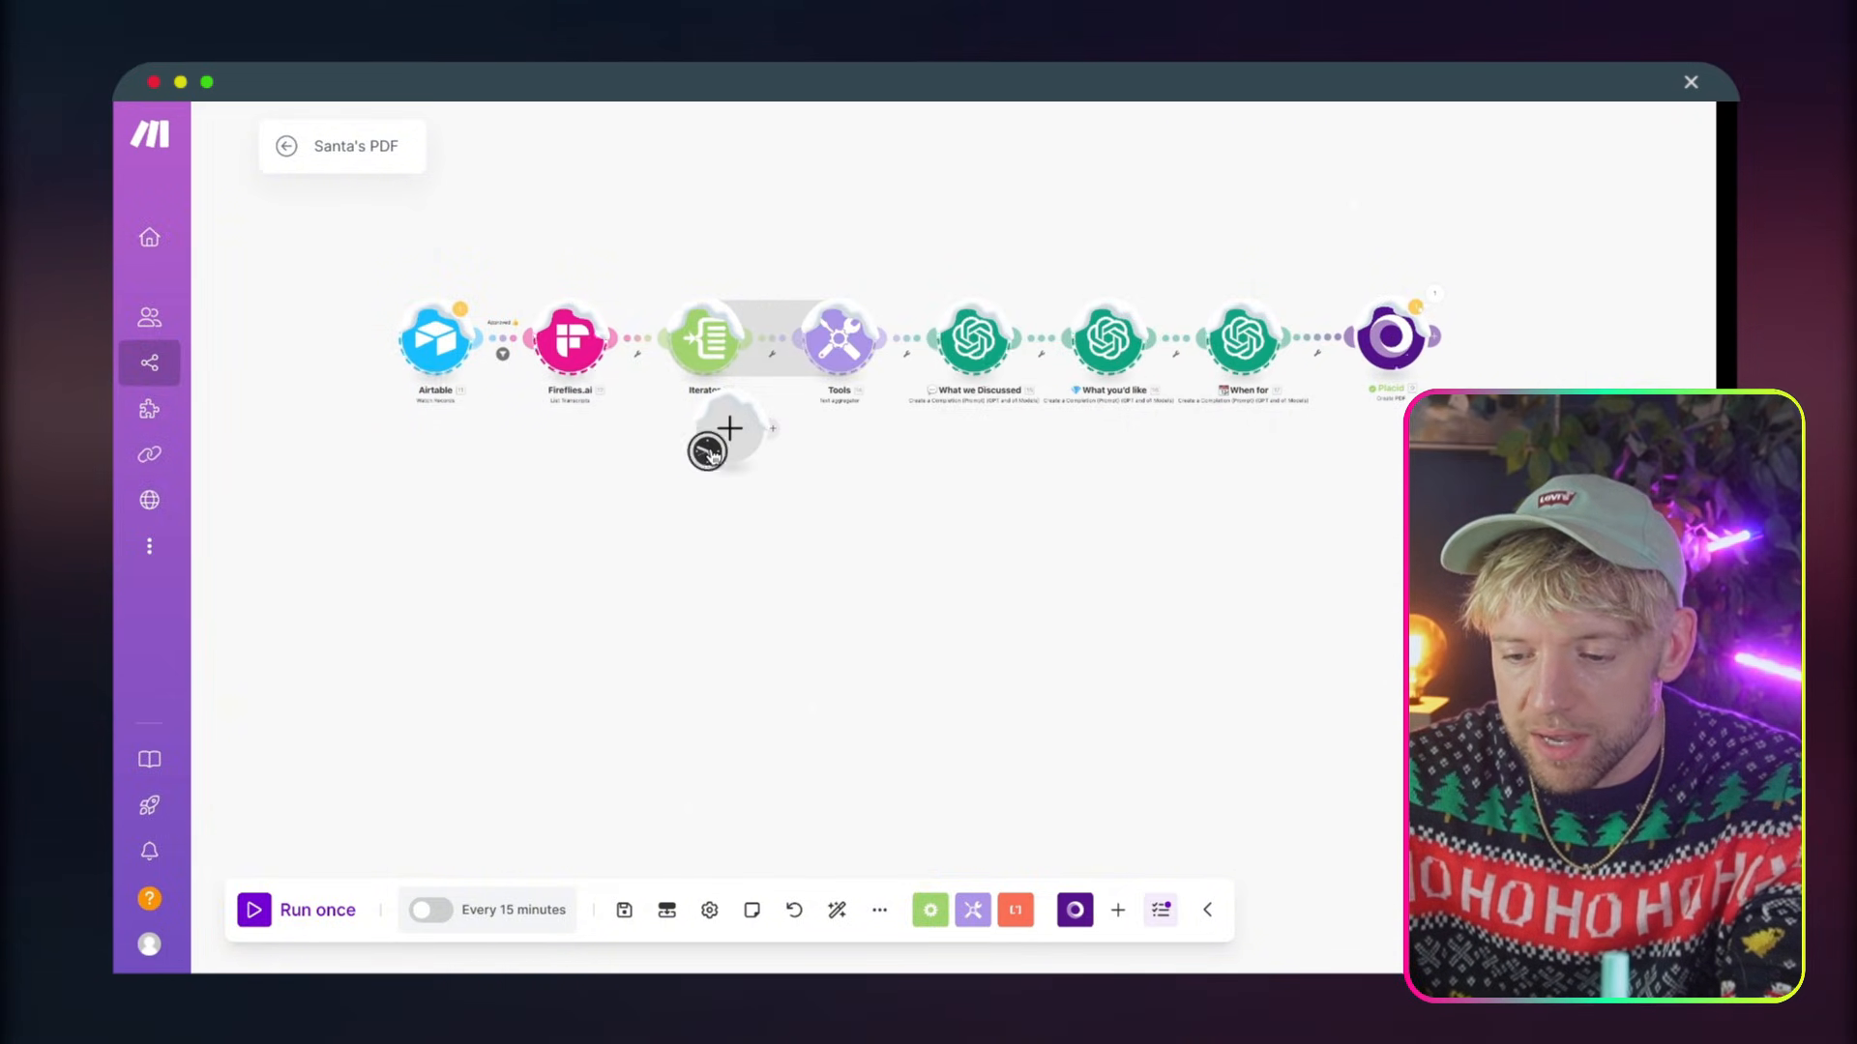
right_click(729, 428)
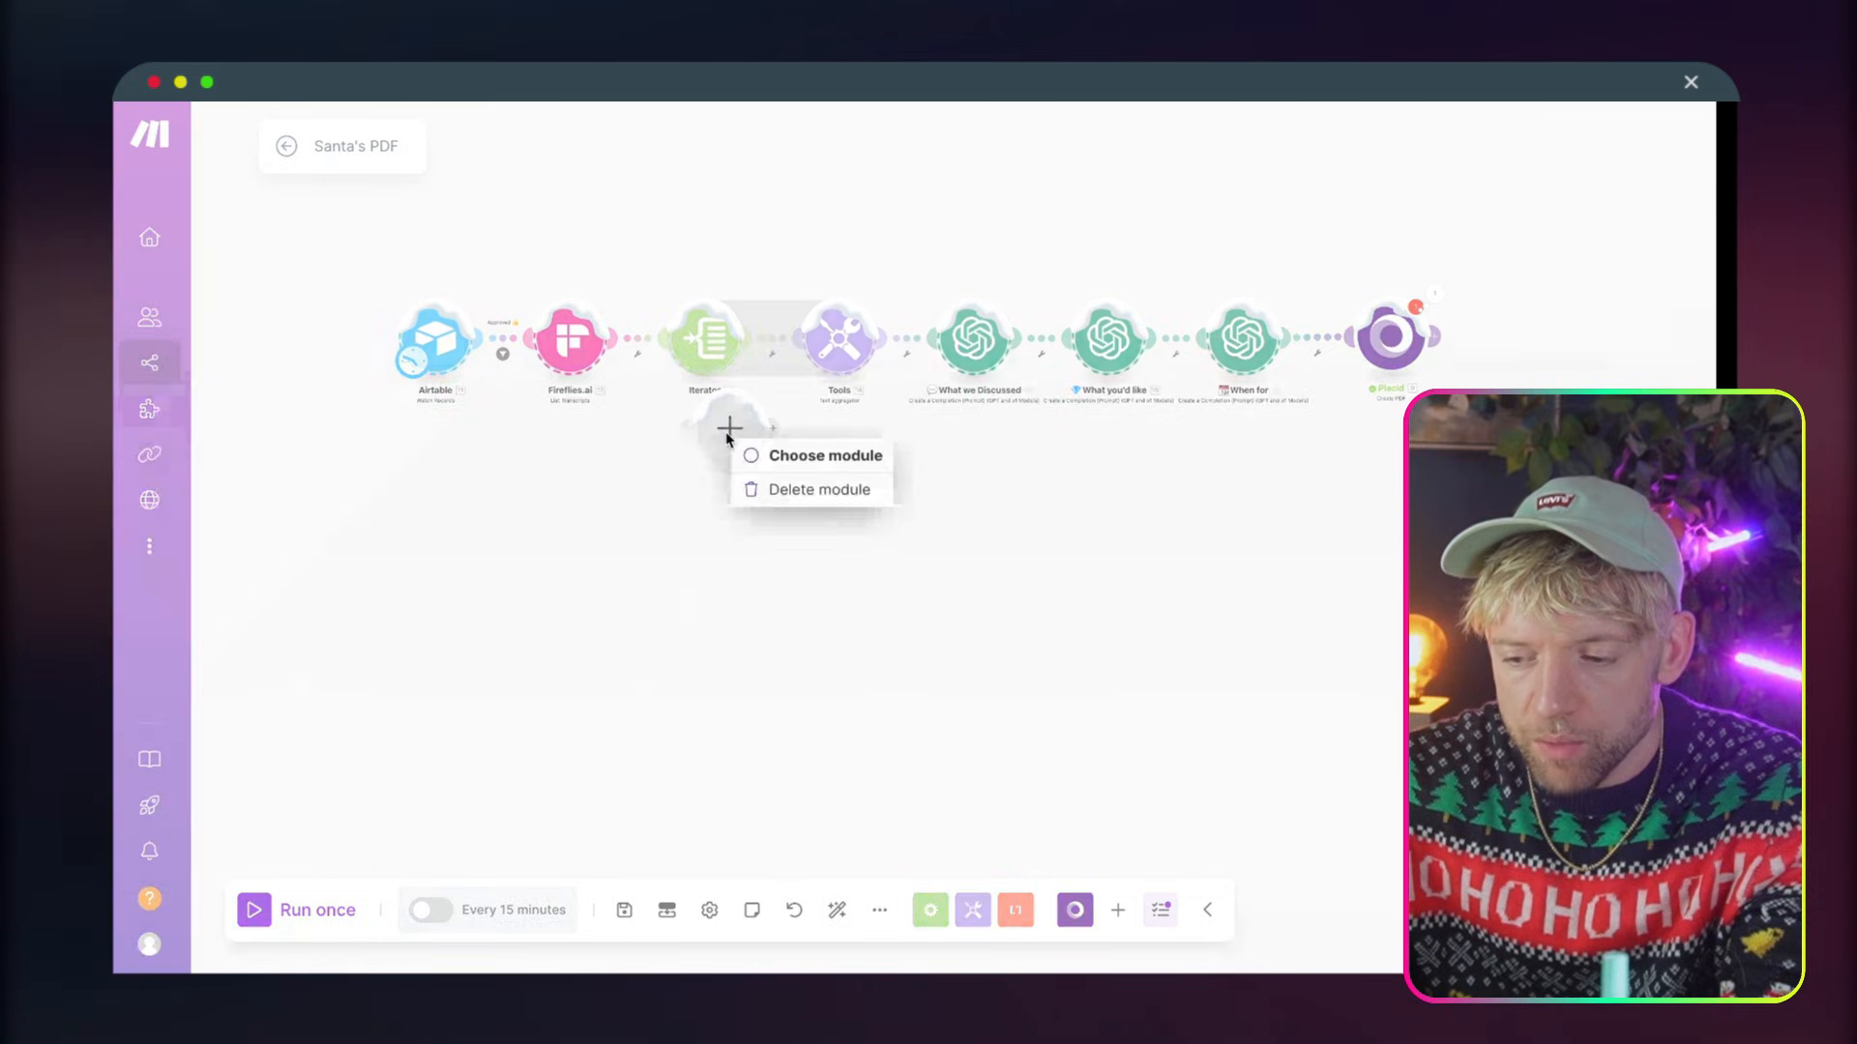
left_click(793, 455)
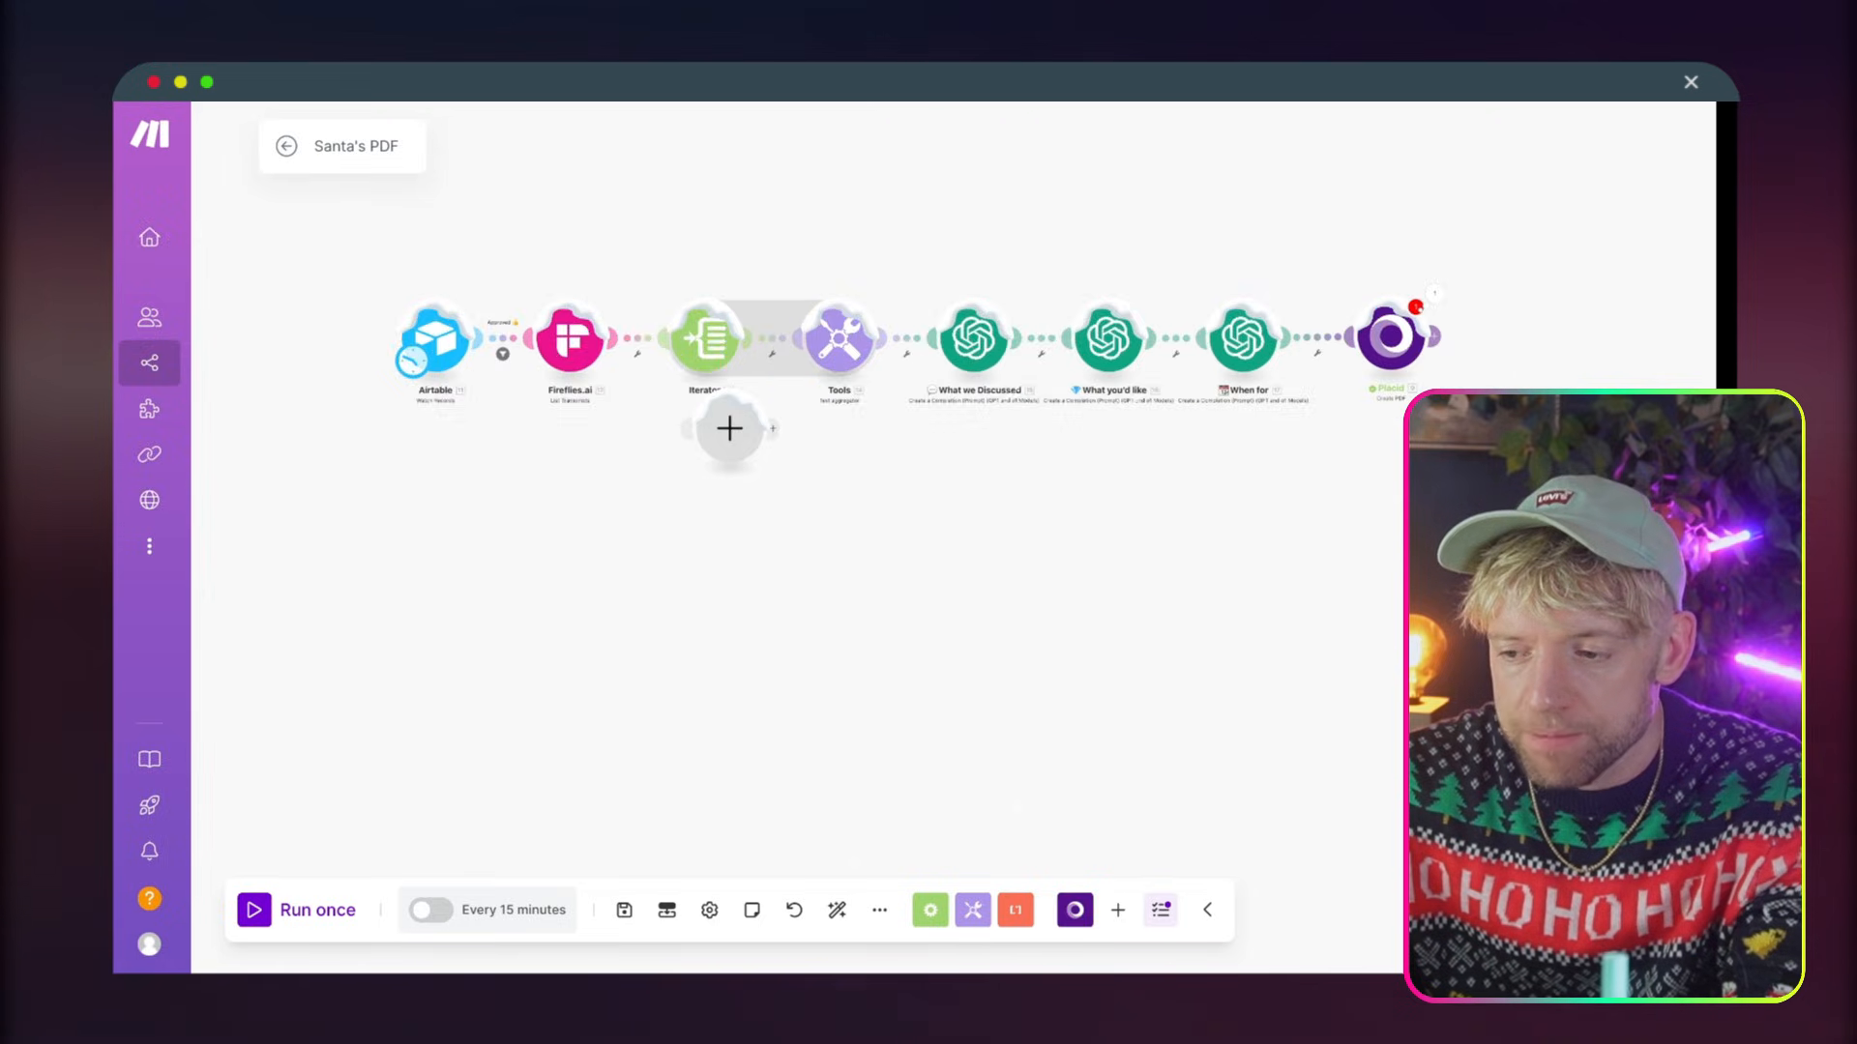
Copy the Gmail module from Automate Proposals (B2G), connect it after Placid in Santa's PDF, and delete the empty placeholder module
scroll(1380, 249, "up", 5)
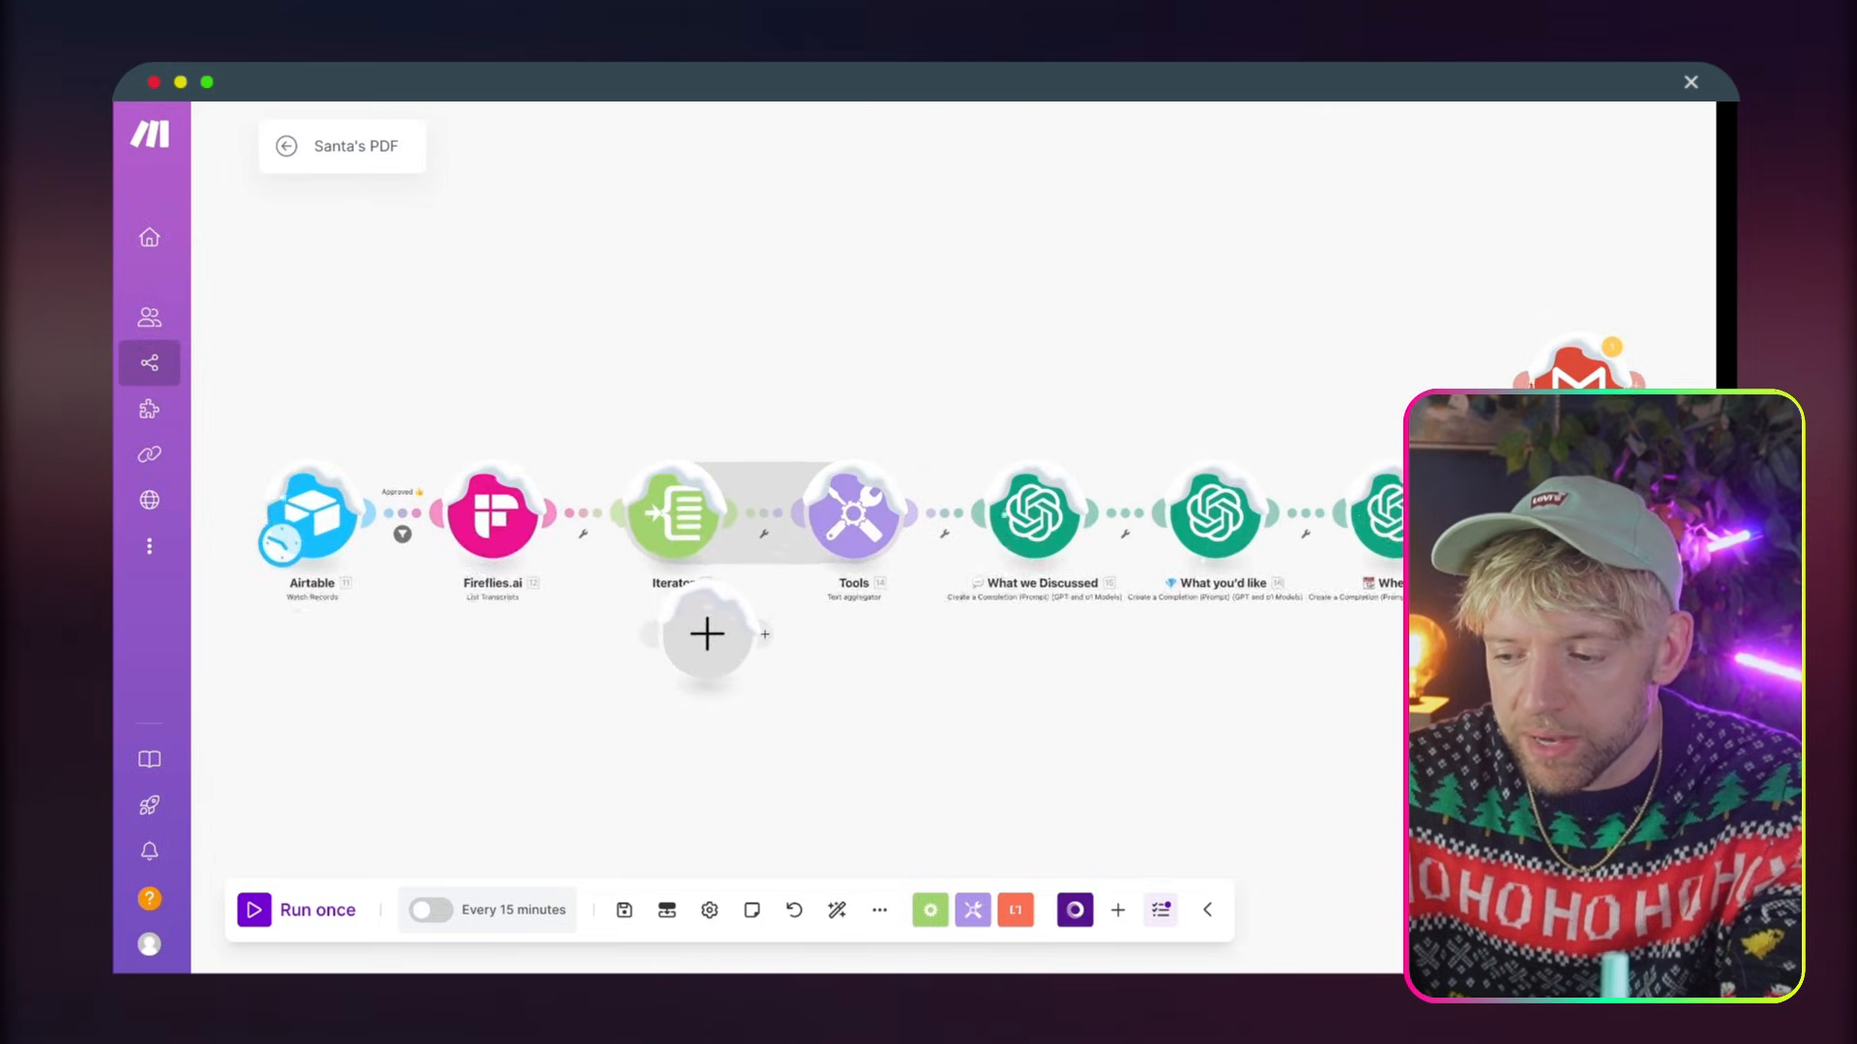
left_click_drag(1333, 408, 1528, 532)
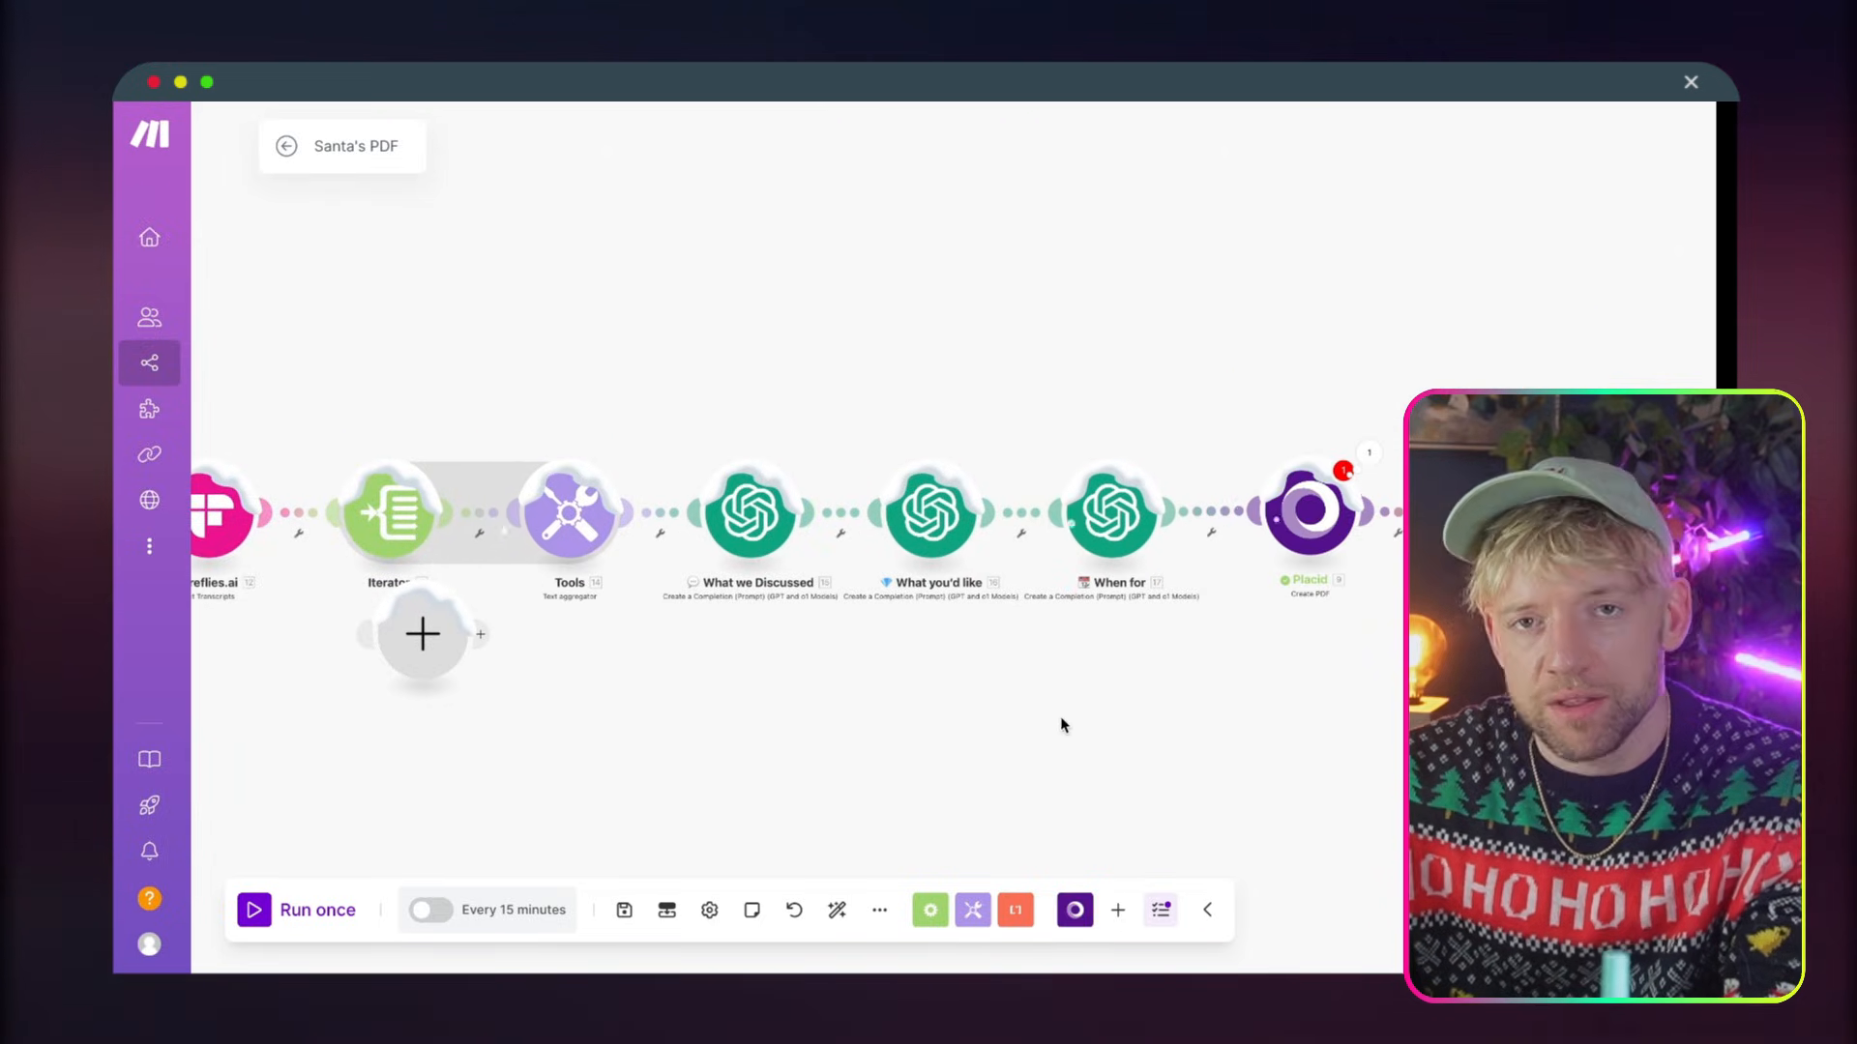
right_click(631, 629)
left_click(651, 698)
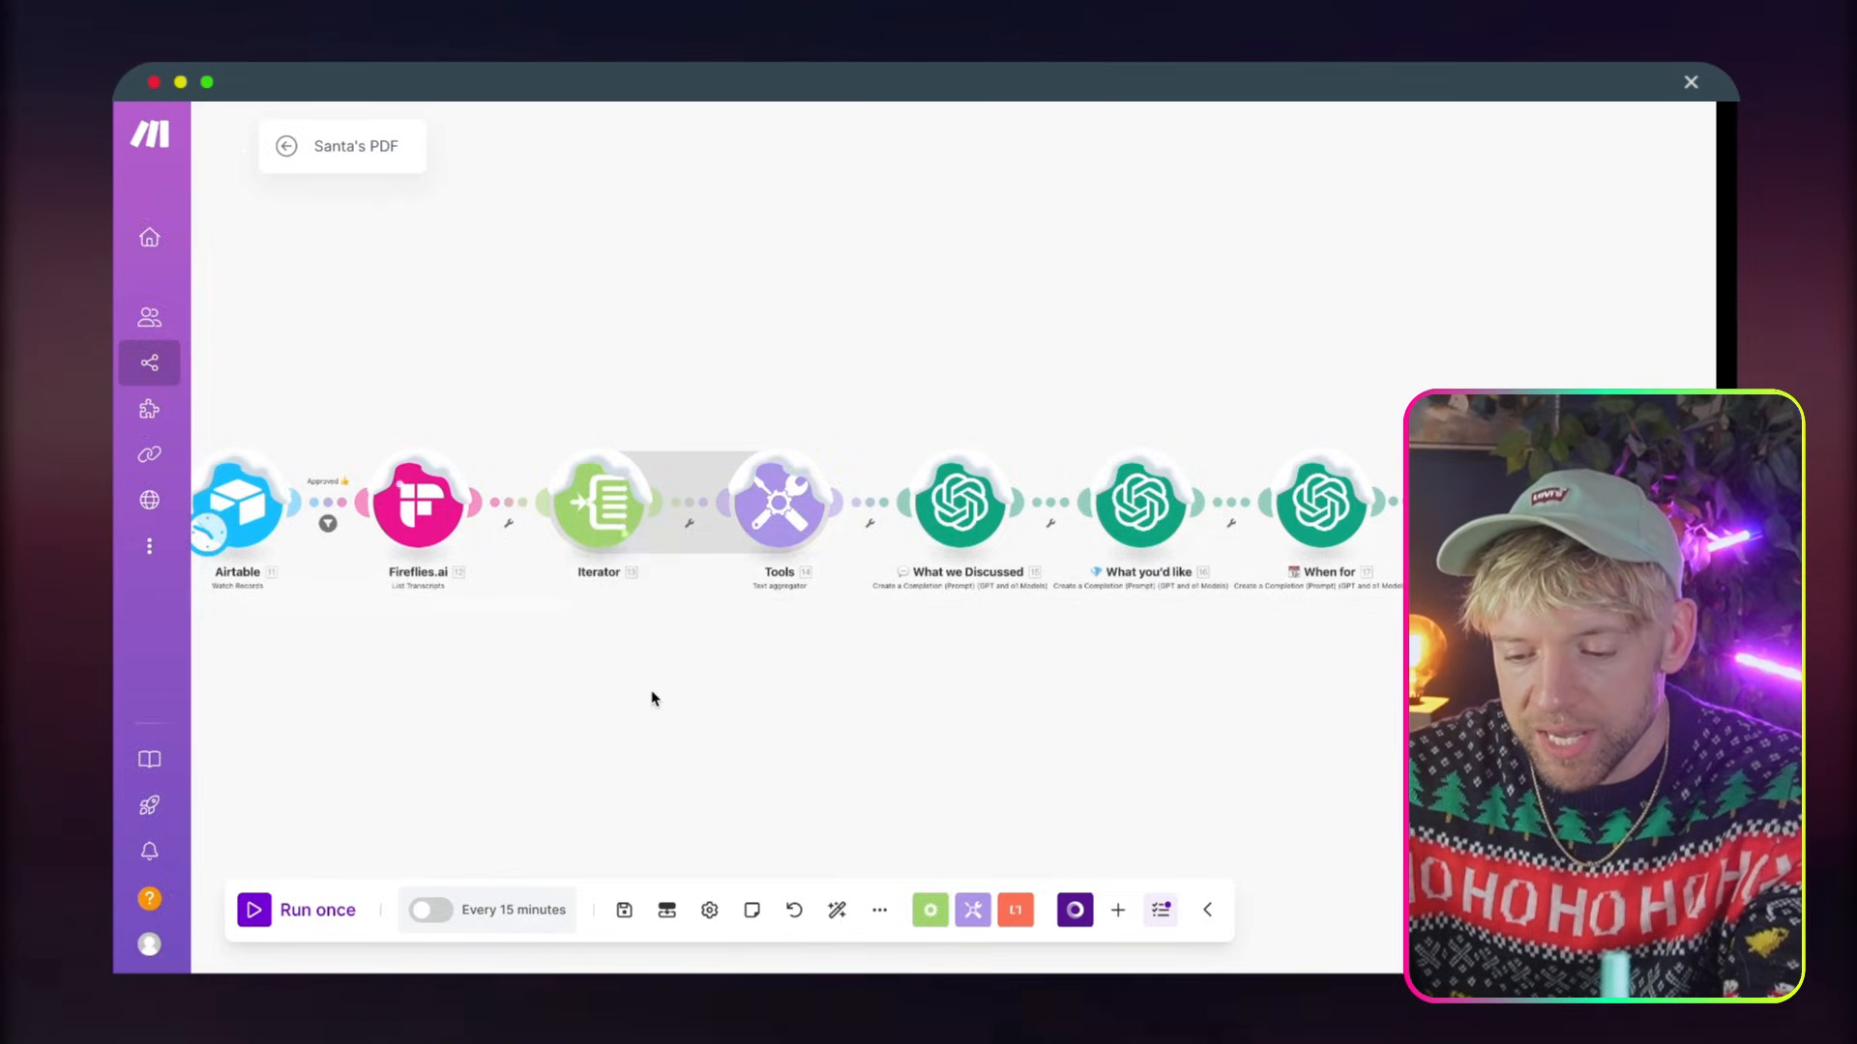
Try to save the Santa's PDF scenario, and cancel the save at the module reference messages
scroll(652, 698, "down", 4)
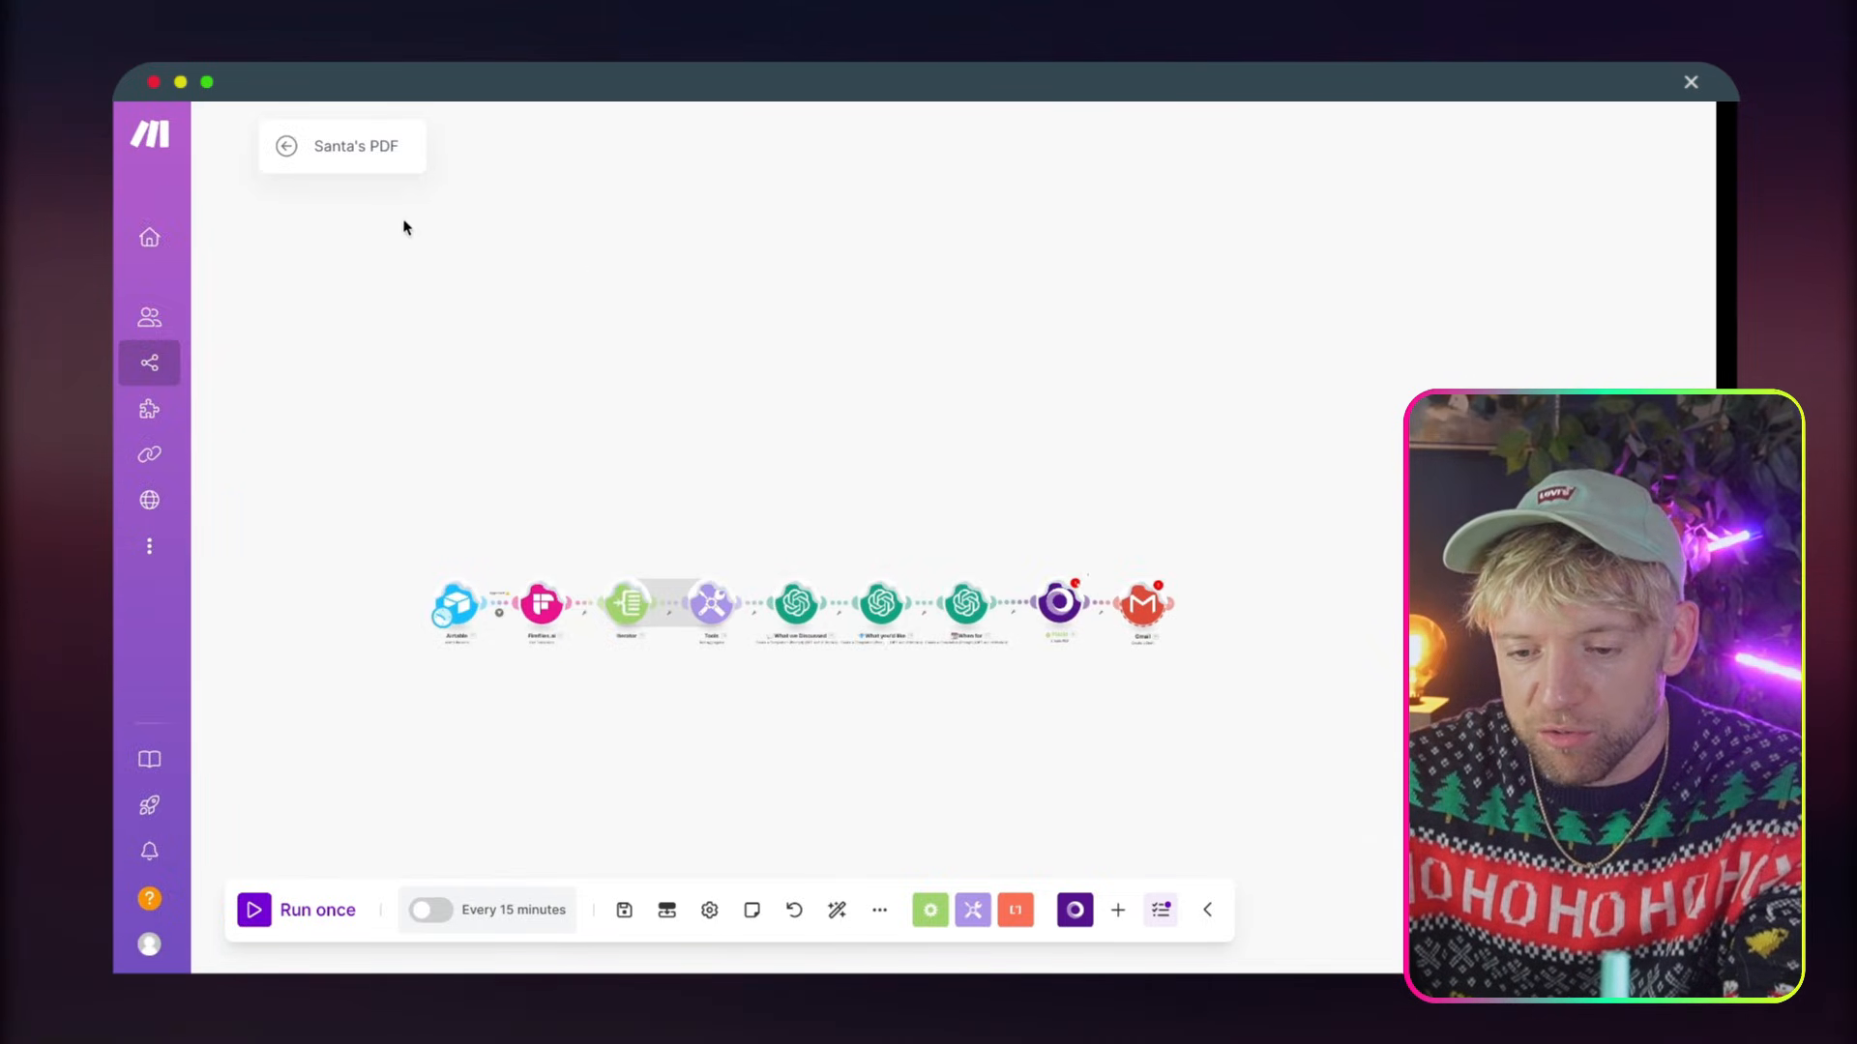
left_click(625, 912)
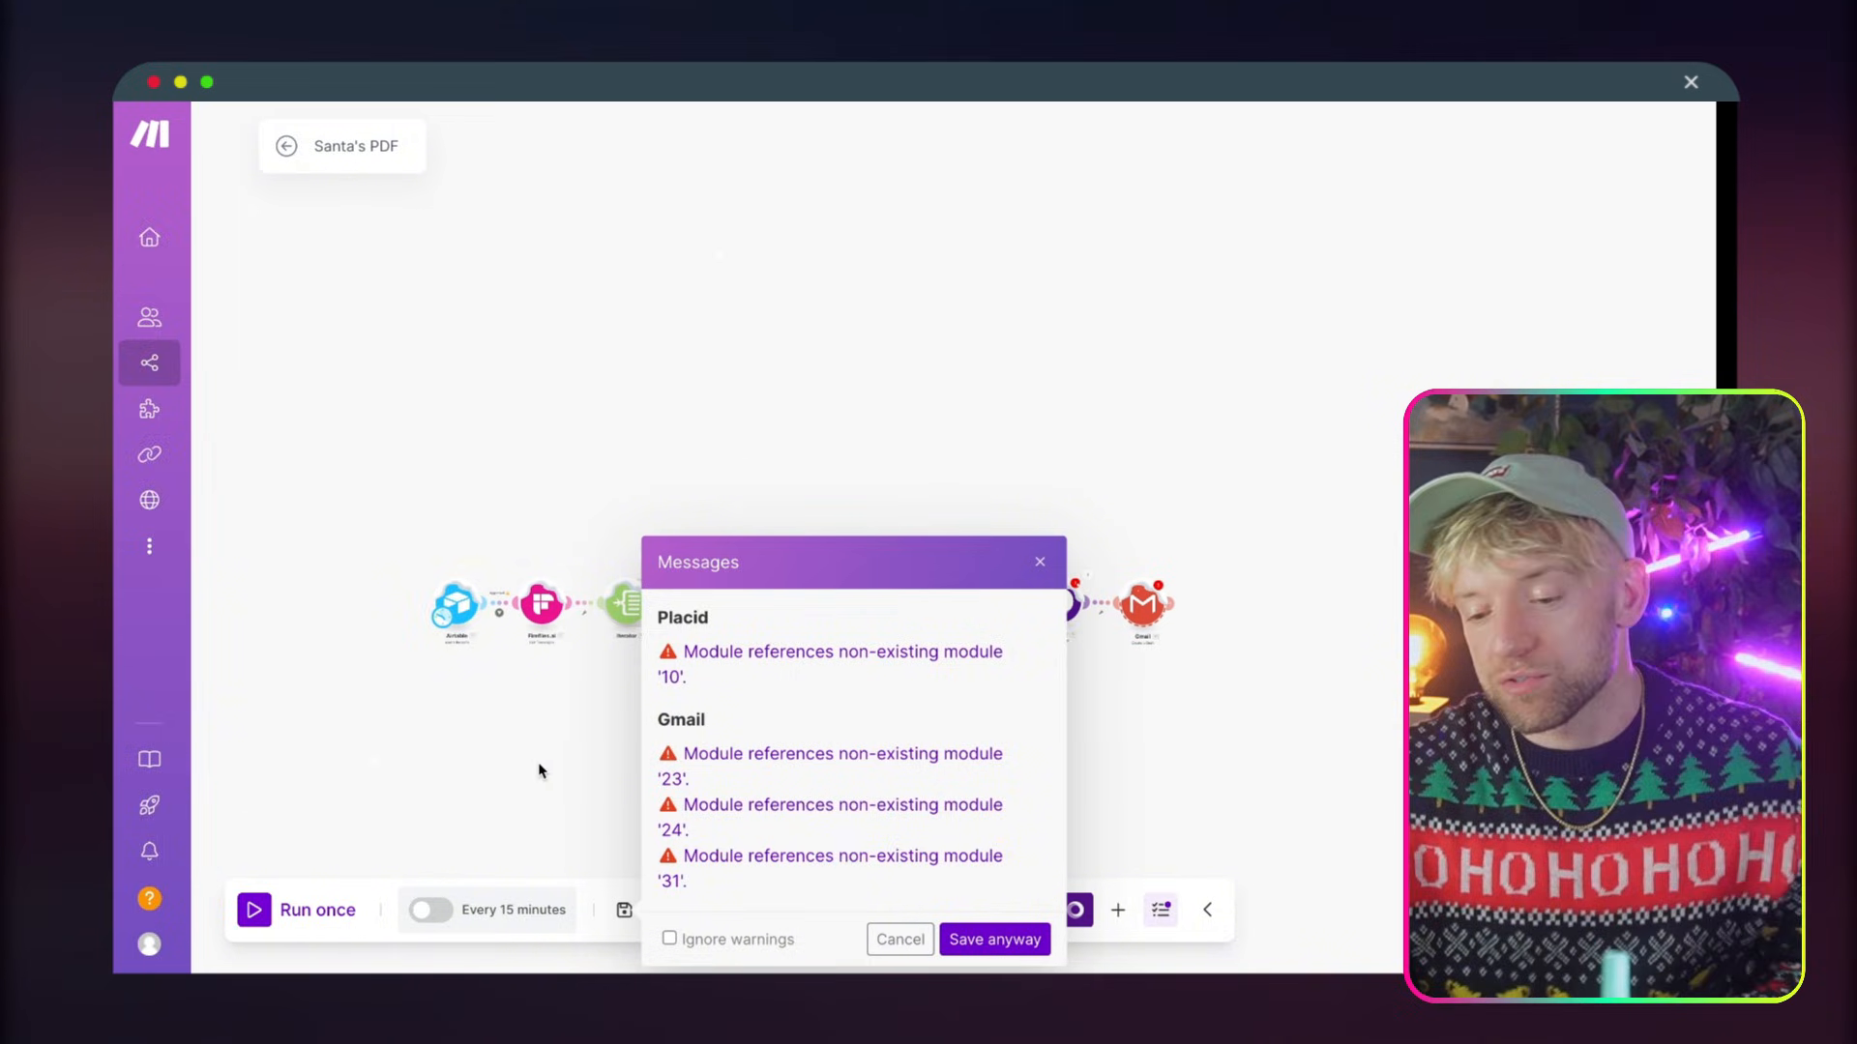
left_click(888, 943)
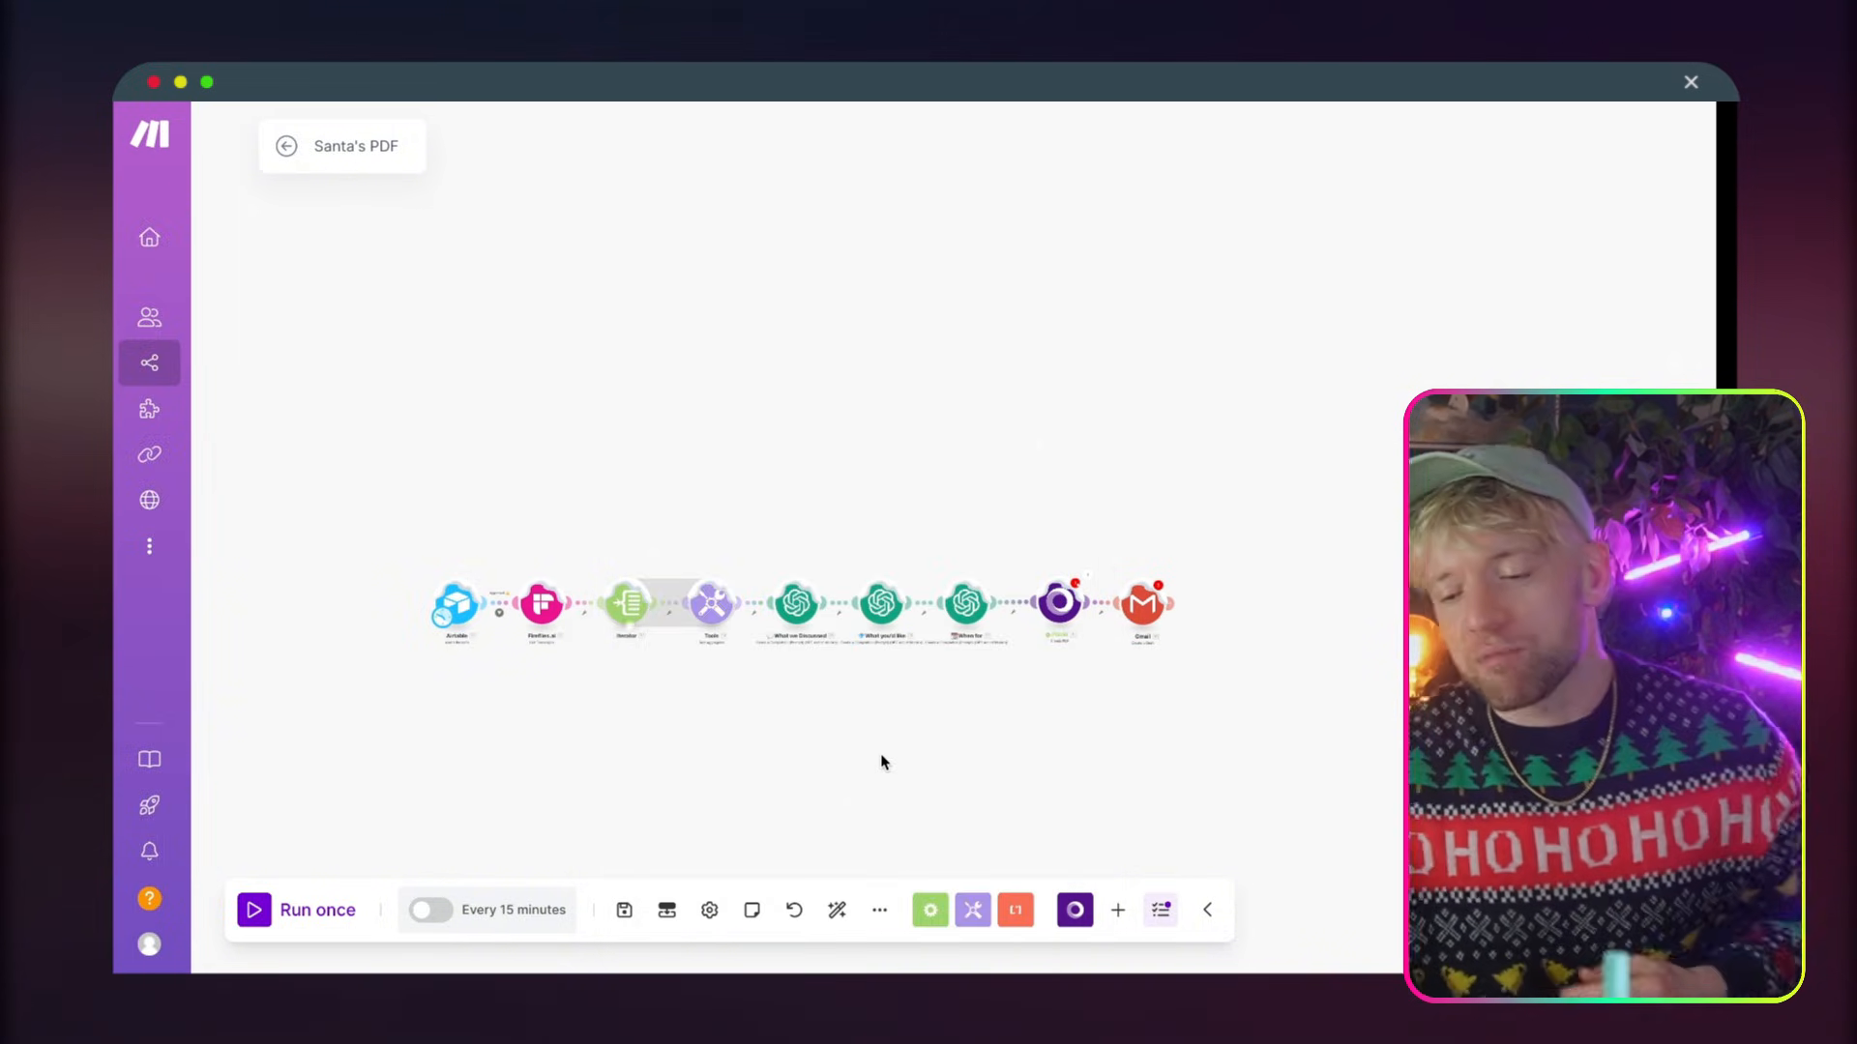